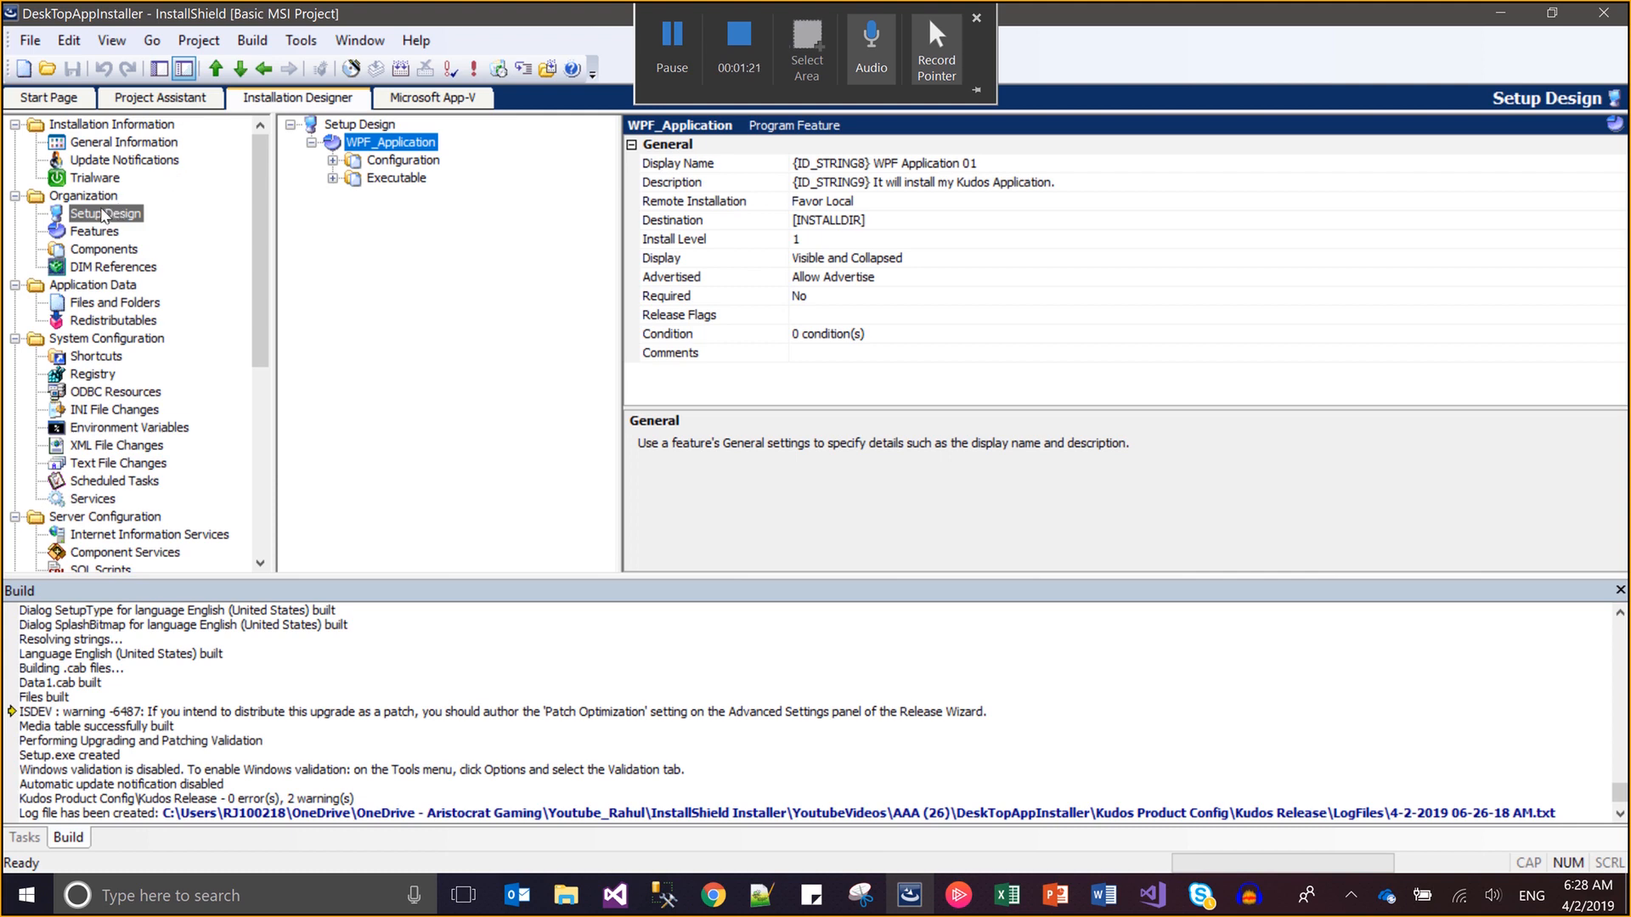
{"action": "left_click", "coordinate": [378, 129]}
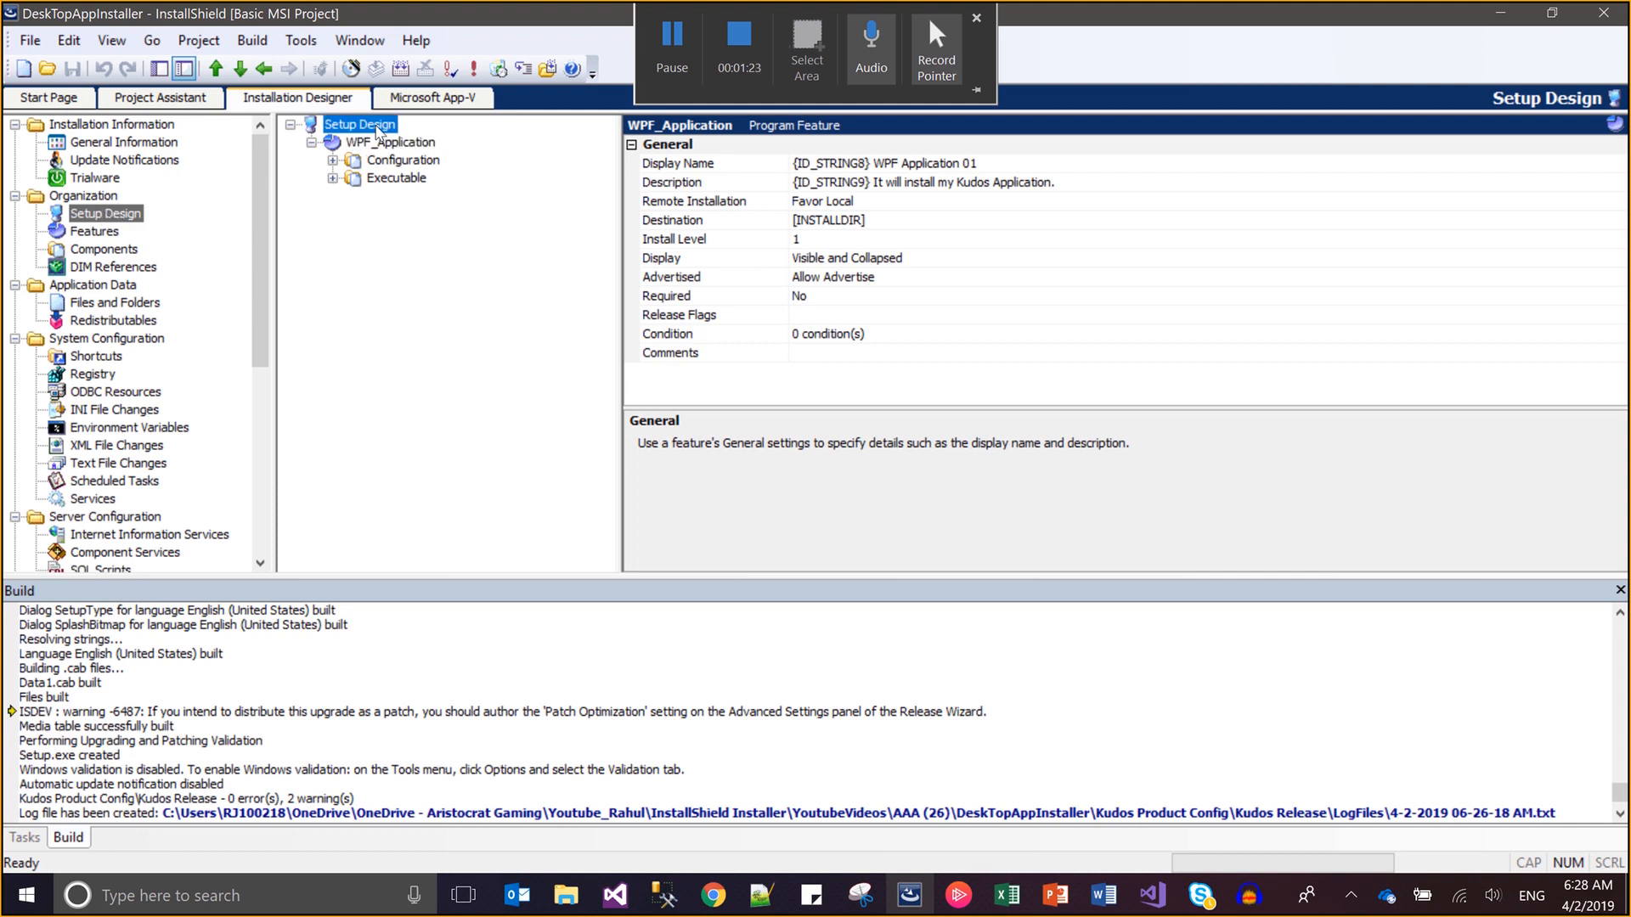
{"action": "right_click", "coordinate": [378, 127]}
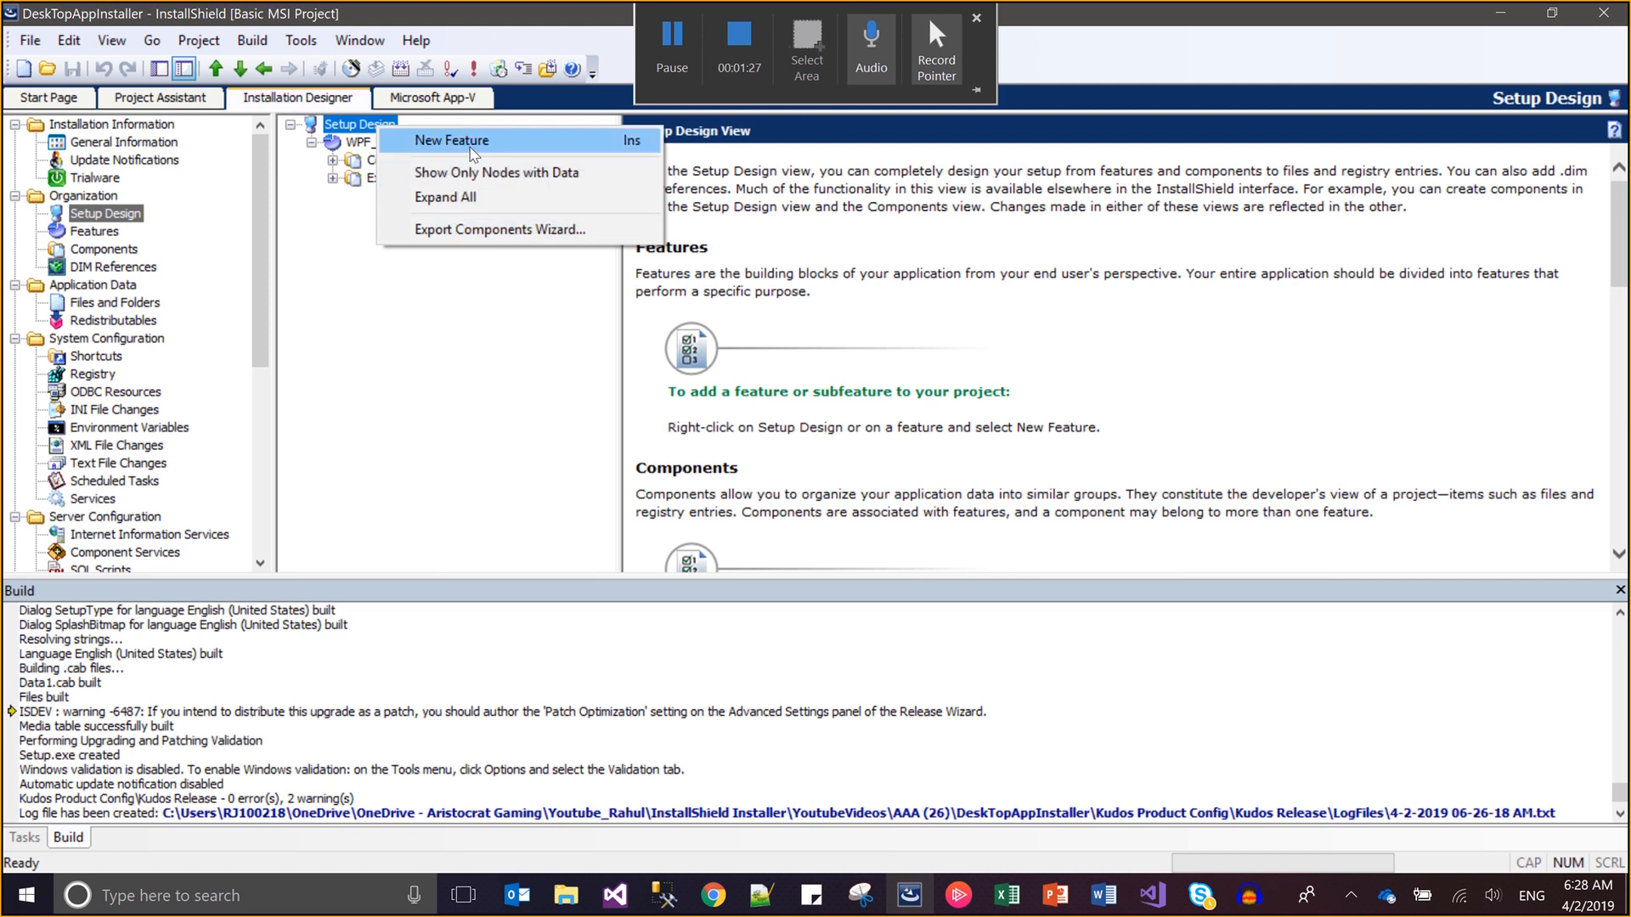
{"action": "left_click", "coordinate": [431, 355]}
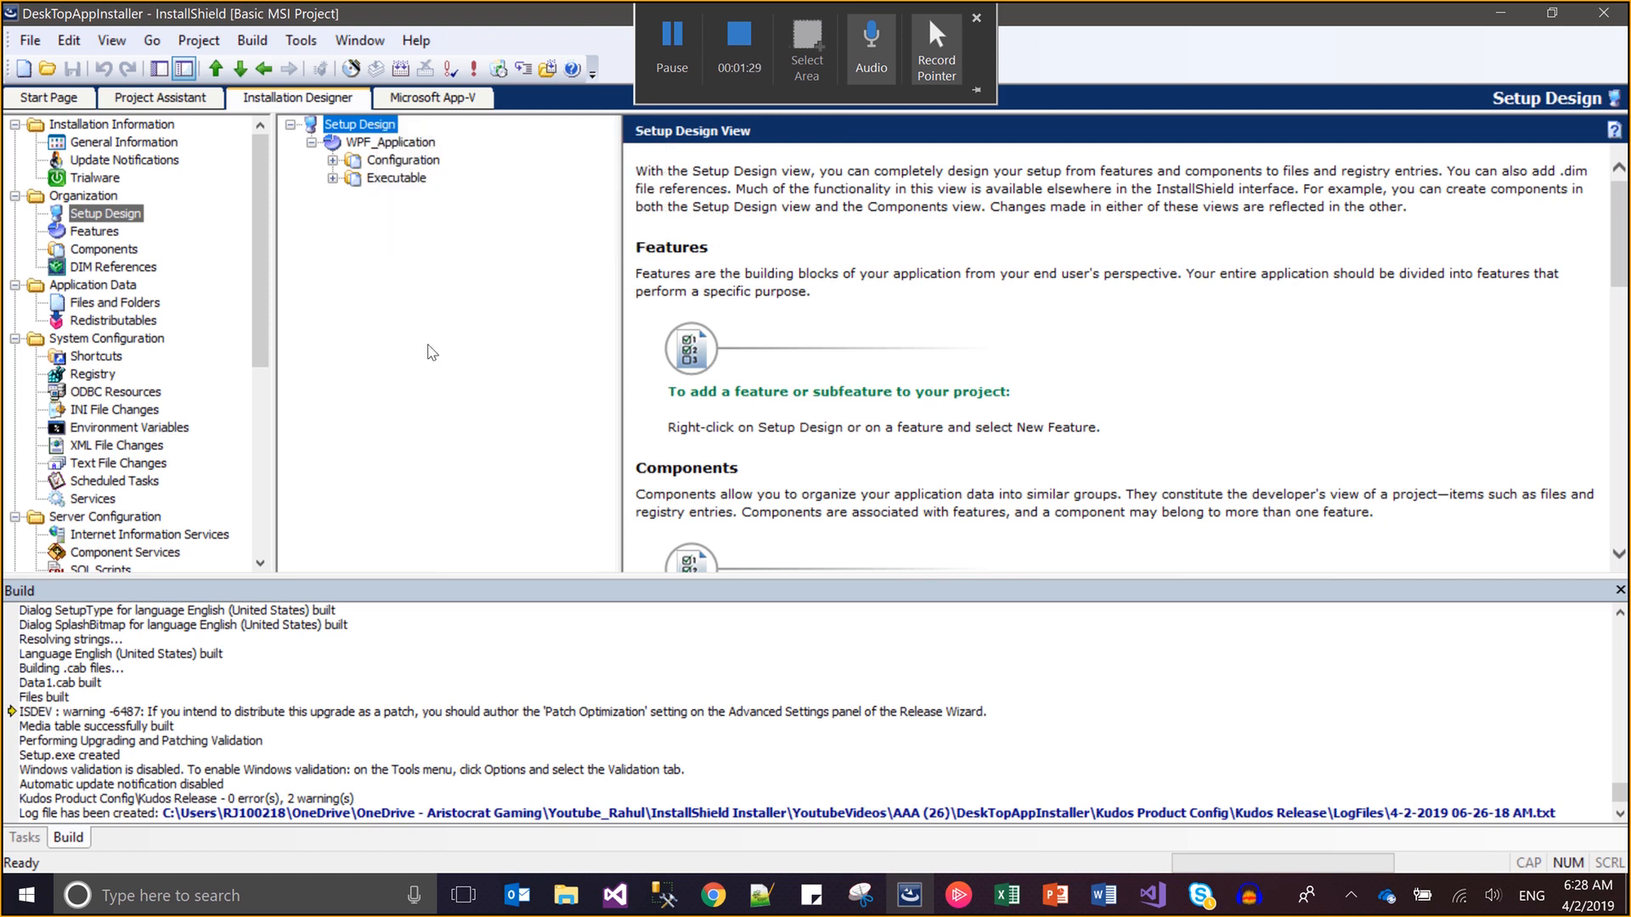
Switch to Visual Studio and open the KudosApp project's folder in File Explorer from the solution
{"action": "left_click", "coordinate": [615, 895]}
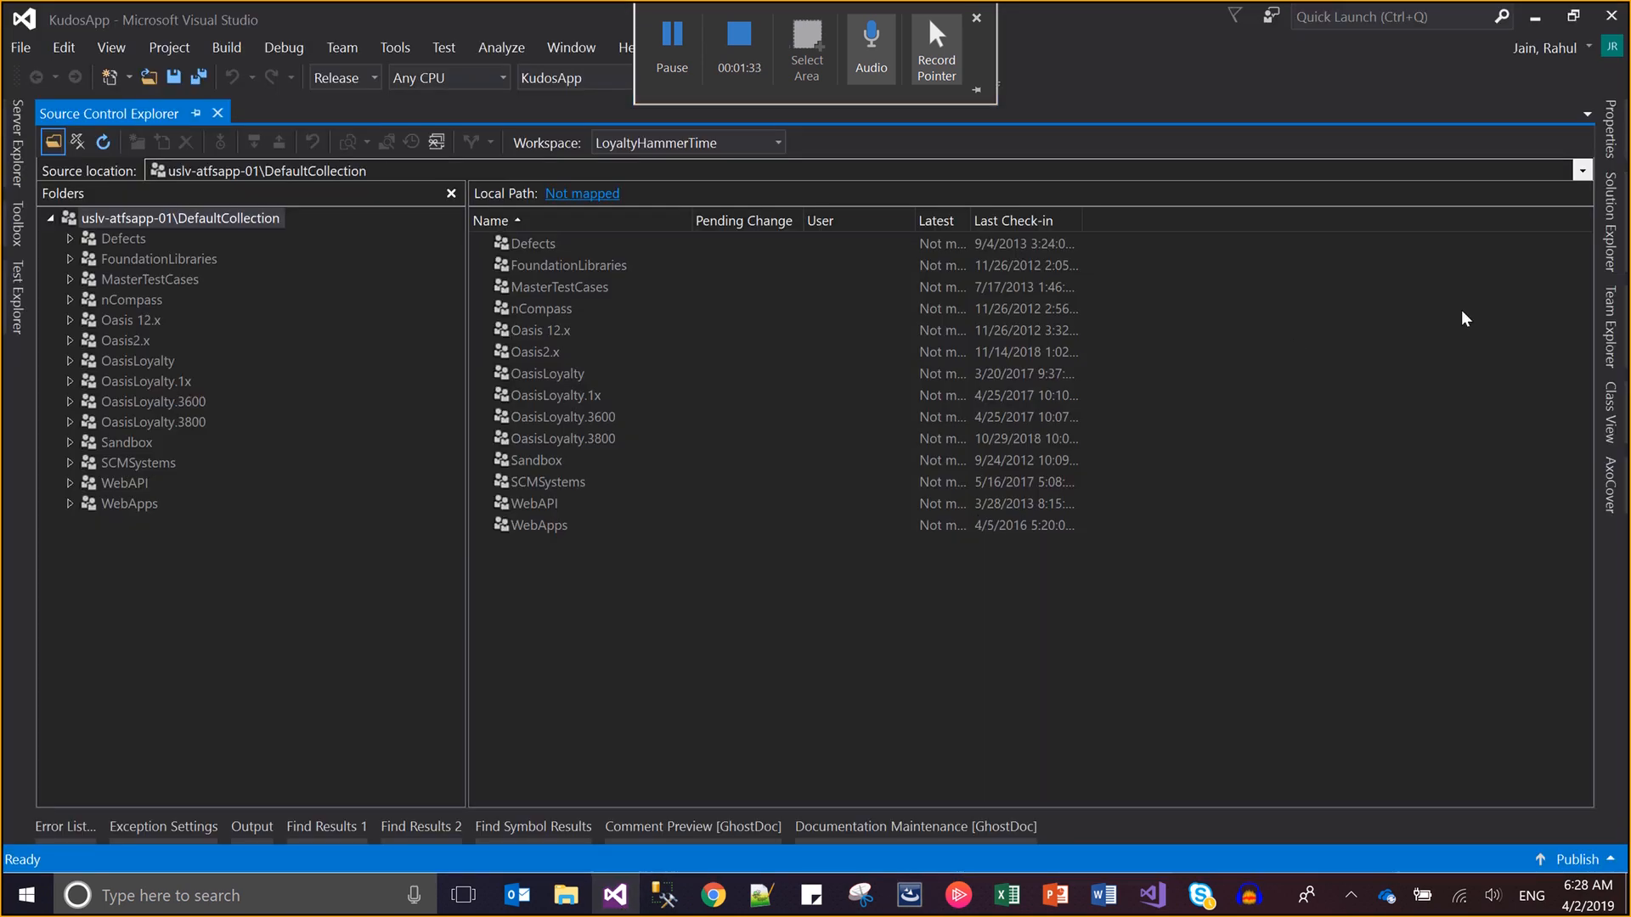
{"action": "left_click", "coordinate": [1626, 242]}
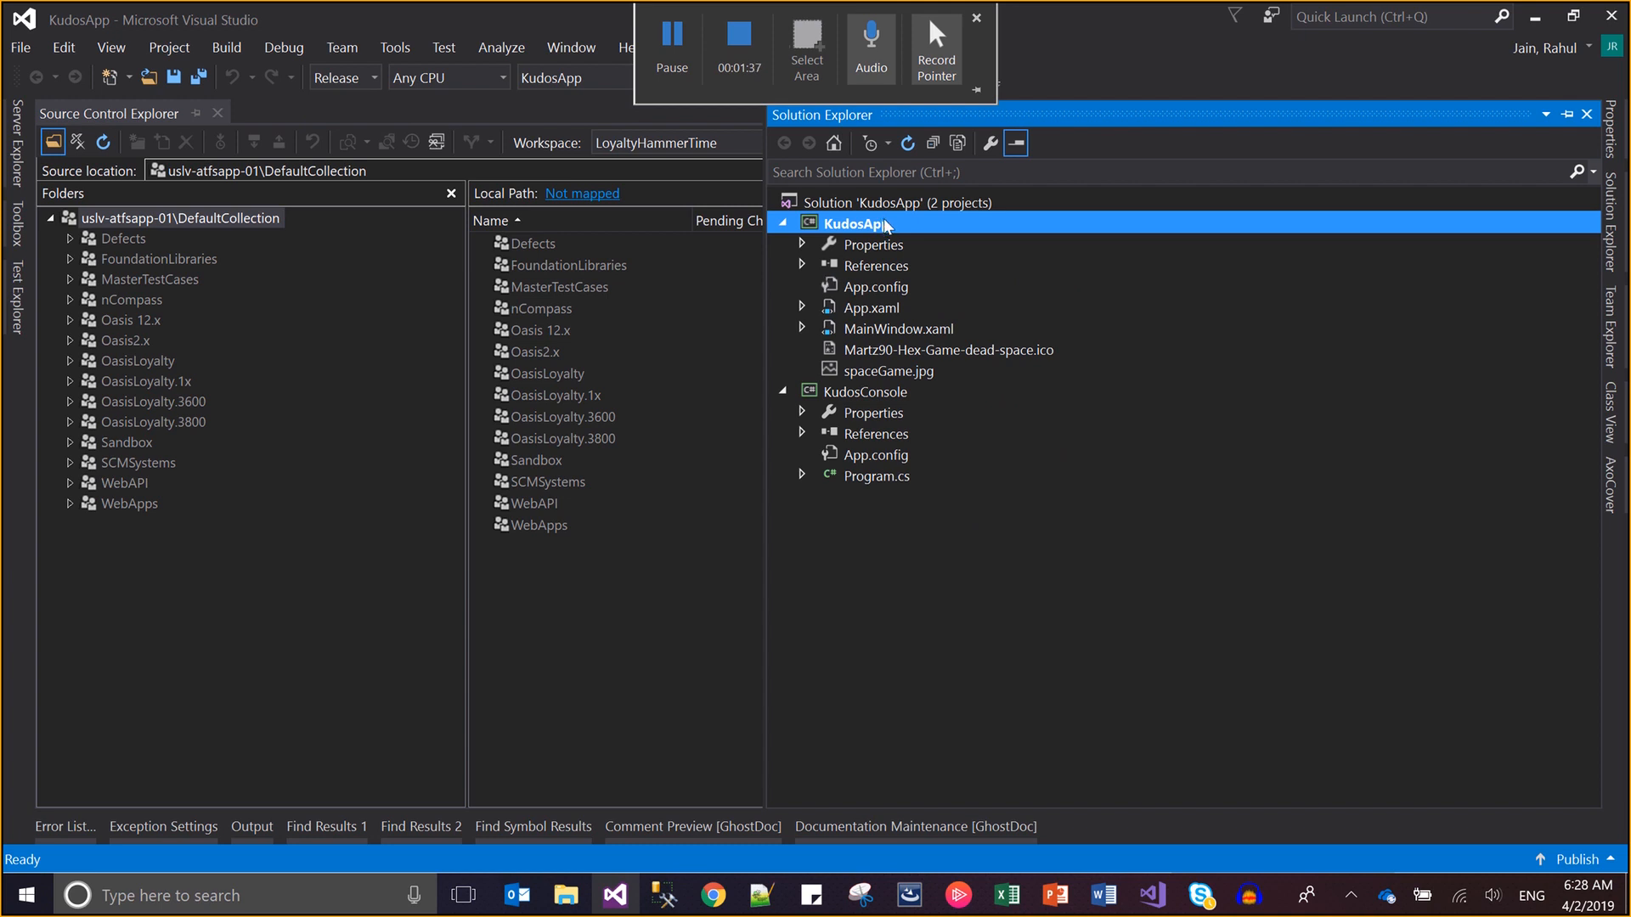
{"action": "left_click", "coordinate": [883, 395]}
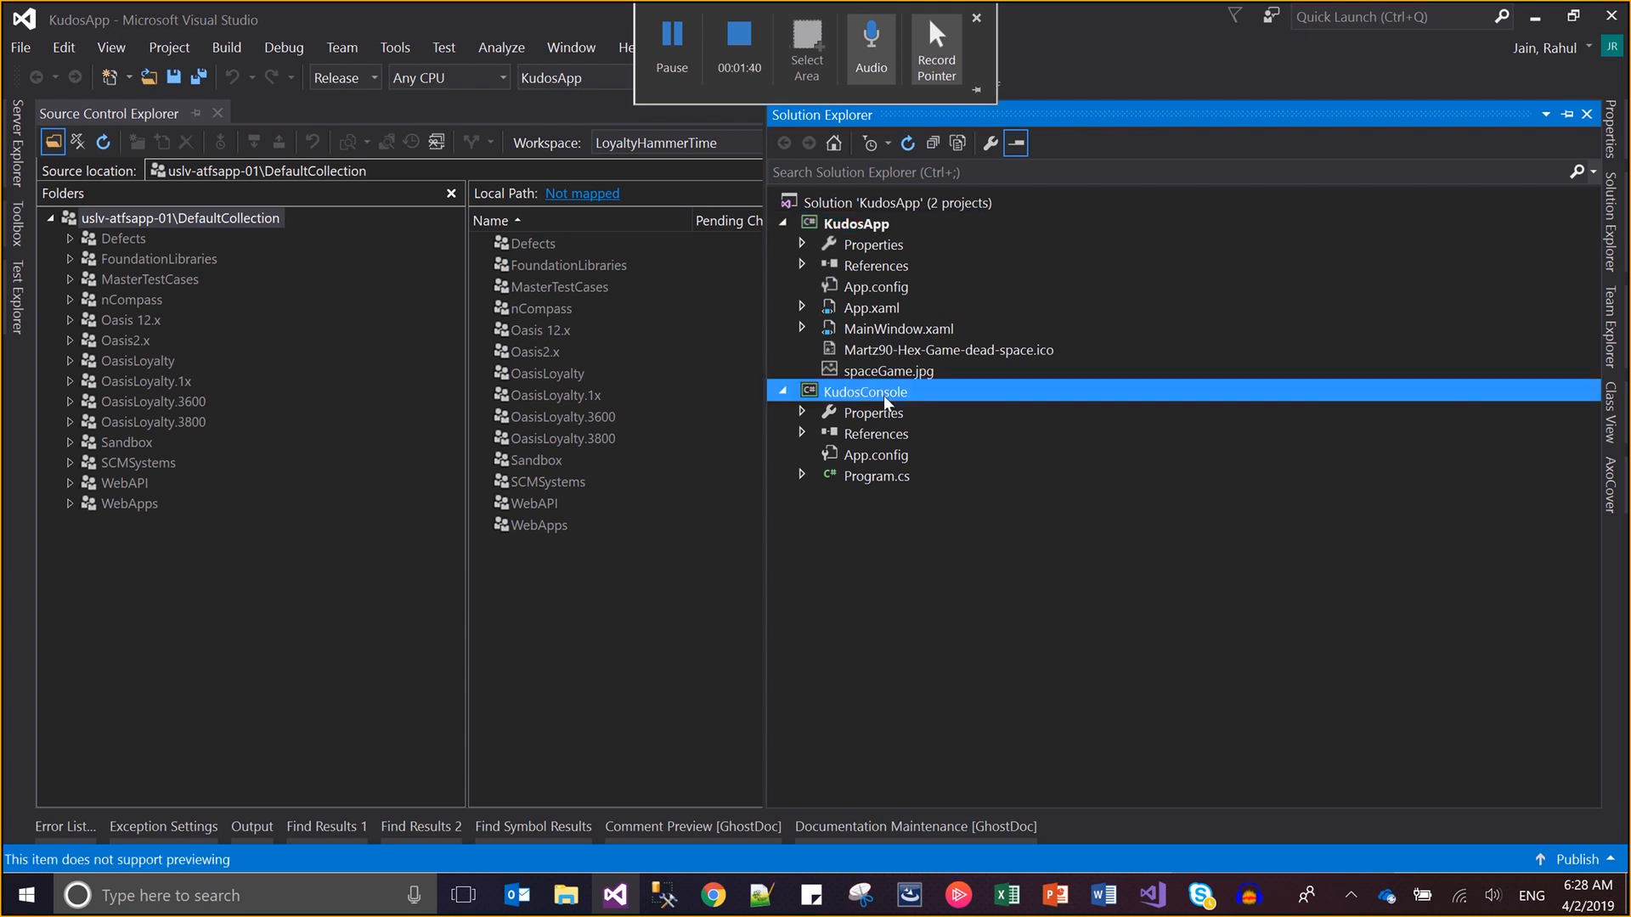
{"action": "left_click", "coordinate": [889, 224]}
{"action": "right_click", "coordinate": [889, 225]}
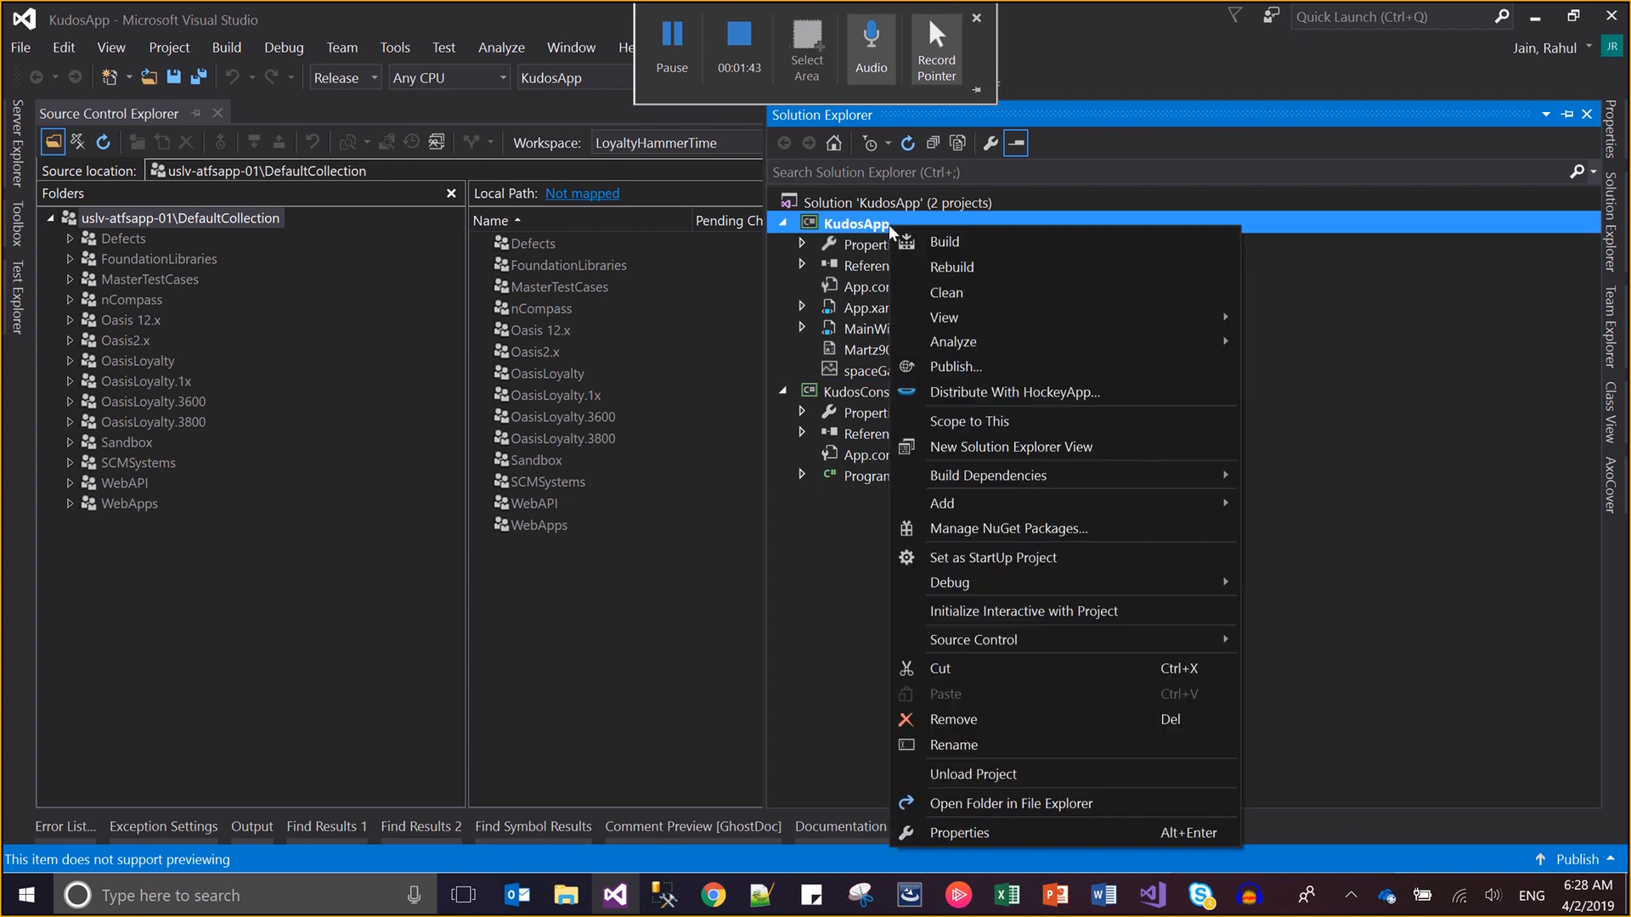
{"action": "left_click", "coordinate": [939, 805]}
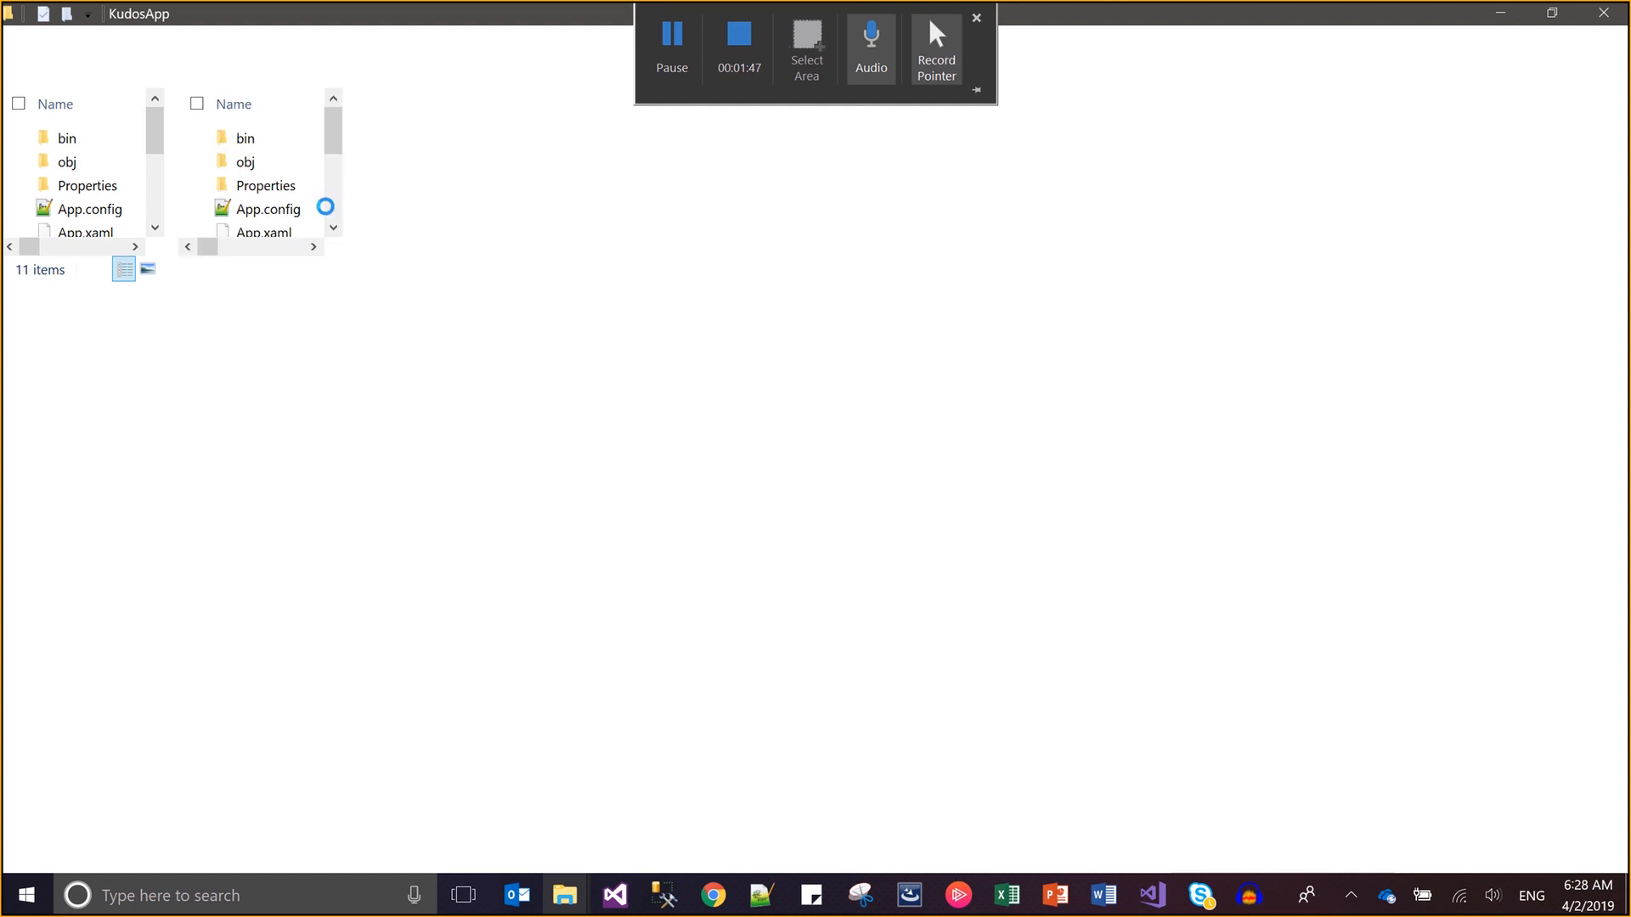
Open the bin\Release output folder of the KudosApp project
{"action": "left_click", "coordinate": [272, 141]}
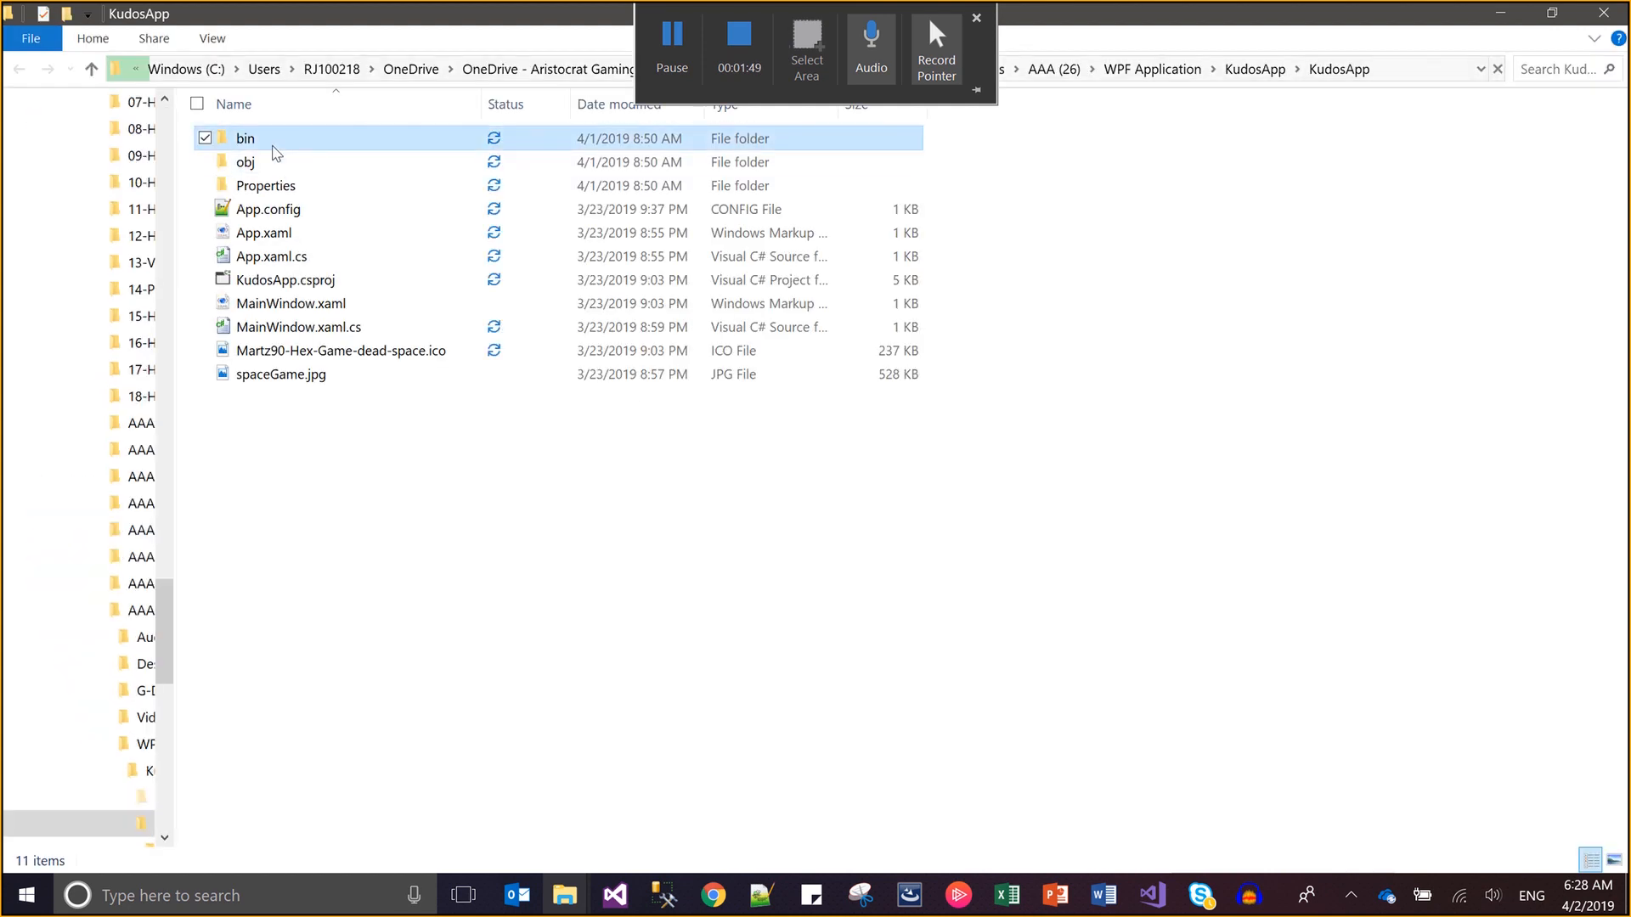
{"action": "double_click", "coordinate": [272, 143]}
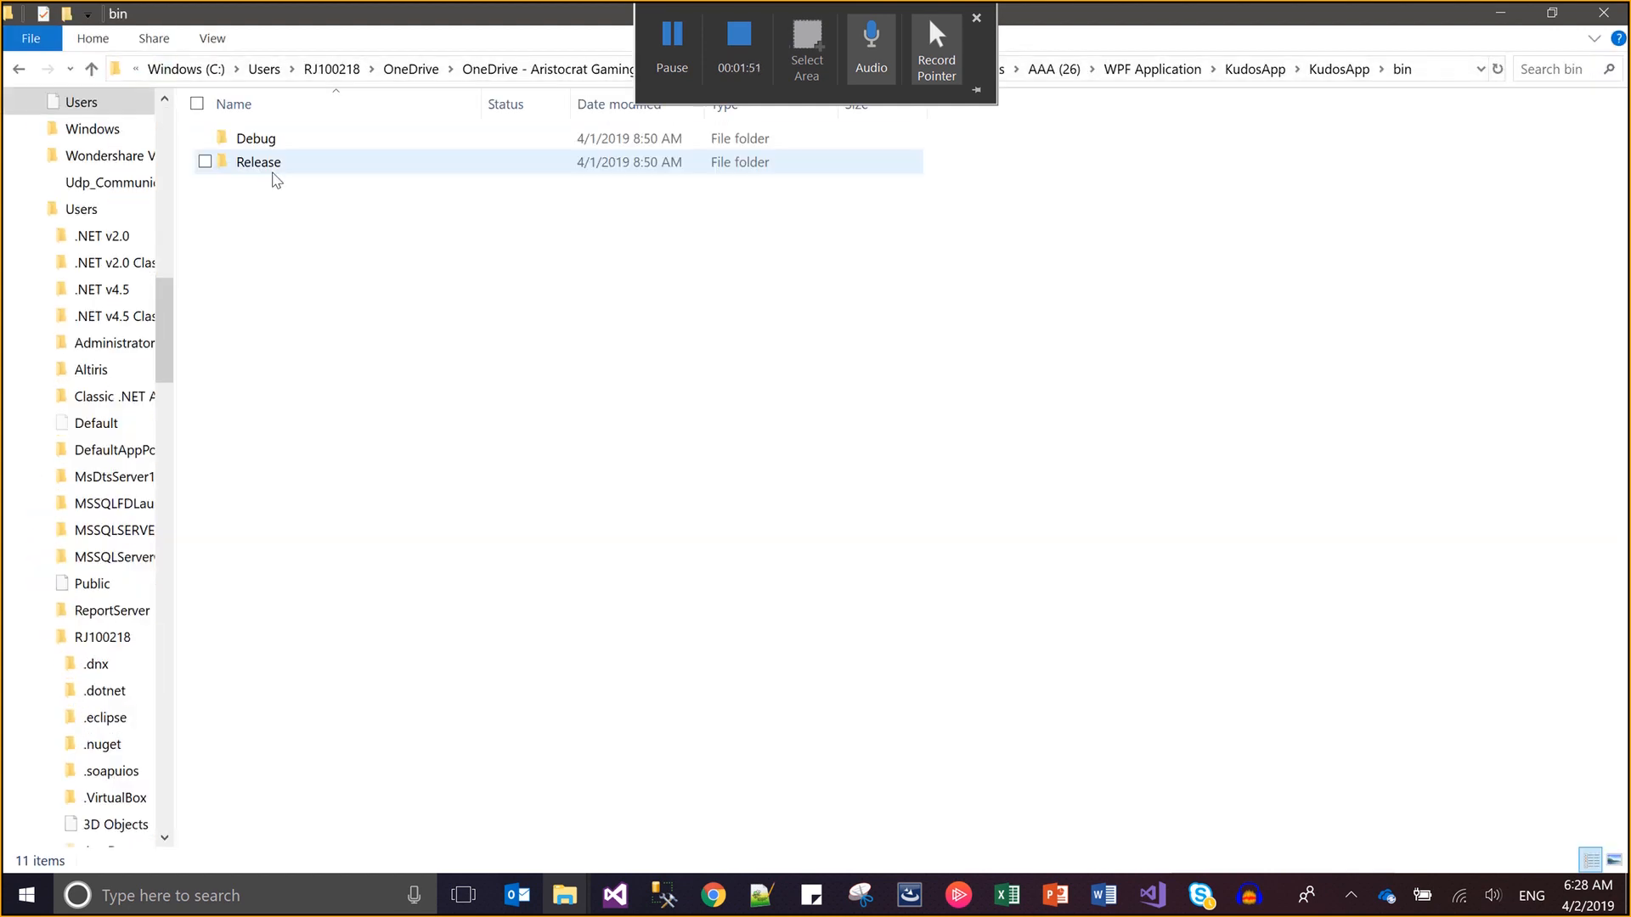
{"action": "left_click", "coordinate": [258, 163]}
{"action": "double_click", "coordinate": [258, 162]}
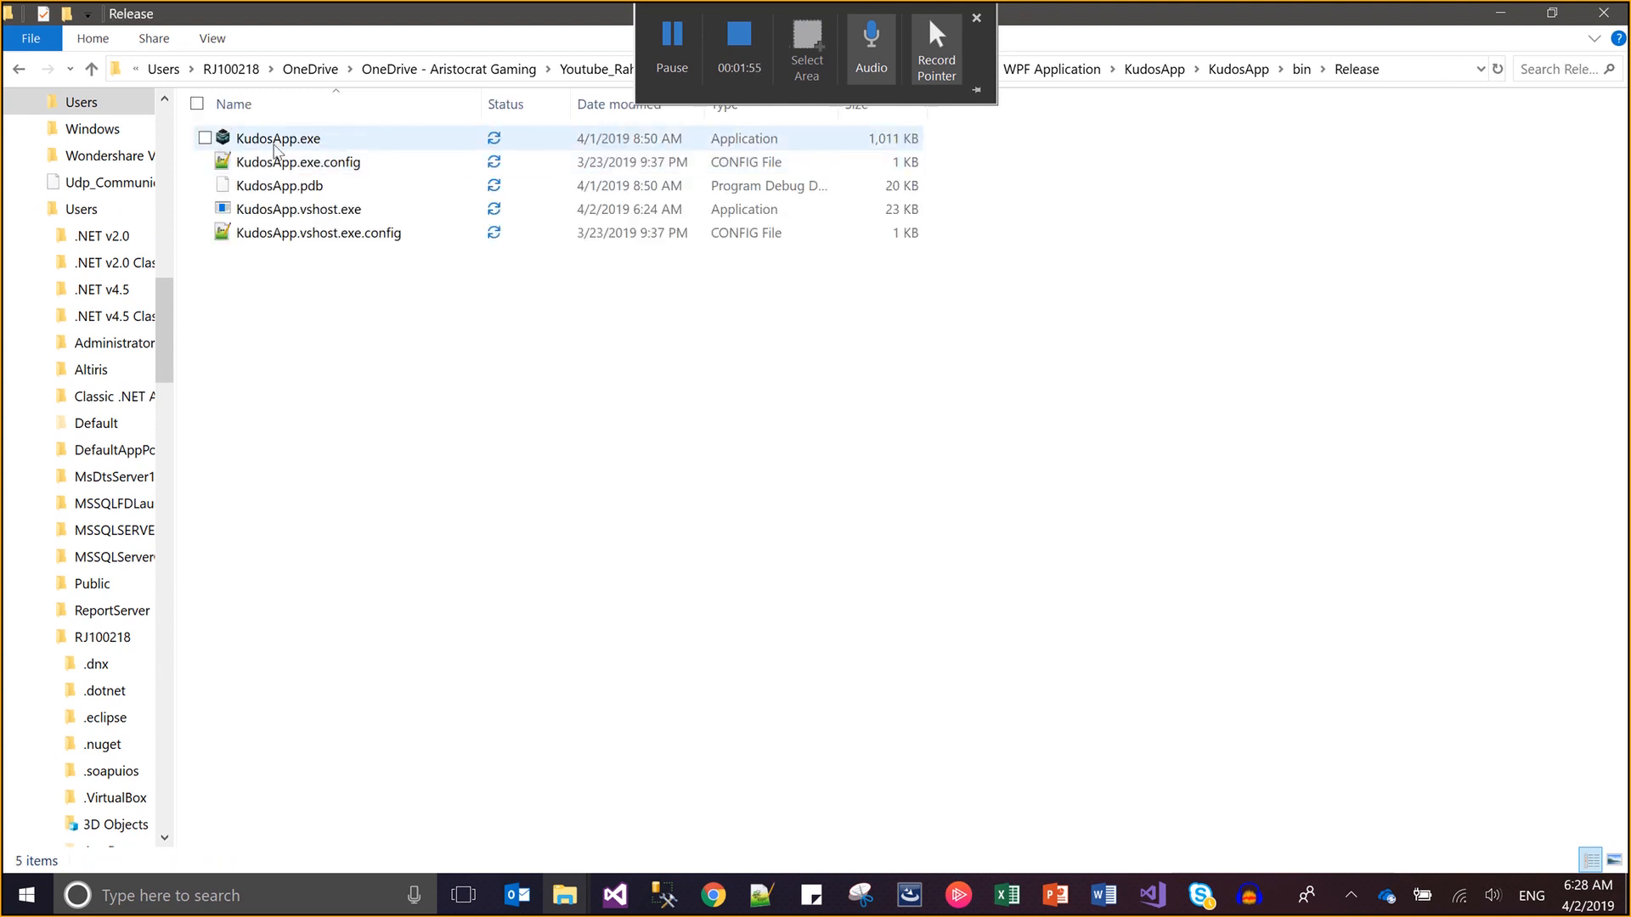
Run KudosApp.exe, try its Click Me button, dismiss the message and close the application
{"action": "left_click", "coordinate": [275, 146]}
{"action": "double_click", "coordinate": [275, 143]}
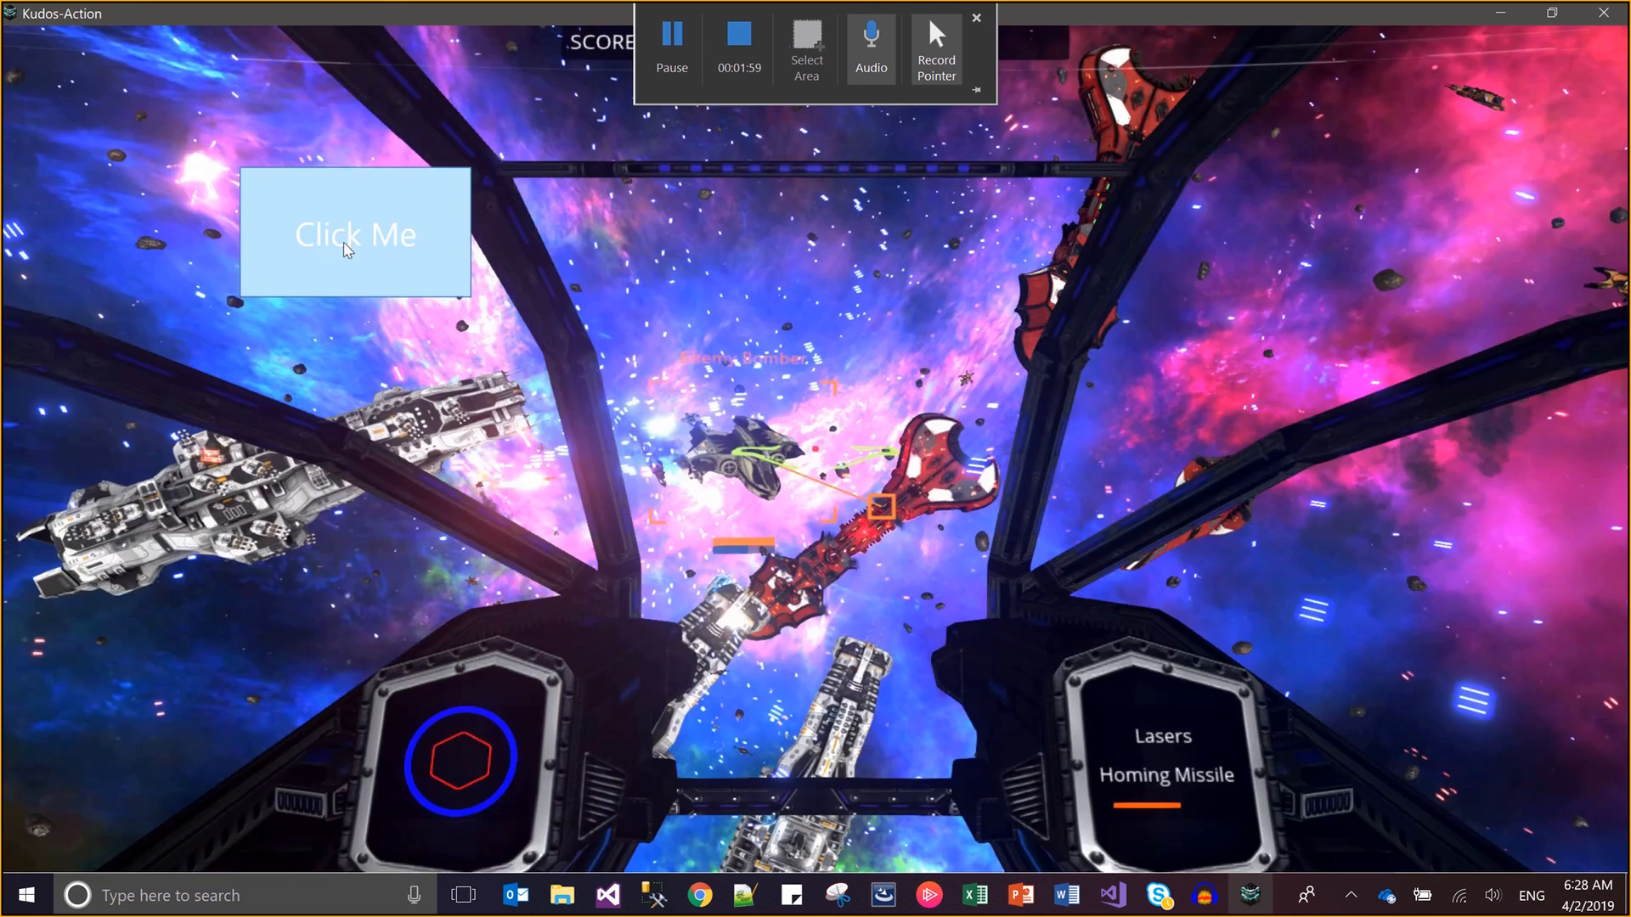
{"action": "left_click", "coordinate": [347, 248]}
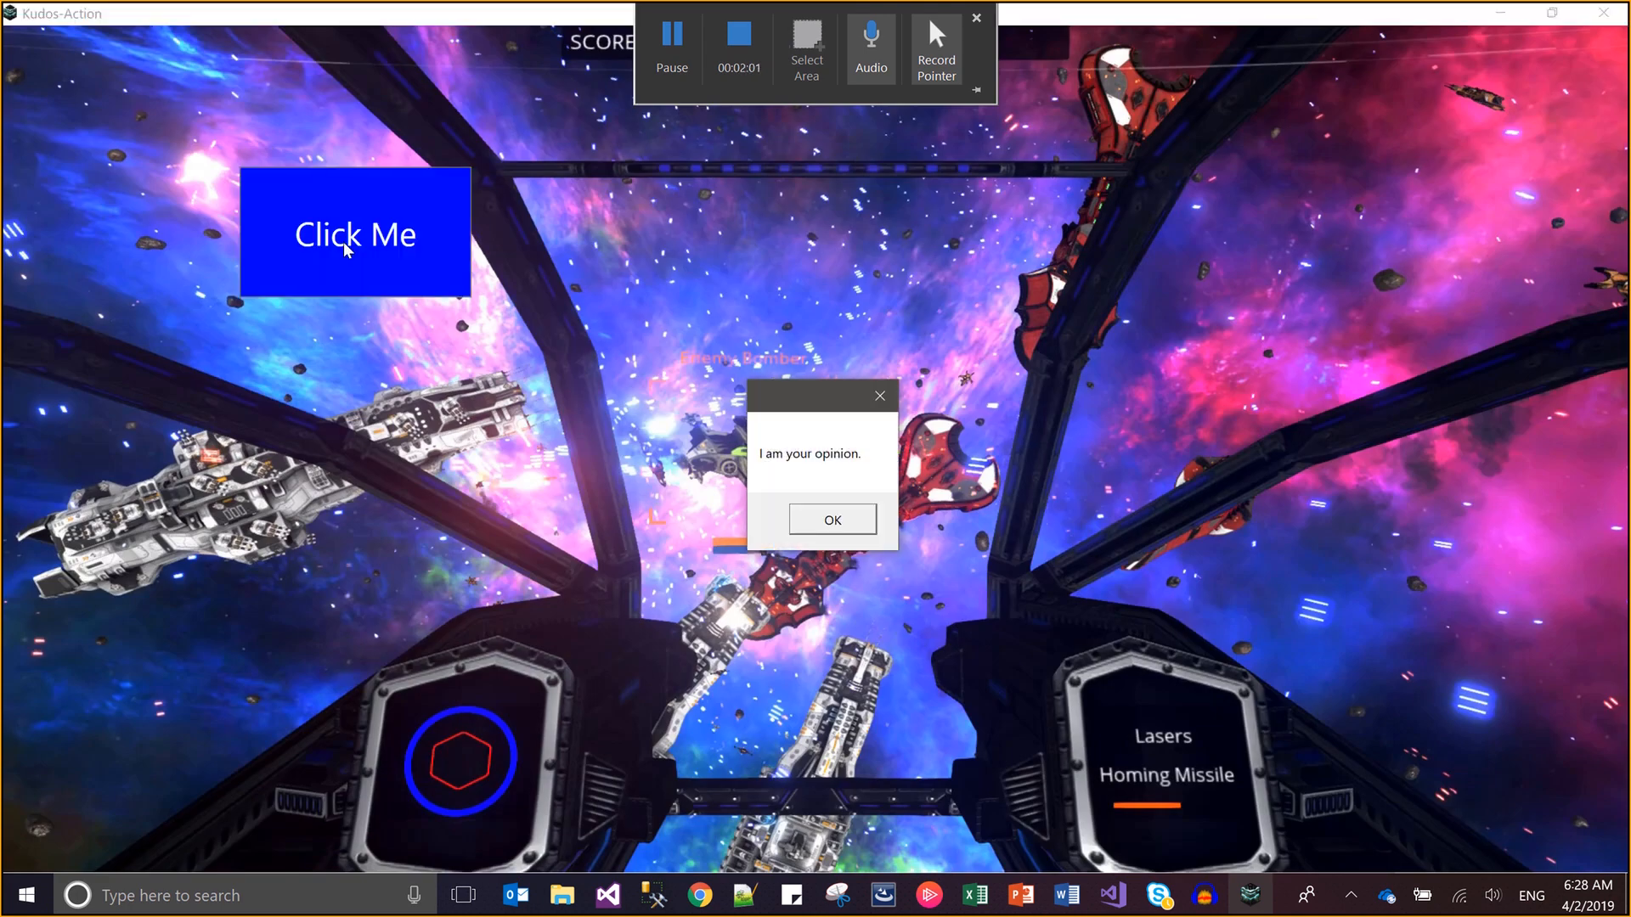
{"action": "left_click", "coordinate": [820, 520]}
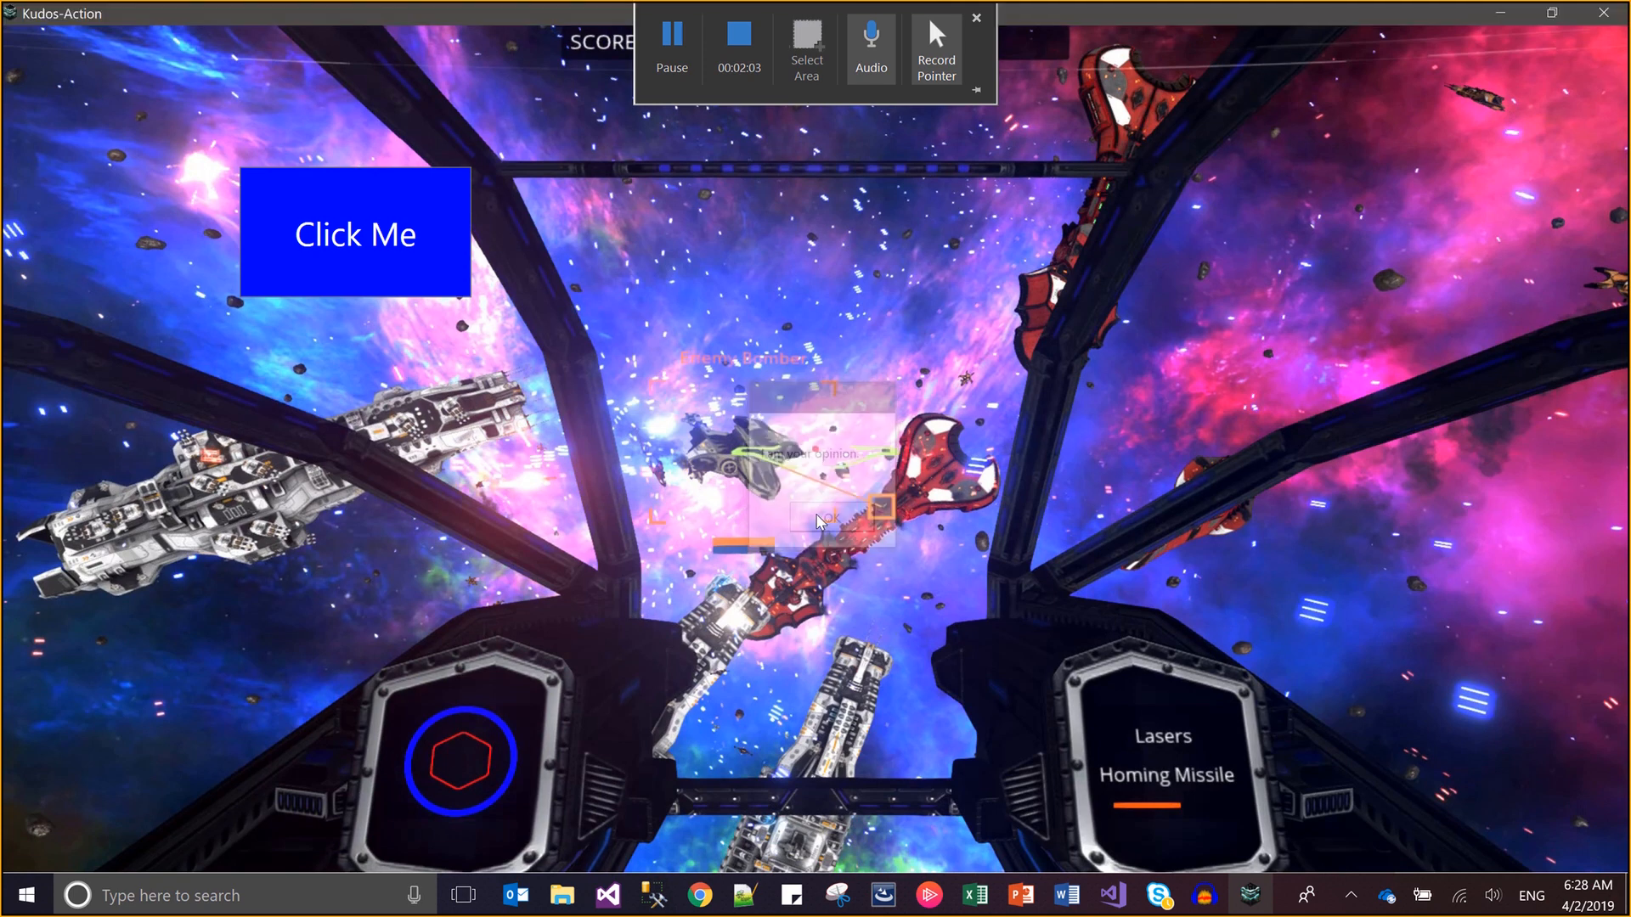
{"action": "left_click", "coordinate": [1608, 15]}
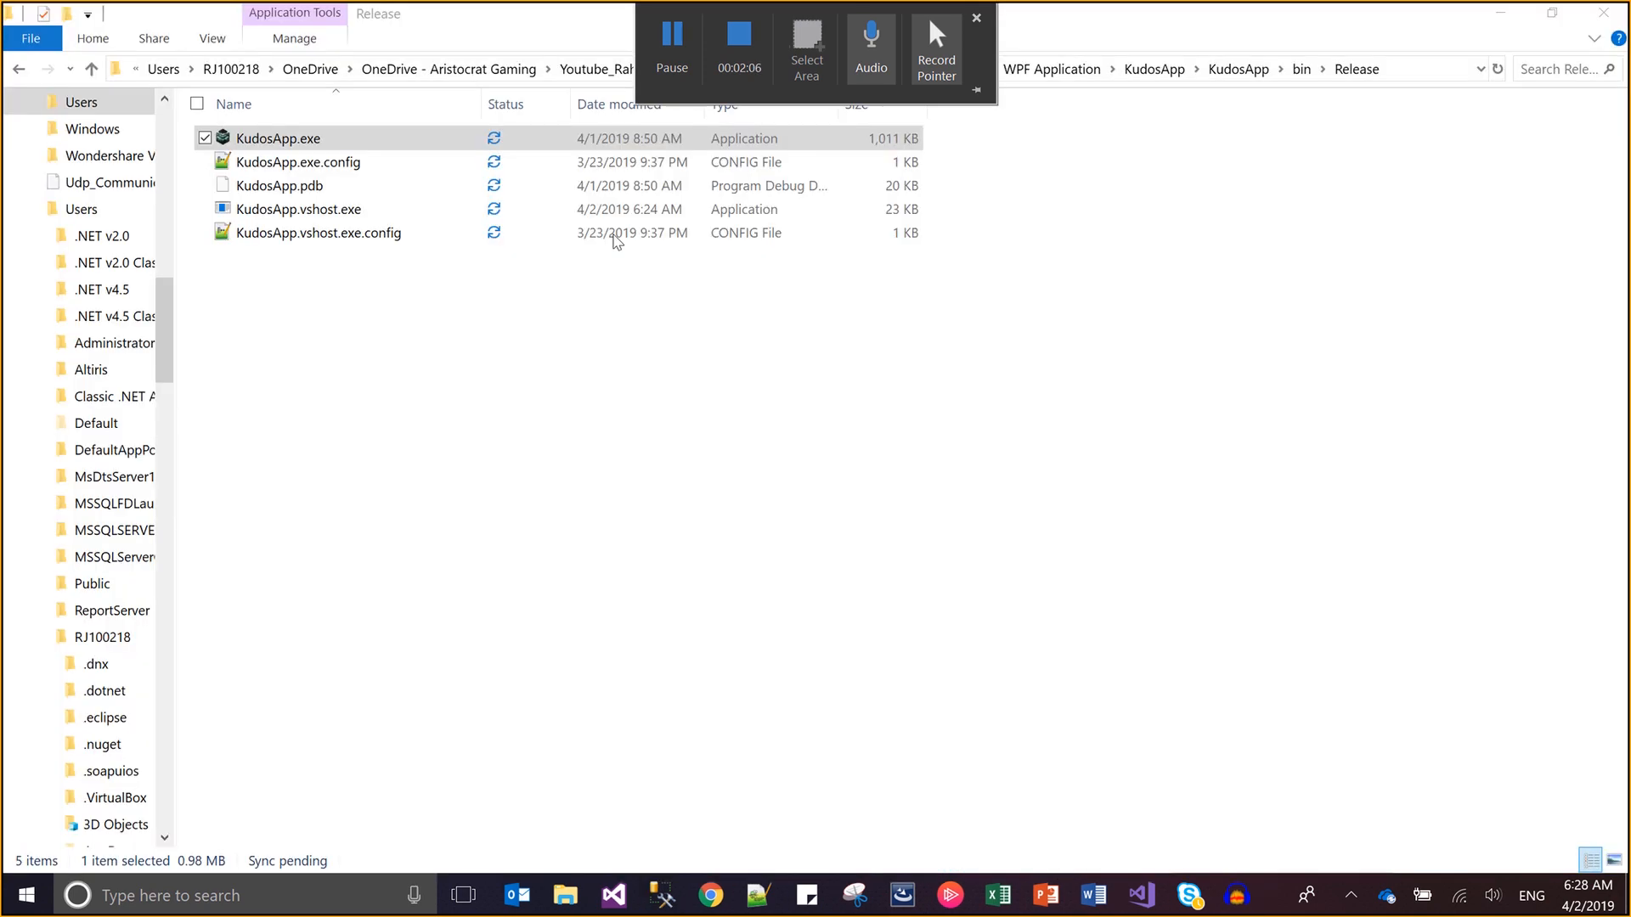
Go back to the KudosApp solution folder and open the KudosConsole project's bin\Release folder
{"action": "left_click", "coordinate": [1161, 71]}
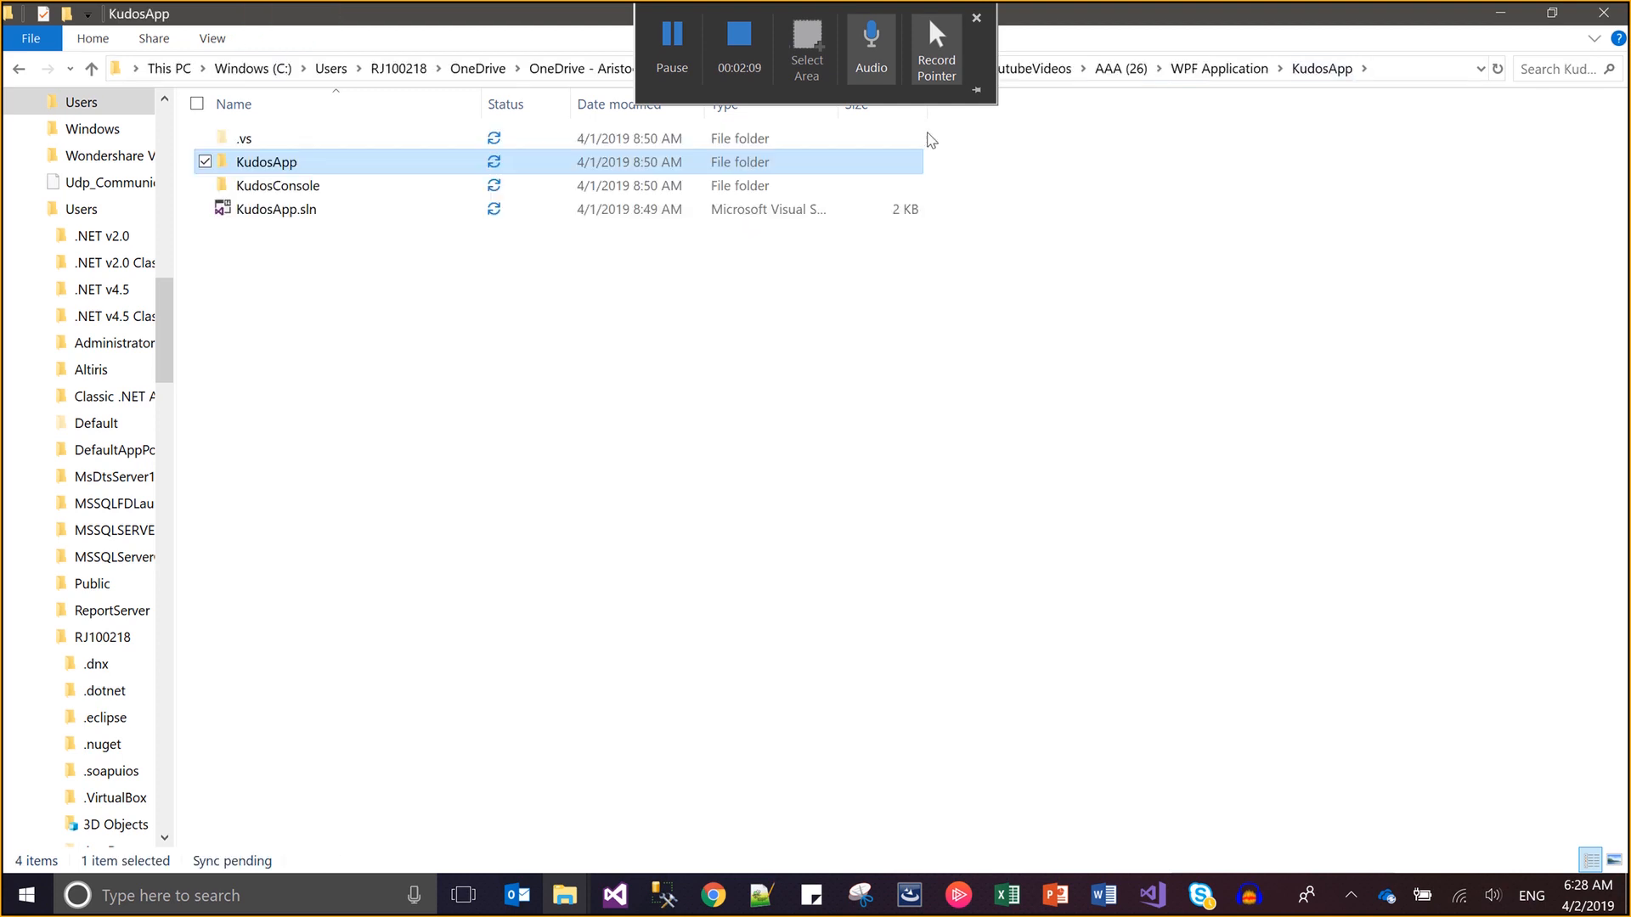
{"action": "double_click", "coordinate": [304, 186]}
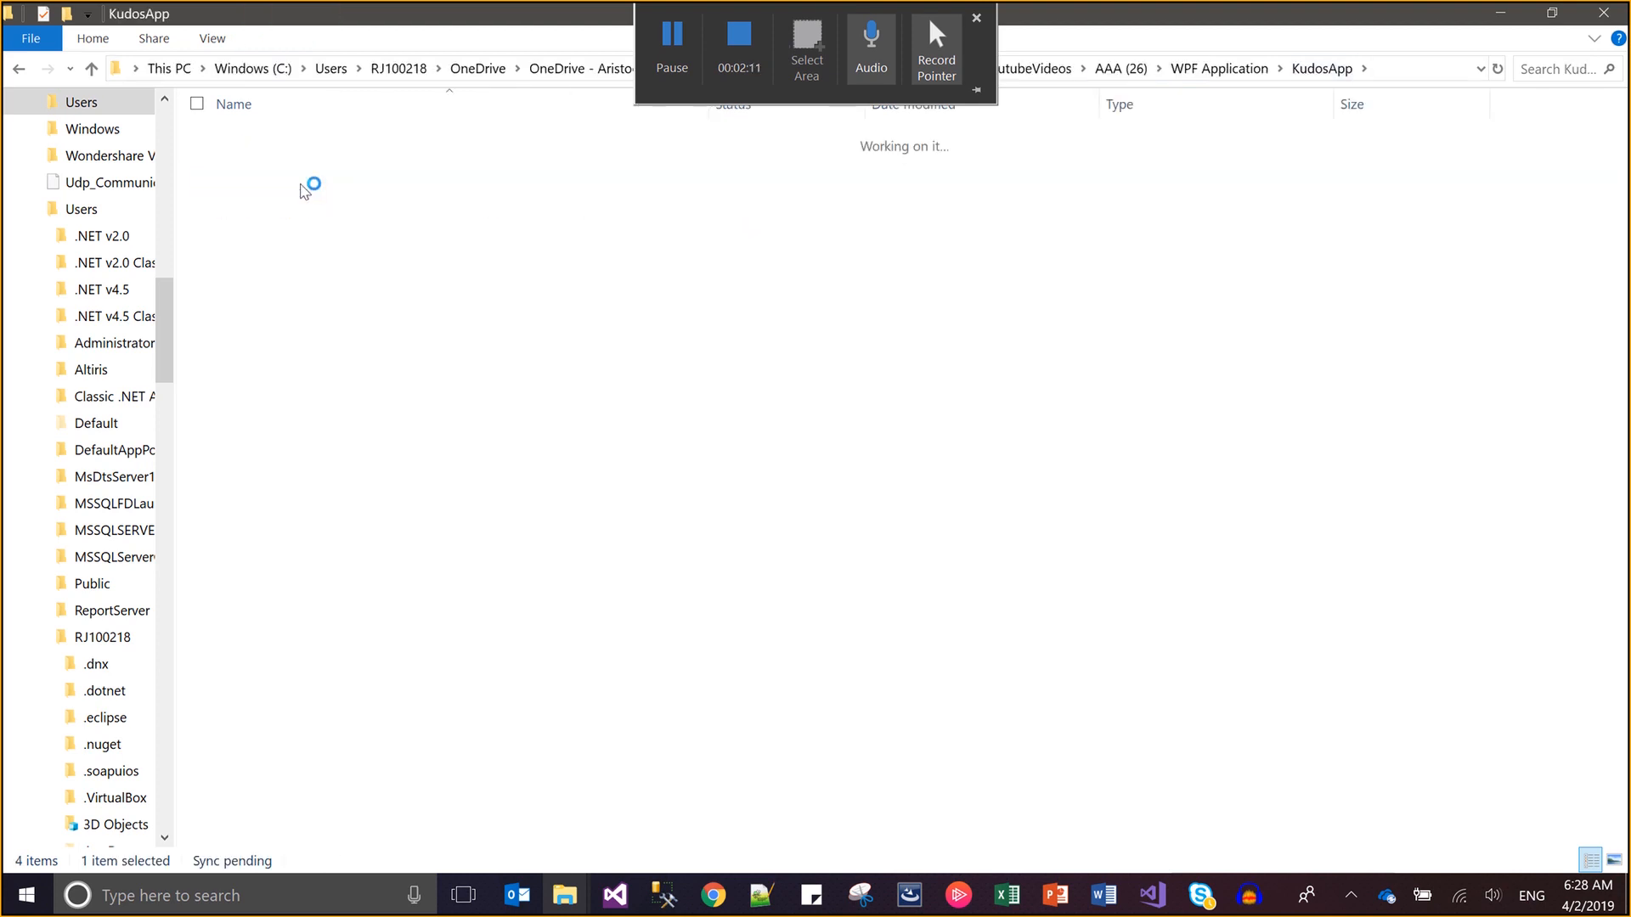
{"action": "double_click", "coordinate": [301, 136]}
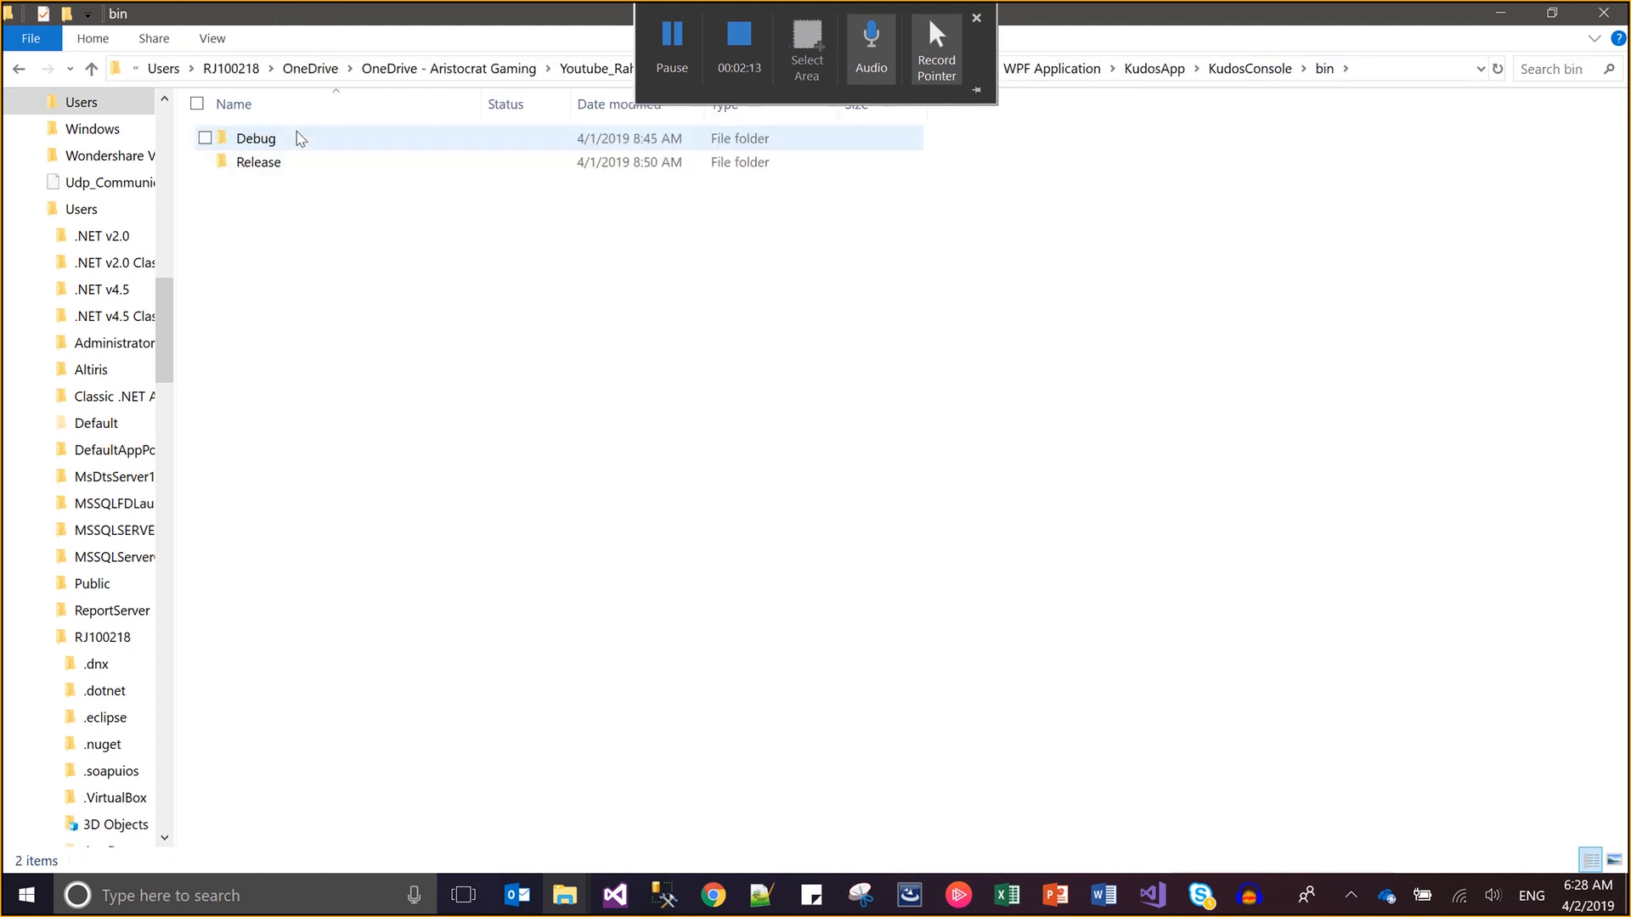
{"action": "left_click", "coordinate": [289, 164]}
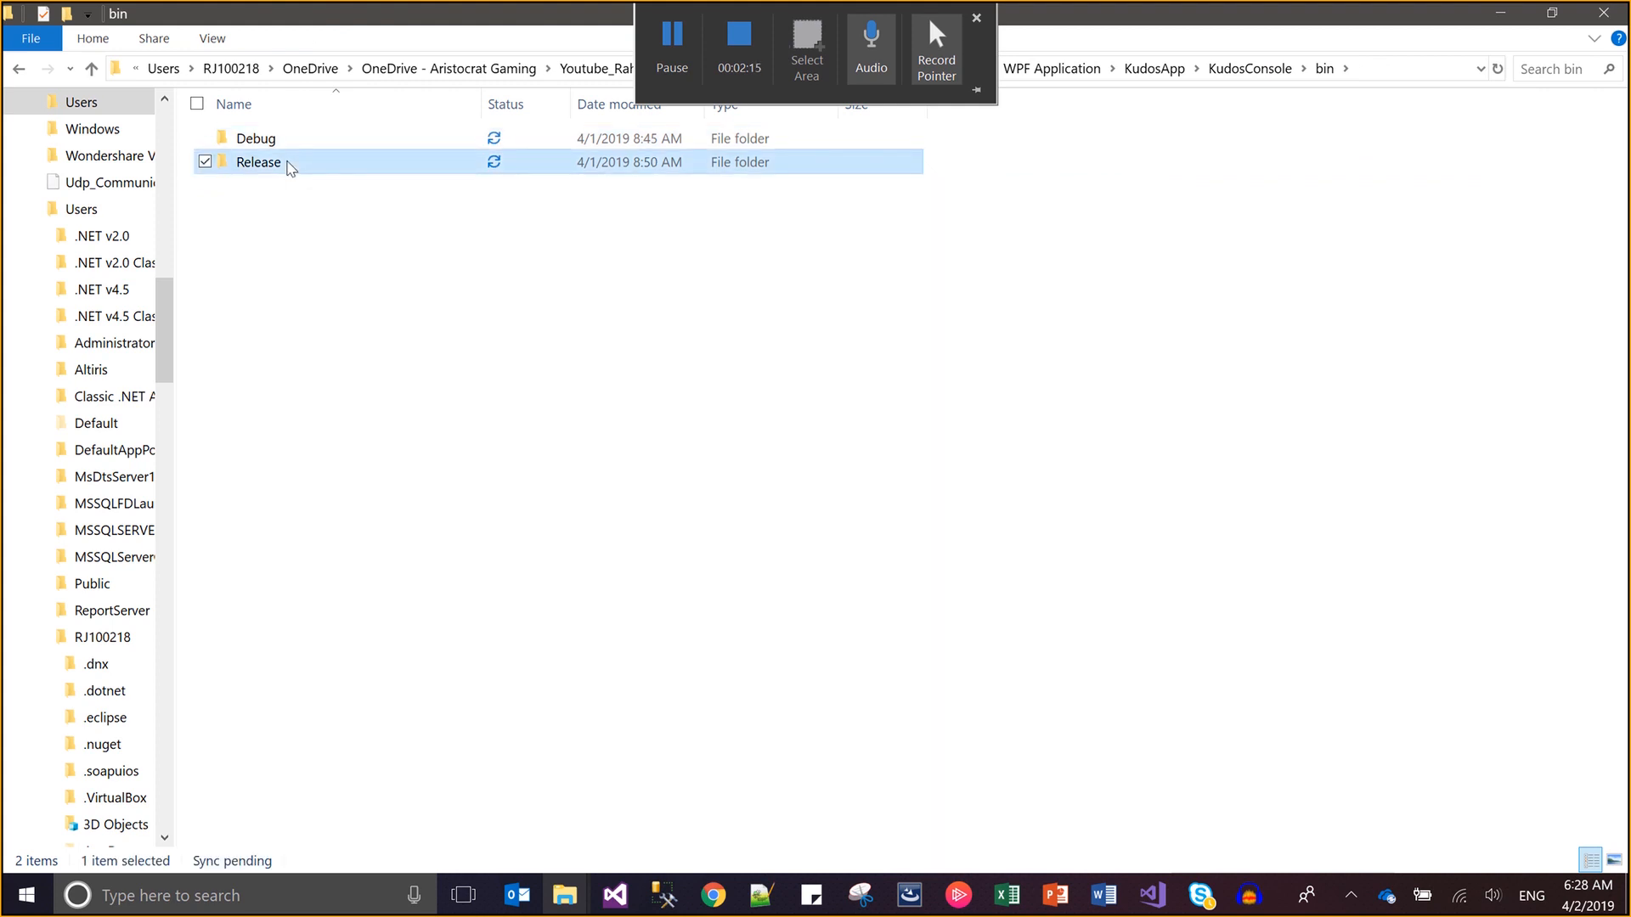
{"action": "double_click", "coordinate": [289, 164]}
Run KudosConsole.exe and close it, then launch it again and minimize its console window
{"action": "left_click", "coordinate": [283, 139]}
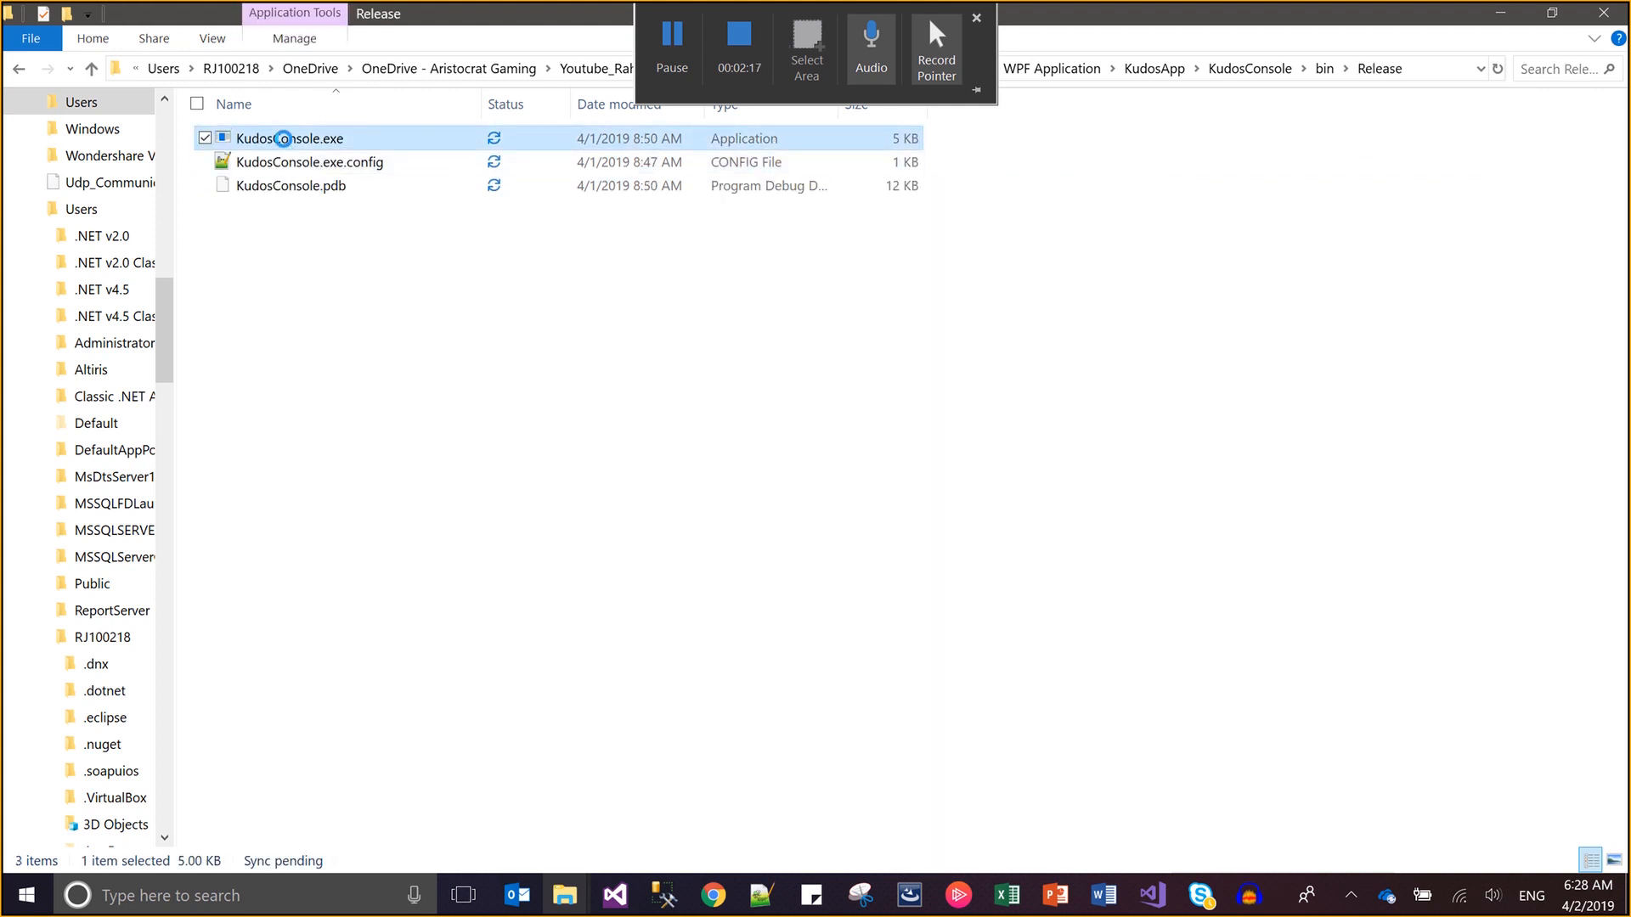
{"action": "double_click", "coordinate": [283, 138]}
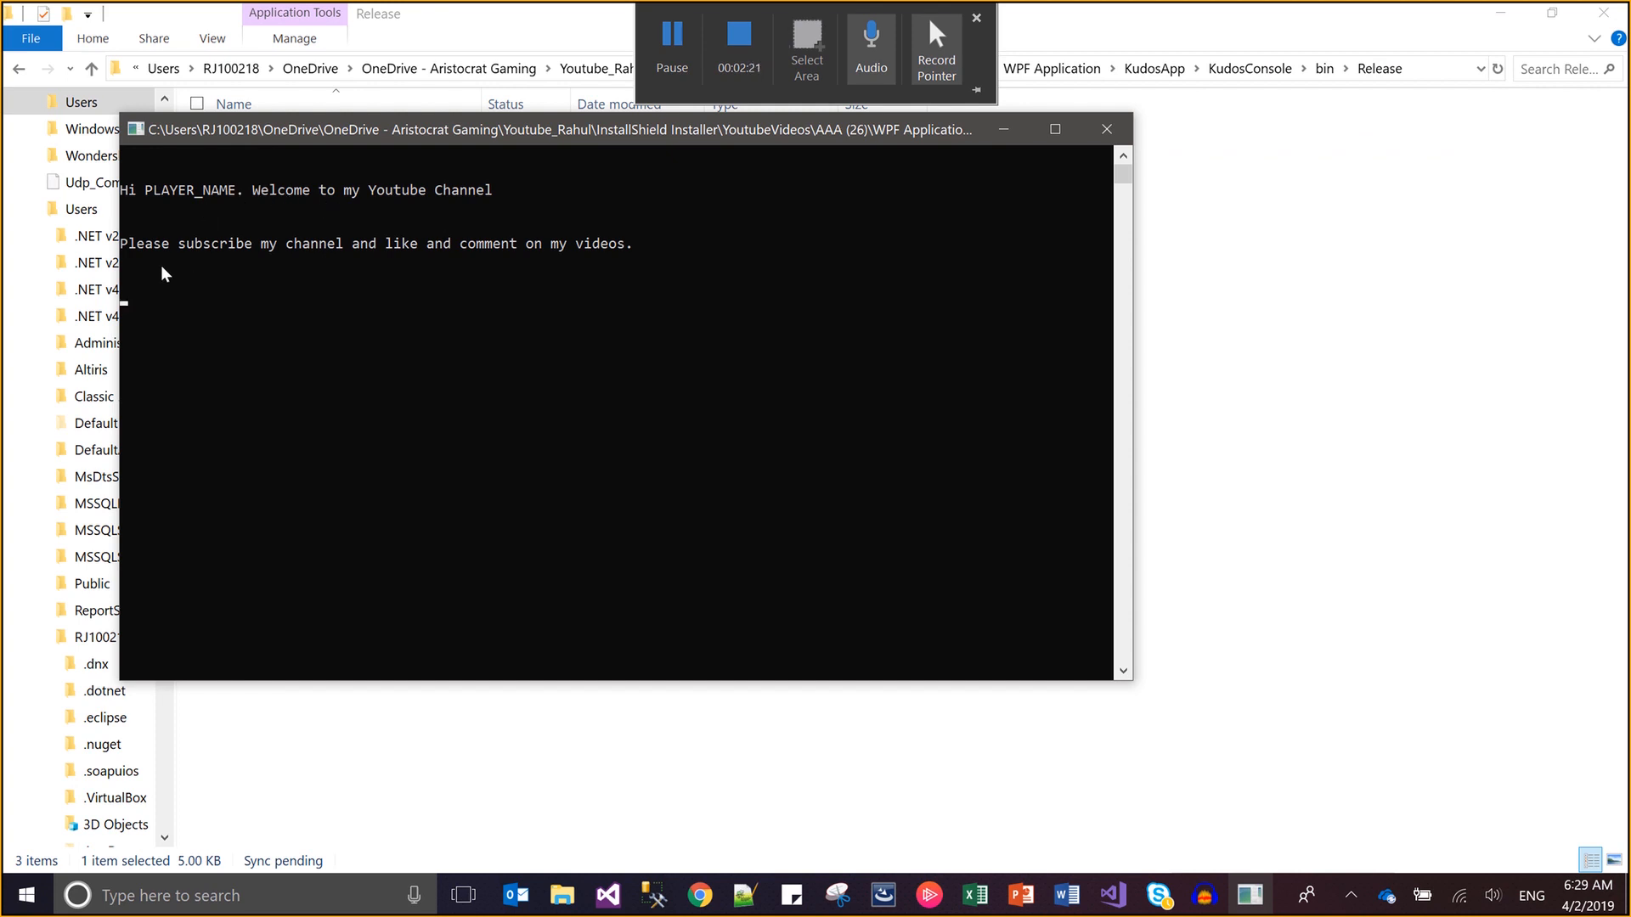
{"action": "left_click", "coordinate": [1113, 133]}
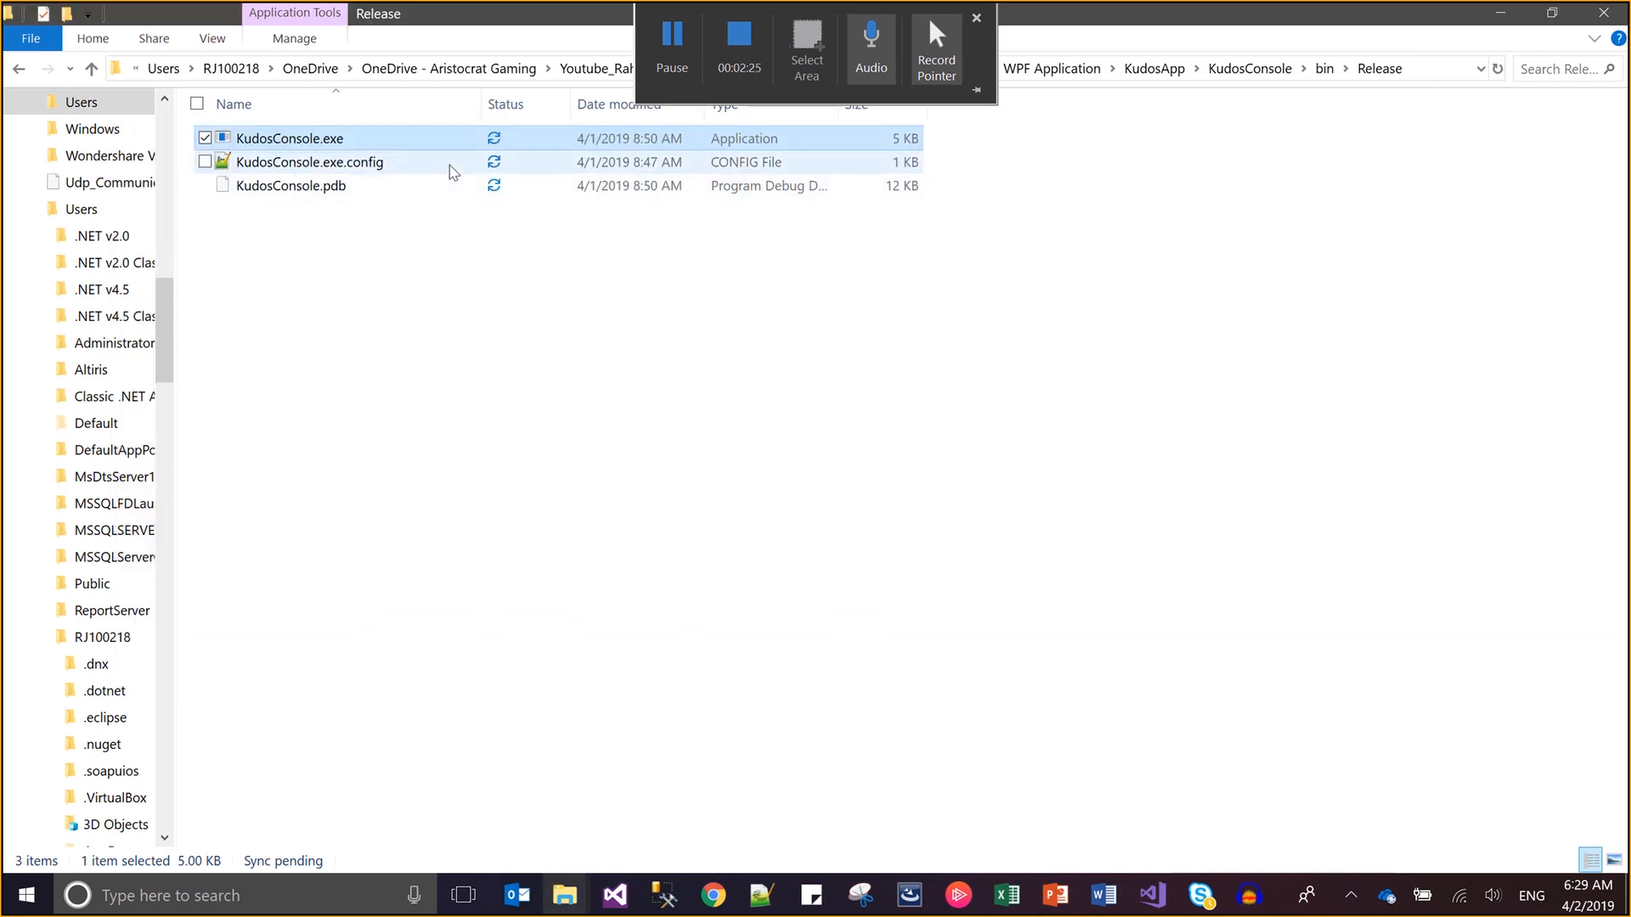
{"action": "double_click", "coordinate": [327, 140]}
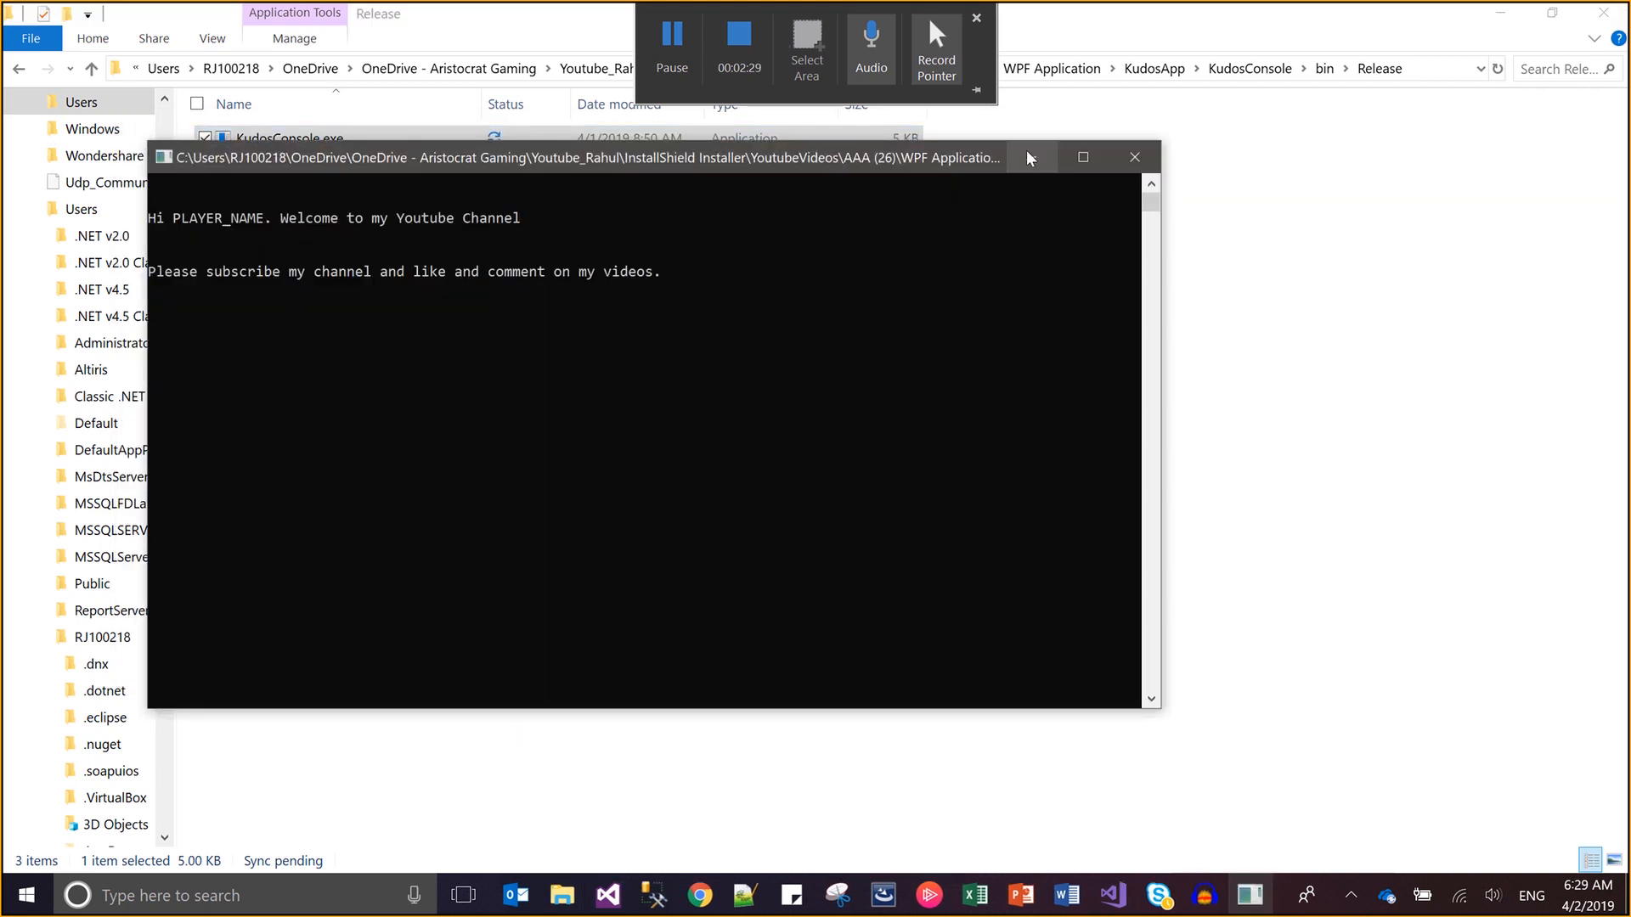
{"action": "left_click", "coordinate": [1027, 152]}
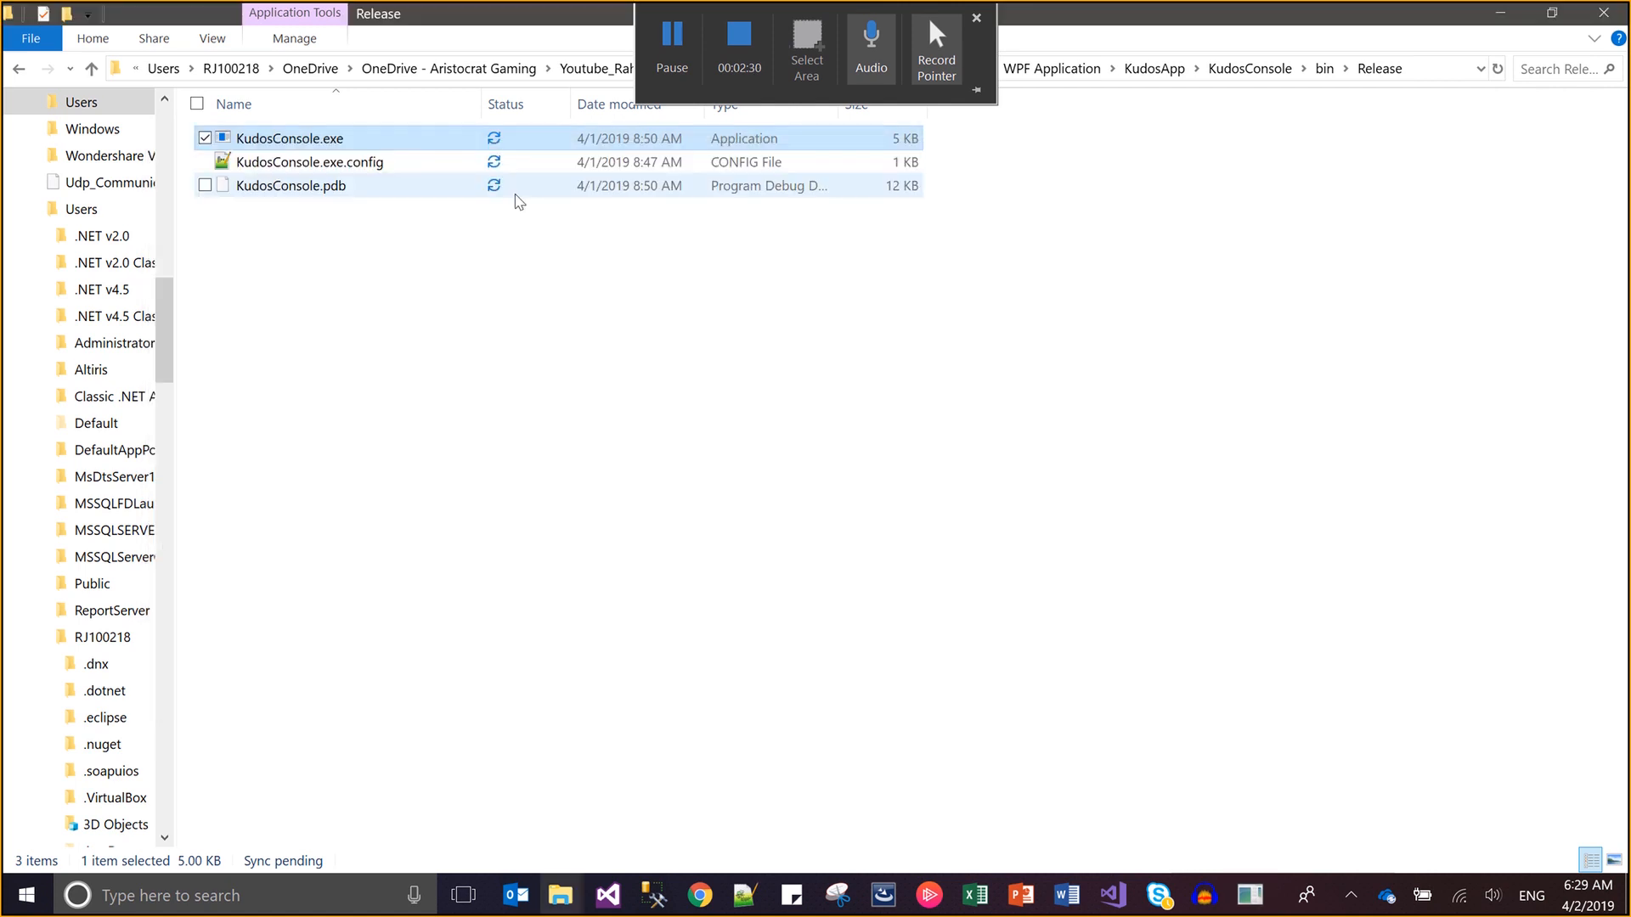
Open KudosConsole.exe.config in Notepad++ and examine the PlayerName key and its value
{"action": "left_click", "coordinate": [416, 173]}
{"action": "right_click", "coordinate": [412, 170]}
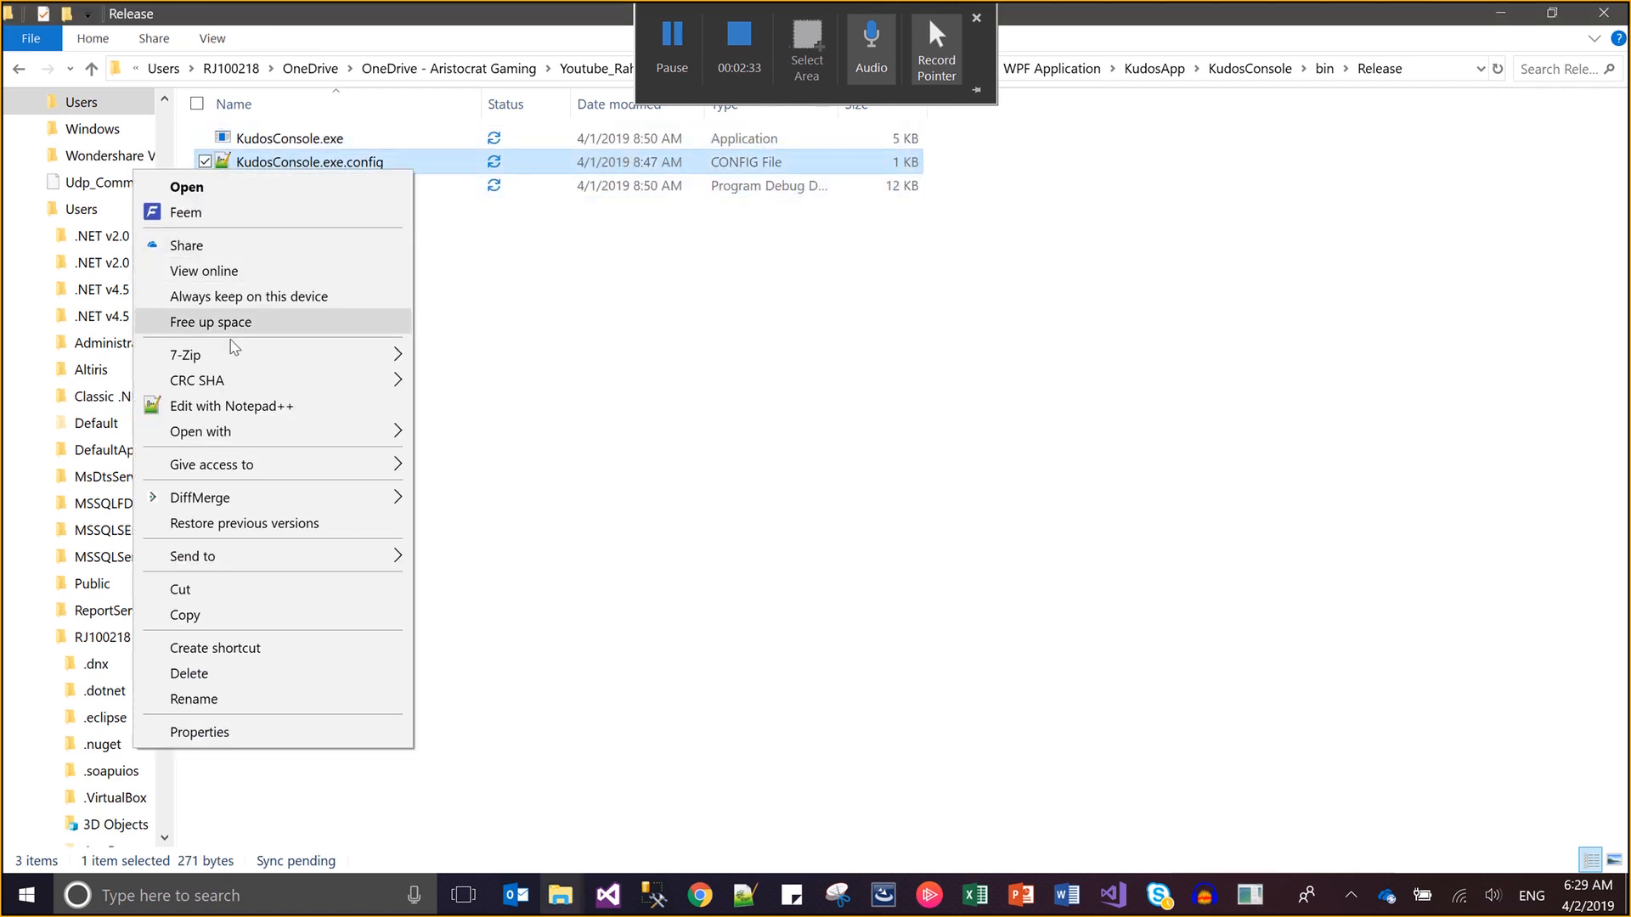
{"action": "left_click", "coordinate": [216, 406]}
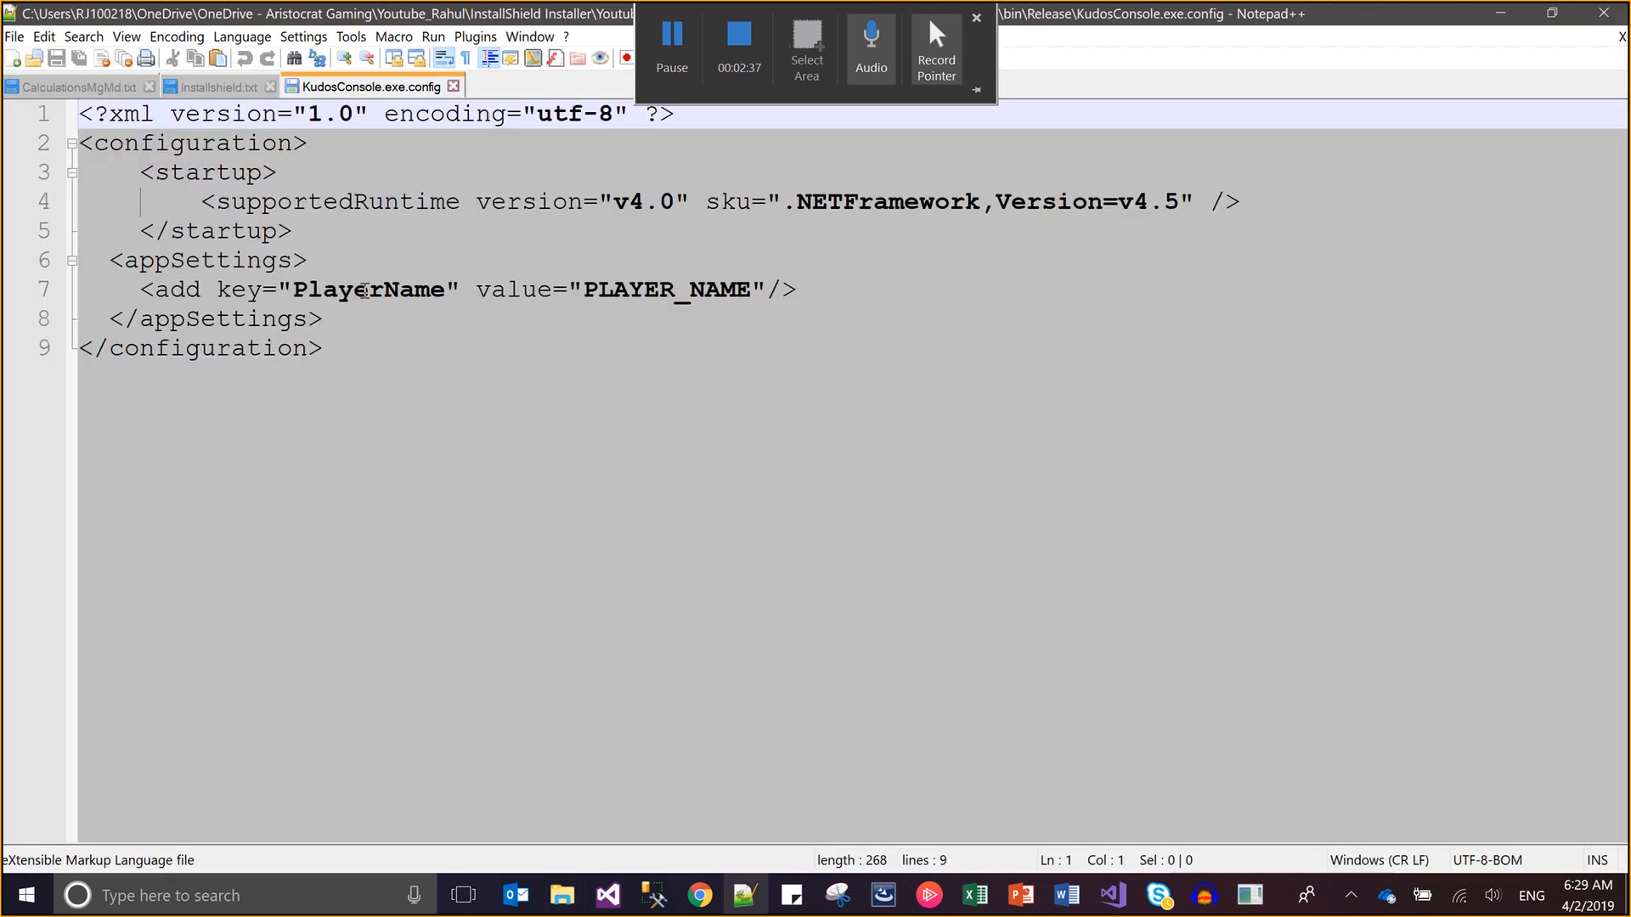
{"action": "left_click", "coordinate": [364, 291]}
{"action": "double_click", "coordinate": [365, 291]}
{"action": "double_click", "coordinate": [607, 293]}
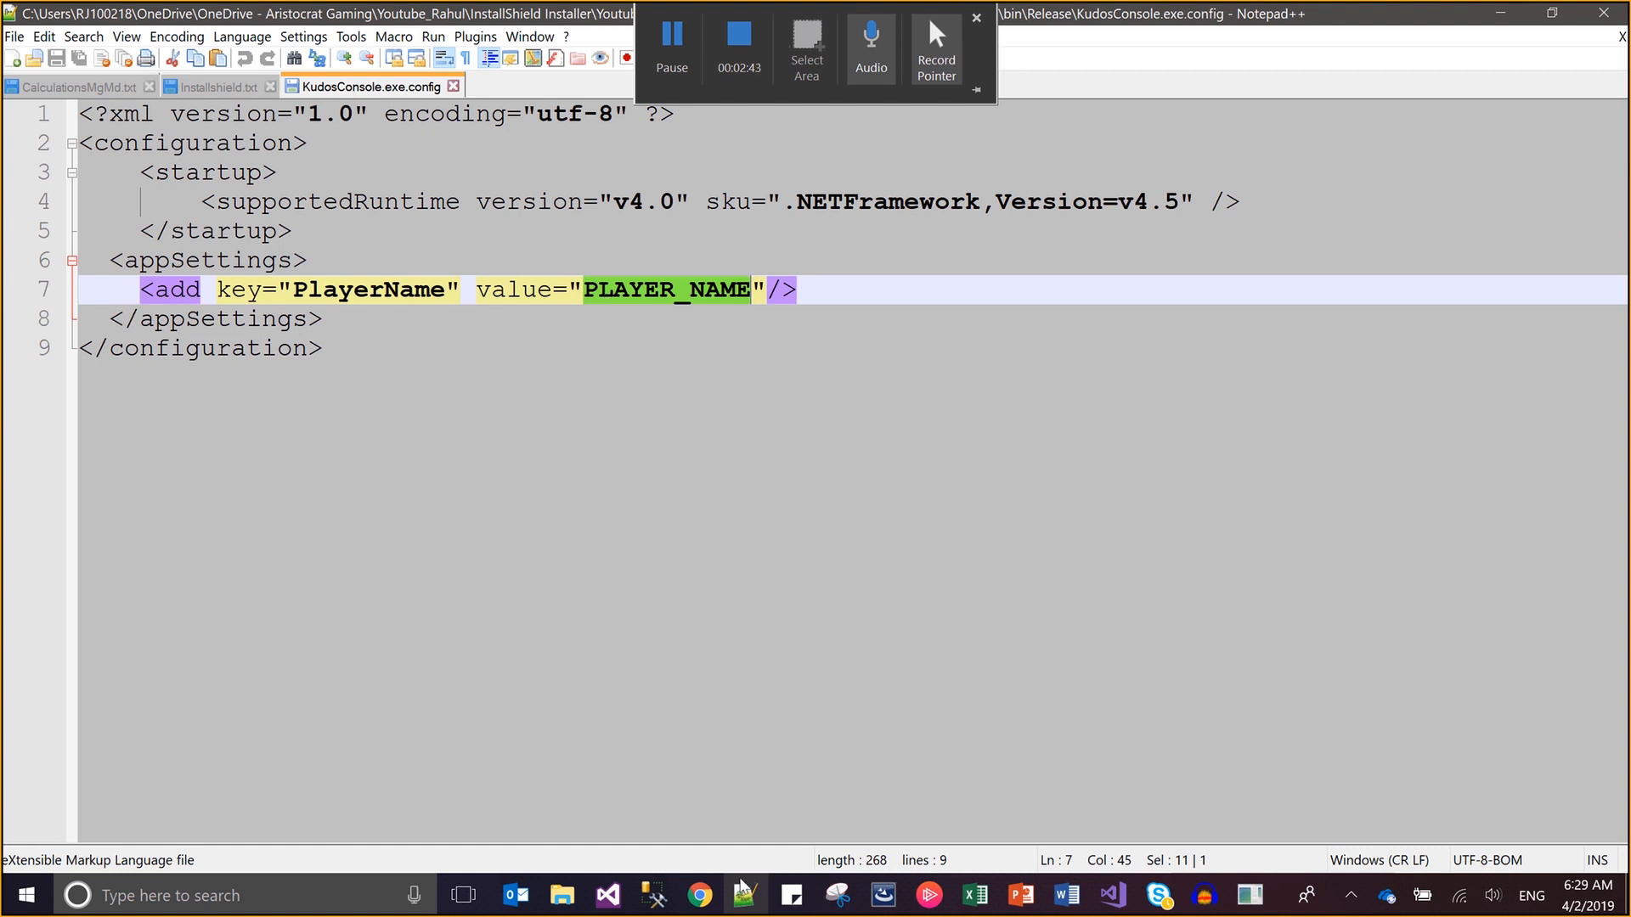
View the solution's projects in Visual Studio and recheck the PlayerName key in Notepad++ before returning to Visual Studio
{"action": "left_click", "coordinate": [604, 904]}
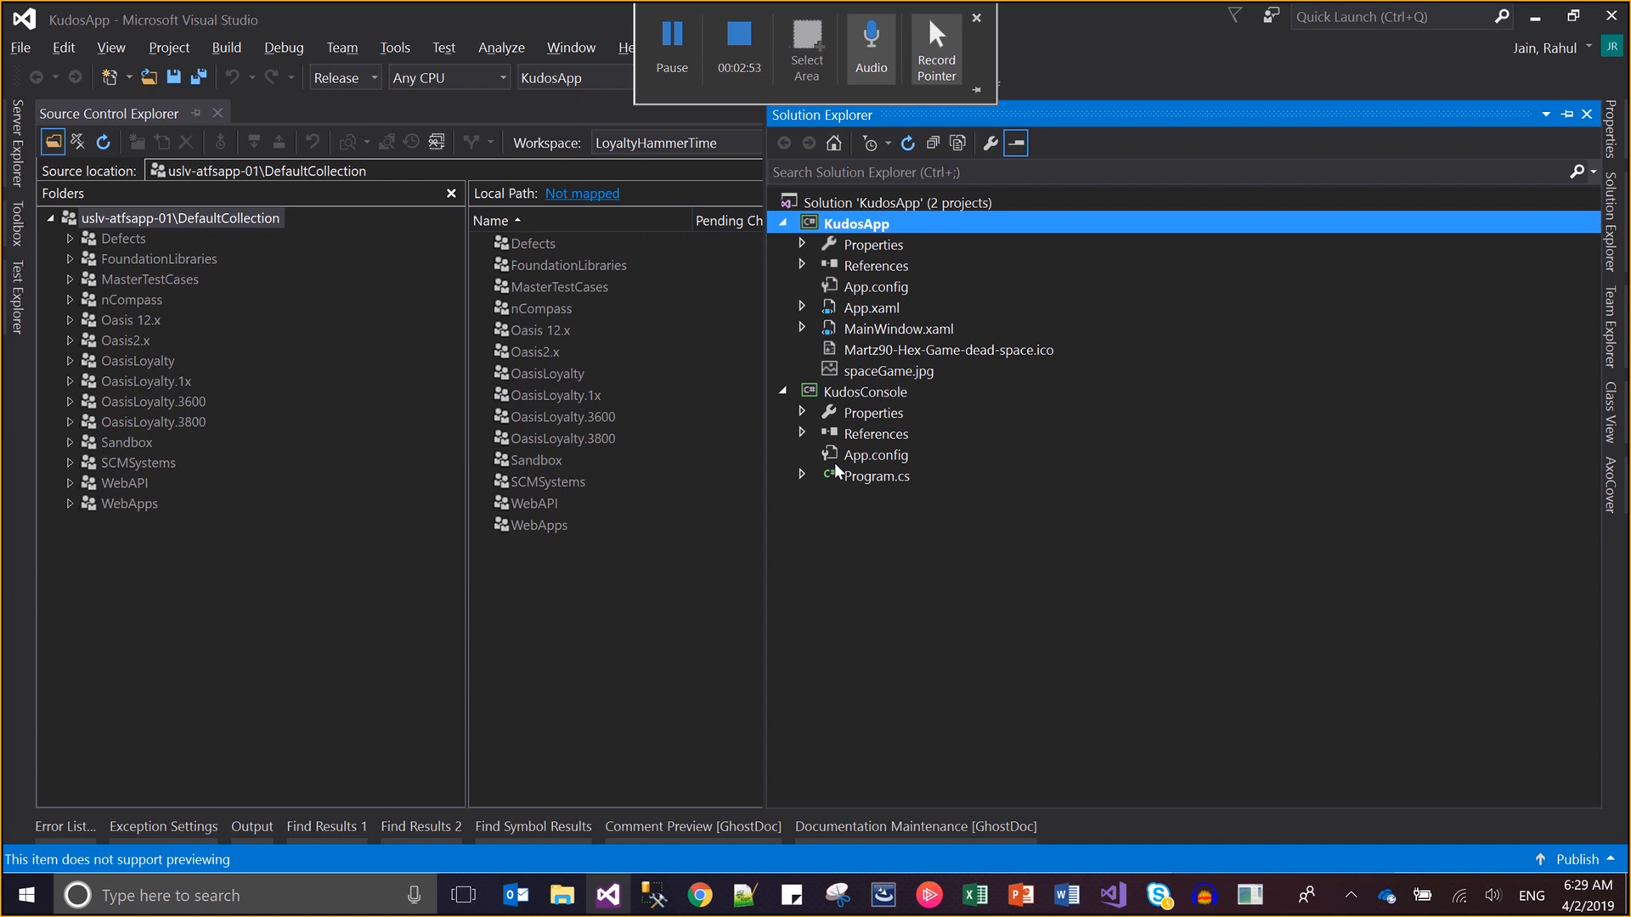
{"action": "key", "text": "alt"}
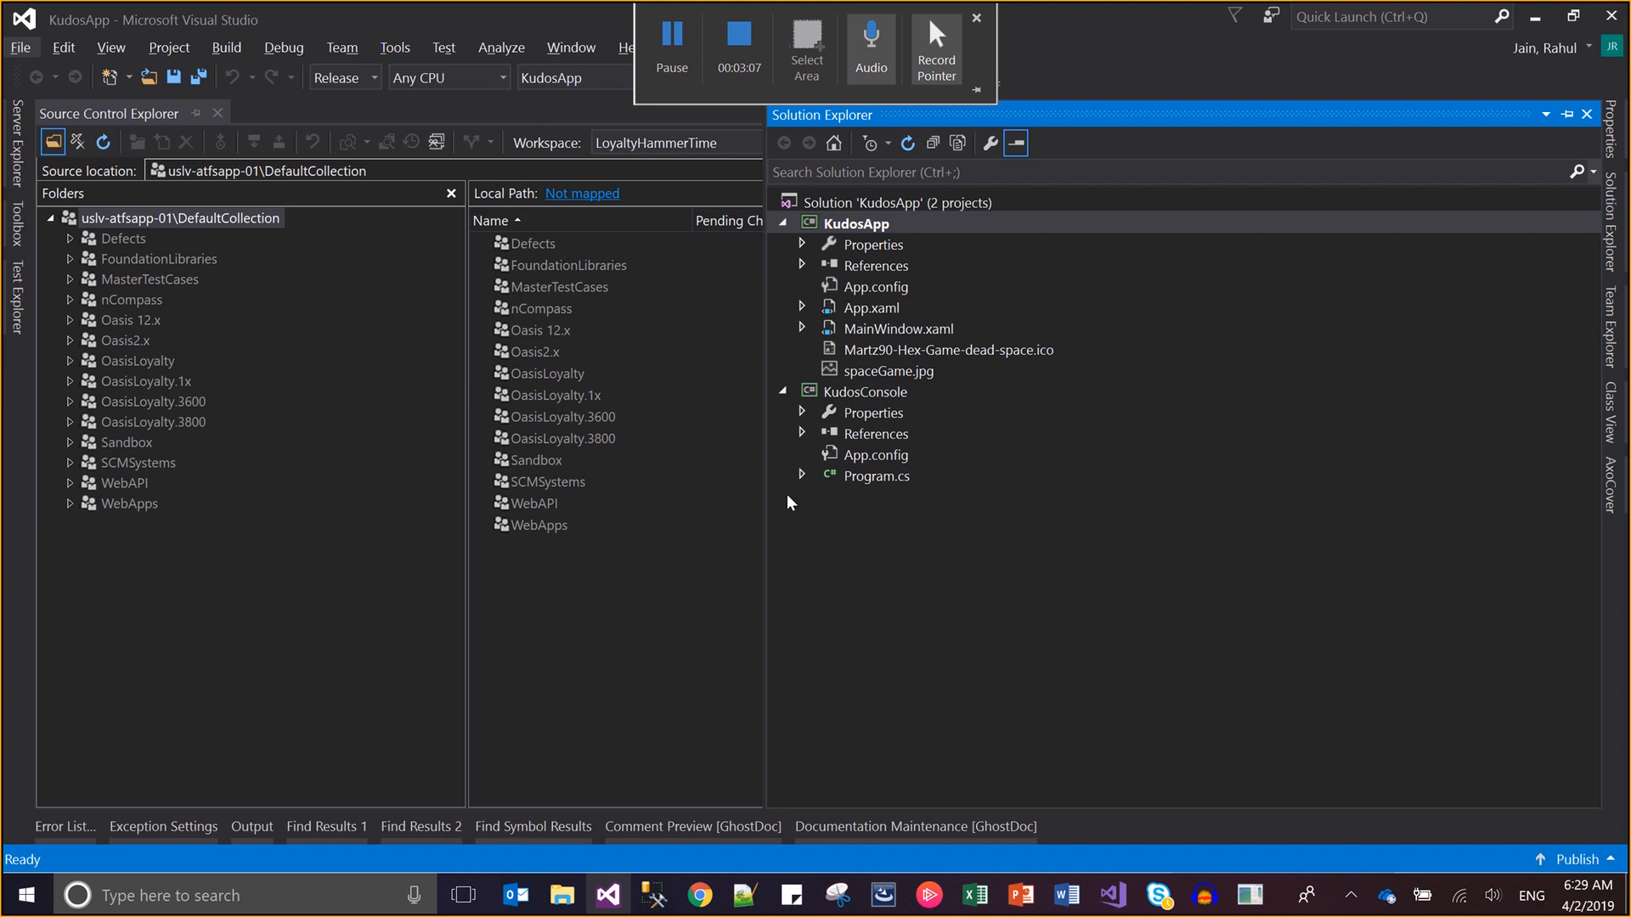
{"action": "key", "text": "alt+Tab"}
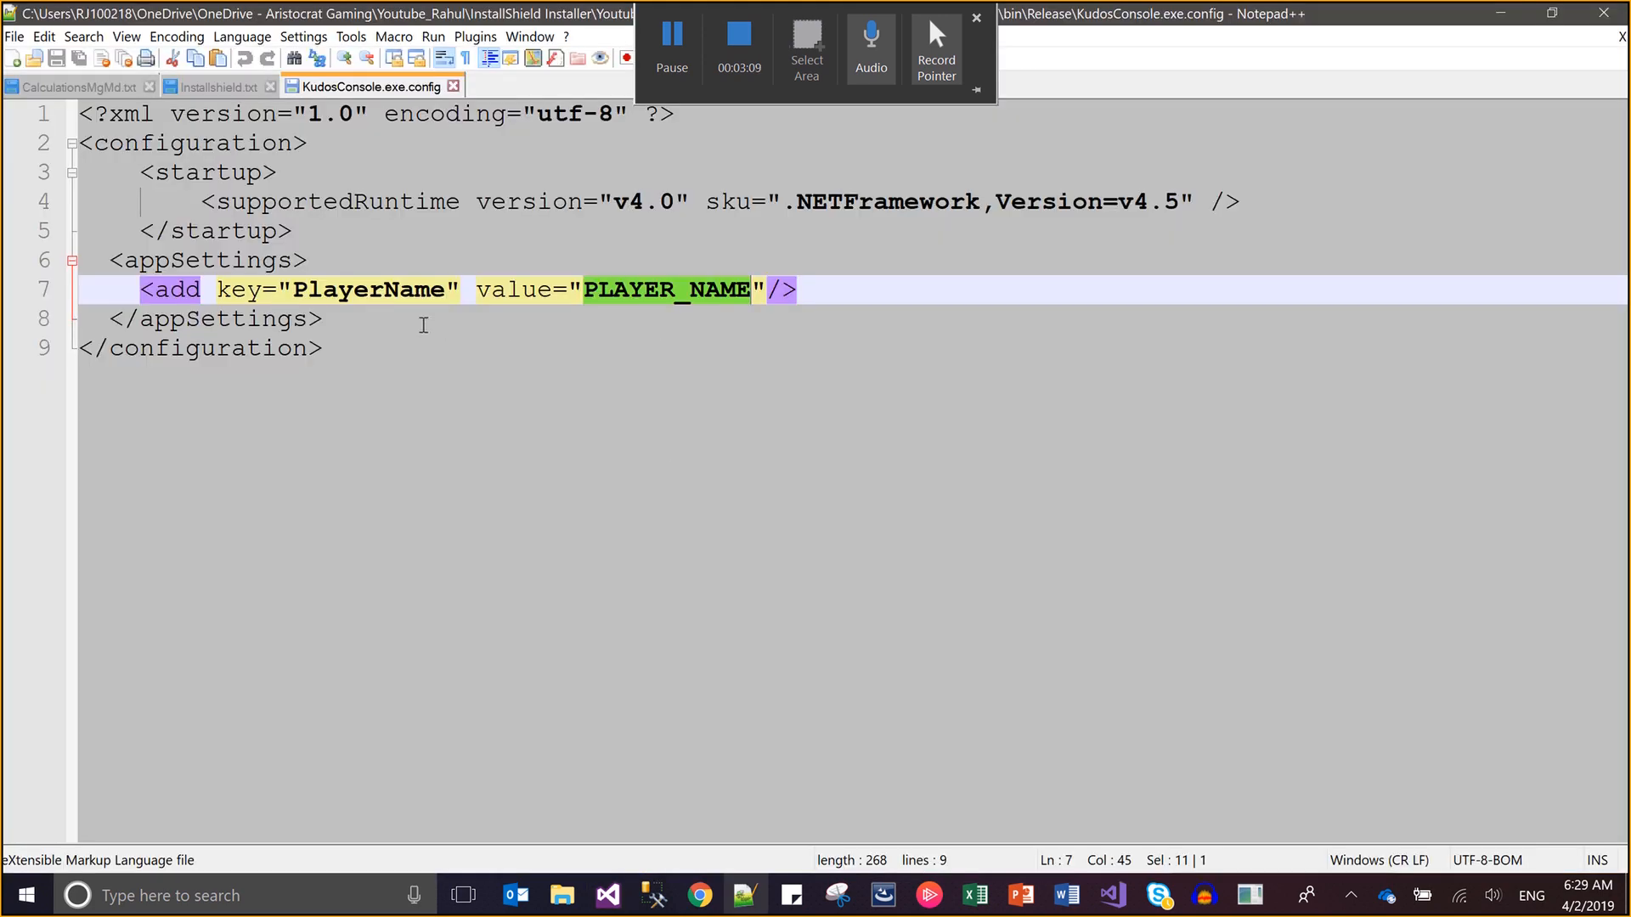
{"action": "double_click", "coordinate": [409, 292]}
{"action": "key", "text": "alt+Tab"}
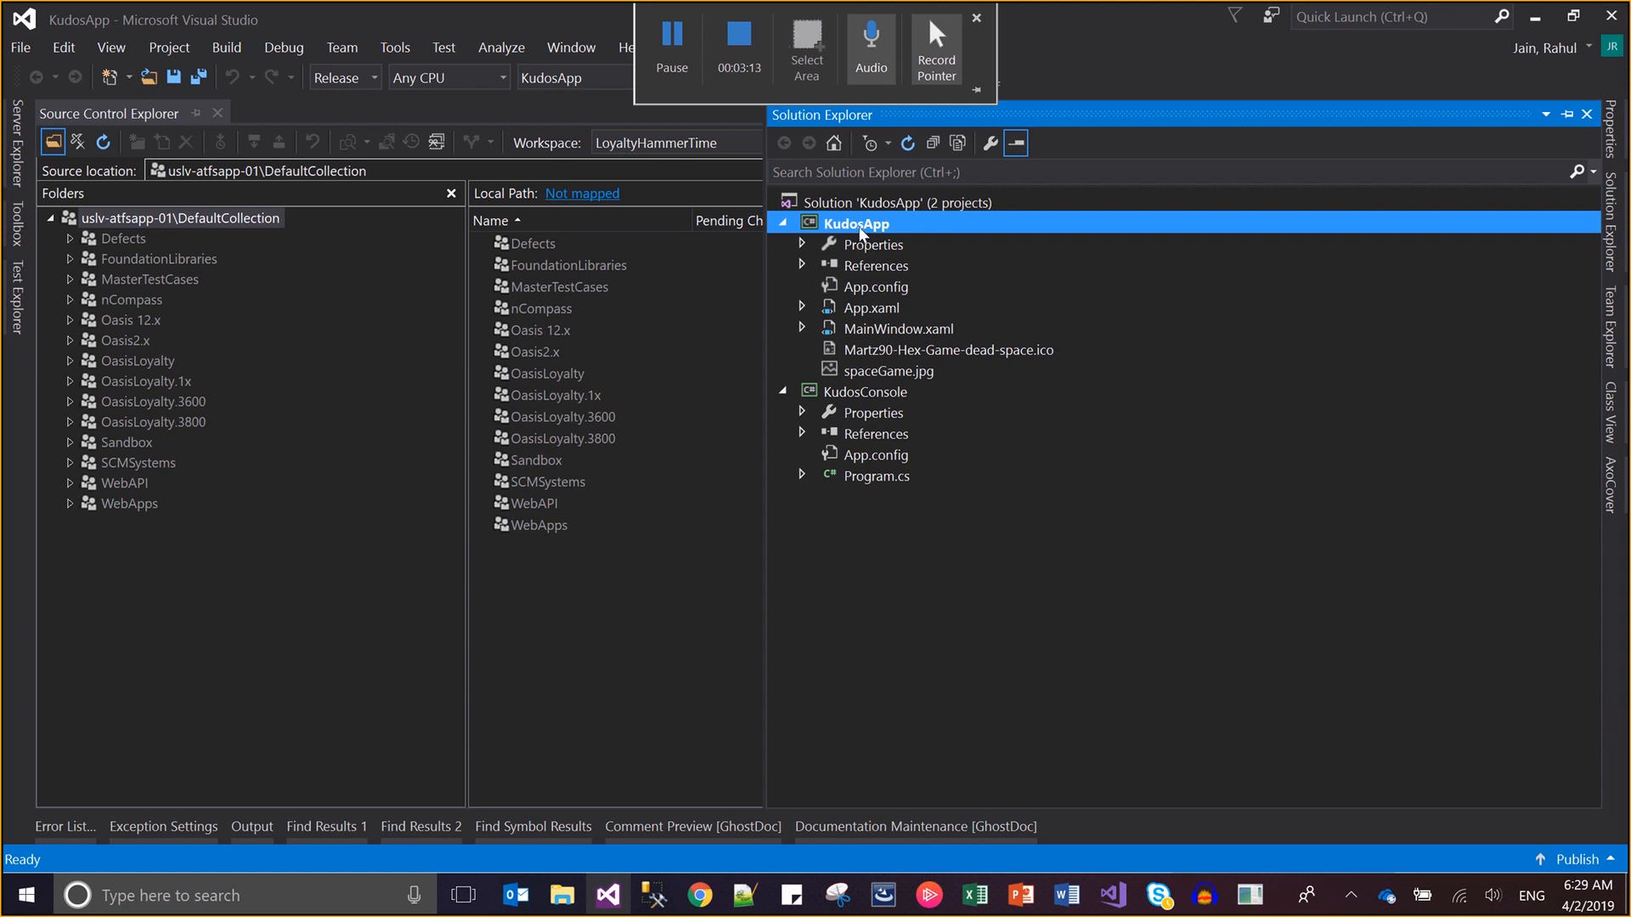
Open the KudosApp project's App.config, examine the TestKey setting's value, and bring the solution tree back into view
{"action": "left_click", "coordinate": [888, 284]}
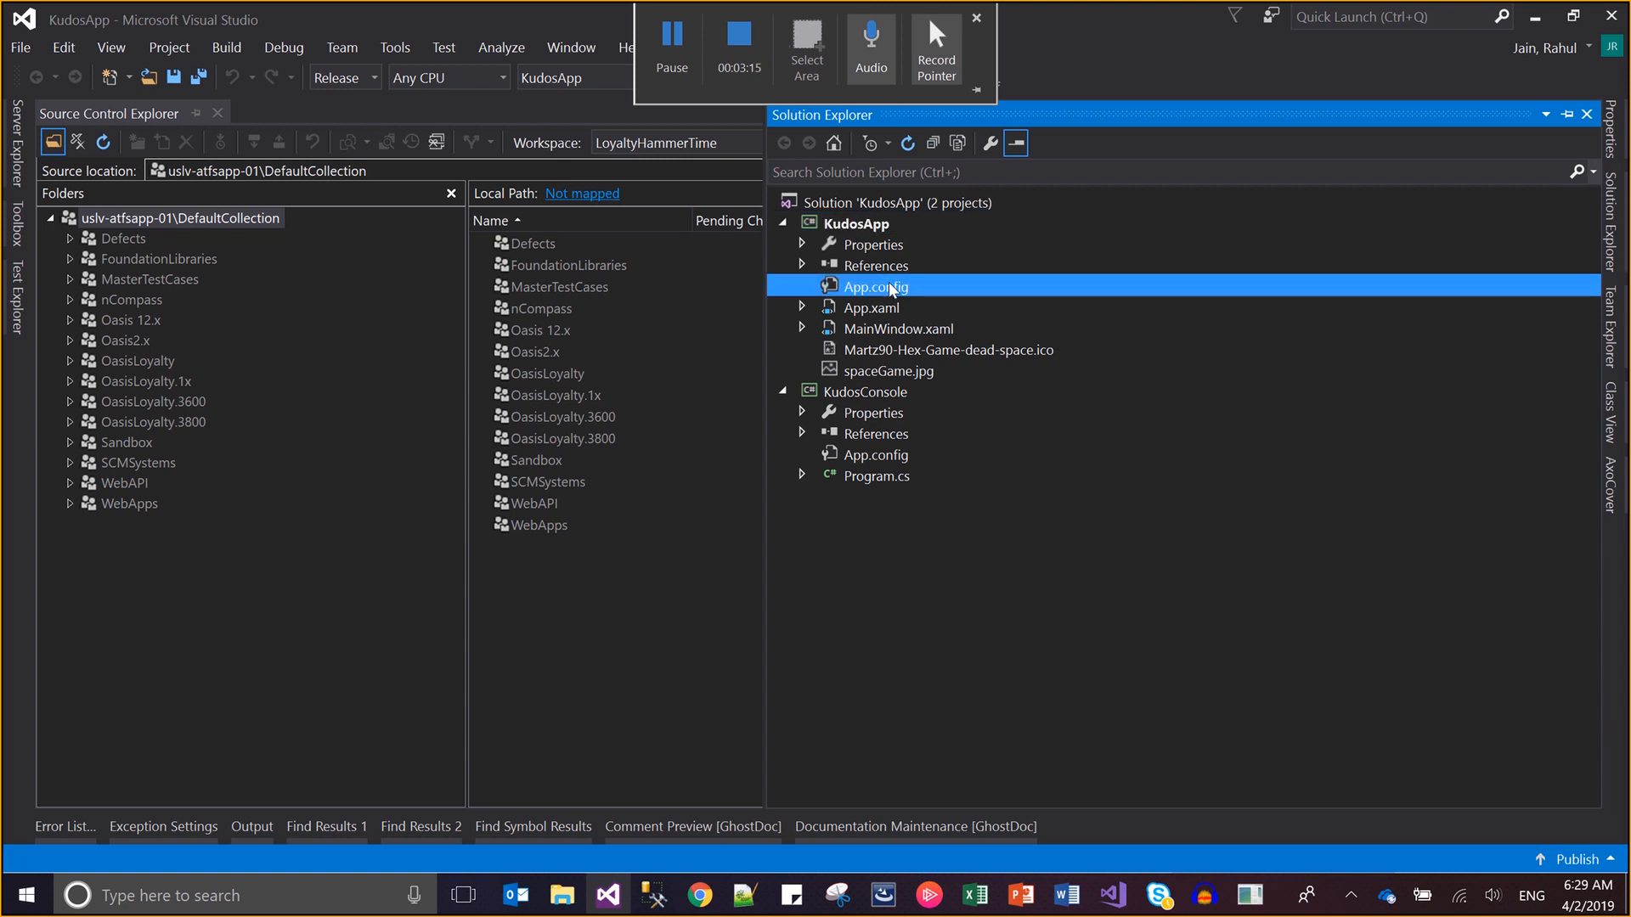
{"action": "double_click", "coordinate": [892, 287]}
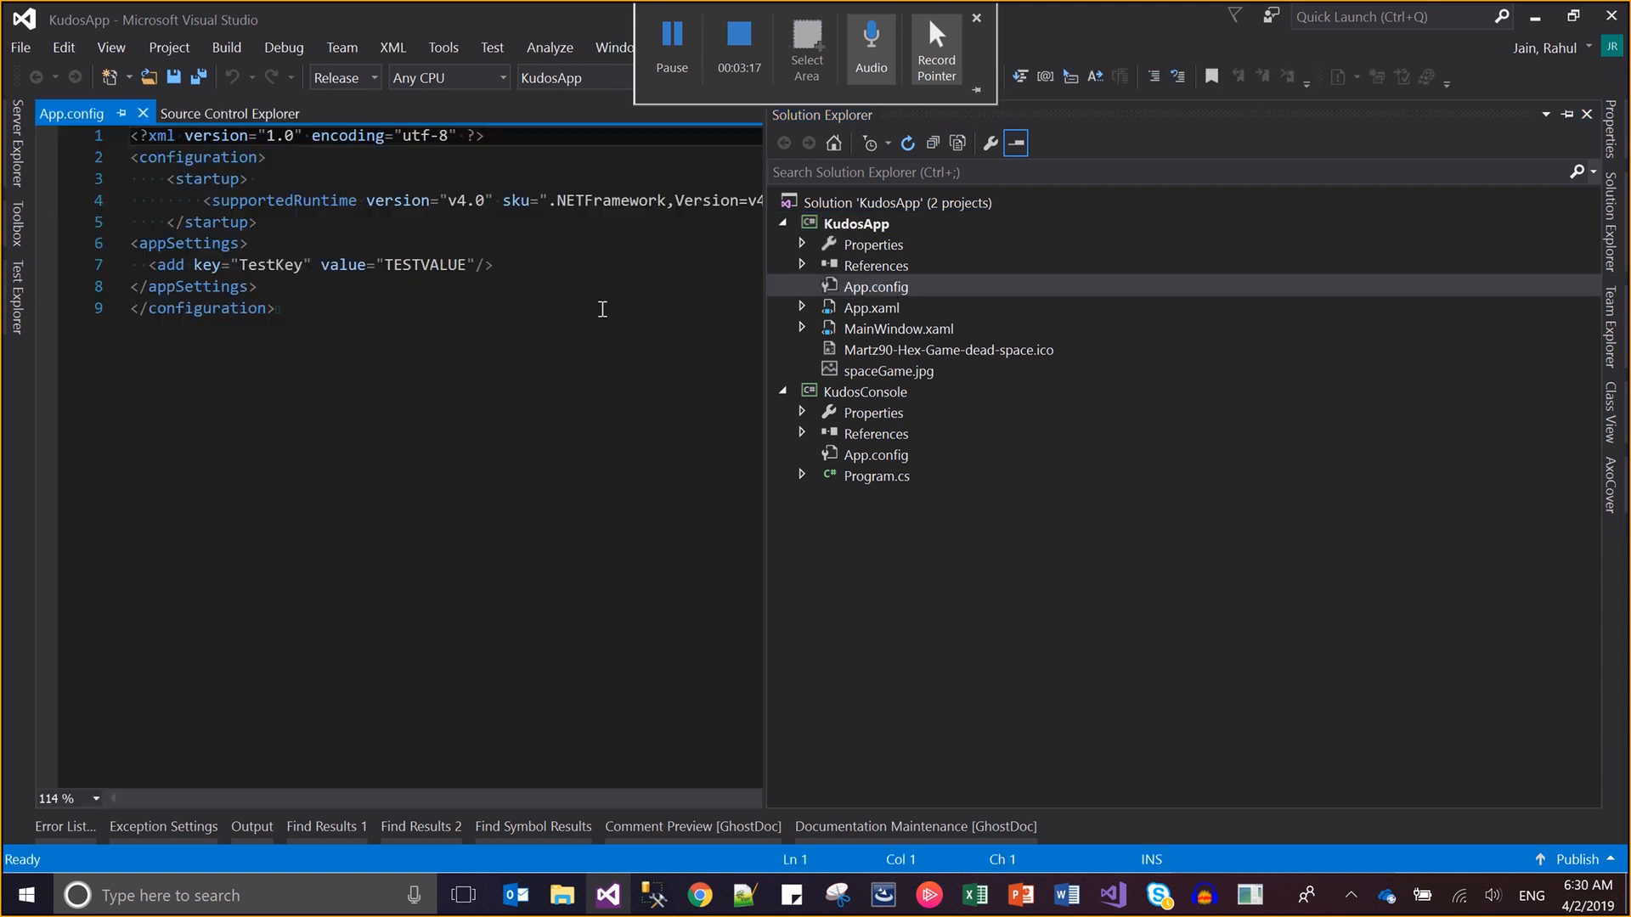
{"action": "double_click", "coordinate": [419, 265]}
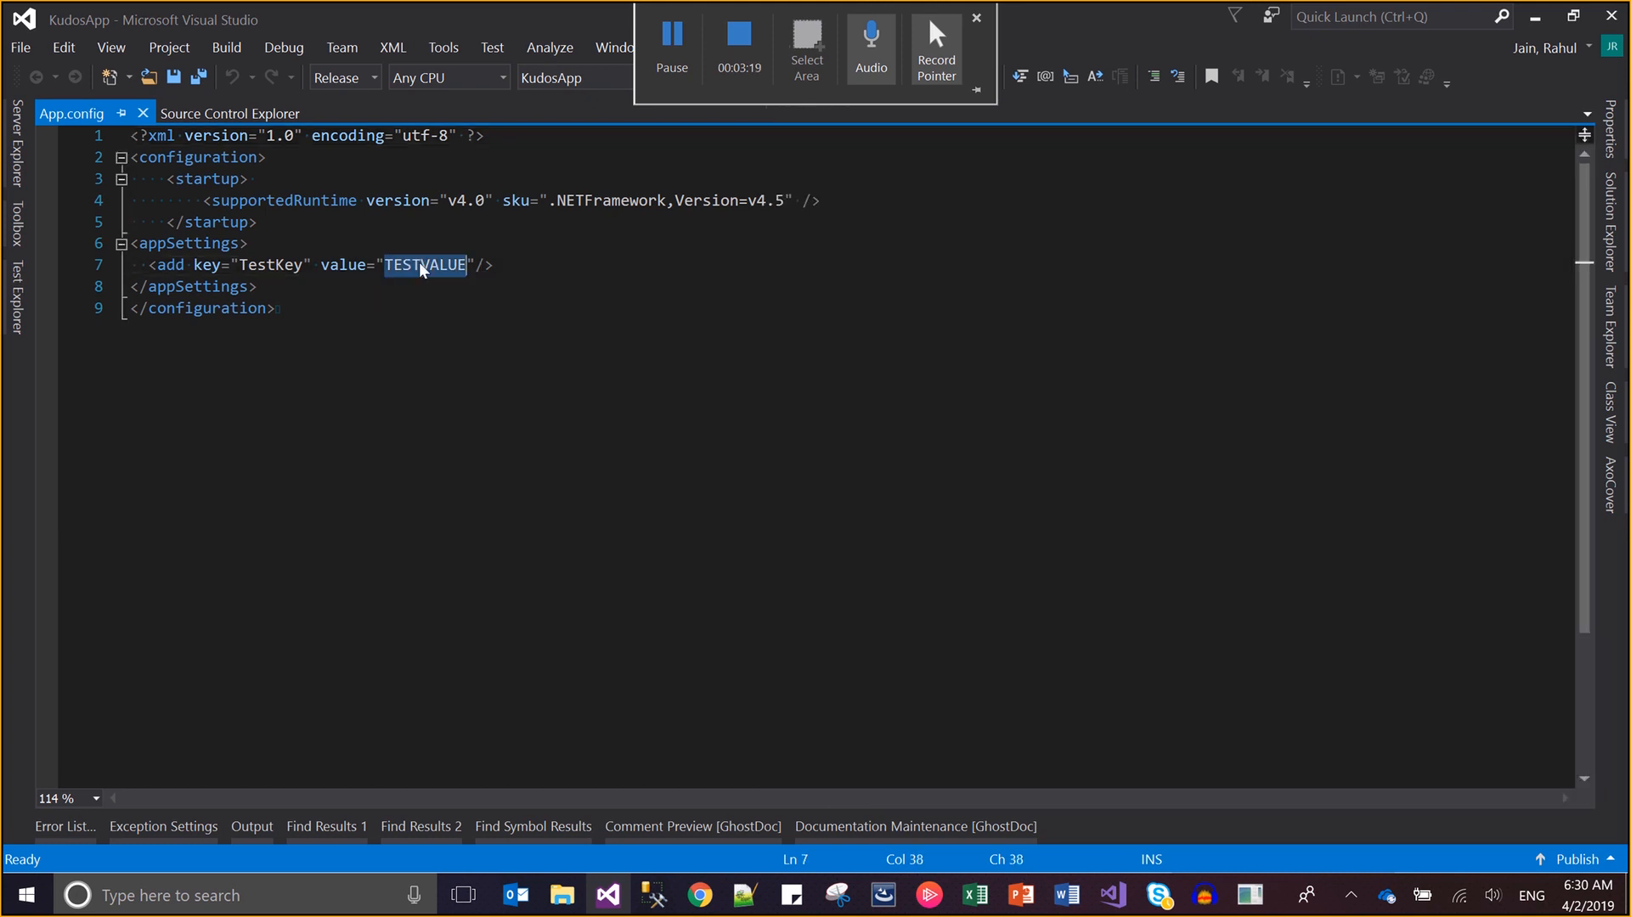
{"action": "left_click", "coordinate": [1623, 232]}
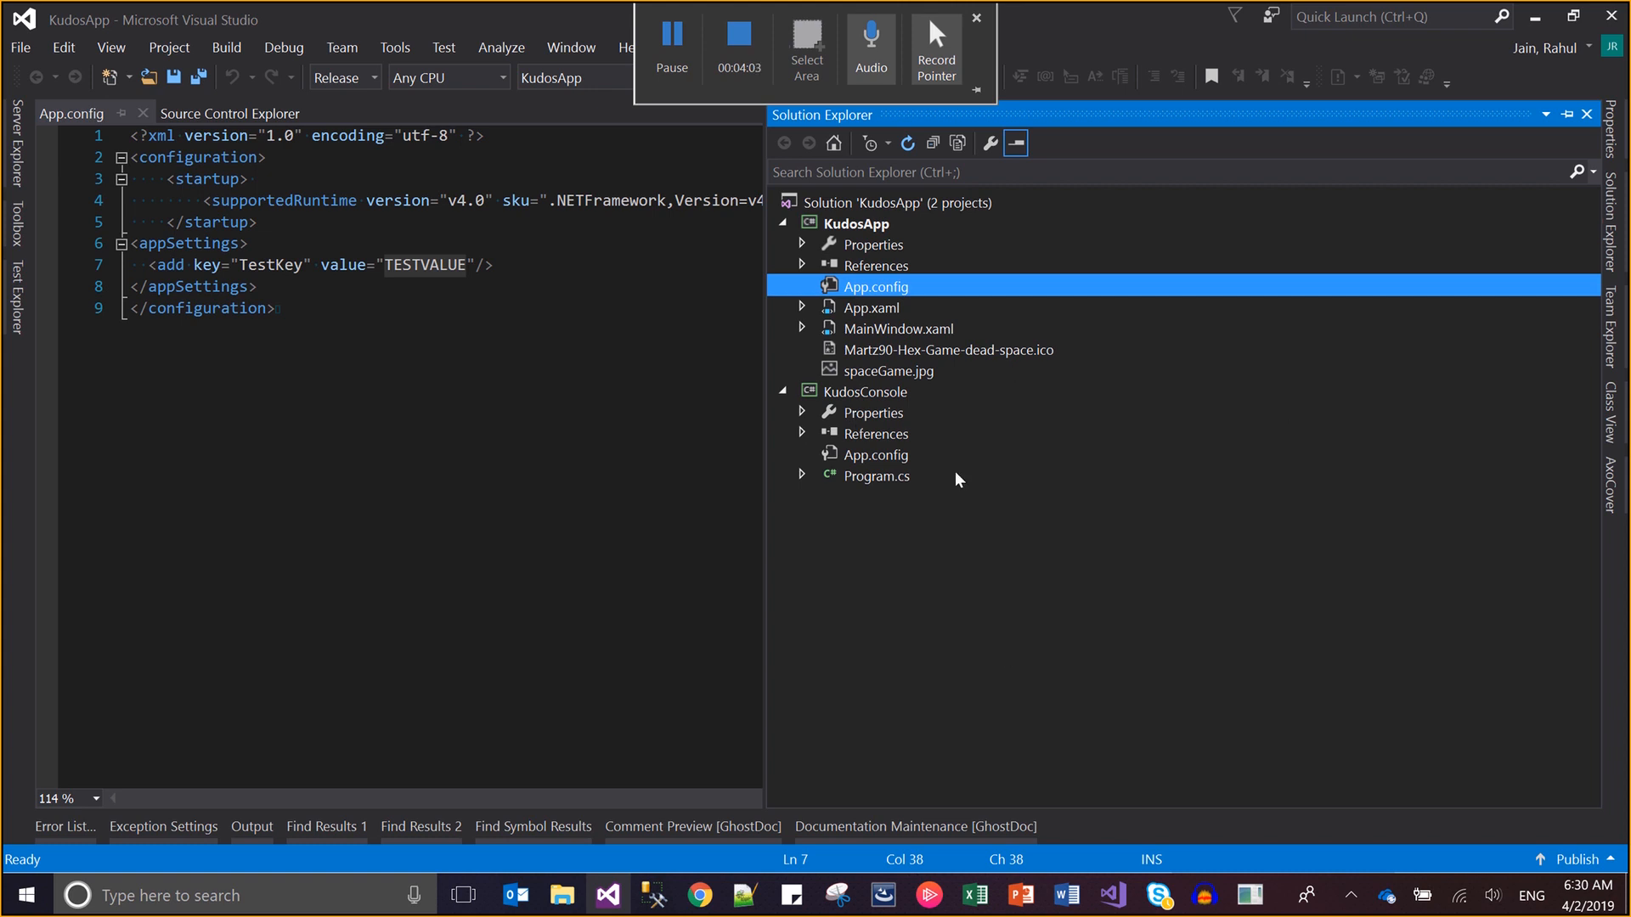
Compare the KudosApp and KudosConsole projects in Visual Studio with the WPF_Application feature in InstallShield's Setup Design view
{"action": "left_click", "coordinate": [877, 224]}
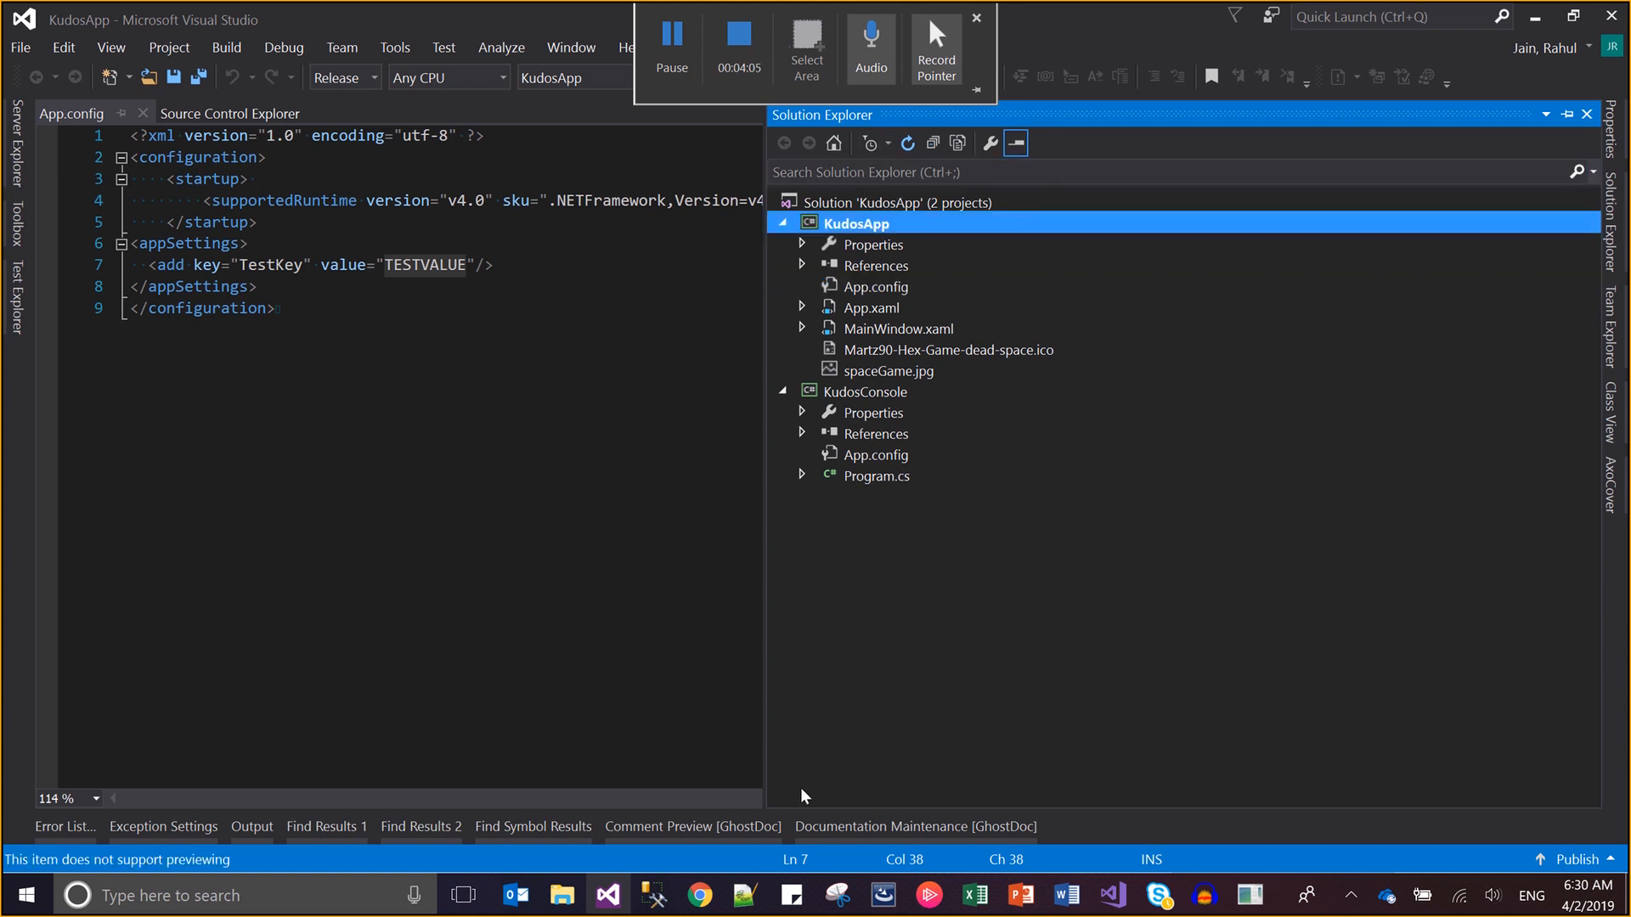
{"action": "left_click", "coordinate": [882, 897]}
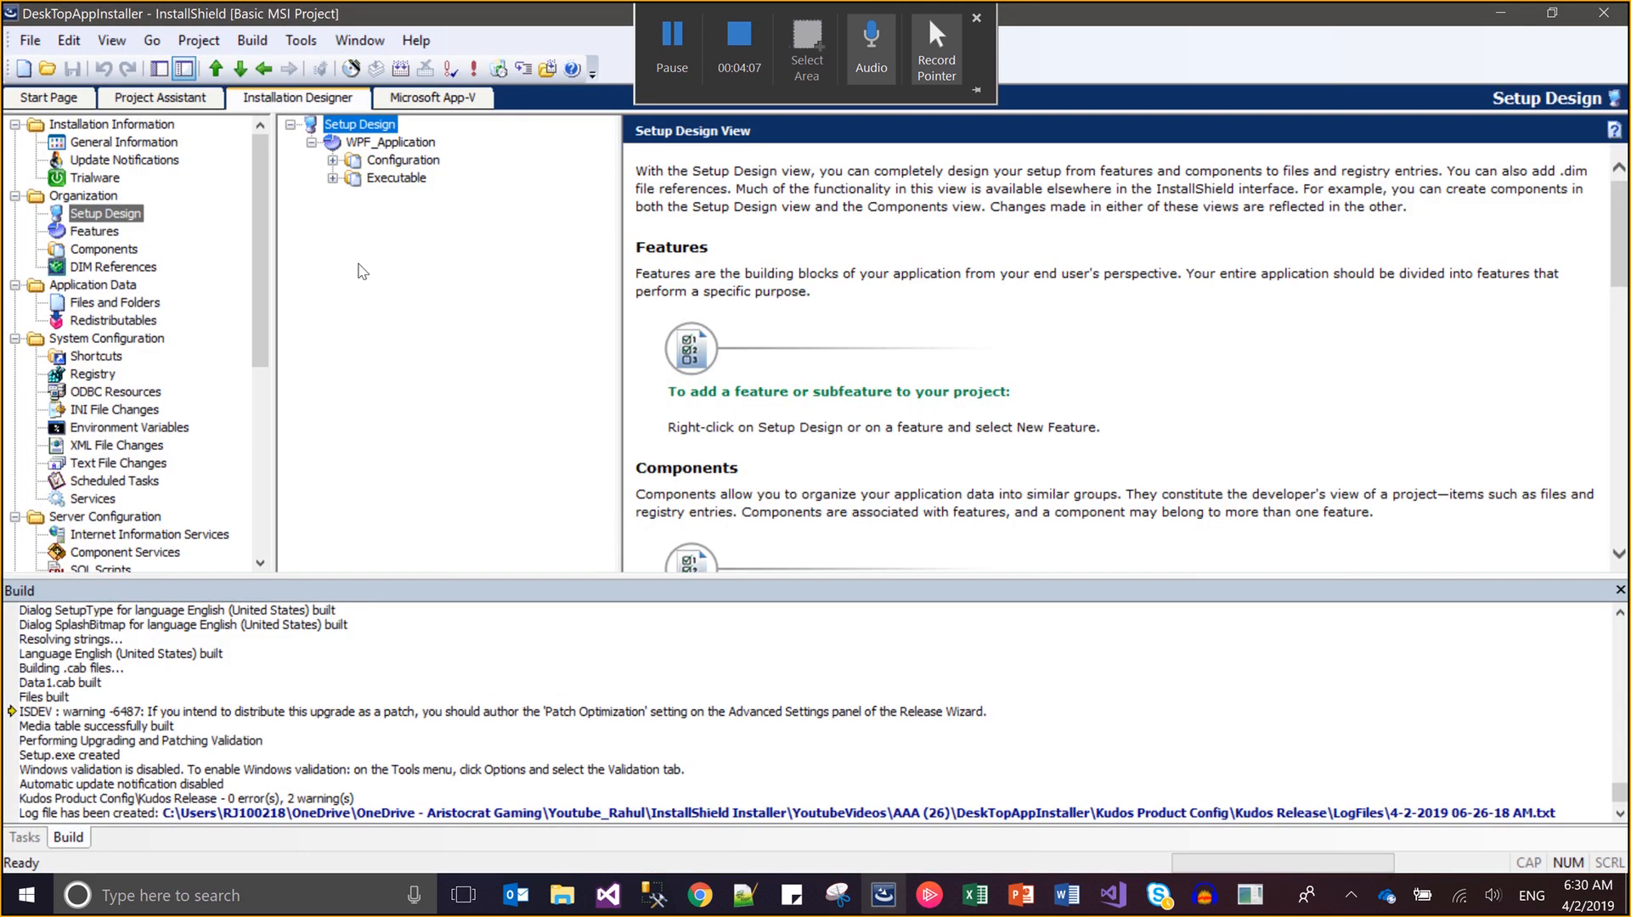
{"action": "left_click", "coordinate": [389, 143]}
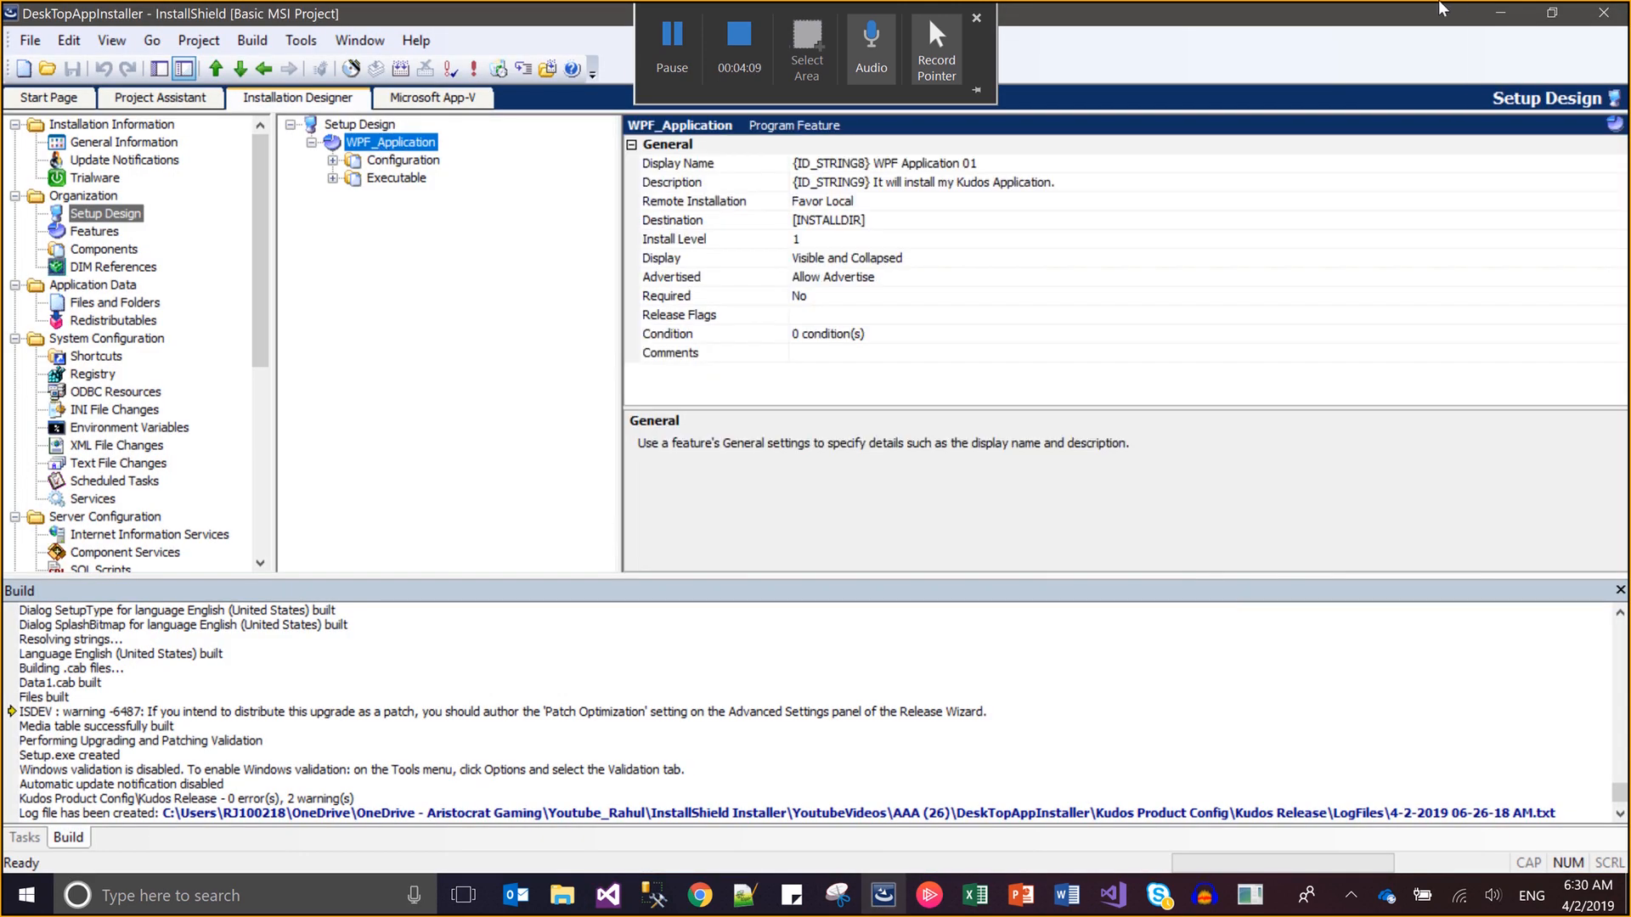
{"action": "left_click", "coordinate": [1483, 17]}
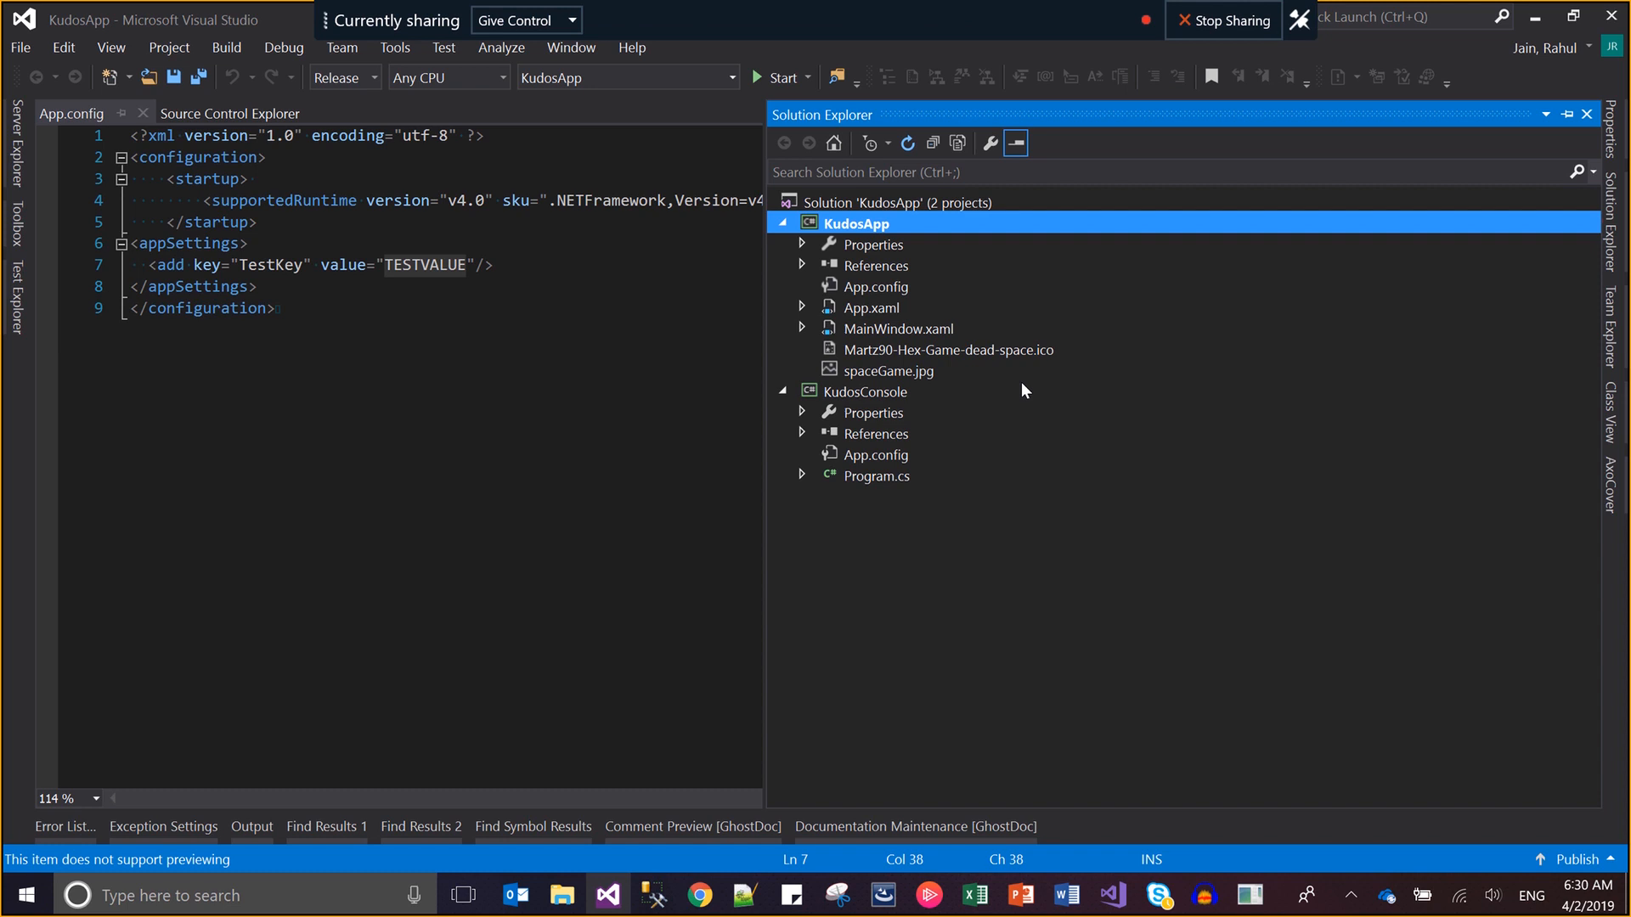
{"action": "left_click", "coordinate": [882, 395]}
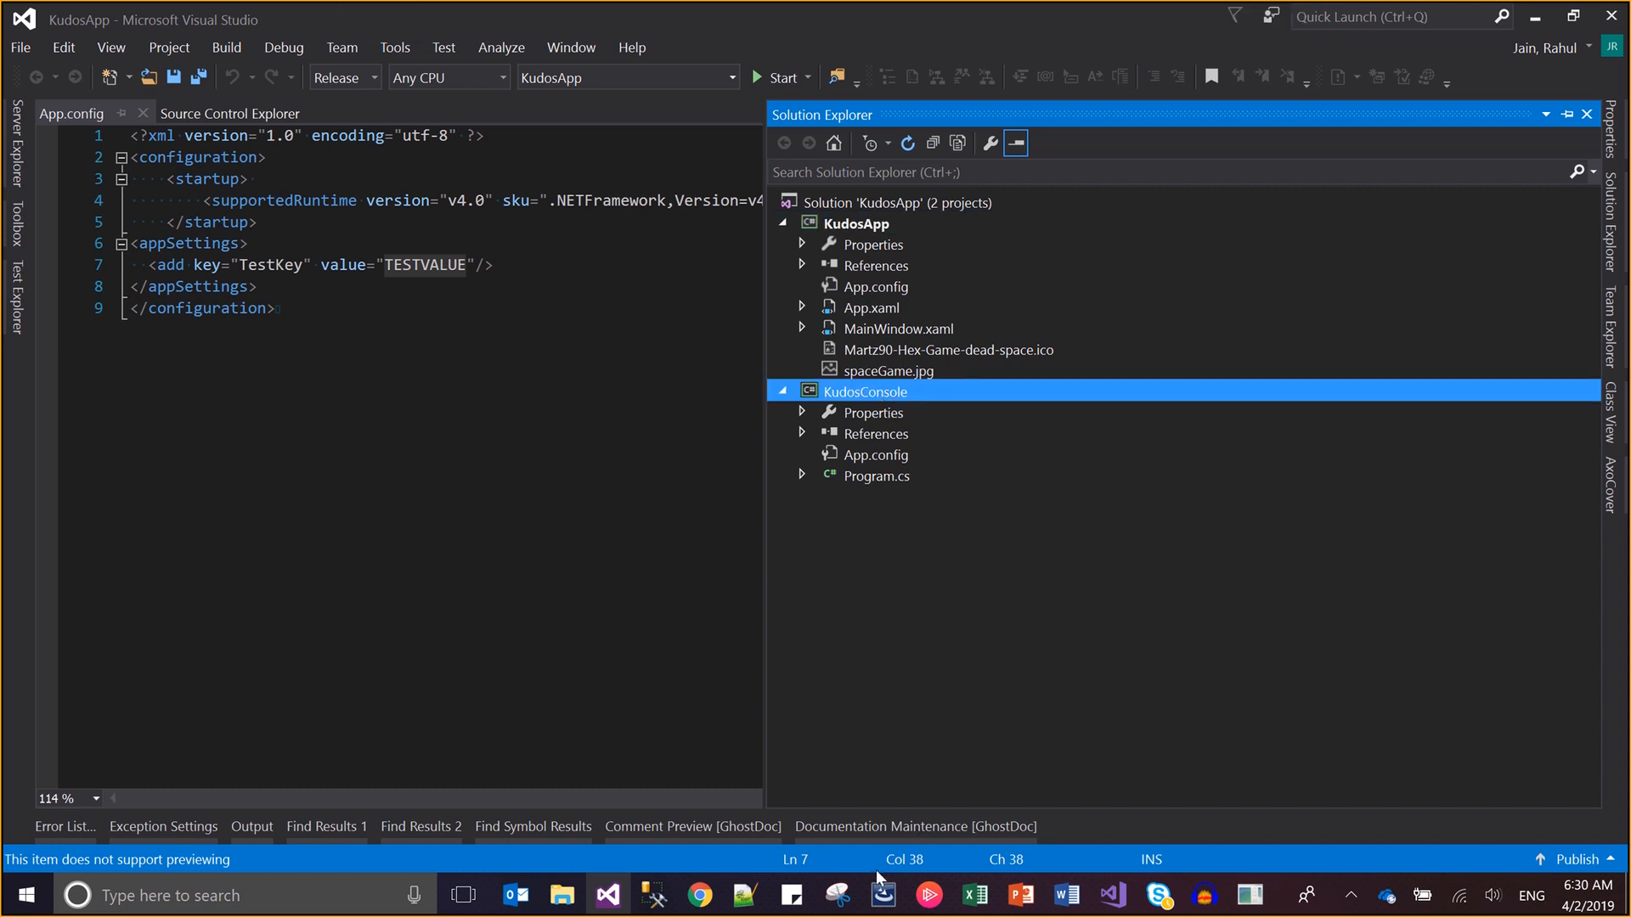
{"action": "left_click", "coordinate": [884, 897]}
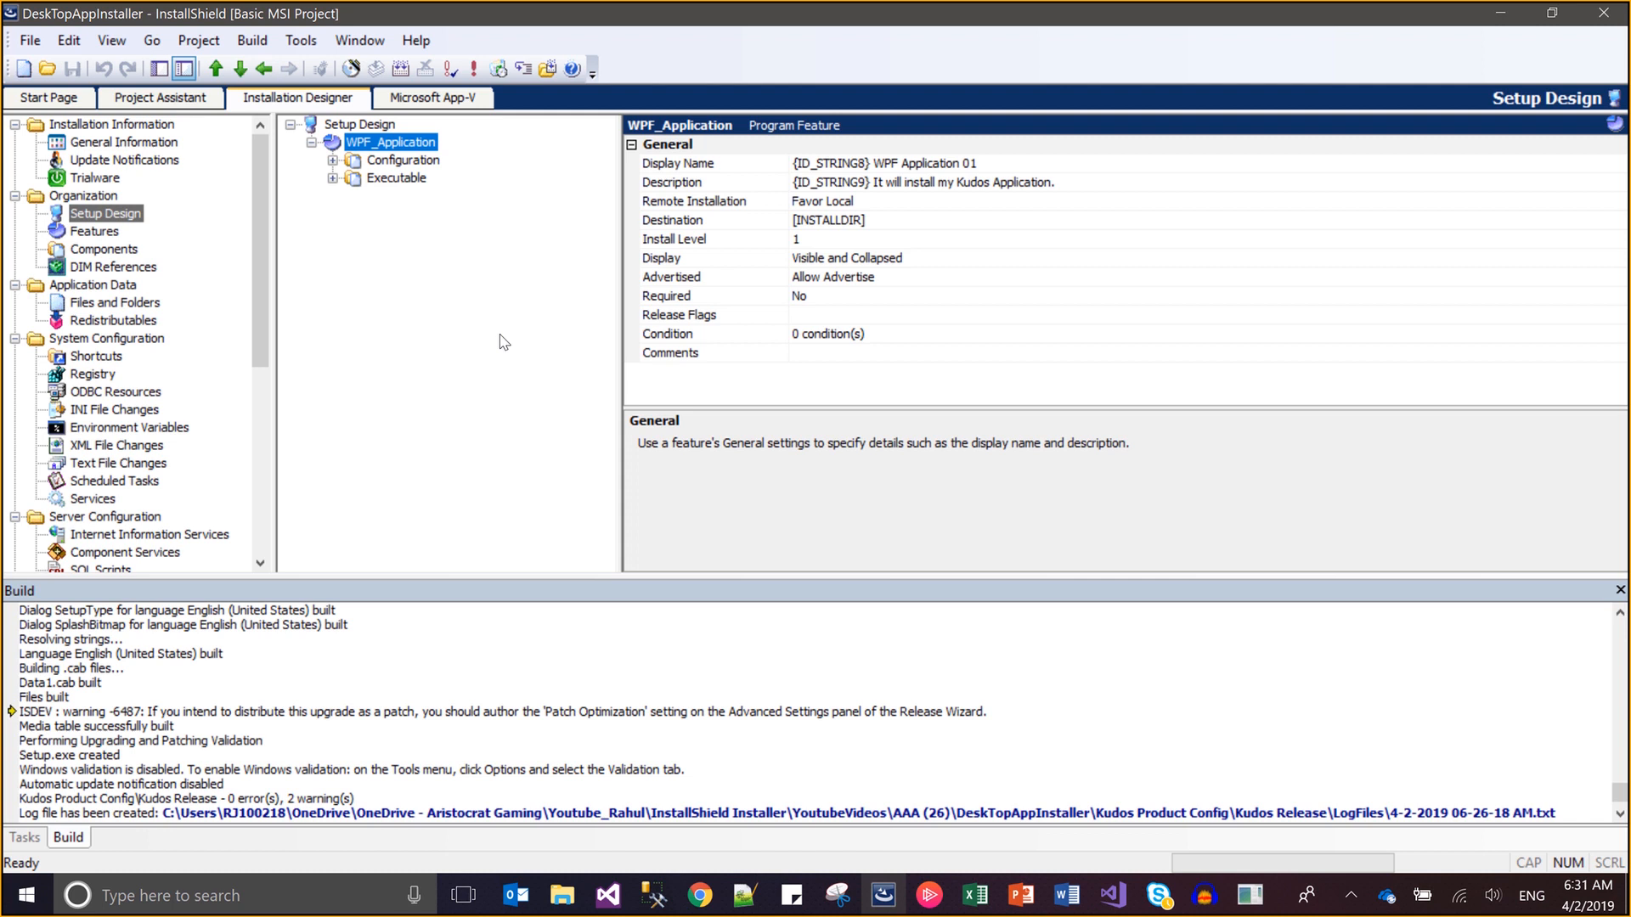
Examine the PlayerName key's value in KudosConsole.exe.config in Notepad++, and return to InstallShield
{"action": "left_click", "coordinate": [744, 898]}
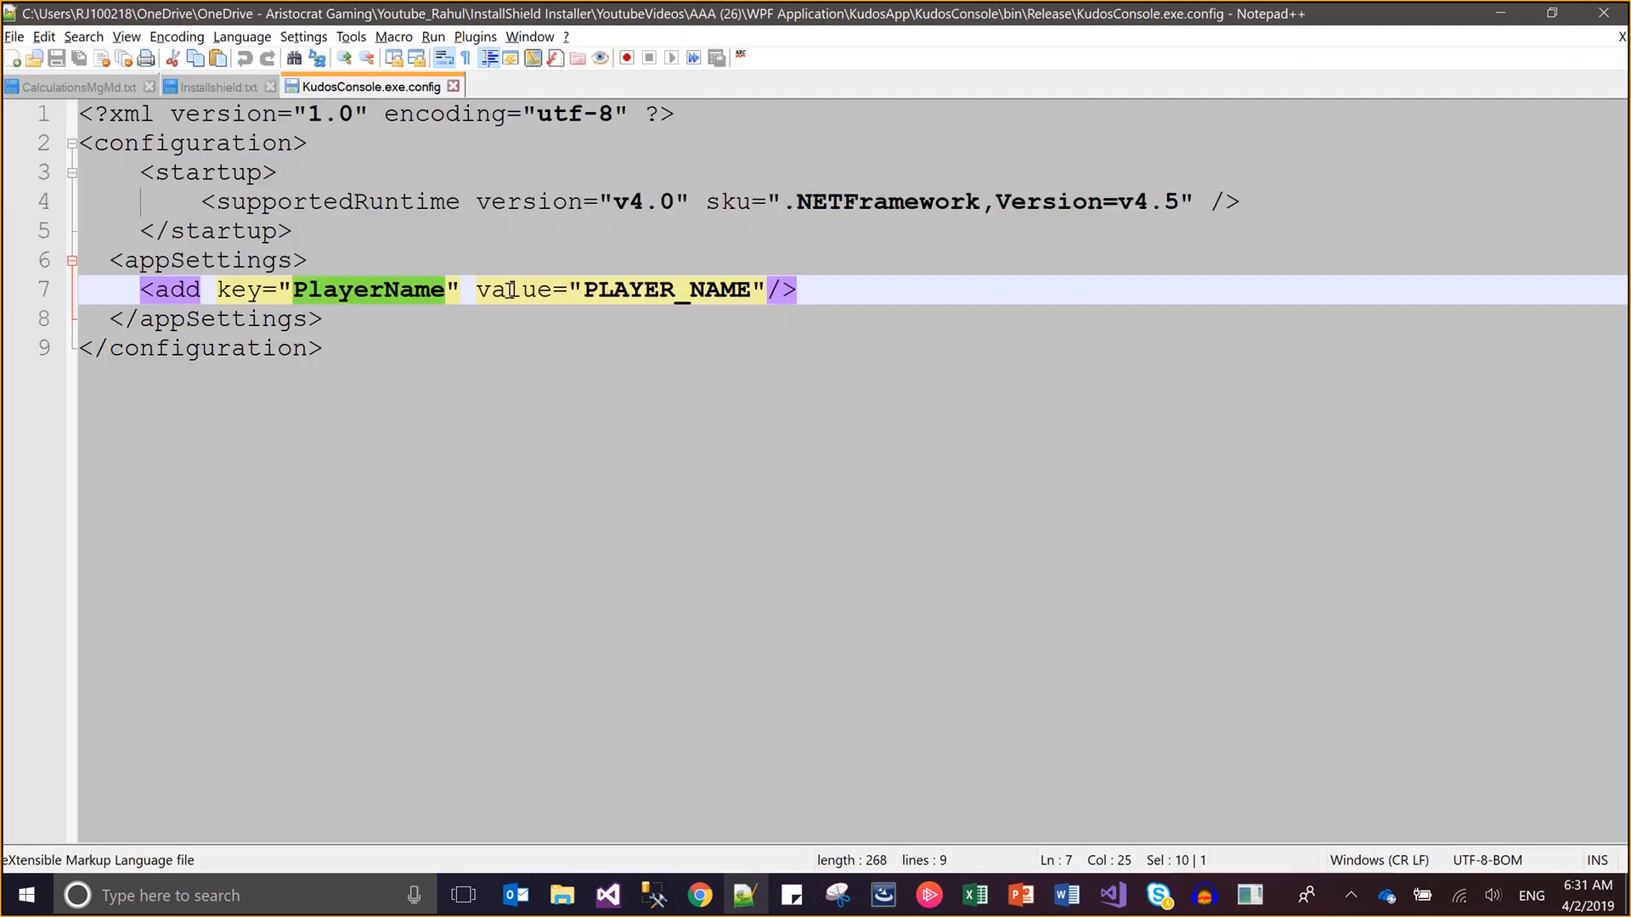
{"action": "double_click", "coordinate": [633, 288]}
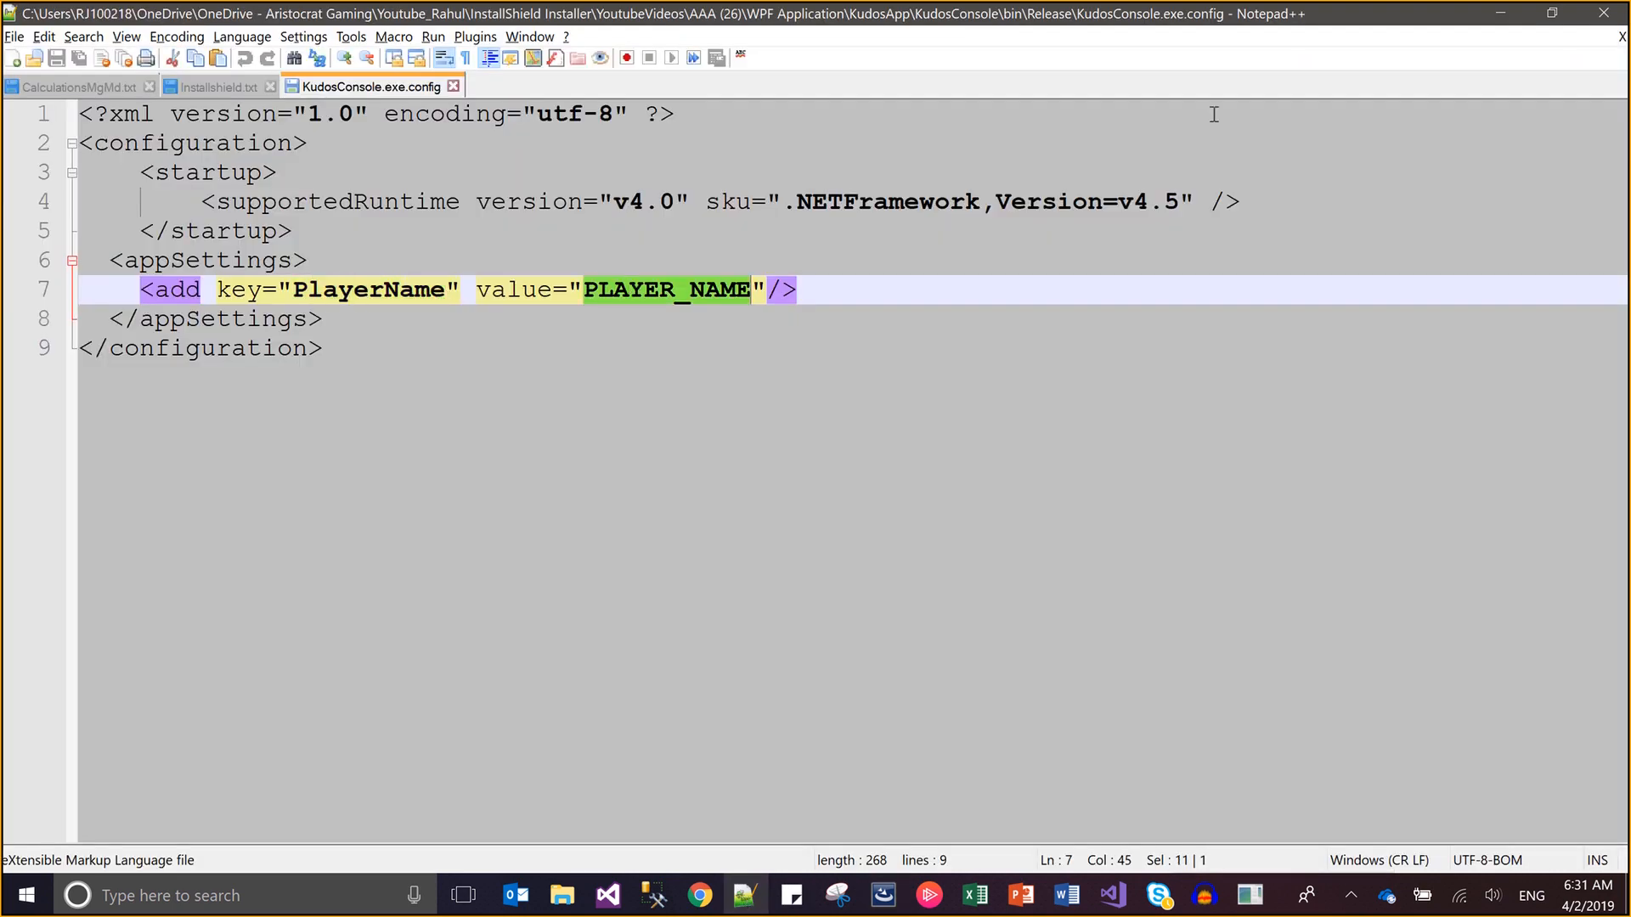
{"action": "left_click", "coordinate": [1500, 13]}
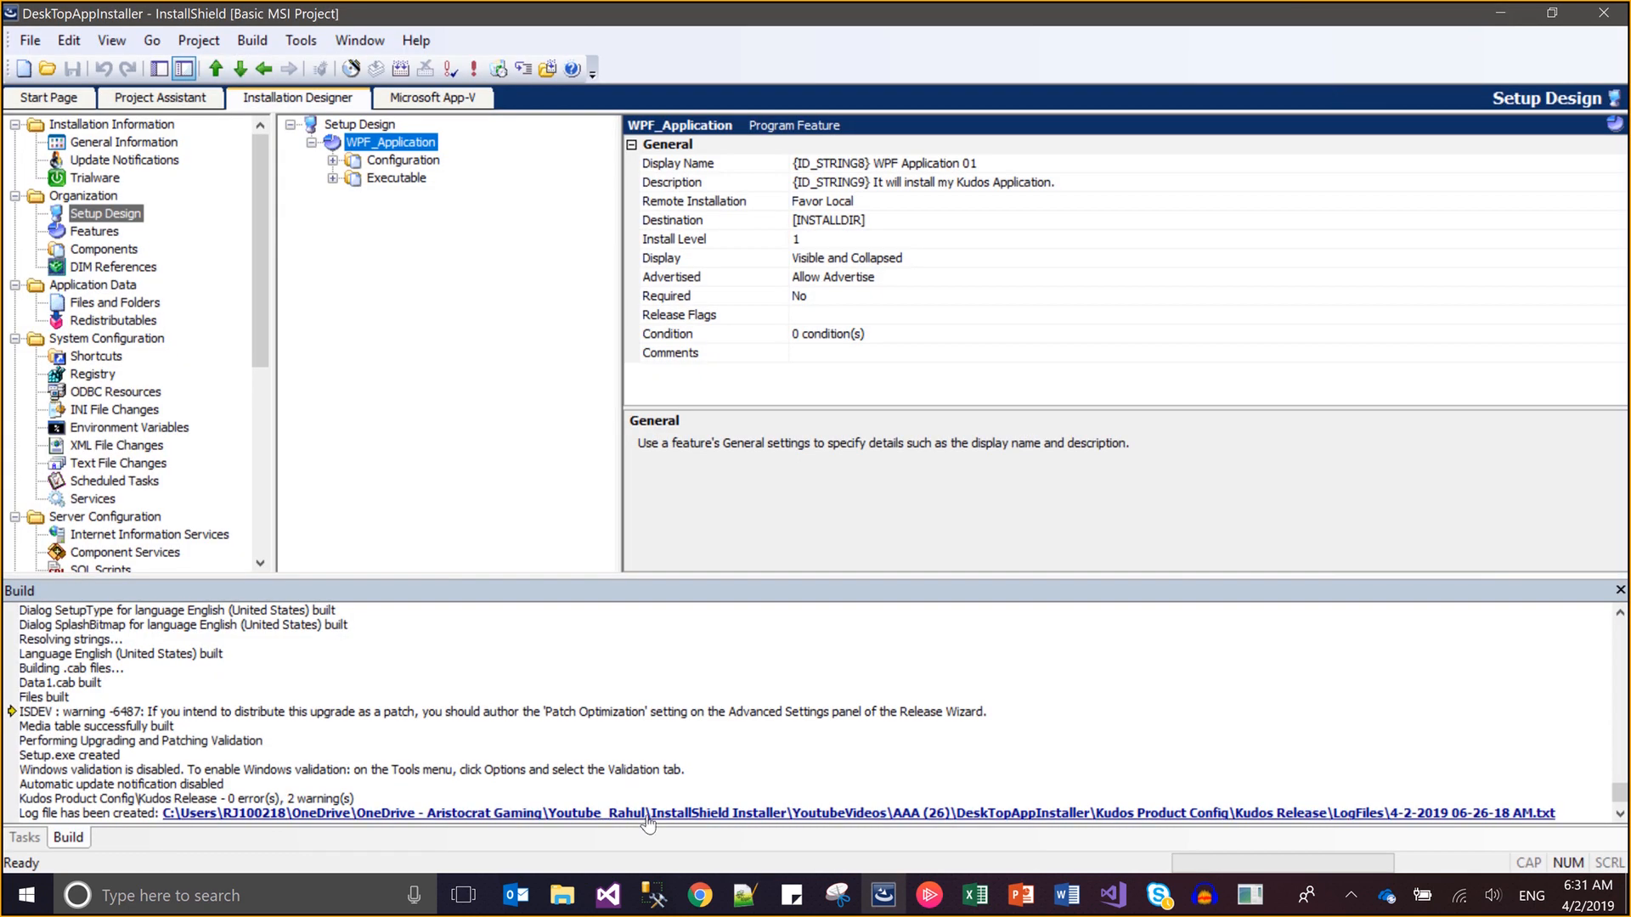
Recheck the PlayerName setting in Notepad++, and review the WPF_Application feature and its Configuration component in InstallShield
{"action": "key", "text": "alt+Tab"}
{"action": "key", "text": "alt+Tab"}
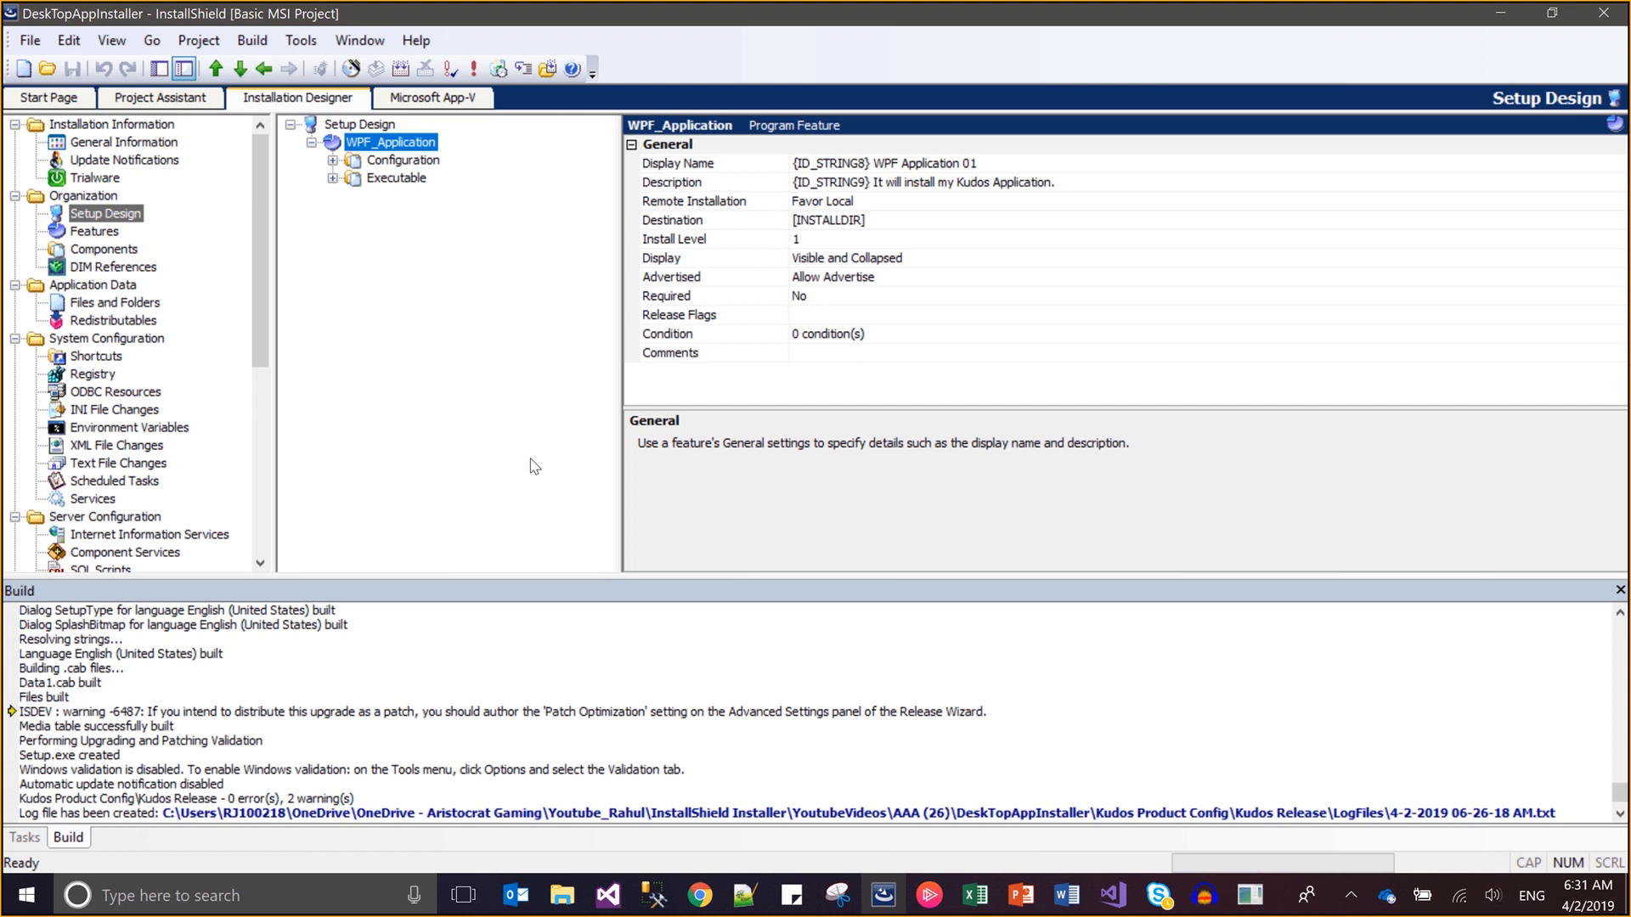
{"action": "key", "text": "alt+Tab"}
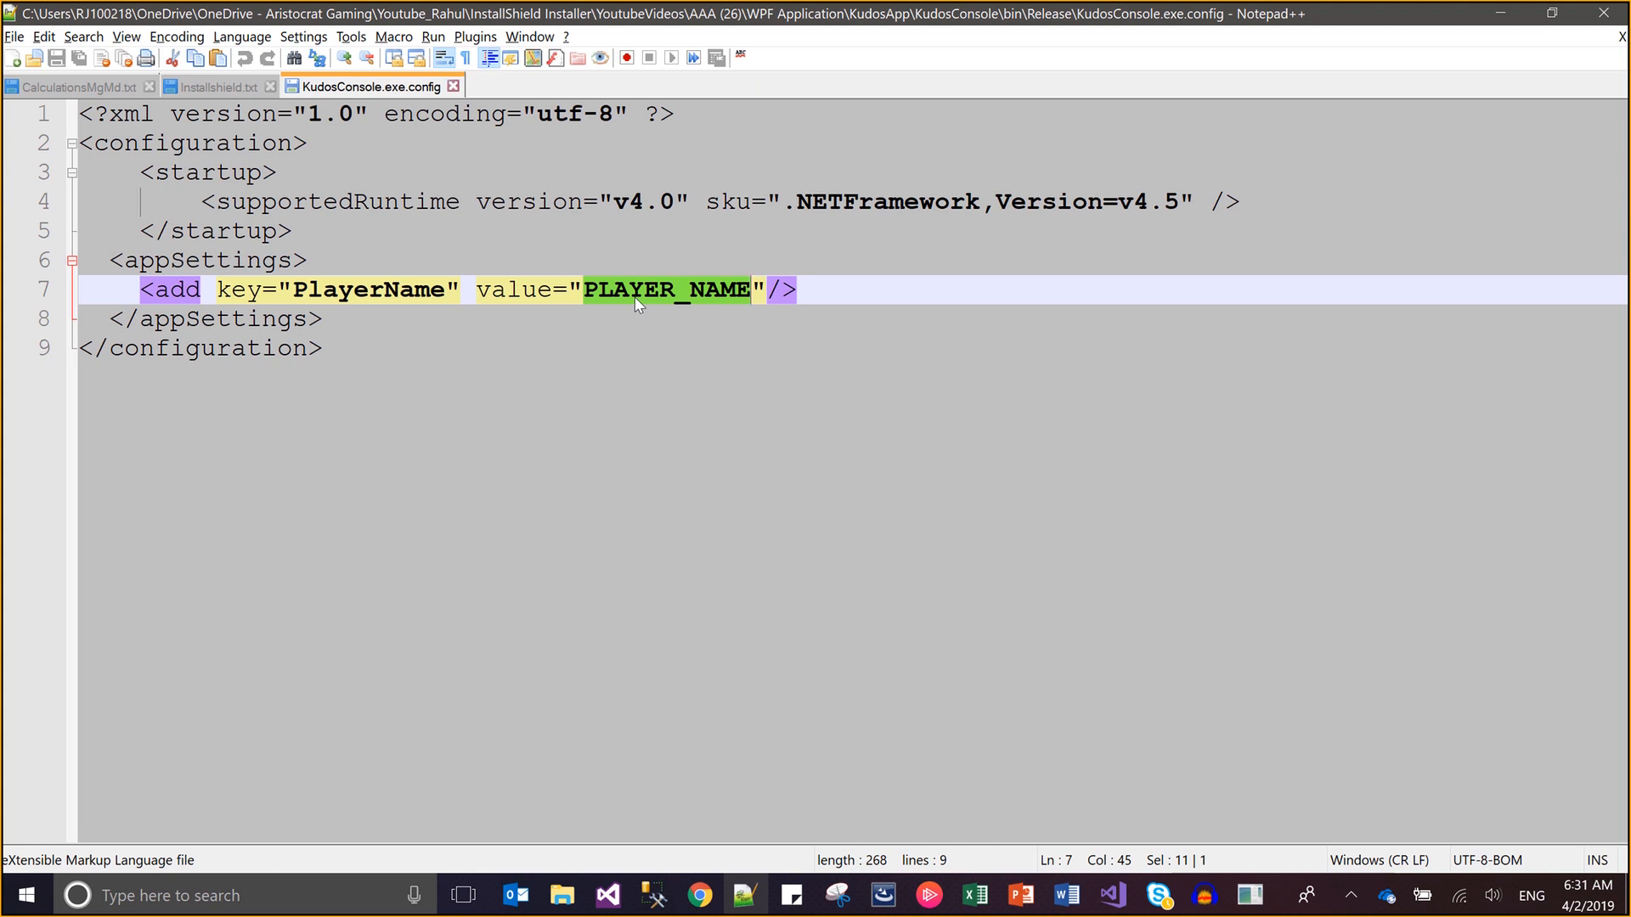
{"action": "key", "text": "alt+Tab"}
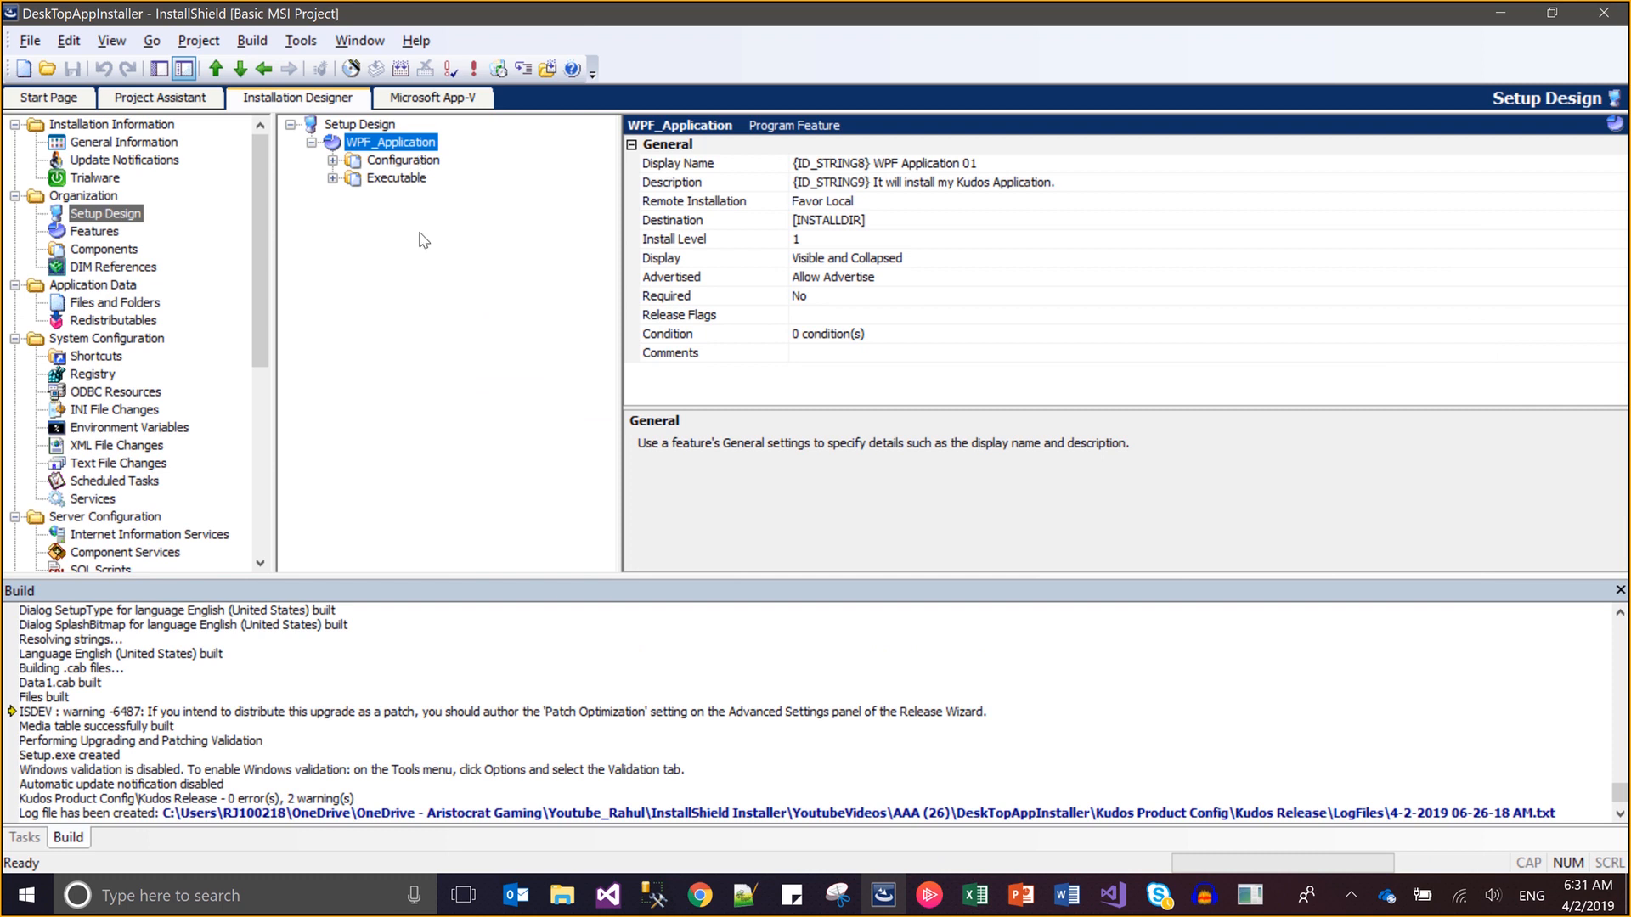
{"action": "left_click", "coordinate": [425, 163]}
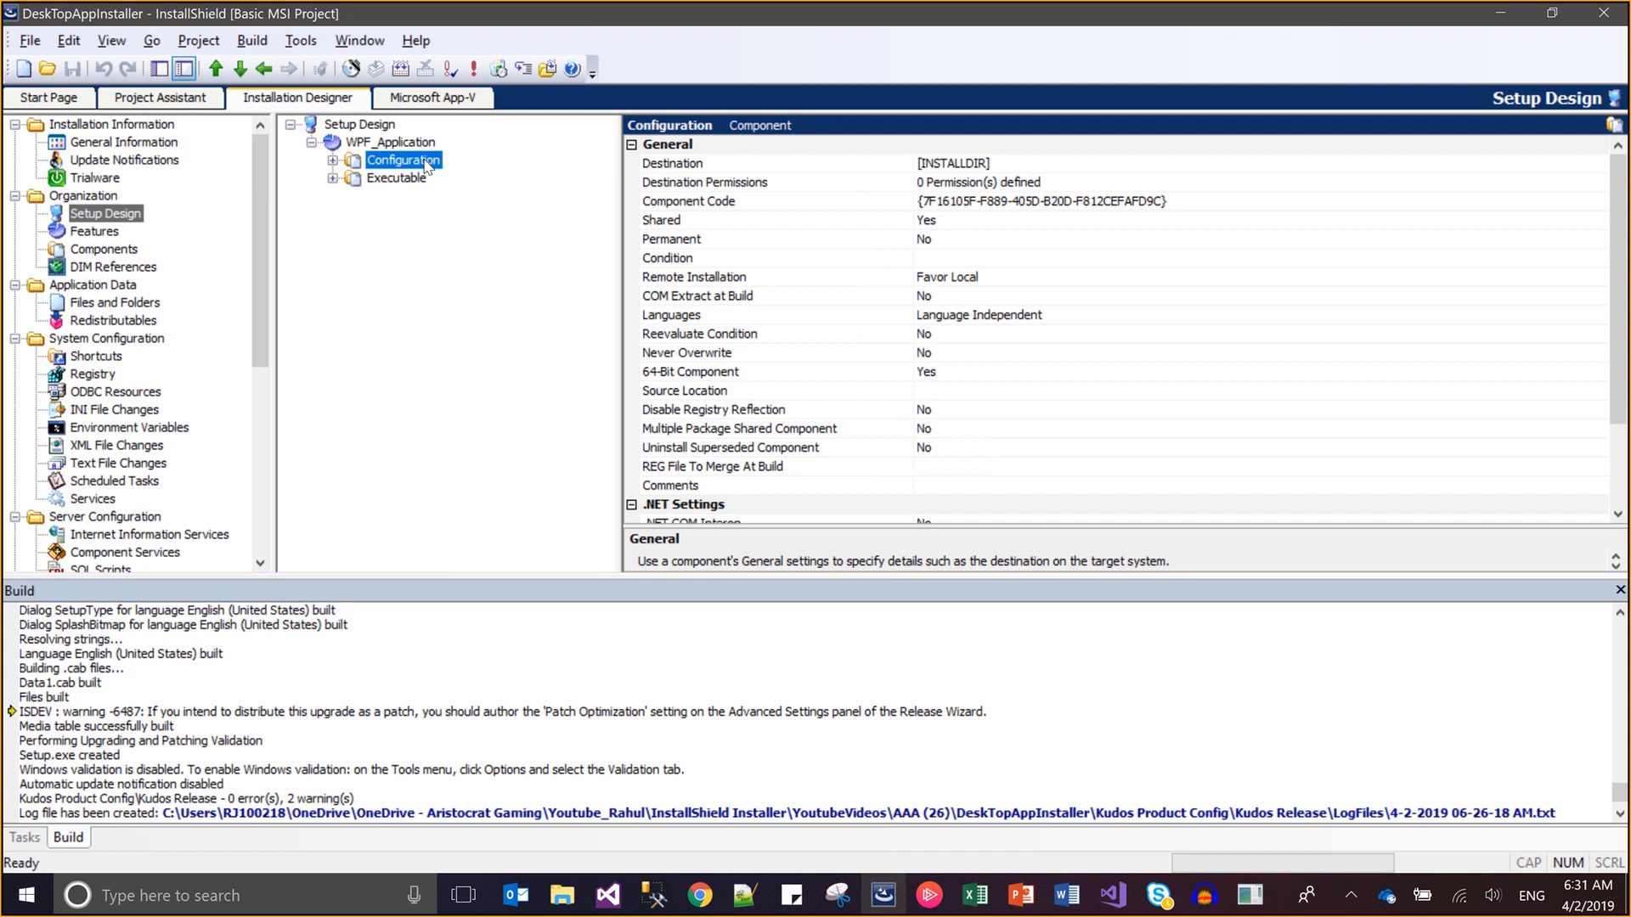
{"action": "left_click", "coordinate": [421, 146]}
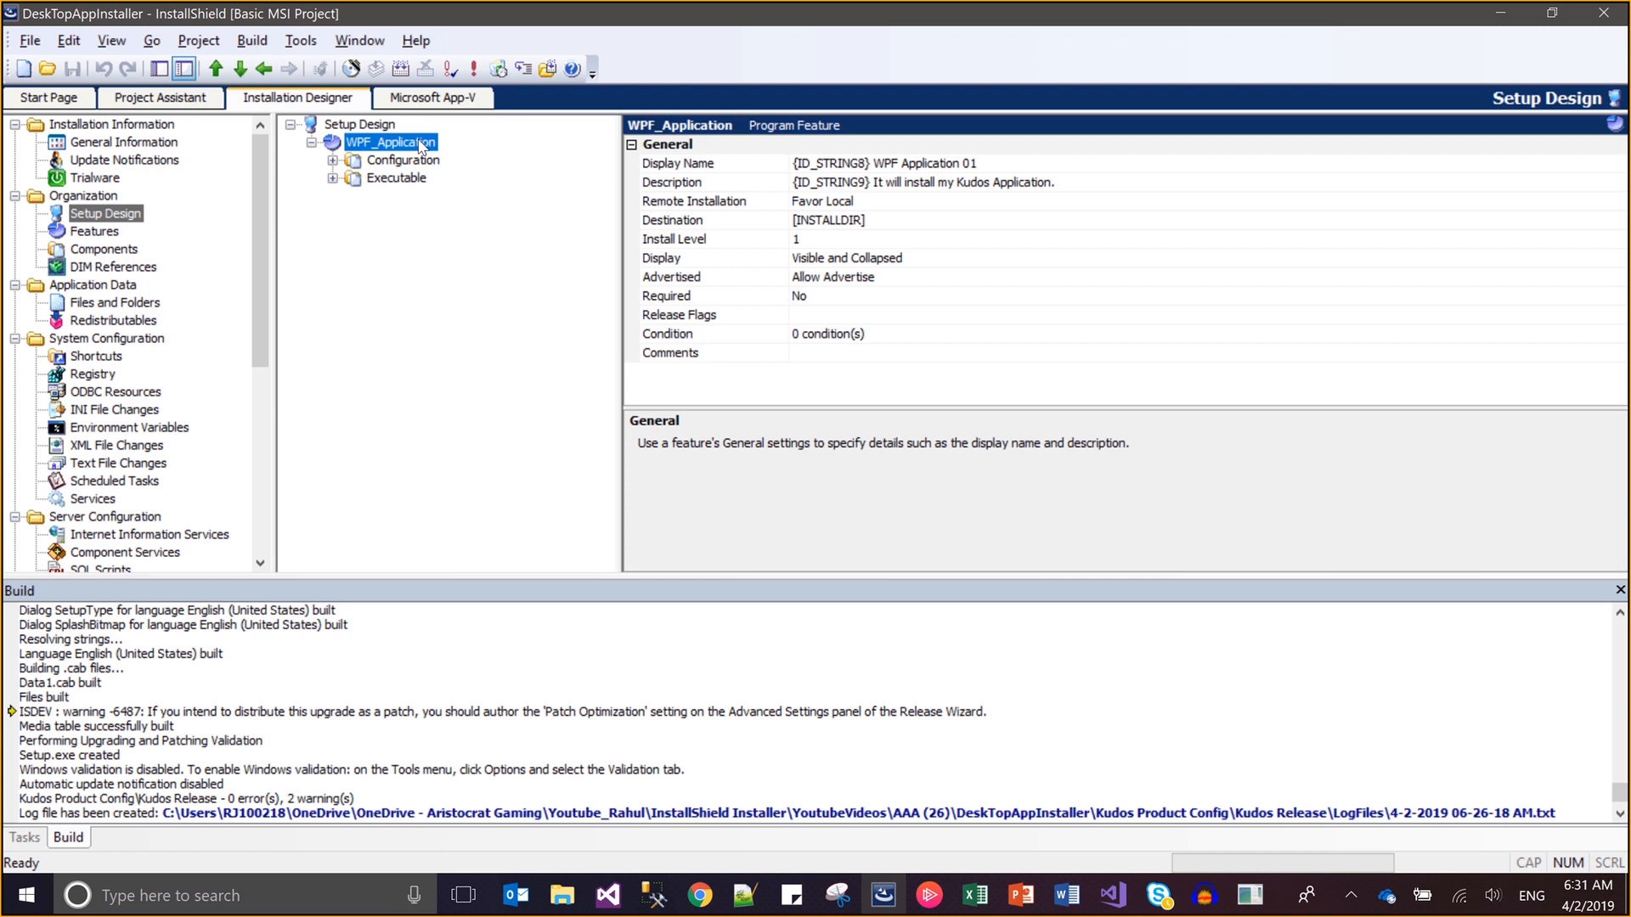
Open the built release's folder, launch the DeskTopAppInstaller setup, and allow it to run
{"action": "left_click", "coordinate": [548, 69]}
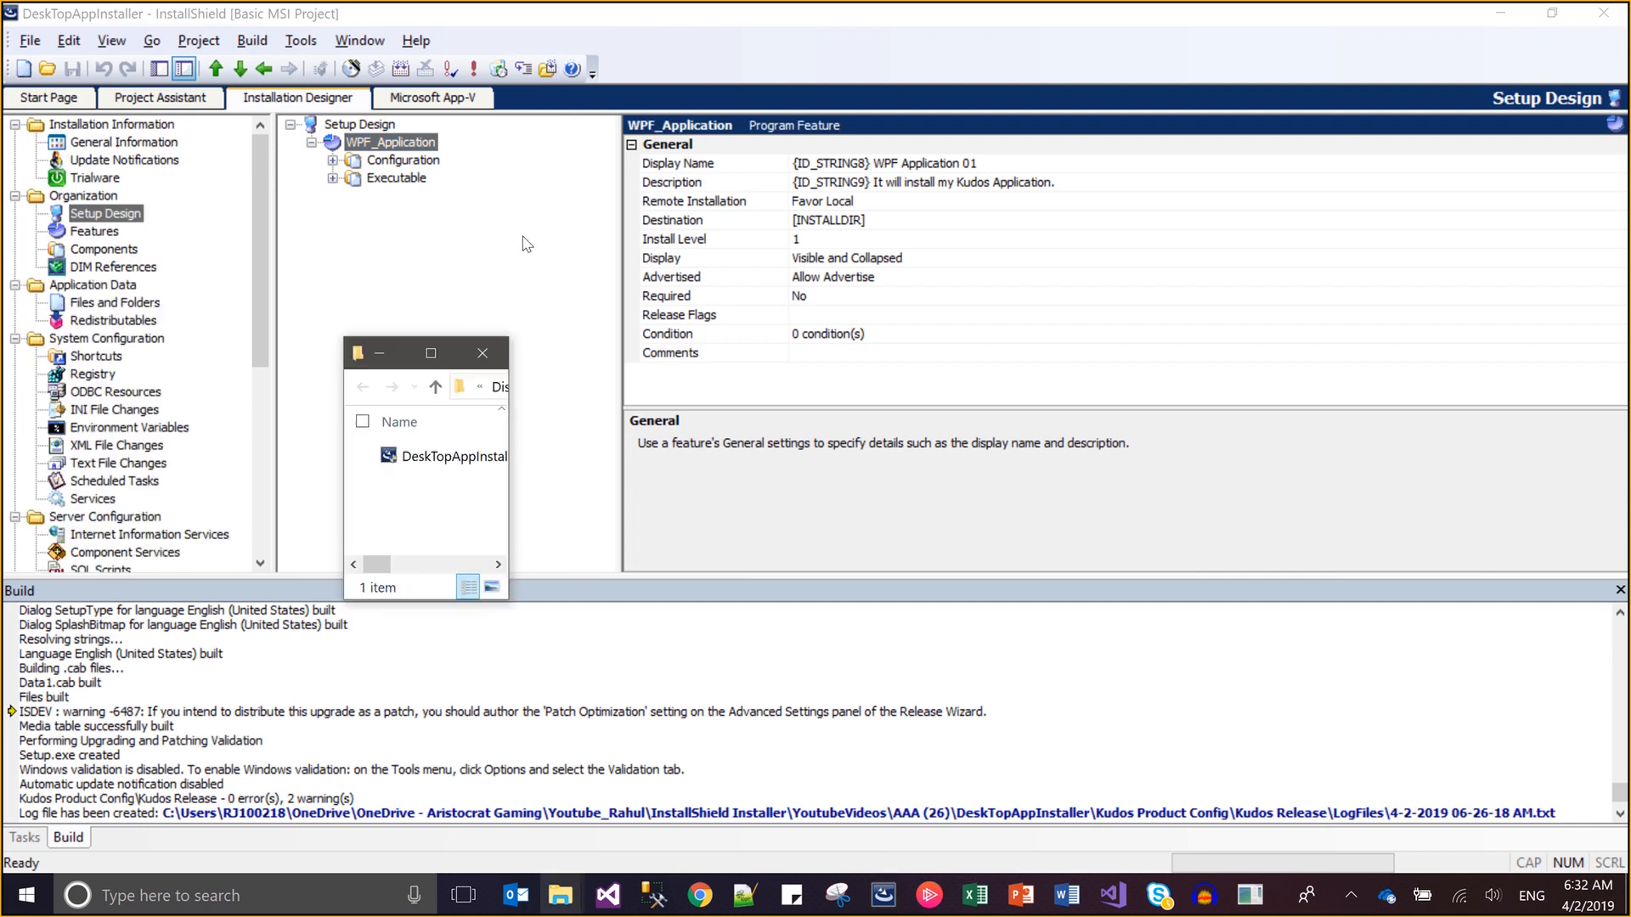
{"action": "double_click", "coordinate": [442, 460]}
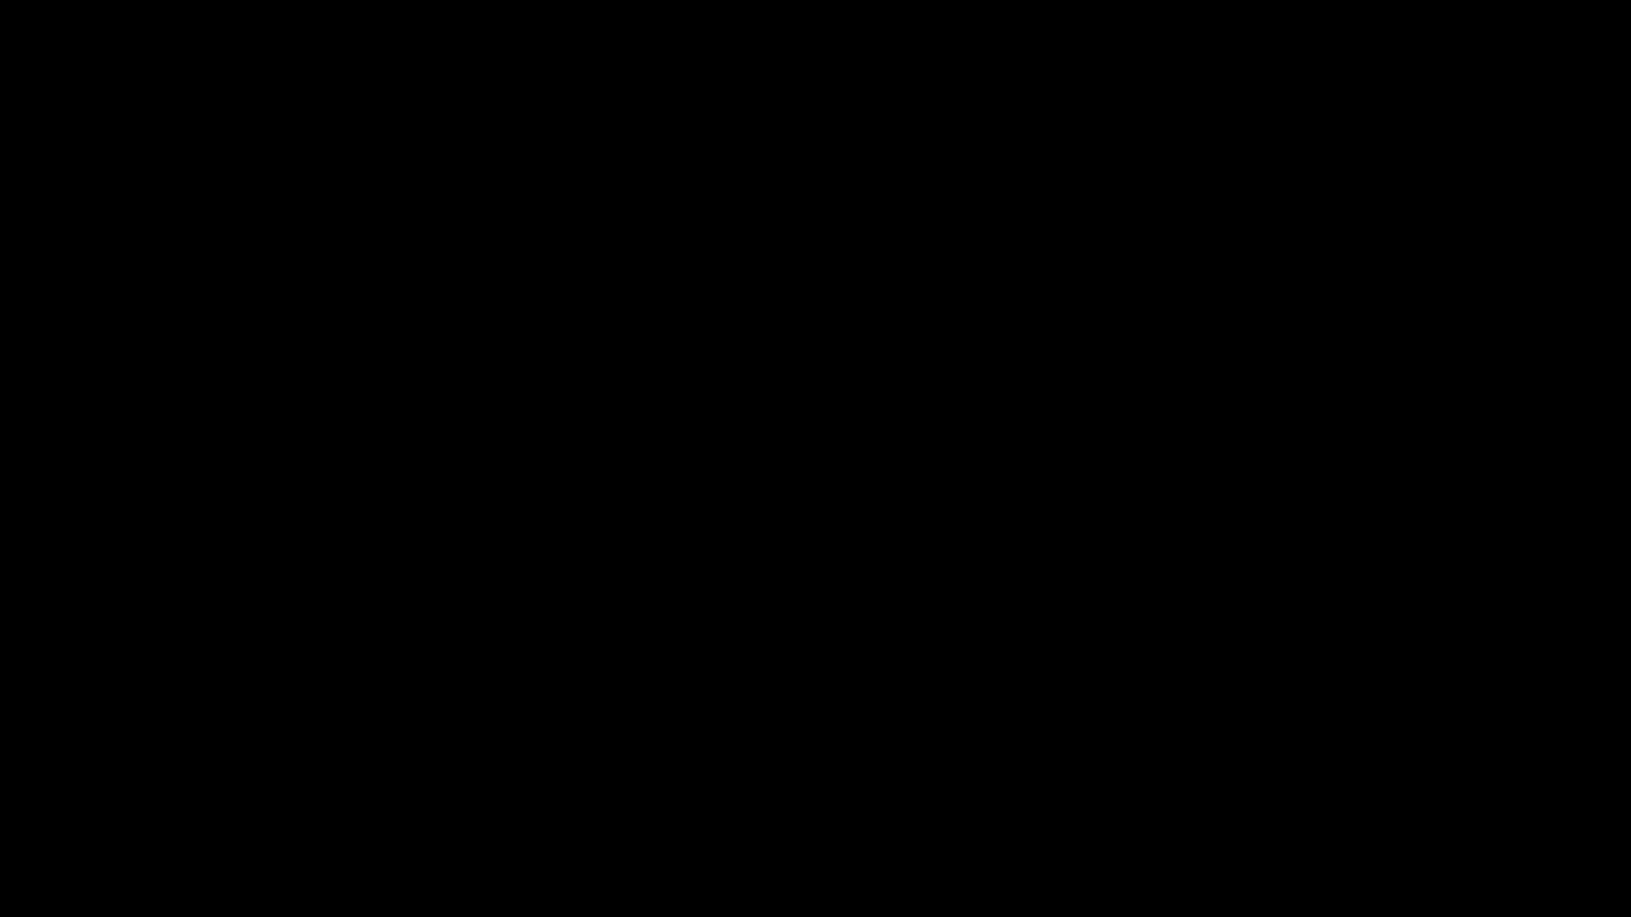
{"action": "left_click", "coordinate": [674, 608]}
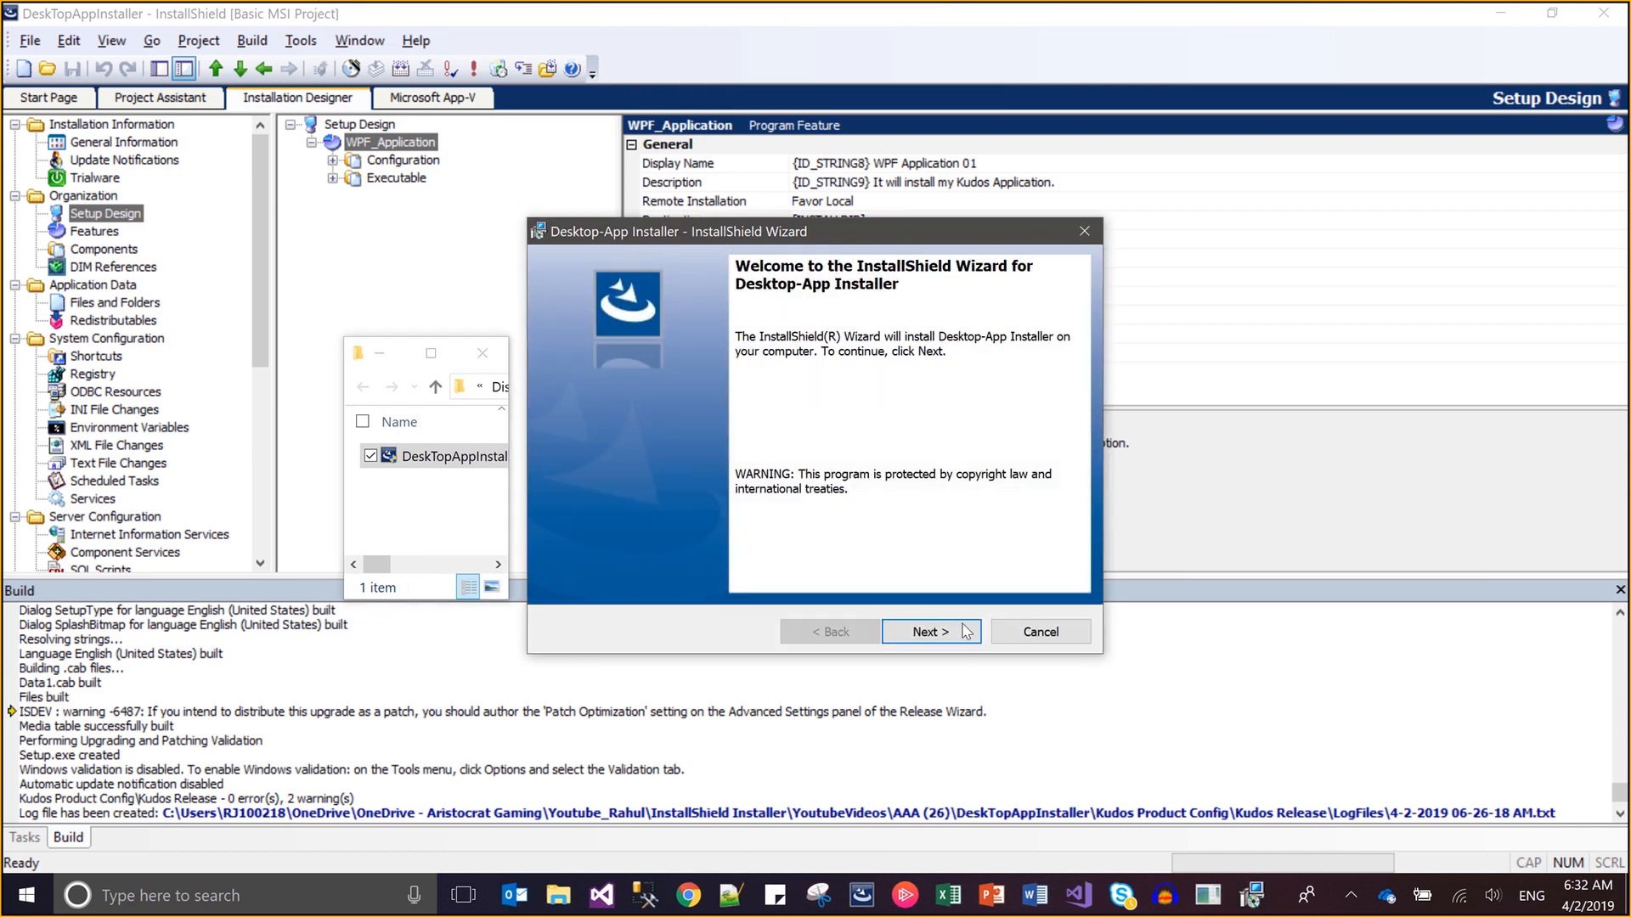
Advance through the installer wizard, accepting the license and keeping the default destination, customer information and Complete setup type
{"action": "left_click", "coordinate": [967, 637]}
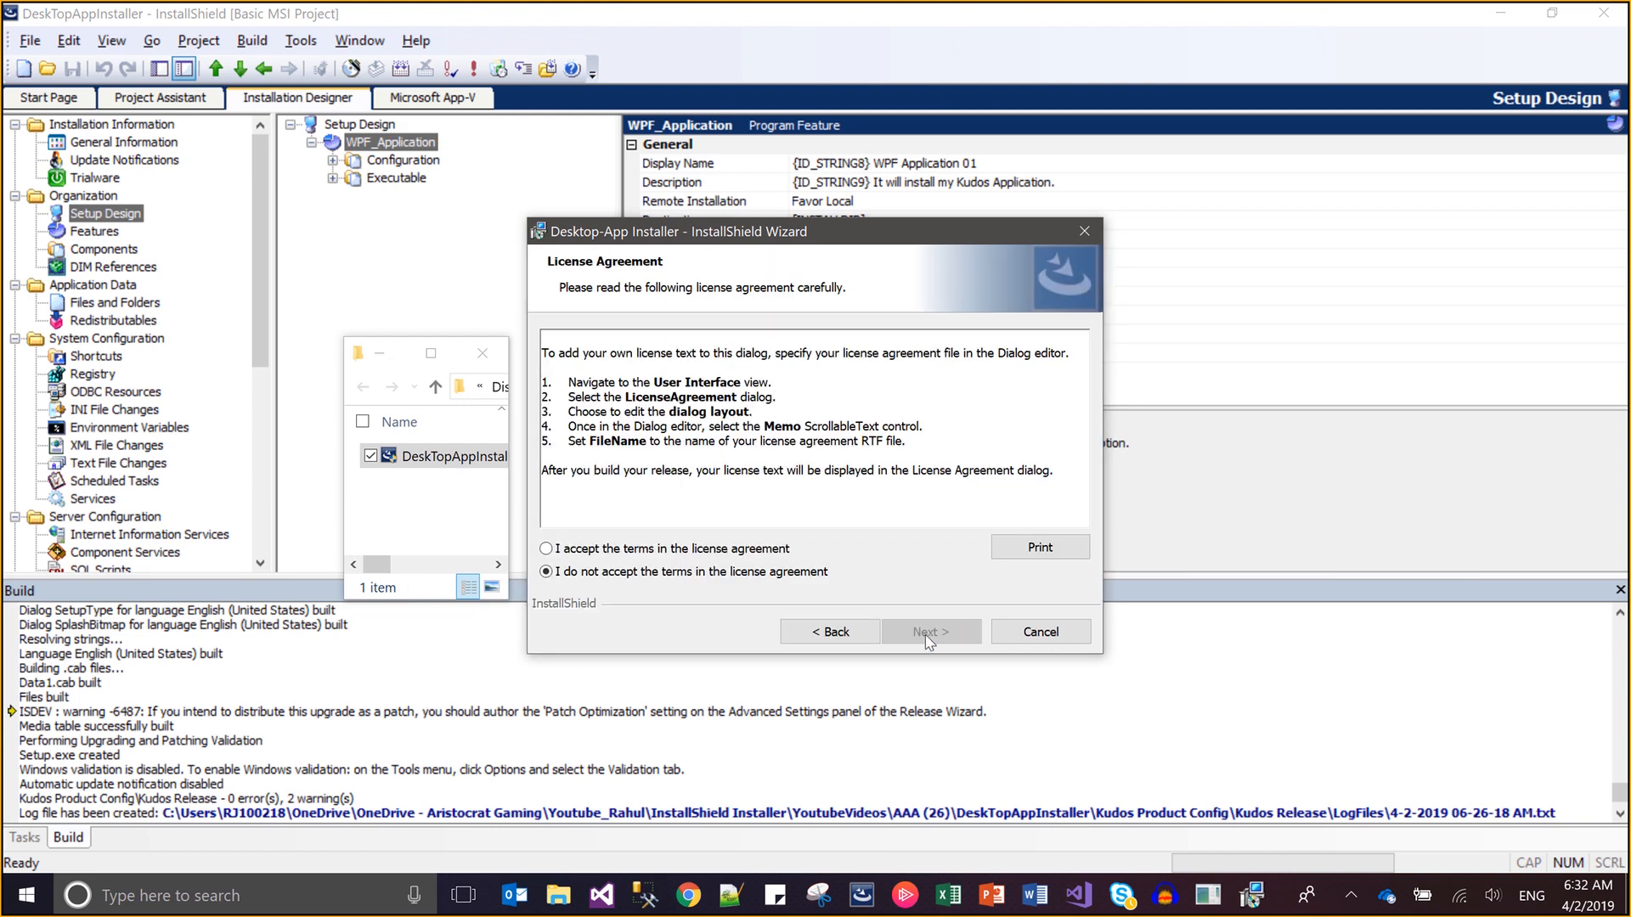
{"action": "left_click", "coordinate": [716, 552]}
{"action": "key", "text": "Return"}
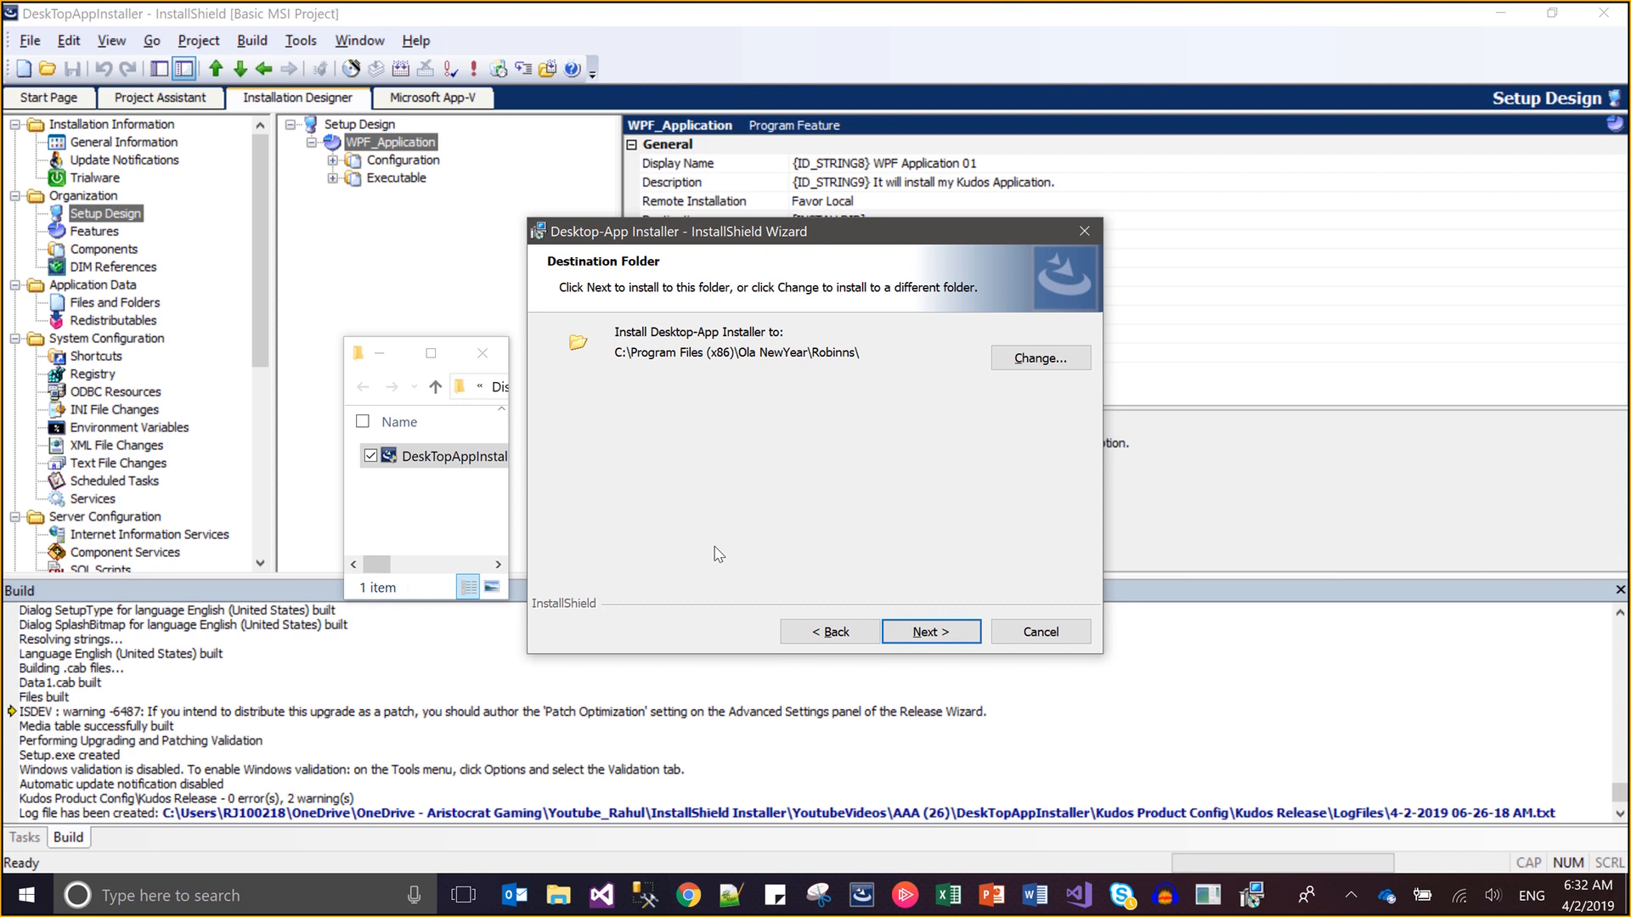
{"action": "key", "text": "Return"}
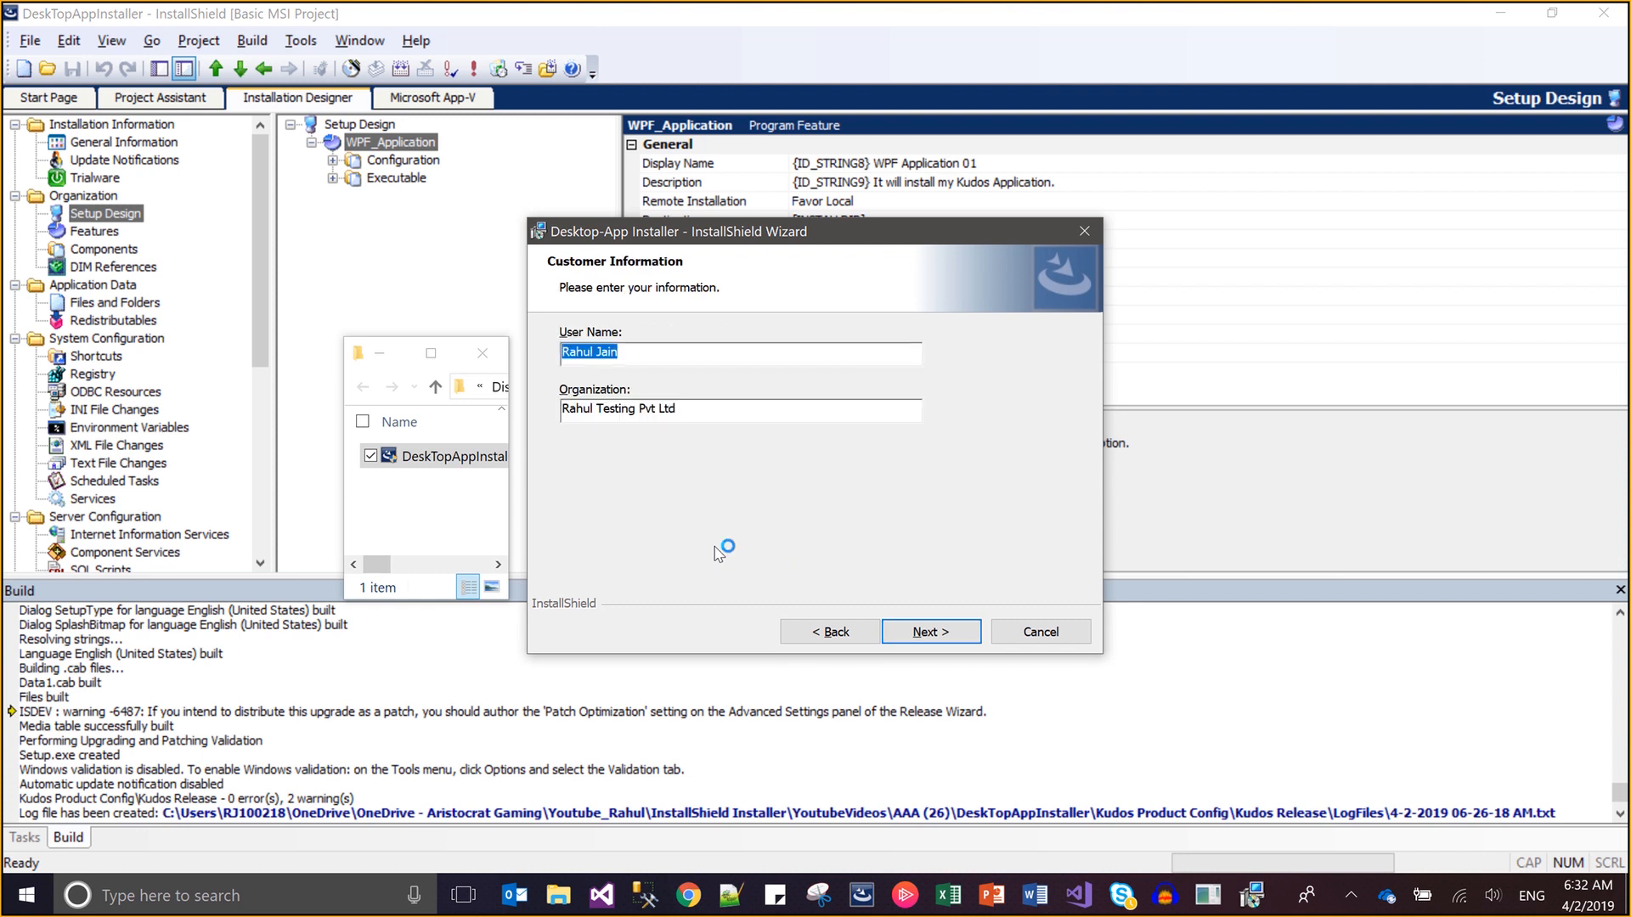
{"action": "key", "text": "Return"}
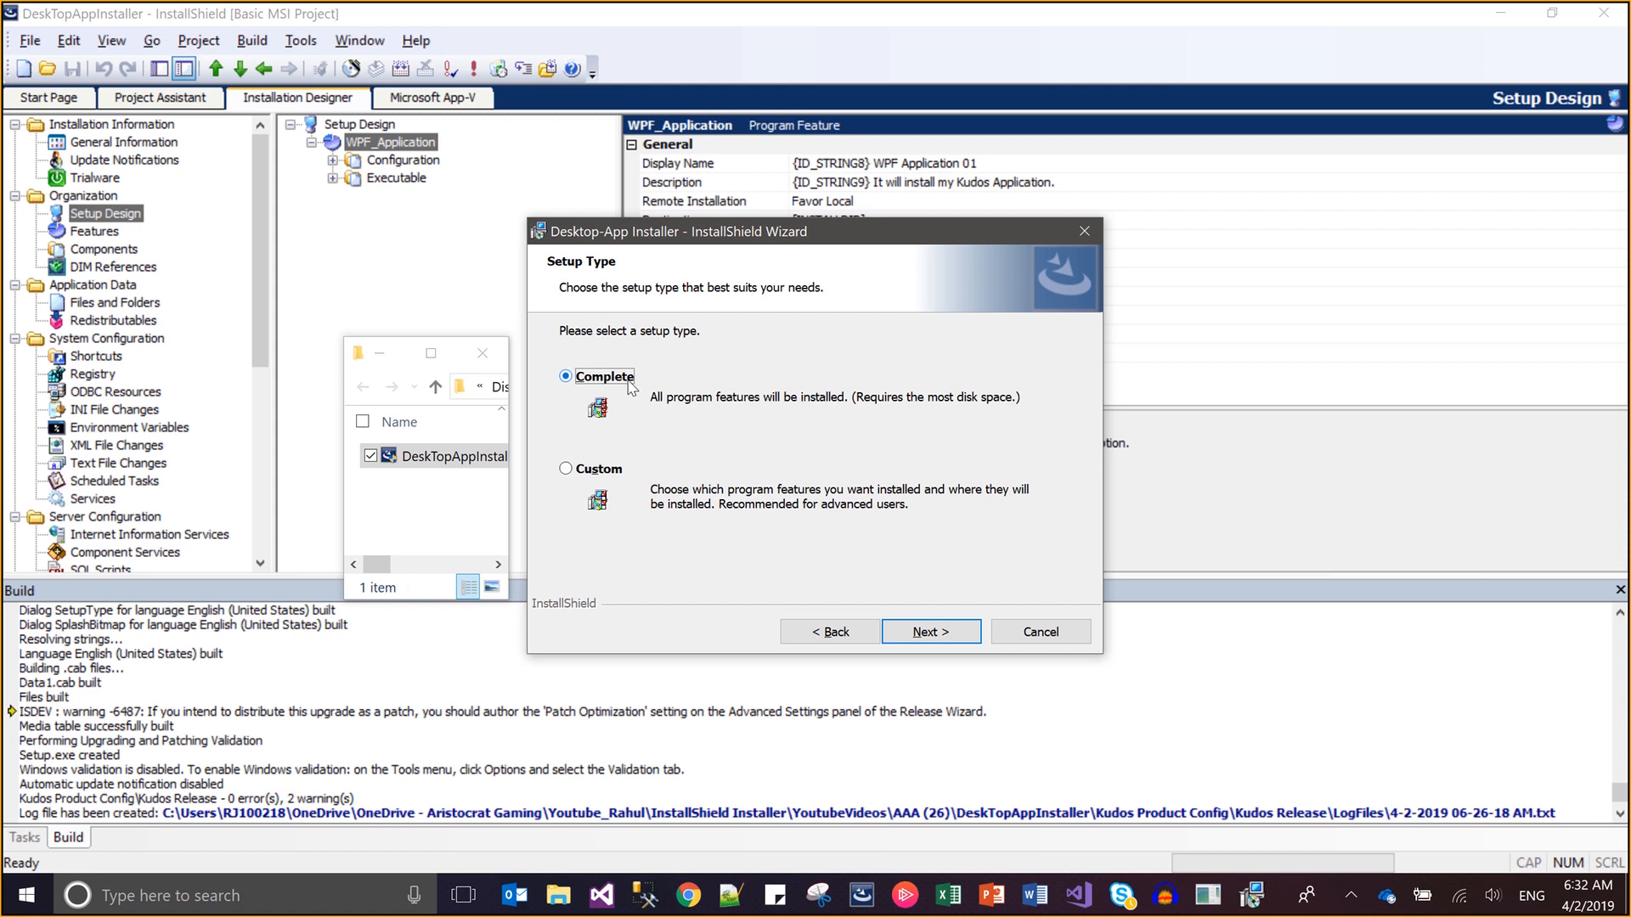
{"action": "left_click", "coordinate": [955, 633]}
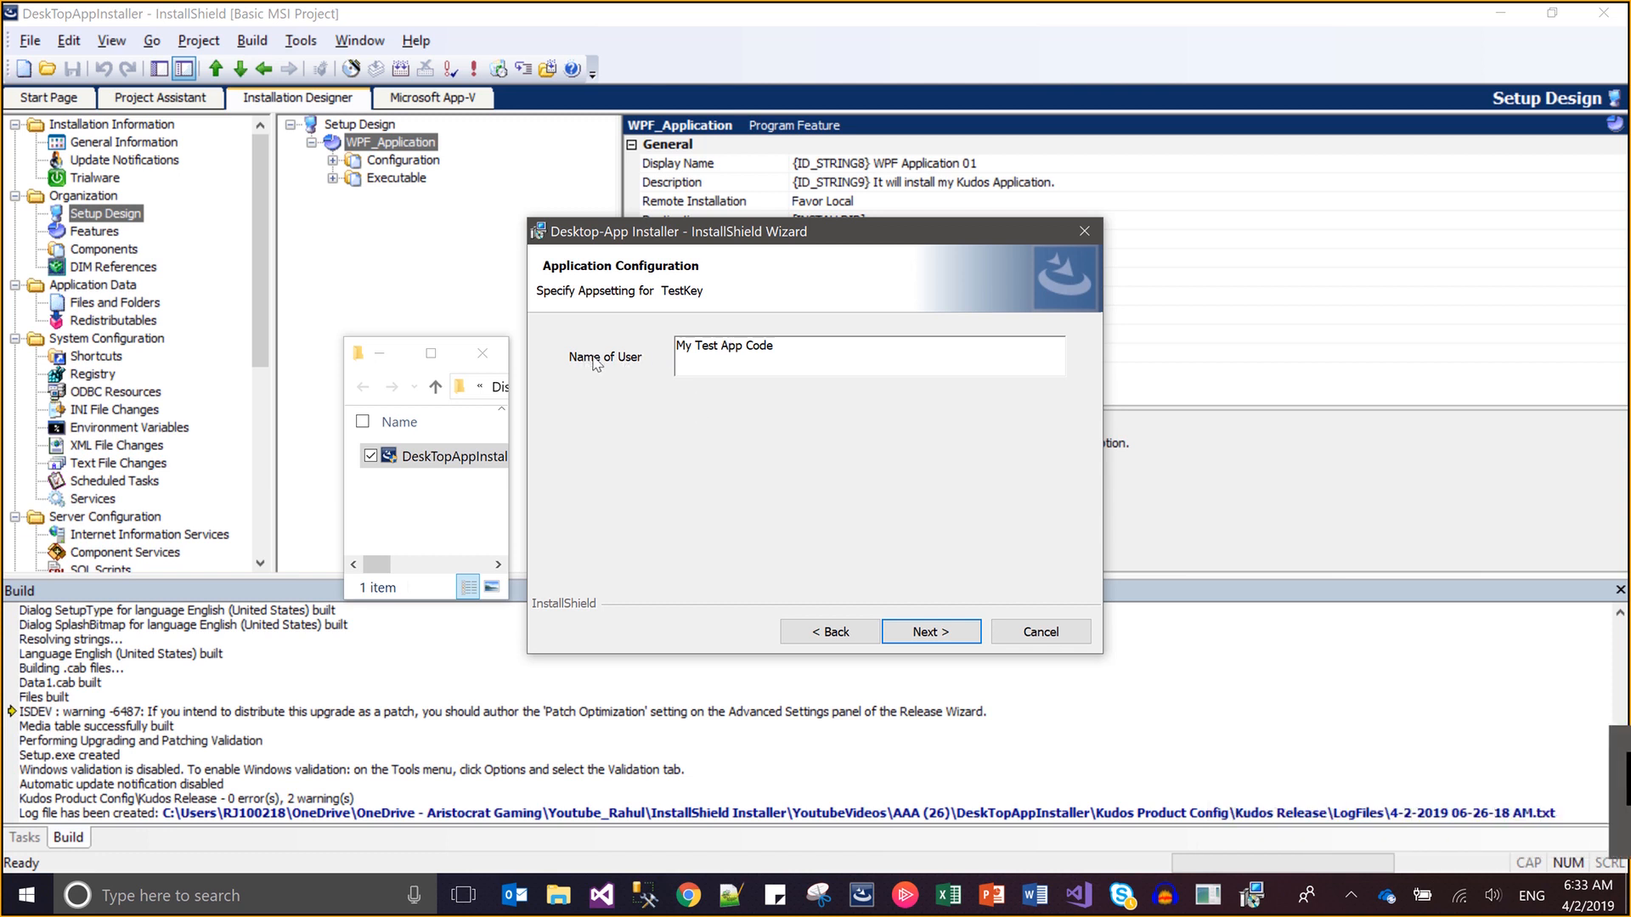
Review the TestKey app setting page in the wizard, cancel the installation before installing, and close the release folder
{"action": "double_click", "coordinate": [740, 348]}
{"action": "left_click", "coordinate": [818, 350]}
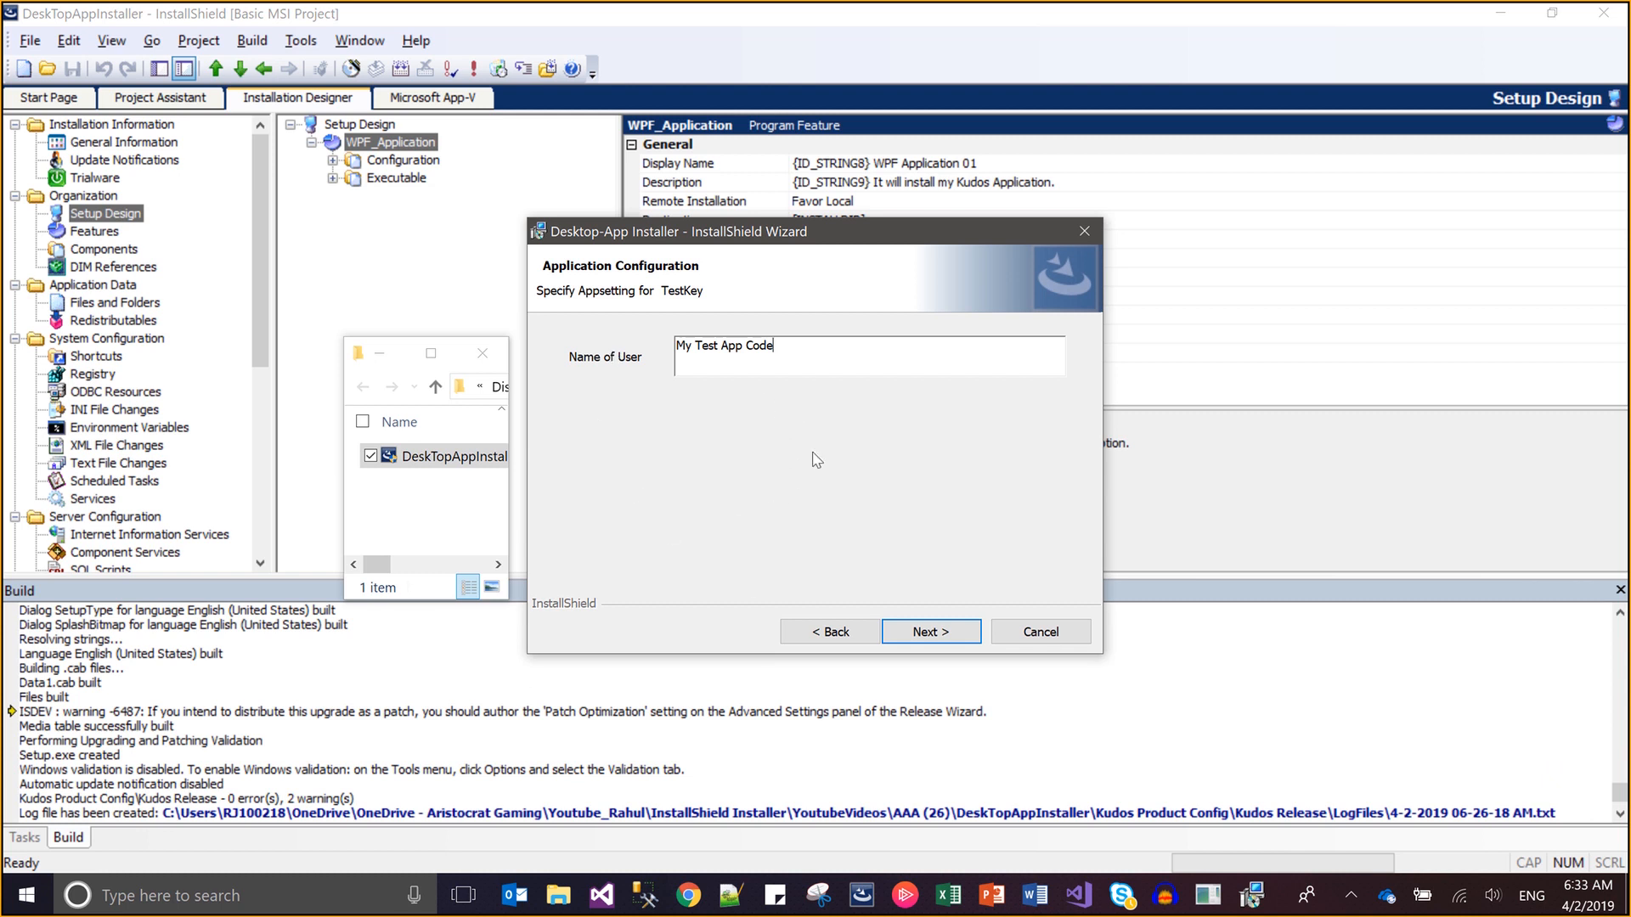
{"action": "left_click", "coordinate": [888, 635]}
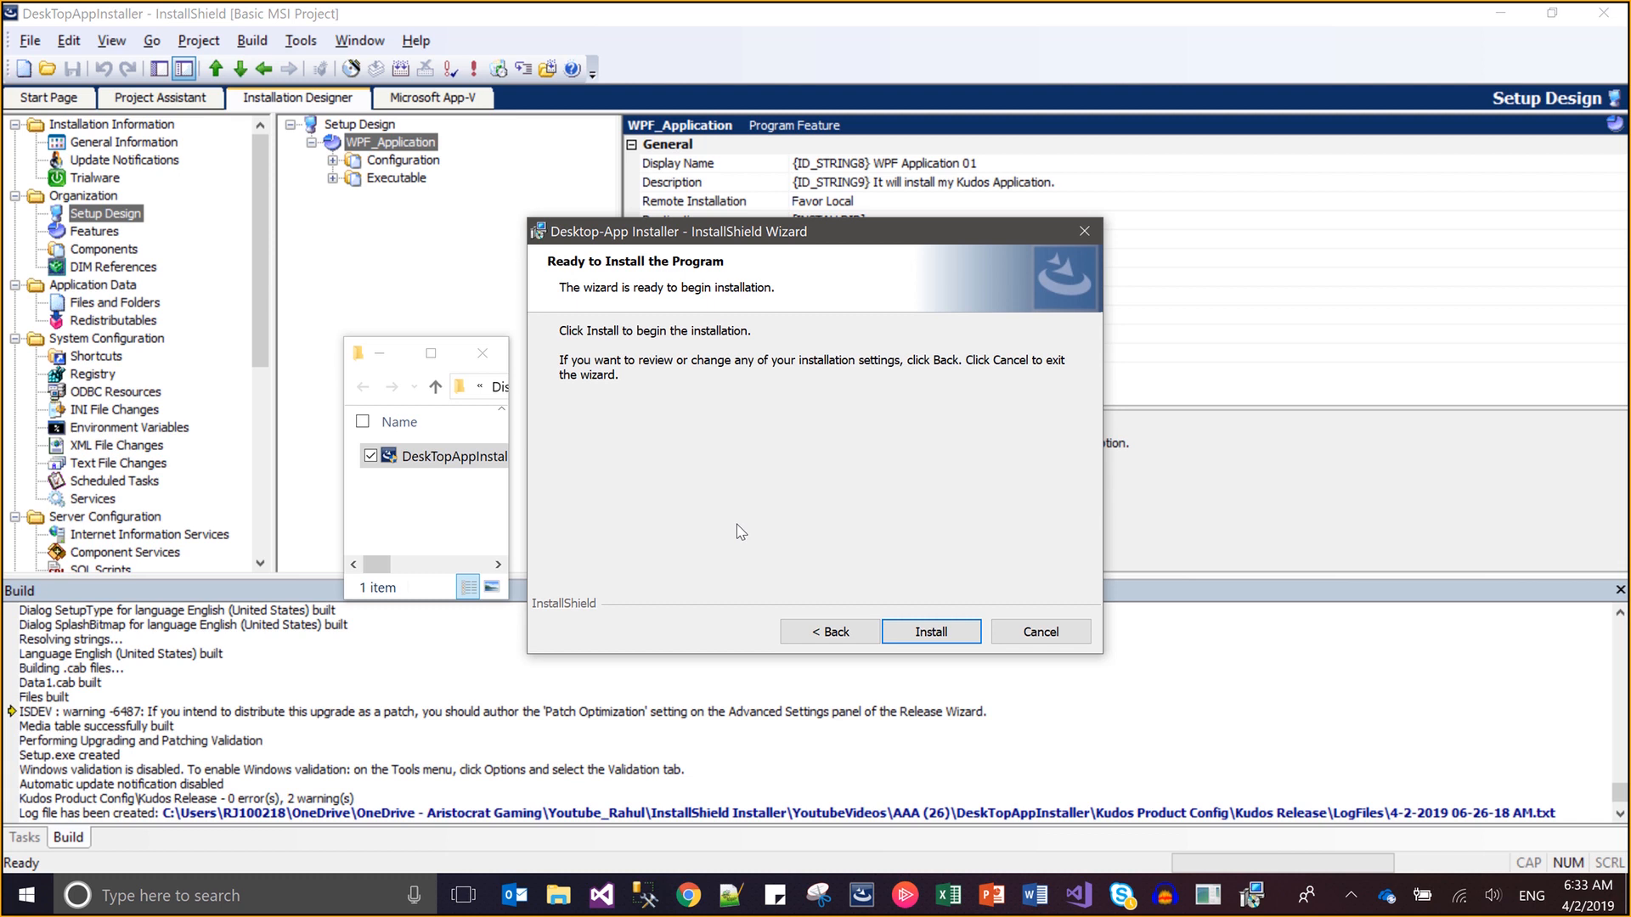
{"action": "left_click", "coordinate": [1062, 631]}
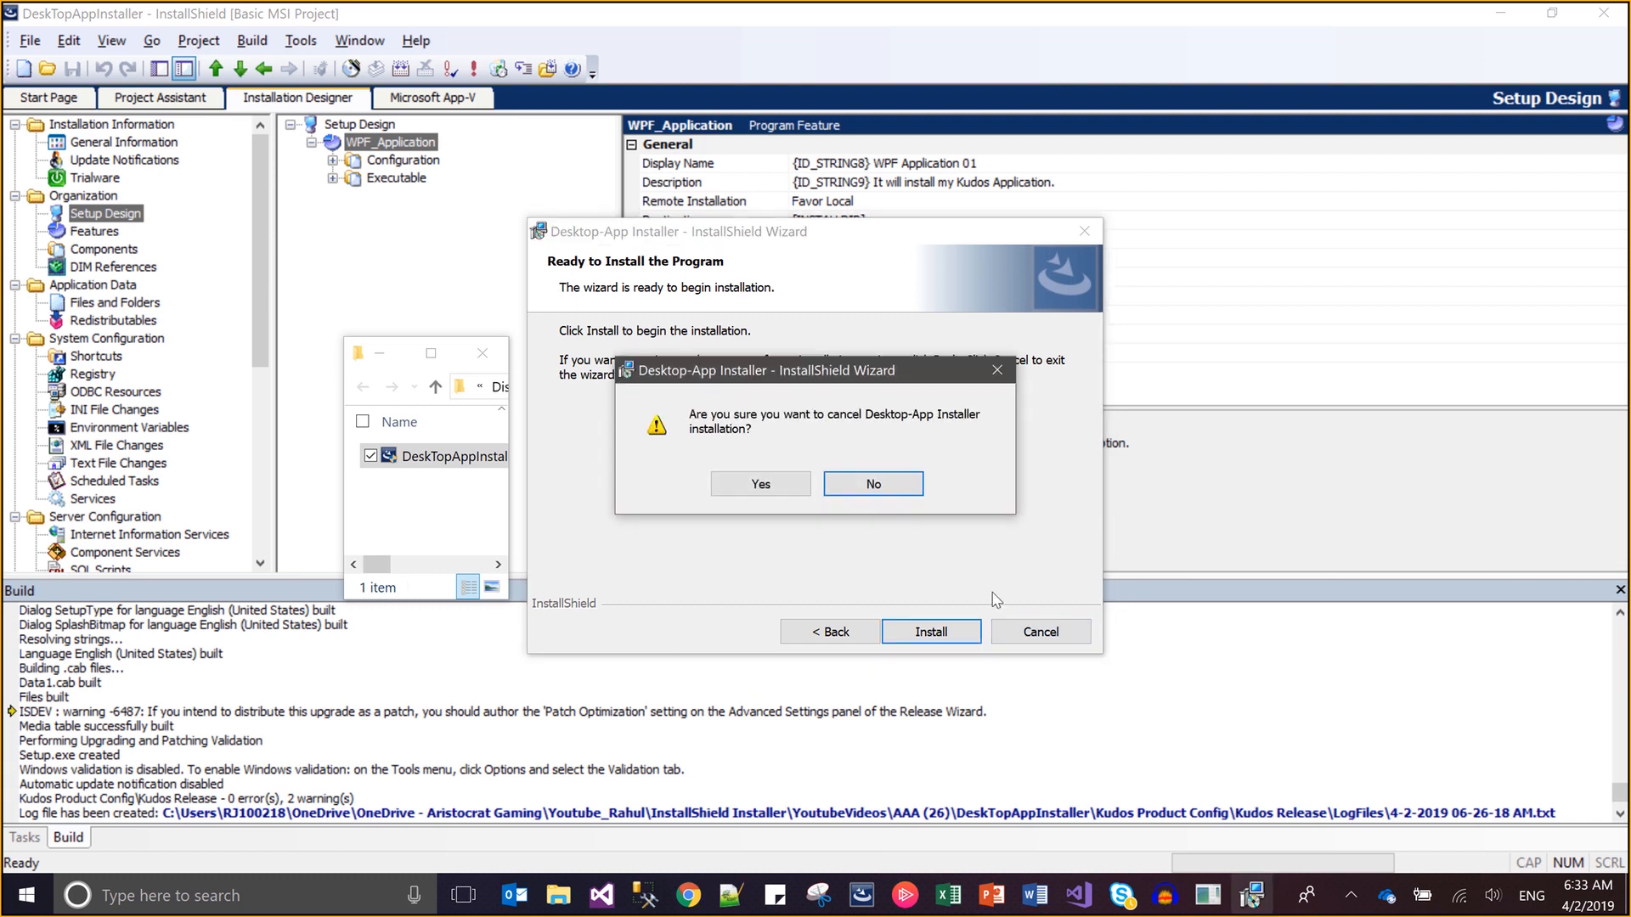
{"action": "left_click", "coordinate": [806, 490]}
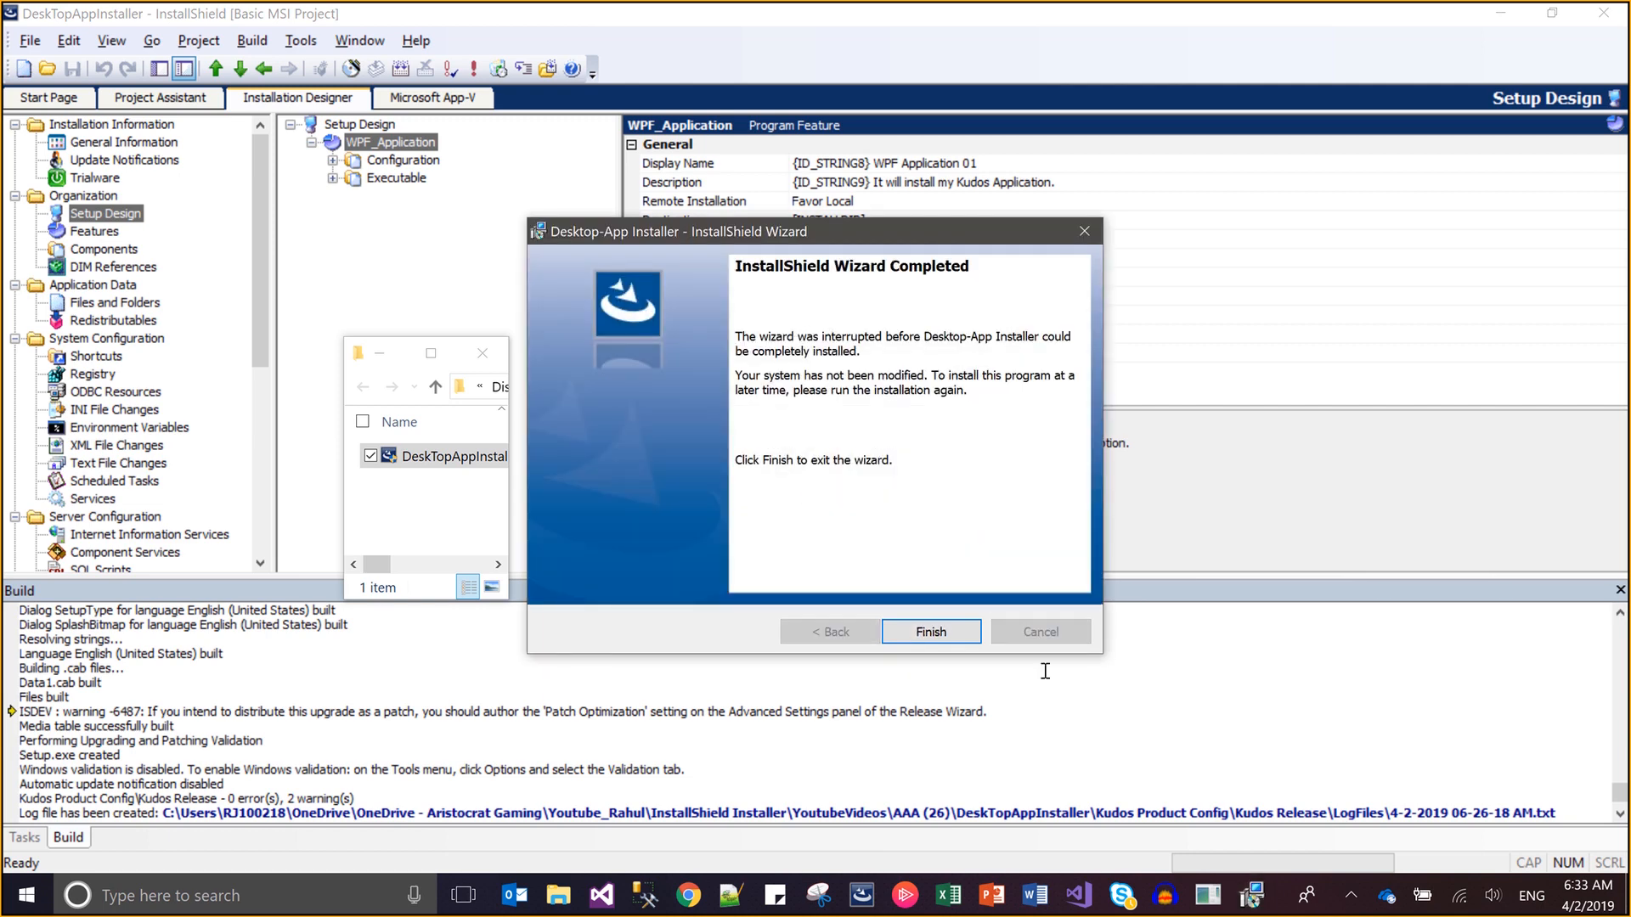
{"action": "left_click", "coordinate": [958, 635]}
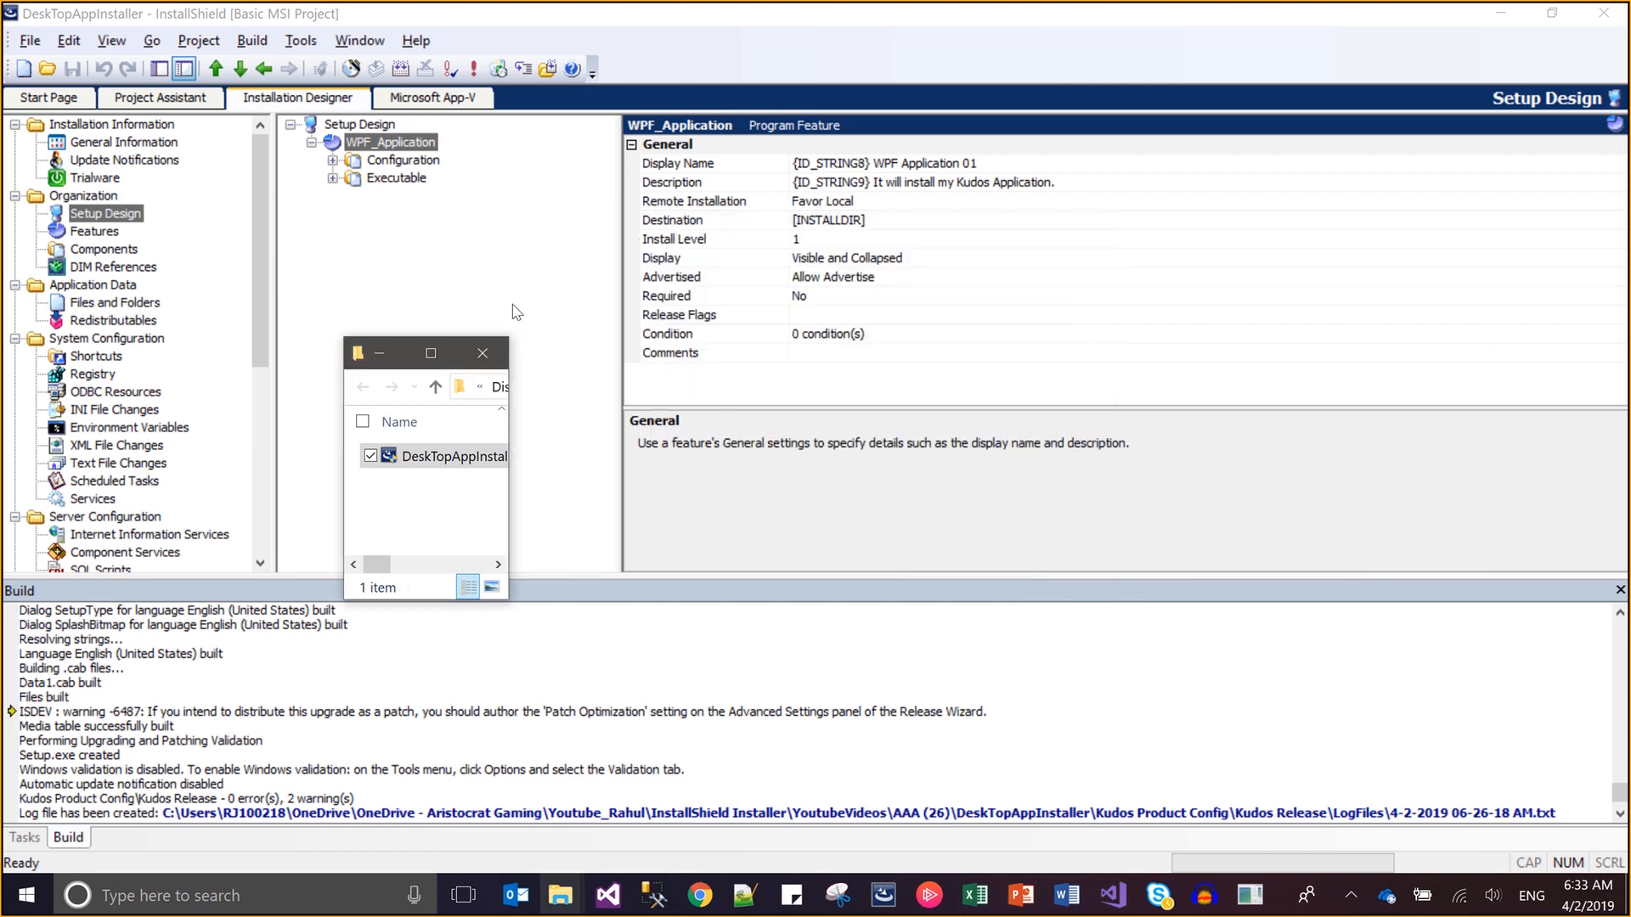
{"action": "left_click", "coordinate": [482, 350]}
Add a new feature named Kudos_Console_Xuber under Setup Design
{"action": "right_click", "coordinate": [383, 126]}
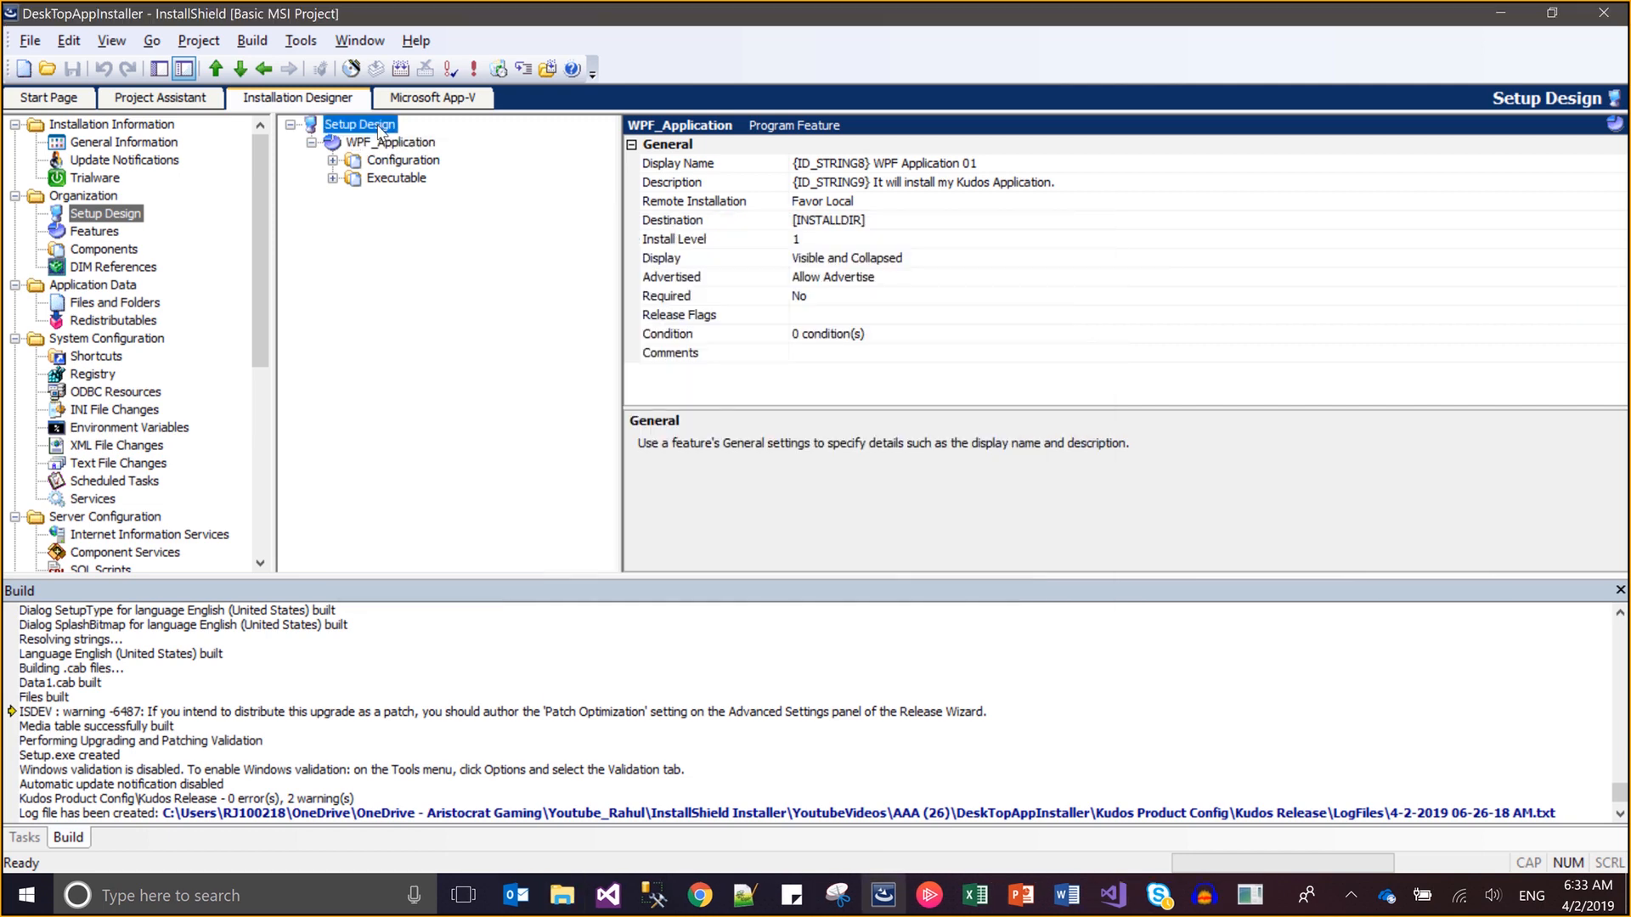
{"action": "left_click", "coordinate": [401, 143]}
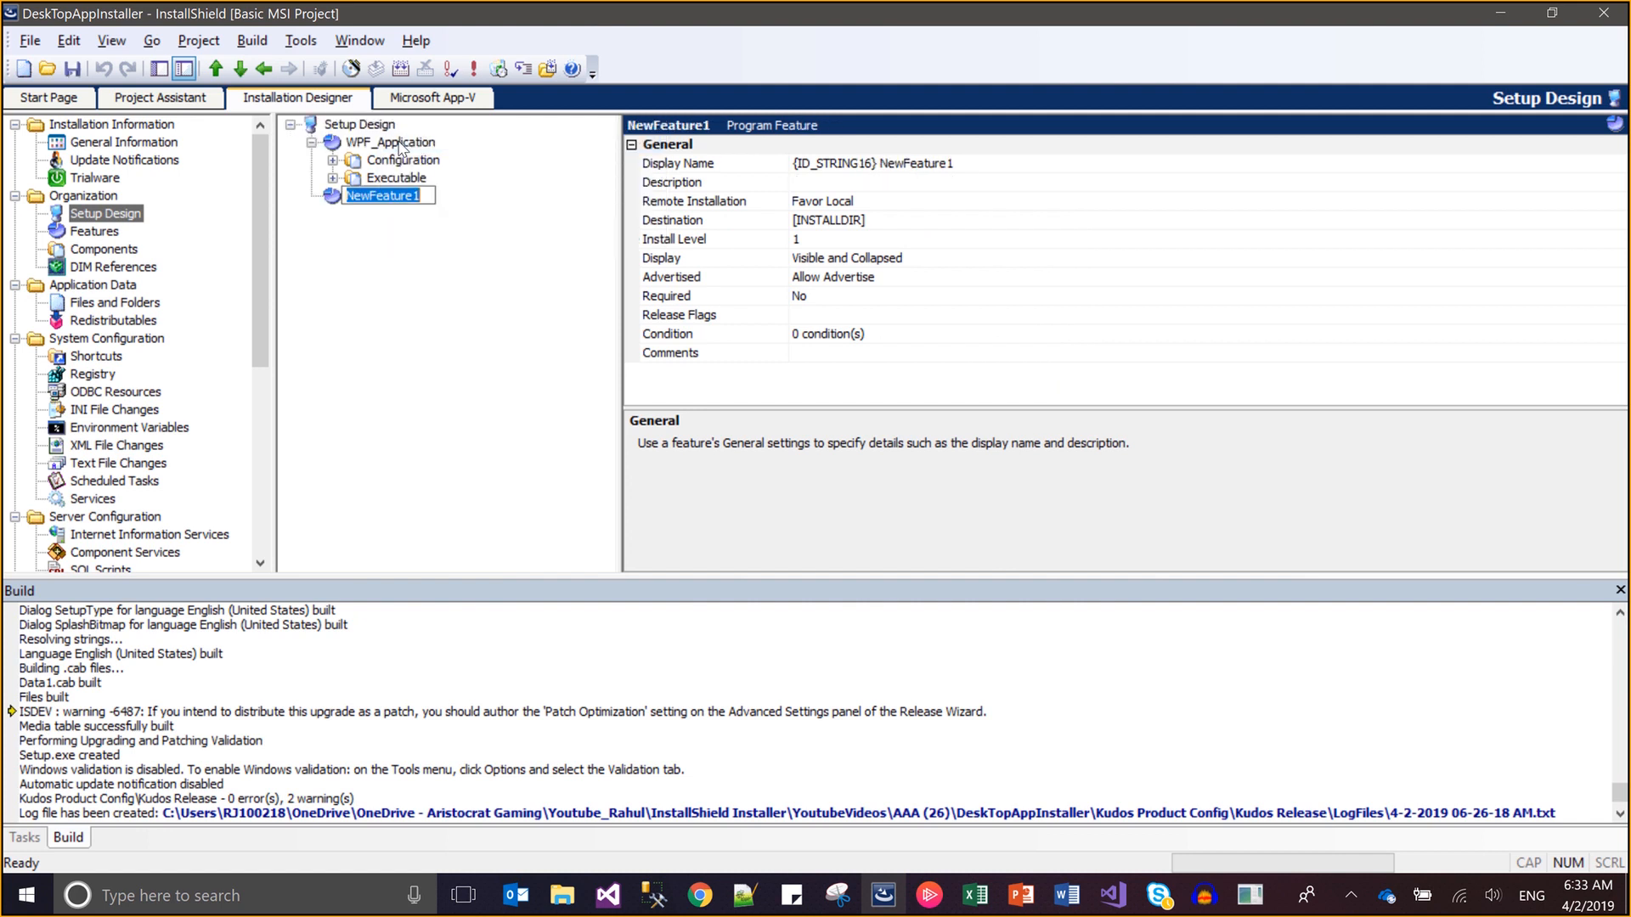
{"action": "type", "text": "Con"}
{"action": "key", "text": "BackSpace"}
{"action": "key", "text": "BackSpace"}
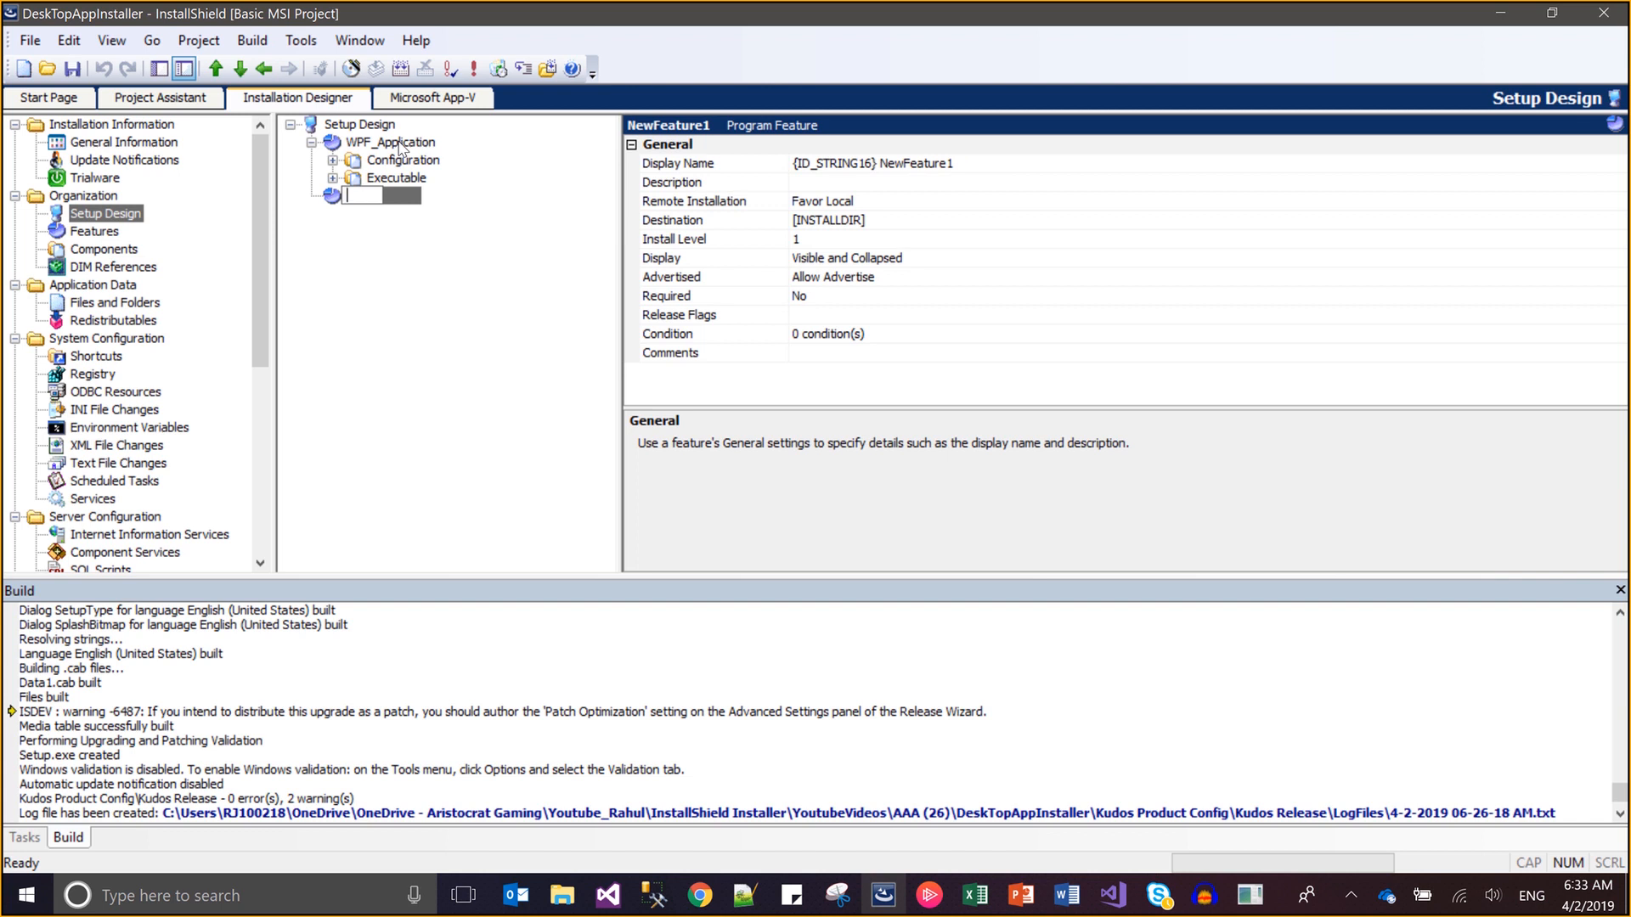
{"action": "type", "text": "Kudos Console Xuber"}
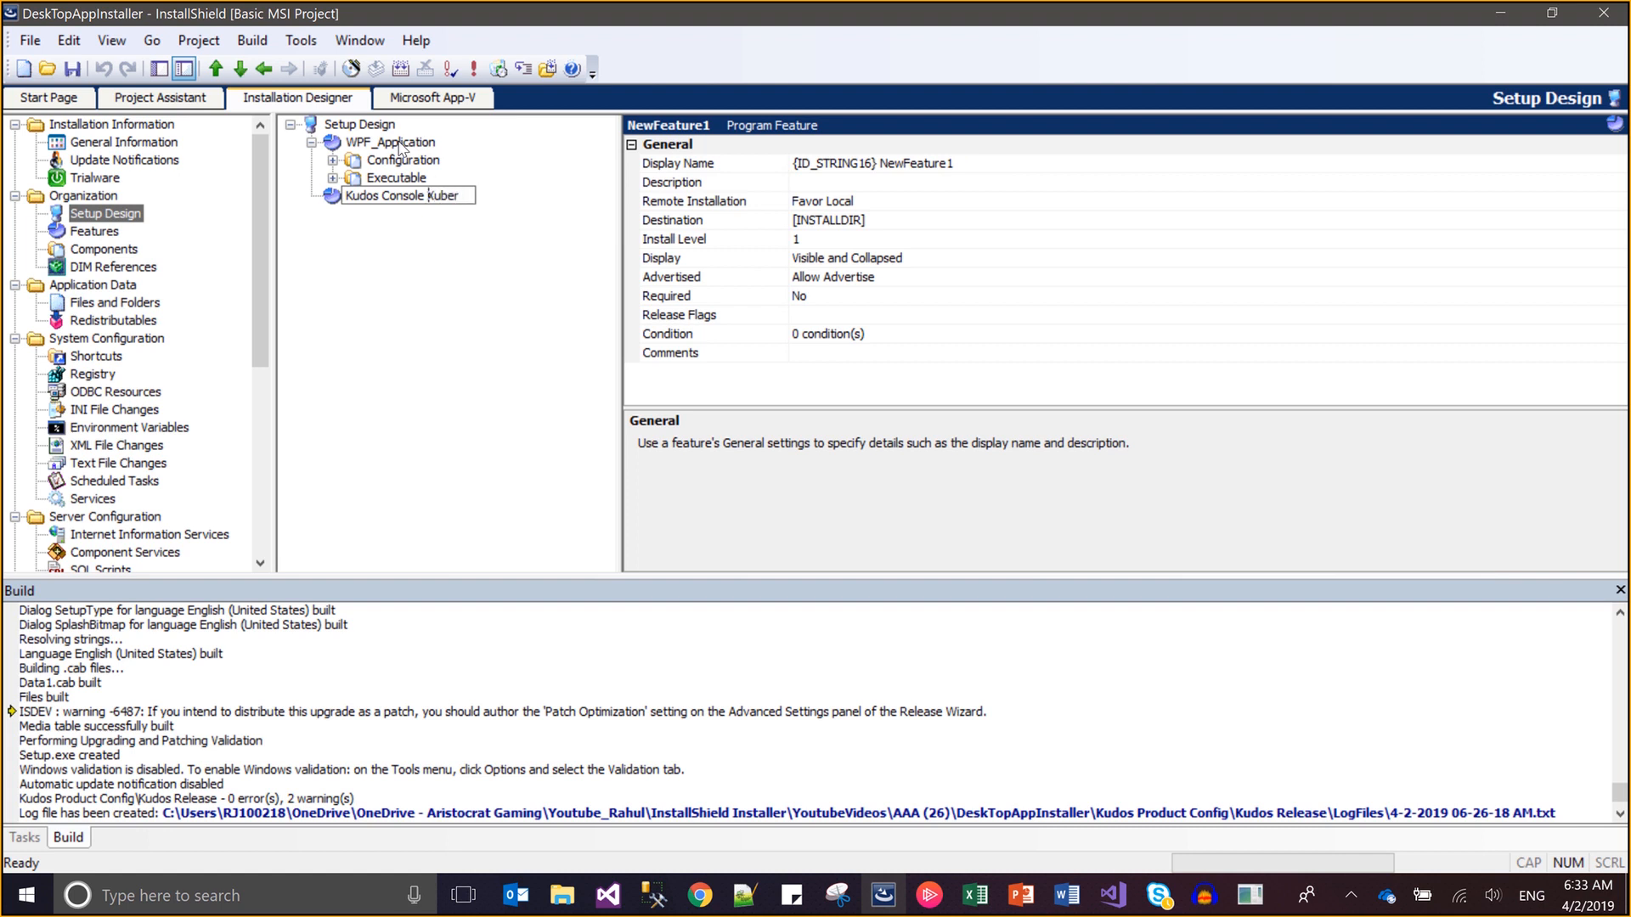
{"action": "key", "text": "BackSpace"}
{"action": "type", "text": "_"}
{"action": "key", "text": "BackSpace"}
{"action": "type", "text": "_"}
{"action": "key", "text": "Return"}
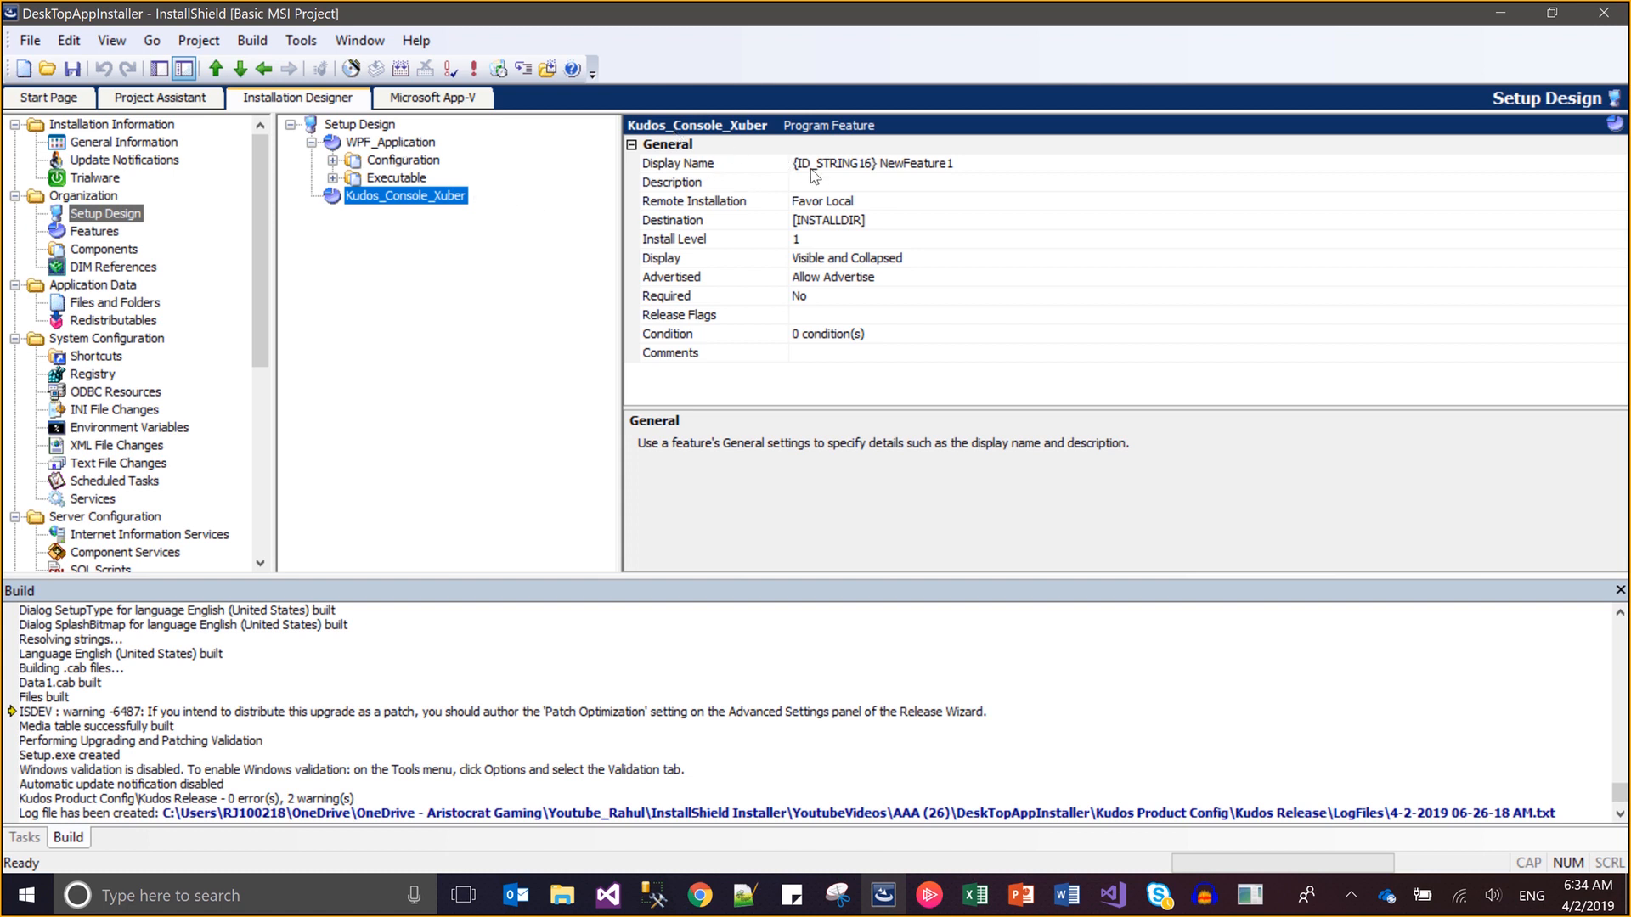
Set the Kudos_Console_Xuber feature's display name to "Kudos Console Application"
{"action": "left_click", "coordinate": [965, 174]}
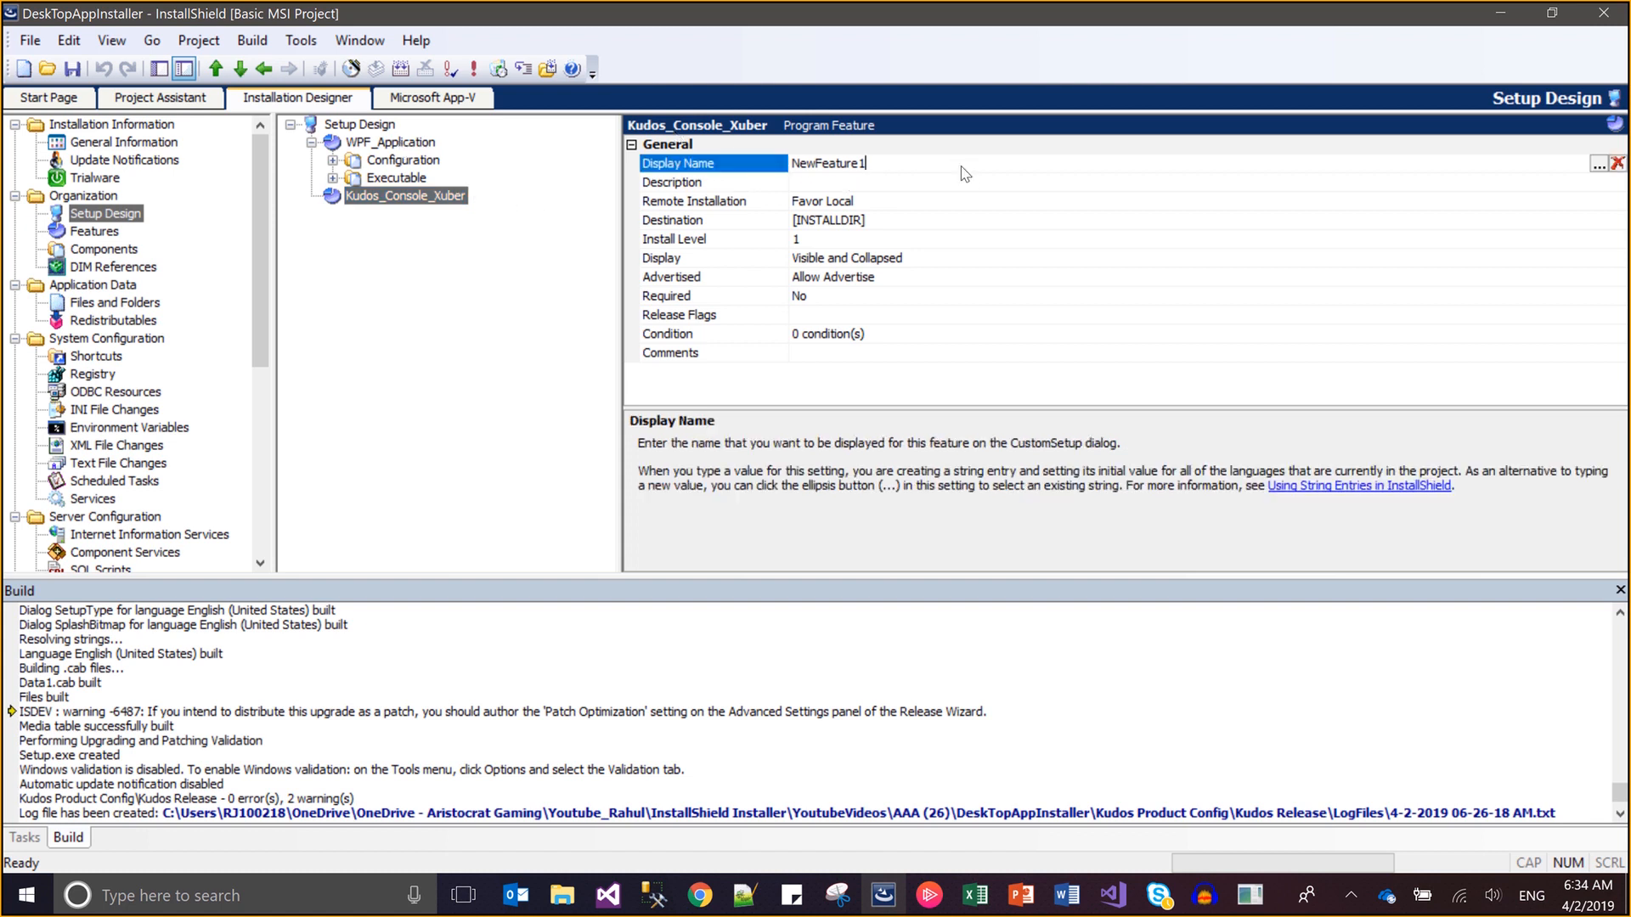
{"action": "key", "text": "ctrl+a"}
{"action": "key", "text": "Caps_Lock"}
{"action": "type", "text": "KUDOS"}
{"action": "key", "text": "Caps_Lock"}
{"action": "key", "text": "BackSpace"}
{"action": "key", "text": "BackSpace"}
{"action": "type", "text": "udos Console Applicati"}
Set the Kudos_Console_Xuber feature's description to "It will install Kudos Console application, which you can use for your video watch."
{"action": "left_click", "coordinate": [977, 186]}
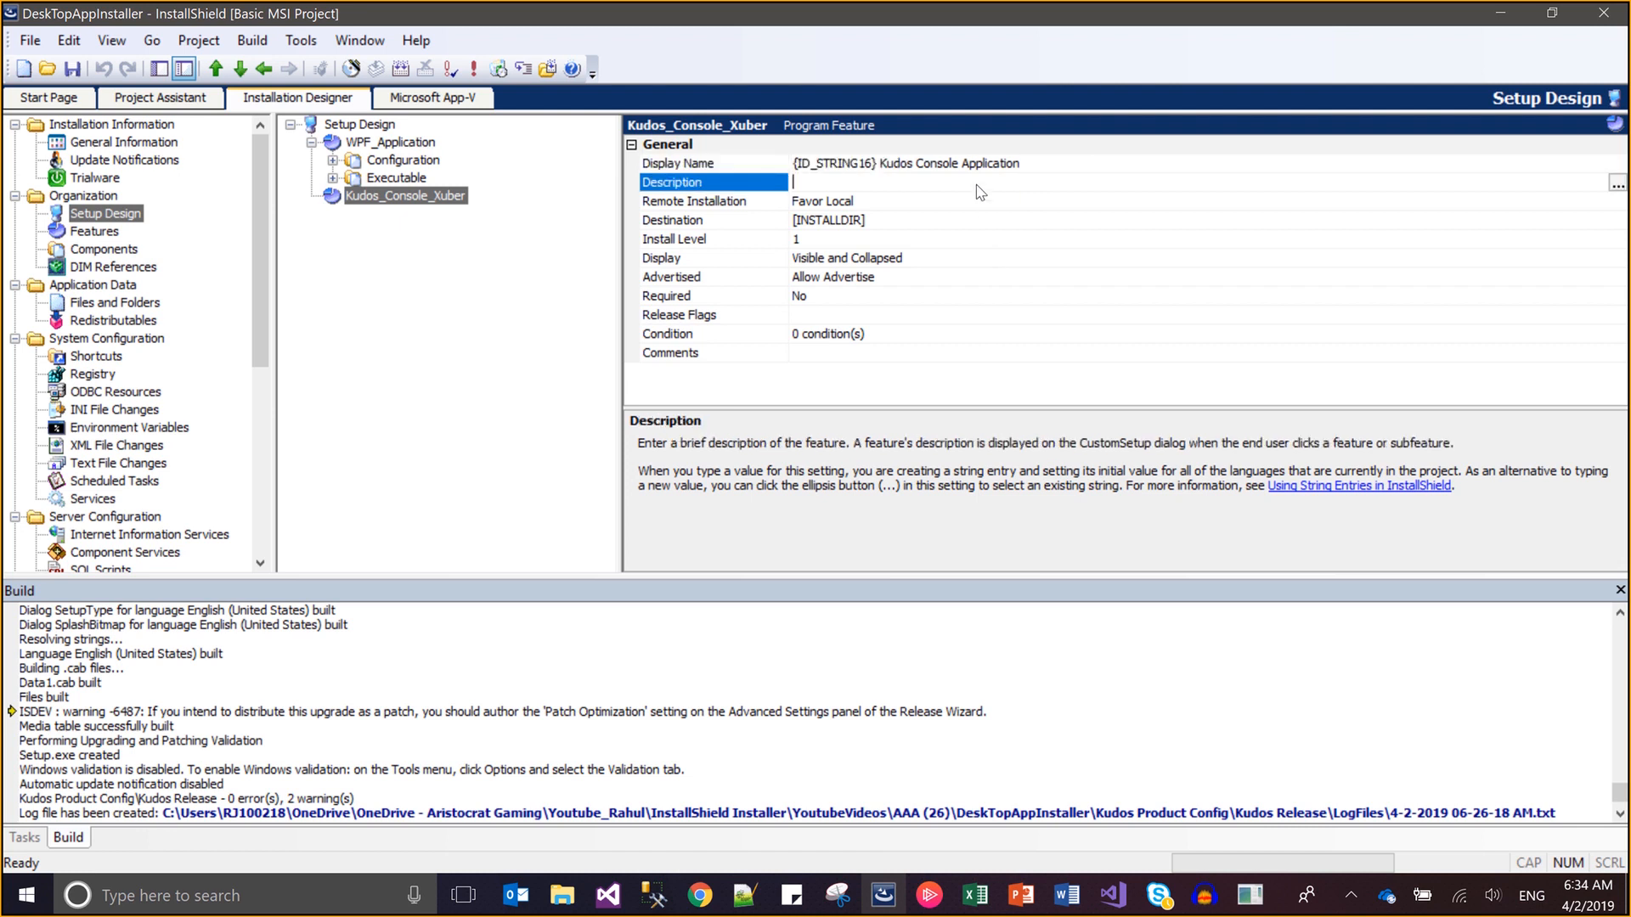
{"action": "type", "text": "It will install Kudos Console appli"}
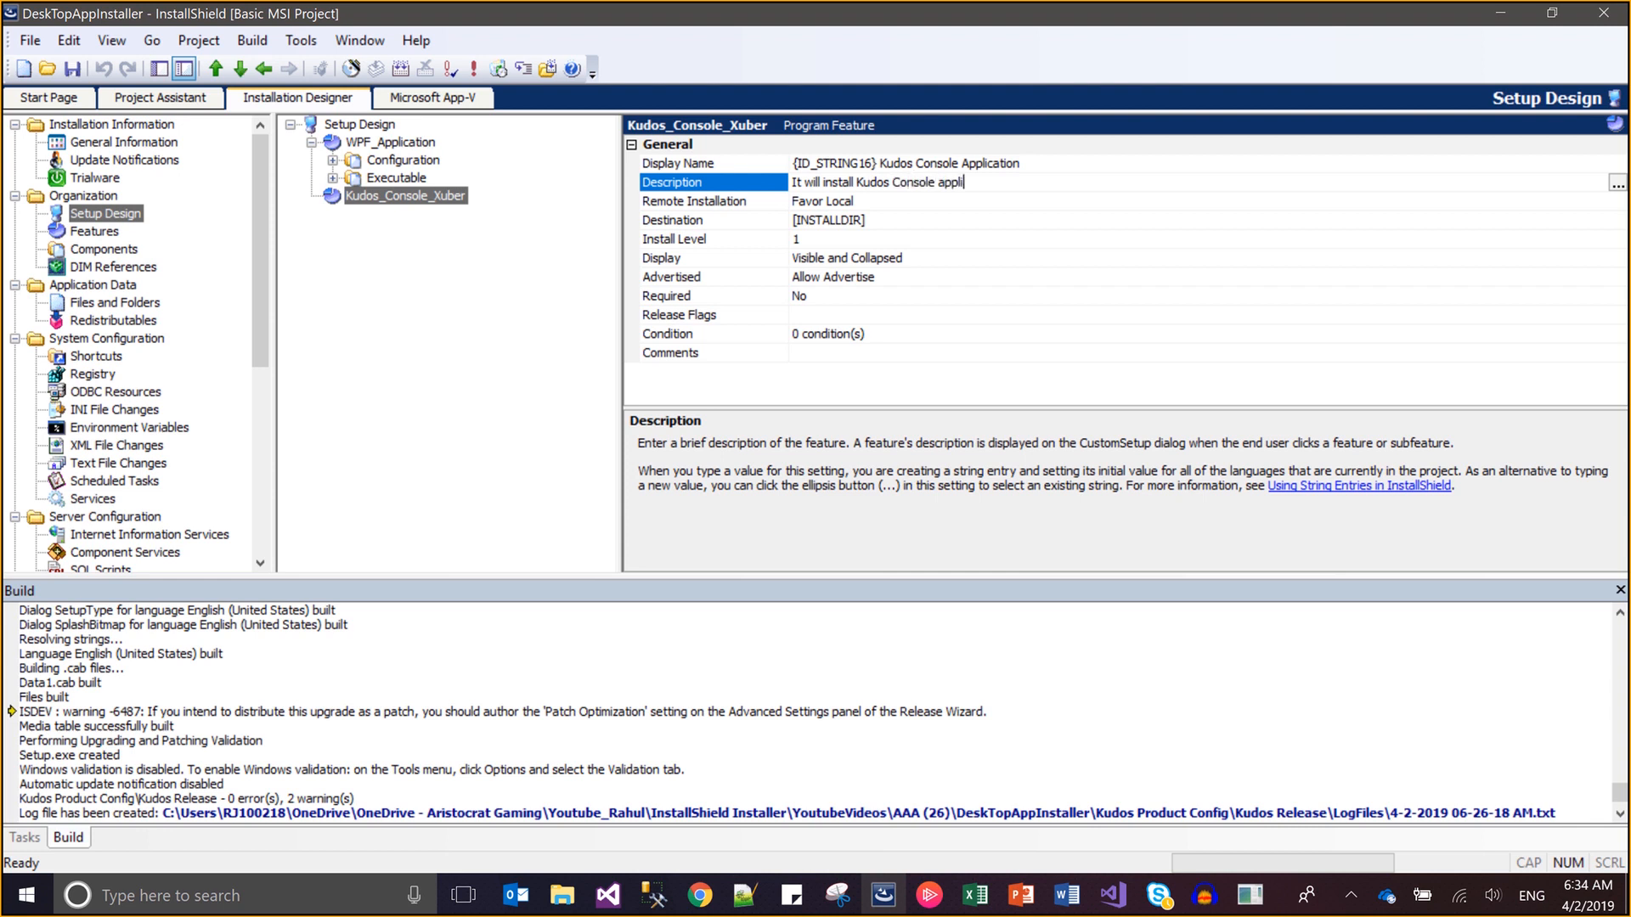
{"action": "type", "text": "cation, which you can use for your"}
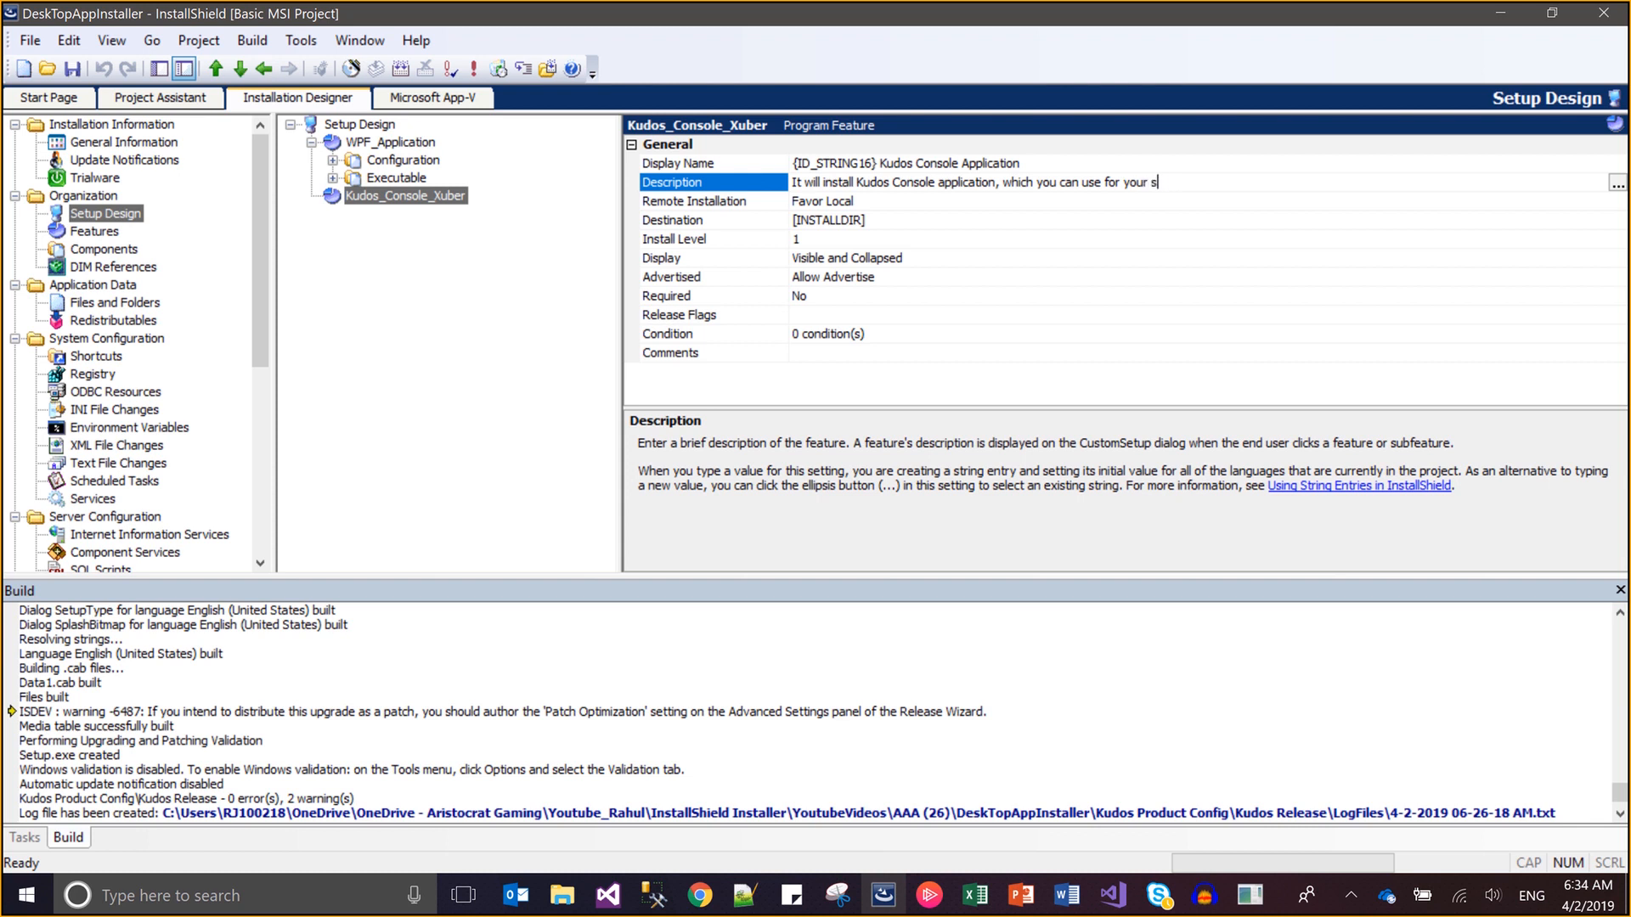
{"action": "type", "text": " video watch."}
Browse for the feature's destination and create a new directory named Kudos_Console under Ola NewYear > Robinns in ProgramFilesFolder
{"action": "left_click", "coordinate": [775, 222]}
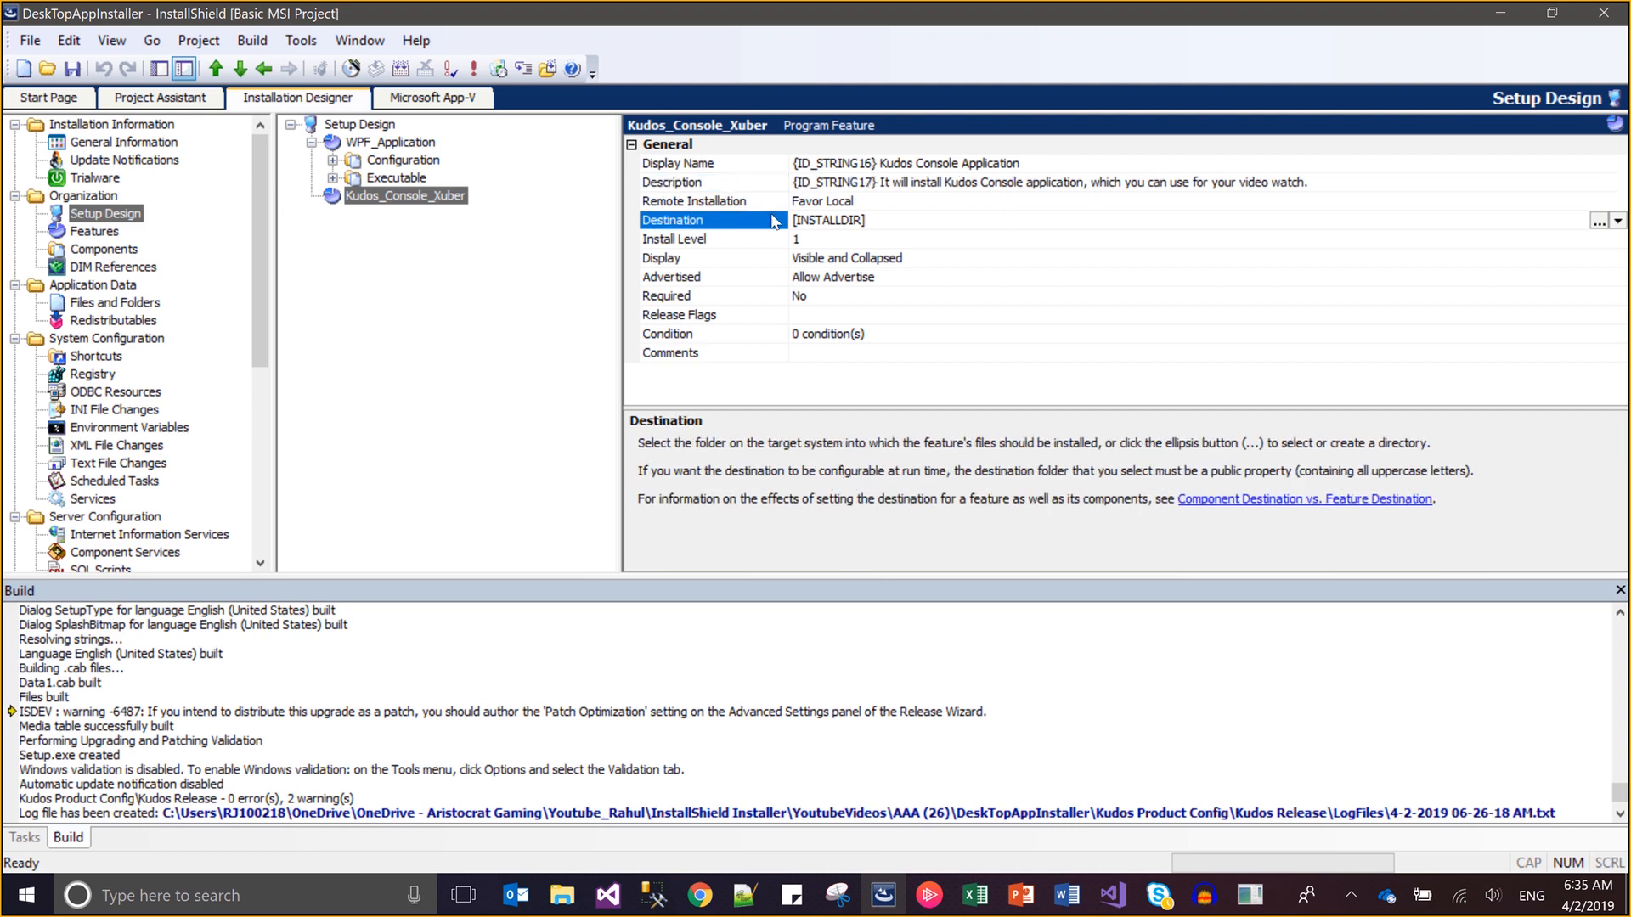
{"action": "left_click", "coordinate": [1598, 221]}
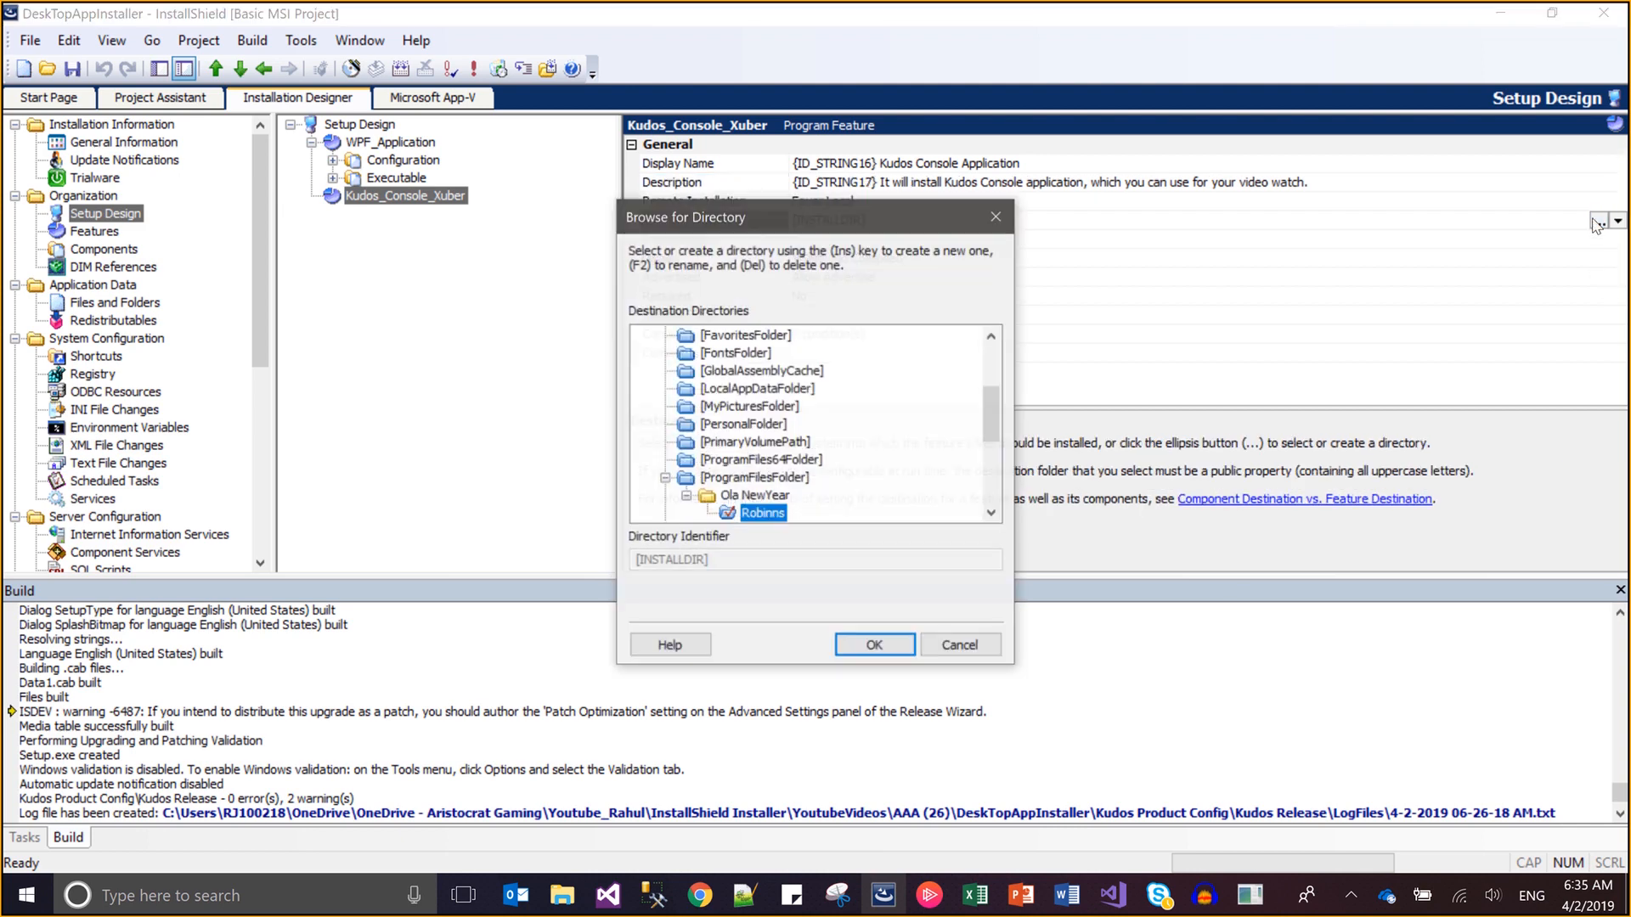
{"action": "left_click", "coordinate": [992, 513]}
{"action": "left_click", "coordinate": [992, 513]}
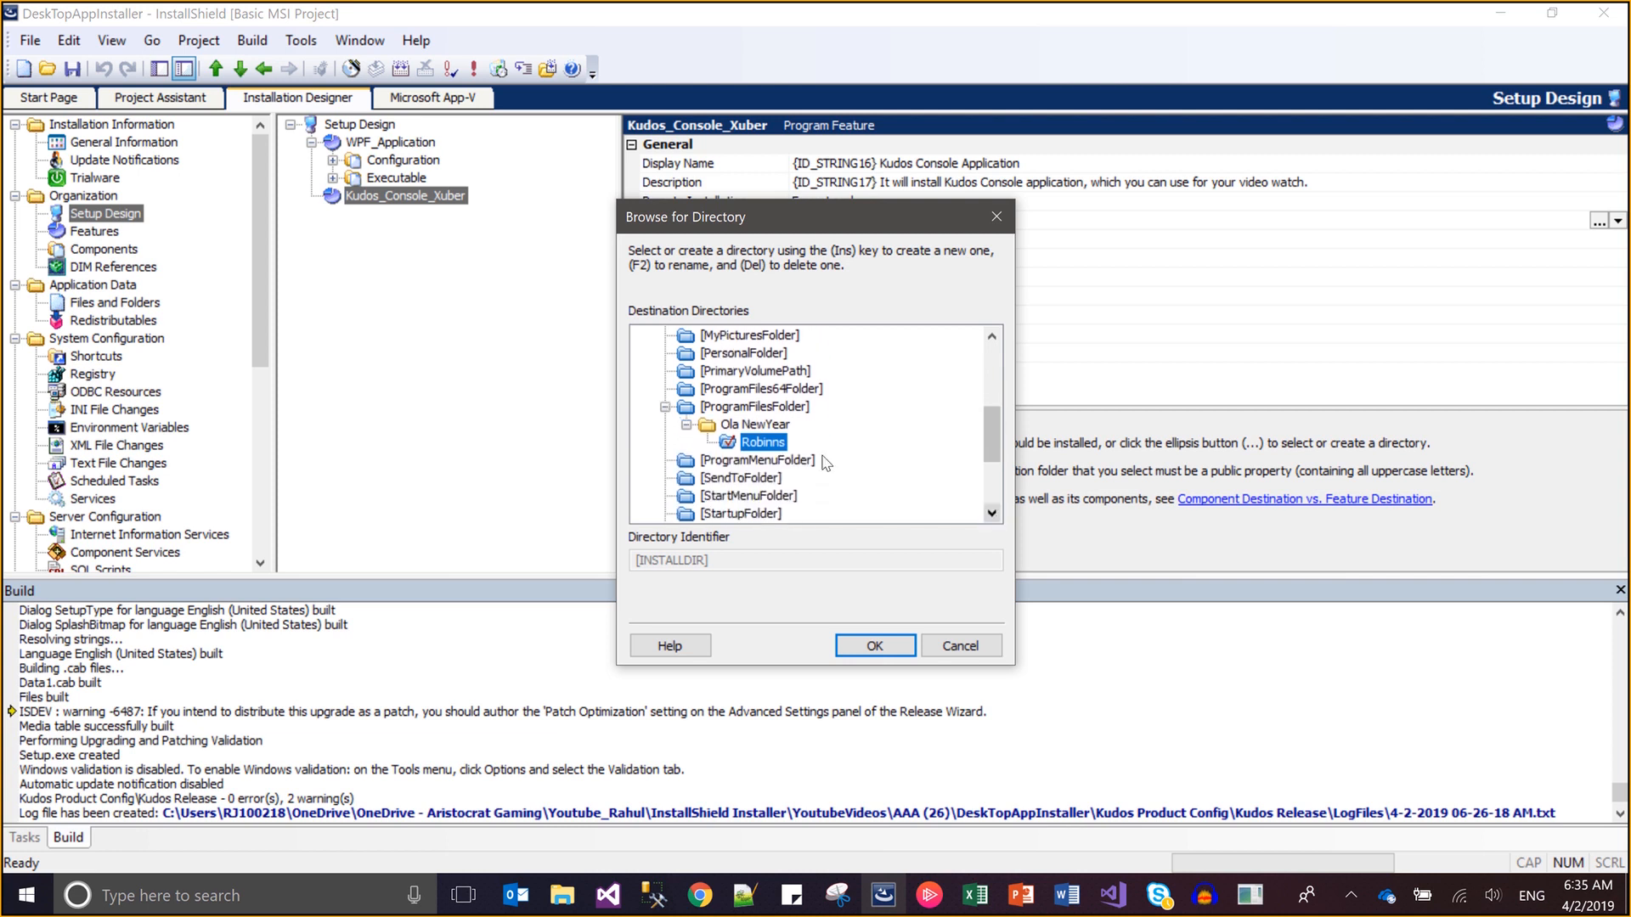
{"action": "right_click", "coordinate": [754, 443]}
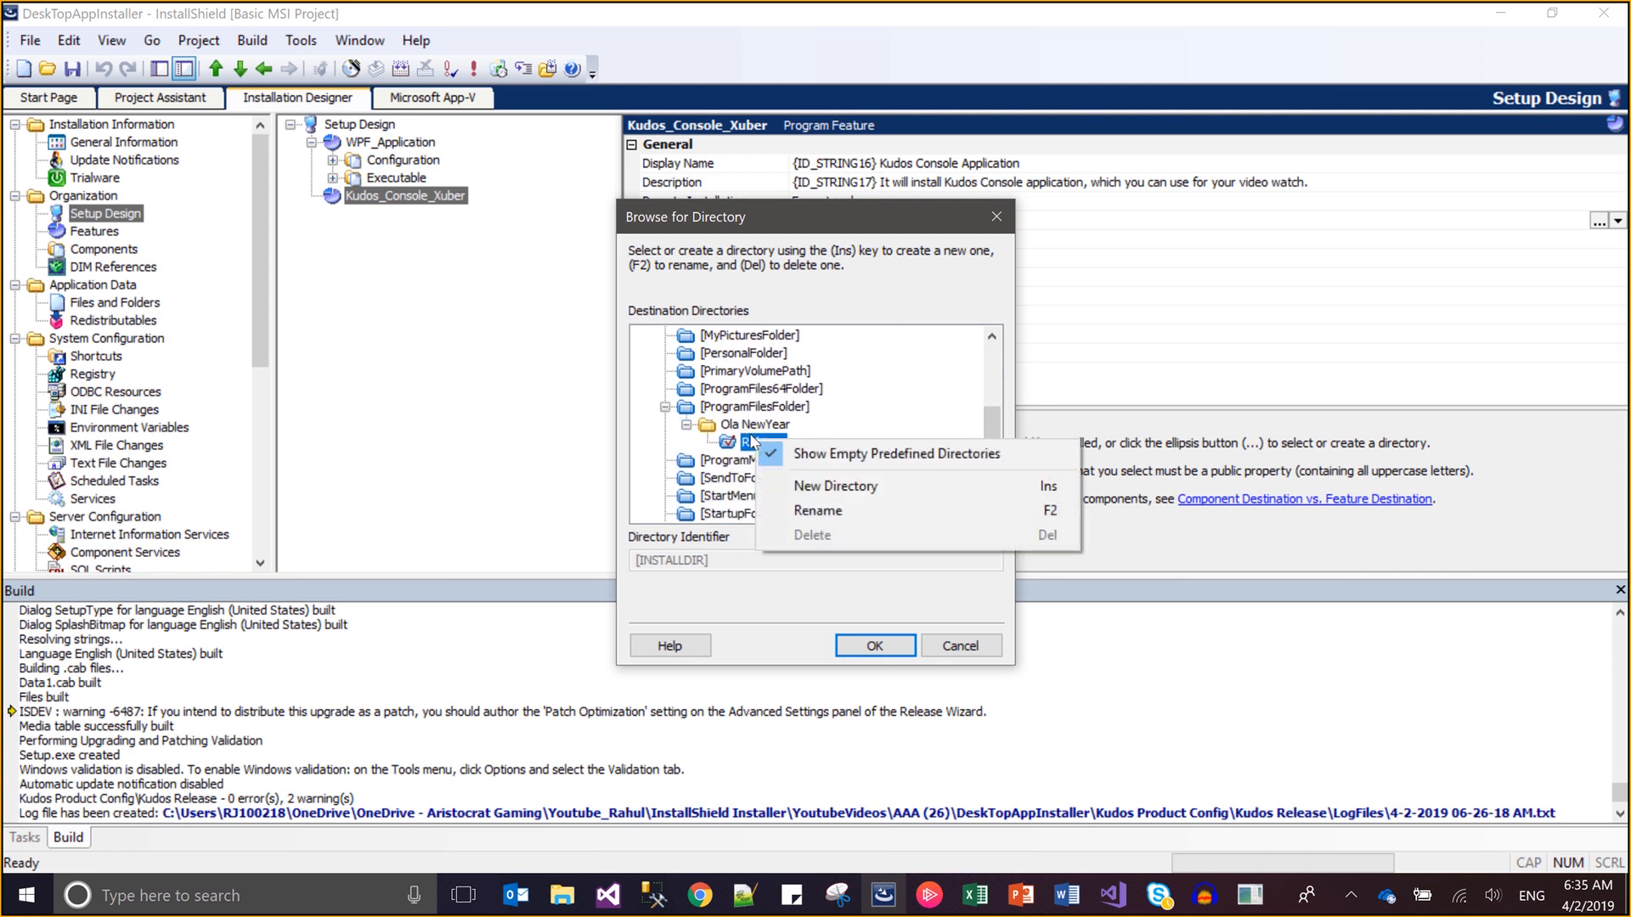
{"action": "left_click", "coordinate": [751, 426]}
{"action": "right_click", "coordinate": [750, 429]}
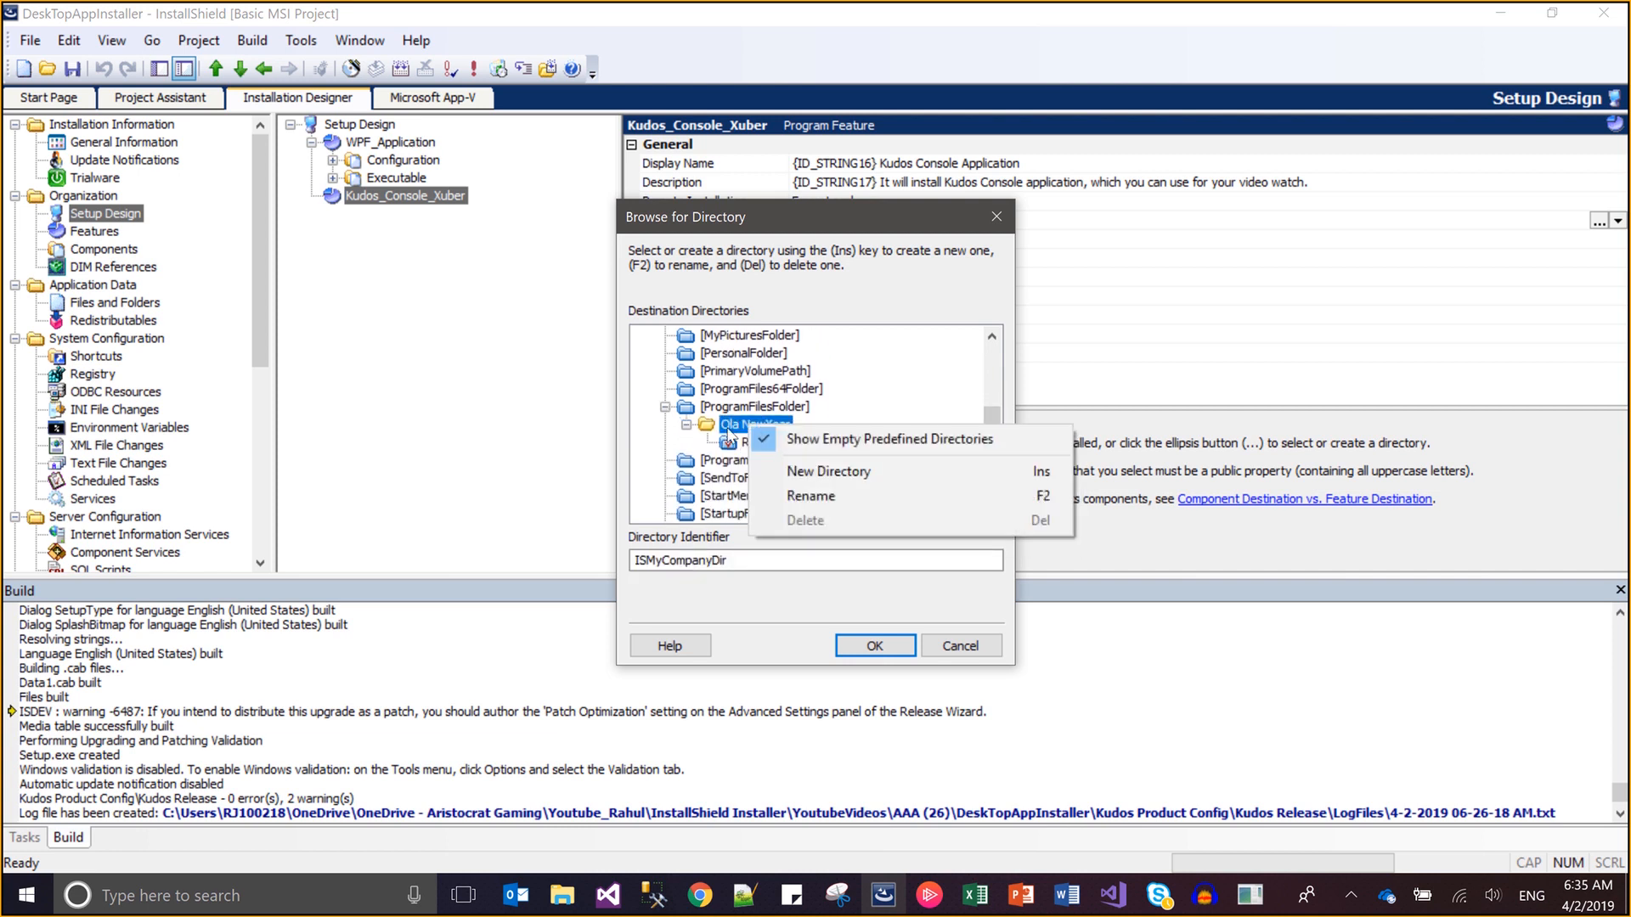
{"action": "left_click", "coordinate": [735, 443]}
{"action": "right_click", "coordinate": [736, 443]}
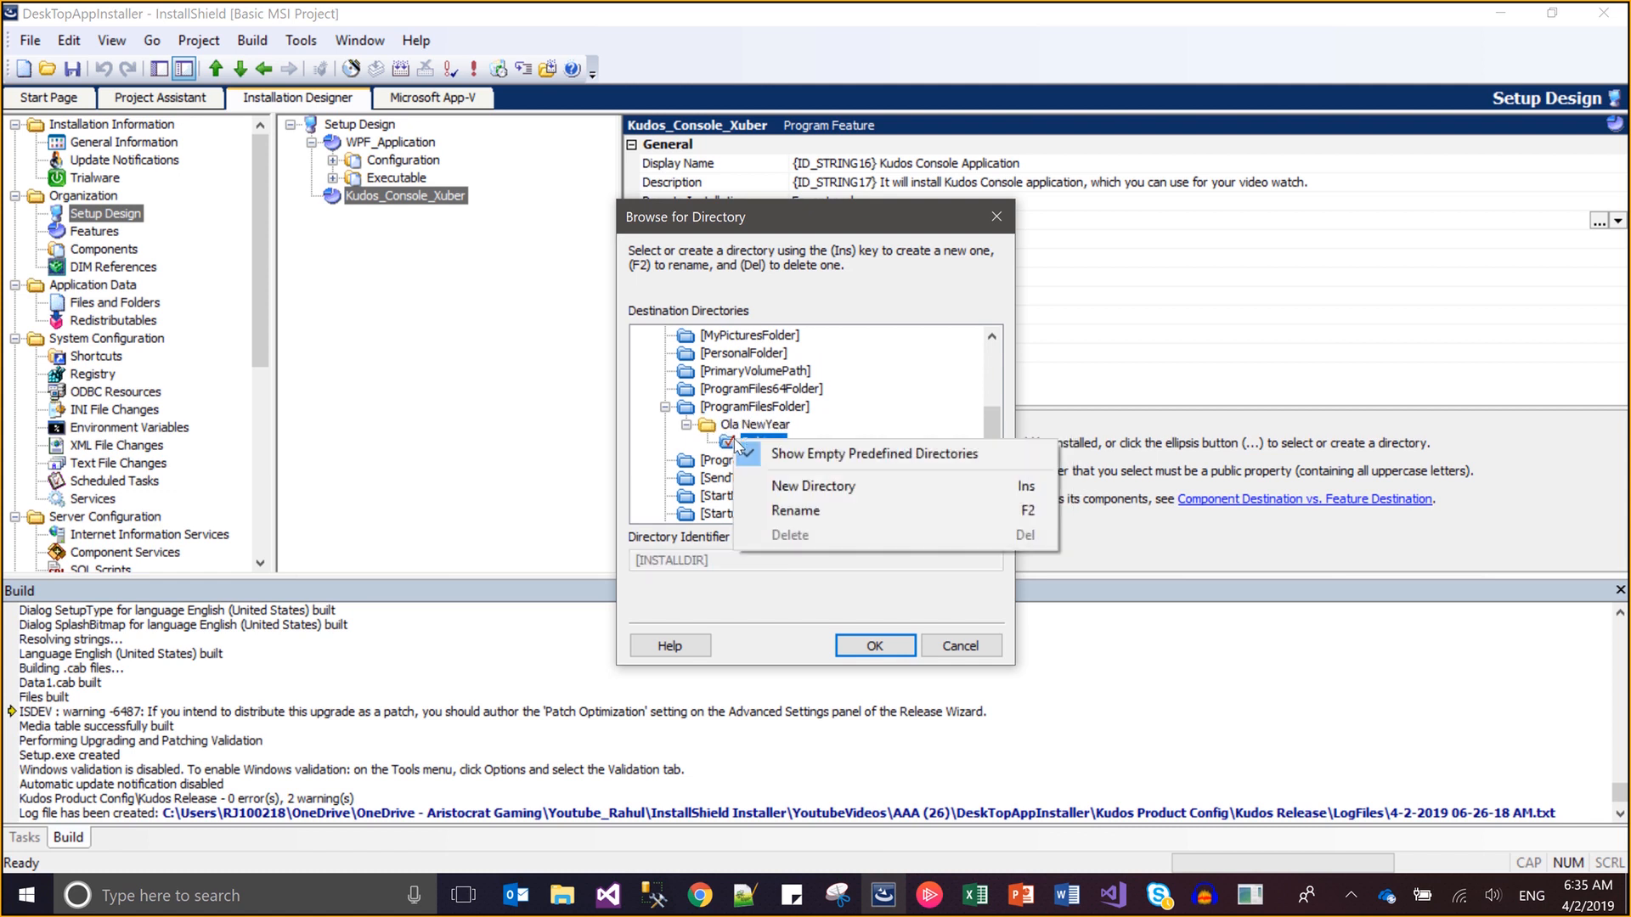
{"action": "left_click", "coordinate": [762, 485]}
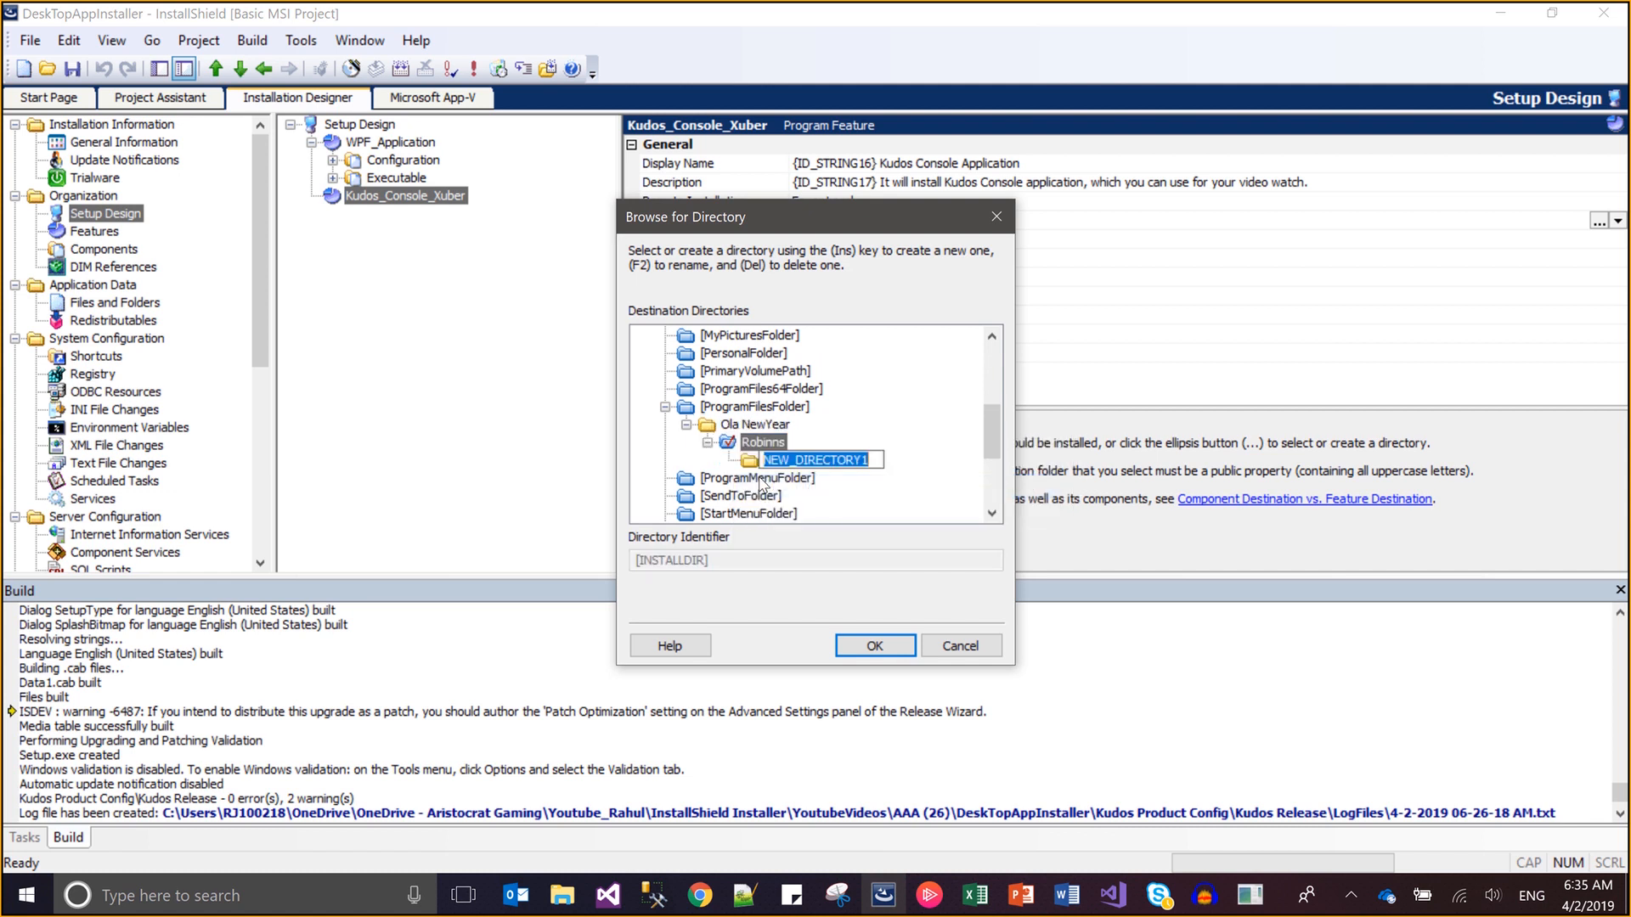
{"action": "type", "text": "Co"}
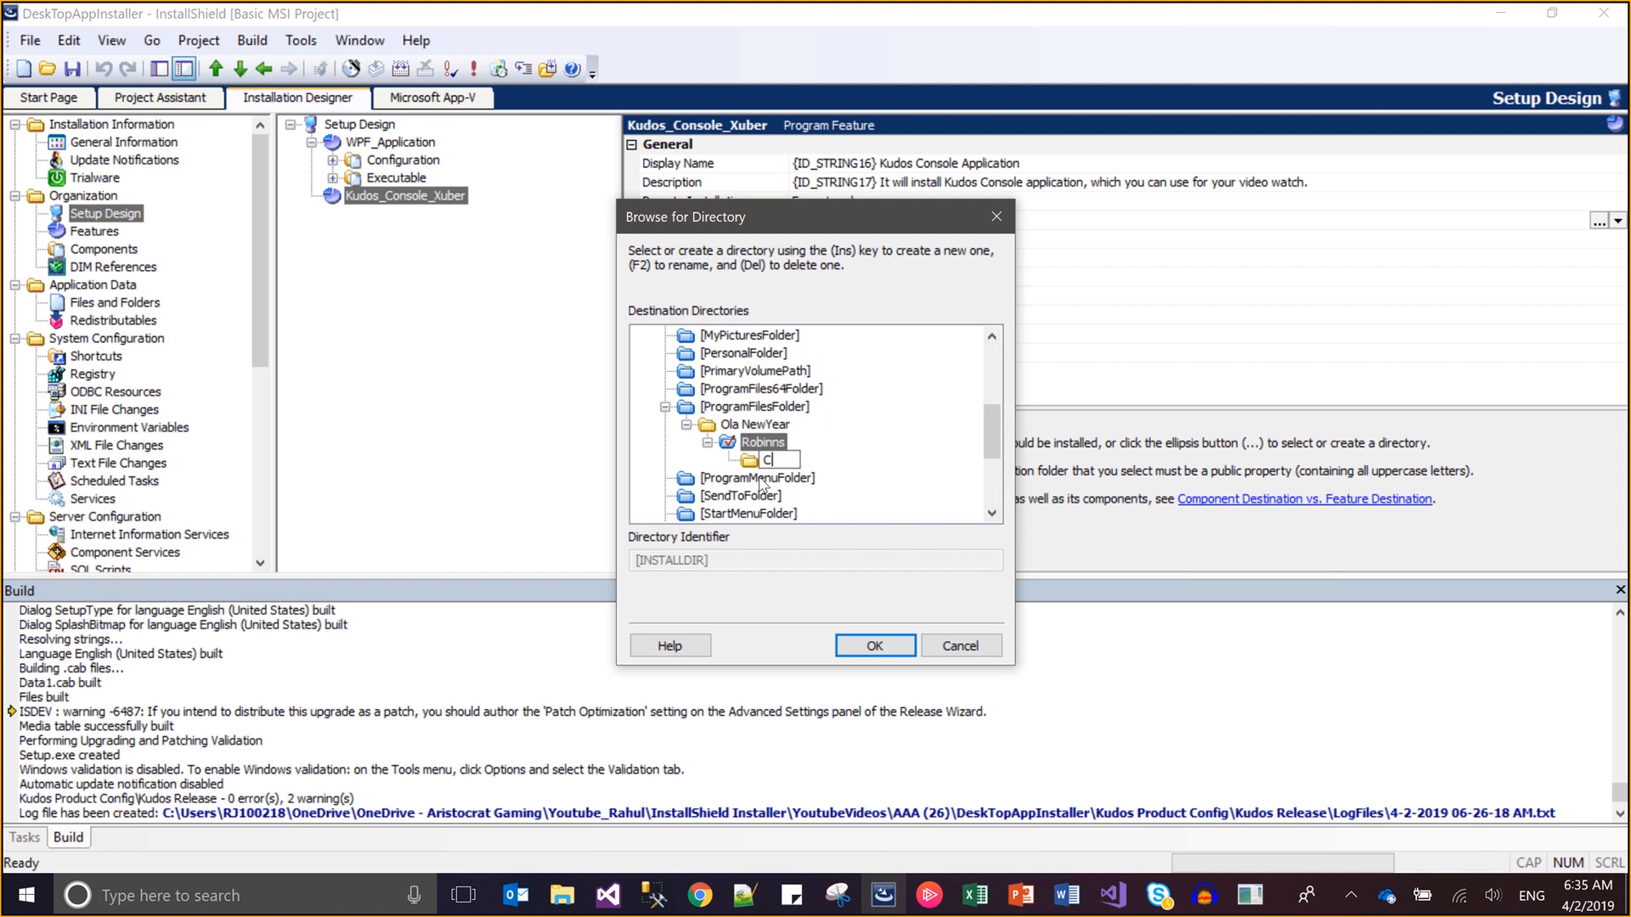
{"action": "key", "text": "BackSpace"}
{"action": "key", "text": "BackSpace"}
{"action": "type", "text": "Kudos_Cosole"}
{"action": "key", "text": "Left"}
{"action": "key", "text": "Left"}
{"action": "key", "text": "Left"}
{"action": "key", "text": "Left"}
{"action": "type", "text": "n"}
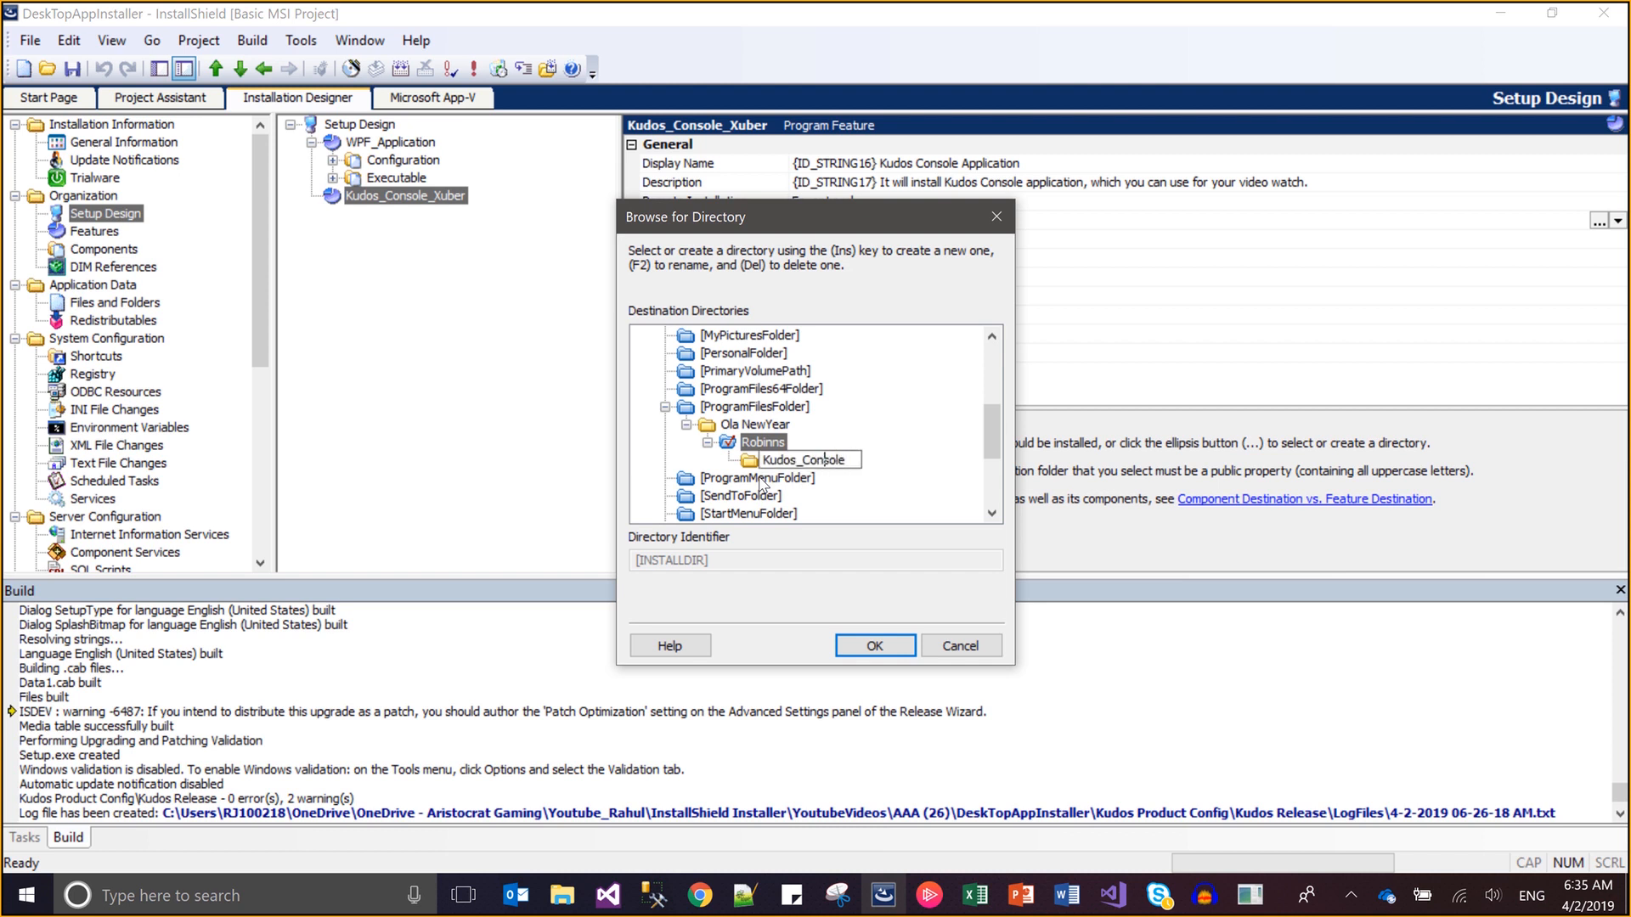
{"action": "key", "text": "Return"}
Assign the Kudos_Console directory as the Kudos_Console_Xuber feature's destination and save the project
{"action": "left_click", "coordinate": [767, 463]}
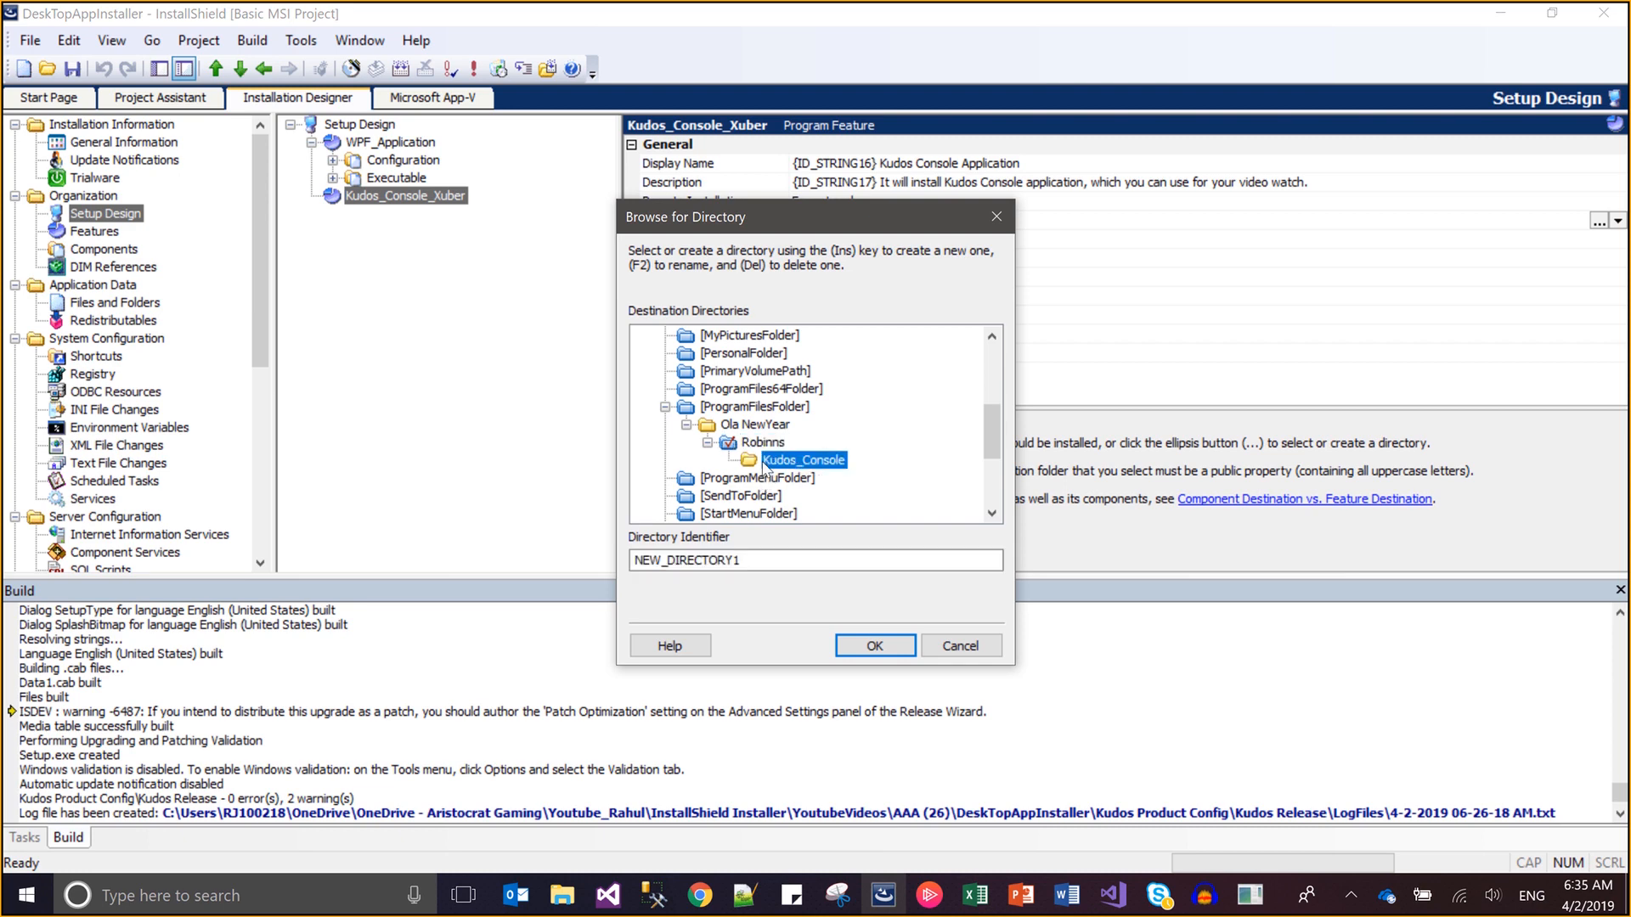
{"action": "left_click", "coordinate": [876, 648]}
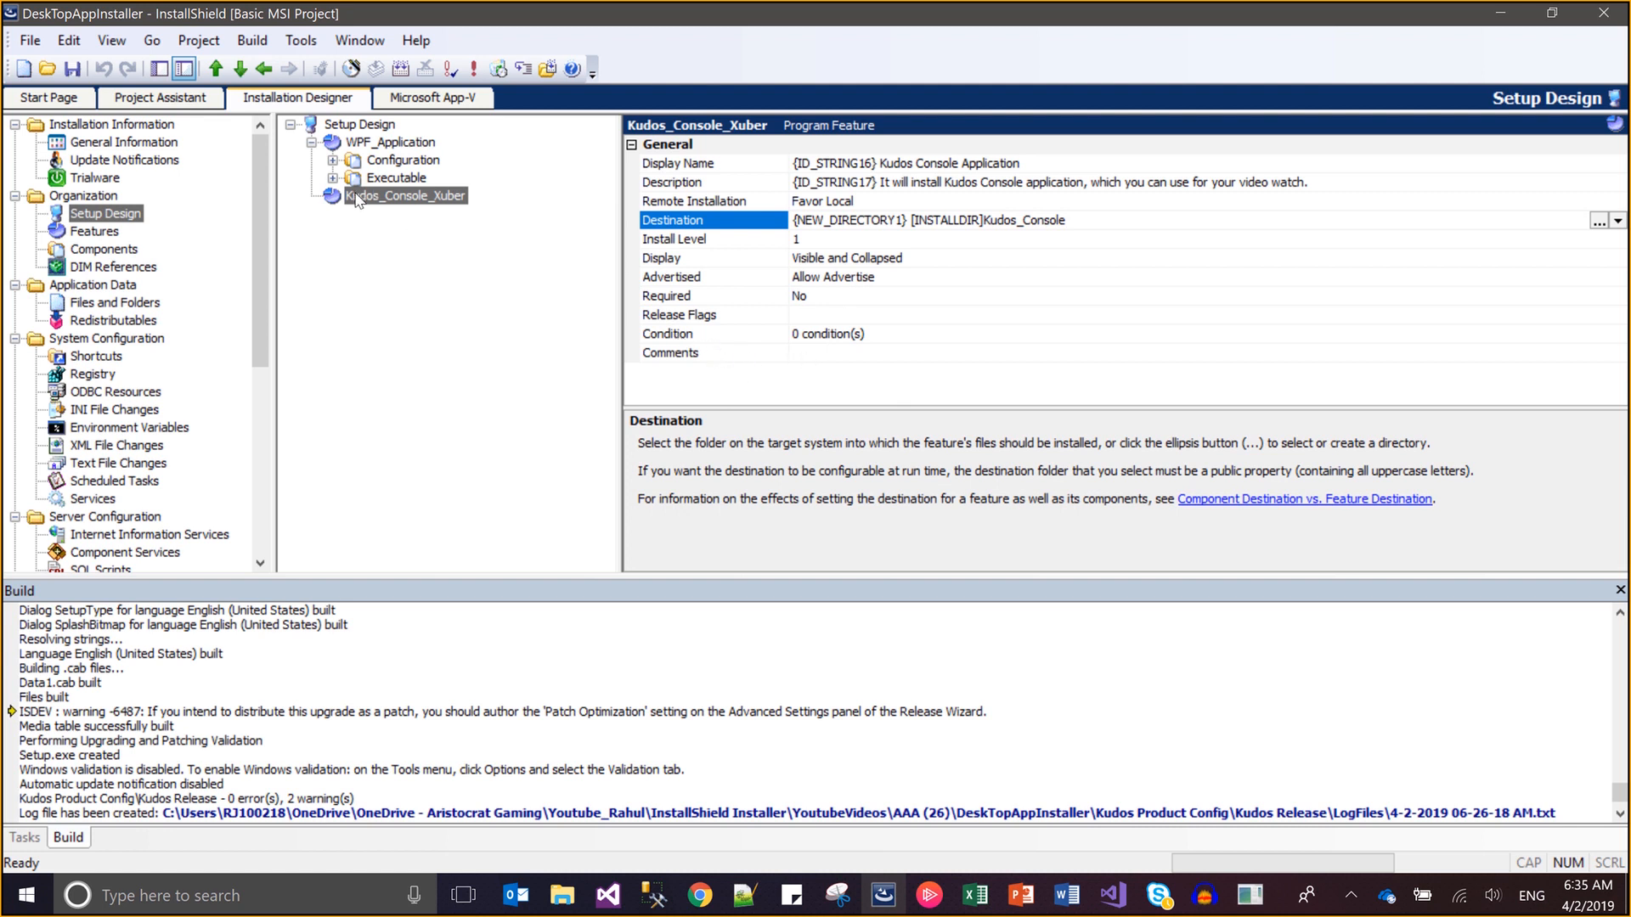
{"action": "left_click", "coordinate": [72, 66]}
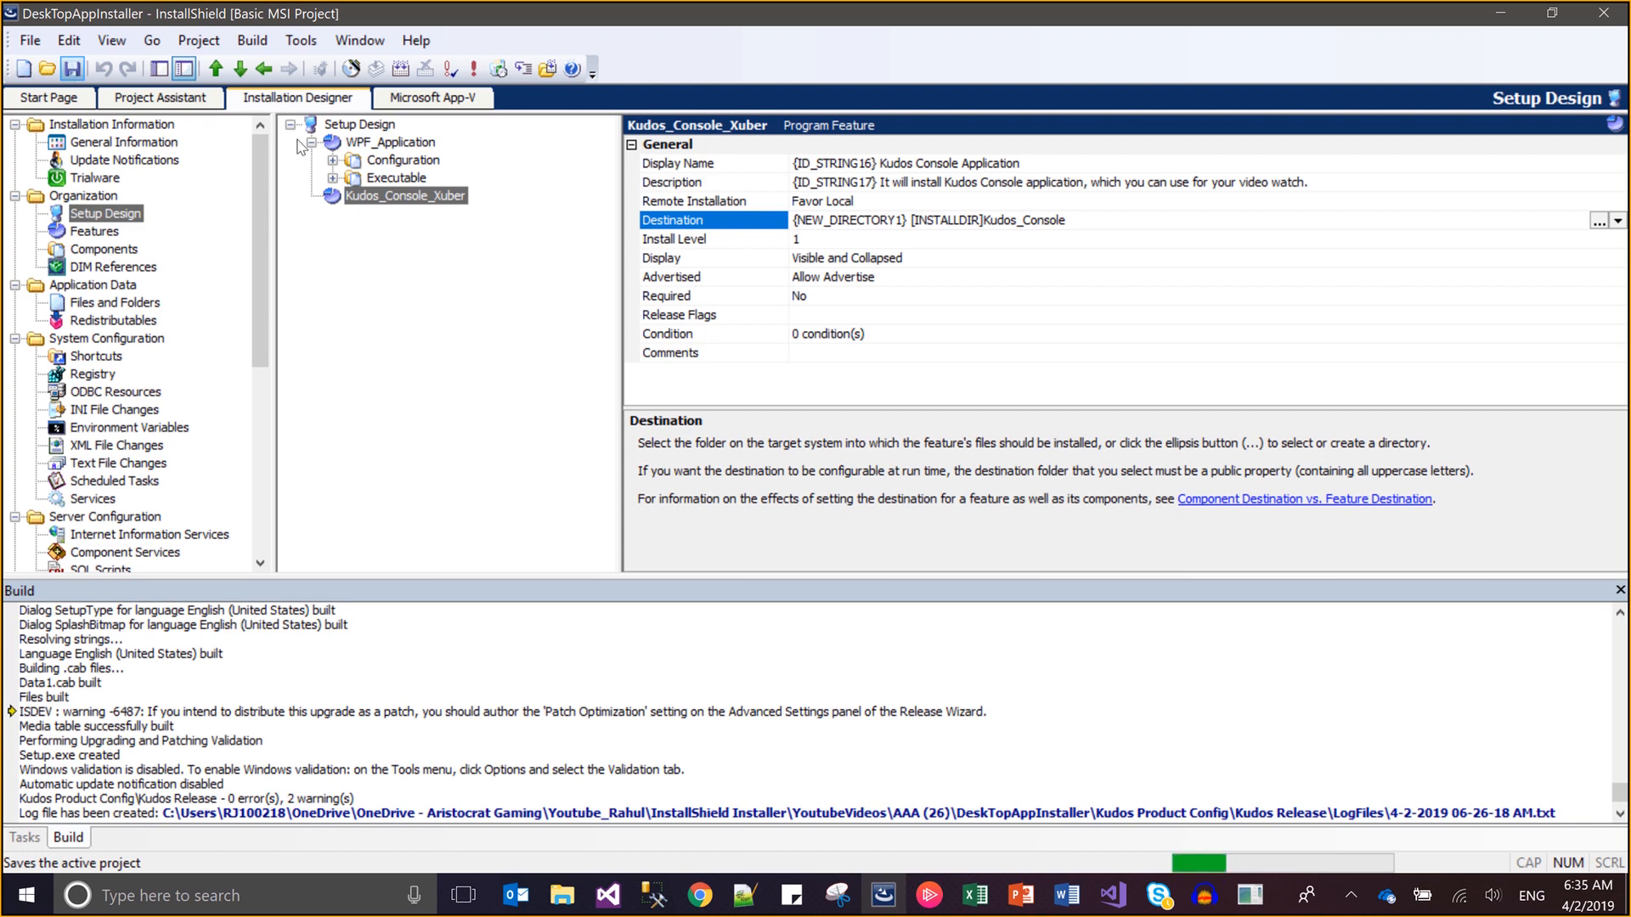
Check the KudosConsole build files in the Release folder in File Explorer and return to InstallShield
{"action": "right_click", "coordinate": [390, 197]}
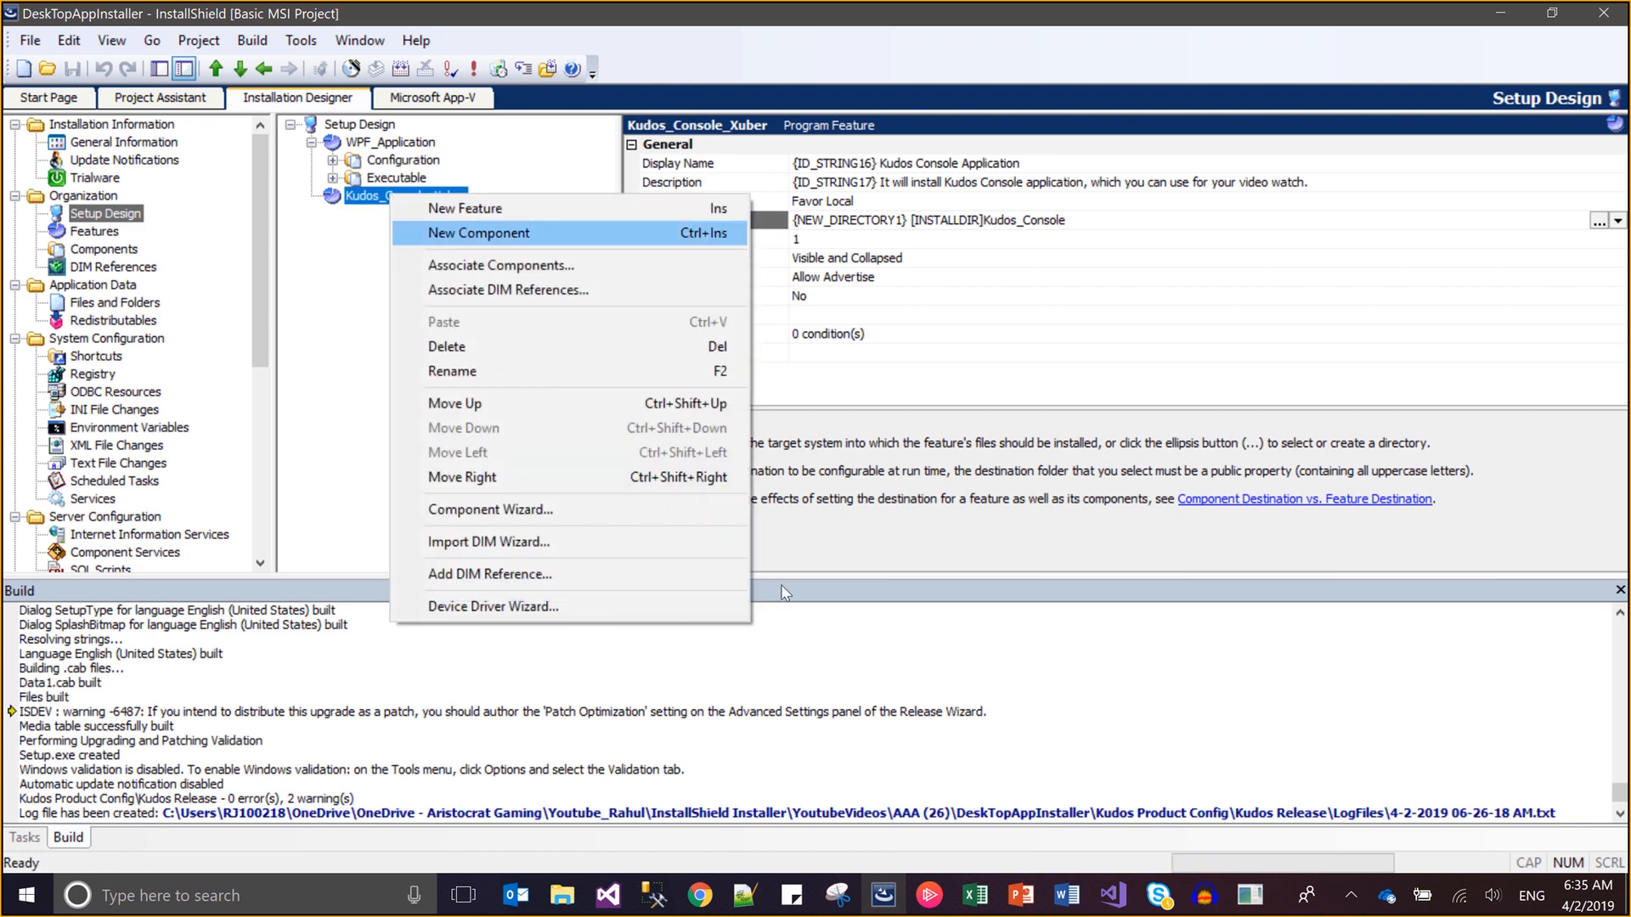
{"action": "left_click", "coordinate": [560, 896]}
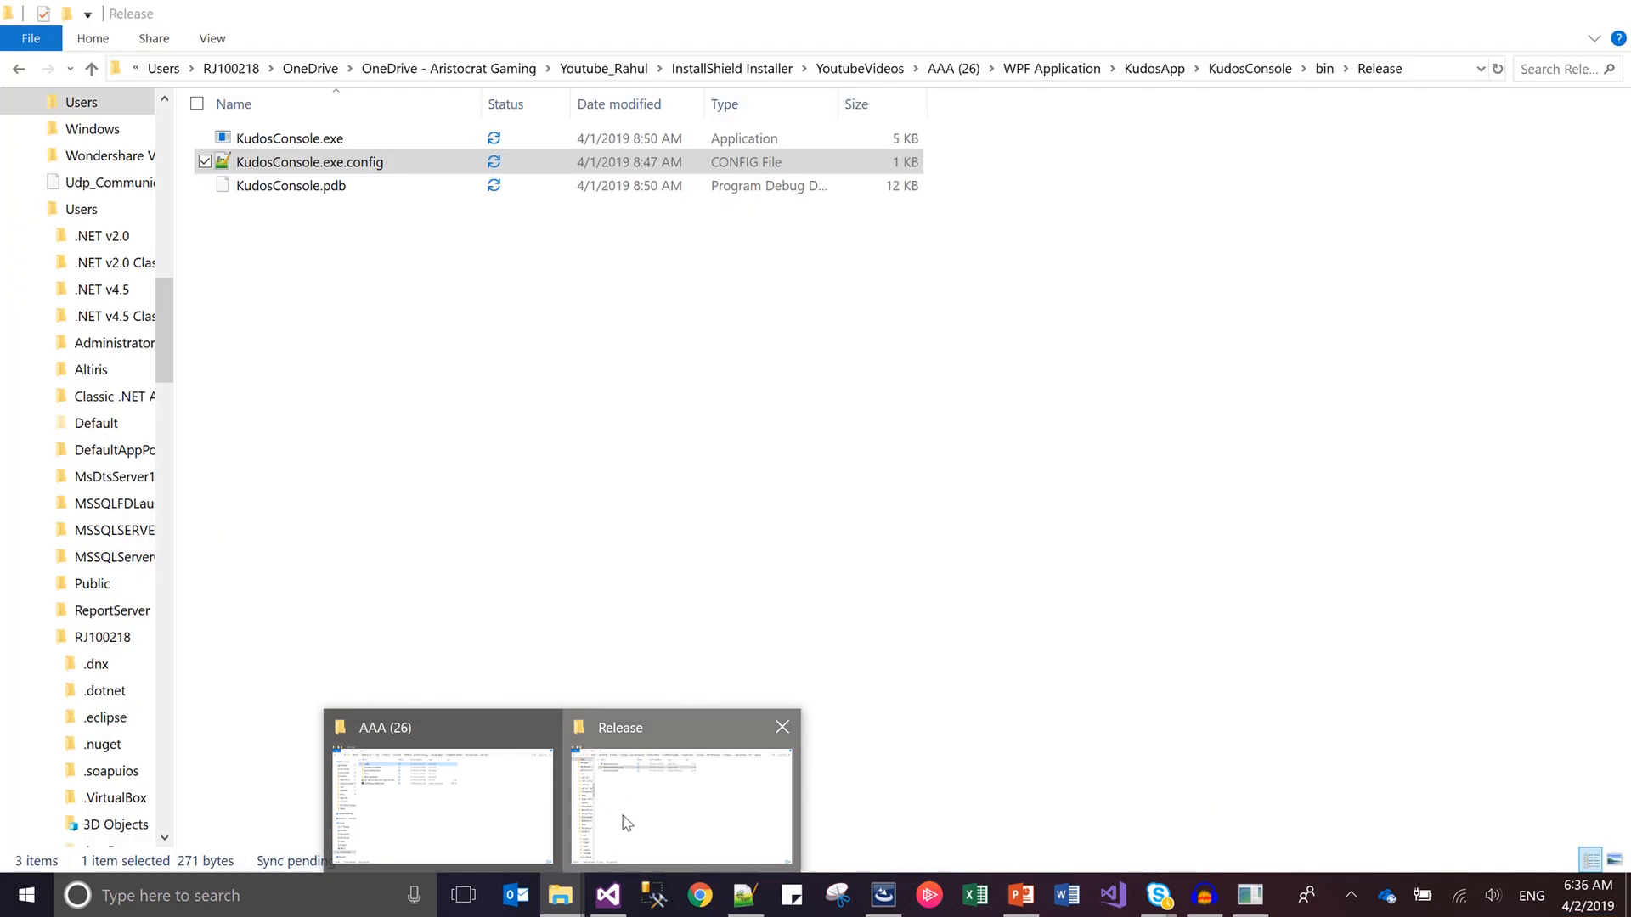
{"action": "left_click", "coordinate": [626, 823]}
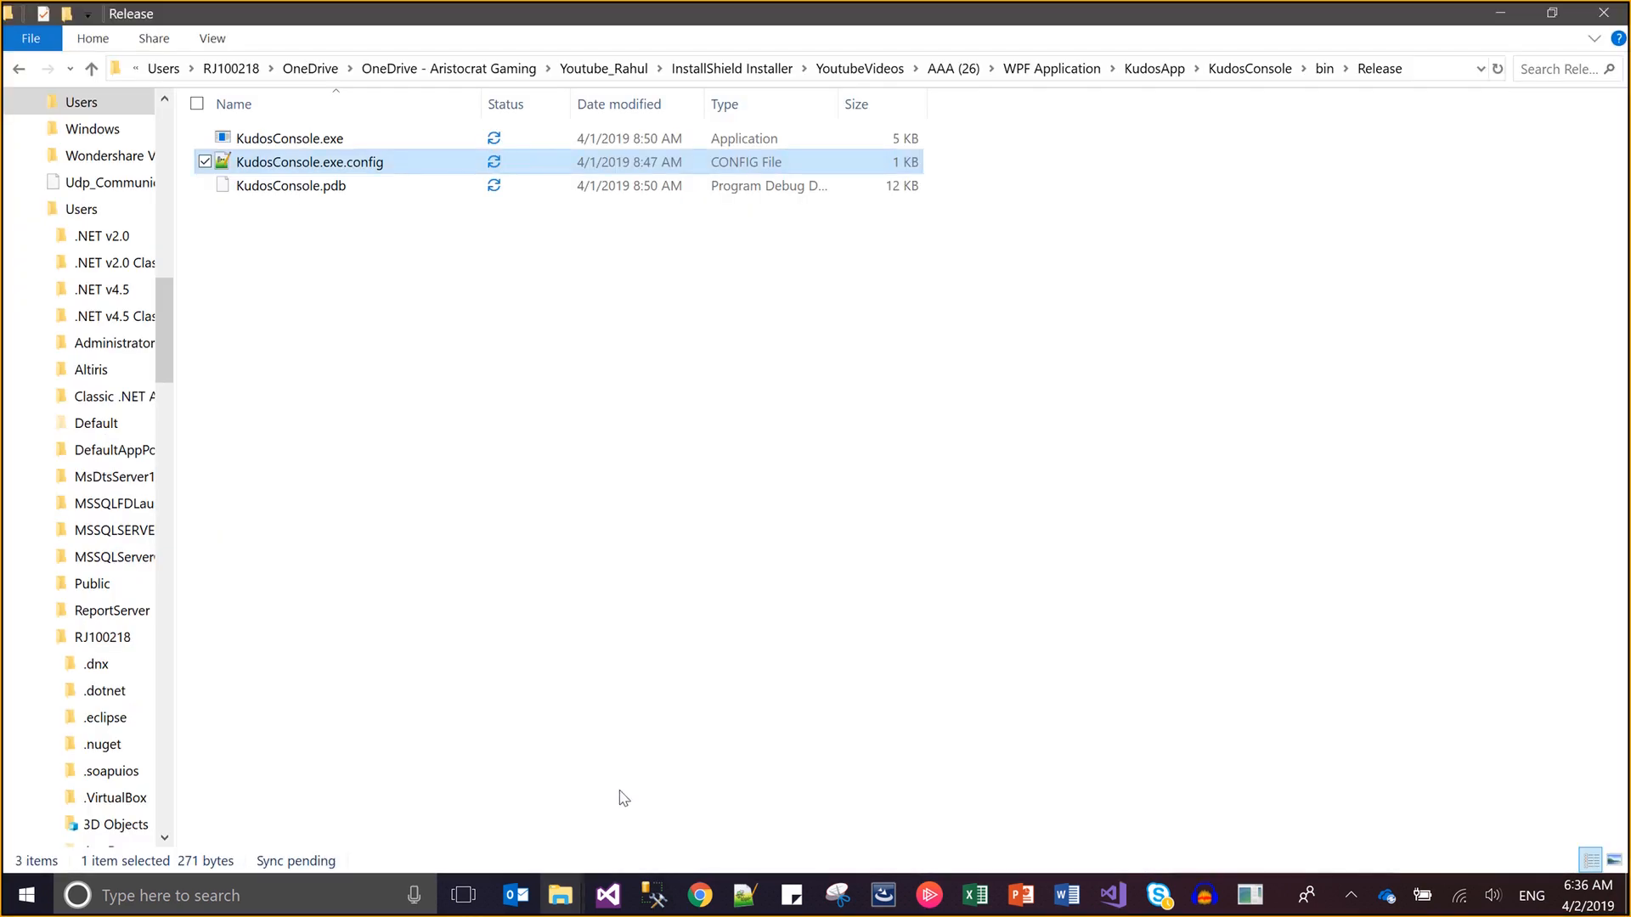
{"action": "left_click", "coordinate": [358, 141]}
{"action": "key", "text": "Down"}
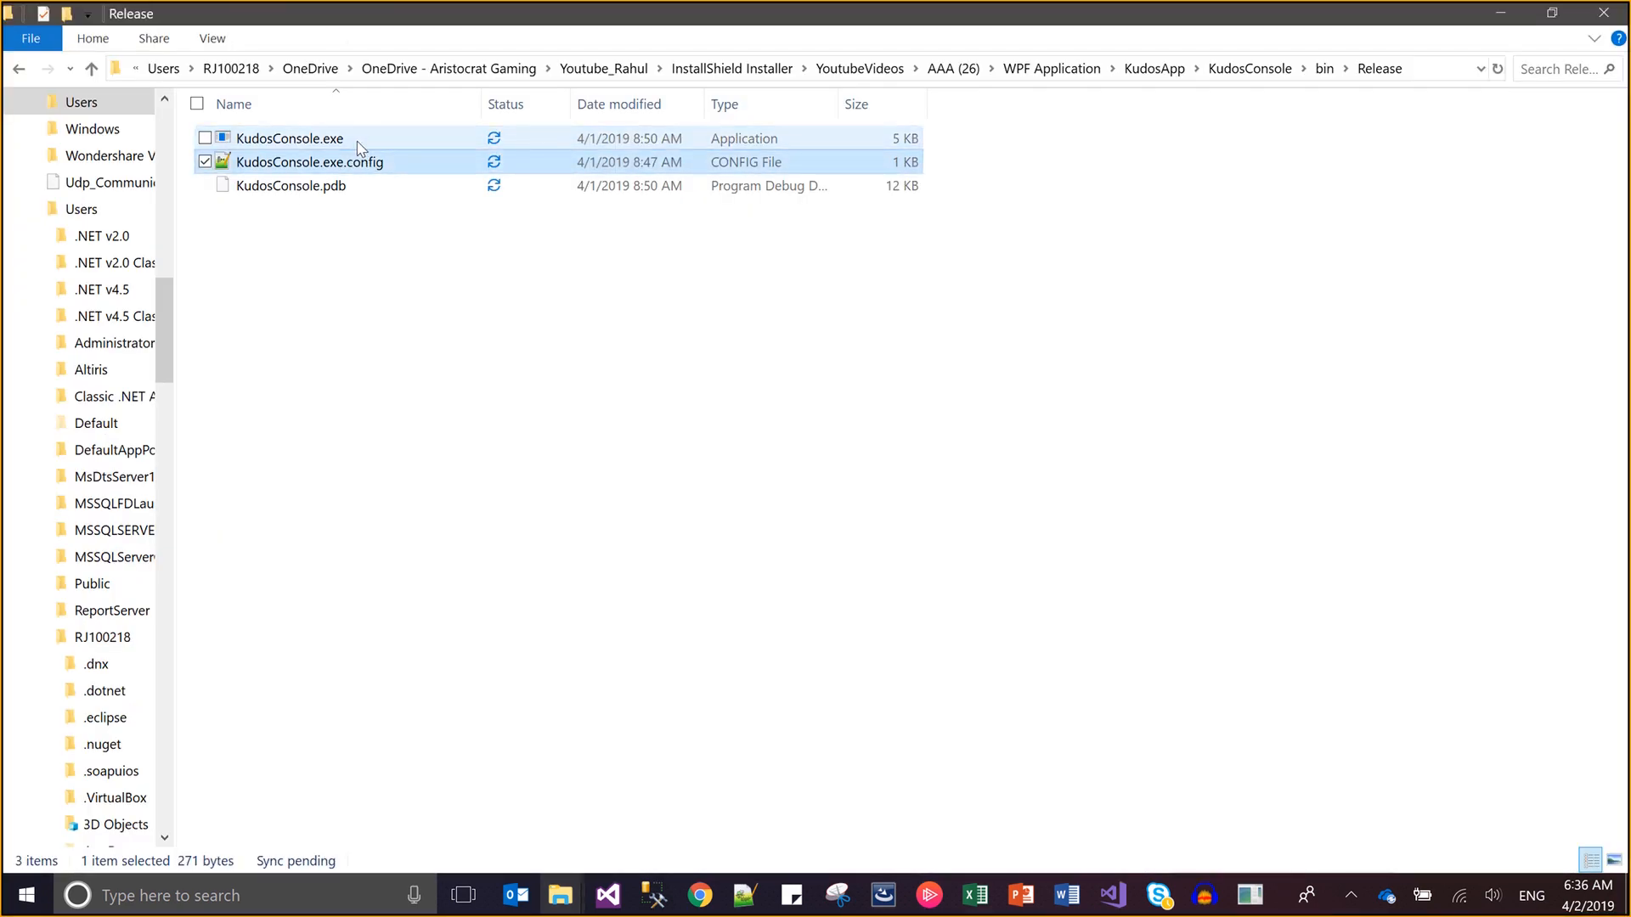
{"action": "key", "text": "alt+Tab"}
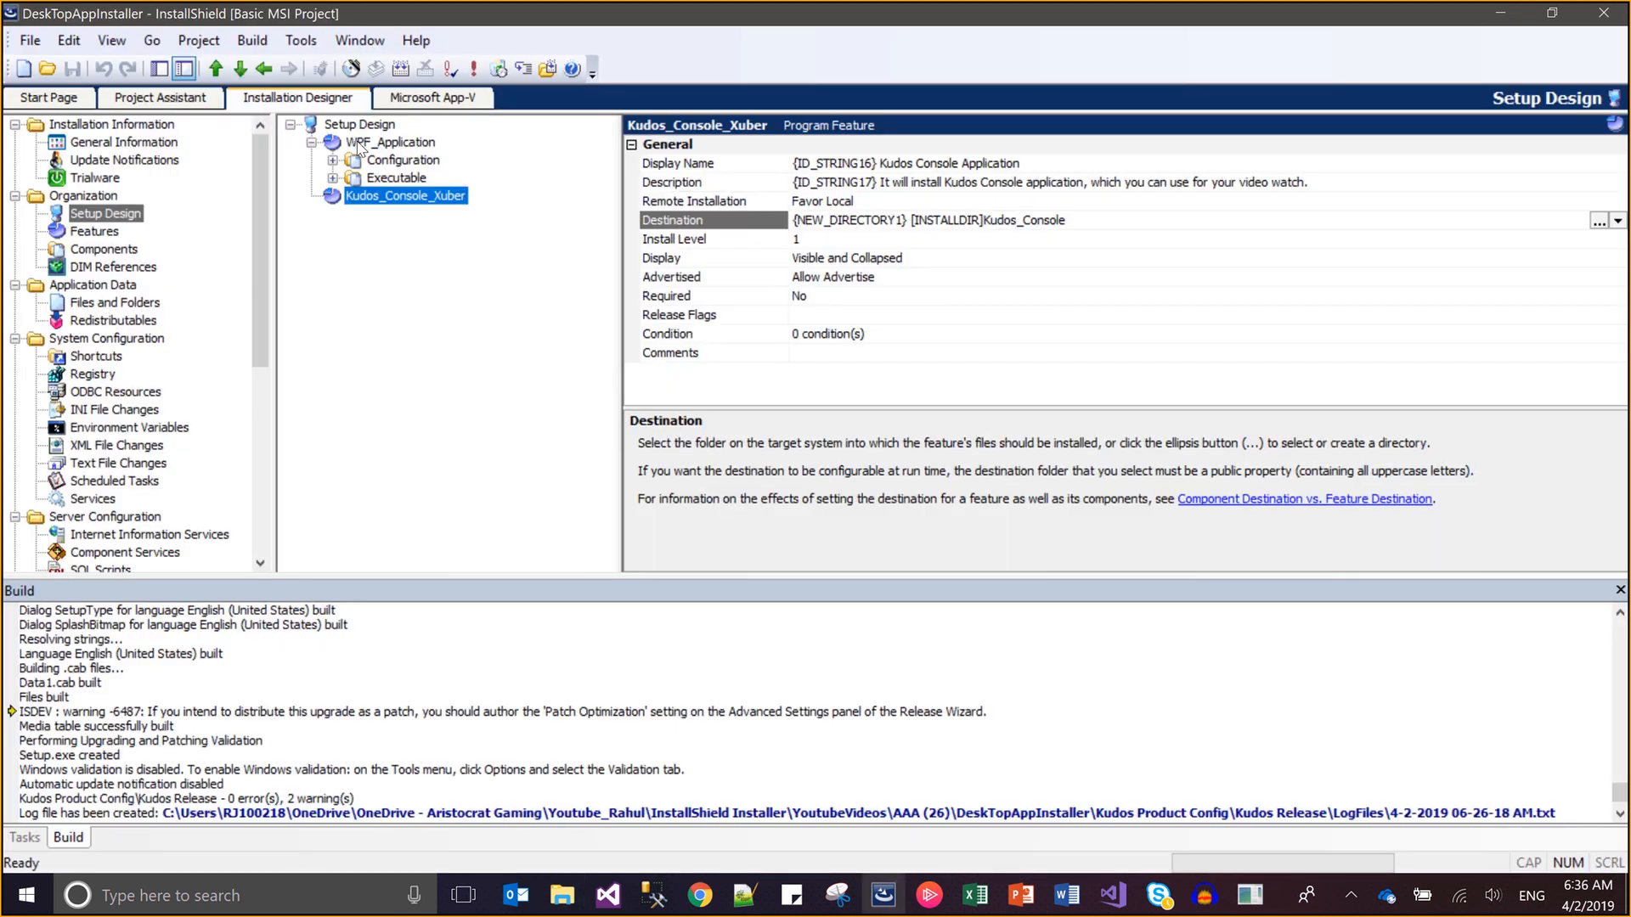
Add a new component named ApplicationFiles under the Kudos_Console_Xuber feature
{"action": "right_click", "coordinate": [370, 198]}
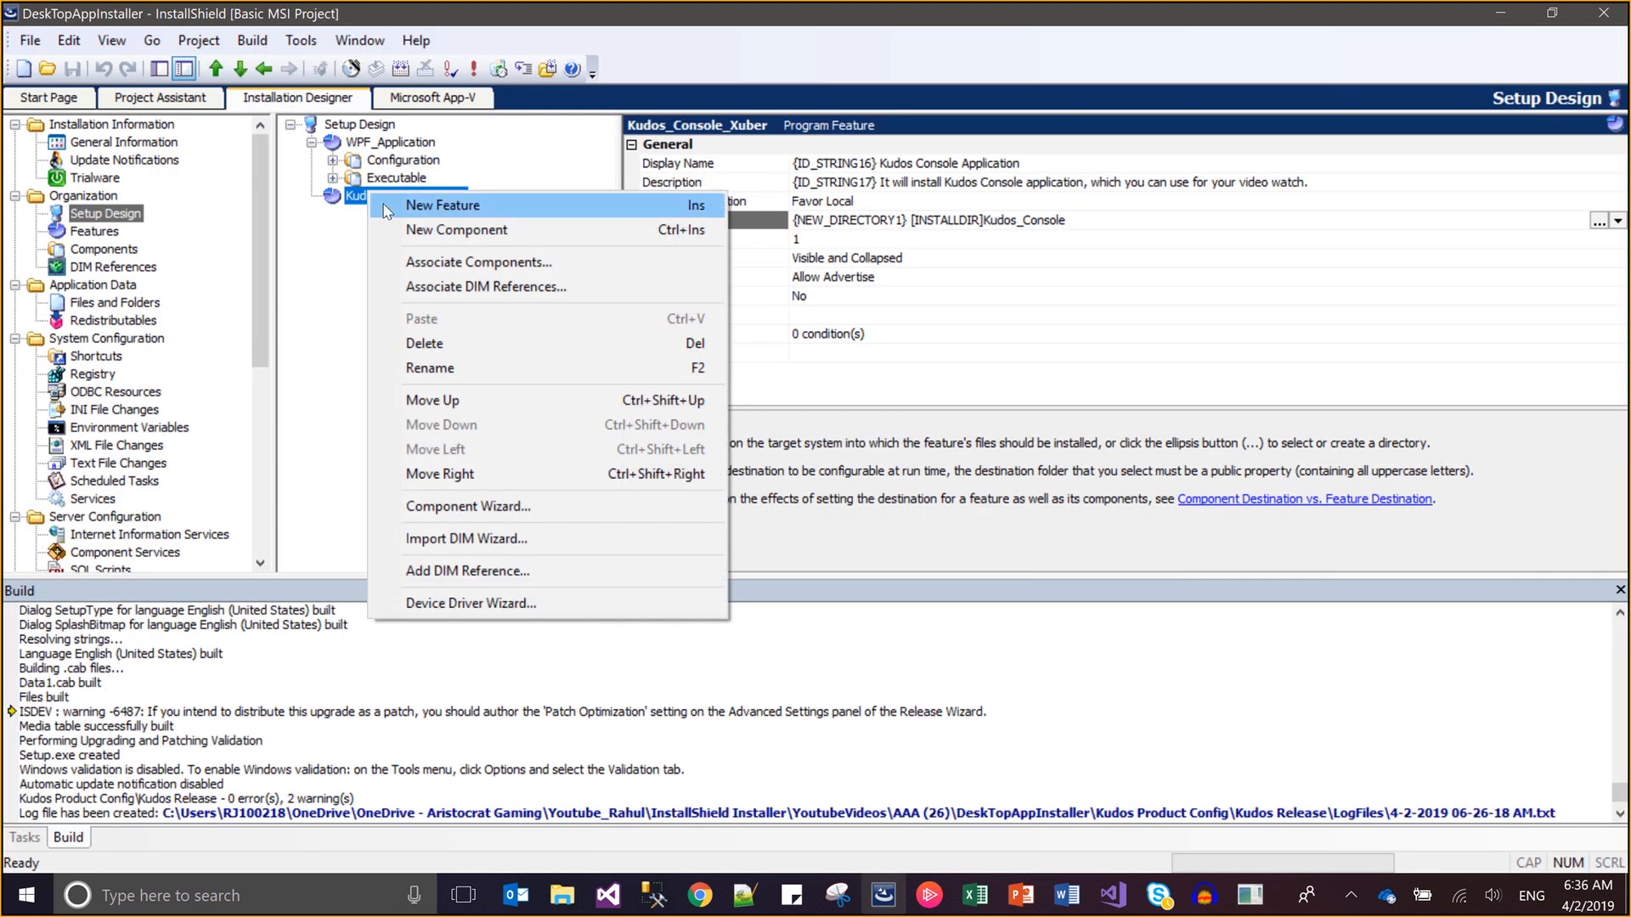
{"action": "left_click", "coordinate": [409, 231]}
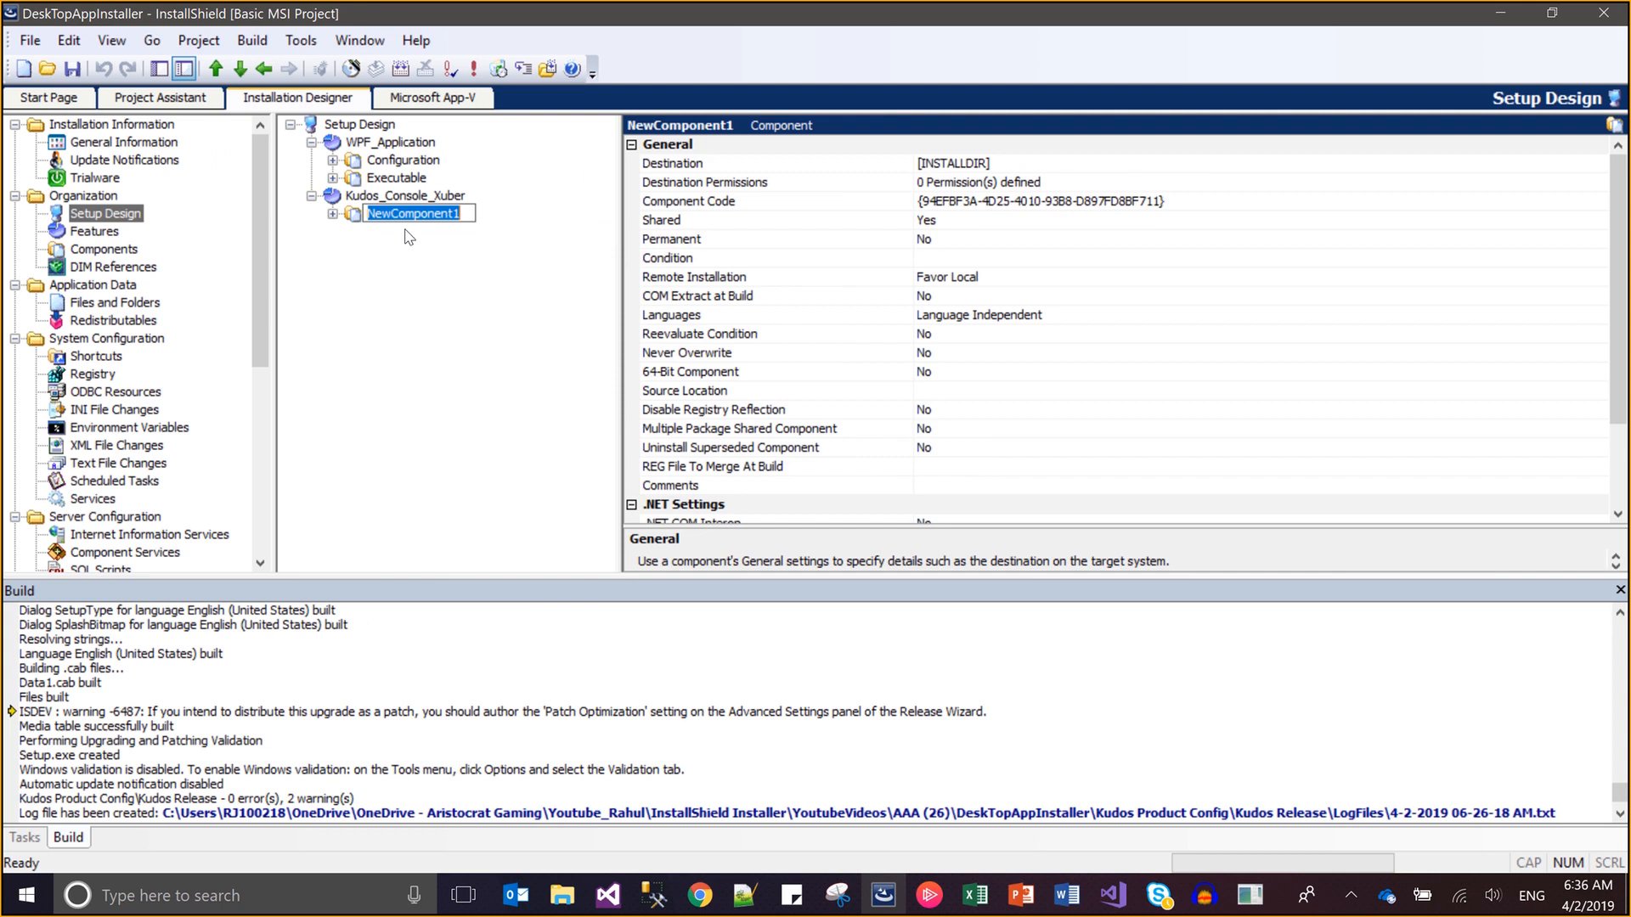
{"action": "type", "text": "Appli"}
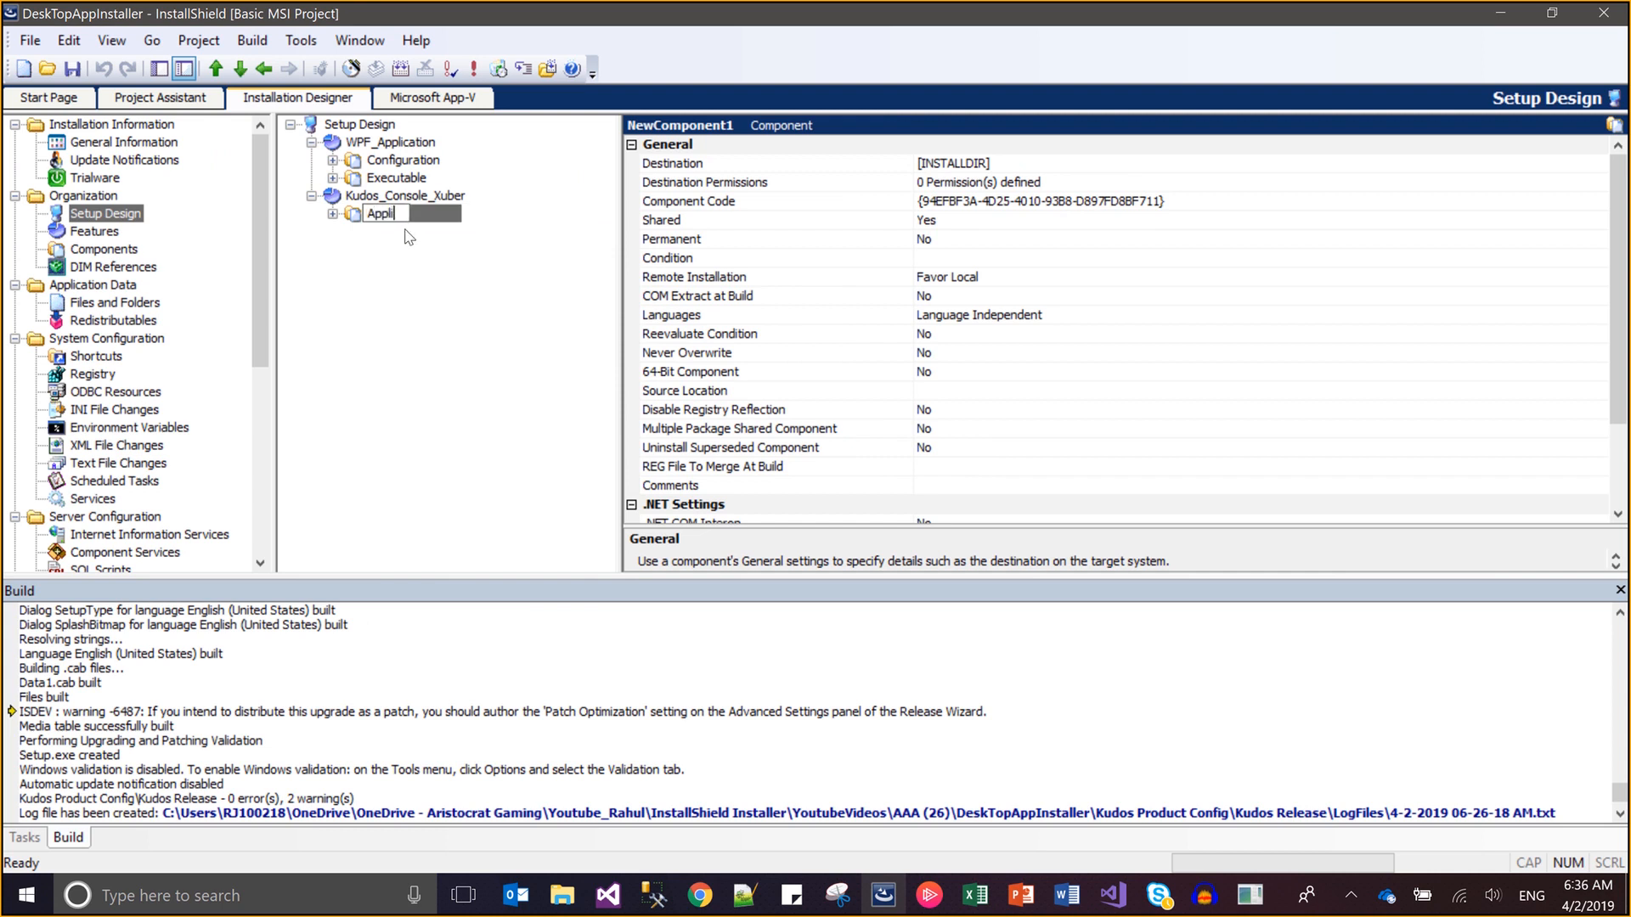
{"action": "type", "text": "cationFiles"}
{"action": "key", "text": "Return"}
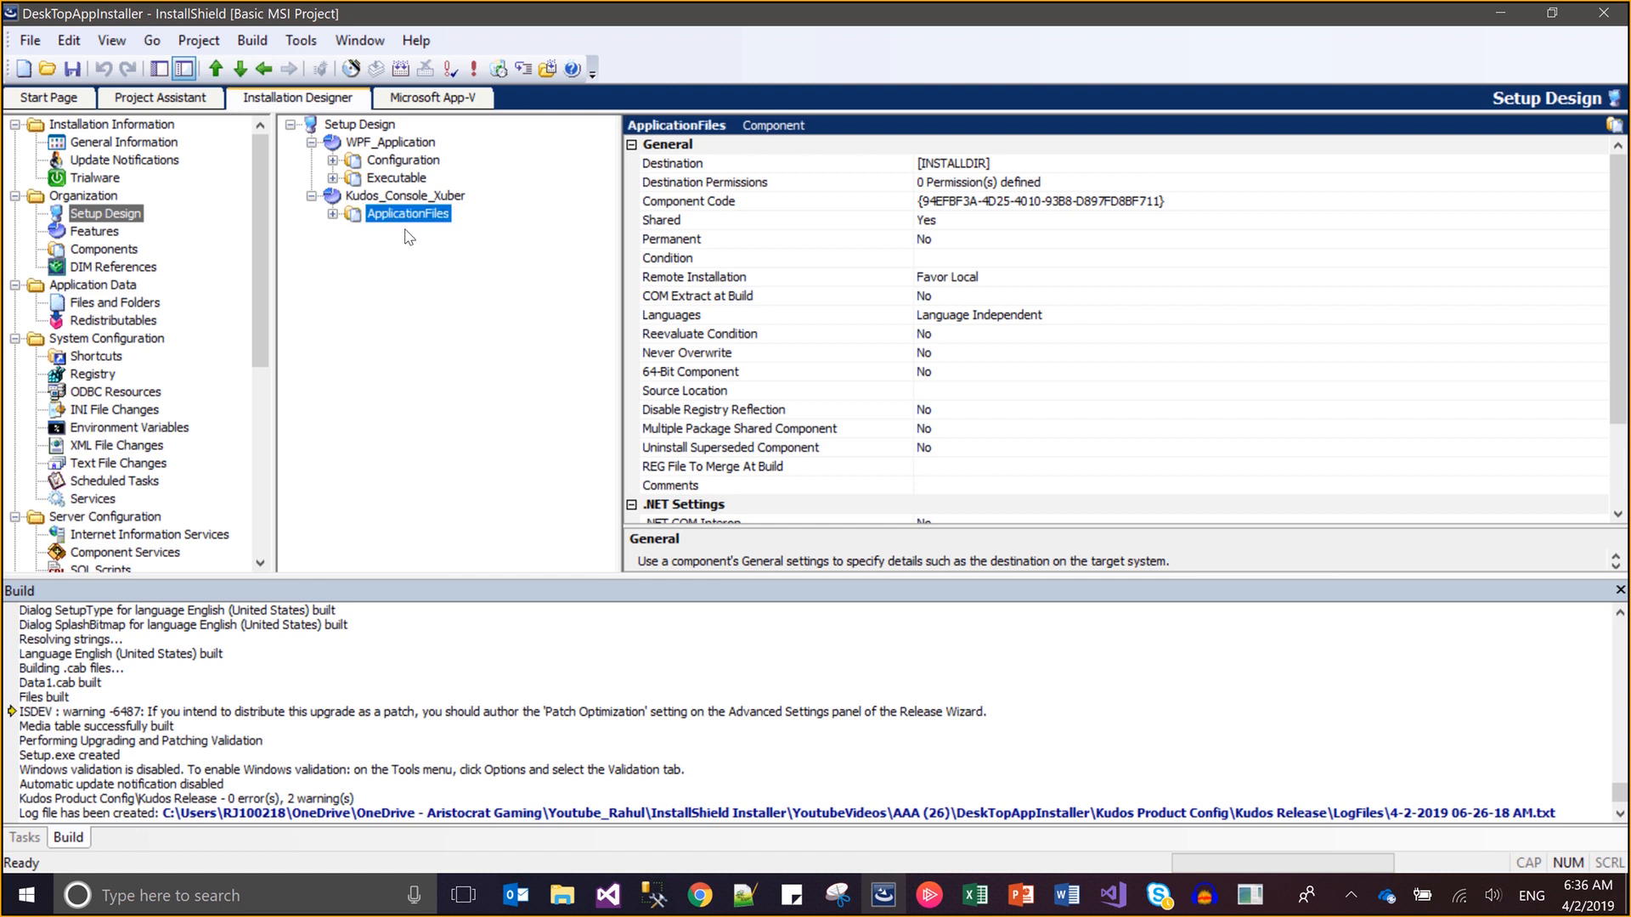
Set the ApplicationFiles component's destination to the Kudos_Console directory under Robinns
{"action": "left_click", "coordinate": [1035, 165]}
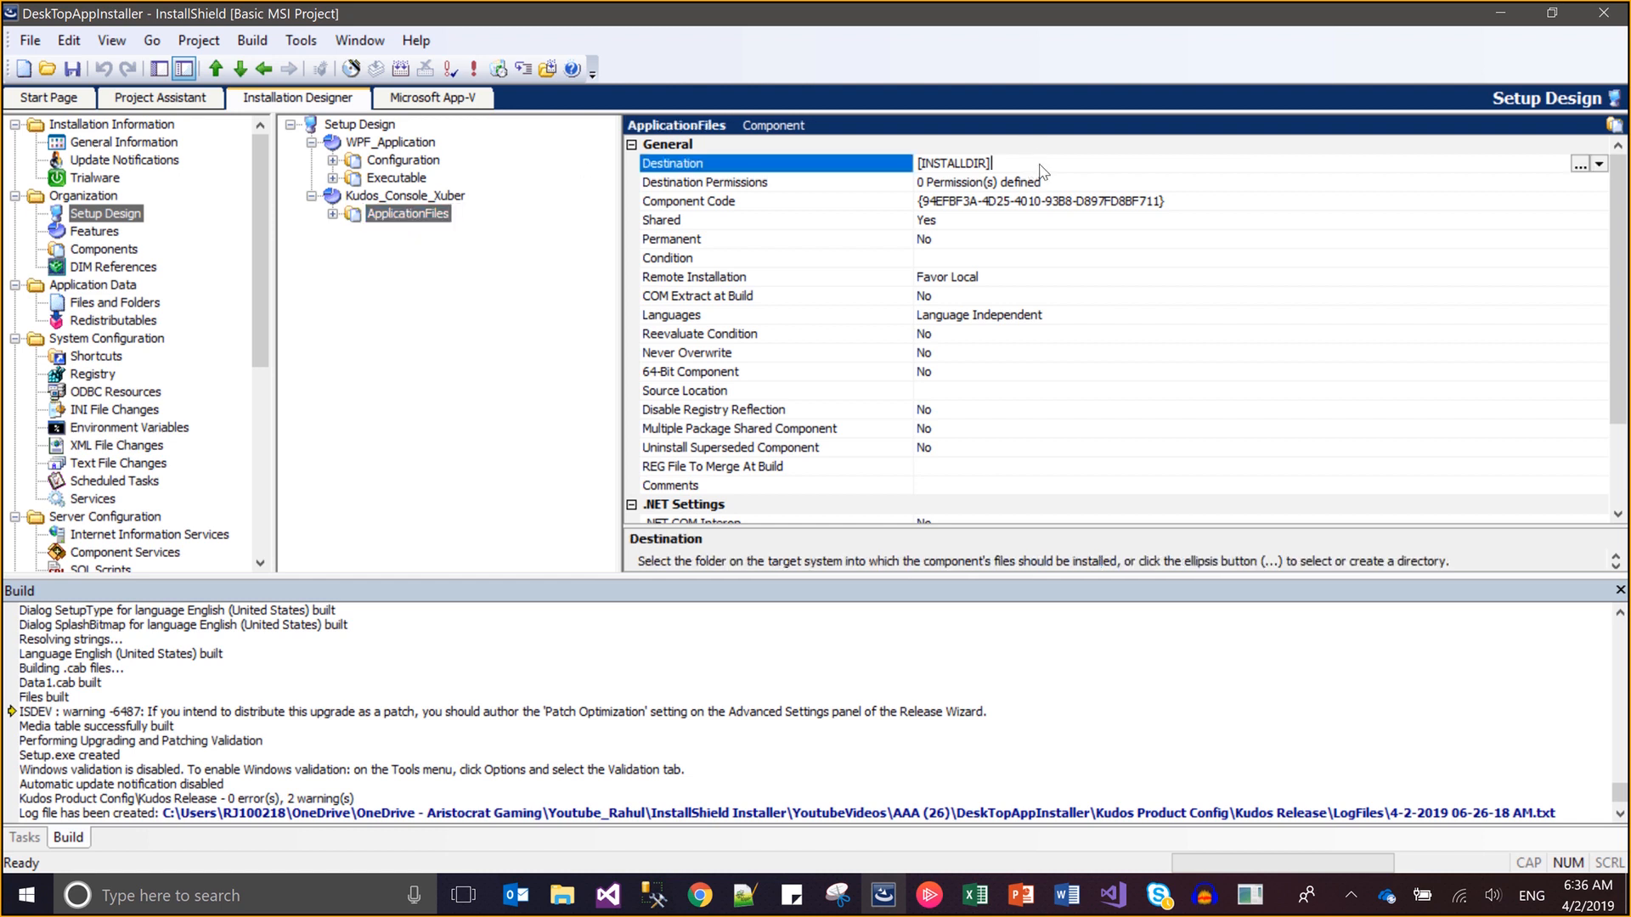
{"action": "left_click", "coordinate": [1598, 166]}
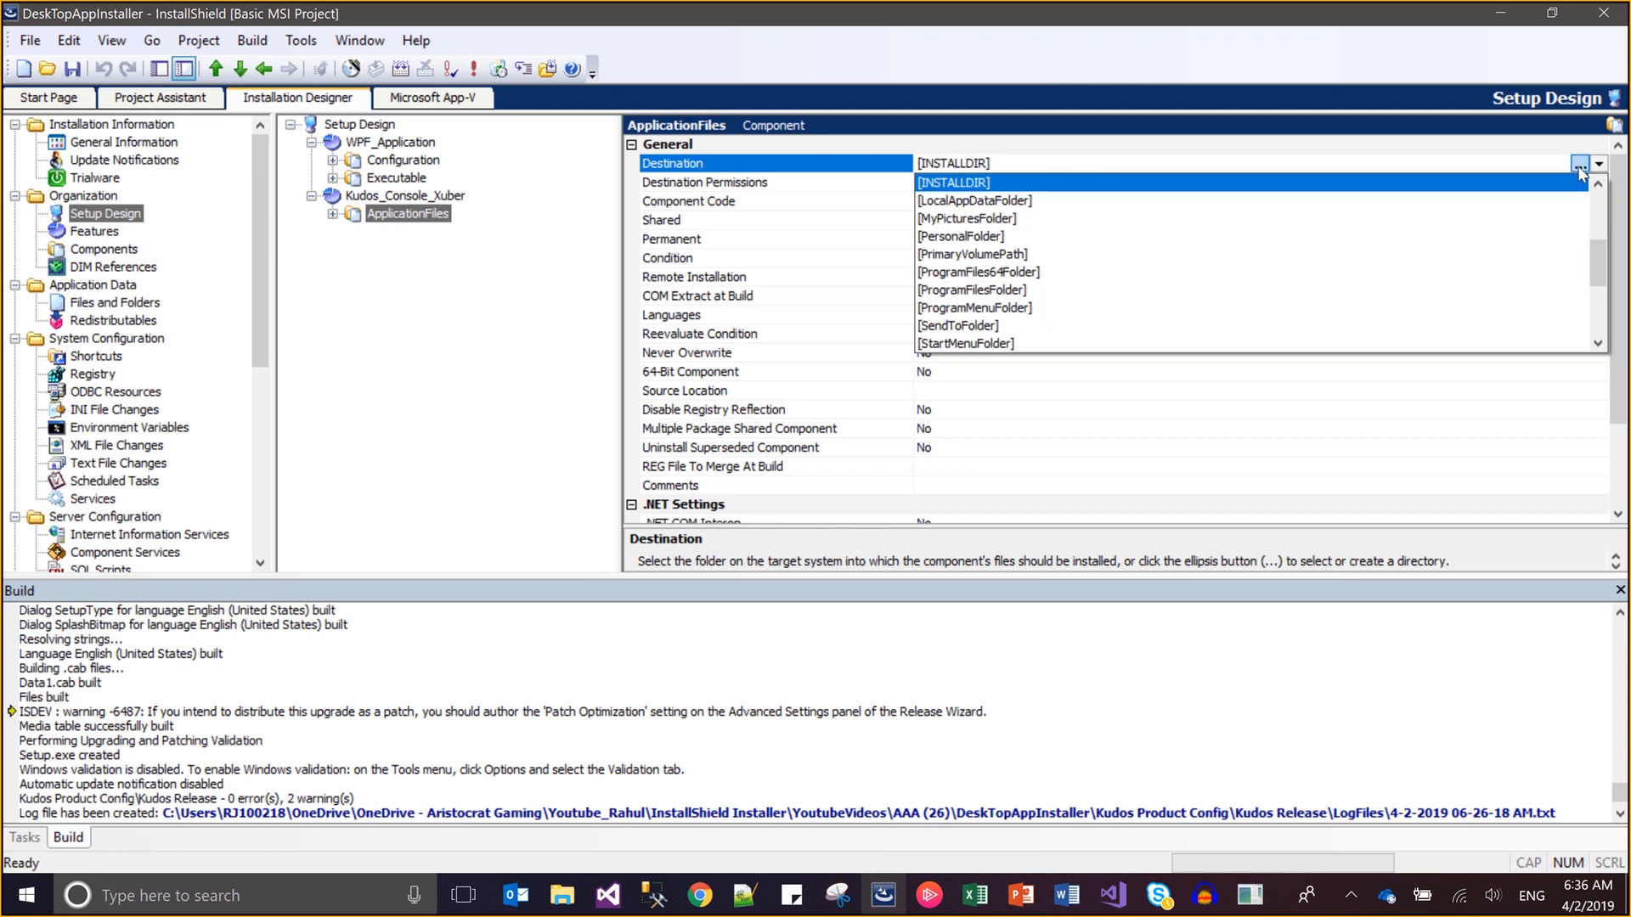
{"action": "left_click", "coordinate": [1579, 166]}
{"action": "left_click", "coordinate": [1580, 166]}
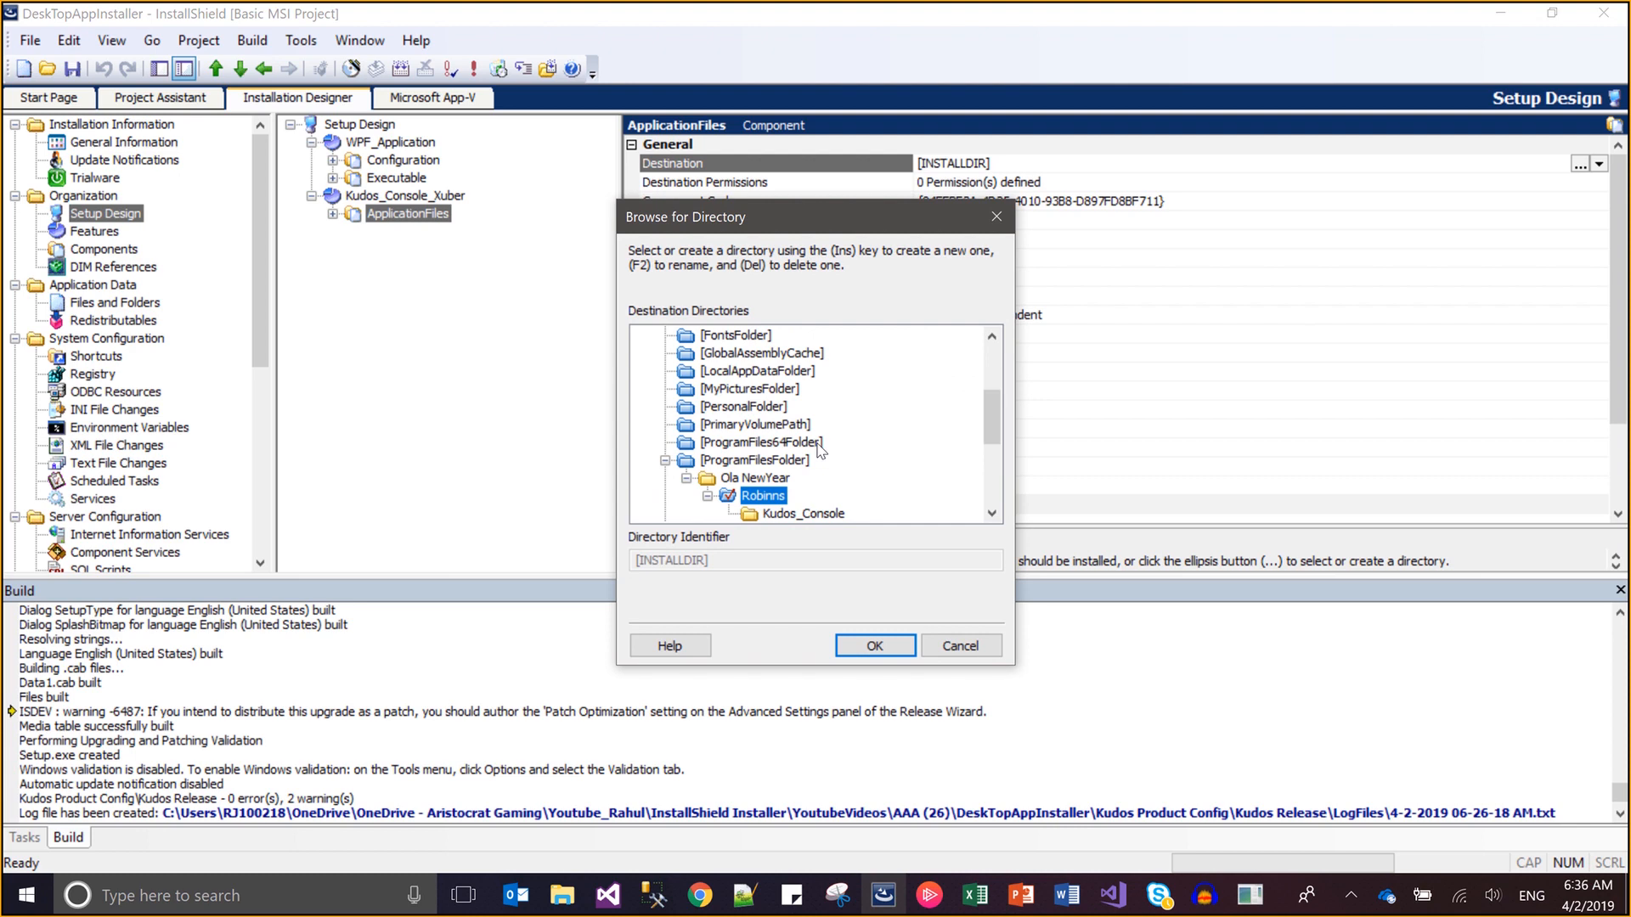
{"action": "key", "text": "Down"}
{"action": "left_click", "coordinate": [875, 645]}
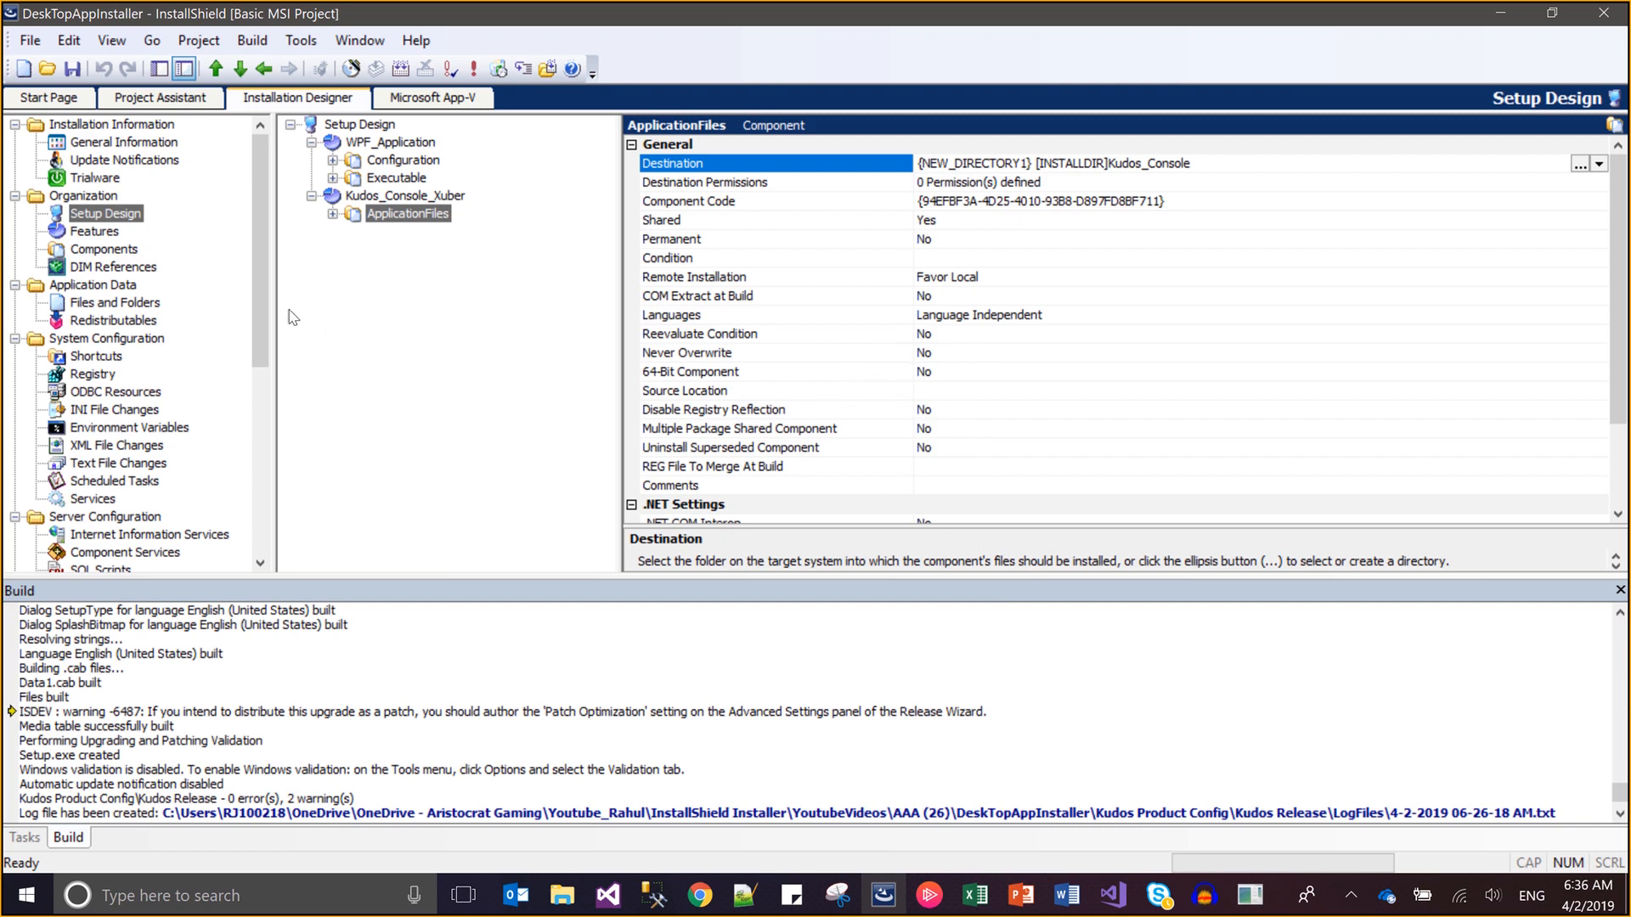
Close the build output and check the project's Template Summary in General Information for the processor type
{"action": "left_click", "coordinate": [158, 146]}
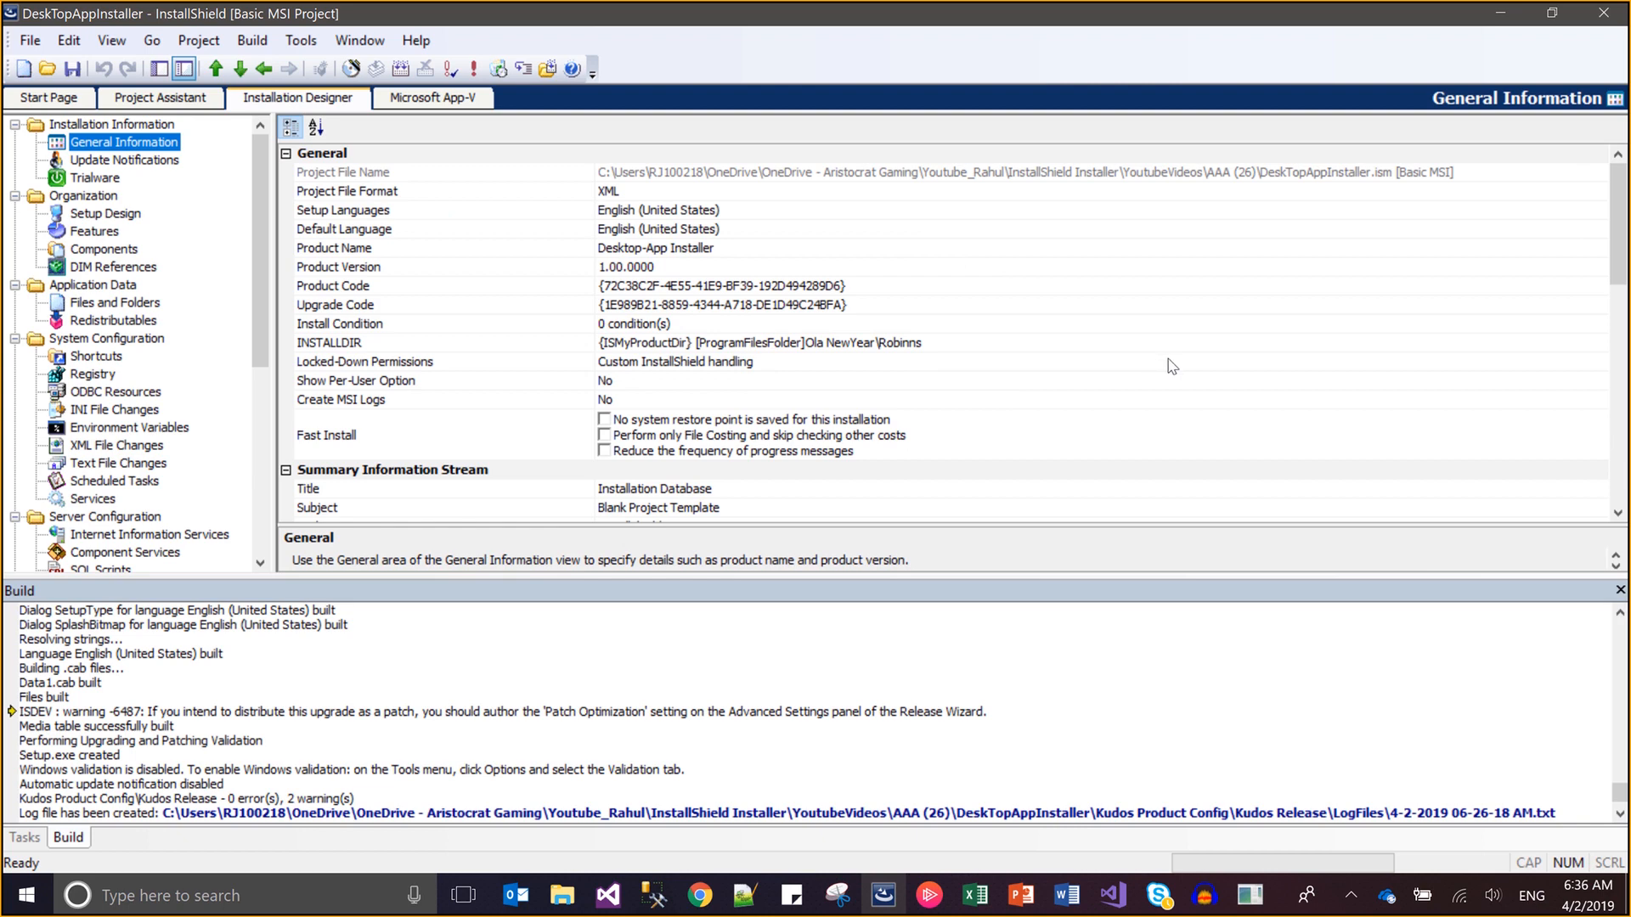
{"action": "left_click", "coordinate": [1621, 591]}
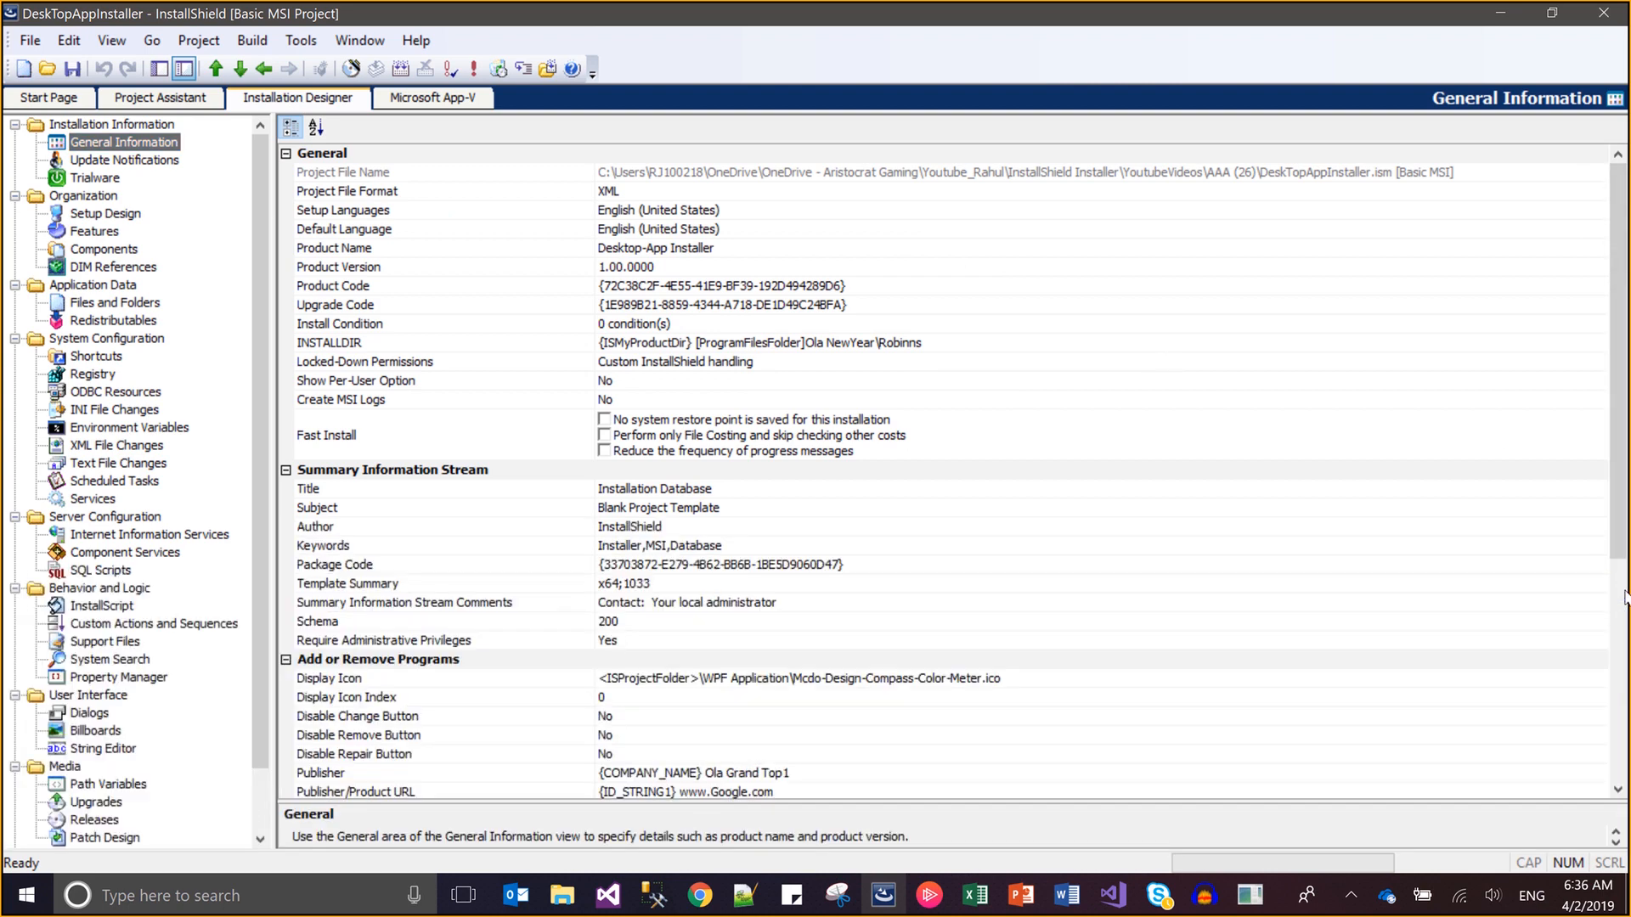
{"action": "left_click", "coordinate": [610, 591]}
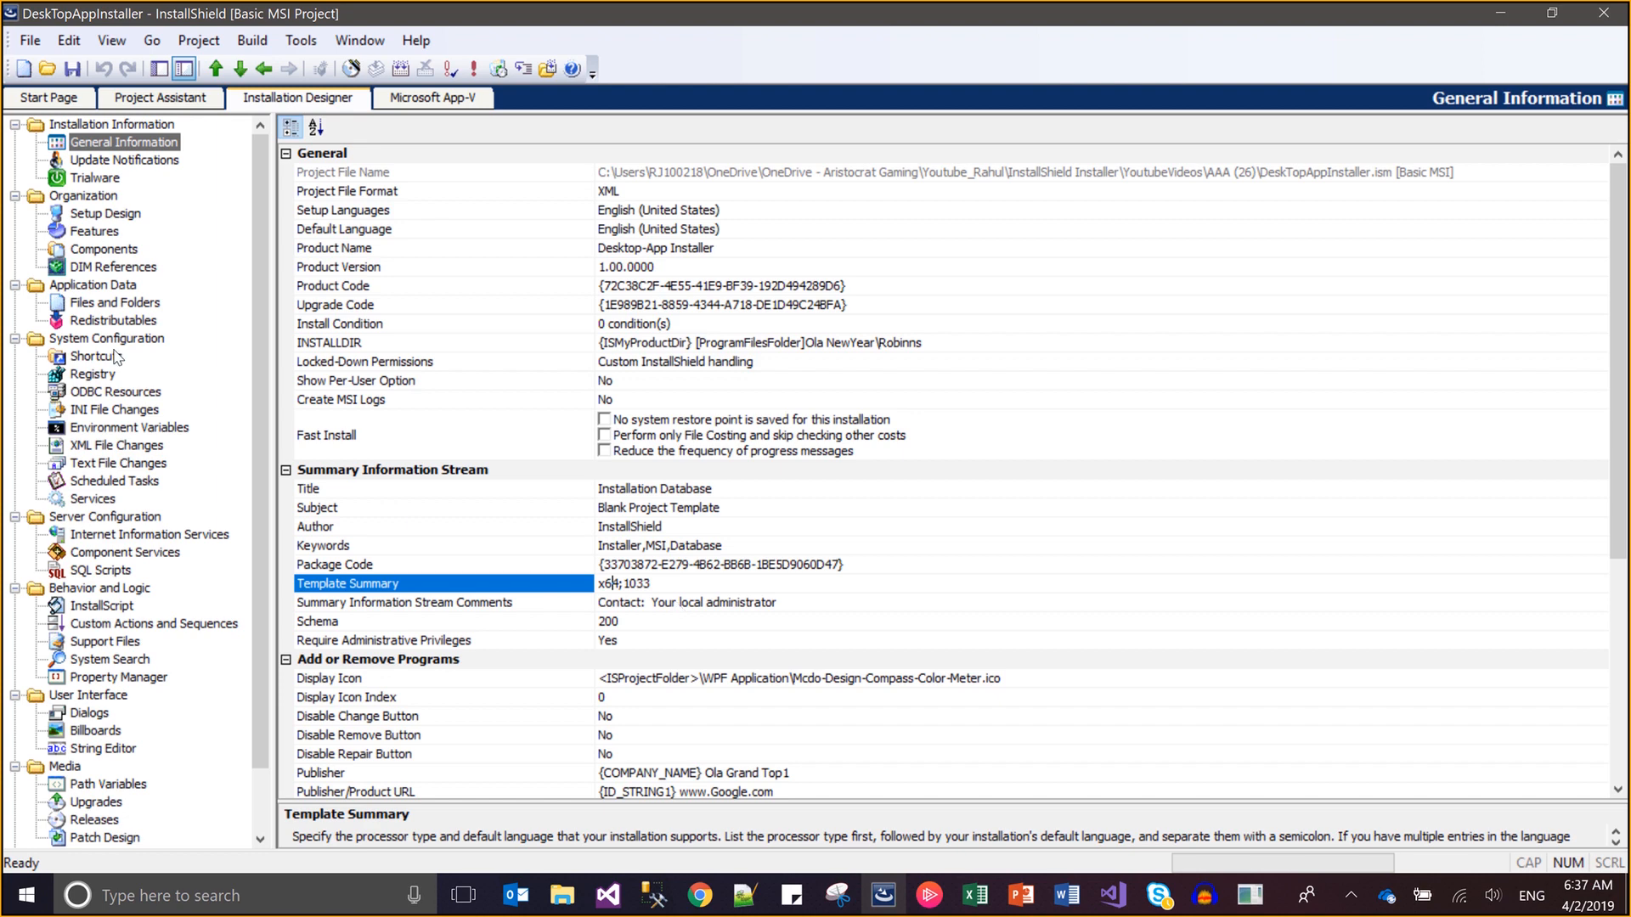
Set 64-Bit Component to Yes for the ApplicationFiles component in Setup Design and save the project
{"action": "left_click", "coordinate": [105, 219]}
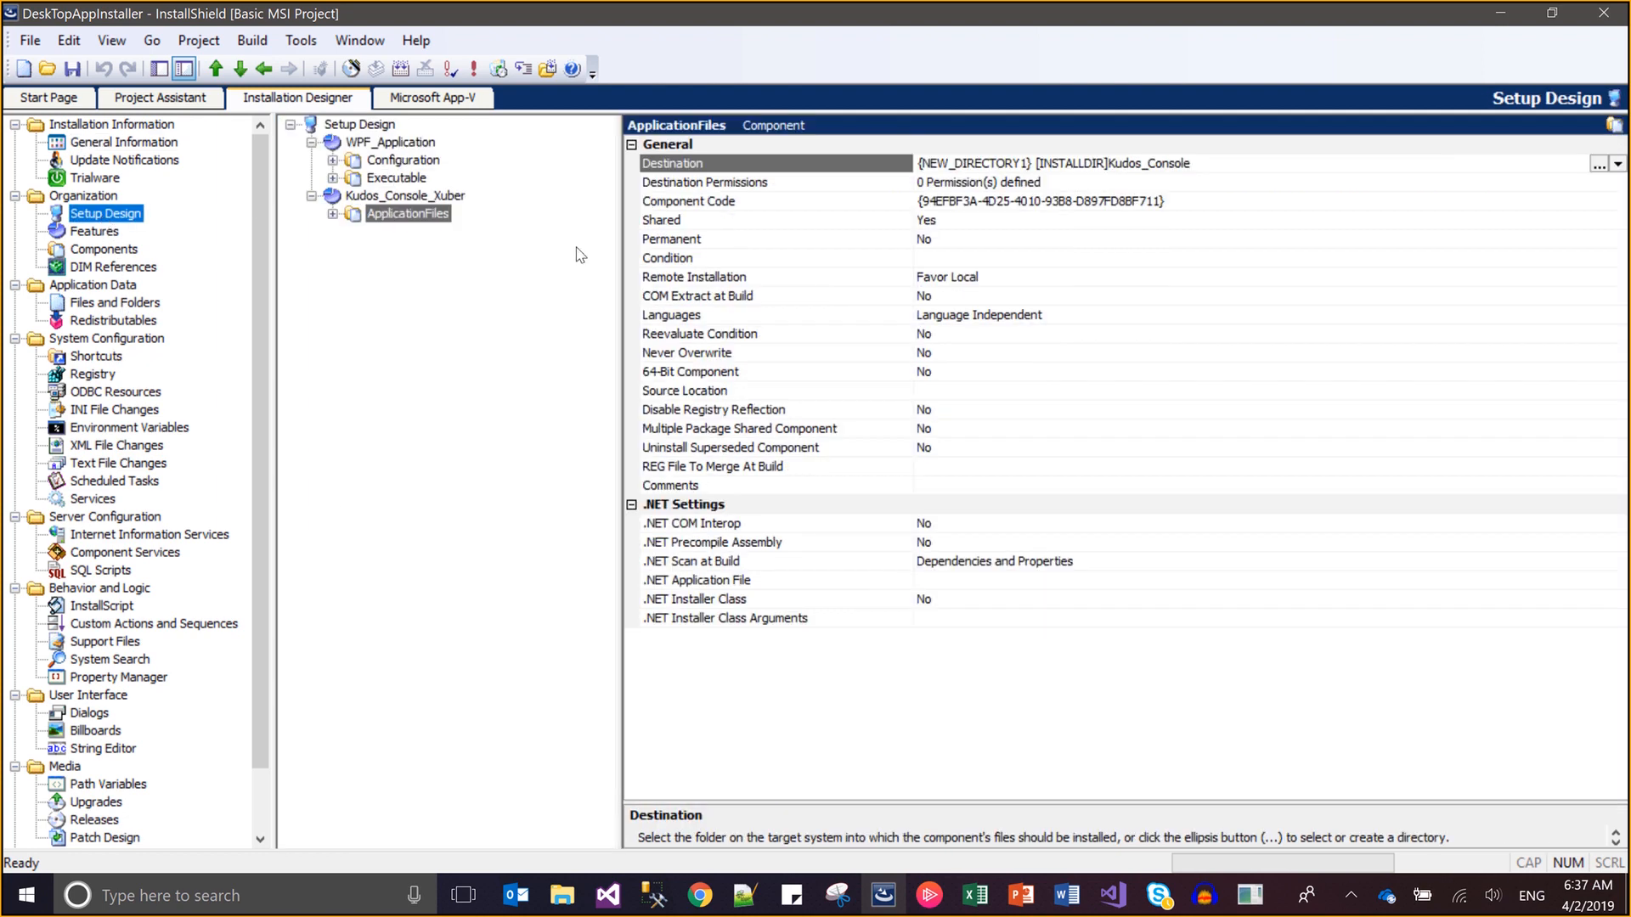
{"action": "left_click", "coordinate": [957, 375]}
{"action": "left_click", "coordinate": [959, 382]}
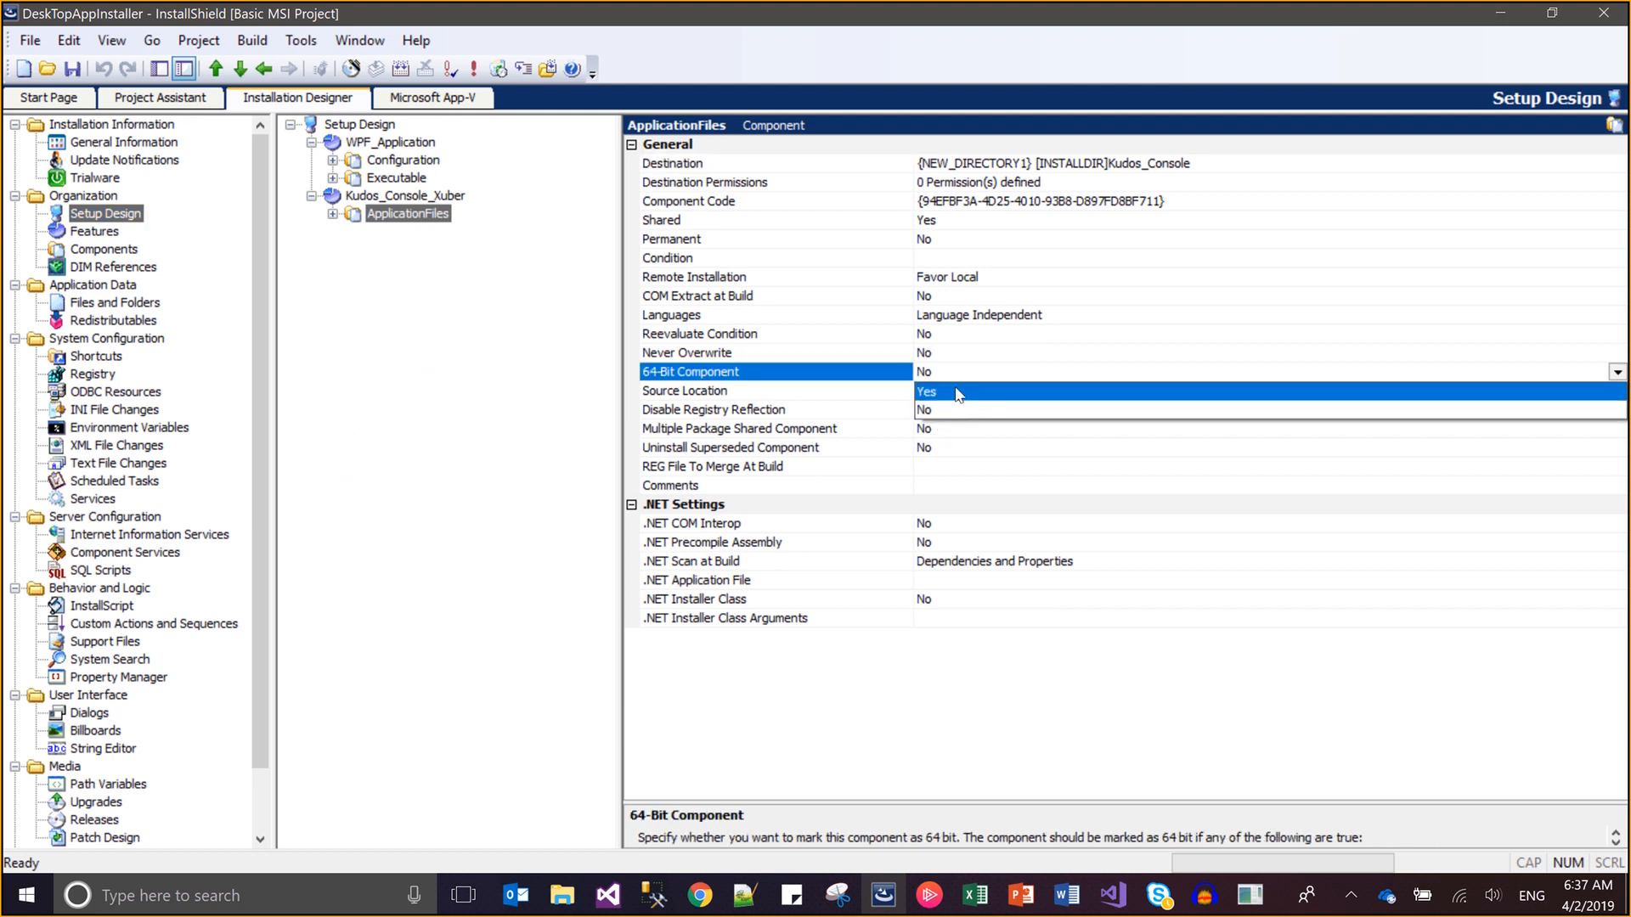
{"action": "left_click", "coordinate": [957, 394]}
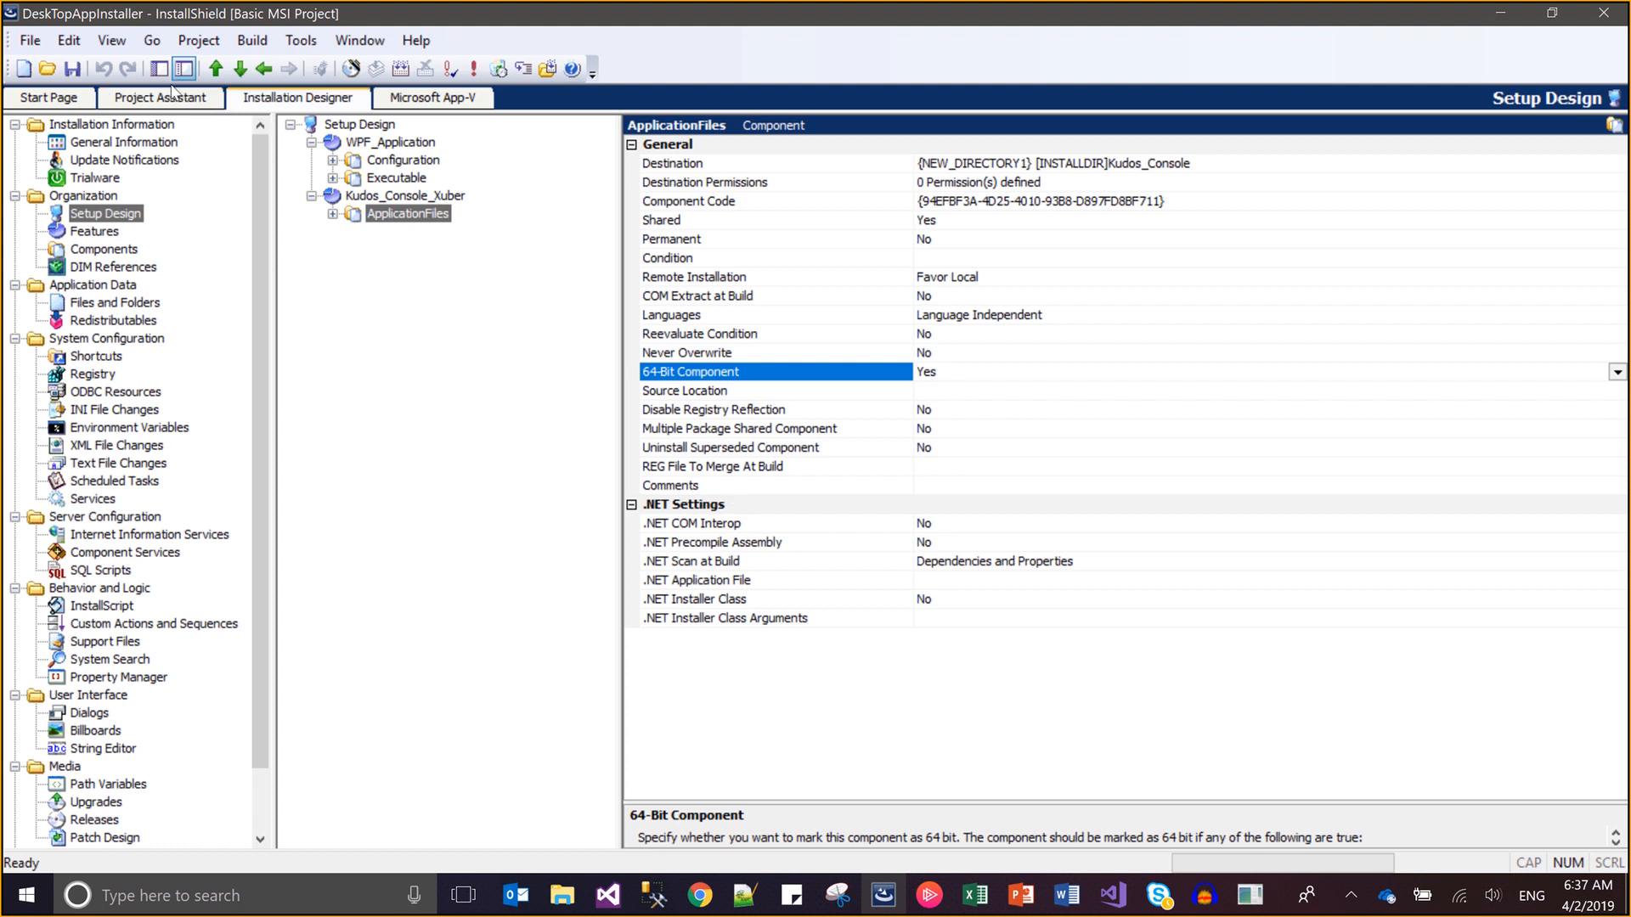
{"action": "left_click", "coordinate": [71, 70]}
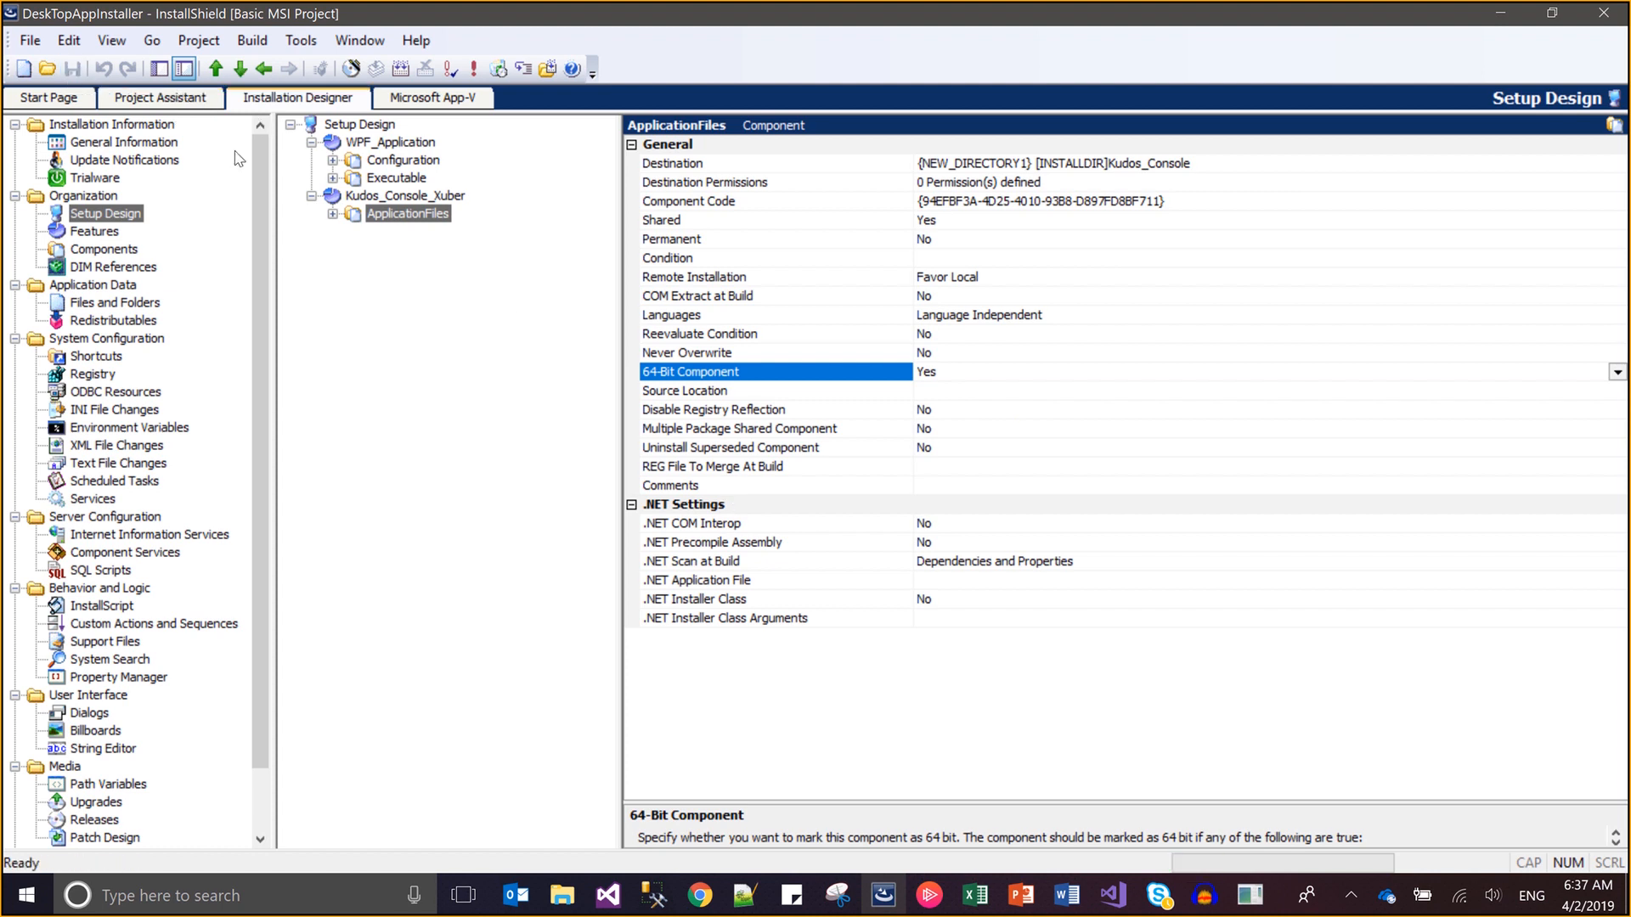
Open the ApplicationFiles component's file list and switch to File Explorer to copy the path of the KudosConsole bin\Release folder
{"action": "left_click", "coordinate": [333, 214]}
{"action": "left_click", "coordinate": [381, 234]}
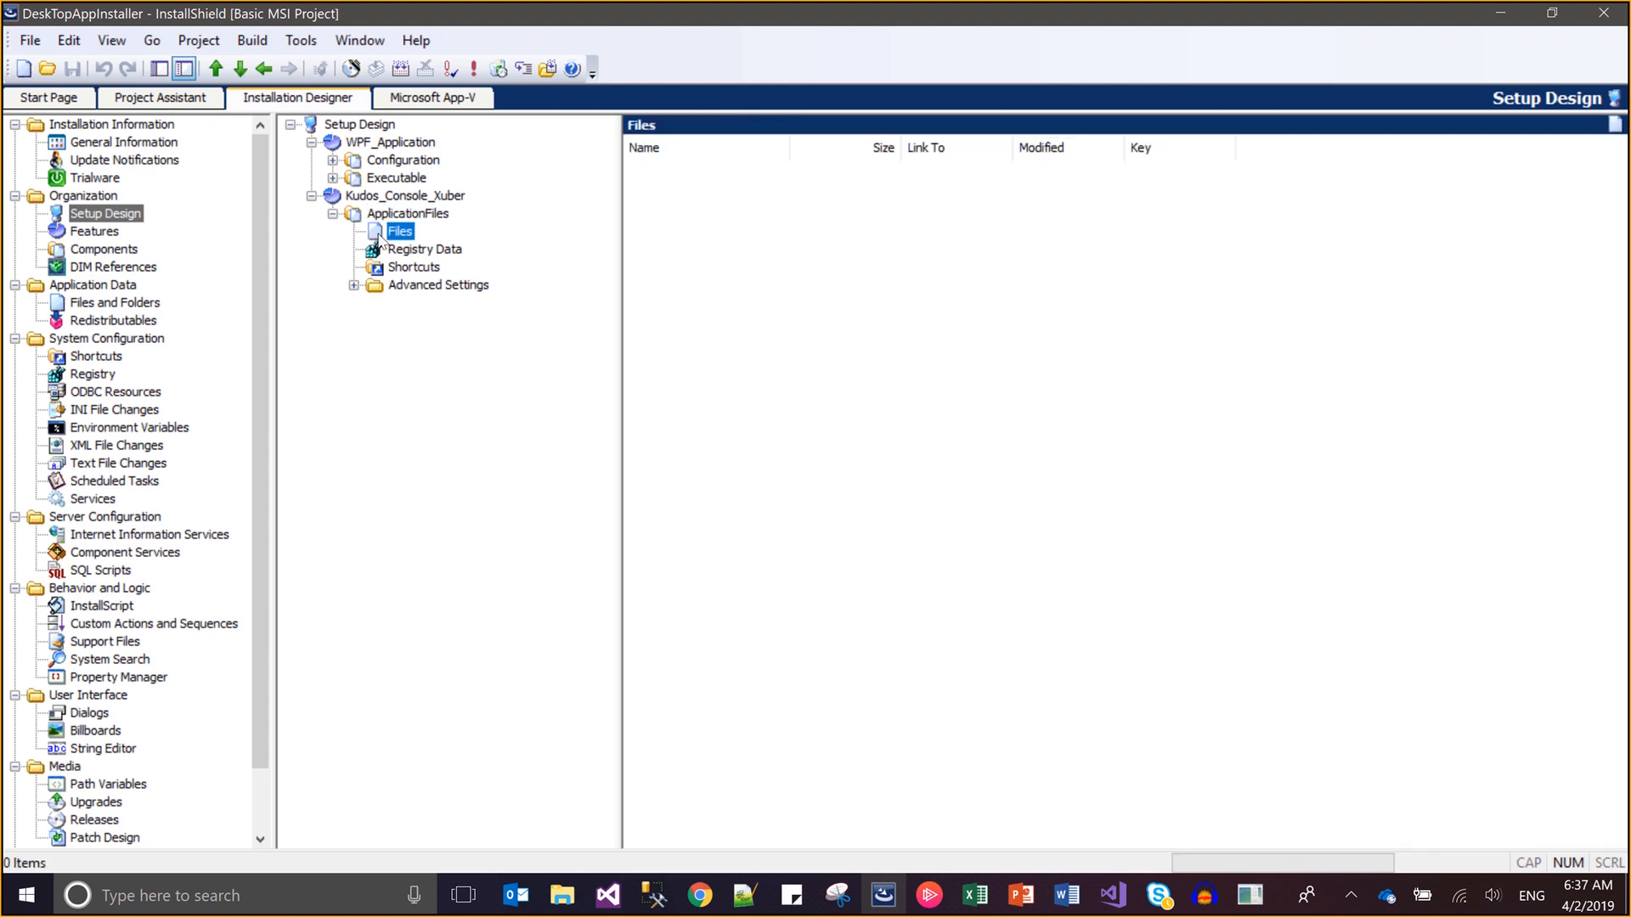
{"action": "left_click", "coordinate": [568, 893]}
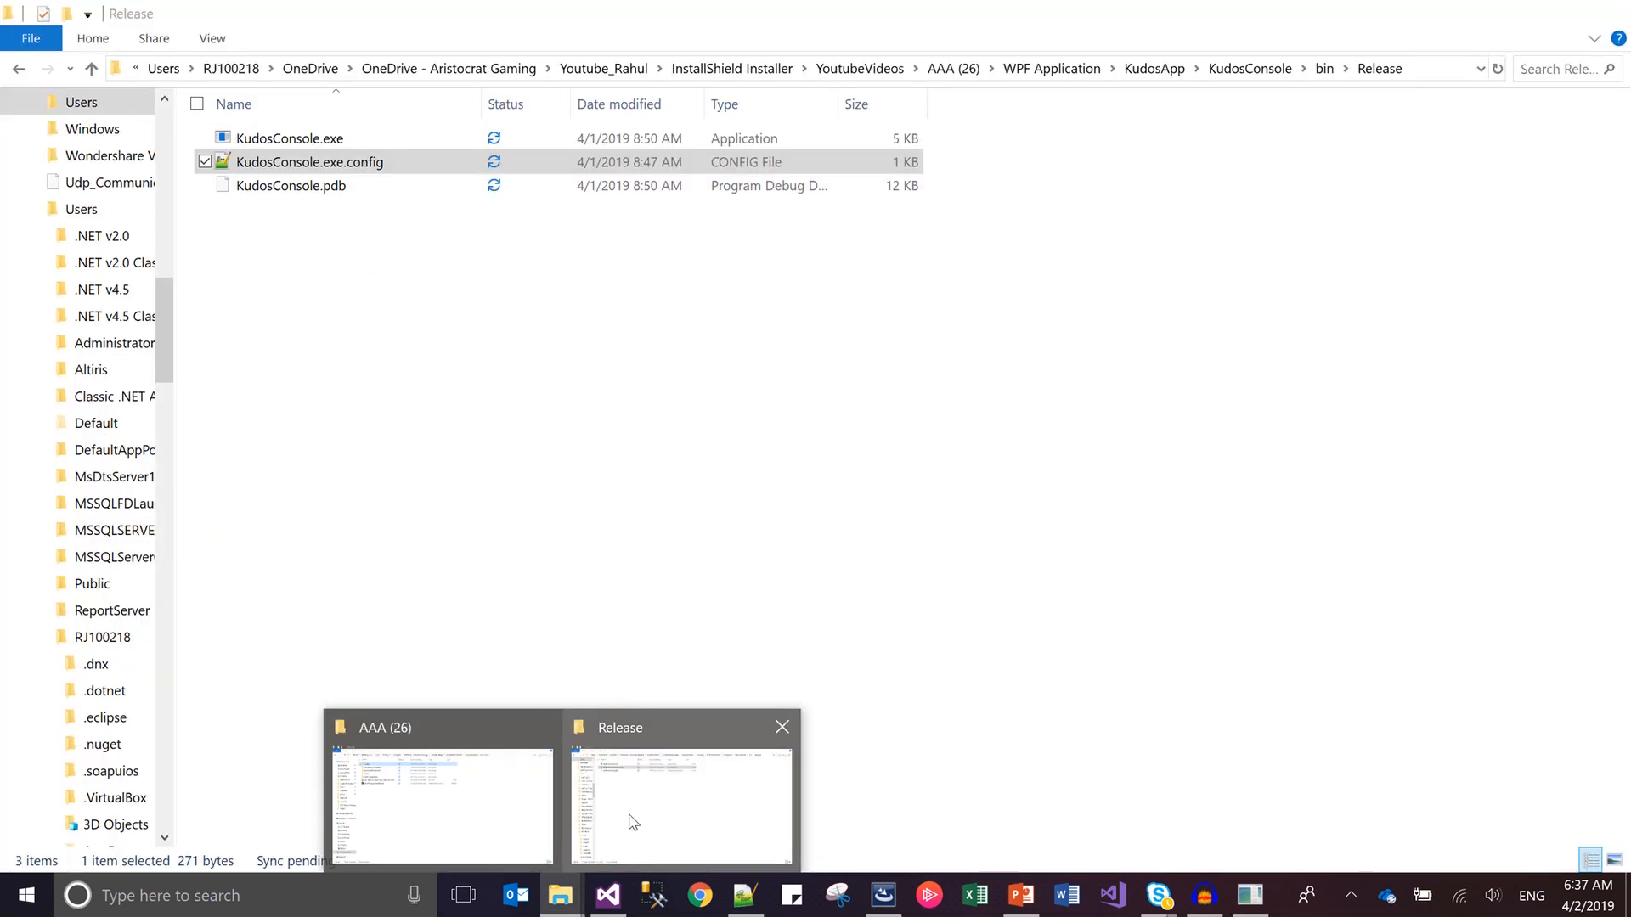
{"action": "left_click", "coordinate": [629, 817]}
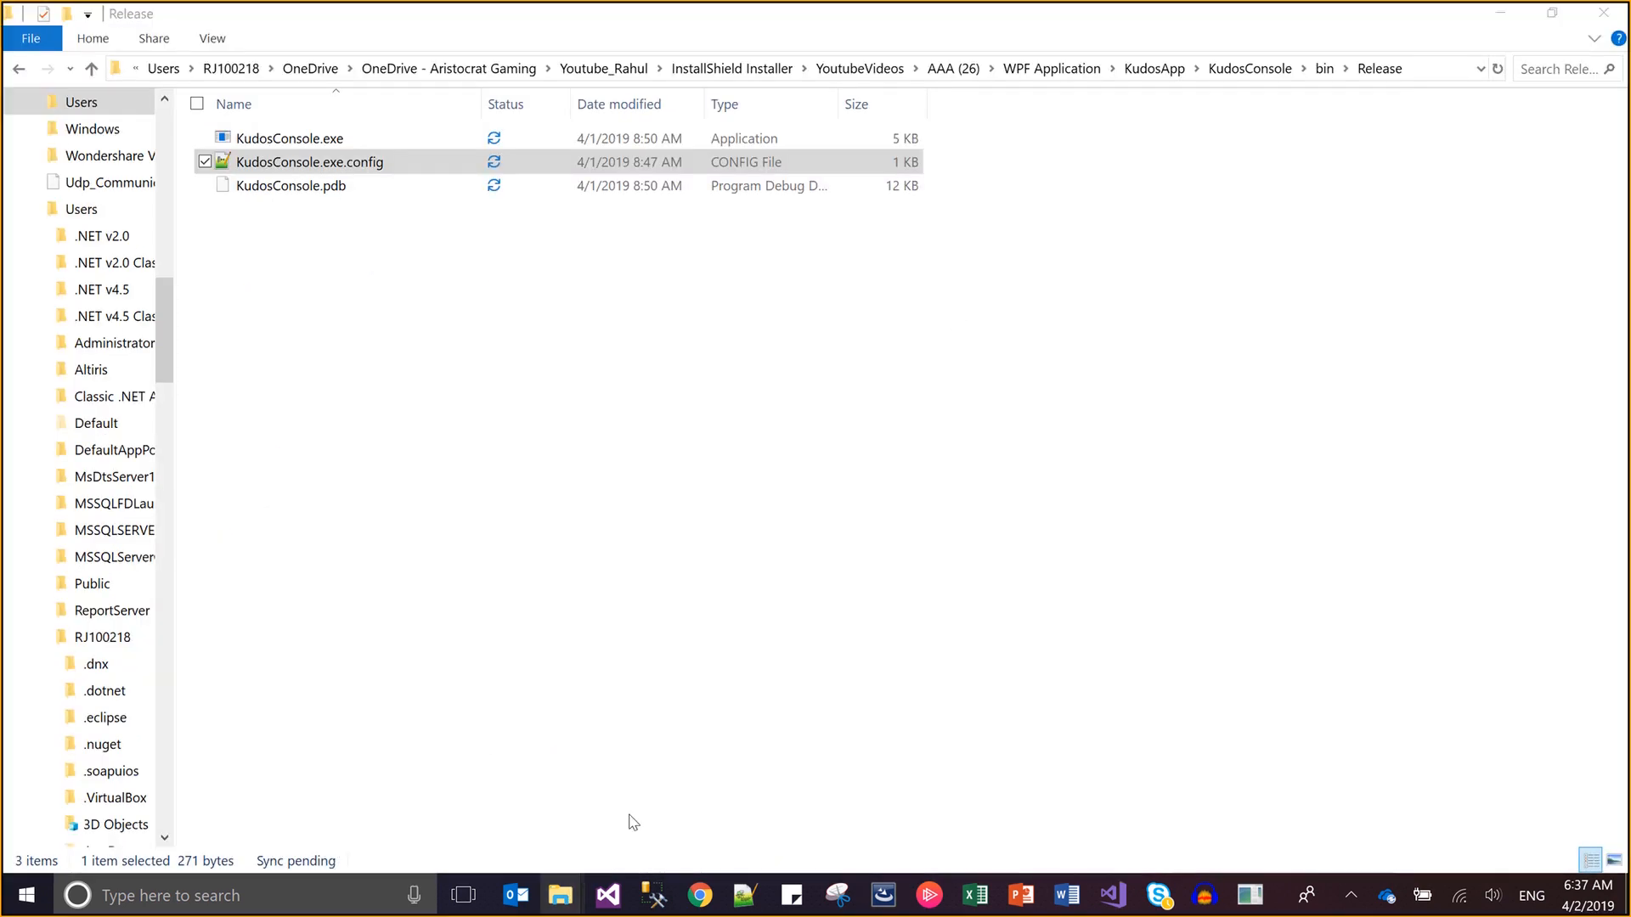
{"action": "left_click", "coordinate": [395, 141]}
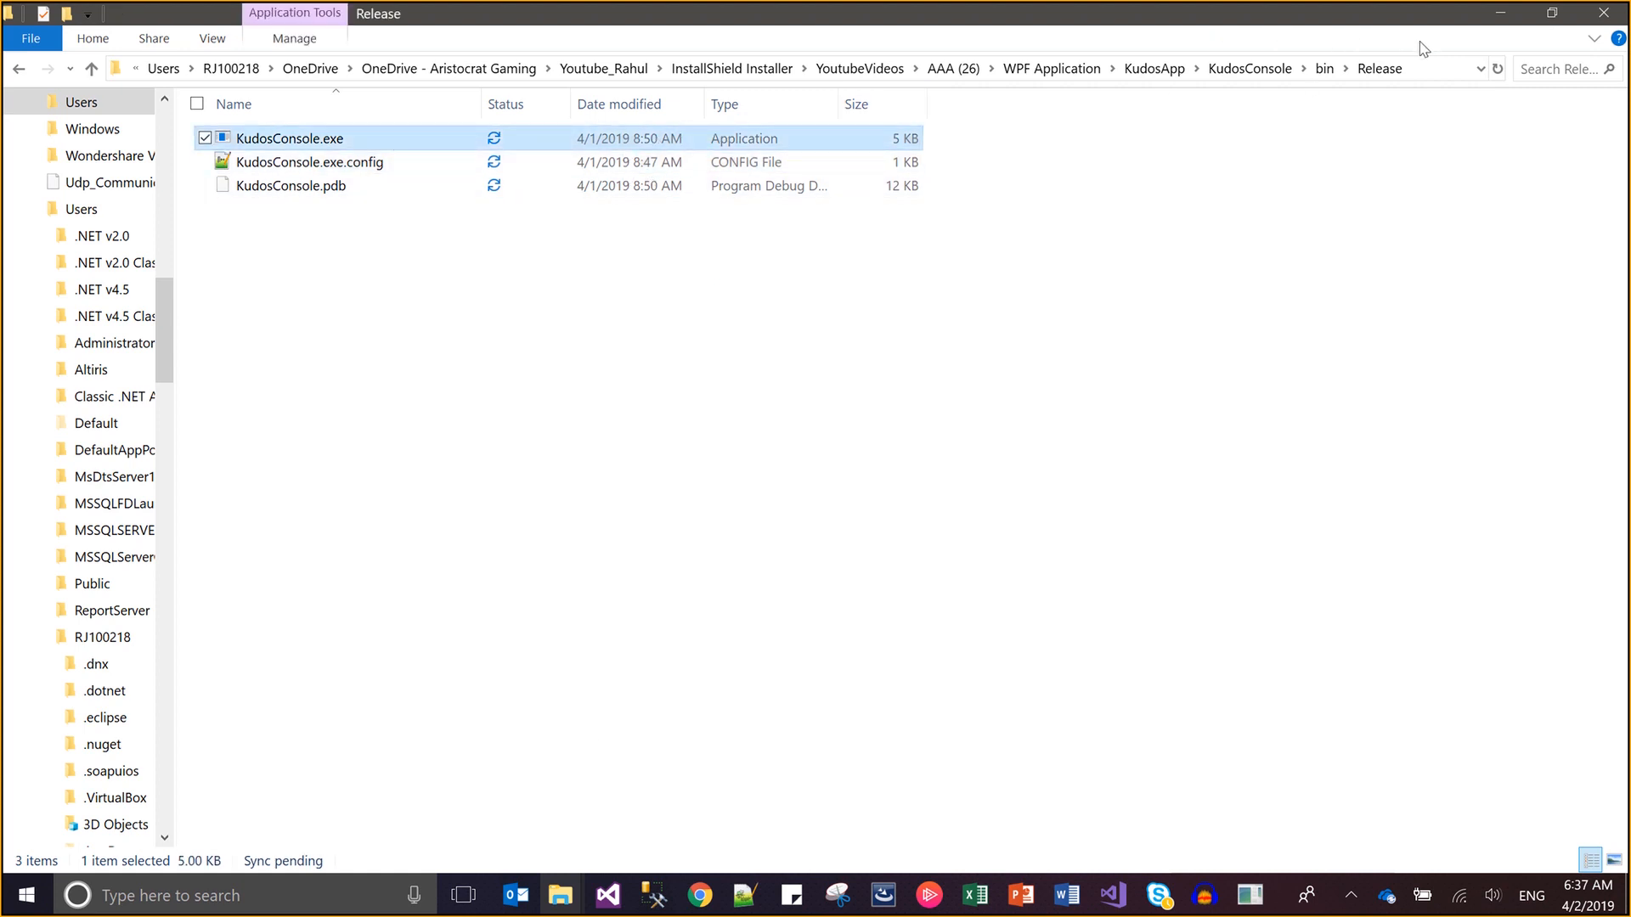
{"action": "left_click", "coordinate": [1429, 68]}
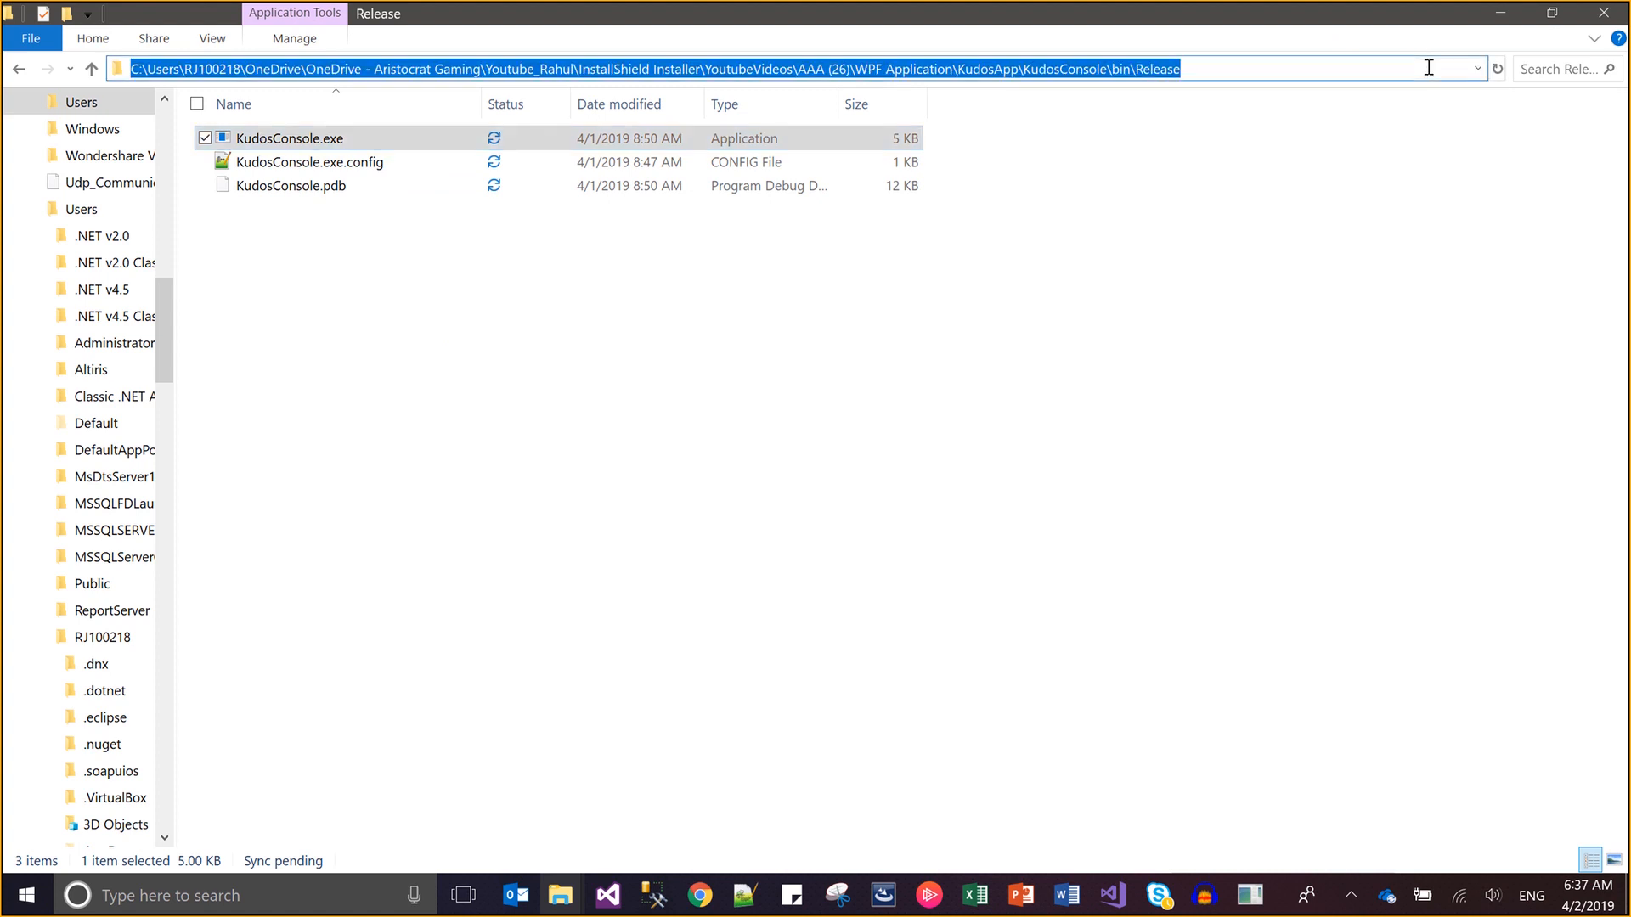
Switch back to InstallShield and add KudosConsole.exe from the copied Release folder path to the ApplicationFiles component
{"action": "key", "text": "alt+Tab"}
{"action": "right_click", "coordinate": [974, 219]}
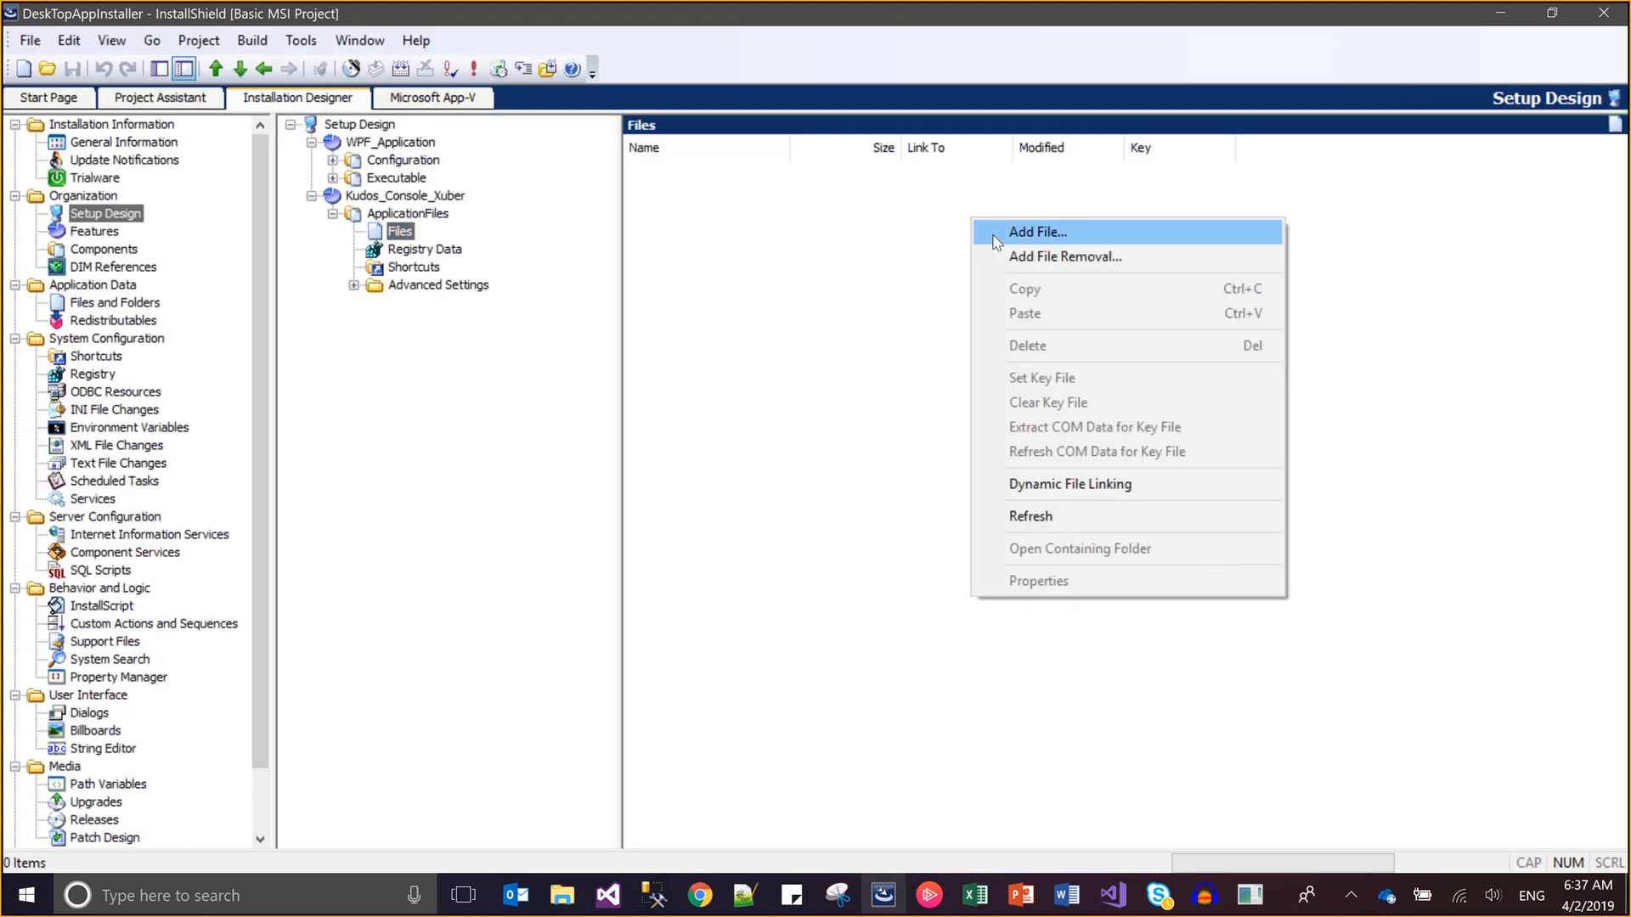
{"action": "left_click", "coordinate": [997, 239]}
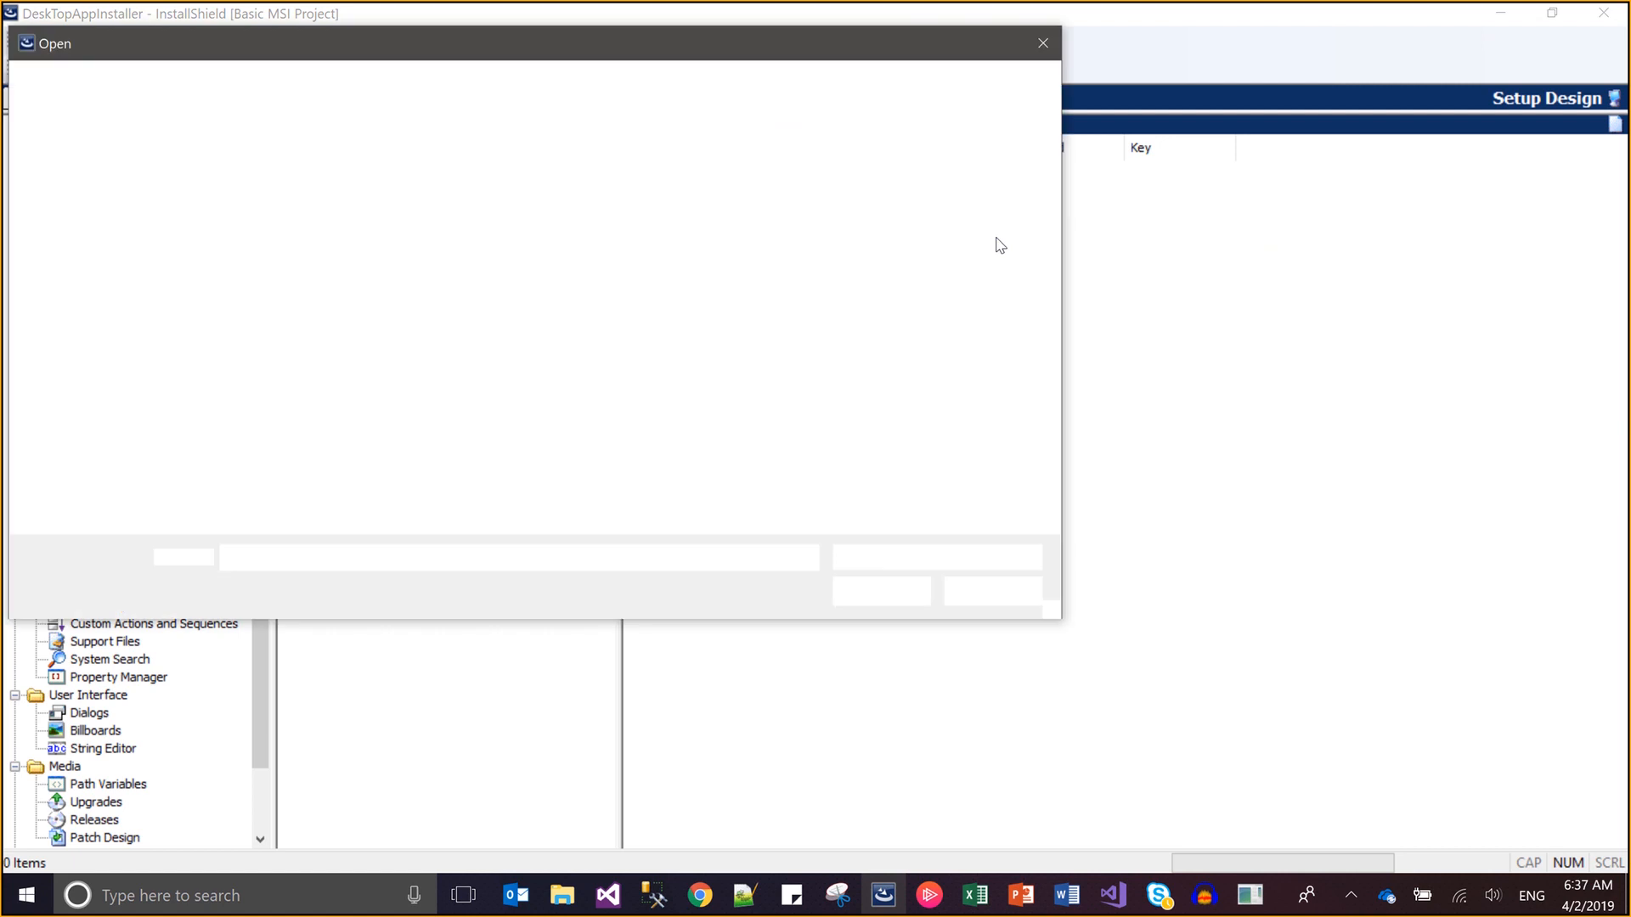
{"action": "key", "text": "ctrl+v"}
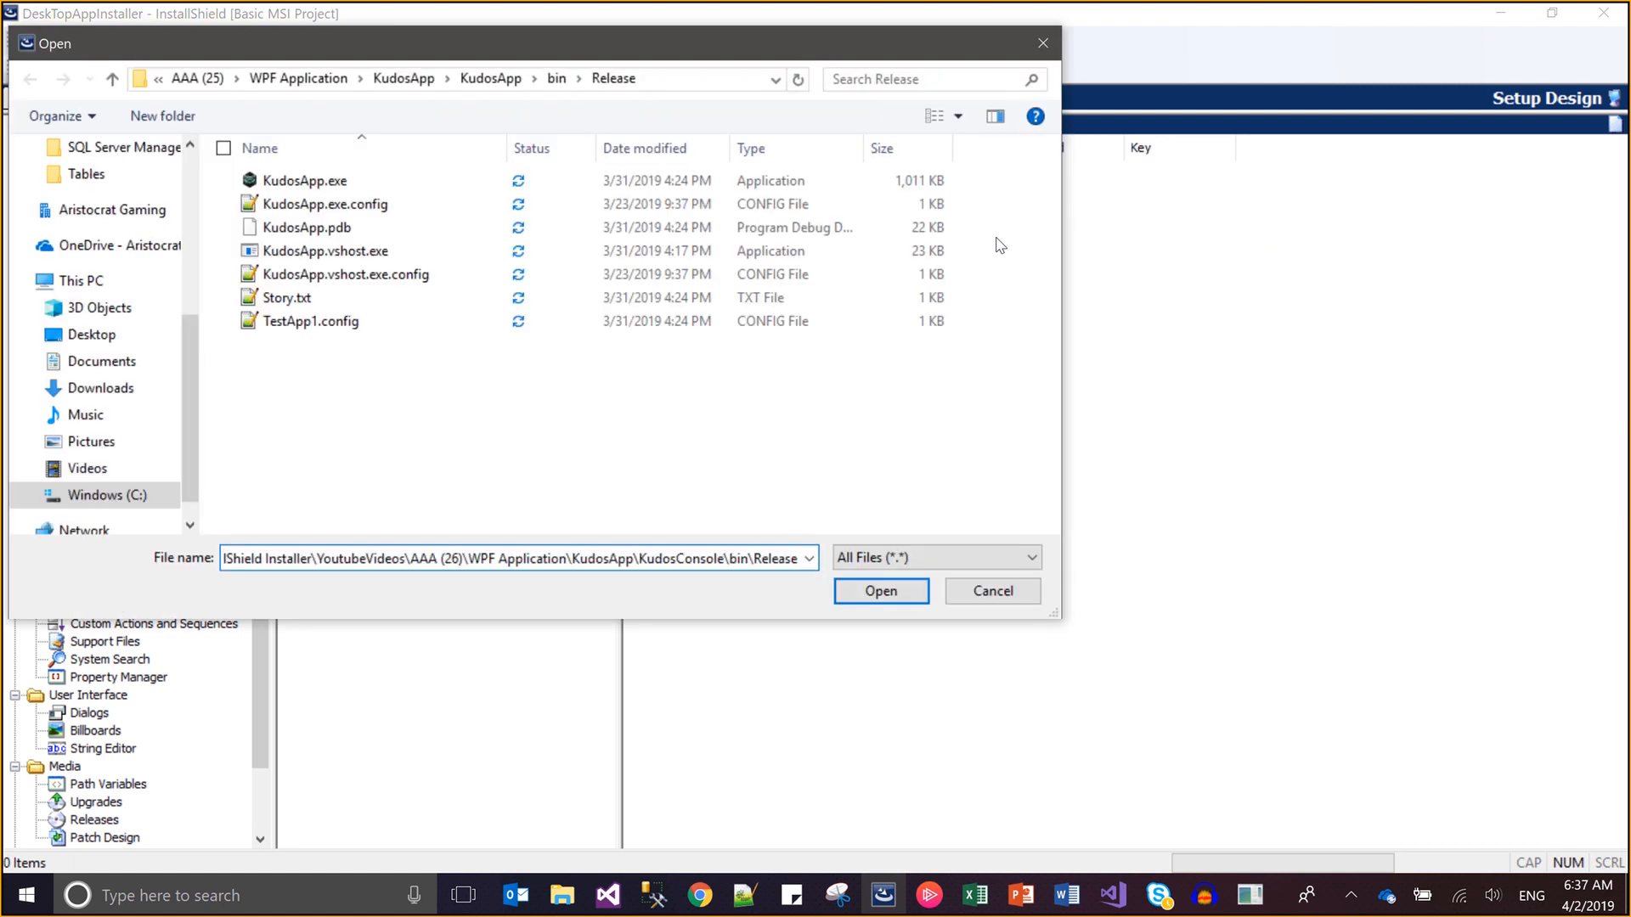
{"action": "key", "text": "Return"}
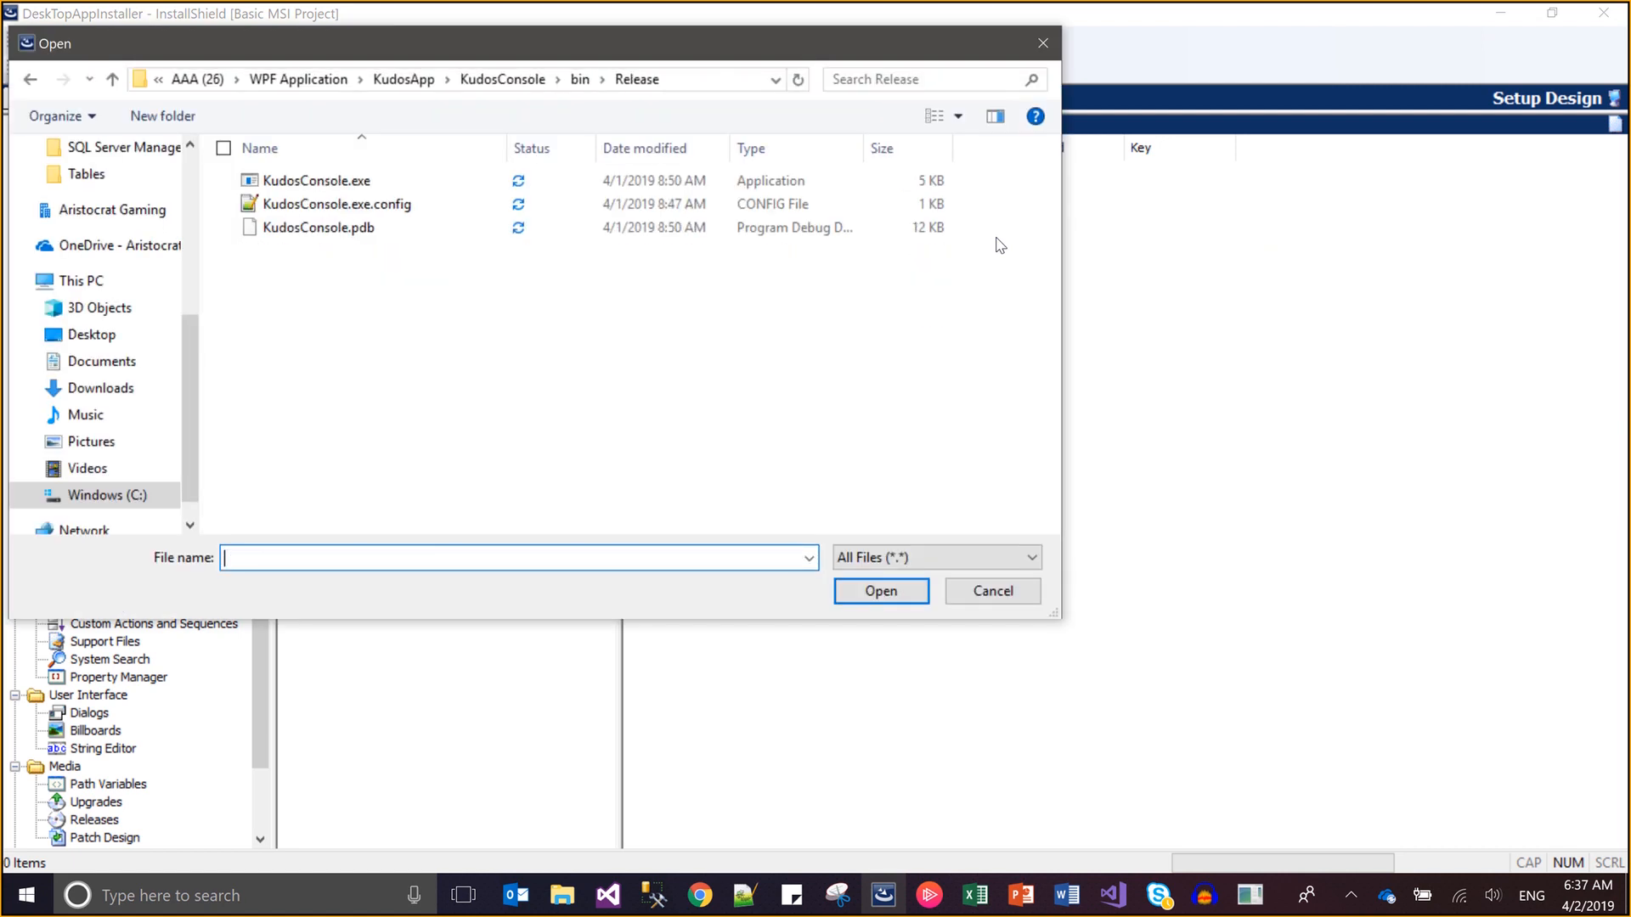
{"action": "double_click", "coordinate": [372, 182]}
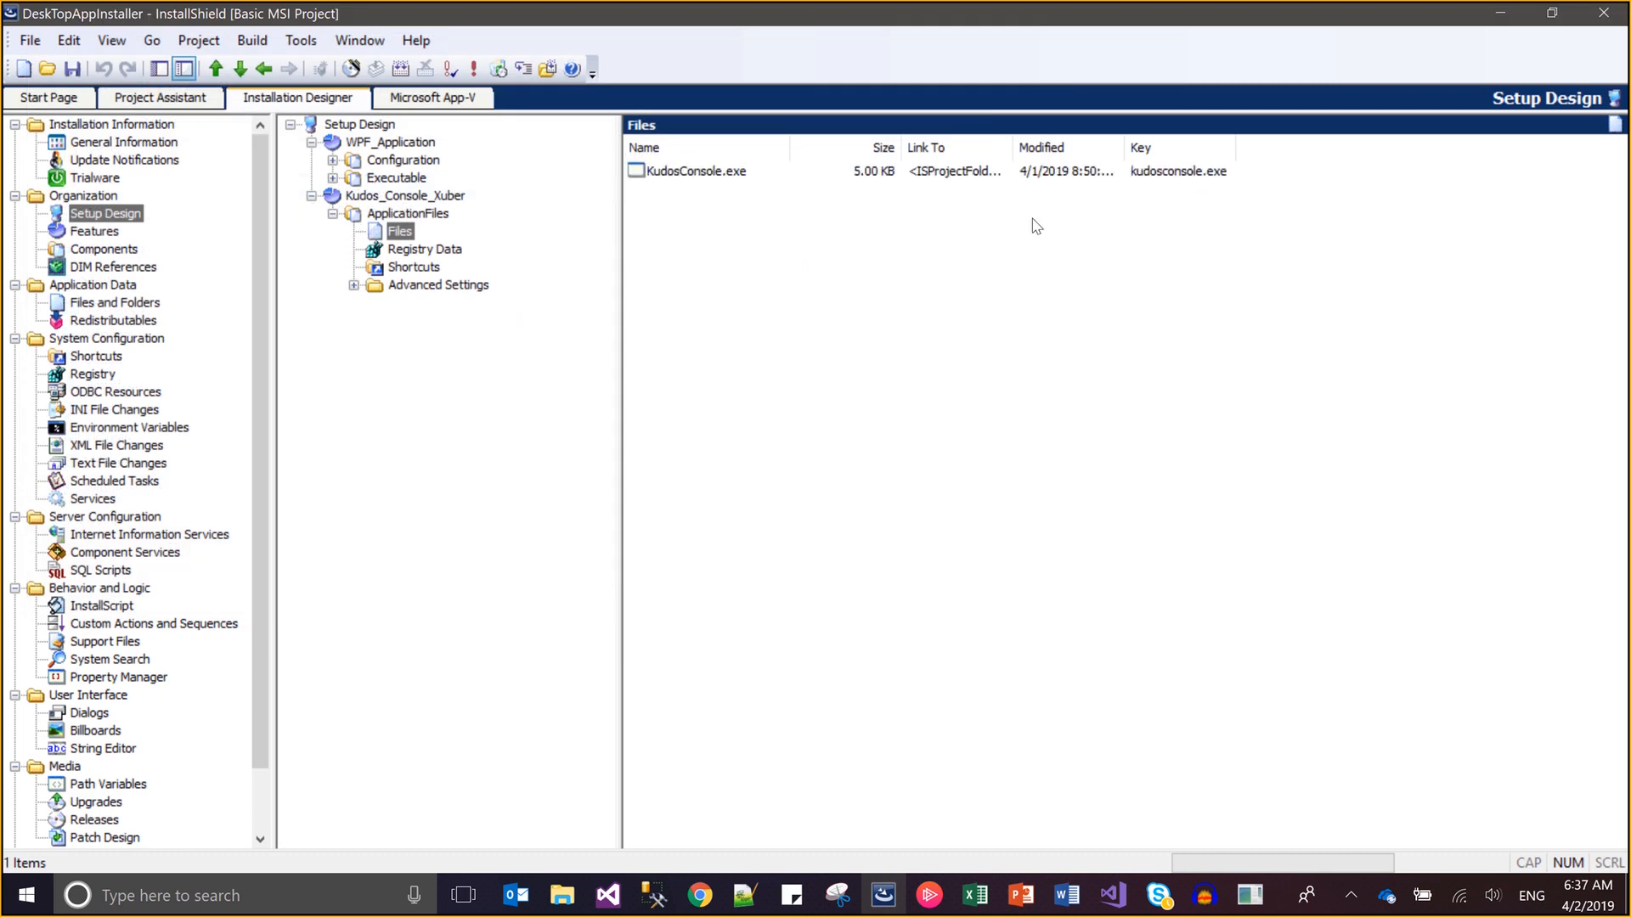
Locate KudosConsole.exe.config in the Release folder in File Explorer, then return to InstallShield and open XML File Changes
{"action": "key", "text": "alt+Tab"}
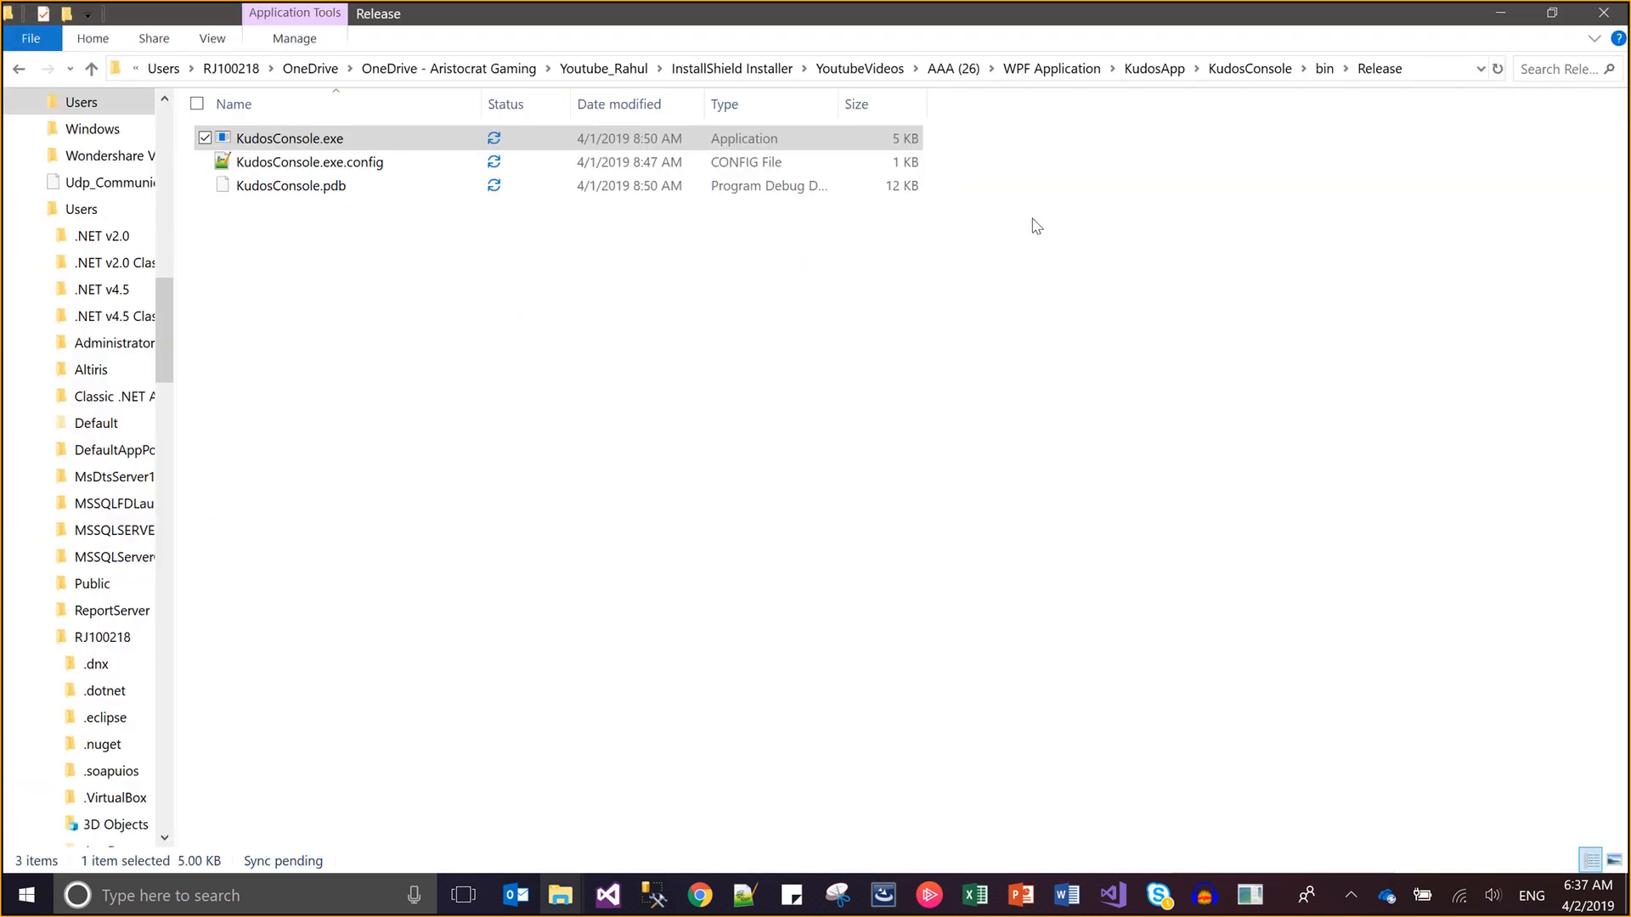
{"action": "left_click", "coordinate": [481, 169]}
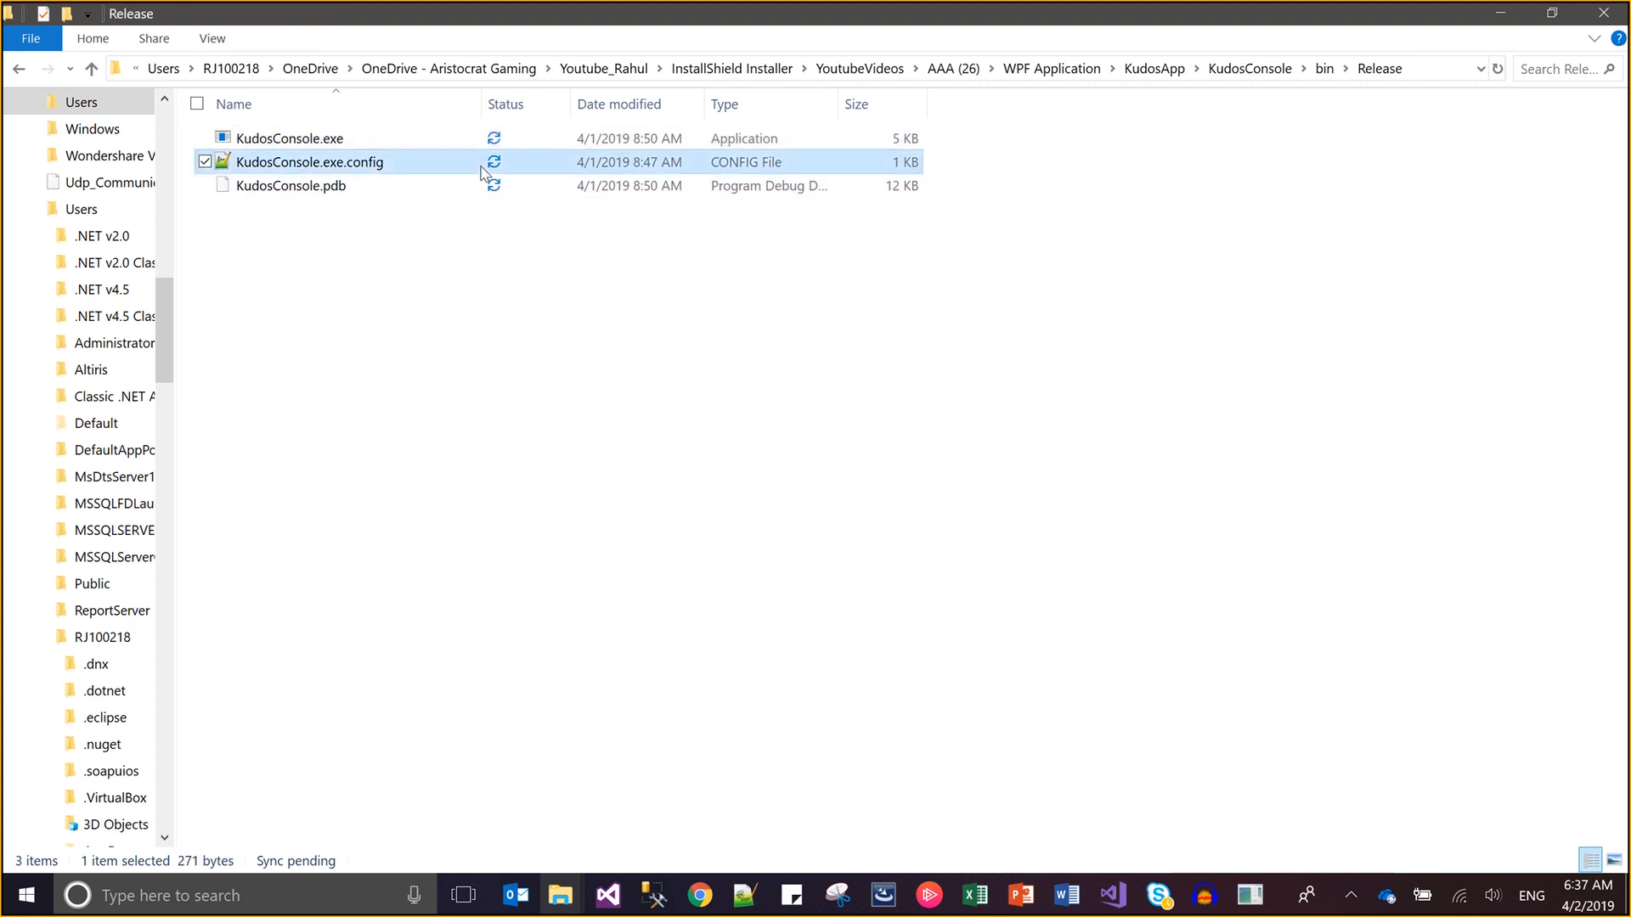
{"action": "key", "text": "alt+Tab"}
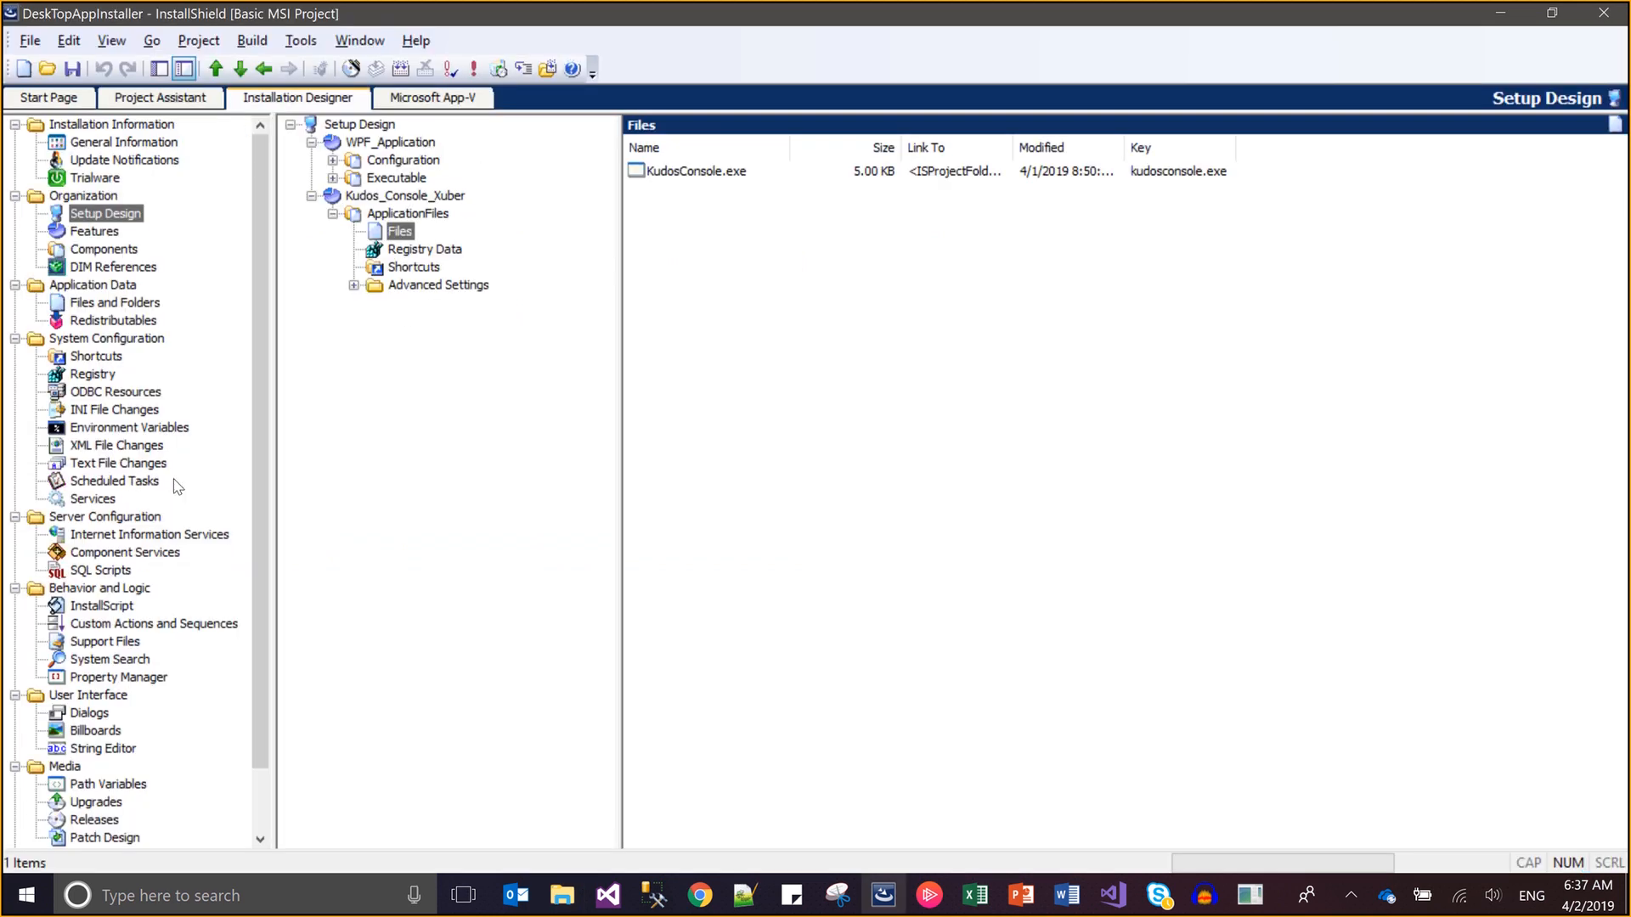
{"action": "left_click", "coordinate": [109, 450]}
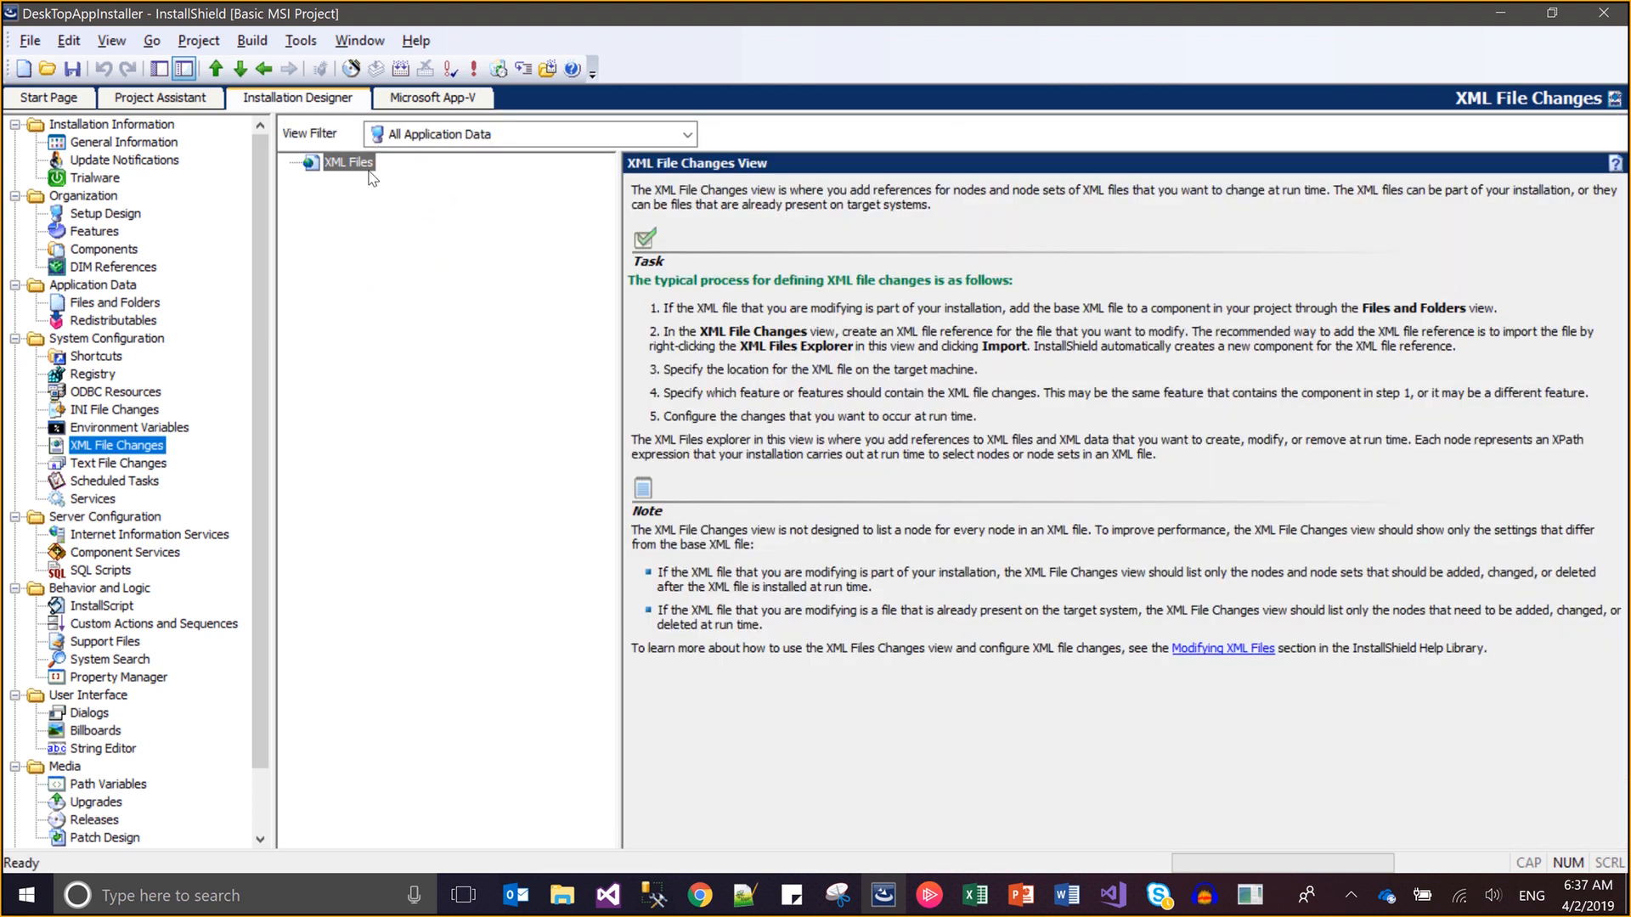
{"action": "left_click", "coordinate": [370, 174]}
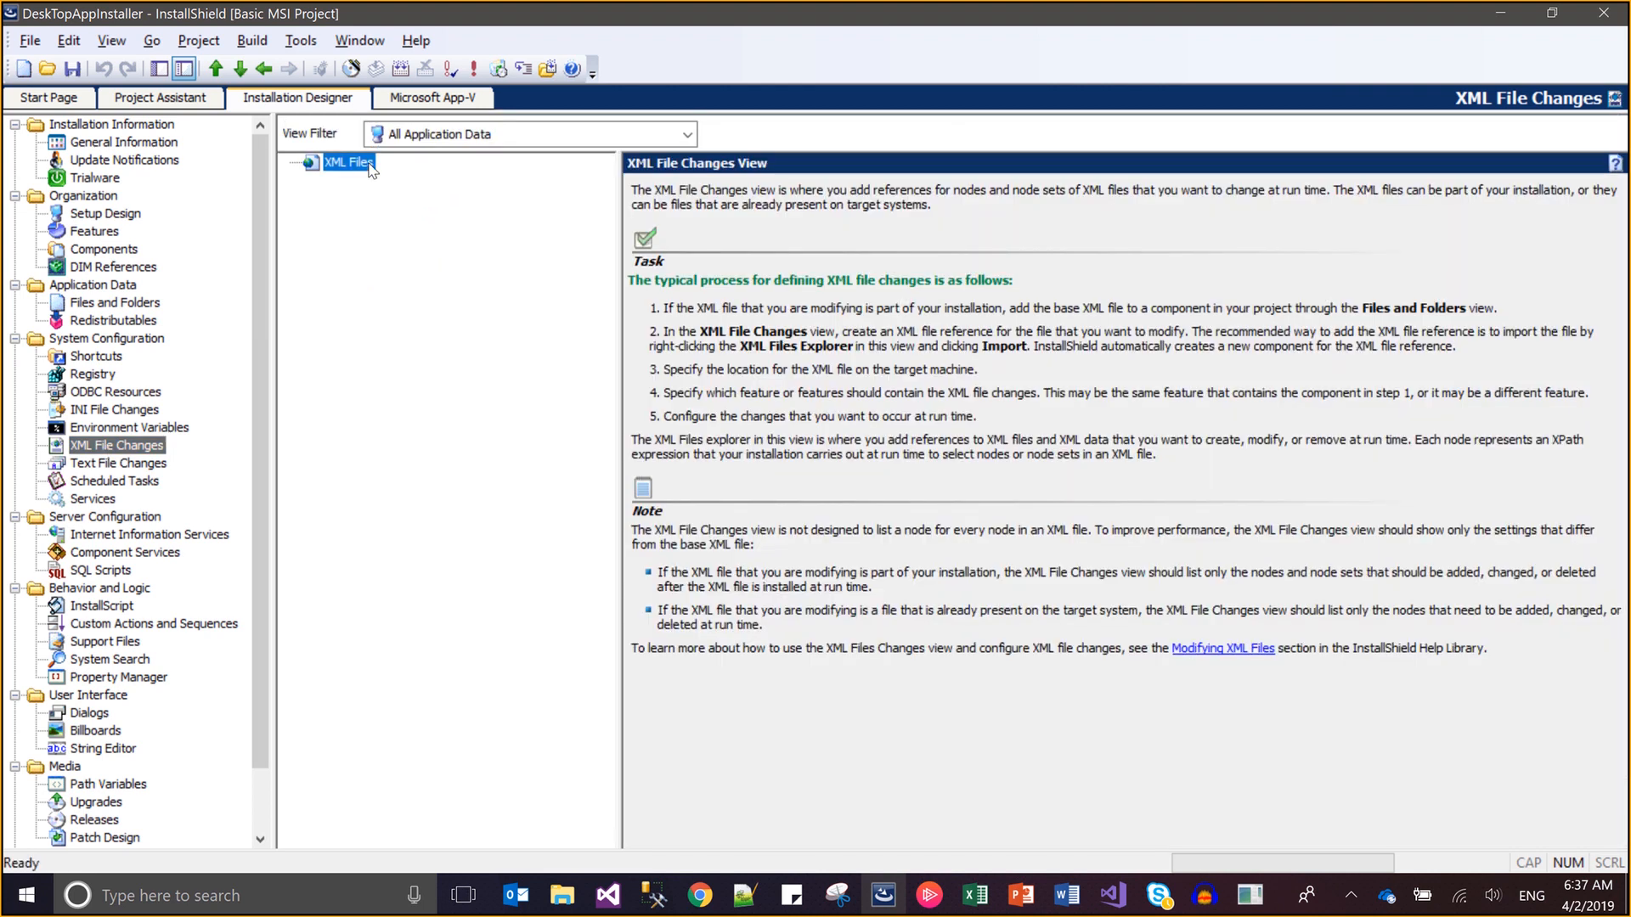
{"action": "right_click", "coordinate": [370, 167]}
{"action": "left_click", "coordinate": [404, 204]}
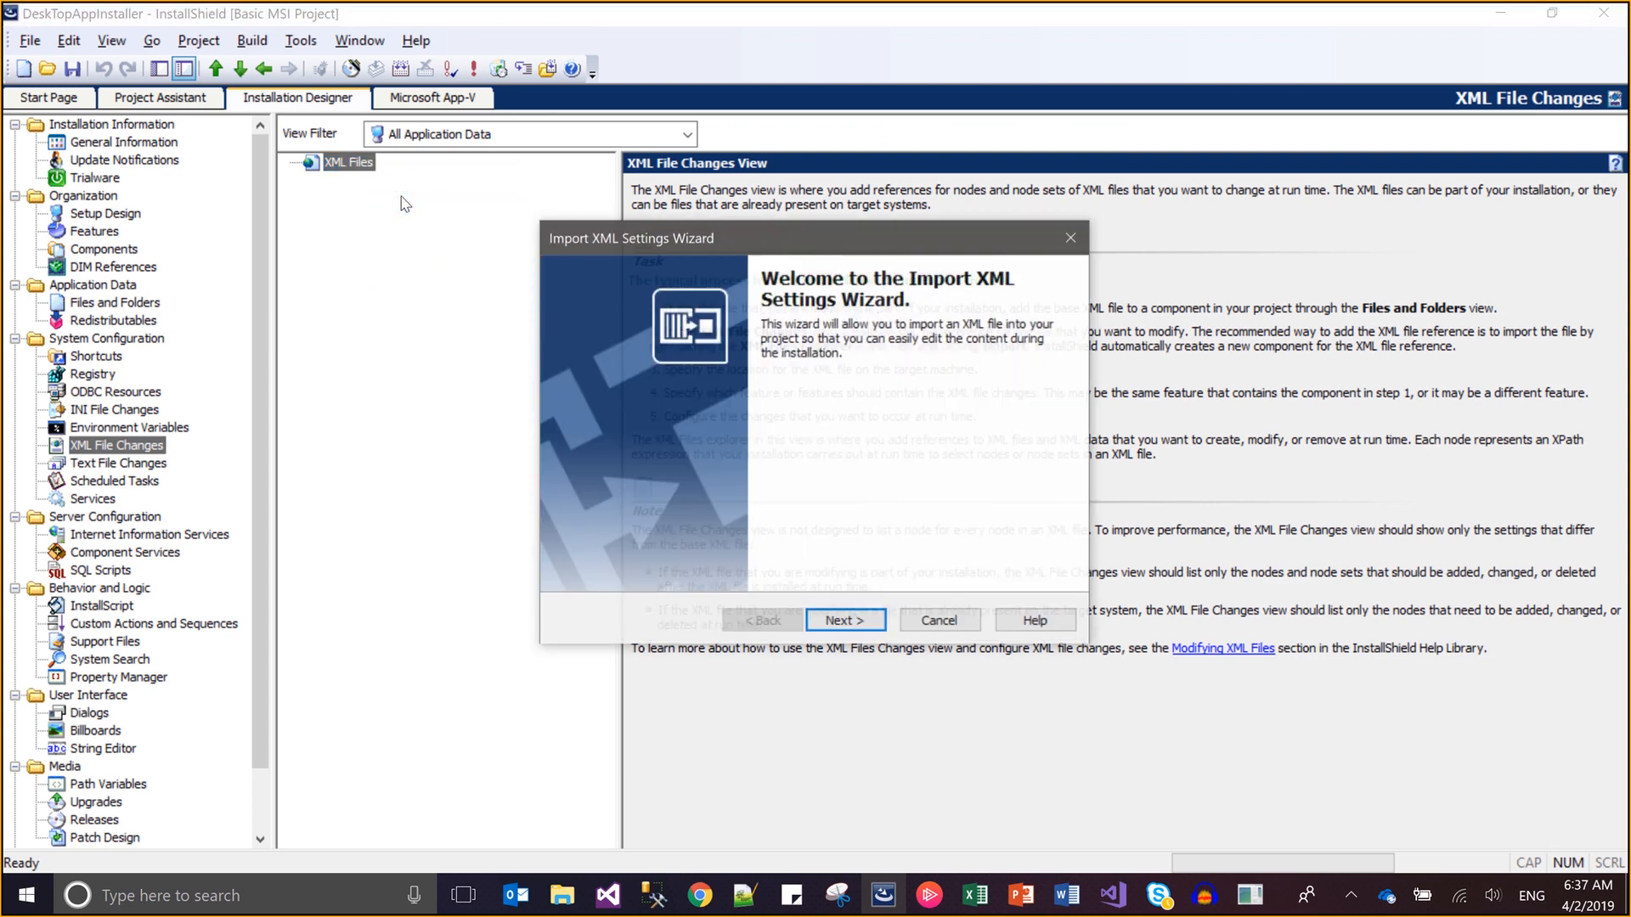
{"action": "left_click", "coordinate": [940, 622]}
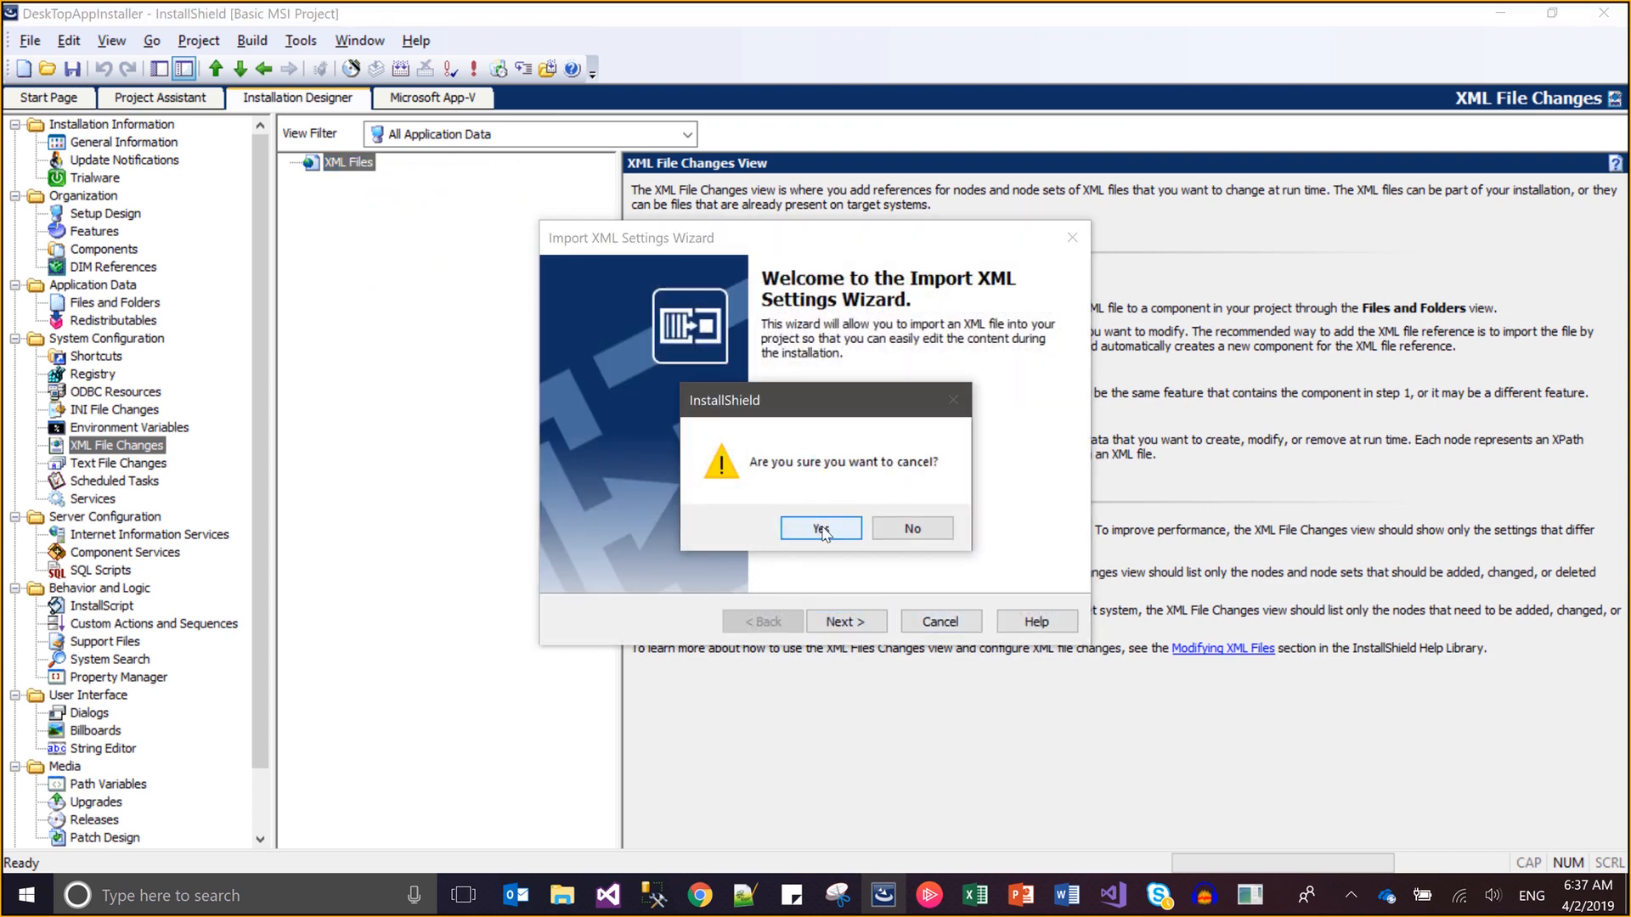
{"action": "left_click", "coordinate": [821, 526]}
Filter the XML File Changes view to the ApplicationFiles component of the Kudos Console Application feature
{"action": "left_click", "coordinate": [688, 134]}
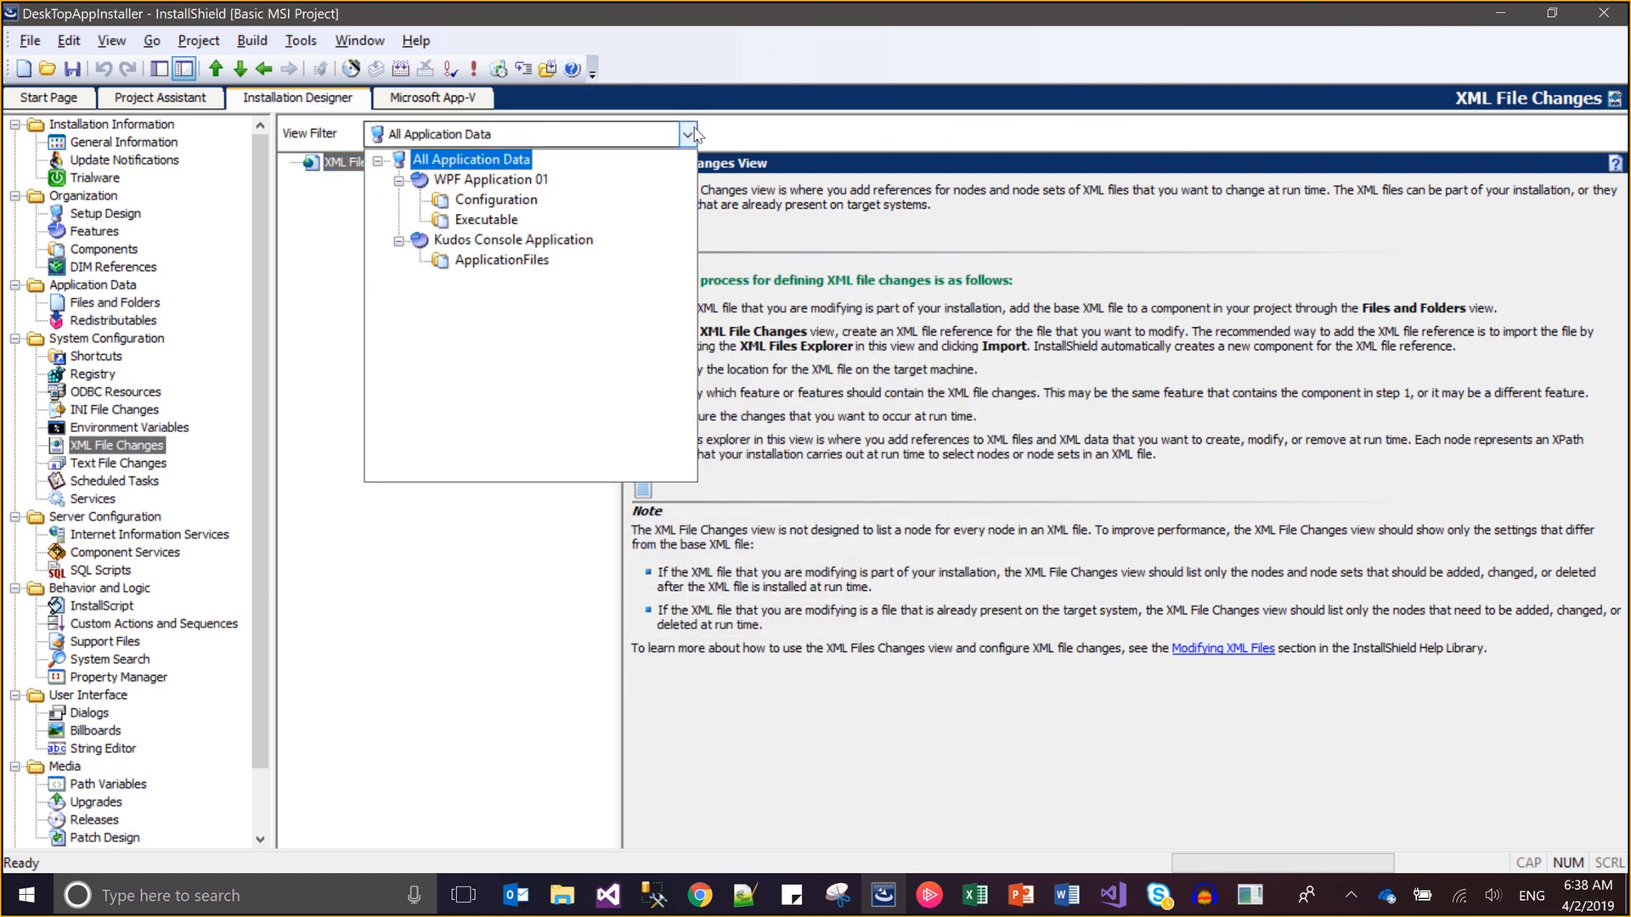
{"action": "key", "text": "Down"}
{"action": "key", "text": "Down"}
{"action": "key", "text": "Down"}
{"action": "key", "text": "Down"}
{"action": "key", "text": "Down"}
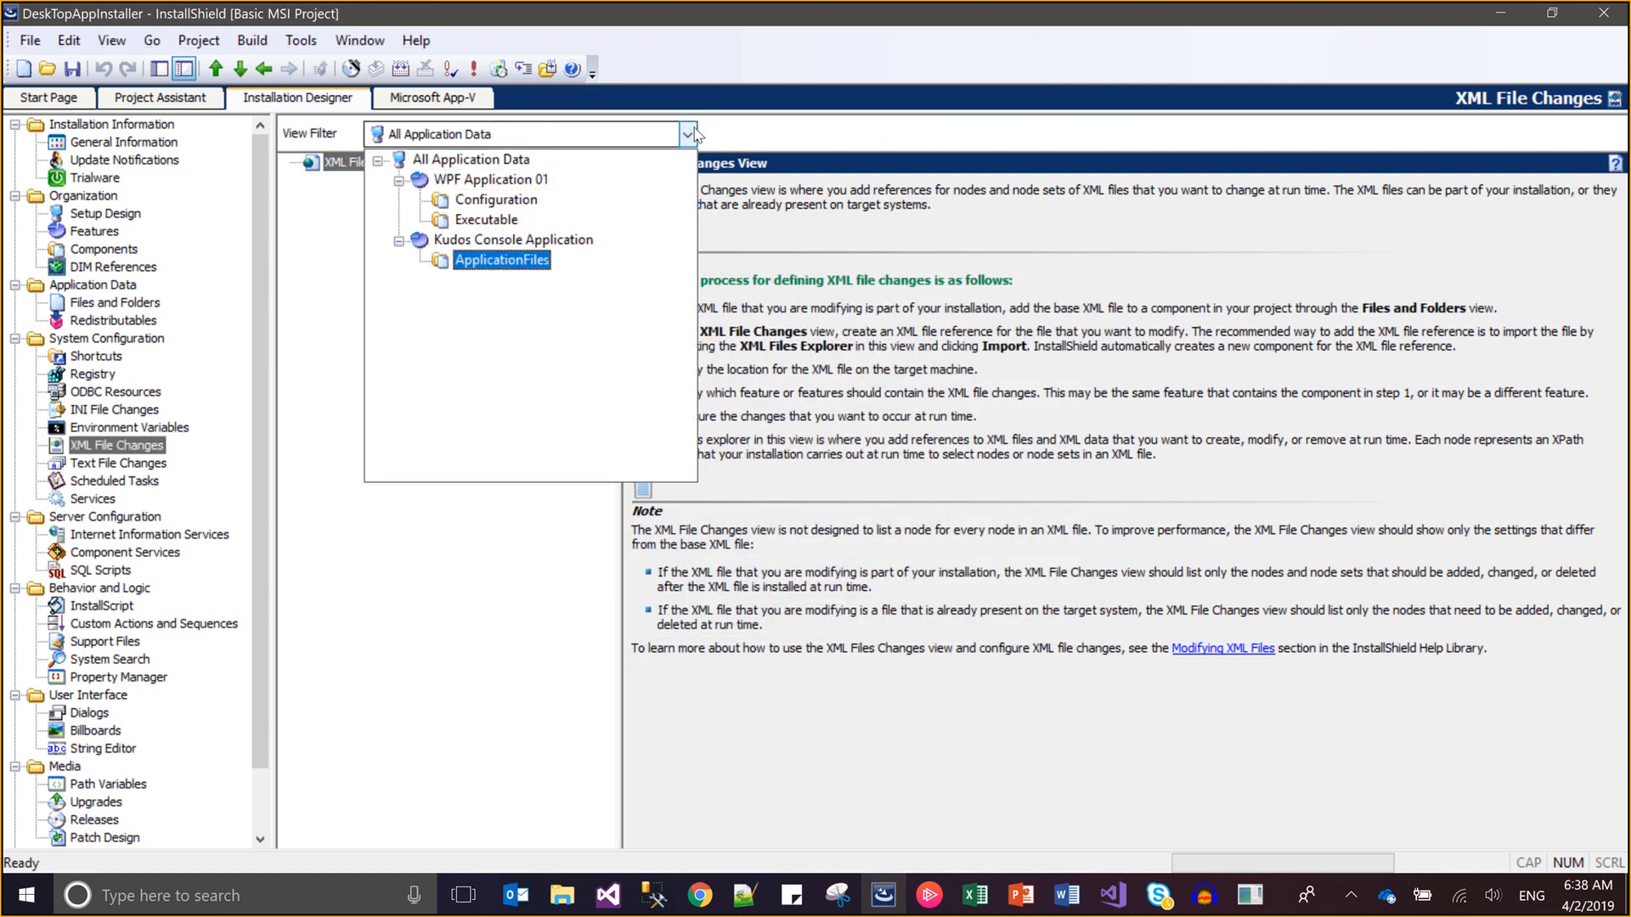
{"action": "left_click", "coordinate": [544, 263]}
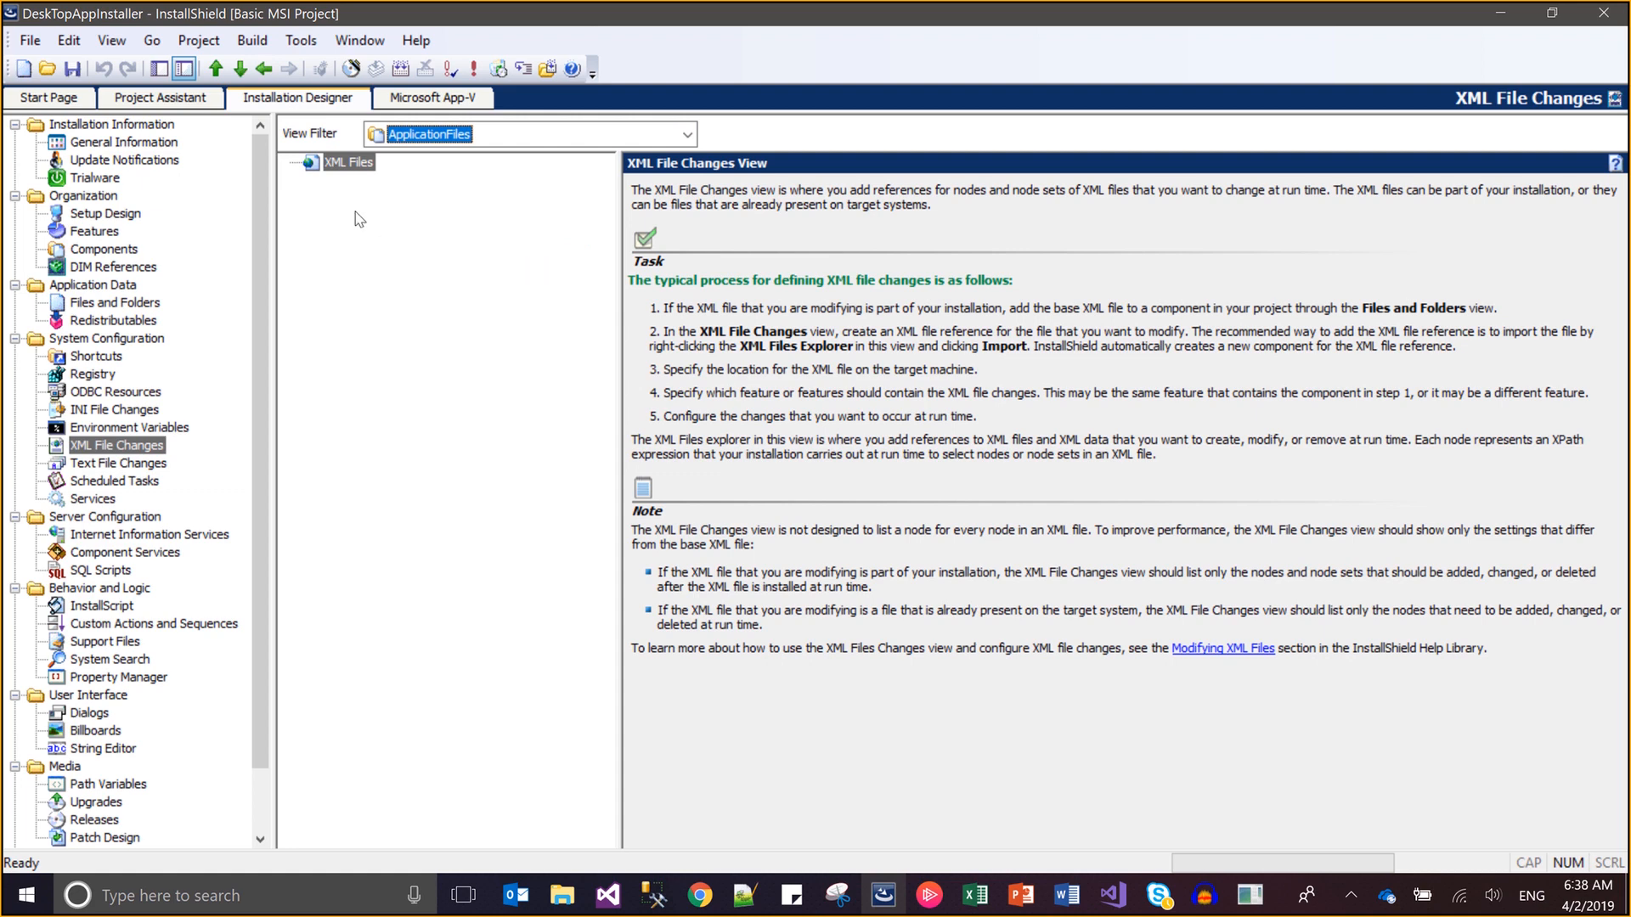
Start an XML settings import and select KudosConsole.exe.config from the KudosConsole Release folder, showing web configuration files
{"action": "right_click", "coordinate": [330, 170]}
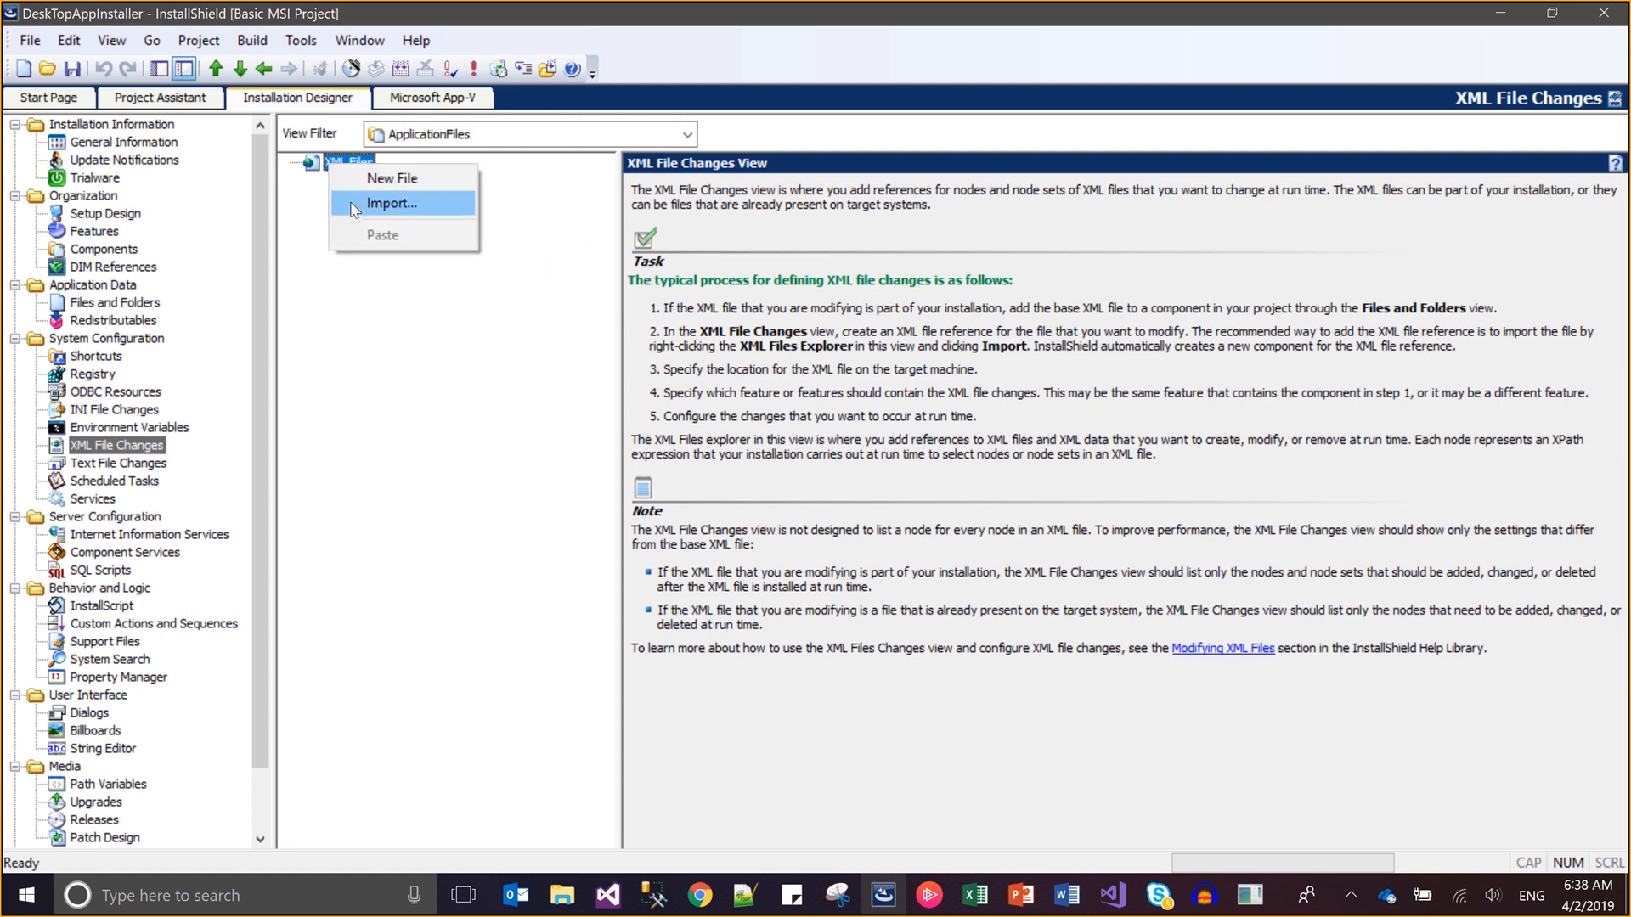
{"action": "left_click", "coordinate": [392, 203]}
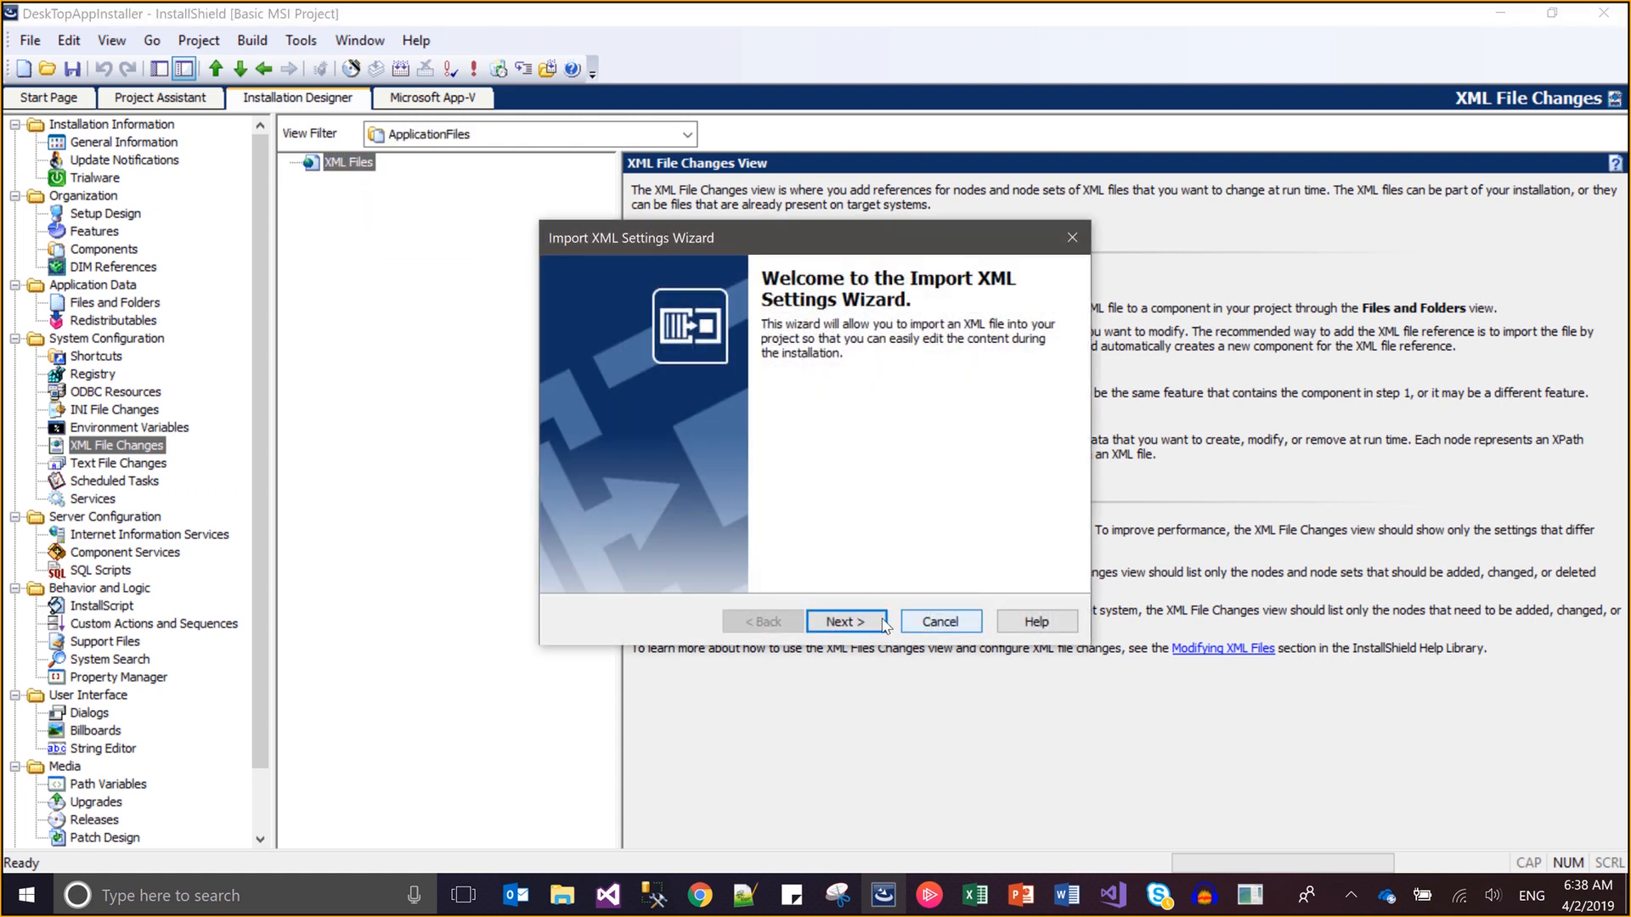
{"action": "left_click", "coordinate": [872, 629]}
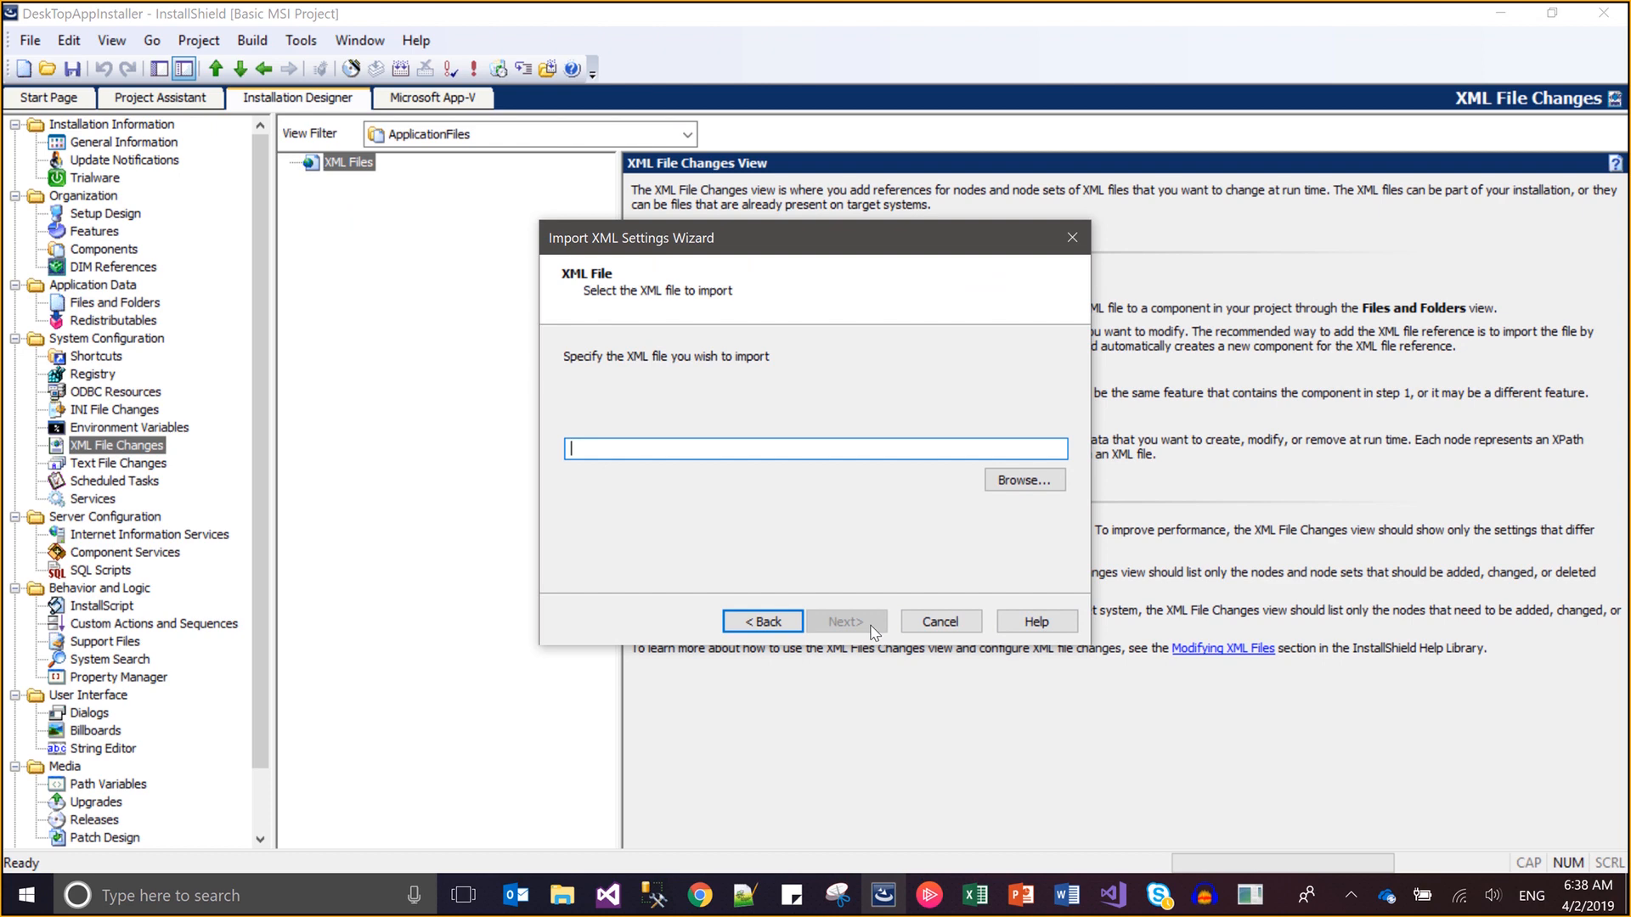
{"action": "left_click", "coordinate": [1023, 480]}
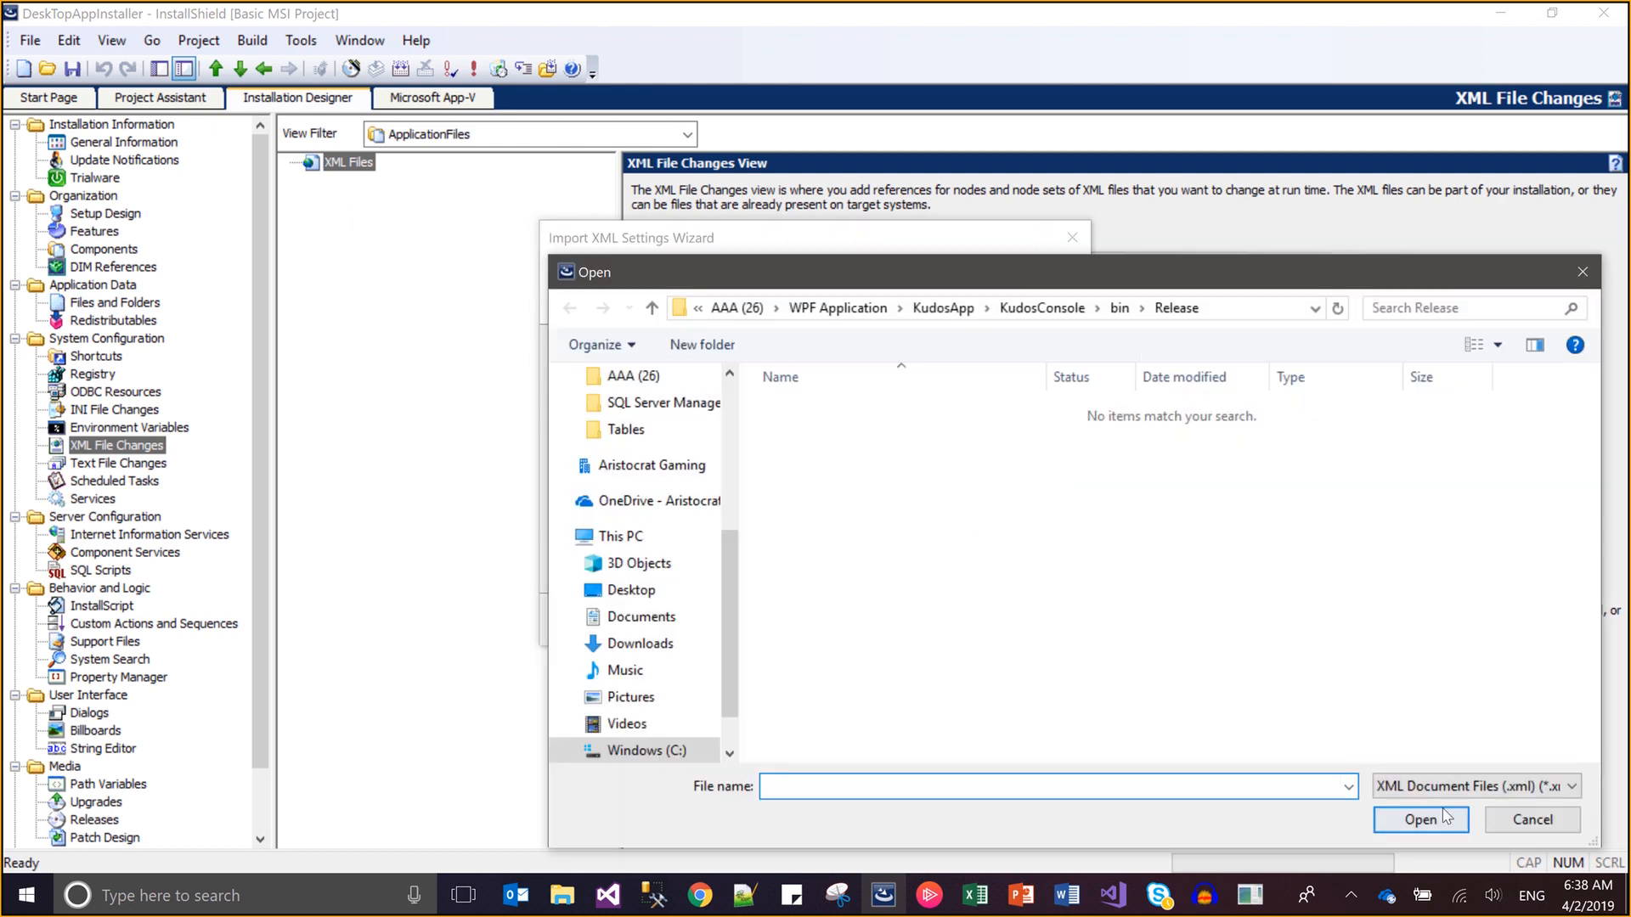
{"action": "left_click", "coordinate": [1461, 786]}
{"action": "left_click", "coordinate": [1422, 823]}
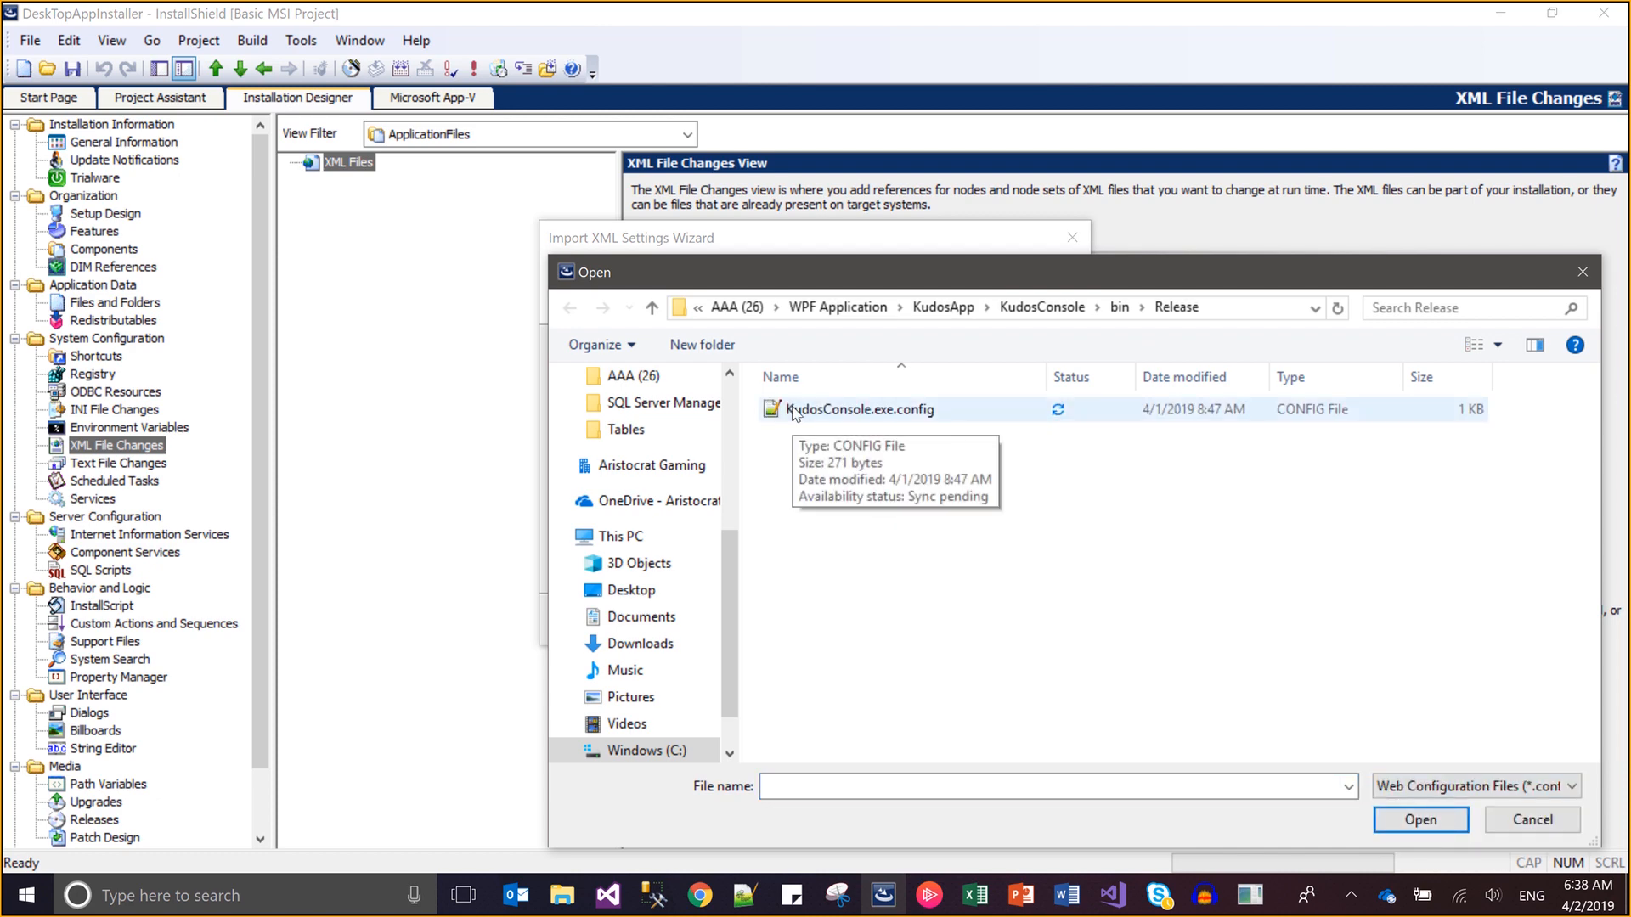
{"action": "double_click", "coordinate": [794, 411]}
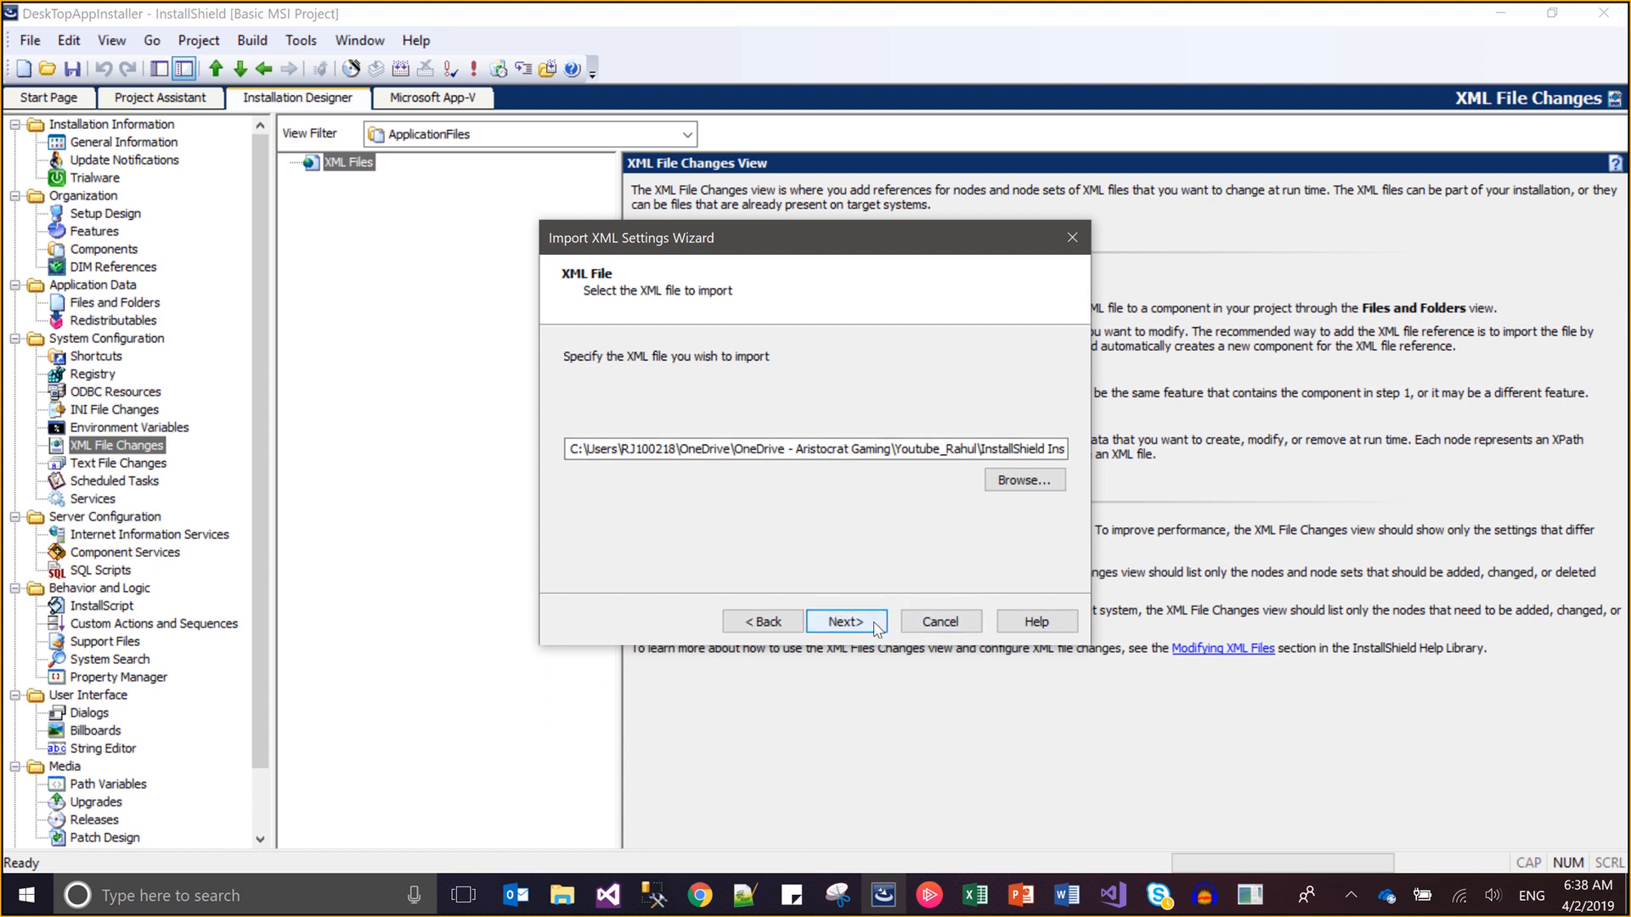
Import the whole configuration branch of KudosConsole.exe.config with all elements selected and finish the wizard
{"action": "left_click", "coordinate": [875, 627]}
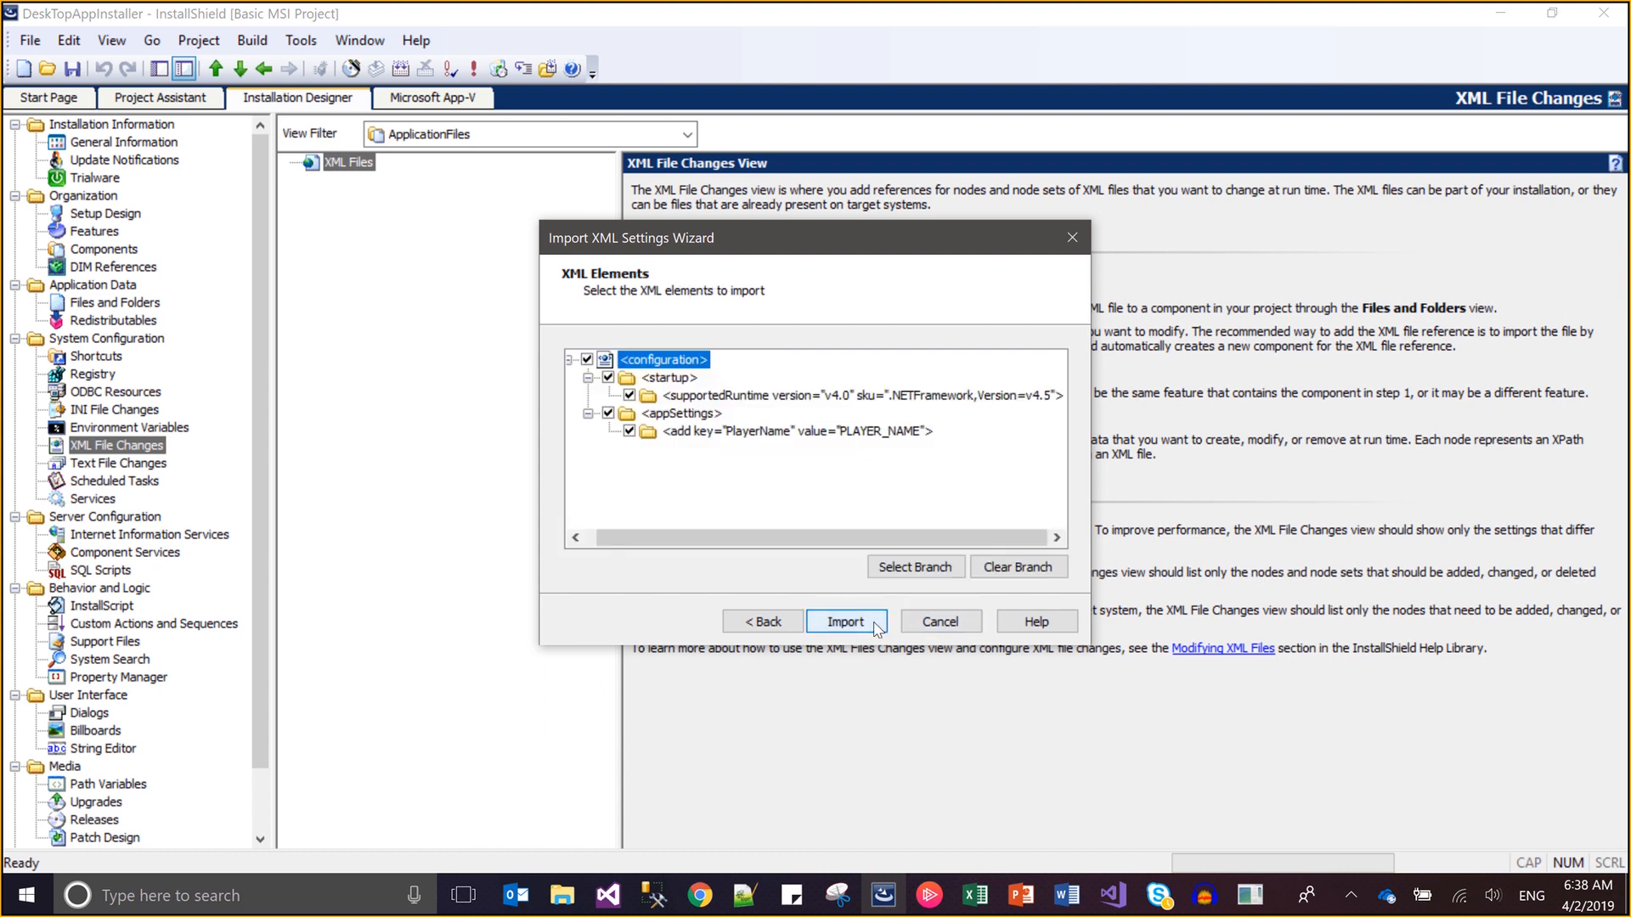
{"action": "left_click", "coordinate": [876, 627]}
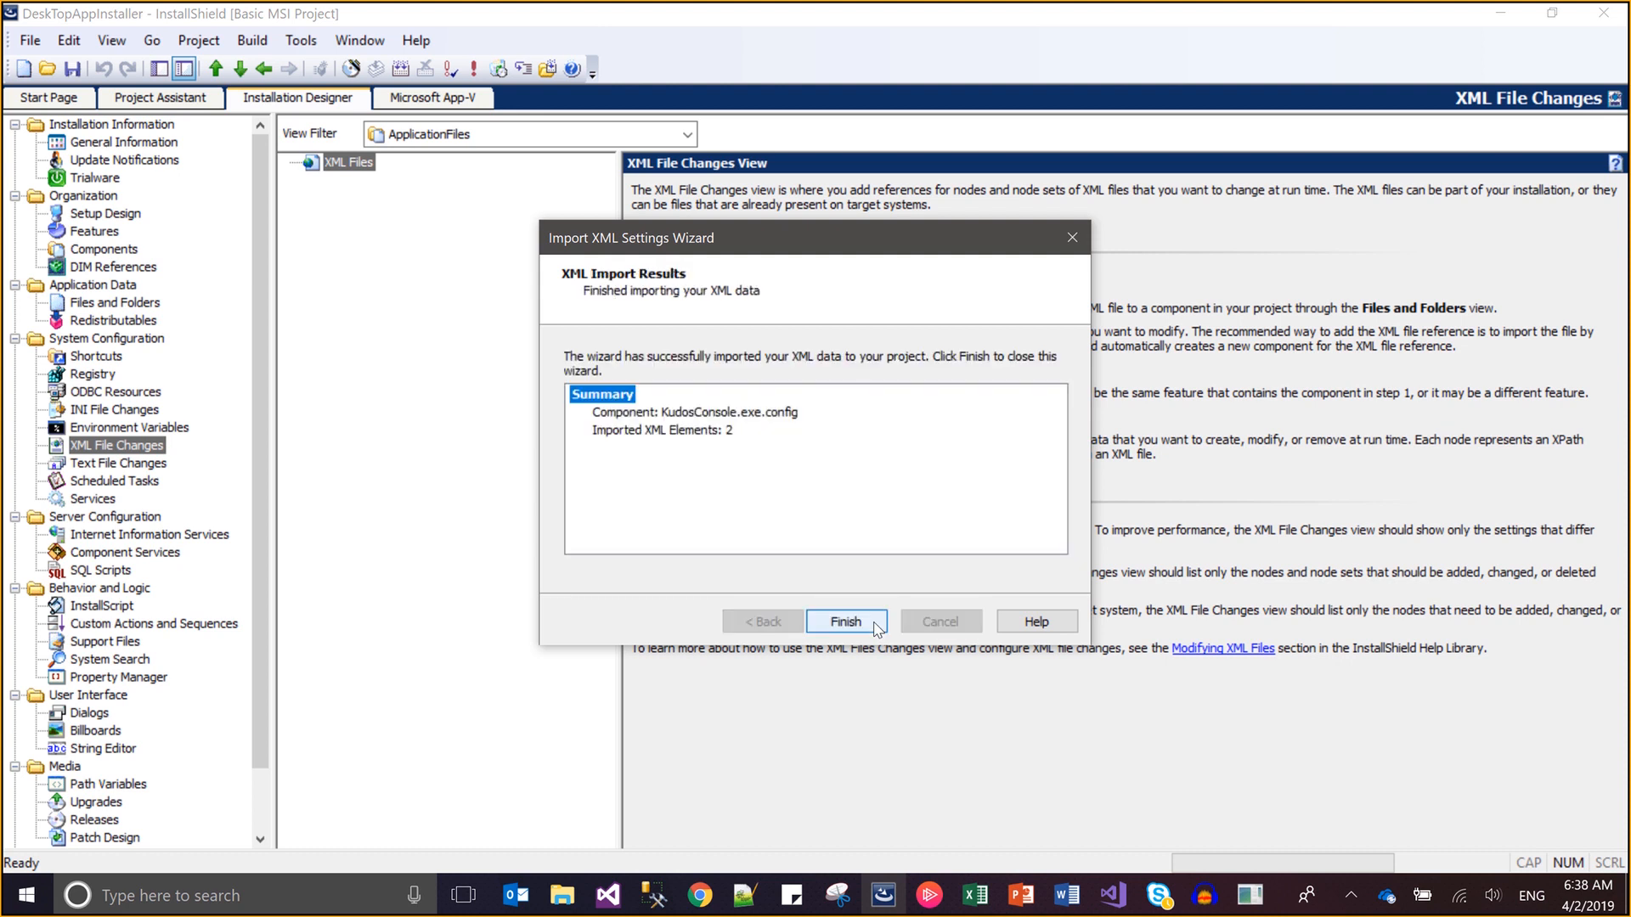
{"action": "left_click", "coordinate": [718, 415]}
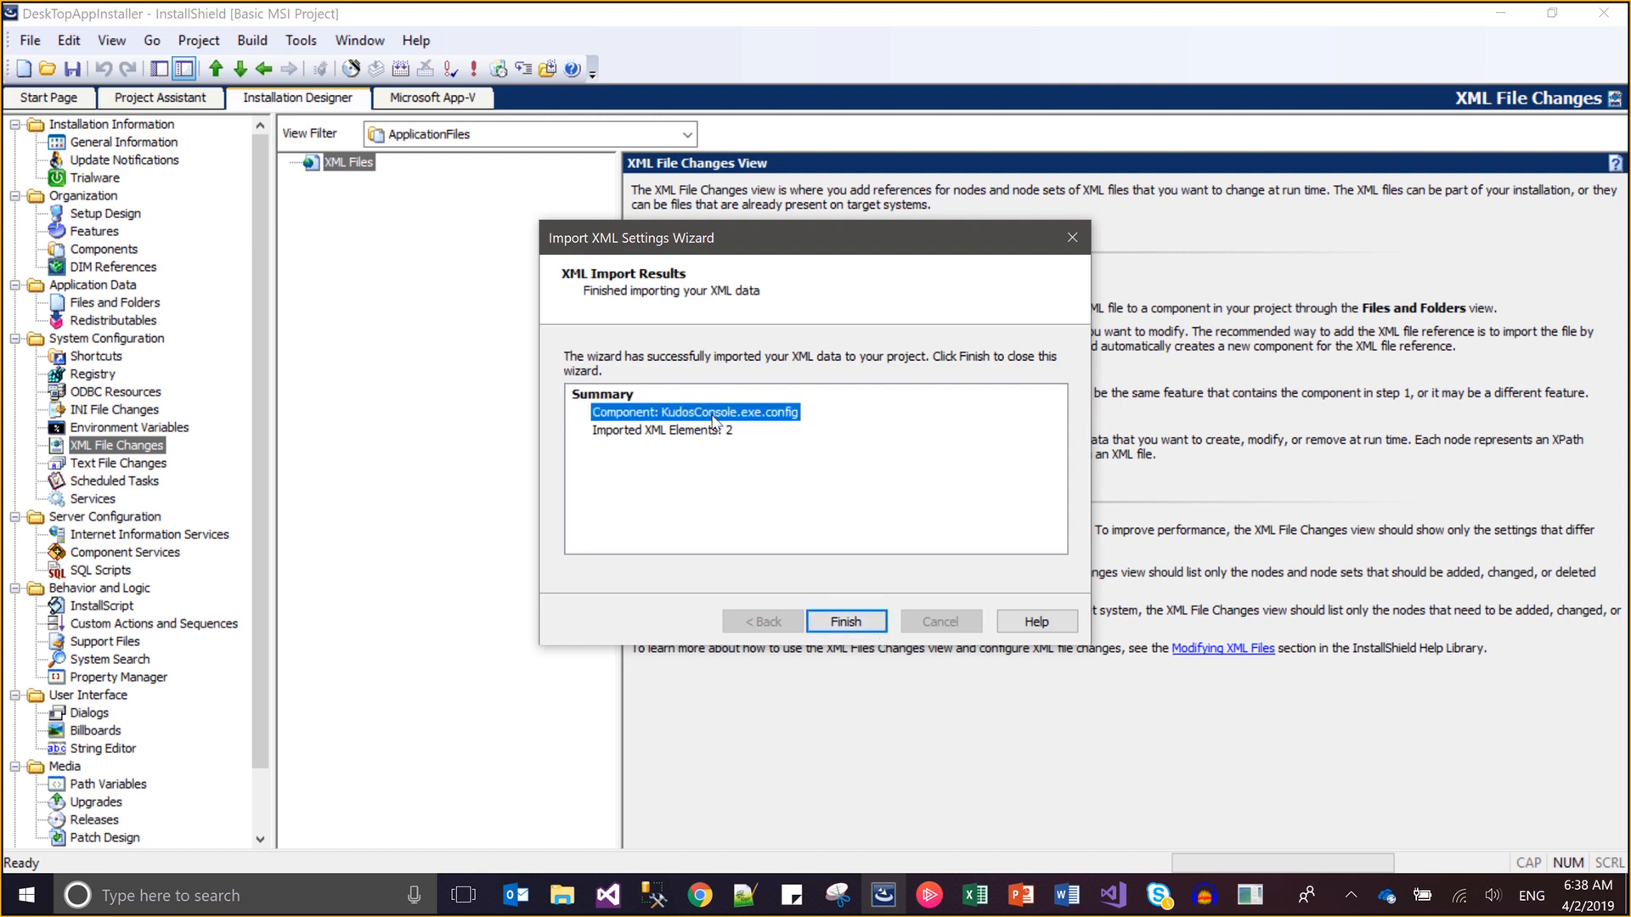
{"action": "left_click", "coordinate": [844, 620]}
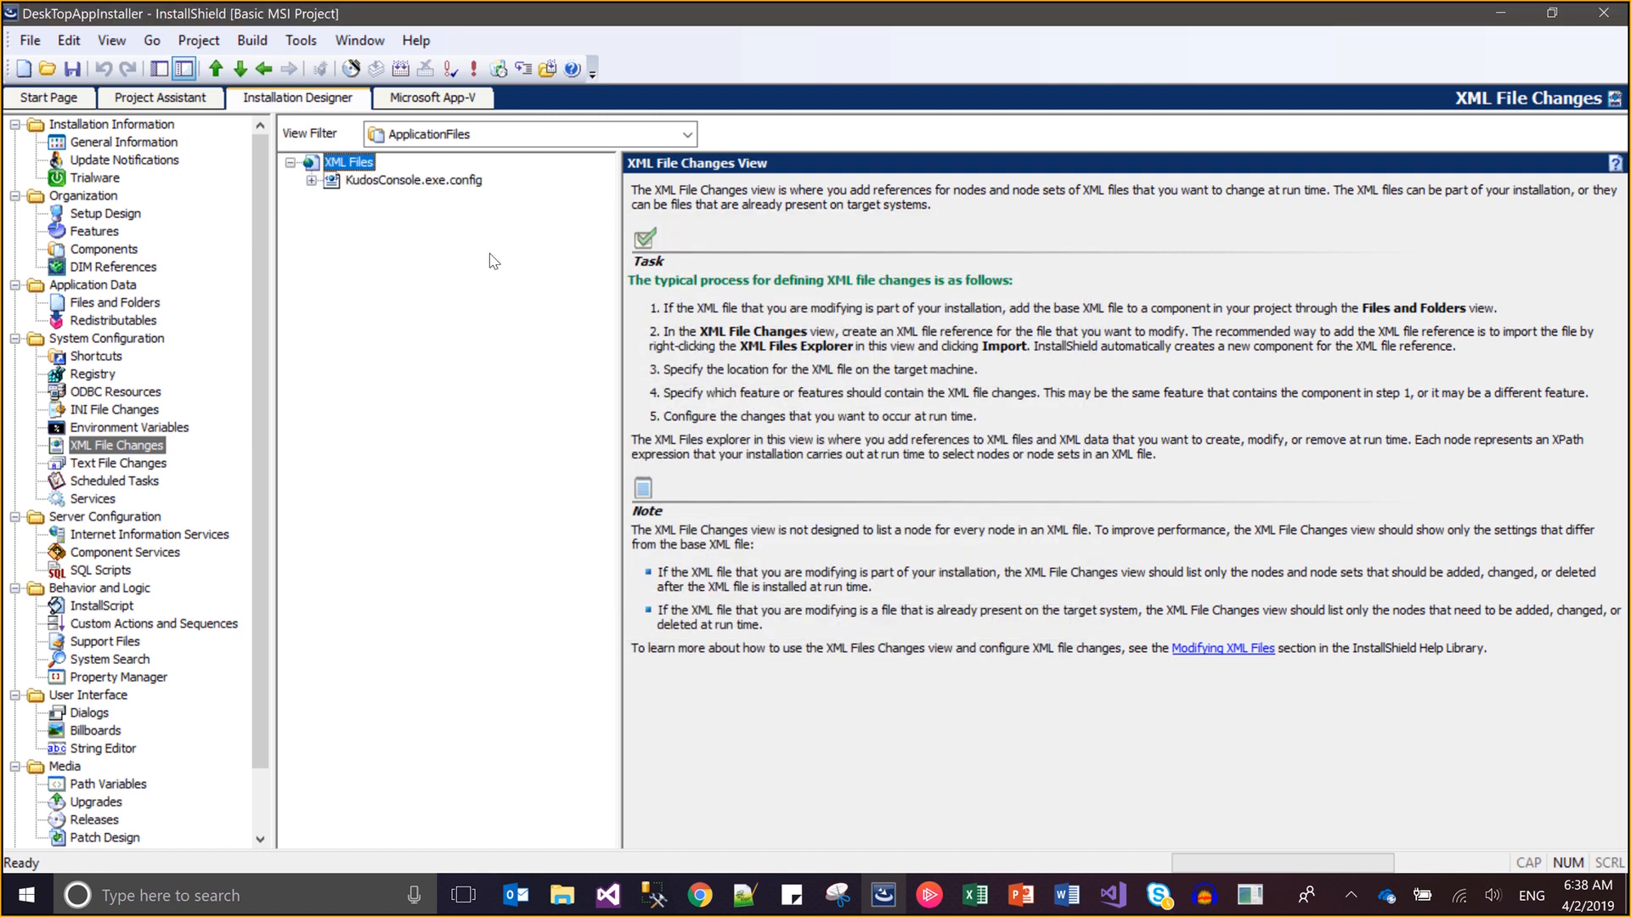
Add KudosConsole.exe.config to the Kudos_Console_Xuber feature as well and set its destination to the Kudos_Console directory under Robinns
{"action": "left_click", "coordinate": [441, 182]}
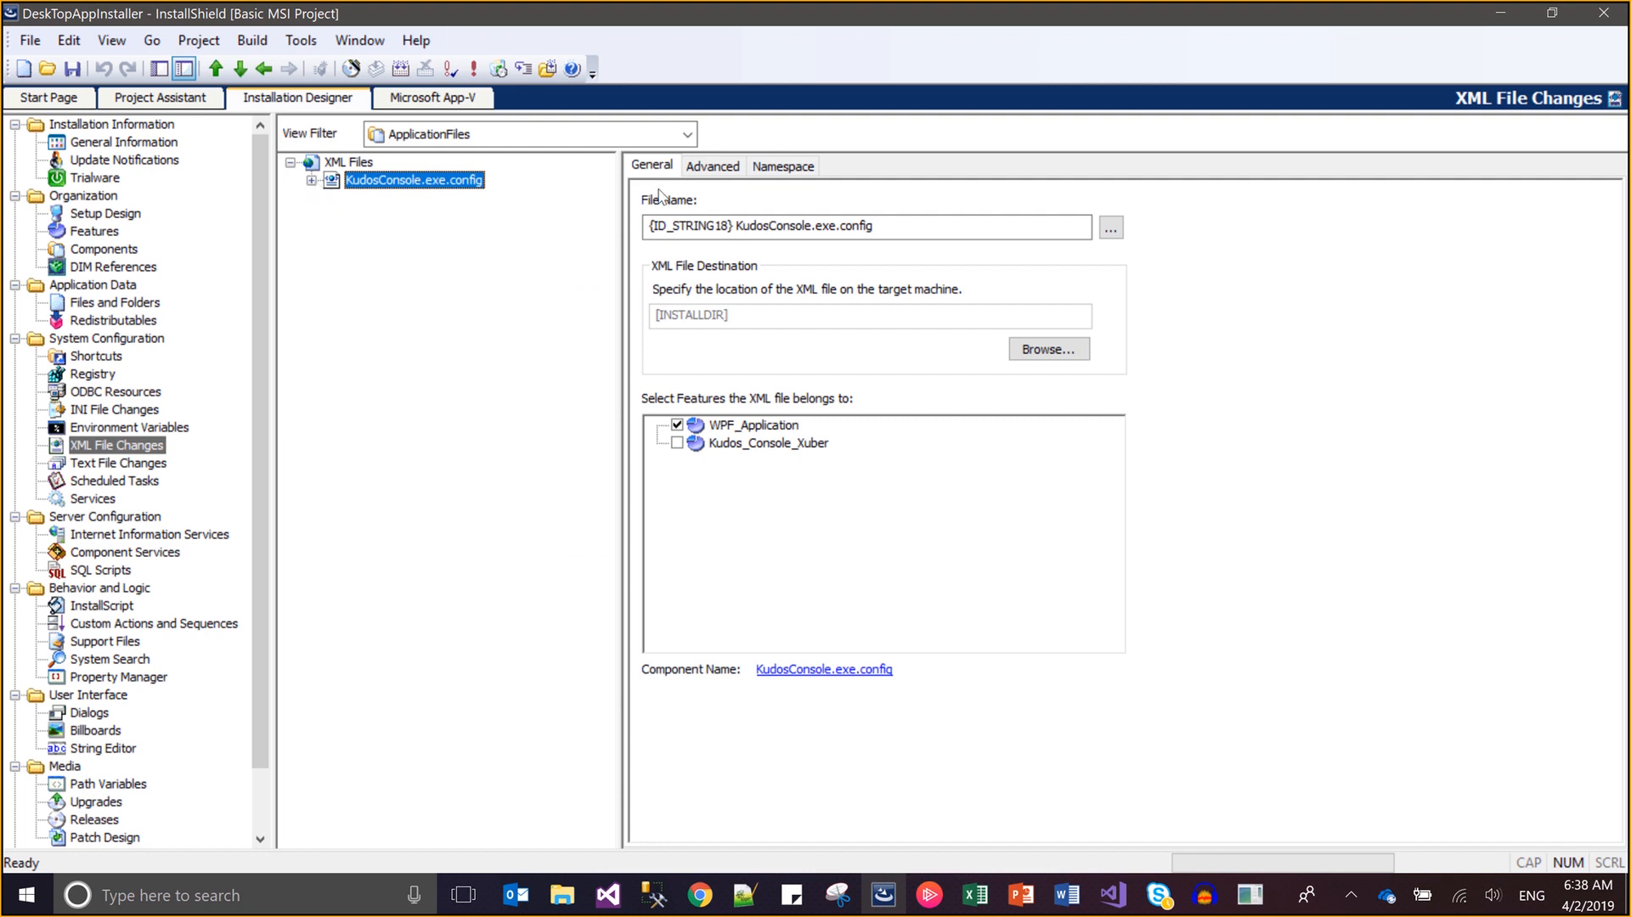
{"action": "left_click", "coordinate": [681, 443]}
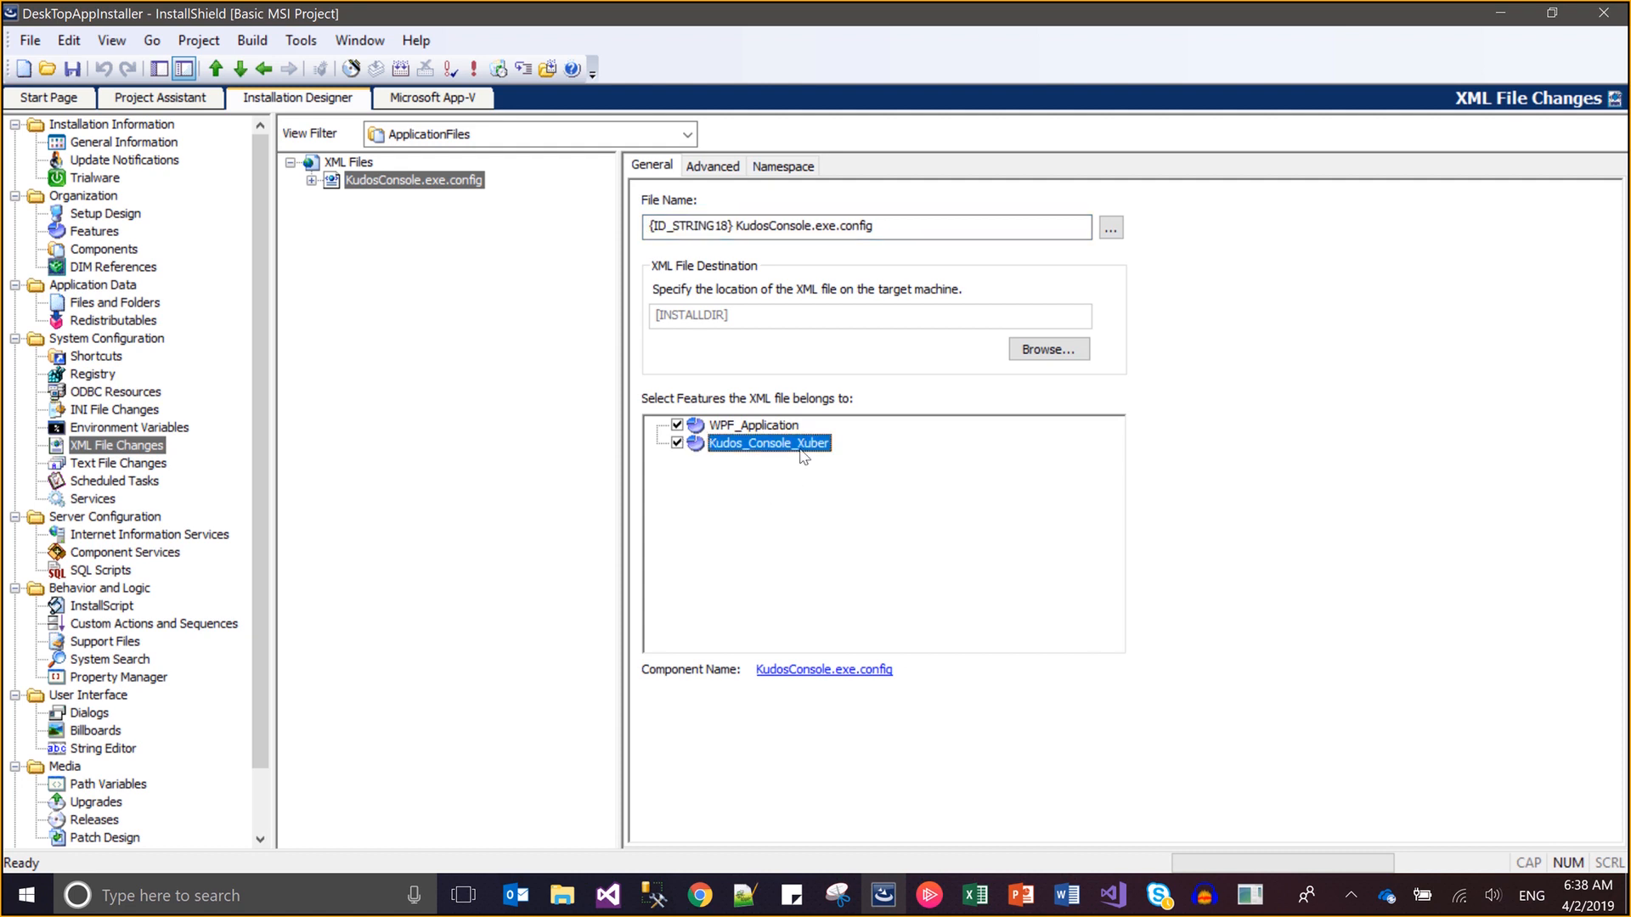
{"action": "left_click", "coordinate": [1023, 349]}
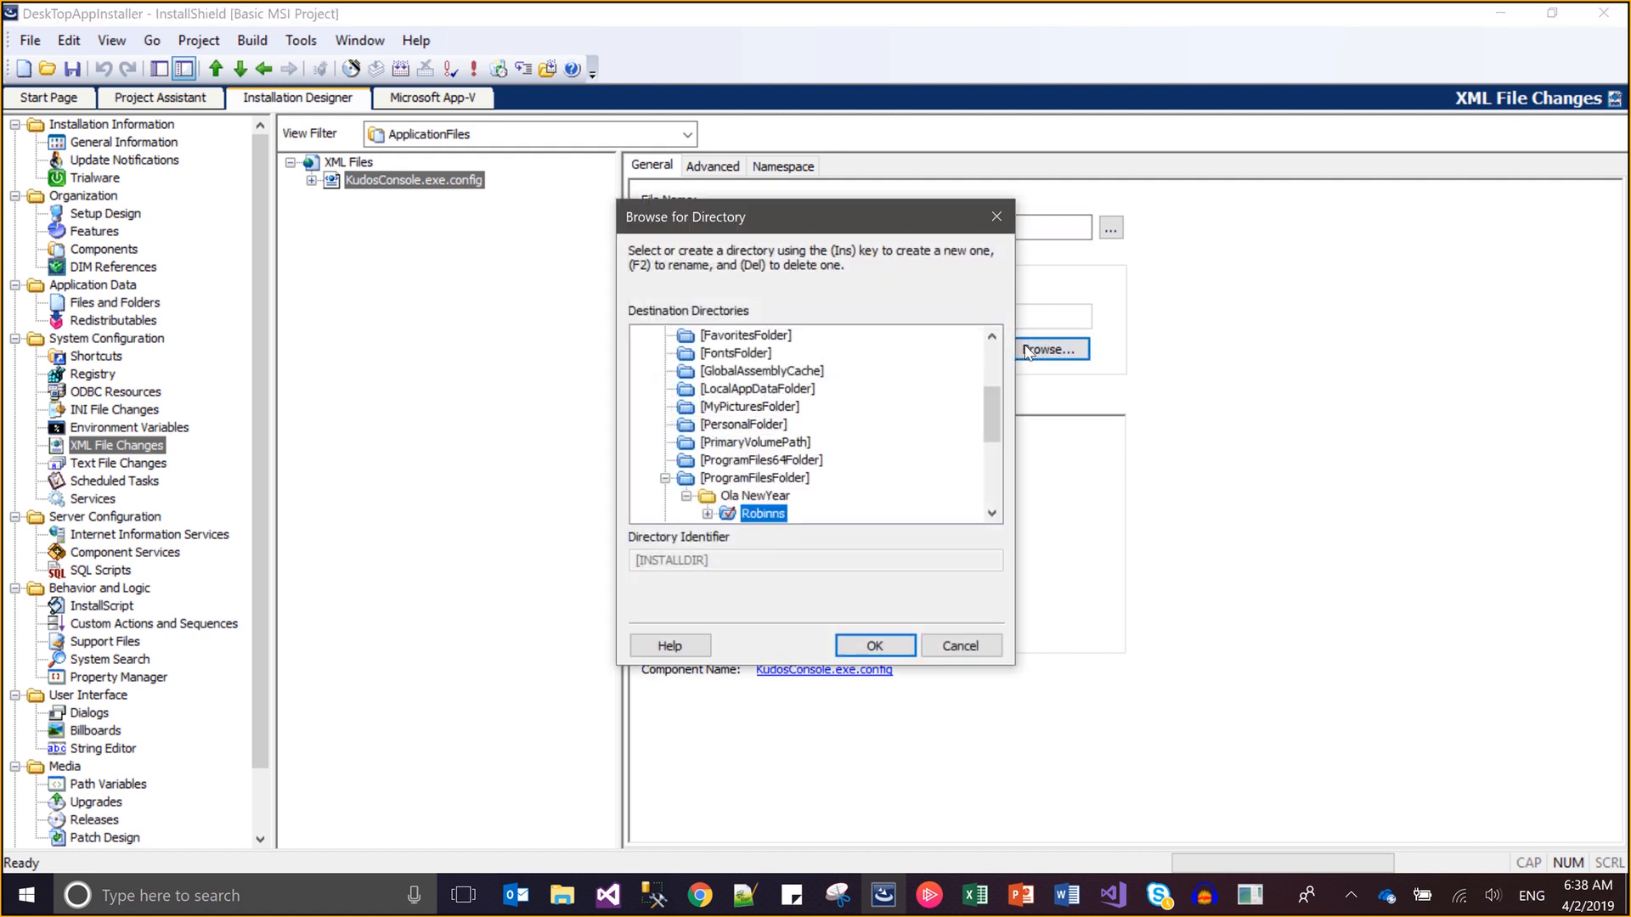
{"action": "left_click", "coordinate": [991, 514]}
{"action": "left_click", "coordinate": [991, 514]}
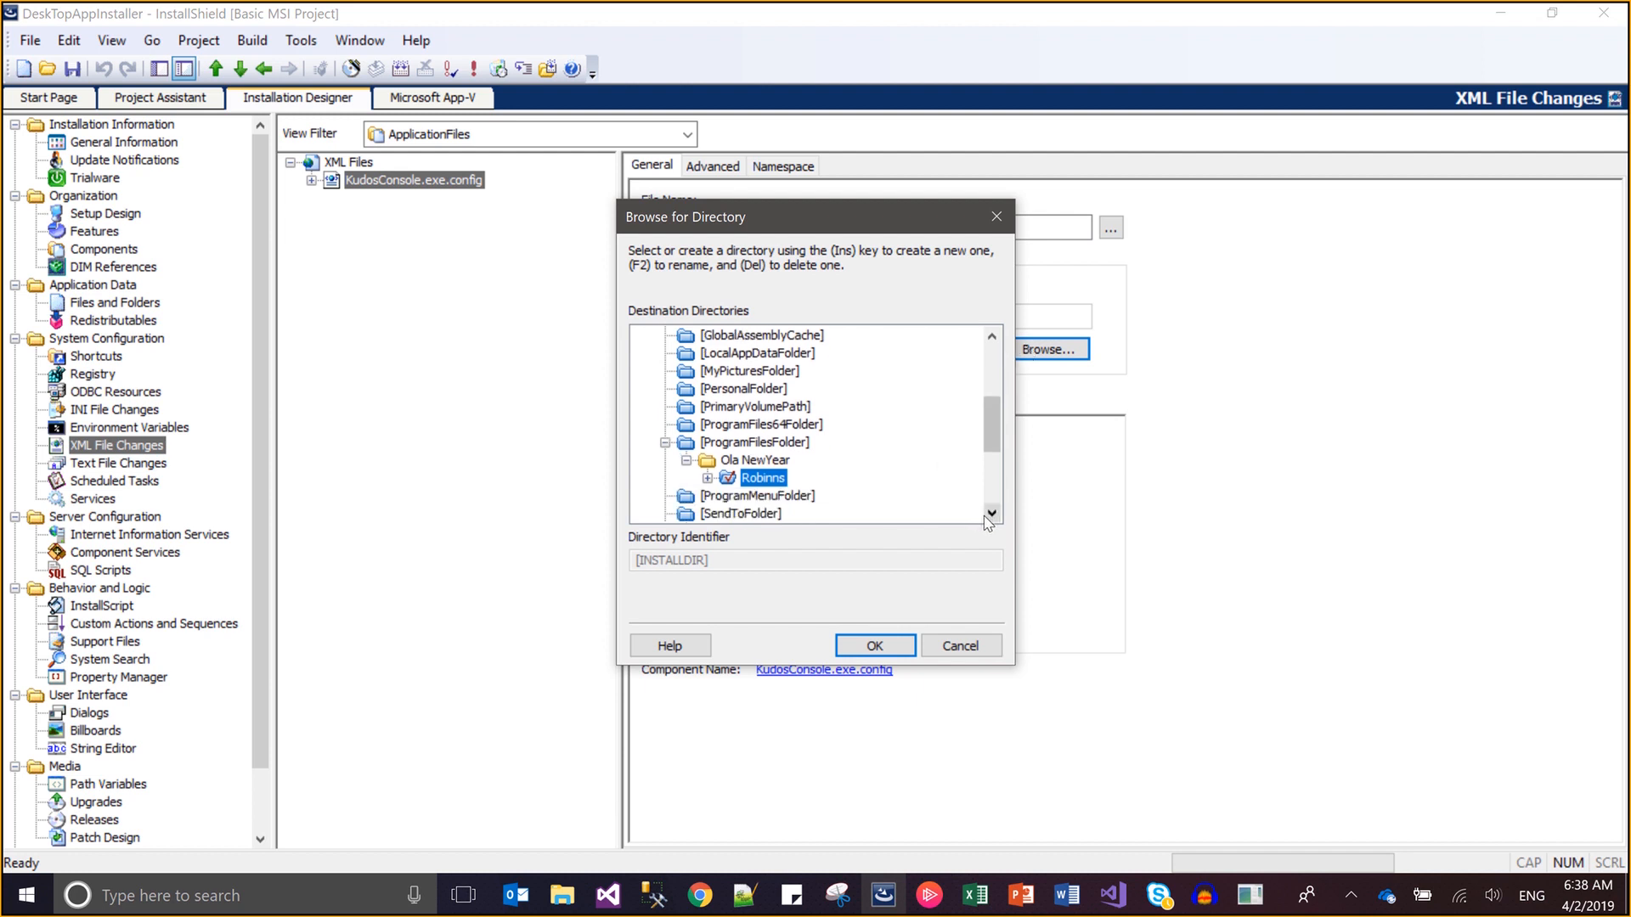
{"action": "left_click", "coordinate": [707, 478]}
{"action": "left_click", "coordinate": [794, 497]}
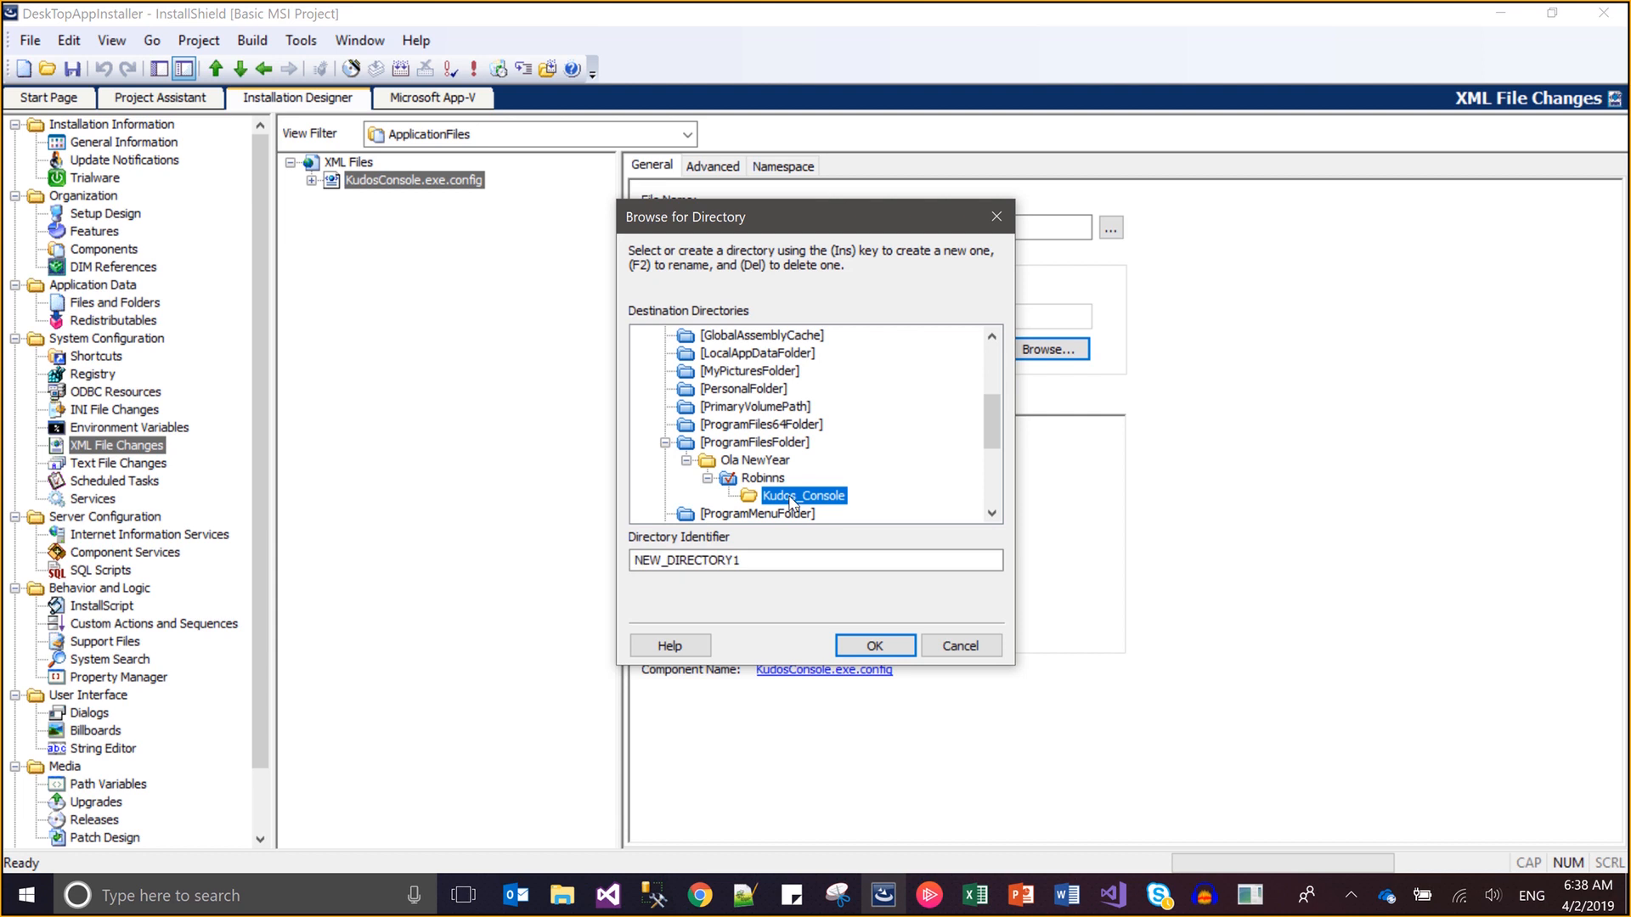
{"action": "left_click", "coordinate": [865, 648]}
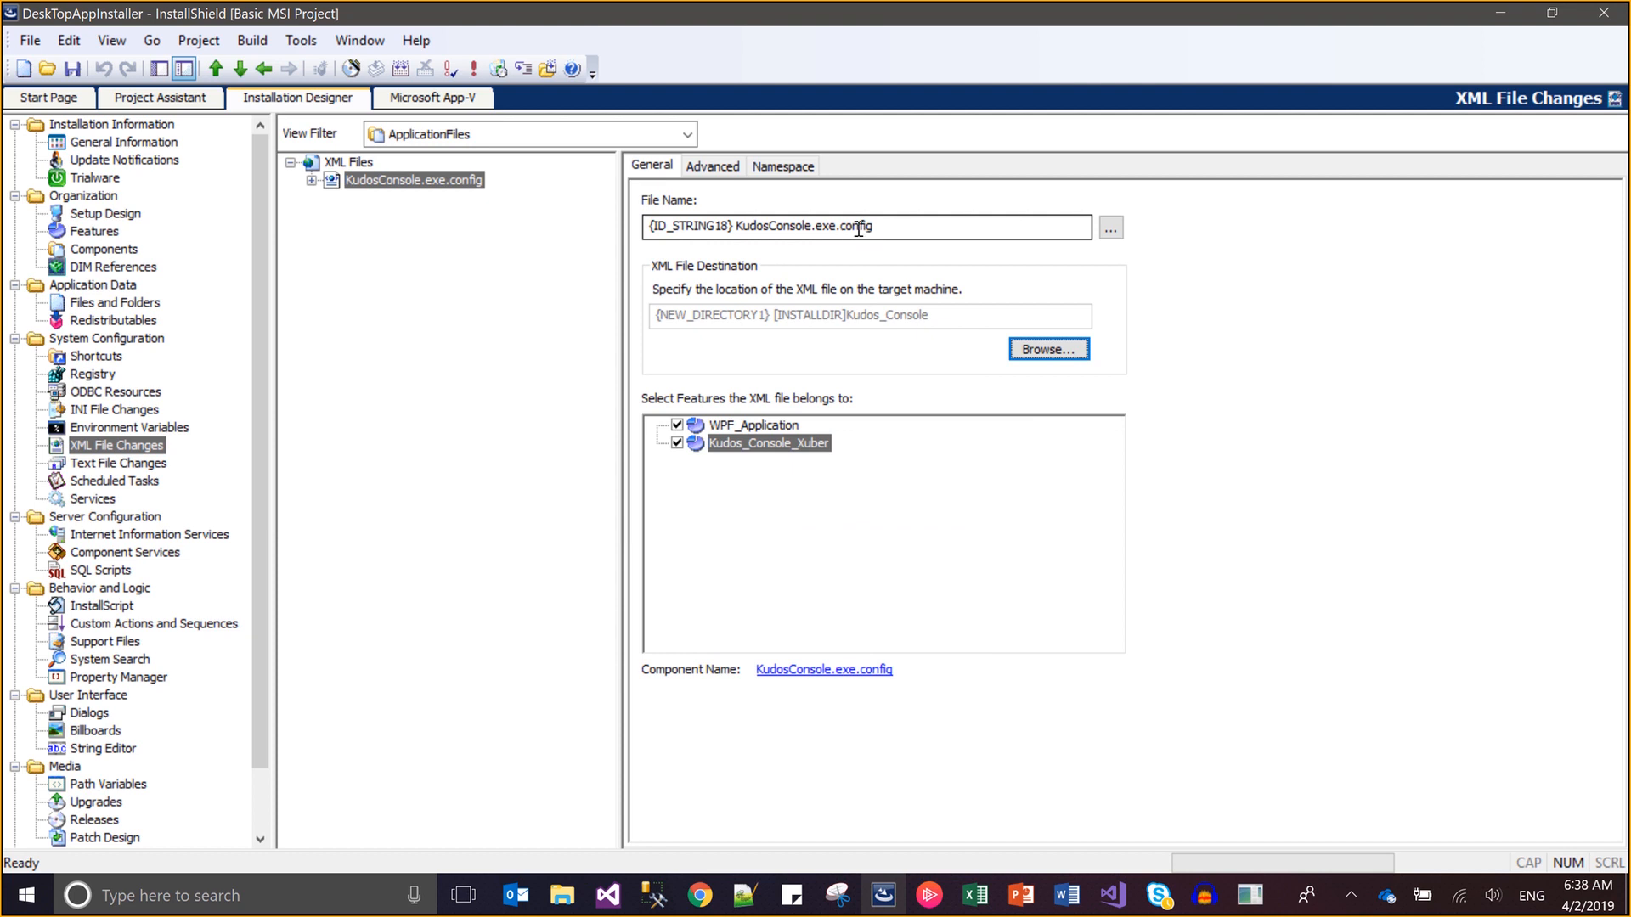
Disable always creating the KudosConsole.exe.config file if missing and formatting its XML after changes
{"action": "left_click", "coordinate": [734, 169]}
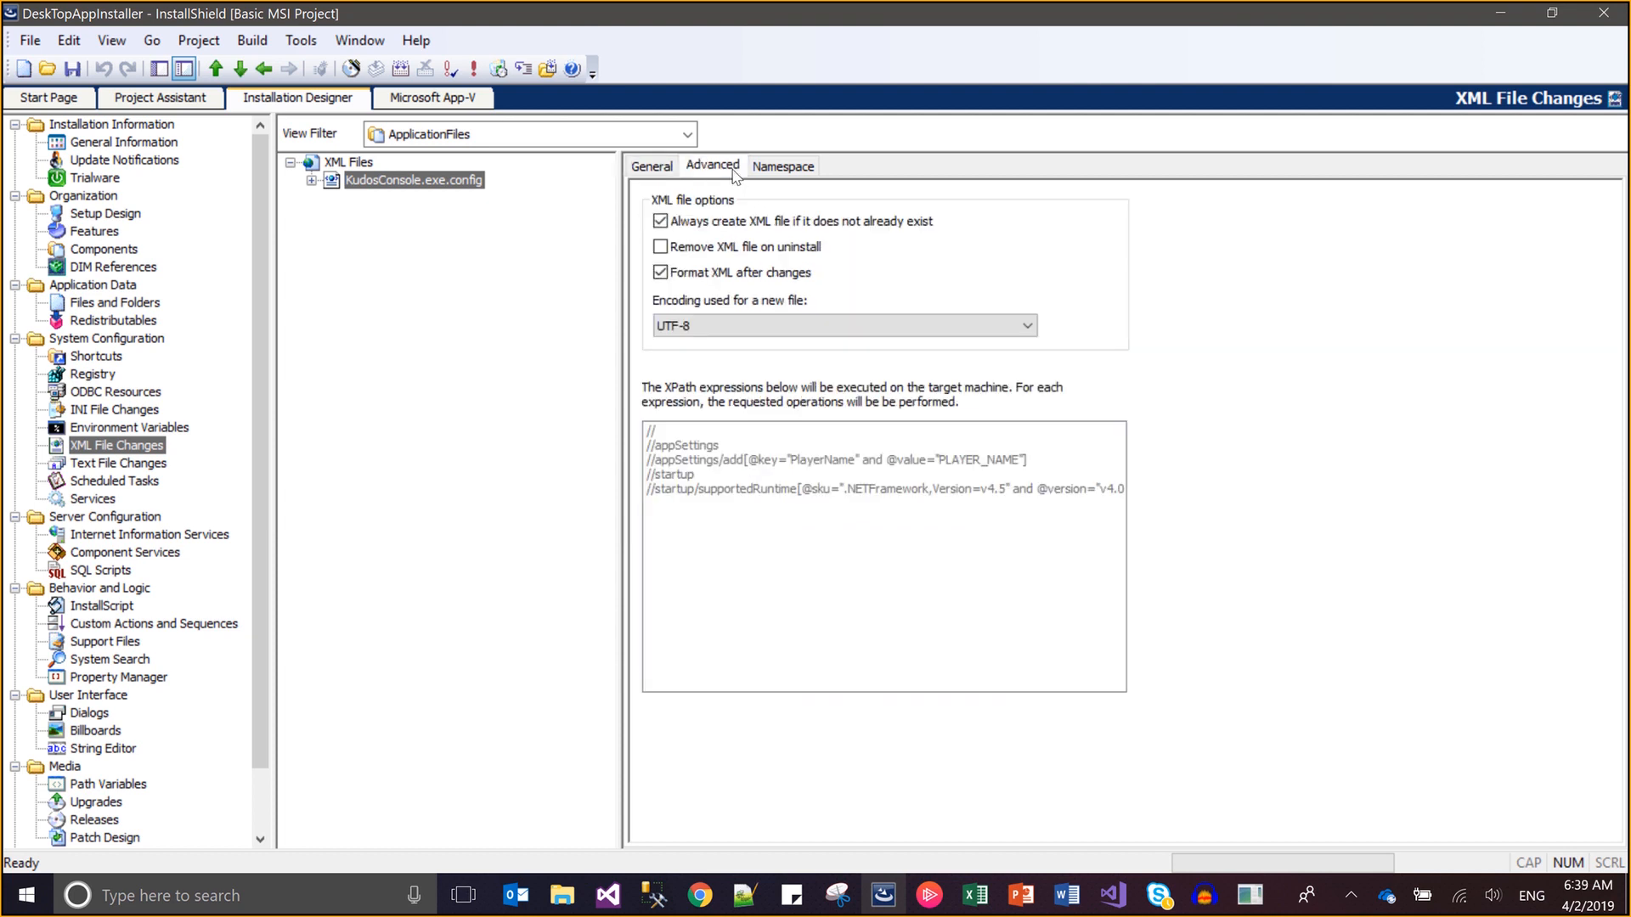
{"action": "left_click", "coordinate": [660, 221]}
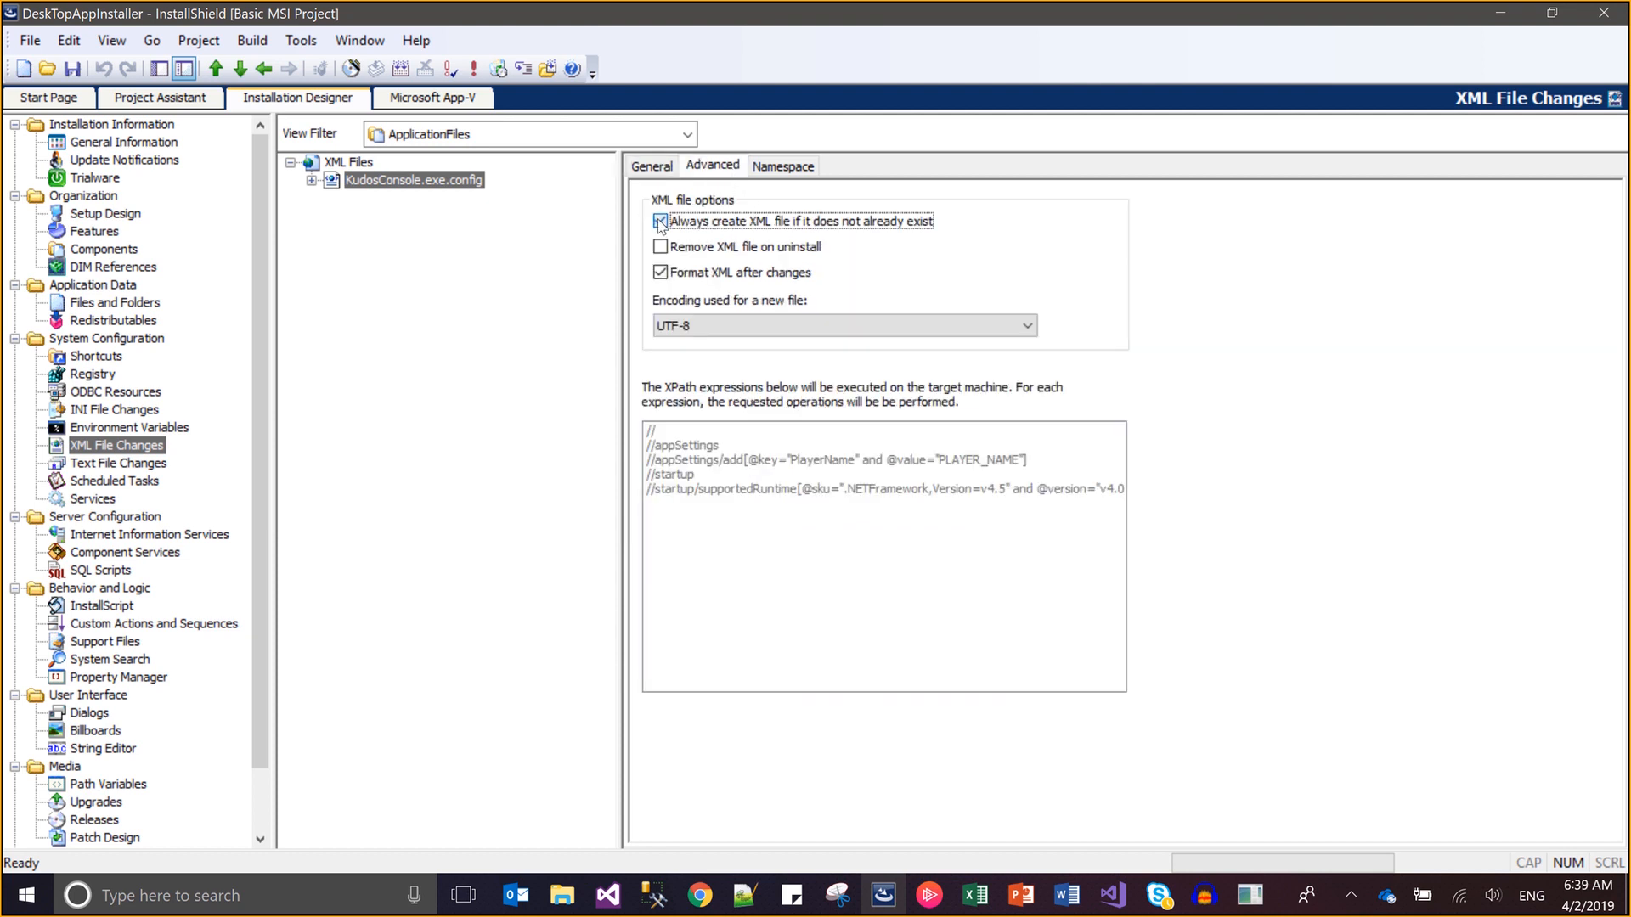
{"action": "left_click", "coordinate": [660, 271]}
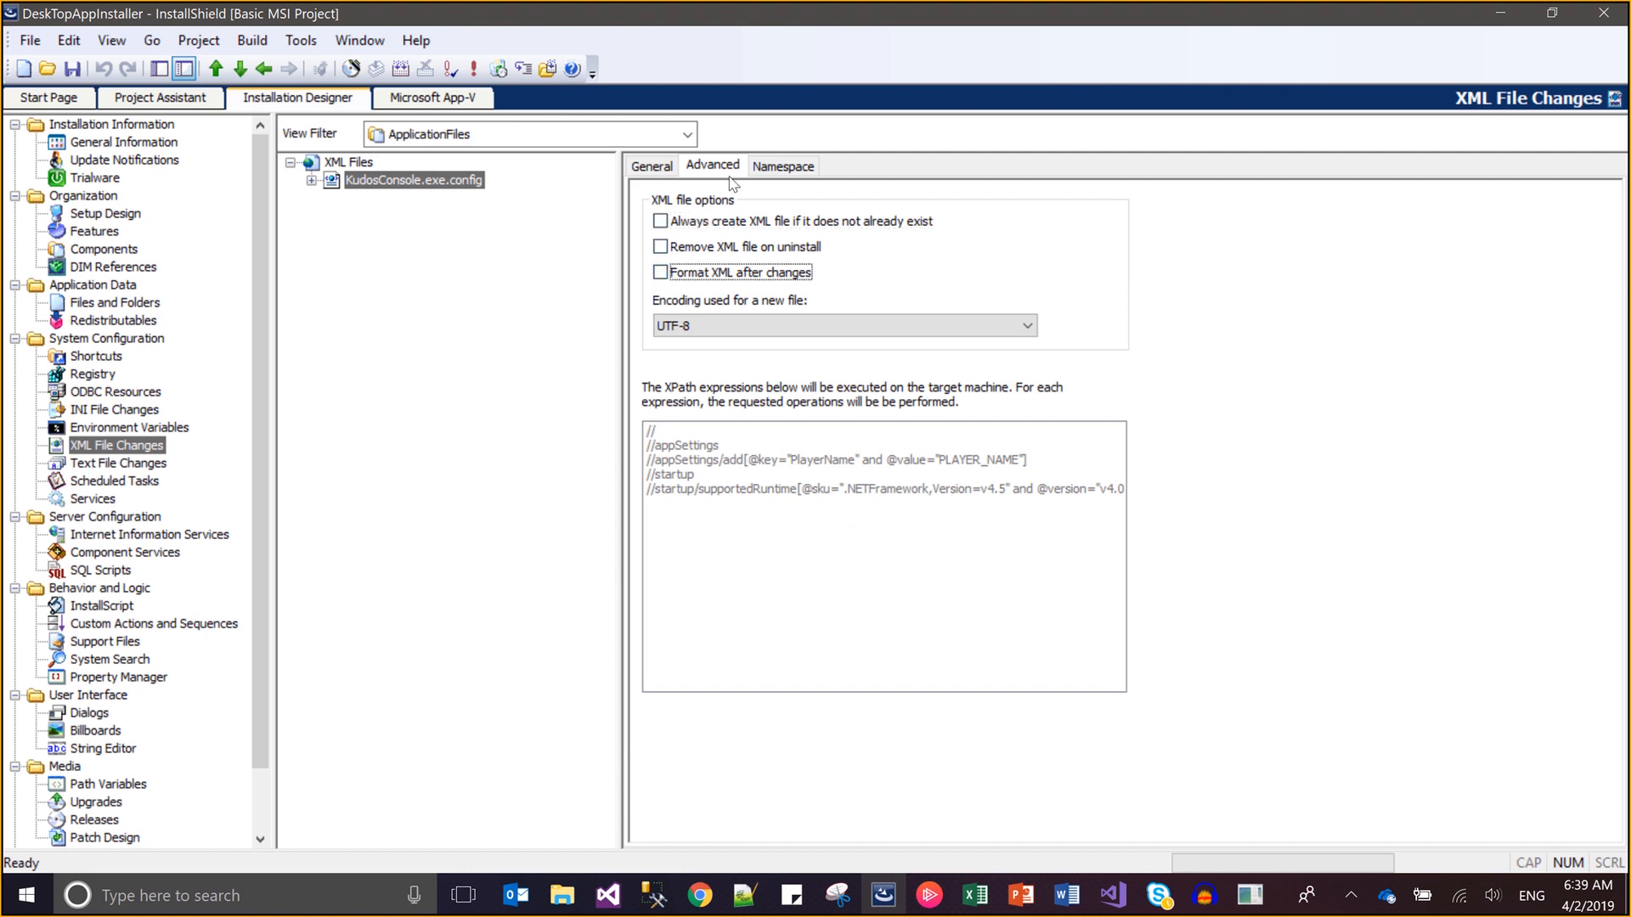
Review the config file's namespace mappings, file name string entry and advanced options without changing them
{"action": "left_click", "coordinate": [761, 166]}
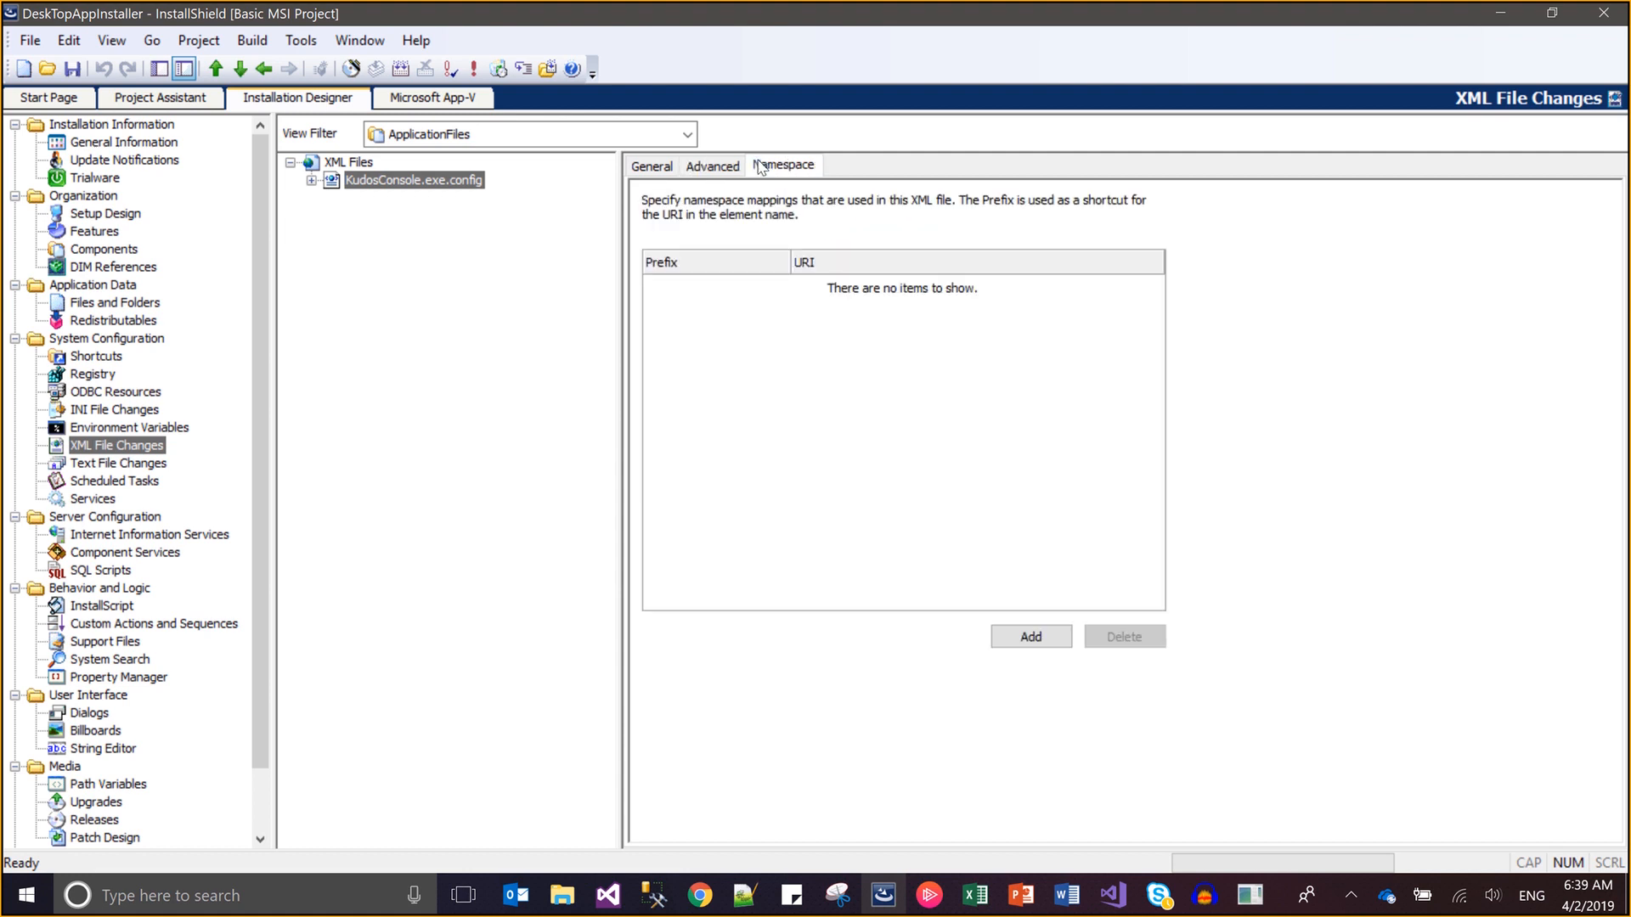
{"action": "left_click", "coordinate": [674, 175]}
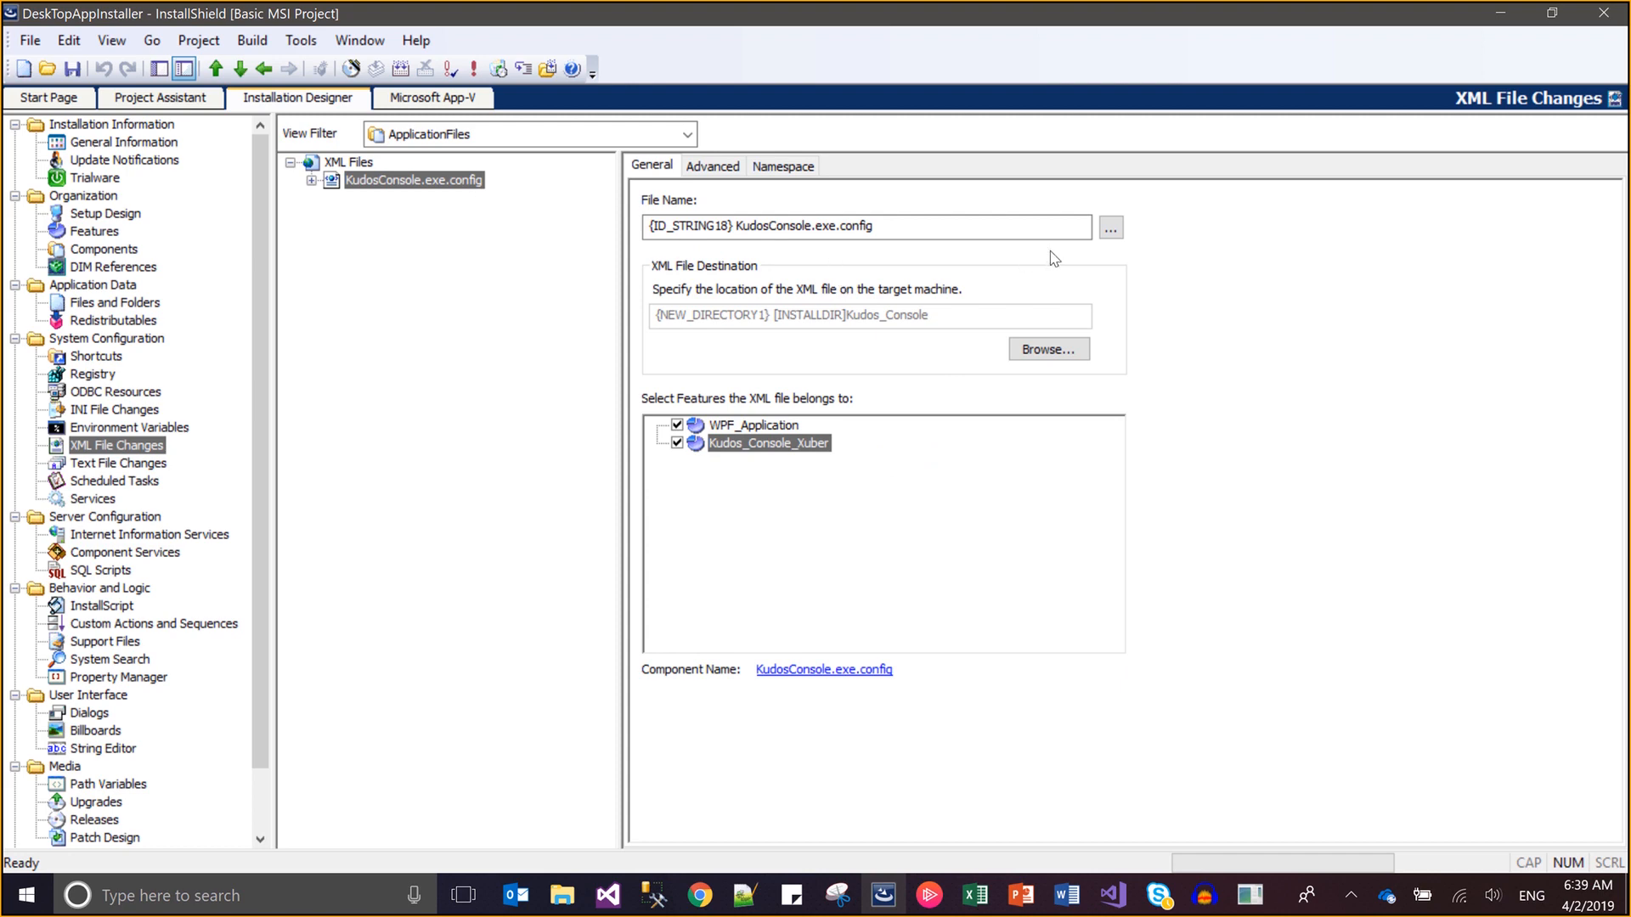
{"action": "left_click", "coordinate": [1106, 234]}
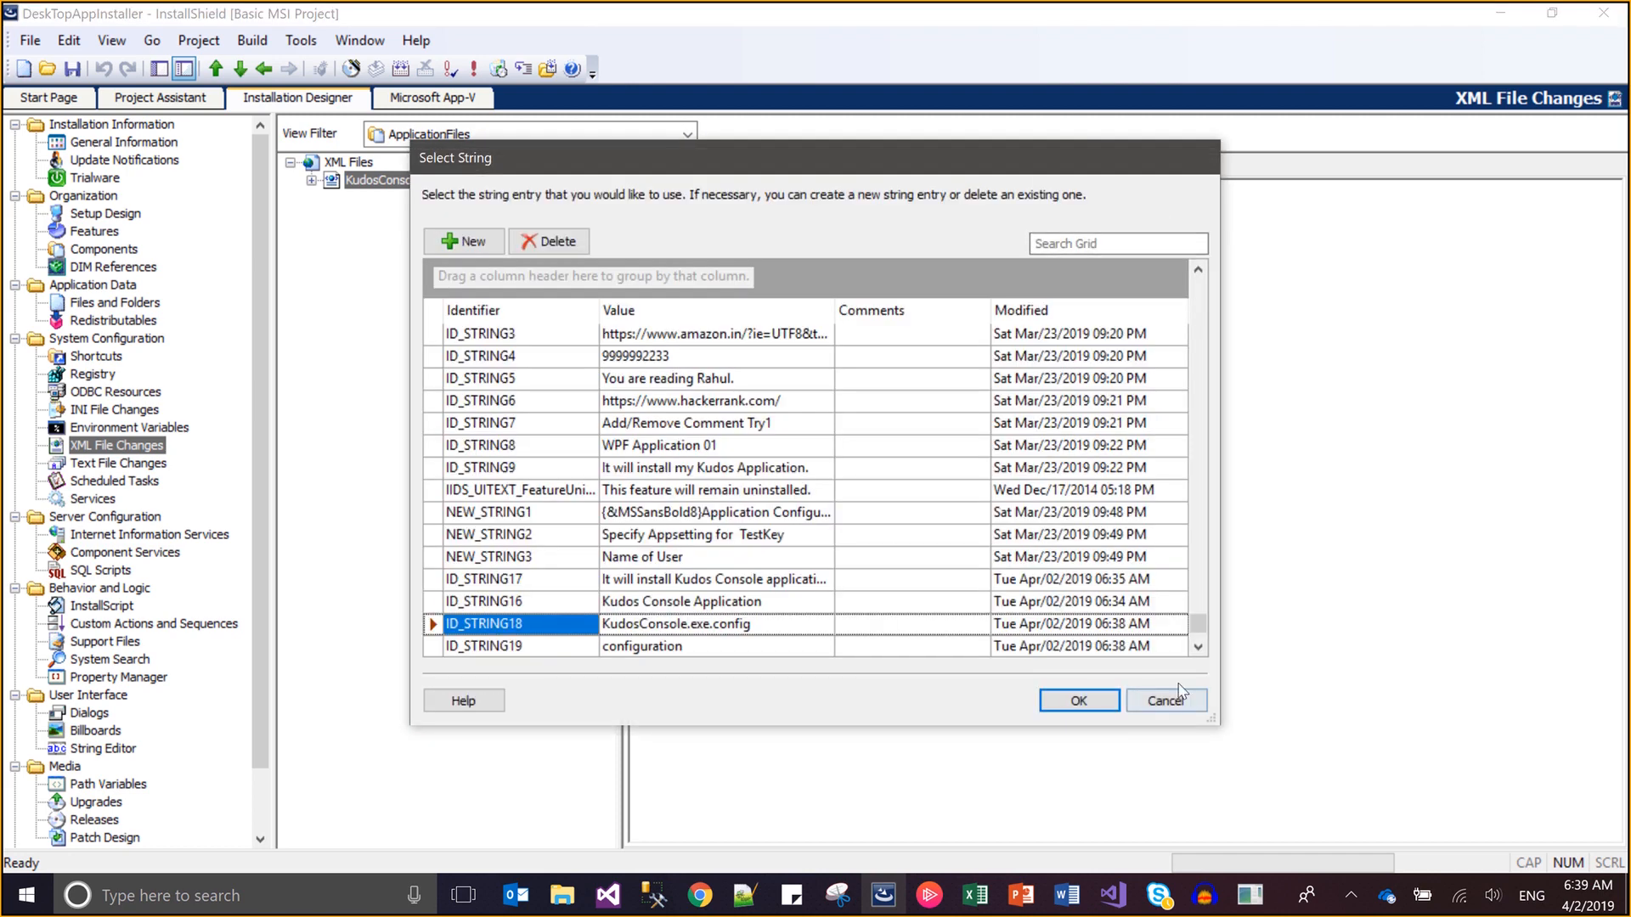
{"action": "left_click", "coordinate": [1165, 700]}
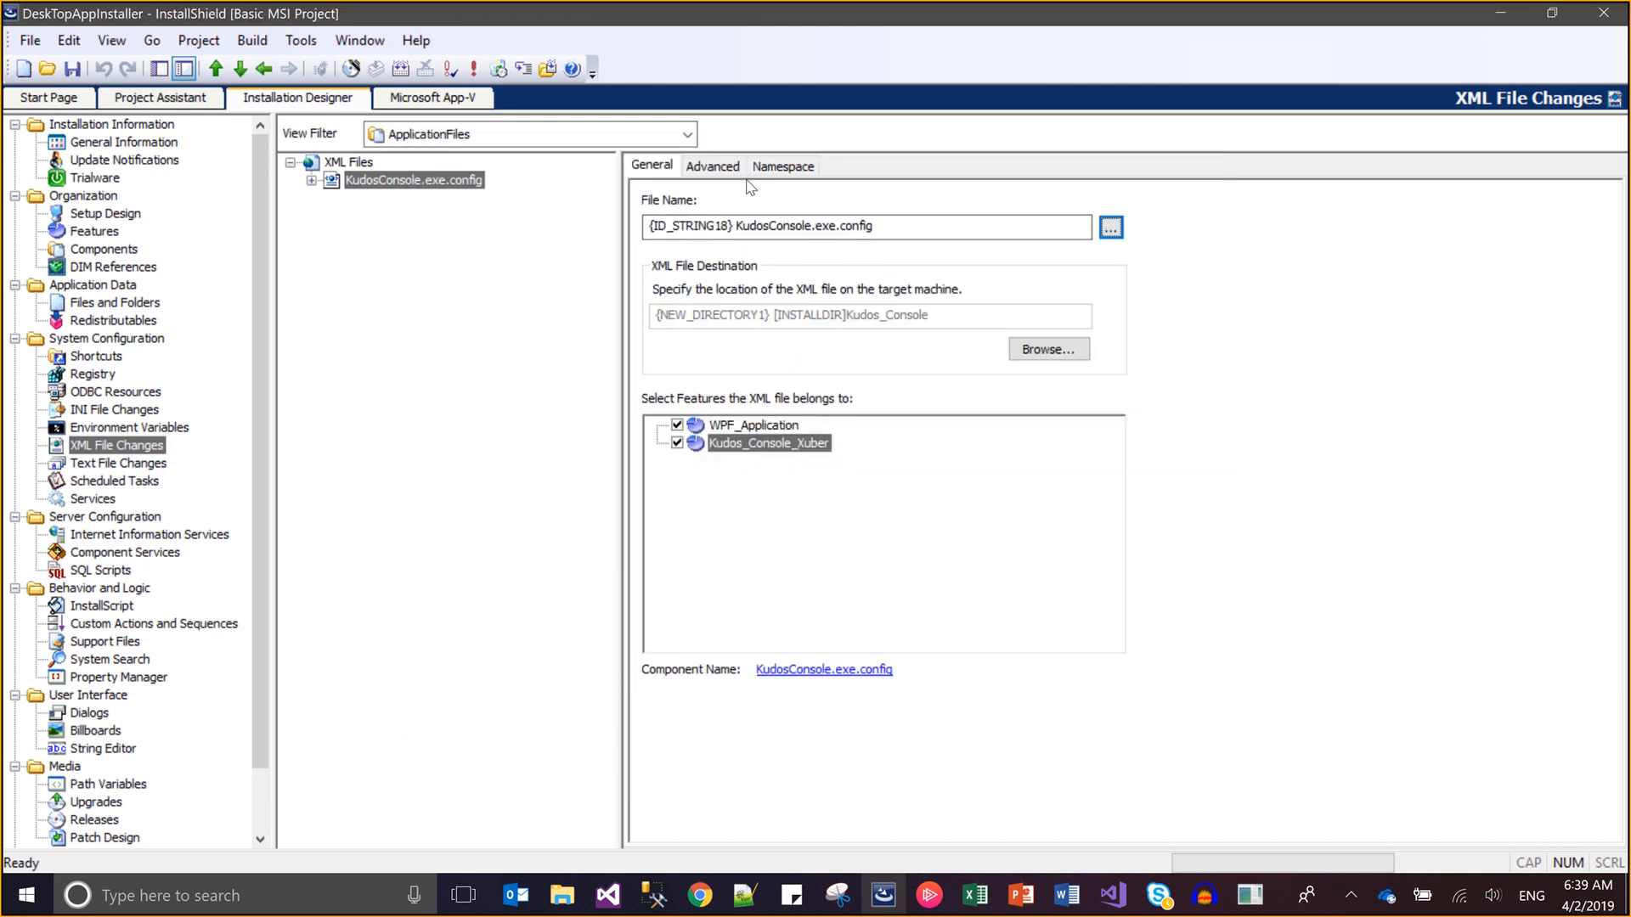
{"action": "left_click", "coordinate": [714, 166]}
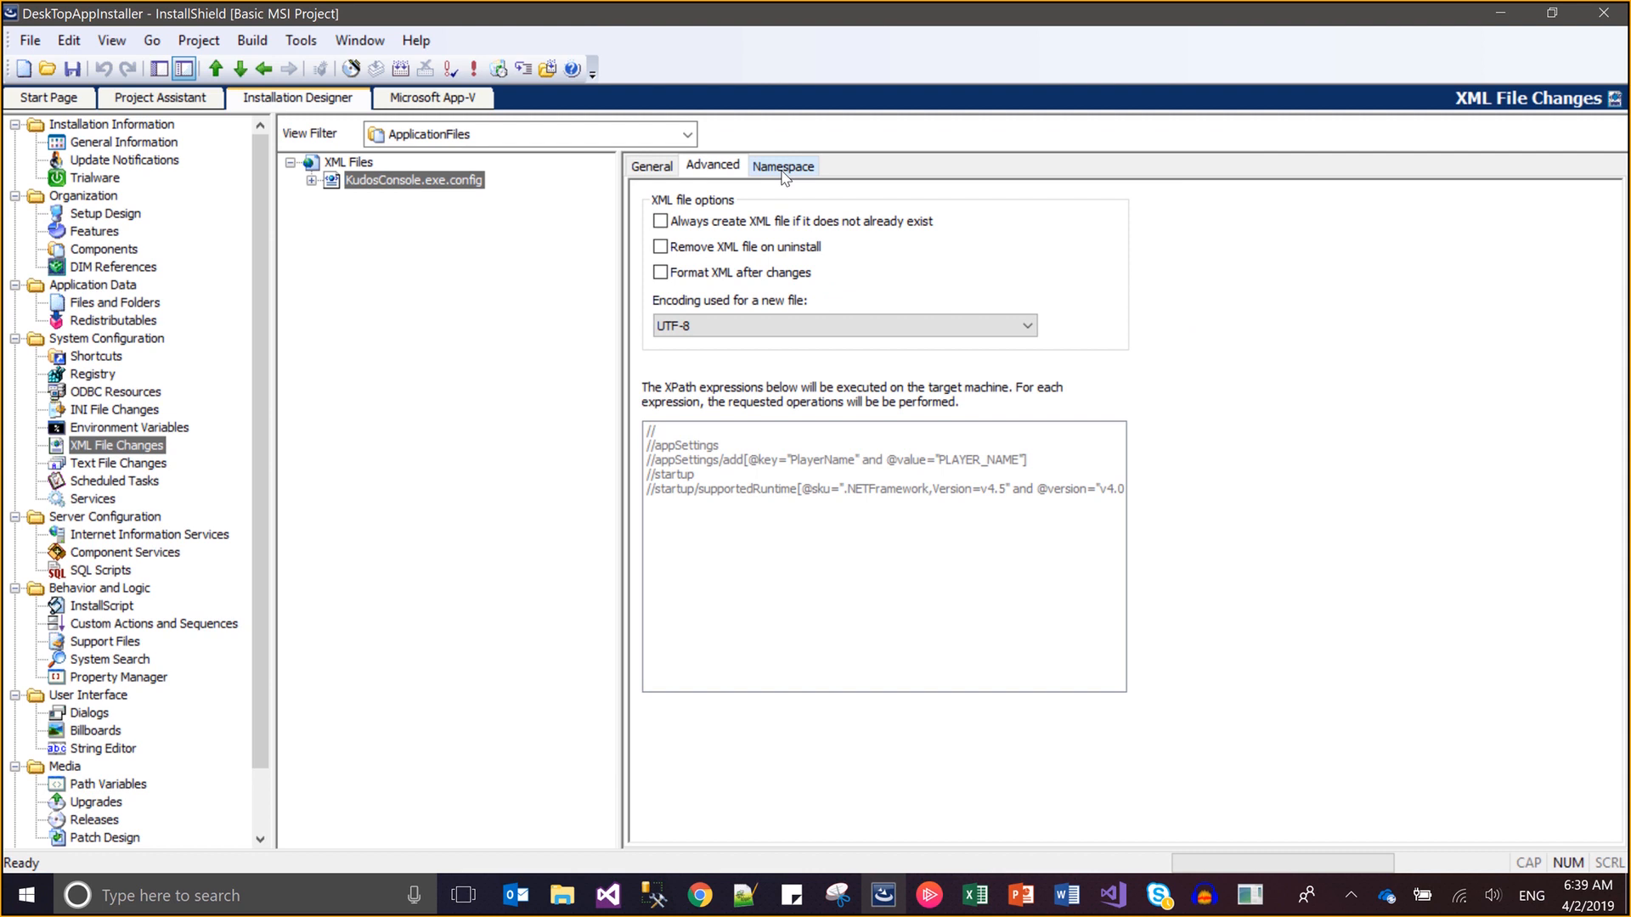
{"action": "left_click", "coordinate": [783, 168]}
{"action": "left_click", "coordinate": [666, 168]}
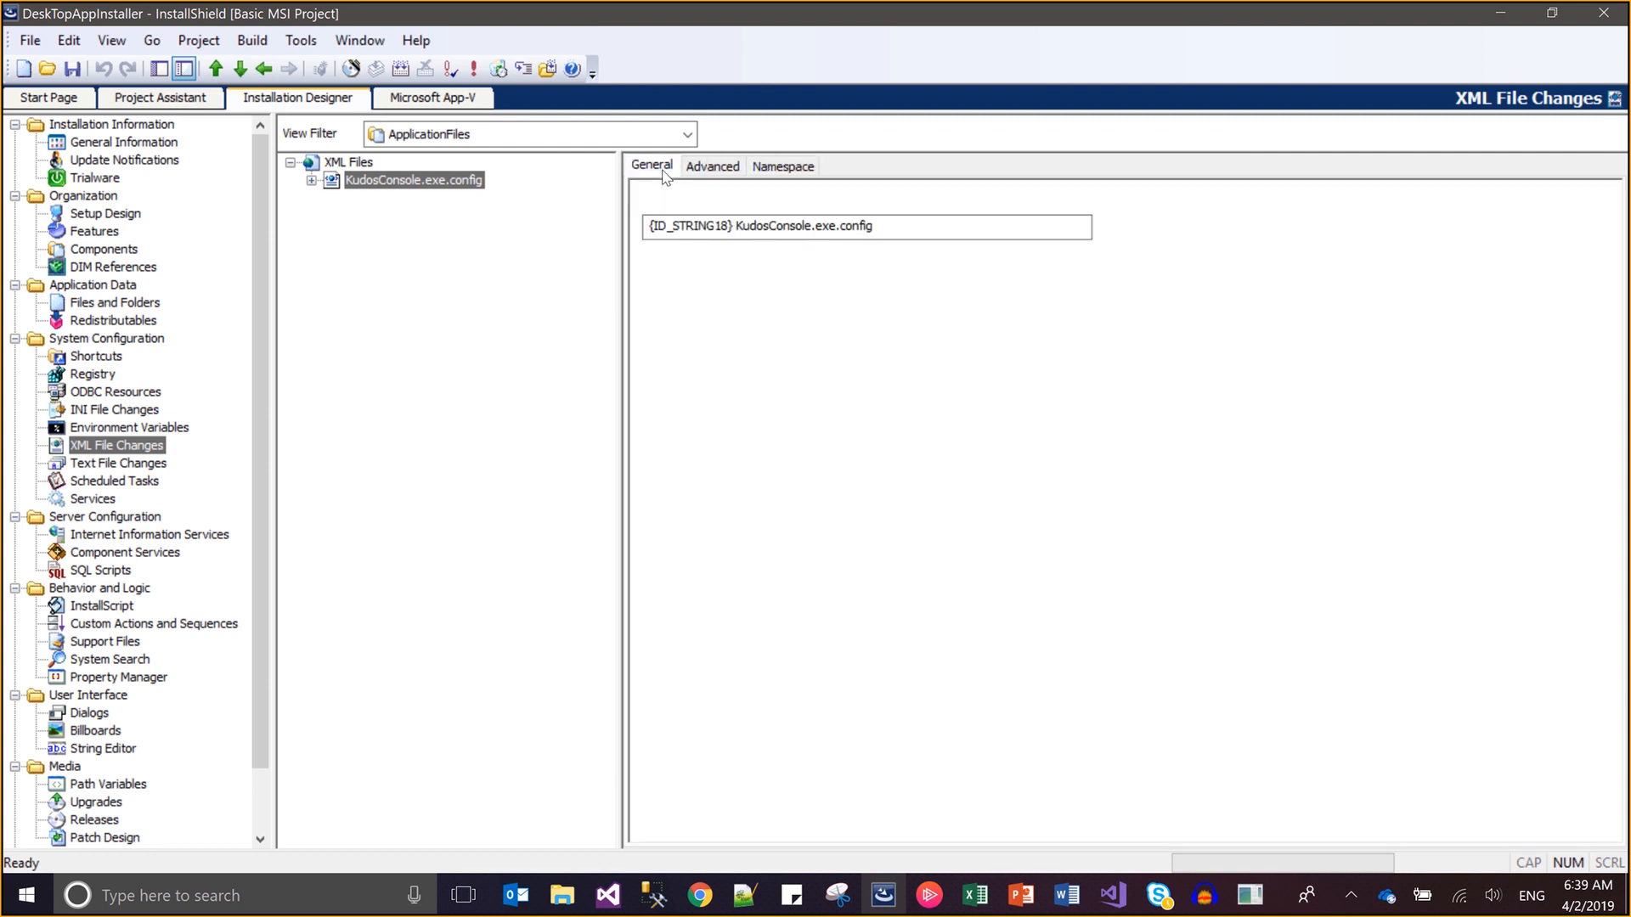
Set the configuration element to update the first match only, without creating it if missing or removing it on uninstall
{"action": "left_click", "coordinate": [311, 180]}
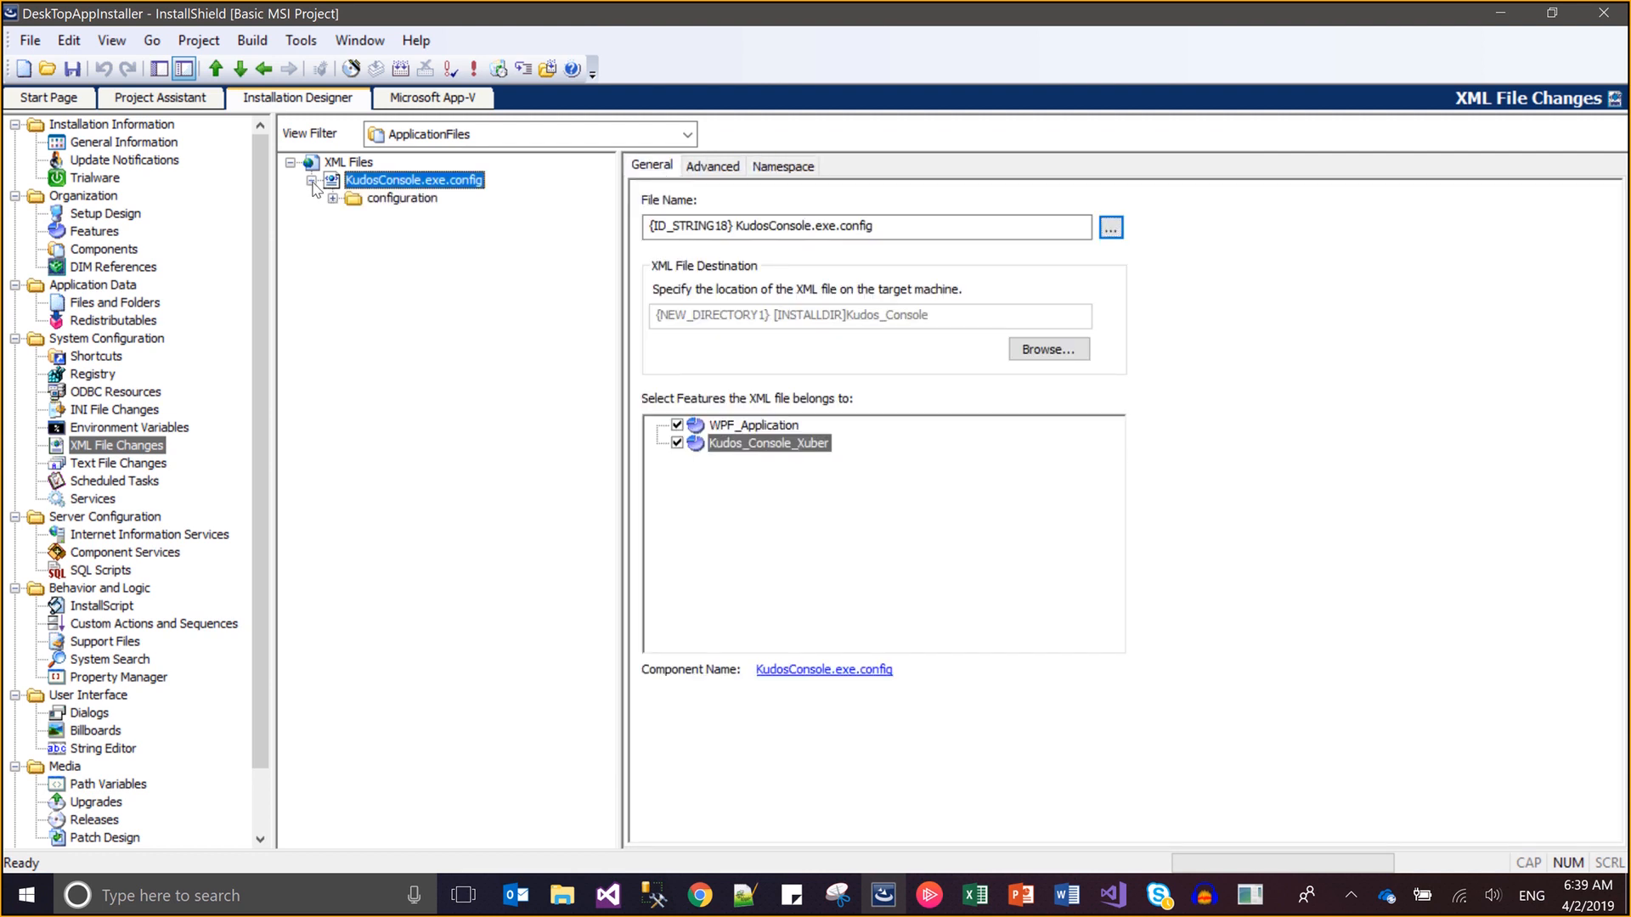
{"action": "left_click", "coordinate": [332, 198]}
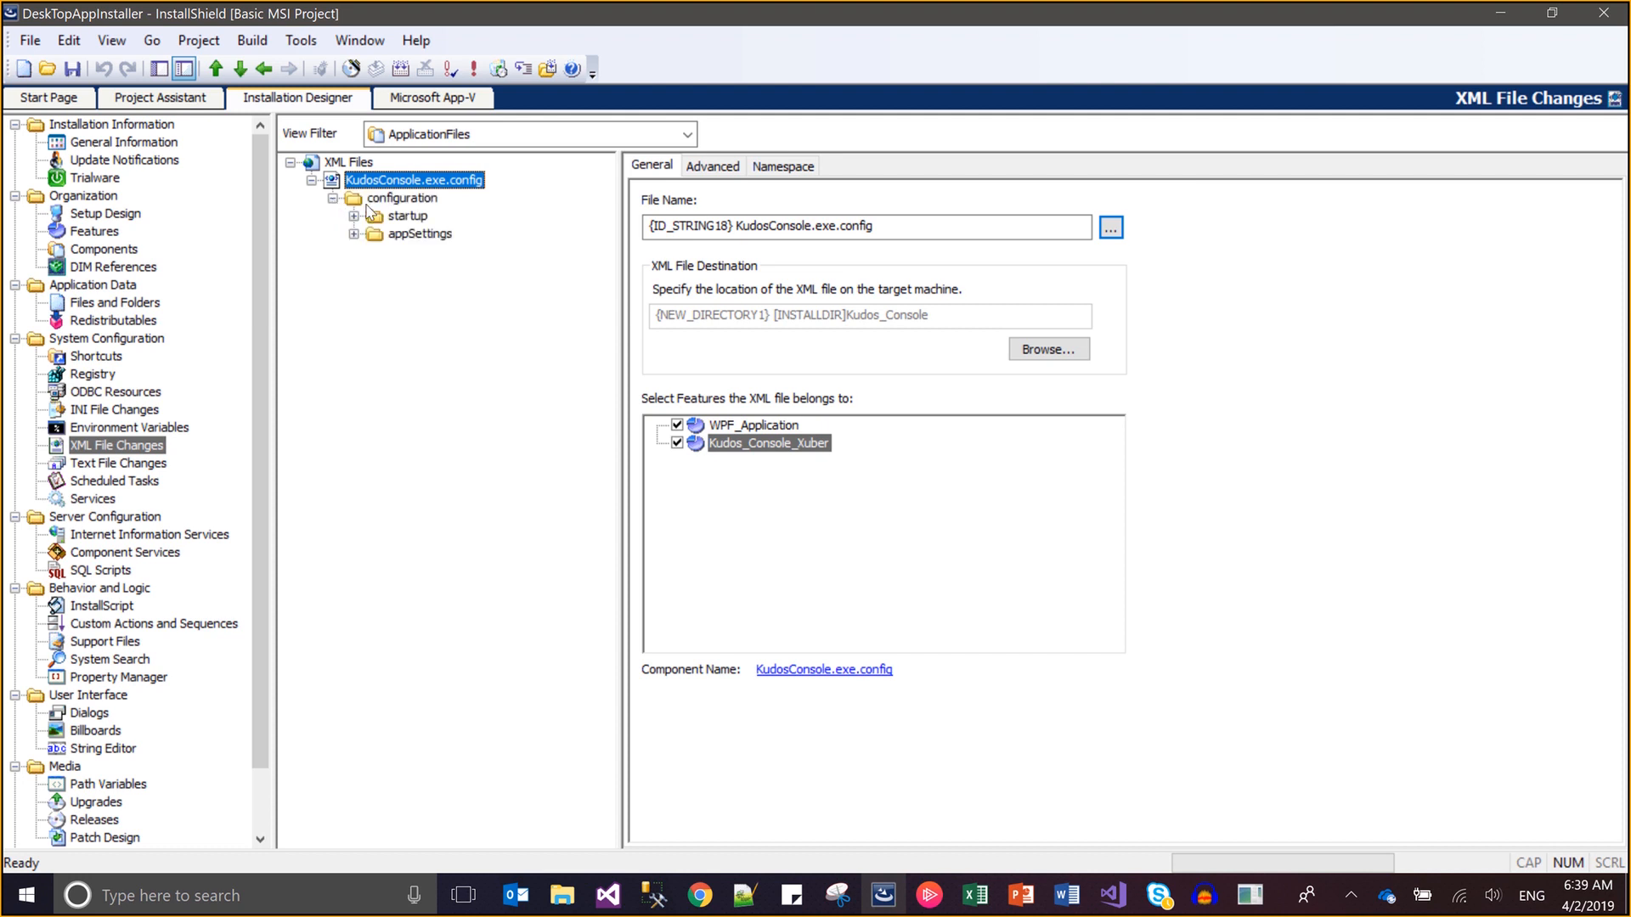
{"action": "left_click", "coordinate": [378, 199]}
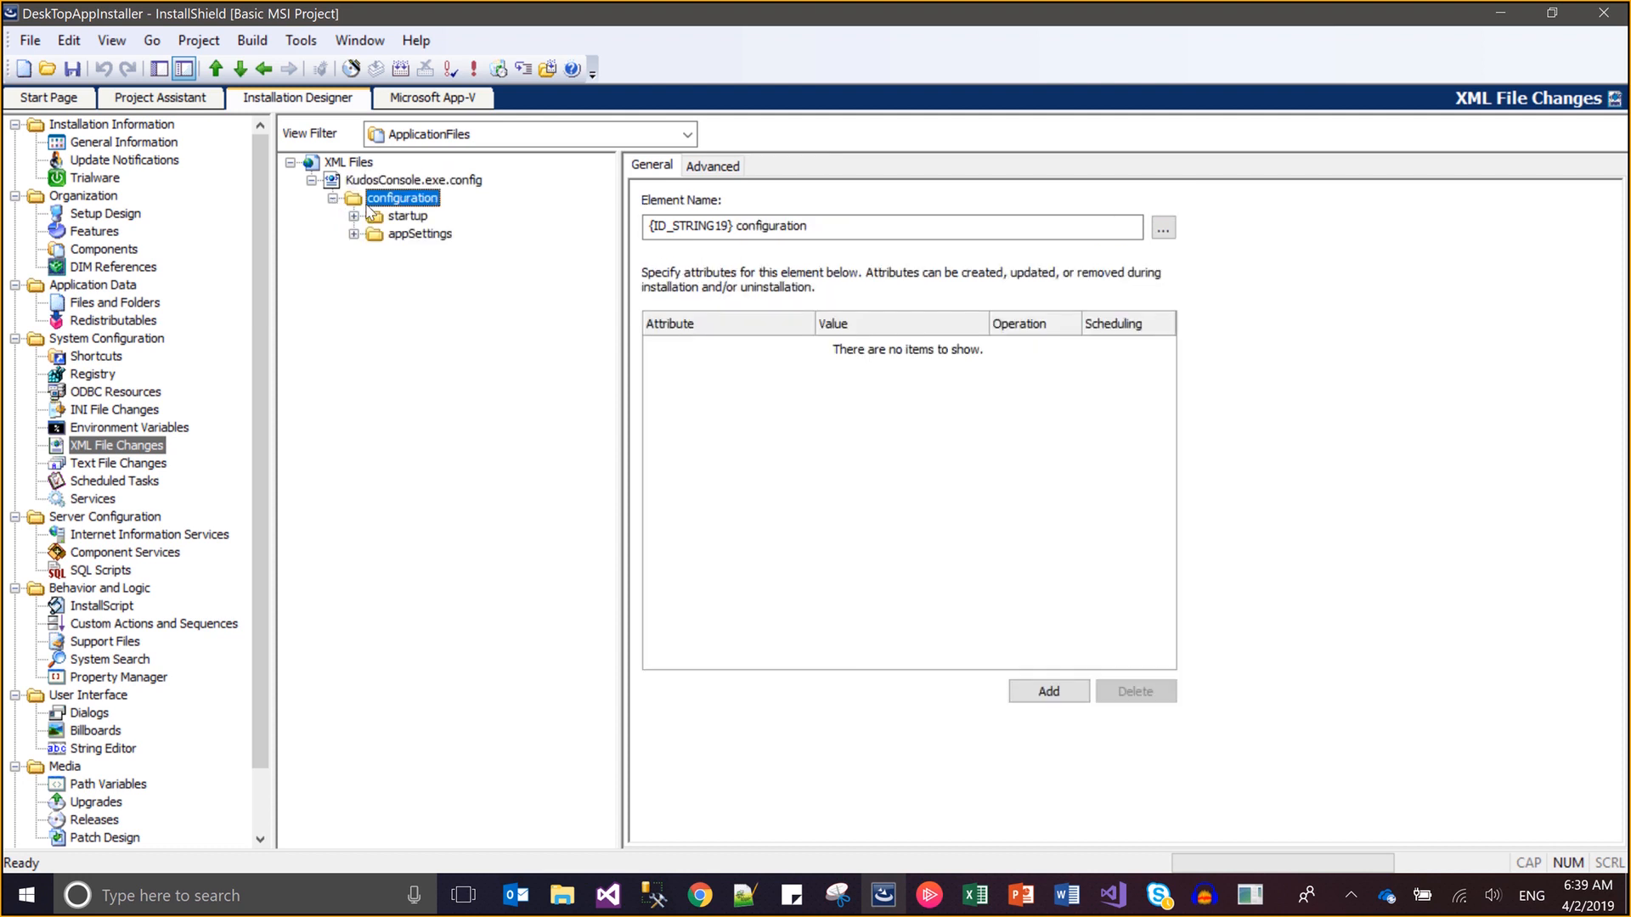
{"action": "left_click", "coordinate": [732, 173]}
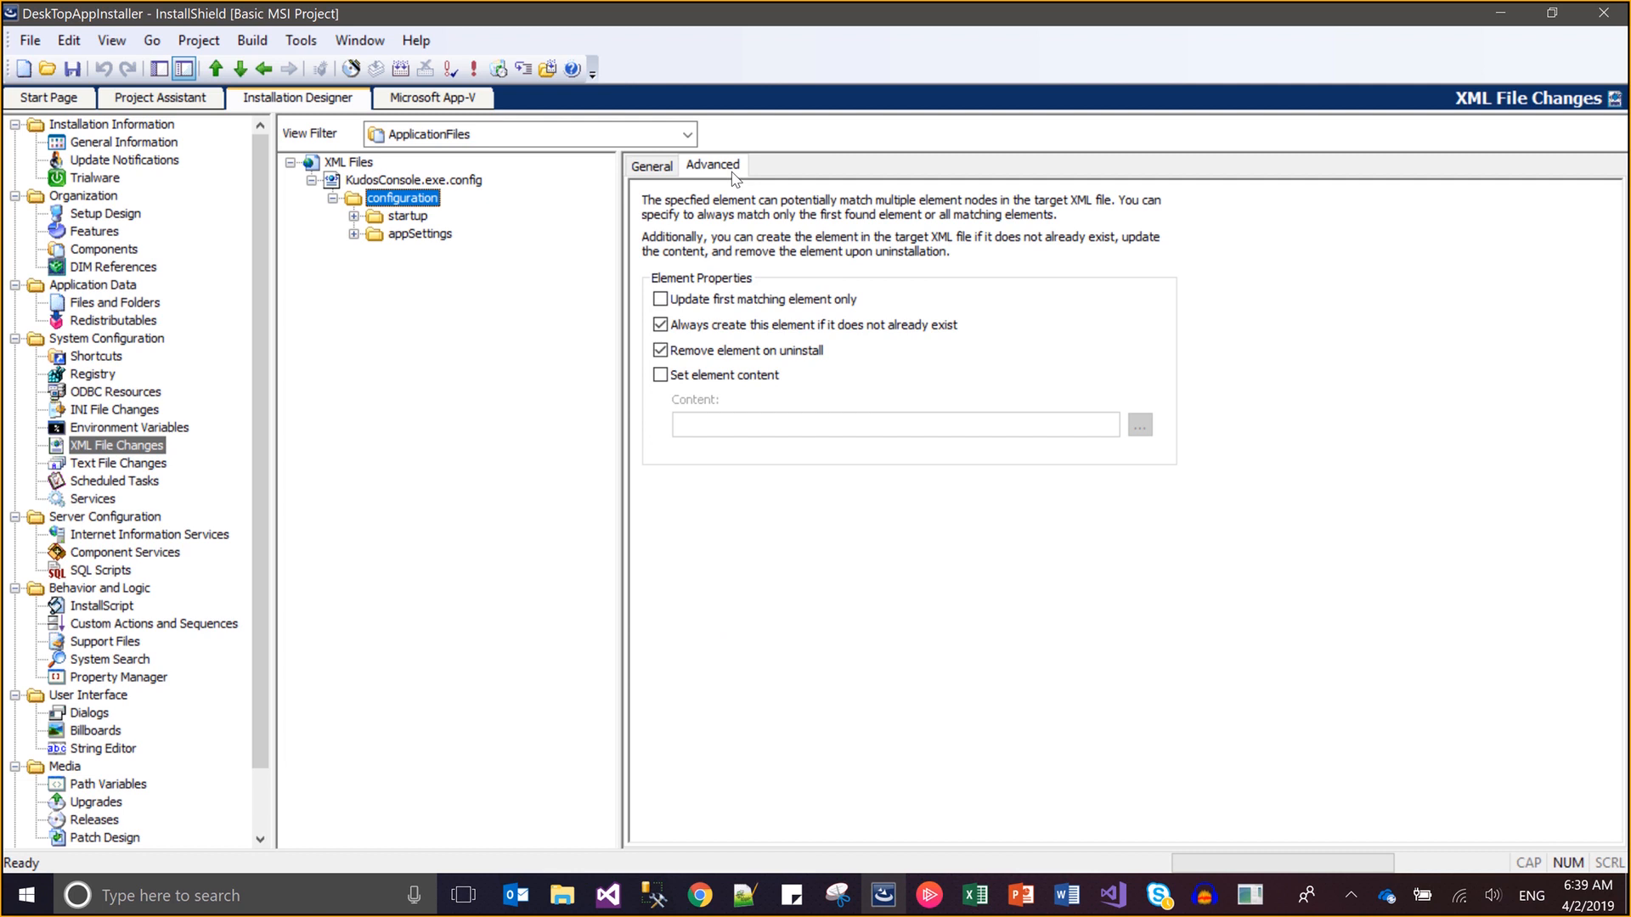
{"action": "left_click", "coordinate": [660, 300]}
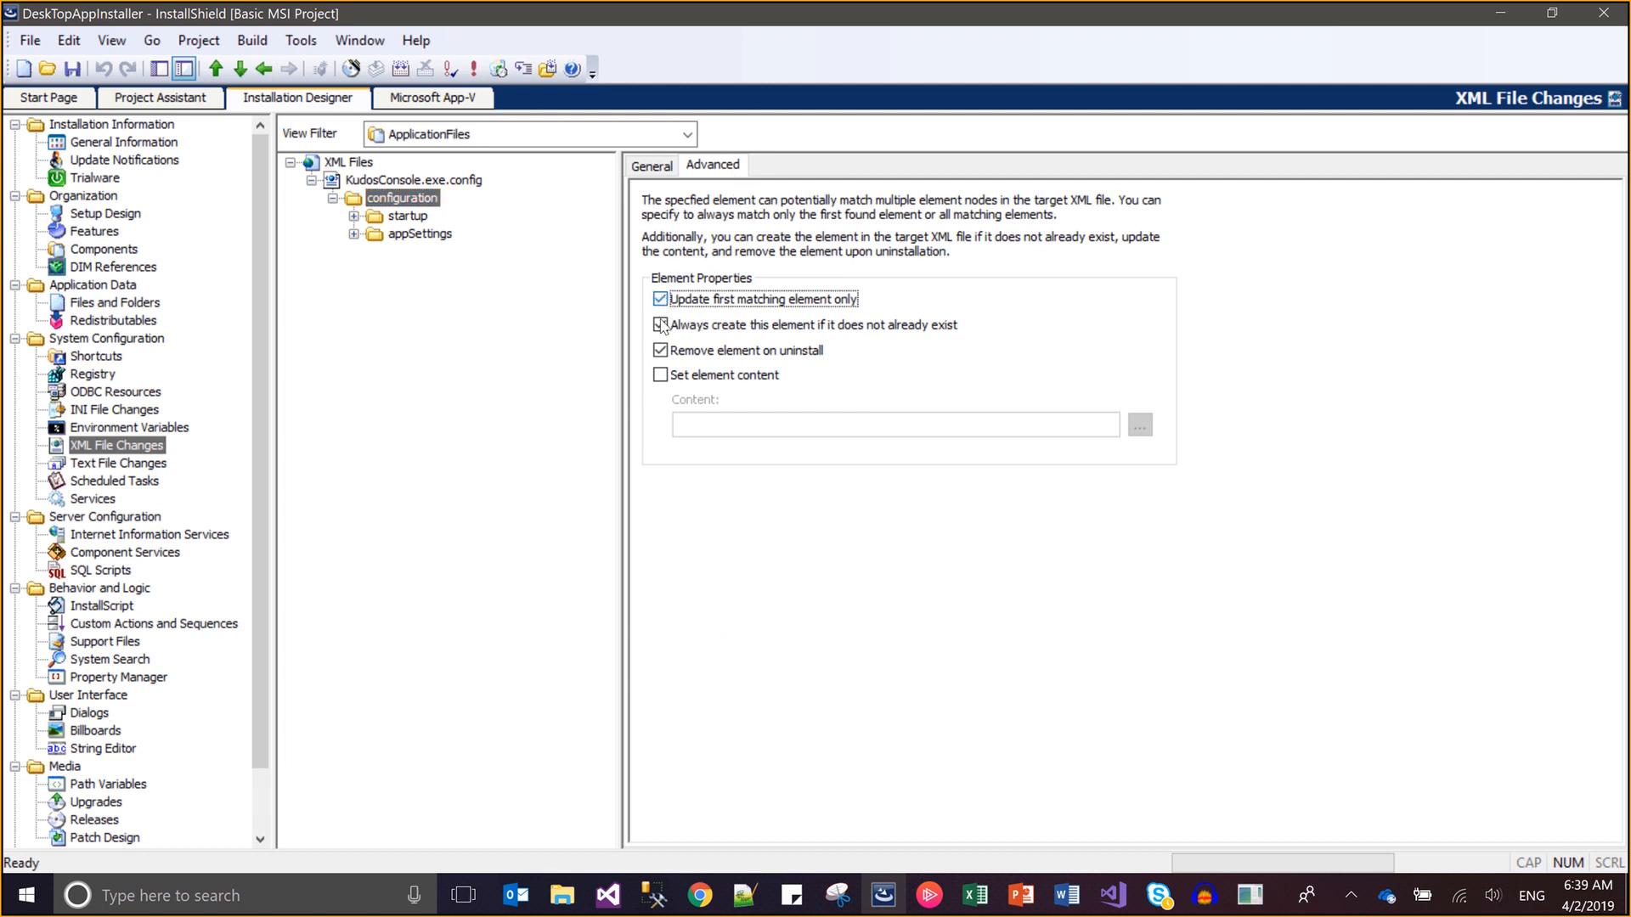
{"action": "left_click", "coordinate": [660, 325]}
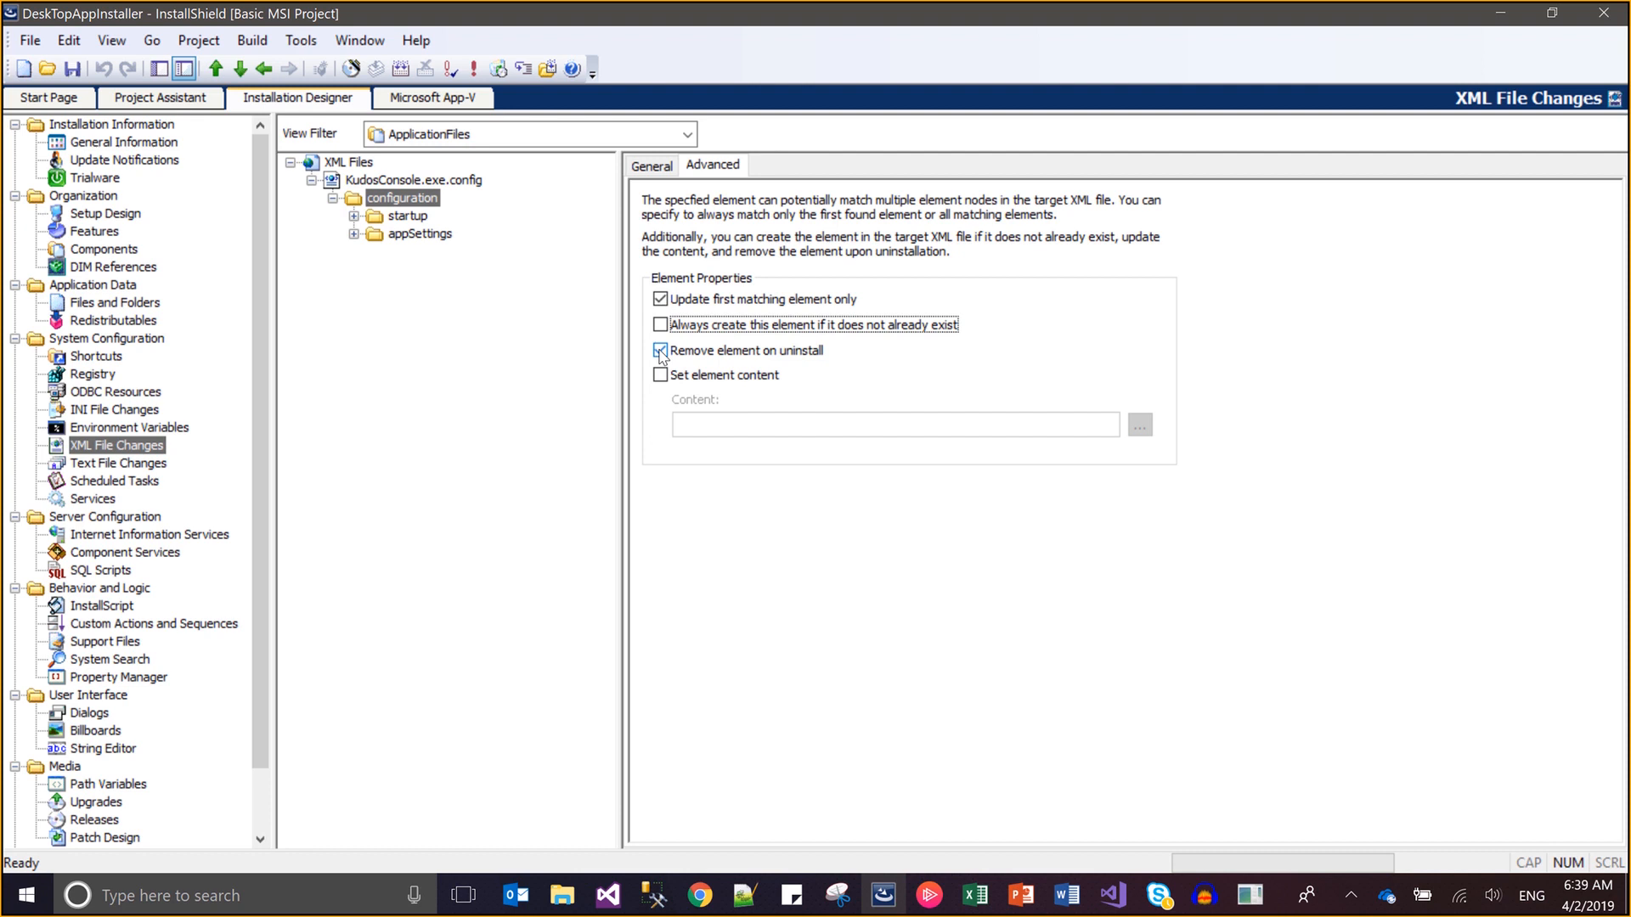
{"action": "left_click", "coordinate": [660, 350]}
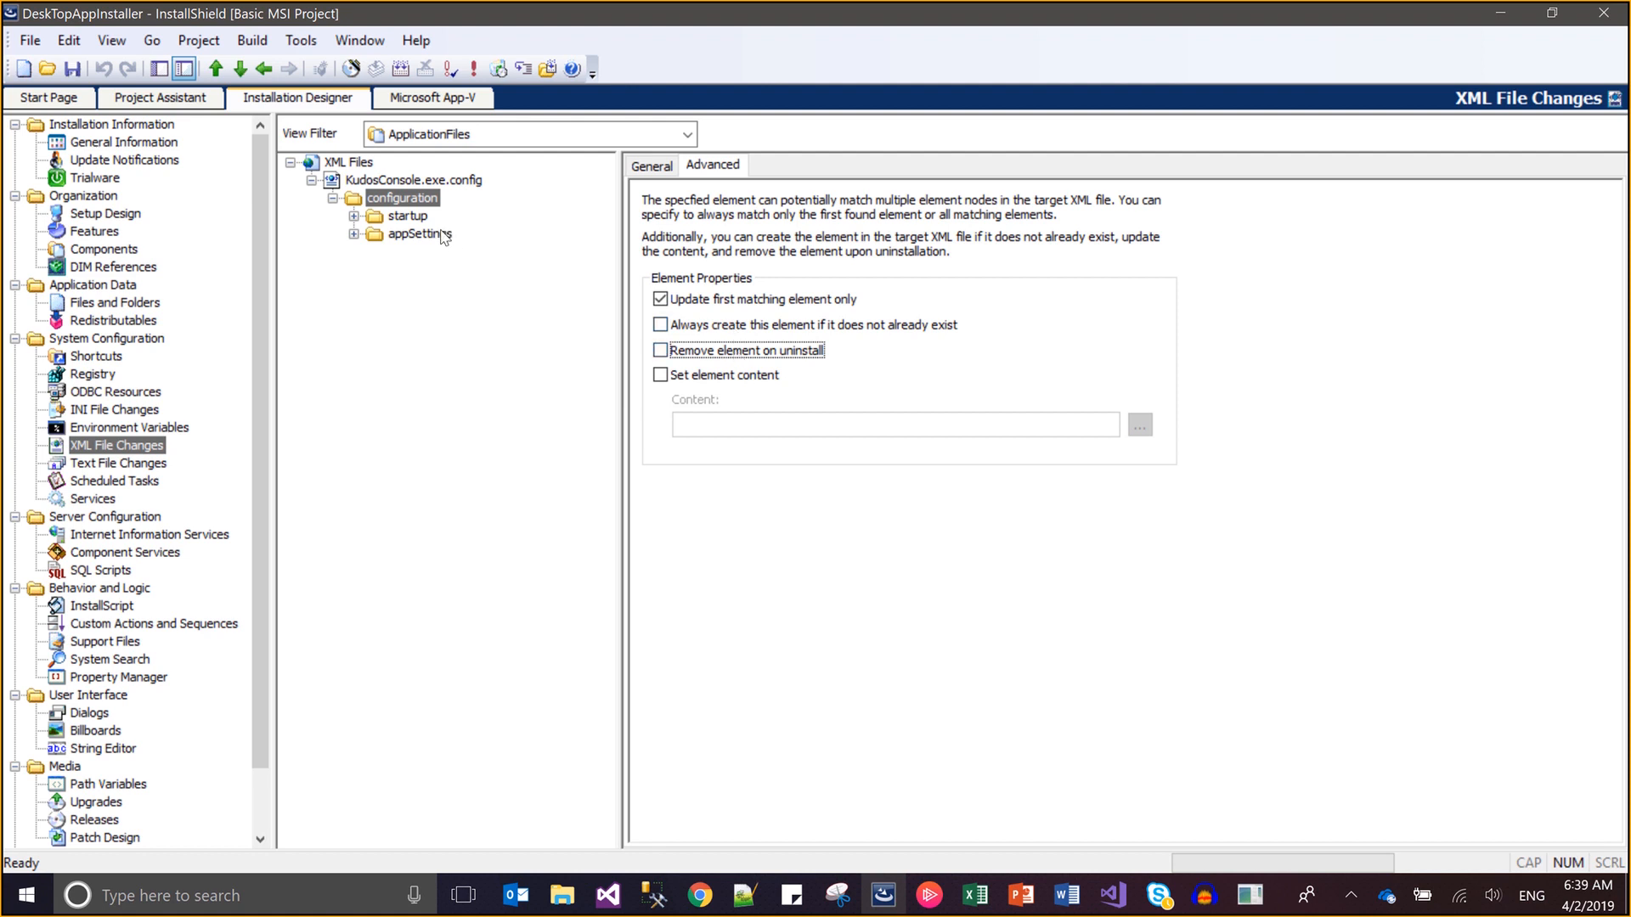
Set the startup element to update the first match only, with creation if missing and removal on uninstall disabled
{"action": "left_click", "coordinate": [421, 219]}
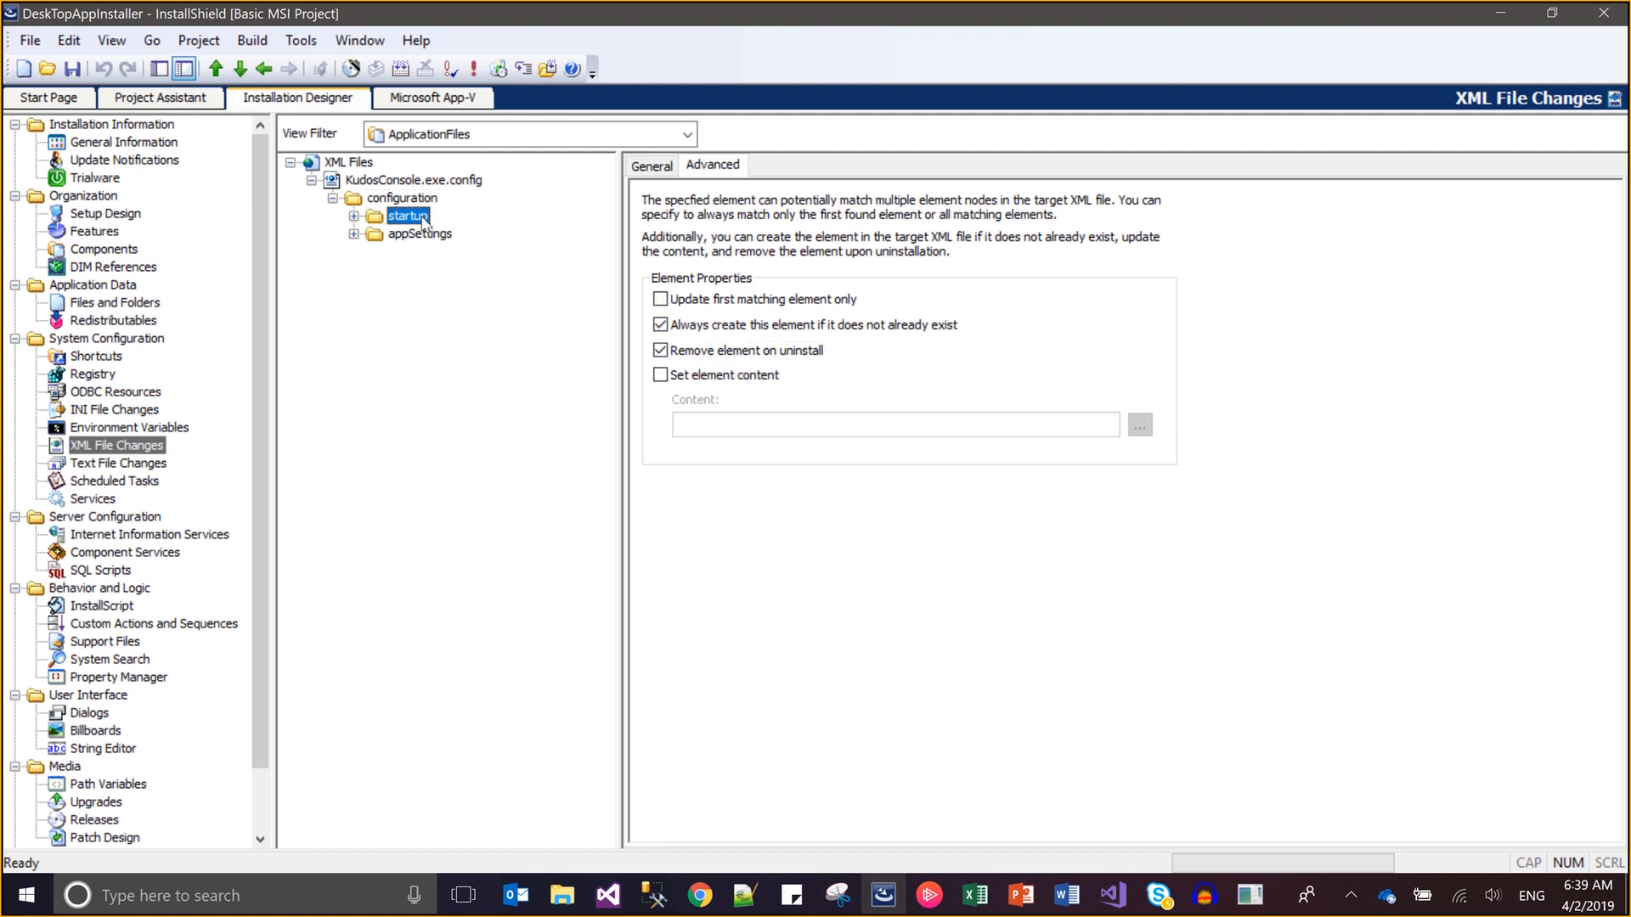
{"action": "left_click", "coordinate": [661, 300]}
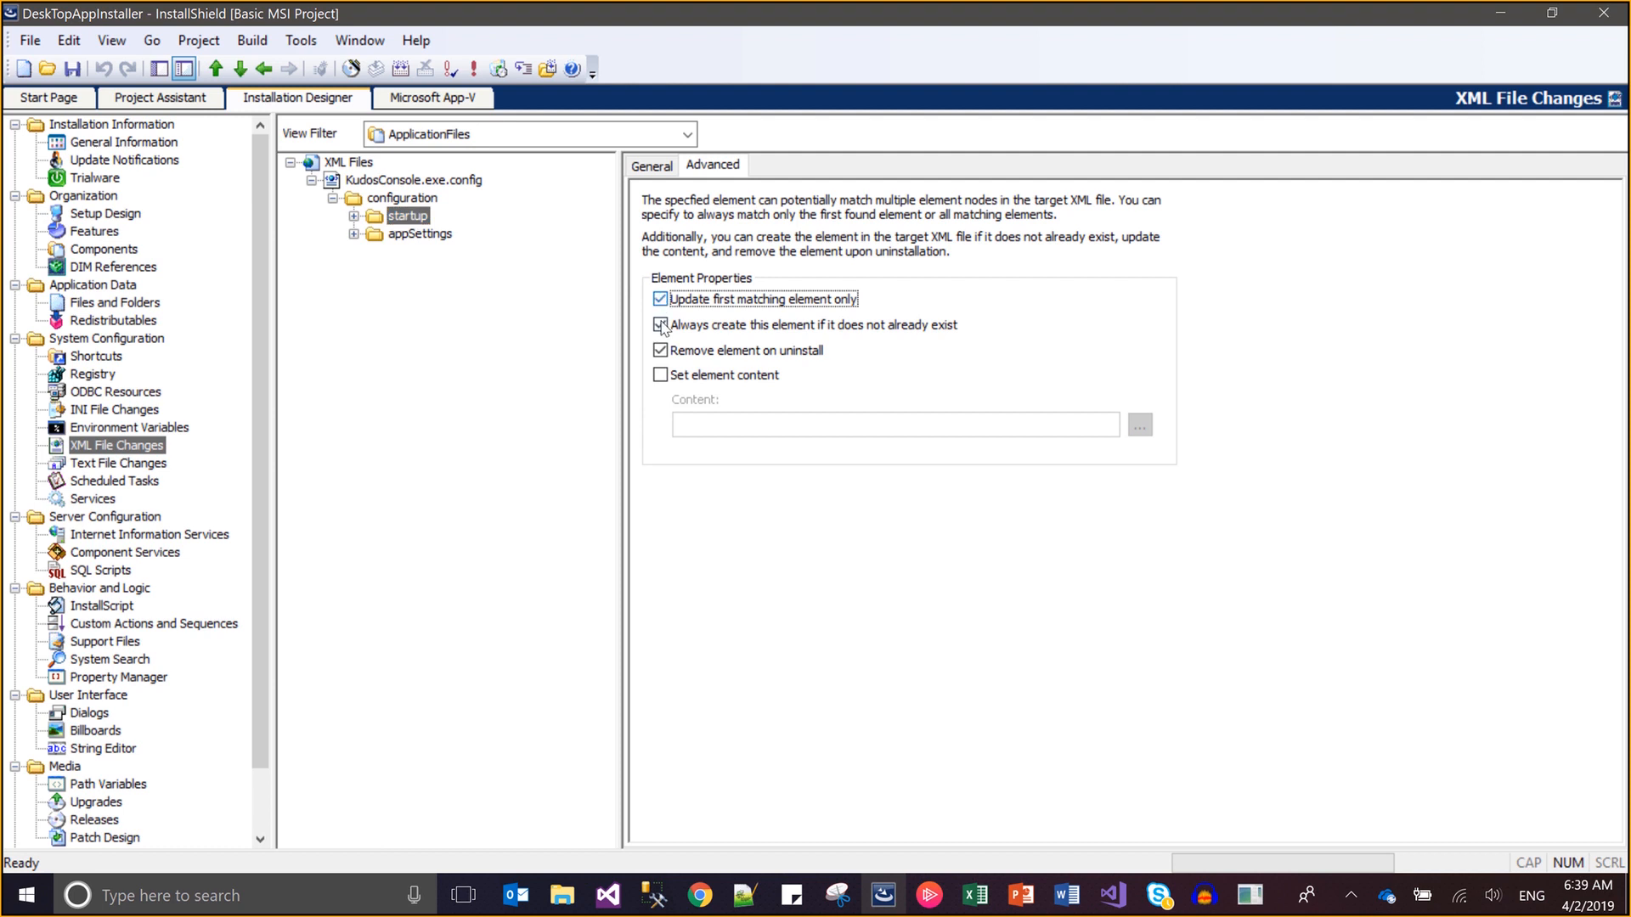
{"action": "left_click", "coordinate": [661, 325]}
{"action": "left_click", "coordinate": [661, 351]}
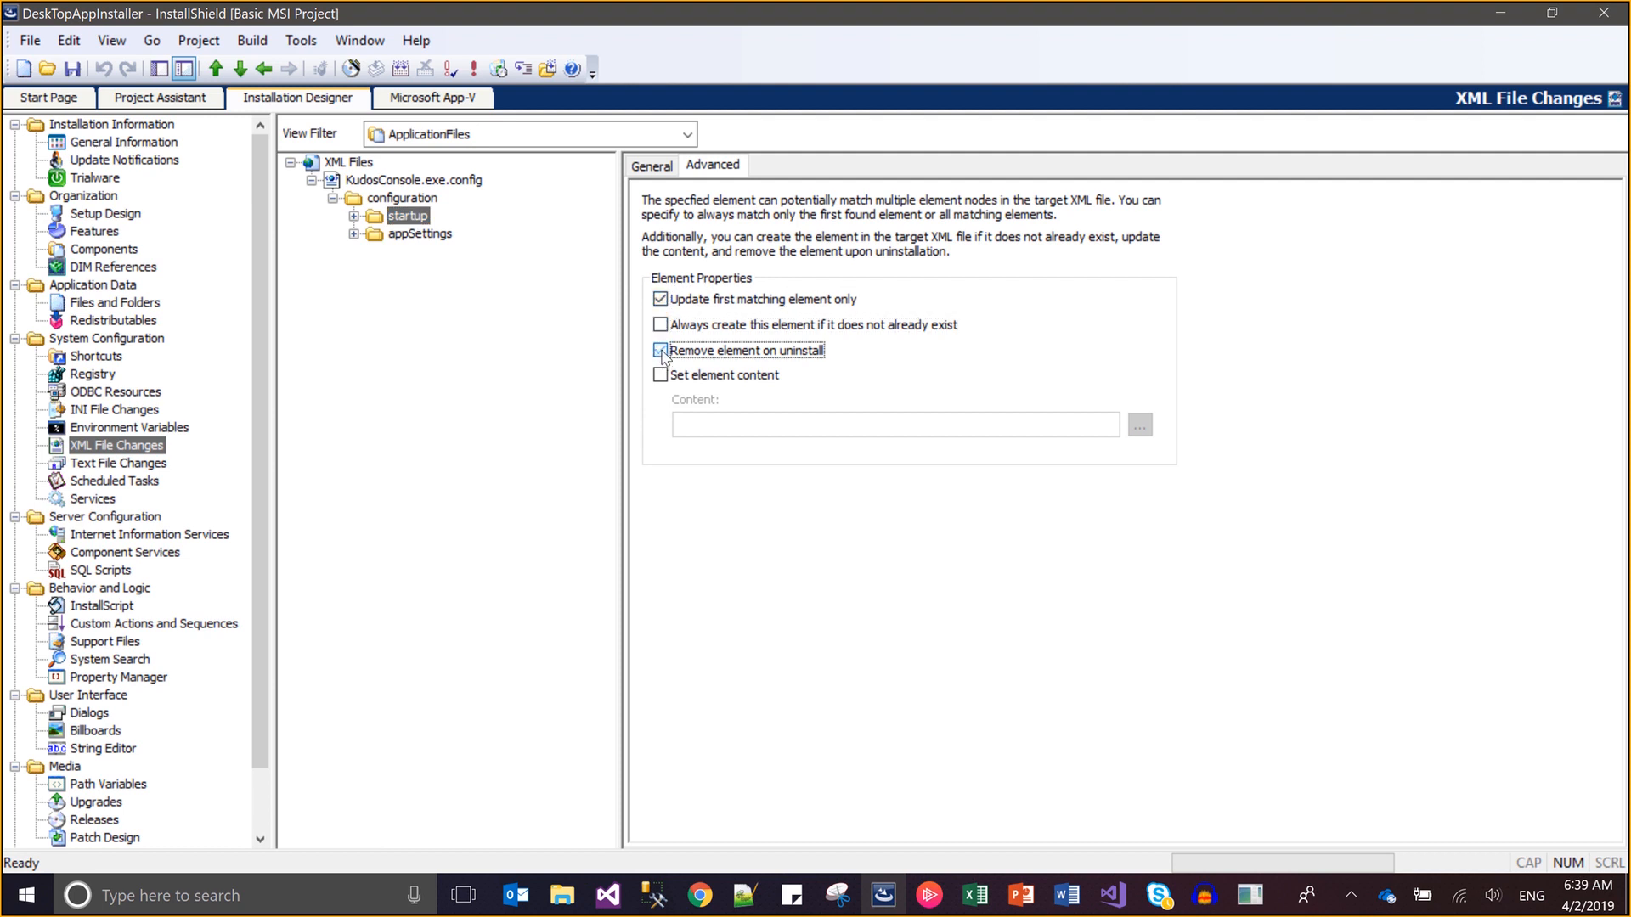
Set the appSettings element to update the first match only, with creation if missing and removal on uninstall disabled
{"action": "left_click", "coordinate": [434, 236]}
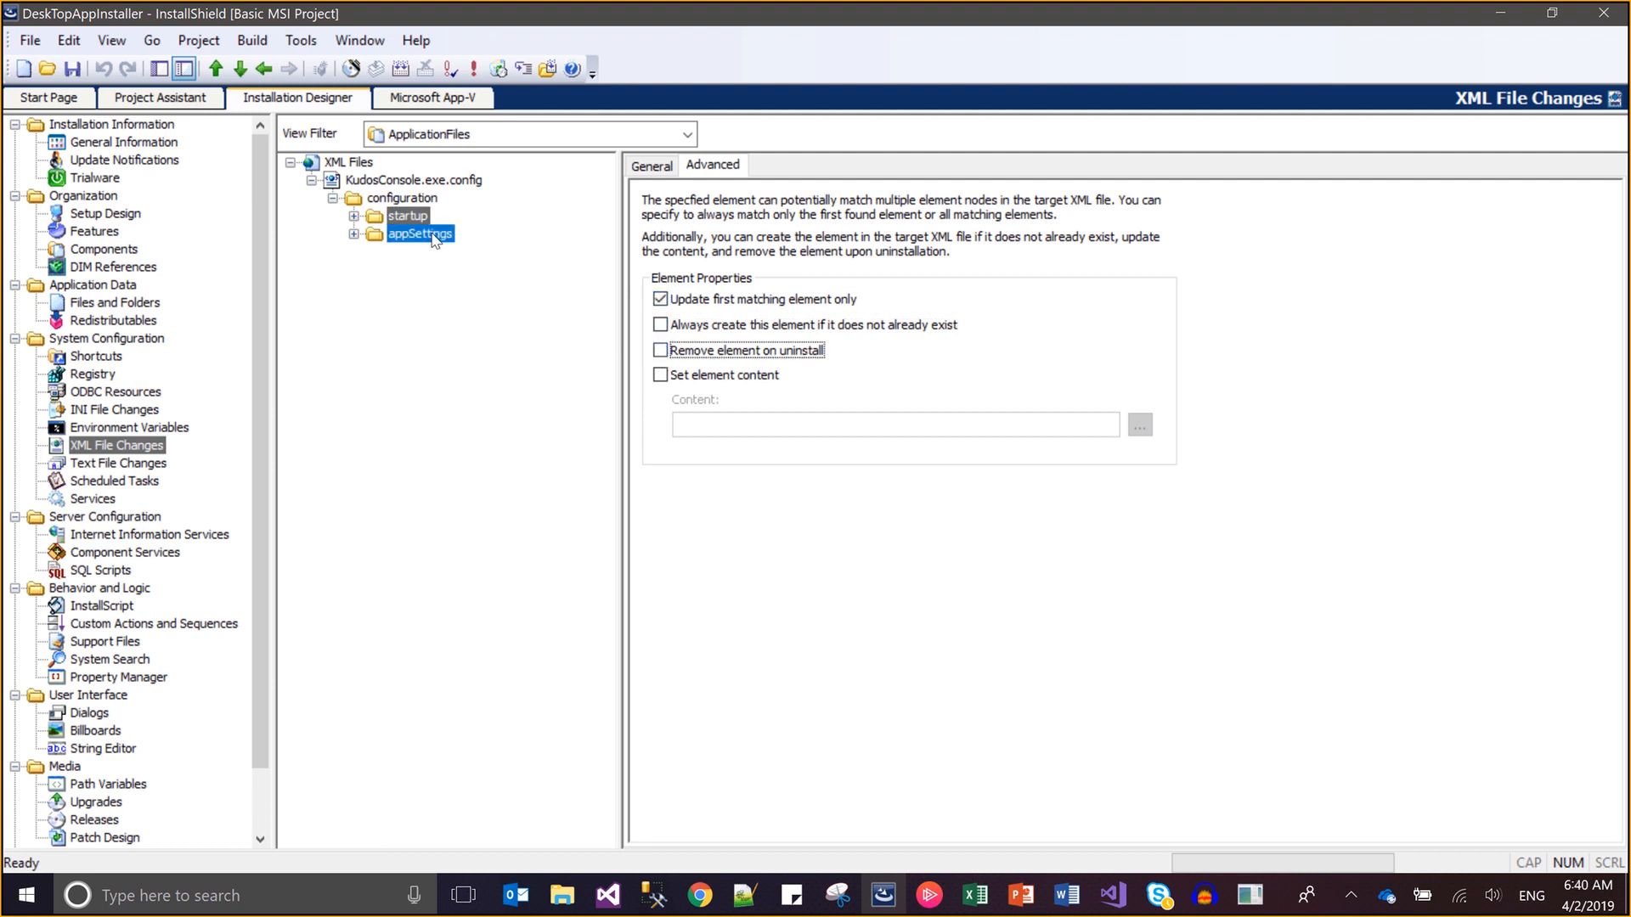
{"action": "left_click", "coordinate": [661, 300]}
{"action": "left_click", "coordinate": [661, 326]}
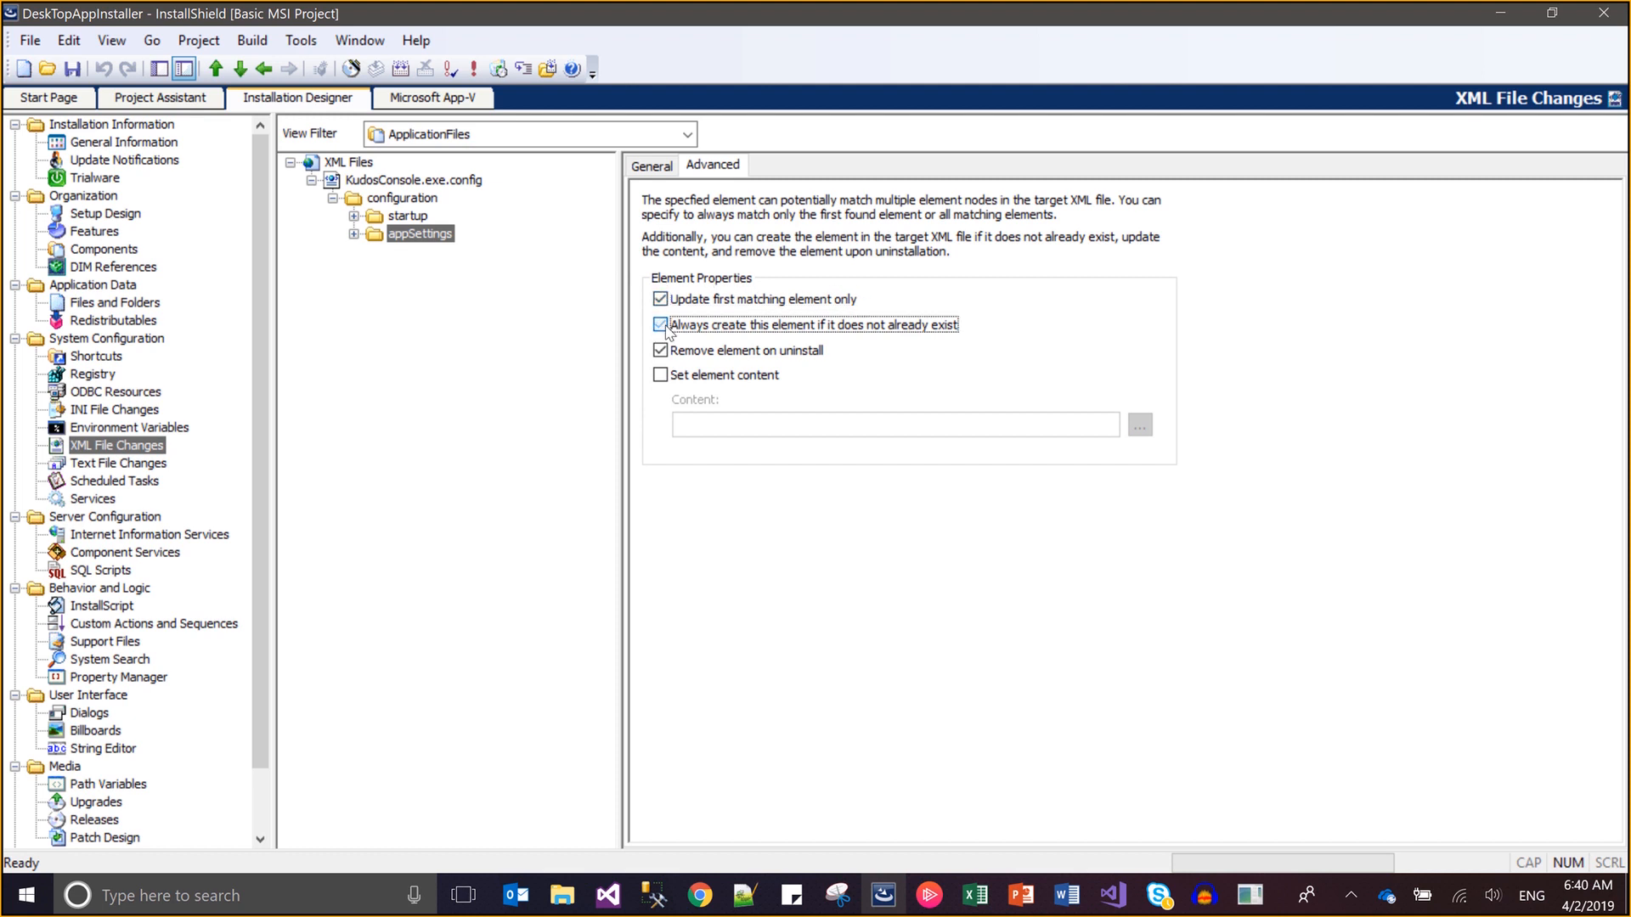
{"action": "left_click", "coordinate": [661, 350]}
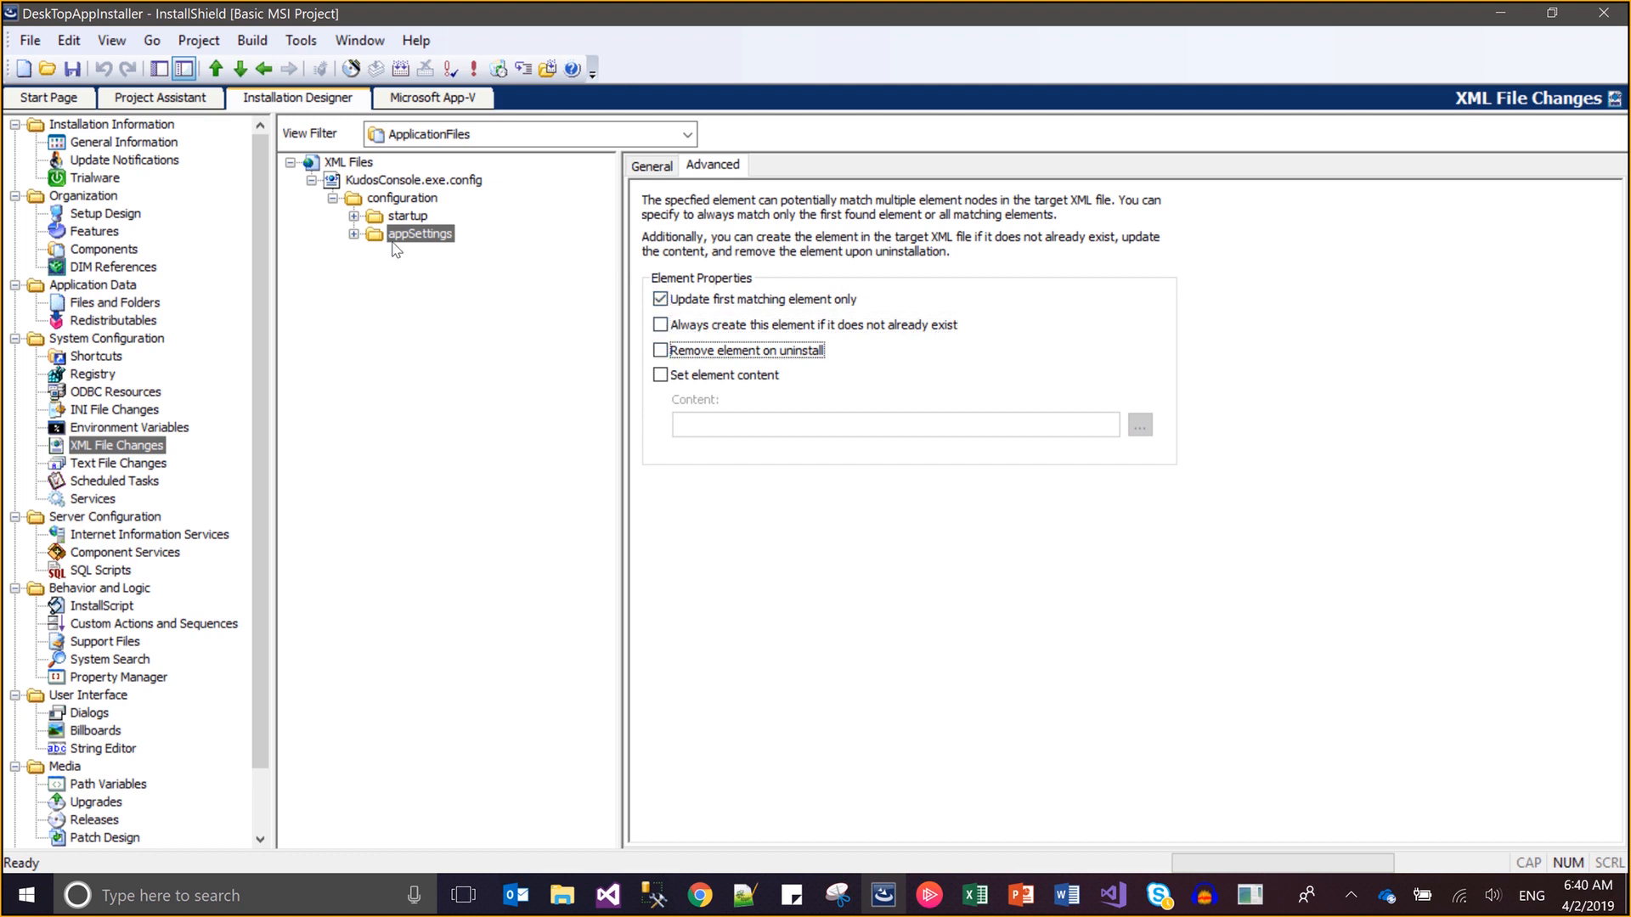
Set the supportedRuntime element under startup to update the first match only, disabling creation if missing and removal on uninstall
{"action": "left_click", "coordinate": [354, 215]}
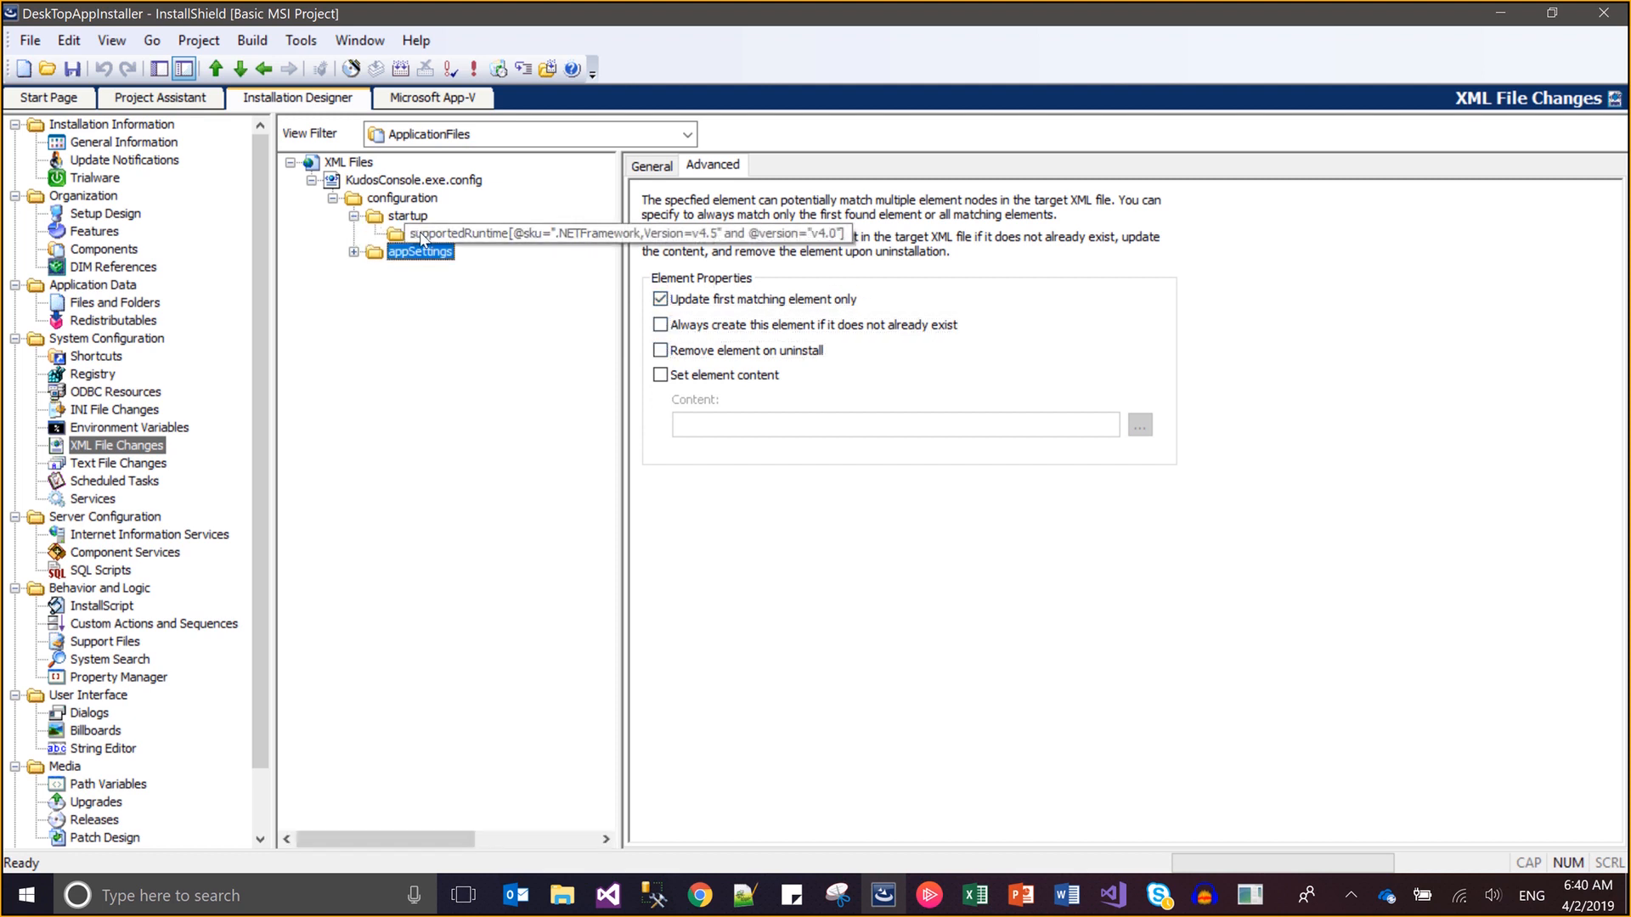
{"action": "left_click", "coordinate": [421, 234]}
{"action": "left_click", "coordinate": [660, 299]}
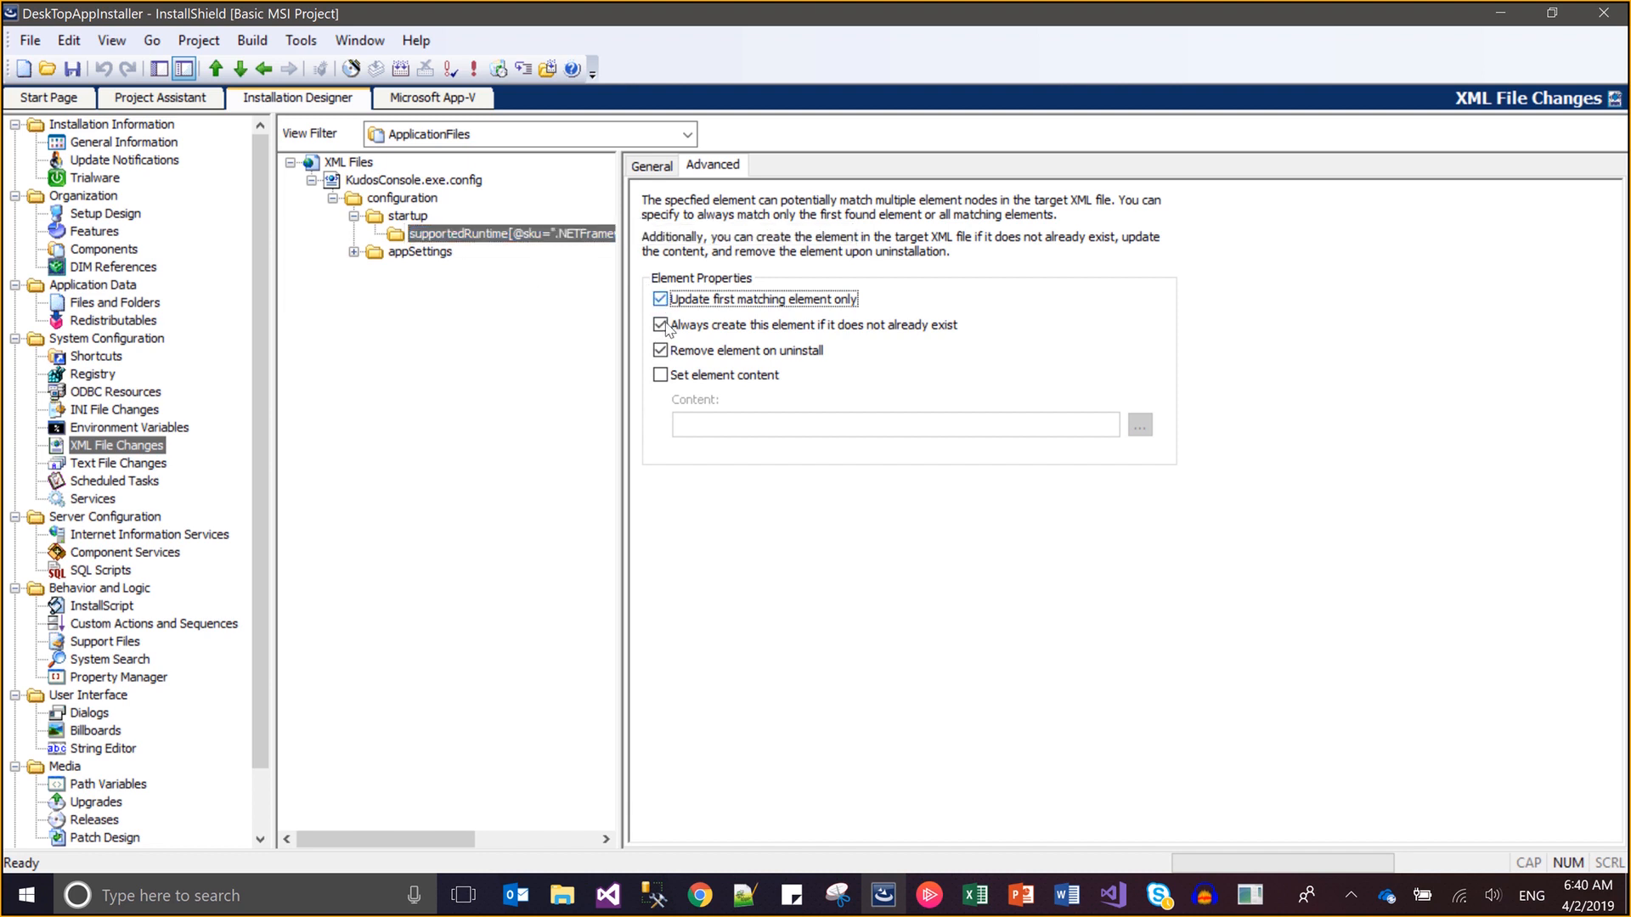
{"action": "left_click", "coordinate": [660, 325]}
{"action": "left_click", "coordinate": [661, 350]}
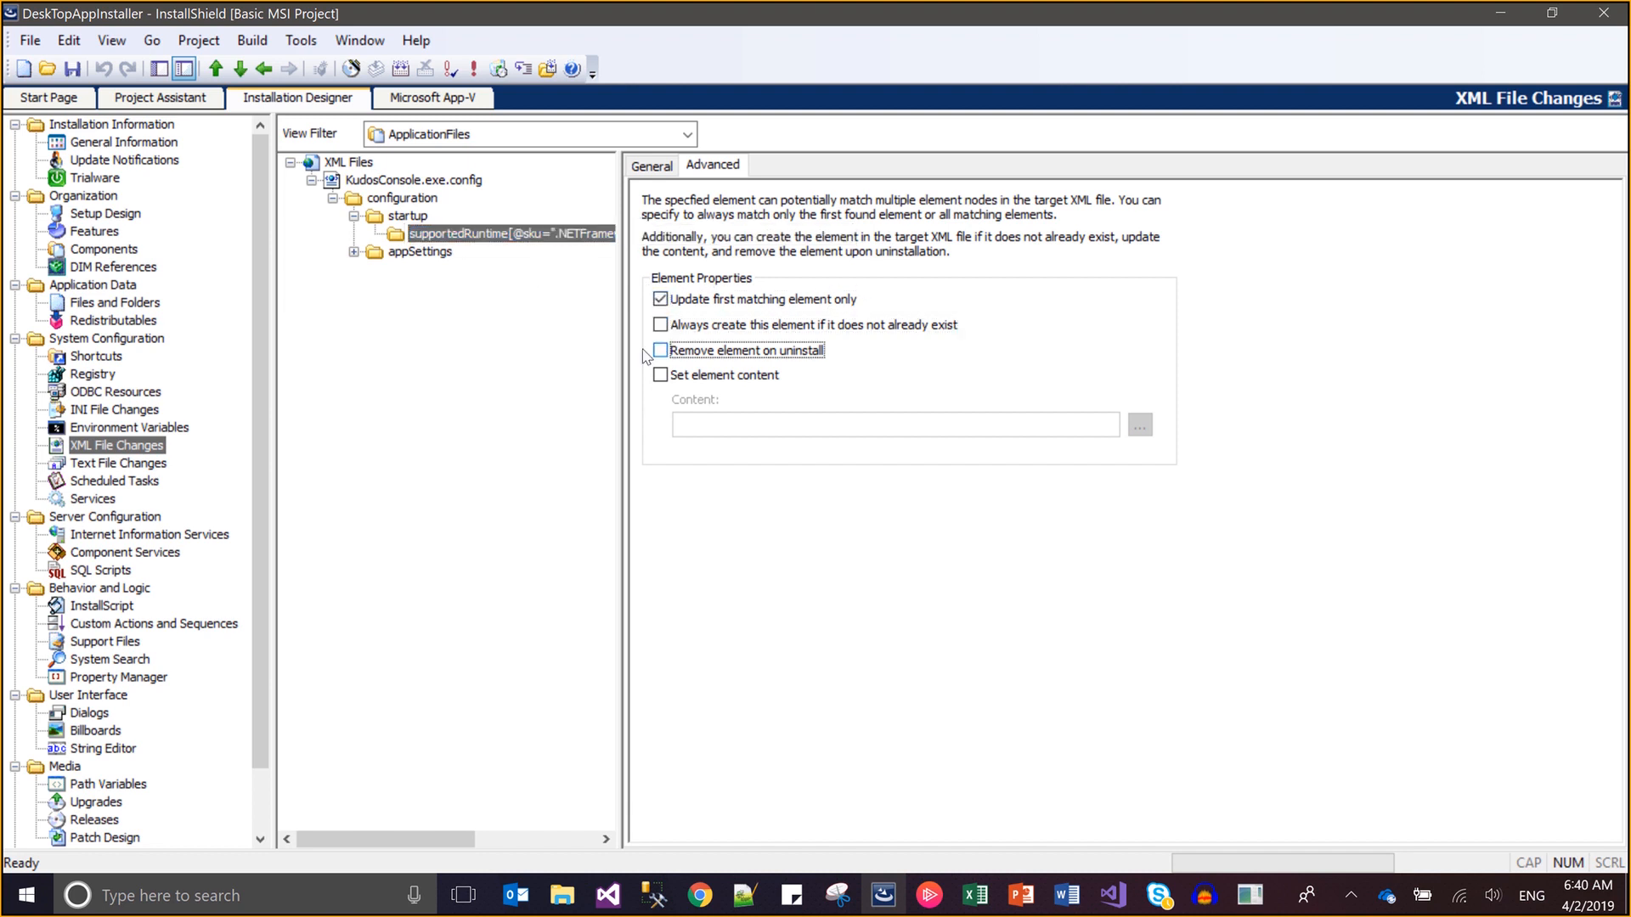
Set the PlayerName add element under appSettings to update the first match only, disabling creation if missing and removal on uninstall
{"action": "left_click", "coordinate": [353, 252]}
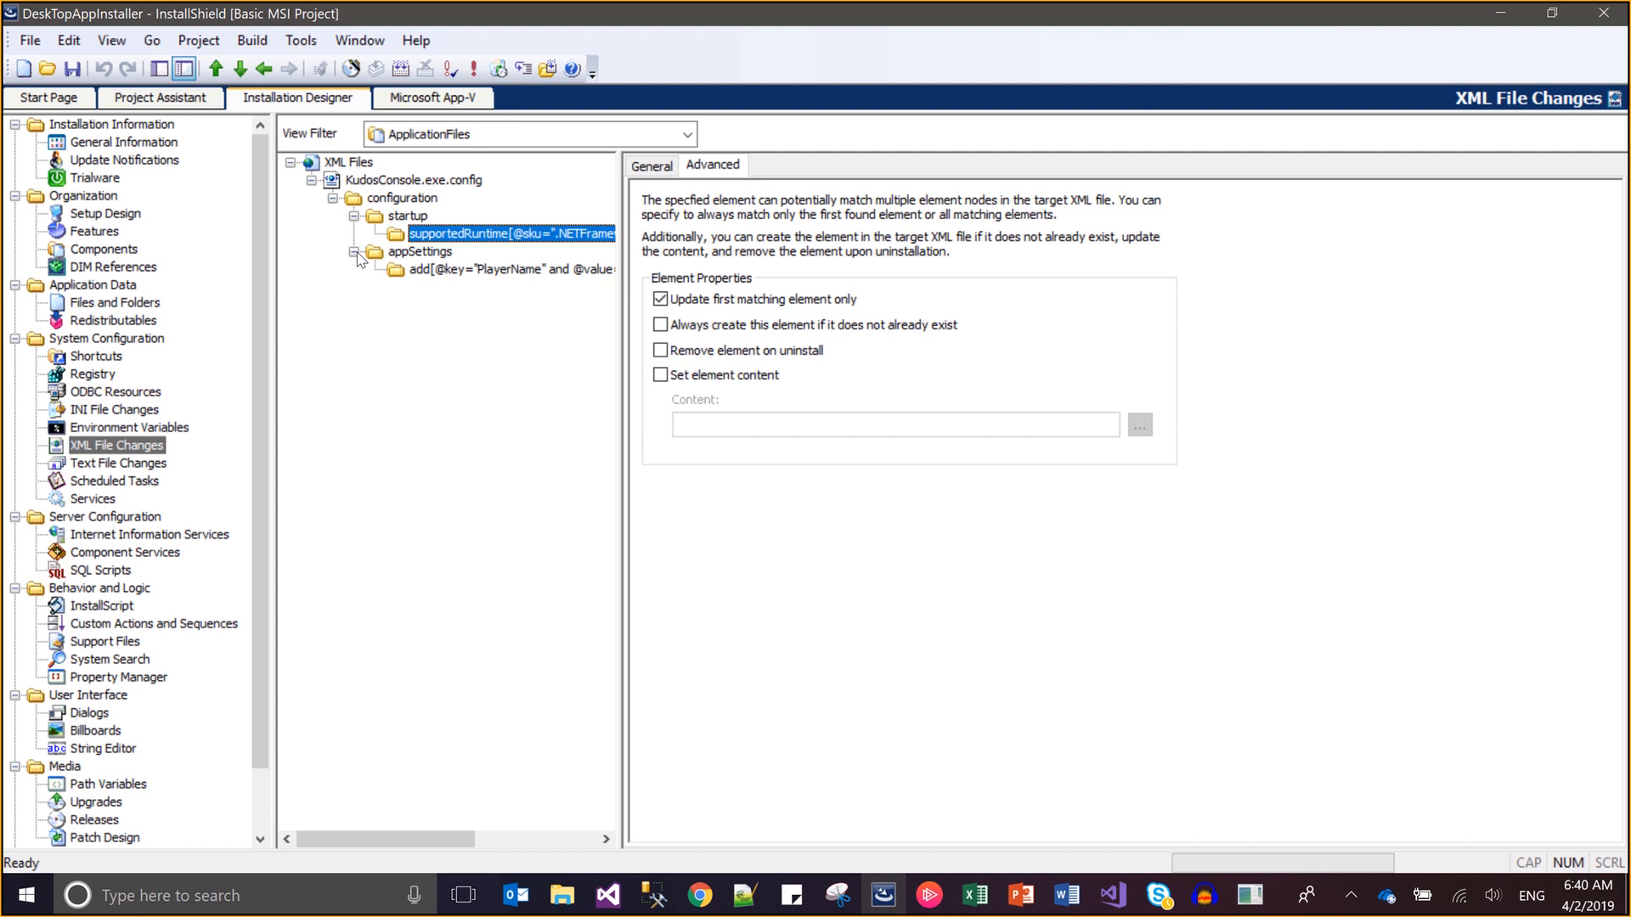
{"action": "left_click", "coordinate": [411, 272]}
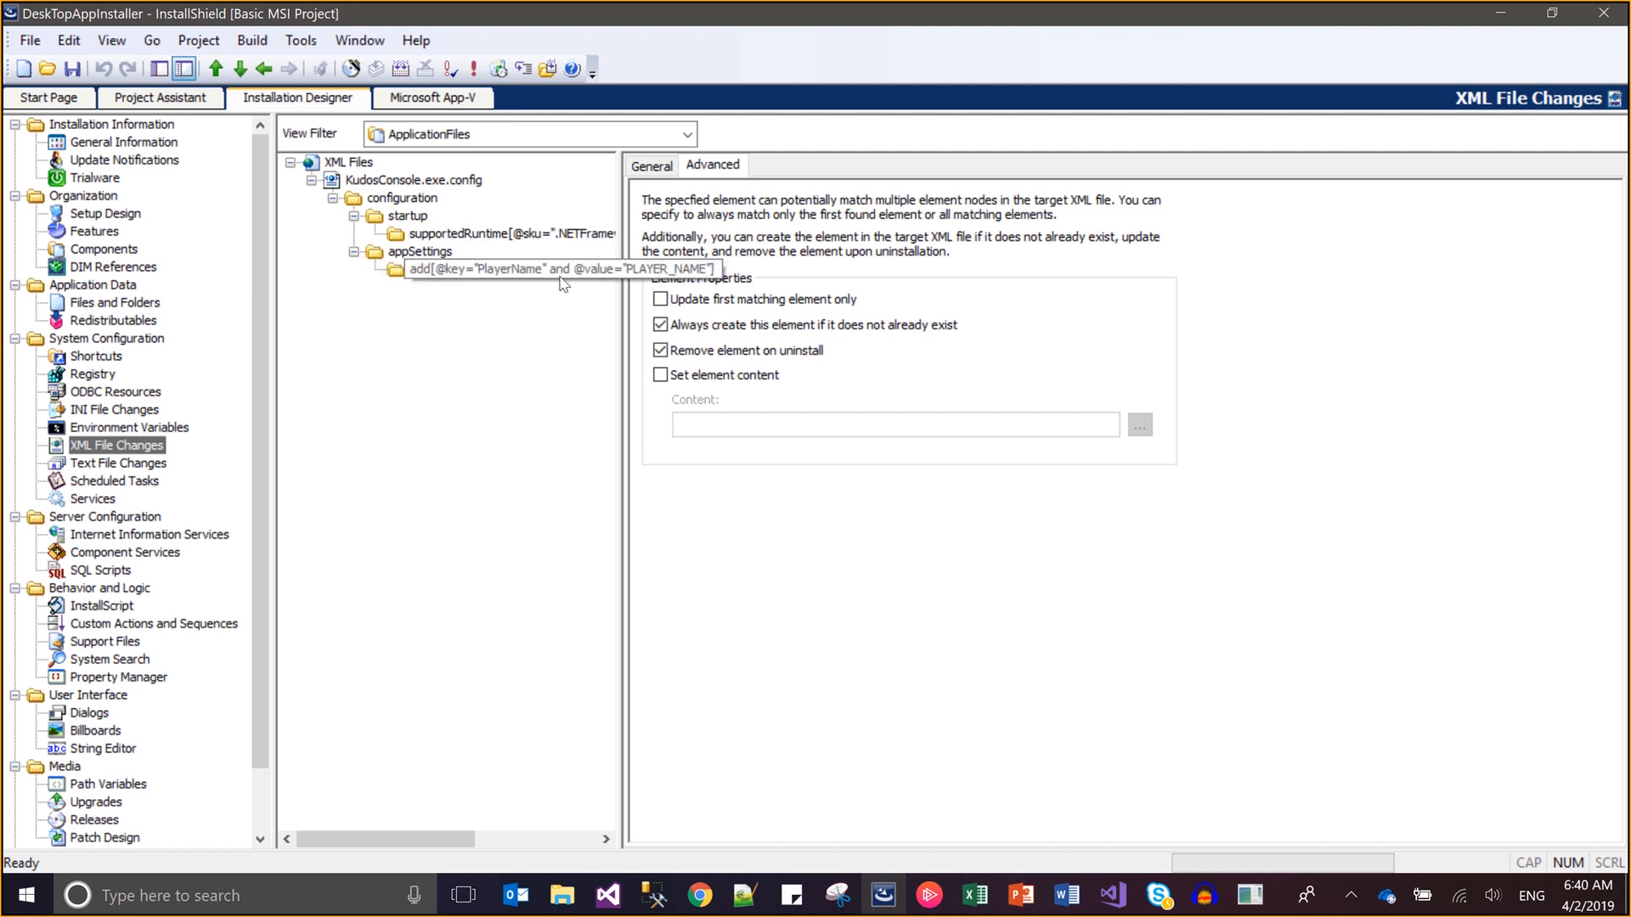
{"action": "left_click", "coordinate": [661, 301]}
{"action": "left_click", "coordinate": [661, 324]}
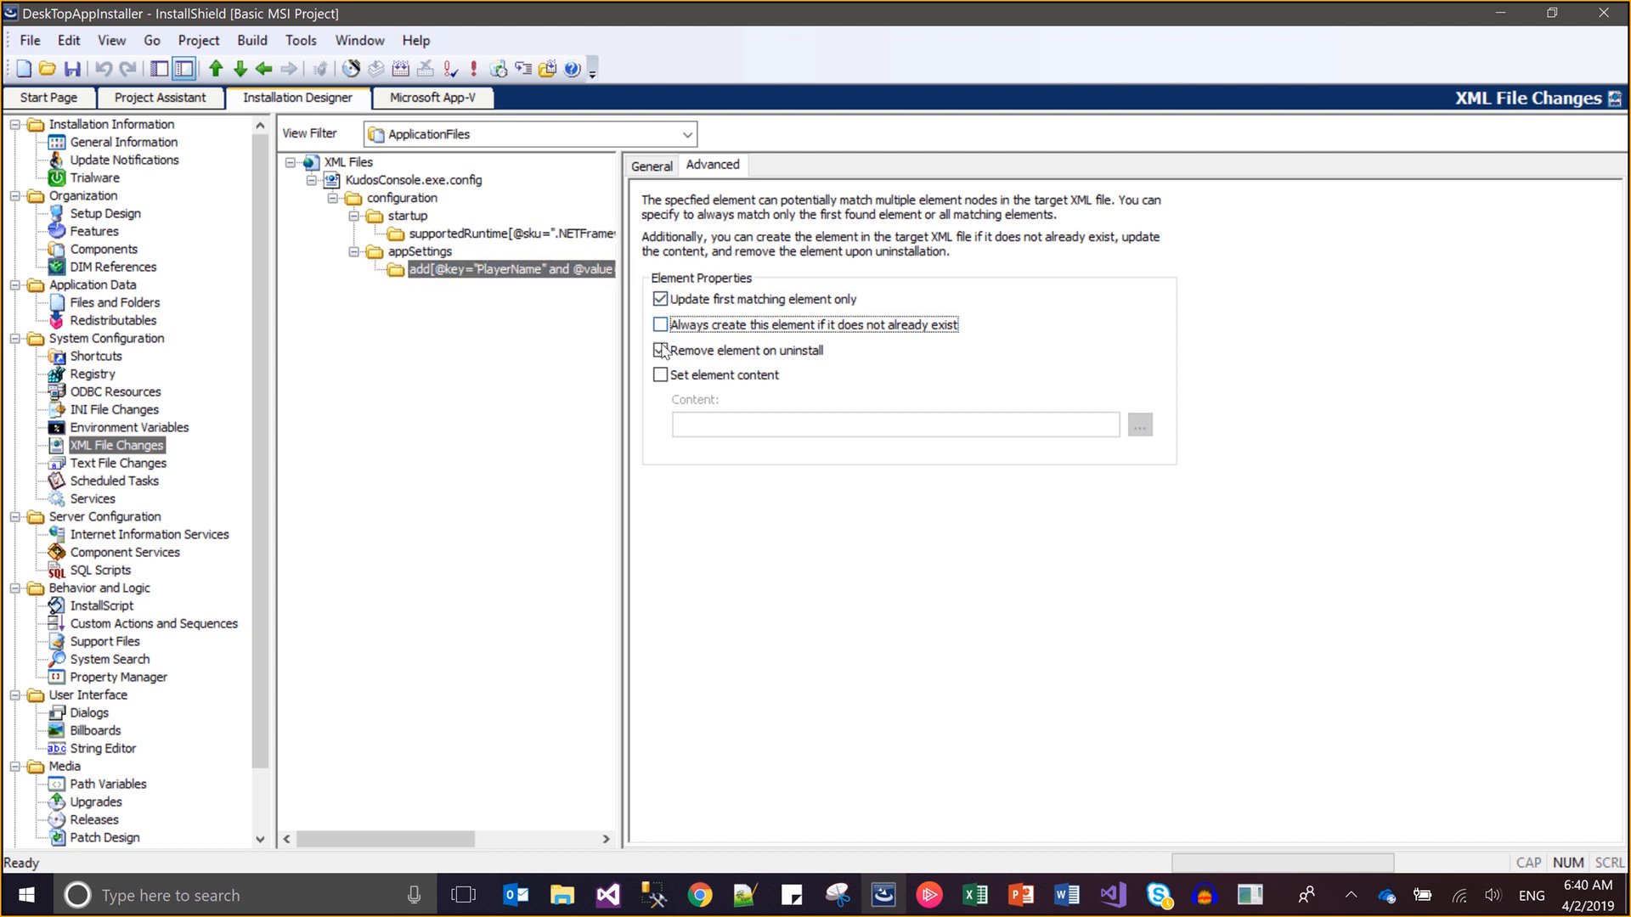
{"action": "left_click", "coordinate": [661, 351]}
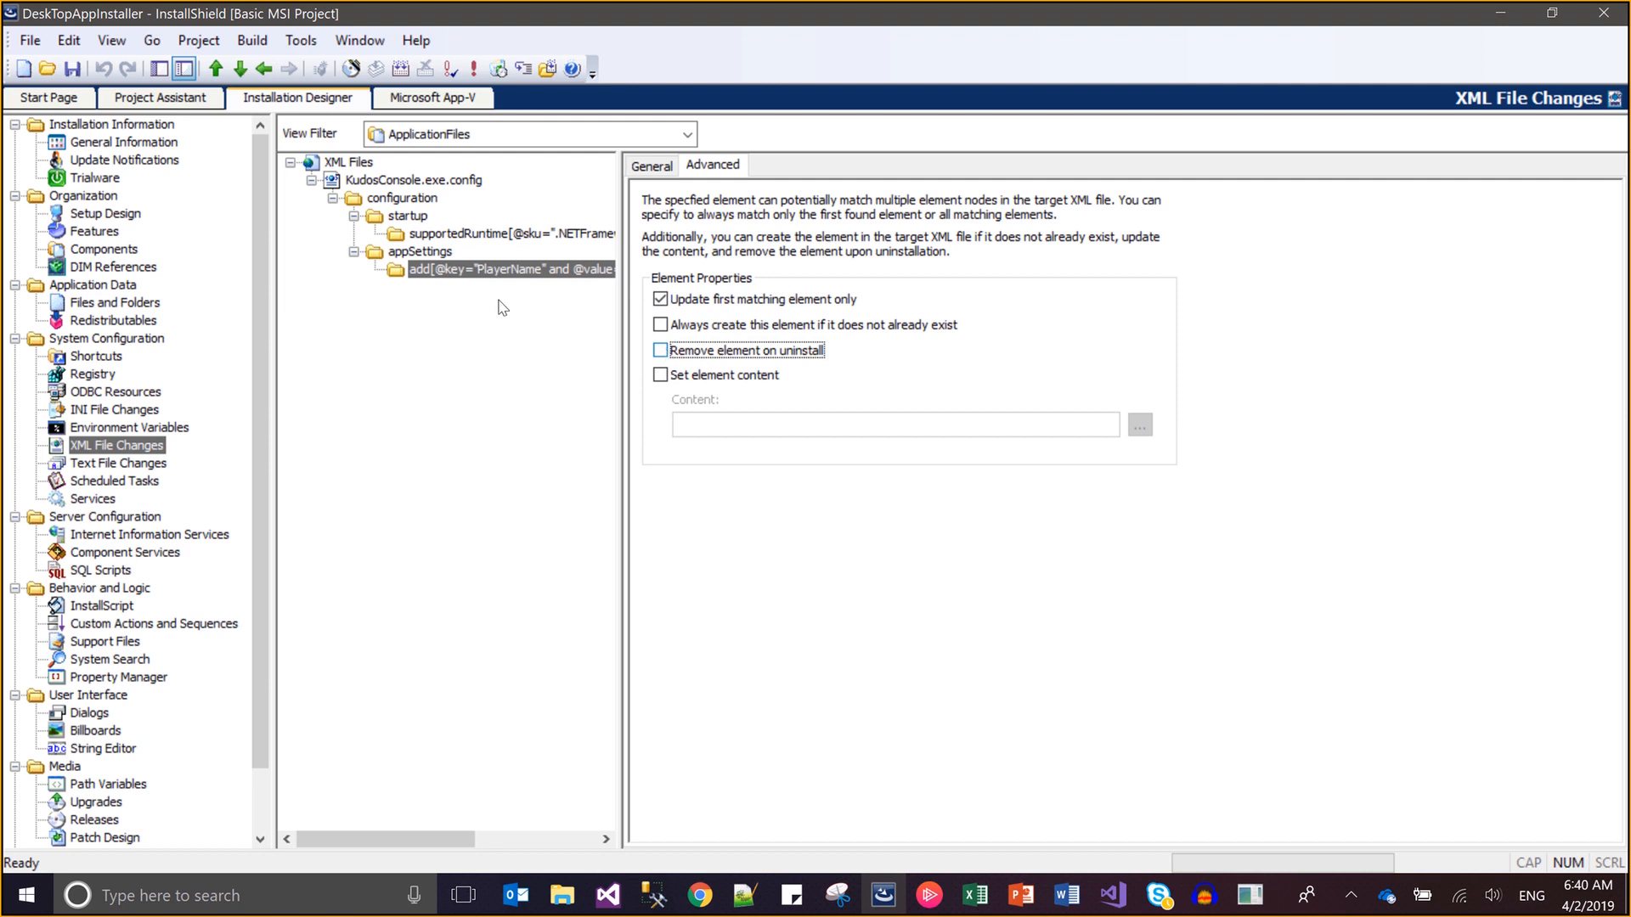
Review the general attributes of the configuration element and its child elements, down to the PlayerName add element
{"action": "left_click", "coordinate": [440, 258]}
{"action": "key", "text": "Up"}
{"action": "key", "text": "Up"}
{"action": "key", "text": "Up"}
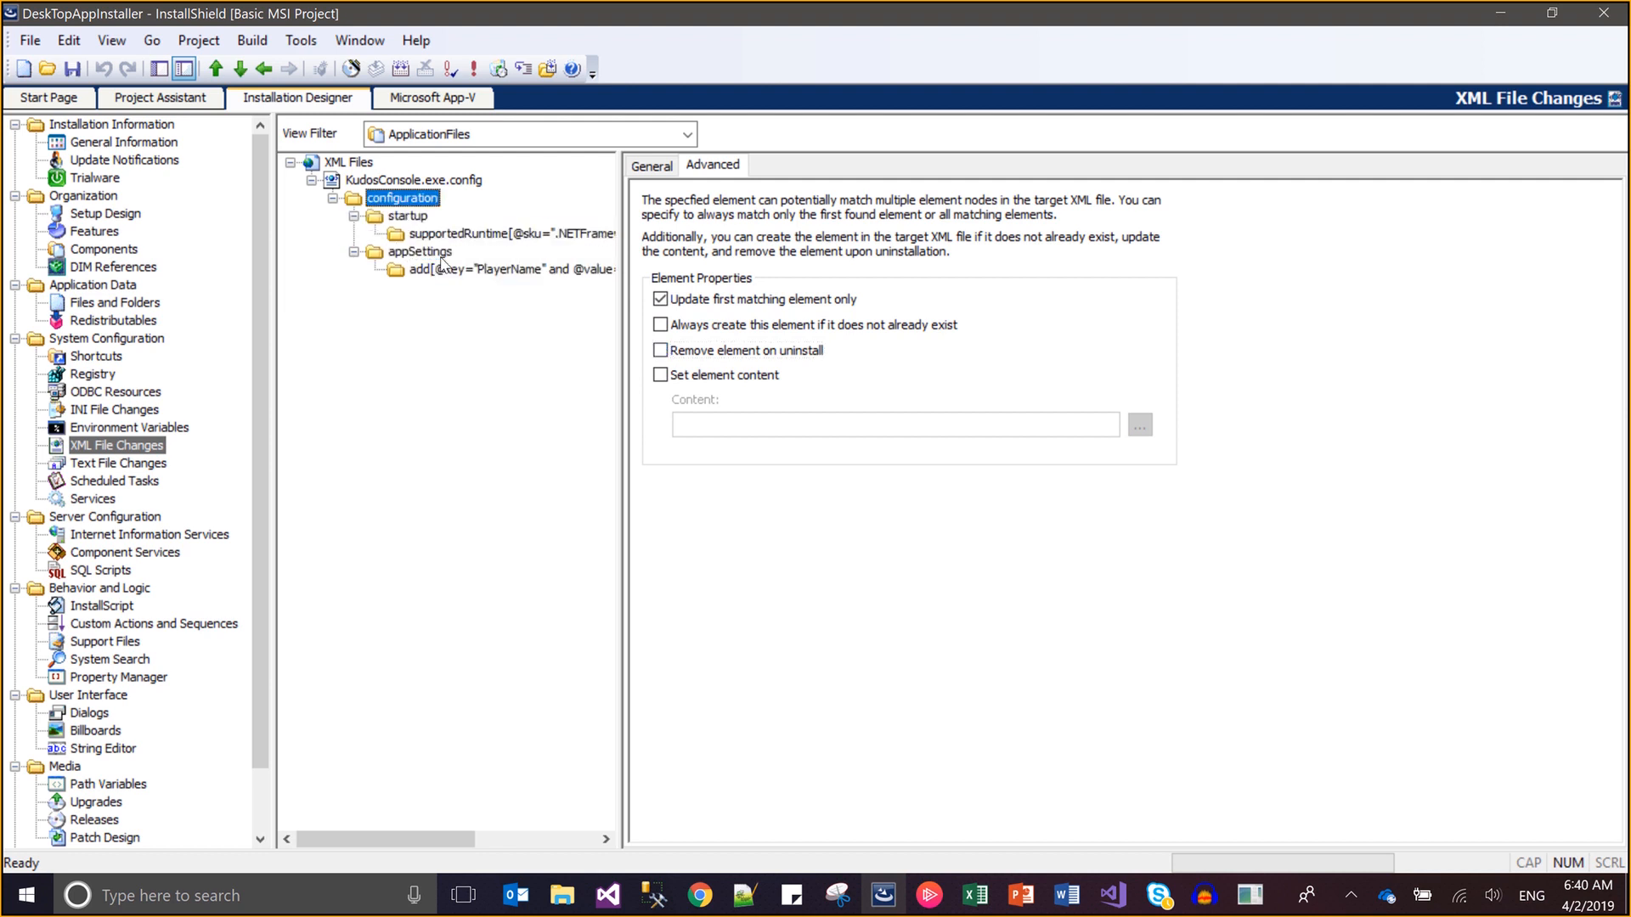
{"action": "left_click", "coordinate": [639, 174]}
{"action": "left_click", "coordinate": [393, 217]}
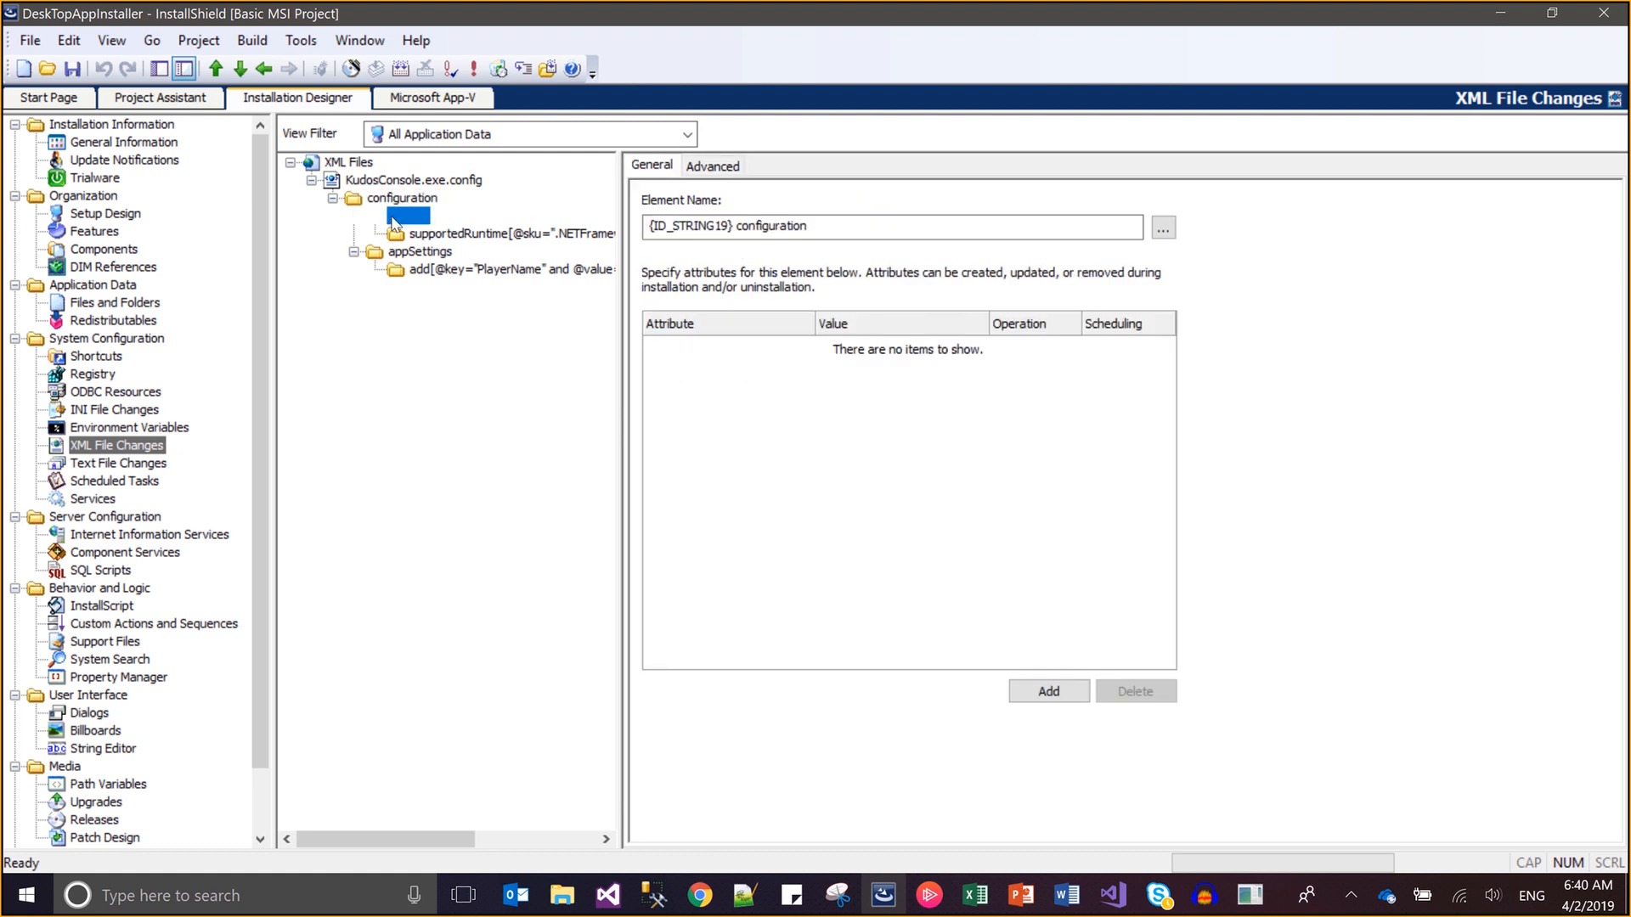
{"action": "key", "text": "Down"}
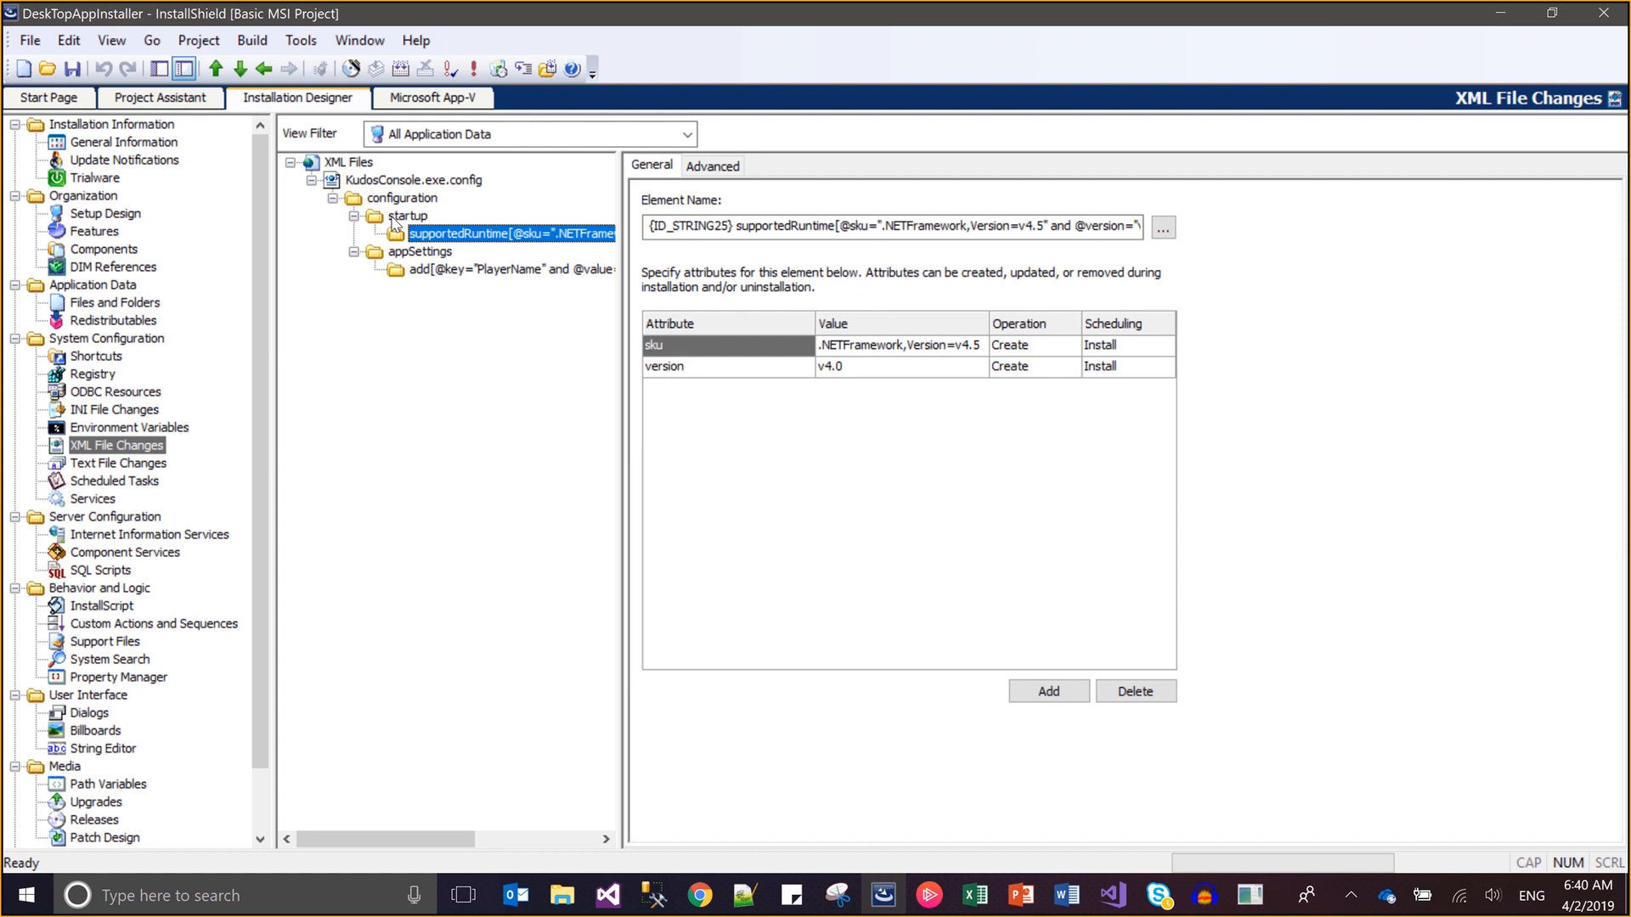
{"action": "key", "text": "Down"}
{"action": "key", "text": "Down"}
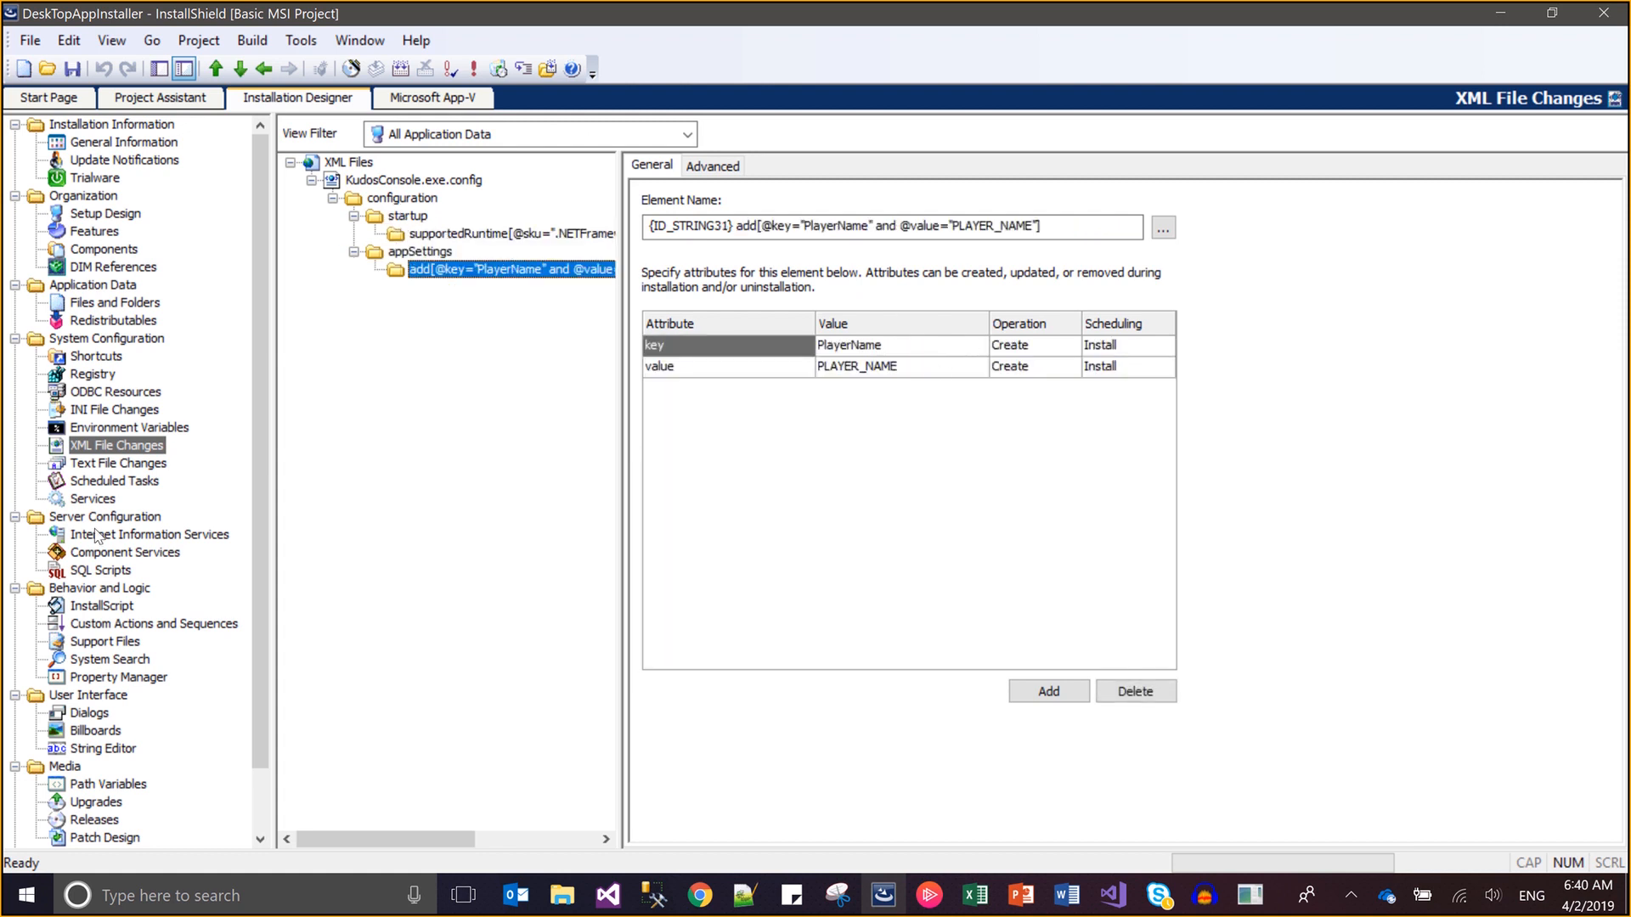
Add a non-localizable property named SUBSCRIBERNAME with an empty value and save the project
{"action": "left_click", "coordinate": [99, 678]}
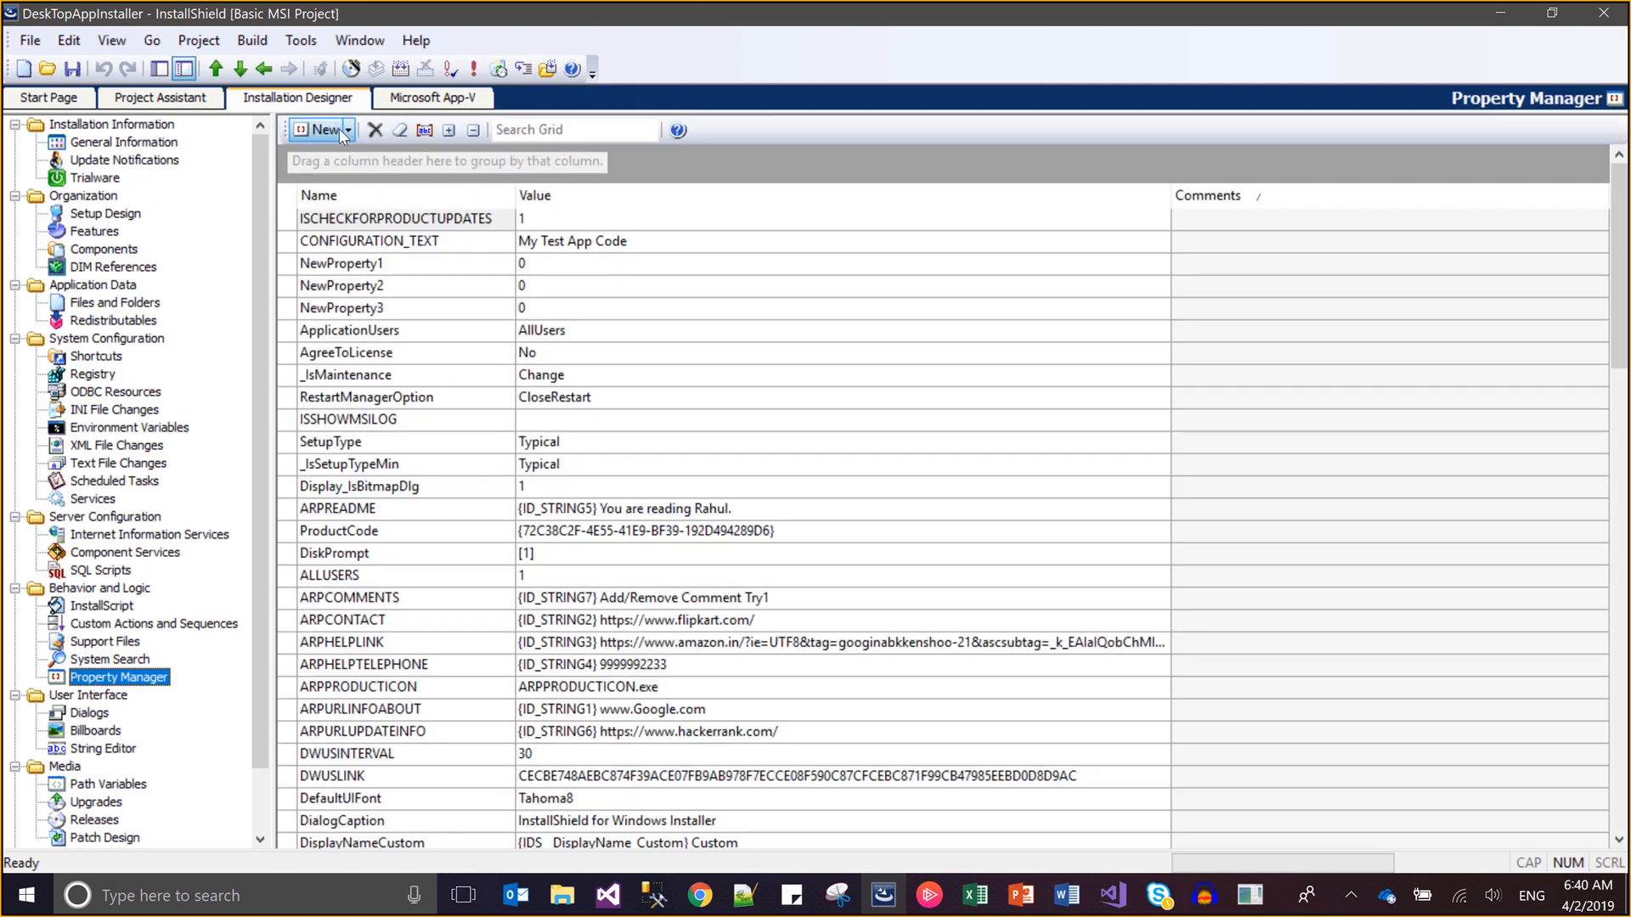
{"action": "left_click", "coordinate": [343, 129]}
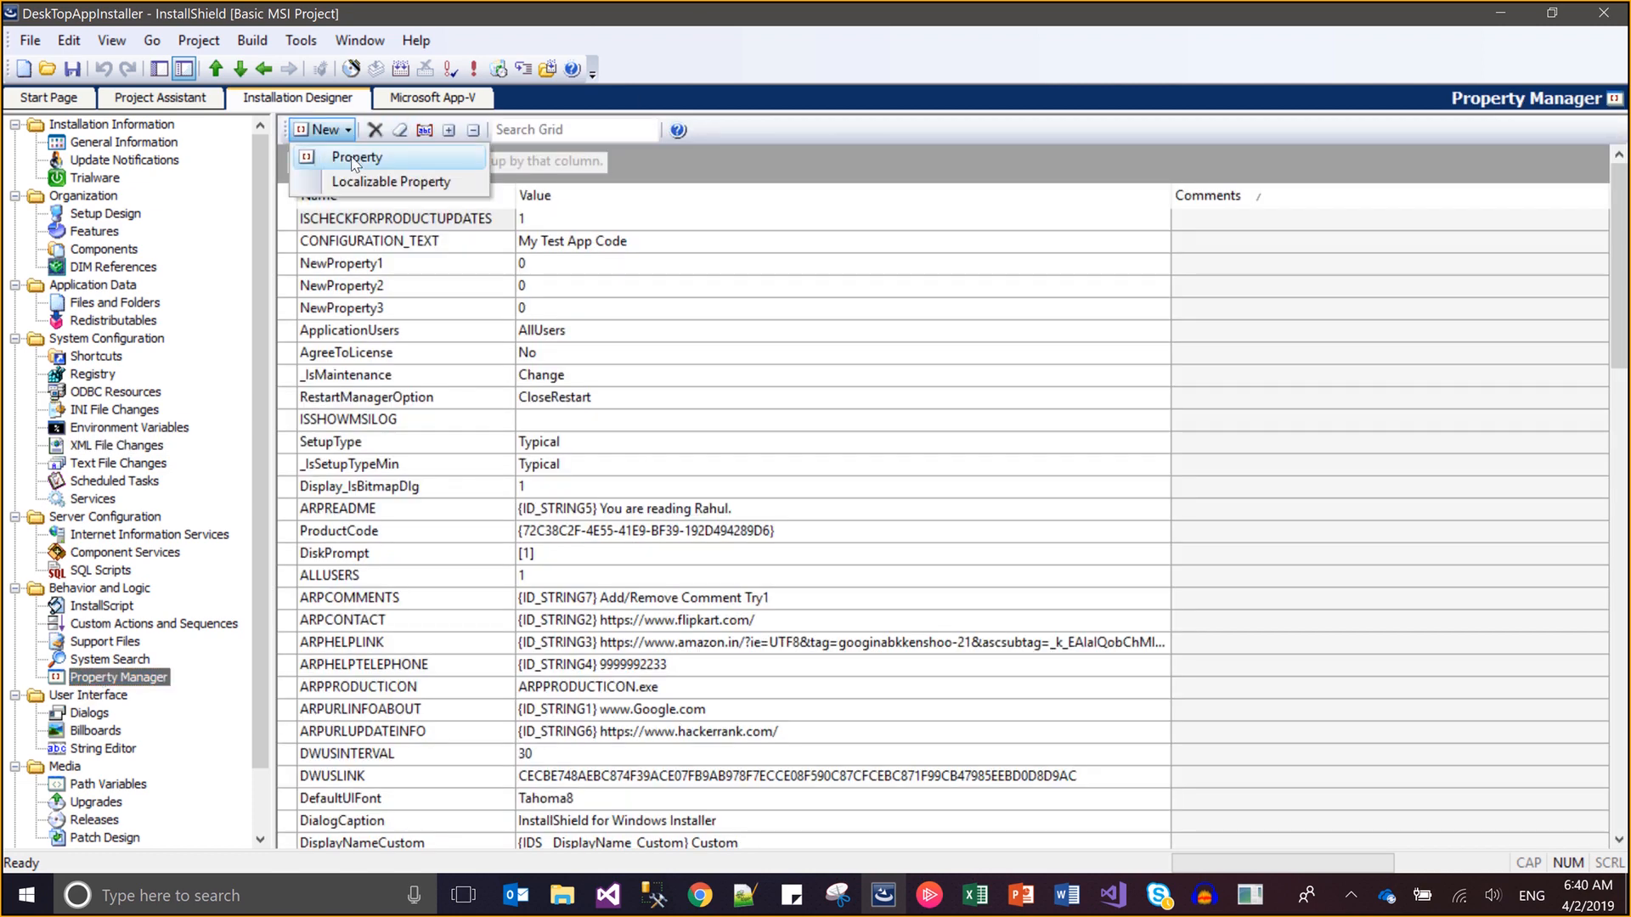
{"action": "left_click", "coordinate": [354, 158]}
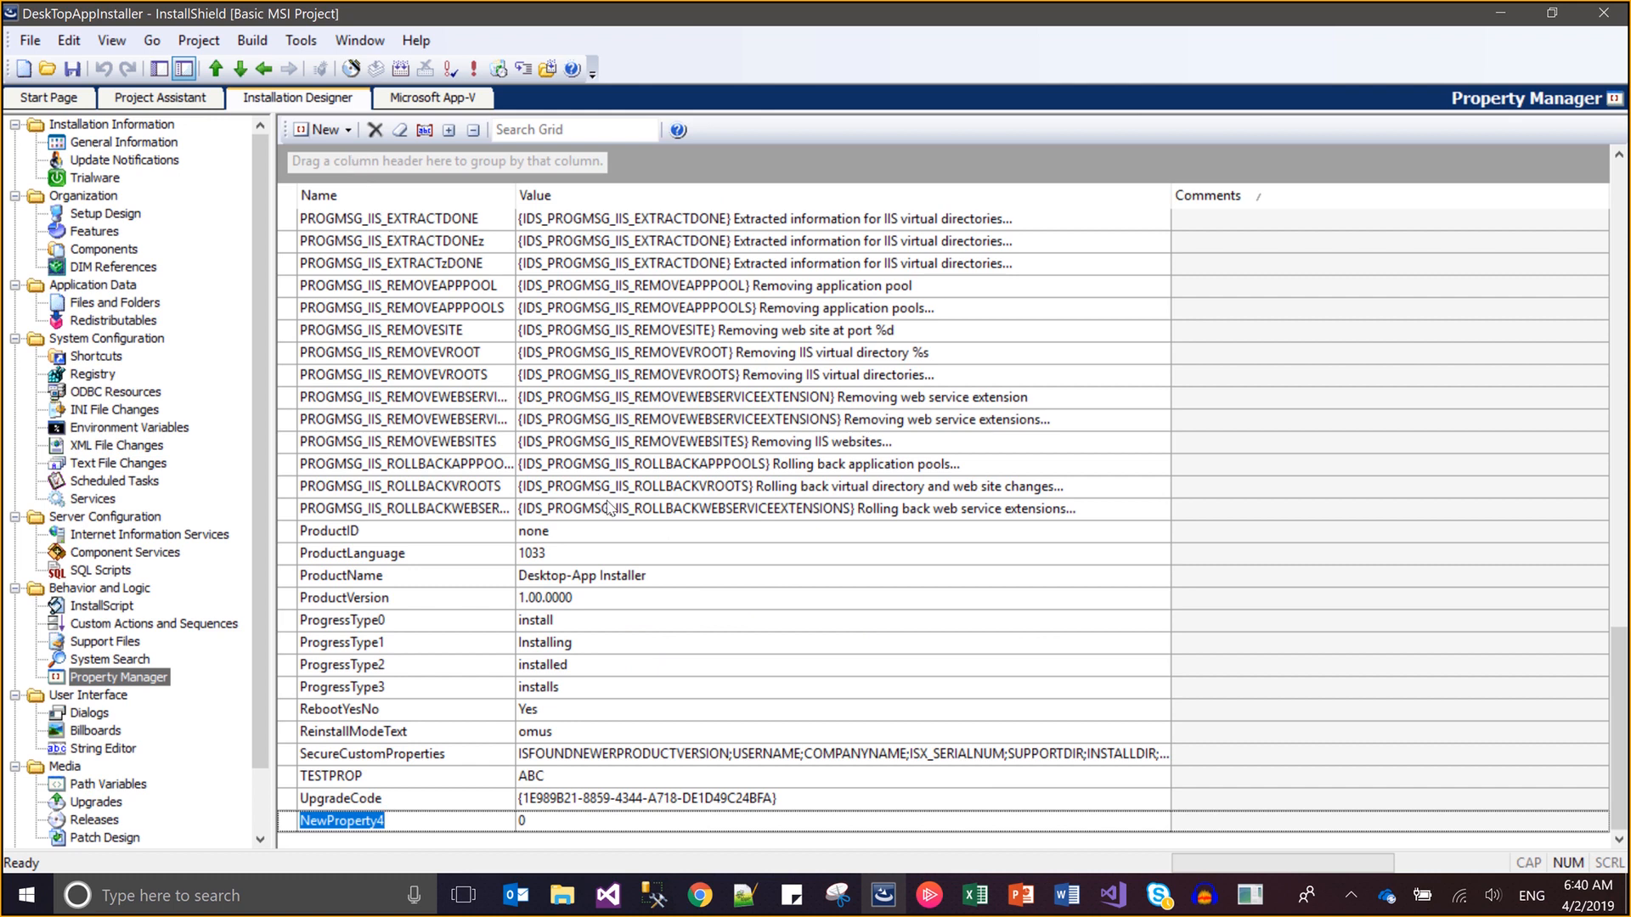
{"action": "type", "text": "SU"}
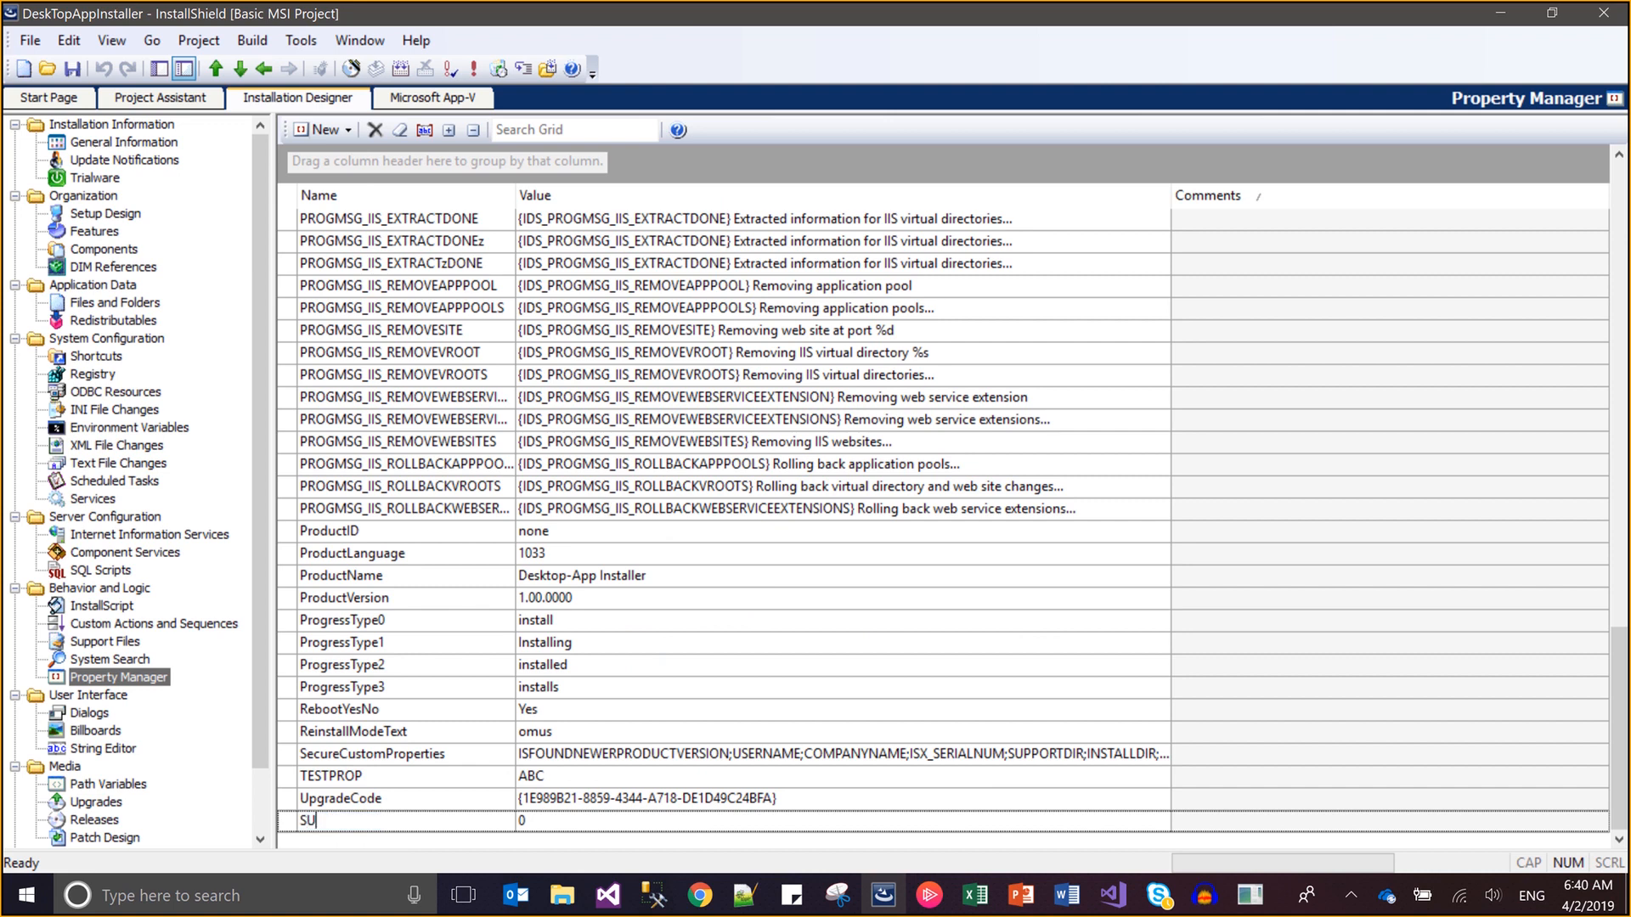
{"action": "type", "text": "BSCRIBERNAME"}
{"action": "key", "text": "Return"}
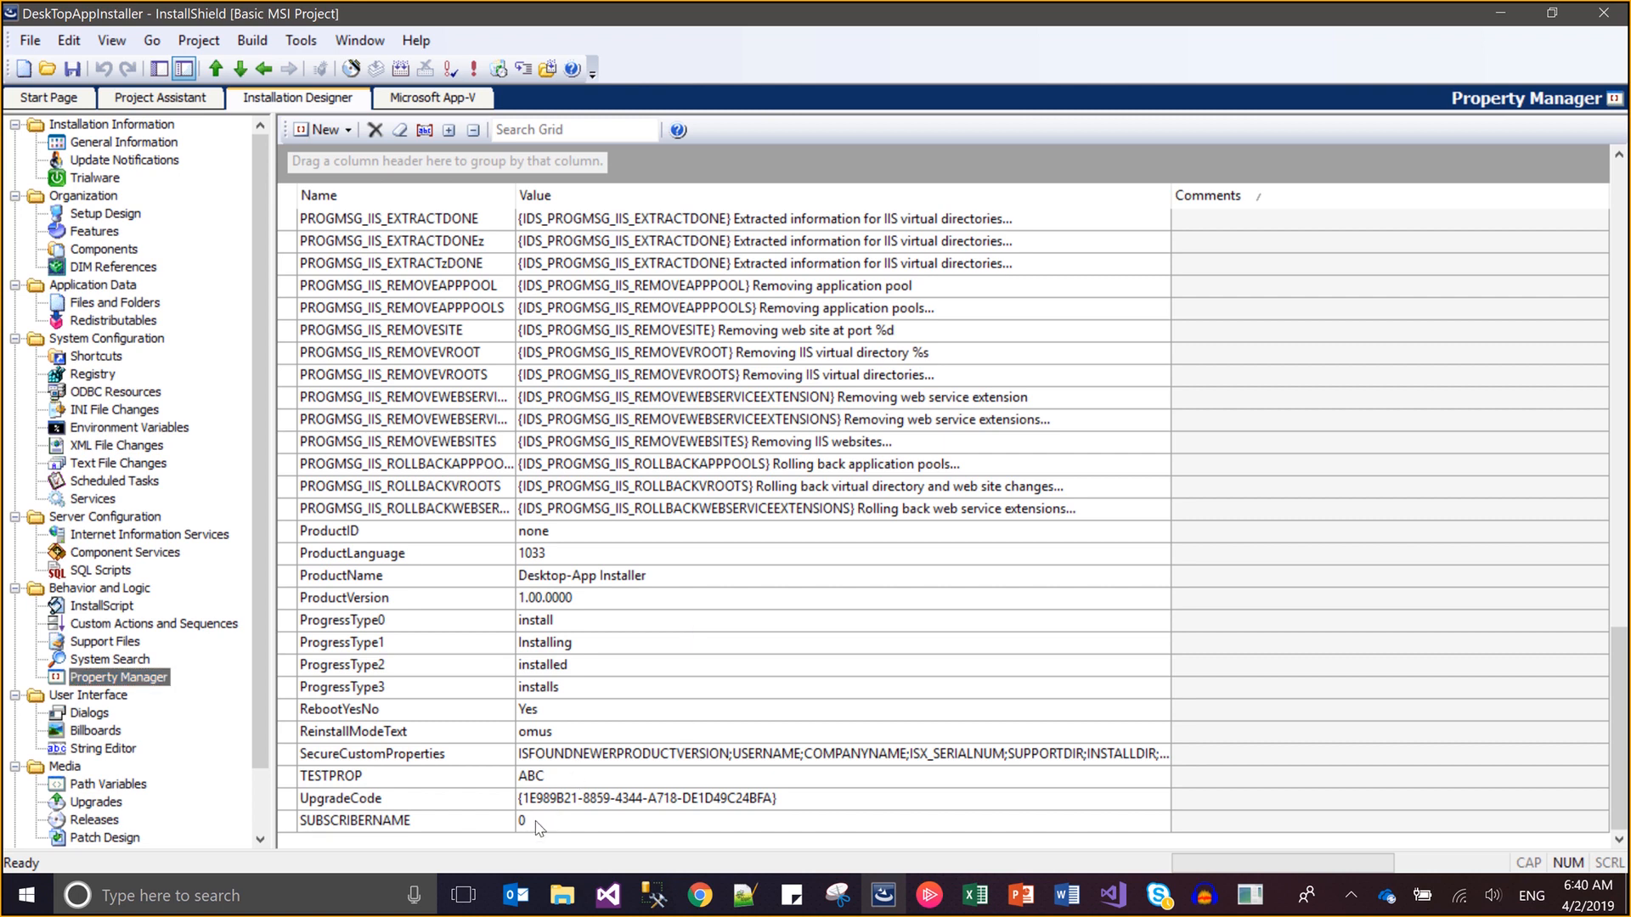
{"action": "left_click", "coordinate": [536, 822]}
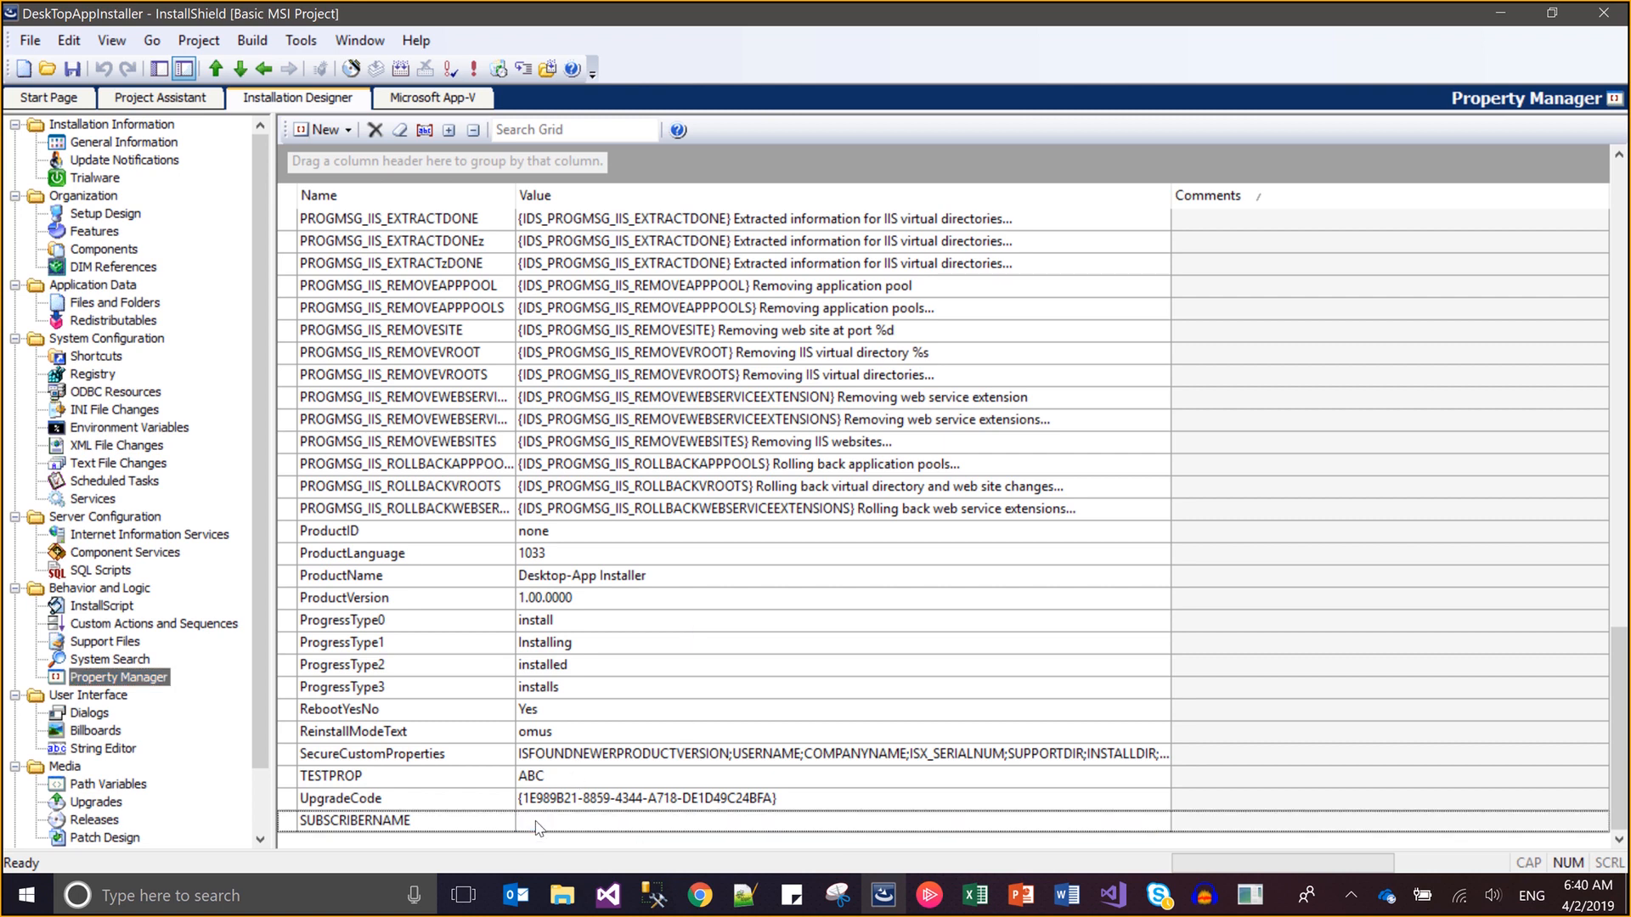
{"action": "key", "text": "ctrl+s"}
Copy the SUBSCRIBERNAME property name and use it as the bracketed property reference in the PlayerName add element's value attribute
{"action": "left_click", "coordinate": [444, 830]}
{"action": "key", "text": "ctrl+c"}
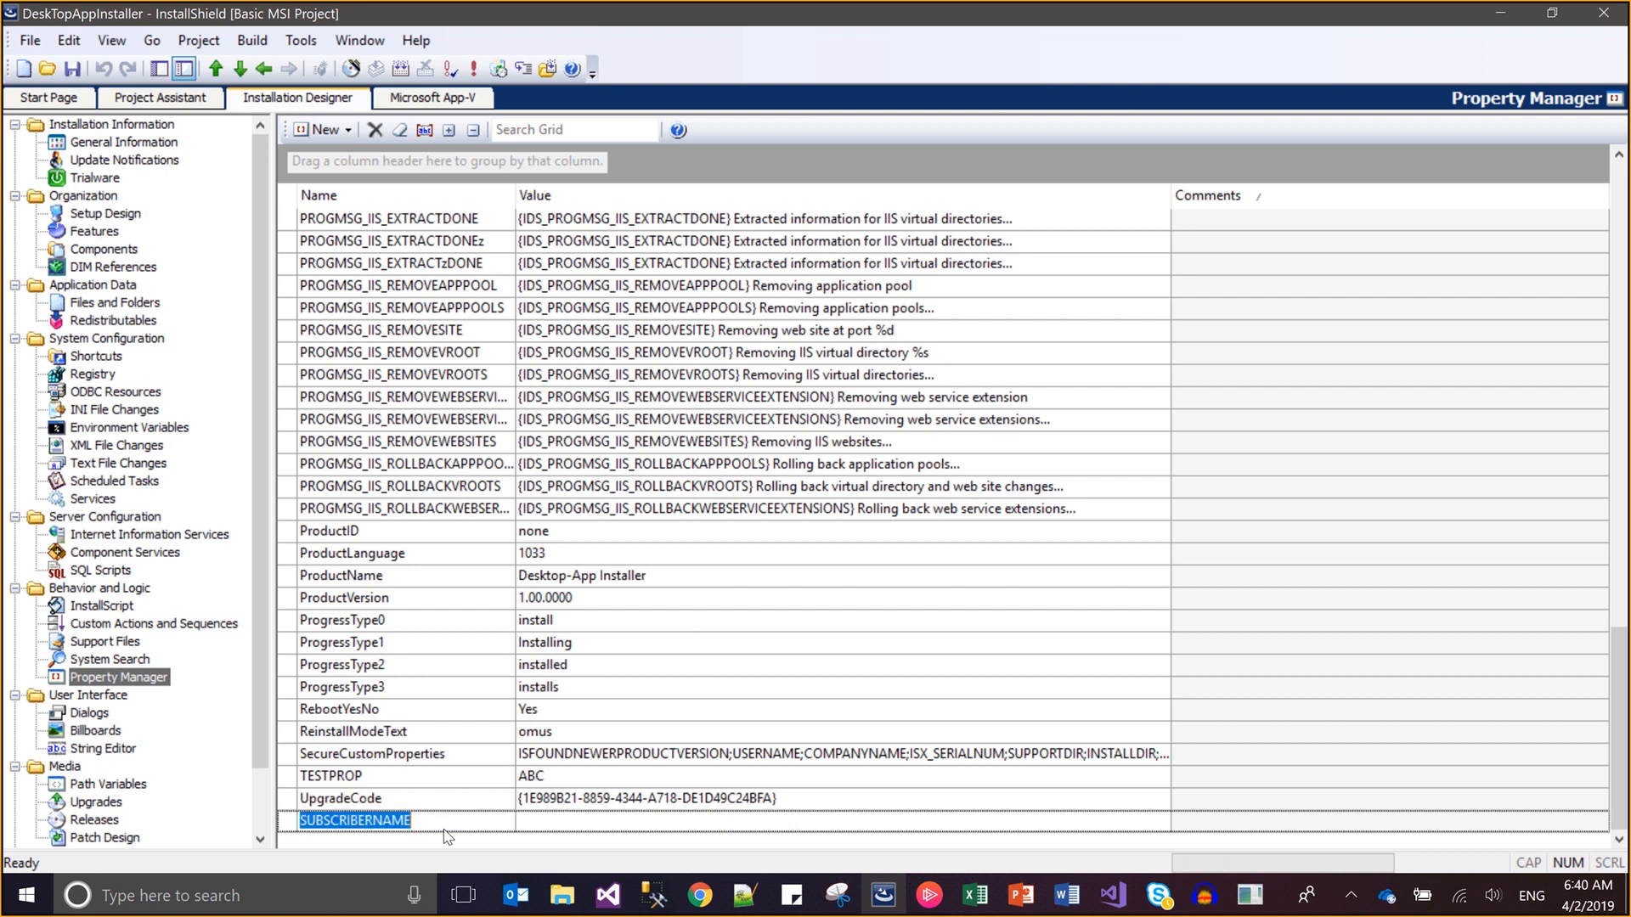
{"action": "left_click", "coordinate": [116, 445]}
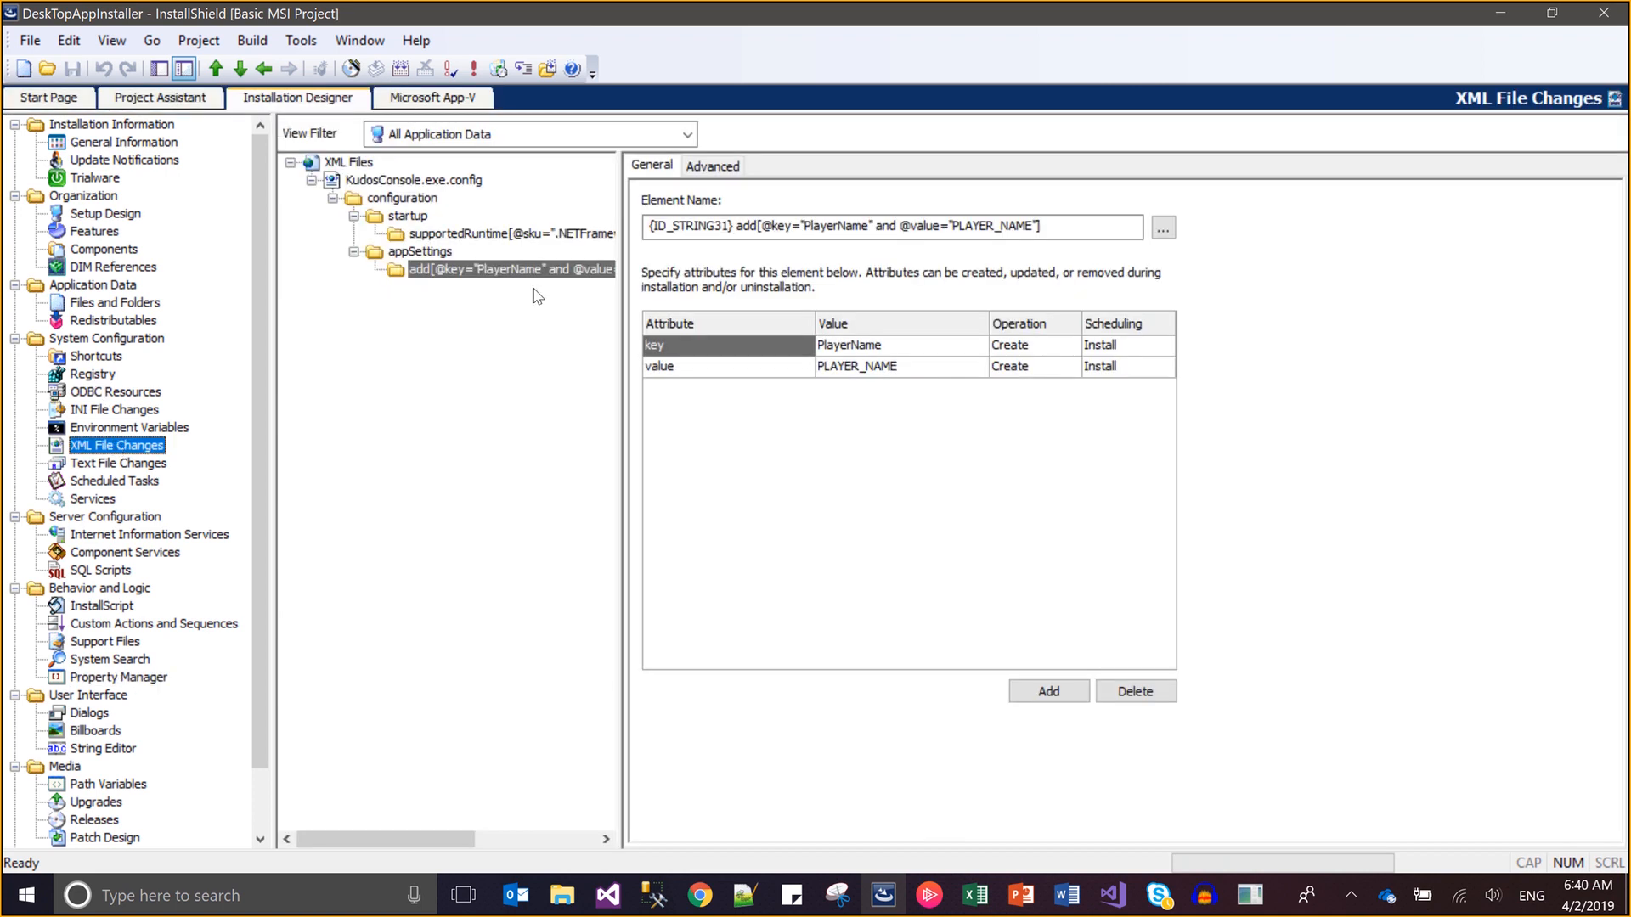
{"action": "left_click", "coordinate": [907, 368]}
{"action": "left_click", "coordinate": [908, 370]}
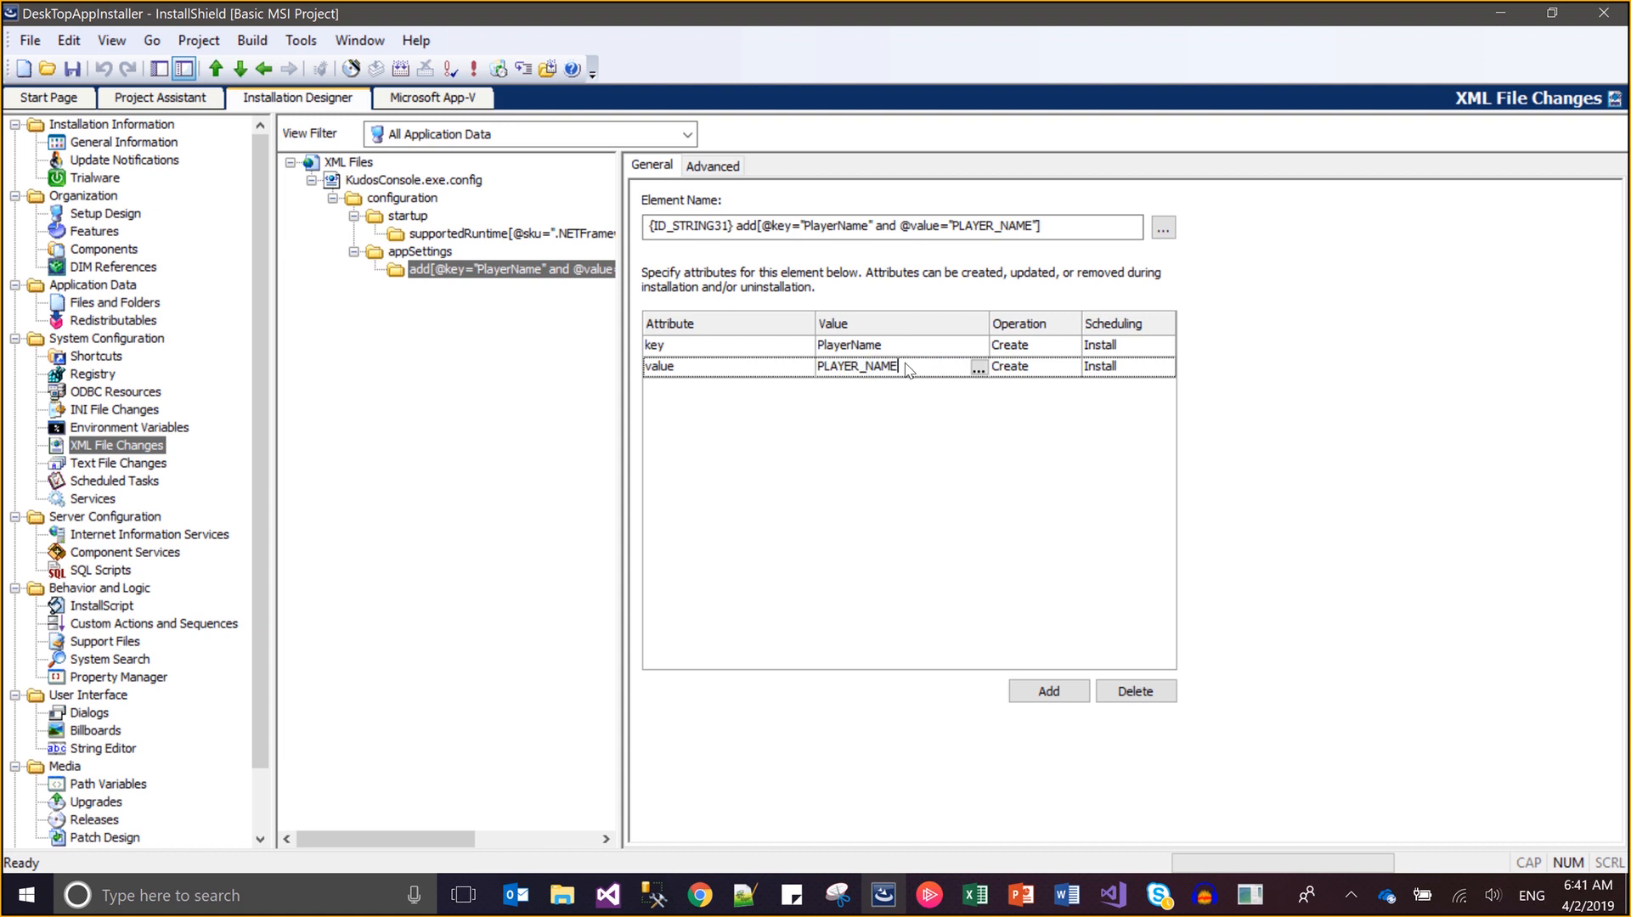
{"action": "double_click", "coordinate": [907, 370]}
{"action": "type", "text": "["}
{"action": "key", "text": "ctrl+v"}
{"action": "left_click", "coordinate": [1061, 643]}
{"action": "left_click", "coordinate": [1061, 643]}
Delete the KudosConsole.exe.config component from the project
{"action": "left_click", "coordinate": [416, 180]}
{"action": "right_click", "coordinate": [423, 182]}
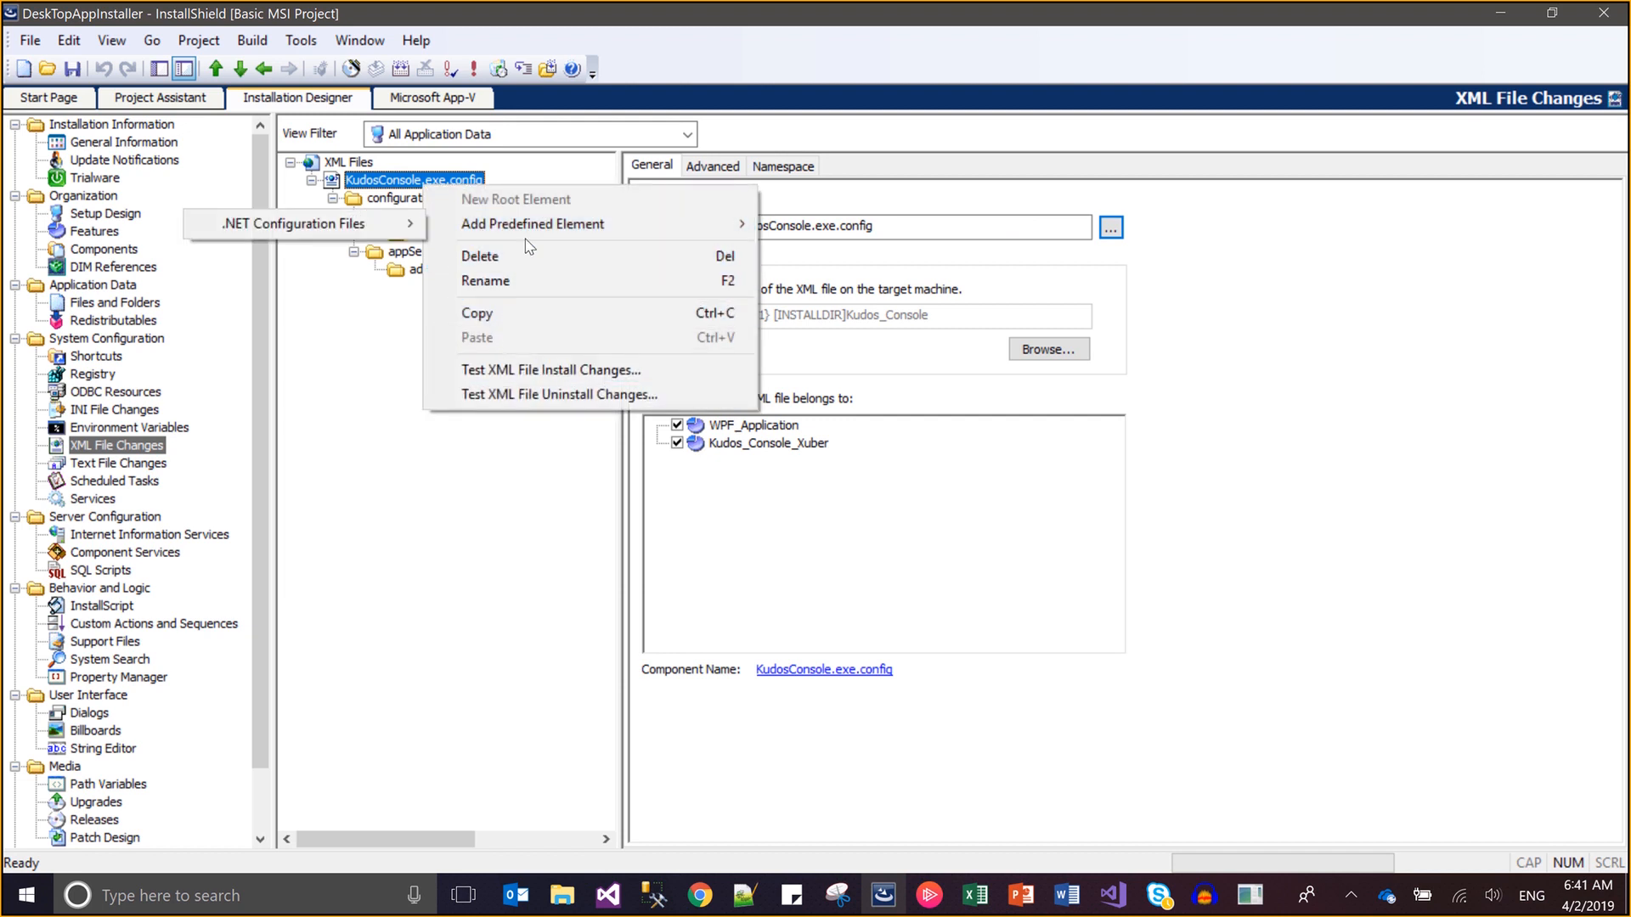
{"action": "left_click", "coordinate": [946, 614]}
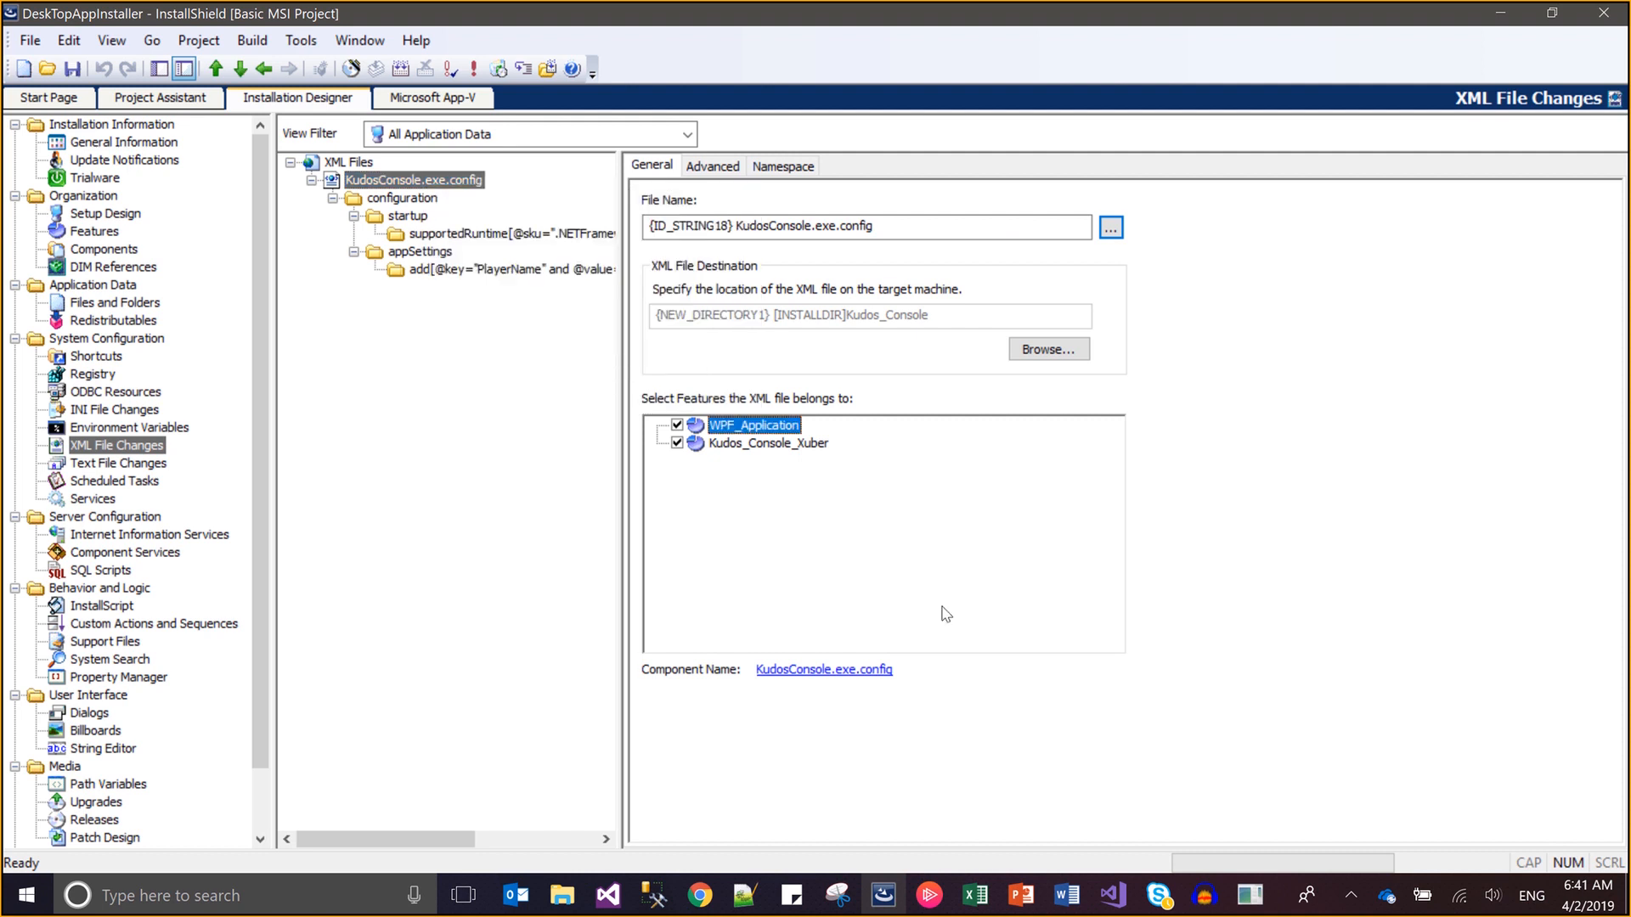
{"action": "left_click", "coordinate": [807, 672]}
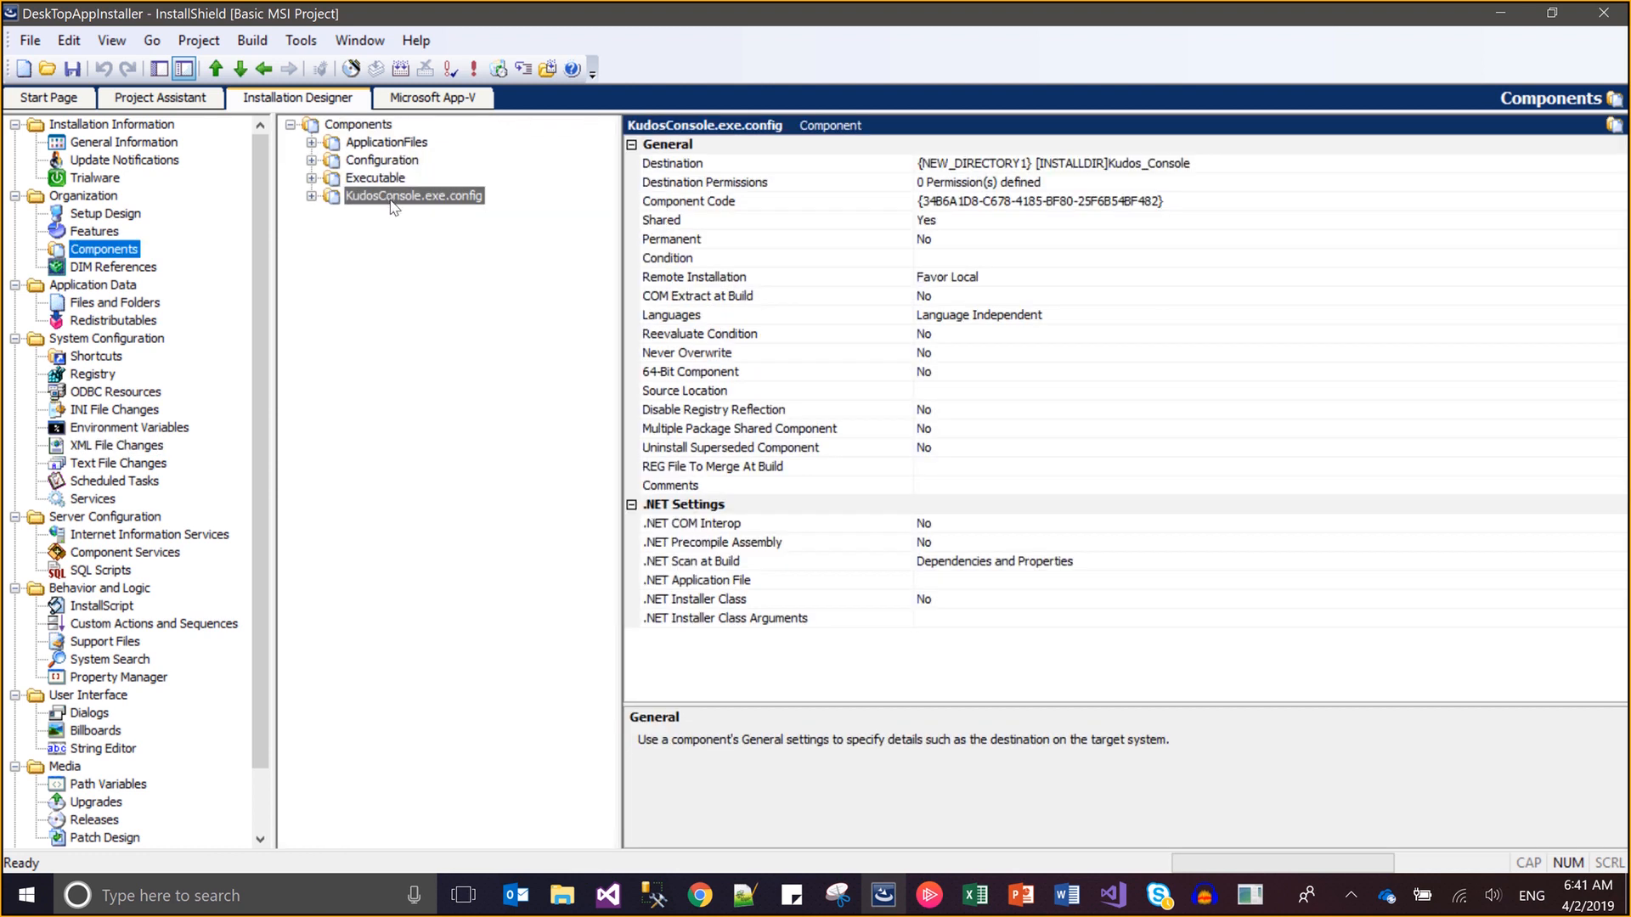
{"action": "right_click", "coordinate": [393, 204]}
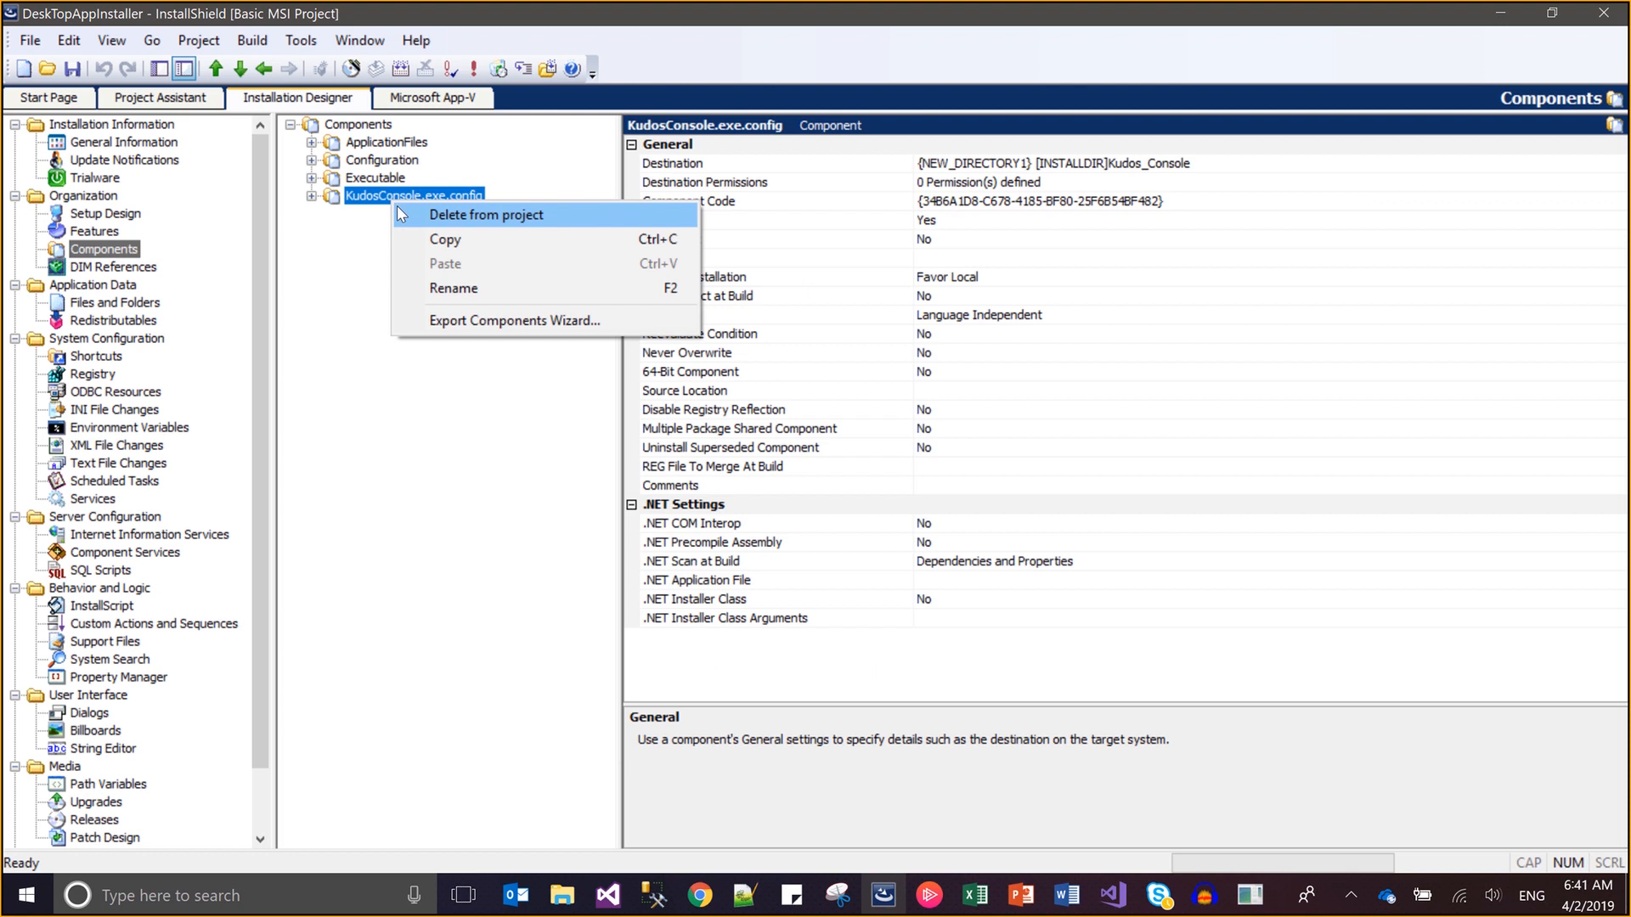
{"action": "left_click", "coordinate": [397, 211]}
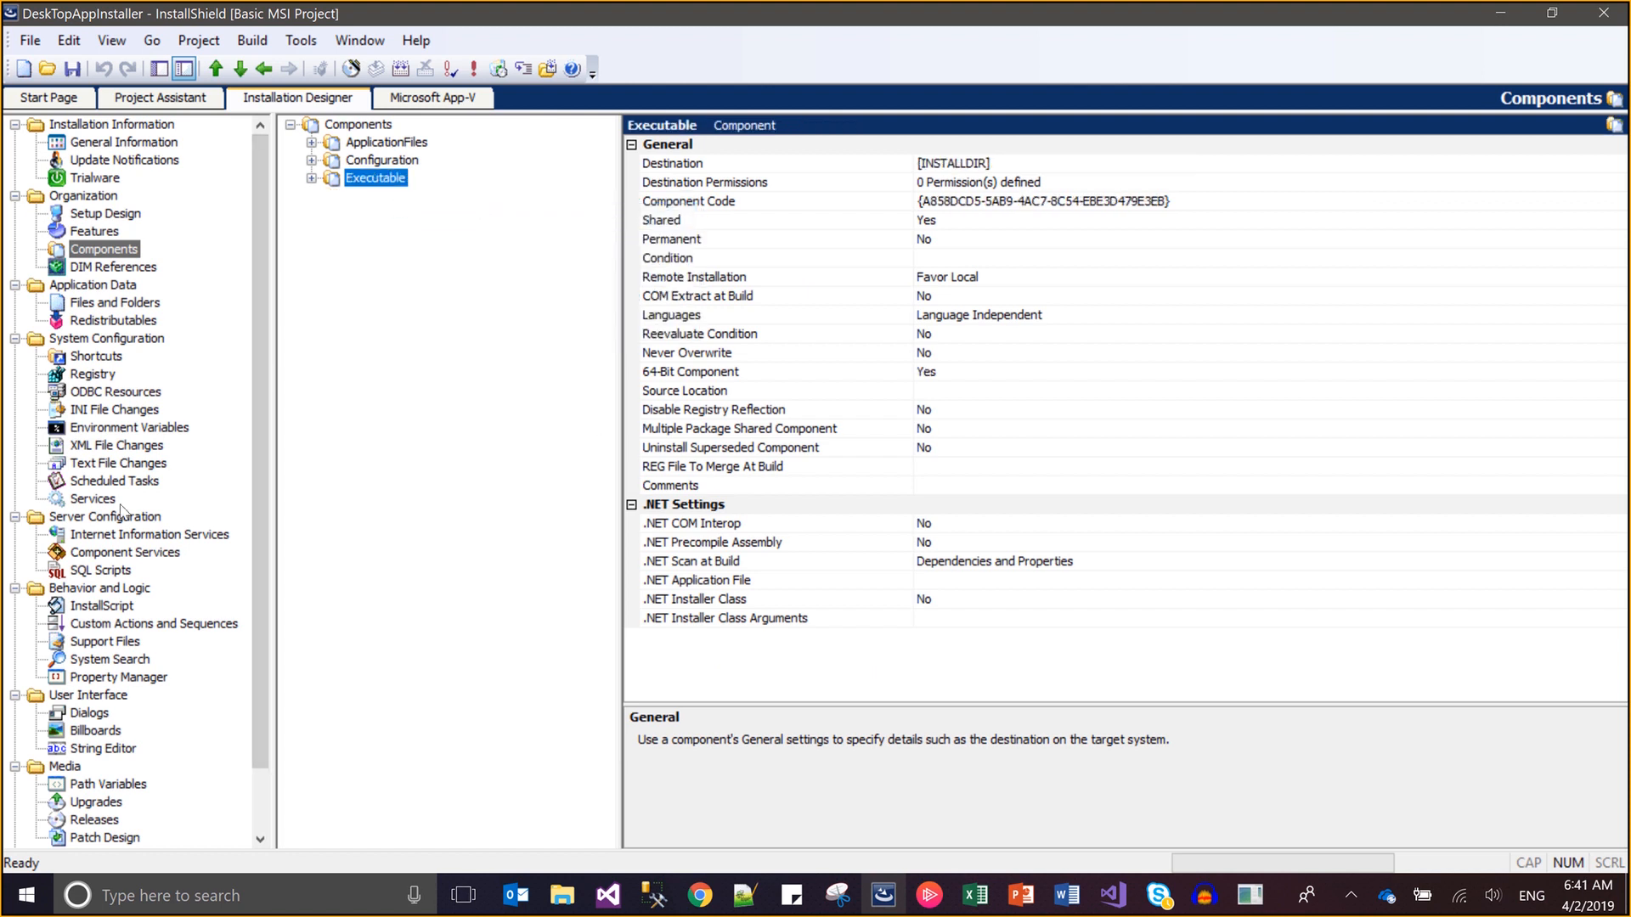
Import KudosConsole.exe.config from the KudosConsole bin\Release folder into the XML file changes with all its elements selected
{"action": "left_click", "coordinate": [111, 448]}
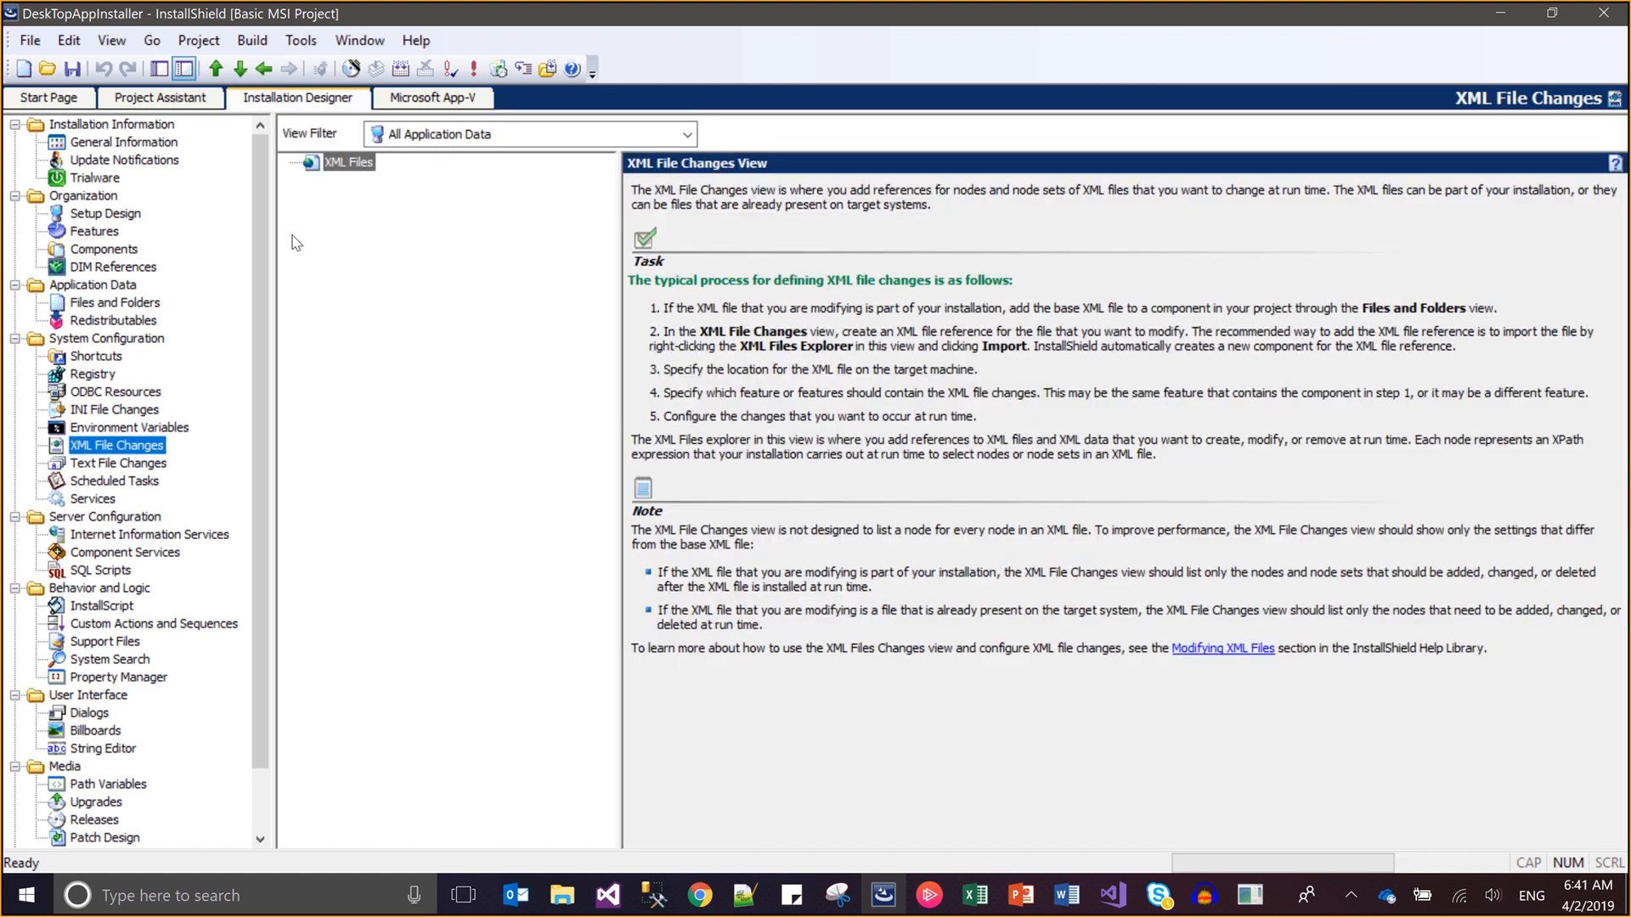
{"action": "right_click", "coordinate": [363, 169]}
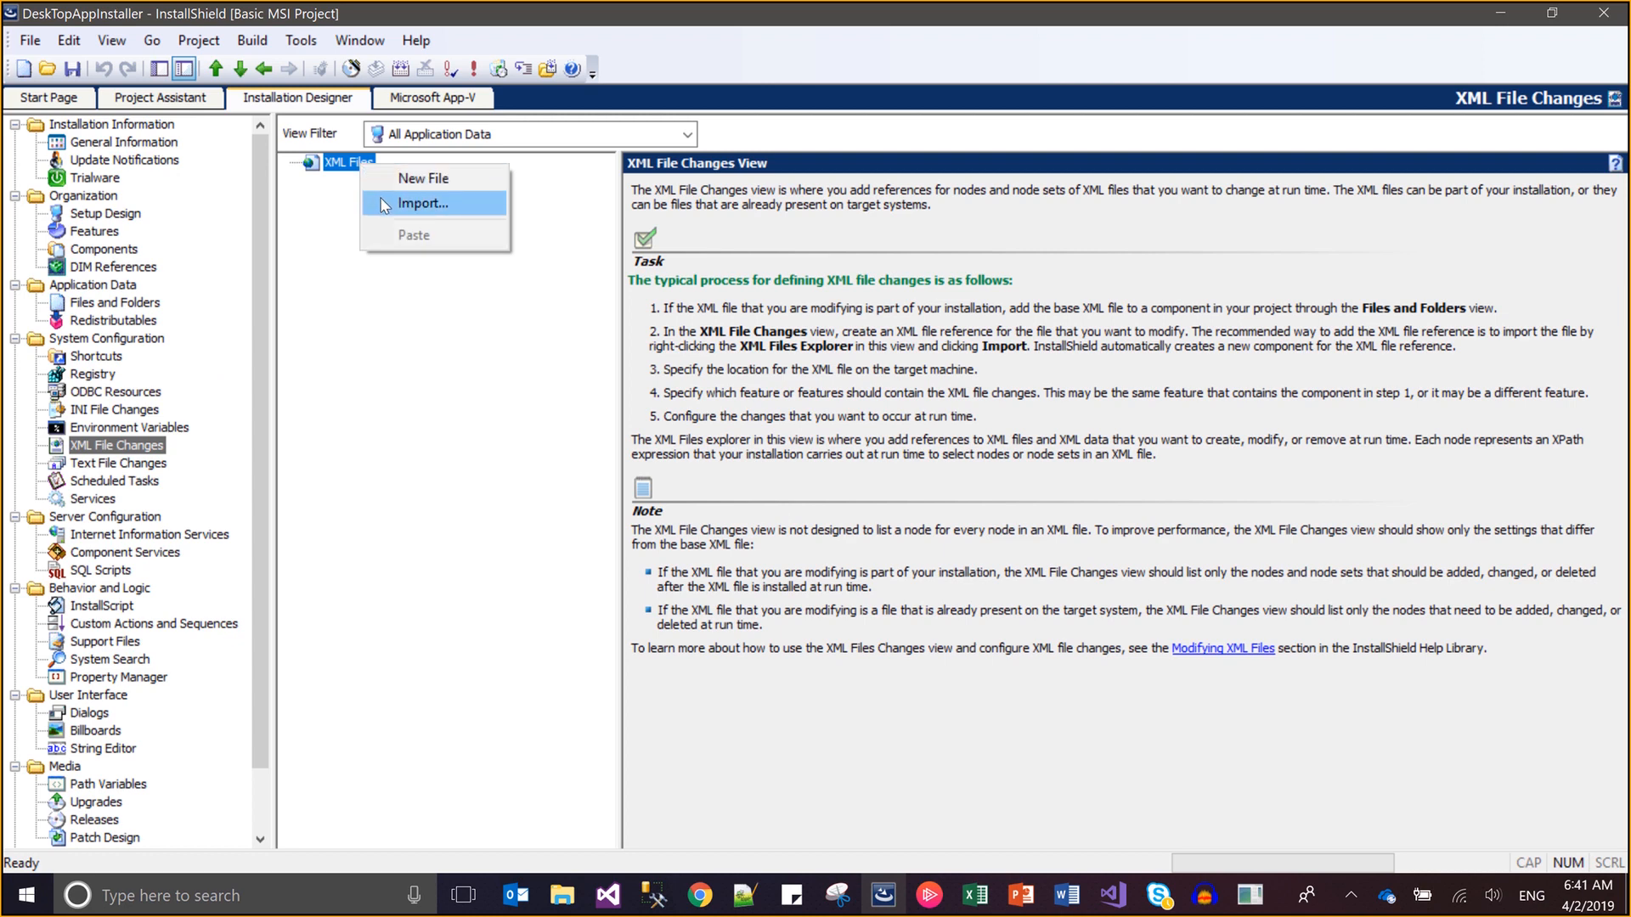
{"action": "left_click", "coordinate": [408, 203]}
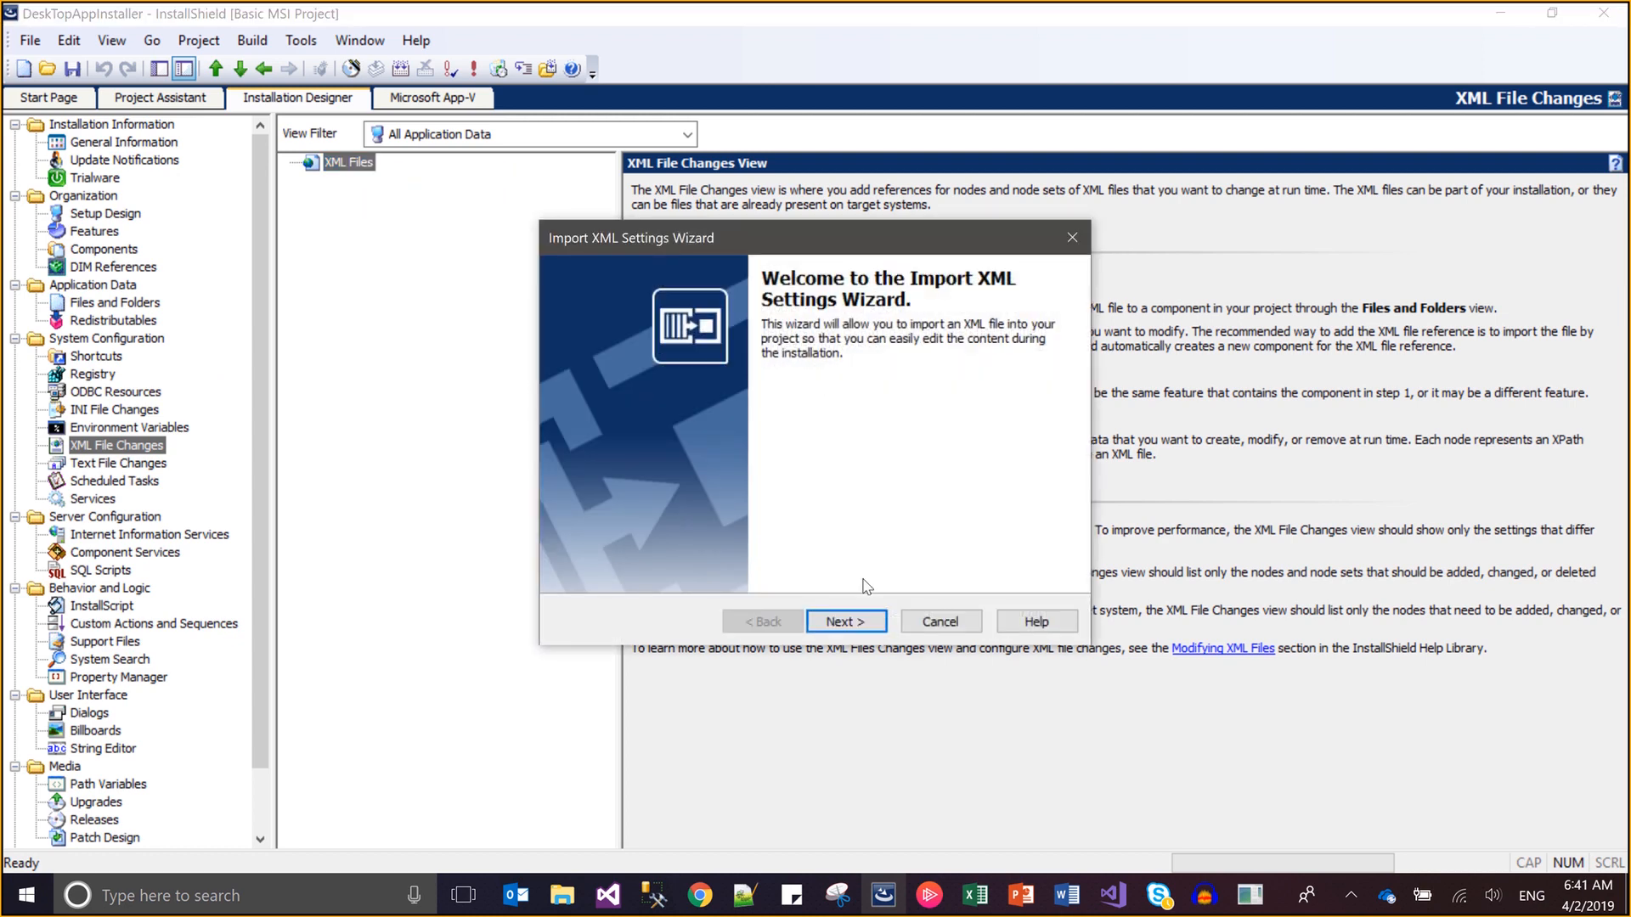
{"action": "left_click", "coordinate": [865, 626]}
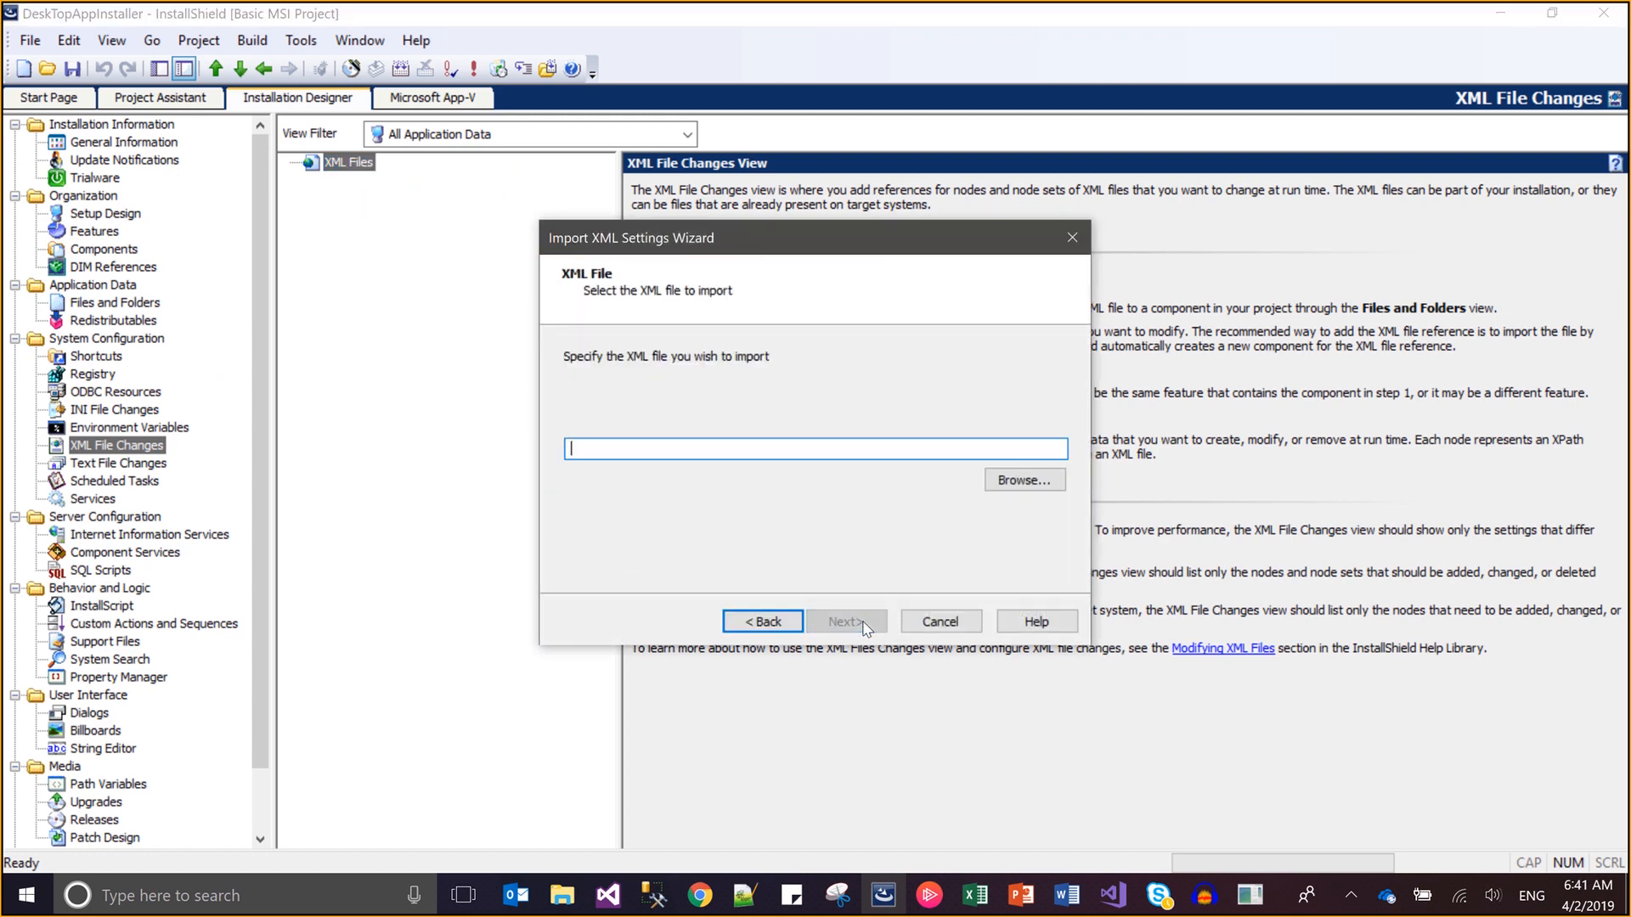
{"action": "left_click", "coordinate": [1026, 482]}
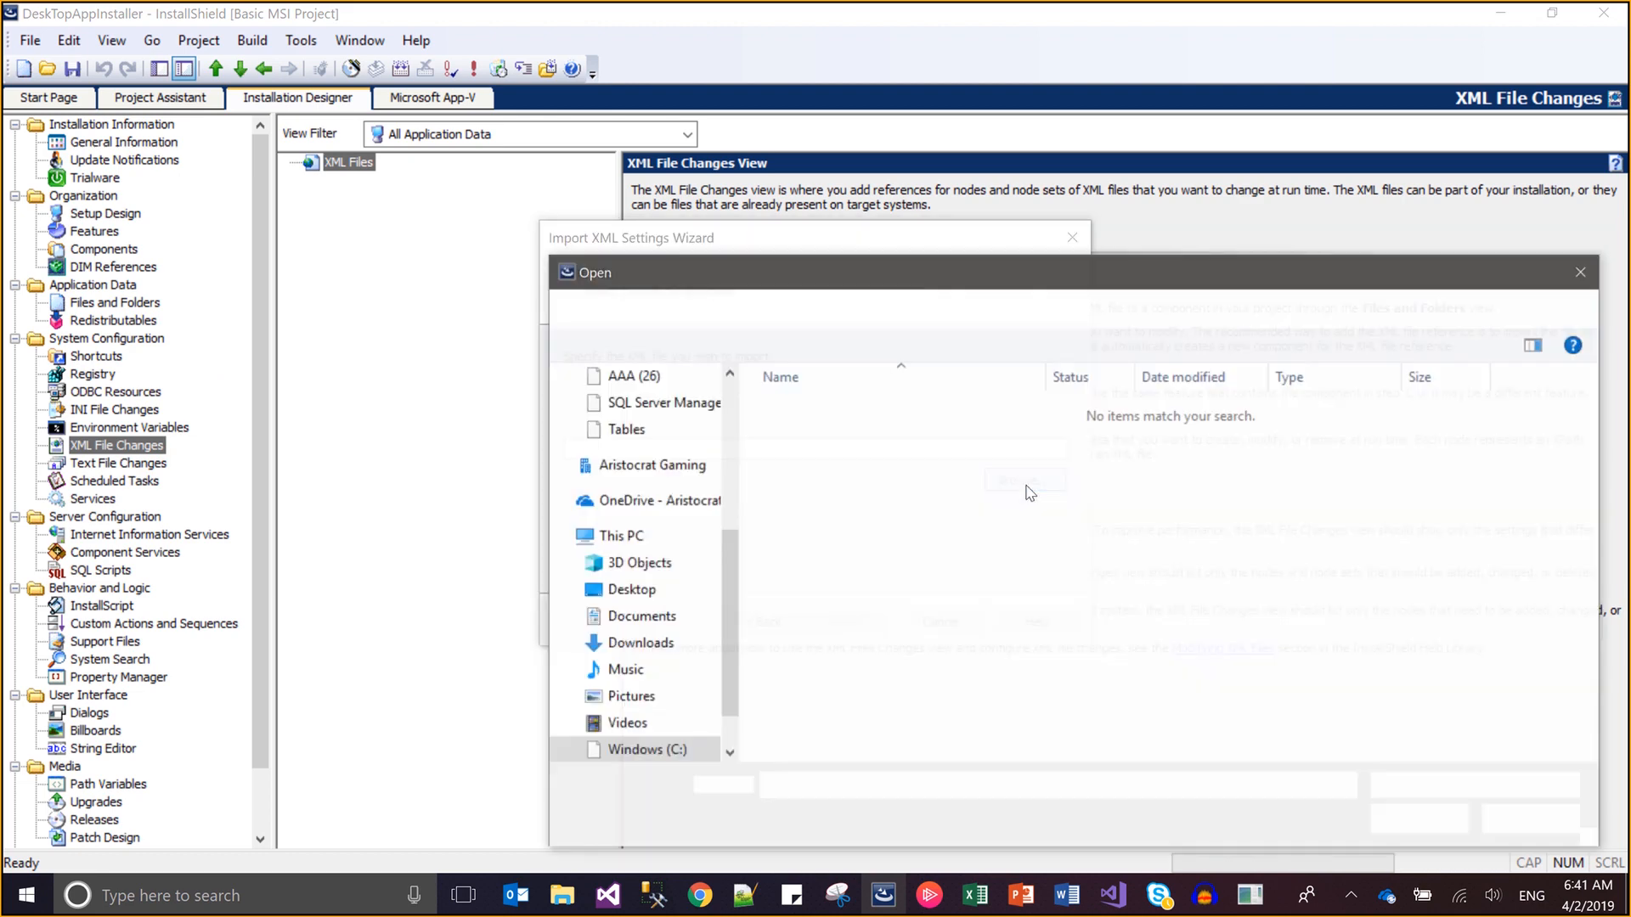
{"action": "left_click", "coordinate": [1405, 786]}
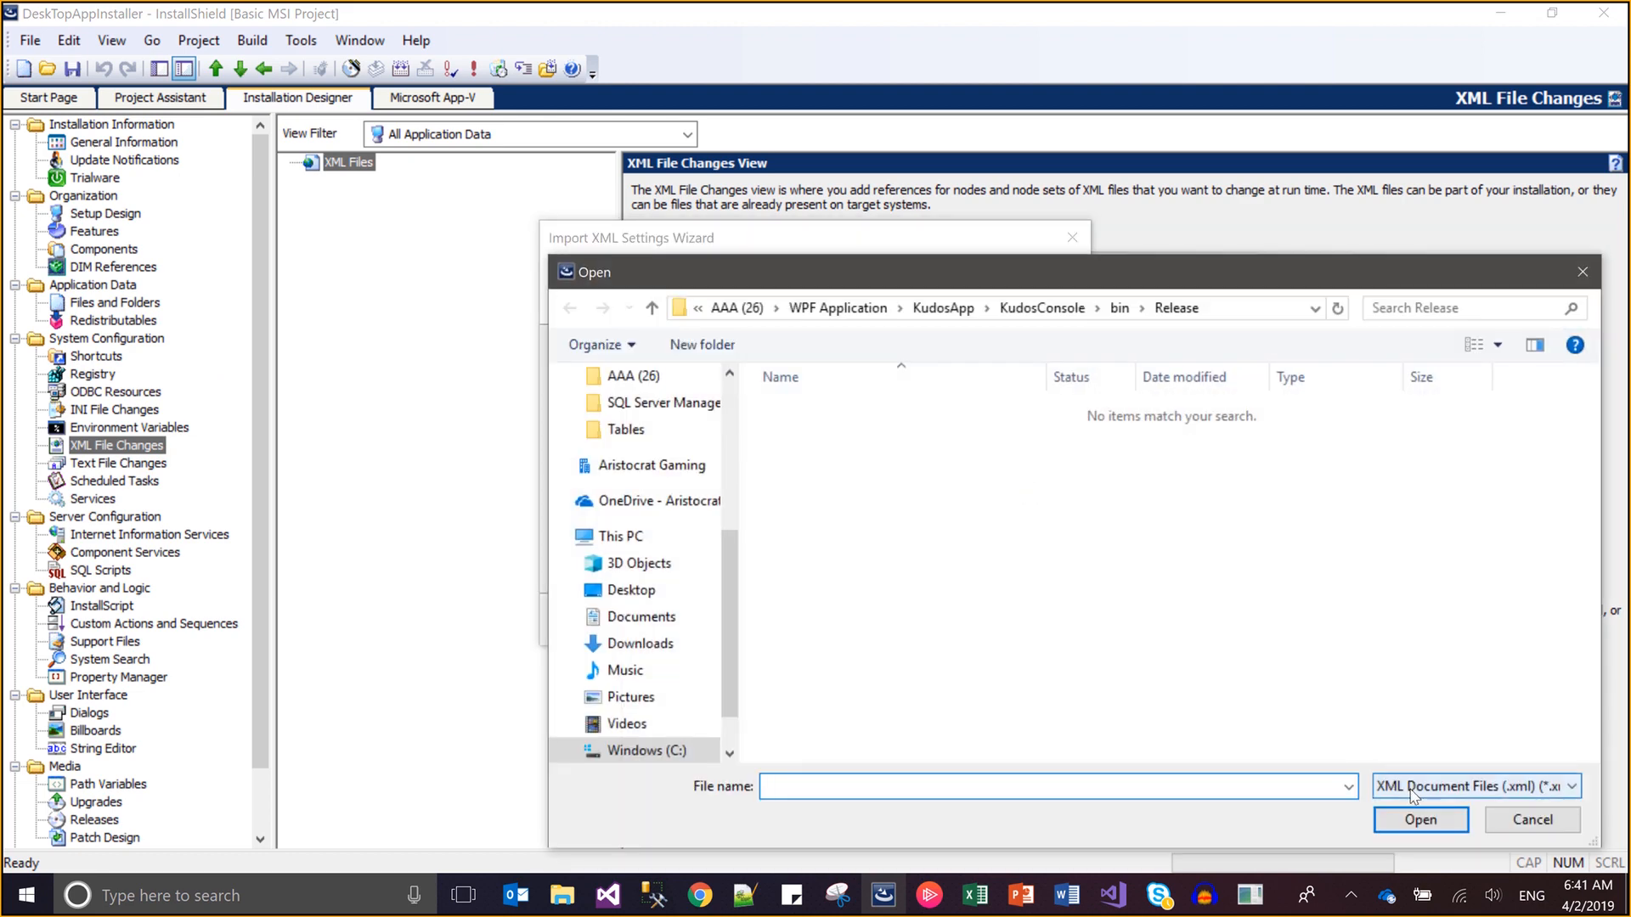
{"action": "left_click", "coordinate": [1412, 819]}
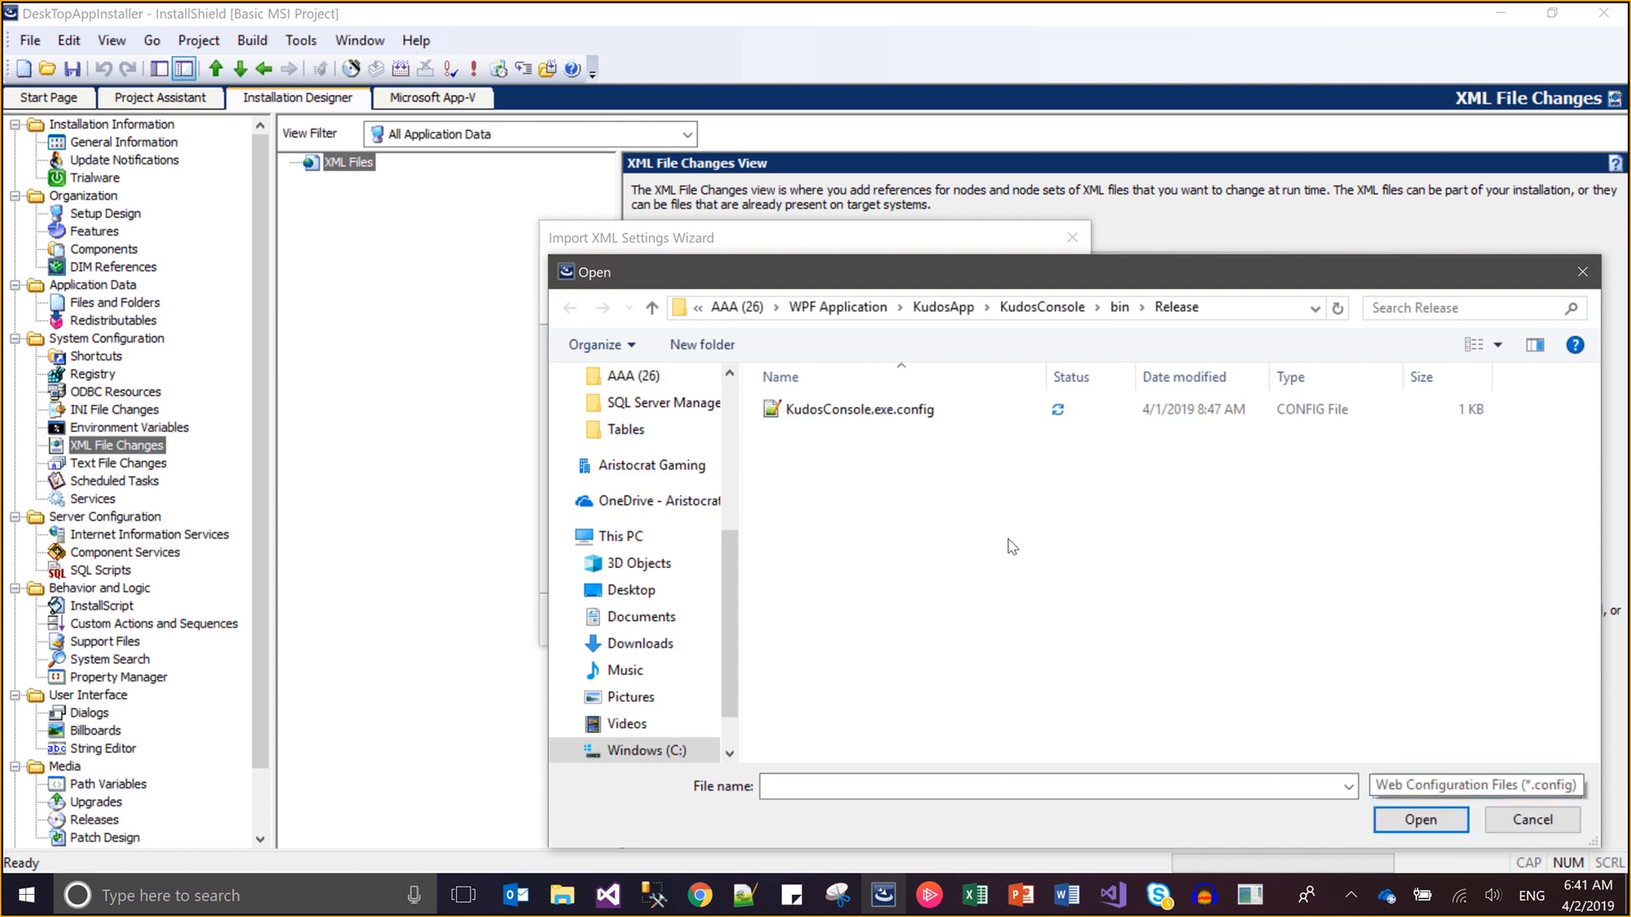
{"action": "double_click", "coordinate": [935, 422]}
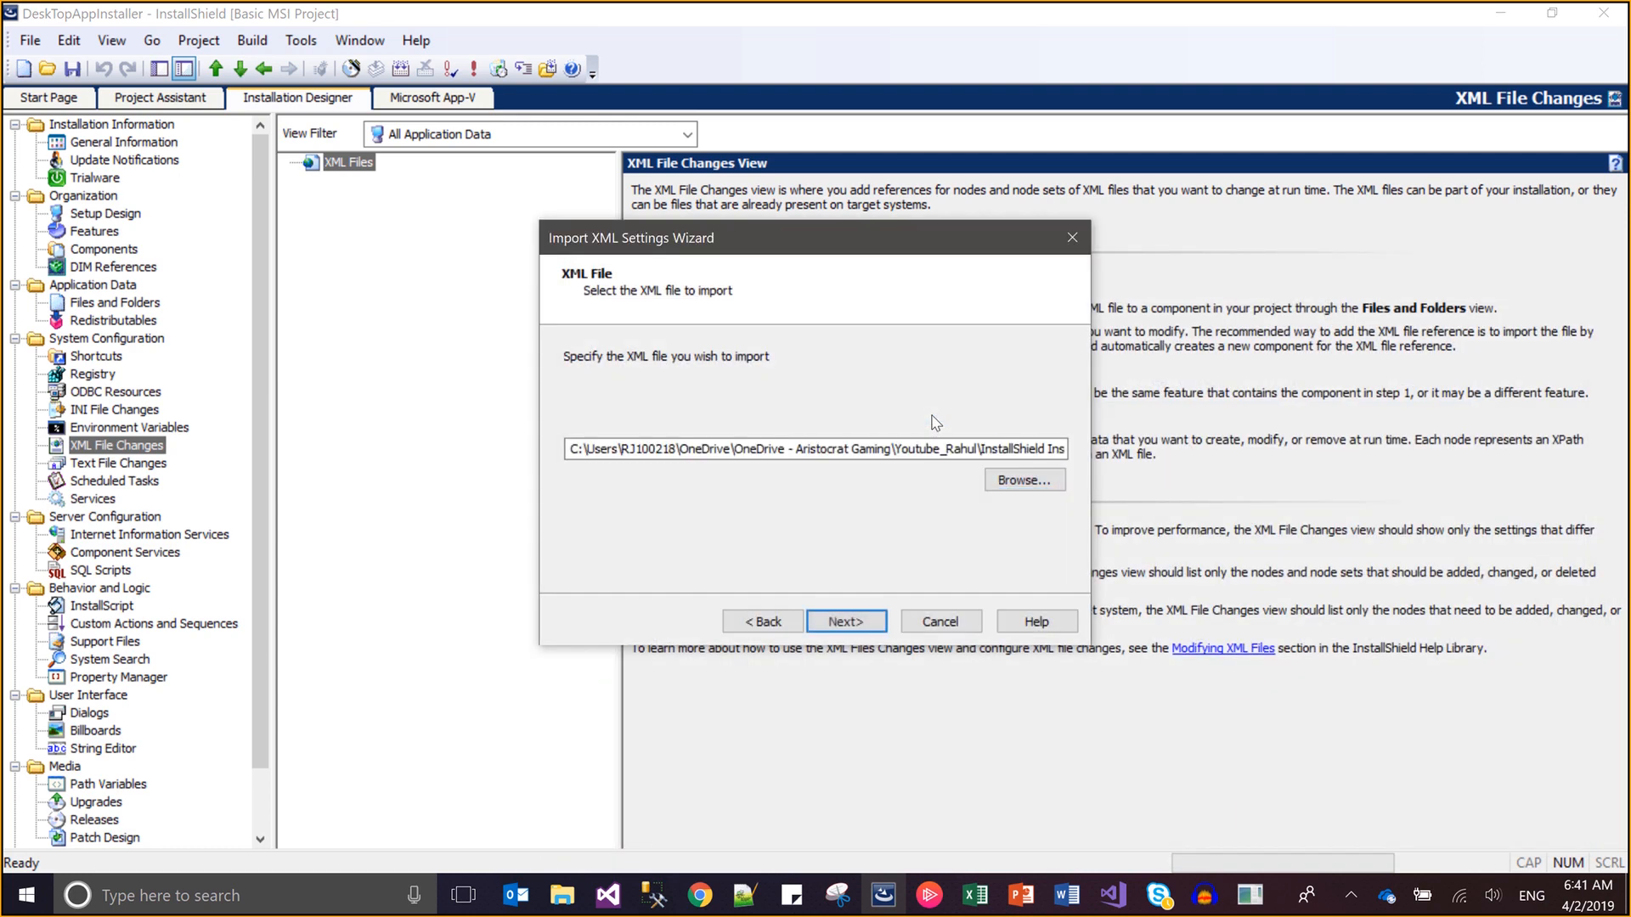
{"action": "left_click", "coordinate": [862, 623]}
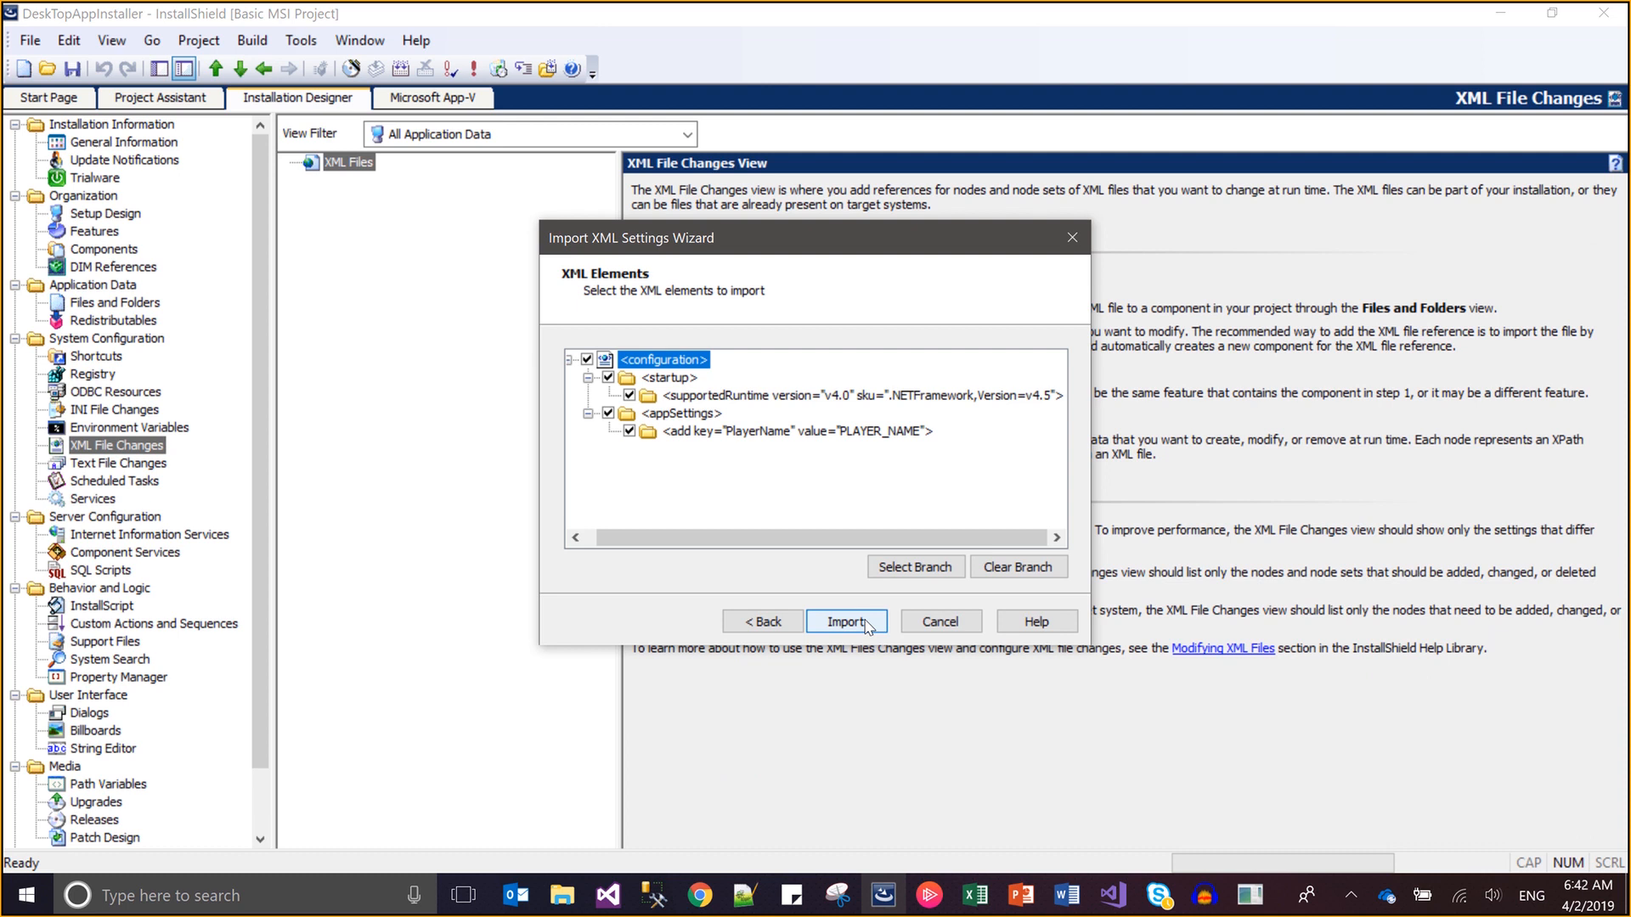
{"action": "left_click", "coordinate": [864, 622]}
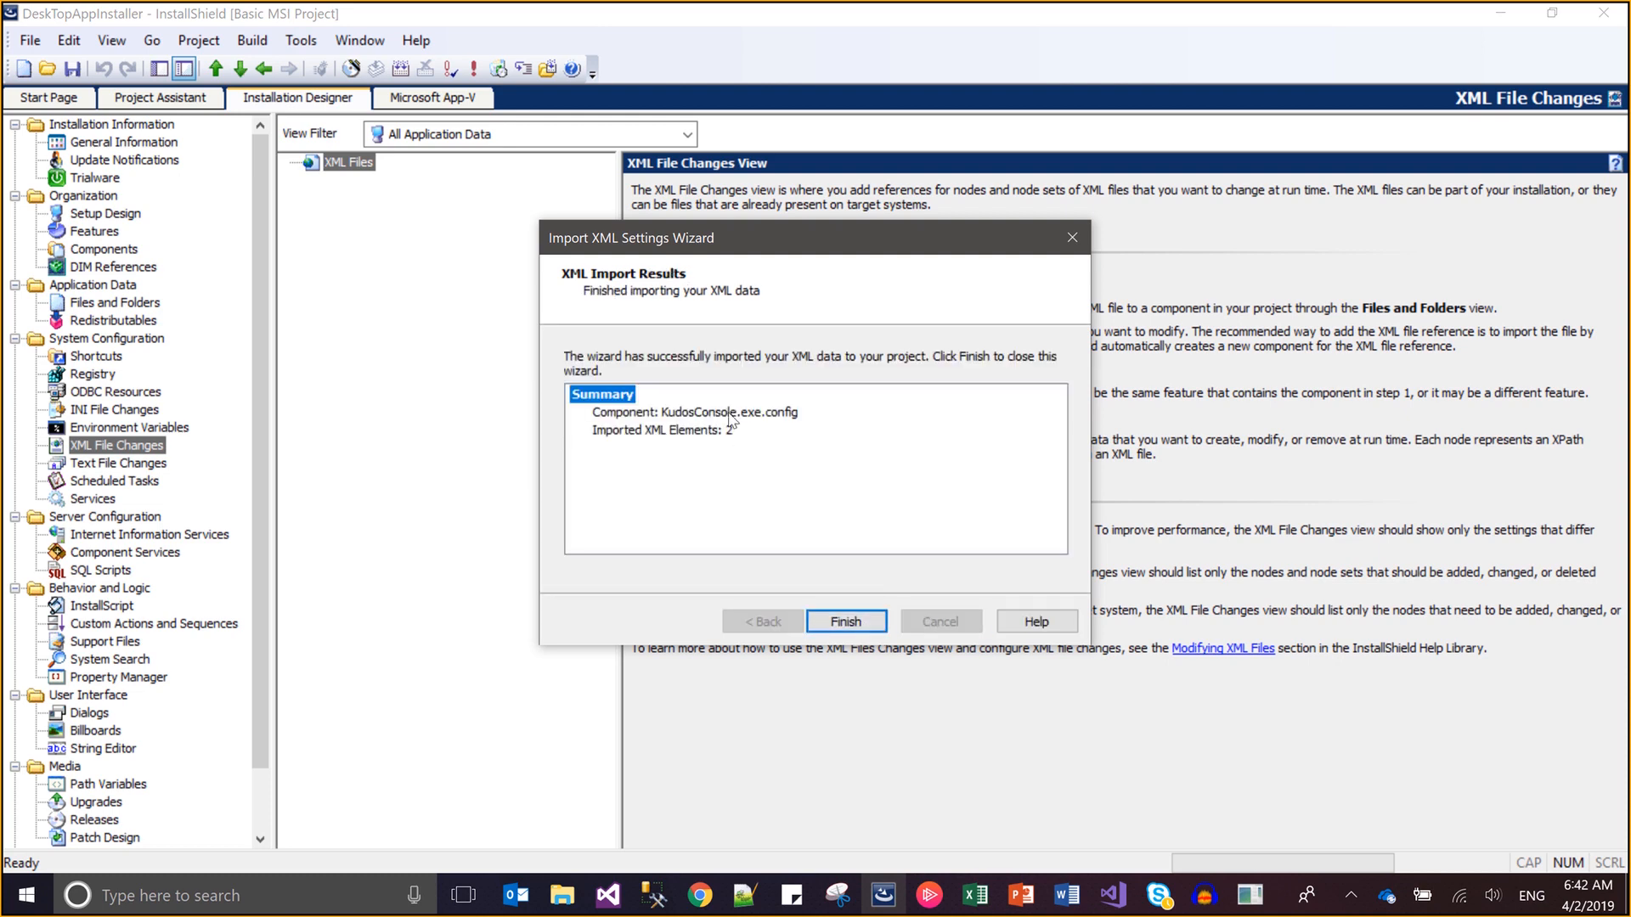
{"action": "left_click", "coordinate": [729, 414]}
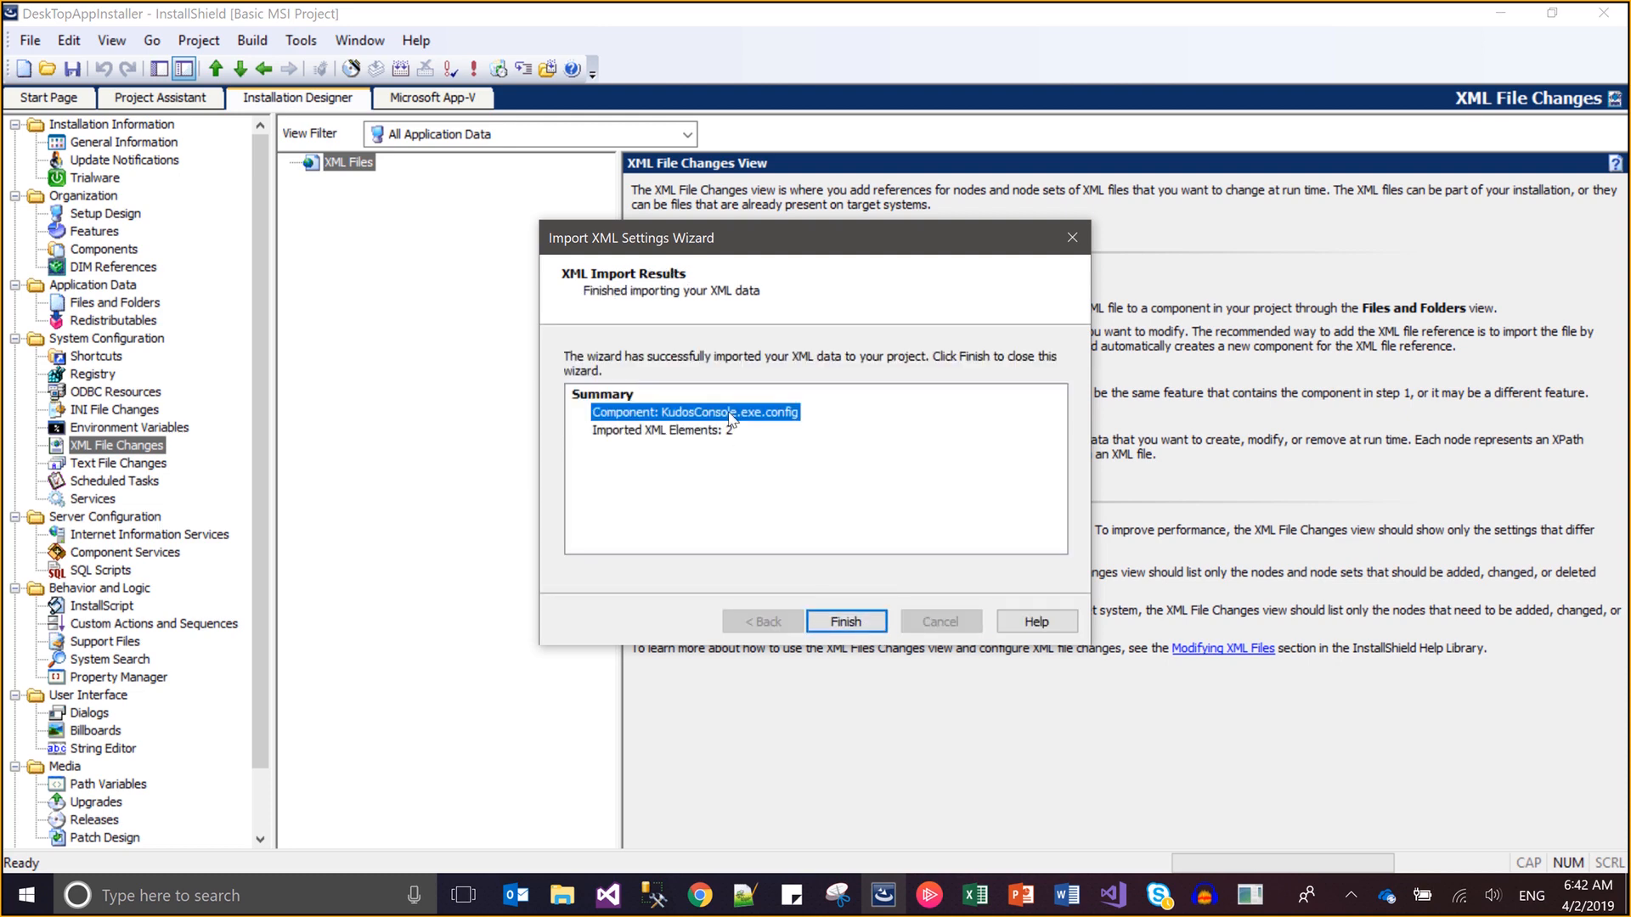
{"action": "left_click", "coordinate": [857, 624]}
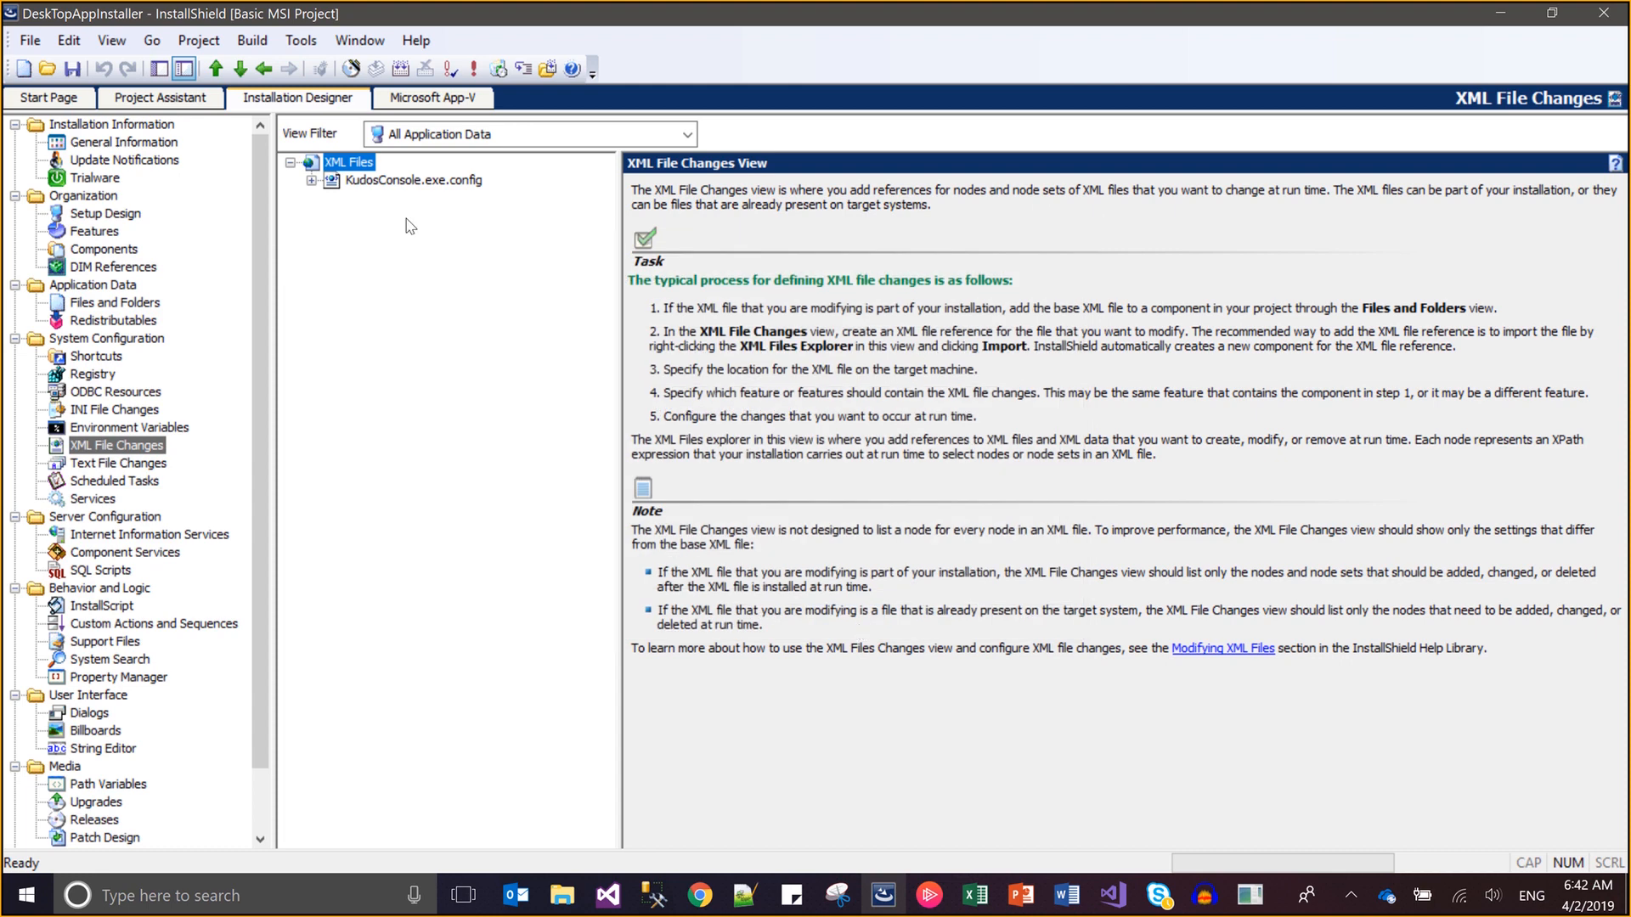
Expand the imported KudosConsole.exe.config and associate the XML file with the Kudos_Console_Xuber feature
{"action": "left_click", "coordinate": [393, 180]}
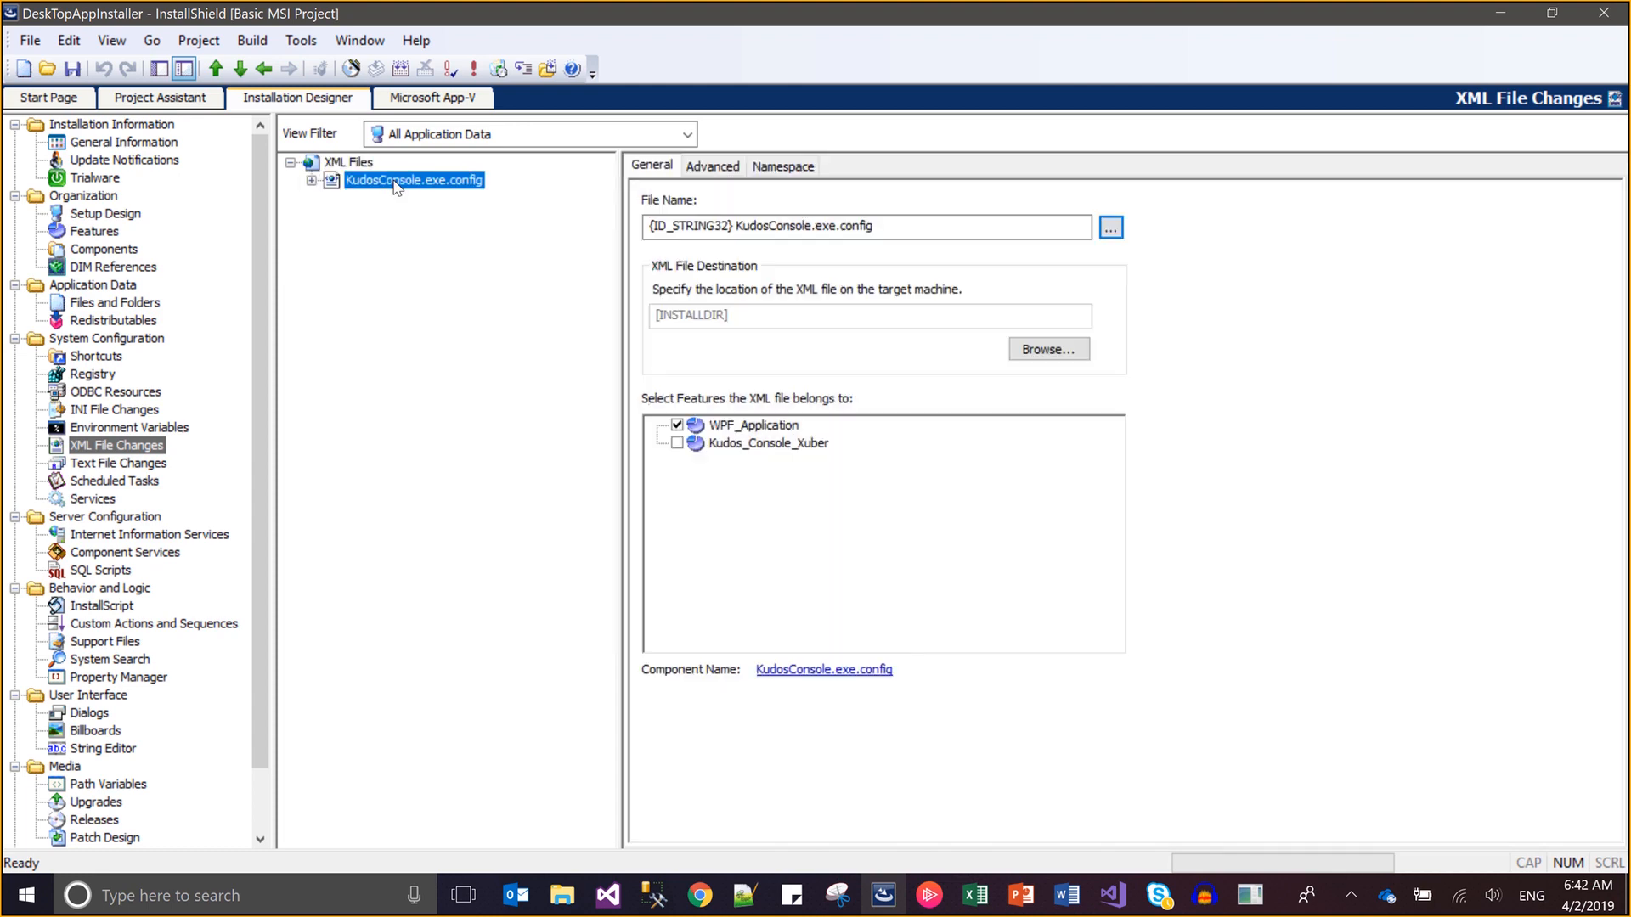
{"action": "key", "text": "Right"}
{"action": "key", "text": "Right"}
{"action": "key", "text": "Right"}
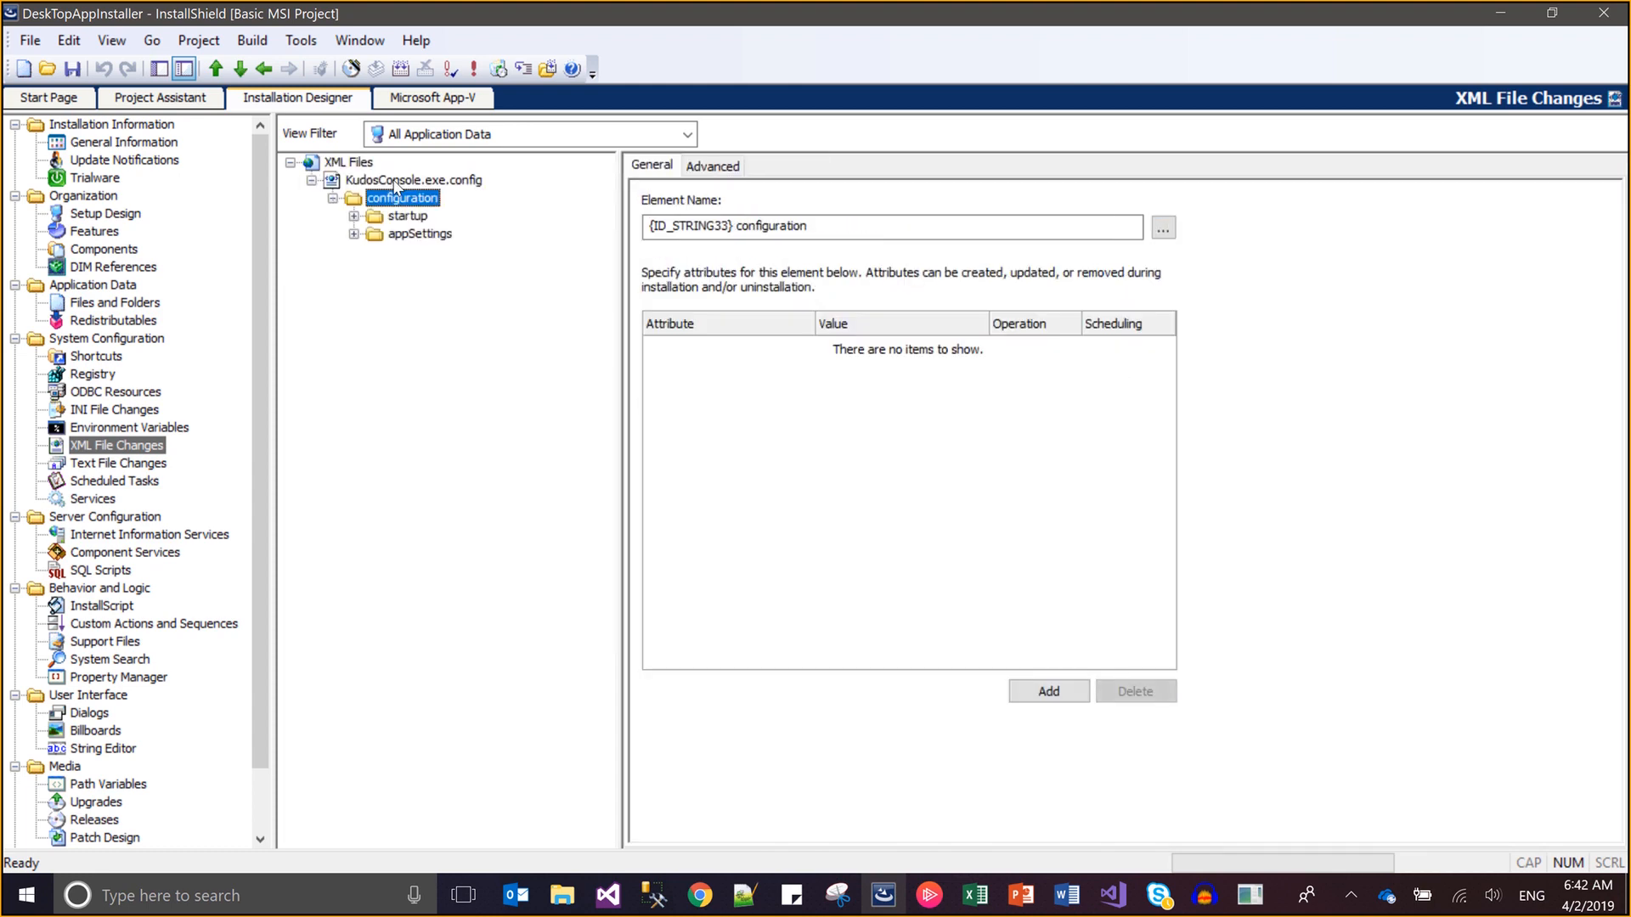
{"action": "left_click", "coordinate": [394, 182]}
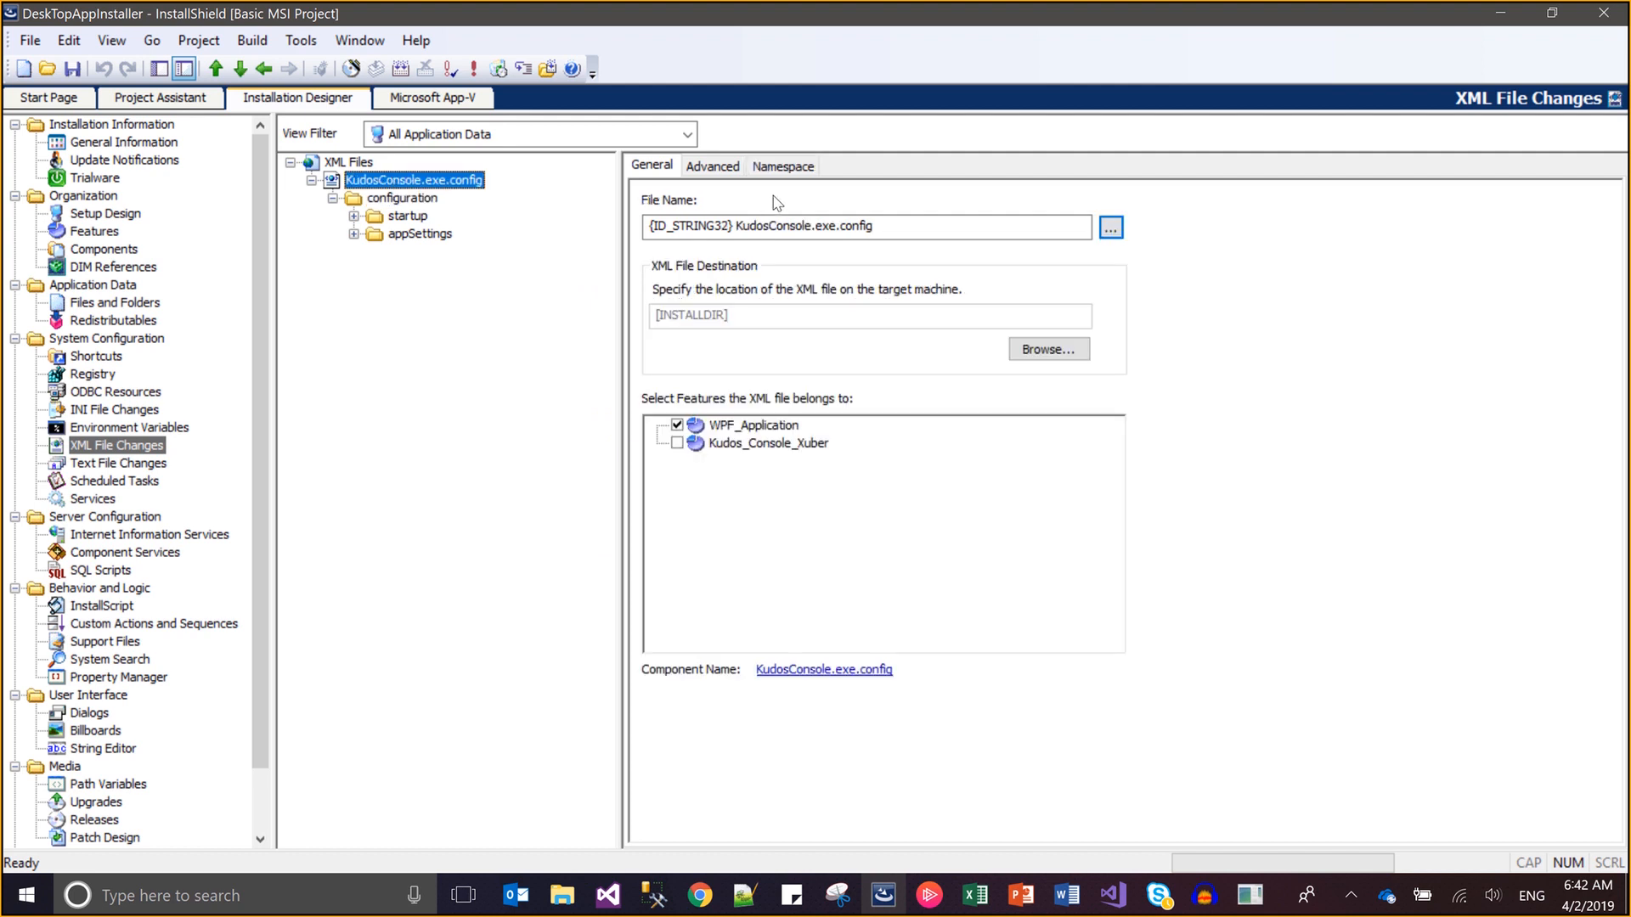
{"action": "left_click", "coordinate": [678, 443]}
Set the XML file destination of KudosConsole.exe.config to the Kudos_Console folder under Robinns
{"action": "left_click", "coordinate": [1044, 363]}
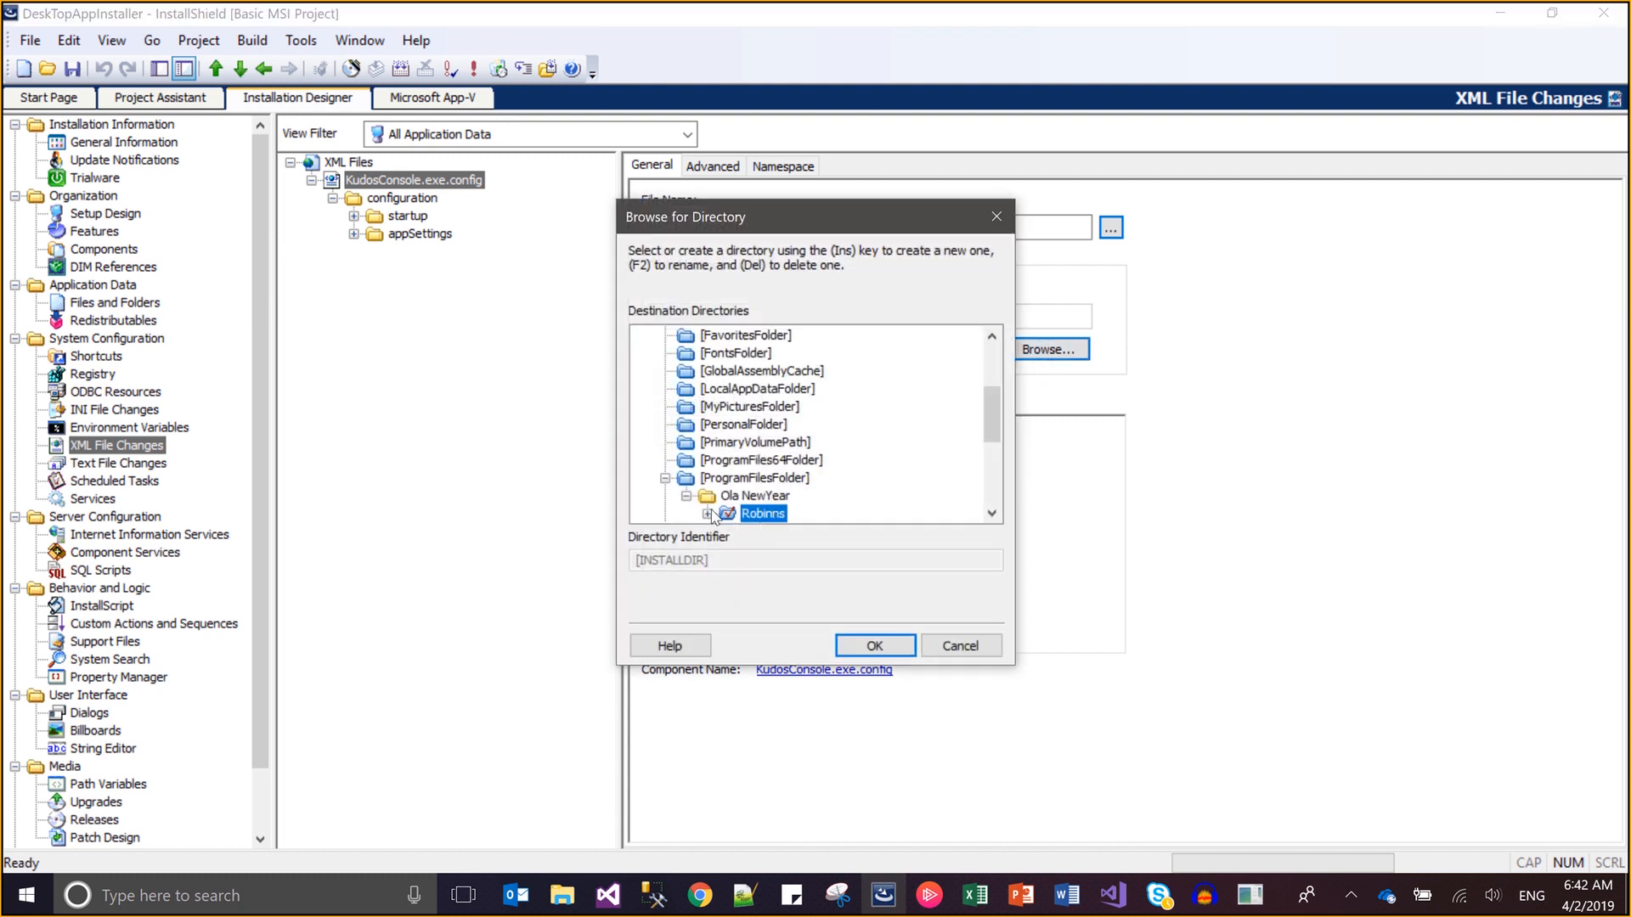
{"action": "left_click", "coordinate": [709, 514]}
{"action": "left_click", "coordinate": [786, 514]}
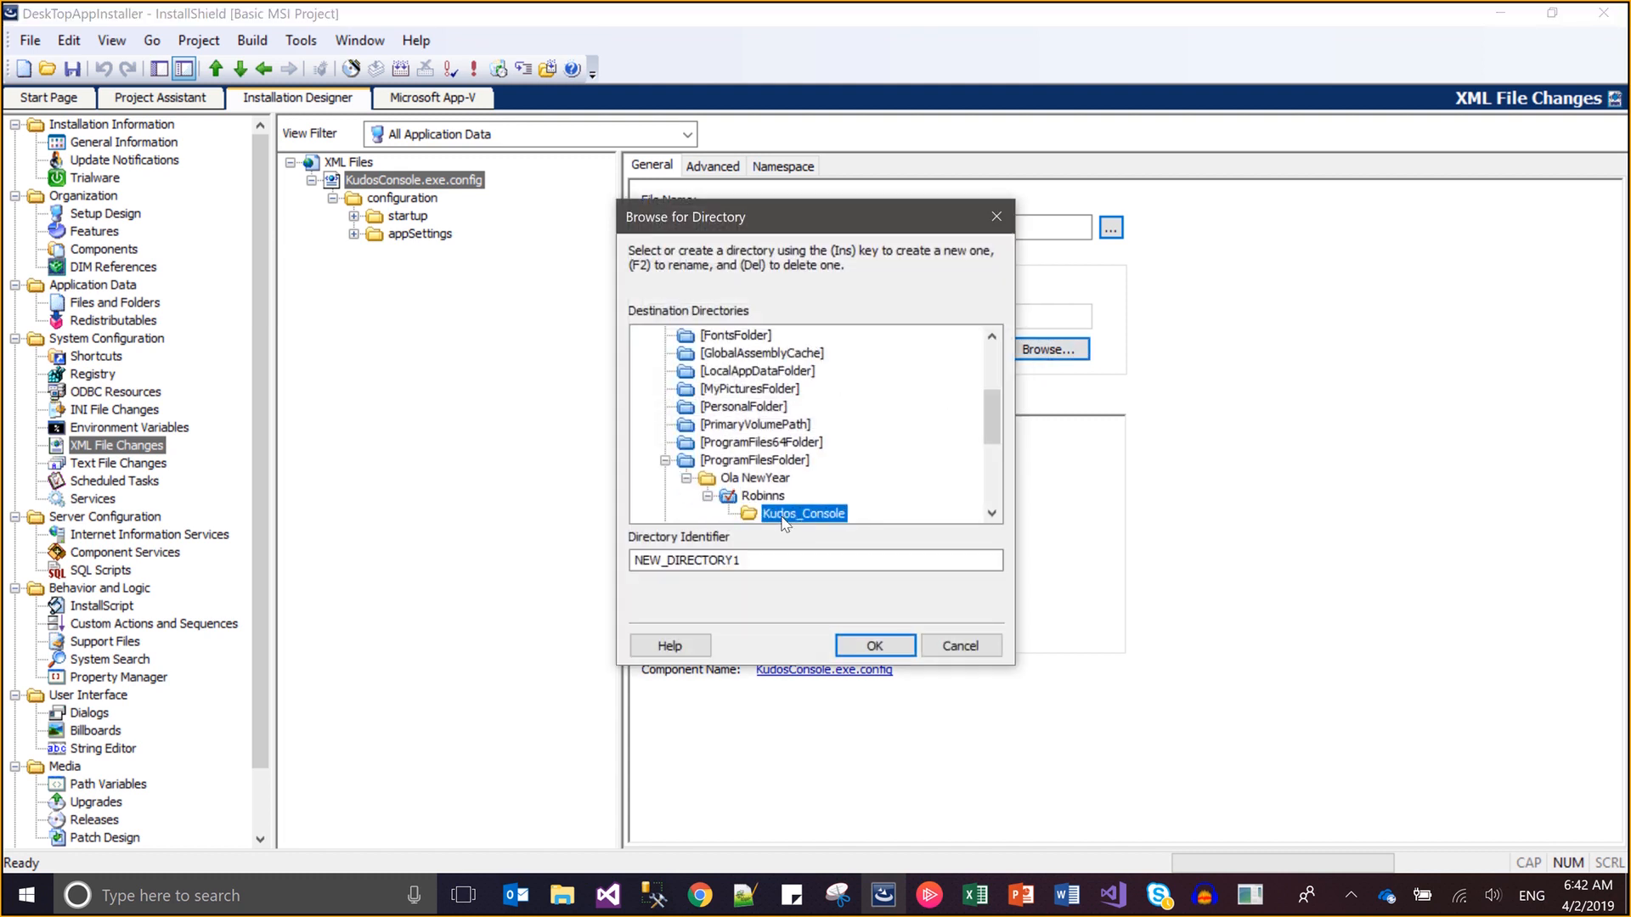
{"action": "left_click", "coordinate": [866, 649]}
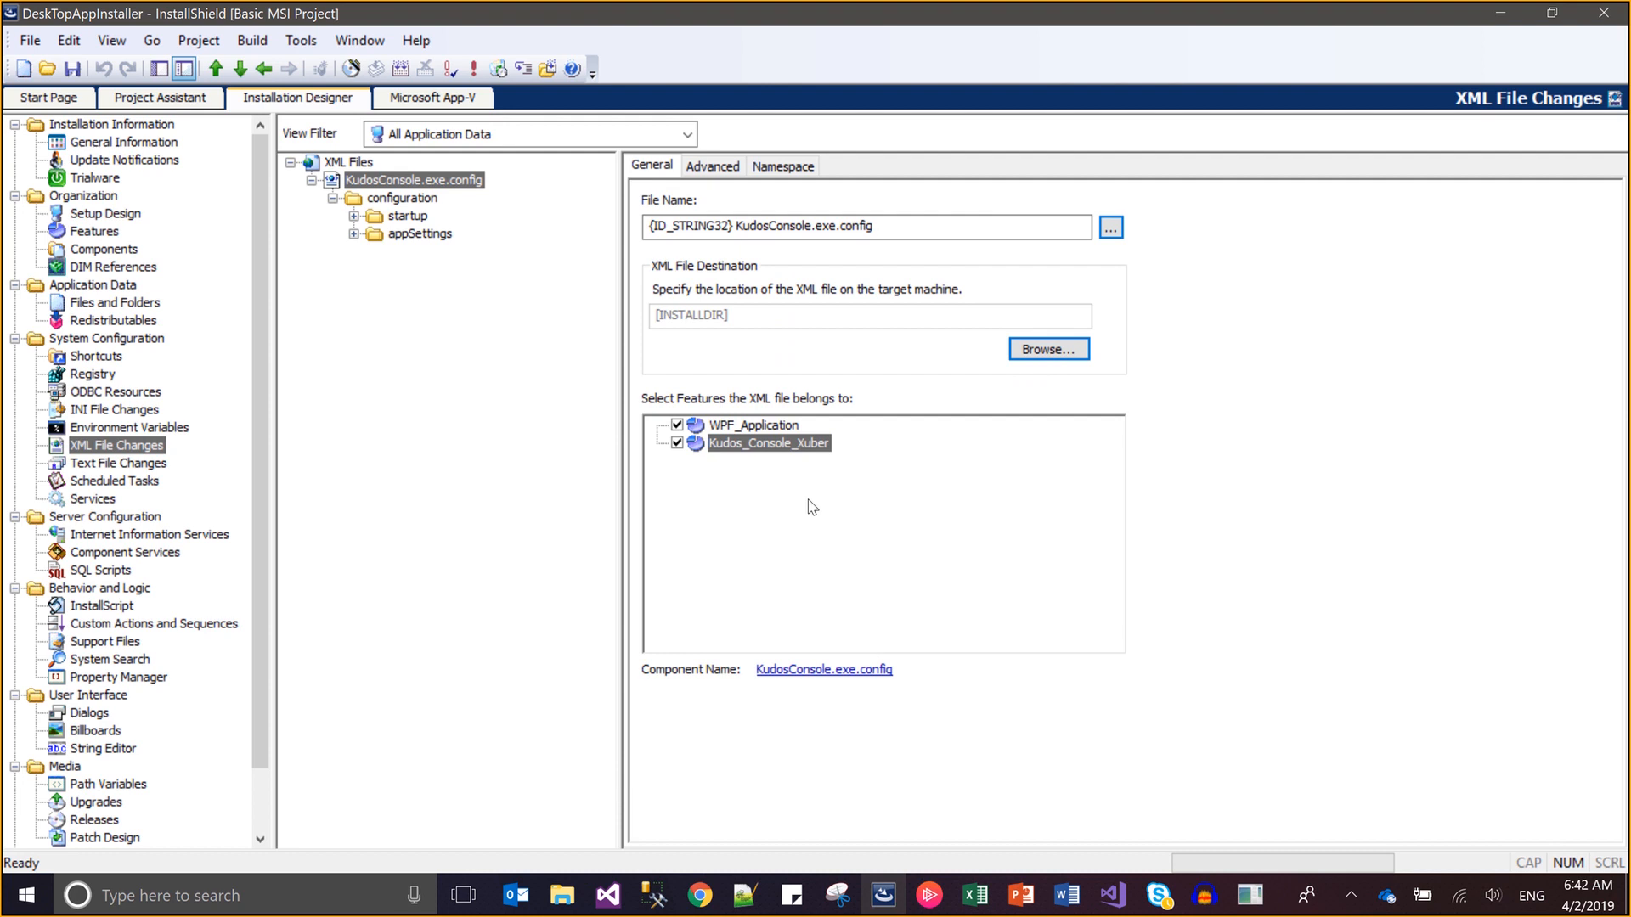
Turn off always creating a missing XML file and formatting XML after changes for KudosConsole.exe.config
{"action": "left_click", "coordinate": [719, 167]}
{"action": "left_click", "coordinate": [662, 223]}
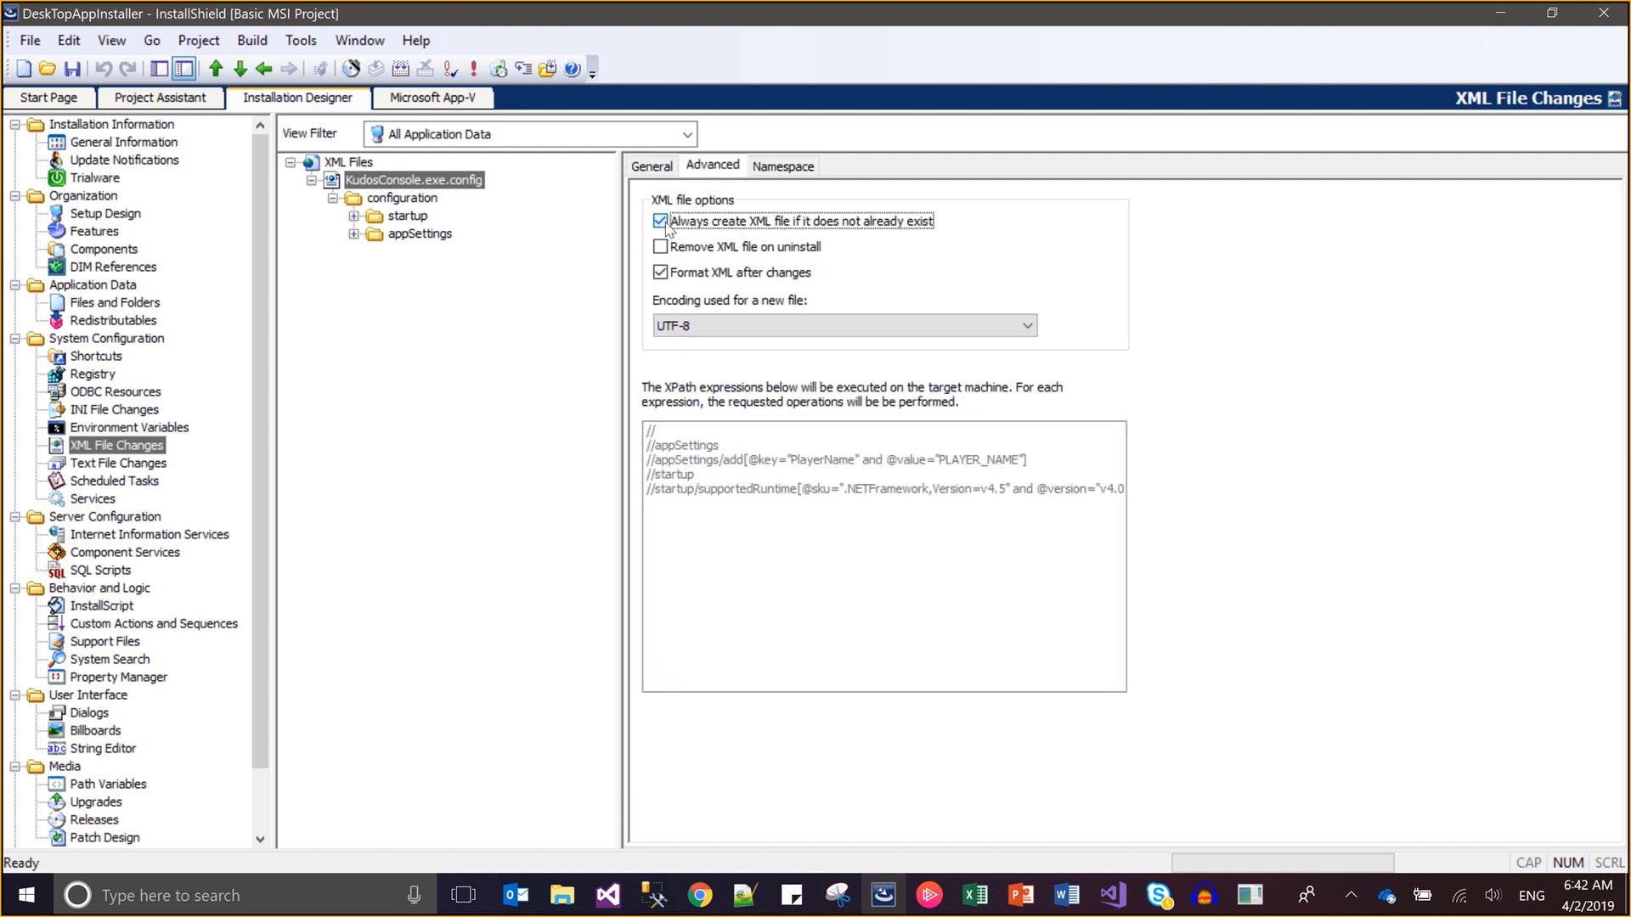
{"action": "left_click", "coordinate": [662, 273]}
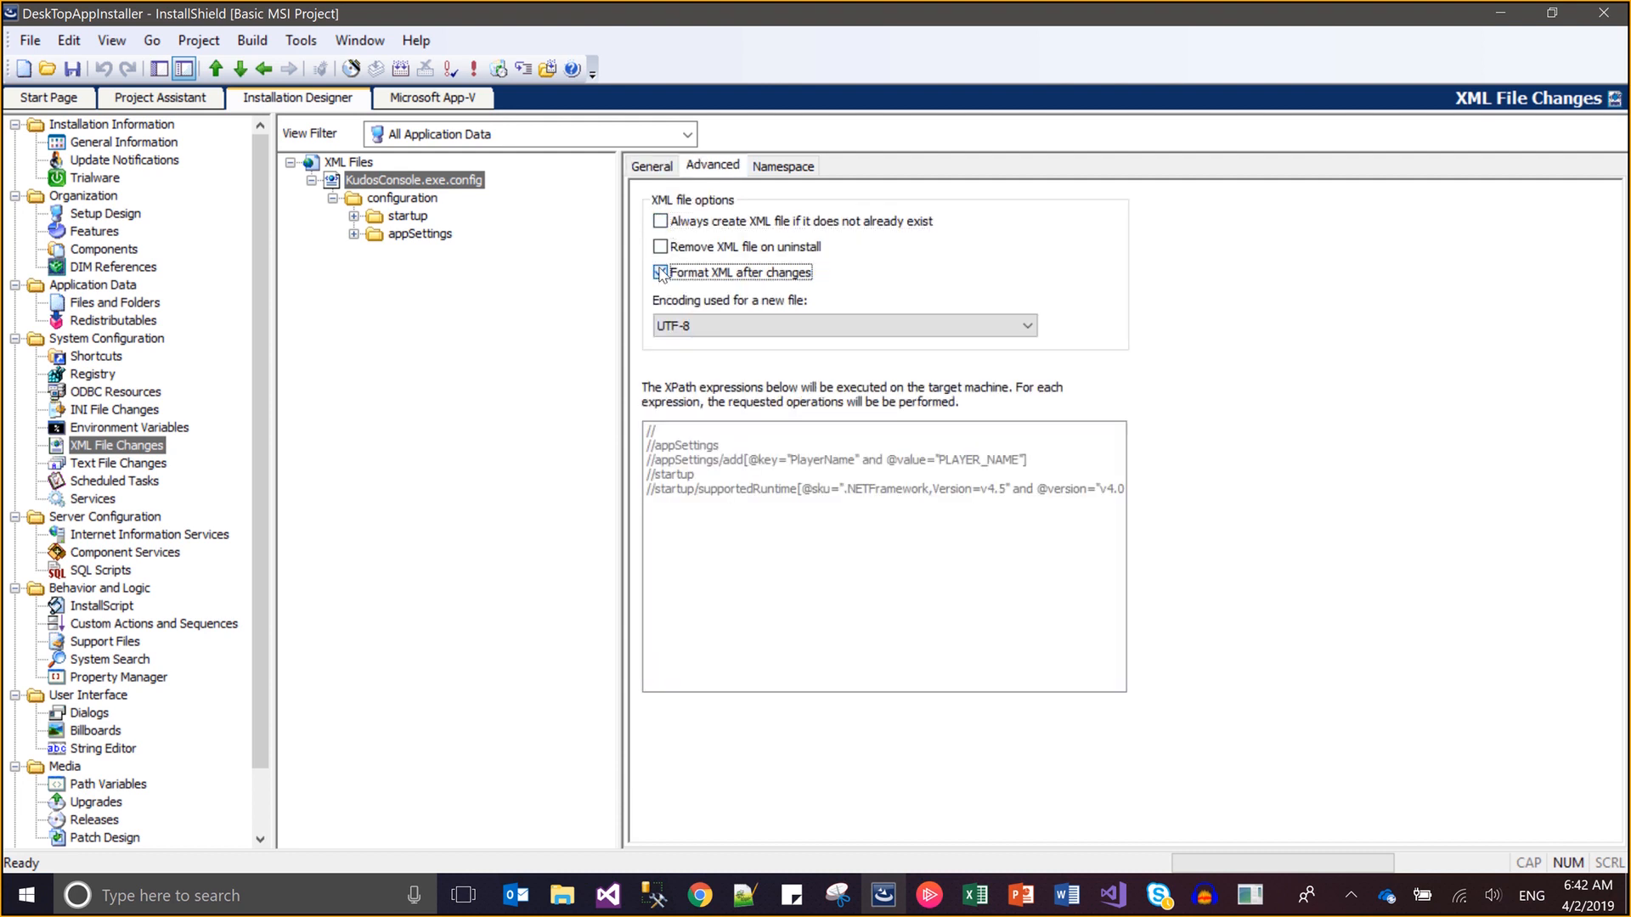
Set the configuration element to update only the first match, without creating it if missing or removing it on uninstall
{"action": "left_click", "coordinate": [431, 199]}
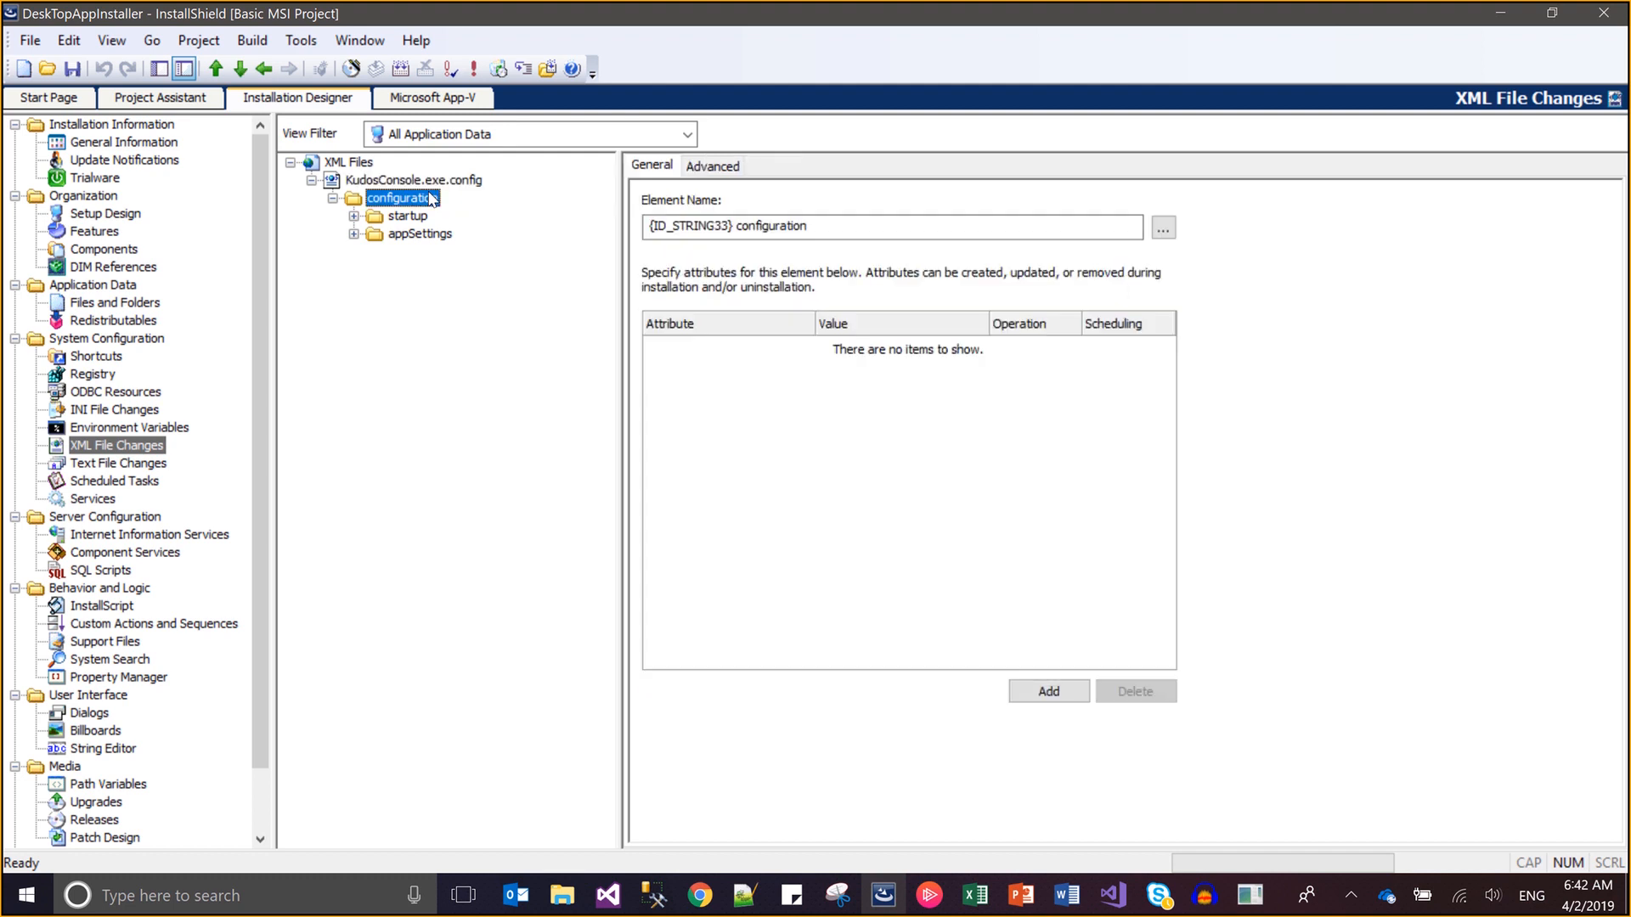
{"action": "left_click", "coordinate": [712, 166]}
{"action": "left_click", "coordinate": [661, 299]}
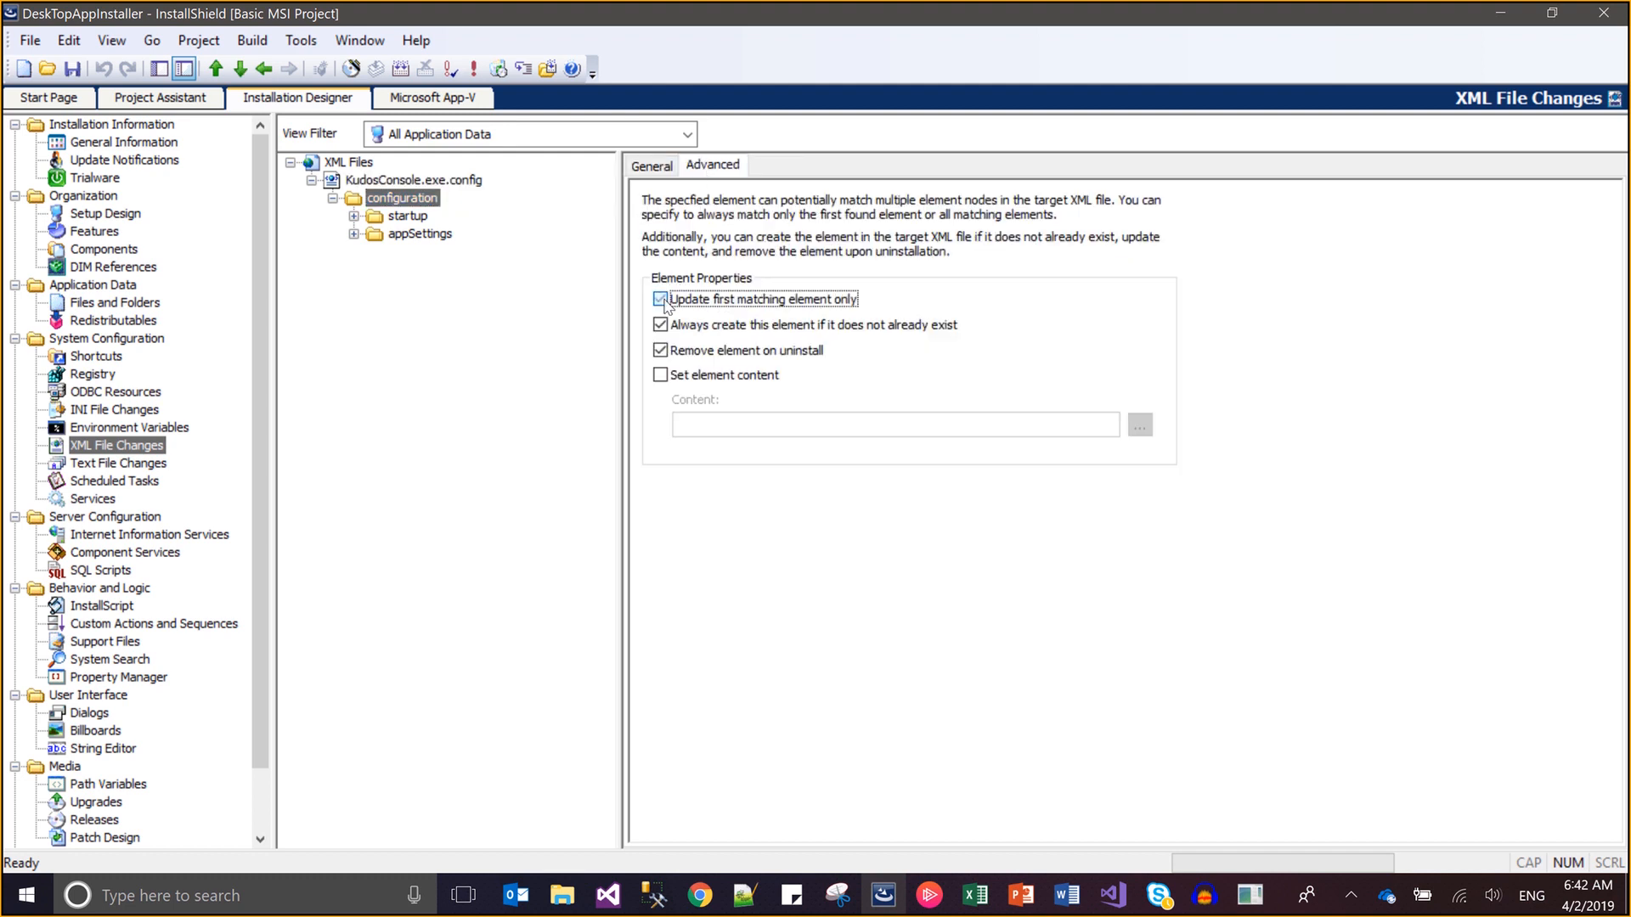
{"action": "left_click", "coordinate": [662, 325]}
{"action": "left_click", "coordinate": [661, 350]}
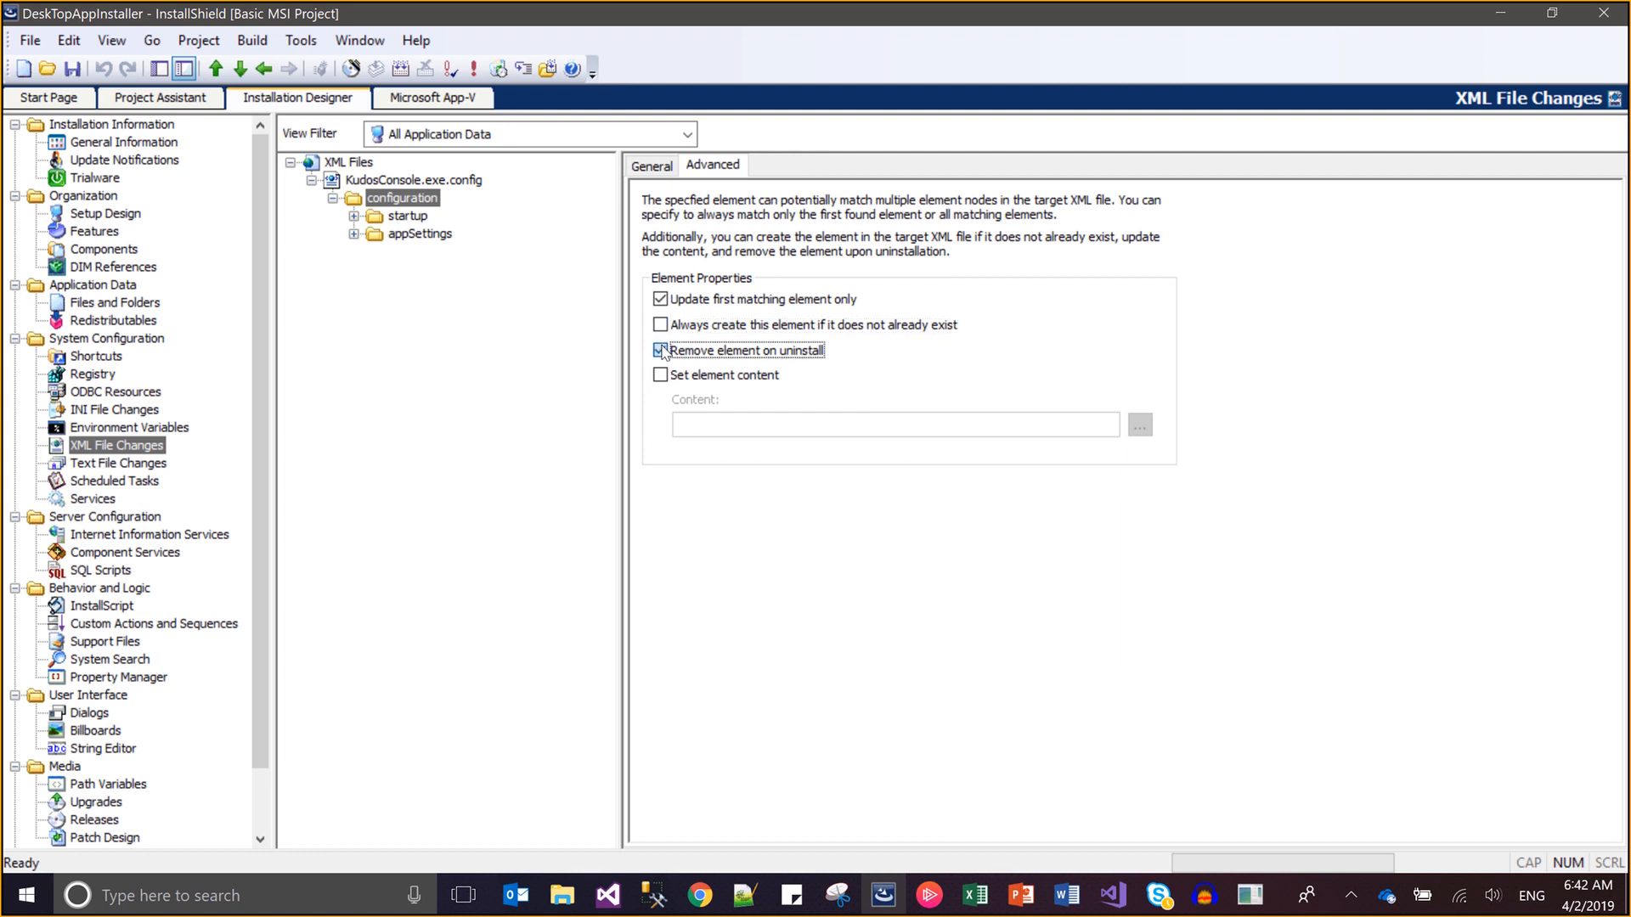
Expand startup and appSettings, and set startup to update only the first match, with creation if missing and removal on uninstall off
{"action": "double_click", "coordinate": [407, 216]}
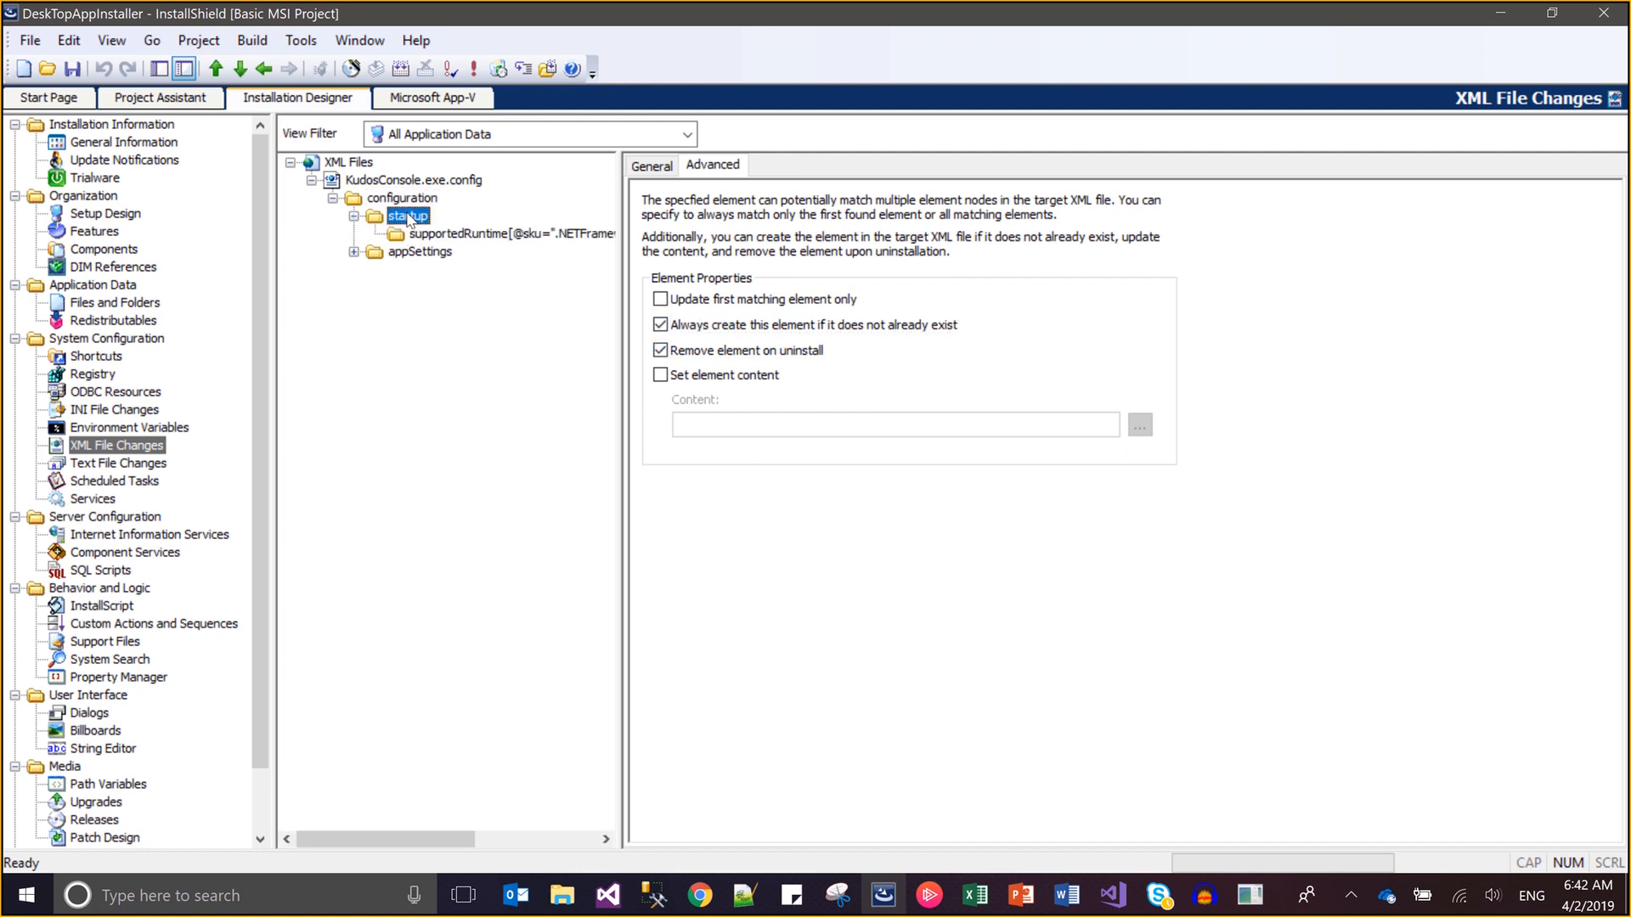
{"action": "key", "text": "Down"}
{"action": "key", "text": "Down"}
{"action": "key", "text": "Right"}
{"action": "key", "text": "Up"}
{"action": "key", "text": "Up"}
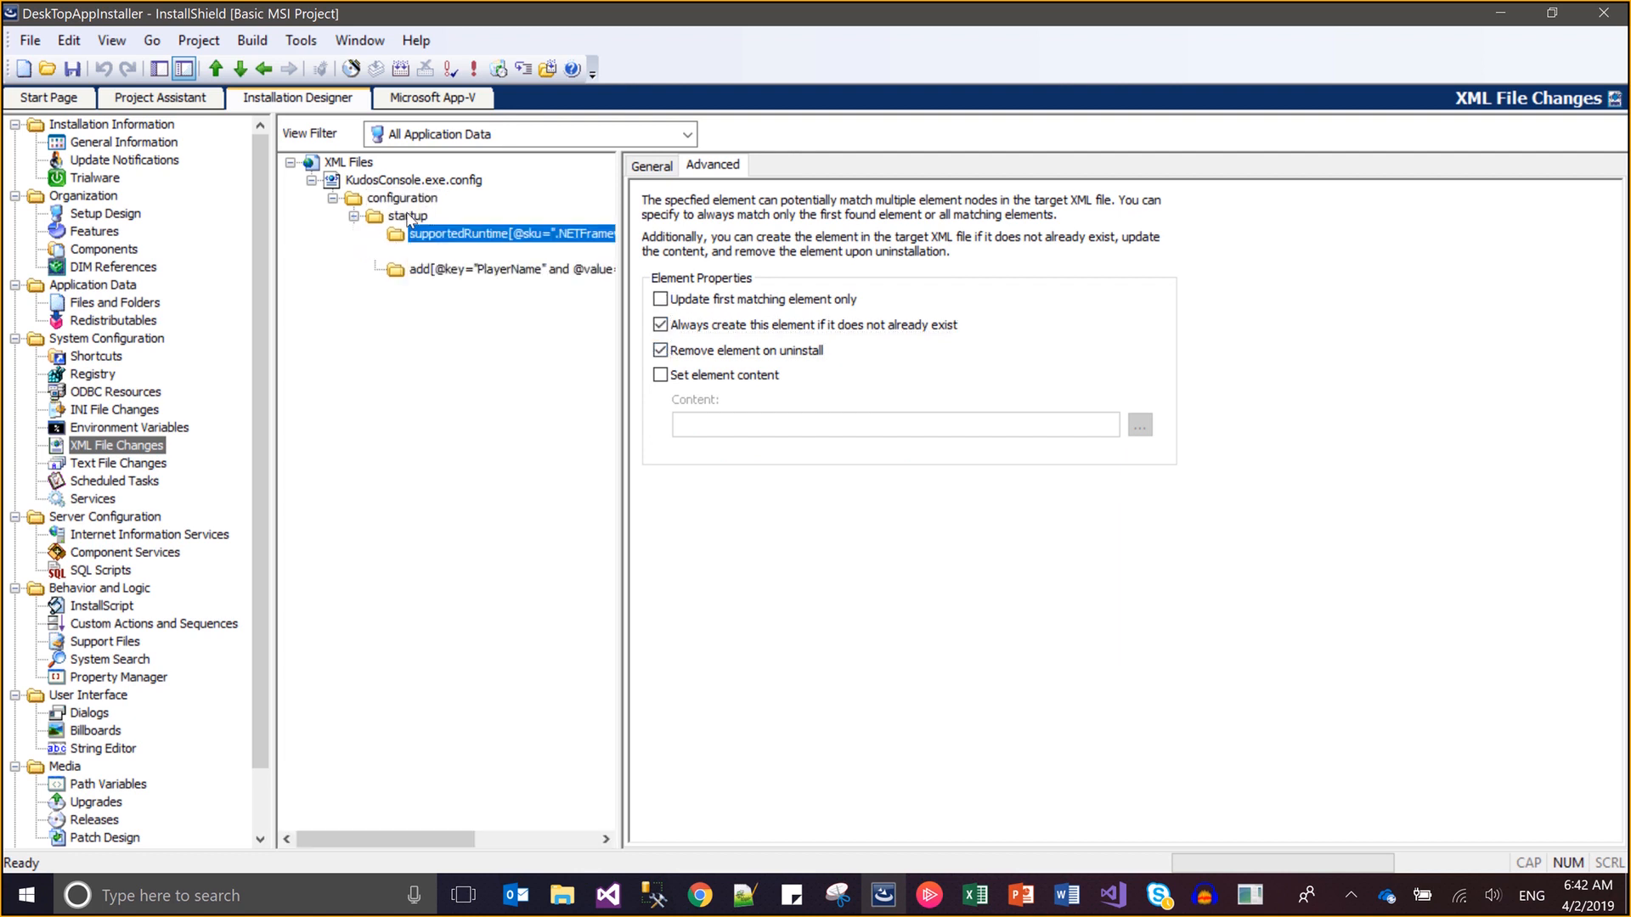
{"action": "left_click", "coordinate": [661, 300]}
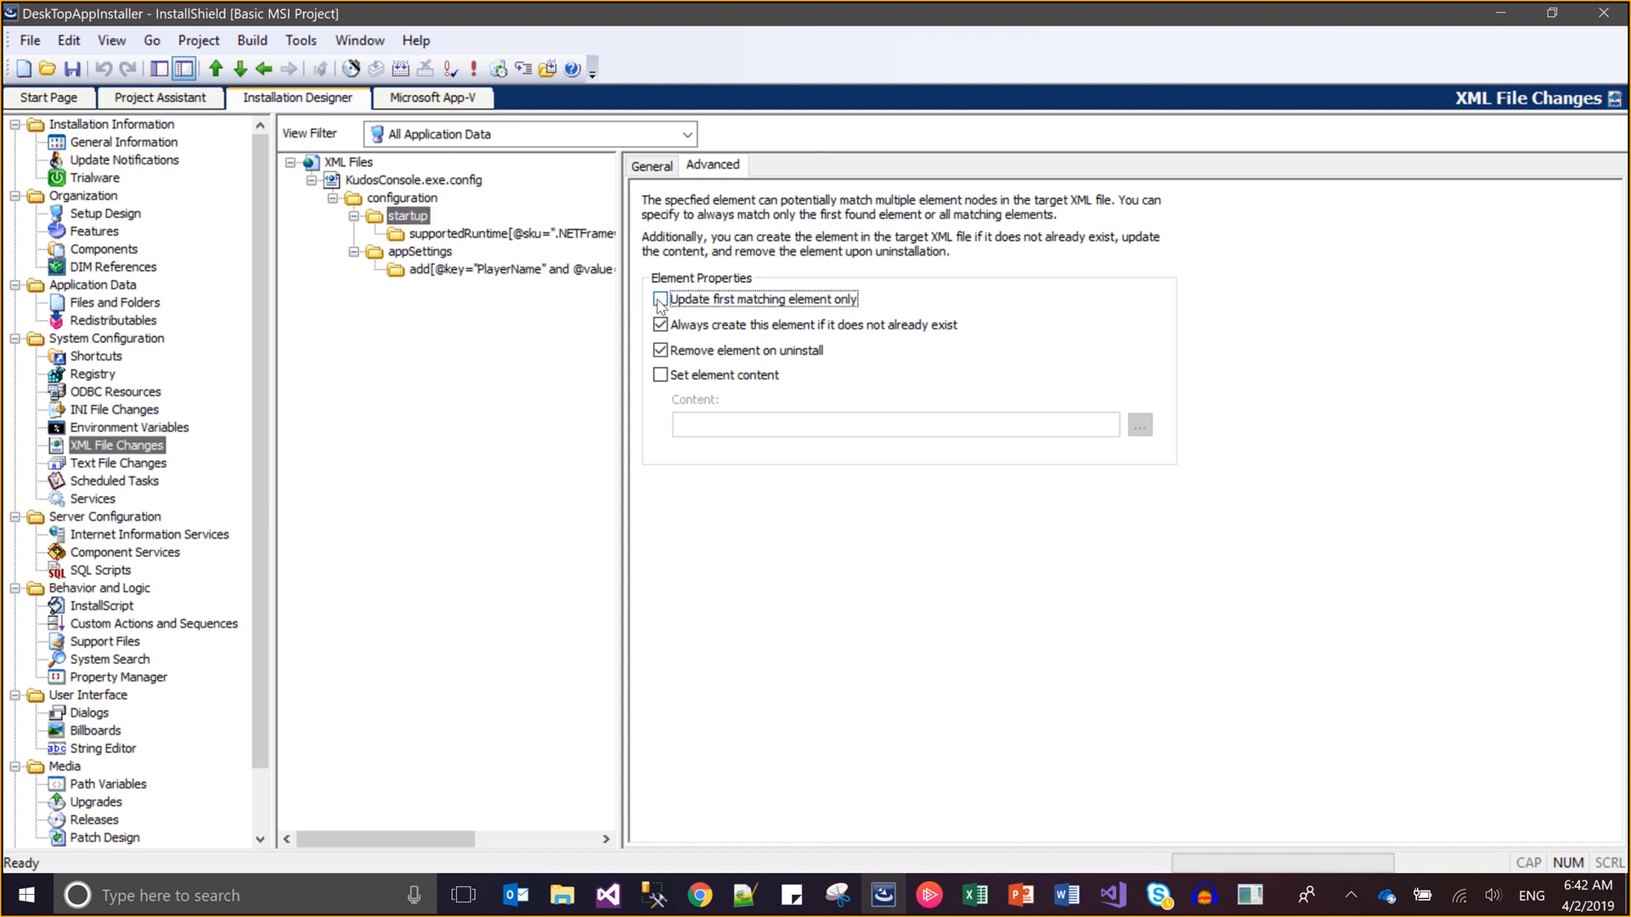
{"action": "left_click", "coordinate": [661, 325]}
{"action": "left_click", "coordinate": [663, 350]}
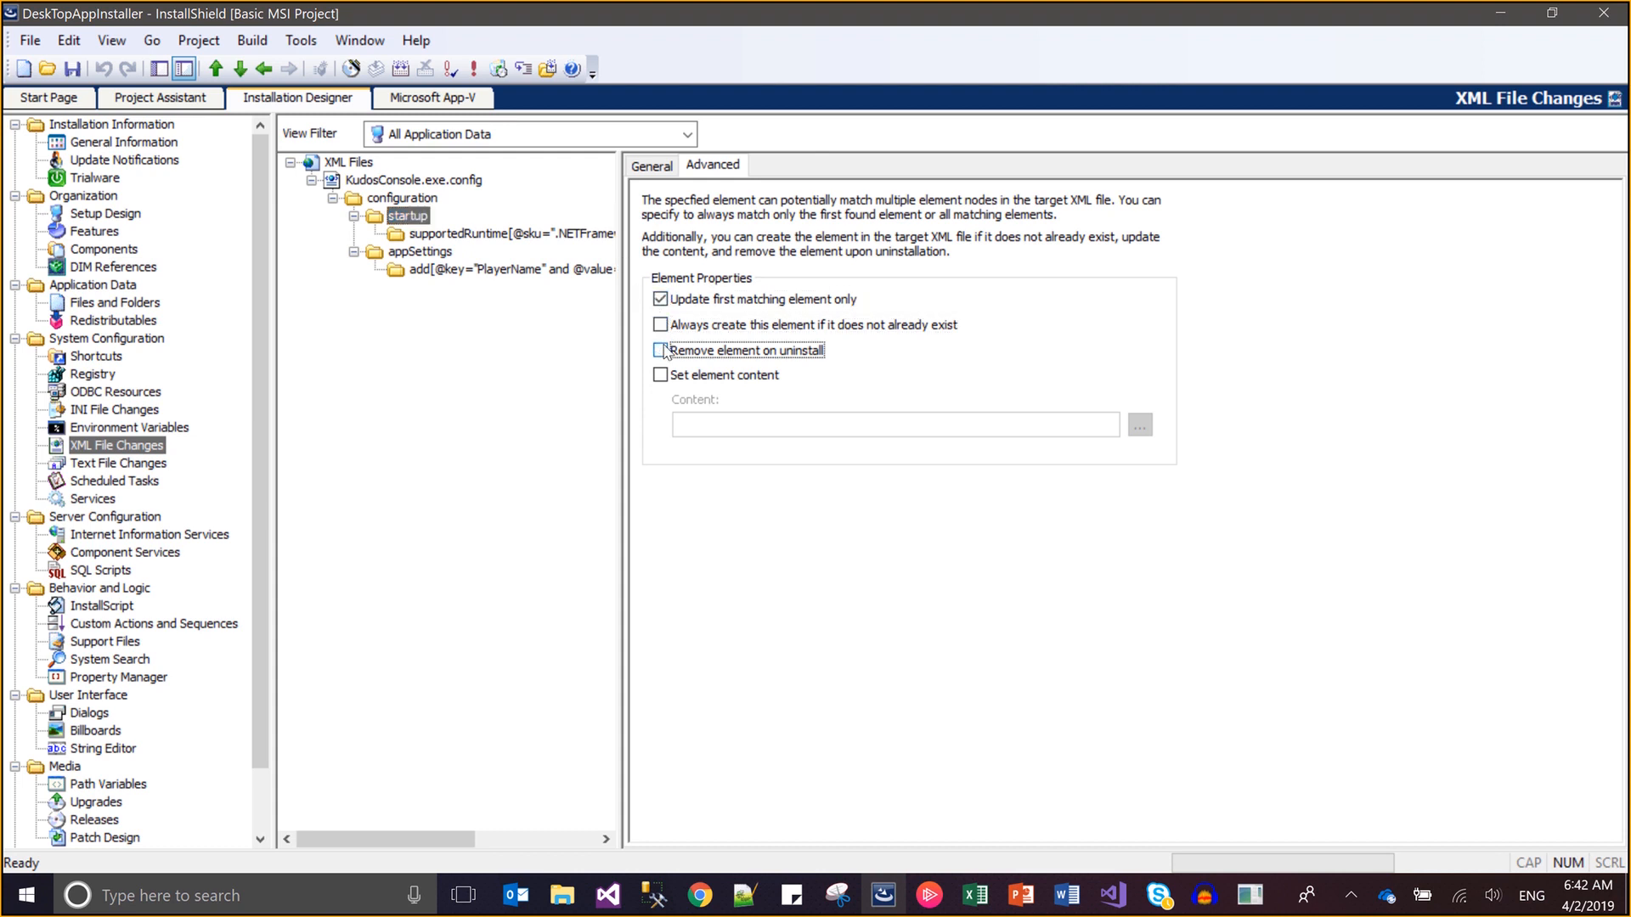
Set the supportedRuntime element to update only the first match, with creation if missing and removal on uninstall turned off
{"action": "left_click", "coordinate": [478, 234]}
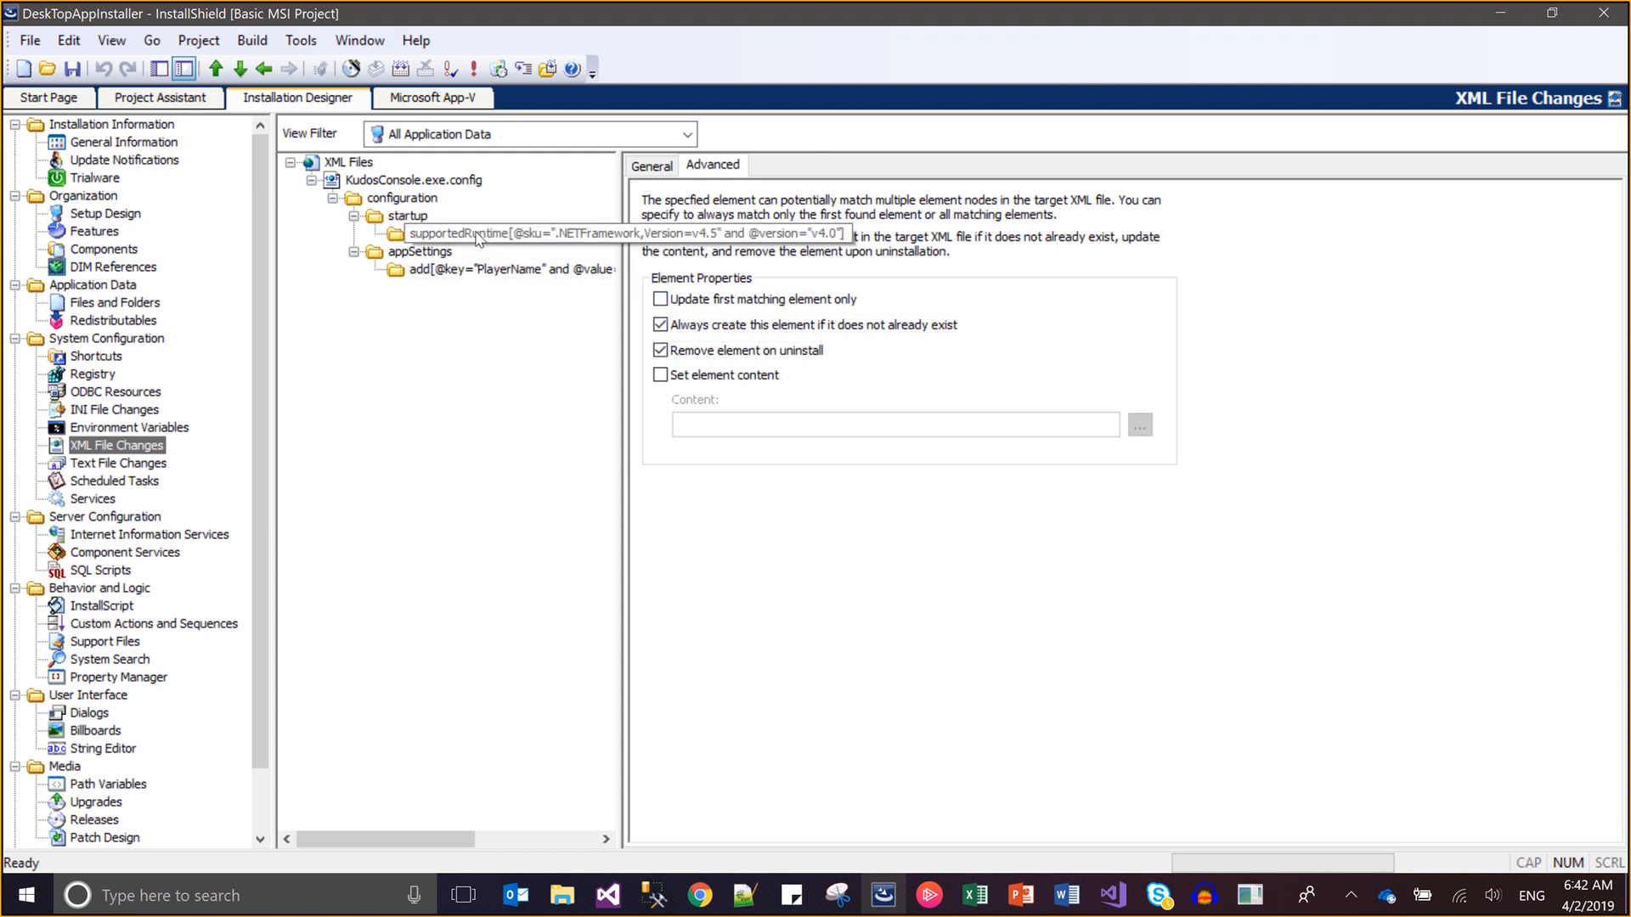
{"action": "left_click", "coordinate": [661, 299]}
{"action": "left_click", "coordinate": [661, 325]}
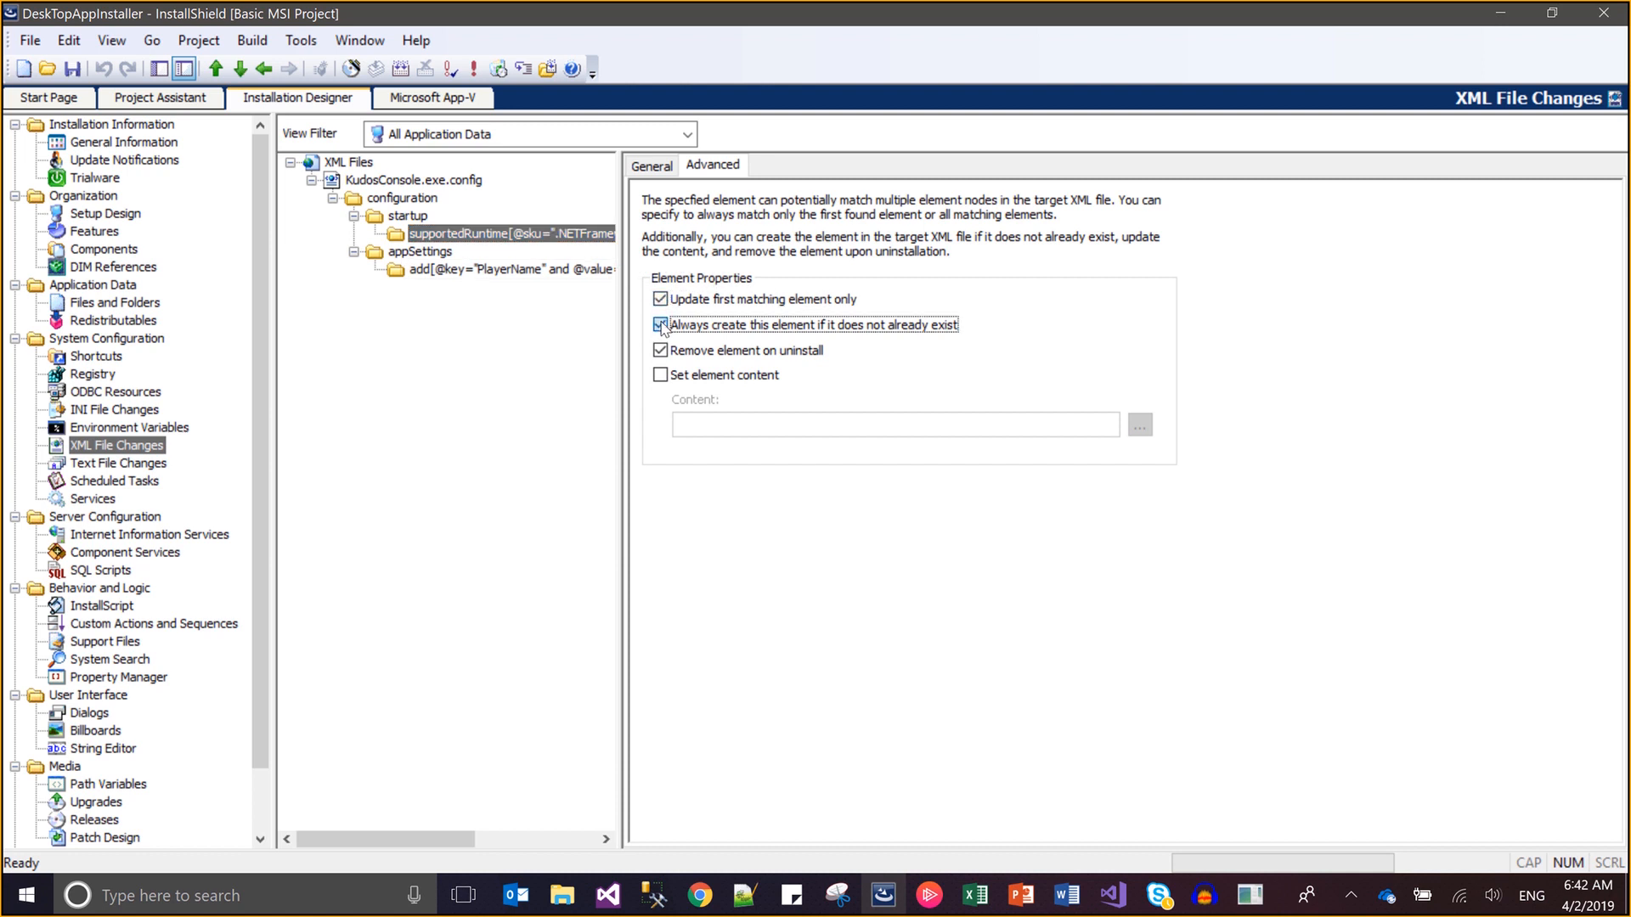
{"action": "left_click", "coordinate": [661, 351]}
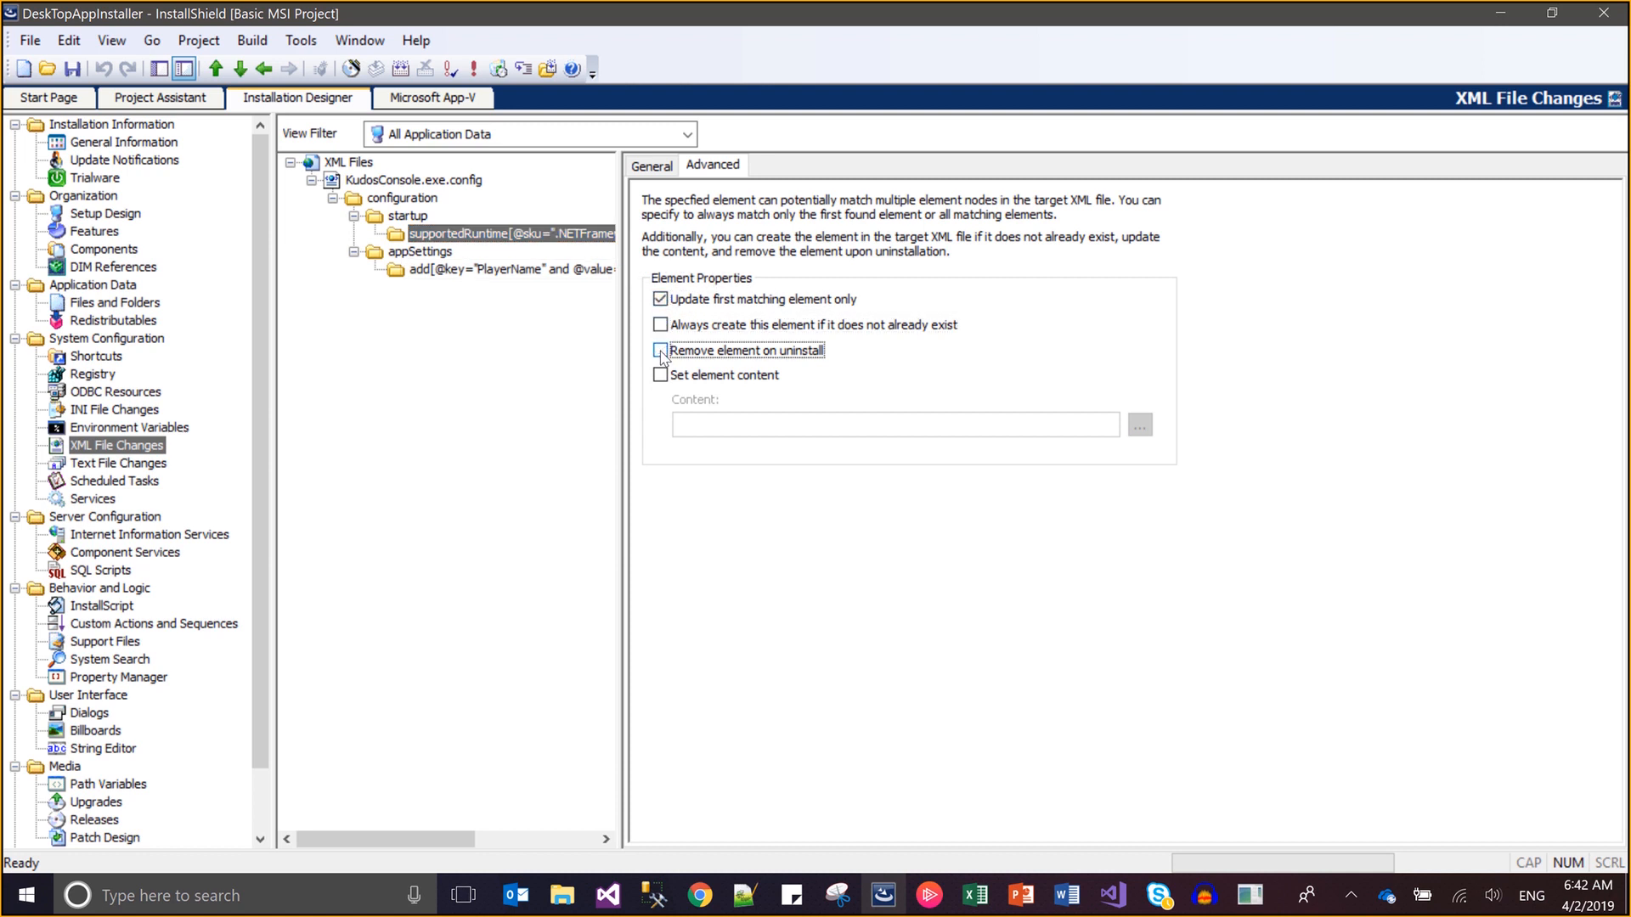
Set the appSettings element to update only the first match, with creation if missing and removal on uninstall turned off
{"action": "left_click", "coordinate": [420, 252]}
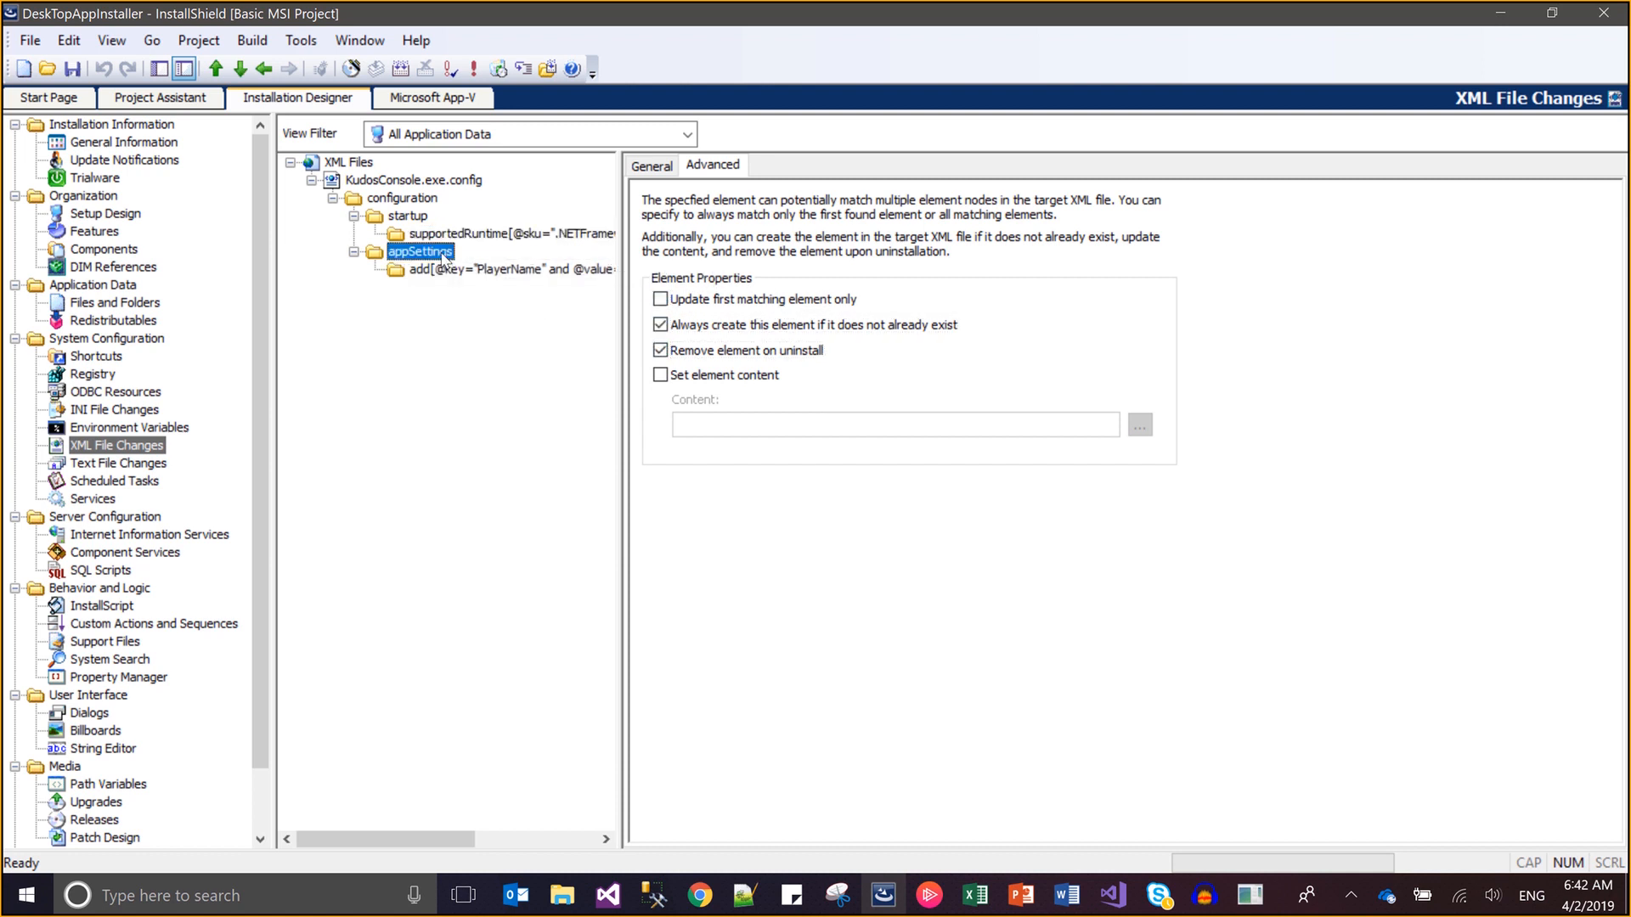
{"action": "left_click", "coordinate": [661, 300]}
{"action": "left_click", "coordinate": [661, 325]}
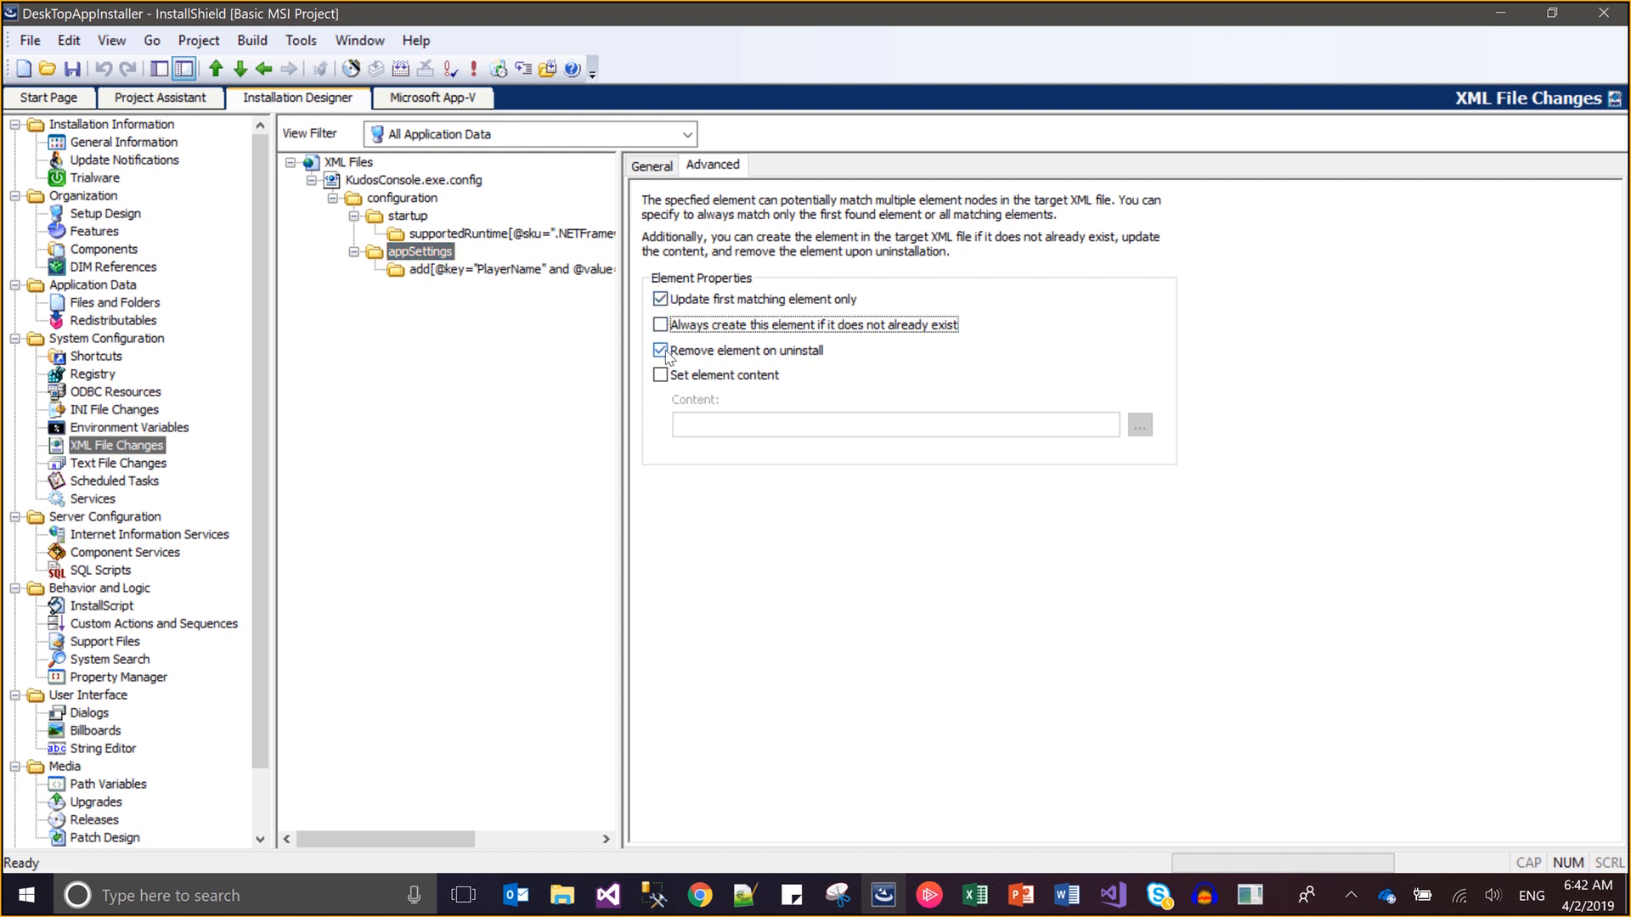
{"action": "left_click", "coordinate": [661, 351]}
Make the PlayerName add element update only the first match, without creation if missing or removal on uninstall, and save the project
{"action": "left_click", "coordinate": [477, 270]}
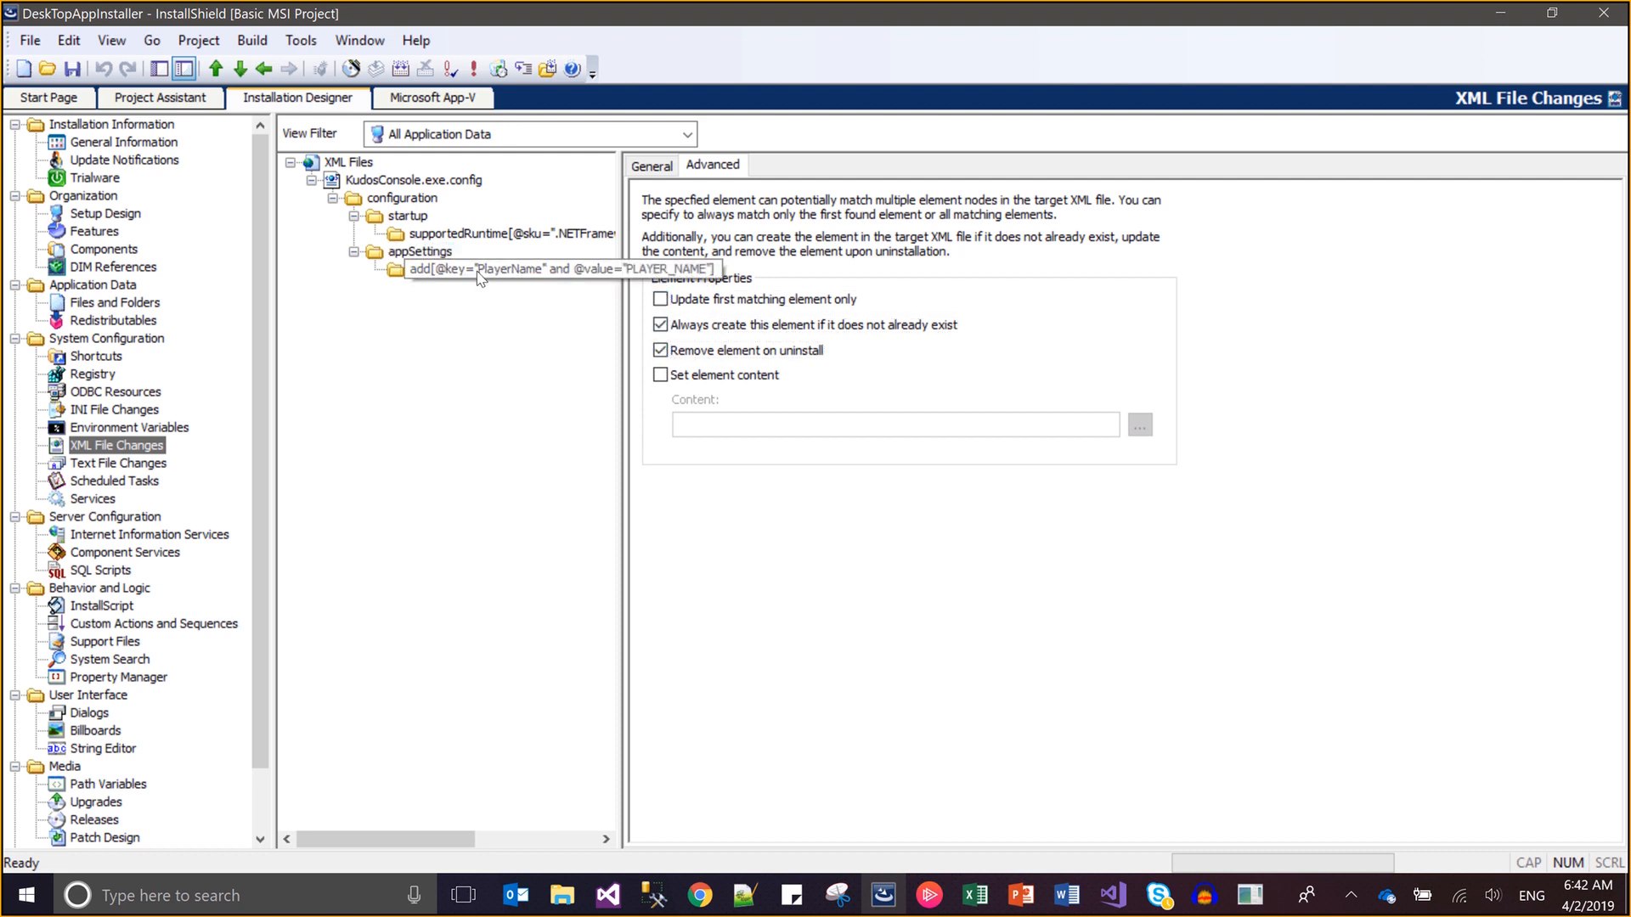
{"action": "left_click", "coordinate": [661, 300]}
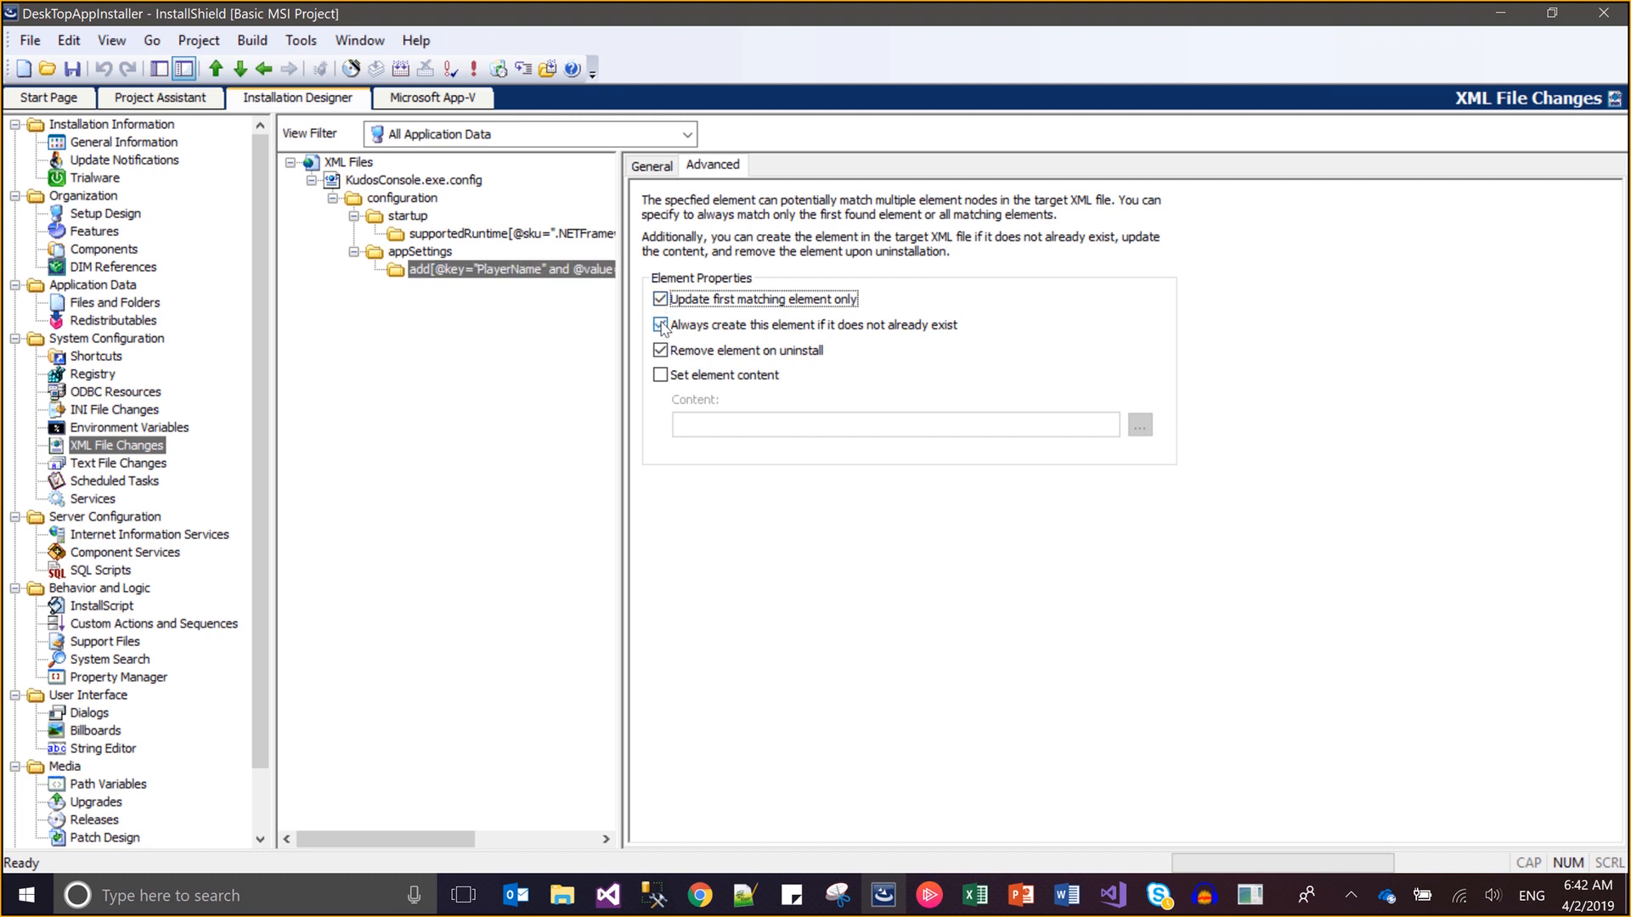
{"action": "left_click", "coordinate": [661, 326]}
{"action": "left_click", "coordinate": [661, 351]}
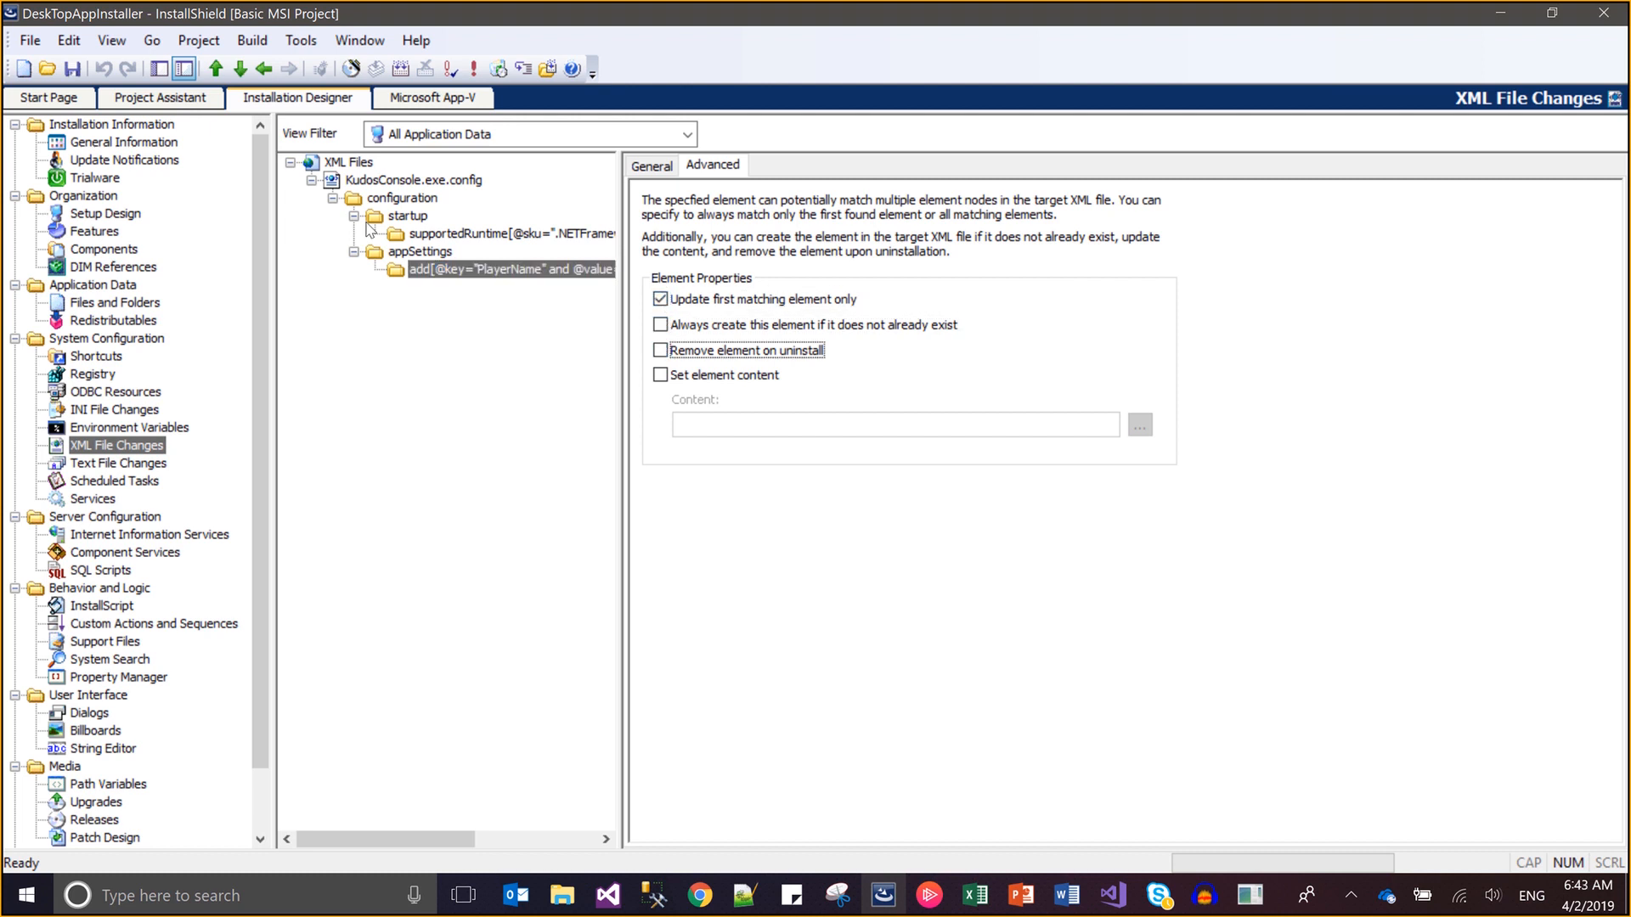
{"action": "left_click", "coordinate": [78, 67]}
Duplicate the PlayerName add element under appSettings and delete the extra copy
{"action": "left_click_drag", "start_coordinate": [414, 255], "coordinate": [527, 272]}
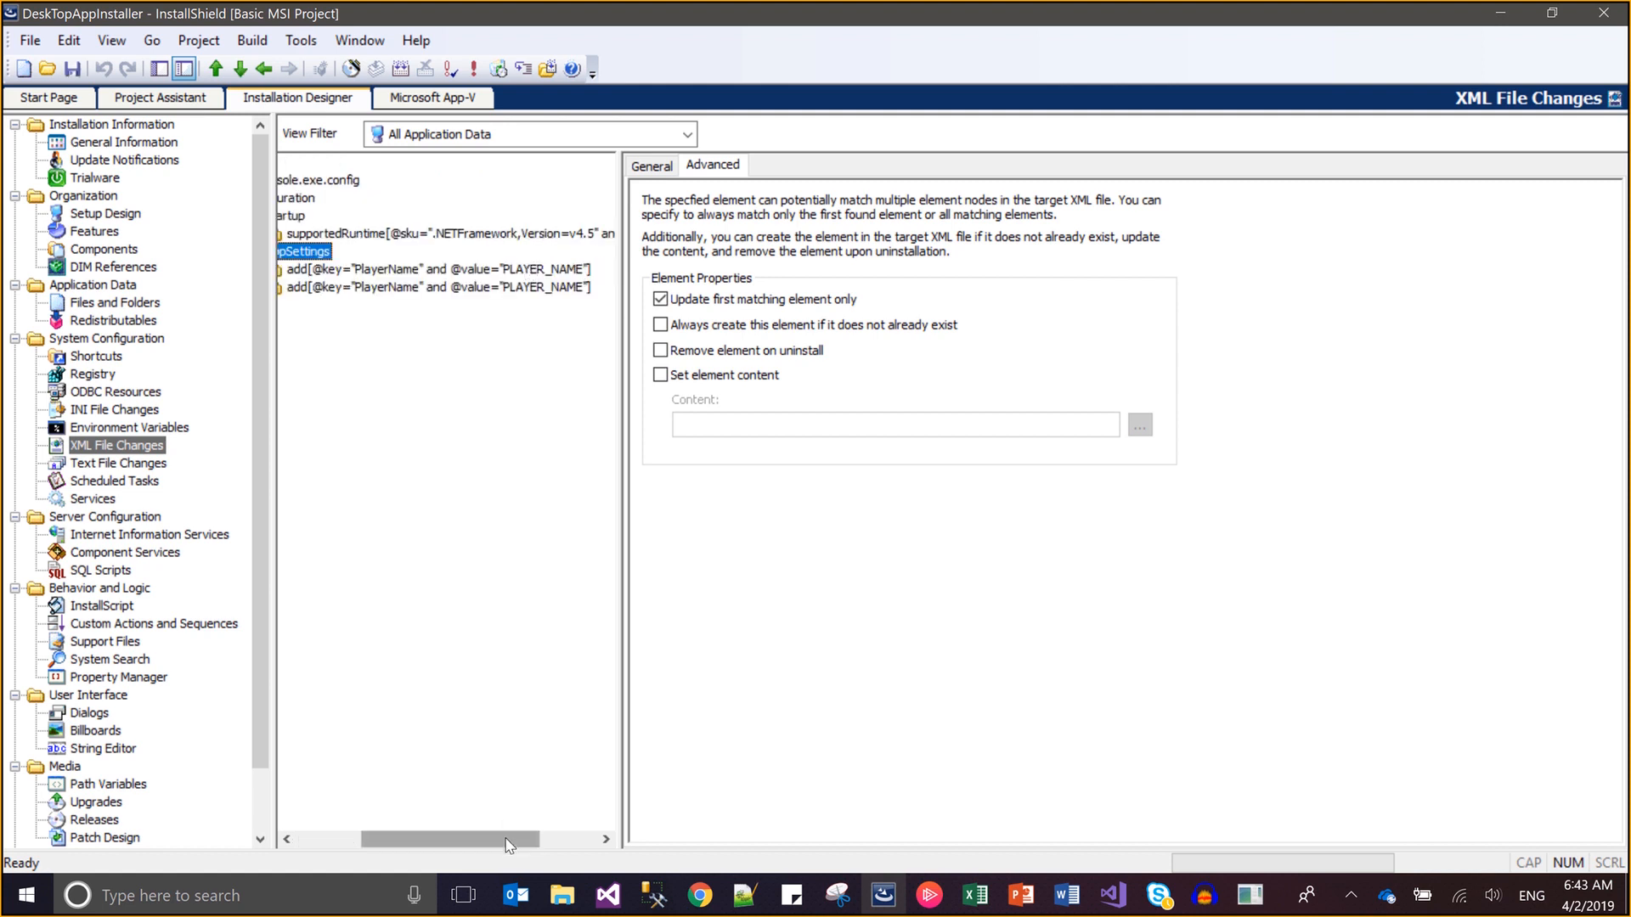
{"action": "left_click_drag", "start_coordinate": [507, 846], "coordinate": [306, 843]}
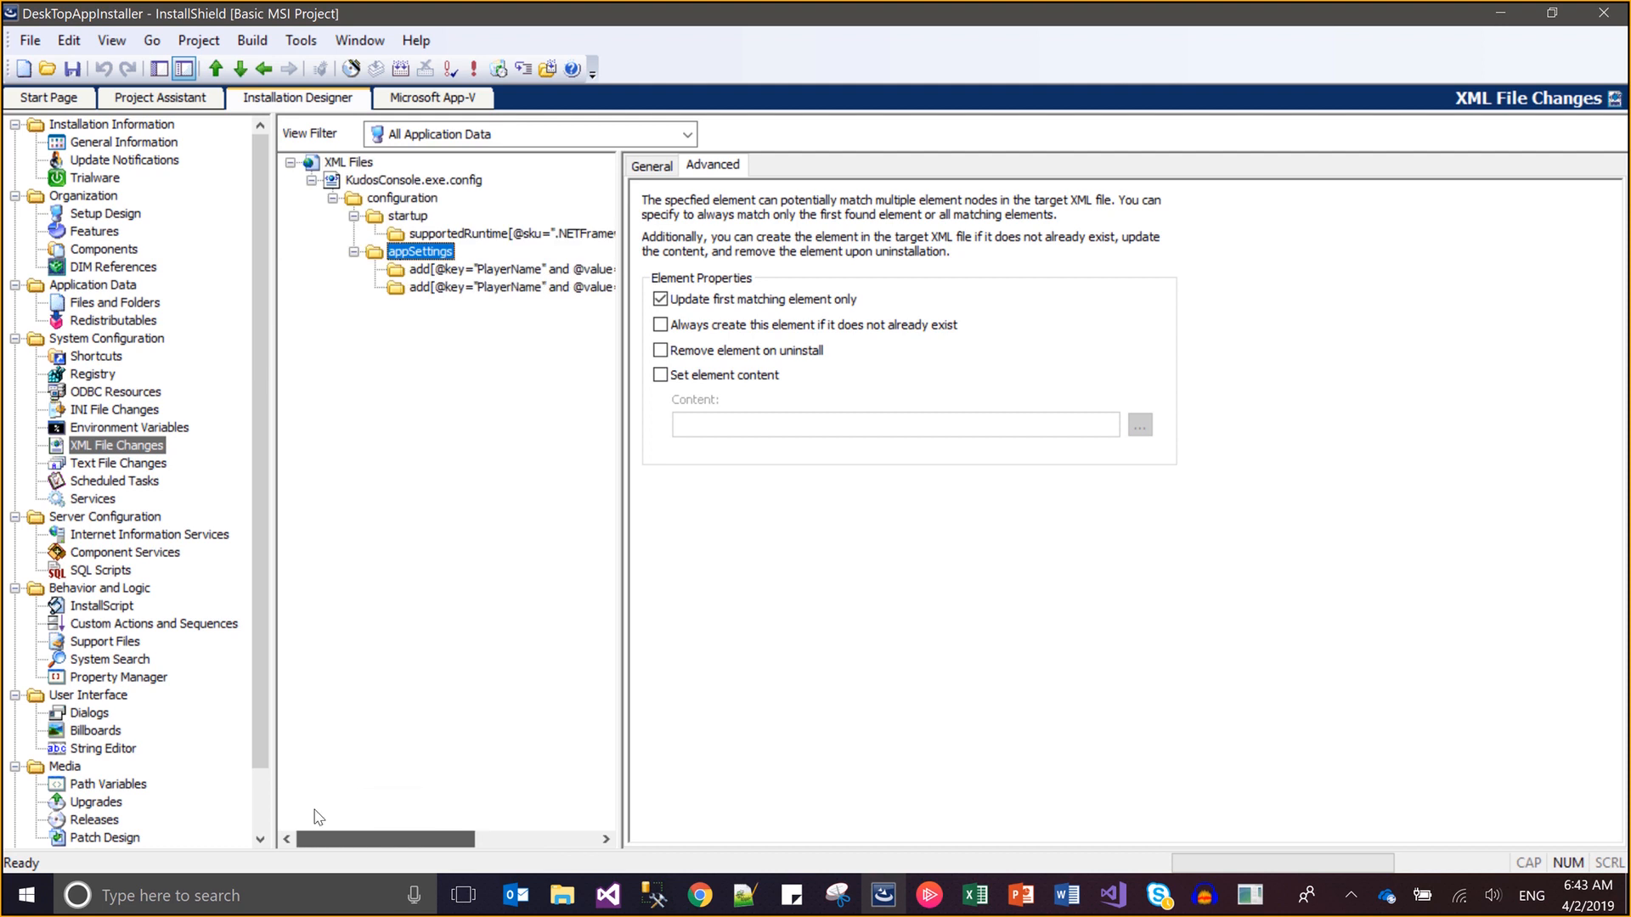
{"action": "right_click", "coordinate": [415, 289]}
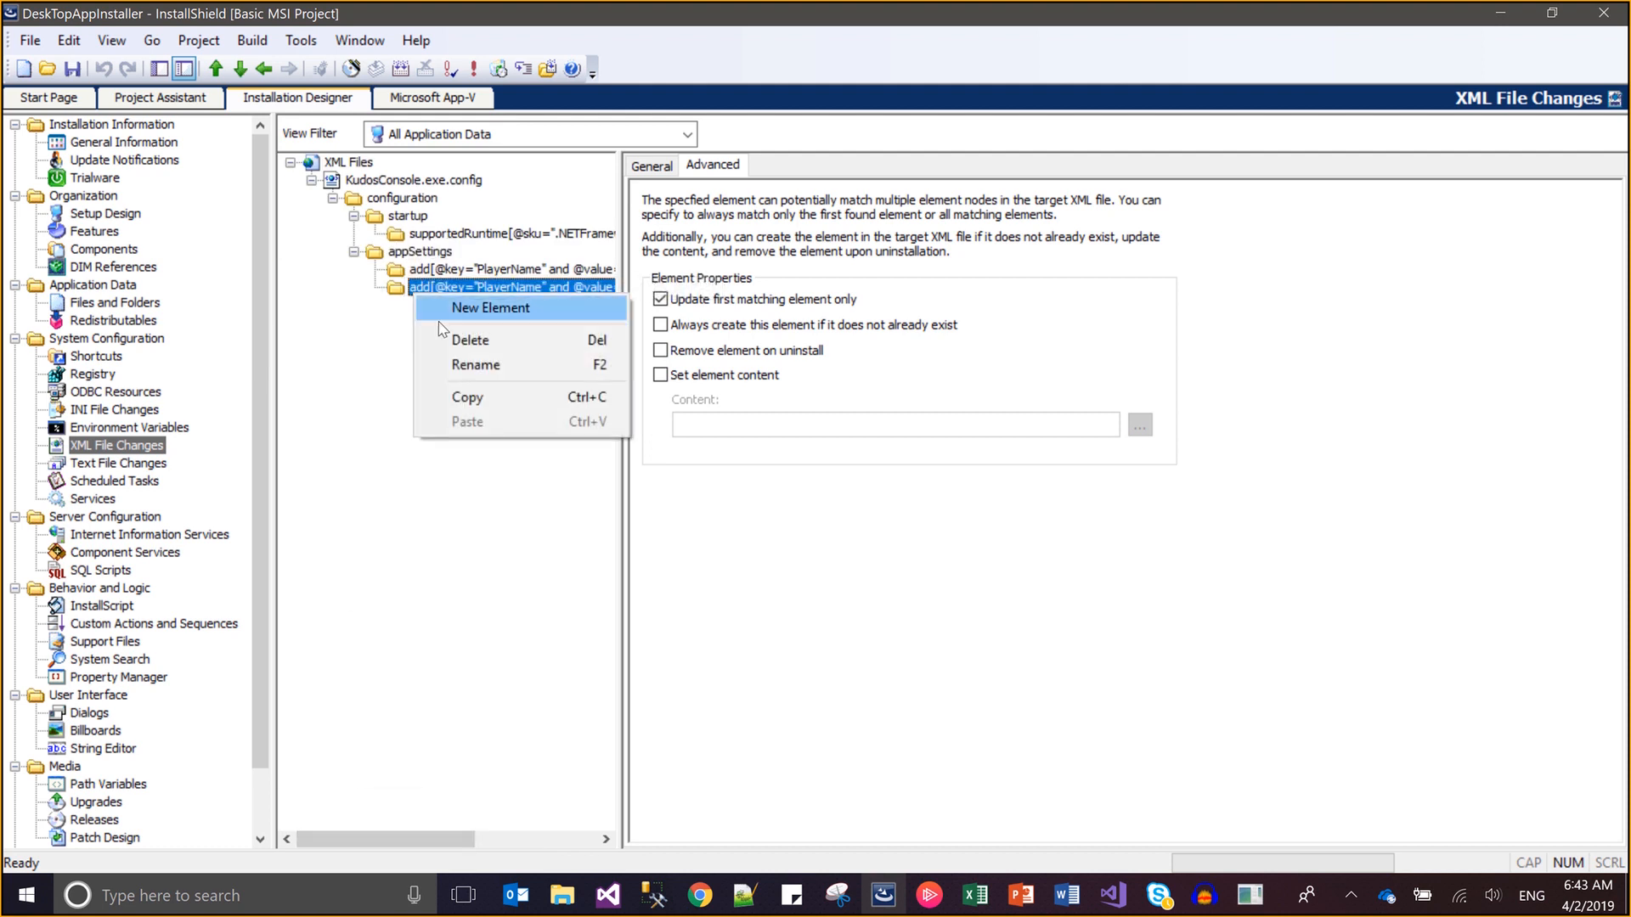
{"action": "left_click", "coordinate": [450, 341]}
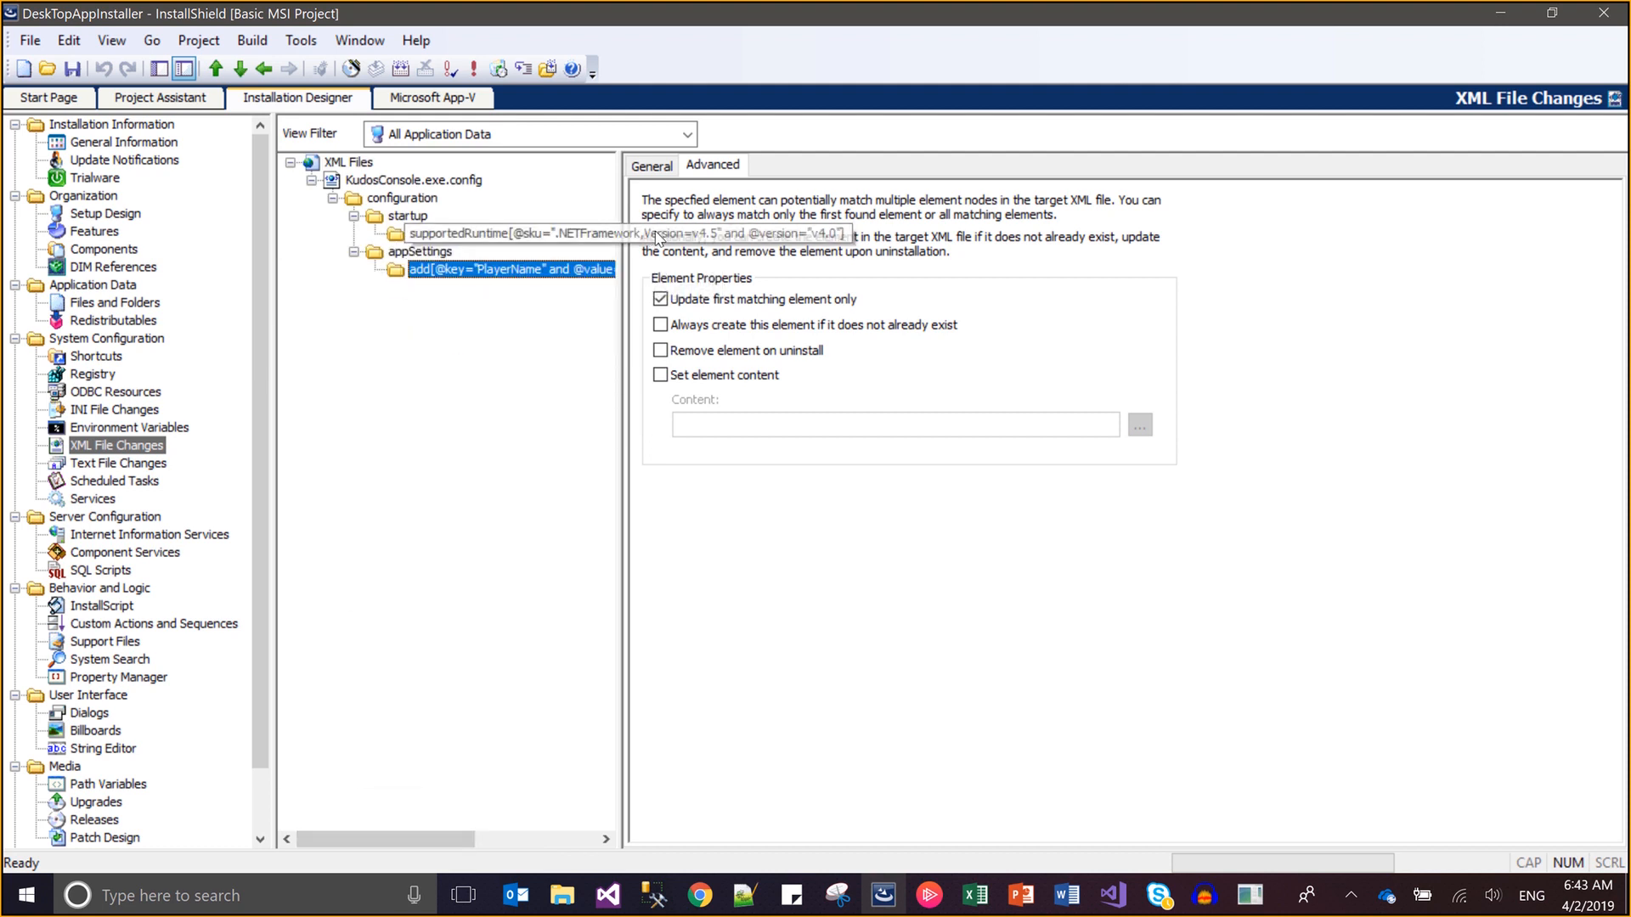
Set the value attribute of the PlayerName add element to [SUBSCRIBERNAME]
{"action": "left_click", "coordinate": [665, 173]}
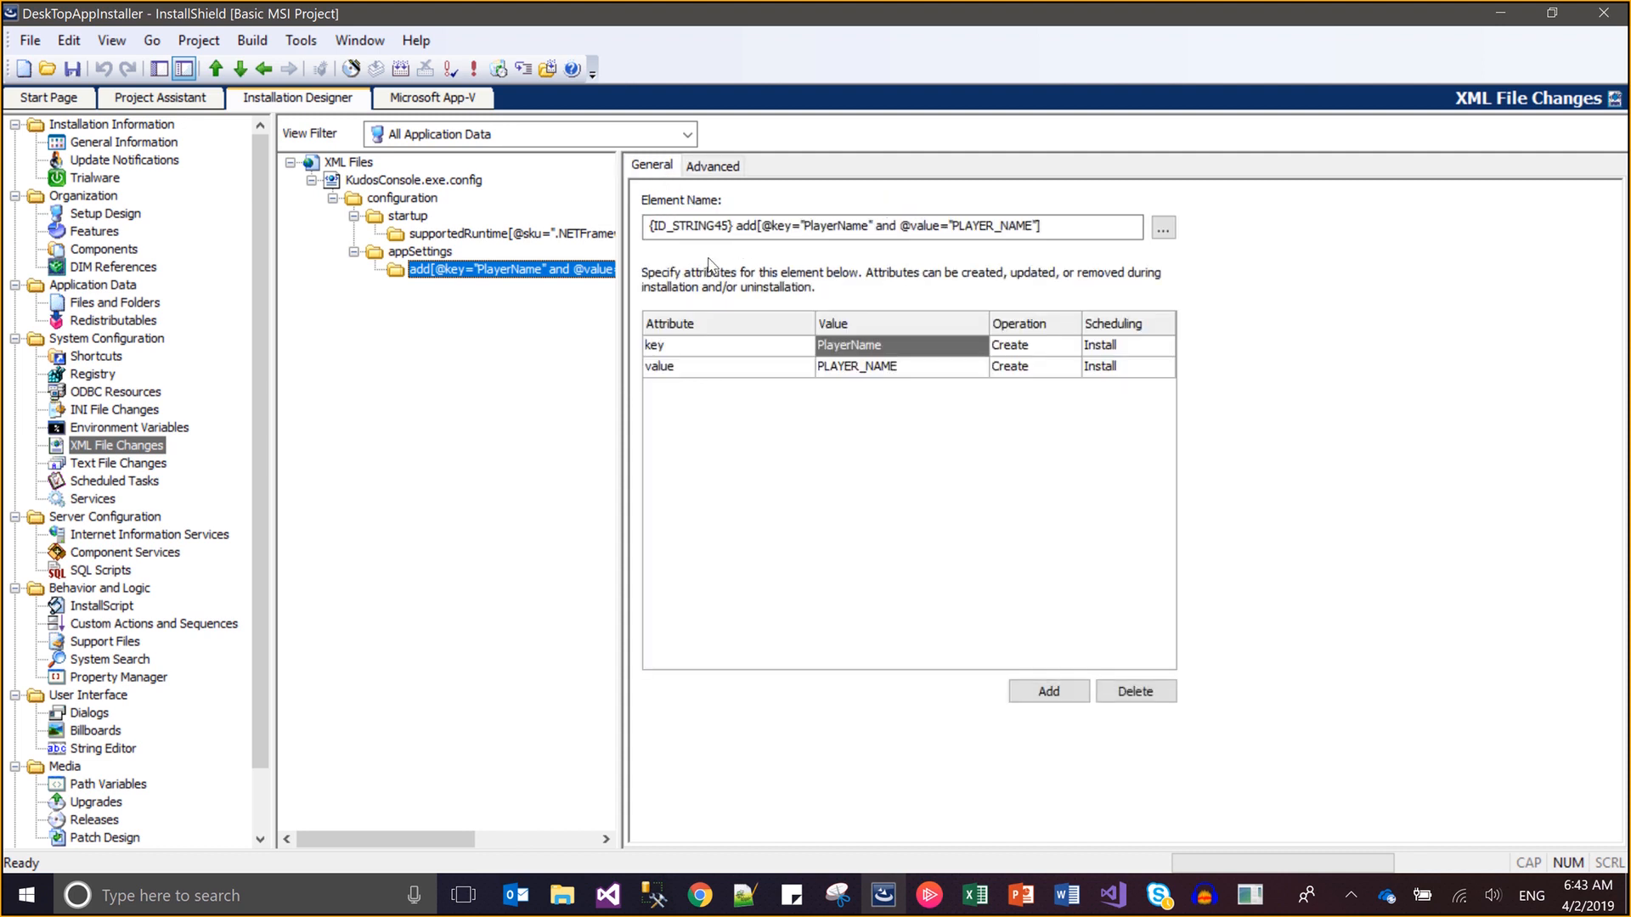
{"action": "left_click", "coordinate": [871, 375]}
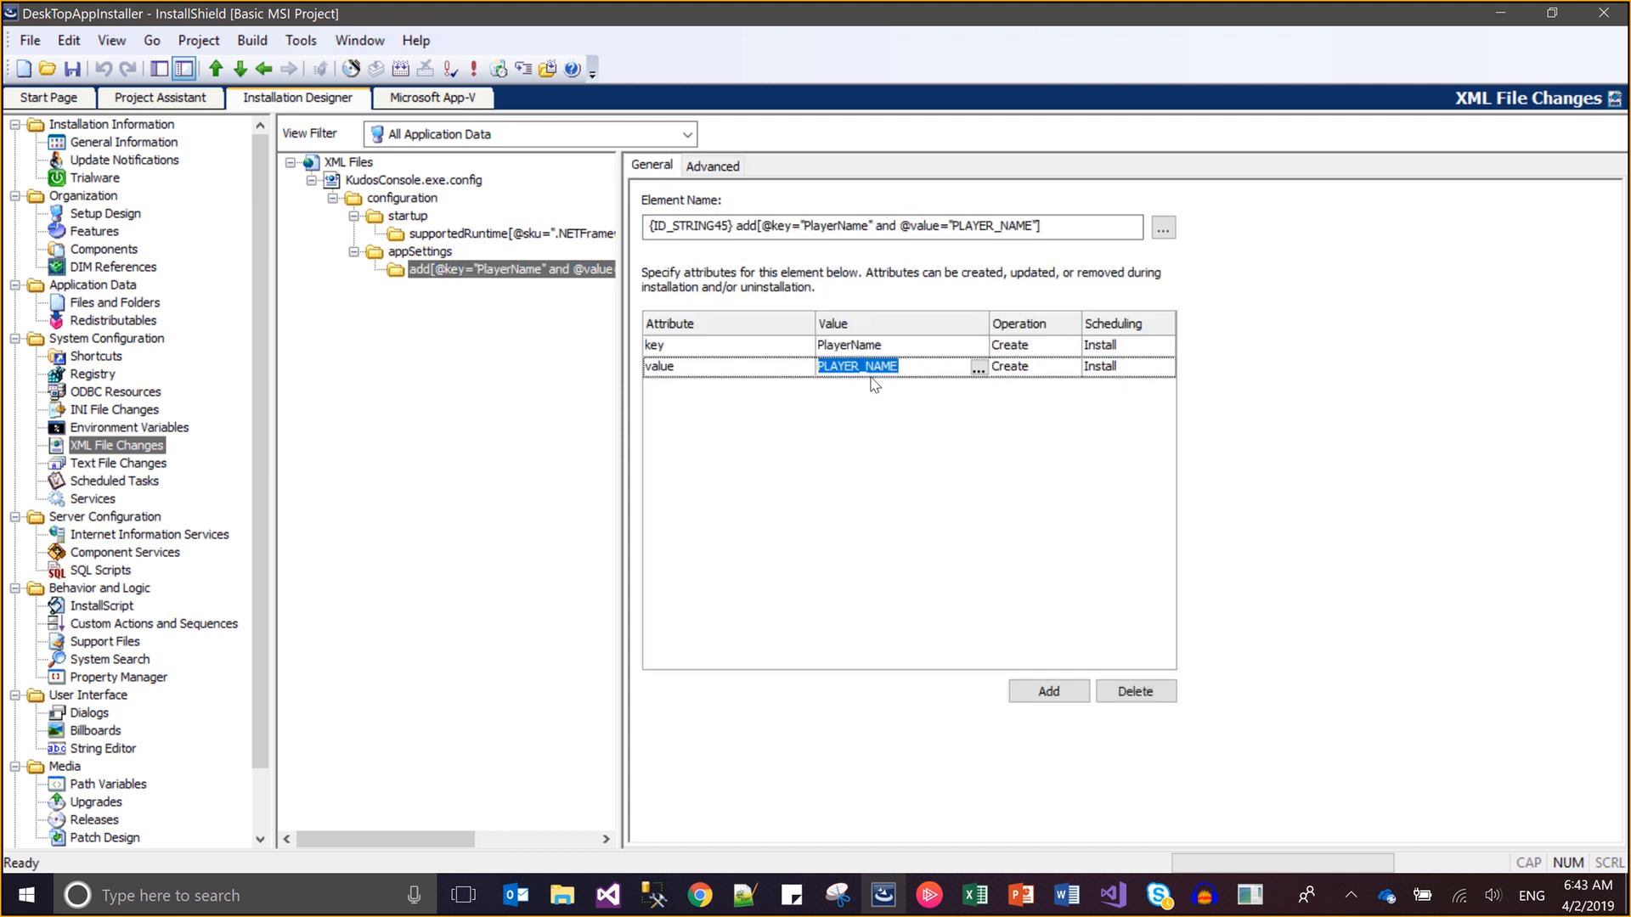
{"action": "type", "text": "[SUBSCRIBERNAME"}
{"action": "left_click", "coordinate": [451, 253]}
Remove the WPF_Application feature from the features that the KudosConsole.exe.config XML file belongs to
{"action": "key", "text": "Up"}
{"action": "key", "text": "Up"}
{"action": "key", "text": "Up"}
{"action": "key", "text": "Up"}
{"action": "key", "text": "Up"}
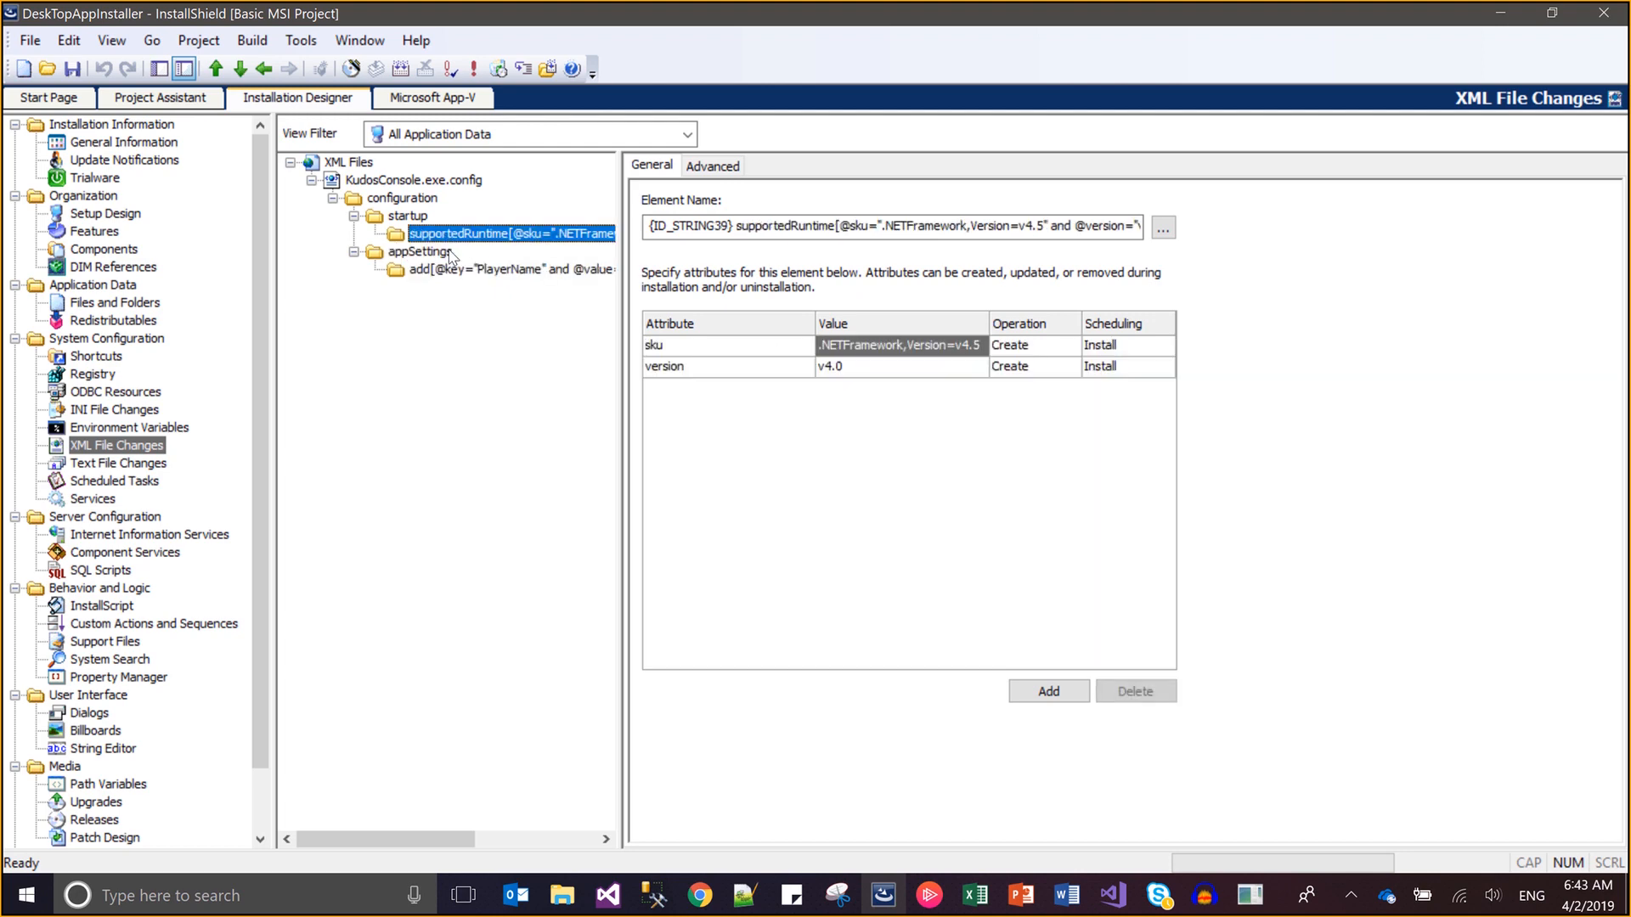
{"action": "key", "text": "Down"}
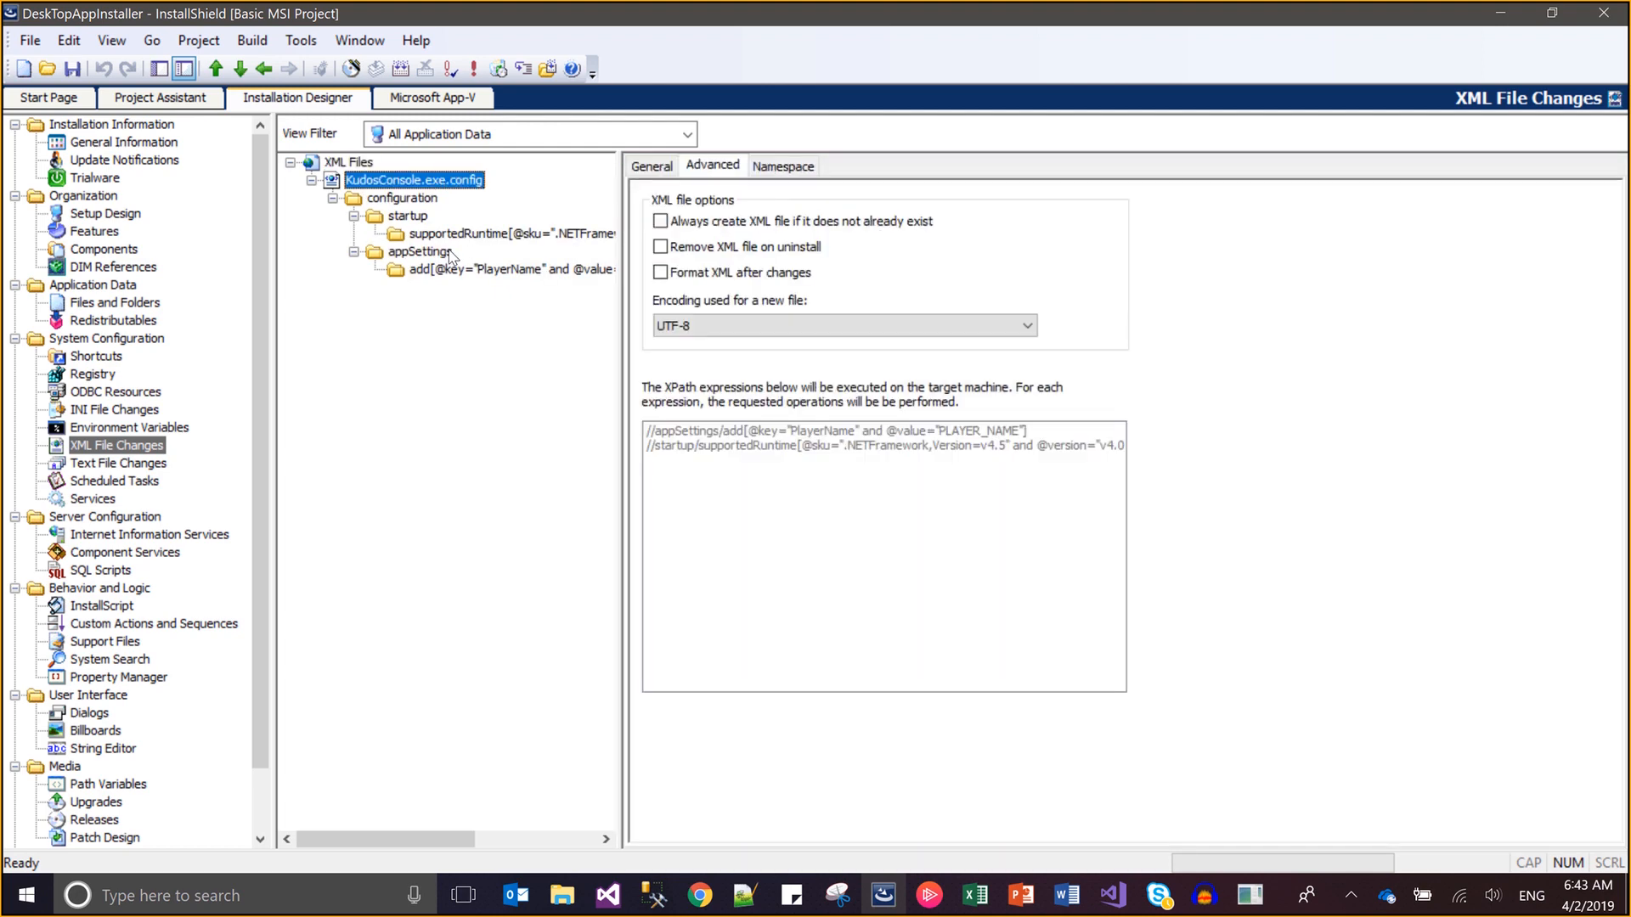
{"action": "left_click", "coordinate": [659, 172]}
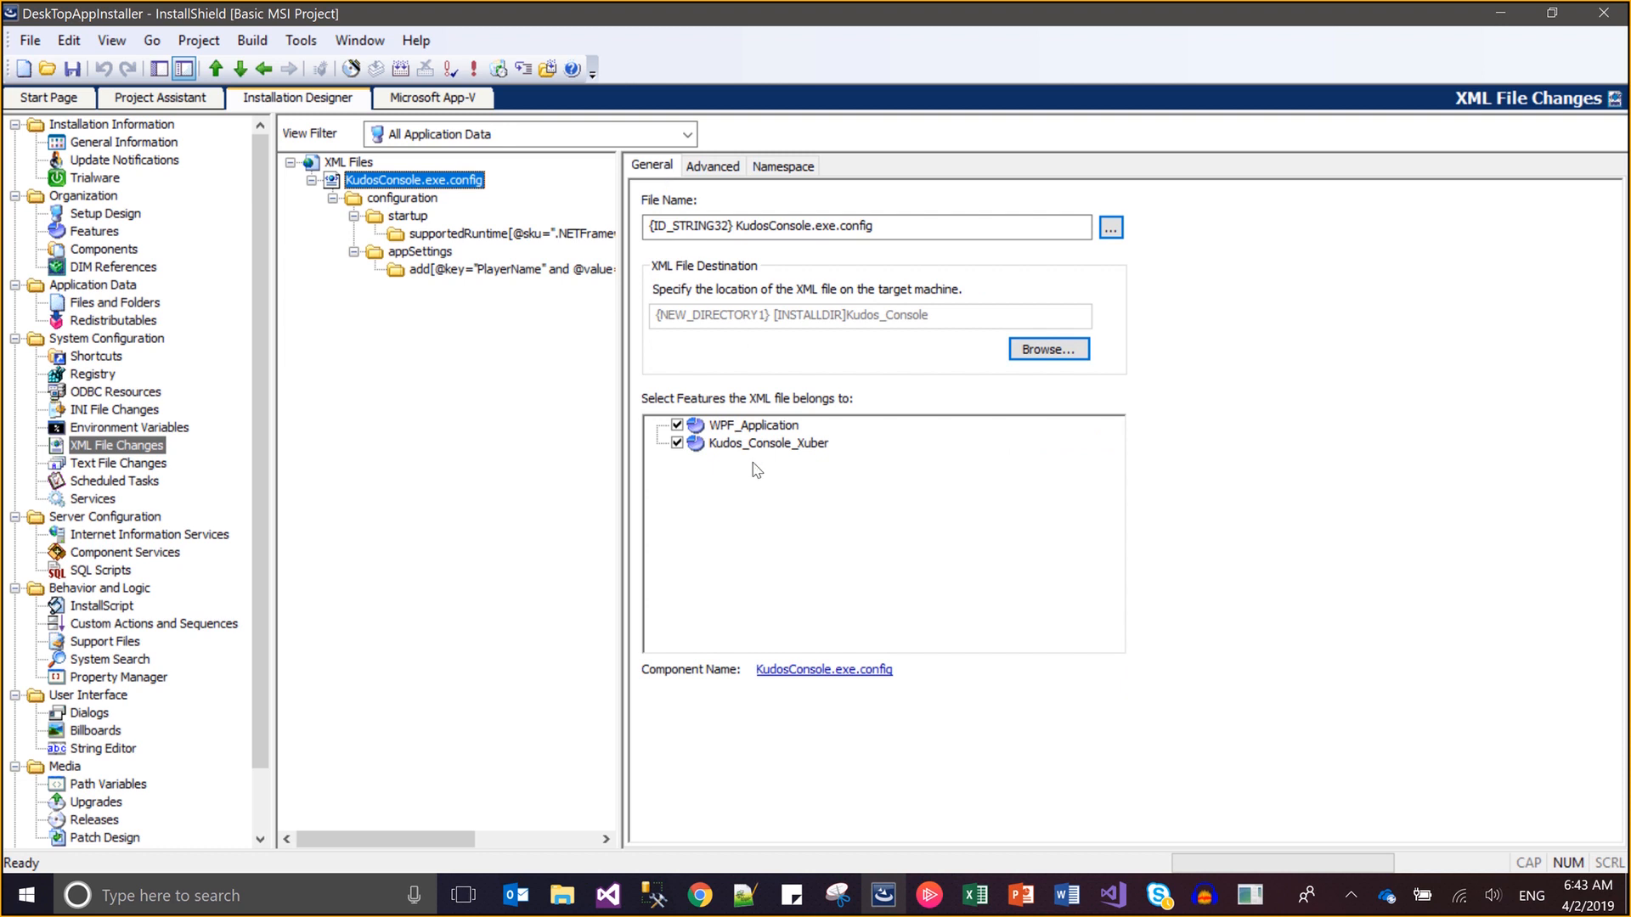
{"action": "left_click", "coordinate": [677, 424]}
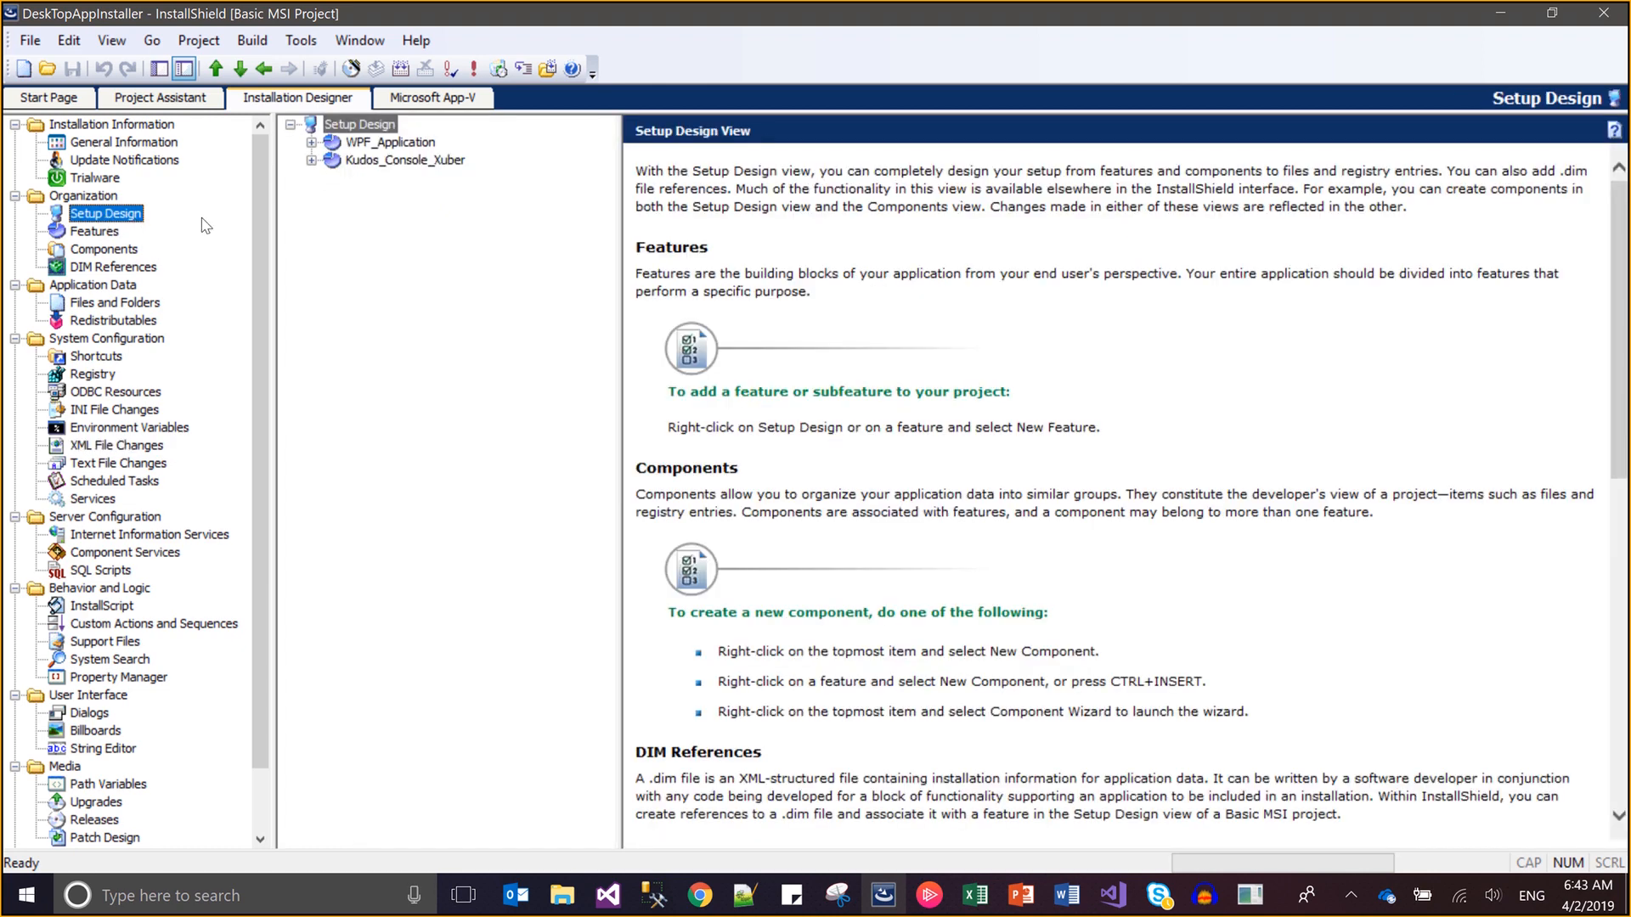
Mark the KudosConsole.exe.config component under Kudos_Console_Xuber in Setup Design as a 64-bit component, and expand it
{"action": "left_click", "coordinate": [311, 160]}
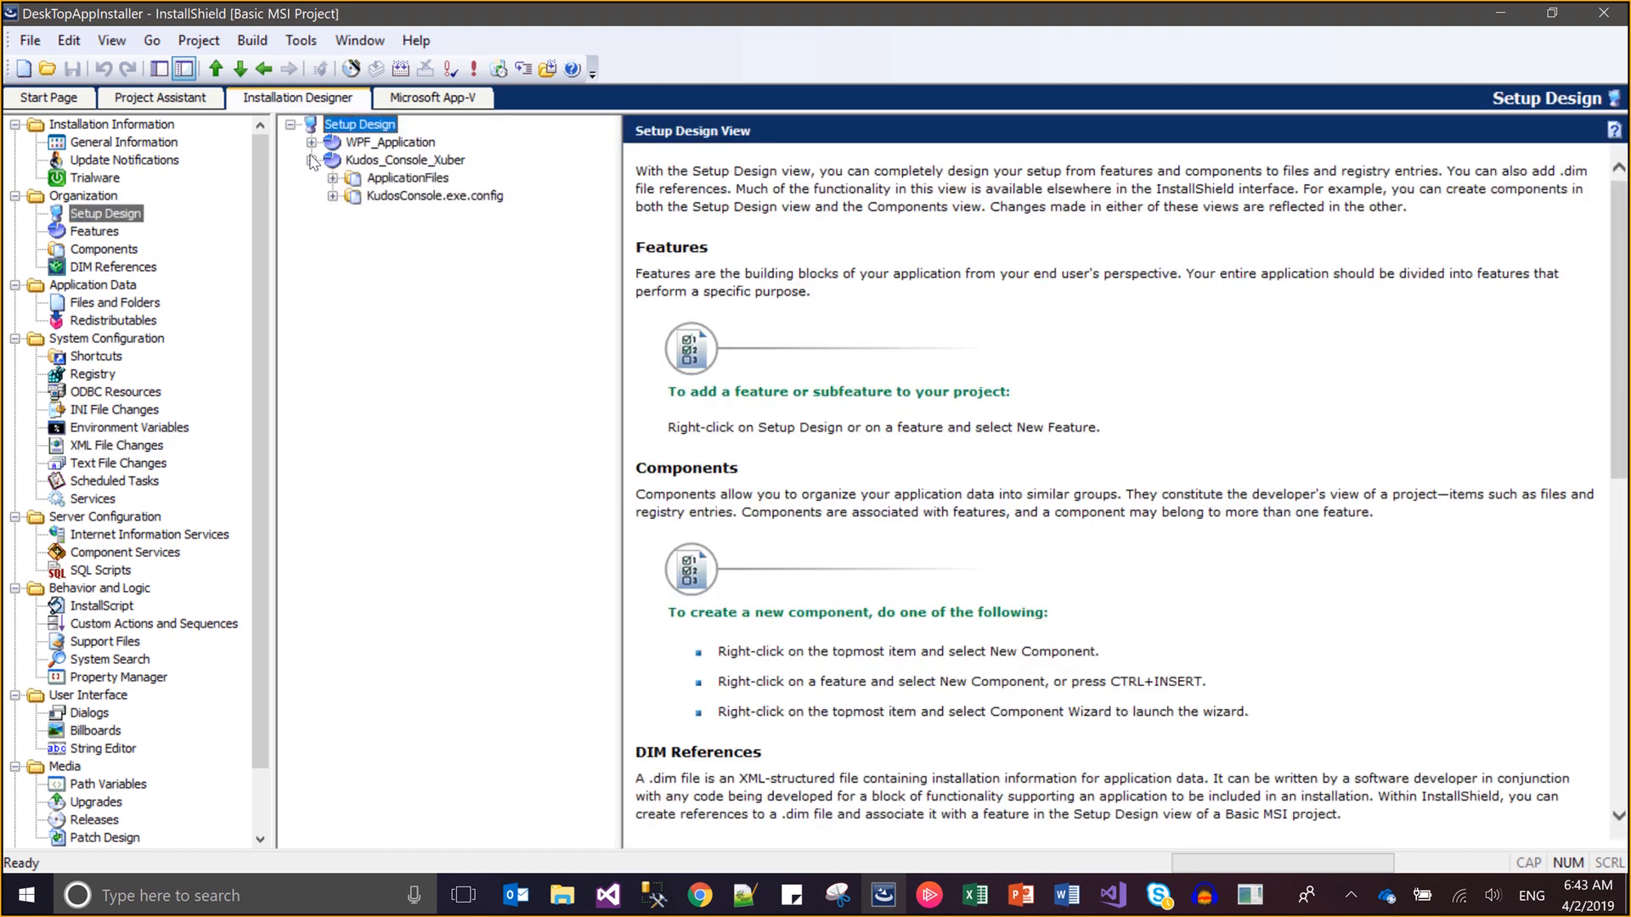
{"action": "left_click", "coordinate": [384, 197]}
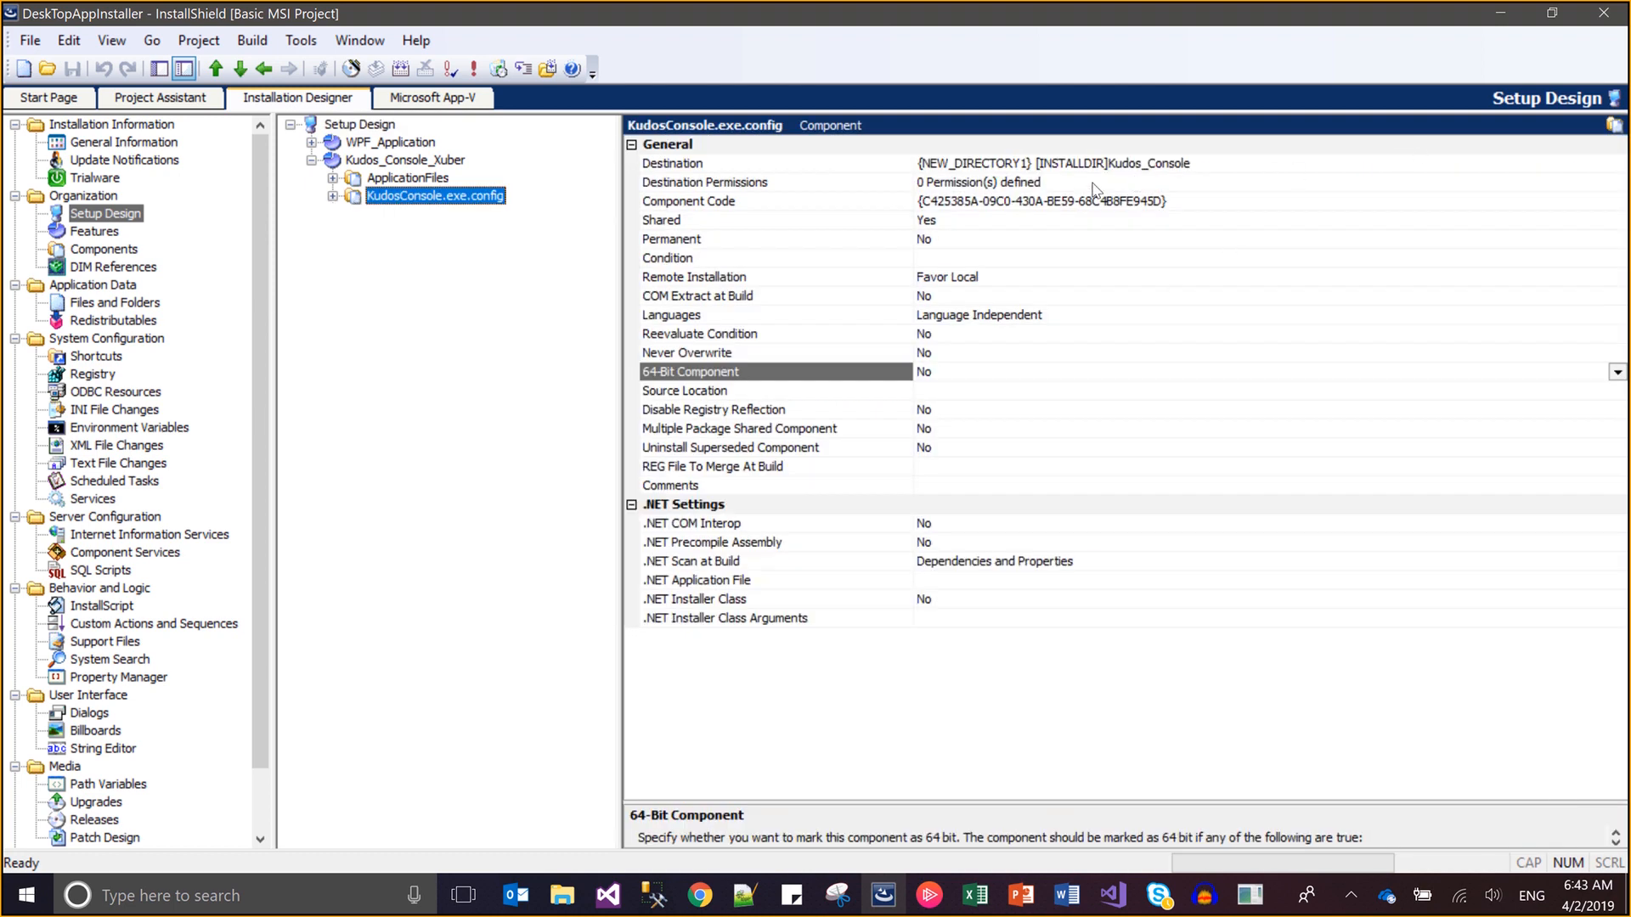
{"action": "left_click", "coordinate": [941, 374]}
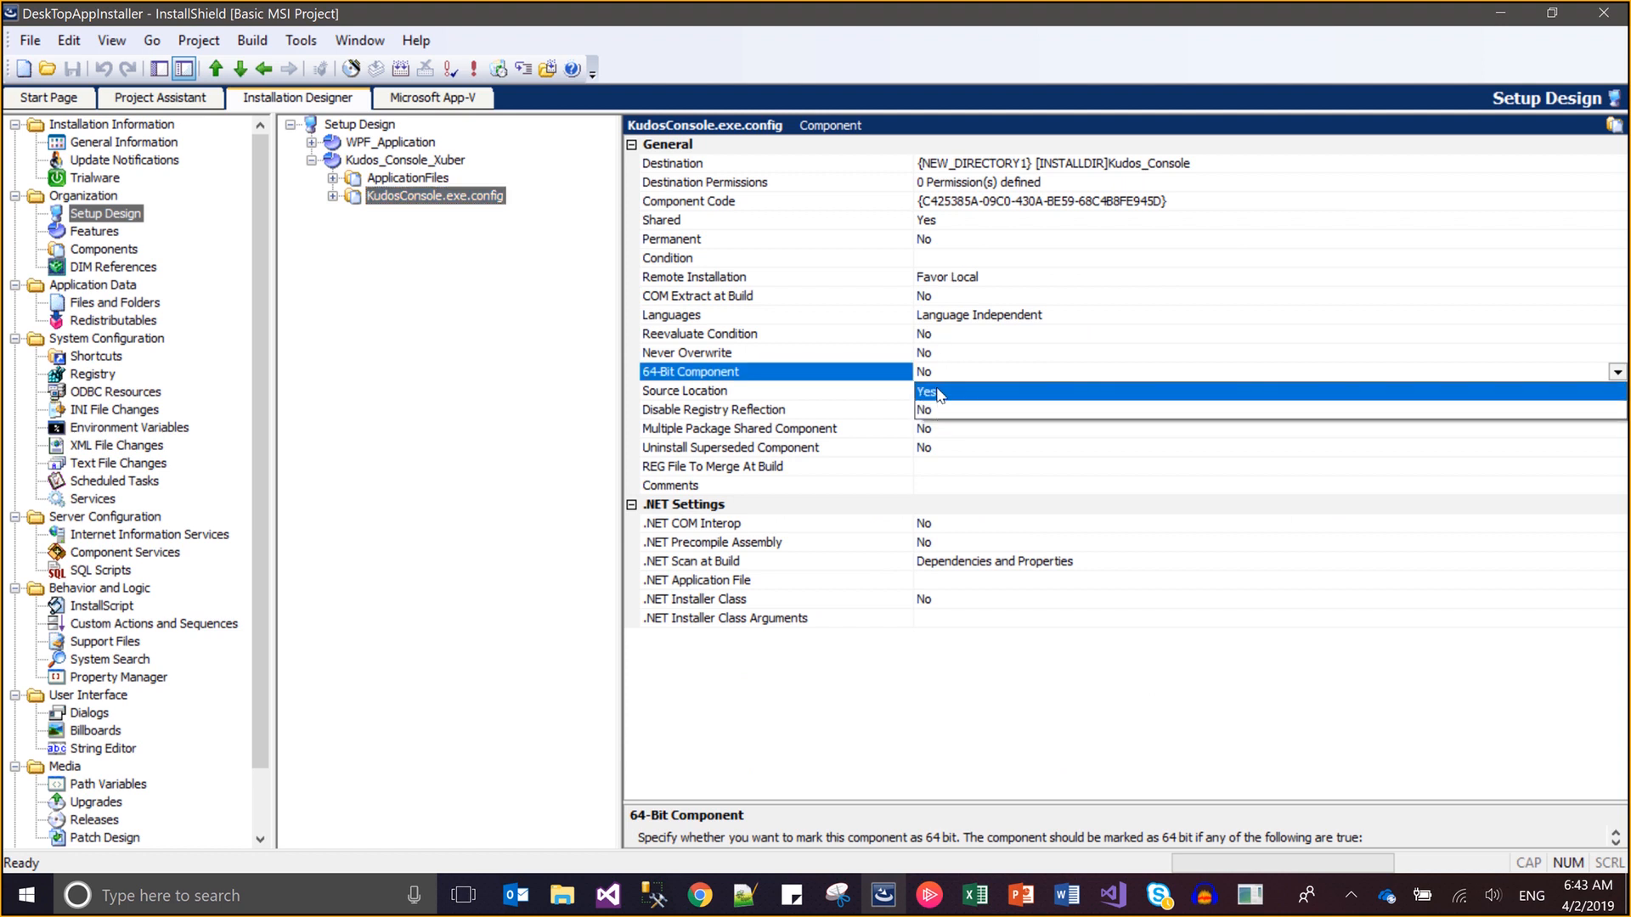
{"action": "left_click", "coordinate": [939, 393]}
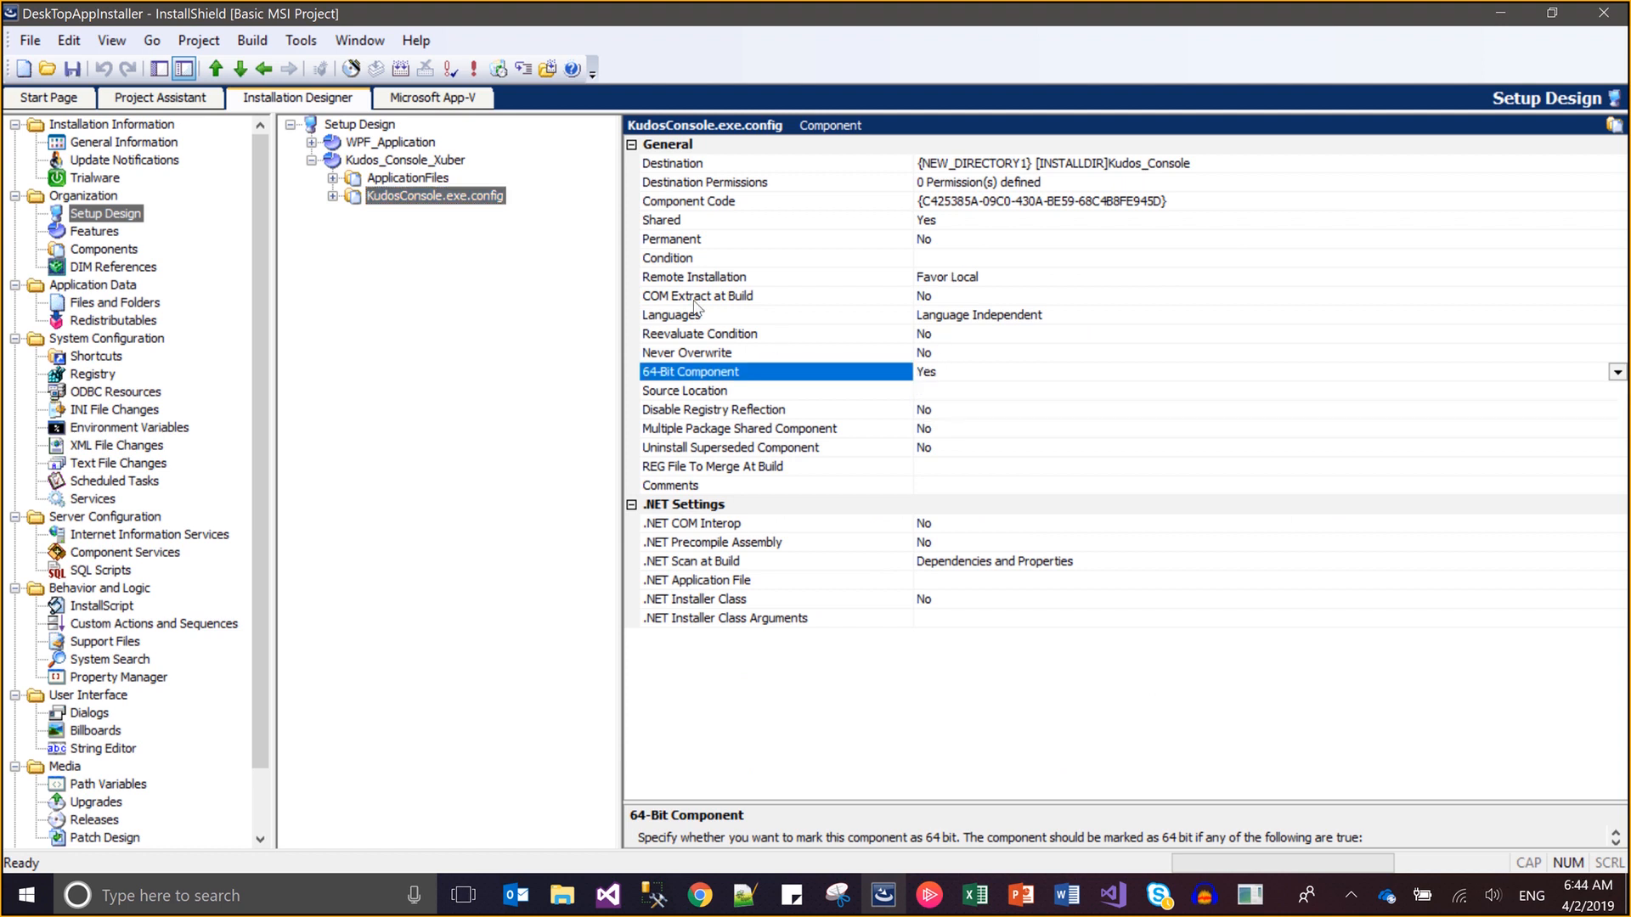
{"action": "left_click", "coordinate": [332, 196]}
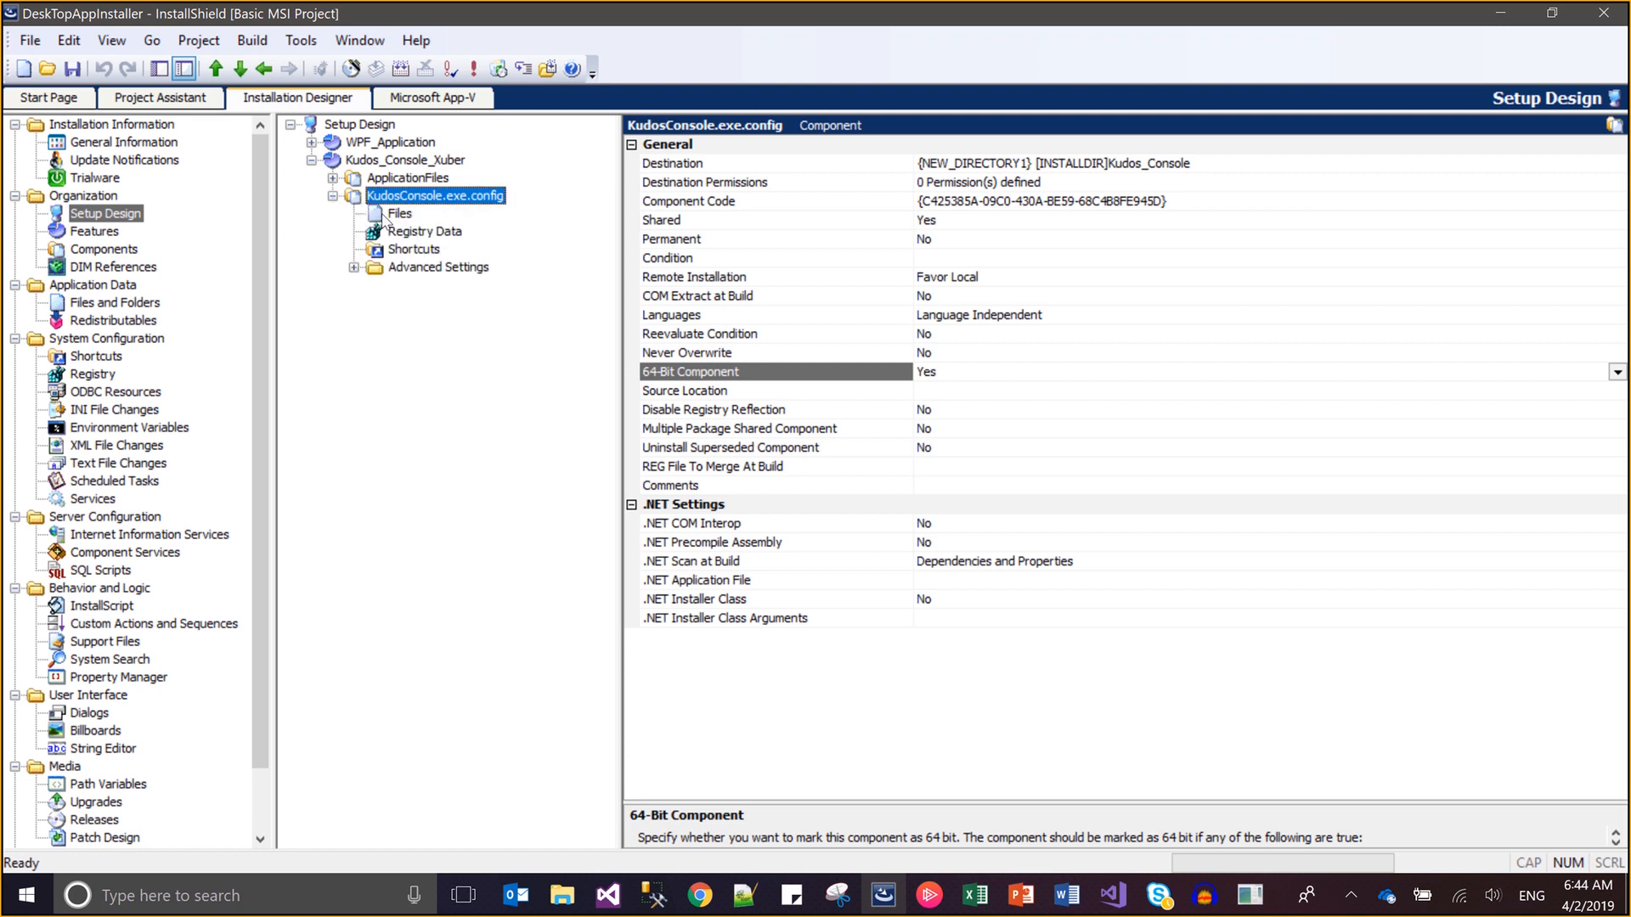
Add KudosConsole.exe.config from the KudosConsole bin\Release folder to the files of the KudosConsole.exe.config component
{"action": "left_click", "coordinate": [398, 214]}
{"action": "right_click", "coordinate": [721, 232]}
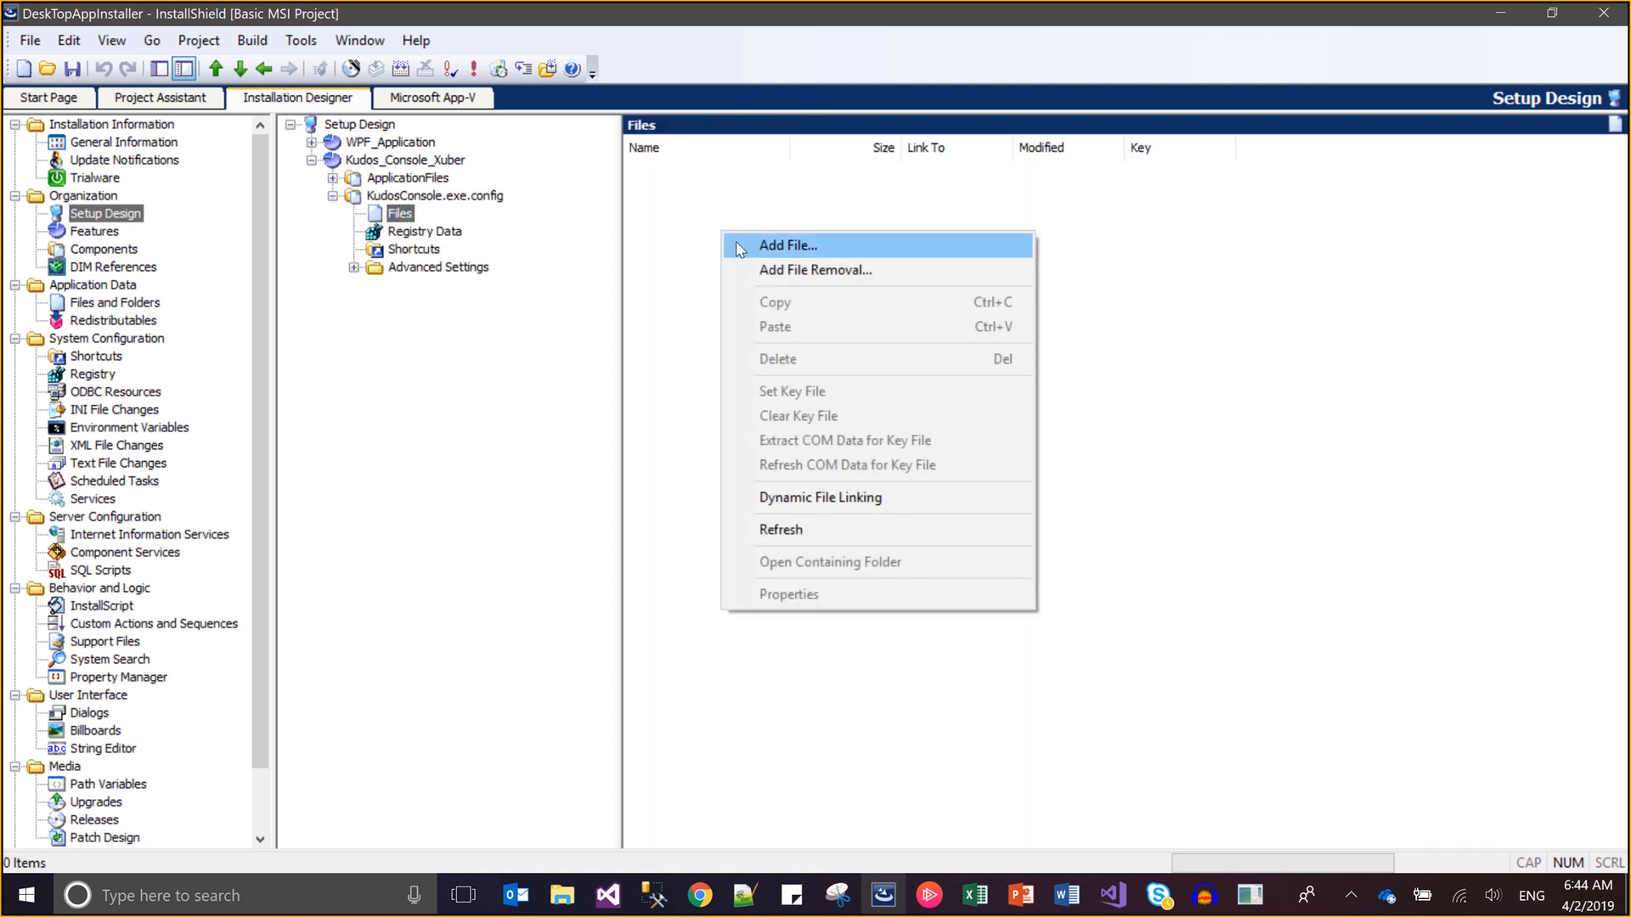
{"action": "left_click", "coordinate": [739, 248]}
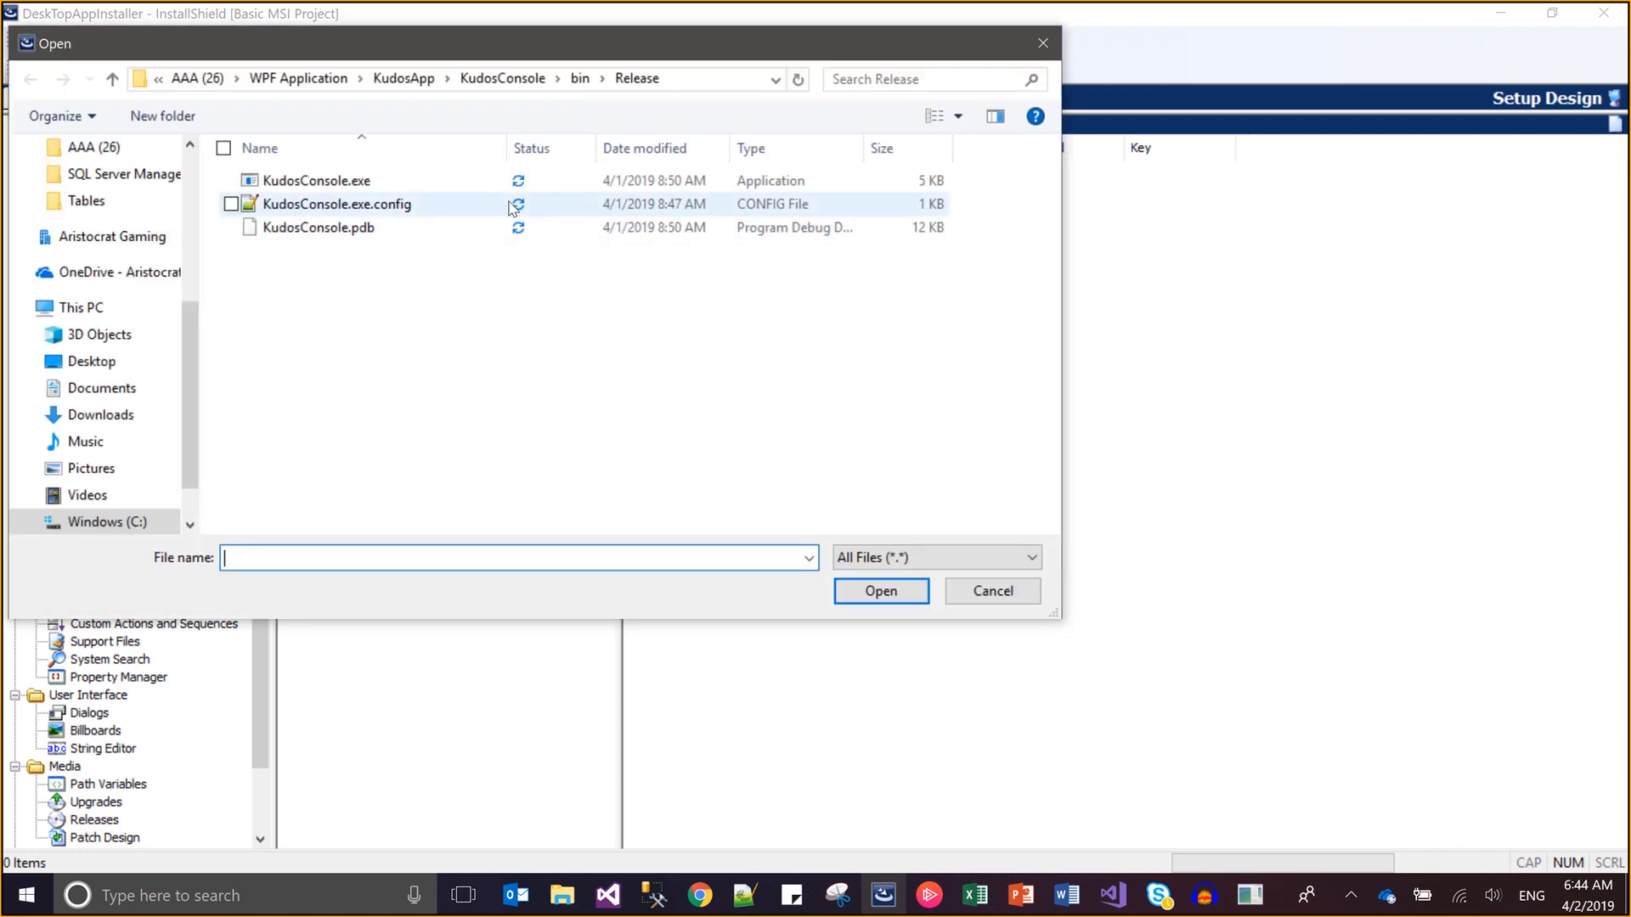
{"action": "double_click", "coordinate": [512, 206]}
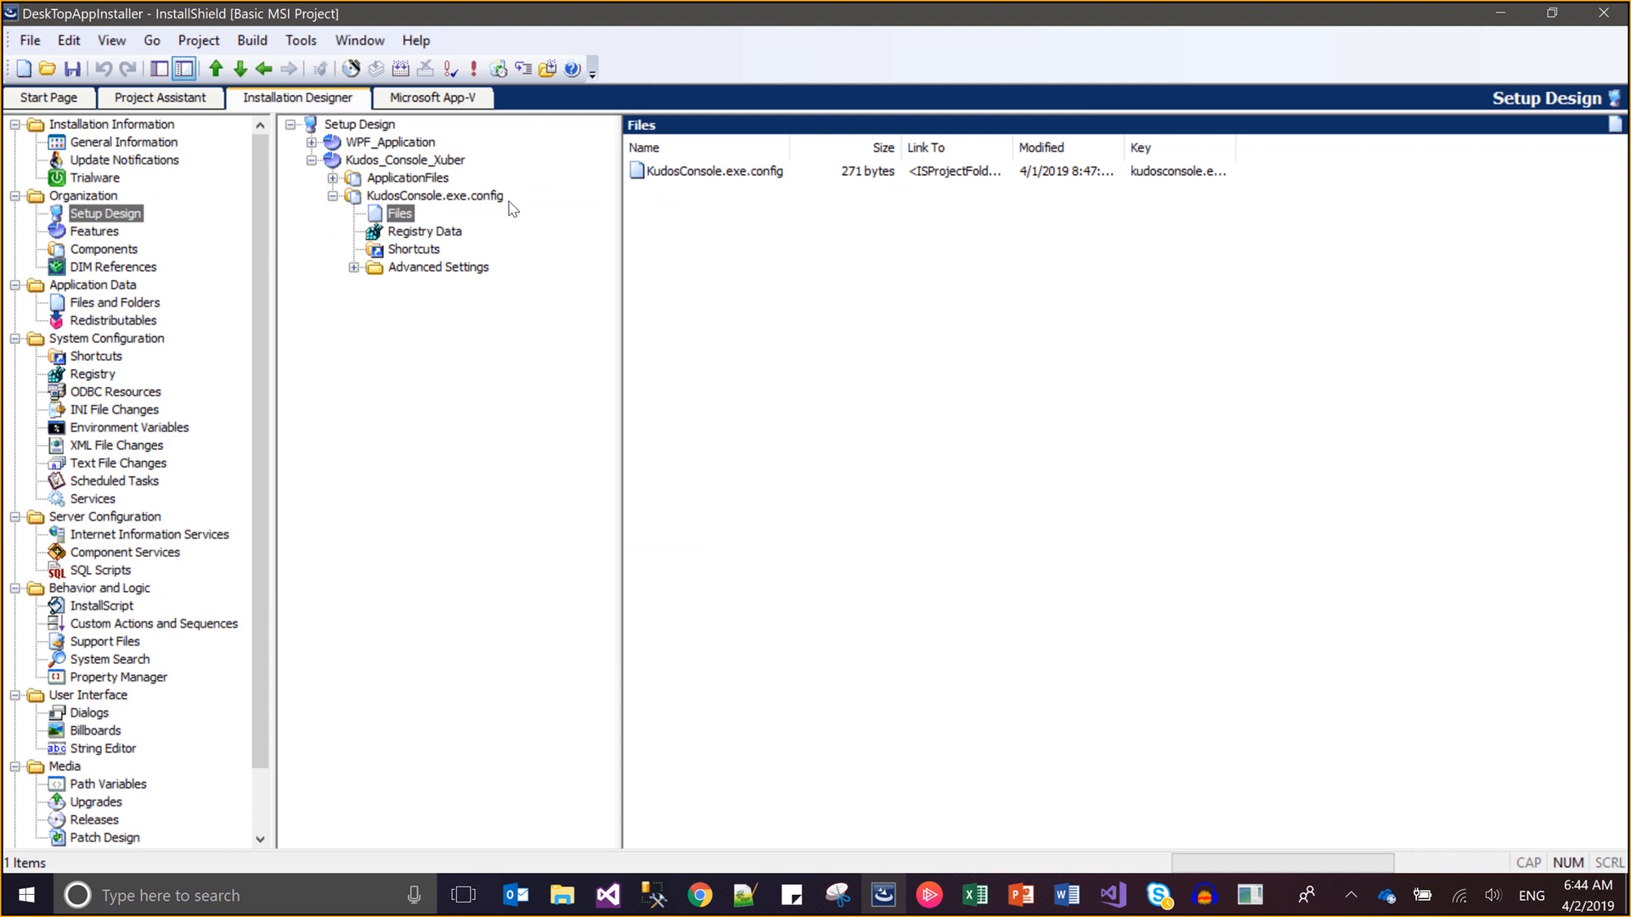
{"action": "left_click", "coordinate": [730, 174]}
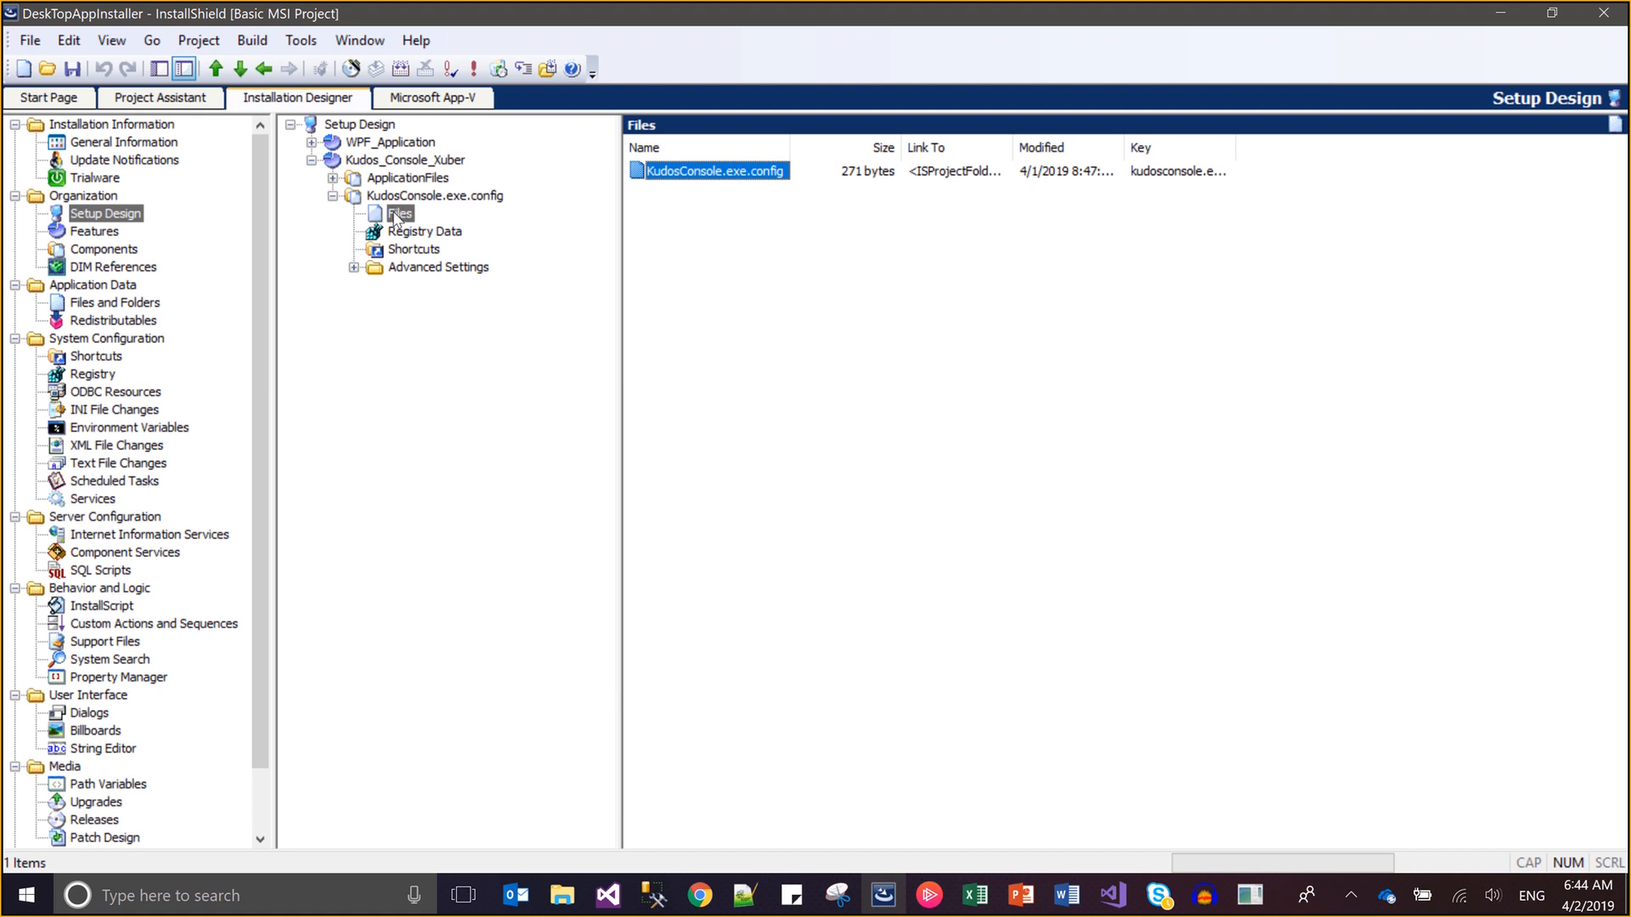
Save the installer project and build the Kudos Release
{"action": "key", "text": "ctrl+s"}
{"action": "left_click", "coordinate": [252, 38]}
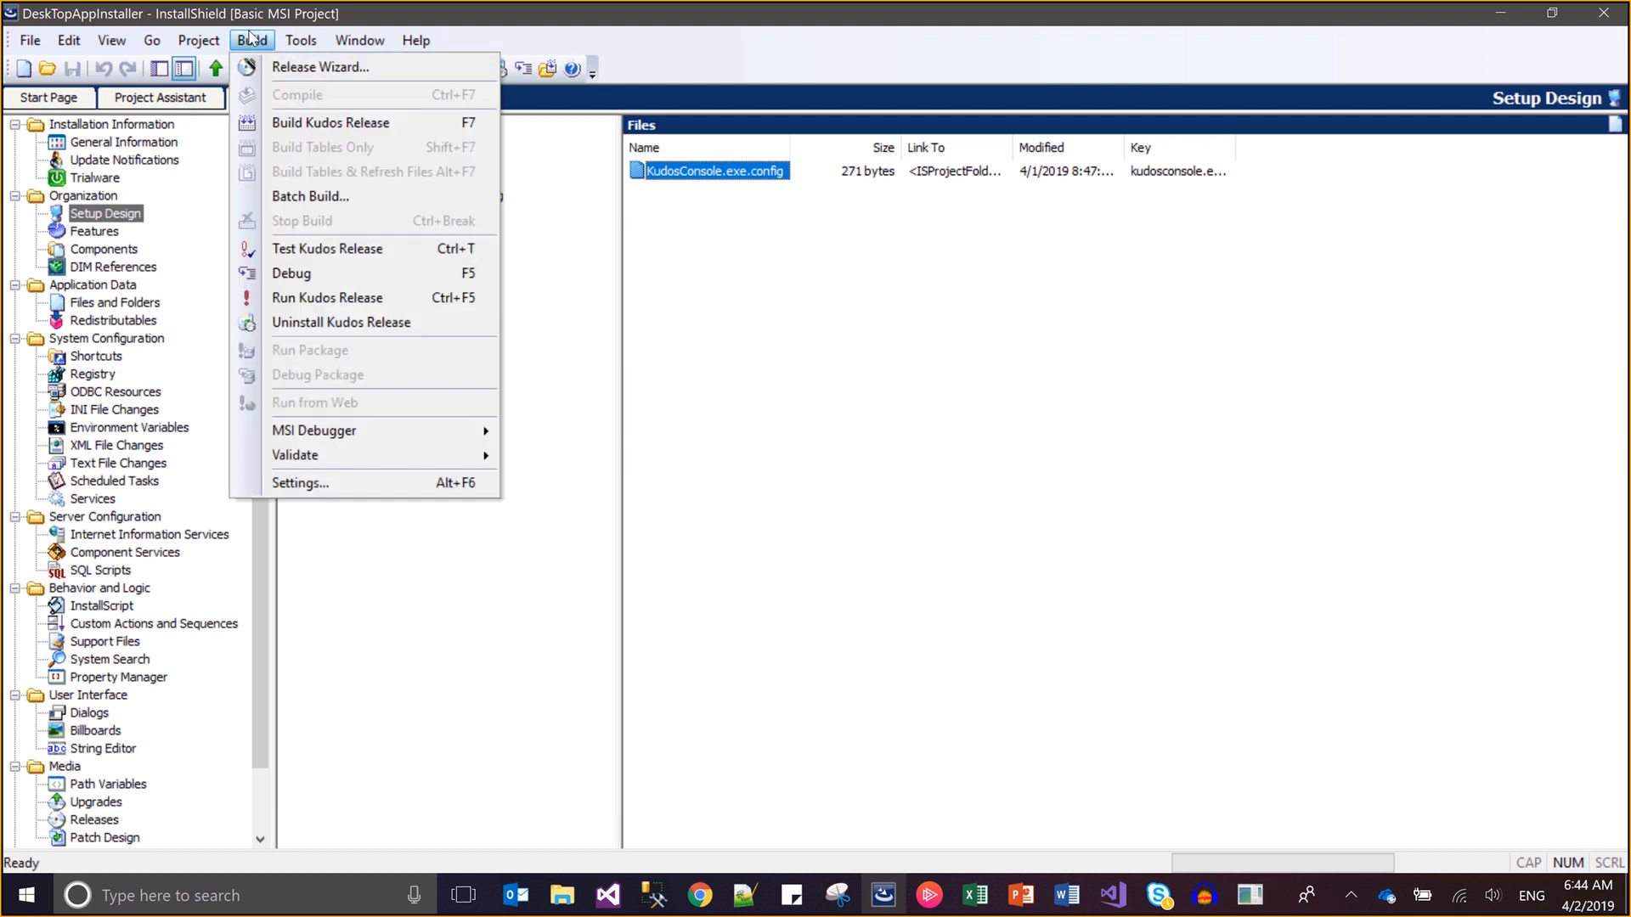
{"action": "left_click", "coordinate": [285, 123]}
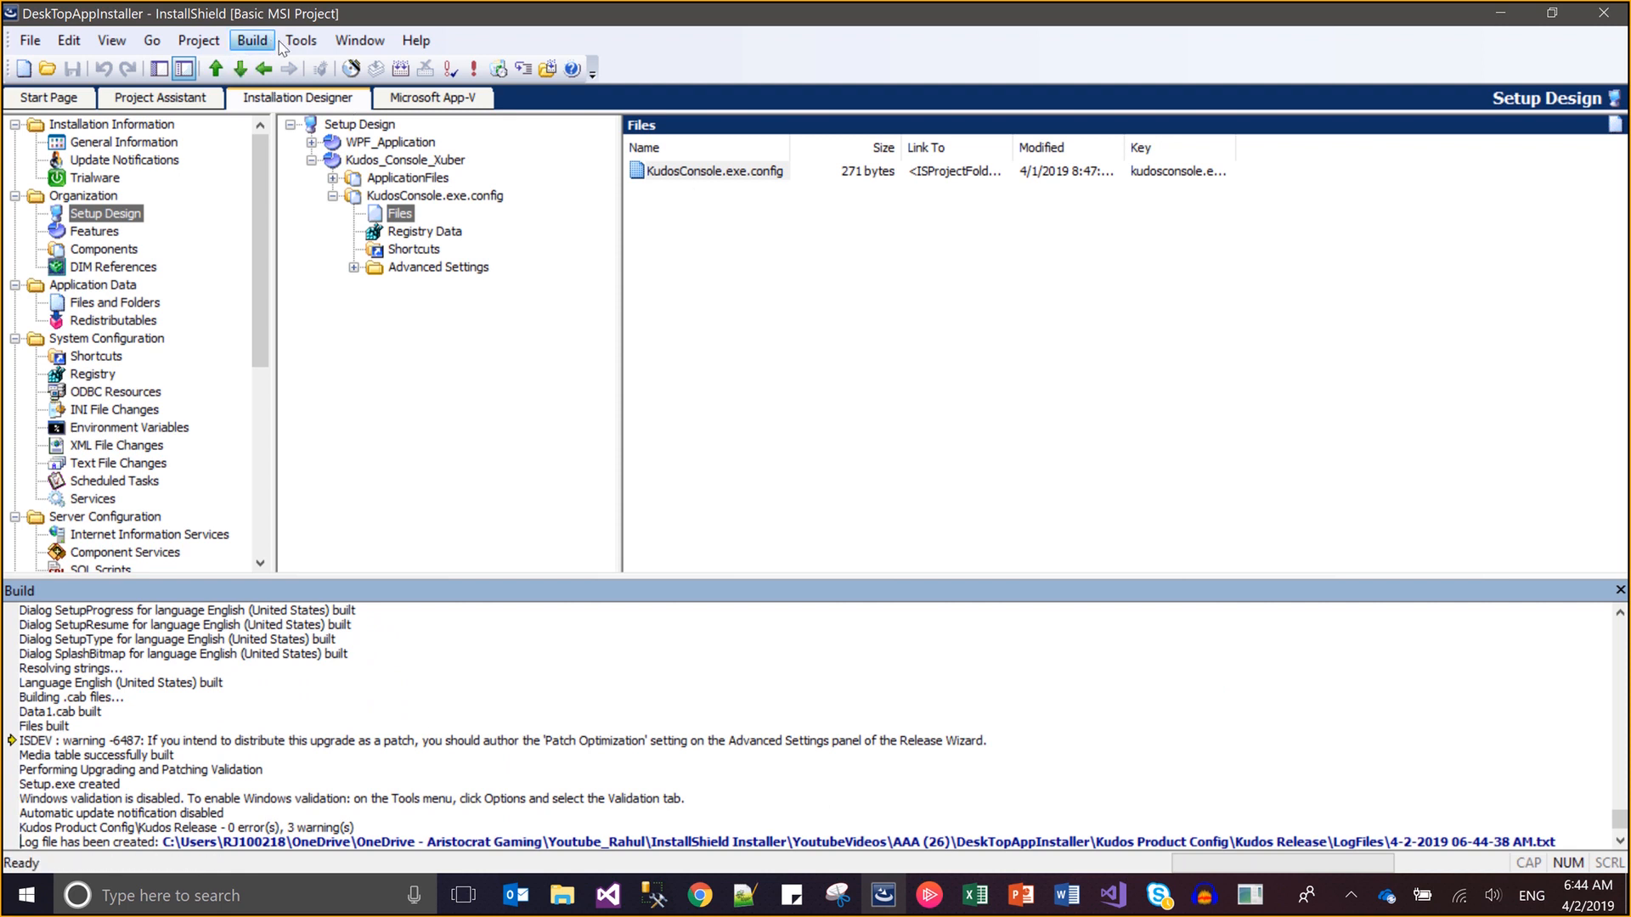
Launch the built DeskTopAppInstaller setup from its release folder and accept the license agreement terms
{"action": "left_click", "coordinate": [553, 75]}
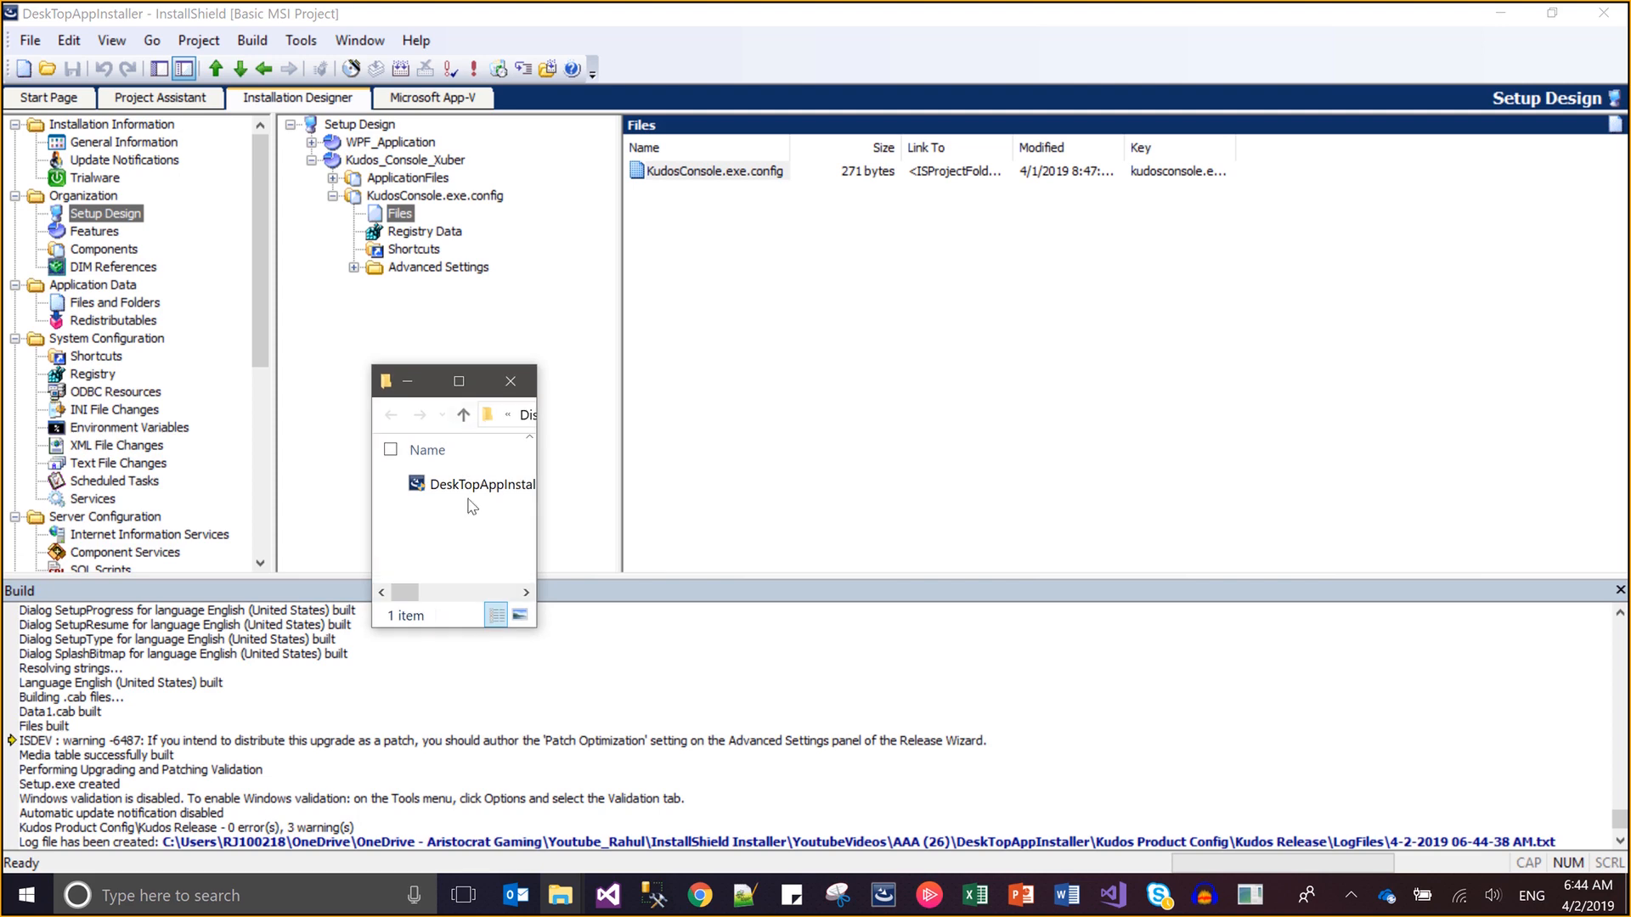
{"action": "double_click", "coordinate": [468, 488]}
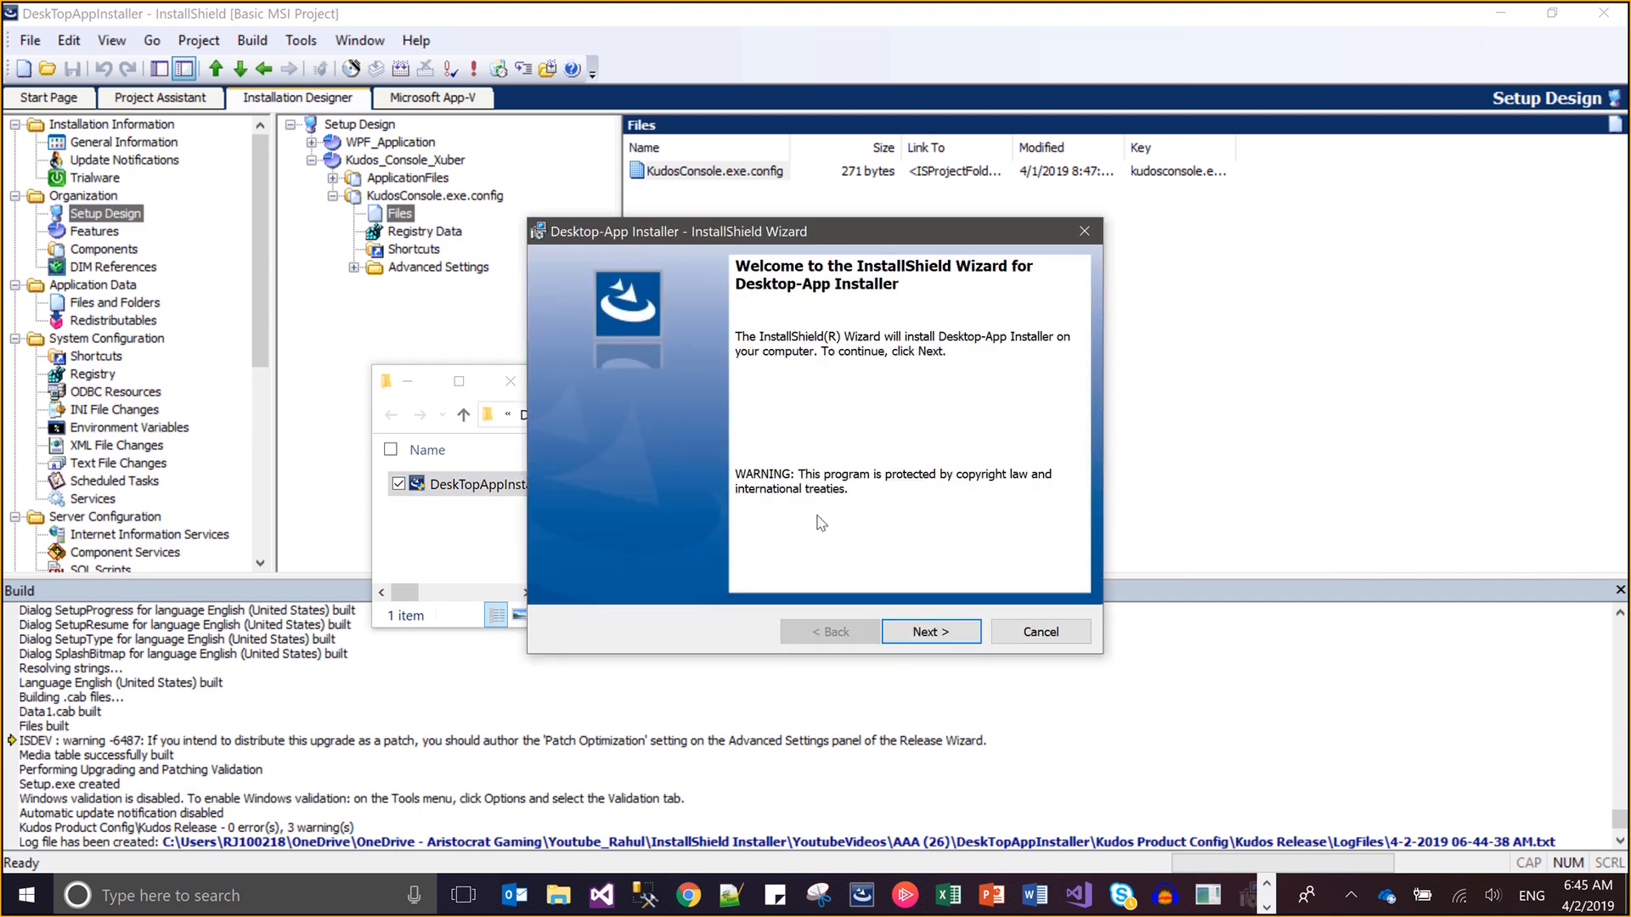
{"action": "left_click", "coordinate": [959, 633]}
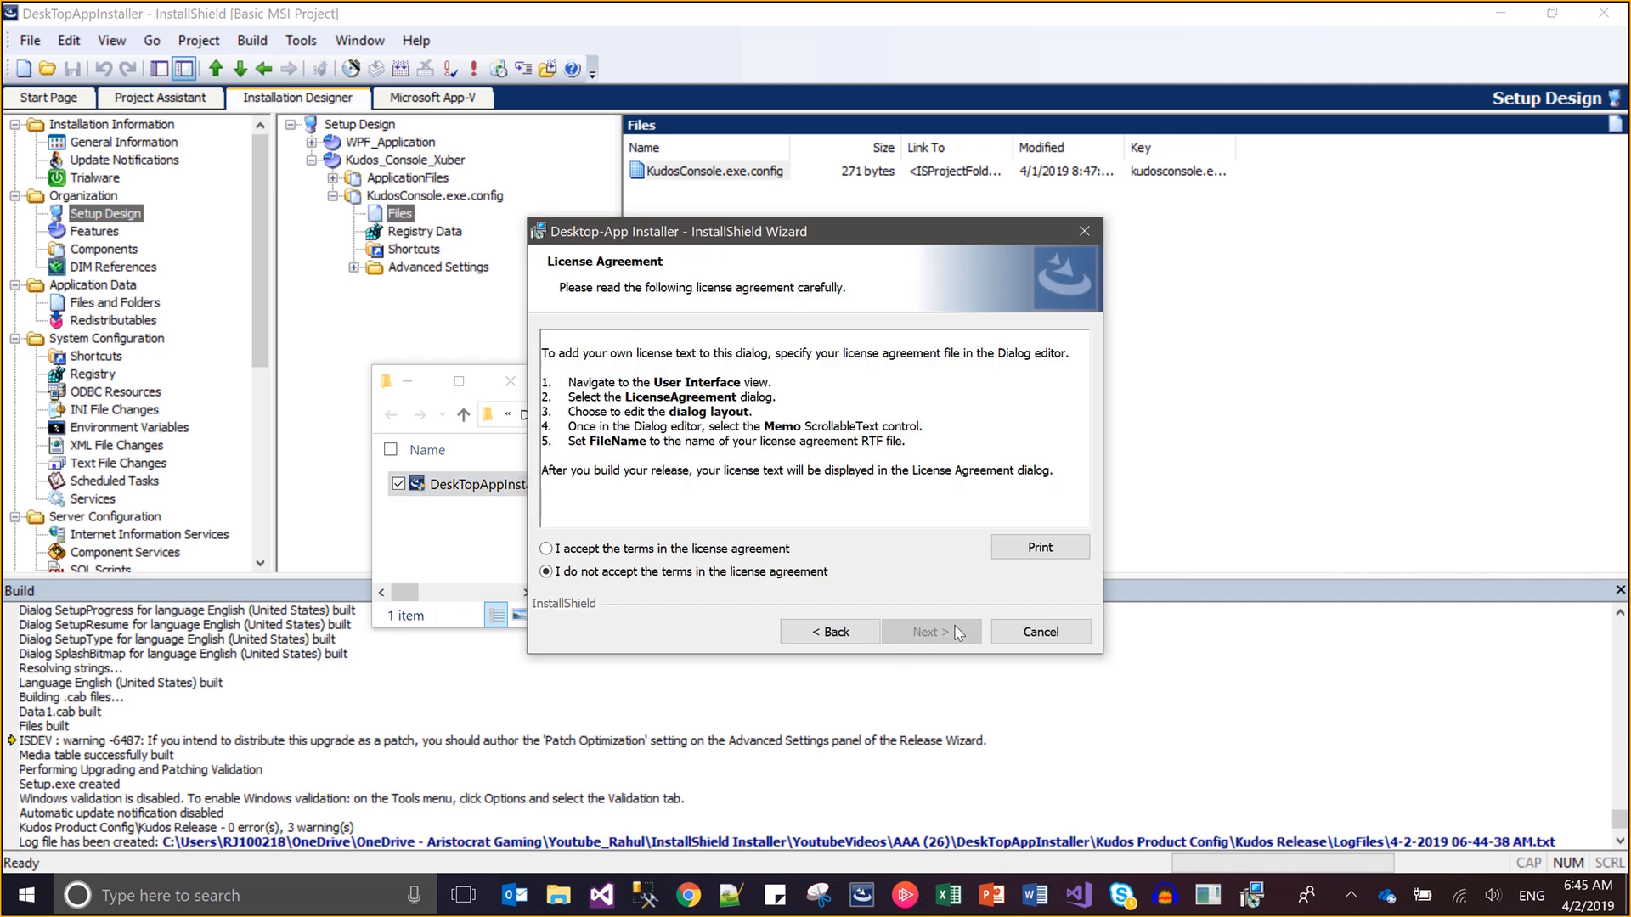
{"action": "key", "text": "Up"}
{"action": "left_click", "coordinate": [959, 633]}
{"action": "left_click", "coordinate": [959, 633]}
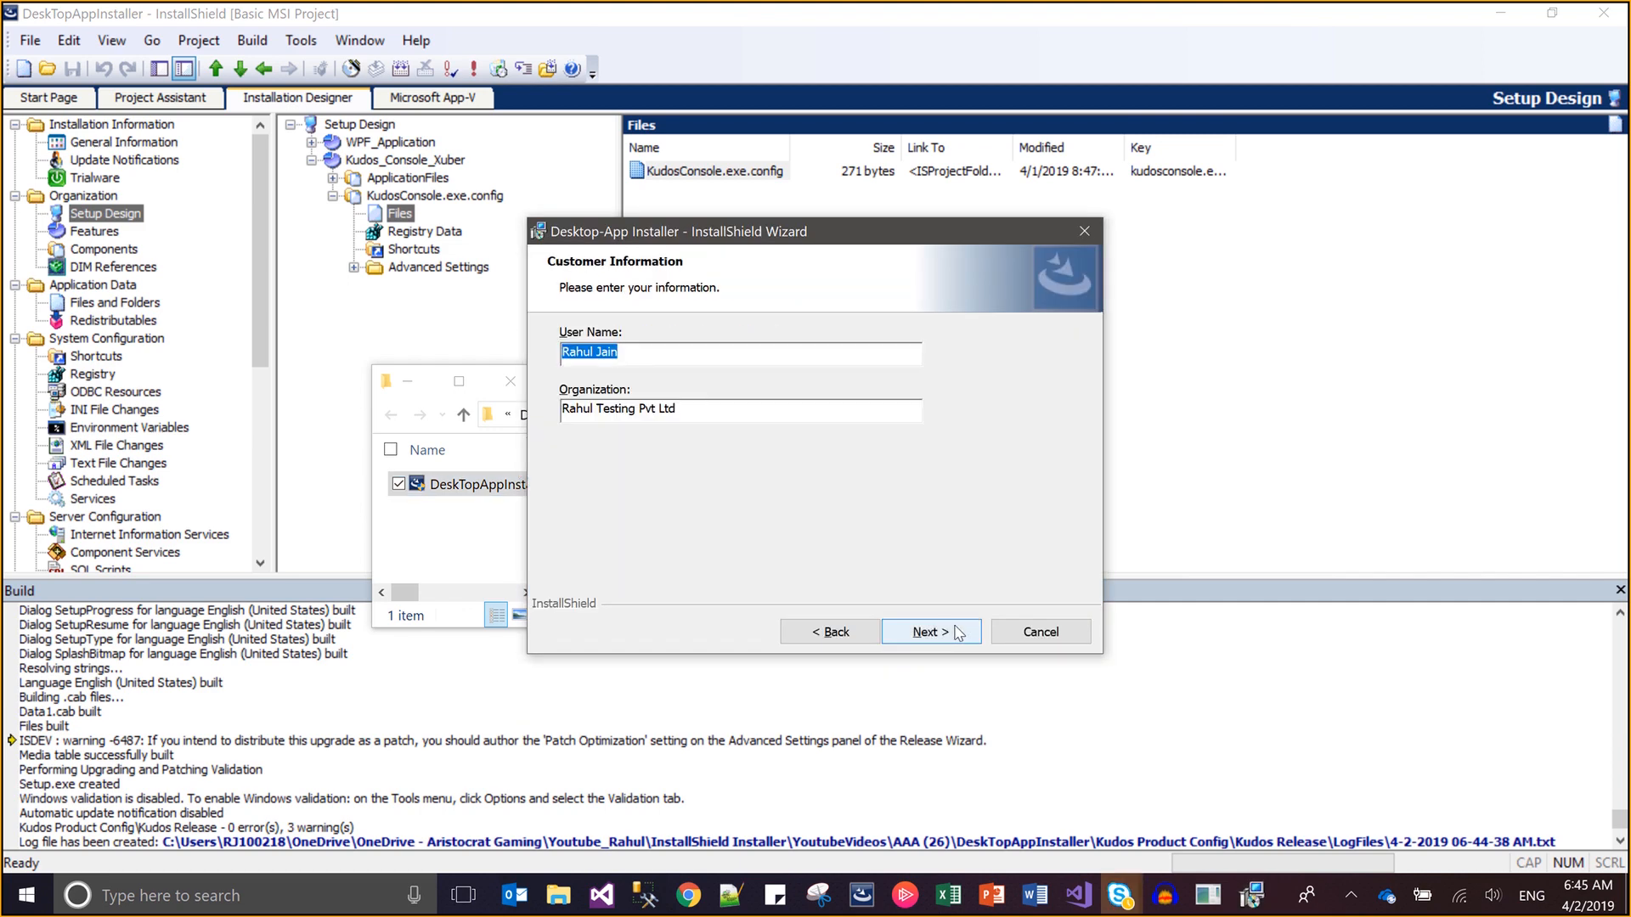
Keep the prefilled customer information and choose the Custom setup type
{"action": "left_click", "coordinate": [959, 634]}
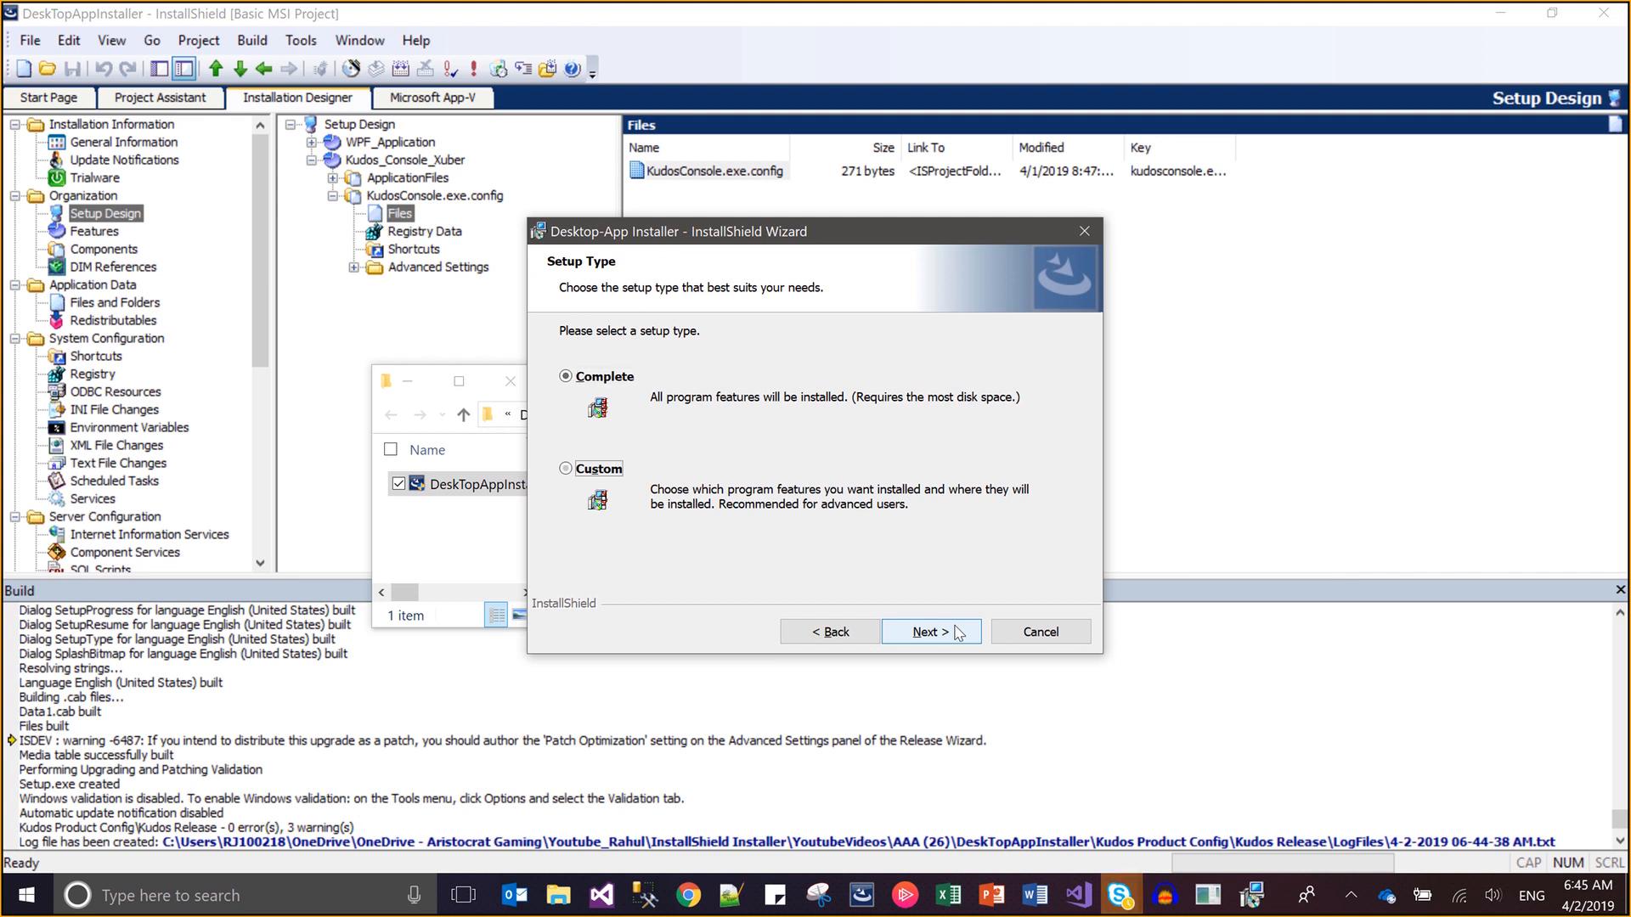
{"action": "key", "text": "Down"}
{"action": "left_click", "coordinate": [959, 634]}
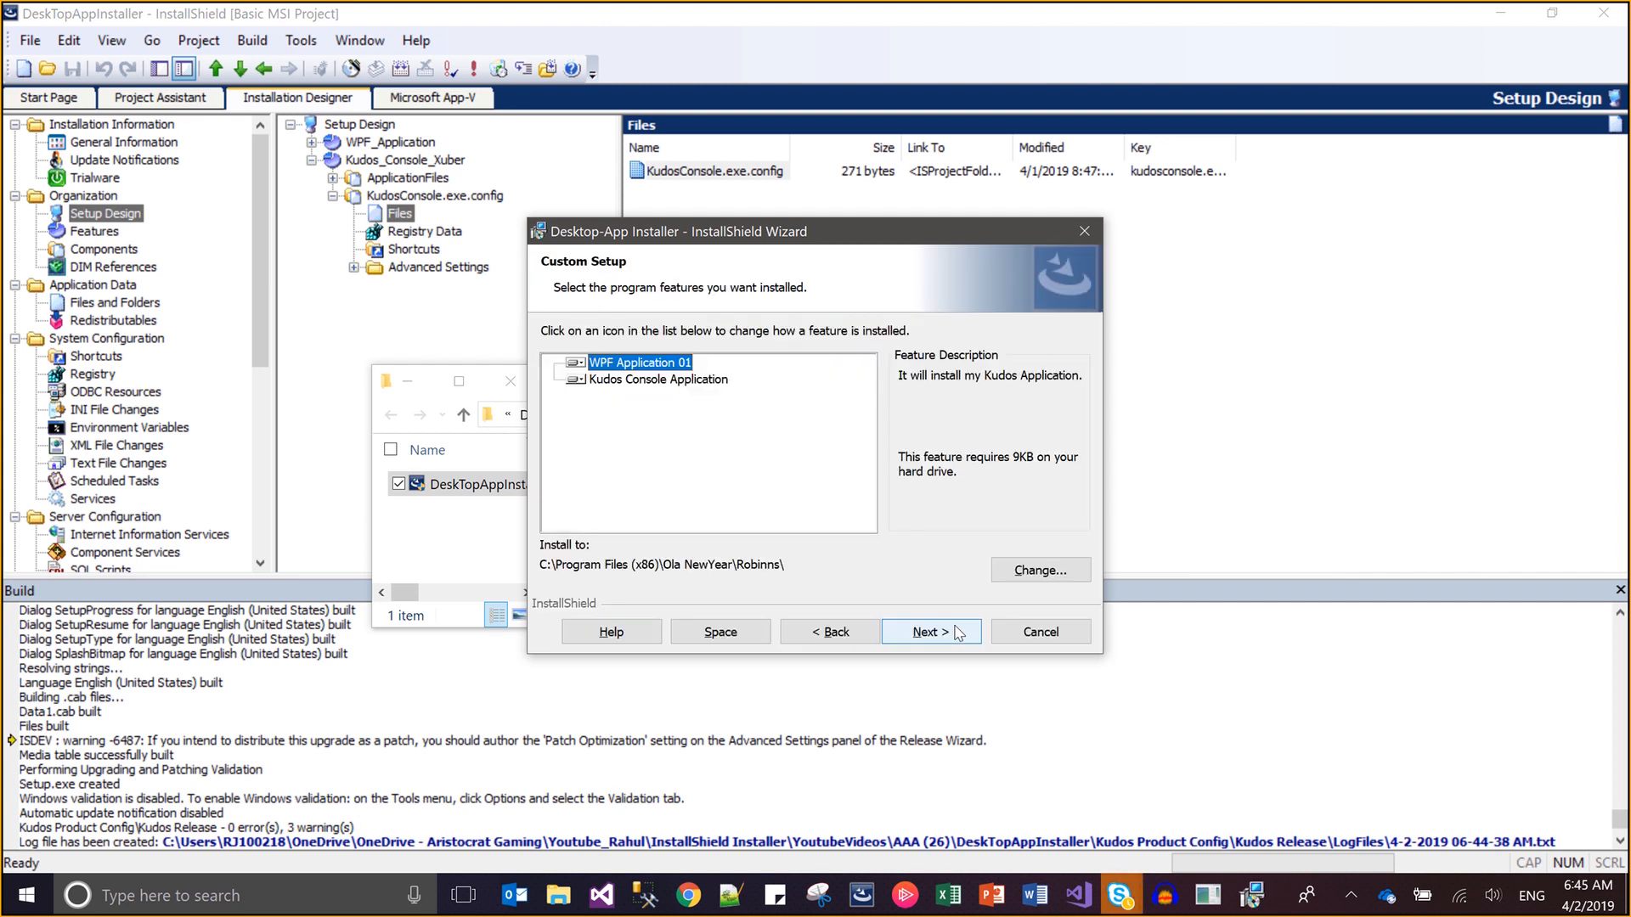
Select Kudos Console Application in Custom Setup, view its installation options, and continue to the ready-to-install page
{"action": "key", "text": "Down"}
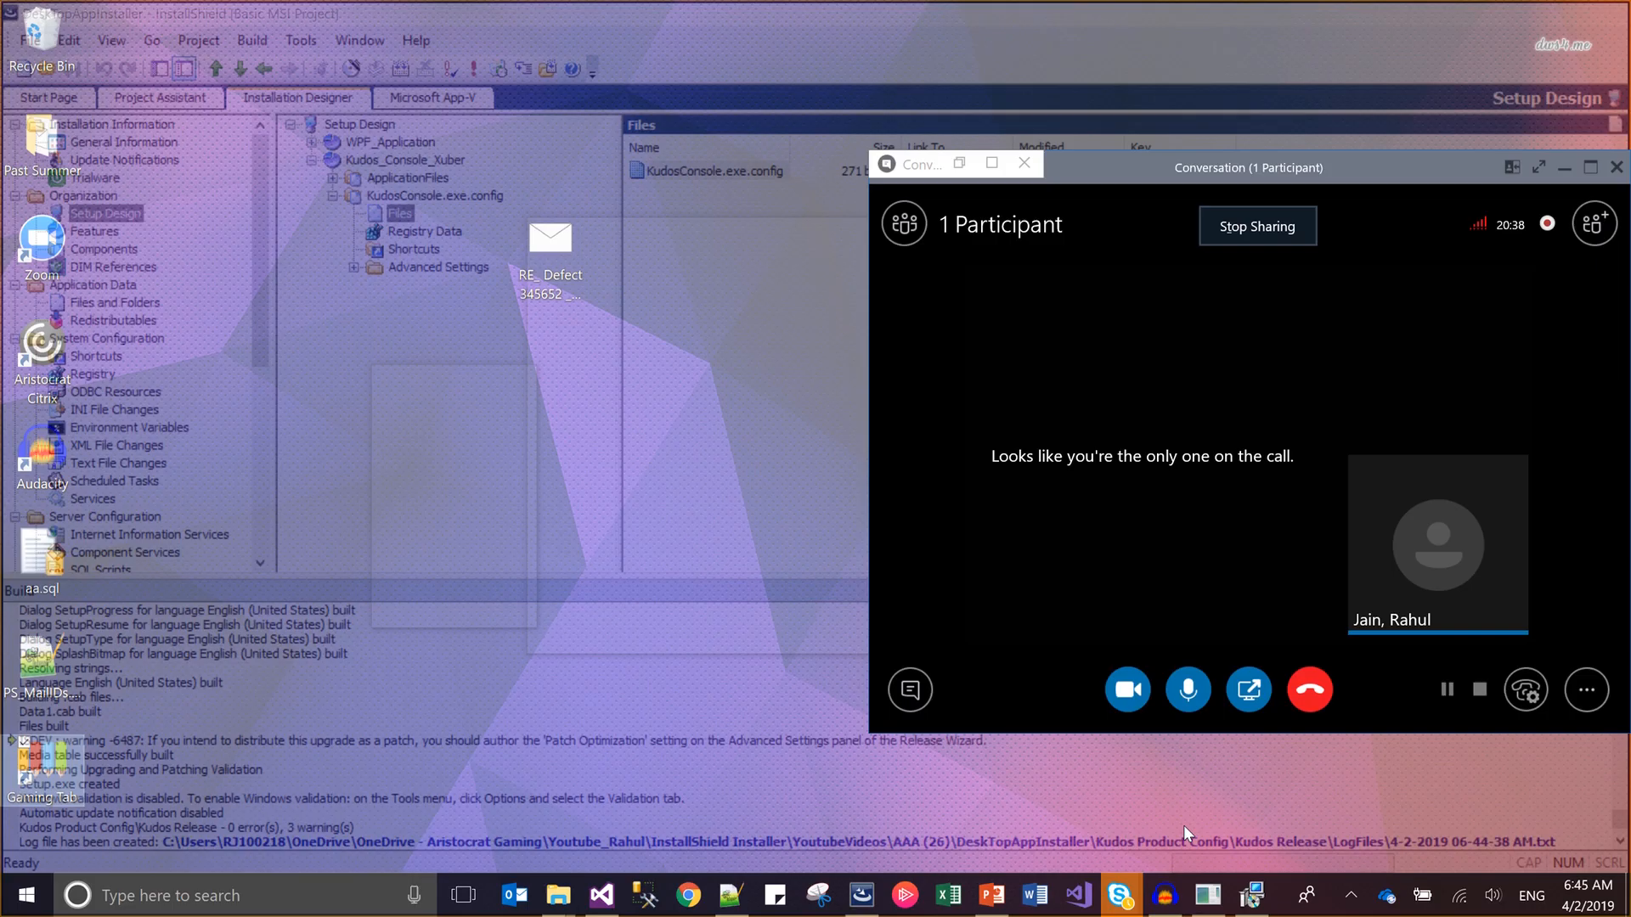
{"action": "left_click", "coordinate": [1184, 824]}
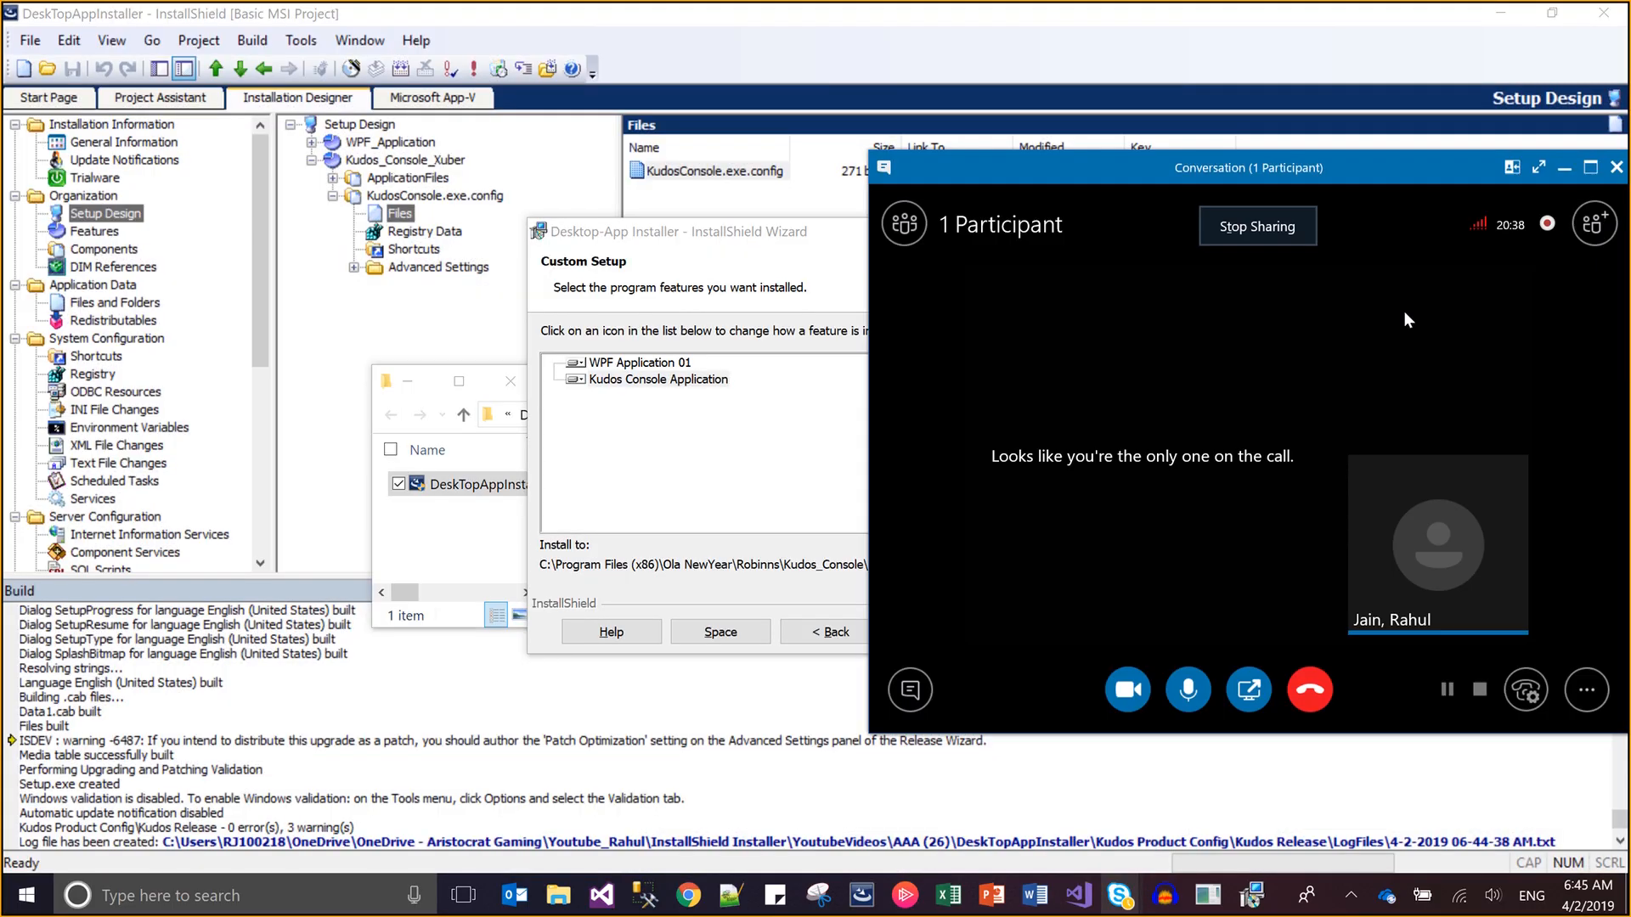
{"action": "left_click", "coordinate": [1561, 168]}
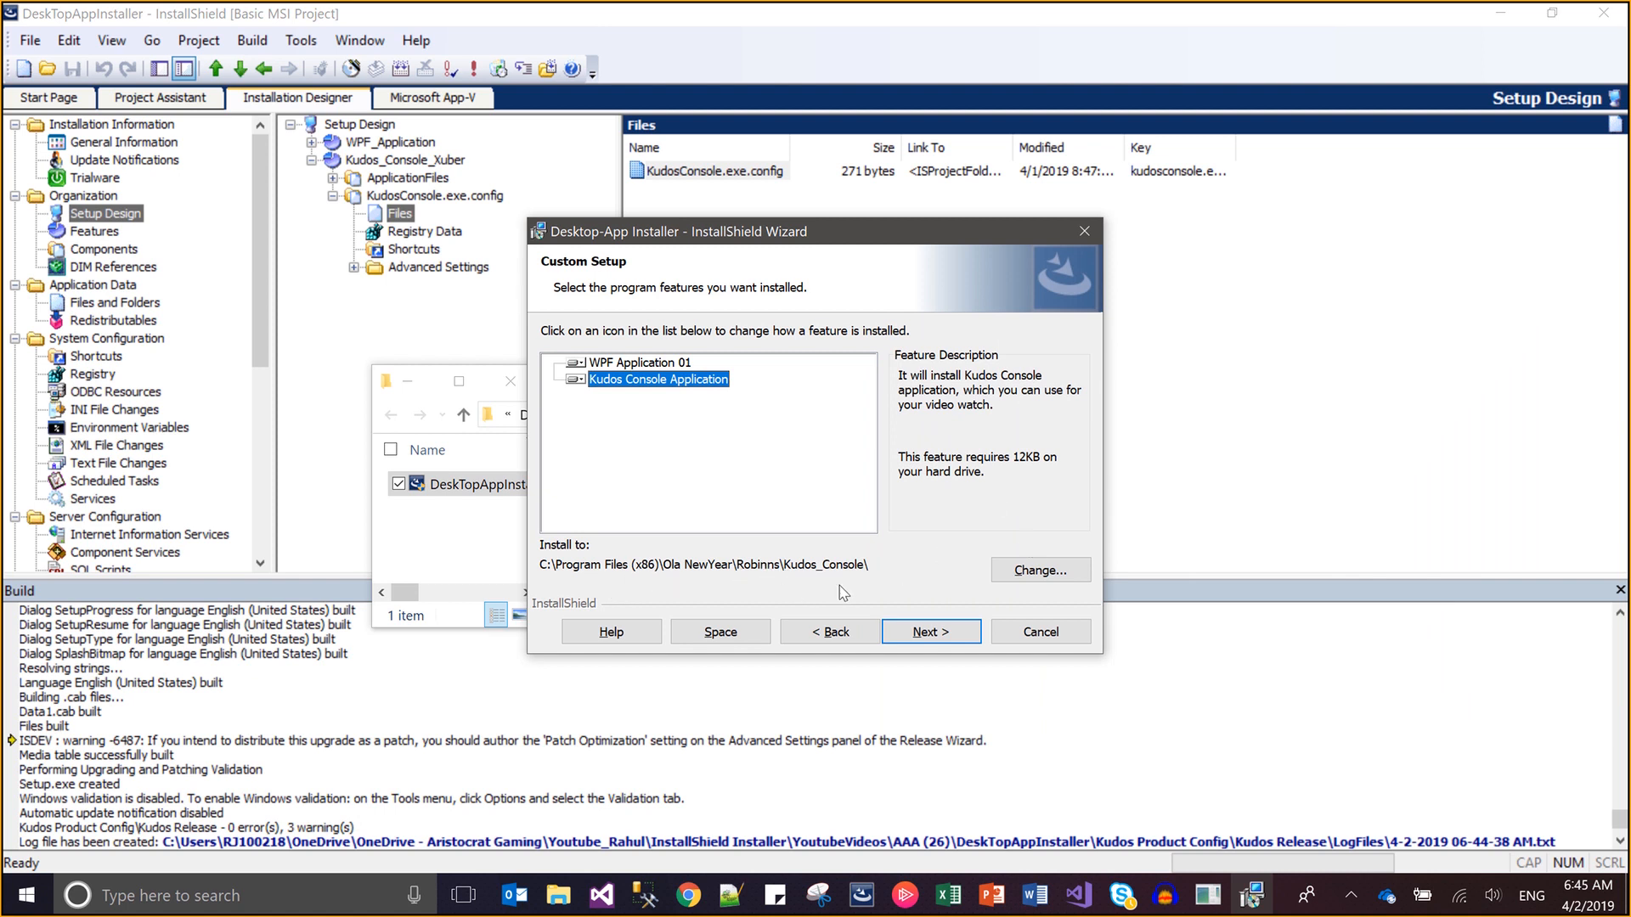
{"action": "left_click", "coordinate": [589, 384]}
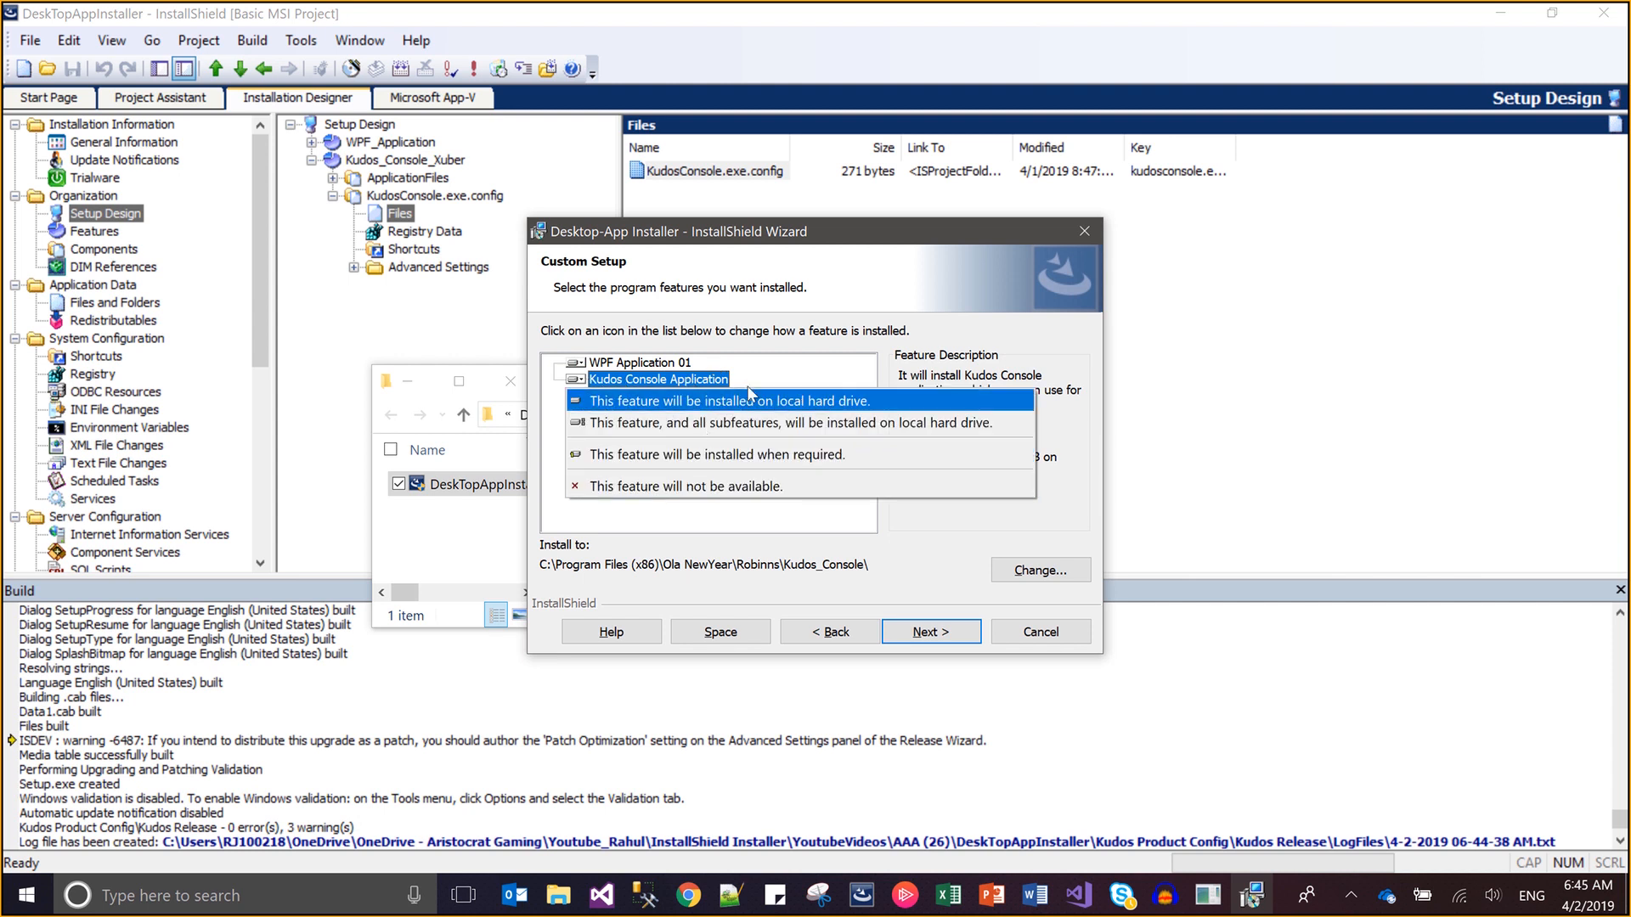
{"action": "left_click", "coordinate": [771, 380]}
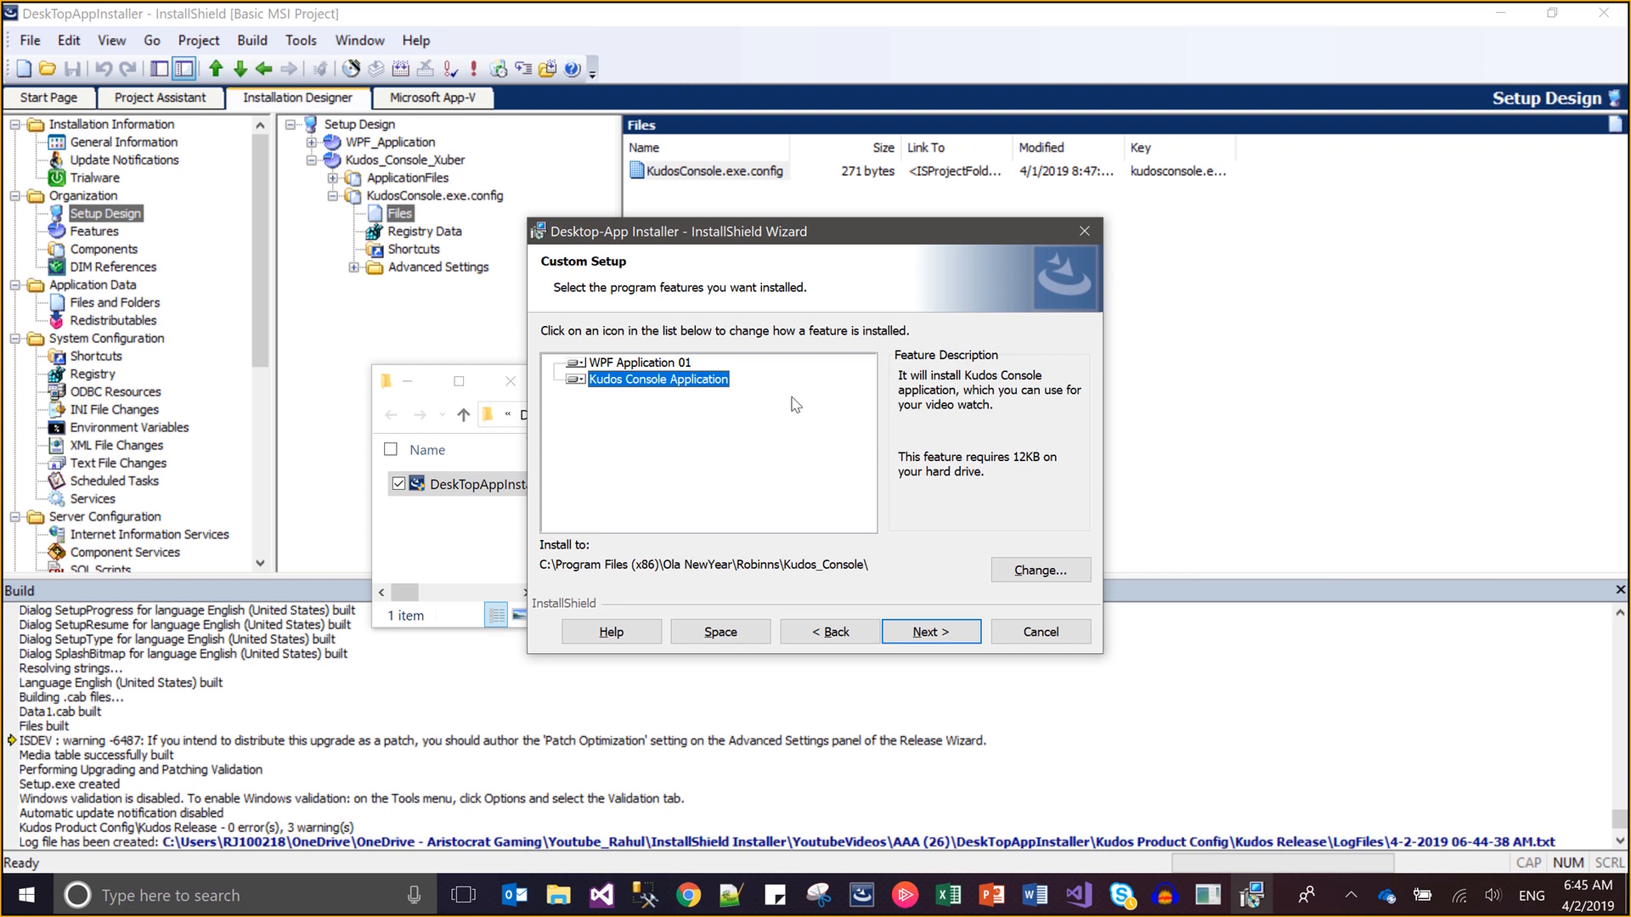
{"action": "left_click", "coordinate": [951, 636]}
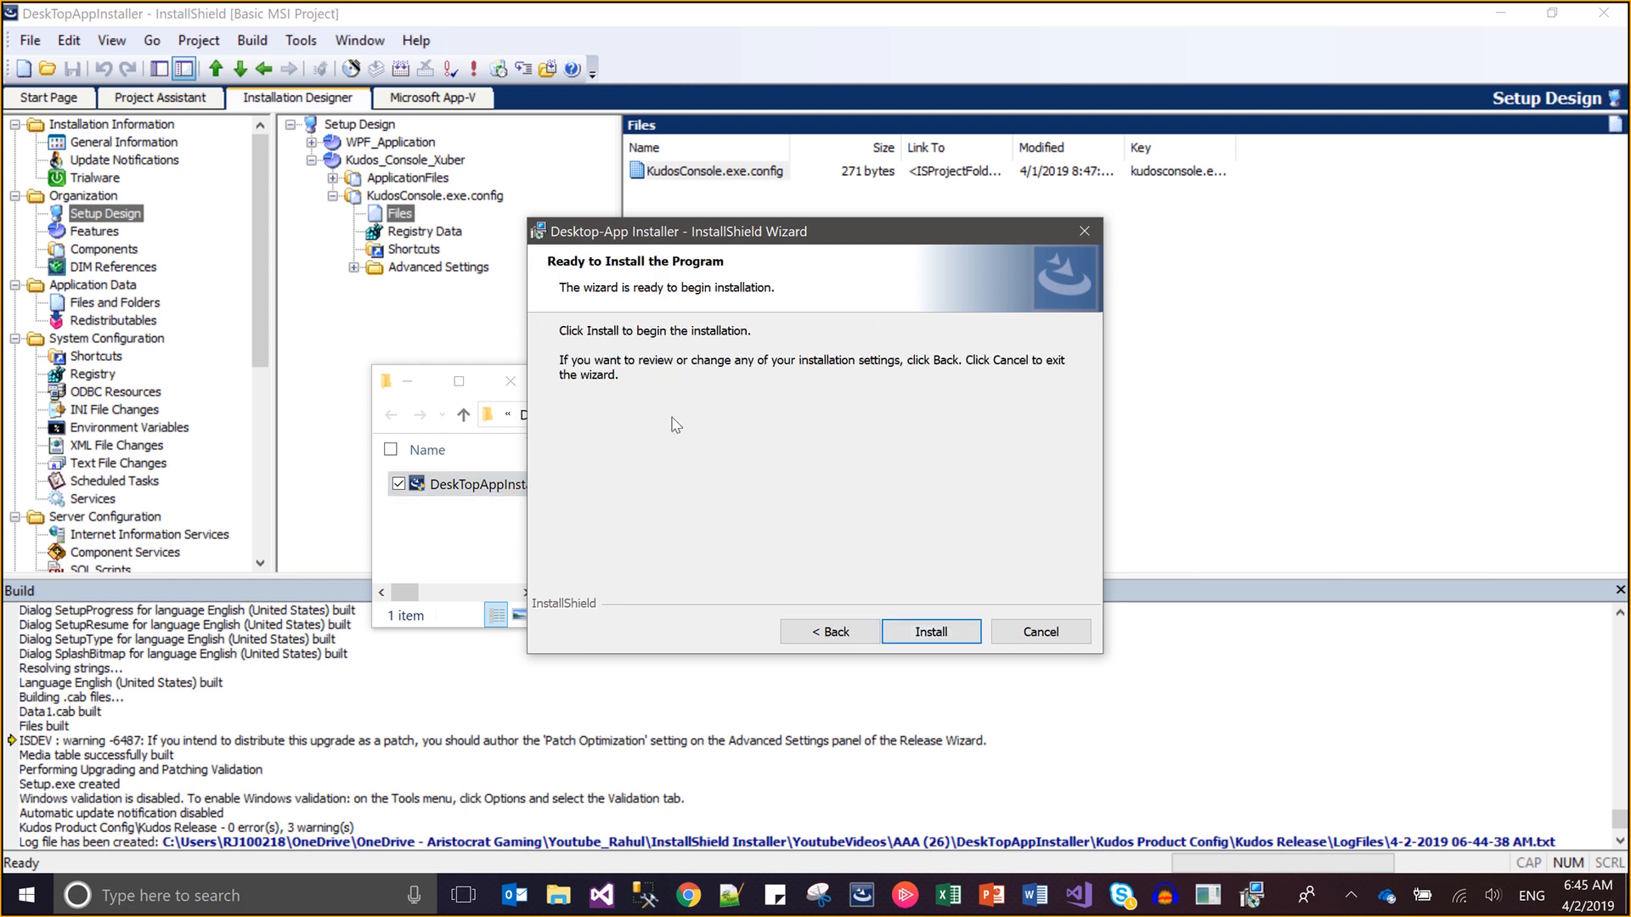
Return to Custom Setup and mark the WPF Application 01 feature as not available
{"action": "left_click", "coordinate": [831, 631]}
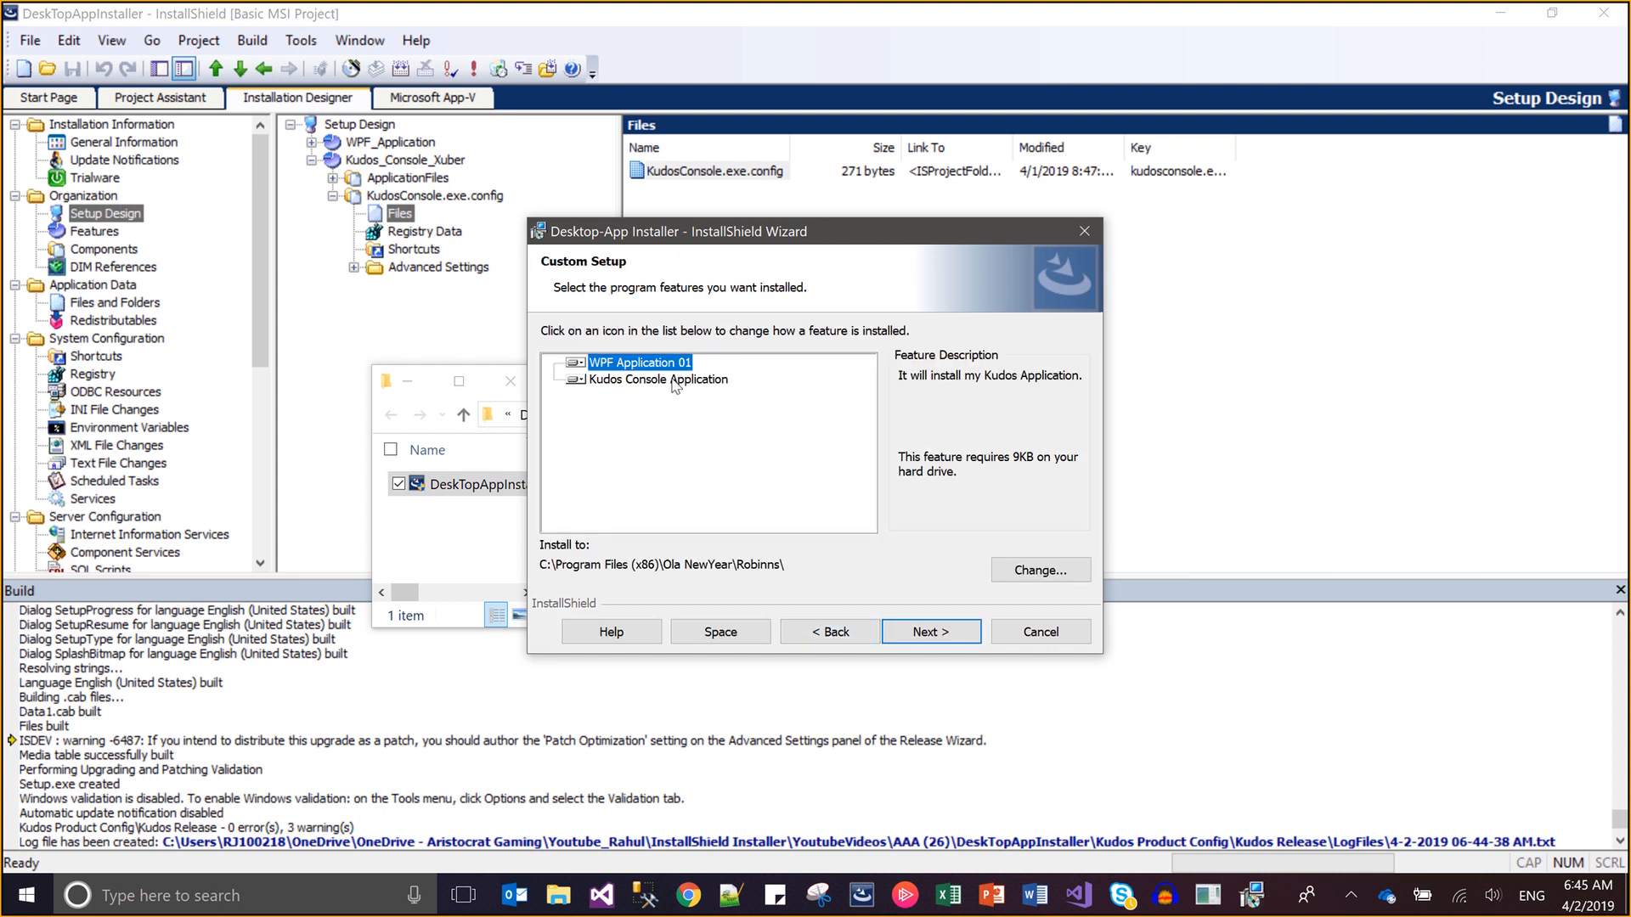
{"action": "left_click", "coordinate": [581, 365]}
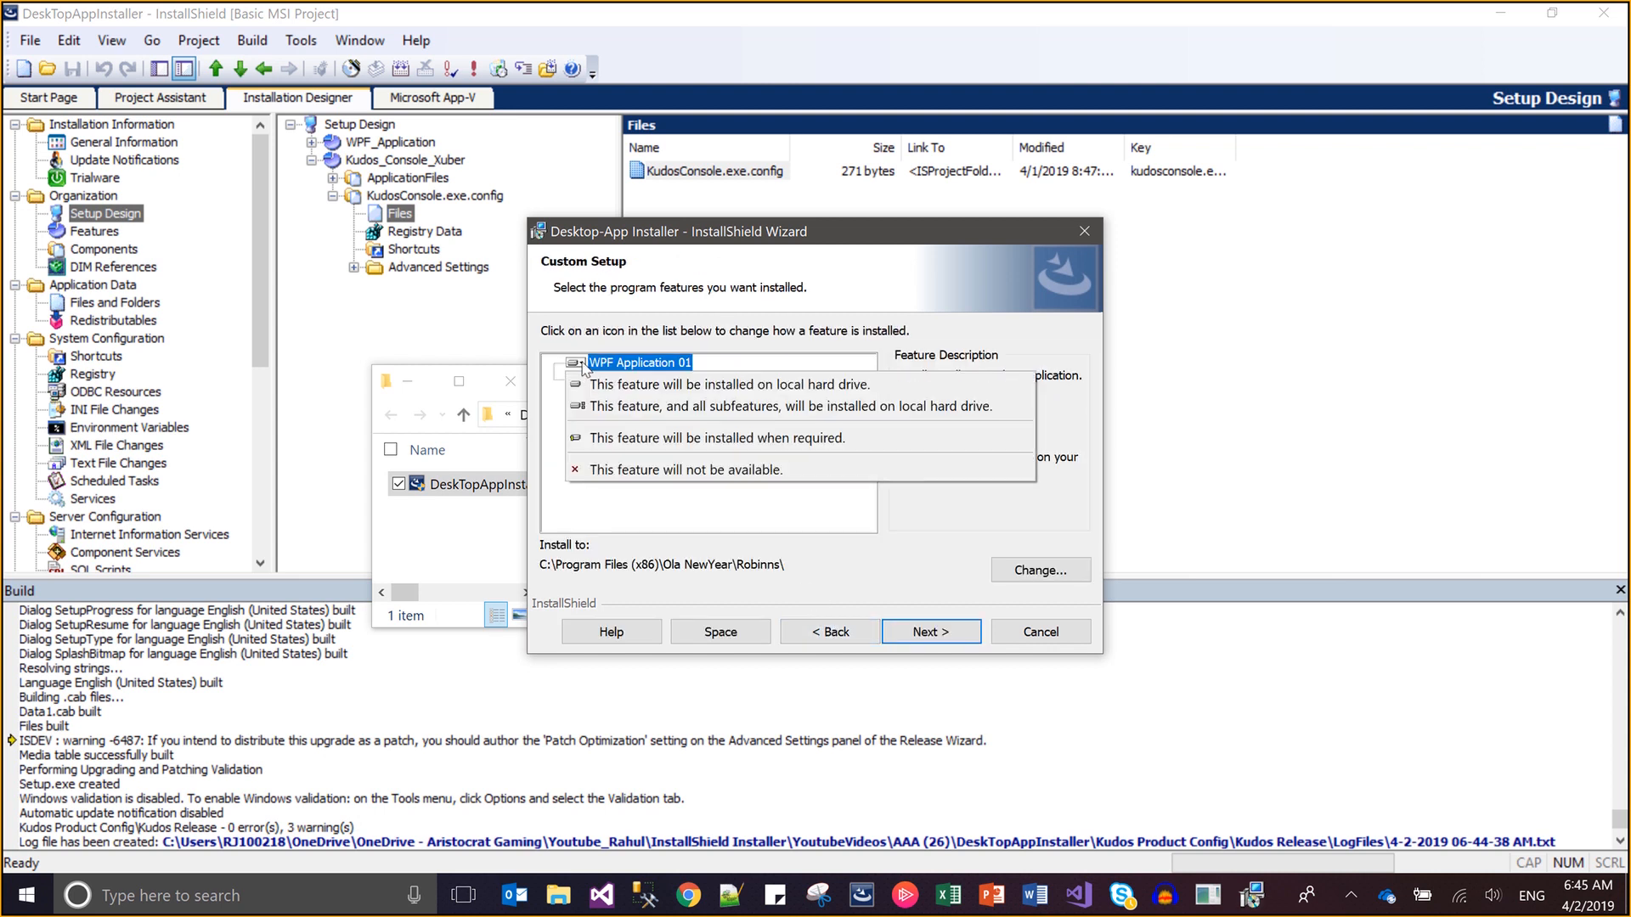
{"action": "left_click", "coordinate": [618, 467]}
{"action": "left_click", "coordinate": [932, 632]}
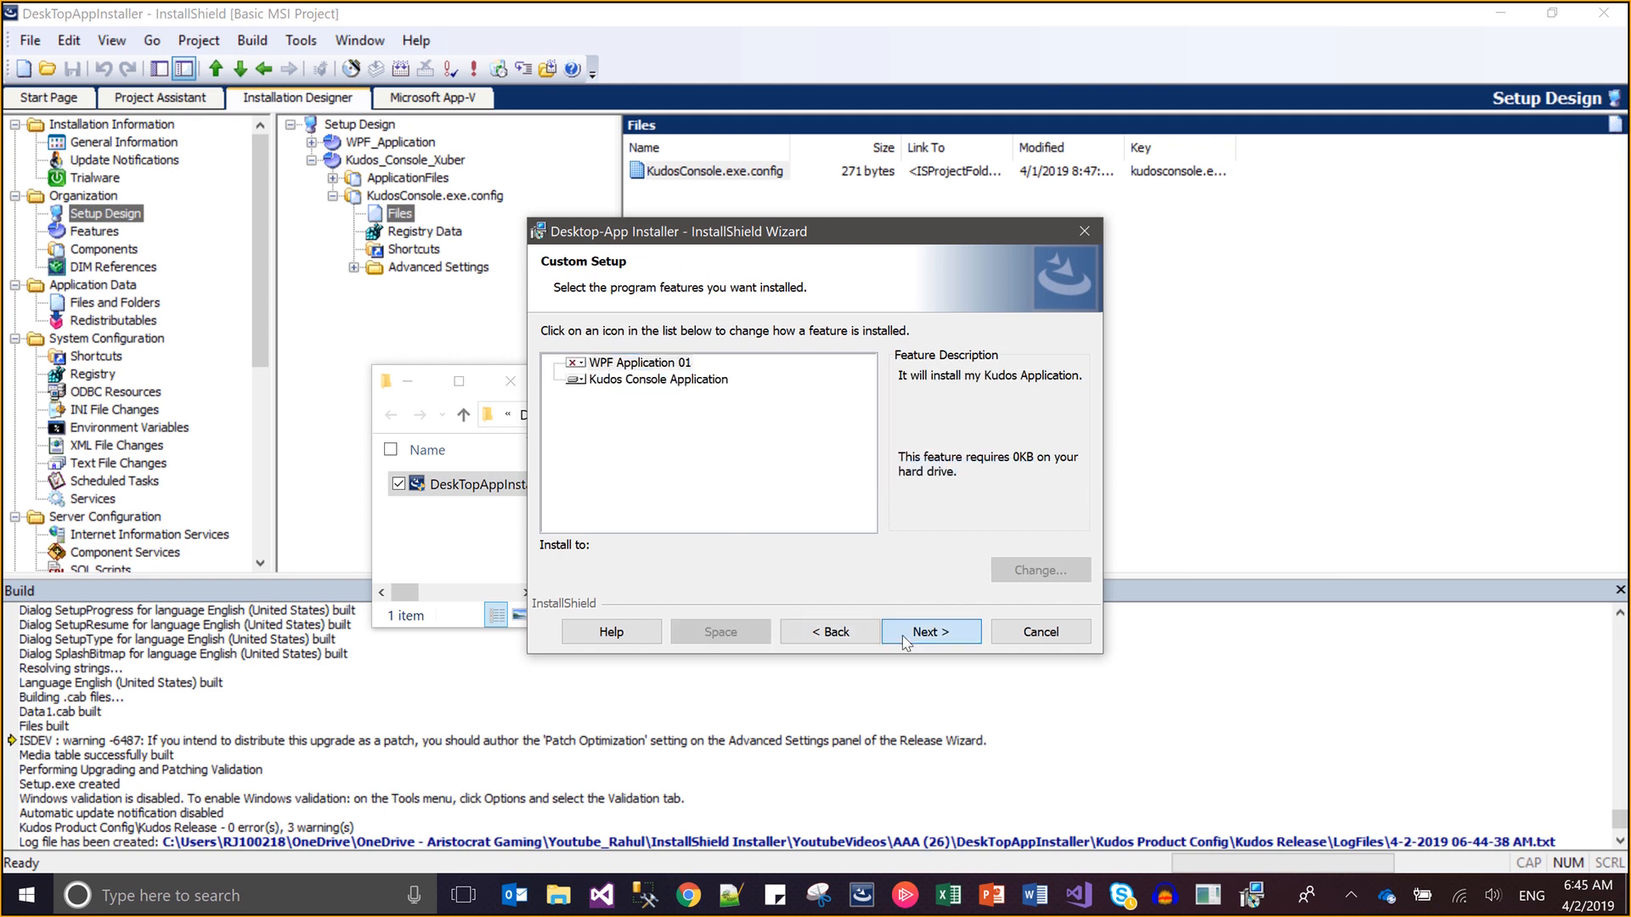
Cancel the installation and exit the wizard, and close the release folder and the build output
{"action": "left_click", "coordinate": [1053, 636]}
{"action": "left_click", "coordinate": [796, 488]}
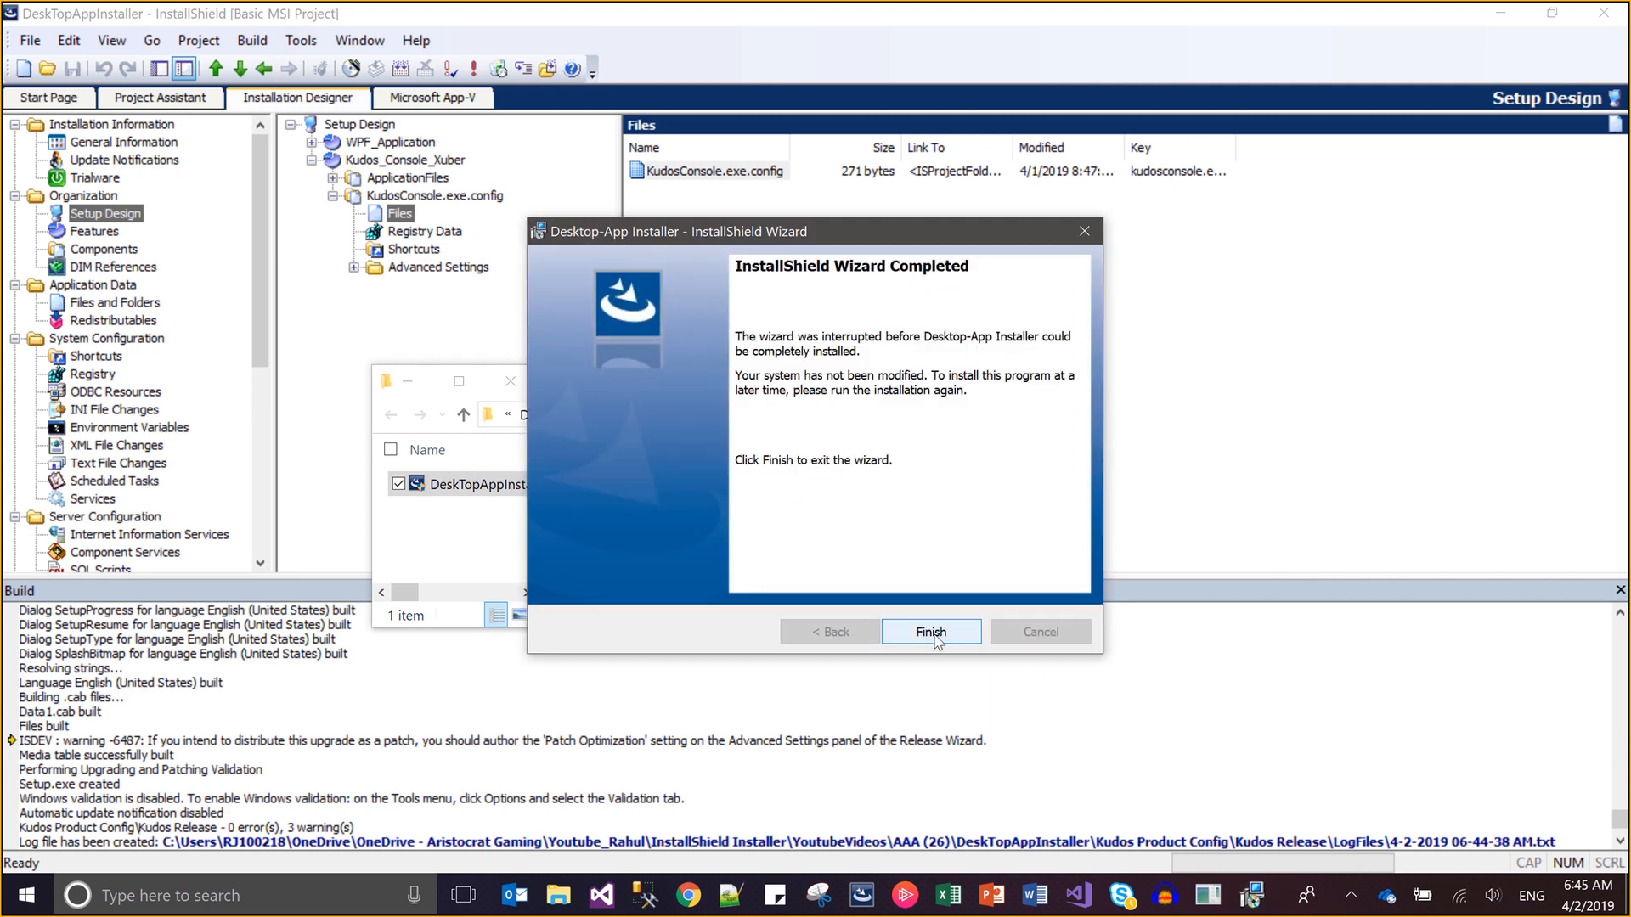
{"action": "left_click", "coordinate": [932, 634]}
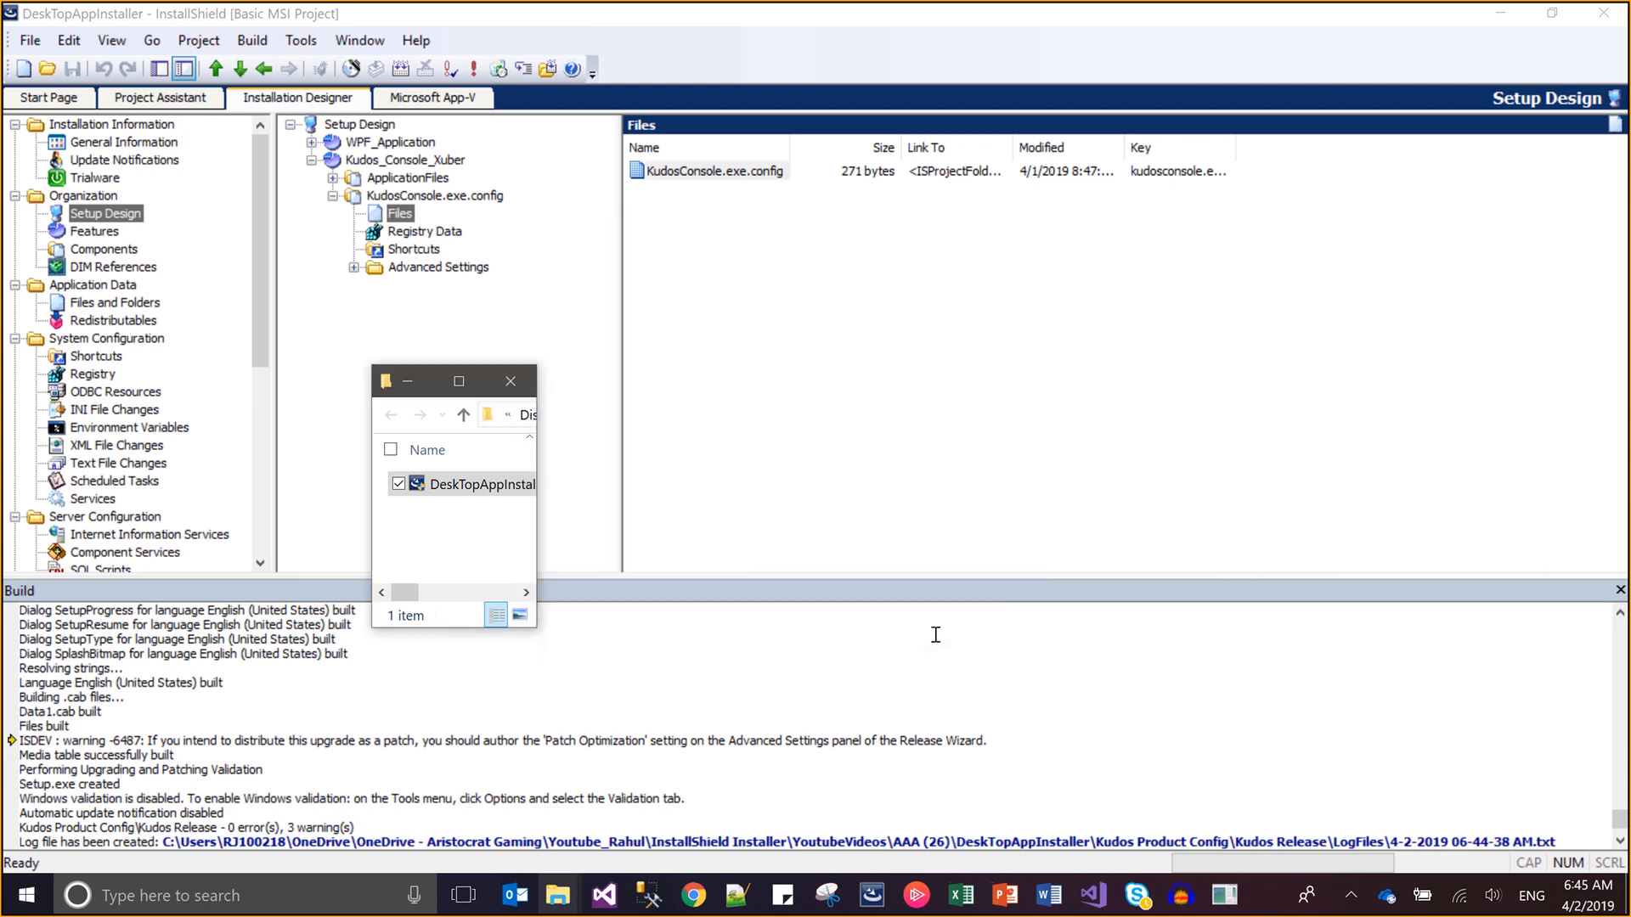
{"action": "left_click", "coordinate": [527, 381]}
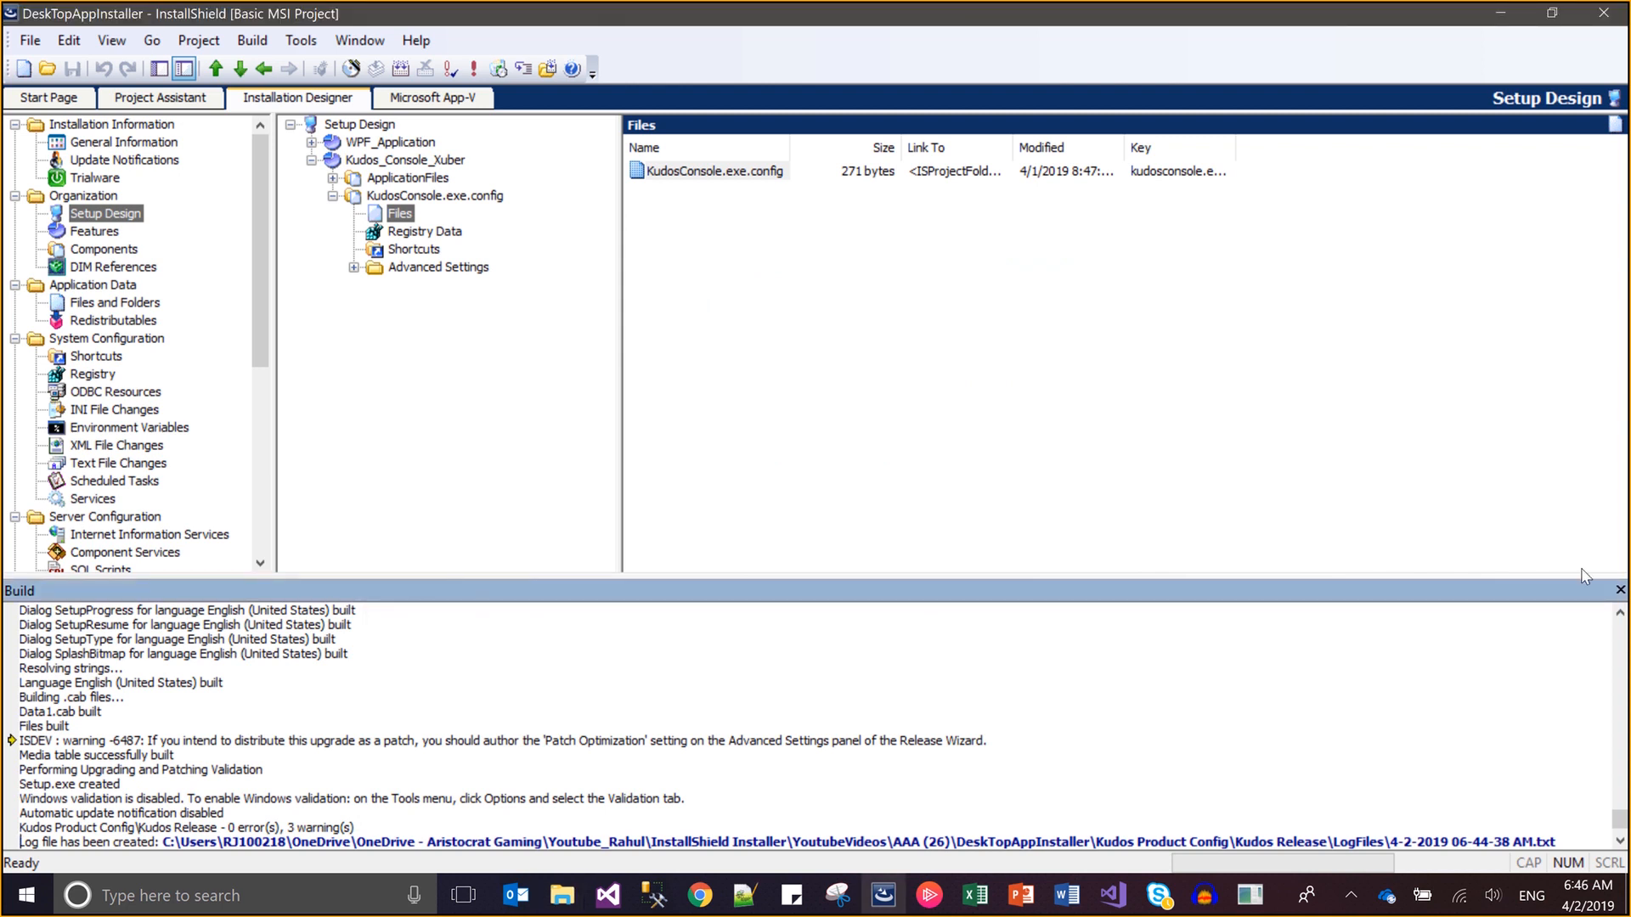
{"action": "left_click", "coordinate": [1620, 590]}
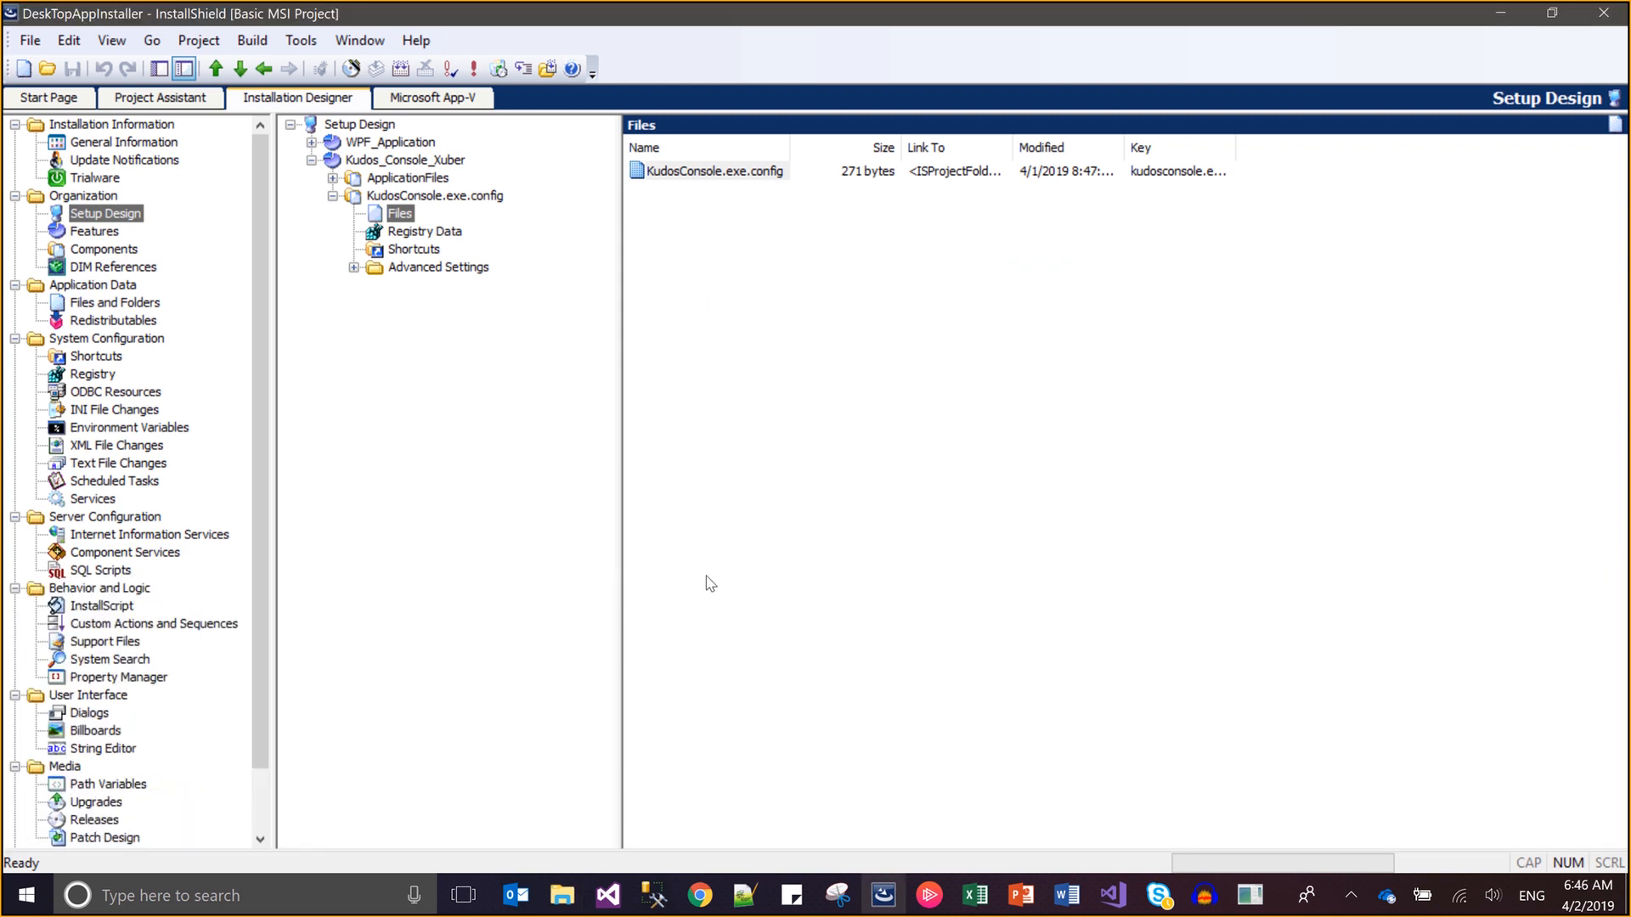
Open the English (United States) layout of the ApplicationConfiguration dialog and inspect the Name of User label and edit field
{"action": "left_click", "coordinate": [59, 716]}
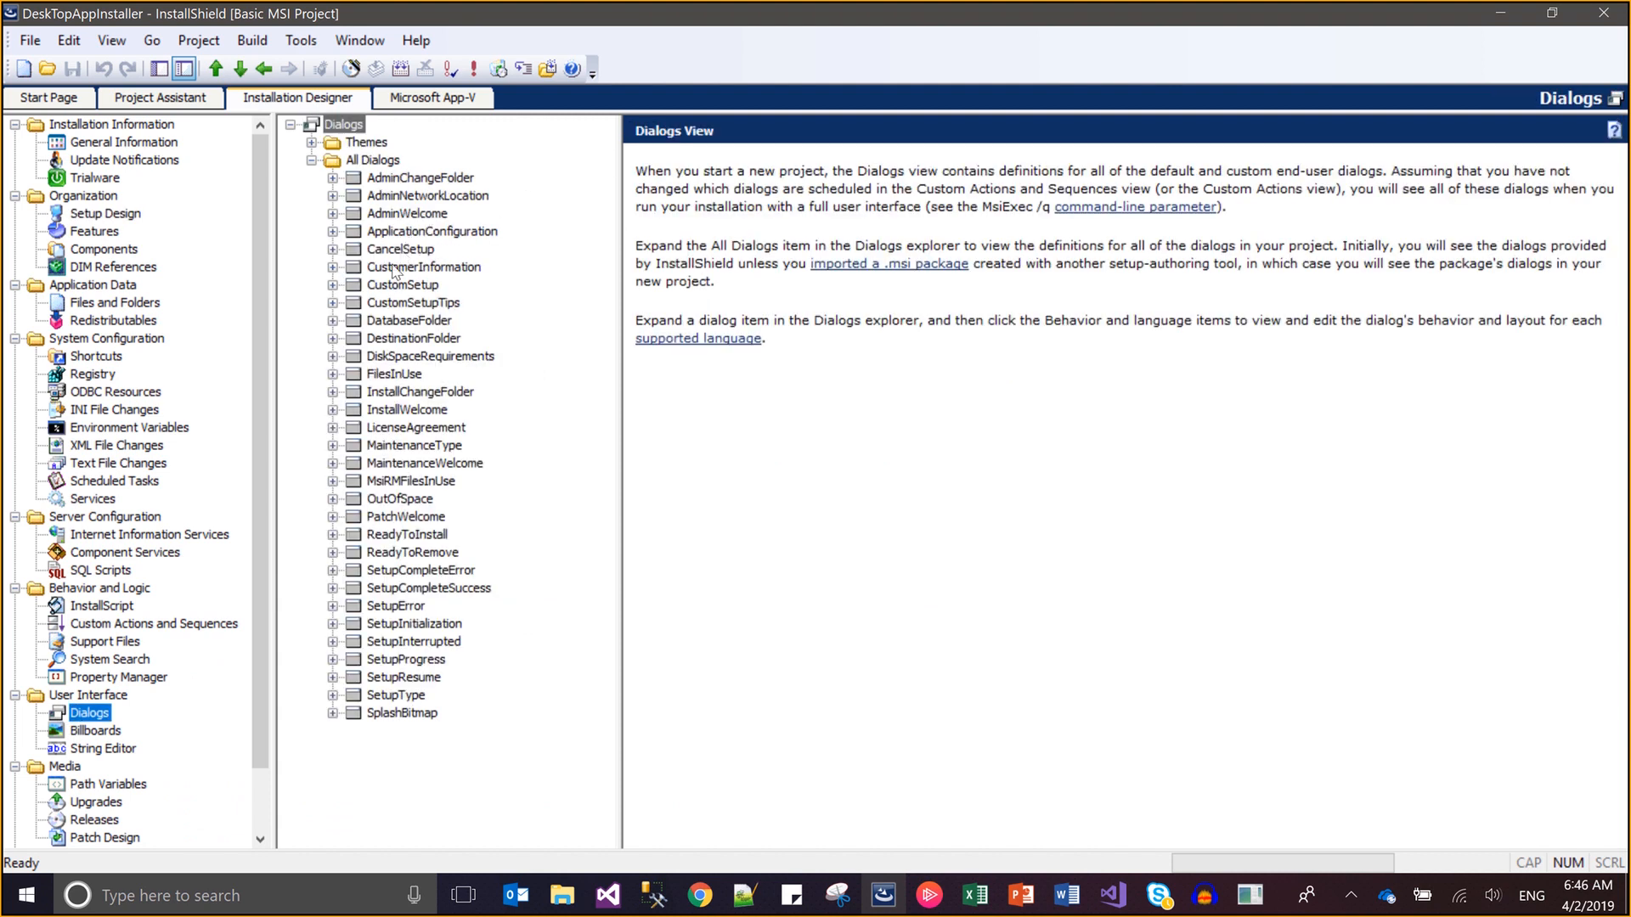
{"action": "left_click", "coordinate": [332, 232]}
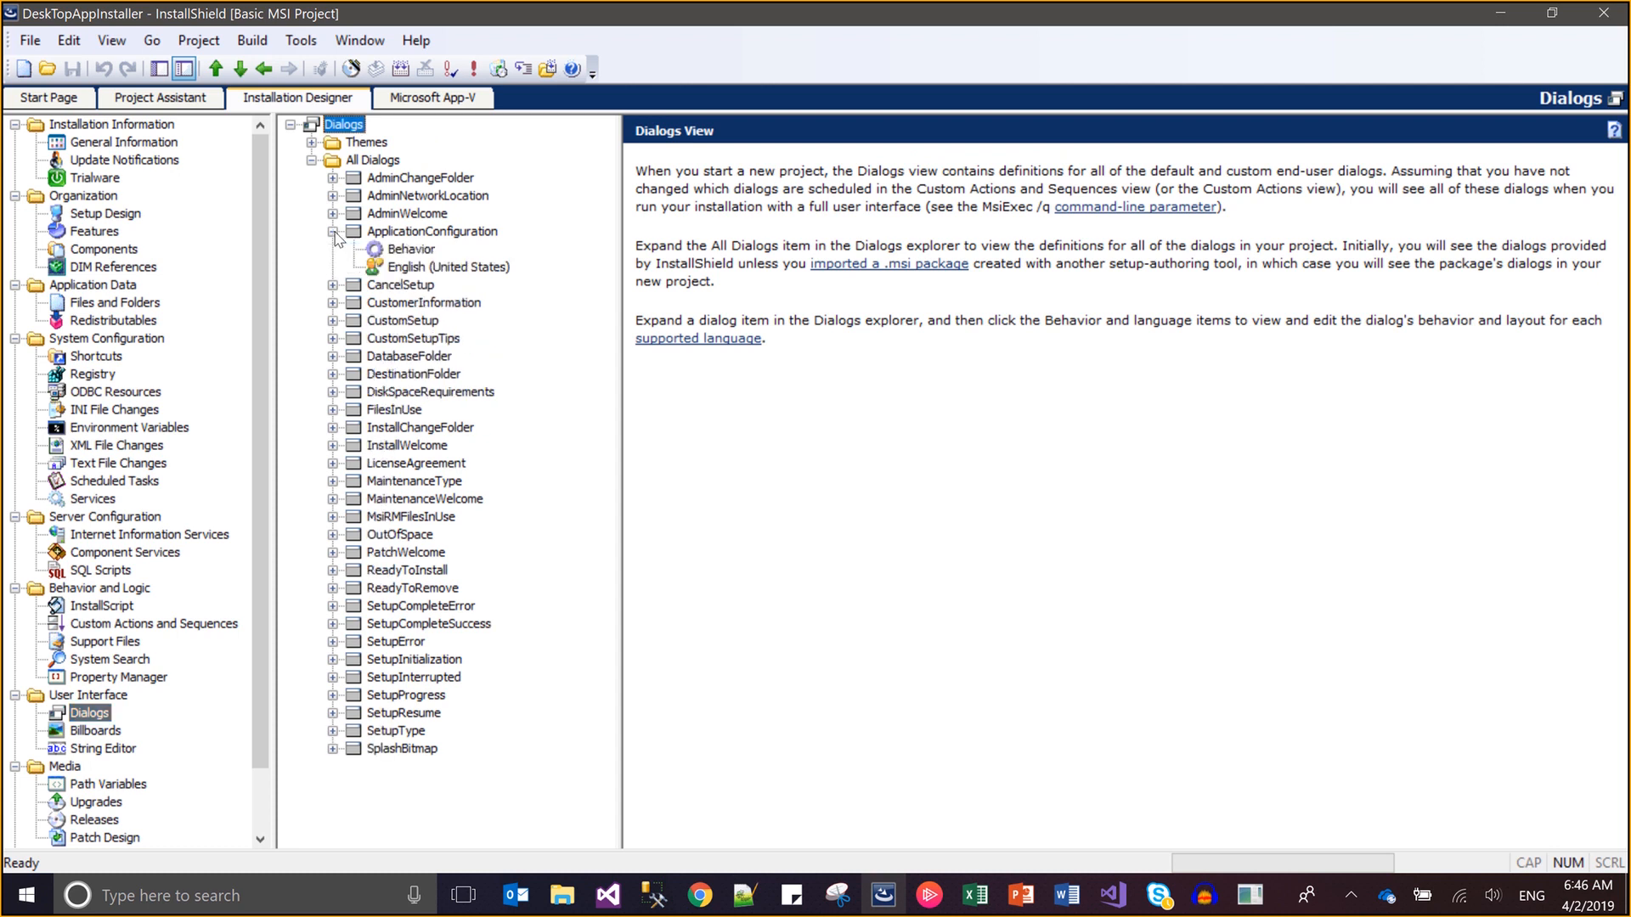
{"action": "left_click", "coordinate": [408, 269]}
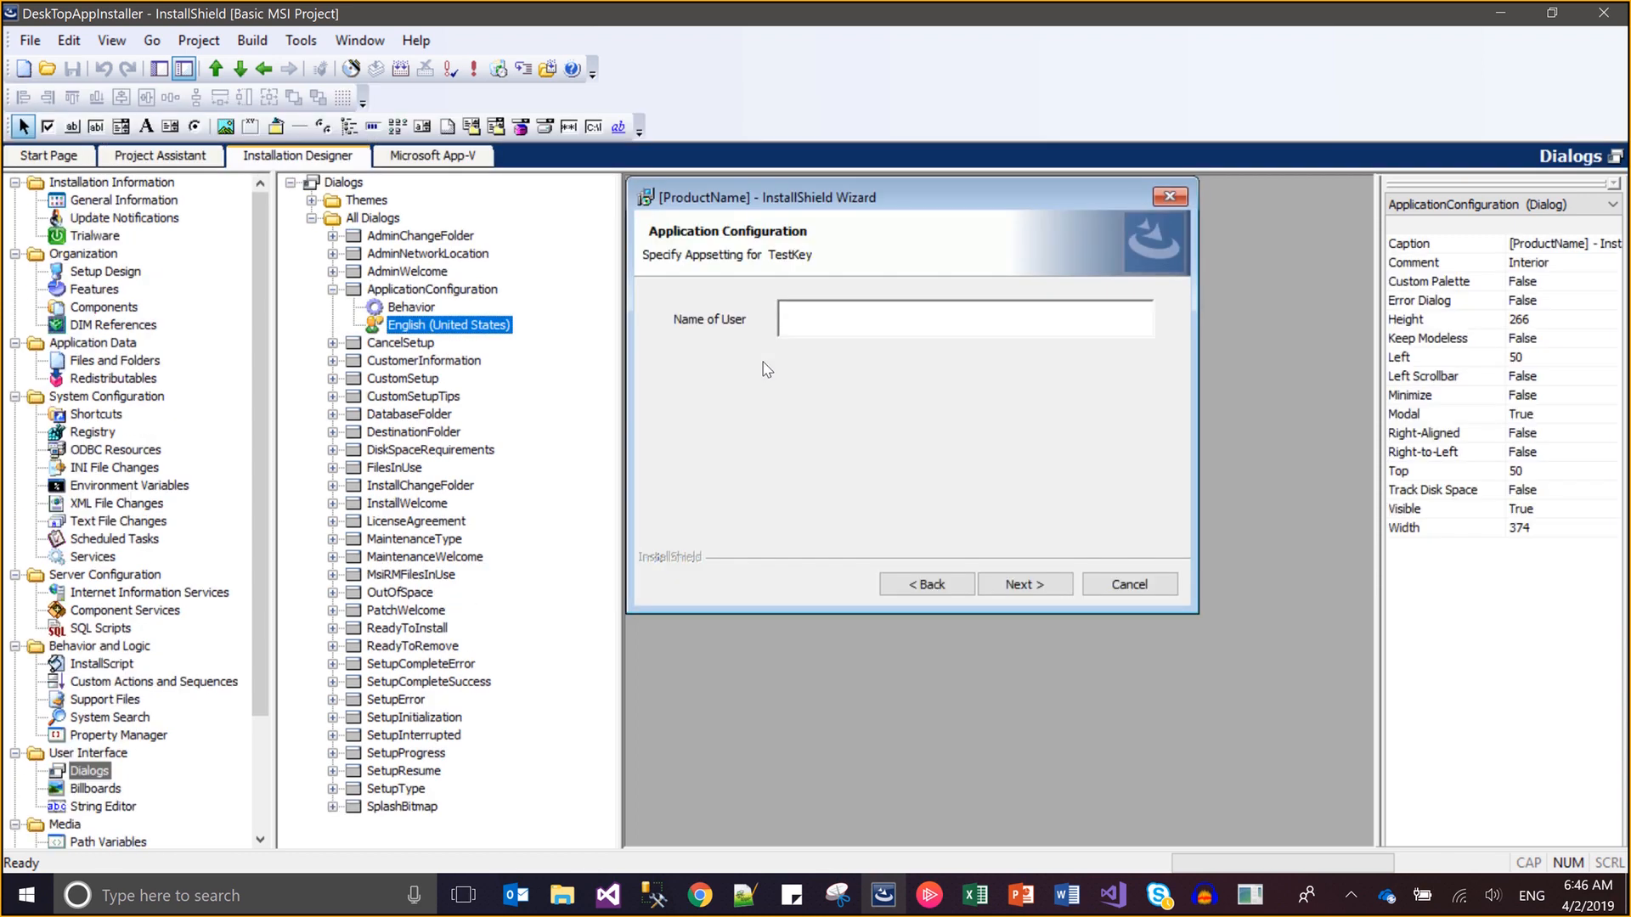
{"action": "left_click", "coordinate": [842, 312]}
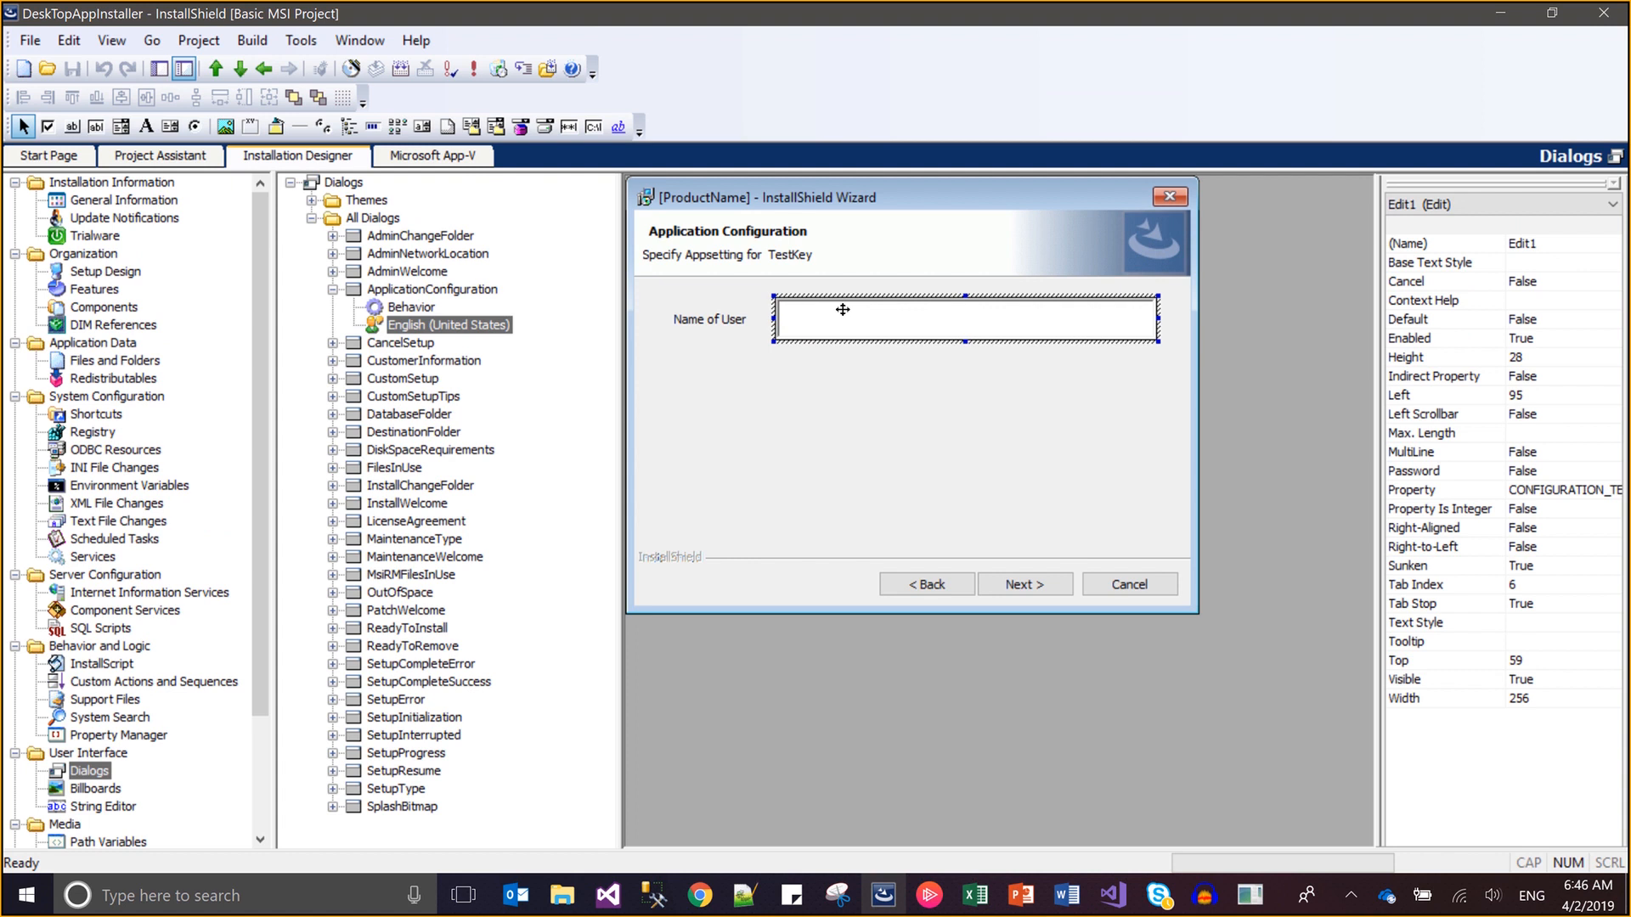
{"action": "left_click", "coordinate": [705, 328]}
{"action": "left_click", "coordinate": [879, 336]}
Draw a text control about 73 wide and 26 high below the Name of User label in the ApplicationConfiguration dialog
{"action": "left_click", "coordinate": [709, 381]}
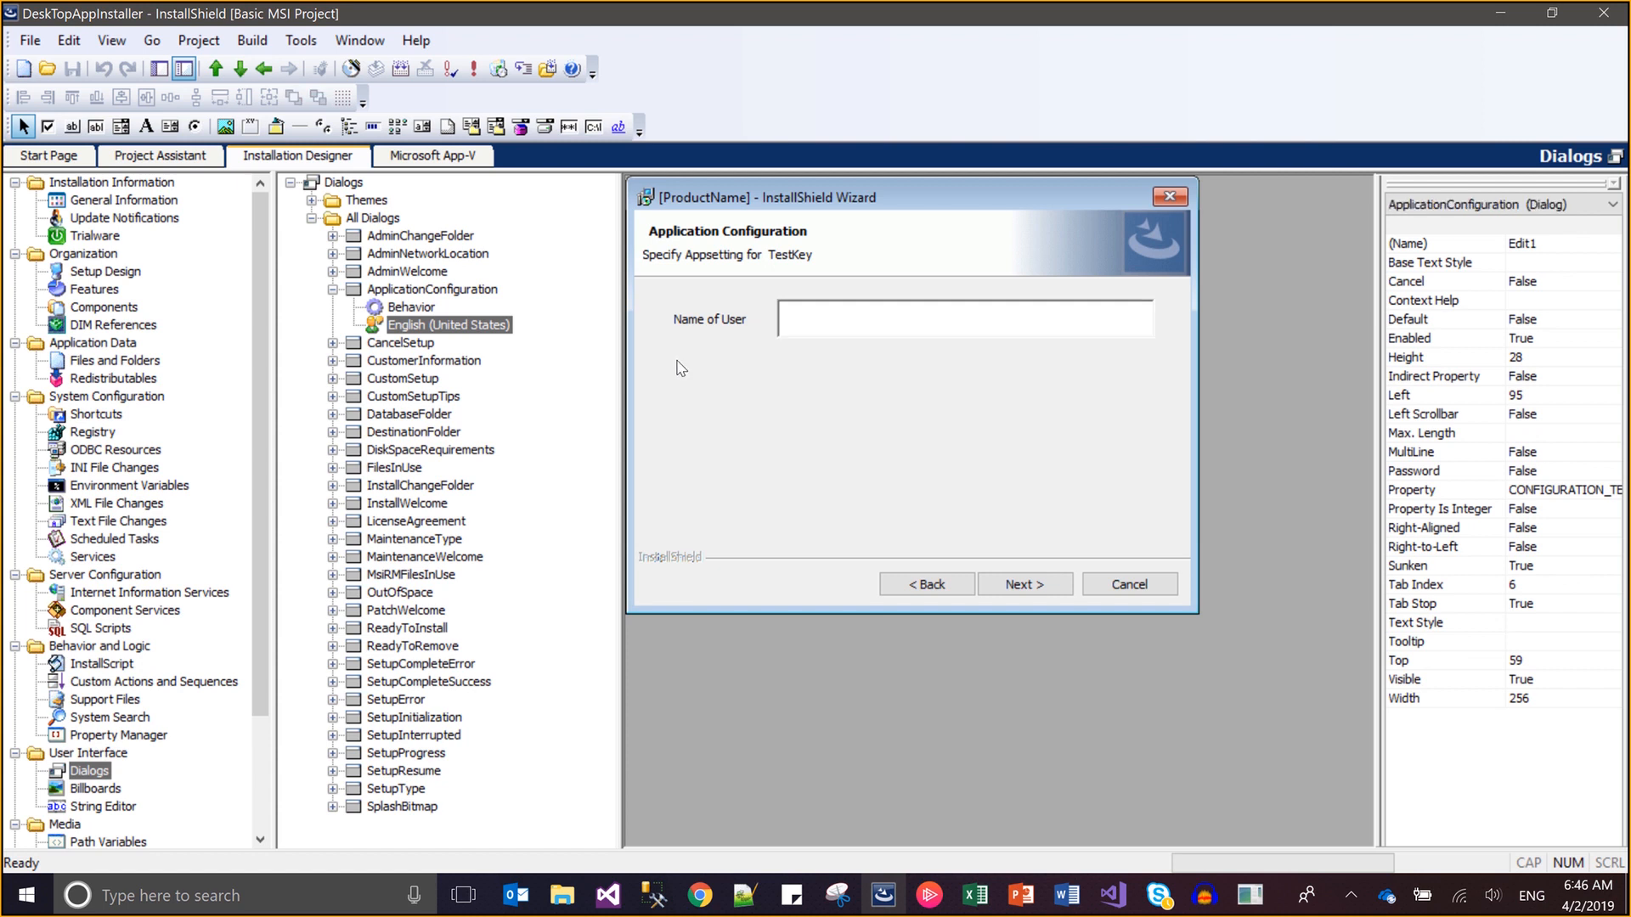
{"action": "left_click", "coordinate": [146, 129]}
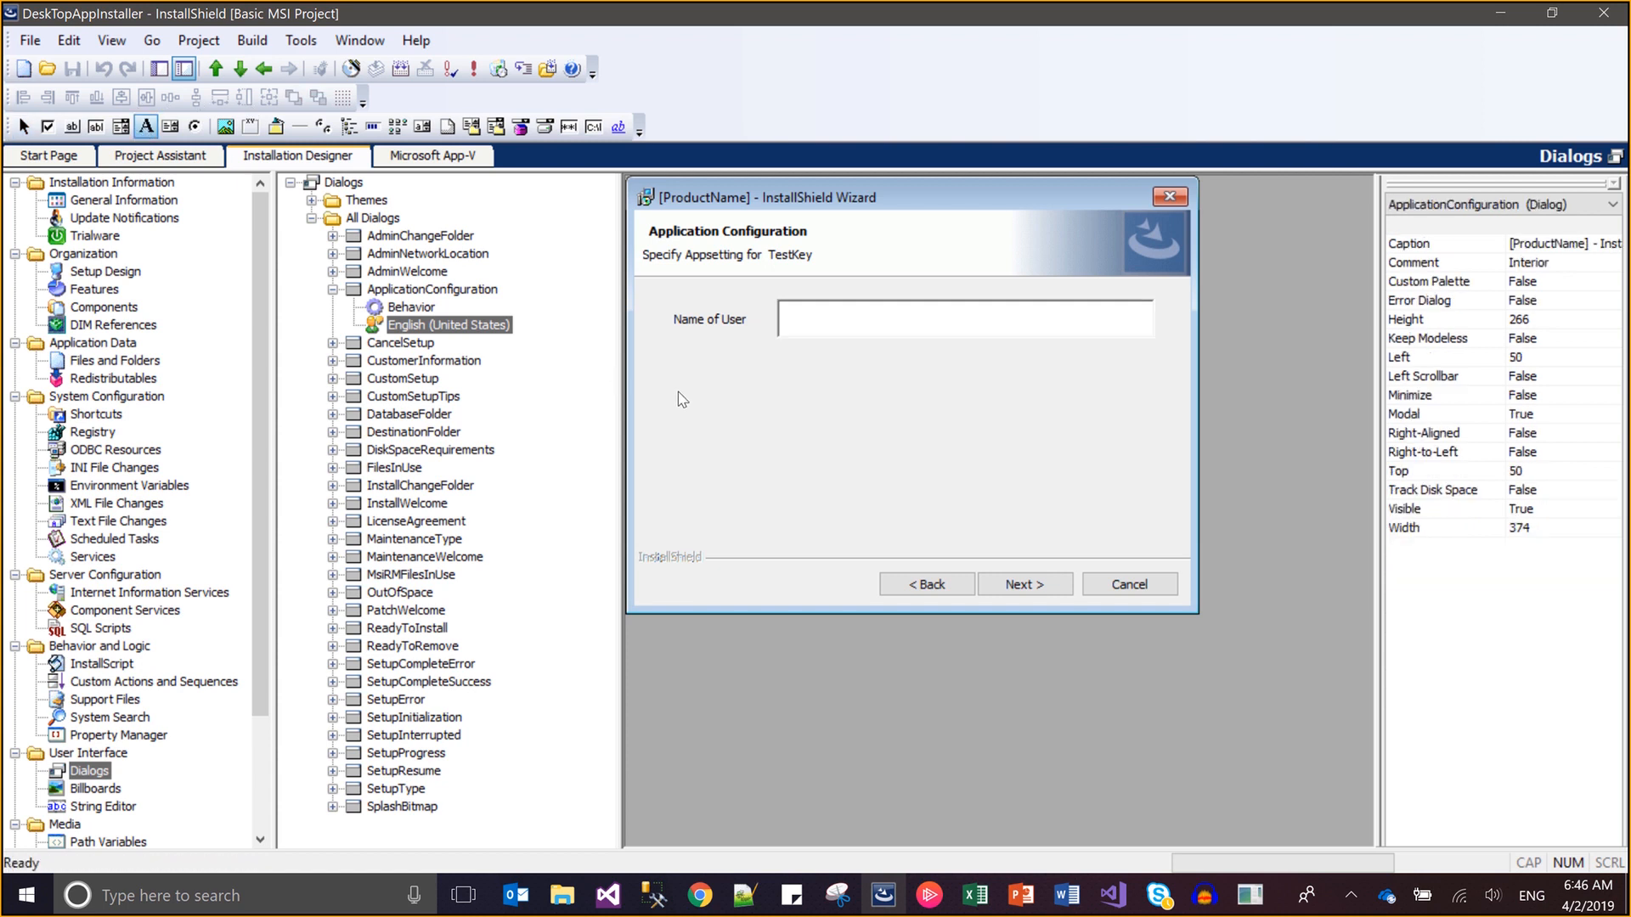
{"action": "left_click_drag", "start_coordinate": [678, 393], "coordinate": [786, 430]}
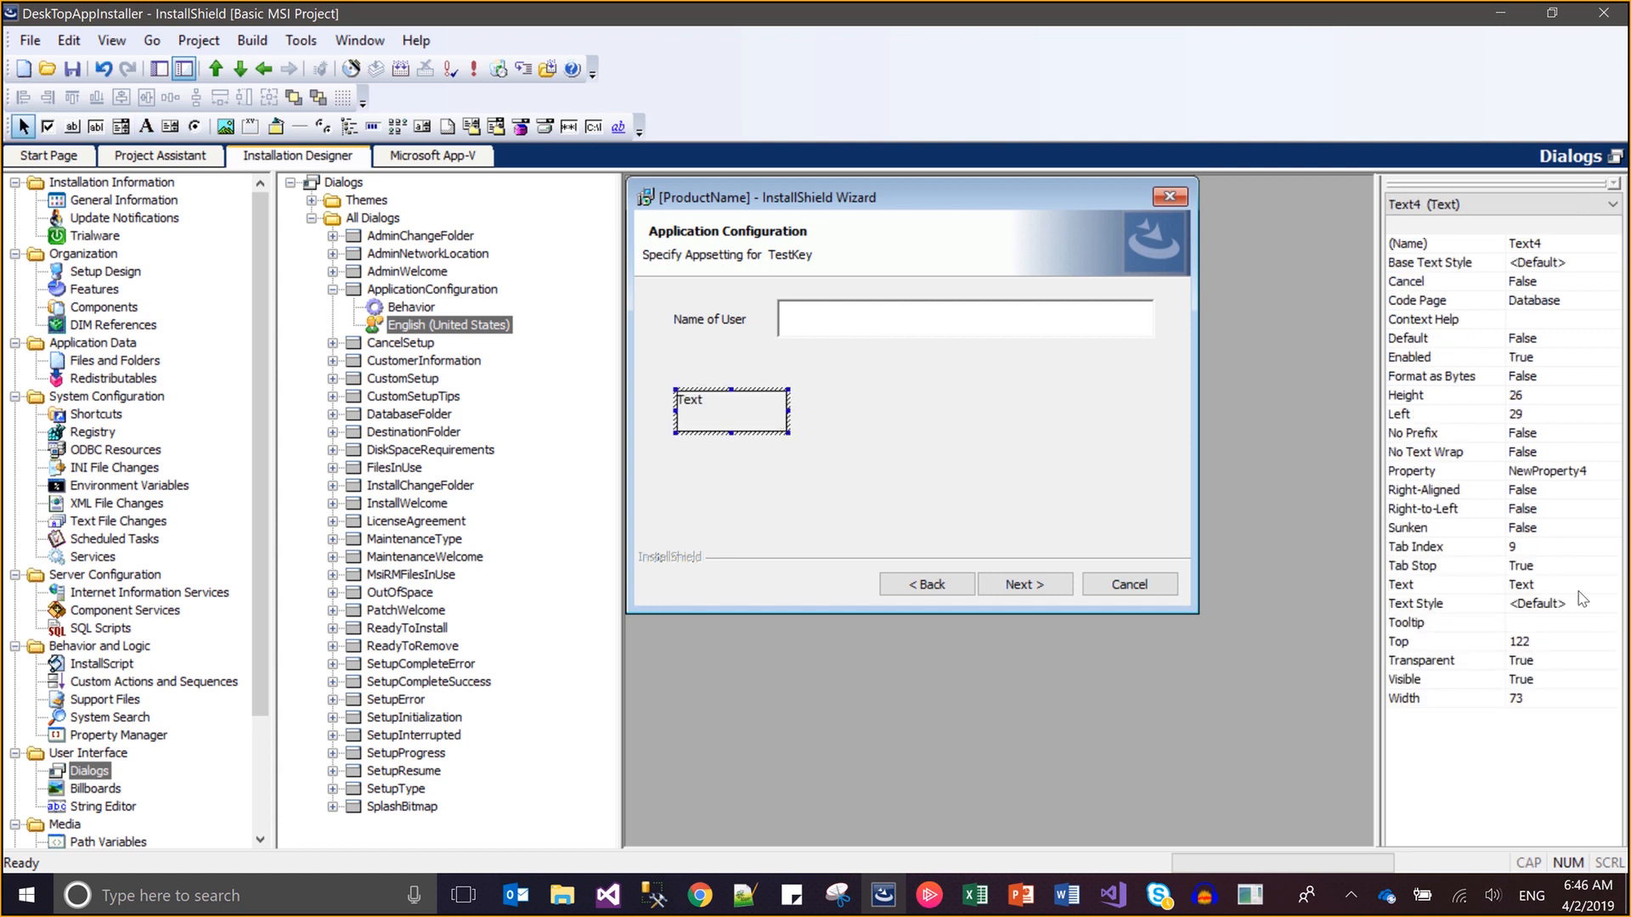
Set the text of the new label below Name of User to "Subscriber Name"
{"action": "left_click", "coordinate": [1575, 587]}
{"action": "key", "text": "BackSpace"}
{"action": "key", "text": "BackSpace"}
{"action": "key", "text": "BackSpace"}
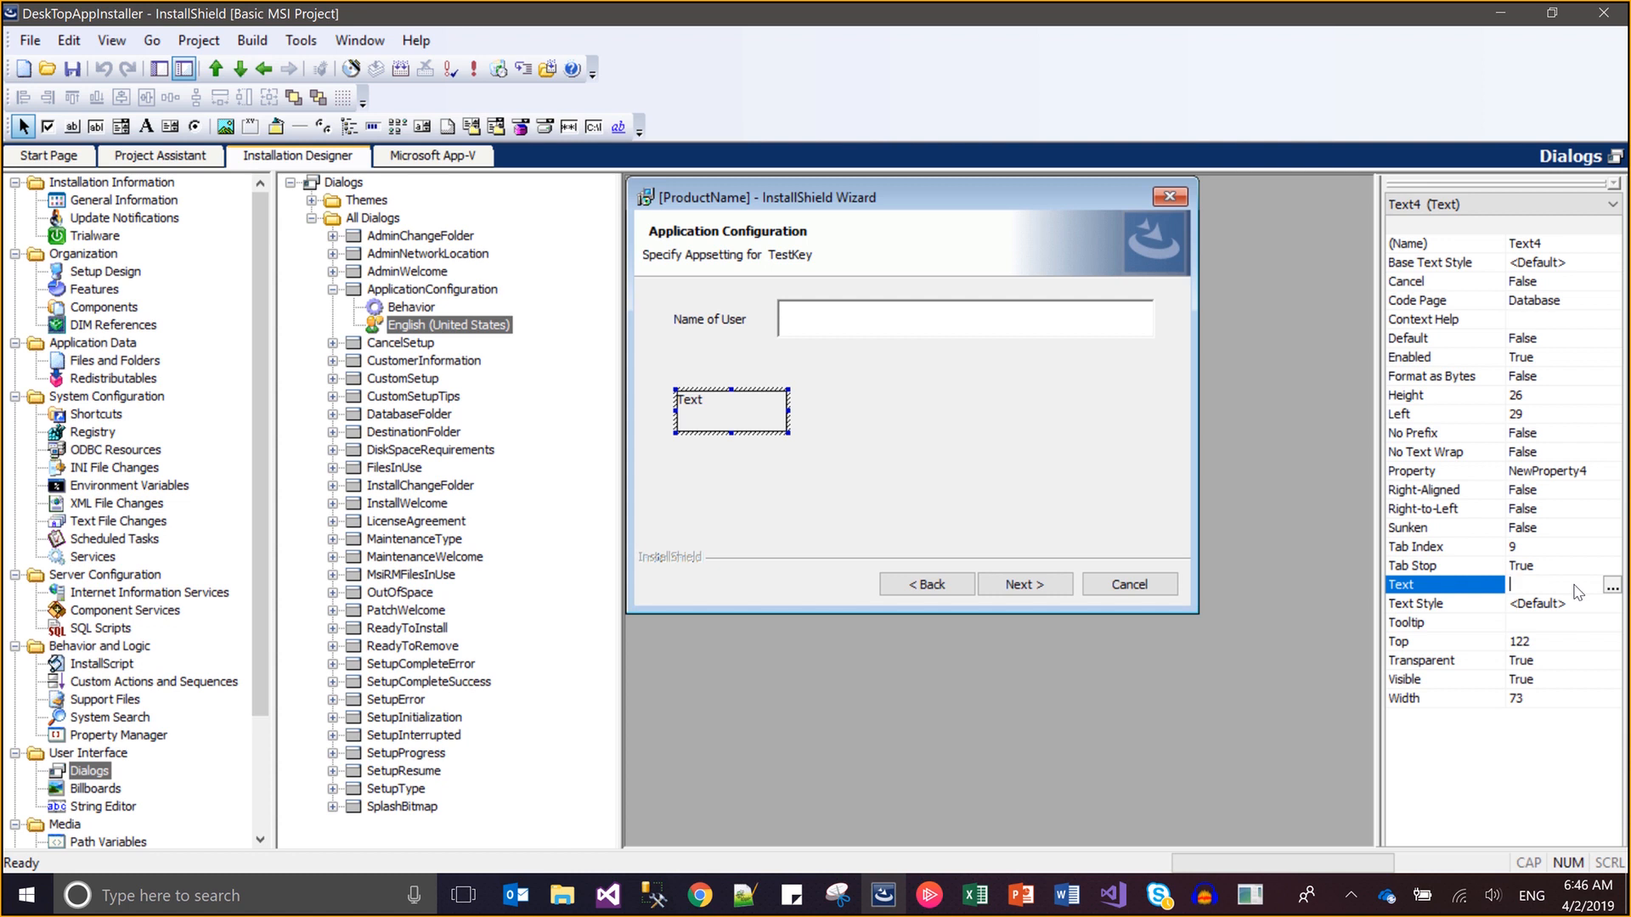
{"action": "type", "text": "Subscriber Name"}
{"action": "key", "text": "Return"}
{"action": "left_click", "coordinate": [940, 400]}
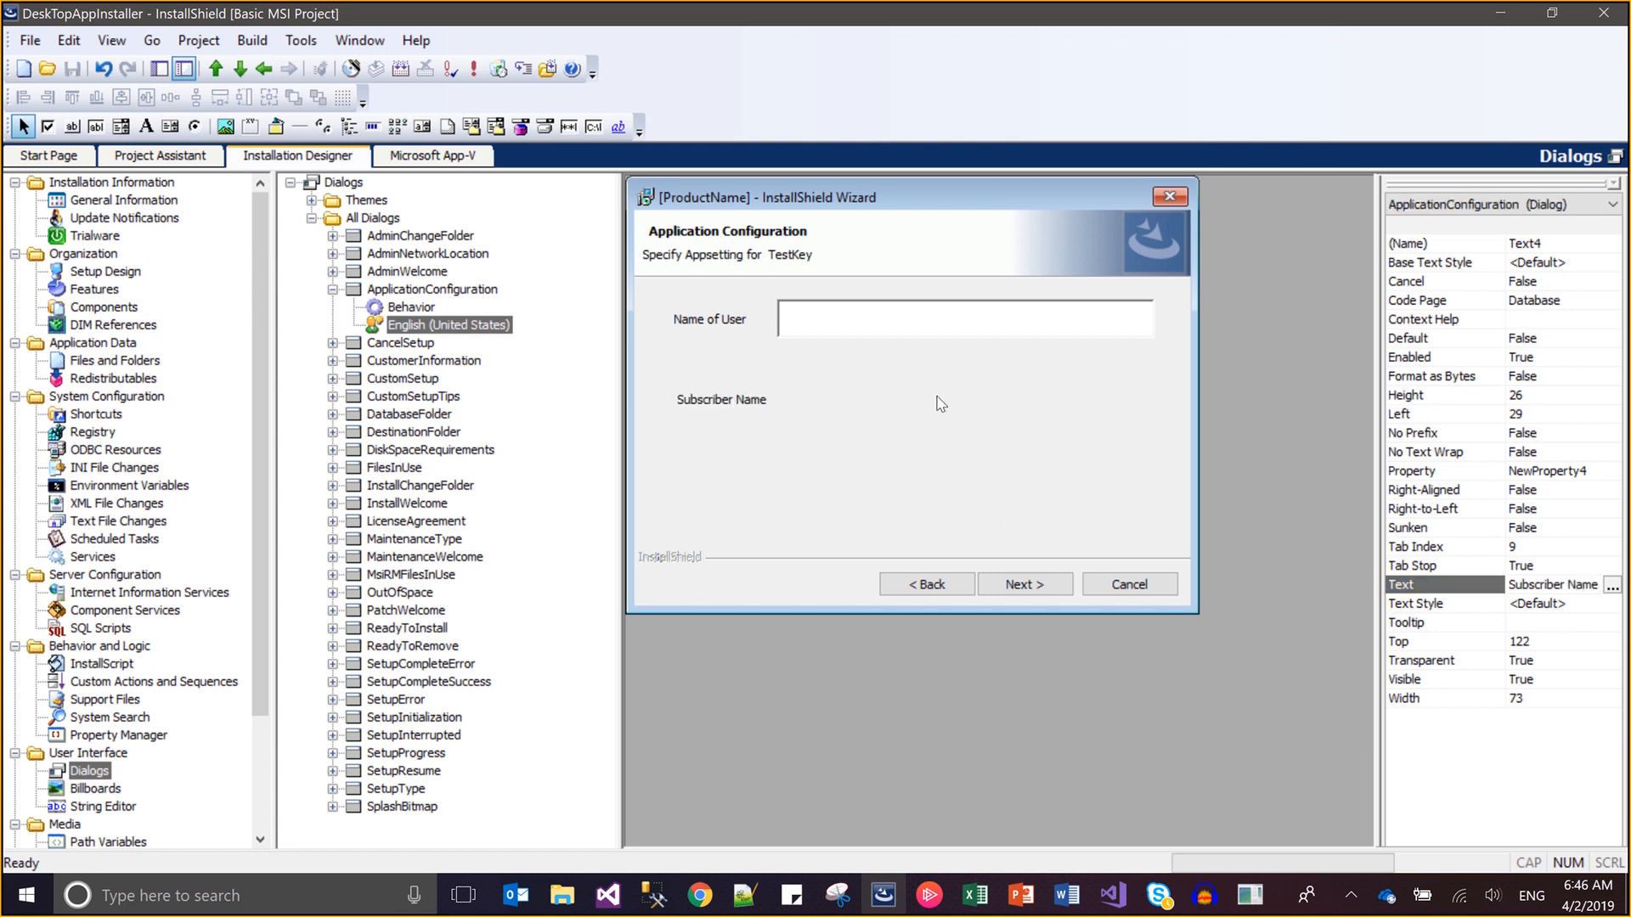
Add an edit field about 232 by 31 beside the Subscriber Name label, link it to property SUBSCRIBERNAME, and save the project
{"action": "left_click", "coordinate": [99, 127]}
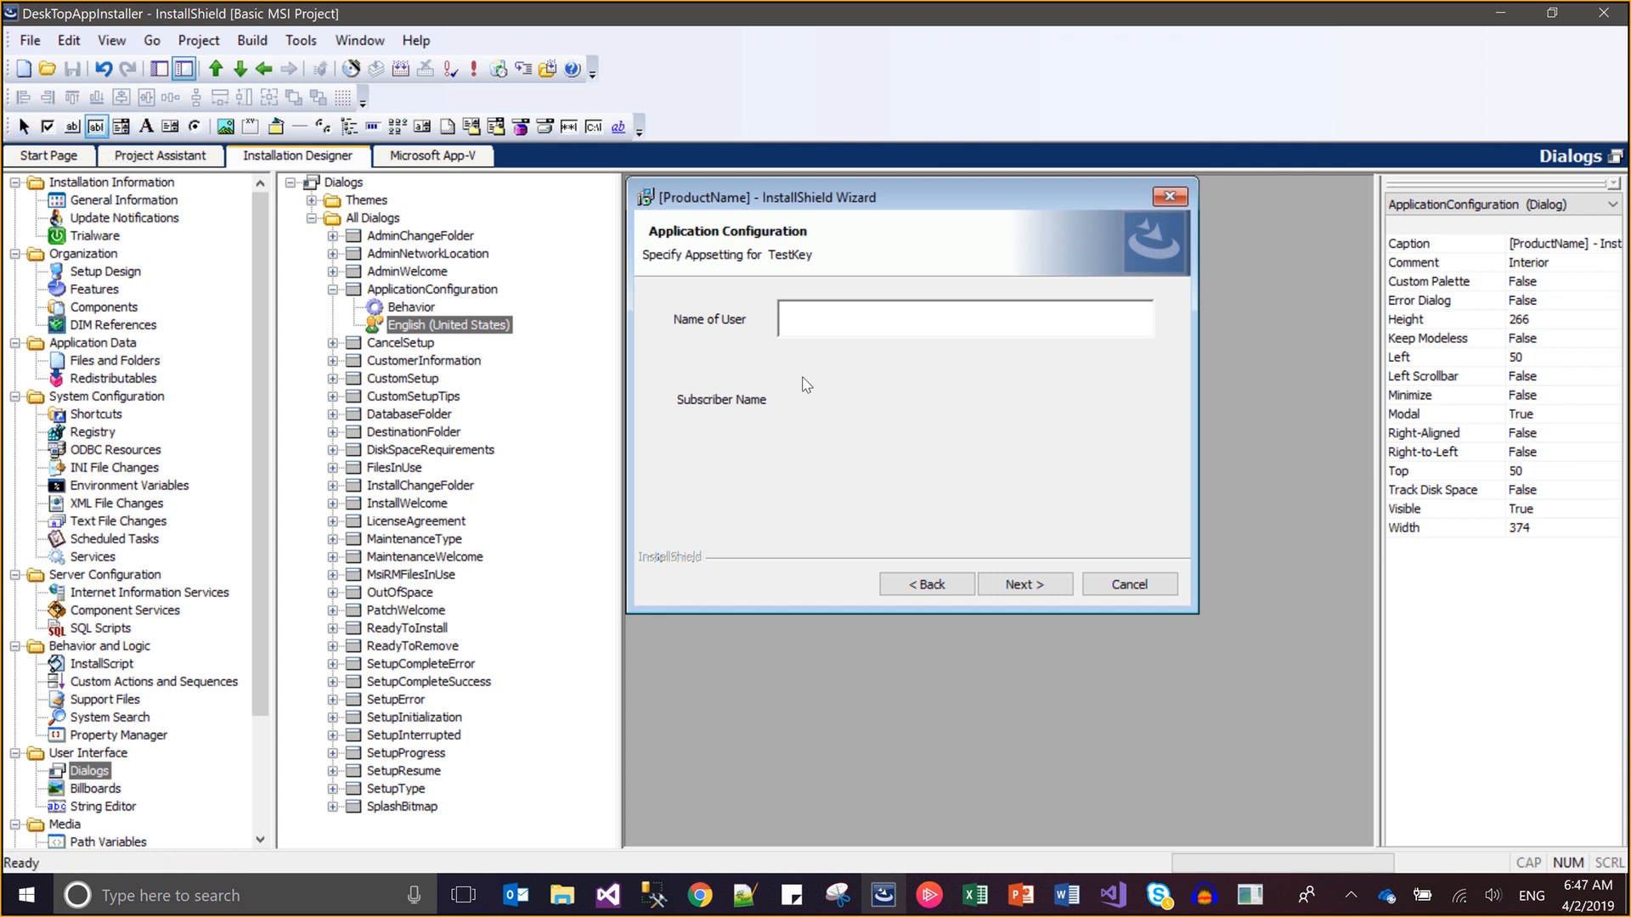
{"action": "mouse_move", "coordinate": [805, 376]}
{"action": "left_mouse_down"}
{"action": "mouse_move", "coordinate": [828, 414]}
{"action": "mouse_move", "coordinate": [1083, 435]}
{"action": "mouse_move", "coordinate": [1170, 421]}
{"action": "mouse_move", "coordinate": [1148, 420]}
{"action": "left_mouse_up"}
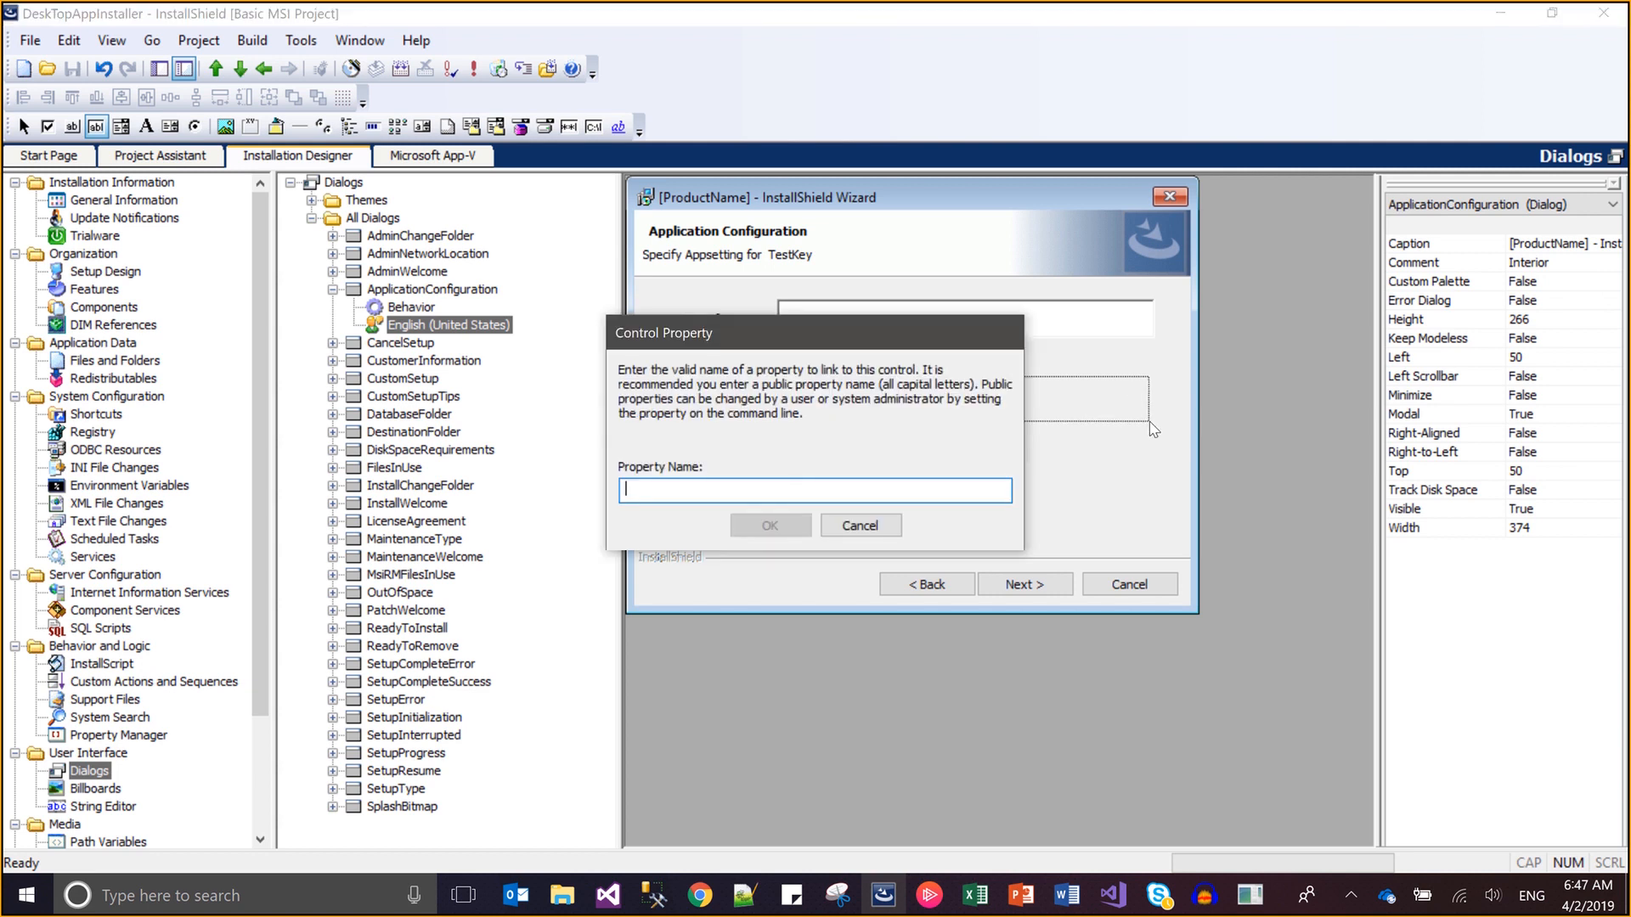
{"action": "type", "text": "SUBSCRIBERNAME"}
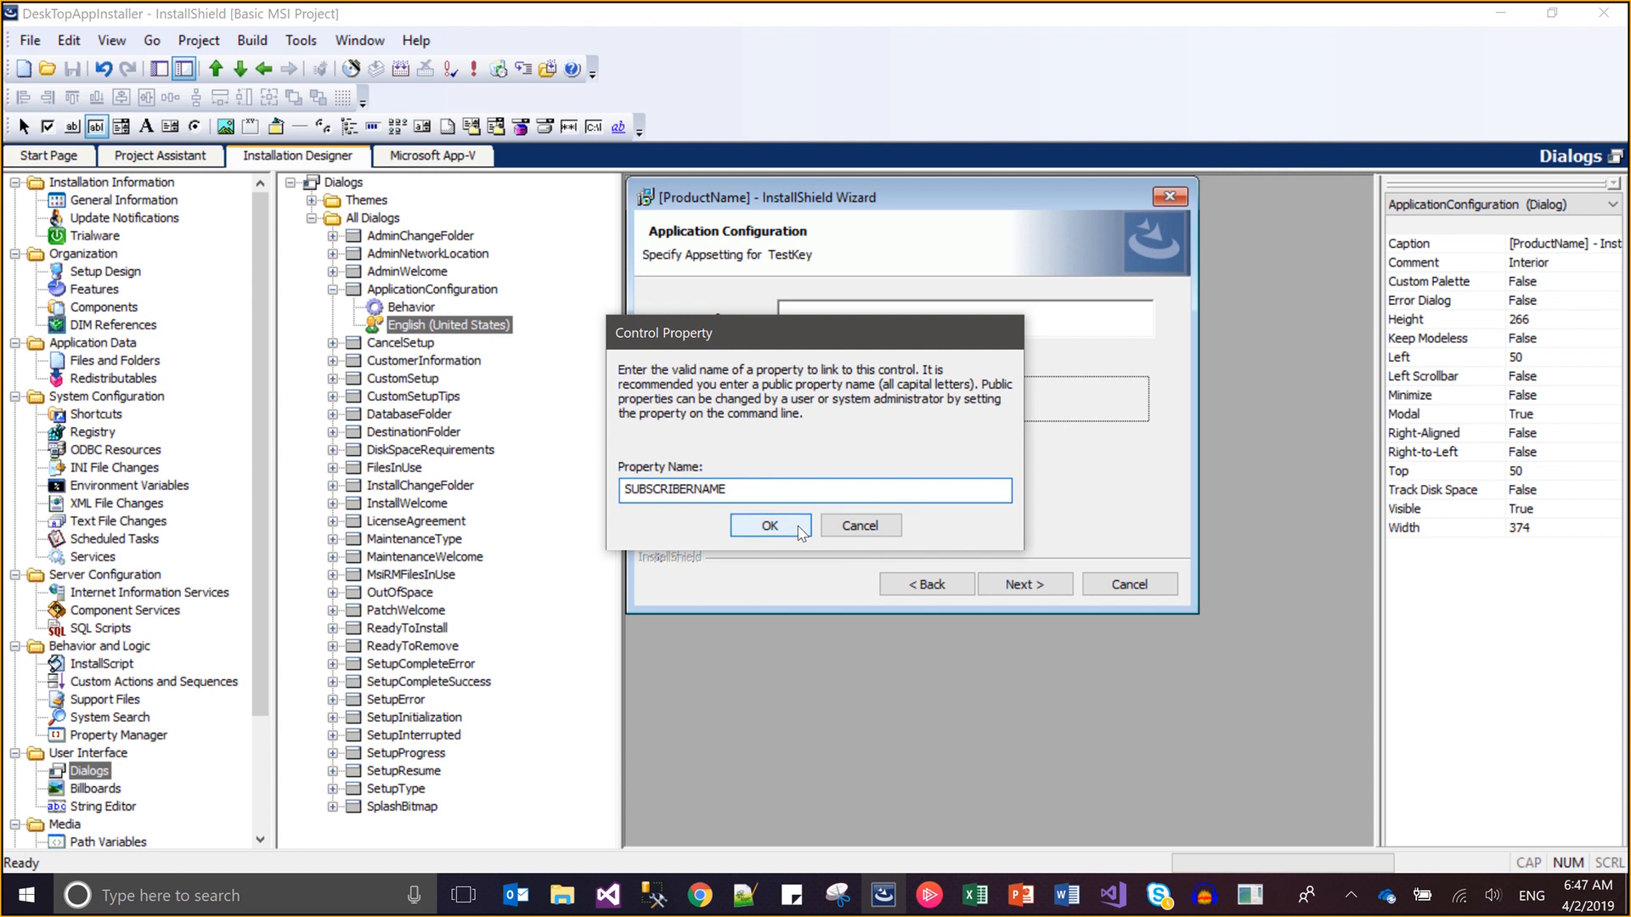
{"action": "left_click", "coordinate": [769, 525]}
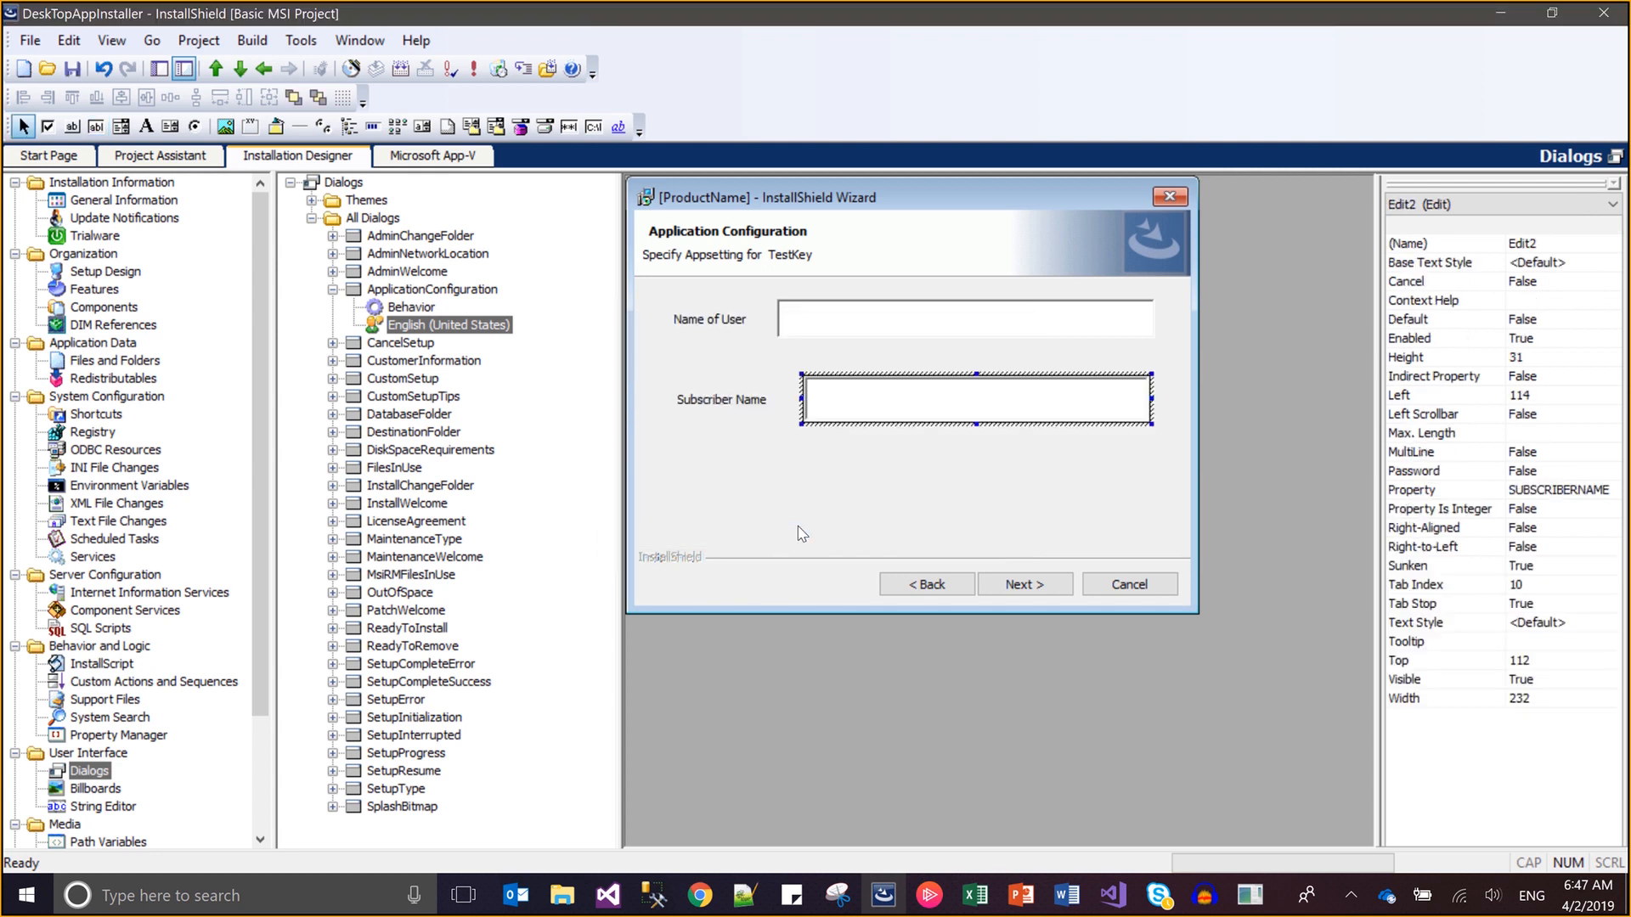
{"action": "left_click", "coordinate": [955, 490]}
{"action": "key", "text": "ctrl+s"}
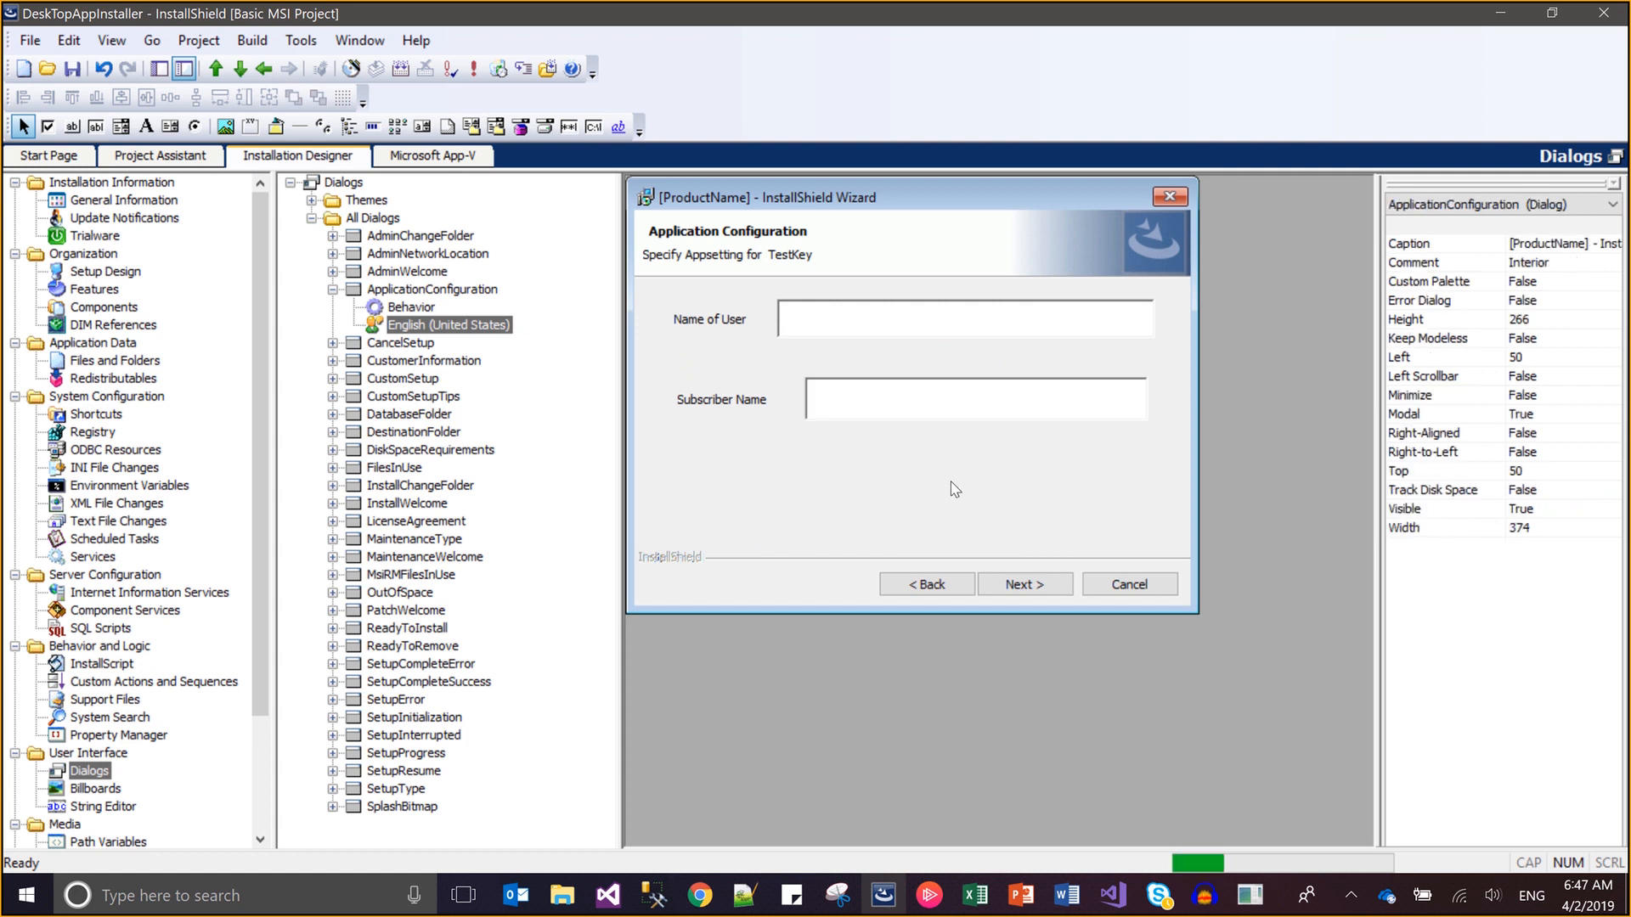
Examine the WPF_Application feature in the setup design and the Name of User label and edit field in the ApplicationConfiguration dialog
{"action": "left_click", "coordinate": [706, 334]}
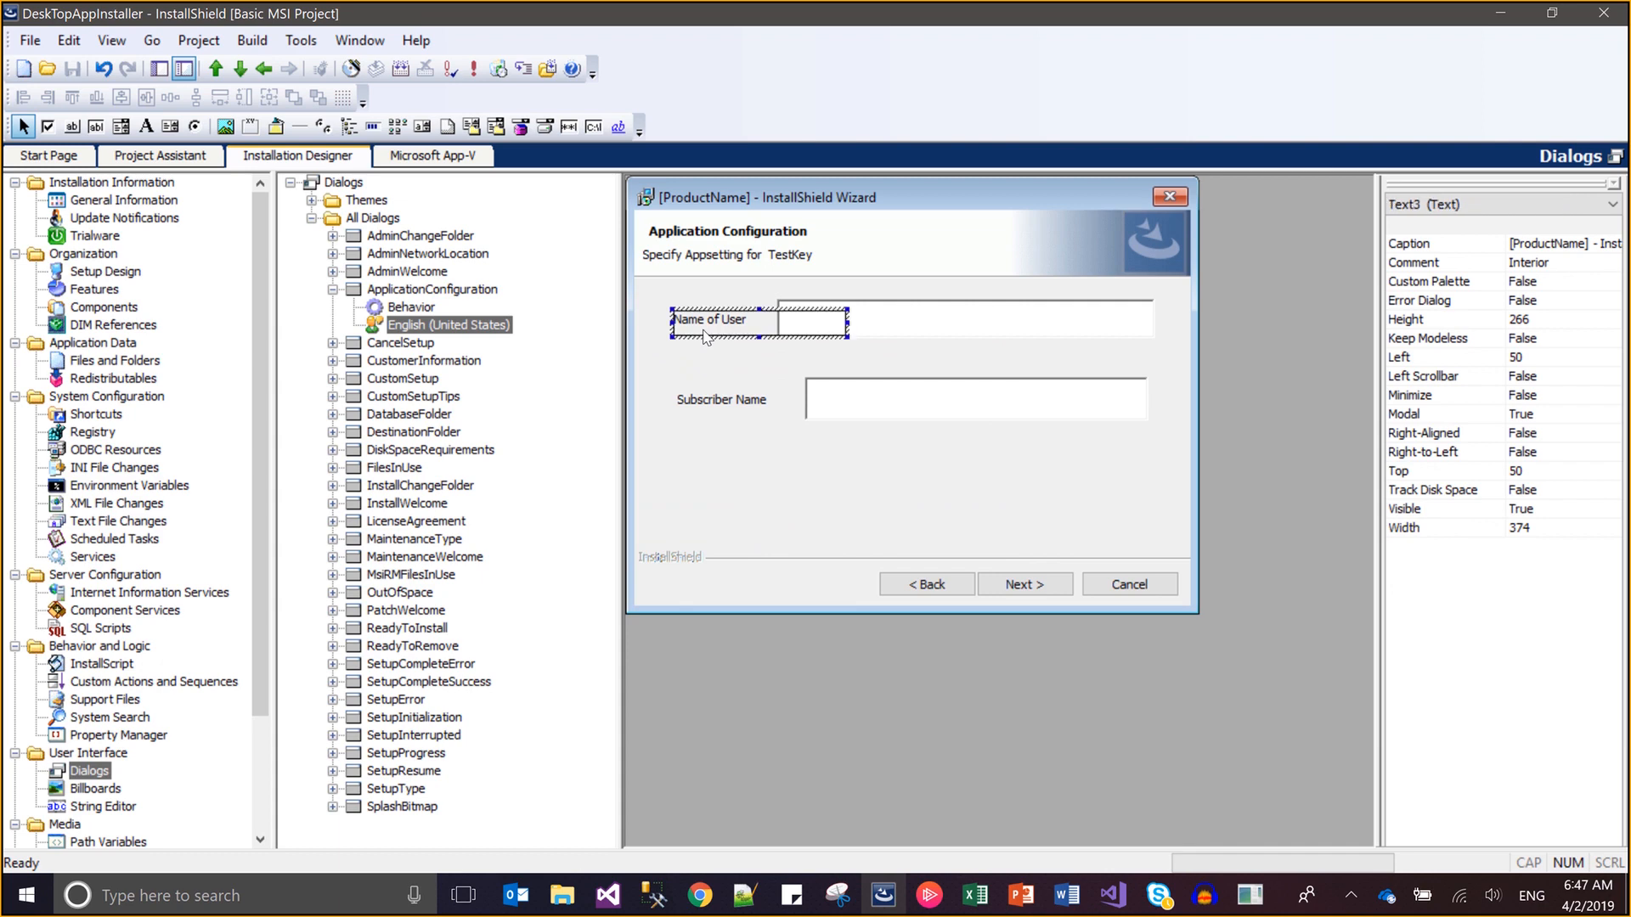
{"action": "left_click", "coordinate": [75, 275]}
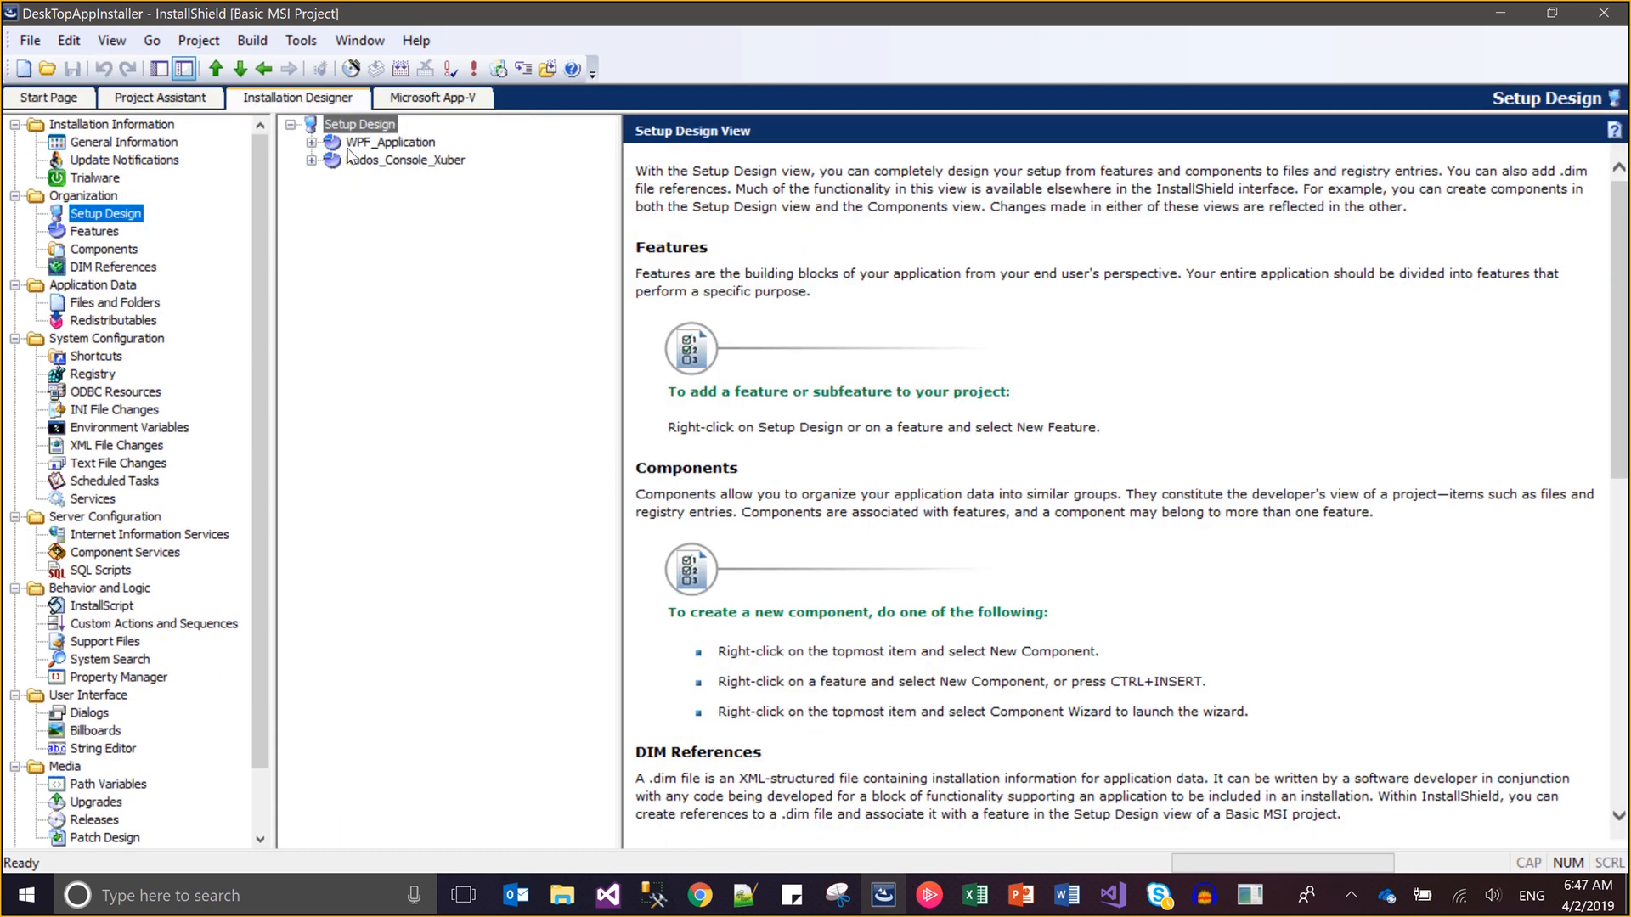
{"action": "left_click", "coordinate": [374, 143]}
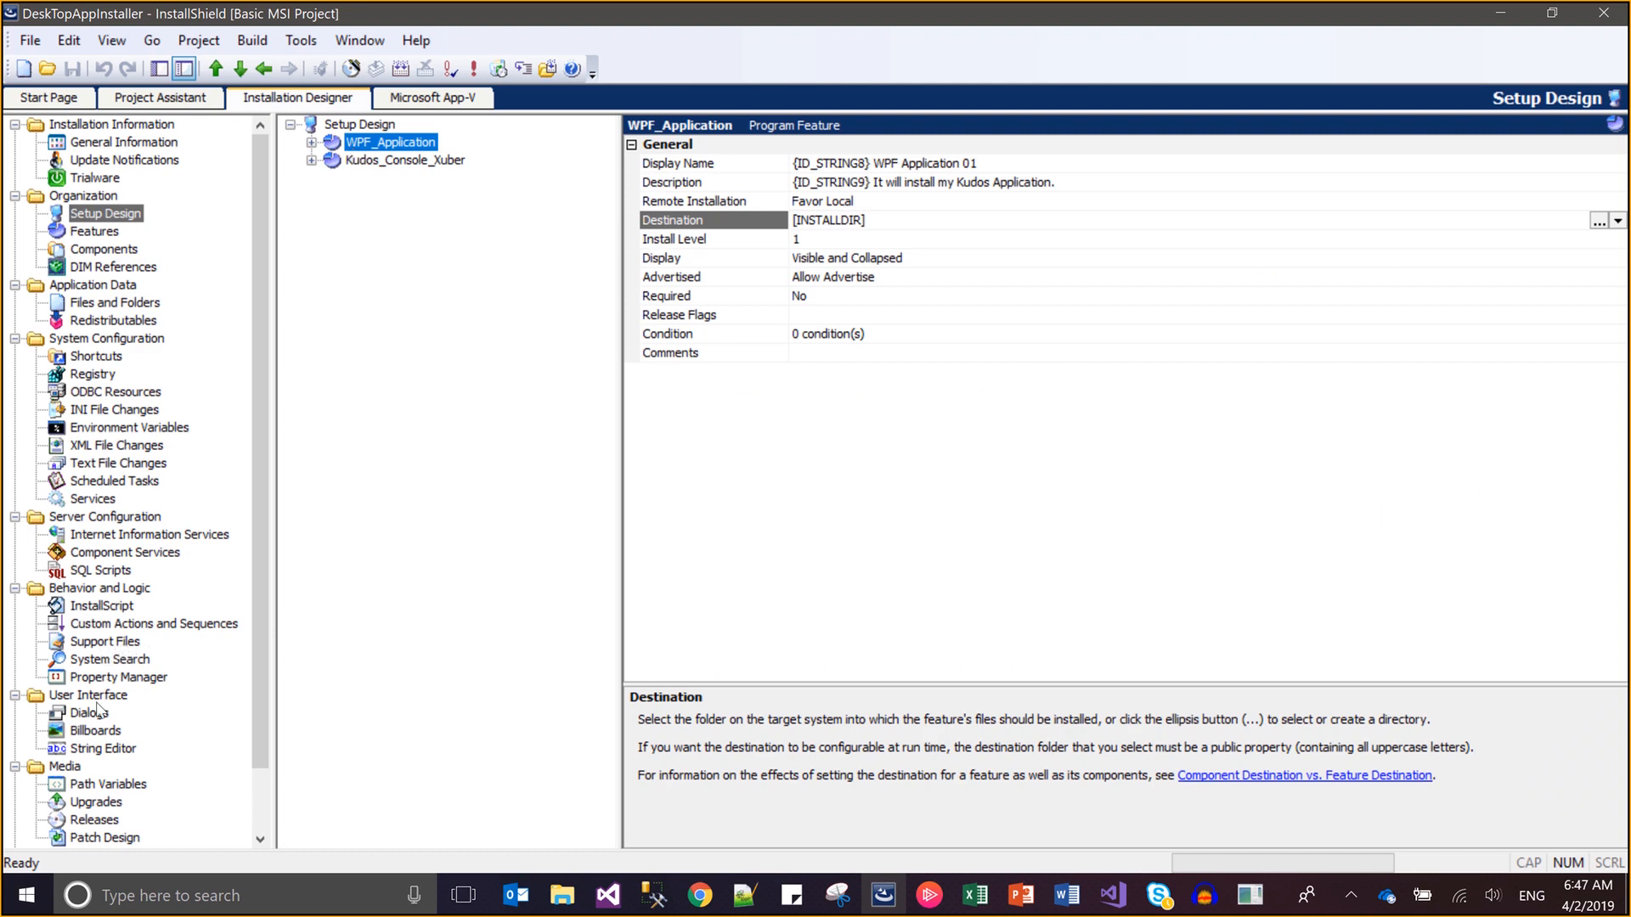
{"action": "left_click", "coordinate": [96, 714]}
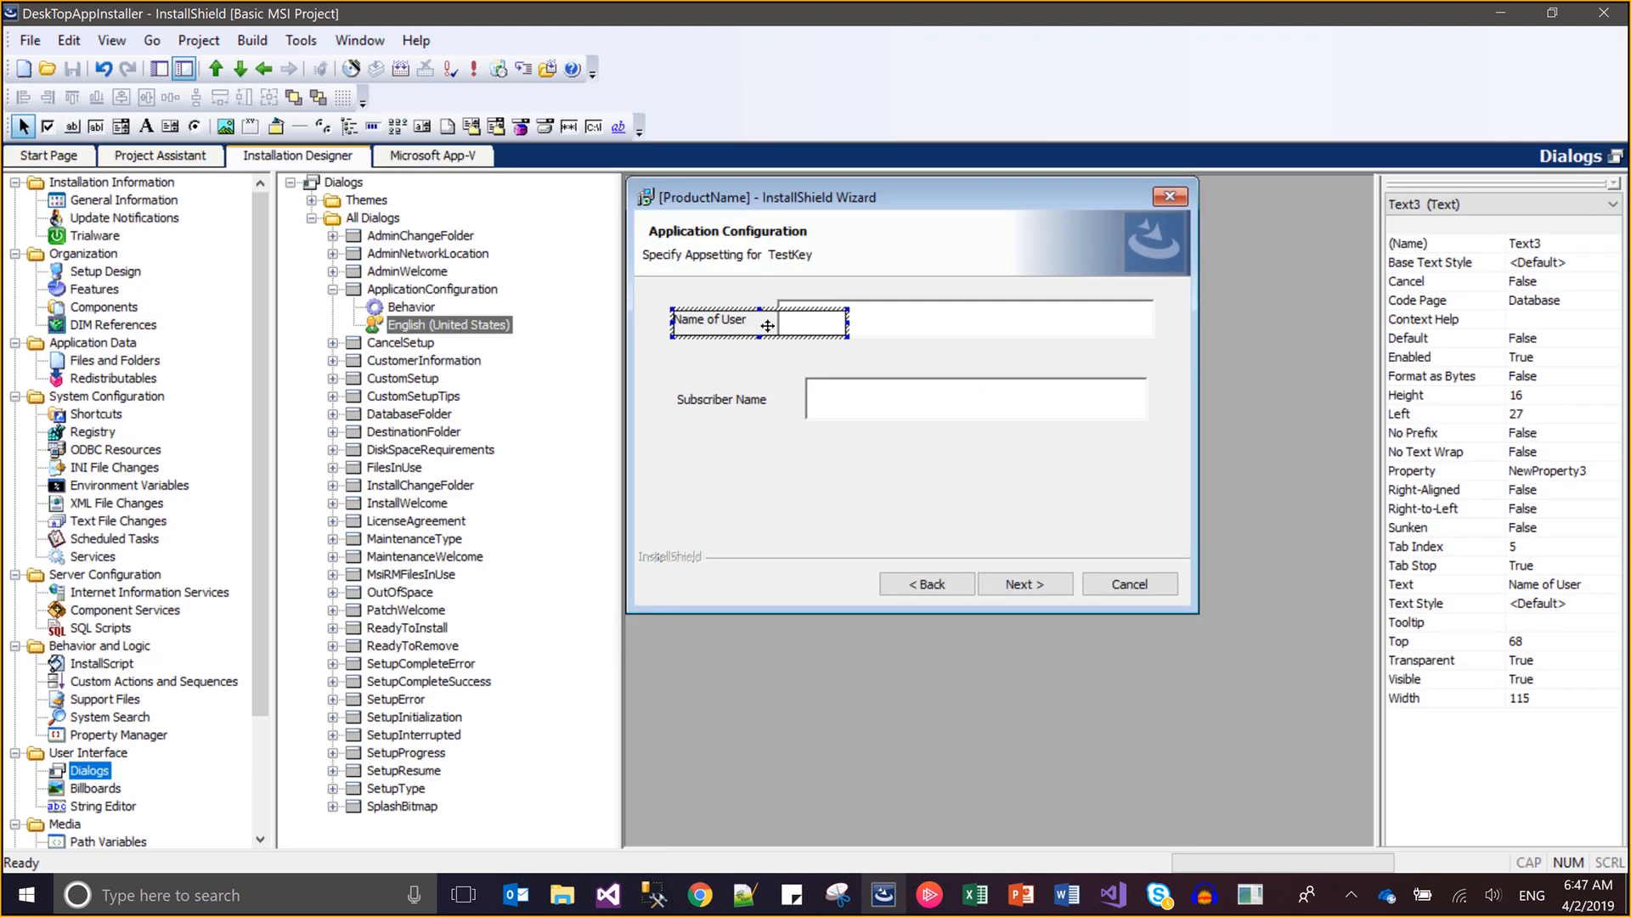
{"action": "left_click", "coordinate": [750, 362]}
{"action": "left_click", "coordinate": [764, 323]}
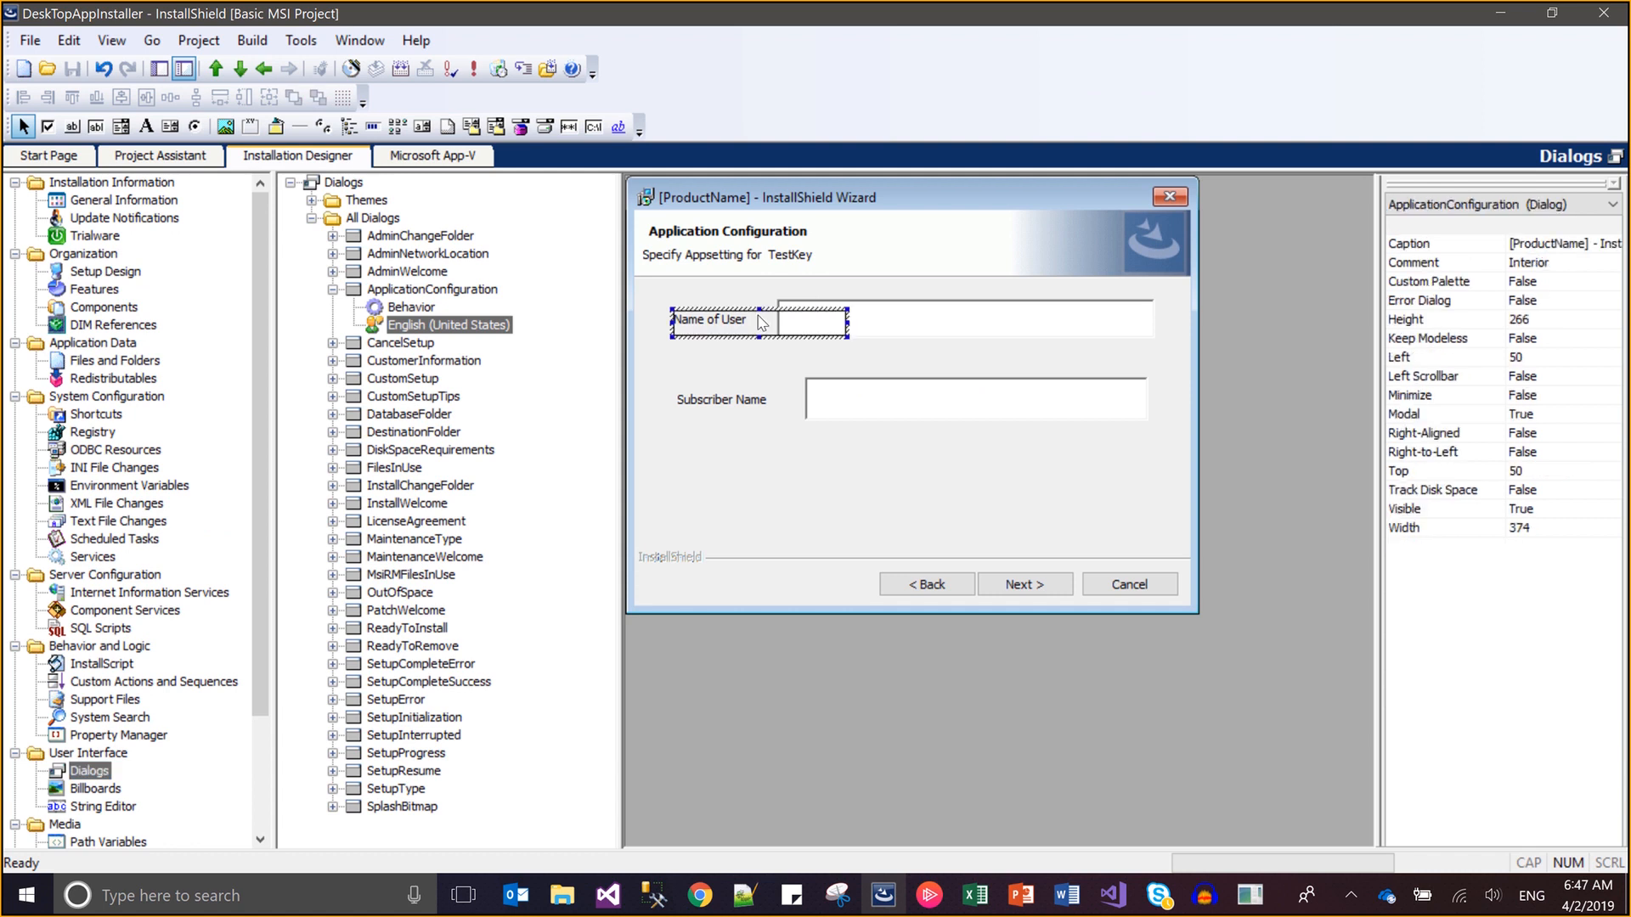
{"action": "left_click", "coordinate": [874, 321]}
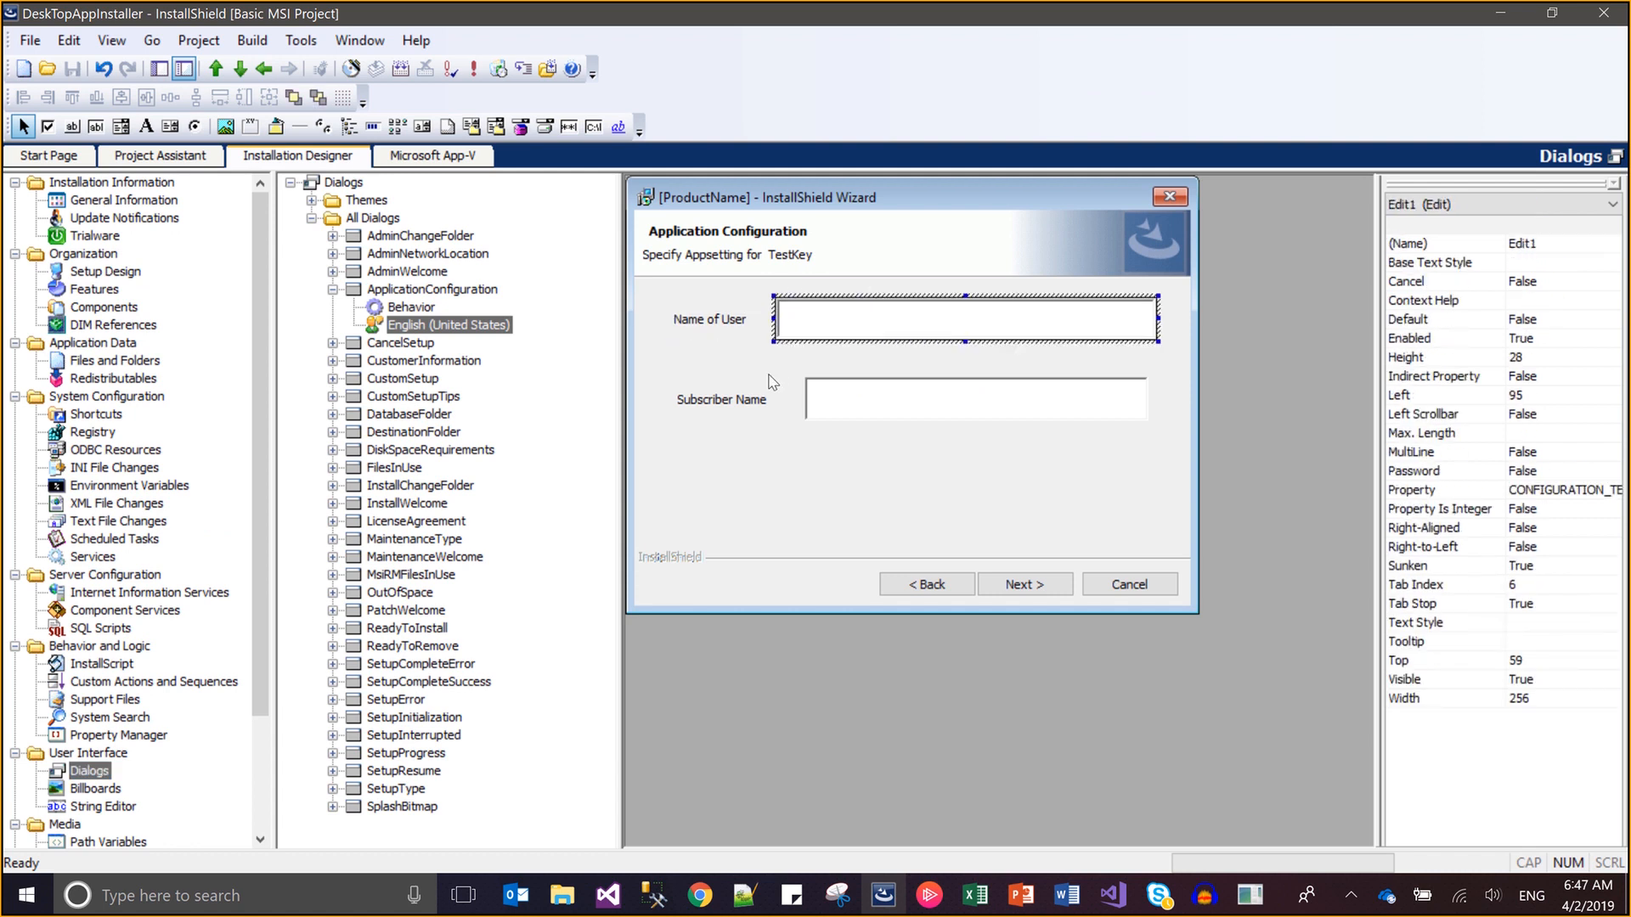
Compare the Kudos_Console_Xuber feature in the setup design with the Subscriber Name and Name of User controls in the dialog
{"action": "left_click", "coordinate": [754, 399]}
{"action": "left_click", "coordinate": [857, 415]}
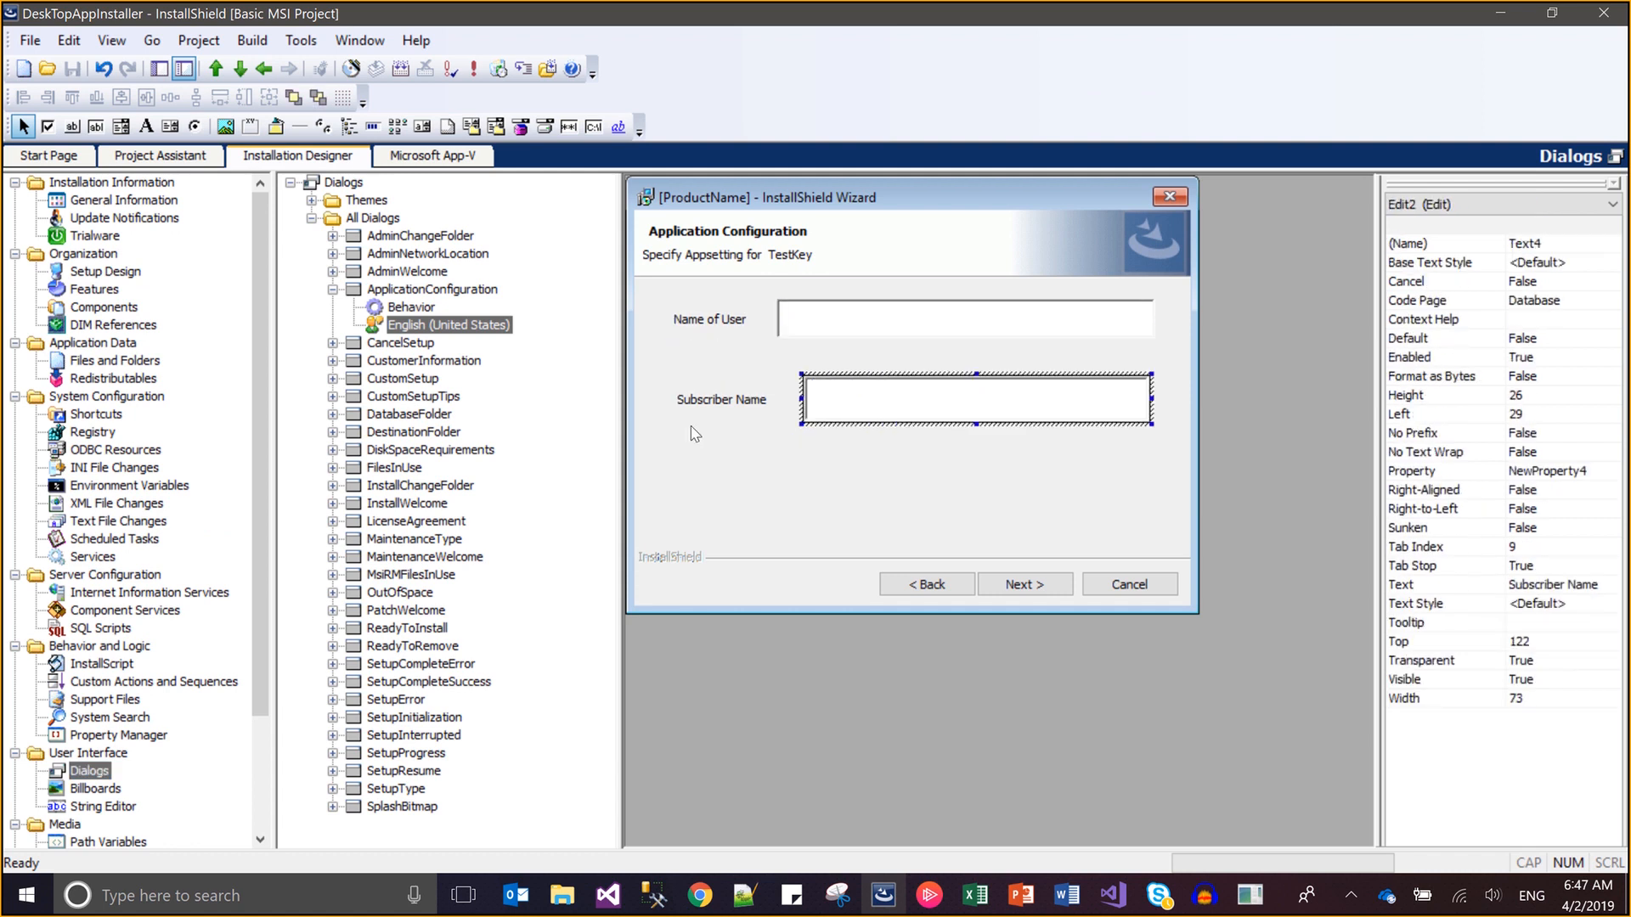
{"action": "left_click", "coordinate": [108, 274]}
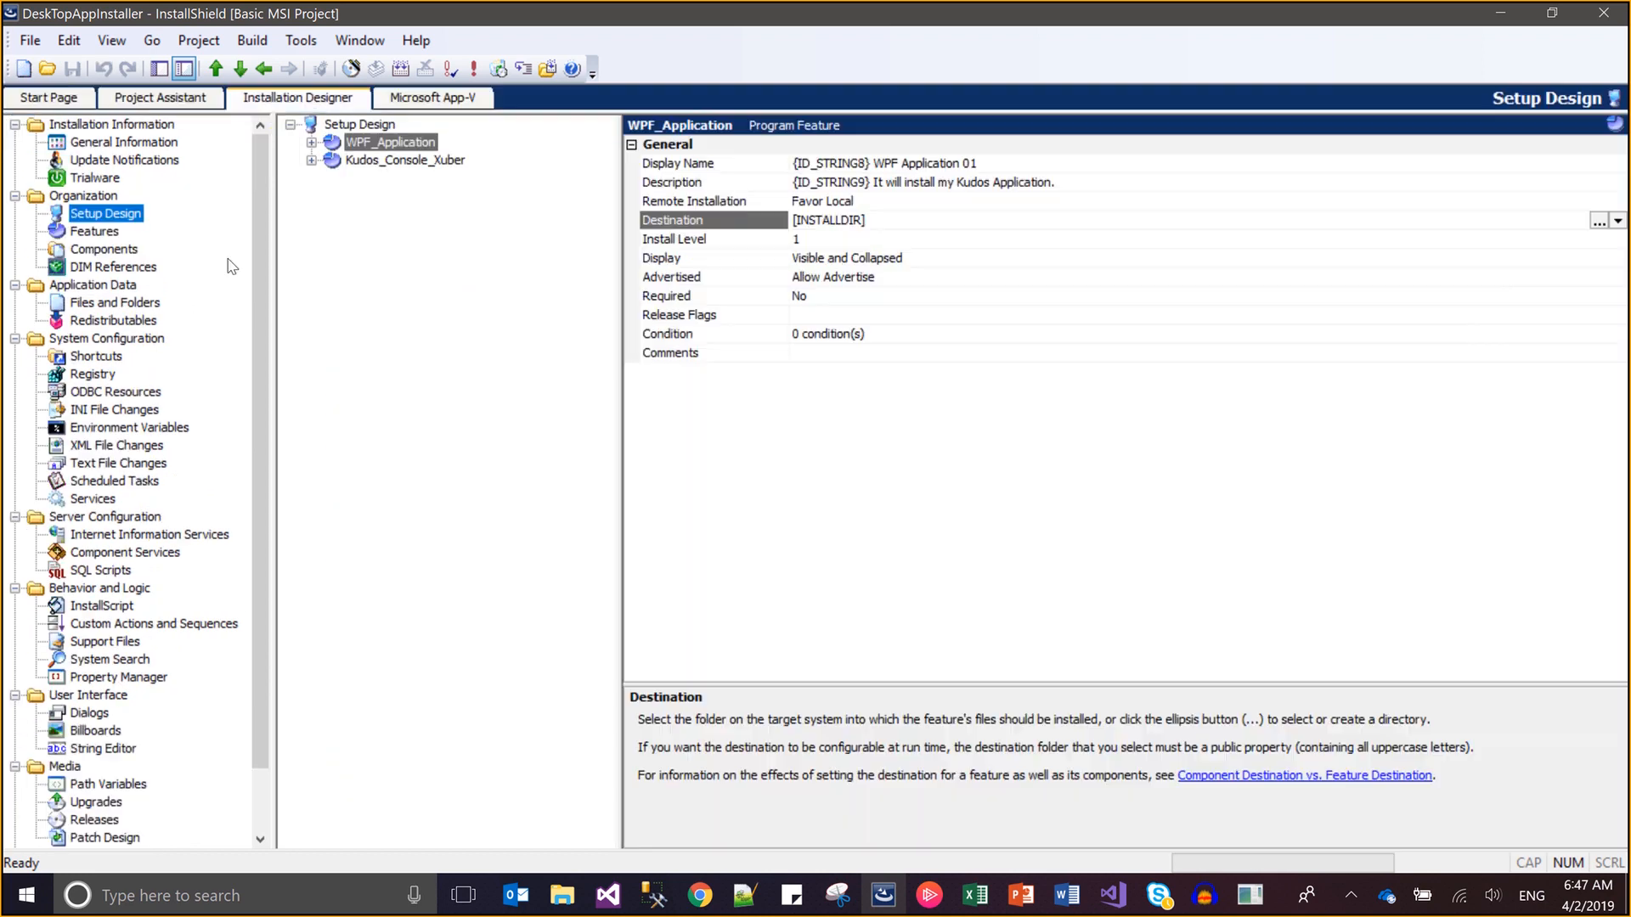
{"action": "left_click", "coordinate": [379, 163]}
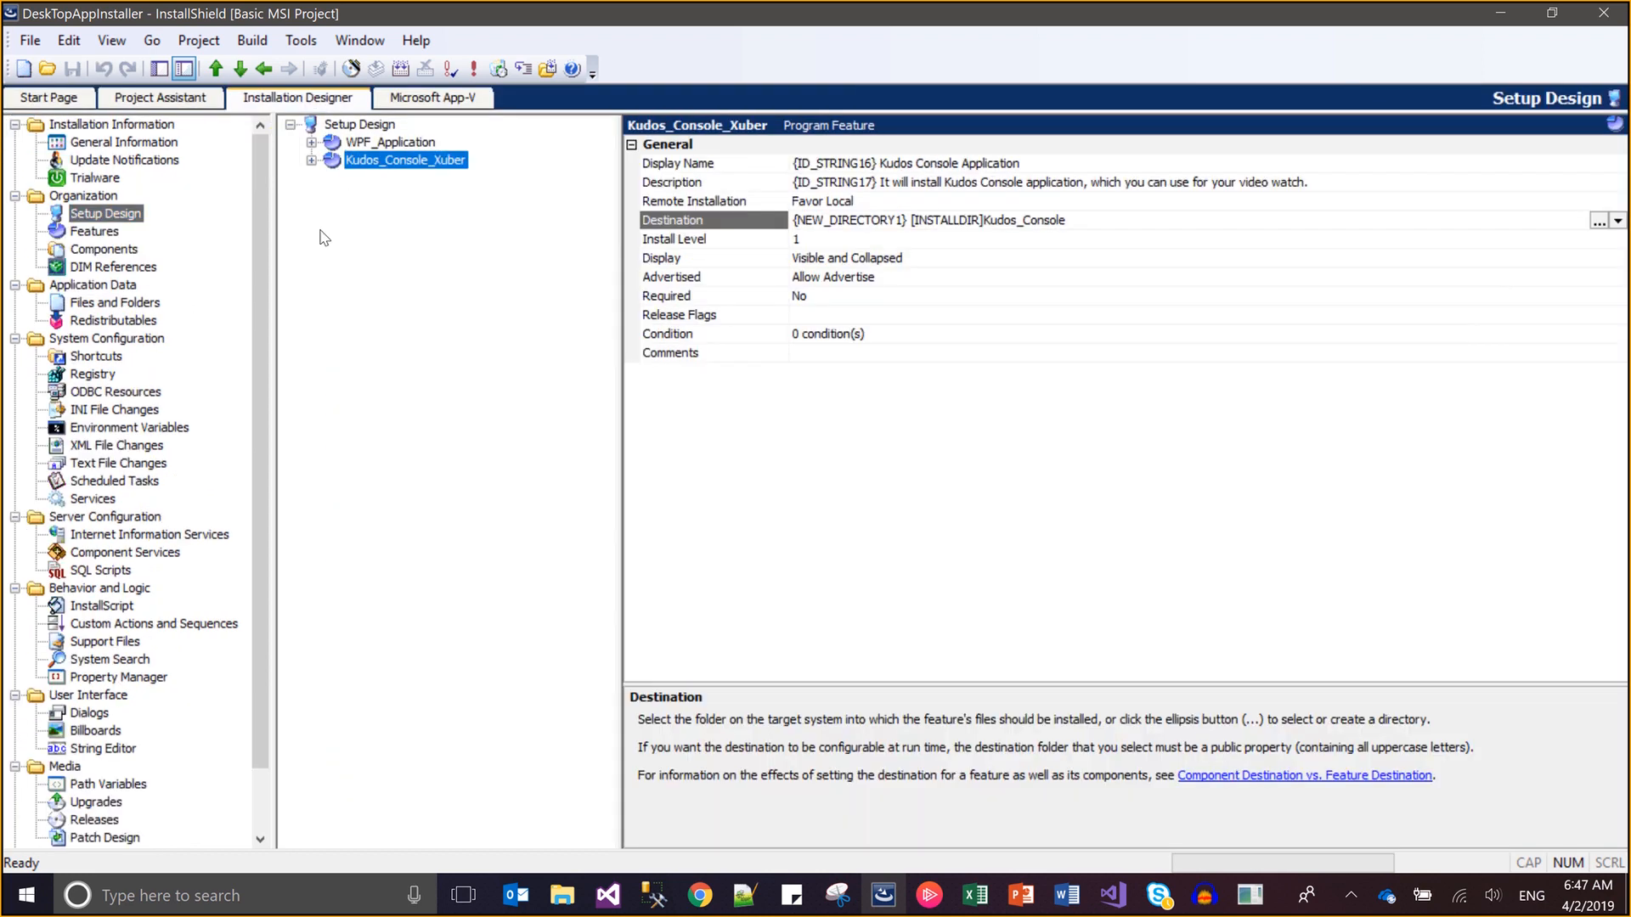
{"action": "left_click", "coordinate": [90, 713]}
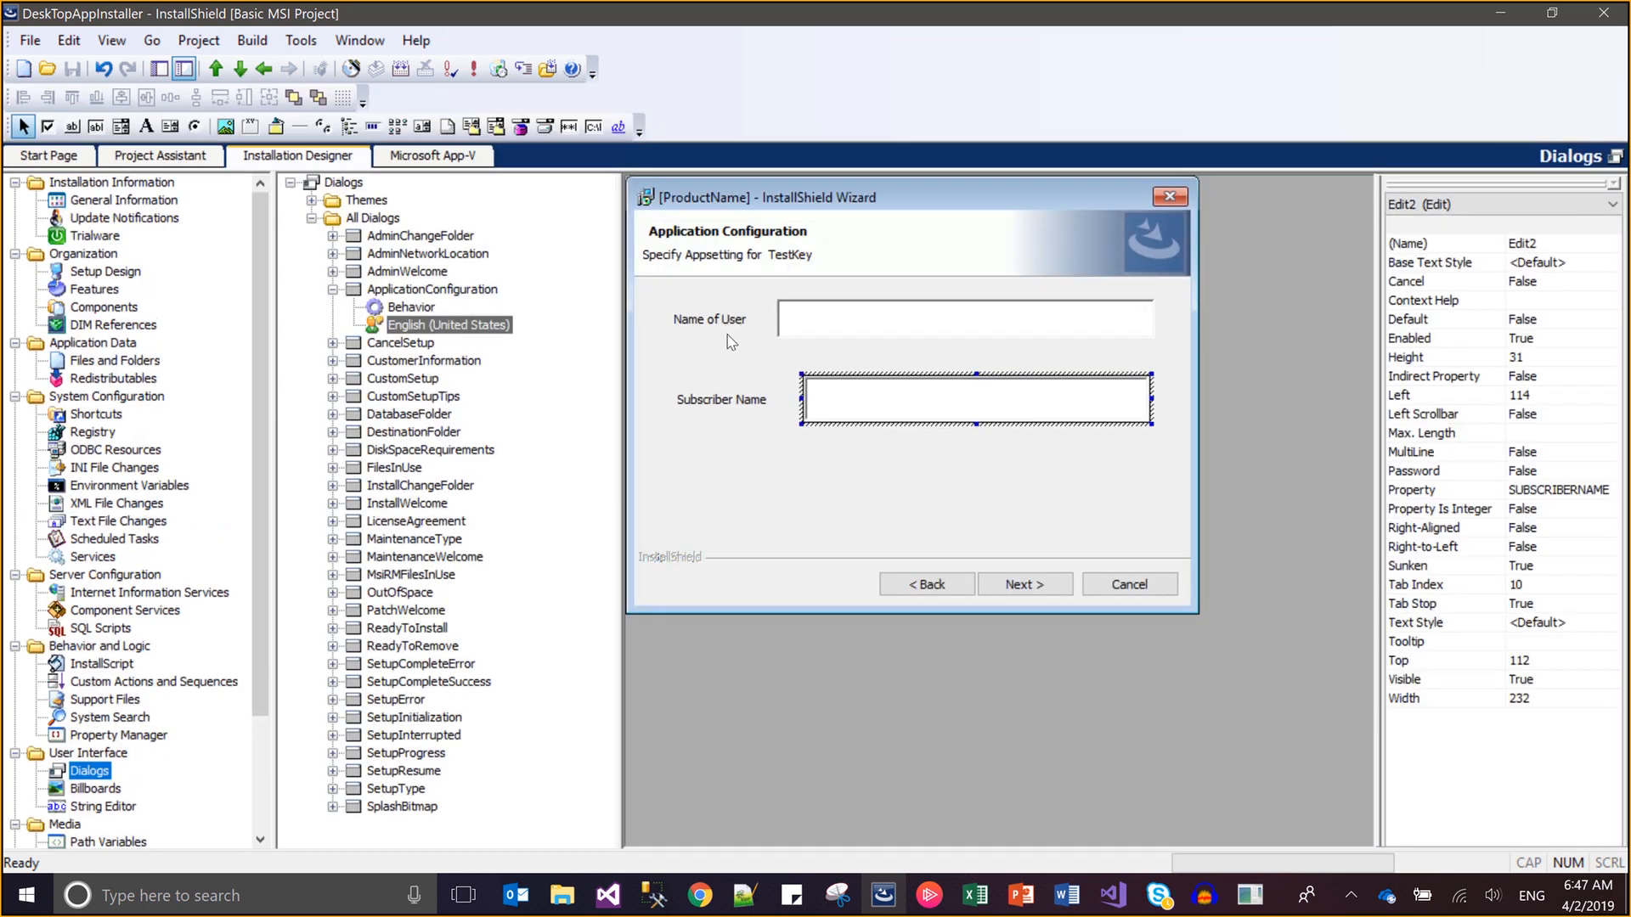
{"action": "left_click", "coordinate": [735, 402]}
{"action": "left_click", "coordinate": [875, 405]}
{"action": "left_click", "coordinate": [761, 334]}
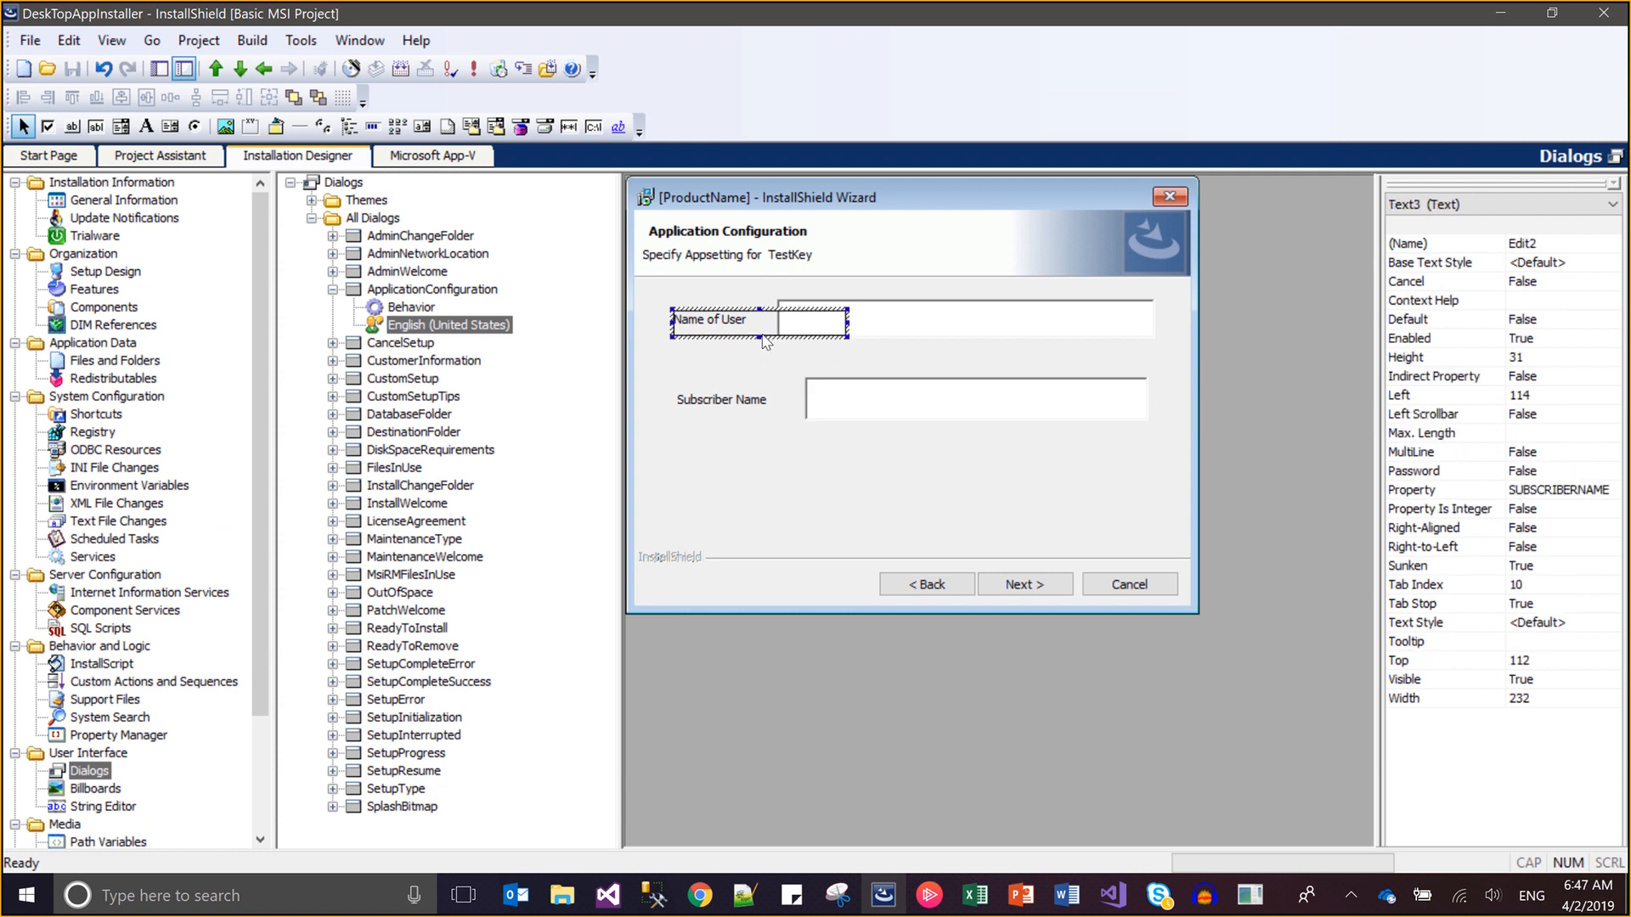
{"action": "left_click", "coordinate": [890, 334]}
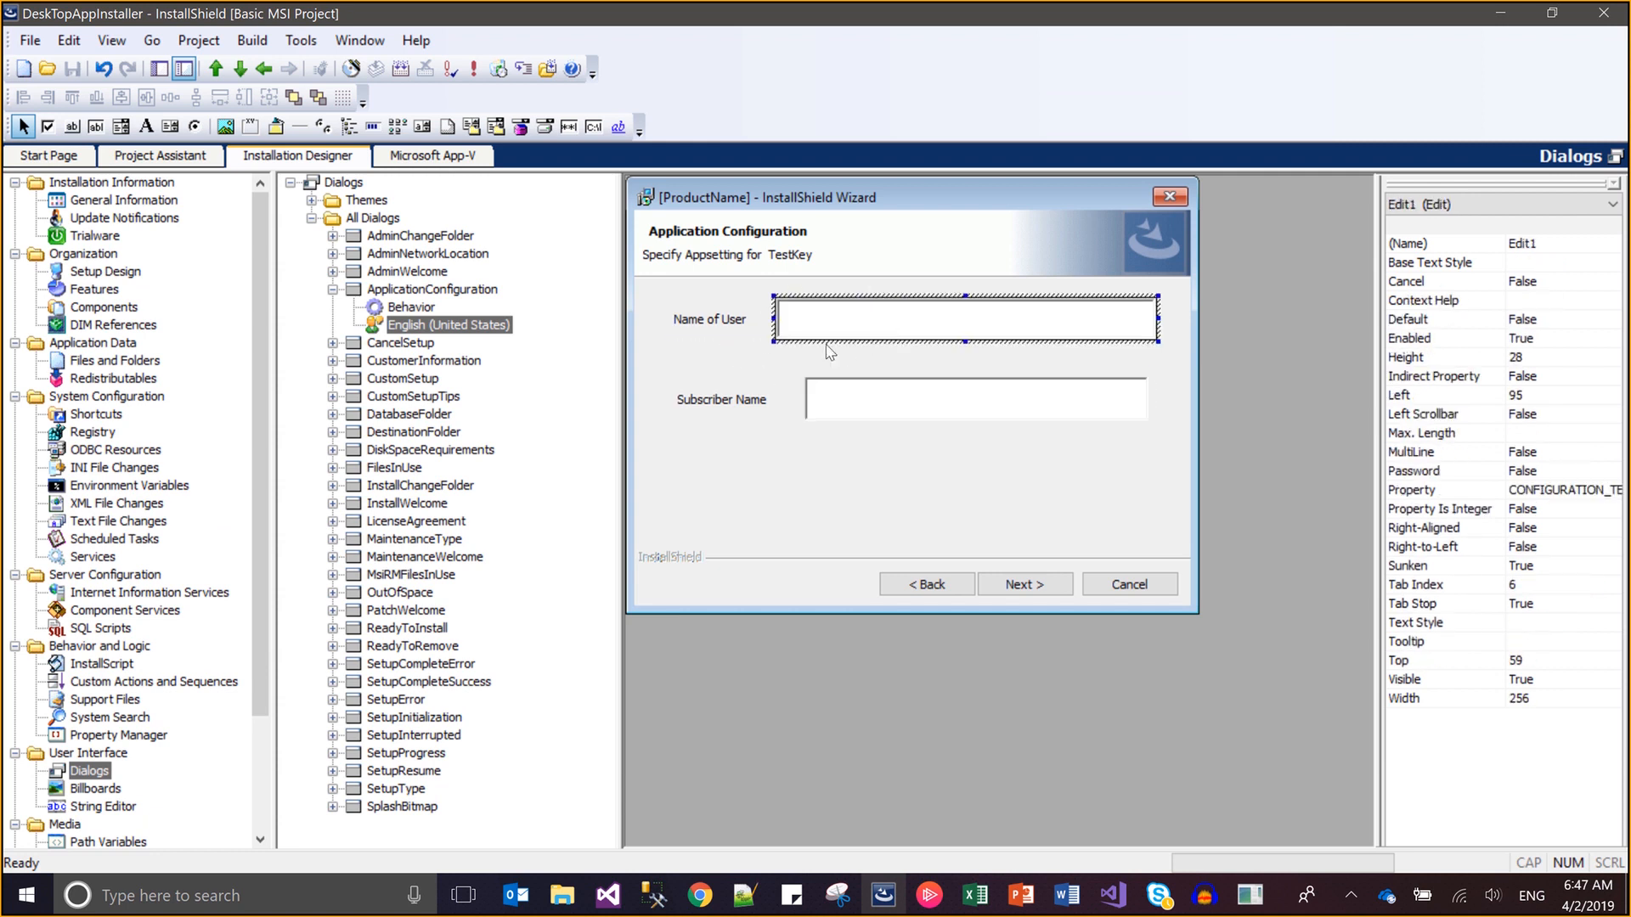
{"action": "left_click", "coordinate": [104, 272]}
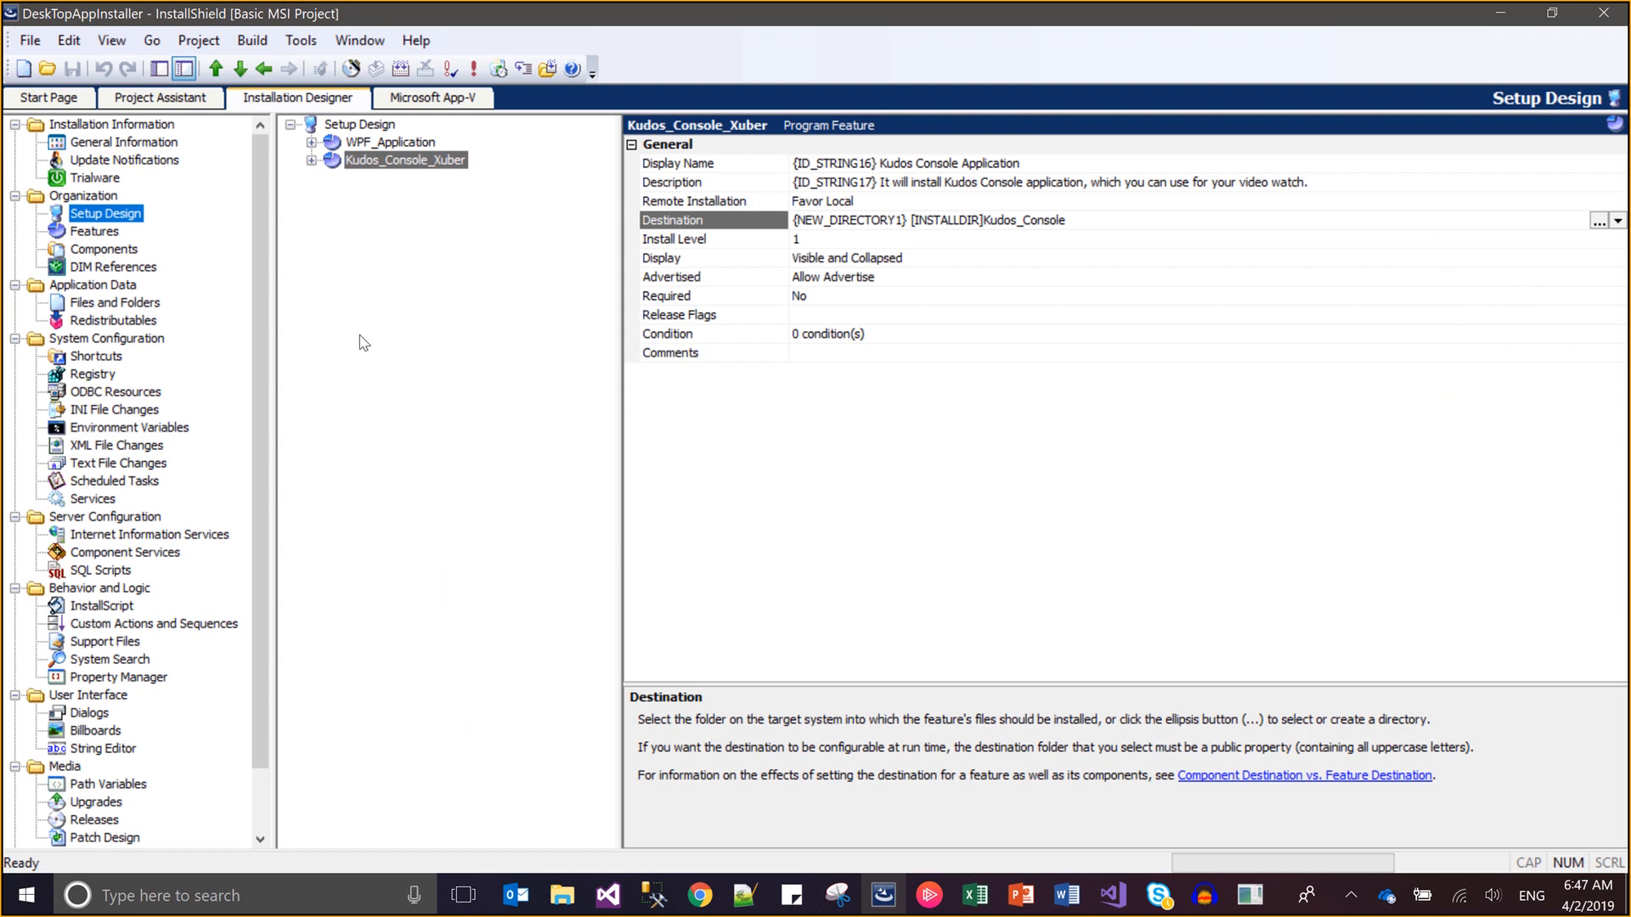
{"action": "left_click", "coordinate": [89, 713]}
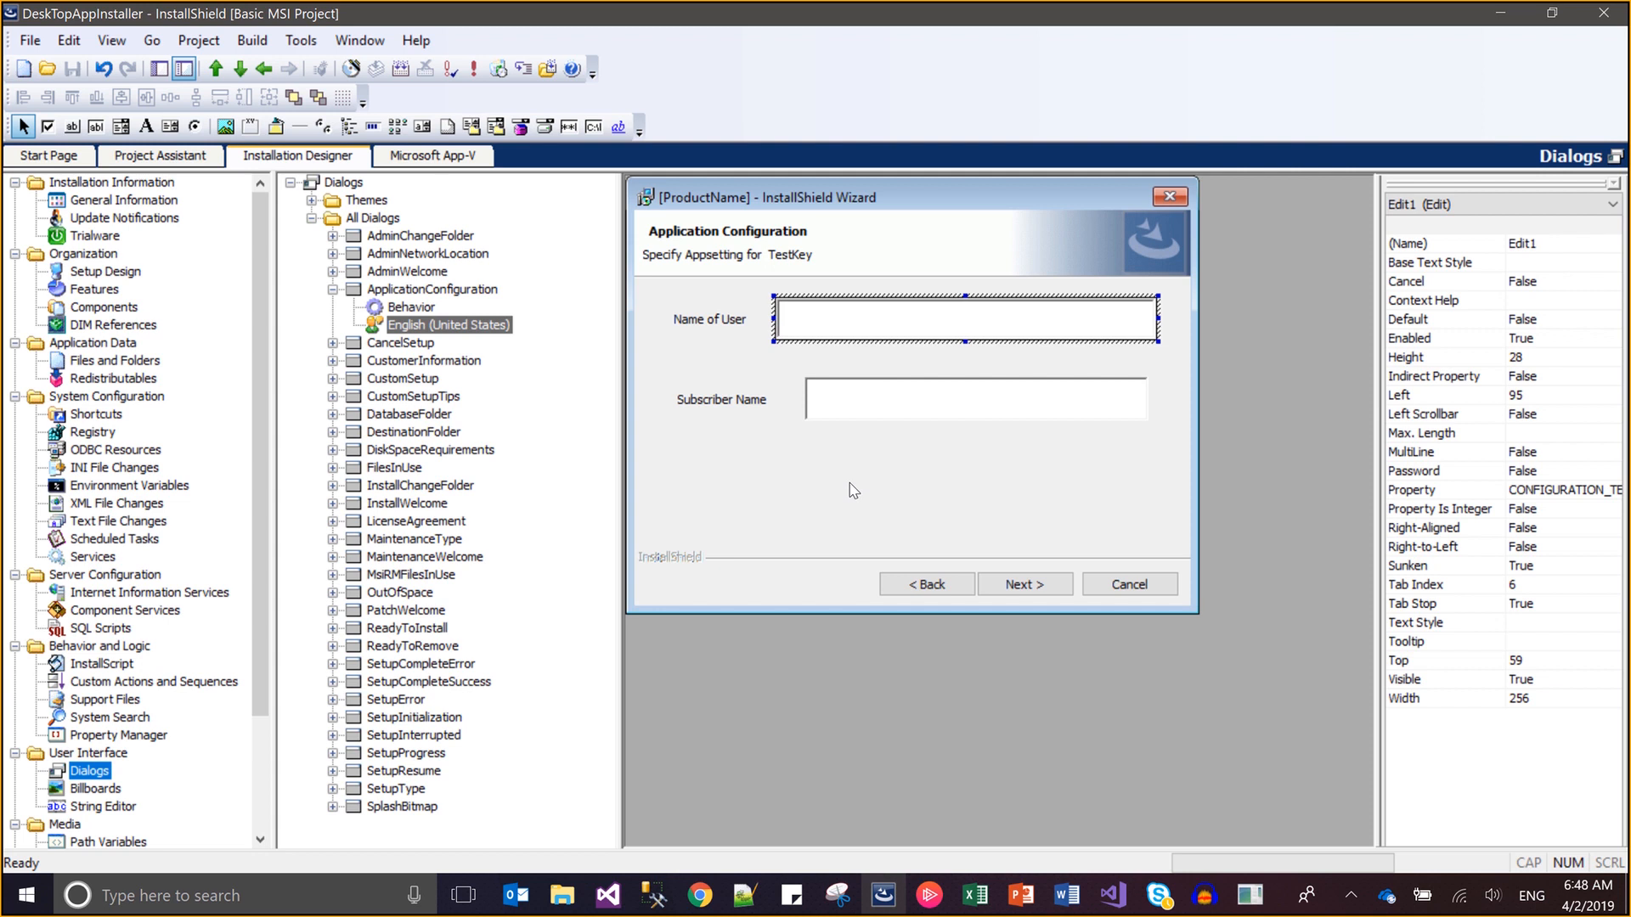
Rename the Name of User label control as NameOfUserLabel
{"action": "left_click", "coordinate": [732, 332]}
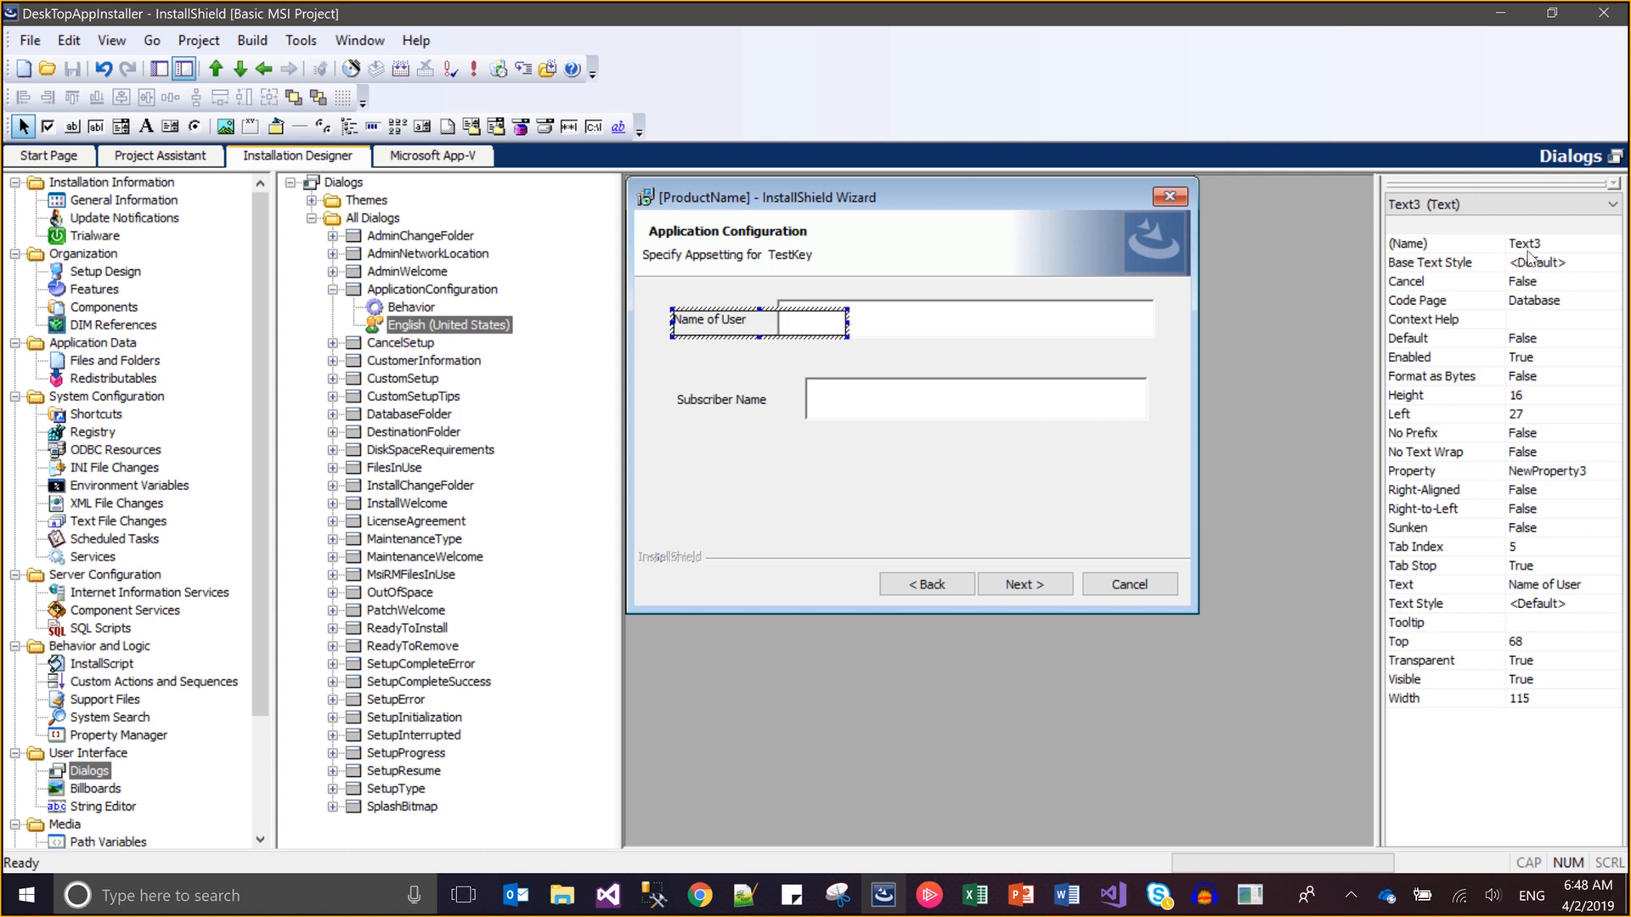
{"action": "left_click", "coordinate": [1559, 245]}
{"action": "key", "text": "BackSpace"}
{"action": "key", "text": "BackSpace"}
{"action": "key", "text": "BackSpace"}
{"action": "key", "text": "BackSpace"}
{"action": "key", "text": "BackSpace"}
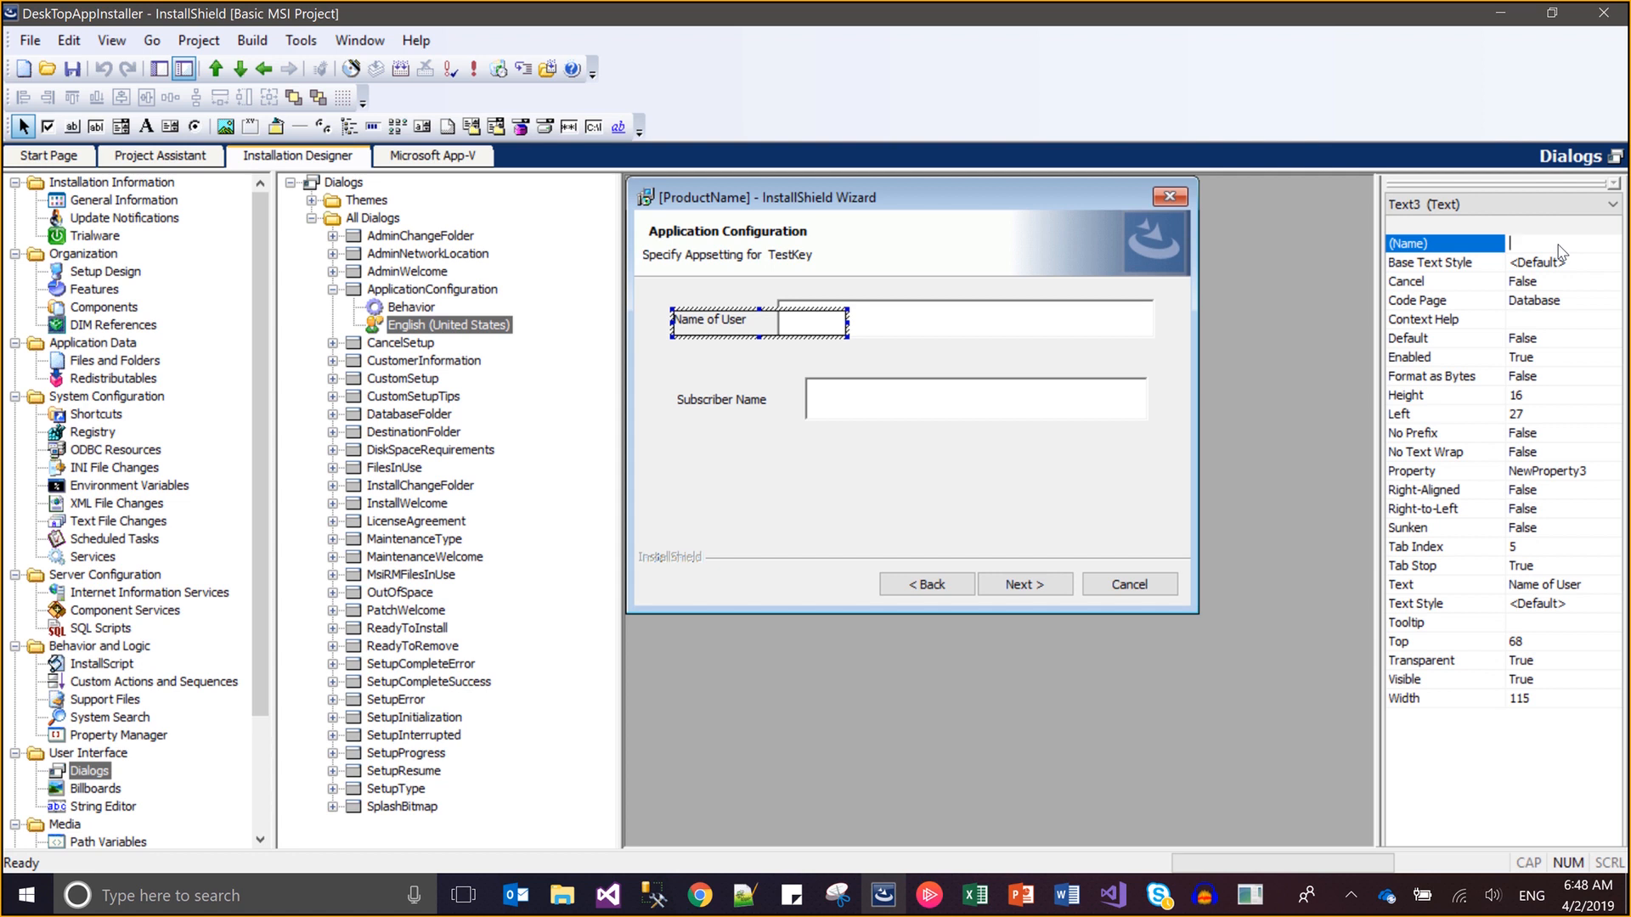
{"action": "type", "text": "NameOfUserLabel"}
{"action": "key", "text": "Return"}
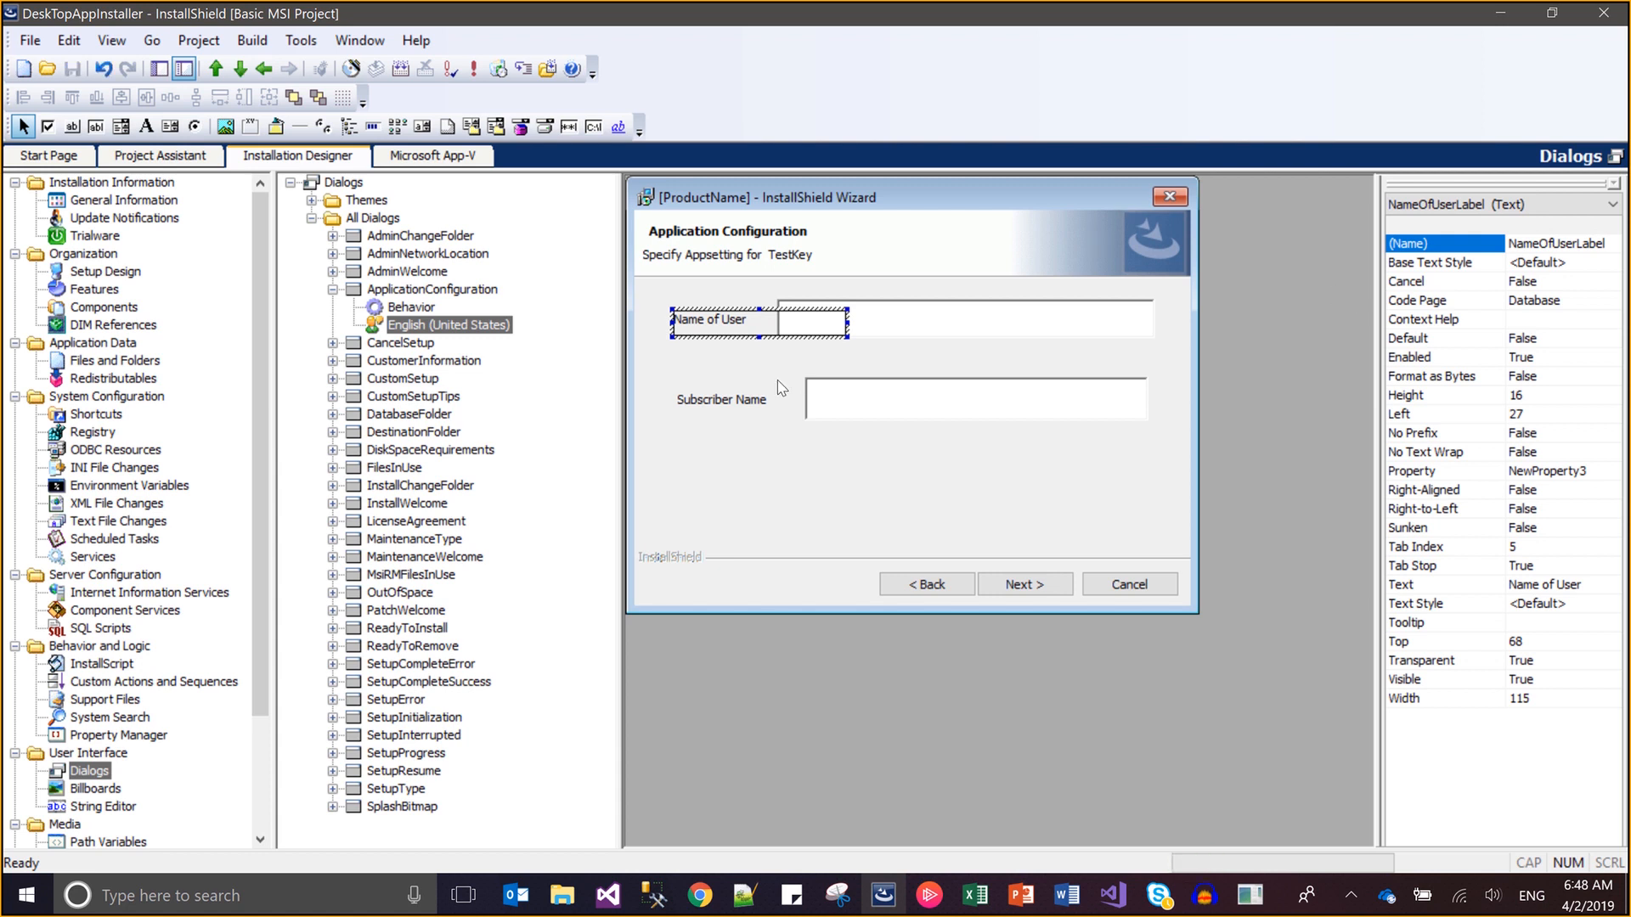
Rename the Subscriber Name label control as Subscribe_Name
{"action": "left_click", "coordinate": [736, 387]}
{"action": "left_click", "coordinate": [736, 395]}
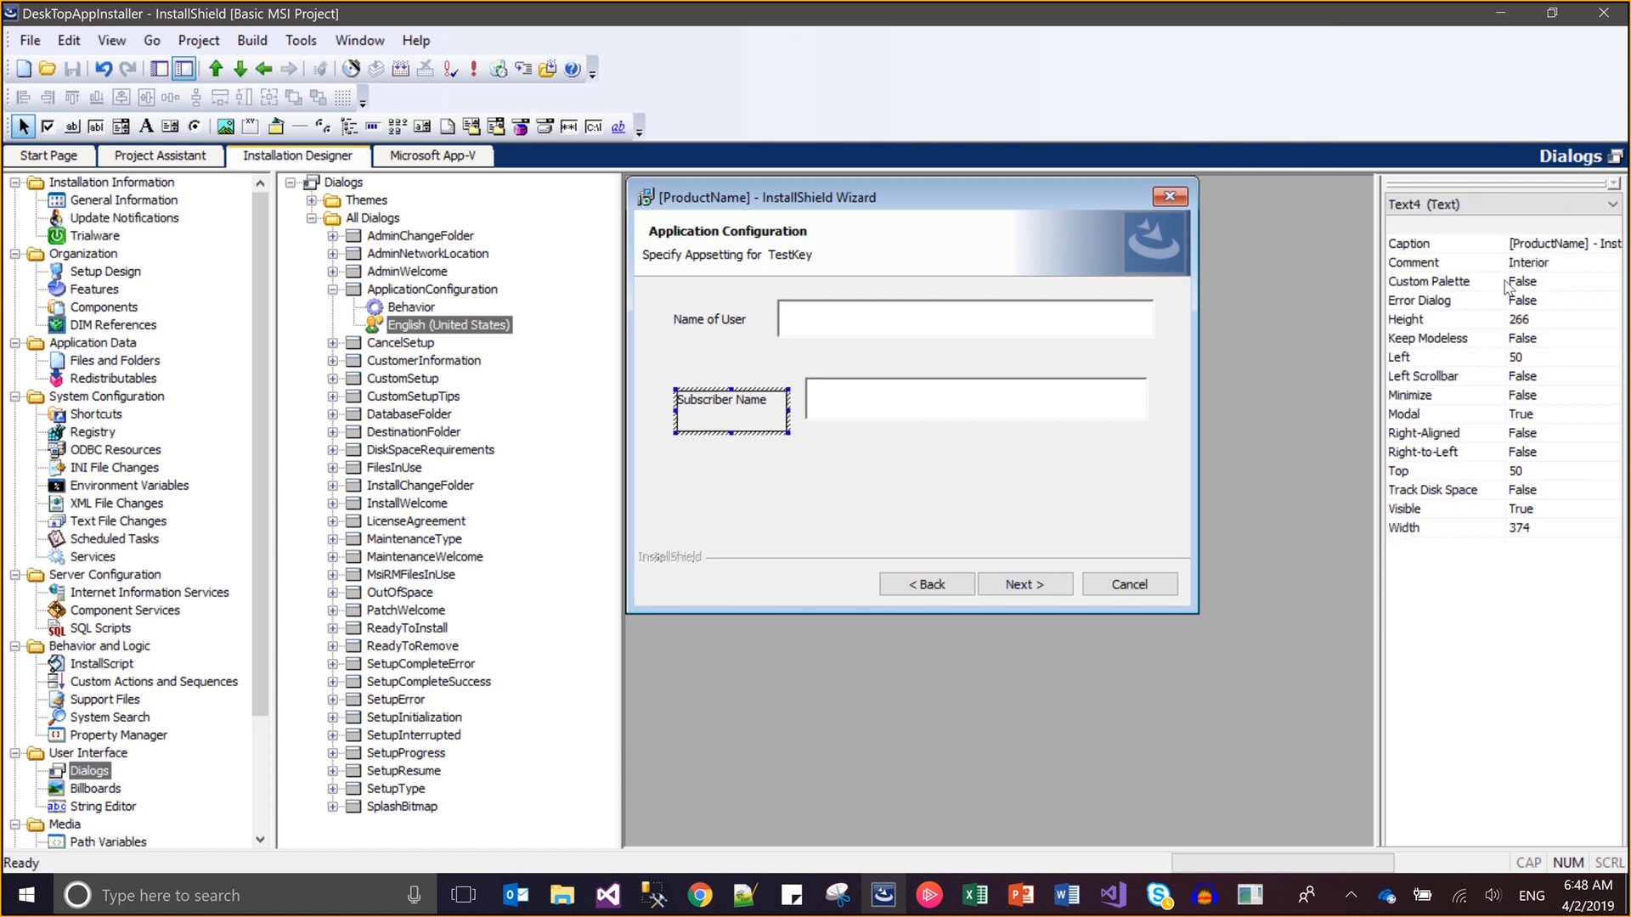
{"action": "left_click", "coordinate": [1530, 244]}
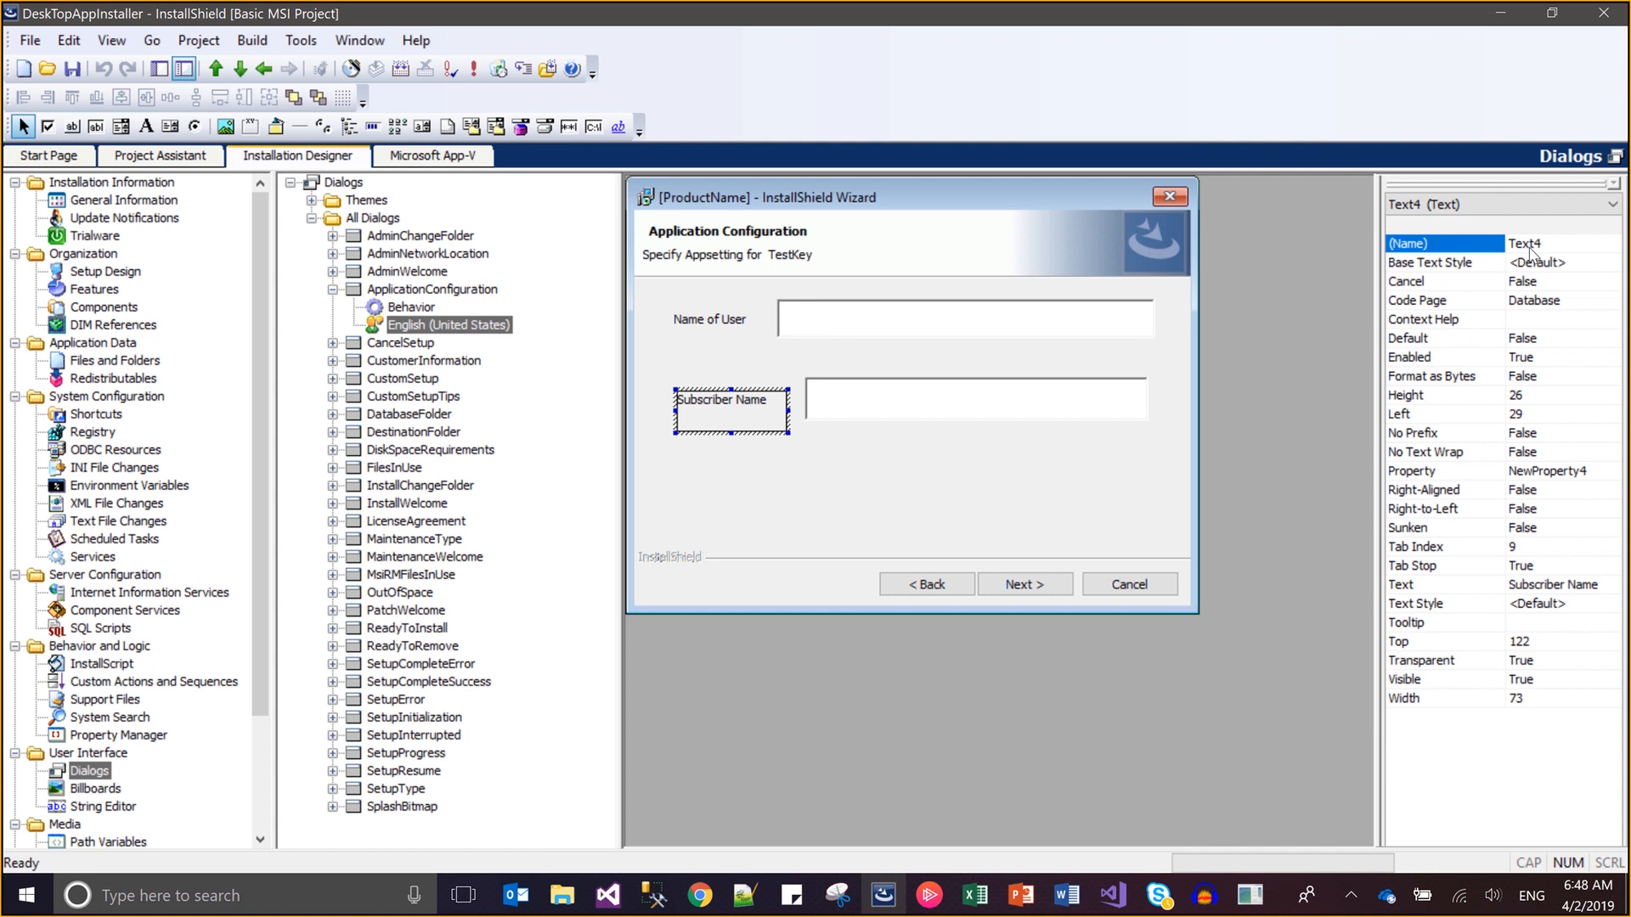
{"action": "double_click", "coordinate": [1529, 243]}
{"action": "type", "text": "Subscribe_Name"}
{"action": "key", "text": "Return"}
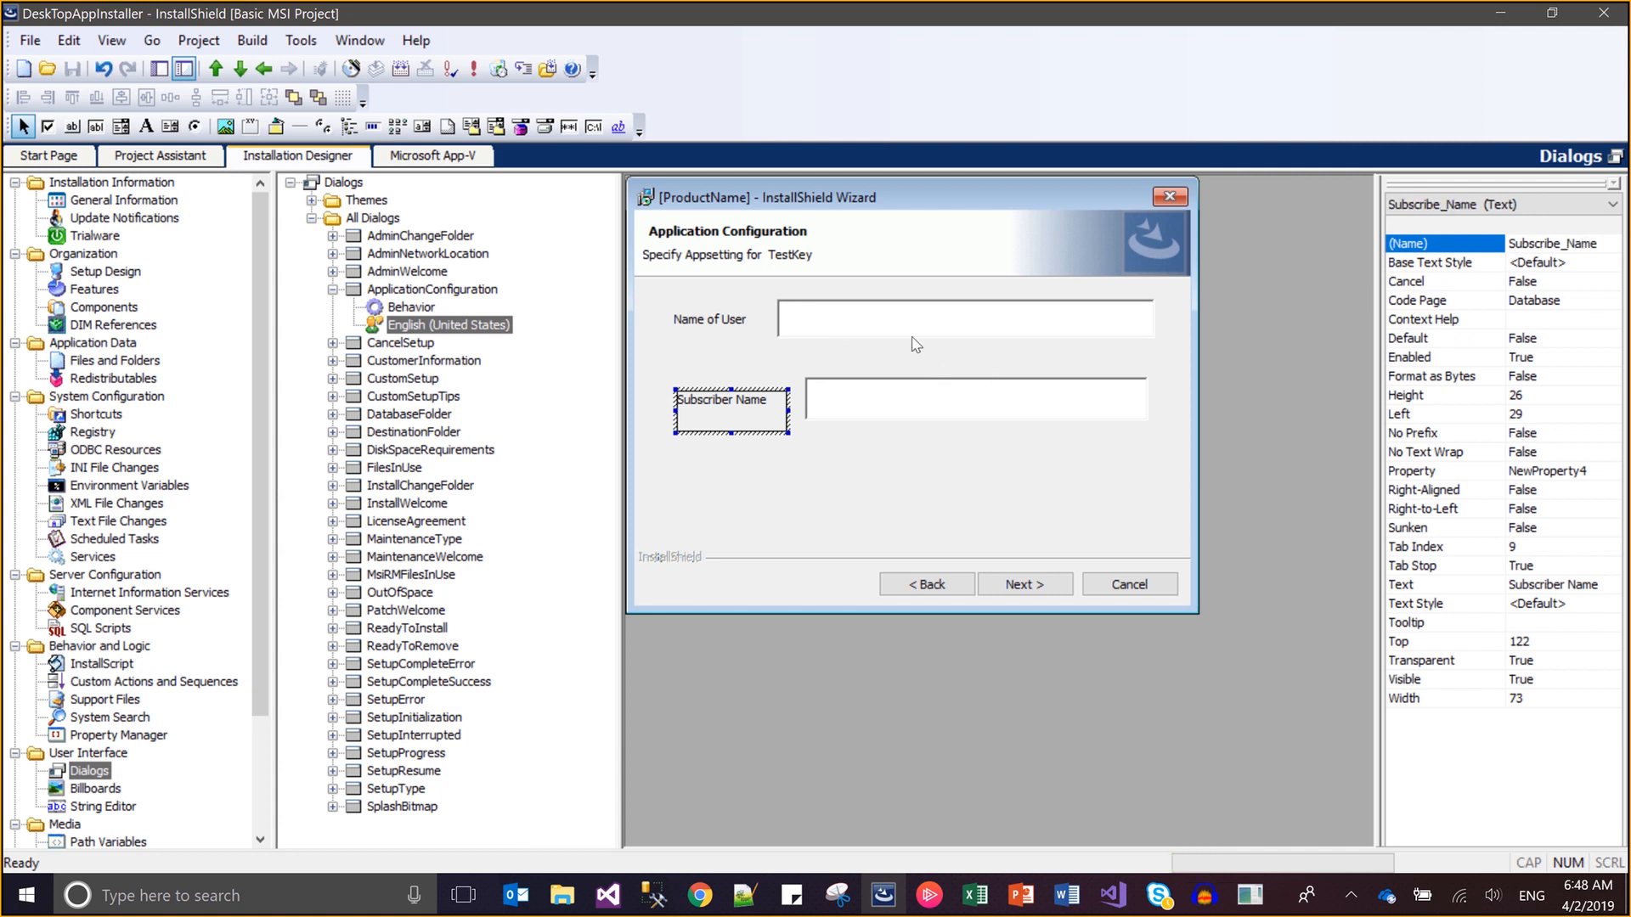
Rename the edit field beside Name of User as NameOfUser_Edit
{"action": "left_click", "coordinate": [912, 333]}
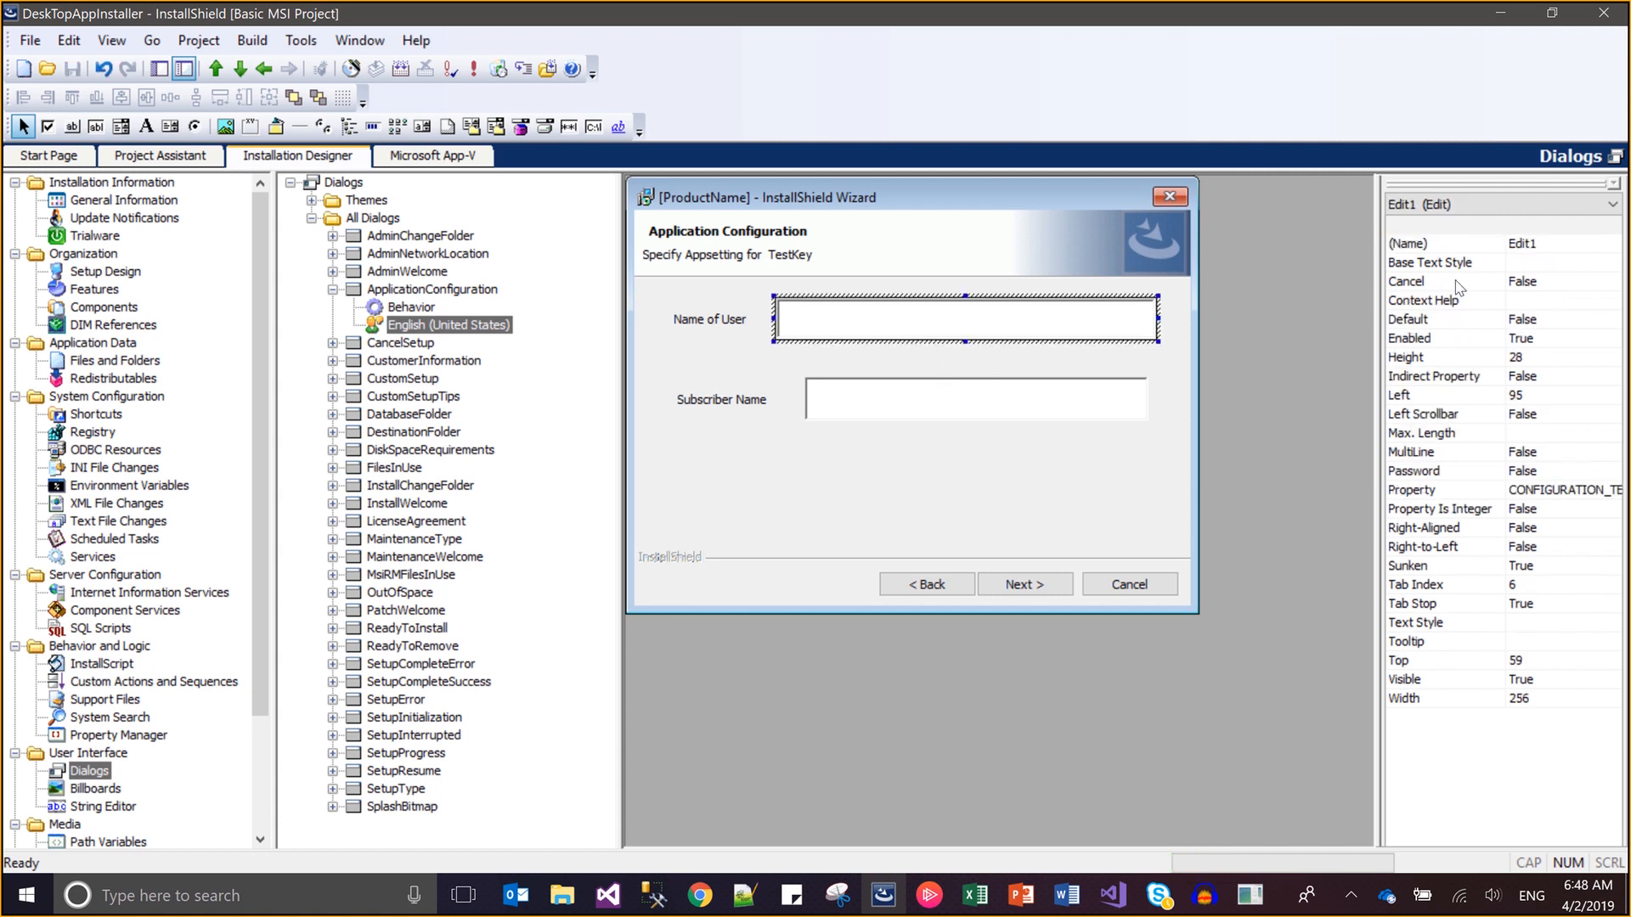
{"action": "left_click", "coordinate": [1540, 244]}
{"action": "key", "text": "BackSpace"}
{"action": "key", "text": "BackSpace"}
{"action": "key", "text": "BackSpace"}
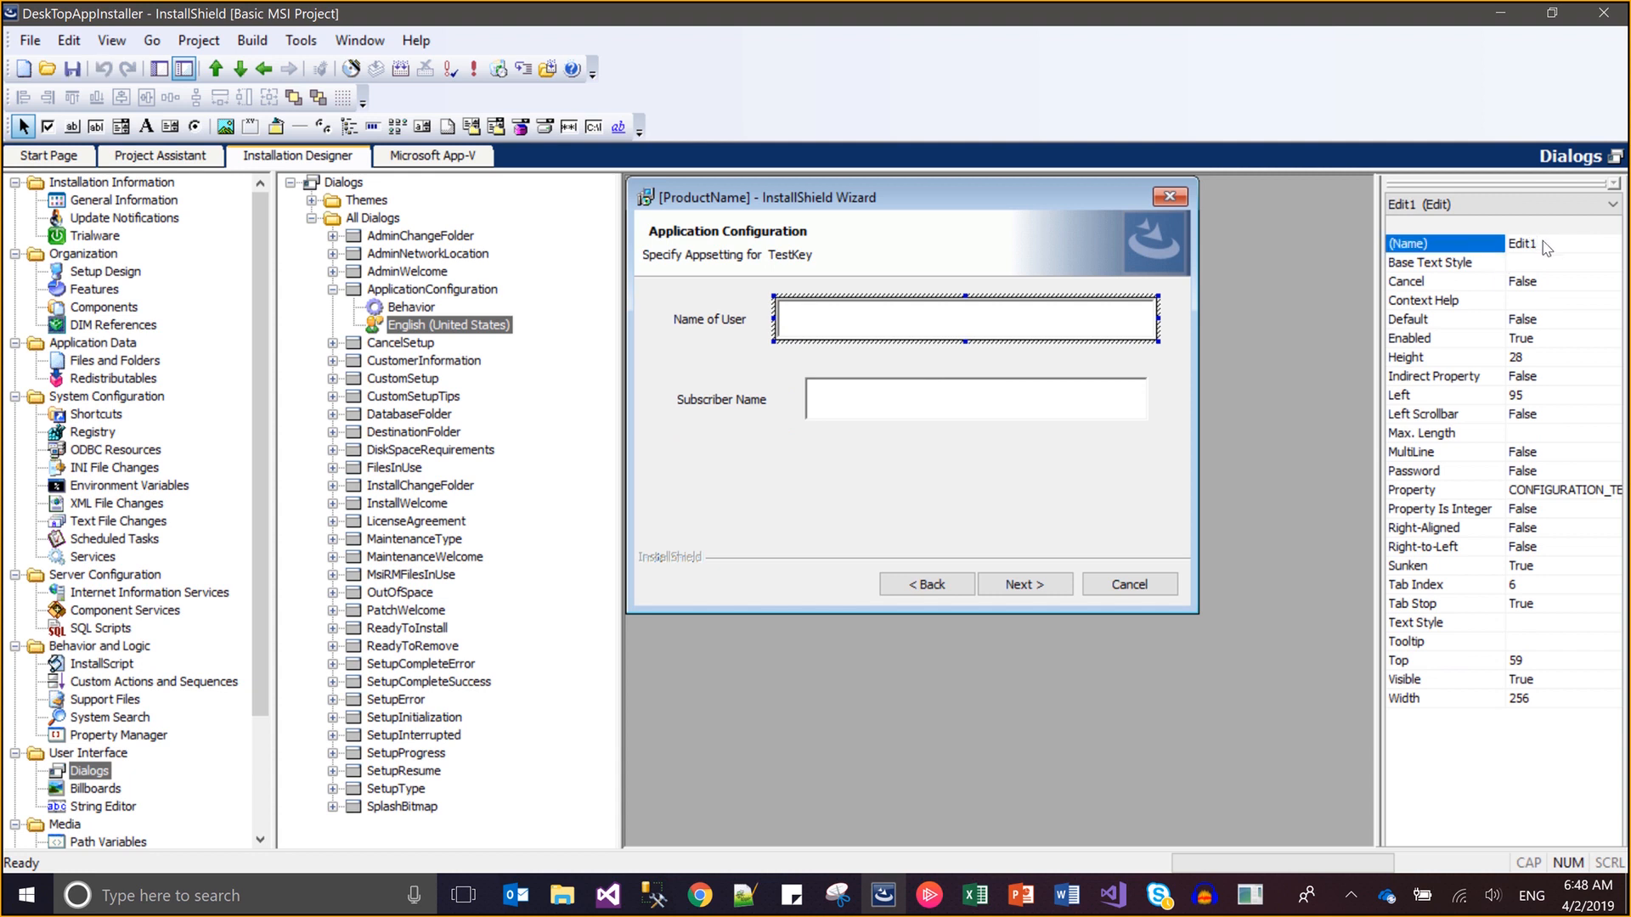
{"action": "key", "text": "BackSpace"}
{"action": "key", "text": "BackSpace"}
{"action": "type", "text": "NameOfUser_Edit"}
{"action": "key", "text": "Return"}
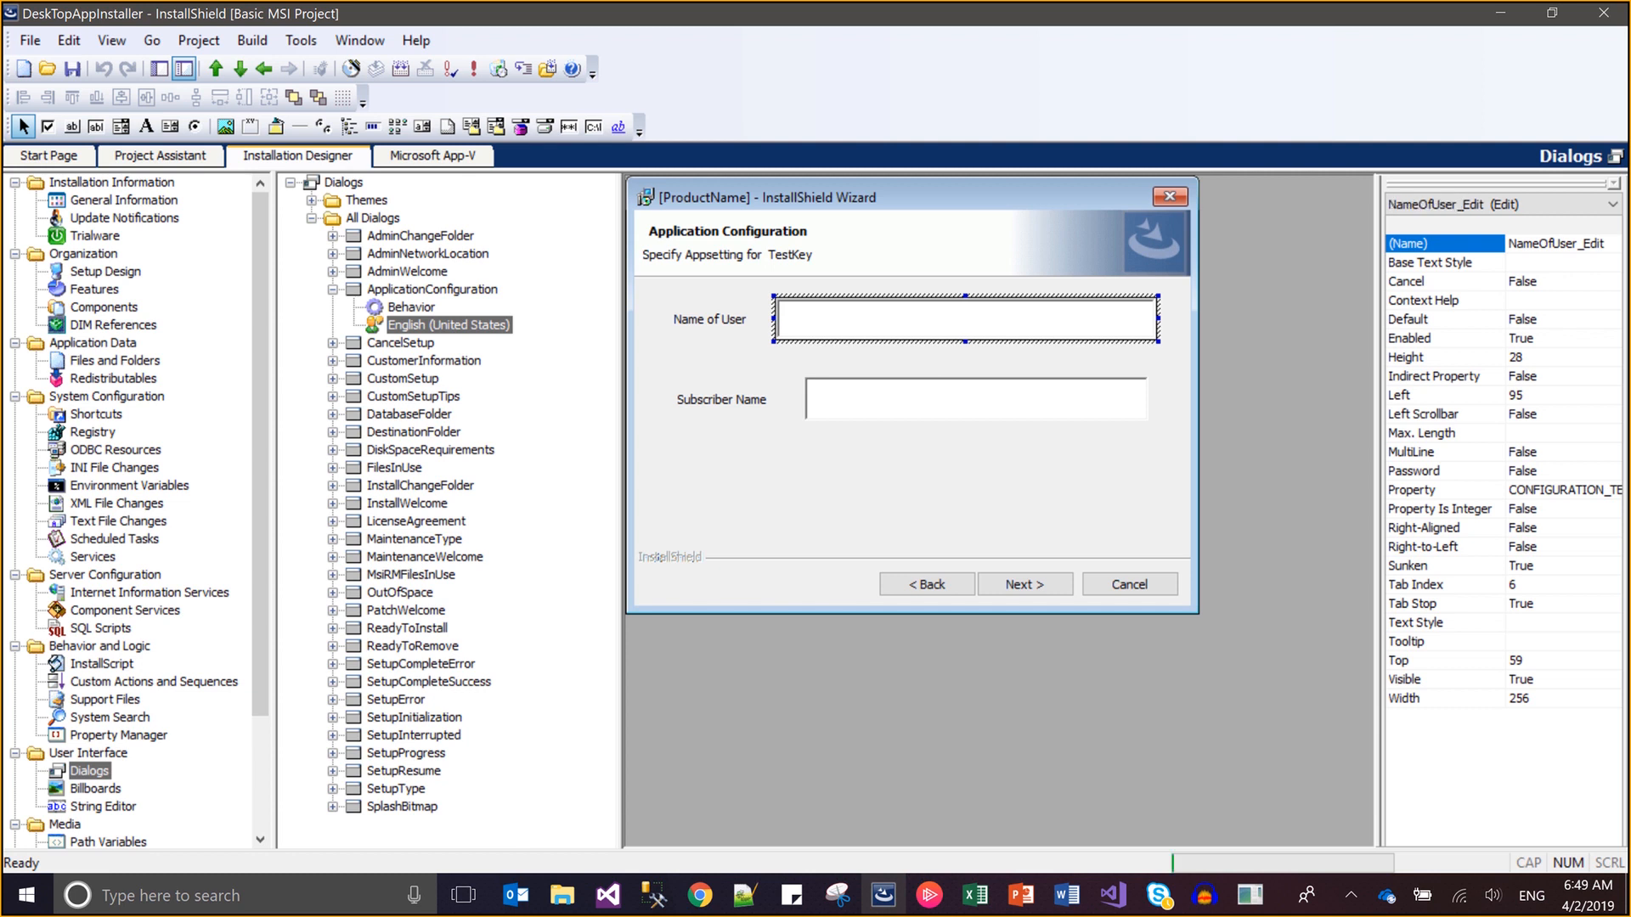
Rename the edit field beside Subscriber Name as SubscriberName_Edit
{"action": "left_click", "coordinate": [1085, 412]}
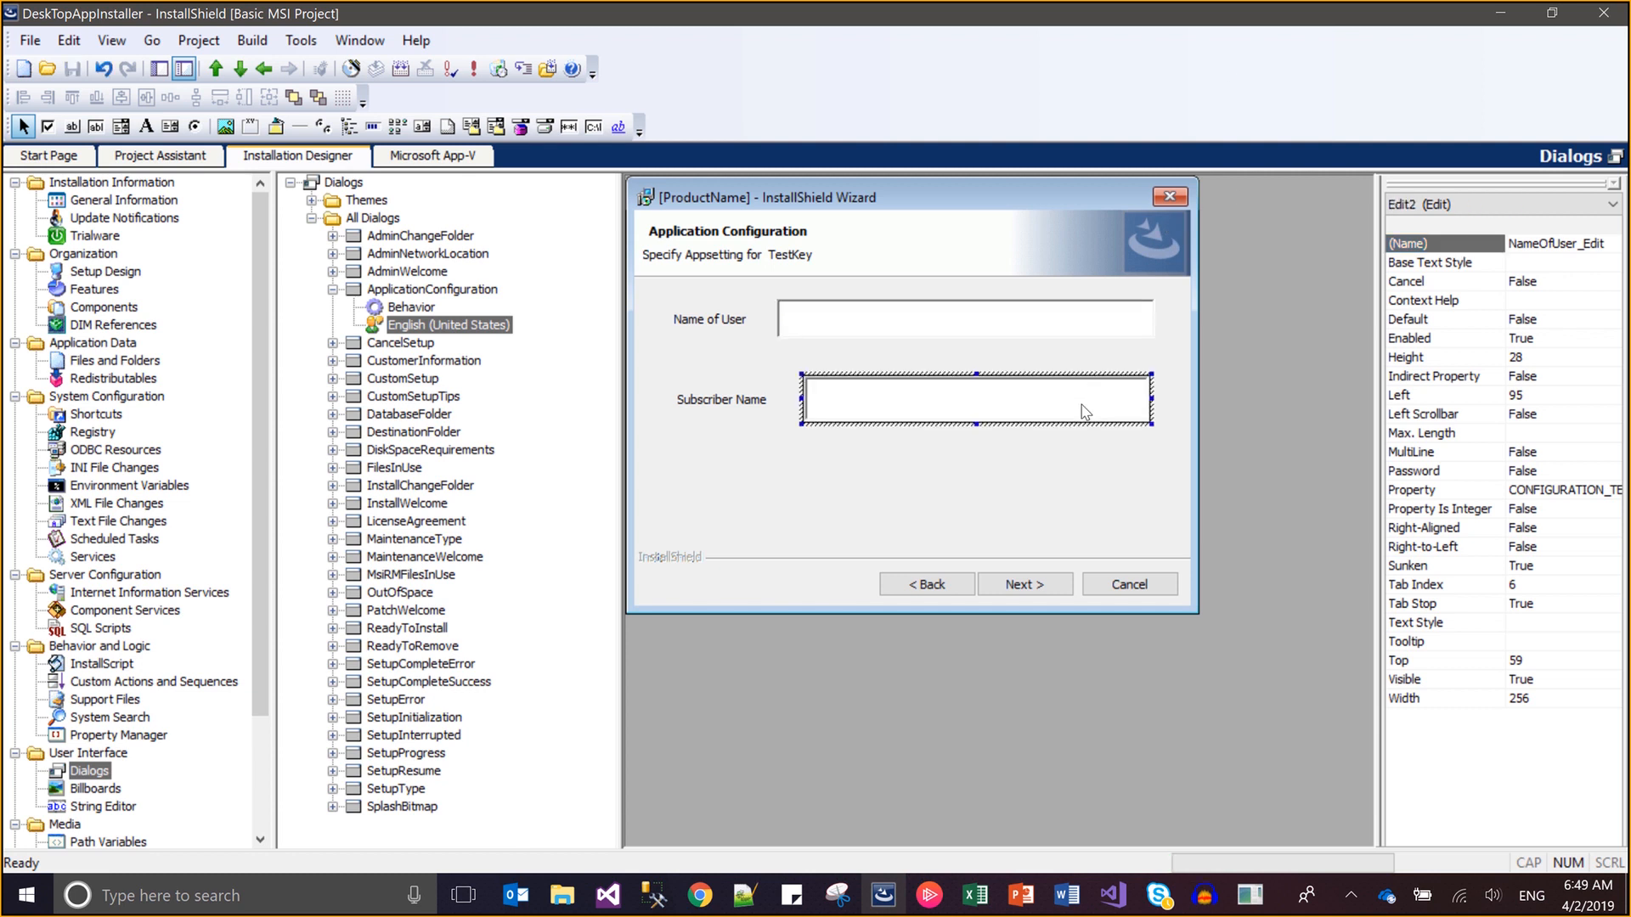
{"action": "left_click", "coordinate": [1551, 248]}
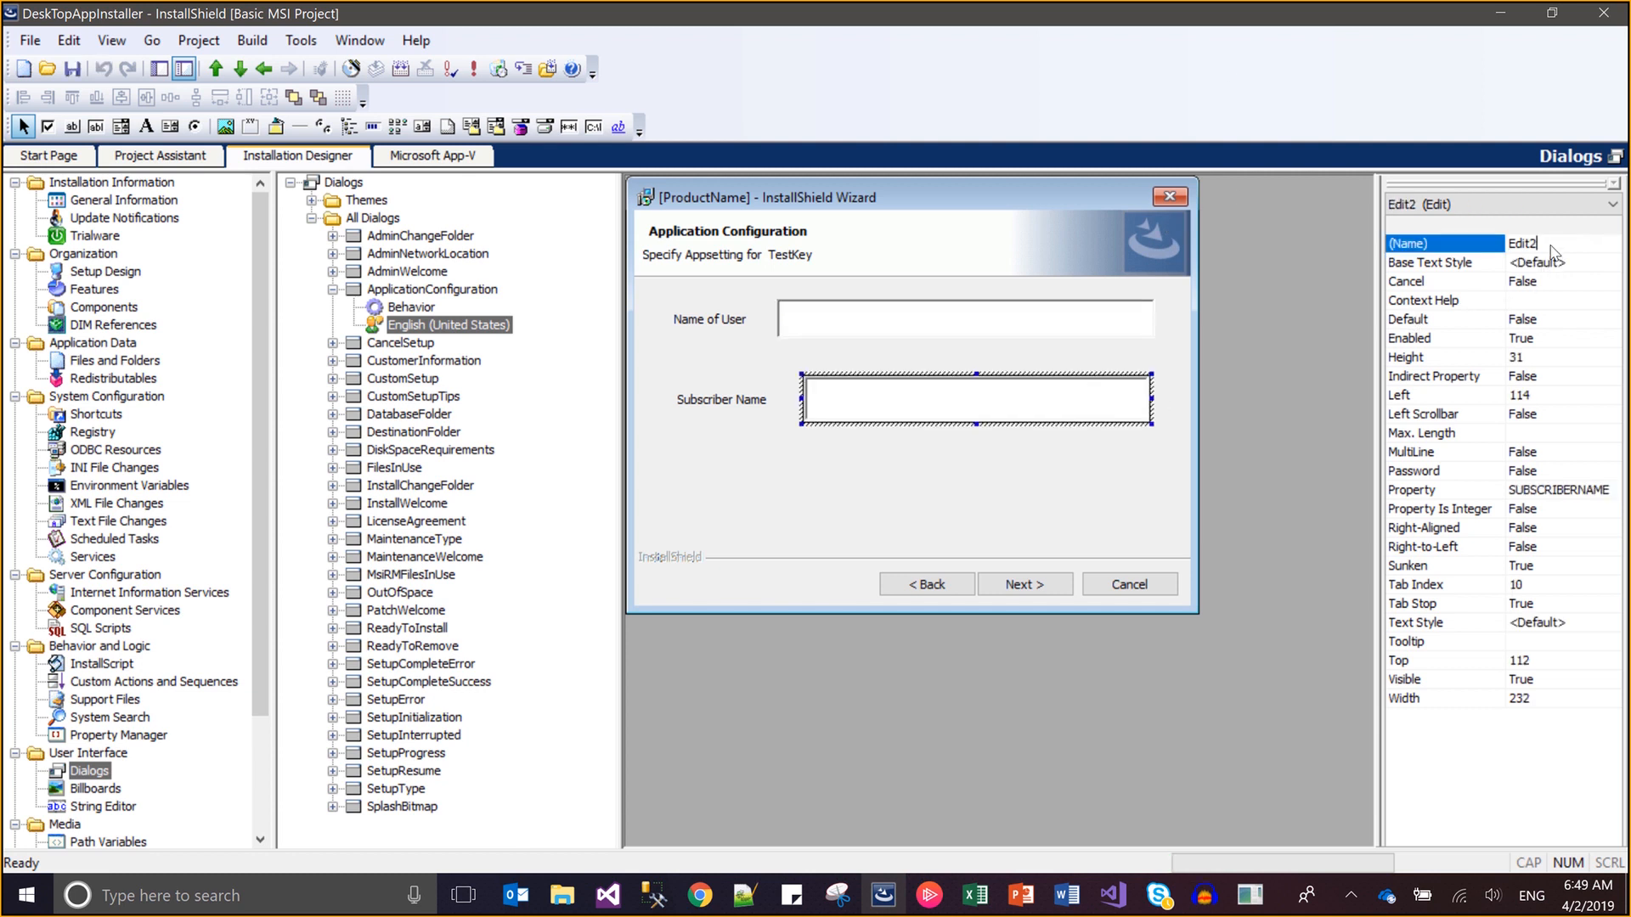
{"action": "key", "text": "BackSpace"}
{"action": "key", "text": "BackSpace"}
{"action": "key", "text": "BackSpace"}
{"action": "key", "text": "BackSpace"}
{"action": "key", "text": "BackSpace"}
{"action": "type", "text": "SubscriberName_Edit"}
{"action": "key", "text": "Return"}
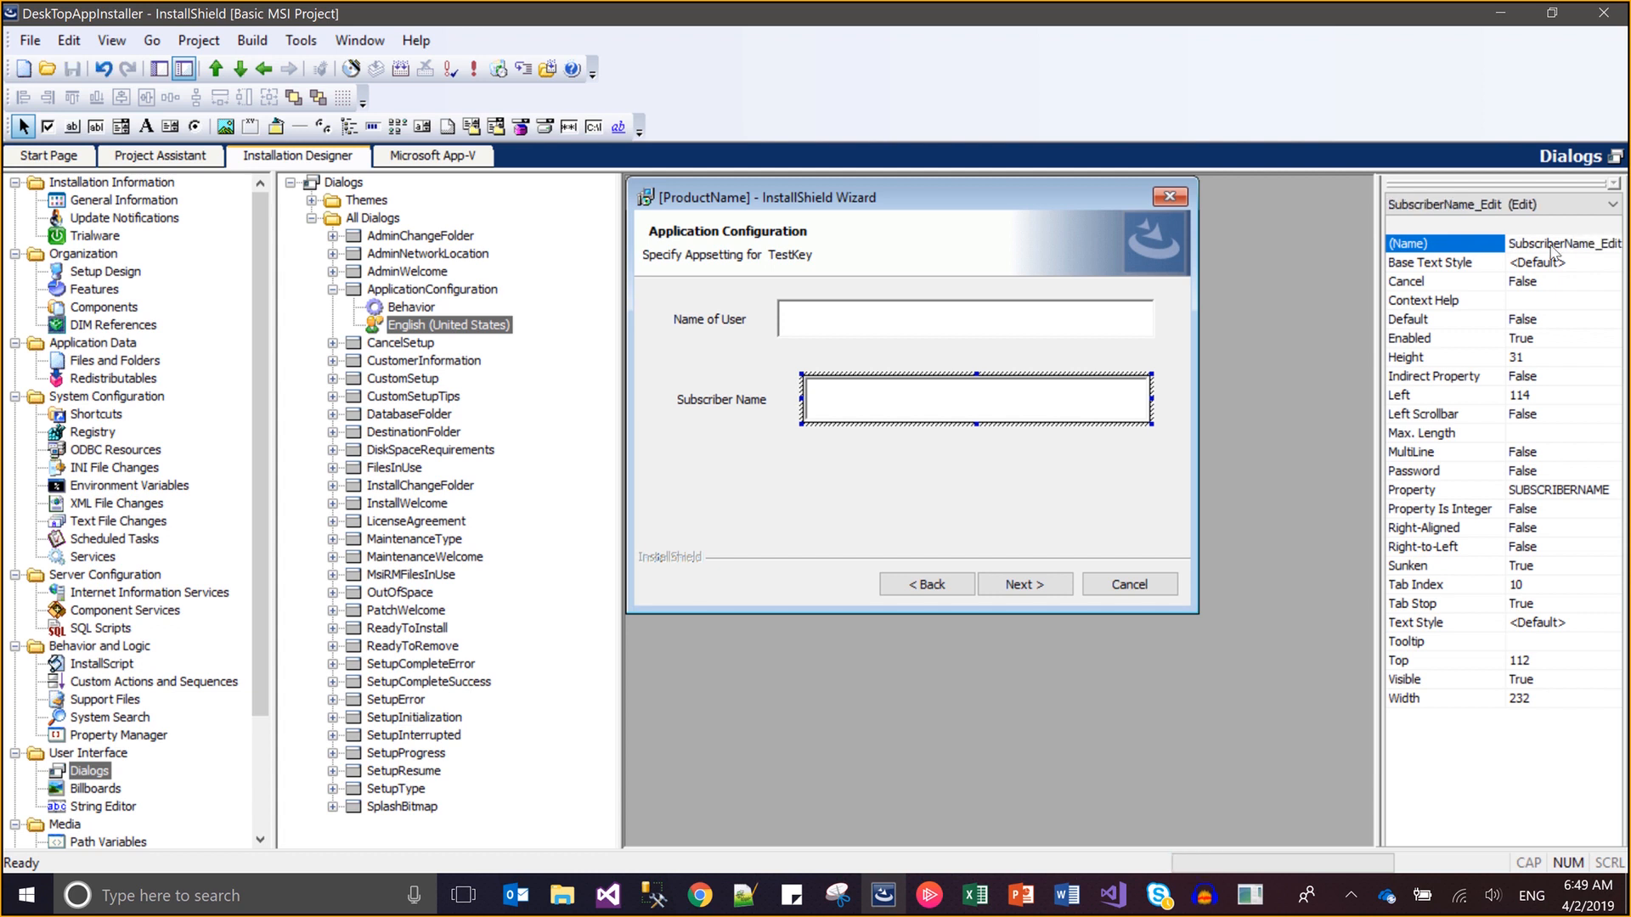
{"action": "left_click", "coordinate": [1136, 491]}
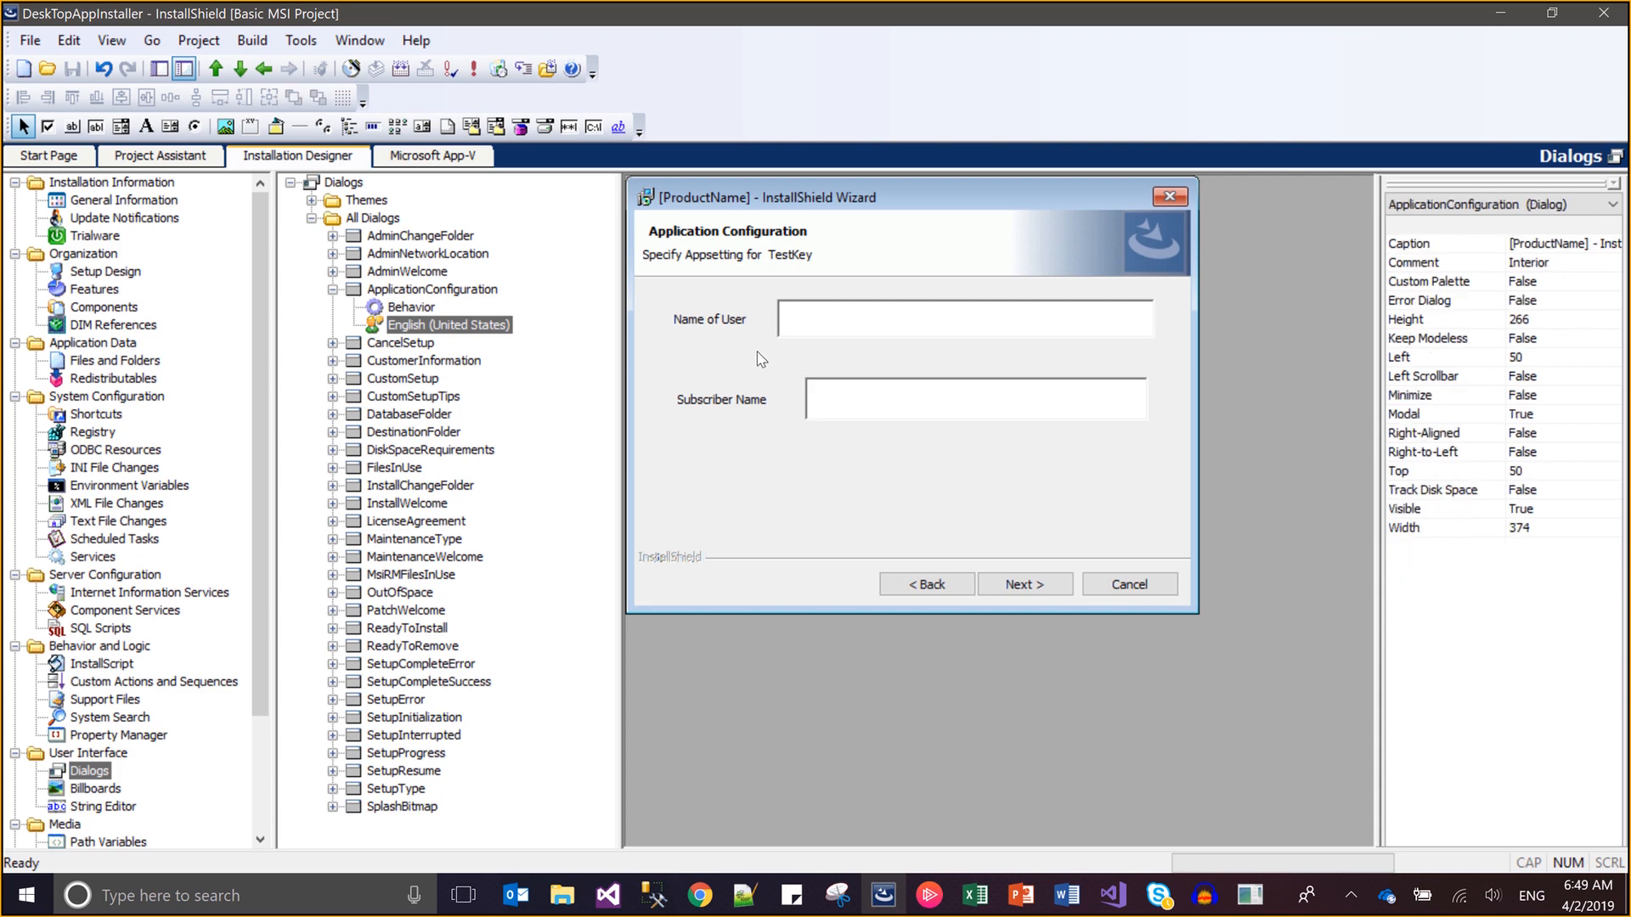
Add a Hide action to the conditions of the NameOfUserLabel control in the ApplicationConfiguration dialog's behavior
{"action": "left_click", "coordinate": [397, 307]}
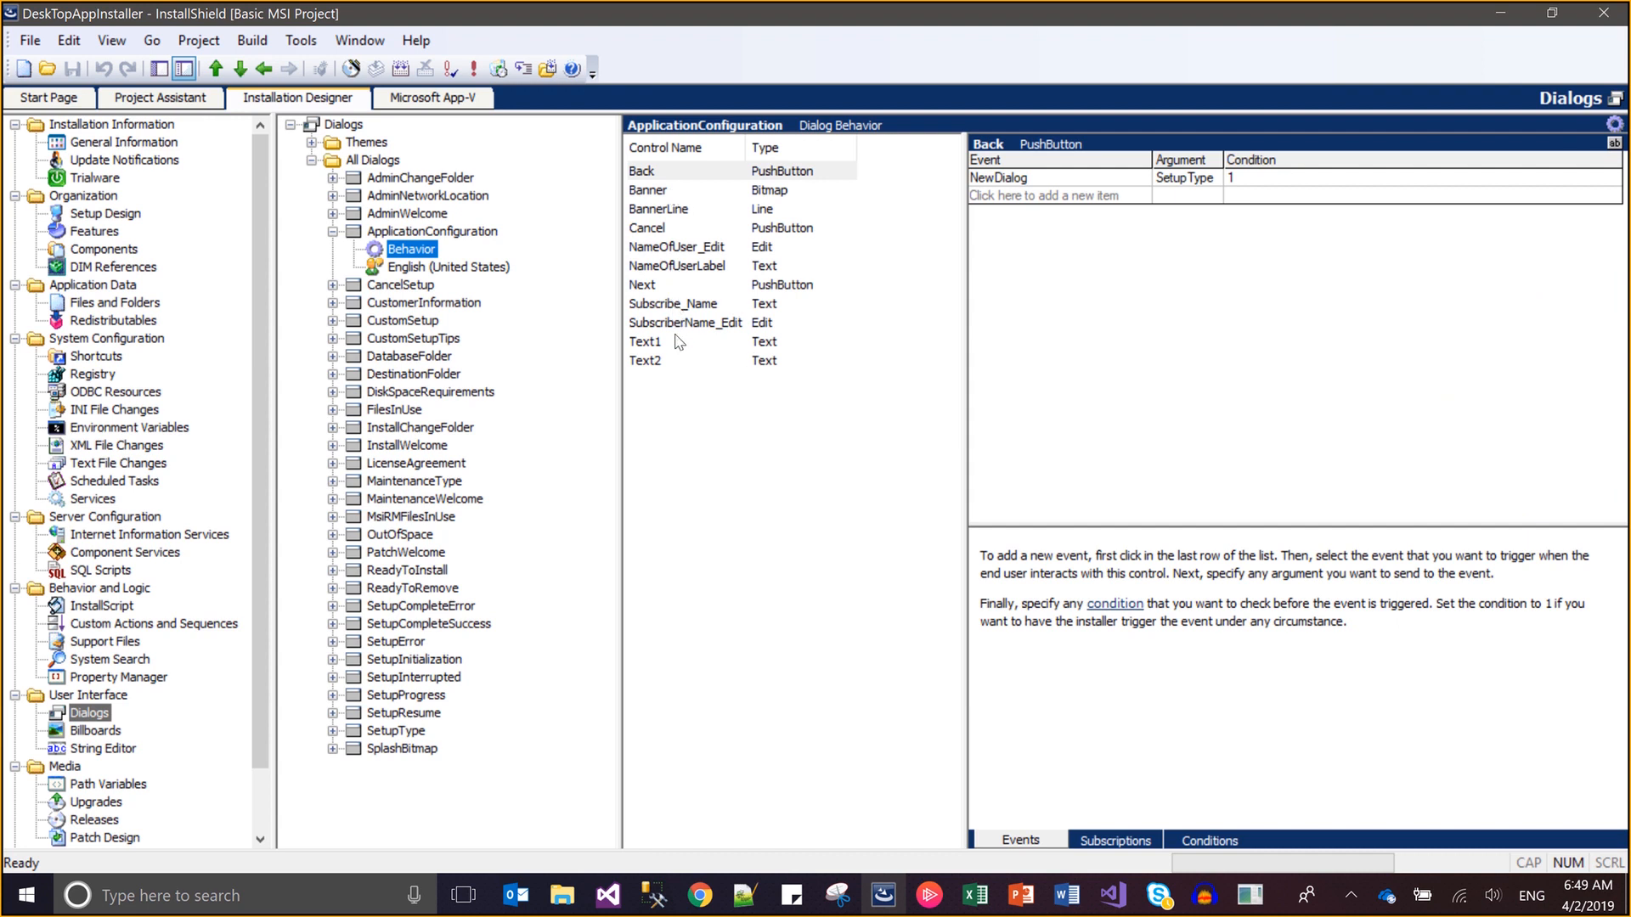
{"action": "left_click", "coordinate": [683, 267]}
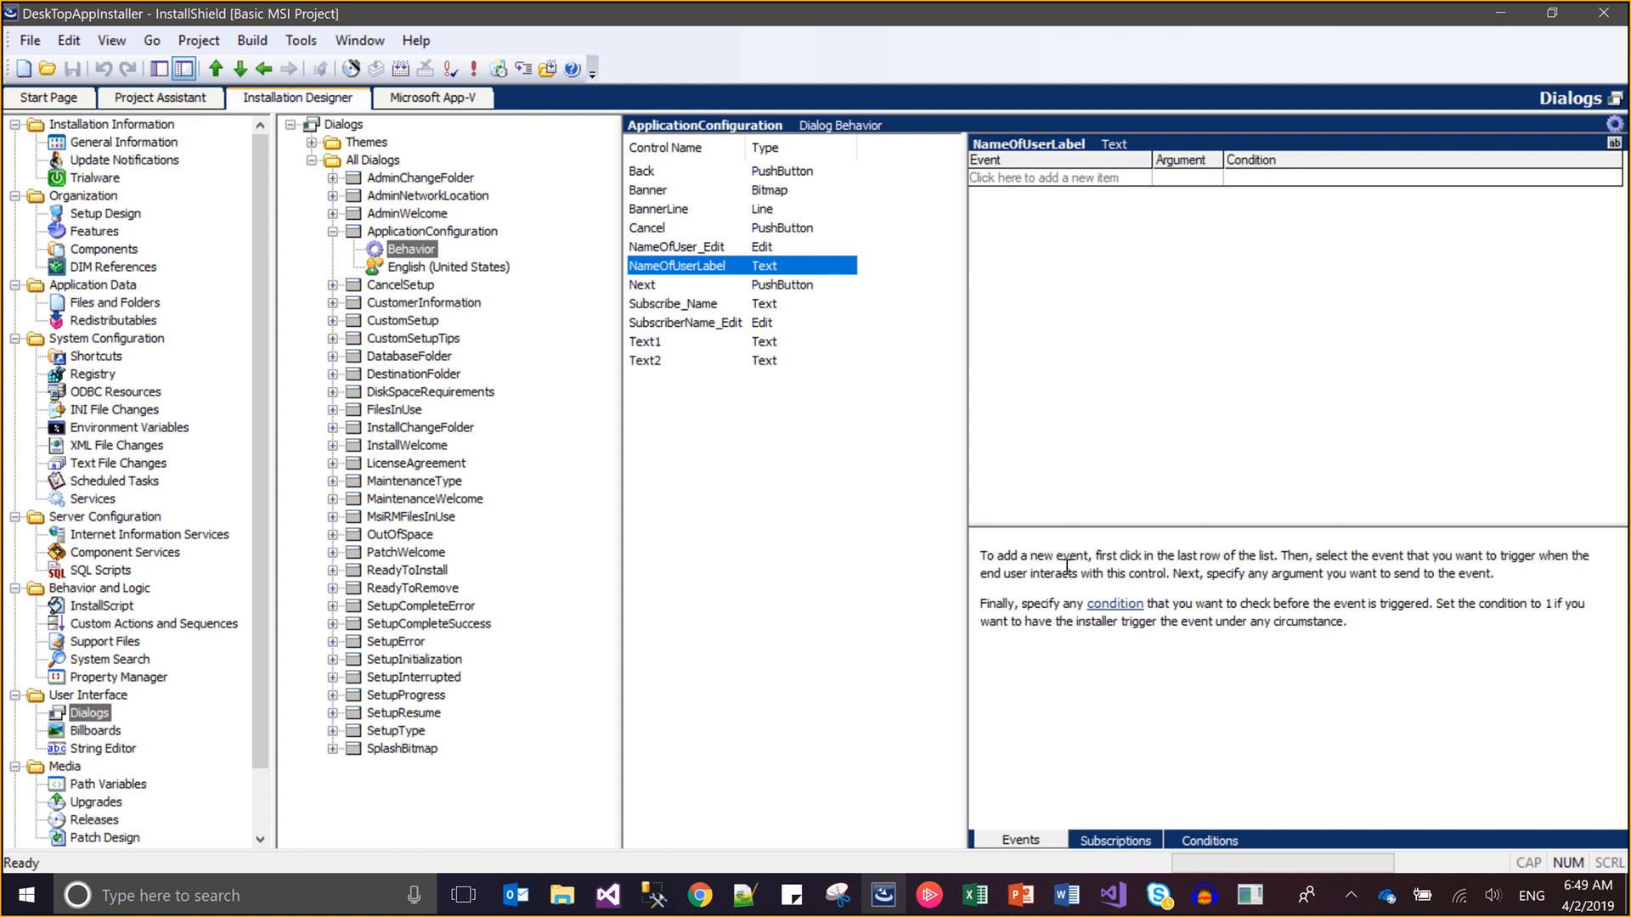
{"action": "left_click", "coordinate": [1206, 841]}
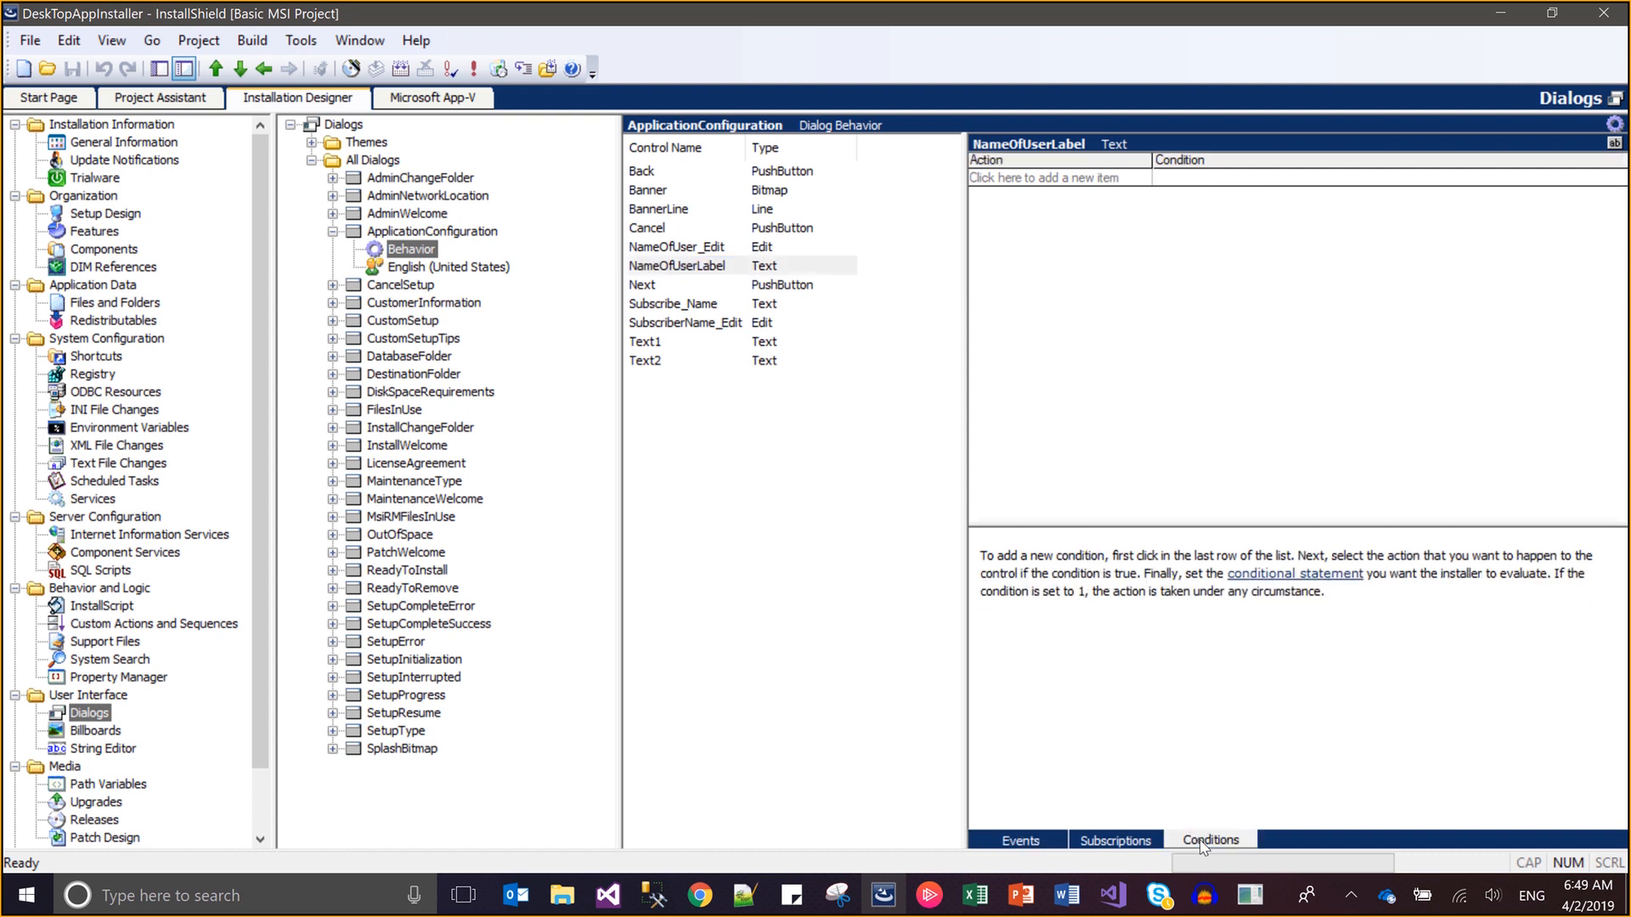
{"action": "left_click", "coordinate": [1133, 177]}
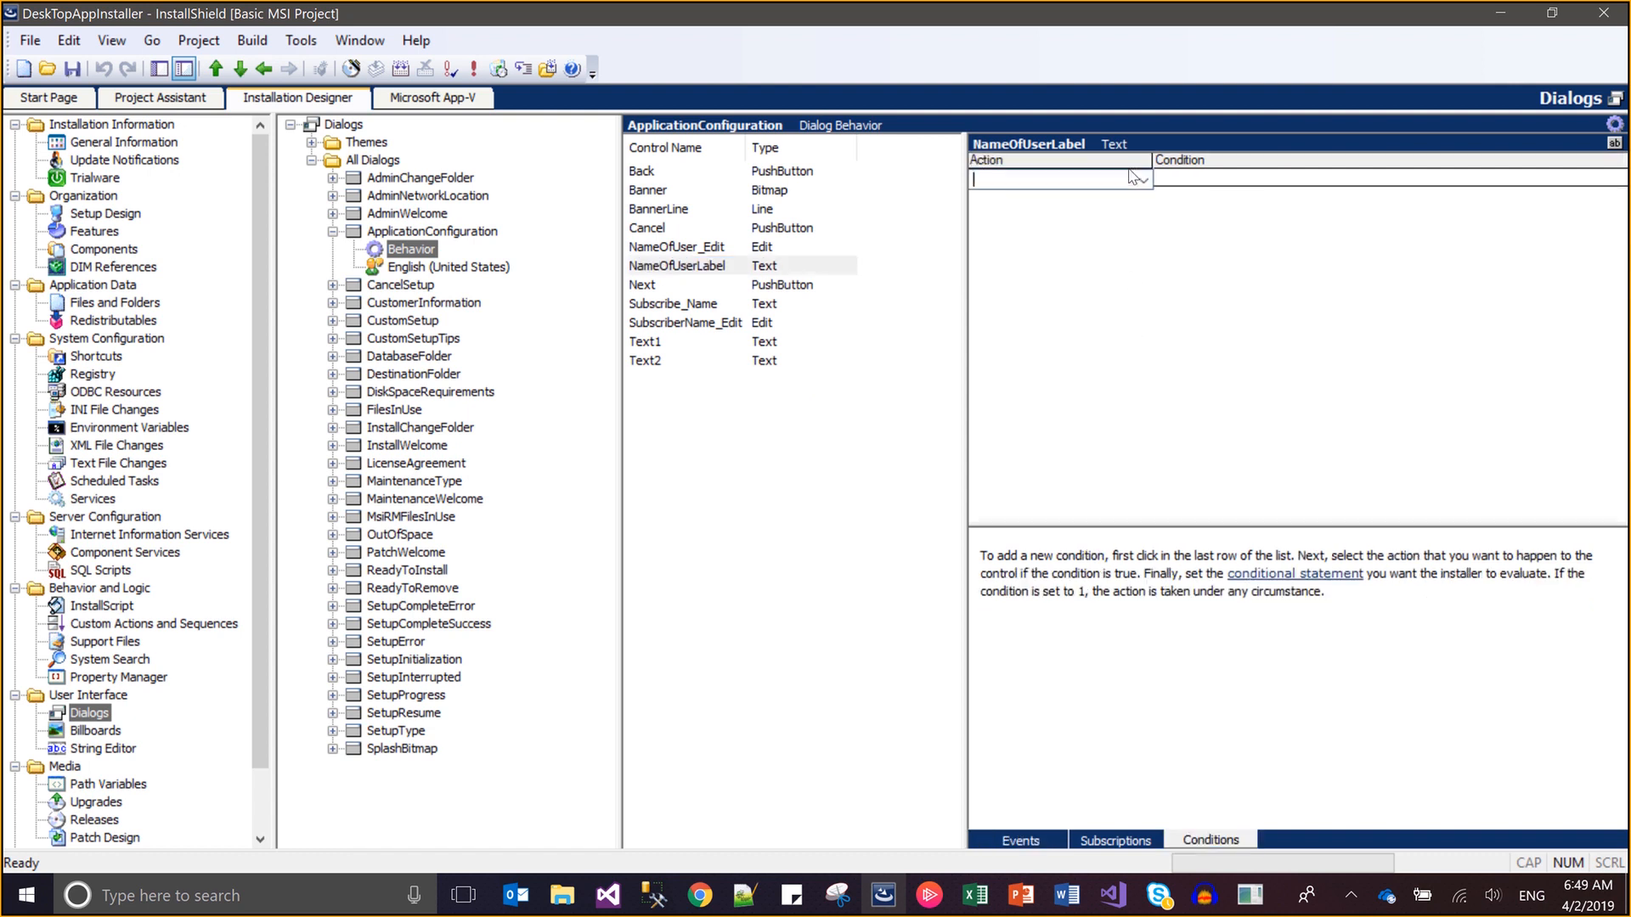
{"action": "left_click", "coordinate": [1143, 181]}
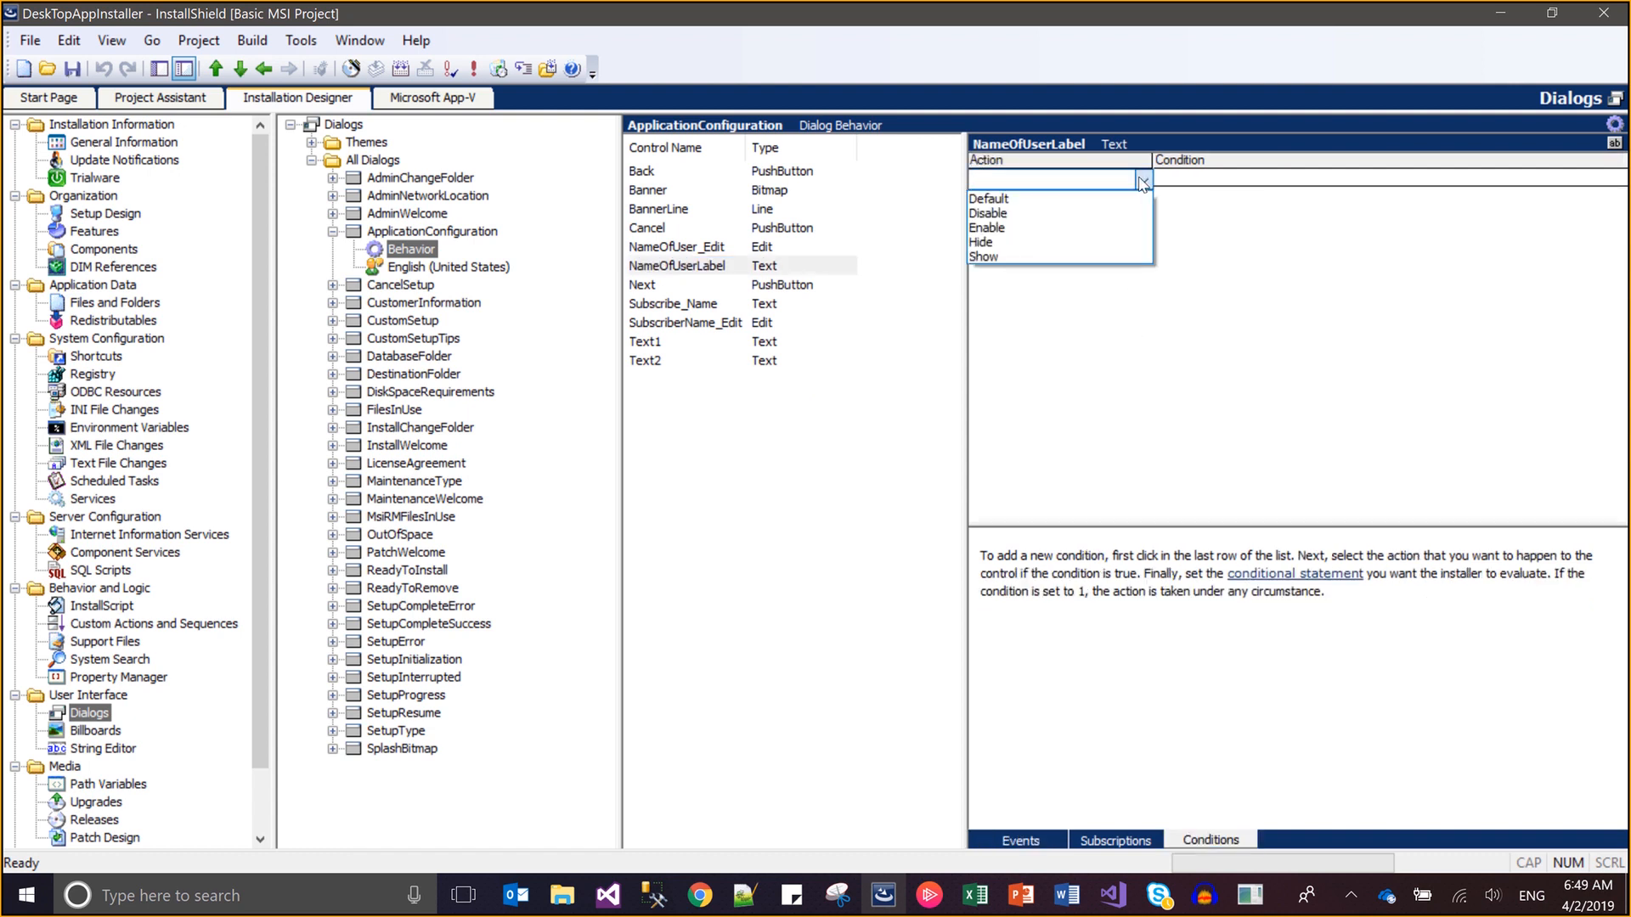
{"action": "key", "text": "Down"}
{"action": "key", "text": "Down"}
{"action": "key", "text": "Down"}
{"action": "key", "text": "Down"}
{"action": "key", "text": "Return"}
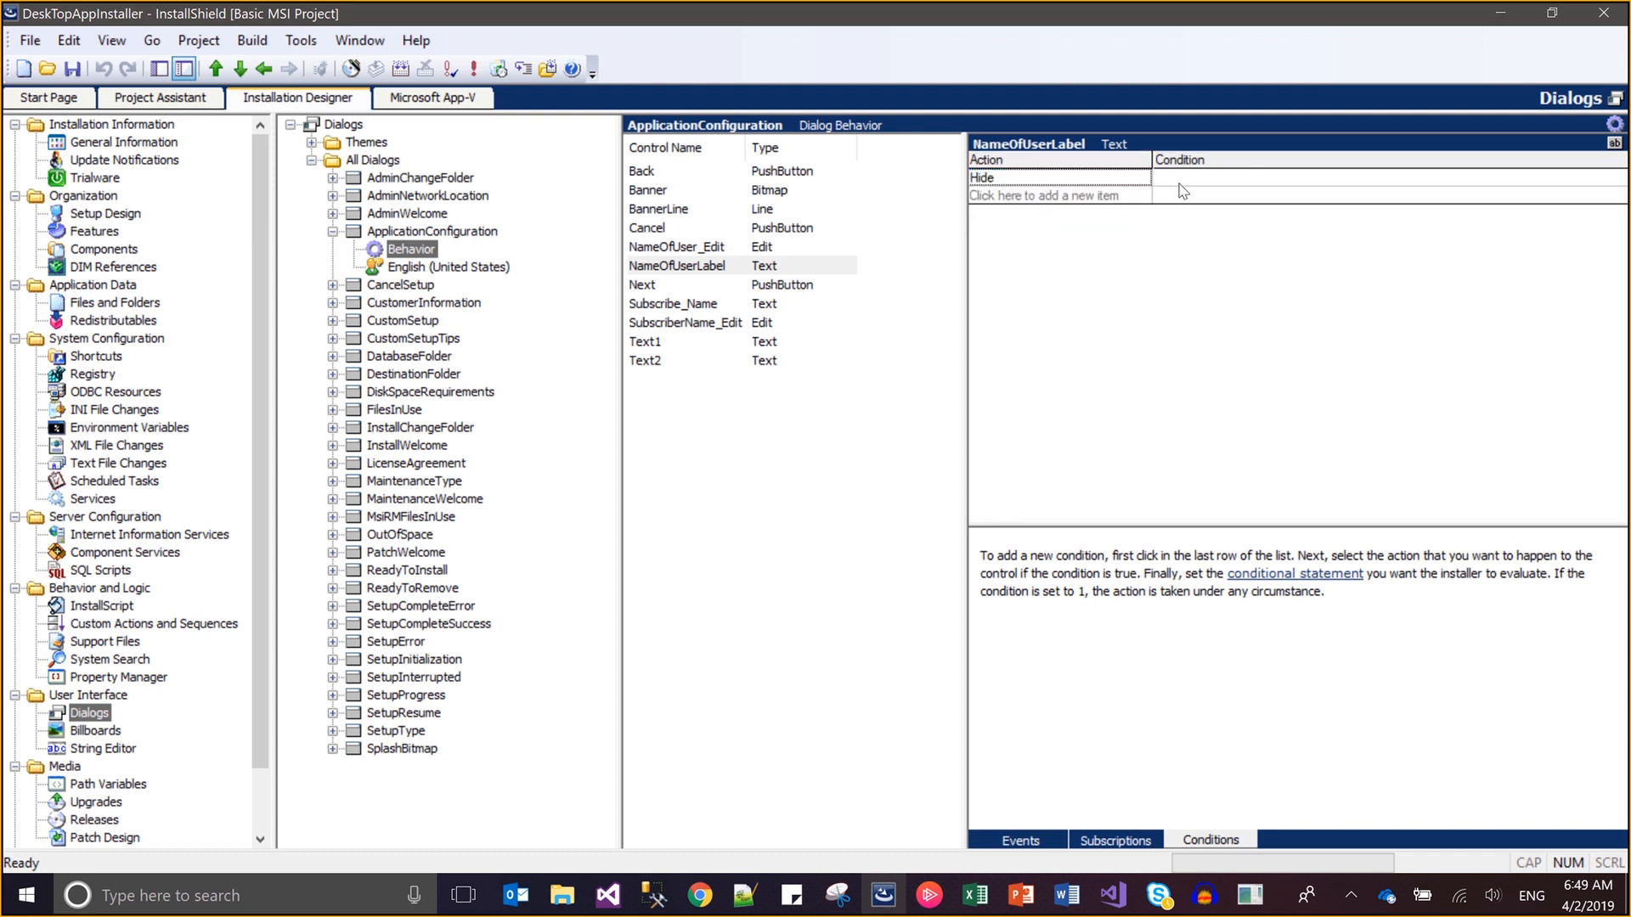
{"action": "left_click", "coordinate": [1179, 182]}
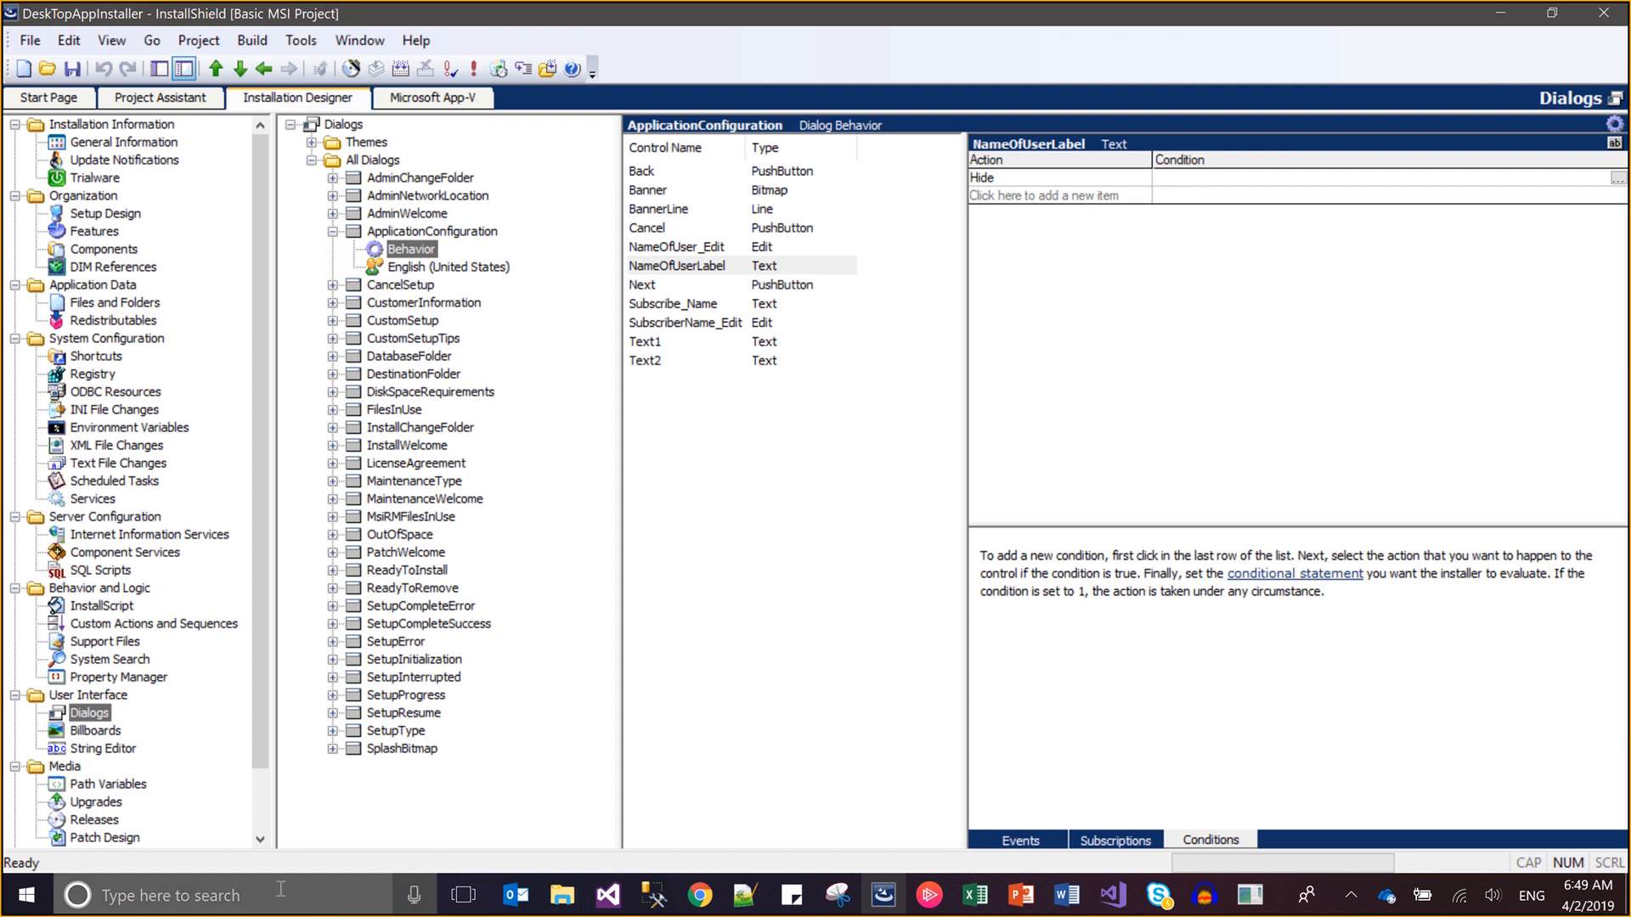
Open Notepad, close the duplicate blank window and place the remaining one over the middle of InstallShield
{"action": "left_click", "coordinate": [27, 912]}
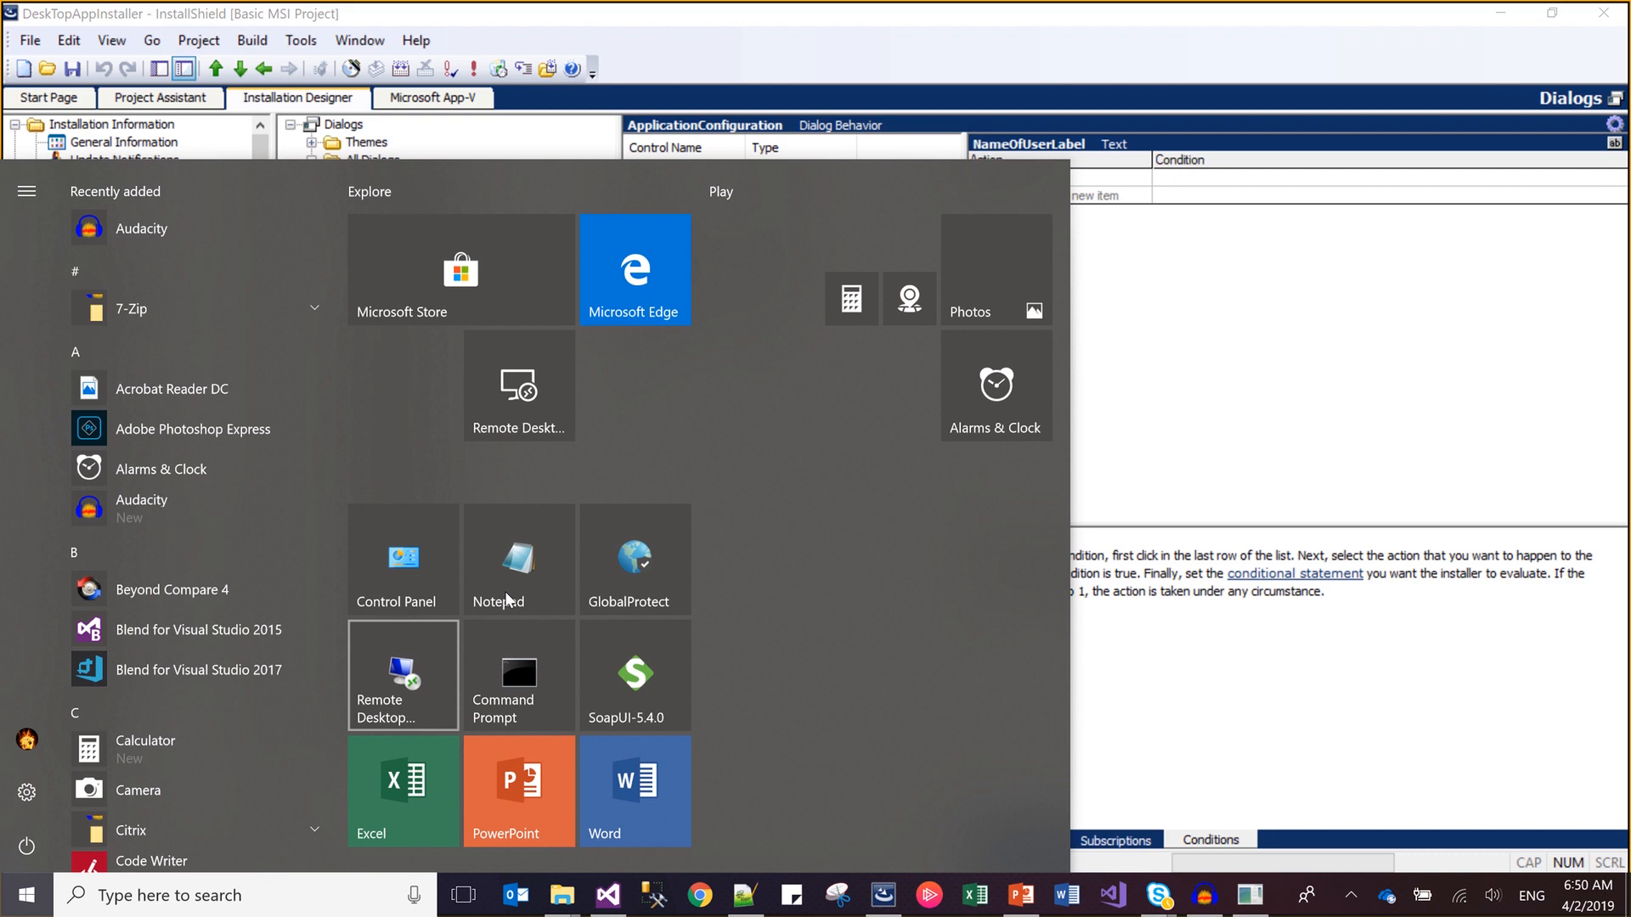
{"action": "left_click", "coordinate": [518, 570]}
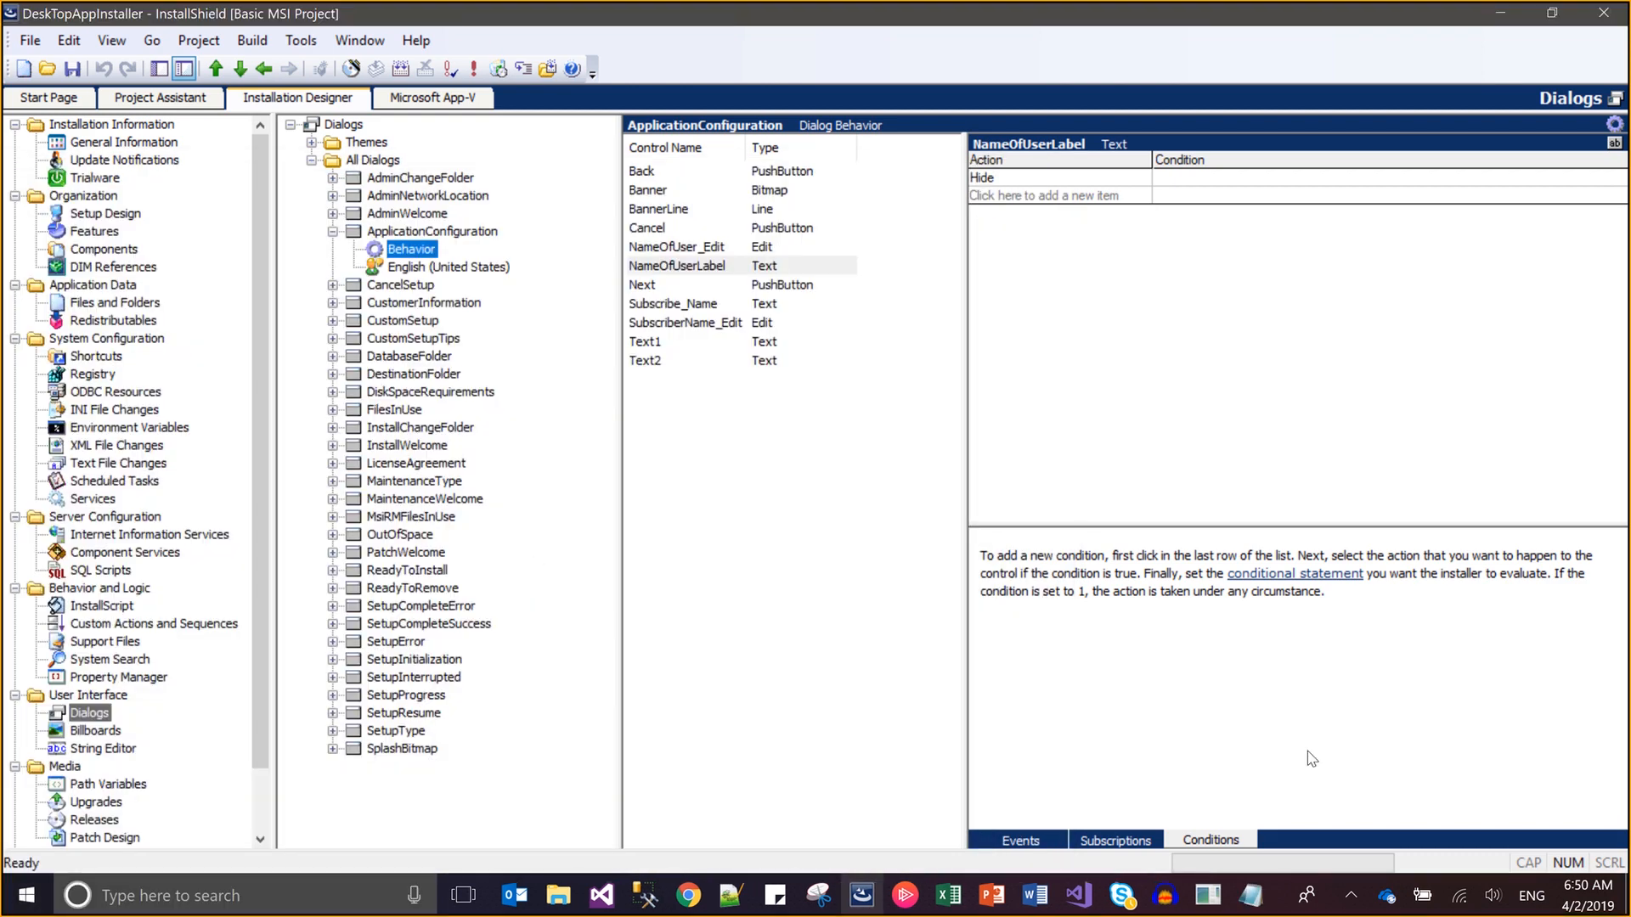
{"action": "mouse_move", "coordinate": [1265, 900]}
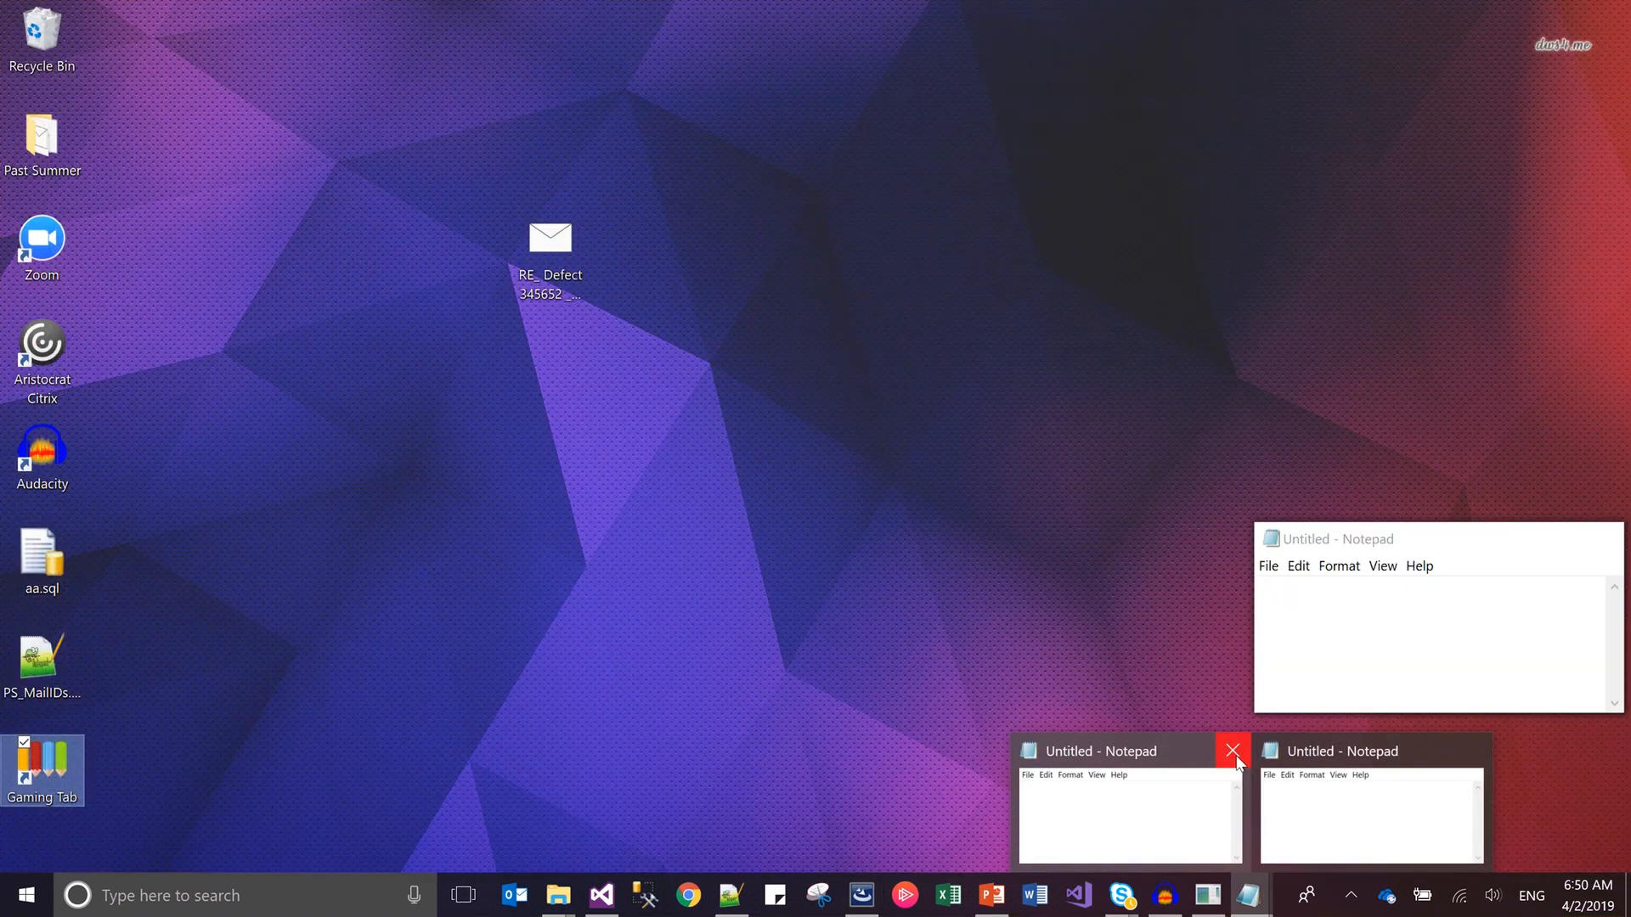
{"action": "left_click", "coordinate": [1233, 751]}
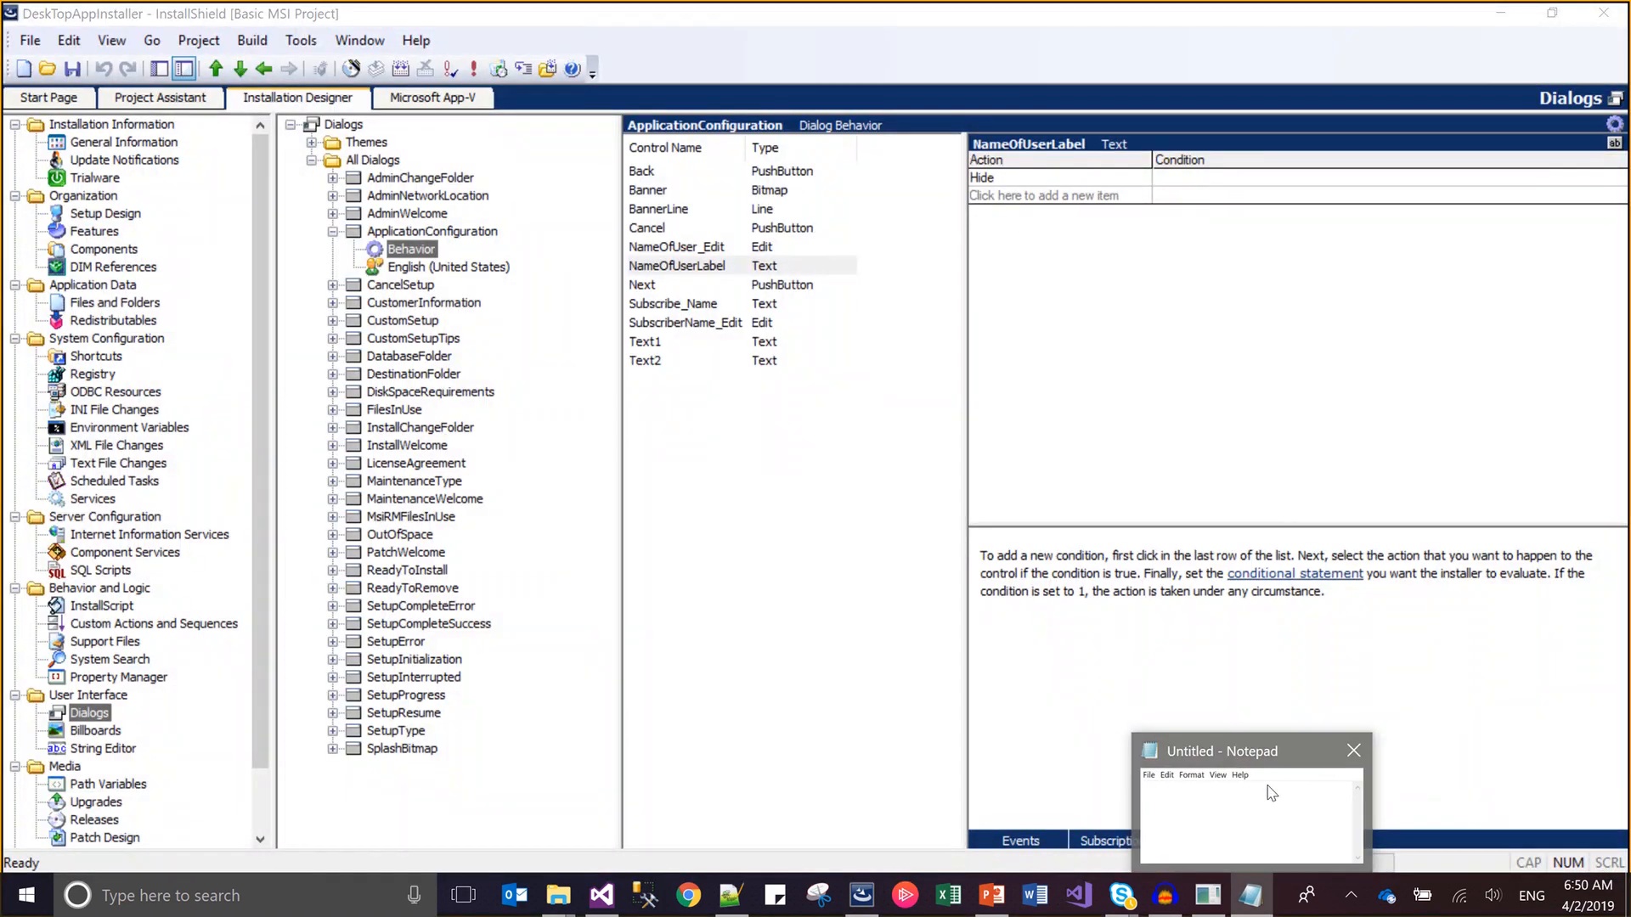
{"action": "left_click", "coordinate": [1248, 816]}
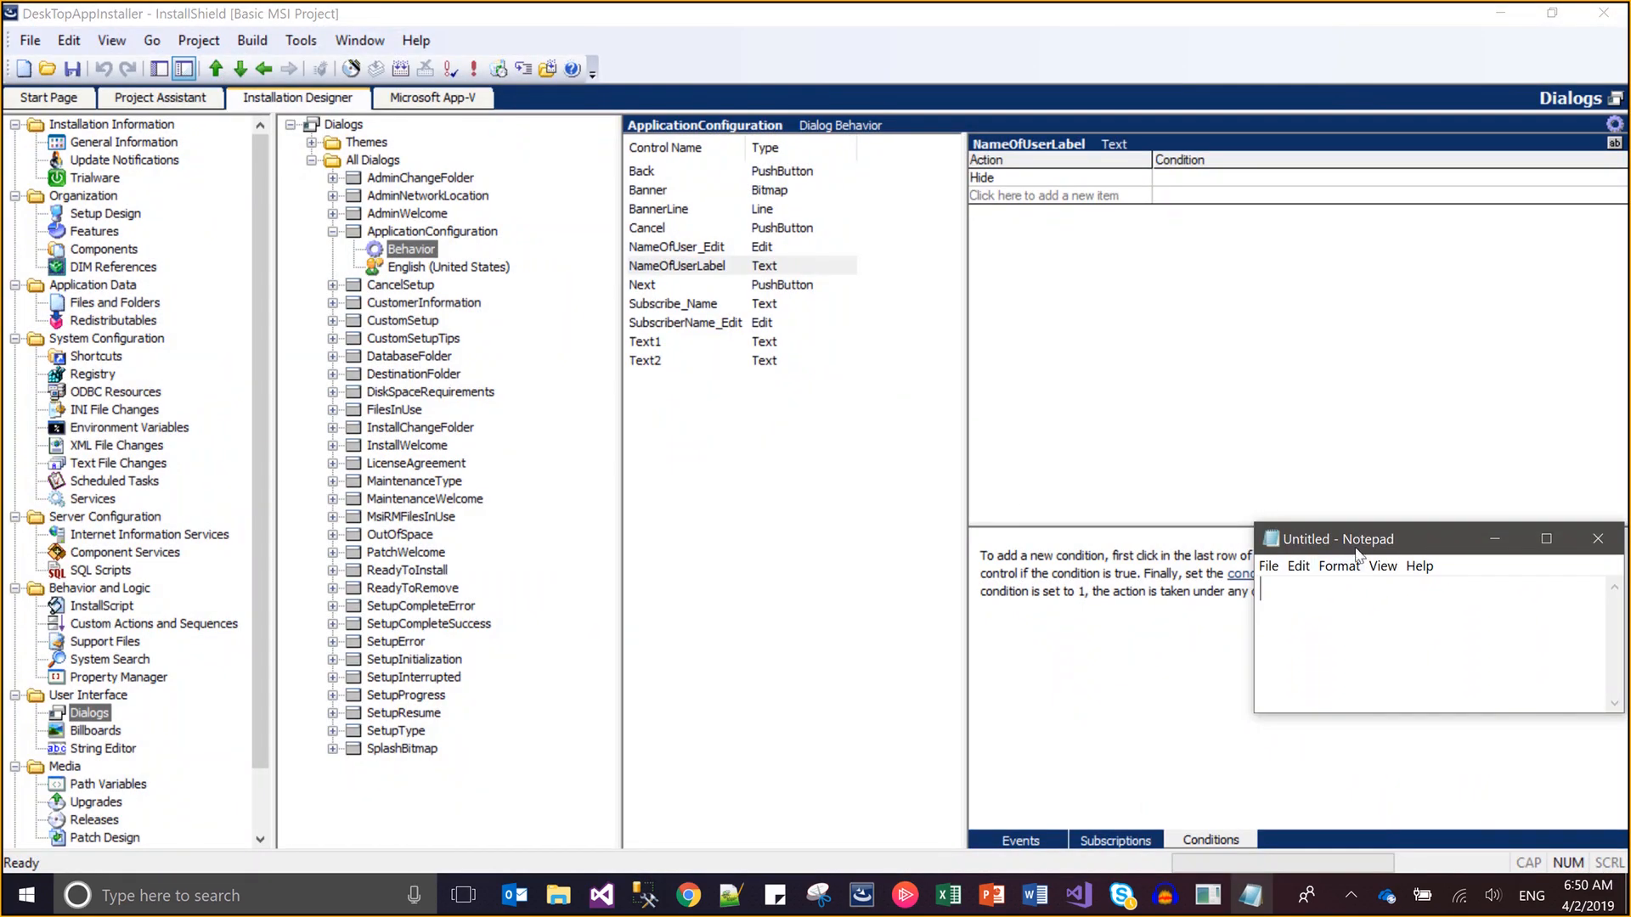
{"action": "left_click_drag", "start_coordinate": [1354, 543], "coordinate": [970, 473]}
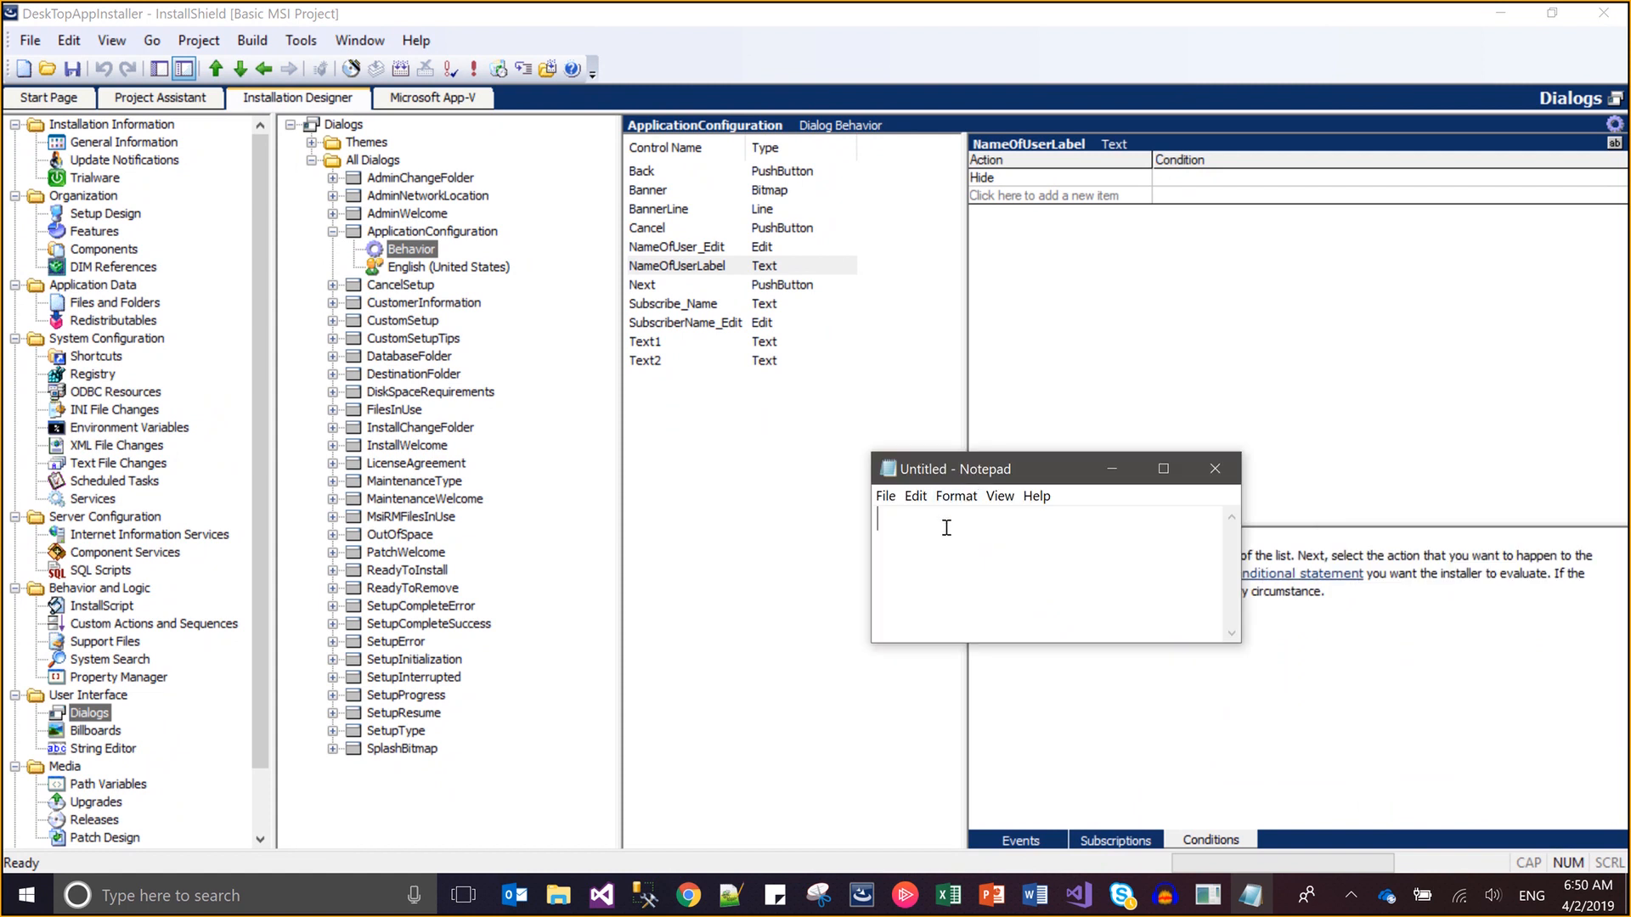
Write the condition template &FeatureName=3 in the blank Notepad document
{"action": "type", "text": "&Feature8"}
{"action": "key", "text": "BackSpace"}
{"action": "type", "text": "Name"}
{"action": "type", "text": "=3"}
{"action": "key", "text": "Left"}
{"action": "key", "text": "Left"}
{"action": "key", "text": "Left"}
{"action": "key", "text": "Right"}
Switch to InstallShield and examine the WPF_Application and Kudos_Console_Xuber features in Setup Design
{"action": "left_click", "coordinate": [86, 214]}
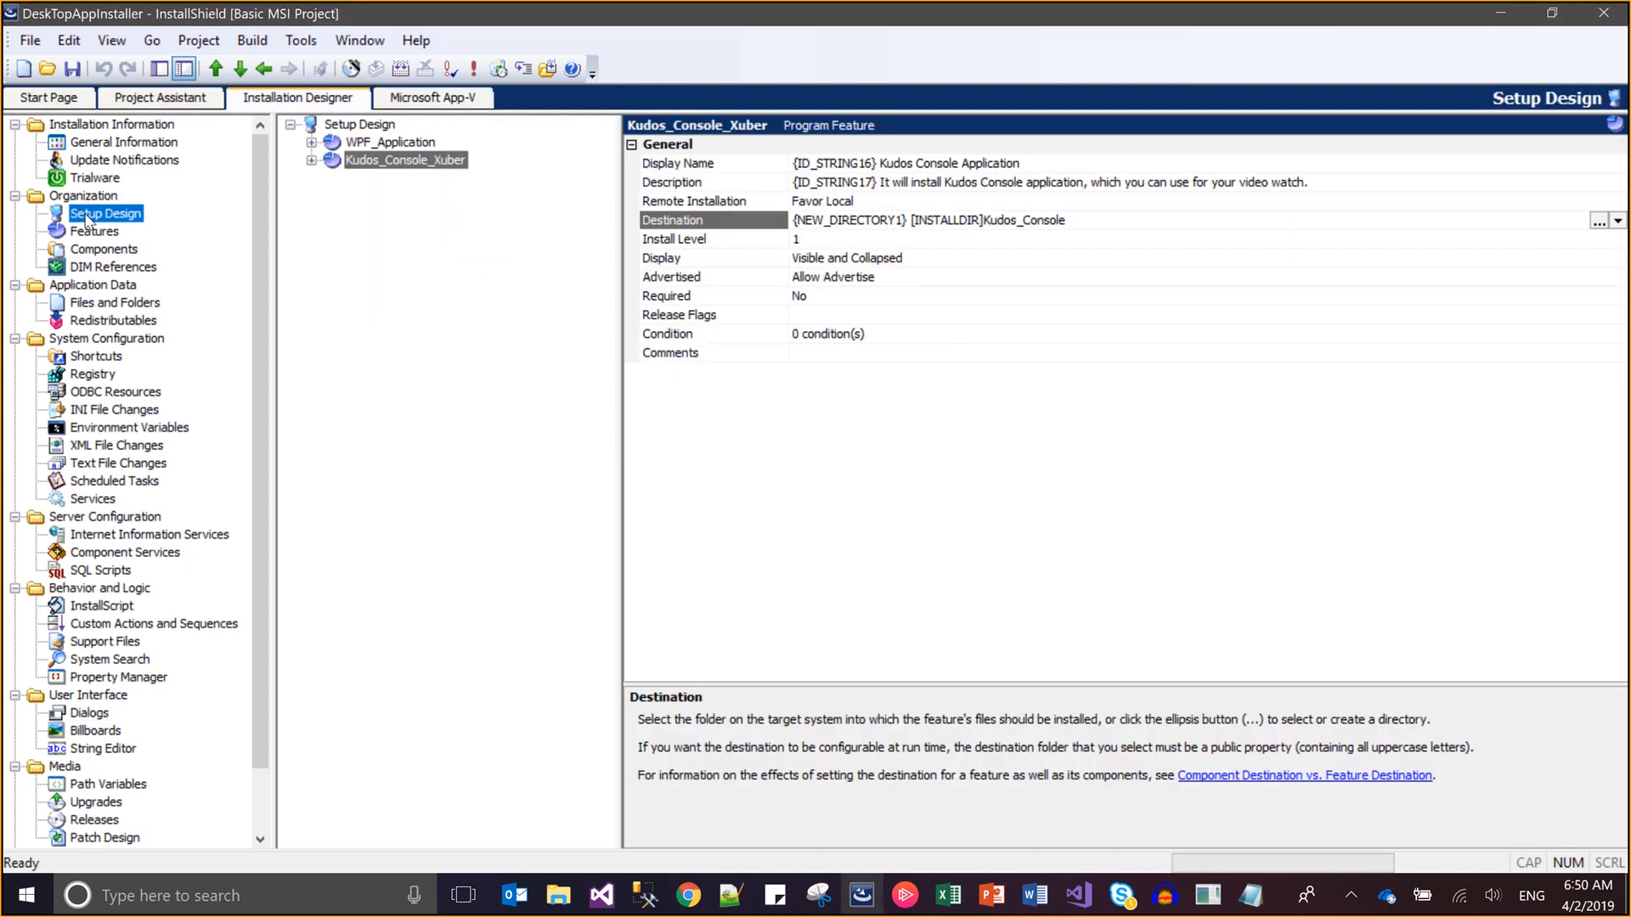
{"action": "left_click", "coordinate": [352, 144]}
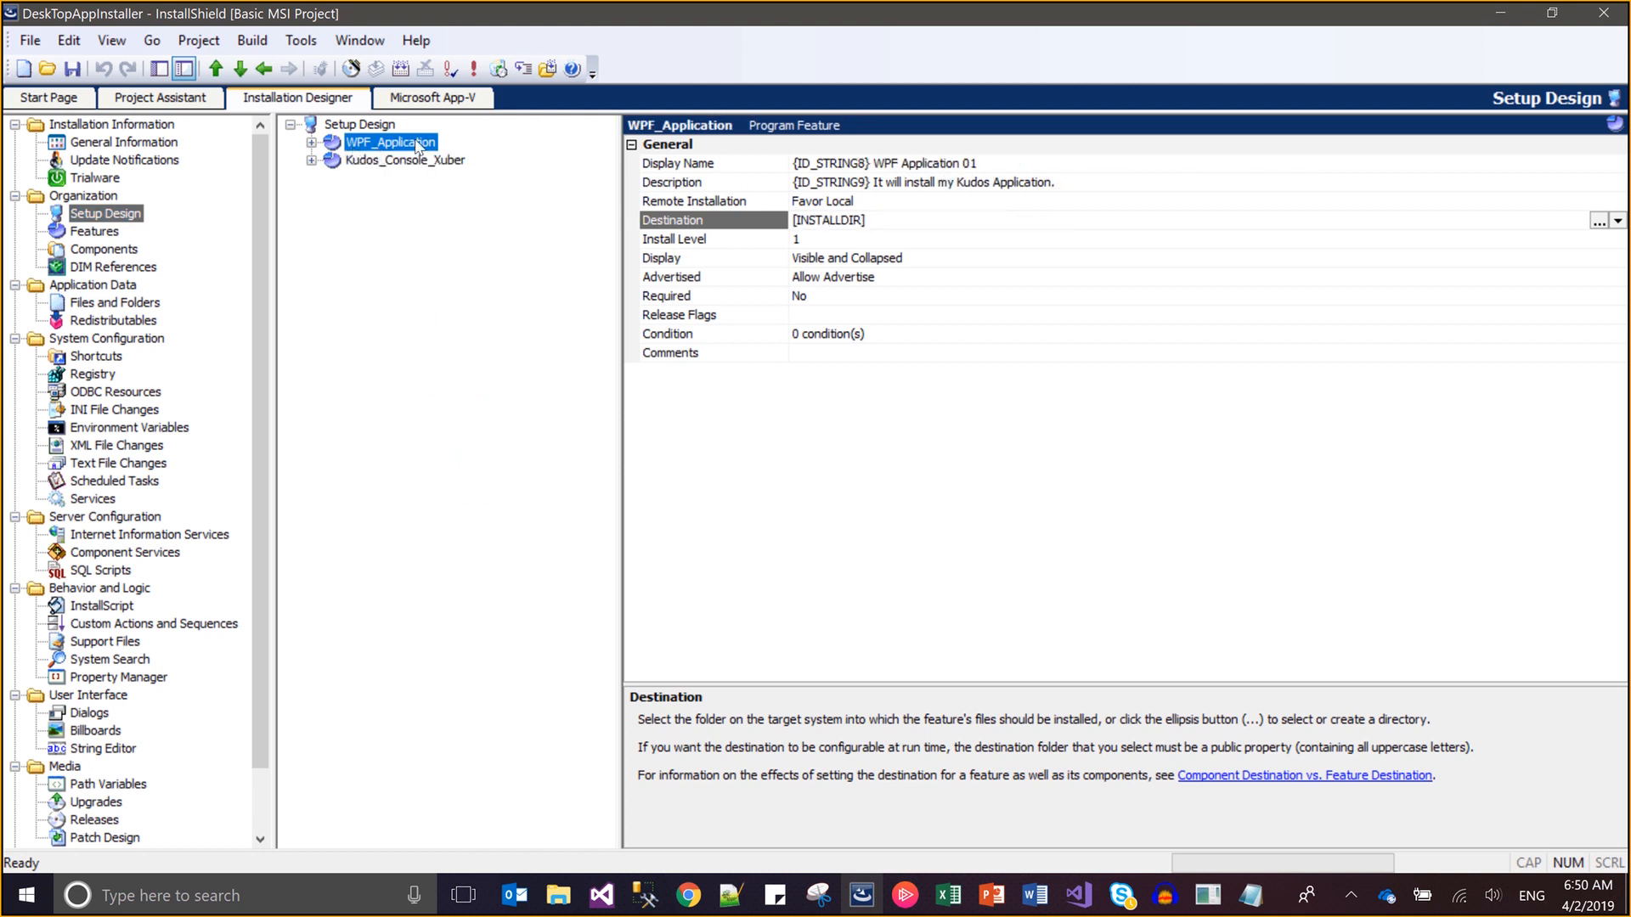
{"action": "left_click", "coordinate": [392, 164]}
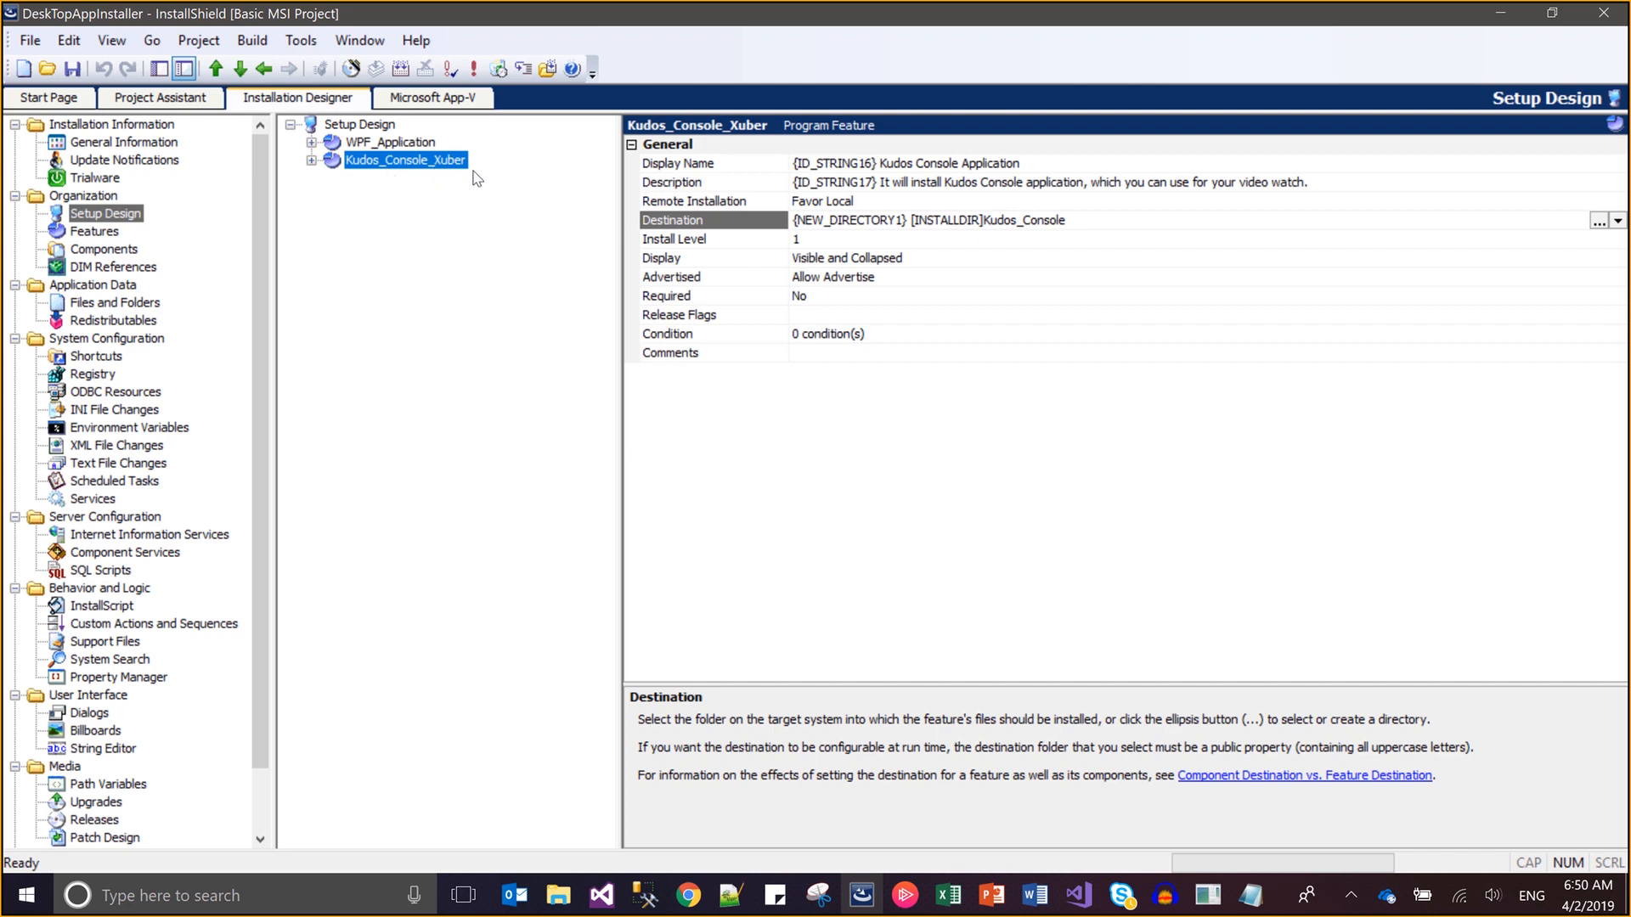
{"action": "key", "text": "alt+Tab"}
{"action": "key", "text": "alt+Tab"}
{"action": "left_click", "coordinate": [756, 164]}
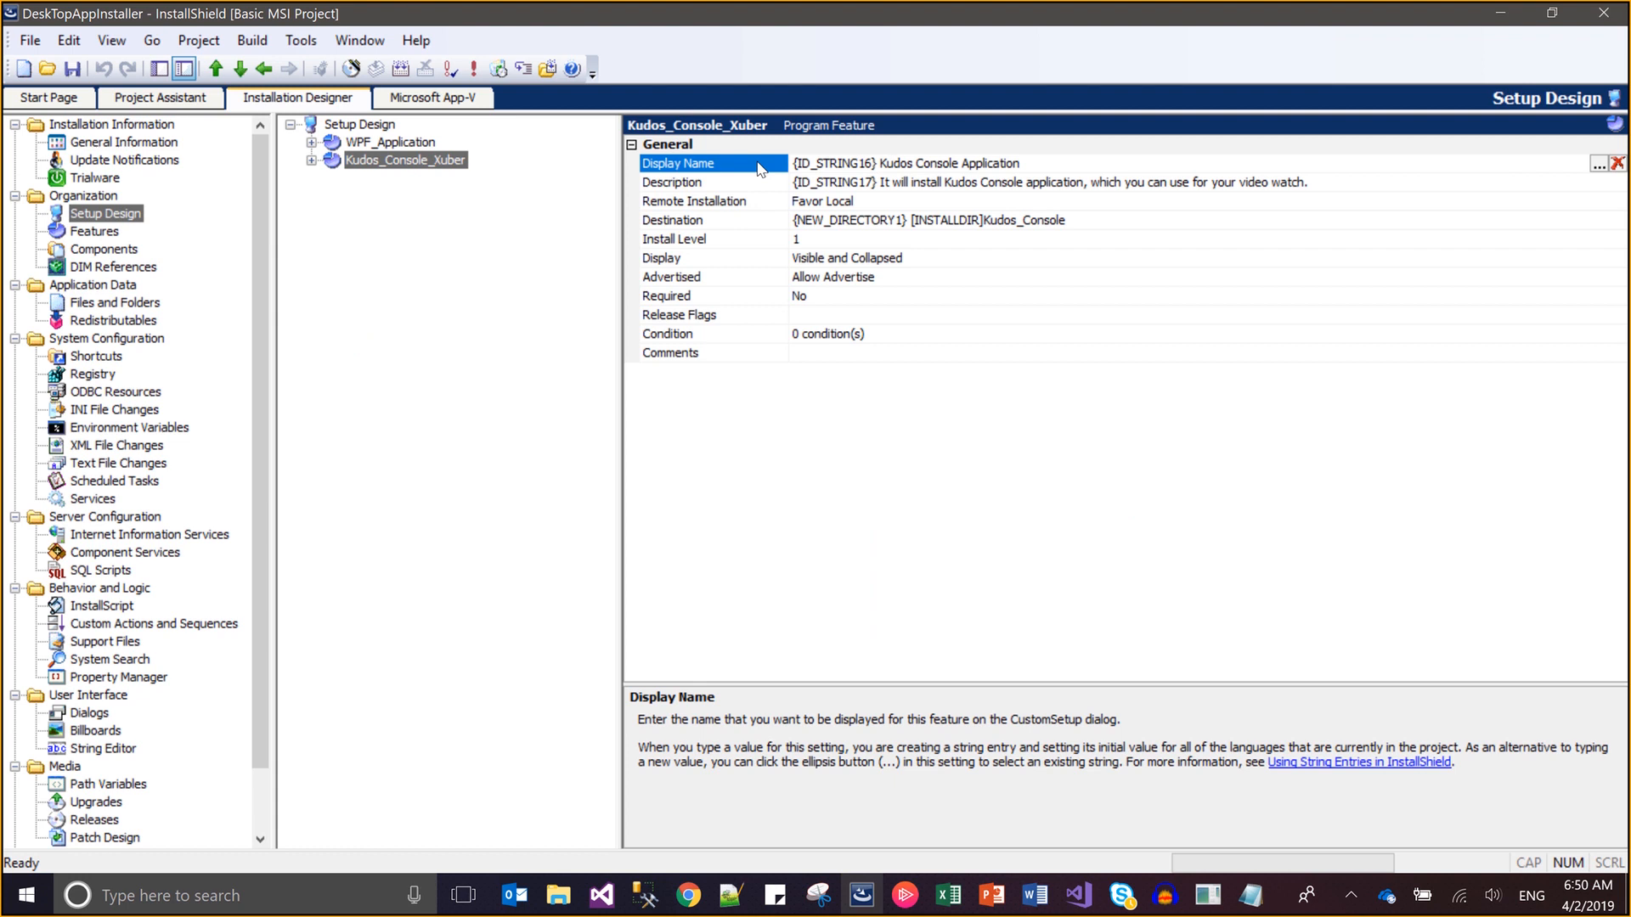
{"action": "left_click", "coordinate": [361, 145]}
Switch to Notepad and duplicate the &FeatureName=3 line twice below the template
{"action": "key", "text": "alt+Tab"}
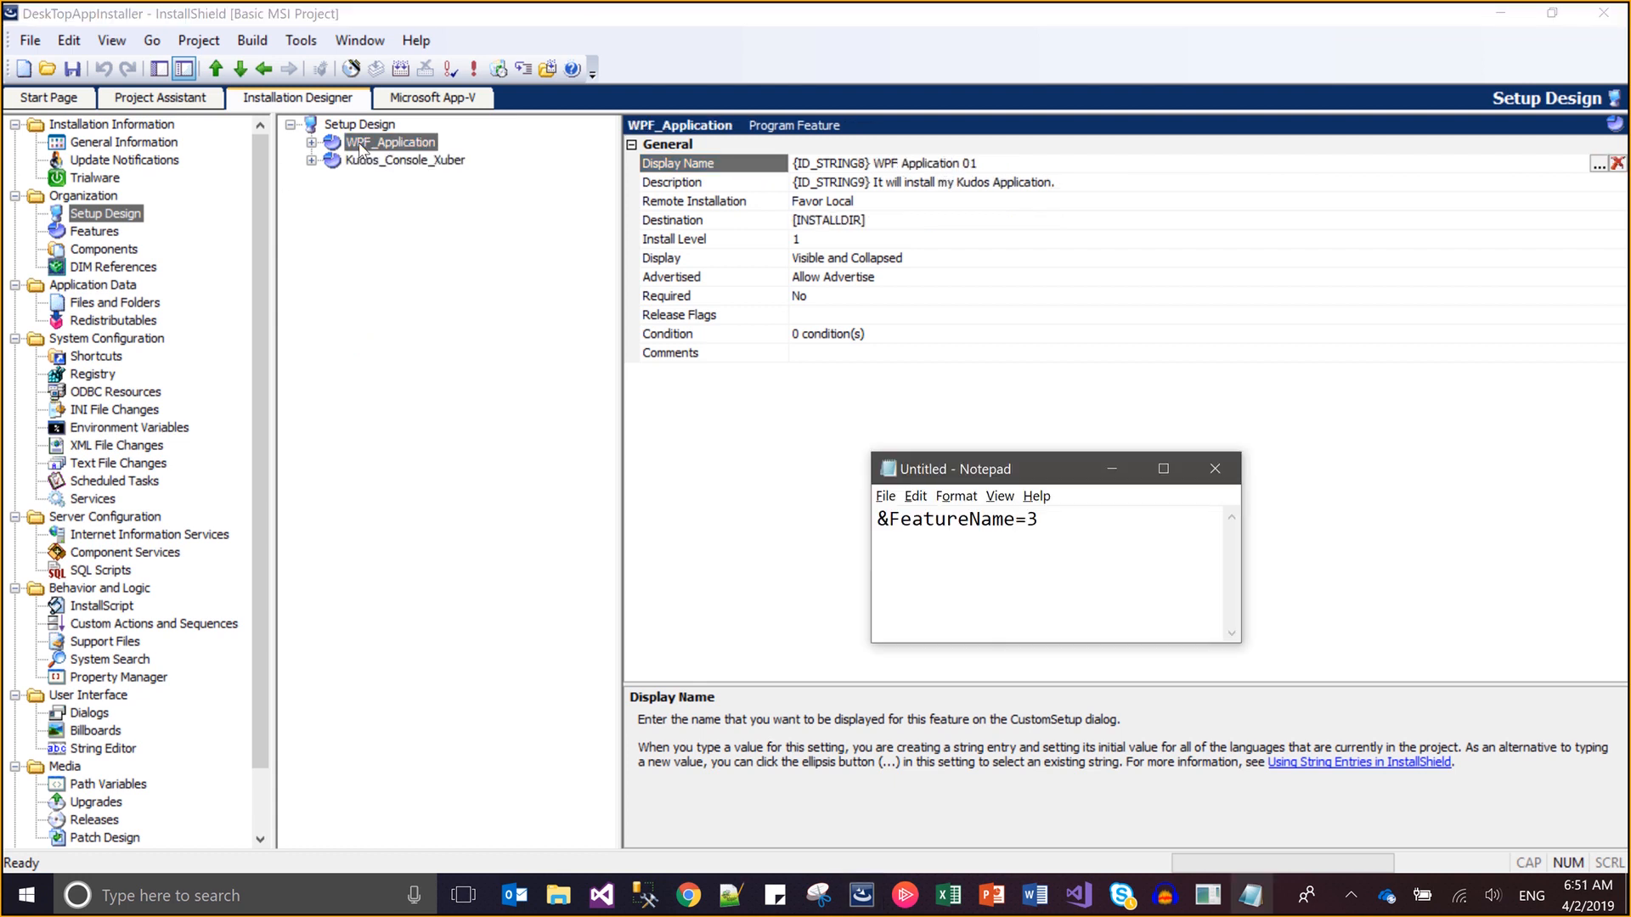
{"action": "key", "text": "ctrl+a"}
{"action": "key", "text": "ctrl+c"}
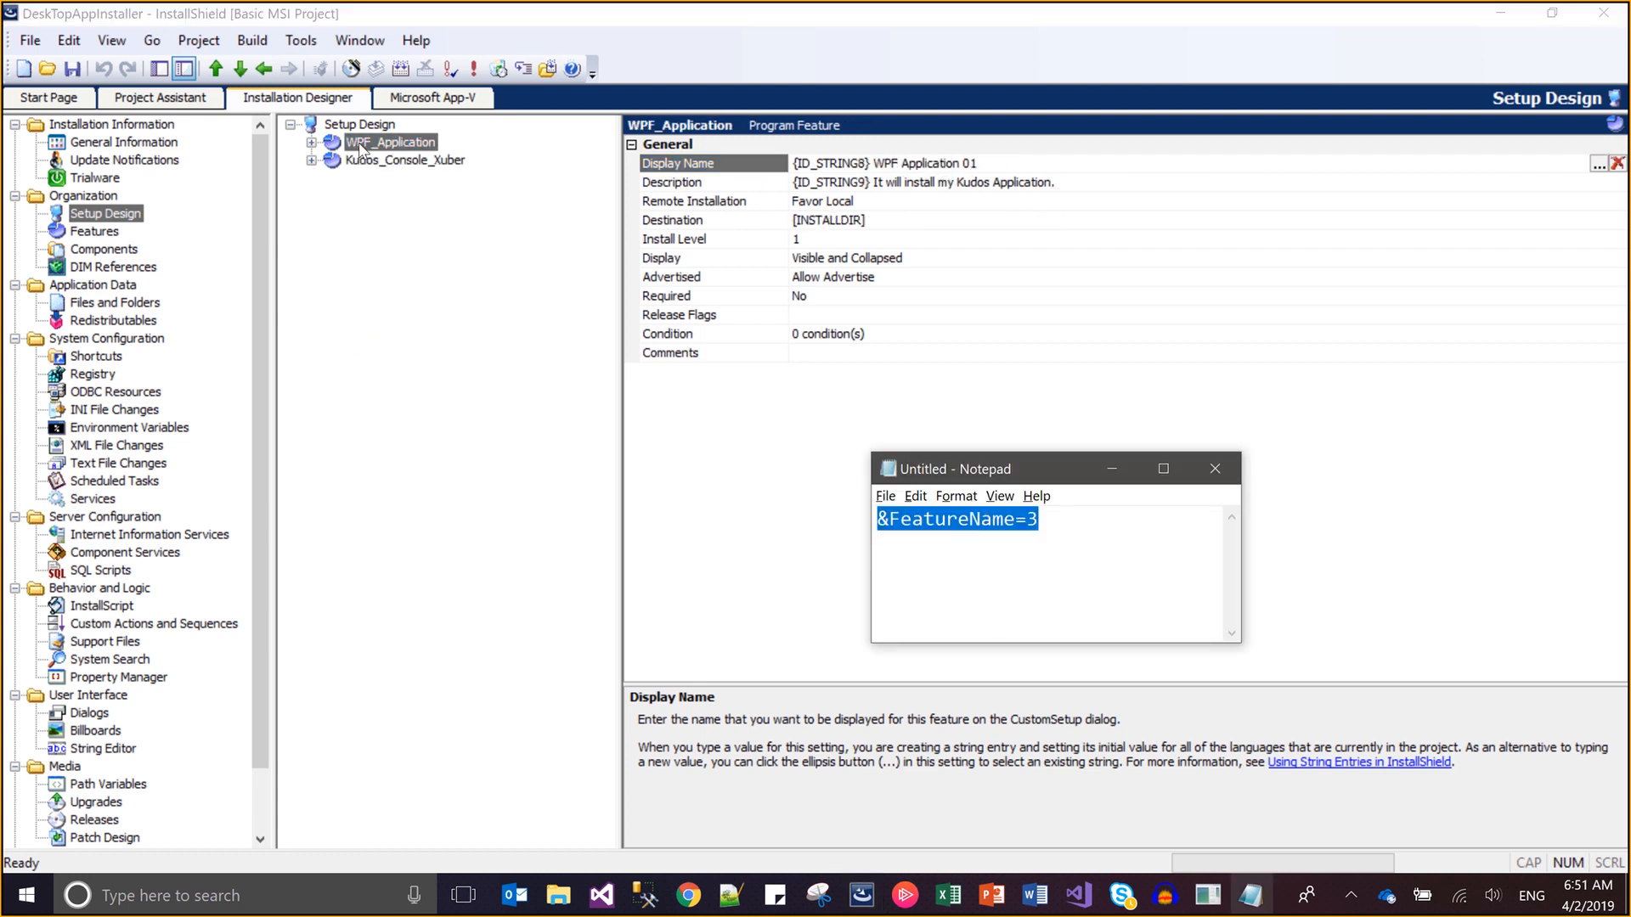
{"action": "key", "text": "Right"}
{"action": "key", "text": "ctrl+v"}
{"action": "key", "text": "Return"}
{"action": "key", "text": "ctrl+v"}
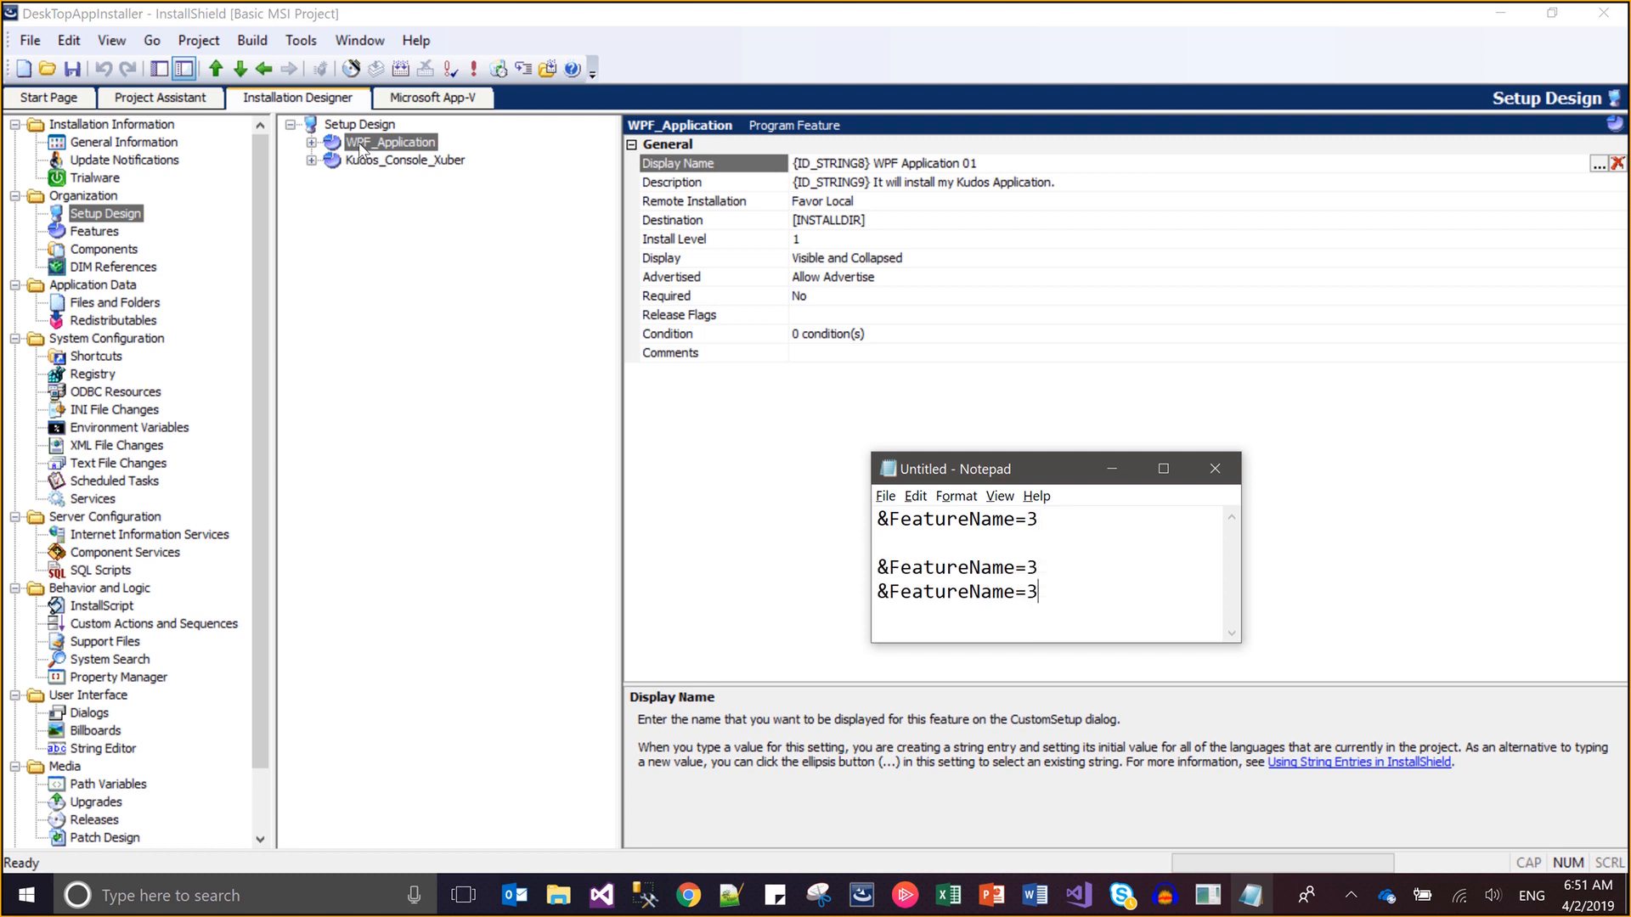
Copy the WPF_Application feature name from Setup Design into the first duplicated Notepad line so it reads &WPF_Application=3
{"action": "left_click", "coordinate": [361, 149]}
{"action": "left_click", "coordinate": [361, 148]}
{"action": "key", "text": "ctrl+c"}
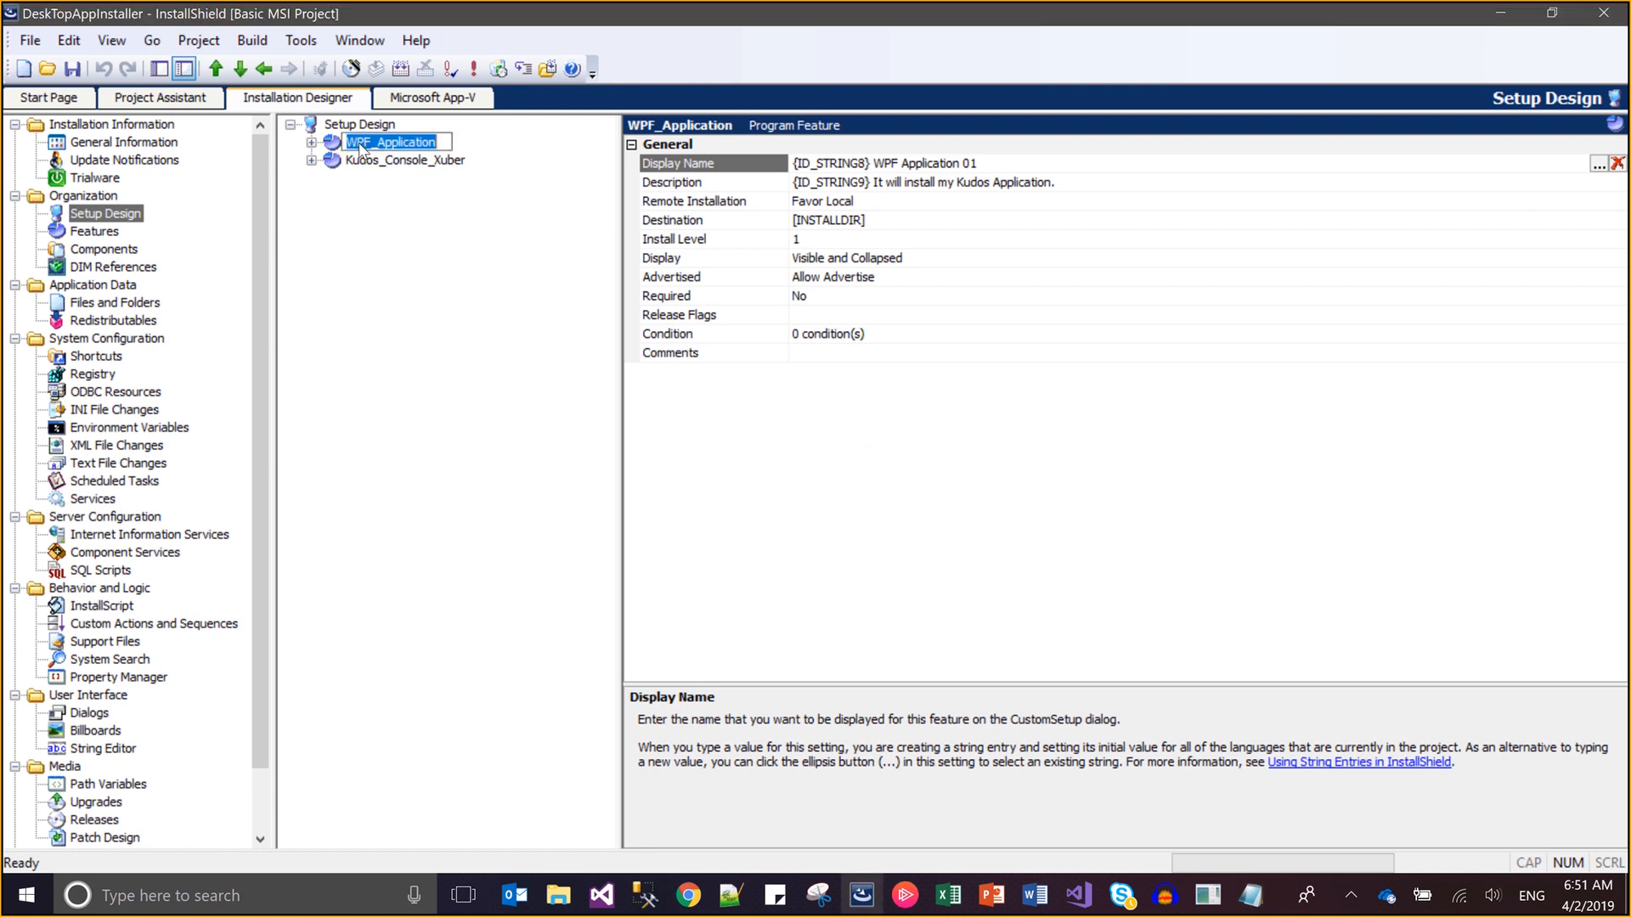
{"action": "key", "text": "alt+Tab"}
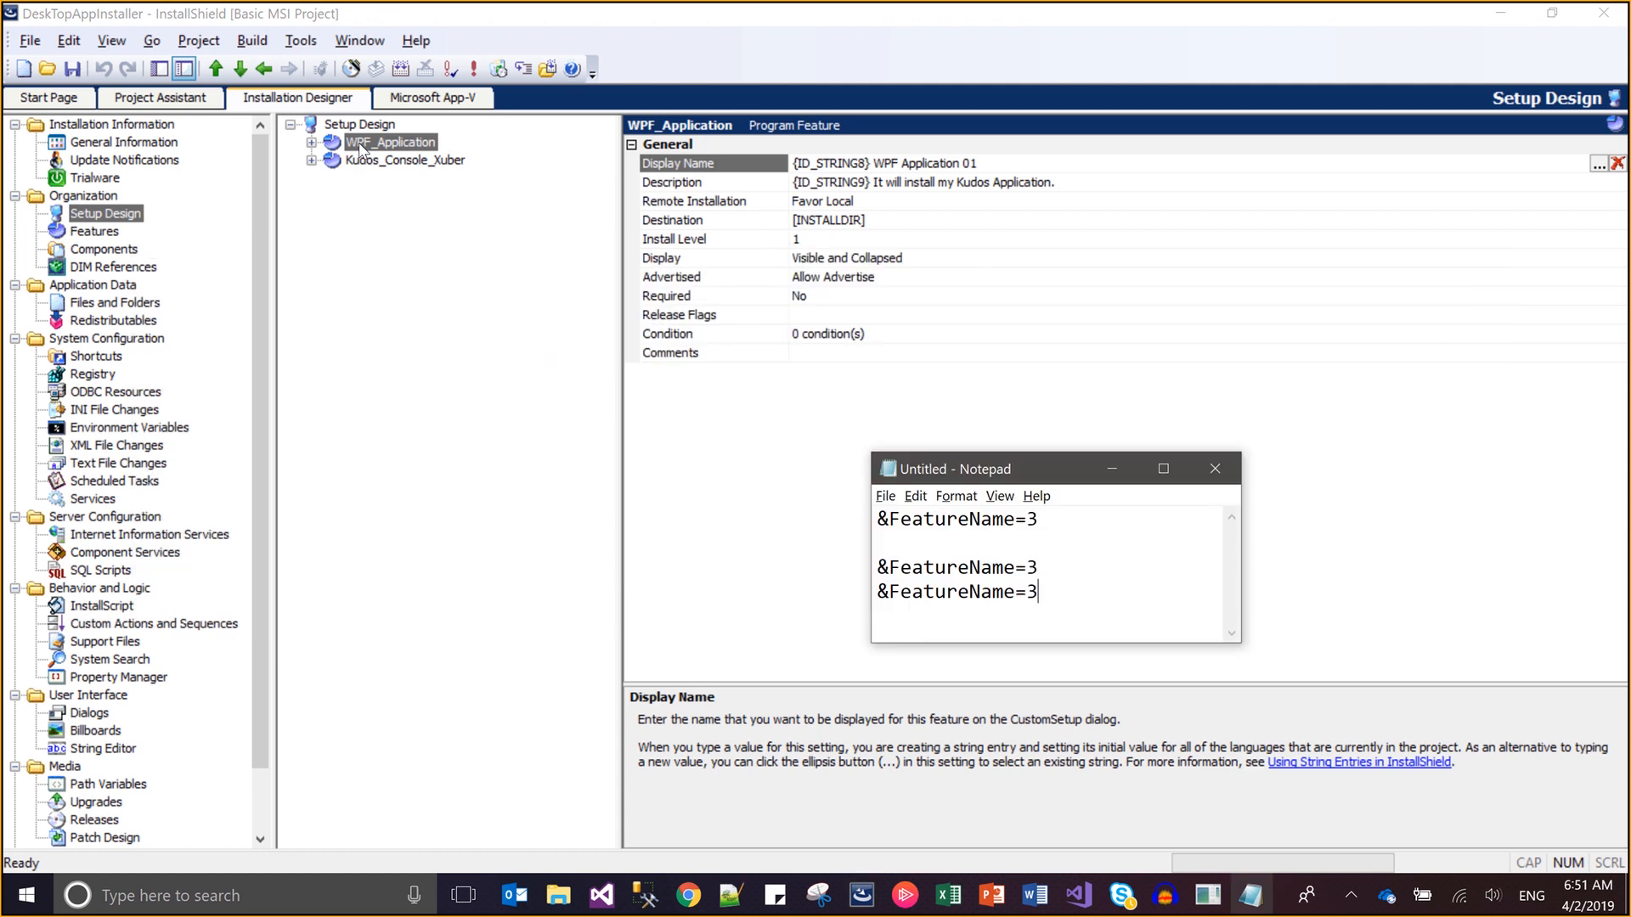
{"action": "key", "text": "shift+Left"}
{"action": "key", "text": "shift+Left"}
{"action": "key", "text": "shift+Left"}
{"action": "key", "text": "shift+Left"}
{"action": "key", "text": "shift+Left"}
{"action": "key", "text": "shift+Left"}
{"action": "key", "text": "shift+Left"}
{"action": "key", "text": "shift+Left"}
{"action": "key", "text": "shift+Left"}
{"action": "key", "text": "shift+Left"}
{"action": "key", "text": "shift+Left"}
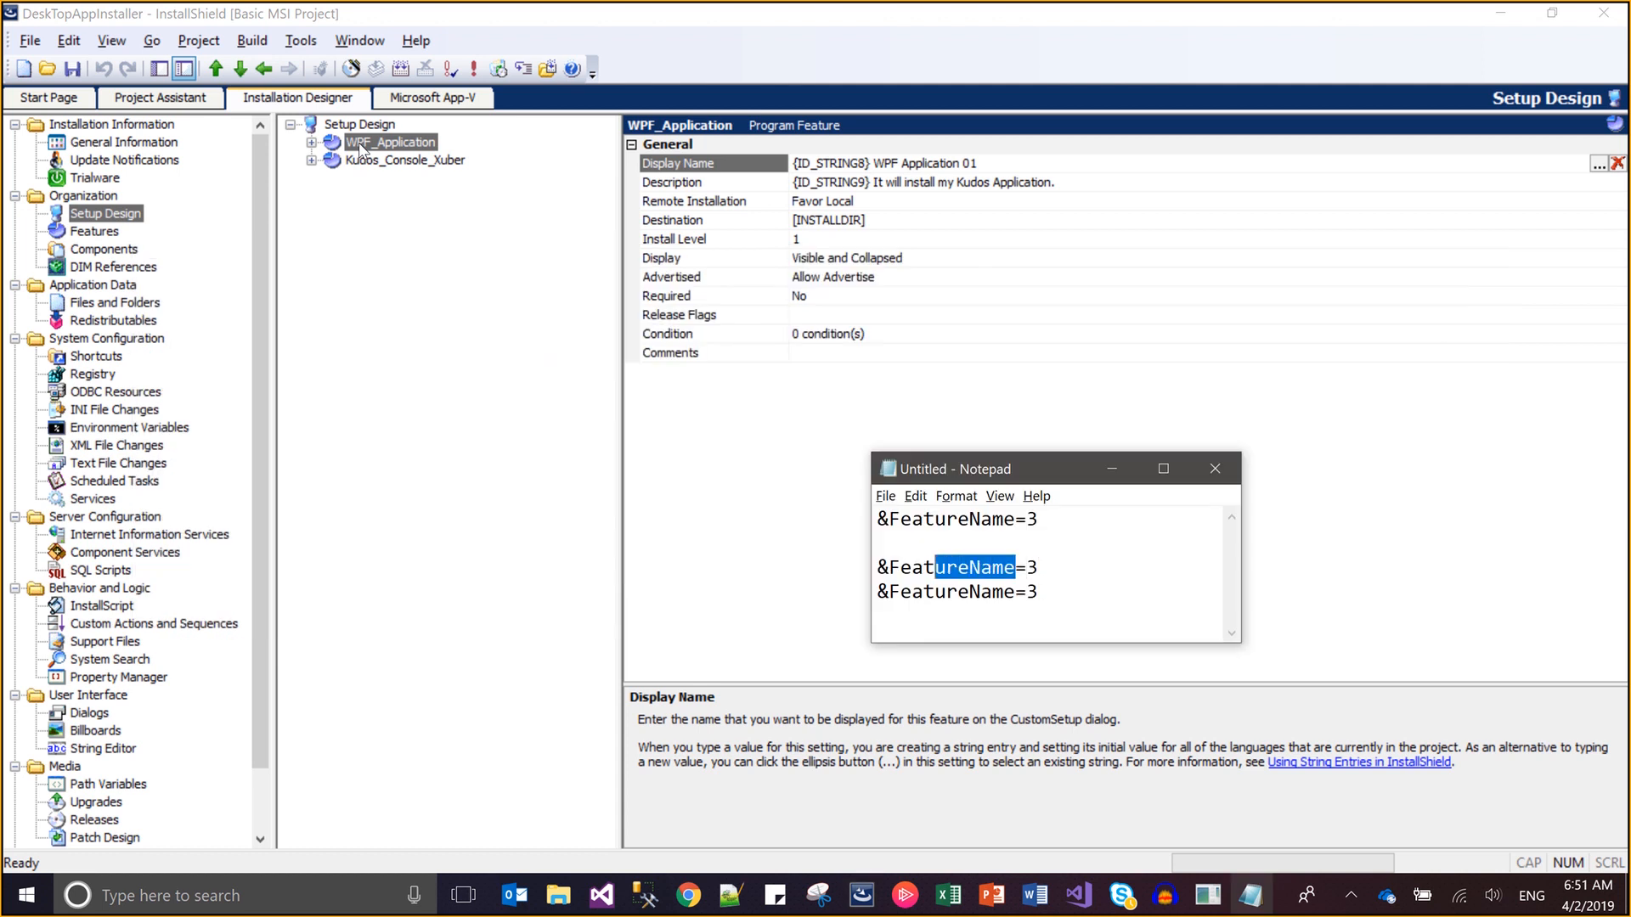
{"action": "key", "text": "ctrl+v"}
Copy the Kudos_Console_Xuber feature name from Setup Design into the second duplicated Notepad line so it reads &Kudos_Console_Xuber=3
{"action": "key", "text": "alt+Tab"}
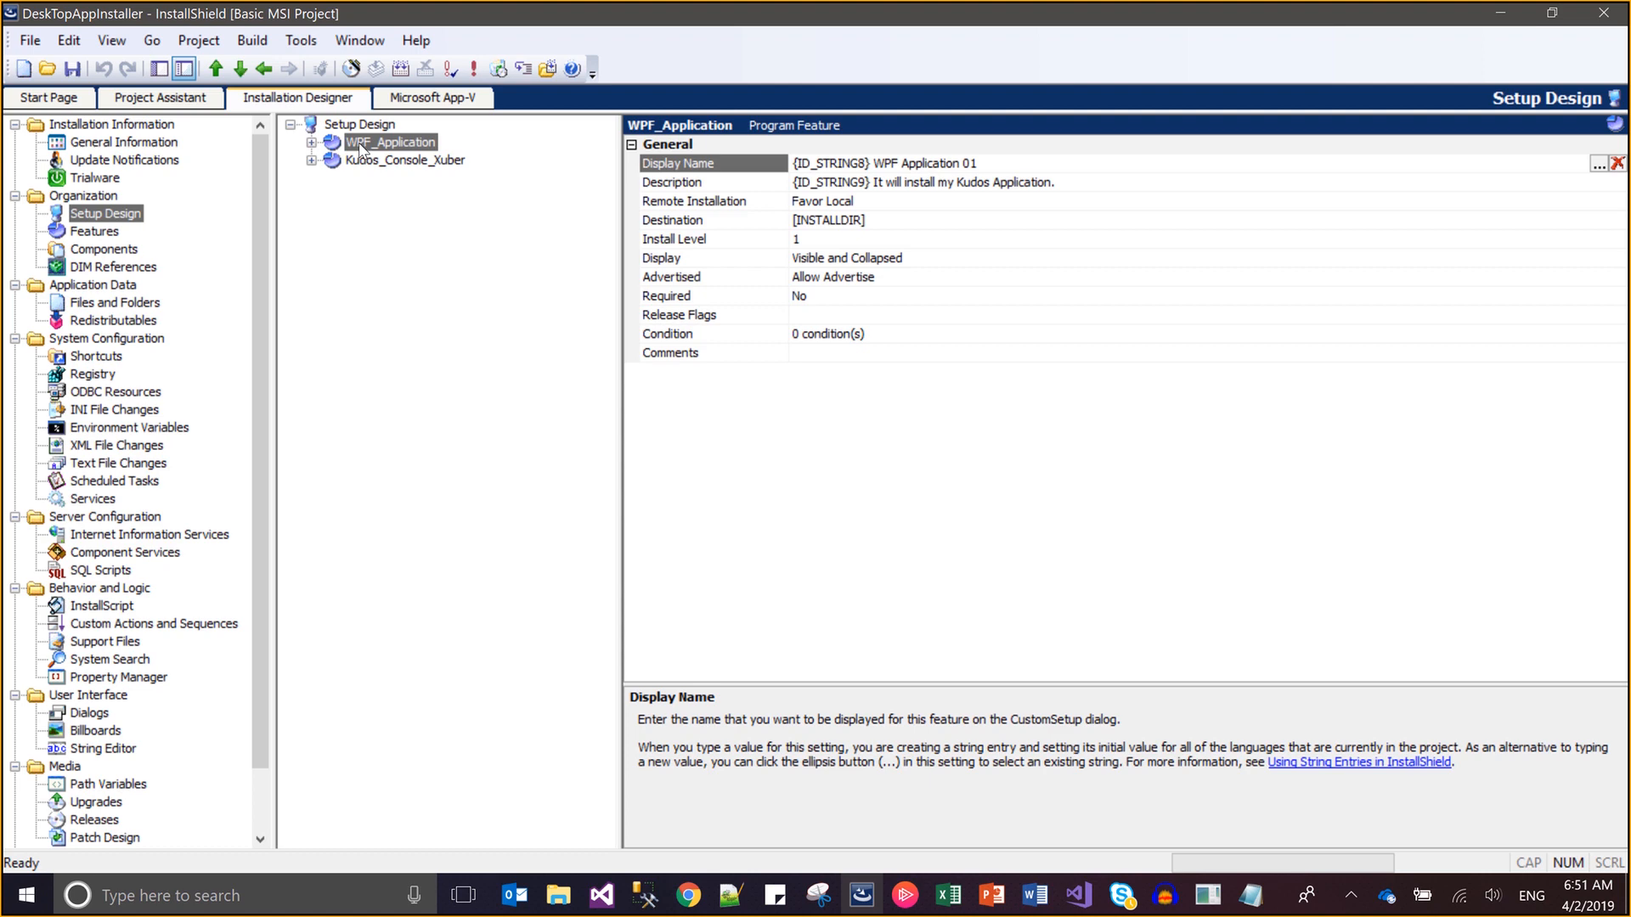
{"action": "left_click", "coordinate": [380, 161]}
{"action": "left_click", "coordinate": [381, 163]}
{"action": "key", "text": "ctrl+c"}
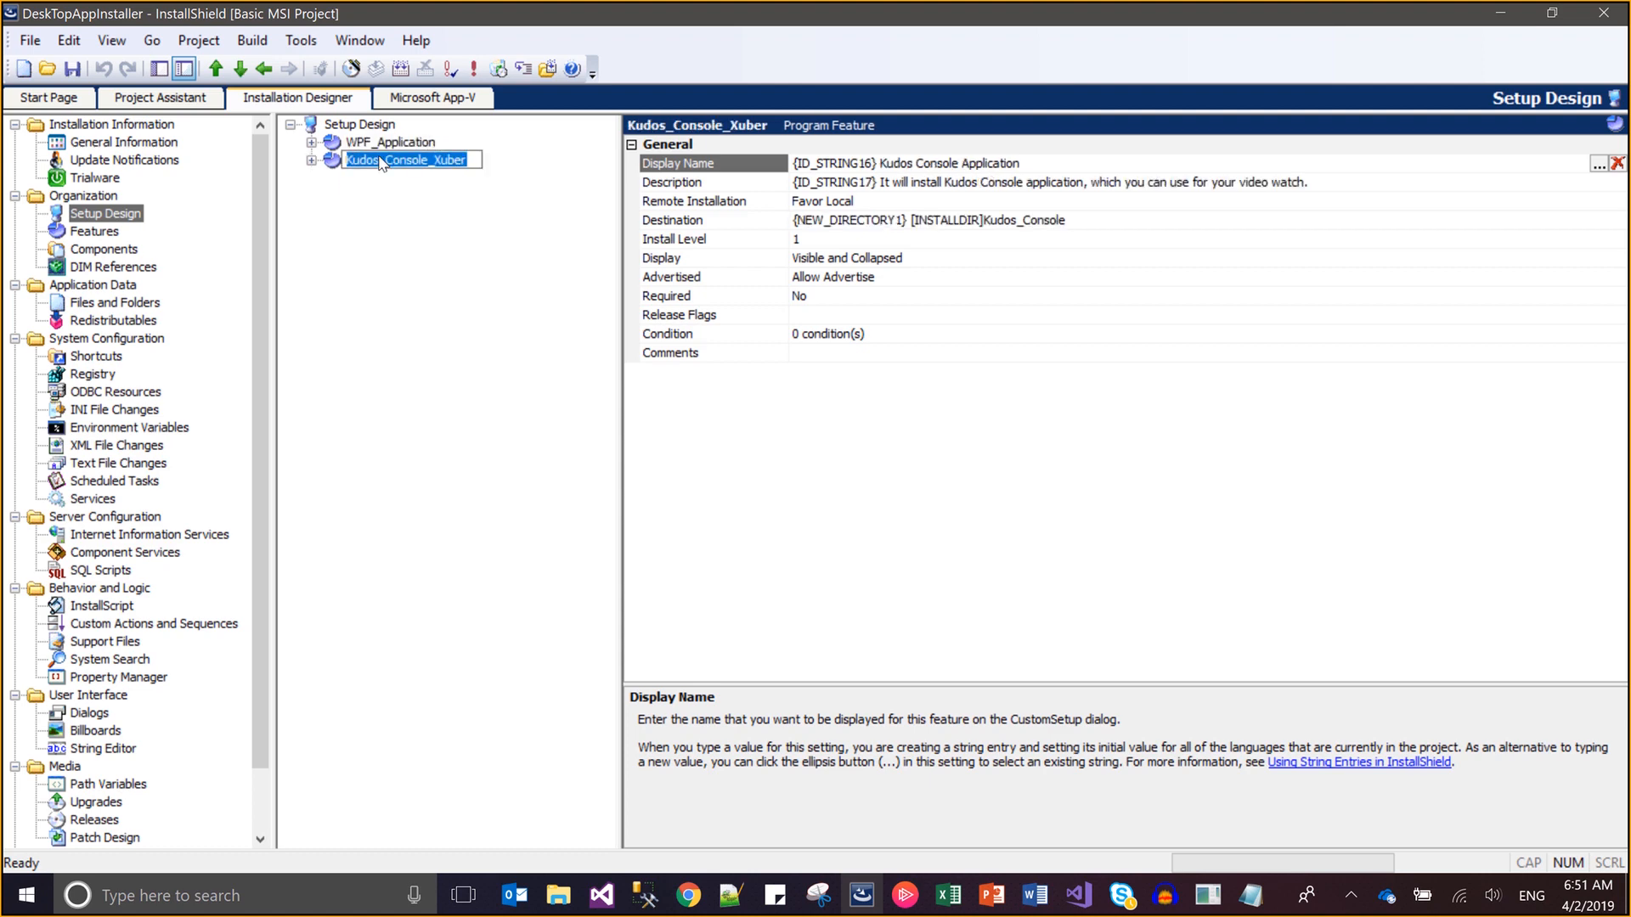
{"action": "key", "text": "Escape"}
{"action": "key", "text": "alt+Tab"}
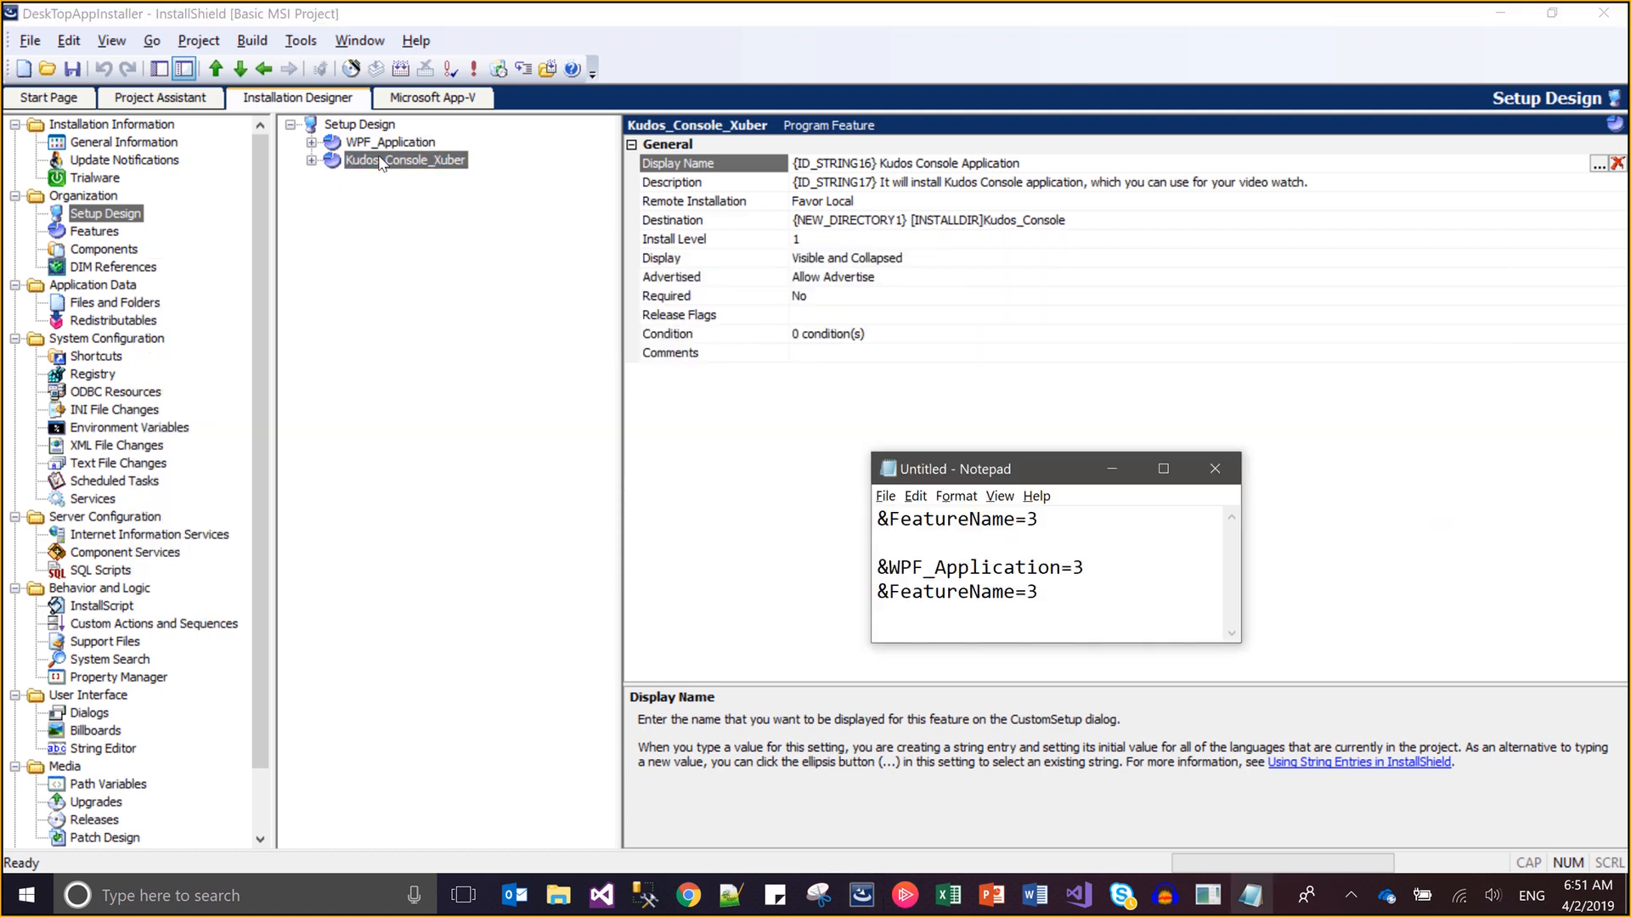
{"action": "key", "text": "Left"}
{"action": "key", "text": "Left"}
{"action": "key", "text": "shift+Left"}
{"action": "key", "text": "shift+Left"}
{"action": "key", "text": "shift+Left"}
{"action": "key", "text": "shift+Left"}
{"action": "key", "text": "shift+Left"}
{"action": "key", "text": "shift+Left"}
{"action": "key", "text": "shift+Left"}
{"action": "key", "text": "shift+Left"}
{"action": "key", "text": "shift+Left"}
{"action": "key", "text": "shift+Left"}
{"action": "key", "text": "shift+Left"}
{"action": "key", "text": "ctrl+v"}
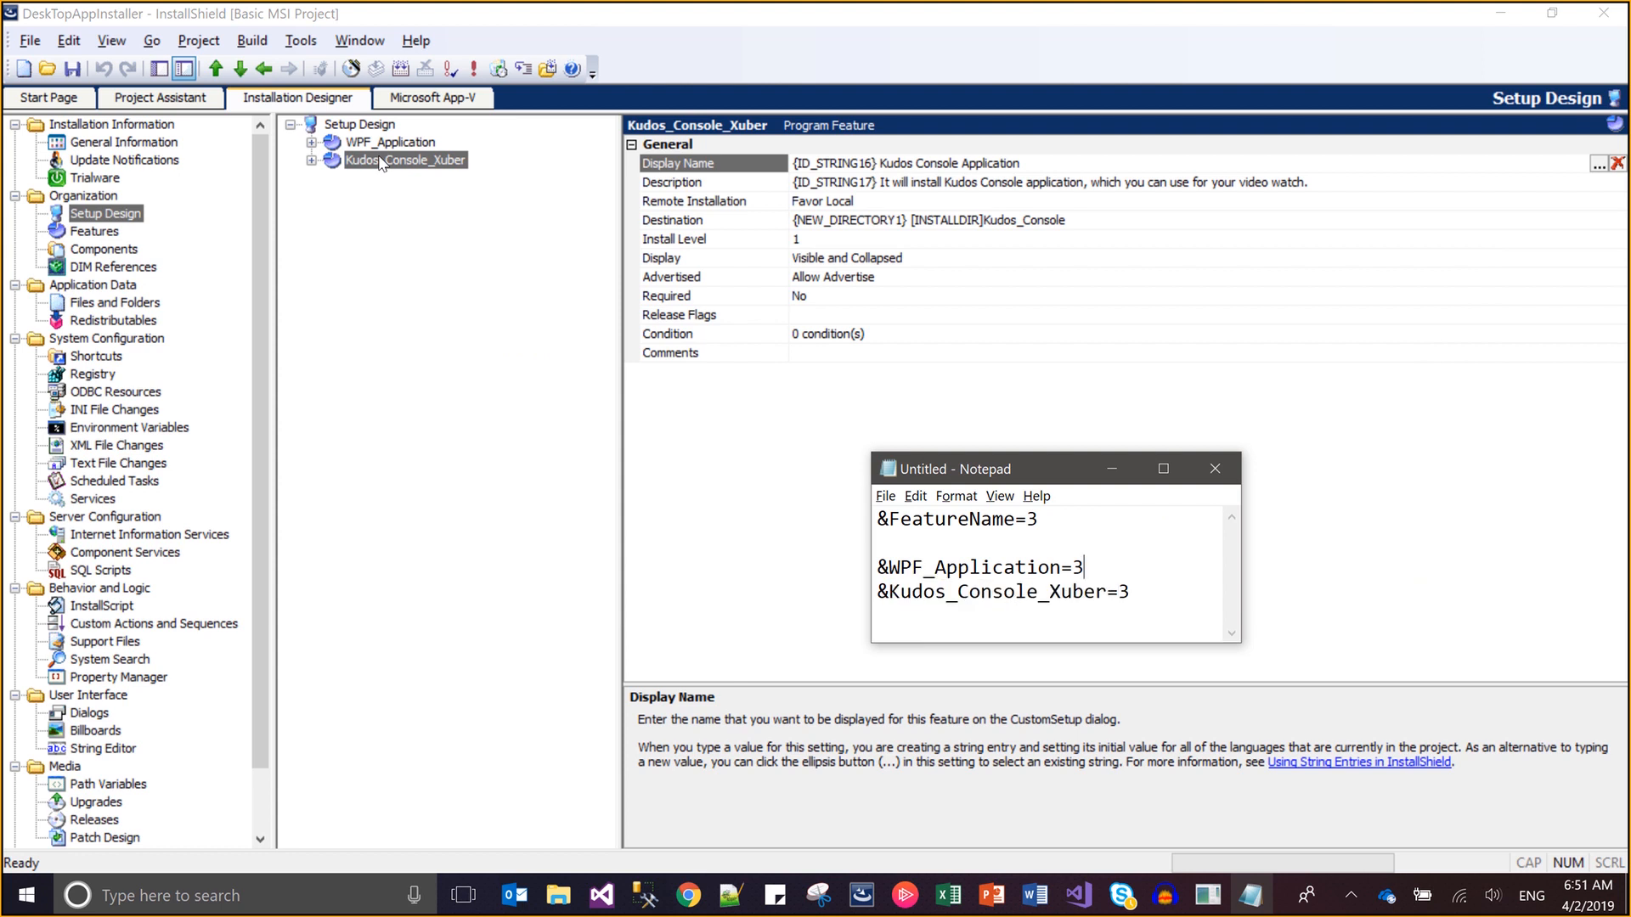
Copy the WPF_Application line from Notepad and set NameOfUserLabel's Hide condition to &WPF_Application<>3 in the ApplicationConfiguration behavior
{"action": "key", "text": "Up"}
{"action": "key", "text": "shift+Home"}
{"action": "key", "text": "ctrl+c"}
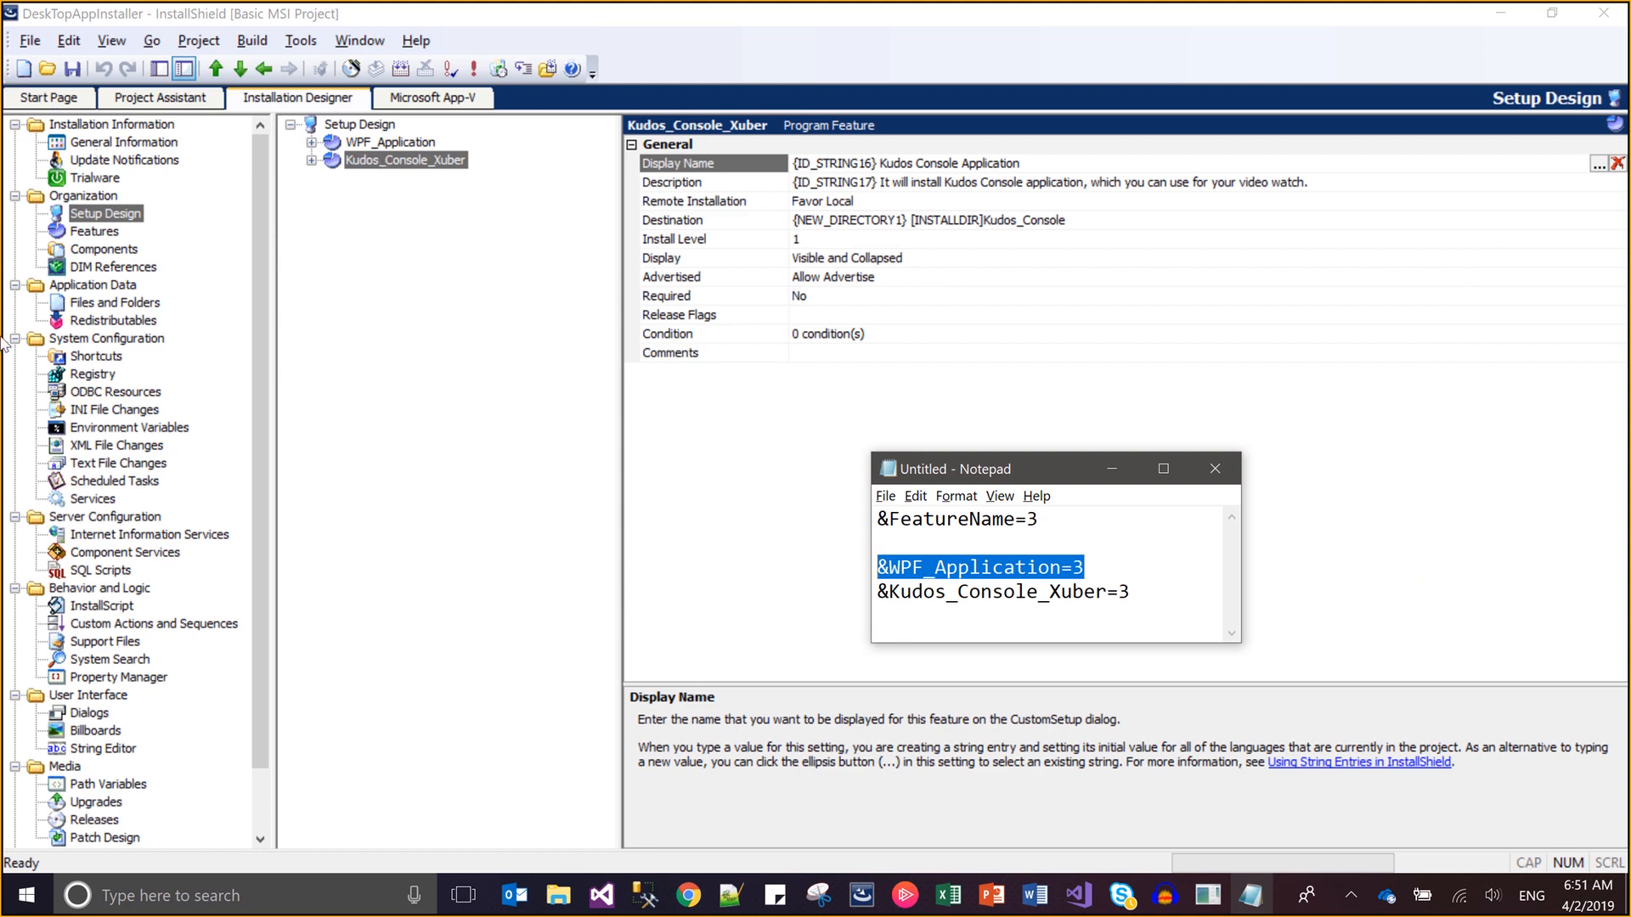
{"action": "left_click", "coordinate": [90, 716]}
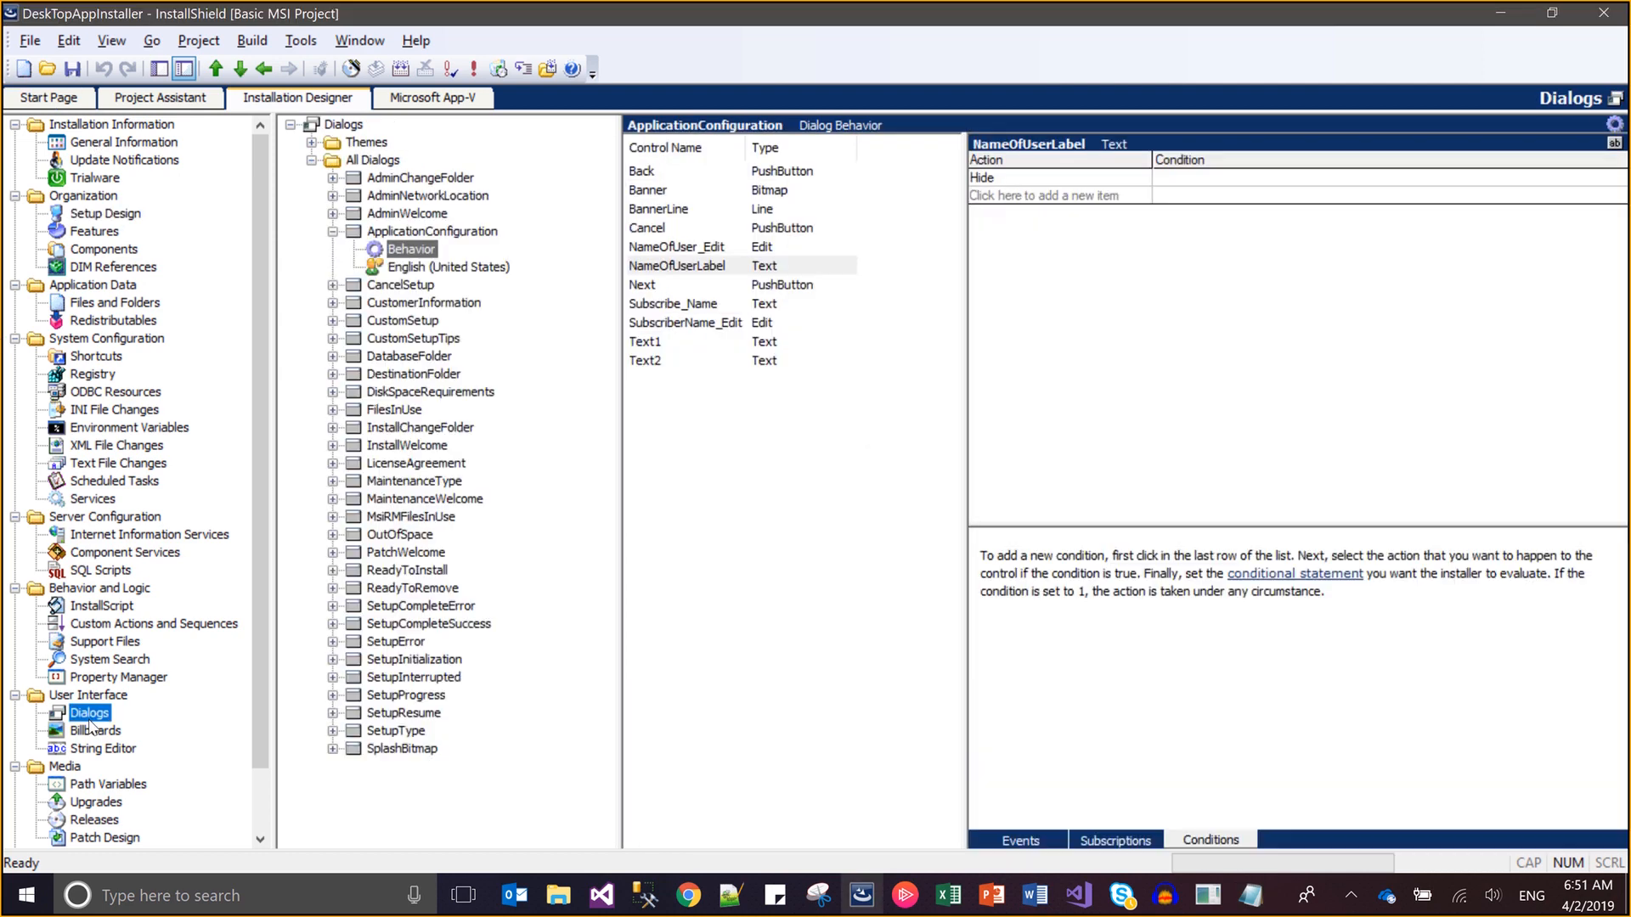
{"action": "left_click", "coordinate": [701, 268]}
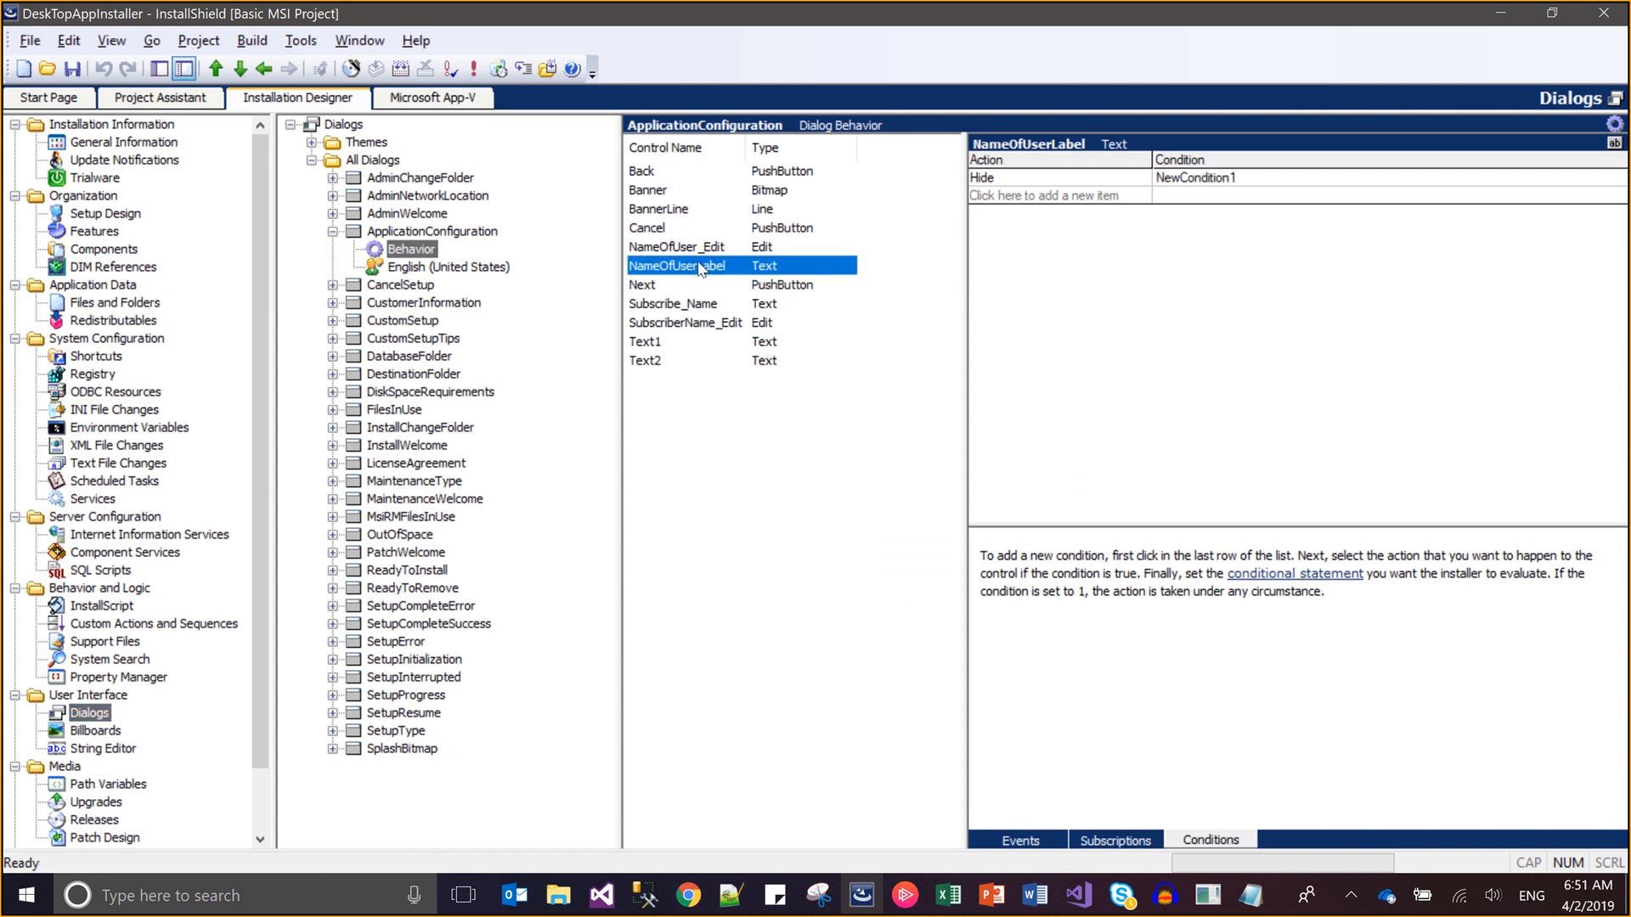
{"action": "left_click", "coordinate": [1243, 180]}
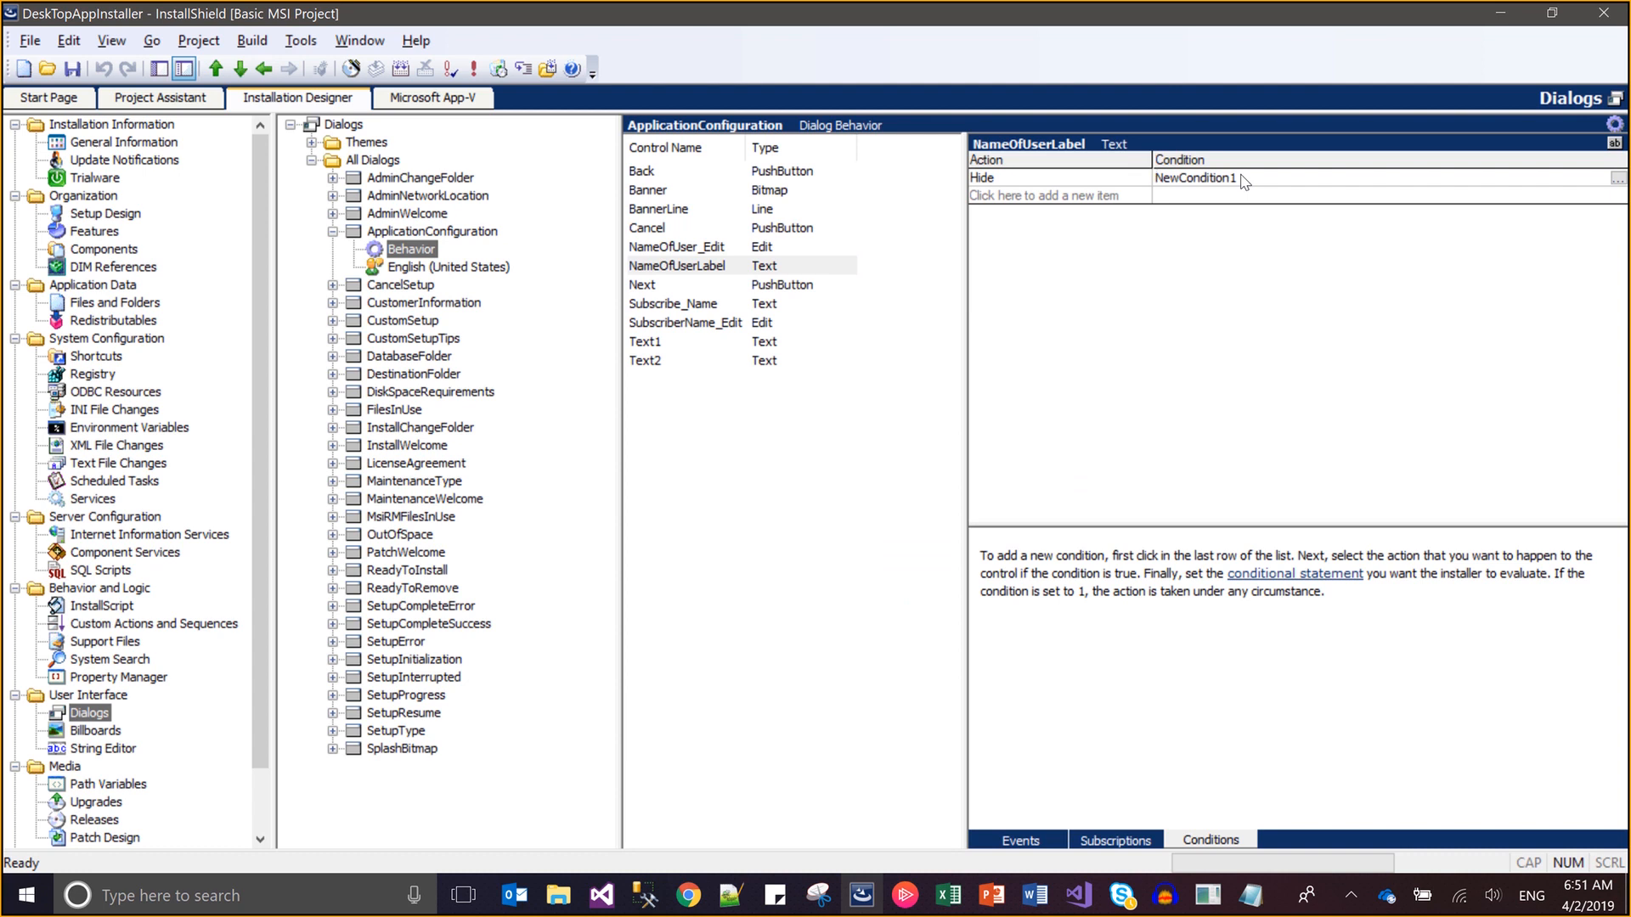
{"action": "double_click", "coordinate": [1243, 180]}
{"action": "key", "text": "ctrl+v"}
{"action": "key", "text": "BackSpace"}
{"action": "type", "text": "<>"}
{"action": "key", "text": "Return"}
Add a Show action to NameOfUserLabel with the copied condition &WPF_Application=3
{"action": "left_click", "coordinate": [1140, 198]}
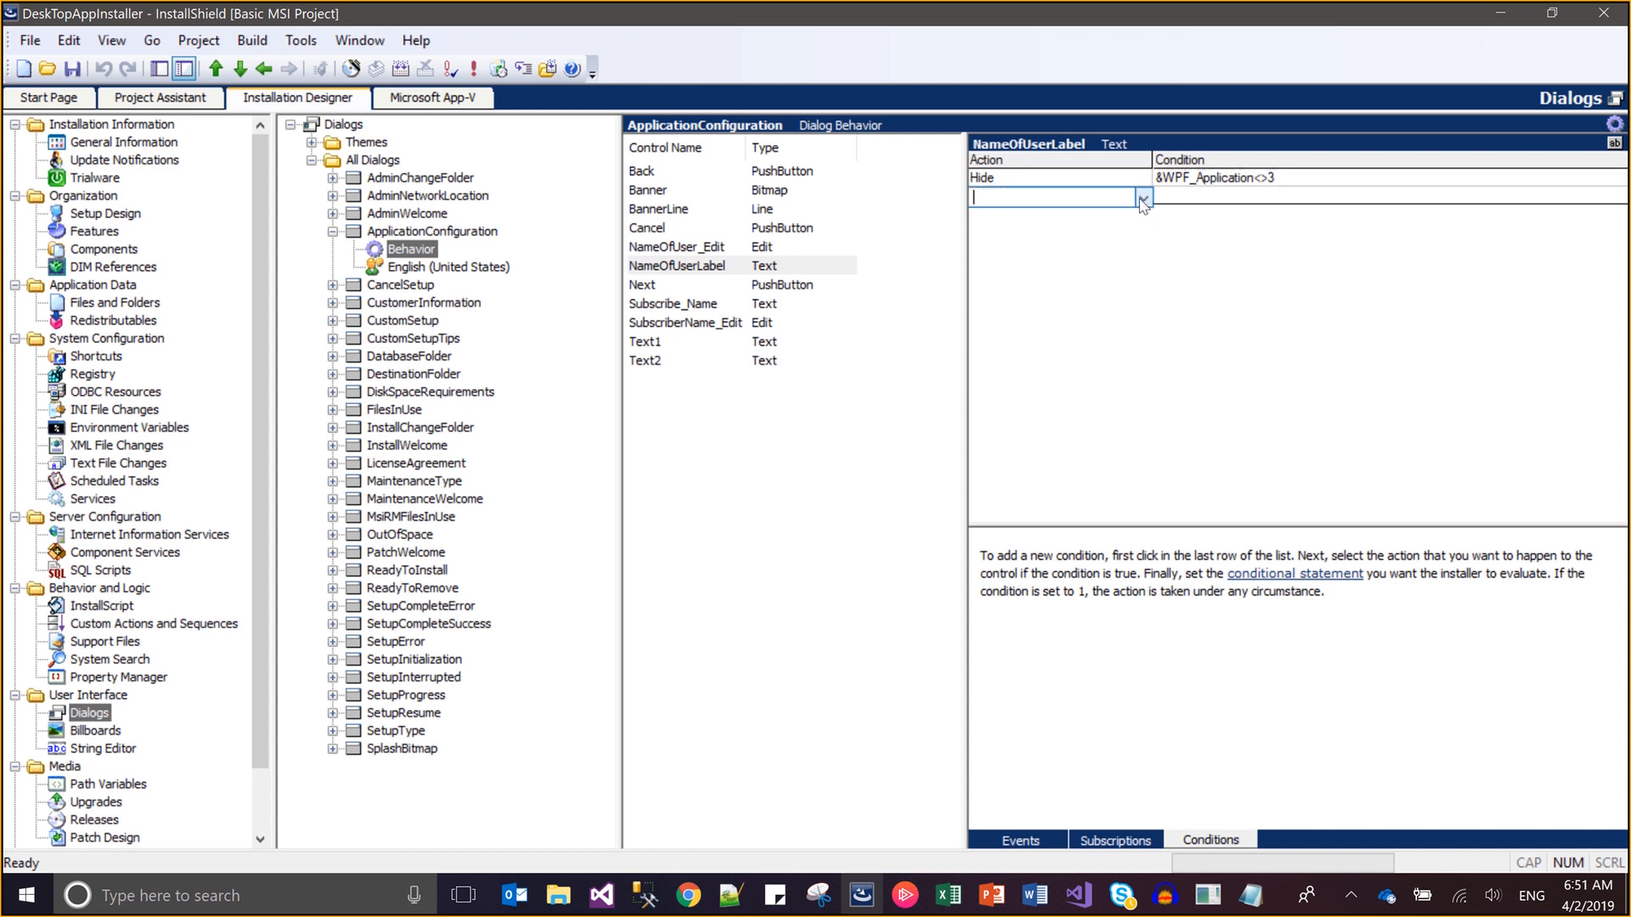
{"action": "type", "text": "S"}
{"action": "key", "text": "Down"}
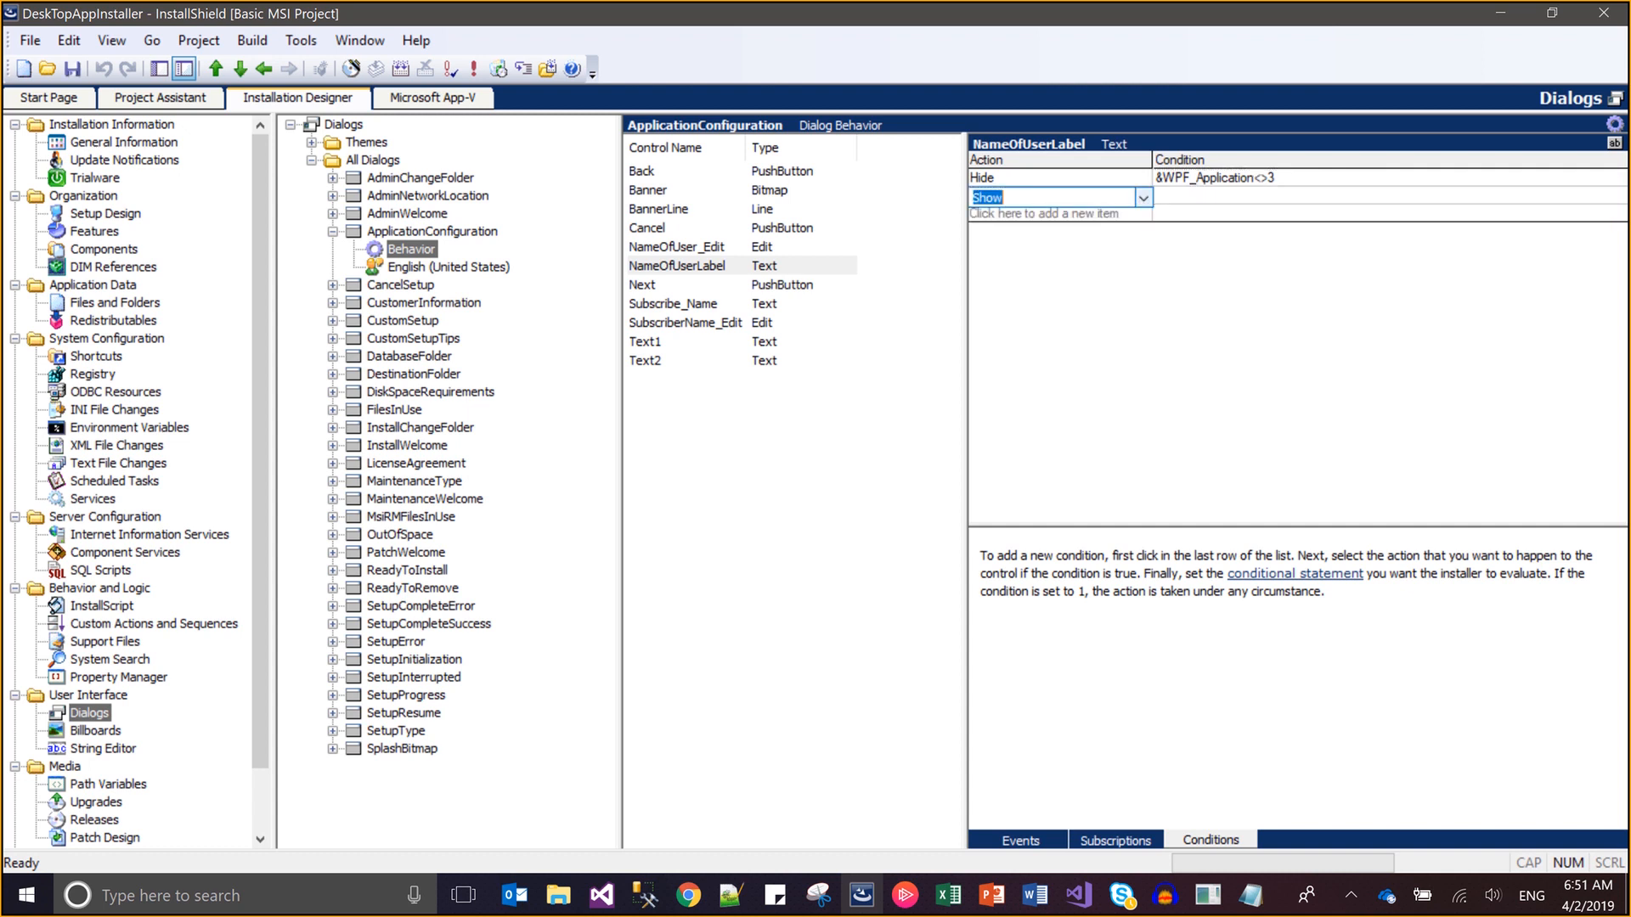
{"action": "key", "text": "Return"}
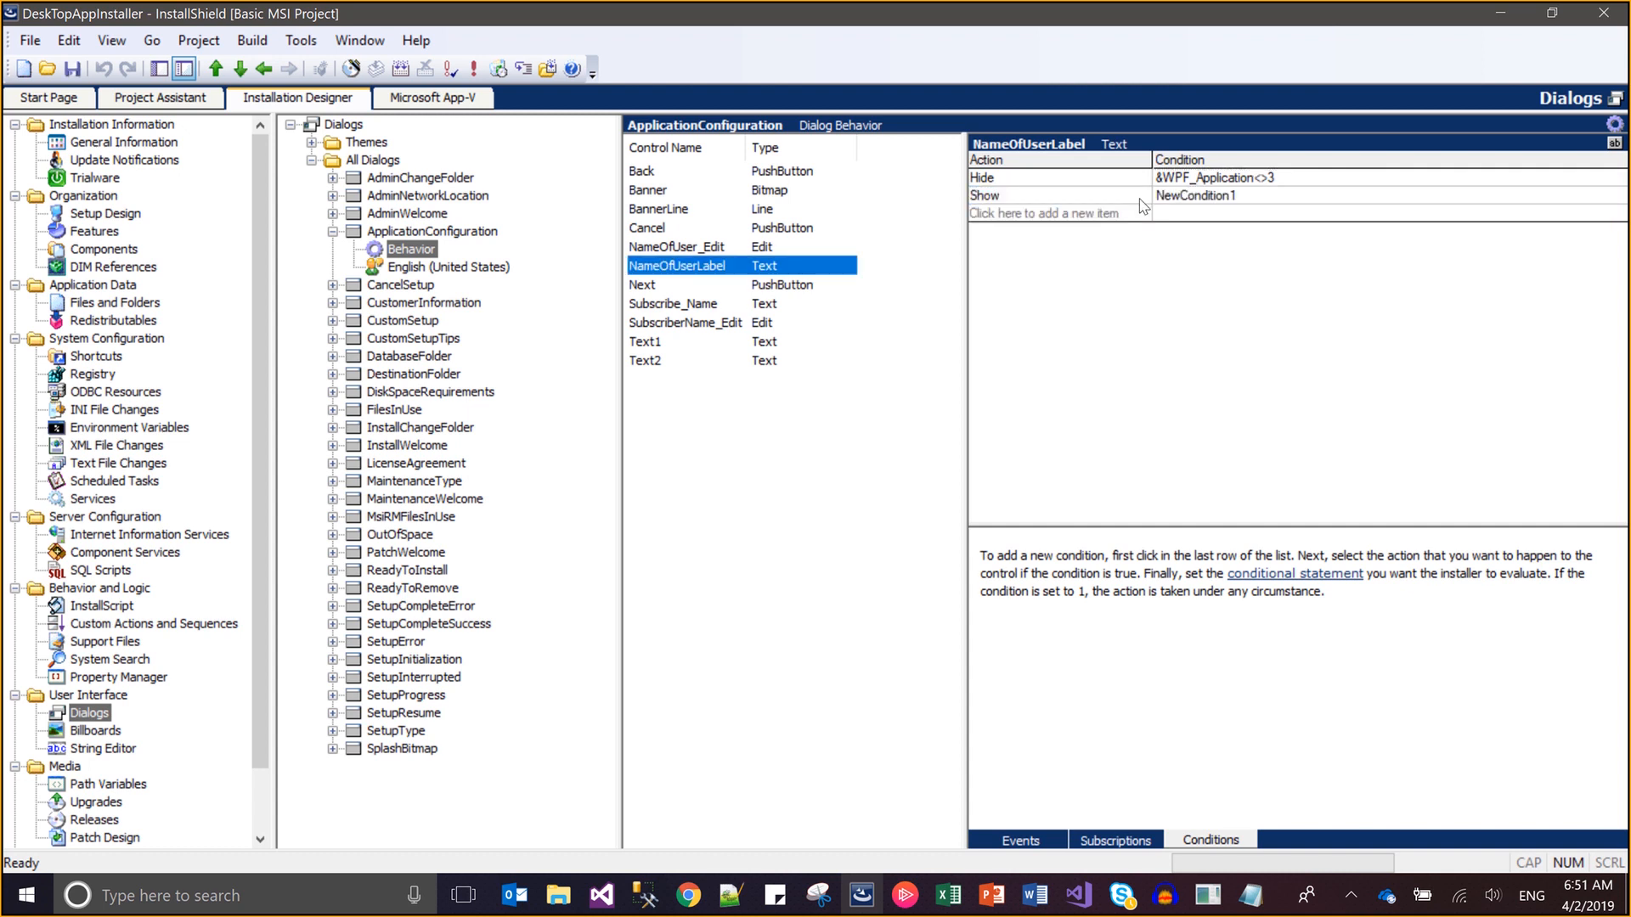
{"action": "left_click", "coordinate": [1221, 197]}
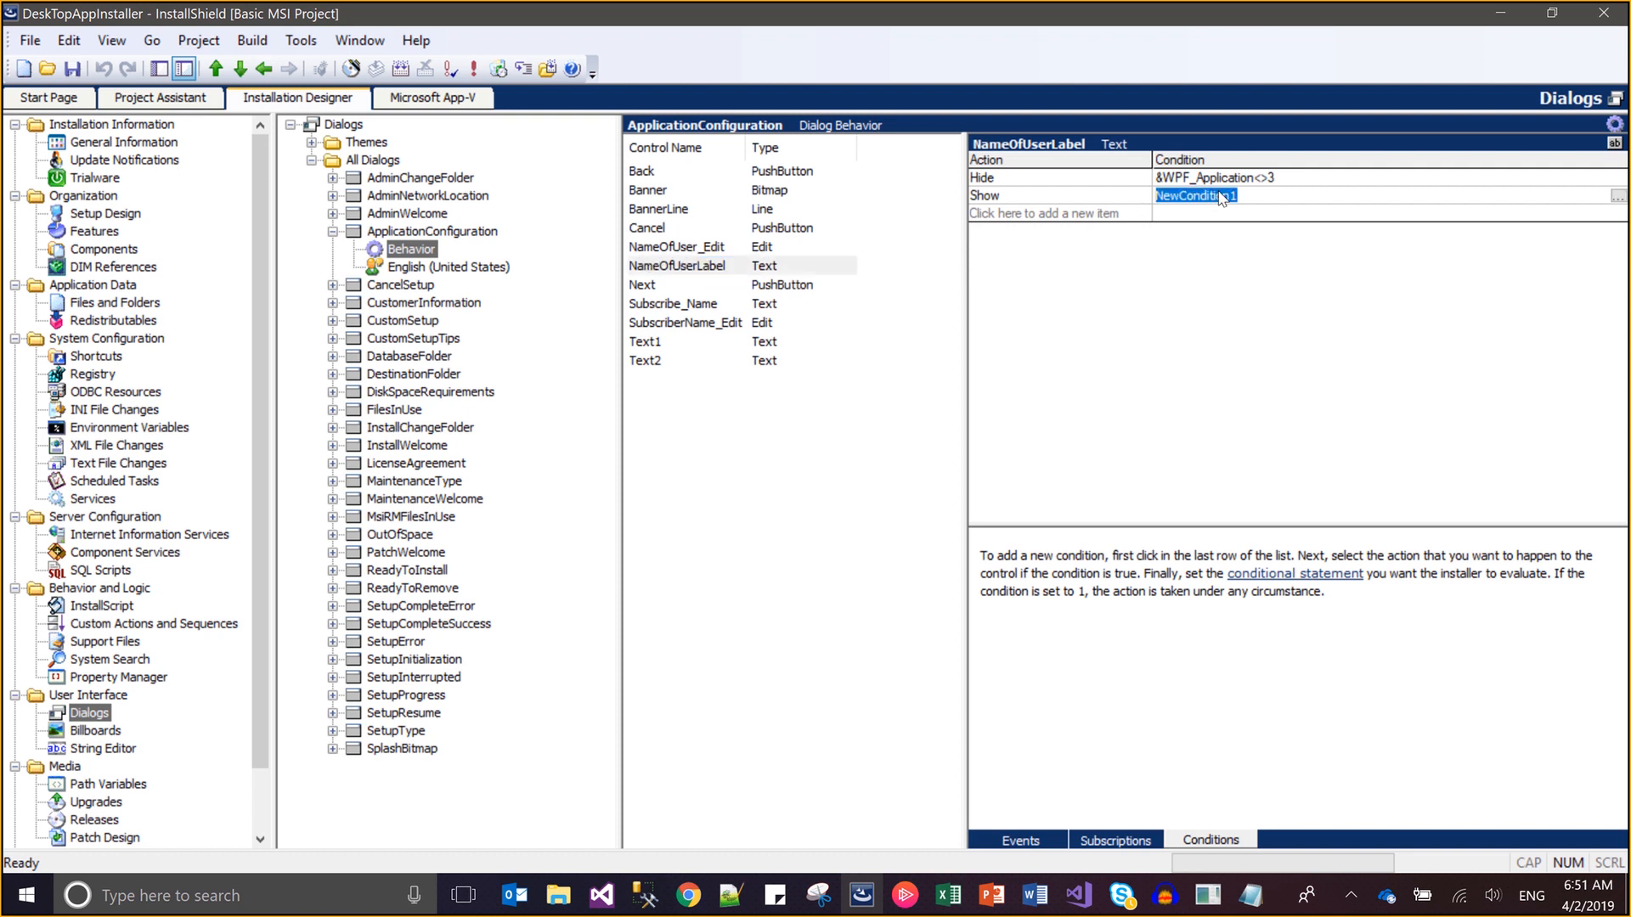
{"action": "key", "text": "ctrl+v"}
{"action": "key", "text": "Return"}
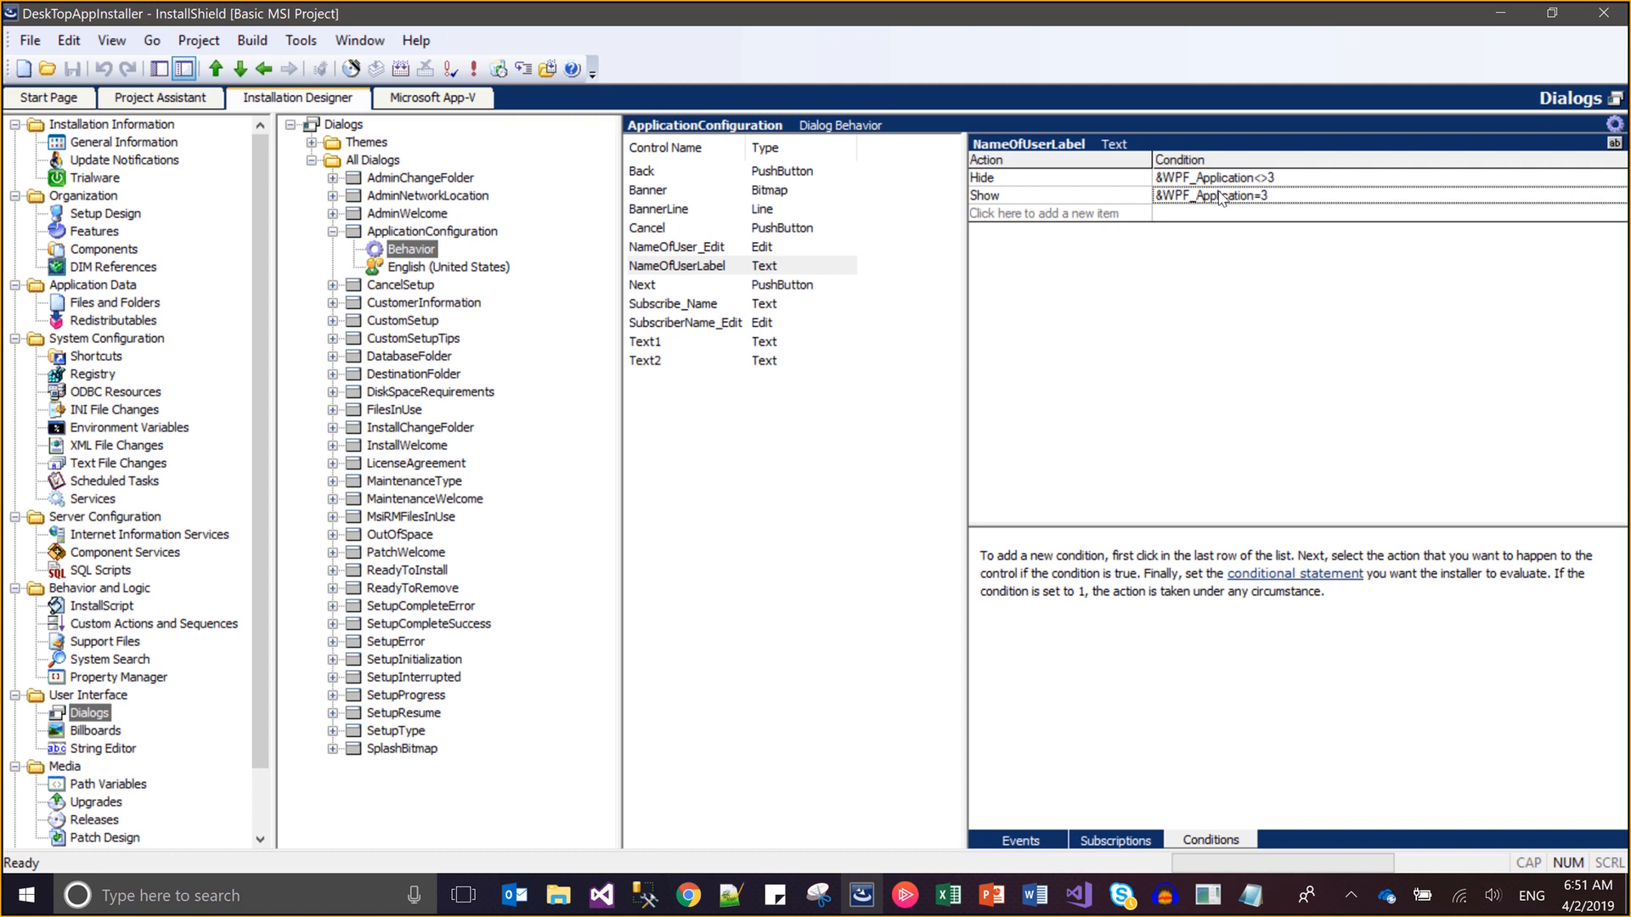
Add a Hide action to the NameOfUser_Edit control with the condition &WPF_Application<>3
{"action": "left_click", "coordinate": [677, 248]}
{"action": "left_click", "coordinate": [1052, 180]}
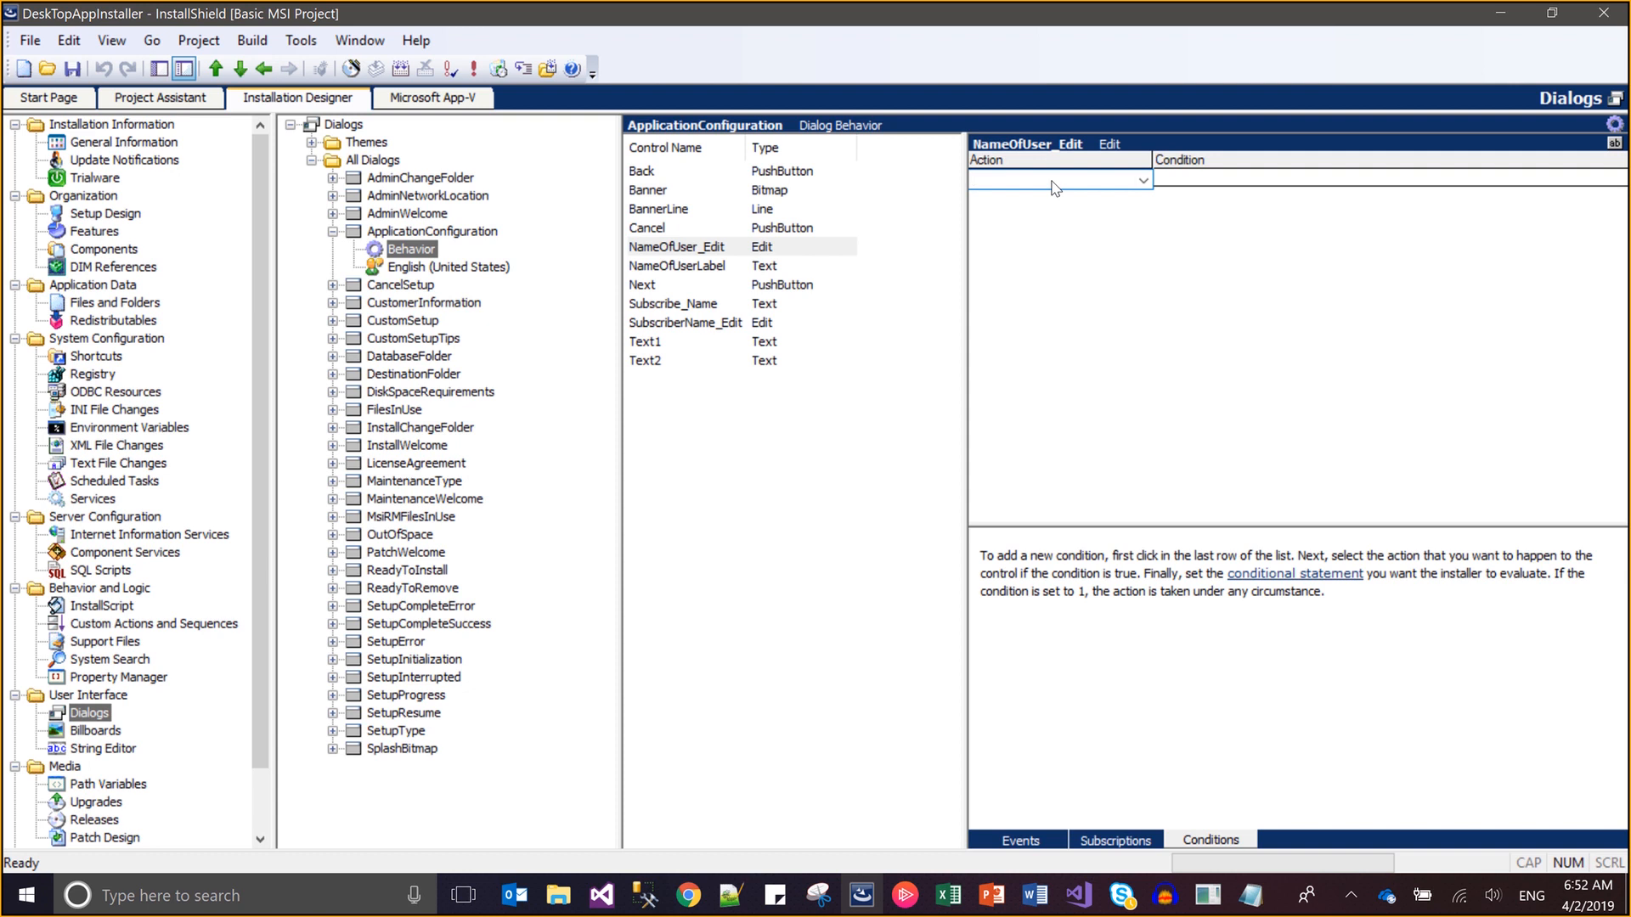
{"action": "key", "text": "h"}
{"action": "key", "text": "Return"}
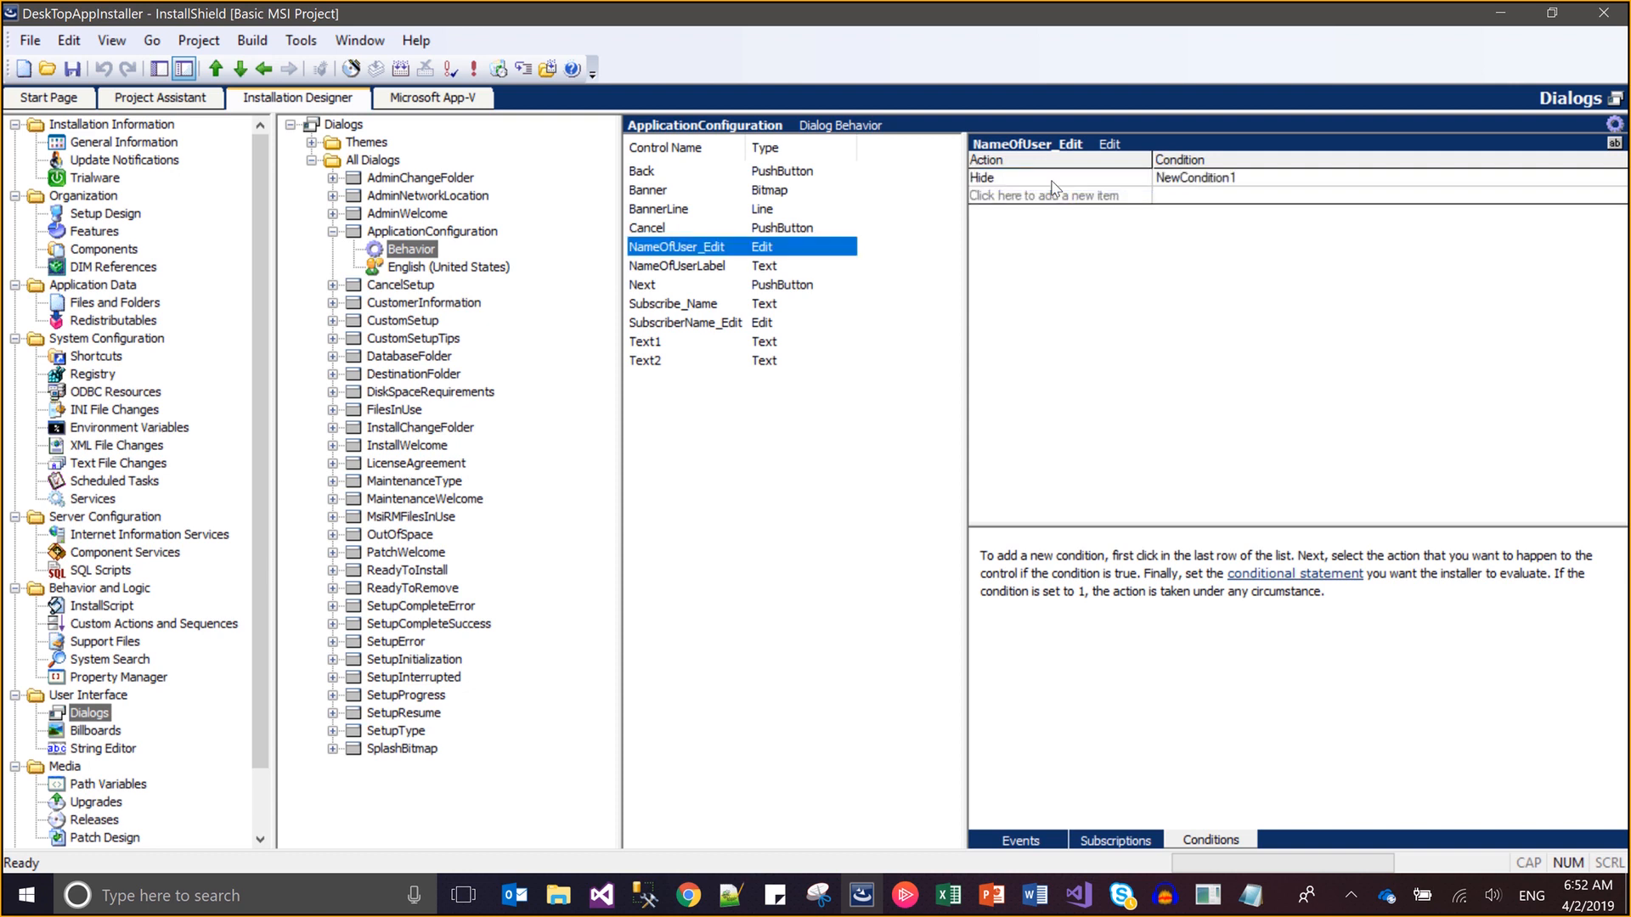
{"action": "left_click", "coordinate": [1195, 181]}
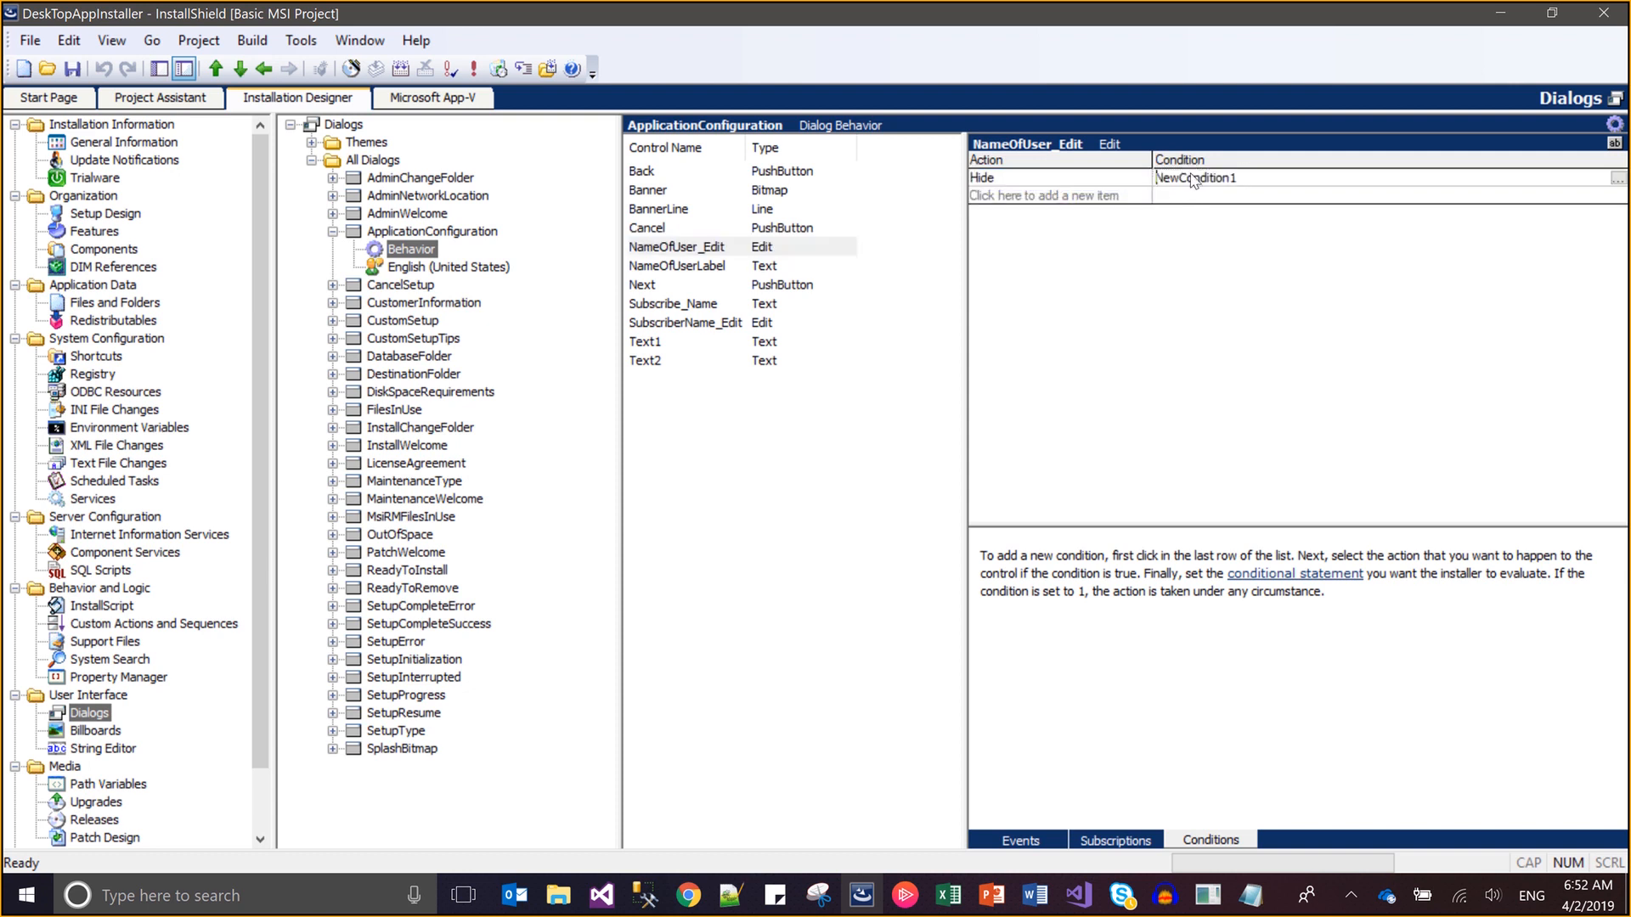
{"action": "double_click", "coordinate": [1194, 181]}
{"action": "key", "text": "ctrl+v"}
{"action": "key", "text": "BackSpace"}
{"action": "type", "text": "<>"}
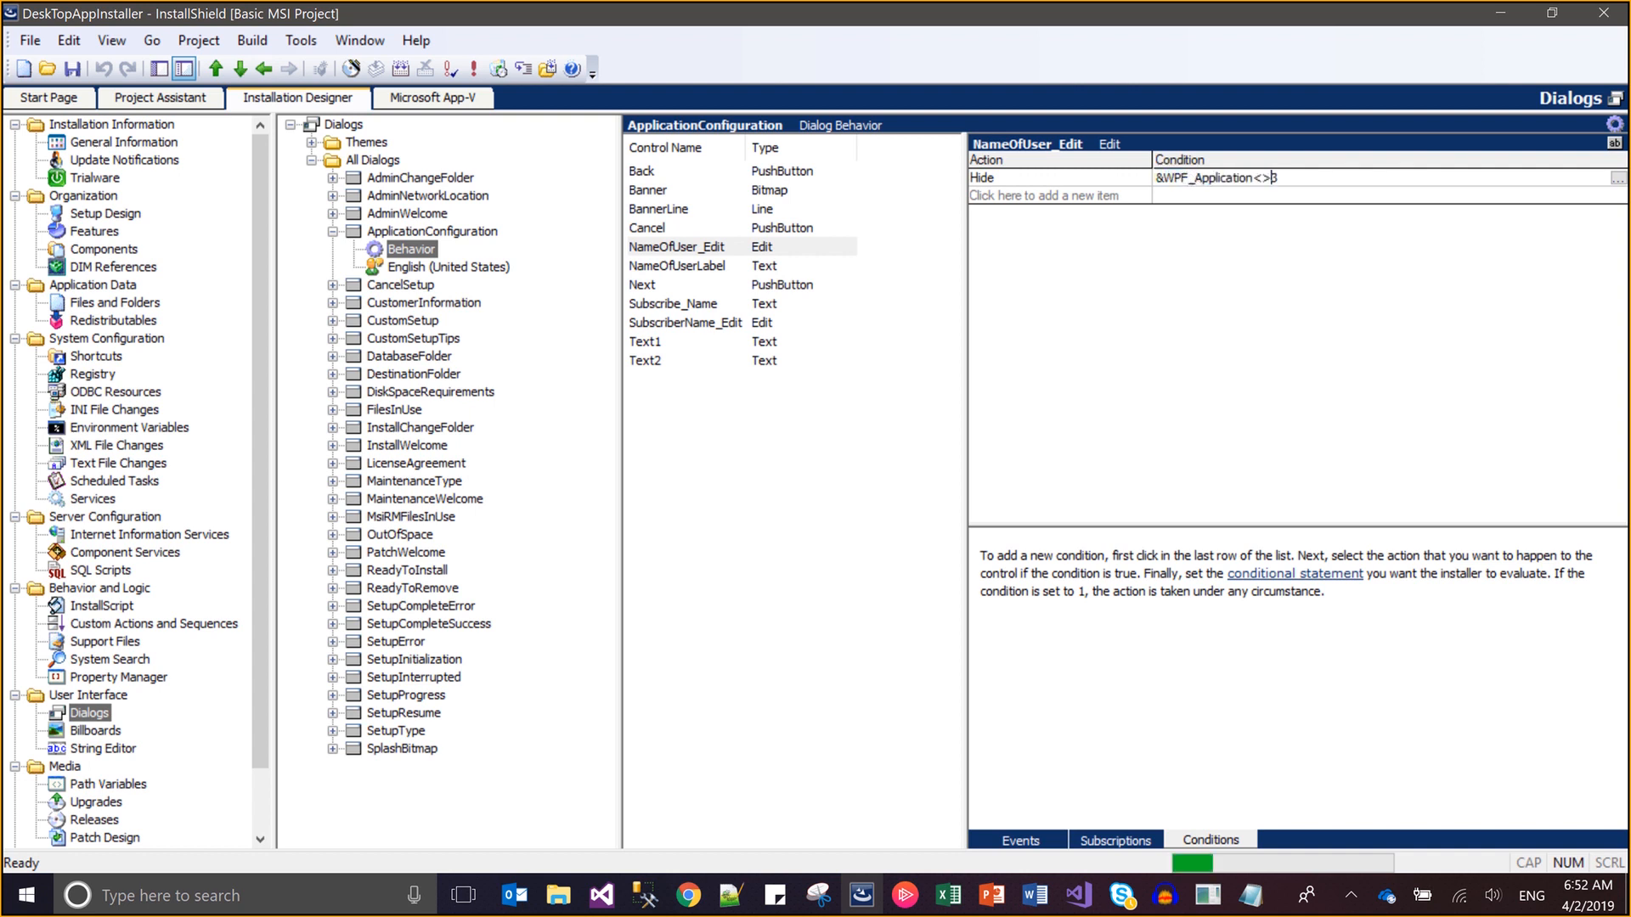
{"action": "key", "text": "Return"}
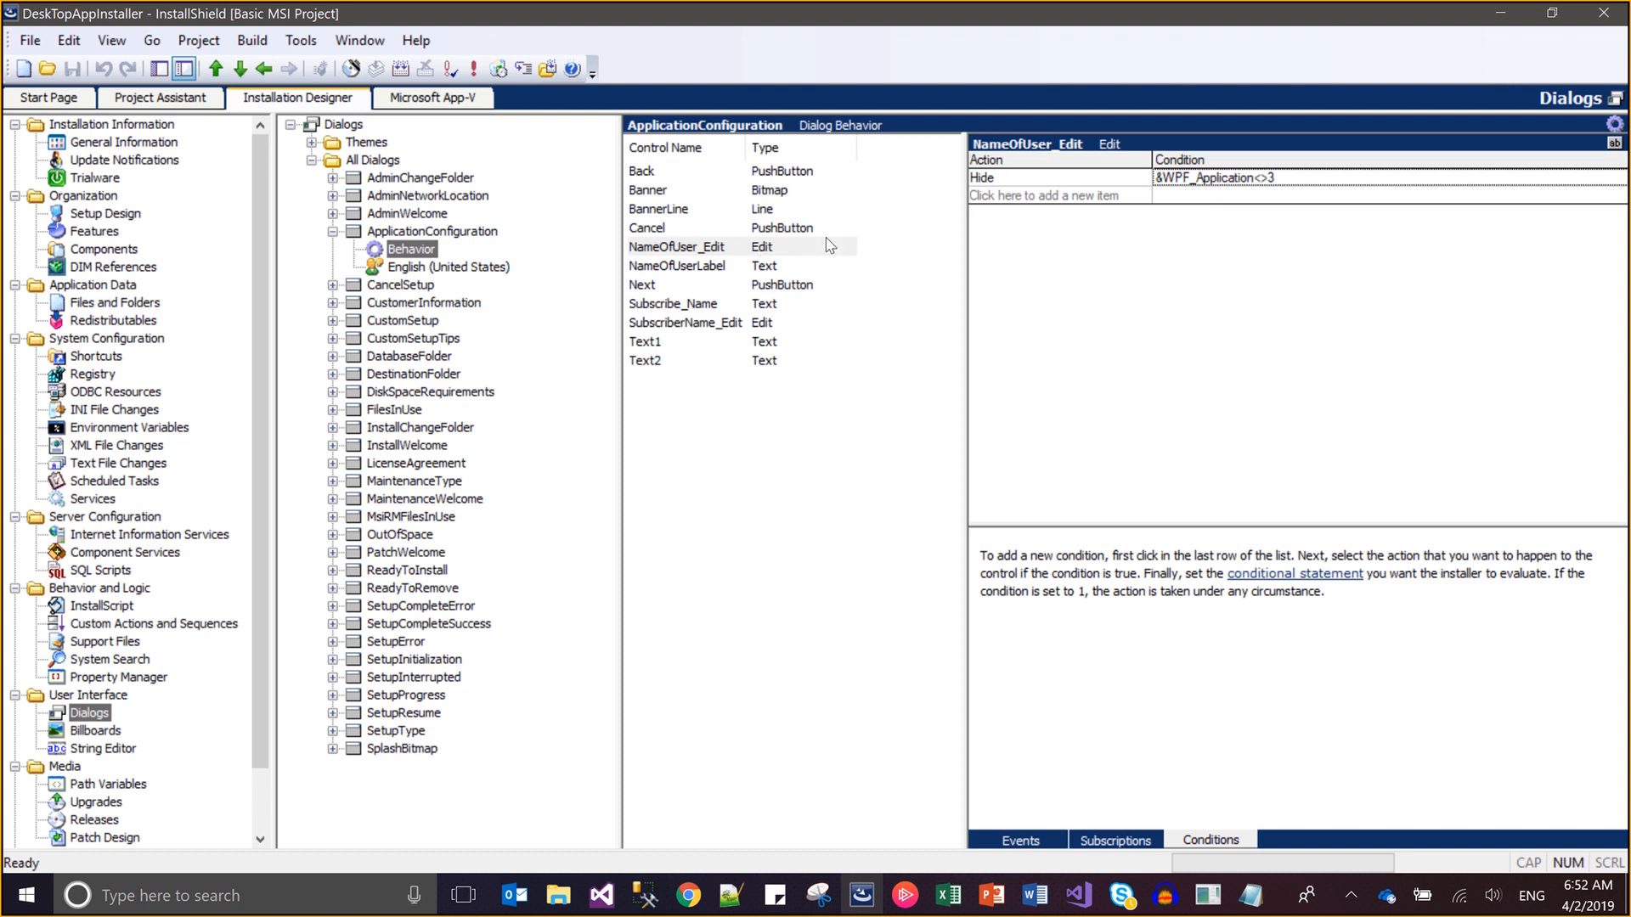
Add a Show action to the NameOfUser_Edit control with the condition &WPF_Application<>3
{"action": "left_click", "coordinate": [1003, 207]}
{"action": "type", "text": "sh"}
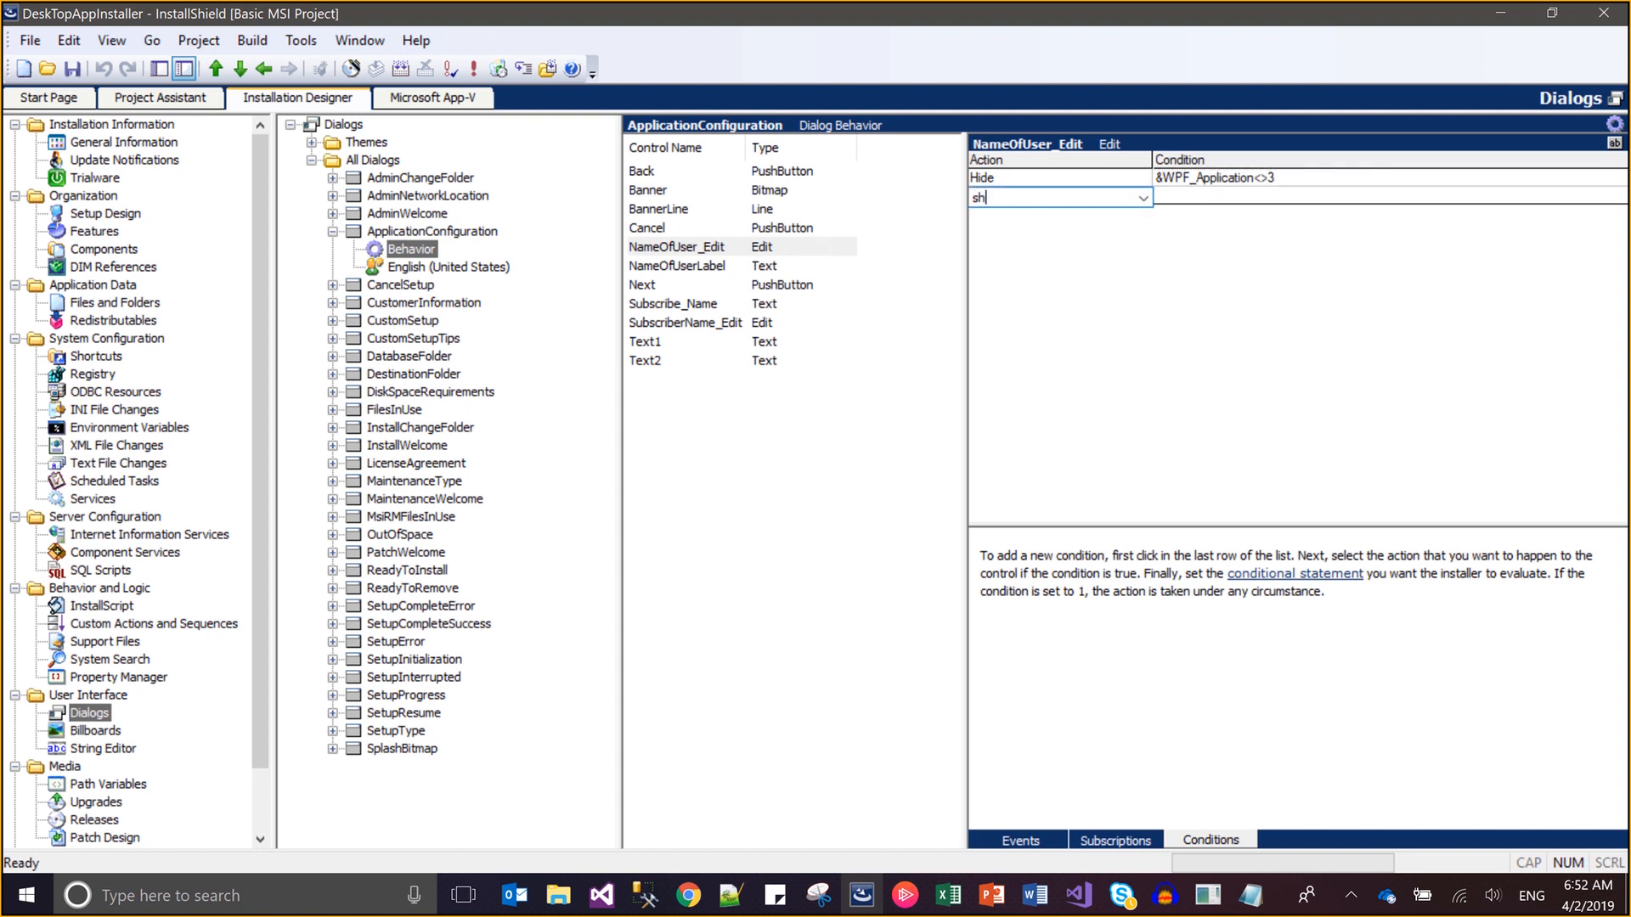
{"action": "key", "text": "Return"}
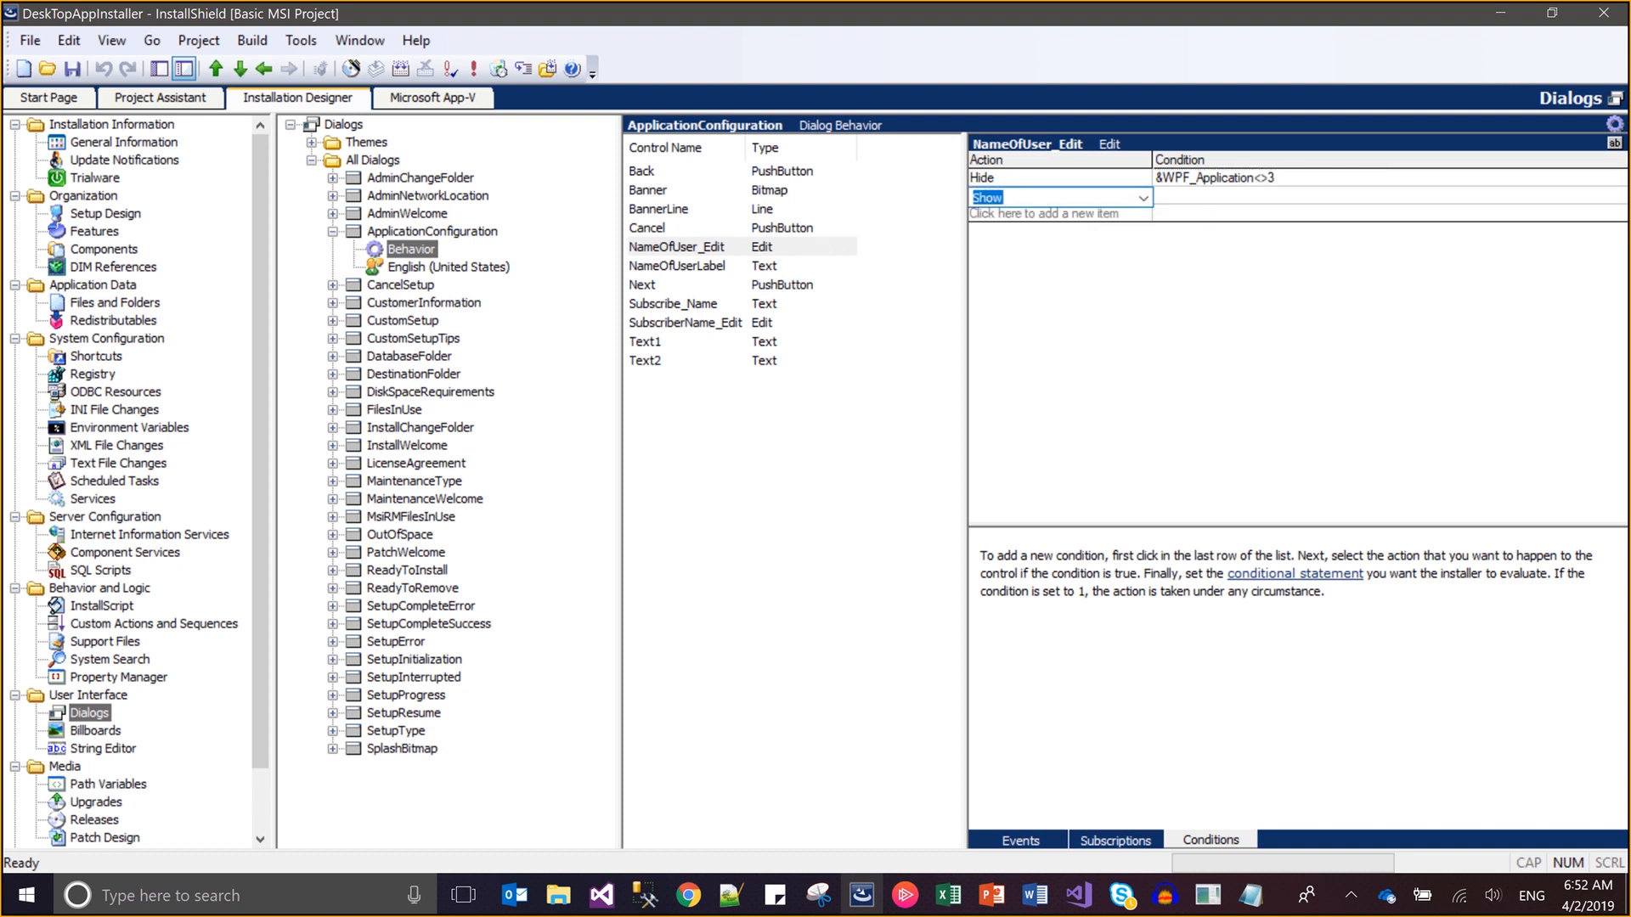
{"action": "left_click", "coordinate": [1189, 199]}
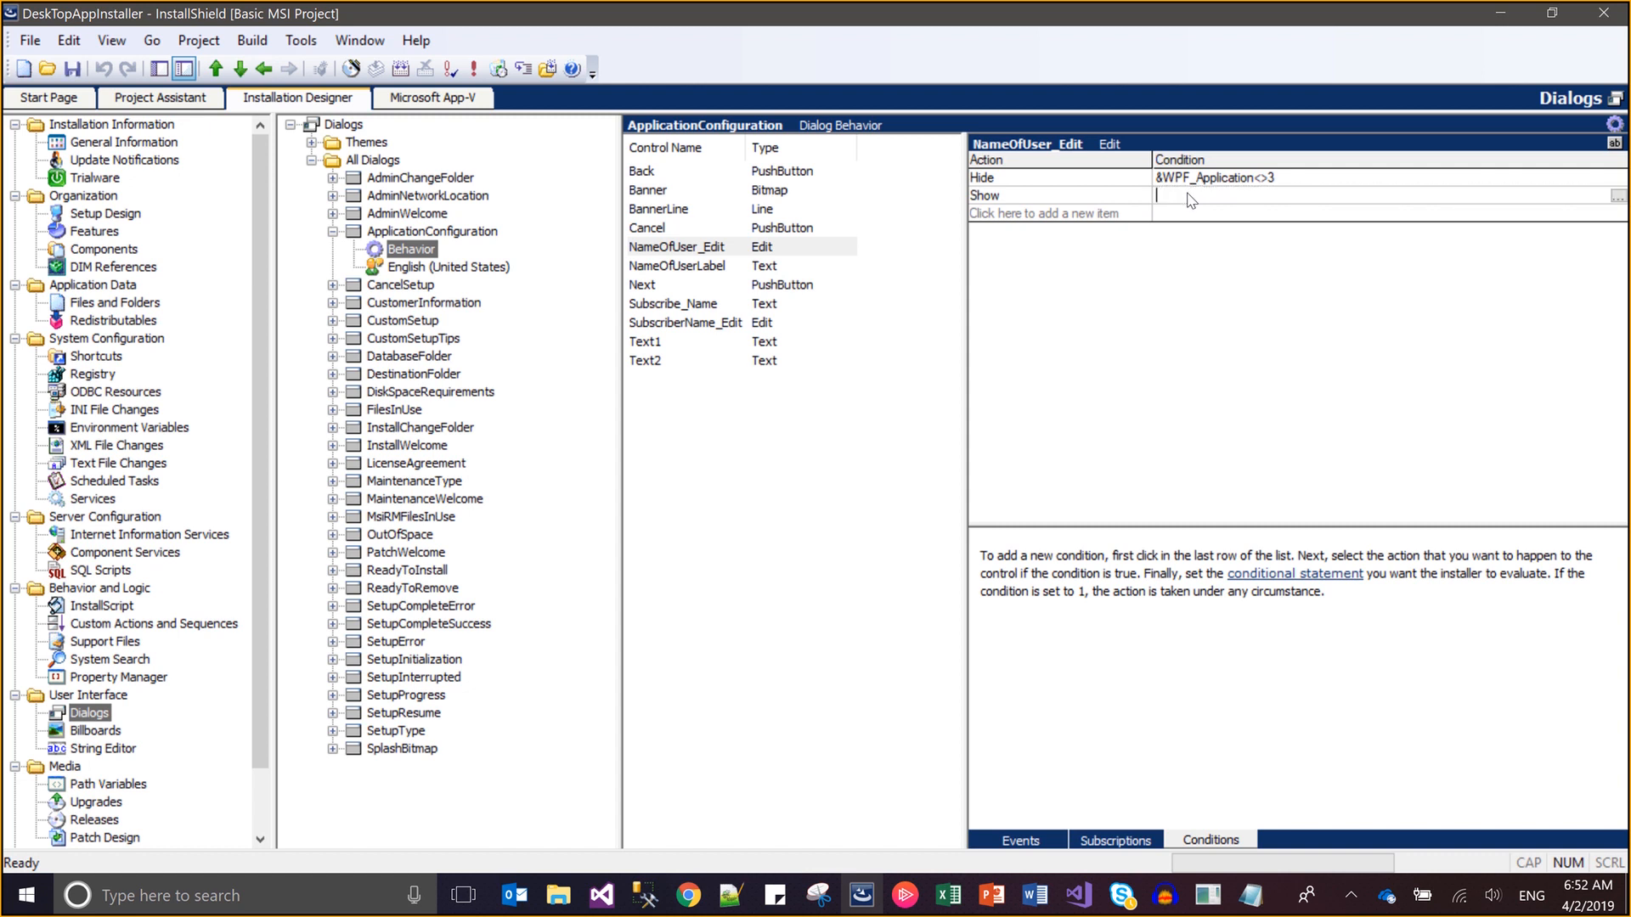
{"action": "type", "text": "&WPF_Application=3"}
{"action": "key", "text": "BackSpace"}
{"action": "type", "text": "<>"}
{"action": "key", "text": "Return"}
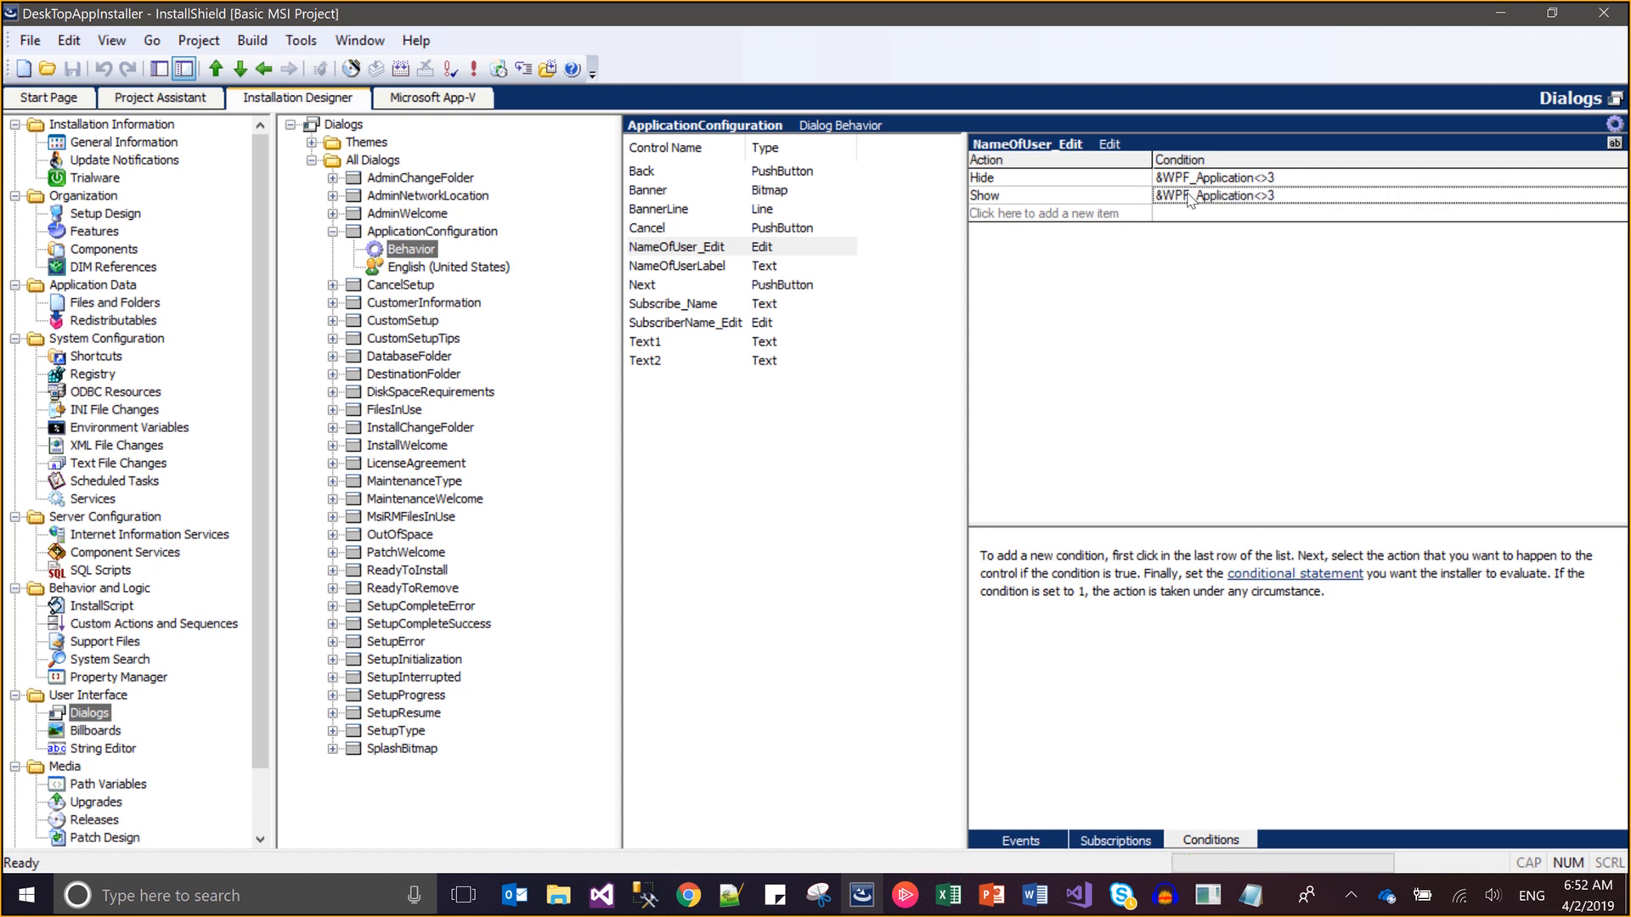
Correct NameOfUser_Edit's Show condition to &WPF_Application=3
{"action": "left_click", "coordinate": [1202, 202]}
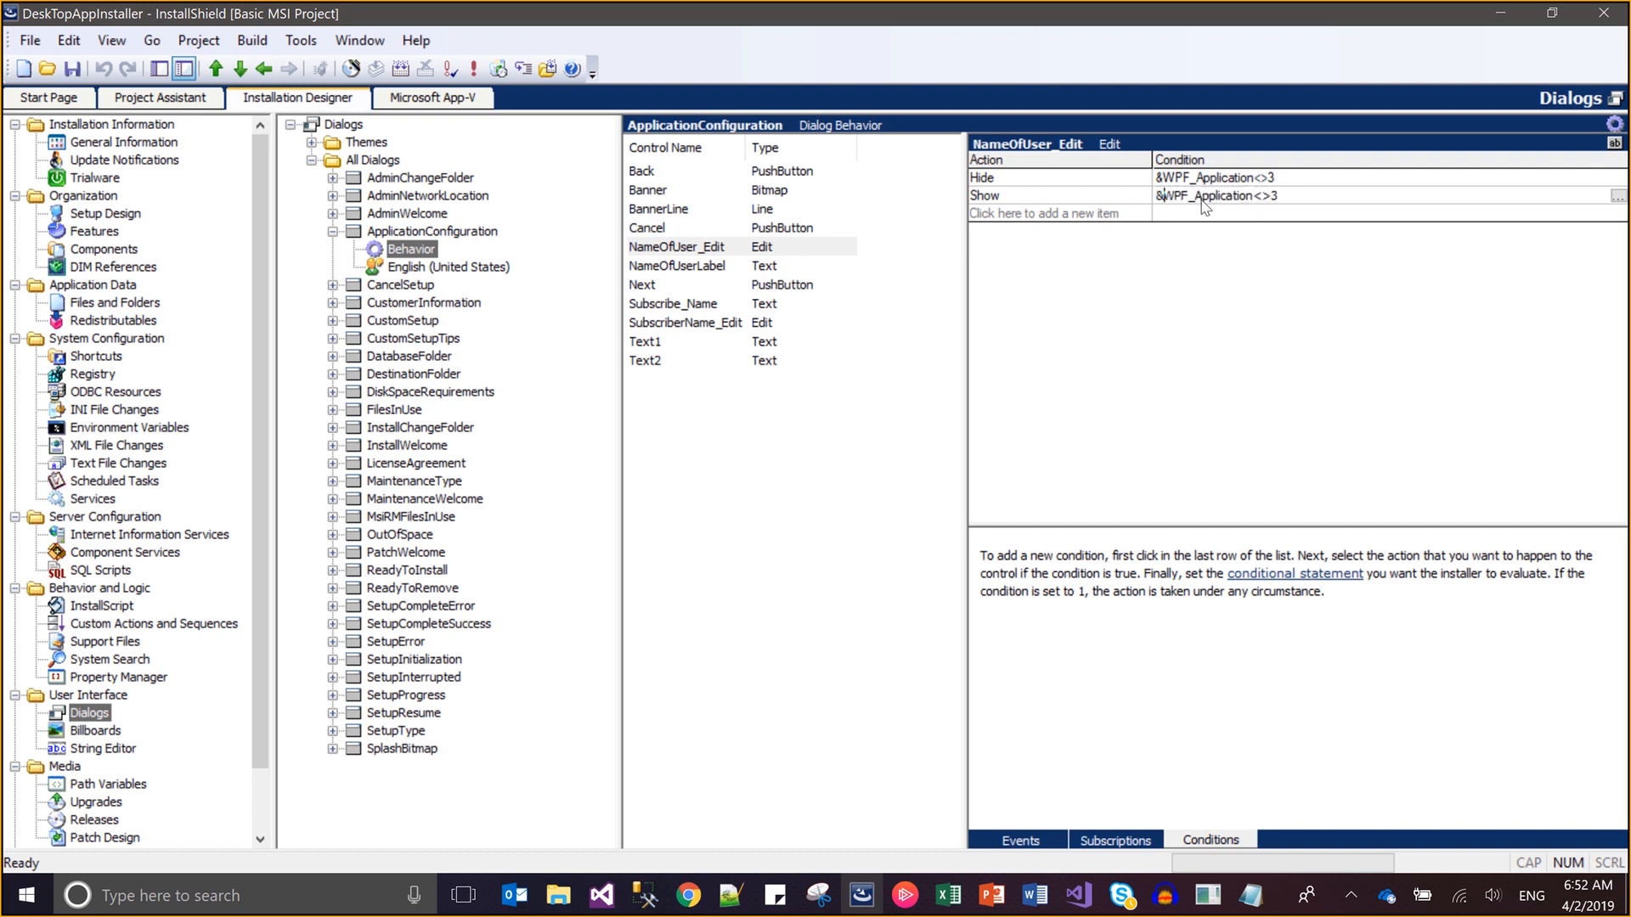
{"action": "key", "text": "Right"}
{"action": "key", "text": "Delete"}
{"action": "key", "text": "Delete"}
{"action": "type", "text": "="}
{"action": "key", "text": "Return"}
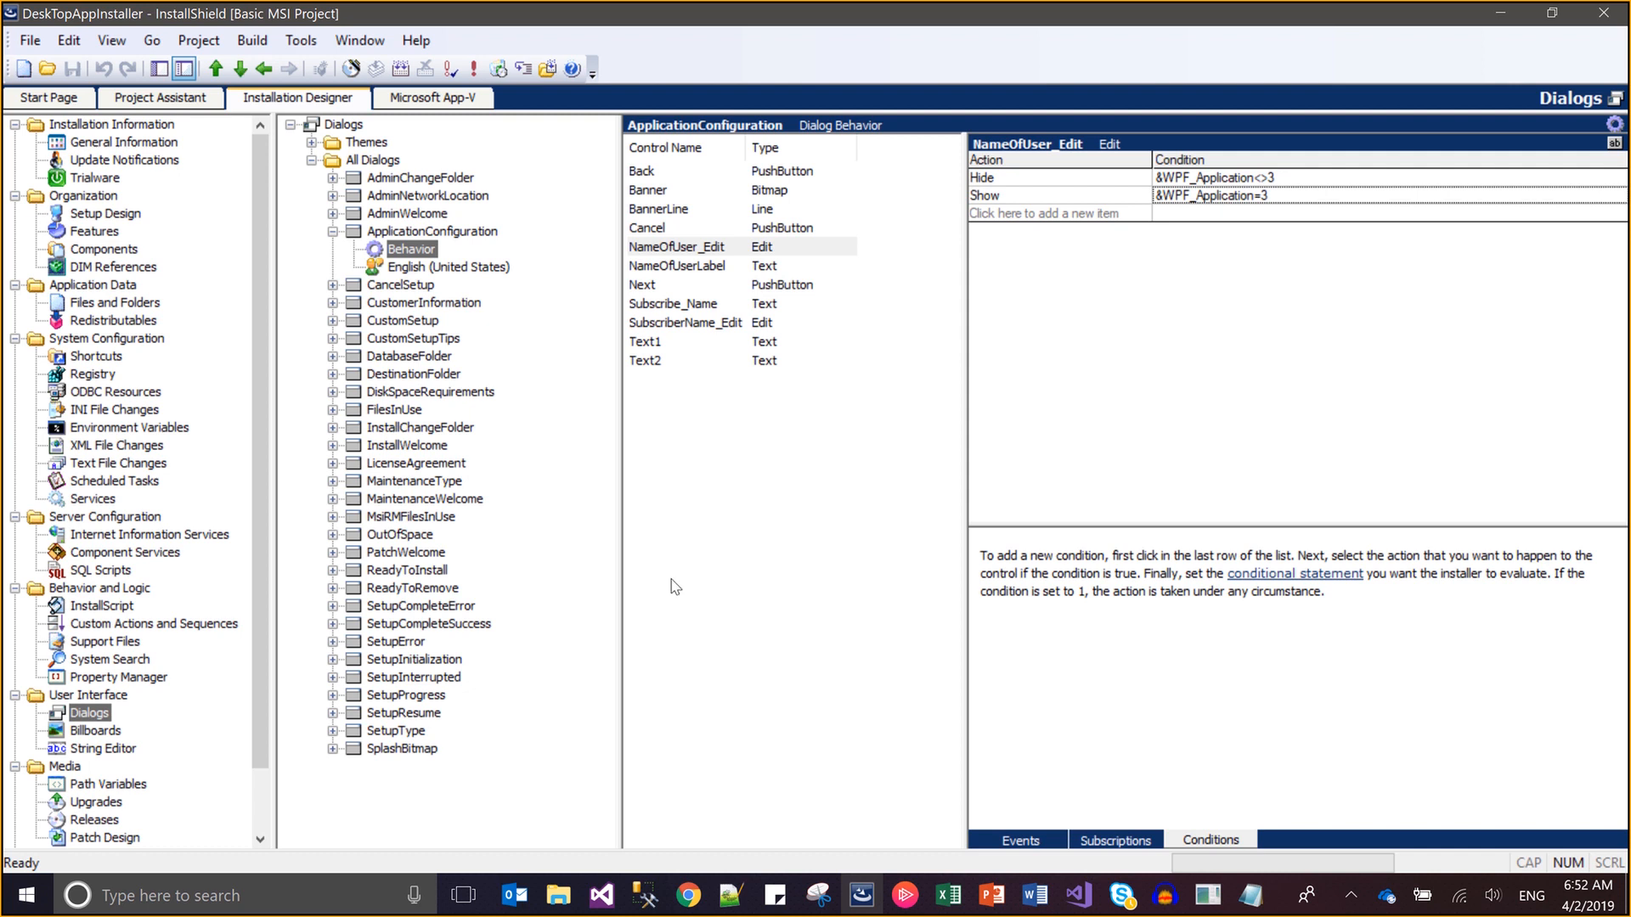
Select the Subscribe_Name control, copy the &Kudos_Console_Xuber=3 line from Notepad and return to InstallShield
{"action": "left_click", "coordinate": [680, 308]}
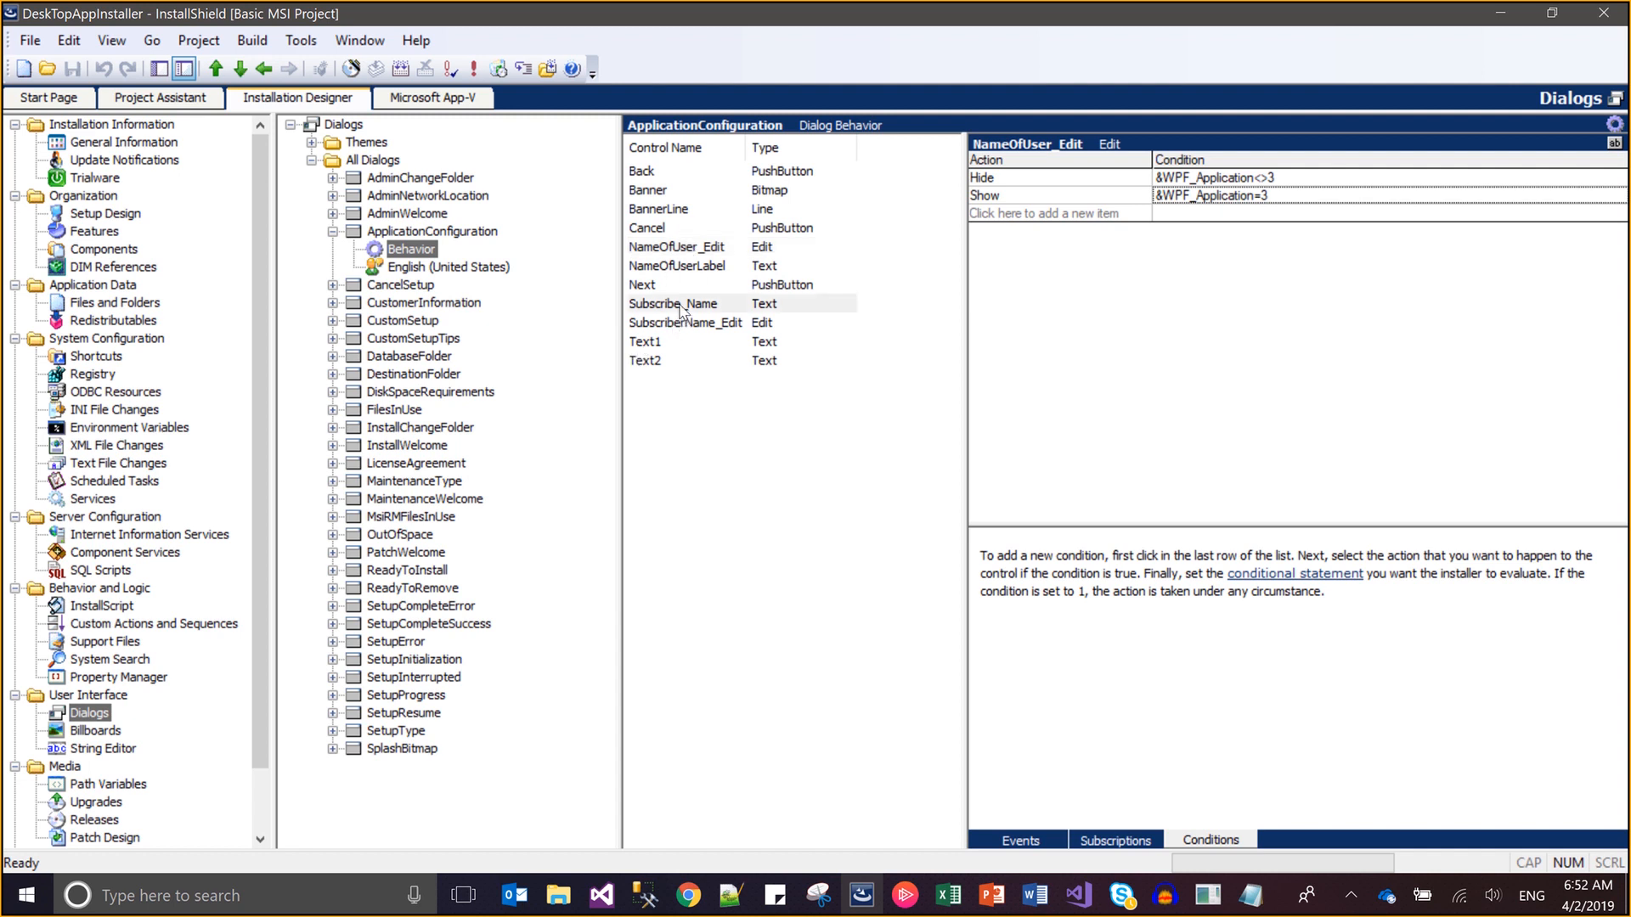
{"action": "key", "text": "alt+Tab"}
{"action": "key", "text": "Down"}
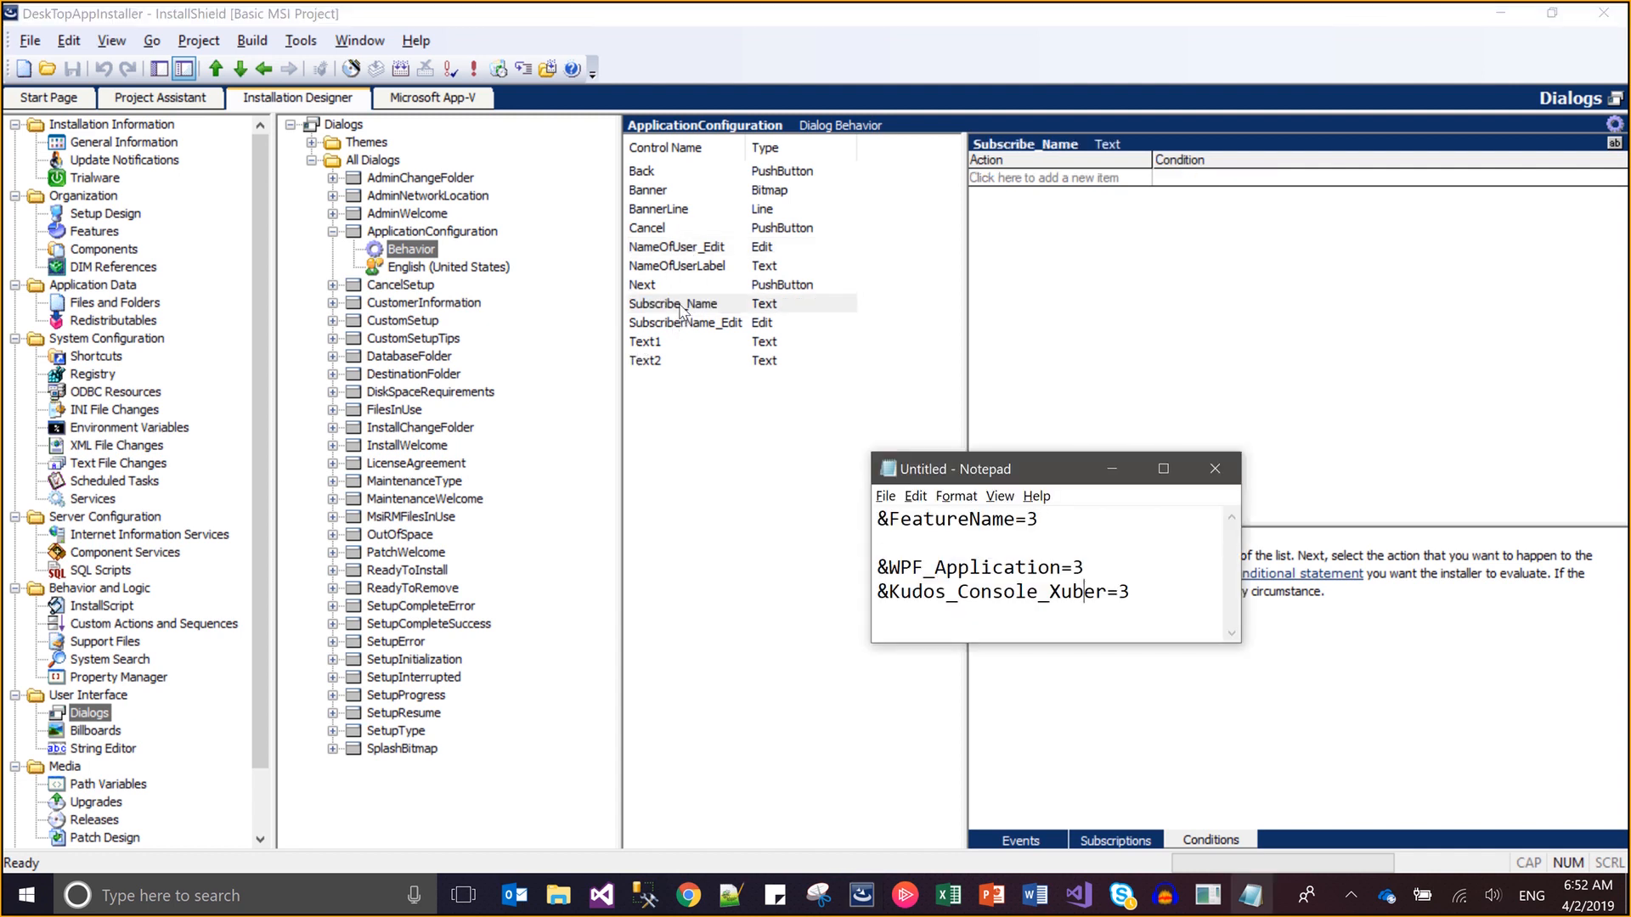
{"action": "key", "text": "shift+Home"}
{"action": "key", "text": "ctrl+c"}
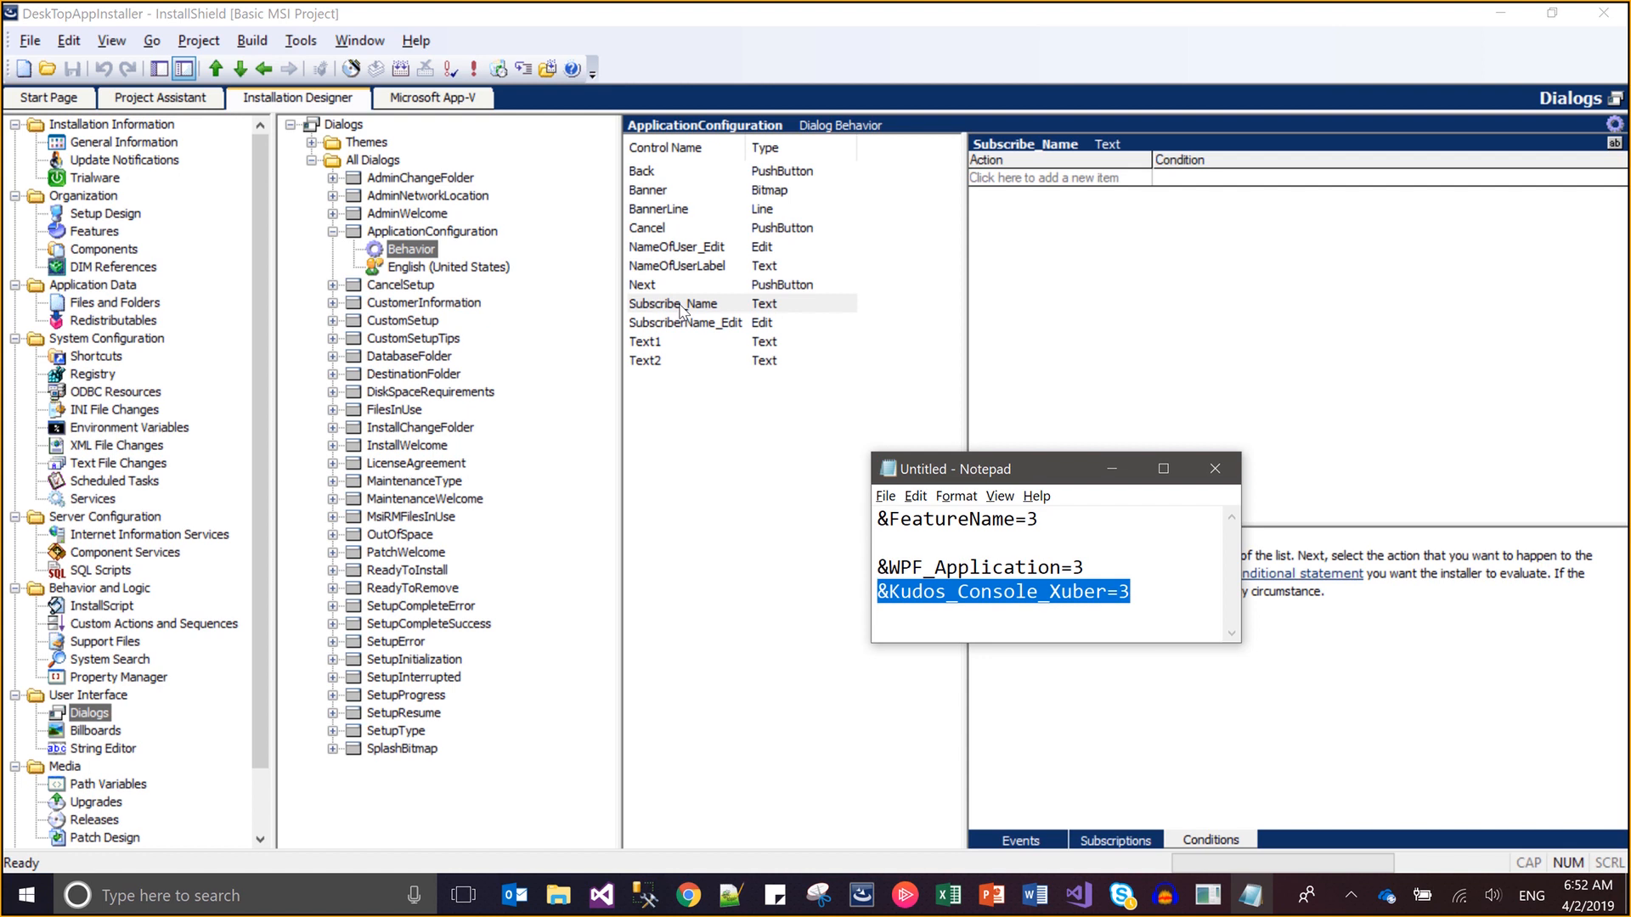
{"action": "key", "text": "alt+Tab"}
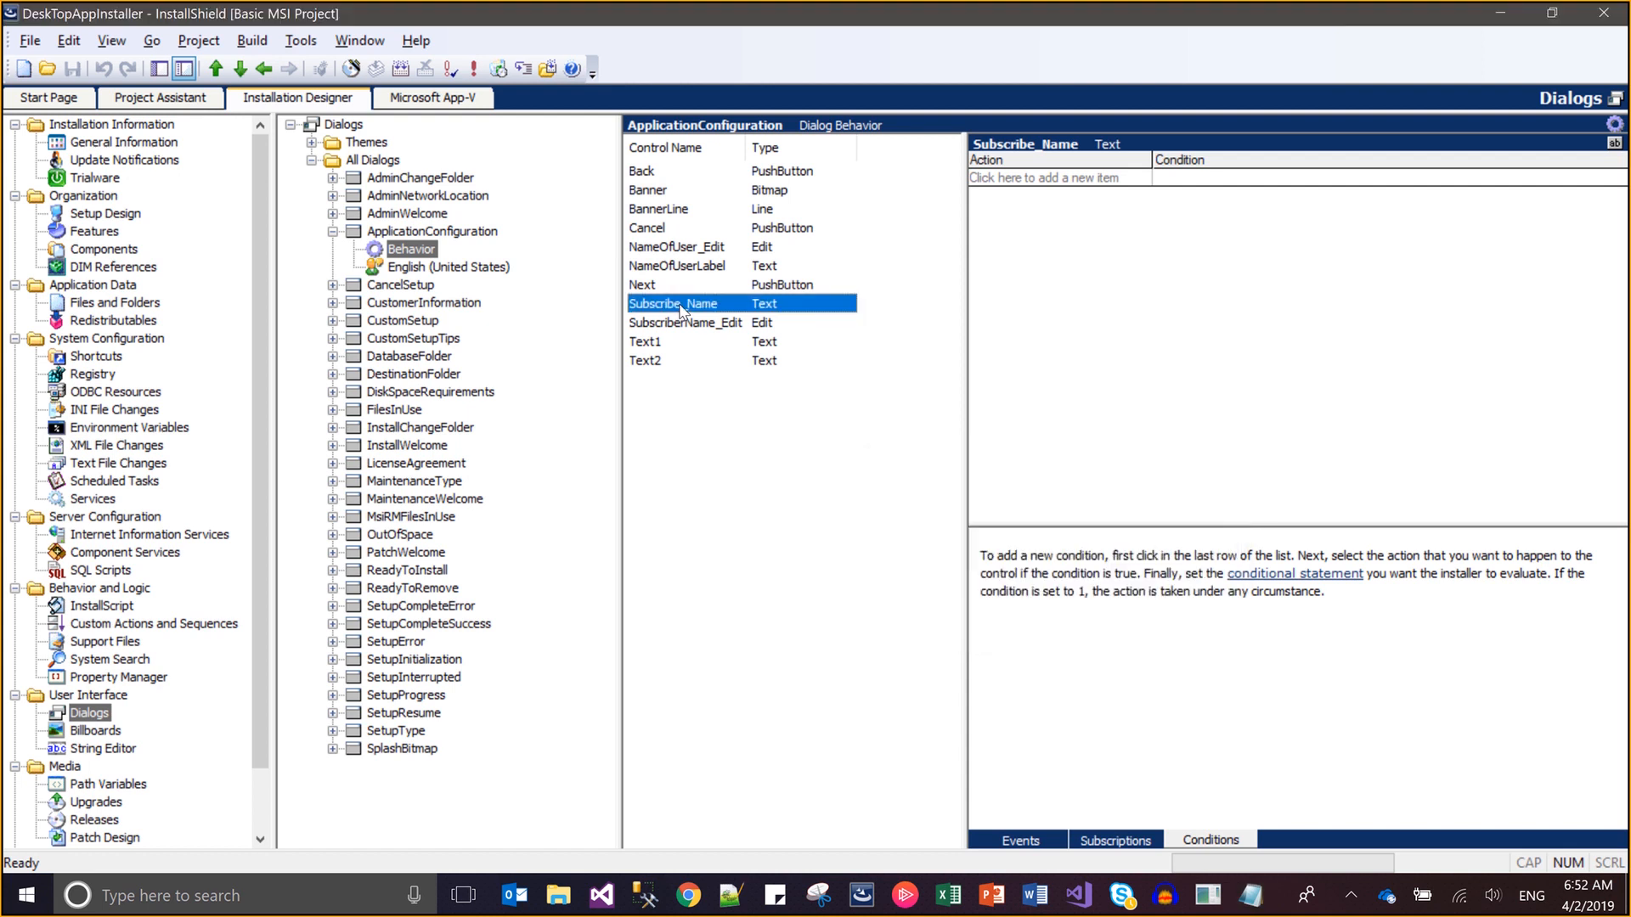
Add a Hide action to Subscribe_Name with the copied condition &Kudos_Console_Xuber=3
{"action": "left_click", "coordinate": [1020, 180]}
{"action": "type", "text": "Hide"}
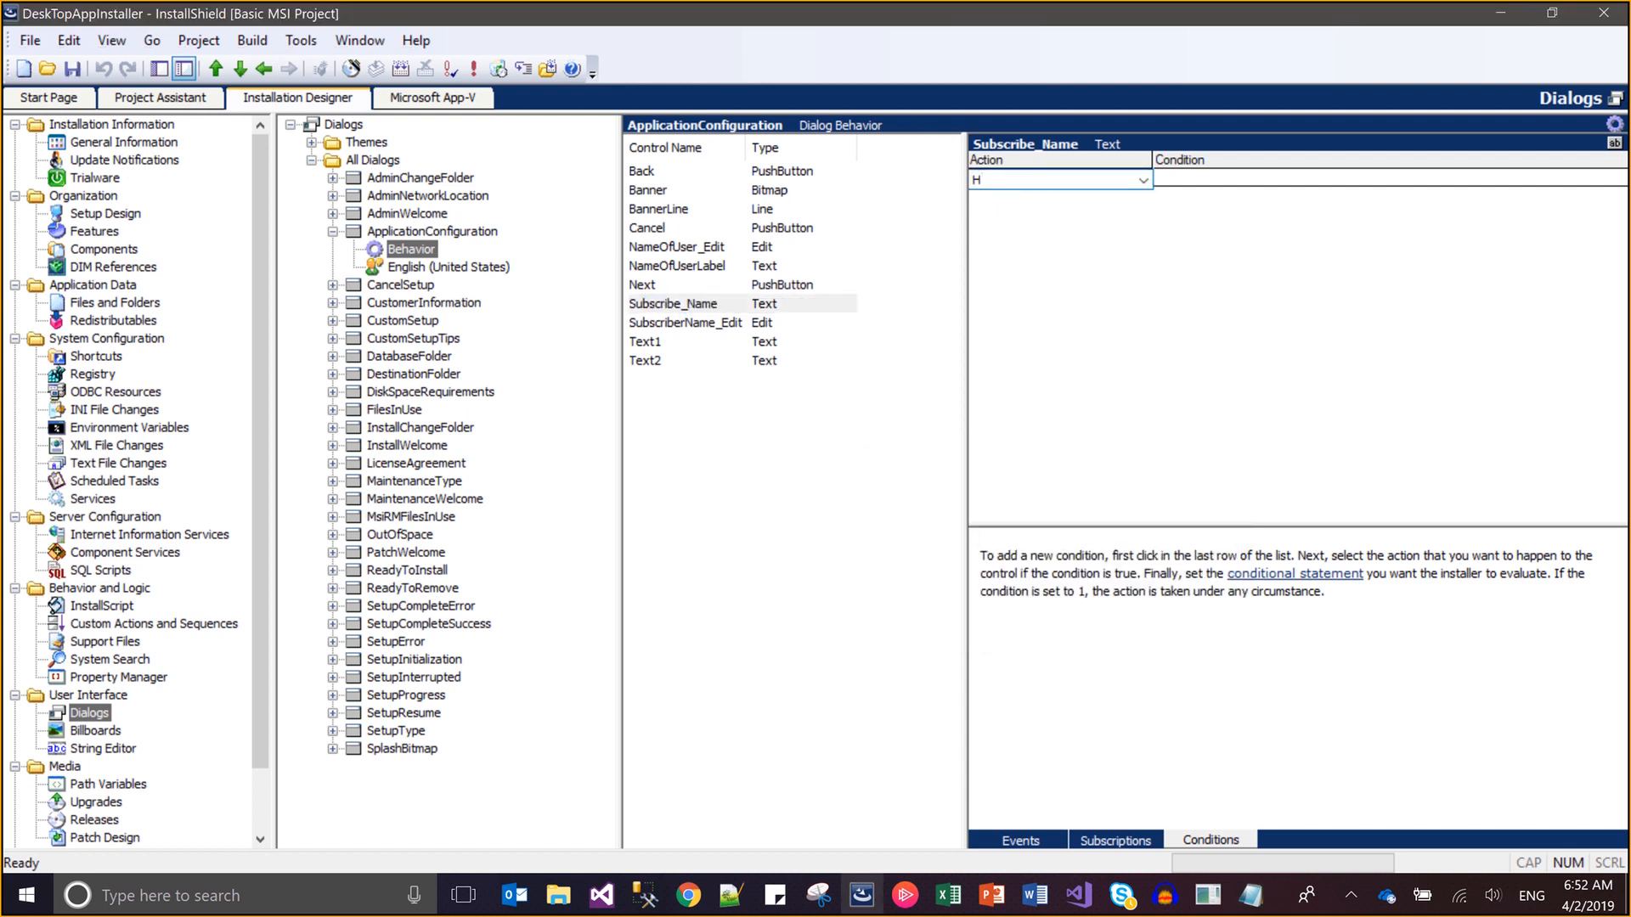
{"action": "key", "text": "Return"}
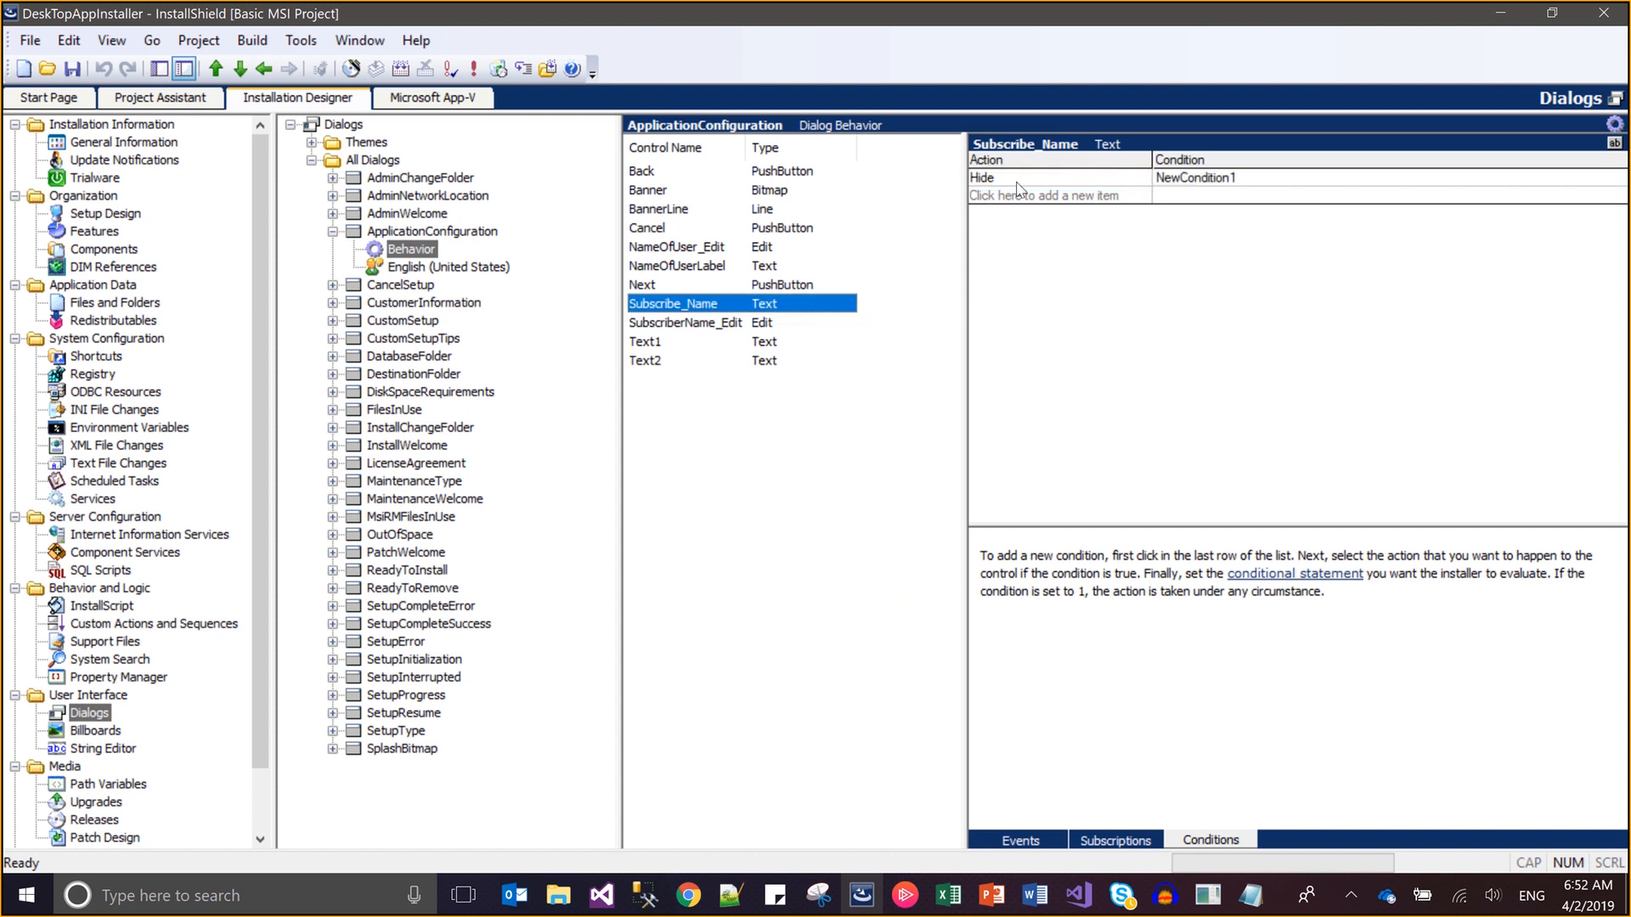
{"action": "left_click", "coordinate": [1389, 186]}
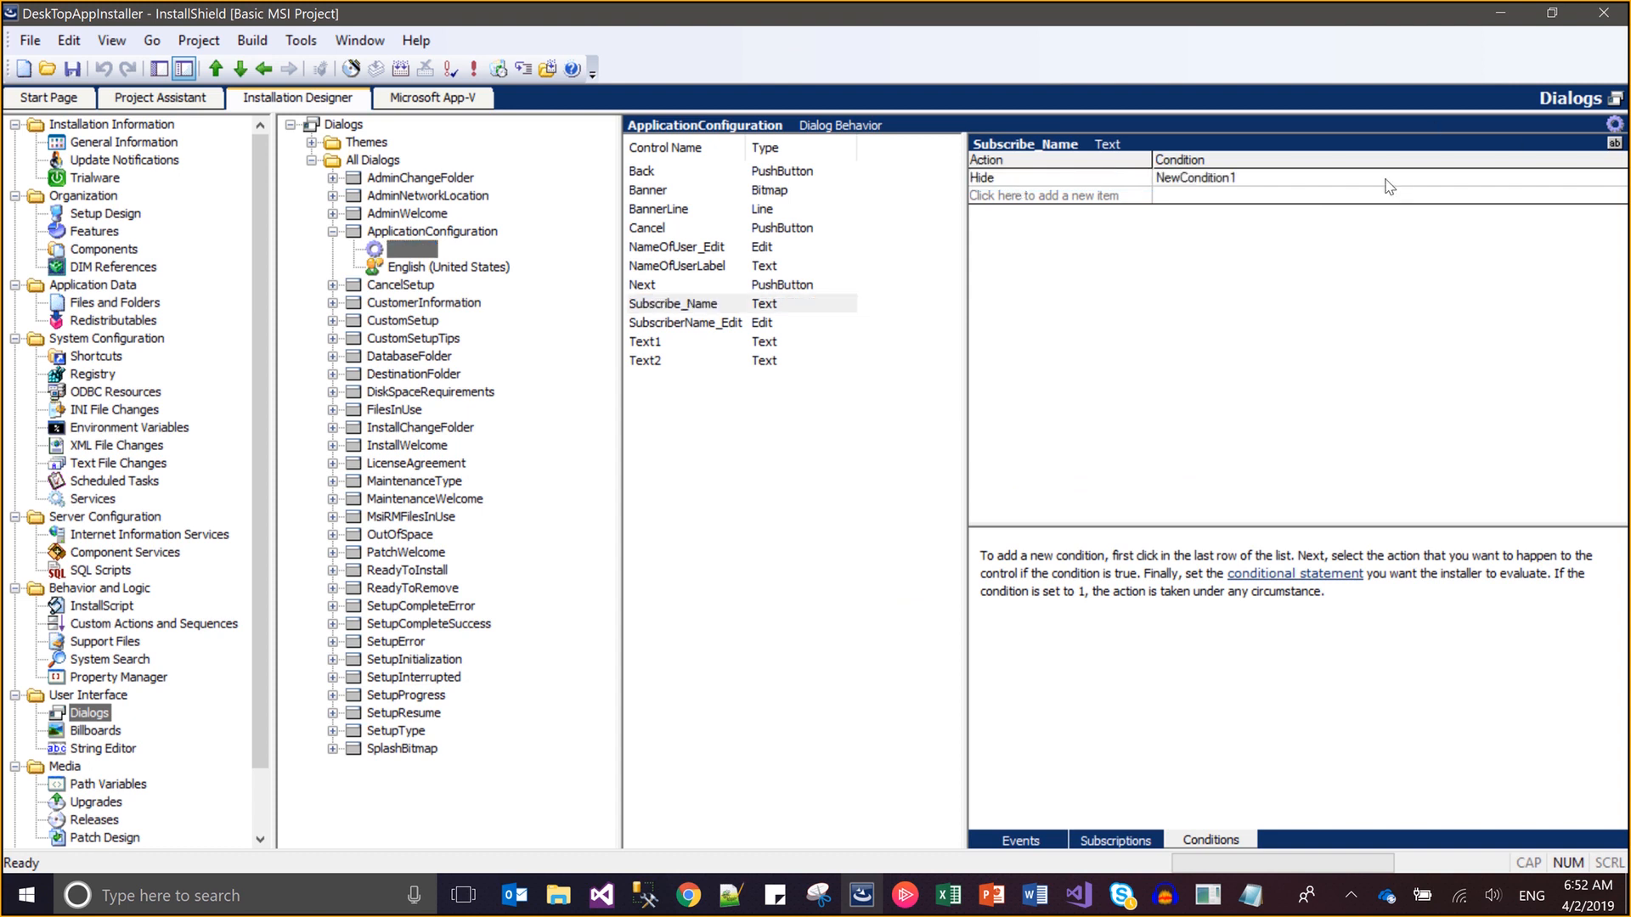
{"action": "key", "text": "ctrl+v"}
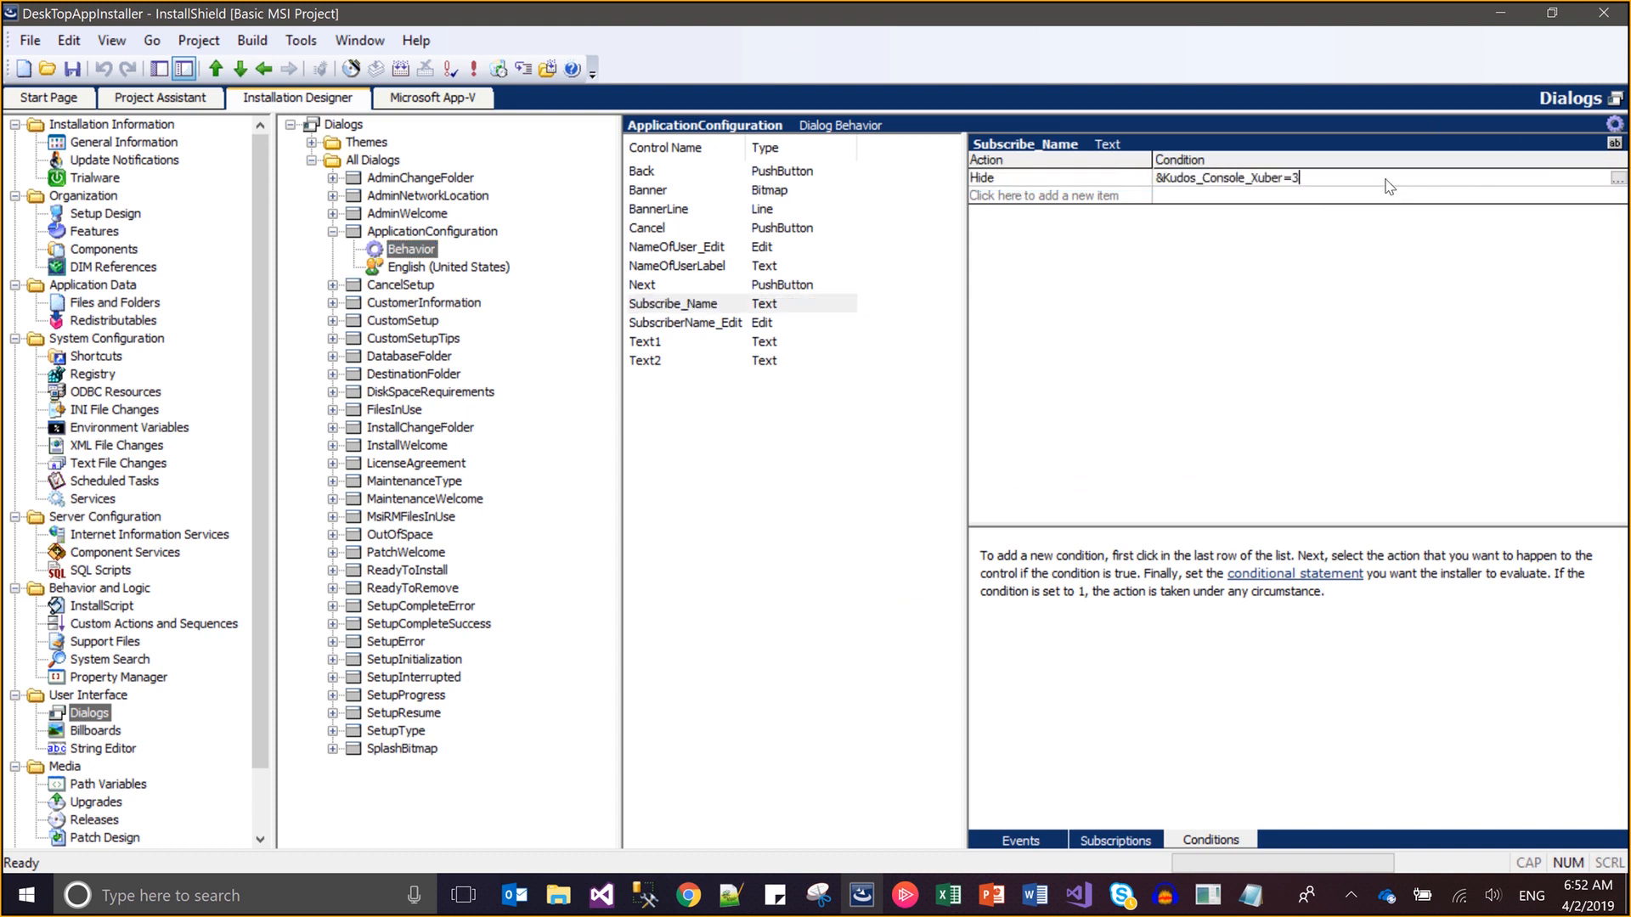
{"action": "key", "text": "Return"}
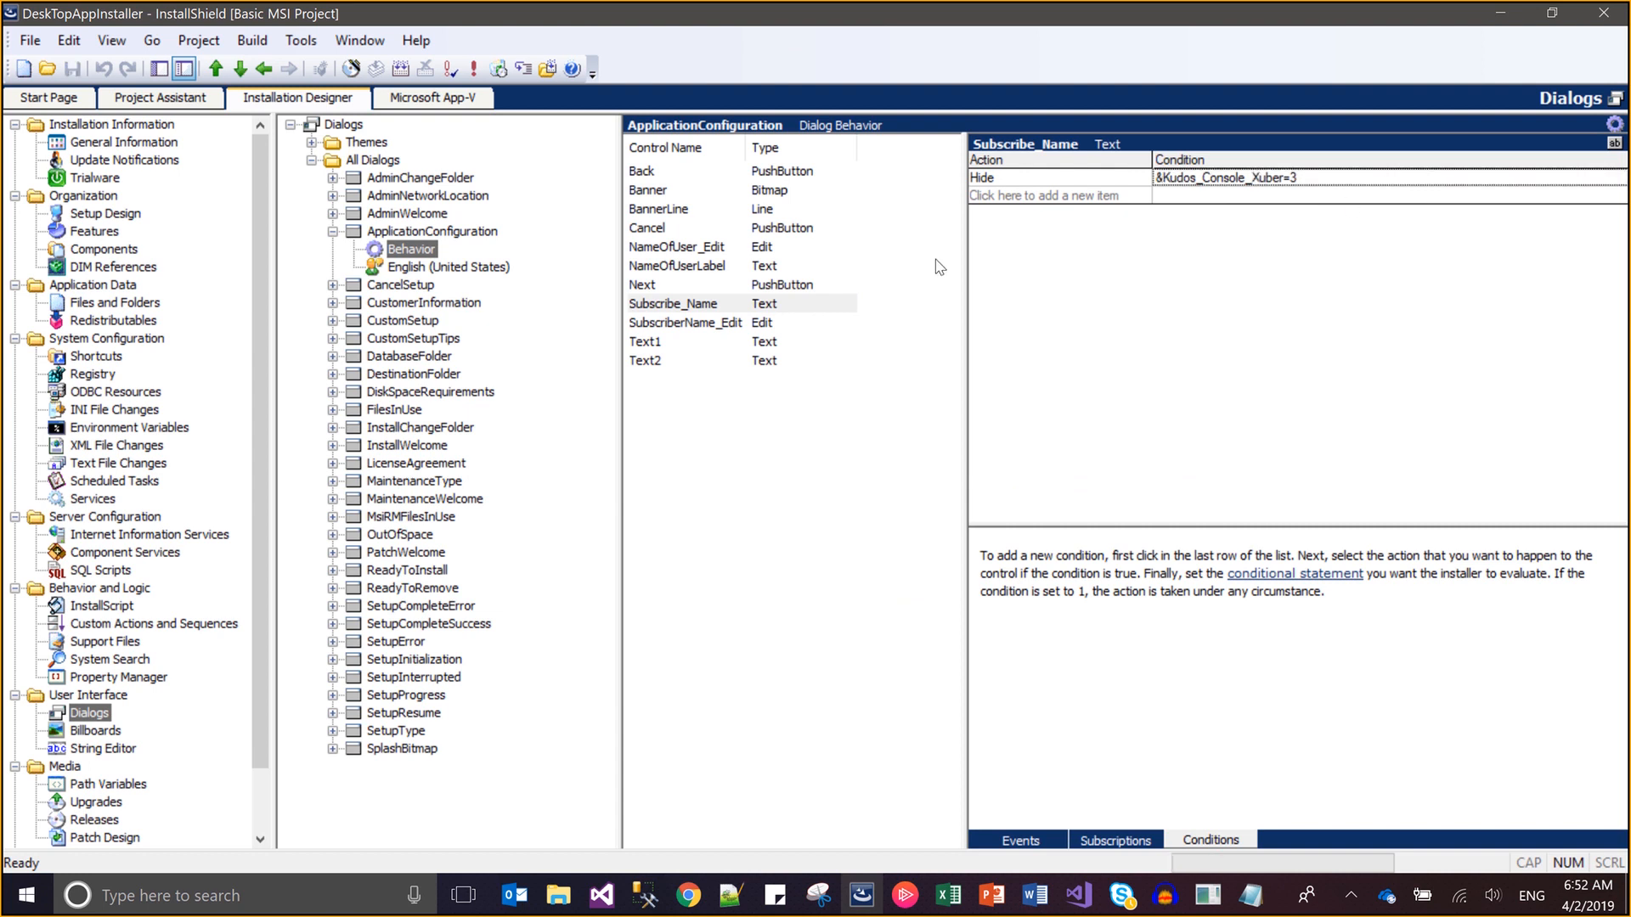
Add a Show action to Subscribe_Name with the copied condition &Kudos_Console_Xuber=3
{"action": "left_click", "coordinate": [1102, 197]}
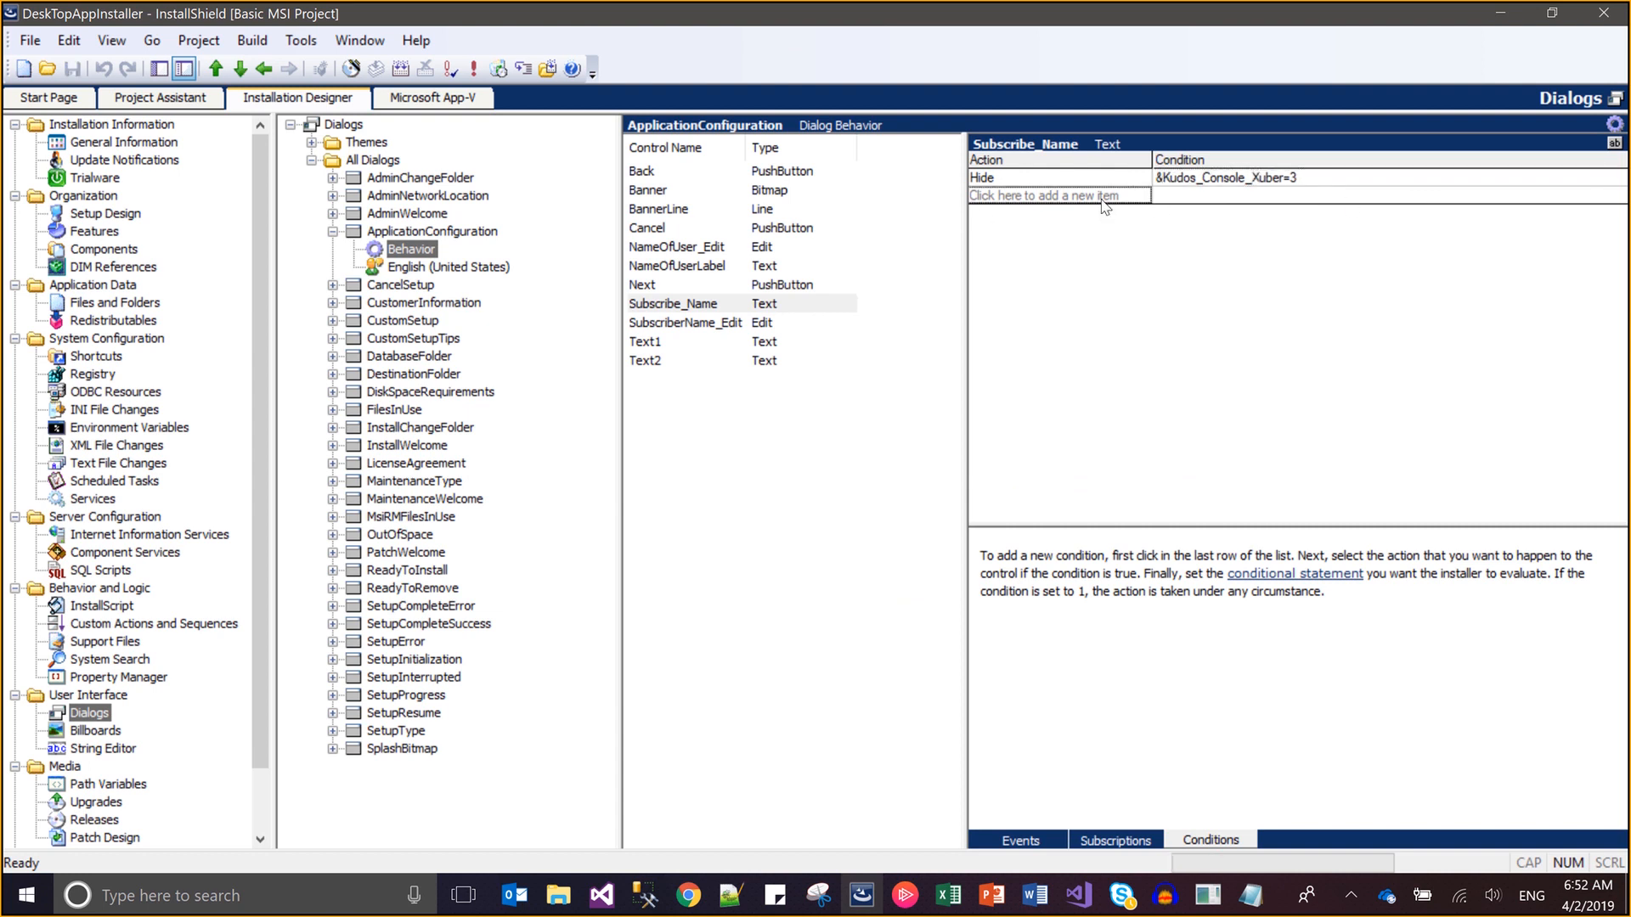
{"action": "type", "text": "Show"}
{"action": "key", "text": "Return"}
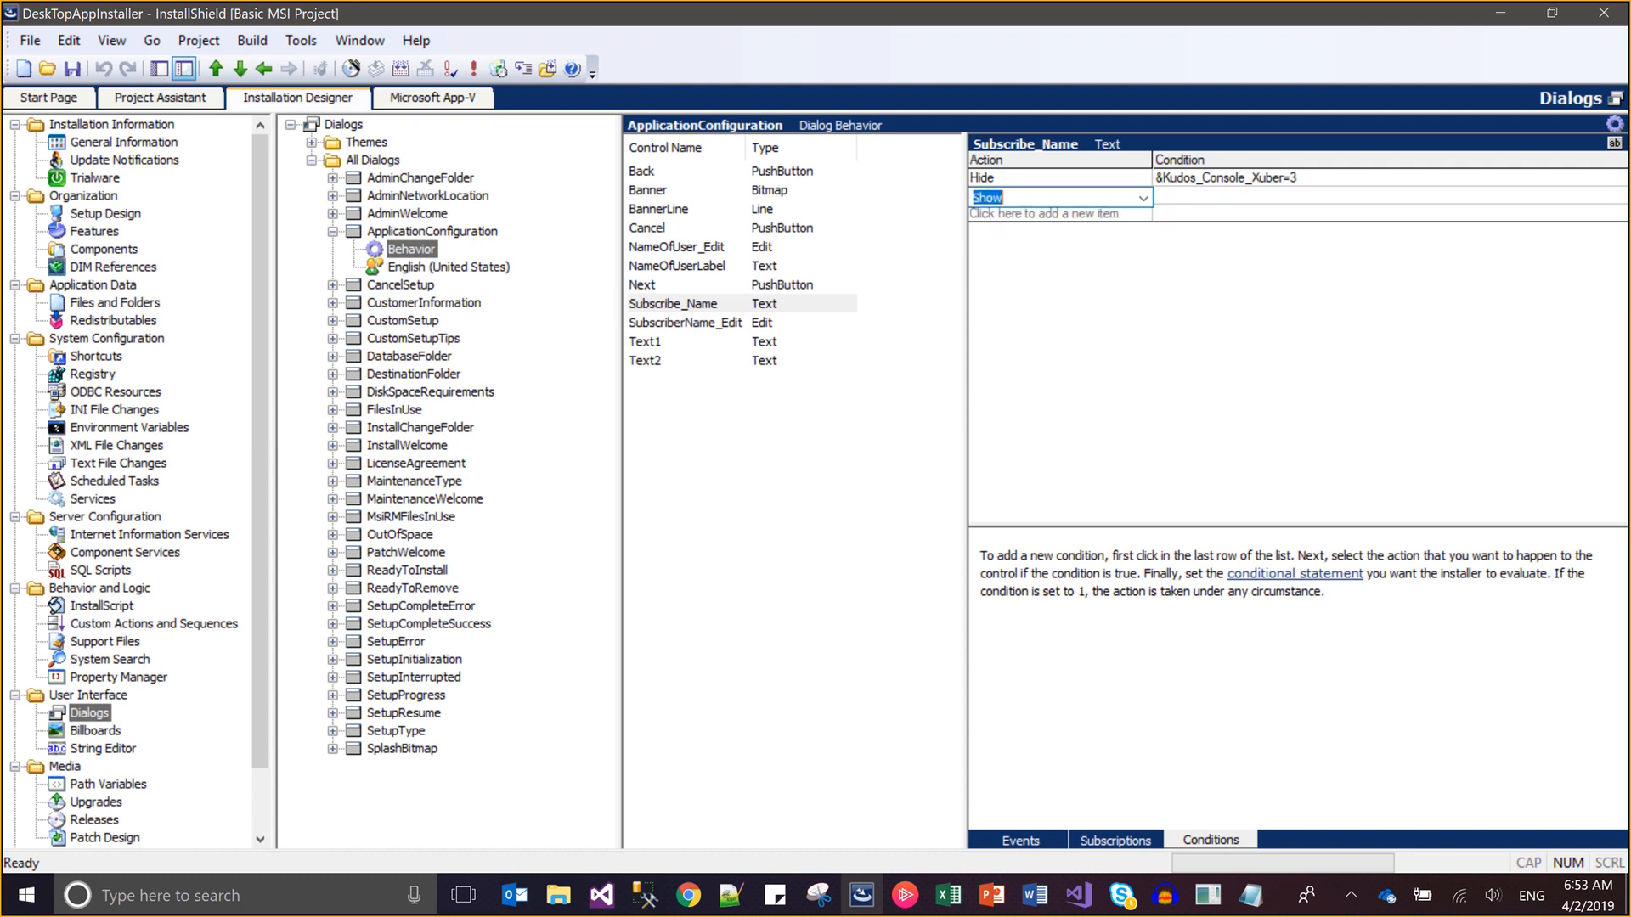
{"action": "left_click", "coordinate": [1169, 197]}
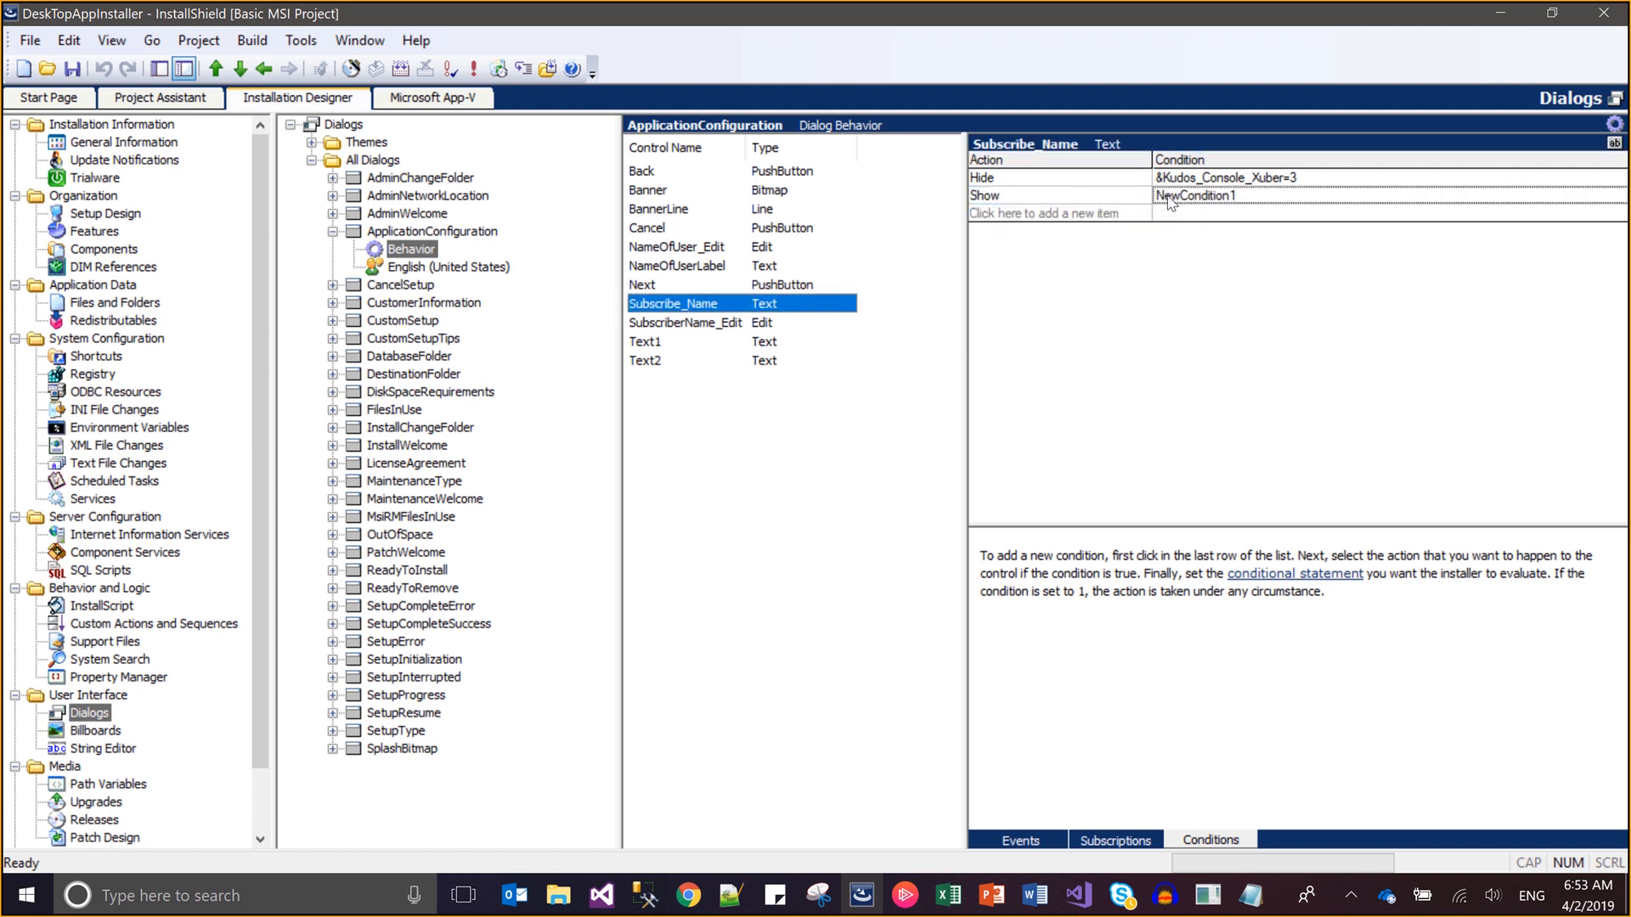
{"action": "key", "text": "ctrl+a"}
{"action": "key", "text": "ctrl+v"}
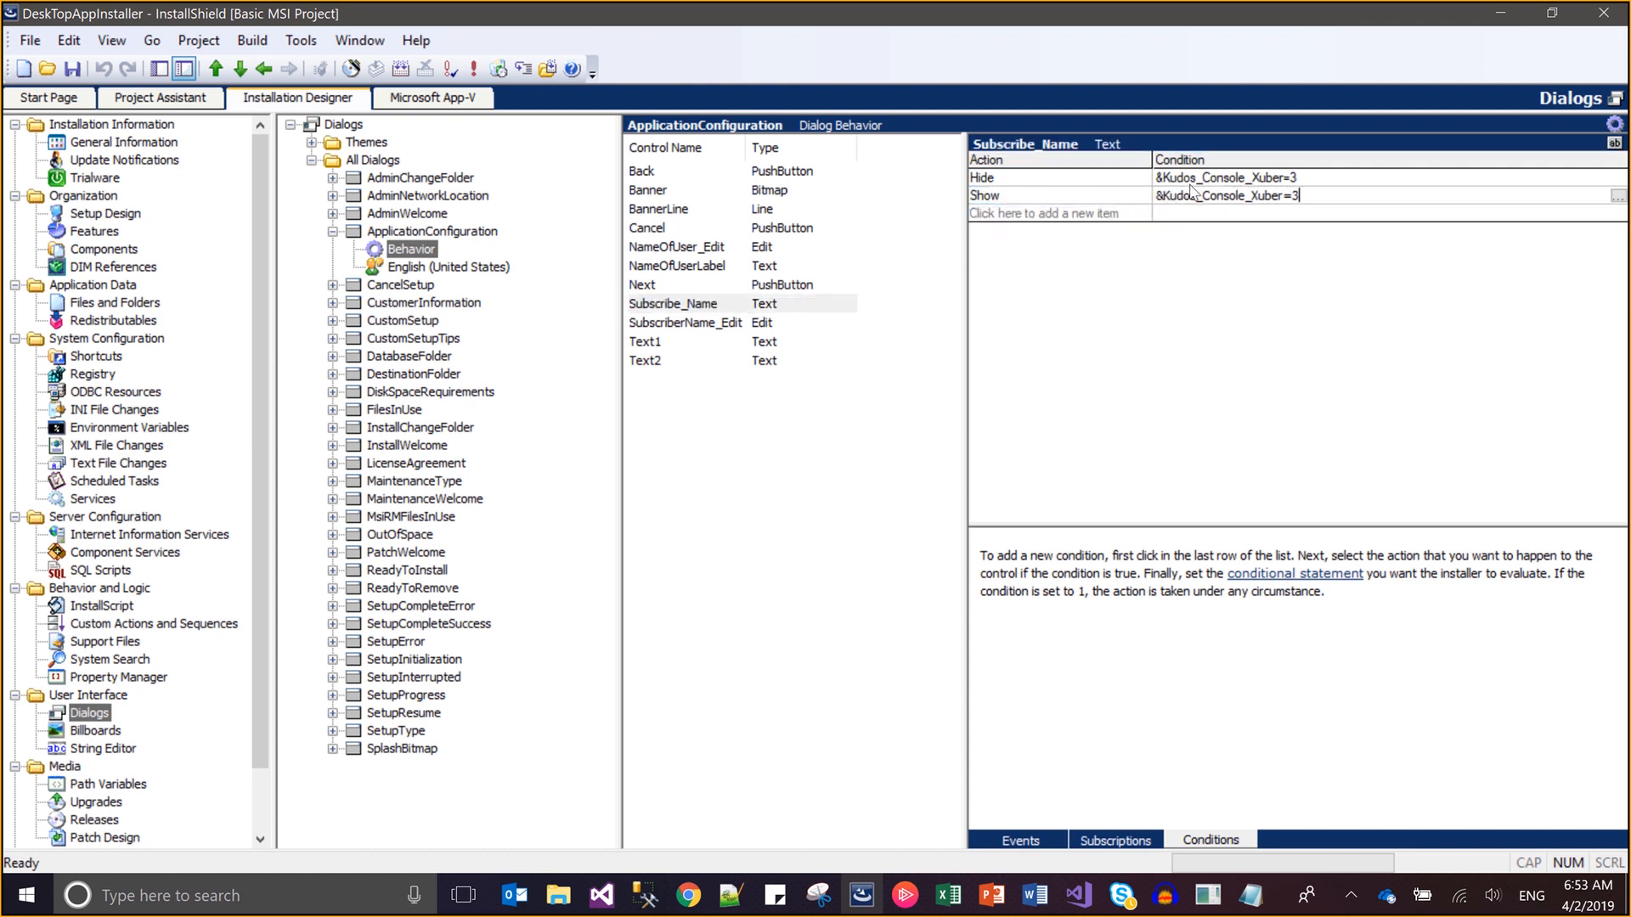
Change Subscribe_Name's Hide condition to &Kudos_Console_Xuber<>3 and save the project
{"action": "left_click", "coordinate": [1197, 183]}
{"action": "key", "text": "Right"}
{"action": "key", "text": "Right"}
{"action": "key", "text": "Right"}
{"action": "key", "text": "Right"}
{"action": "key", "text": "Right"}
{"action": "key", "text": "Right"}
{"action": "key", "text": "Right"}
{"action": "key", "text": "Right"}
{"action": "key", "text": "Right"}
{"action": "key", "text": "Right"}
{"action": "key", "text": "Right"}
{"action": "key", "text": "Right"}
{"action": "key", "text": "Right"}
{"action": "key", "text": "Right"}
{"action": "key", "text": "Right"}
{"action": "key", "text": "Right"}
{"action": "key", "text": "Right"}
{"action": "key", "text": "Right"}
{"action": "key", "text": "Right"}
{"action": "key", "text": "Right"}
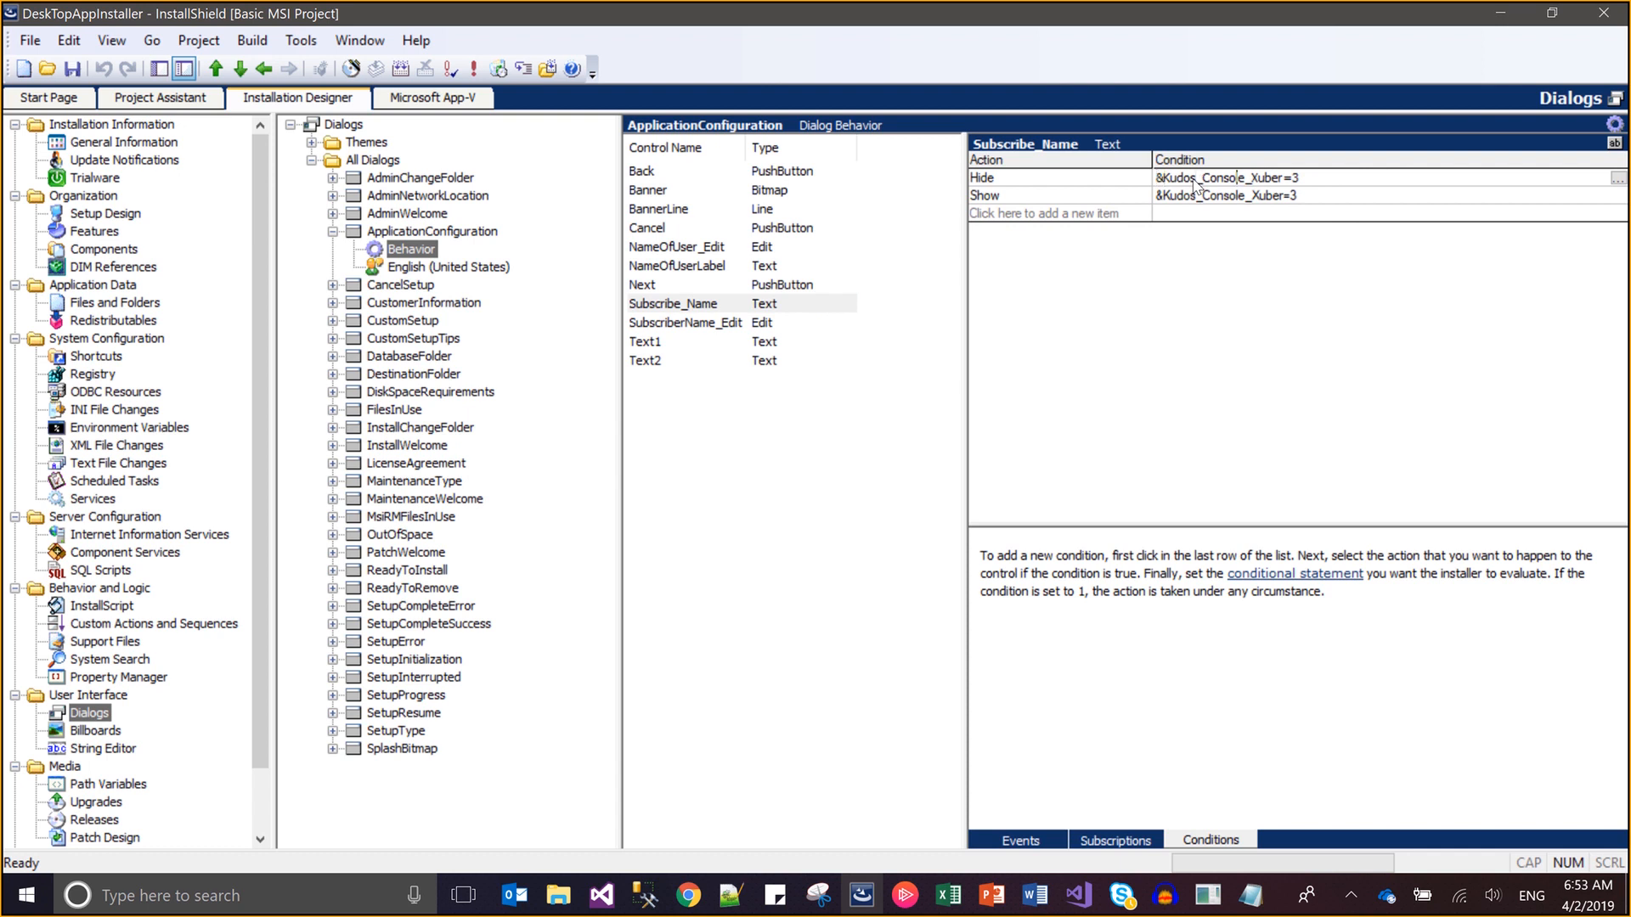
{"action": "type", "text": "<>"}
{"action": "key", "text": "Delete"}
{"action": "key", "text": "ctrl+s"}
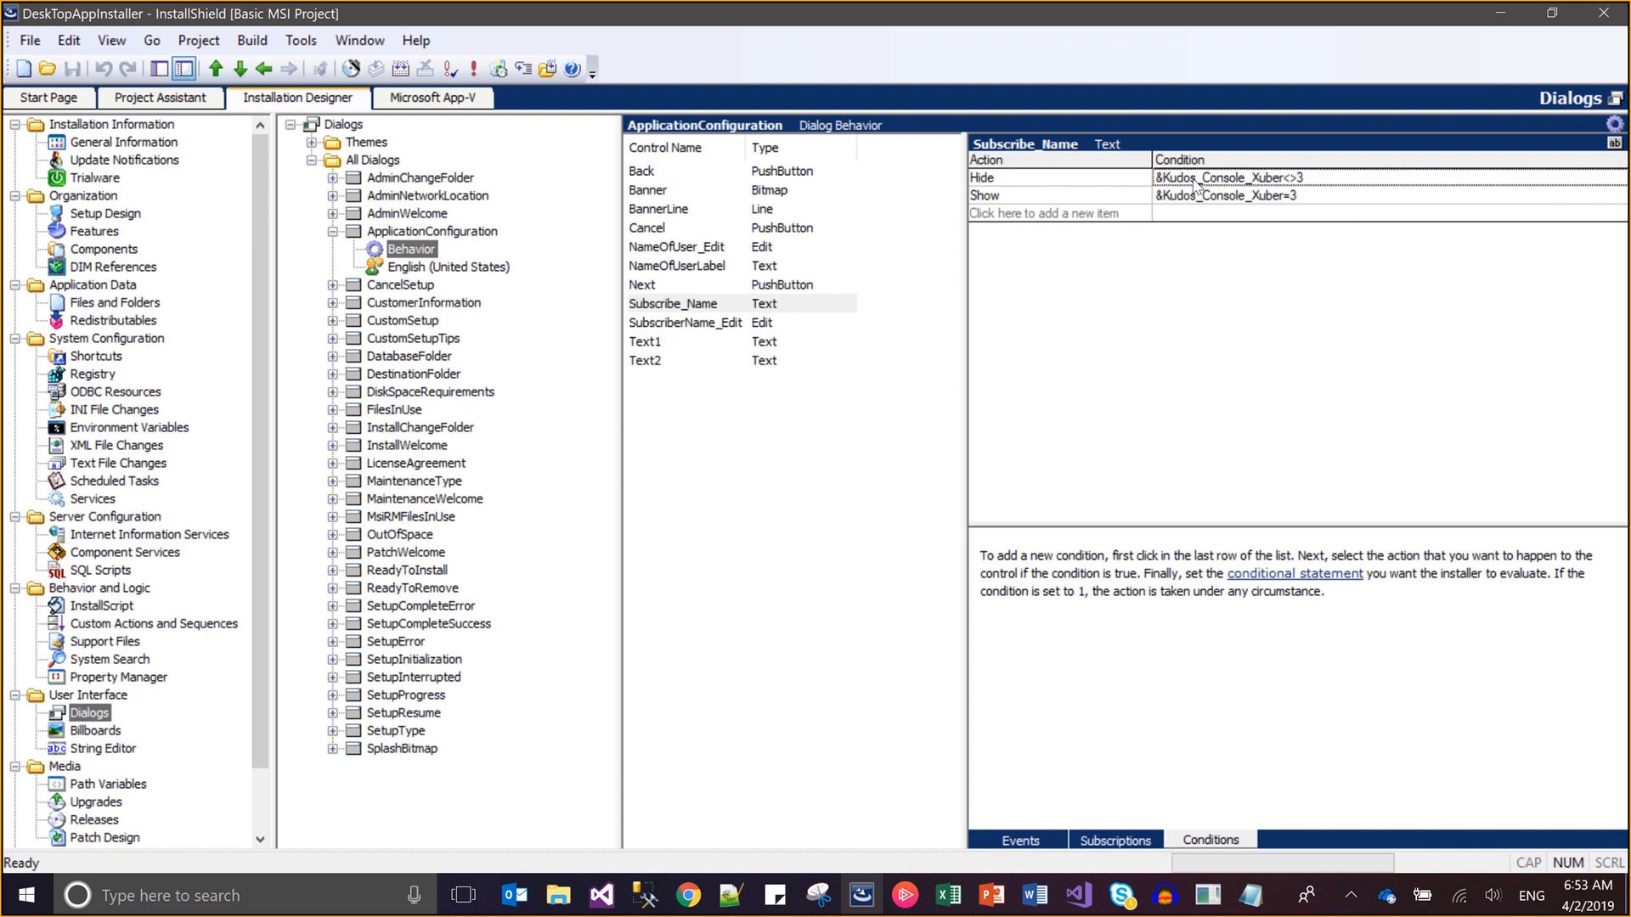
Add a Hide action and a Show action to the conditions of the SubscriberName_Edit control
{"action": "left_click", "coordinate": [719, 330]}
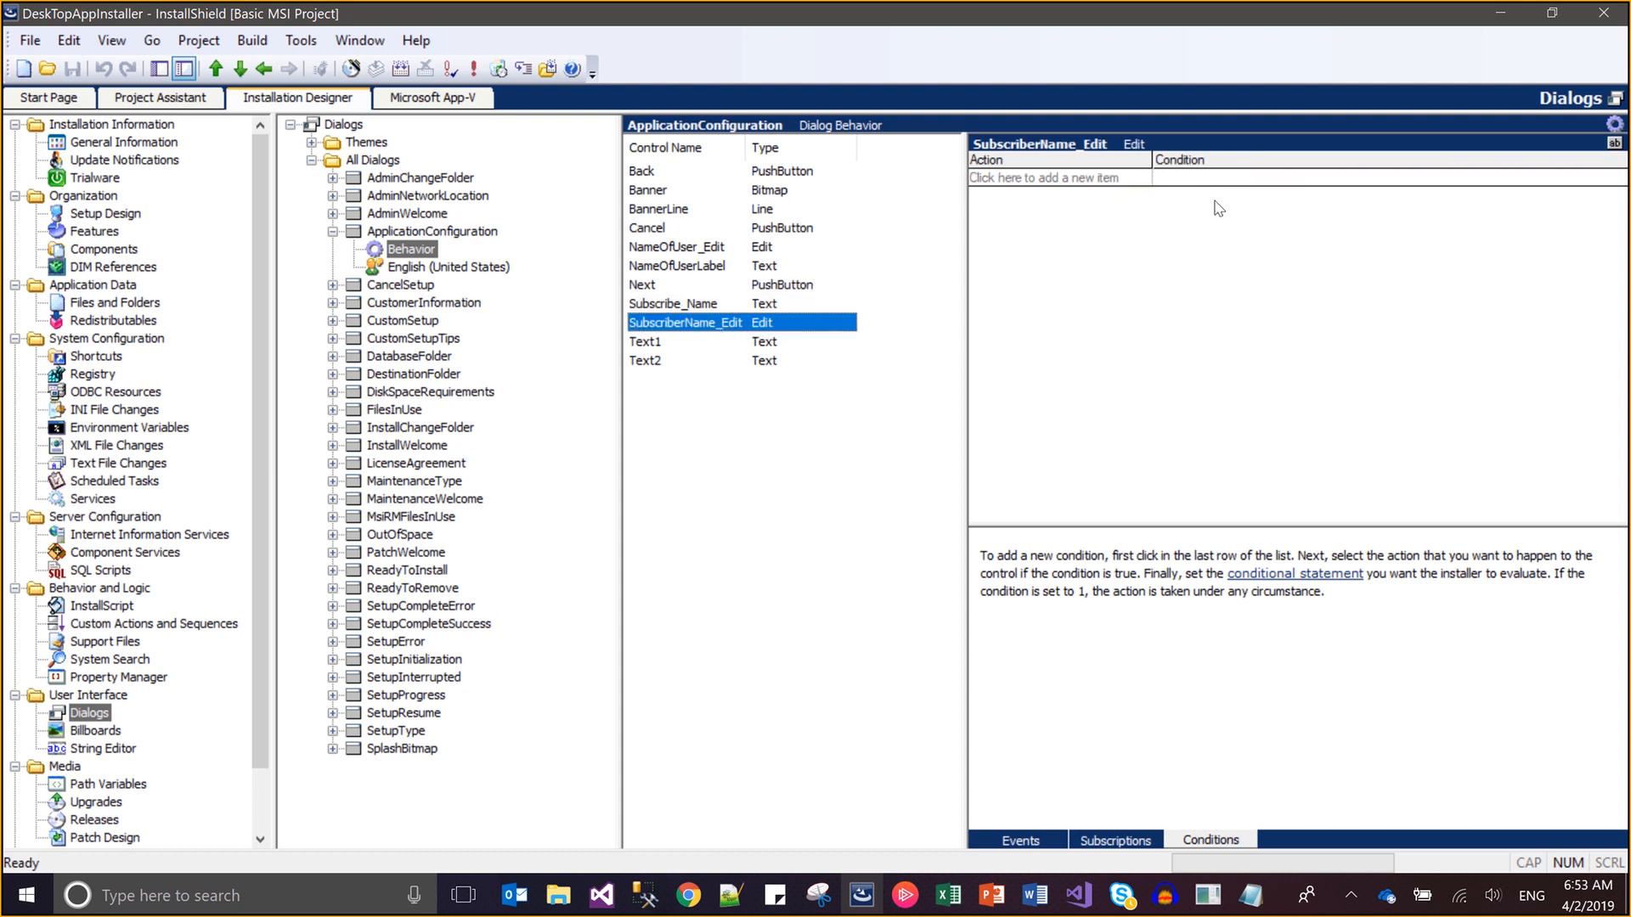
{"action": "left_click", "coordinate": [1139, 180]}
{"action": "type", "text": "Hide"}
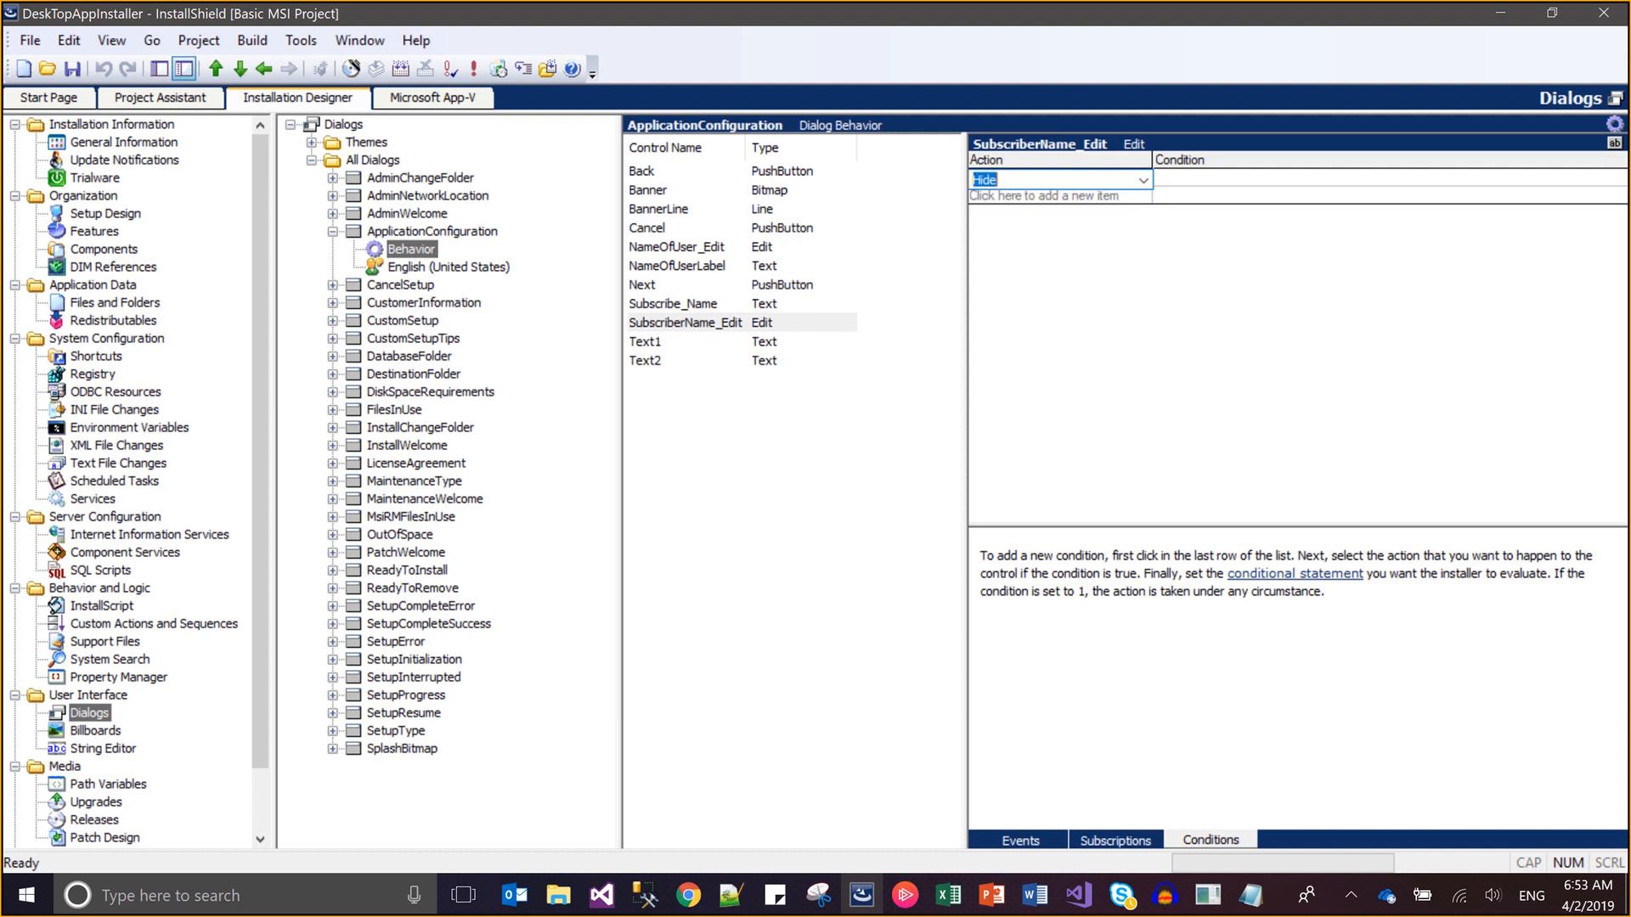
{"action": "key", "text": "Return"}
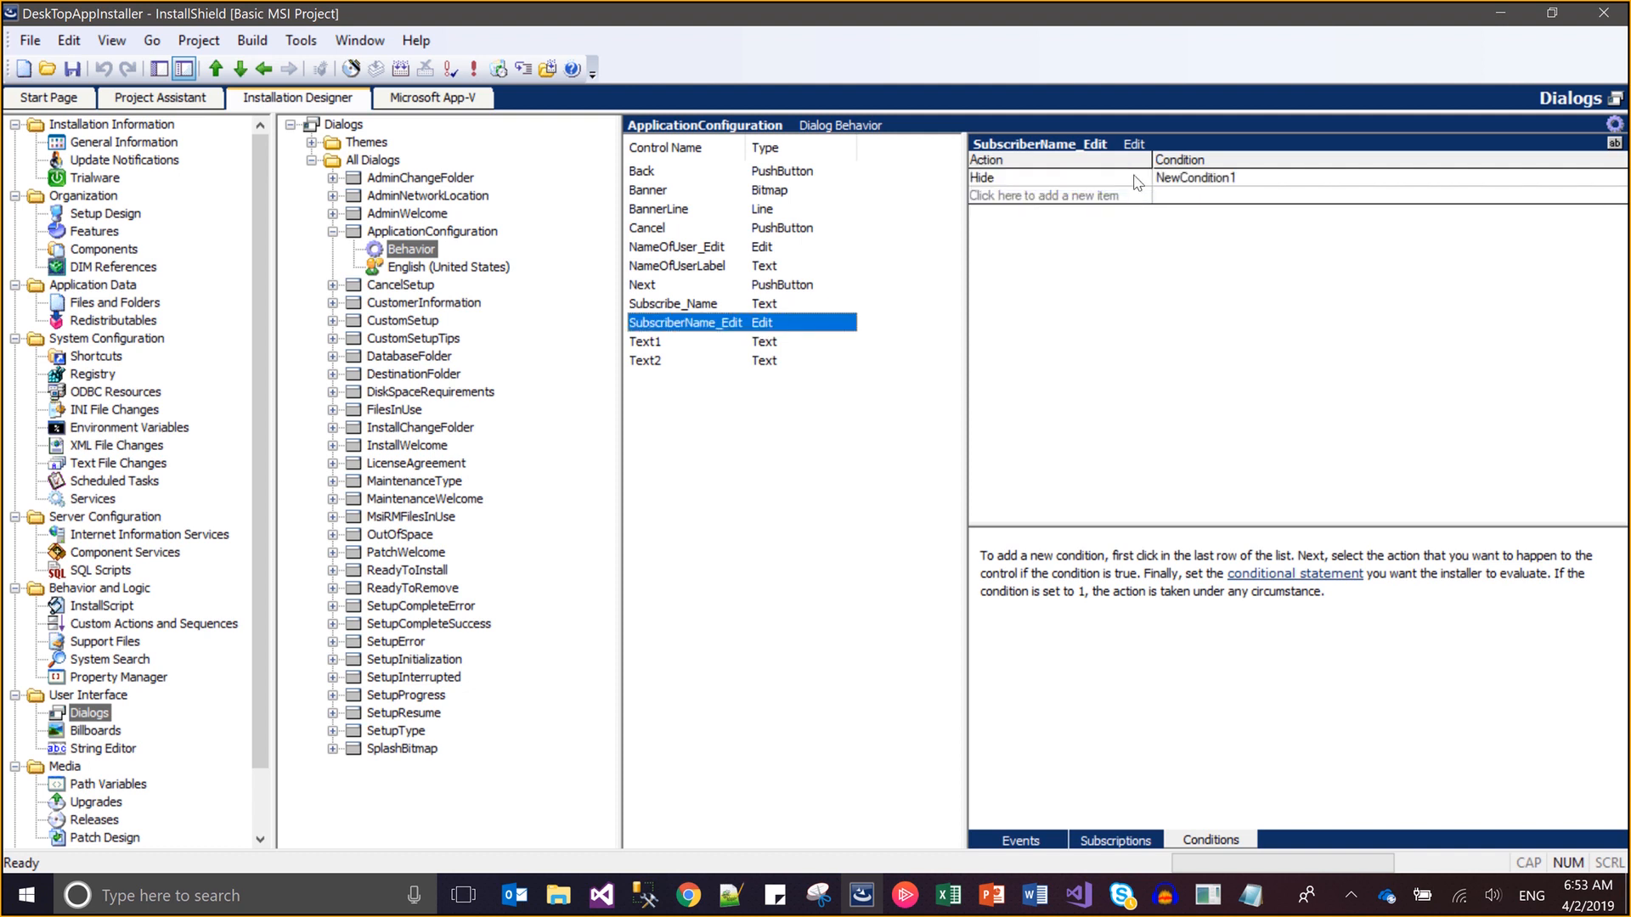
{"action": "left_click", "coordinate": [1140, 197]}
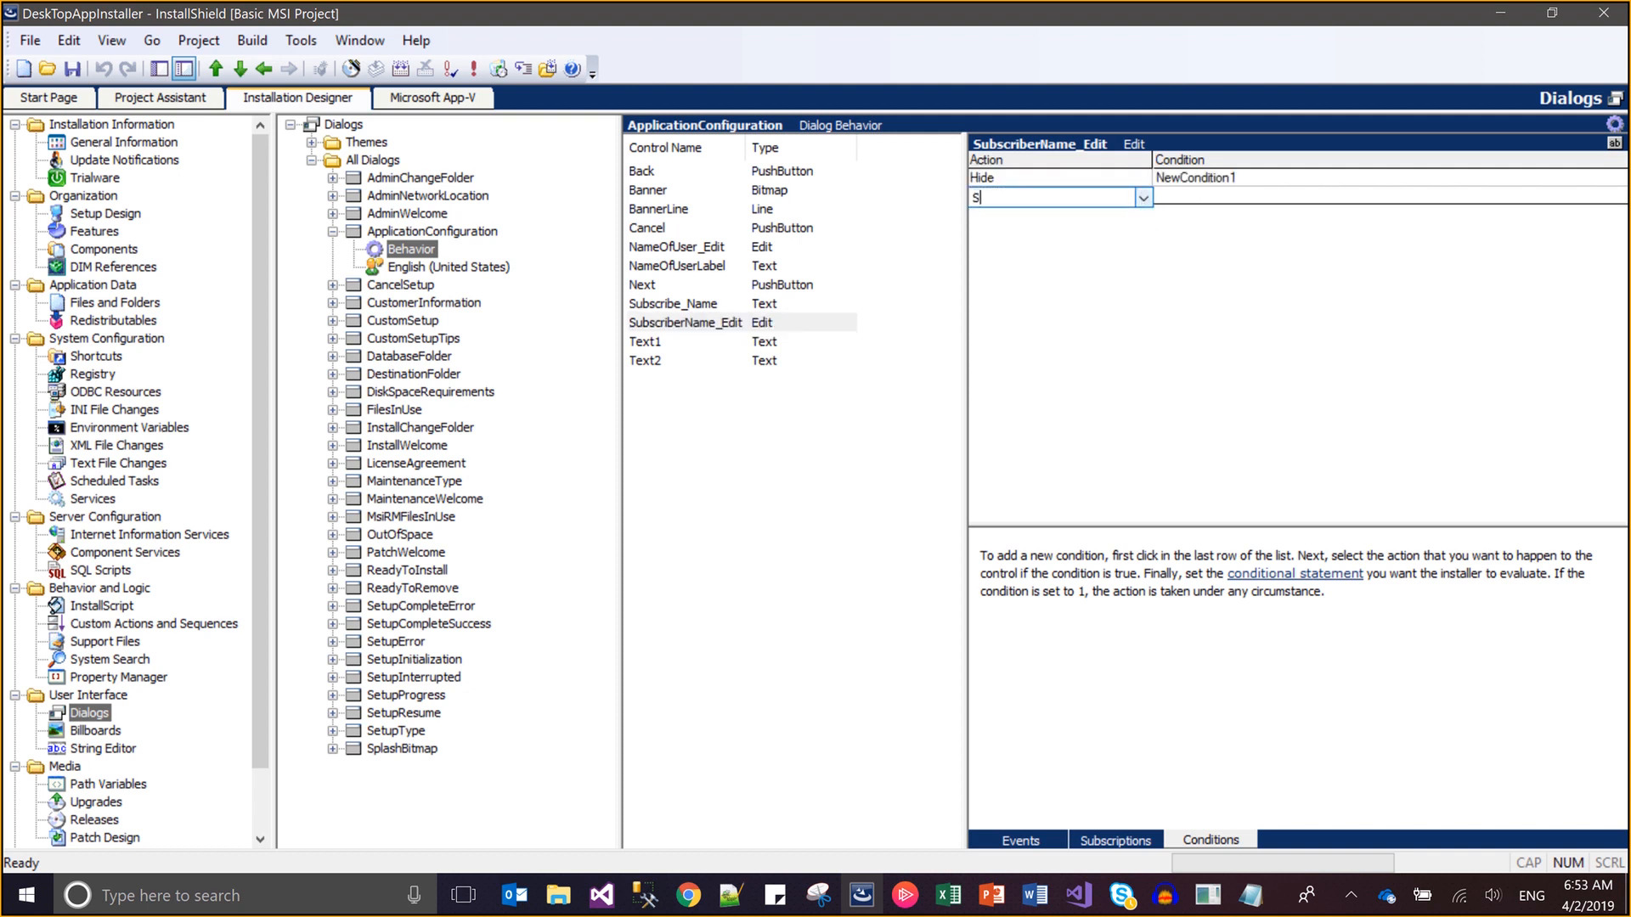
{"action": "type", "text": "Show"}
{"action": "key", "text": "Return"}
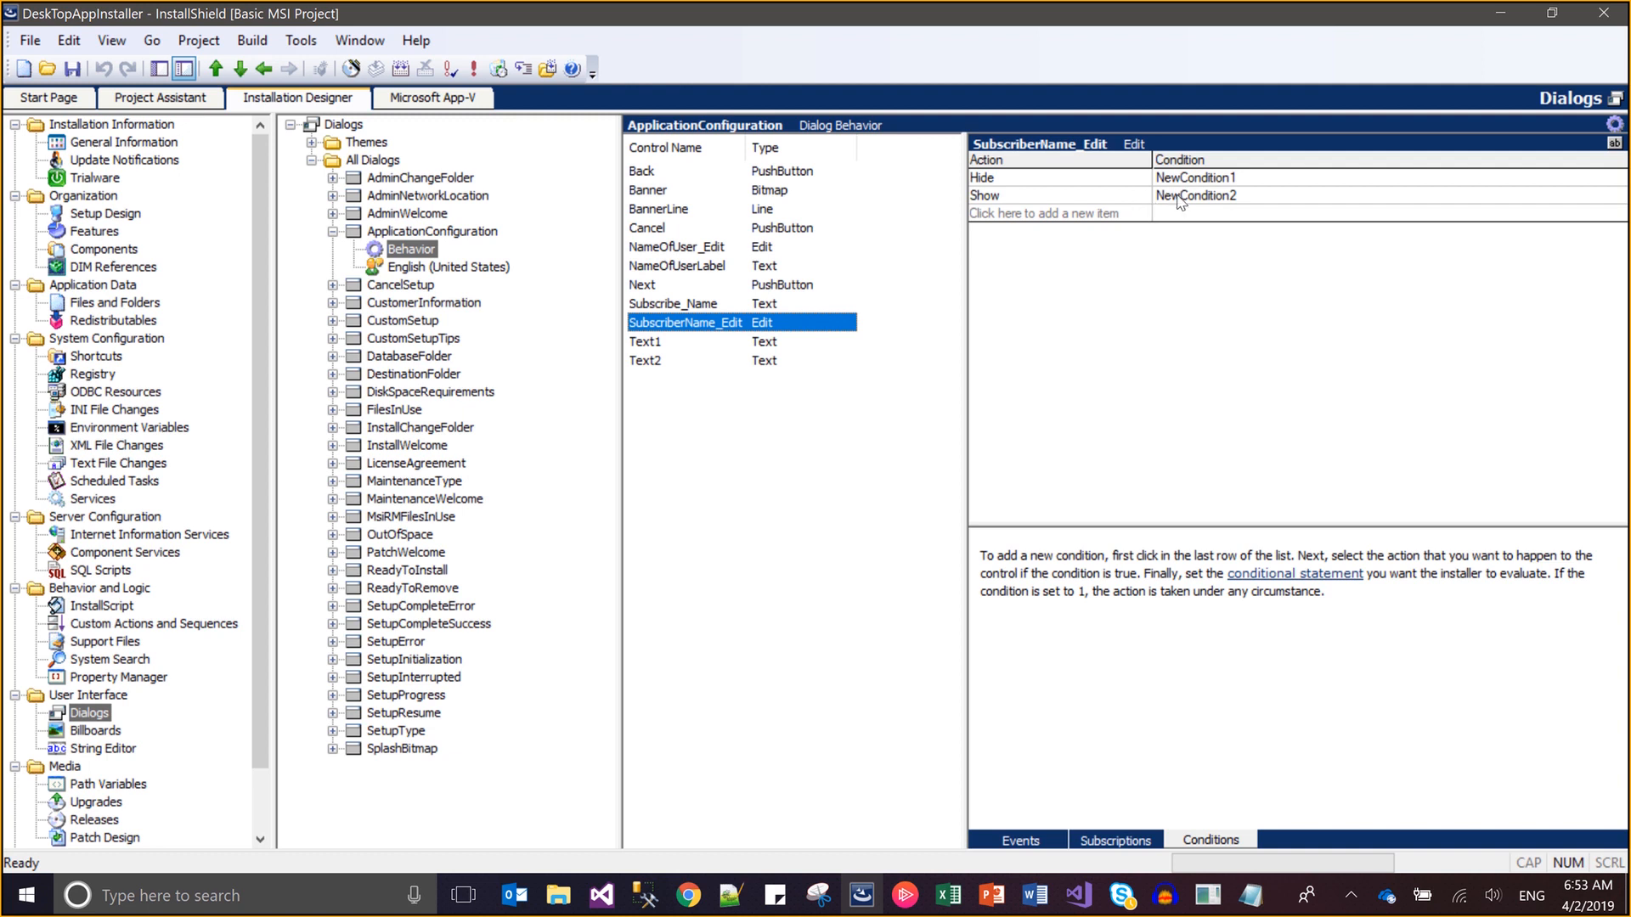
Set SubscriberName_Edit's Show condition to &Kudos_Console_Xuber=3 and its Hide condition to &Kudos_Console_Xuber<>3, saving the project
{"action": "left_click", "coordinate": [1176, 200]}
{"action": "left_click", "coordinate": [1176, 201]}
{"action": "type", "text": "&Kudos_Console_Xuber=3"}
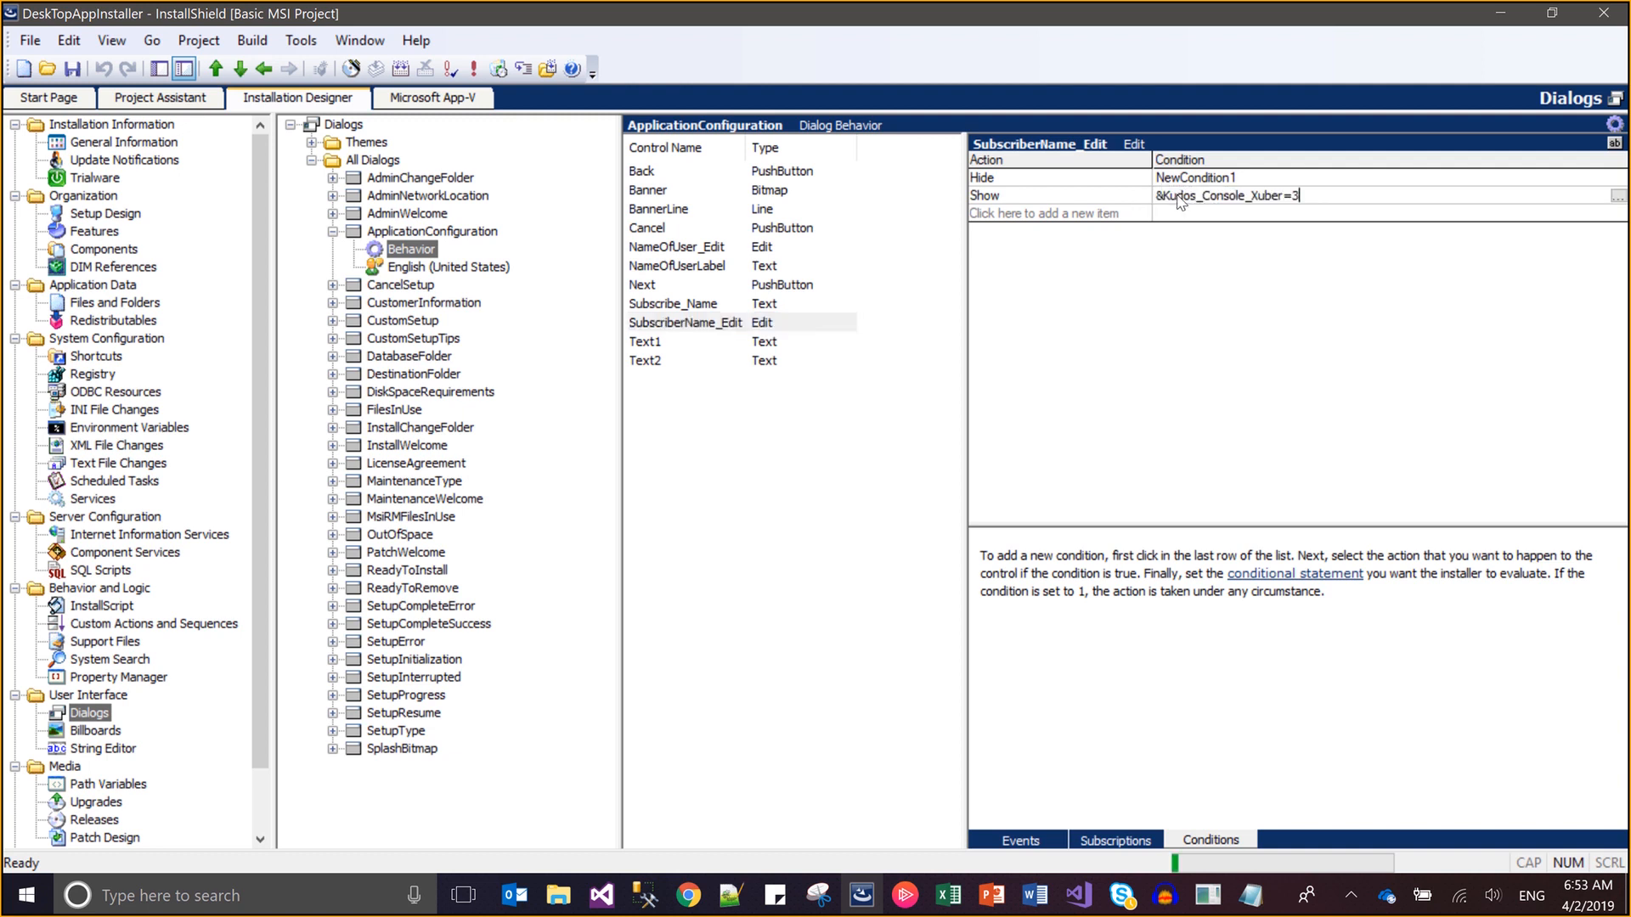
{"action": "left_click", "coordinate": [1174, 181]}
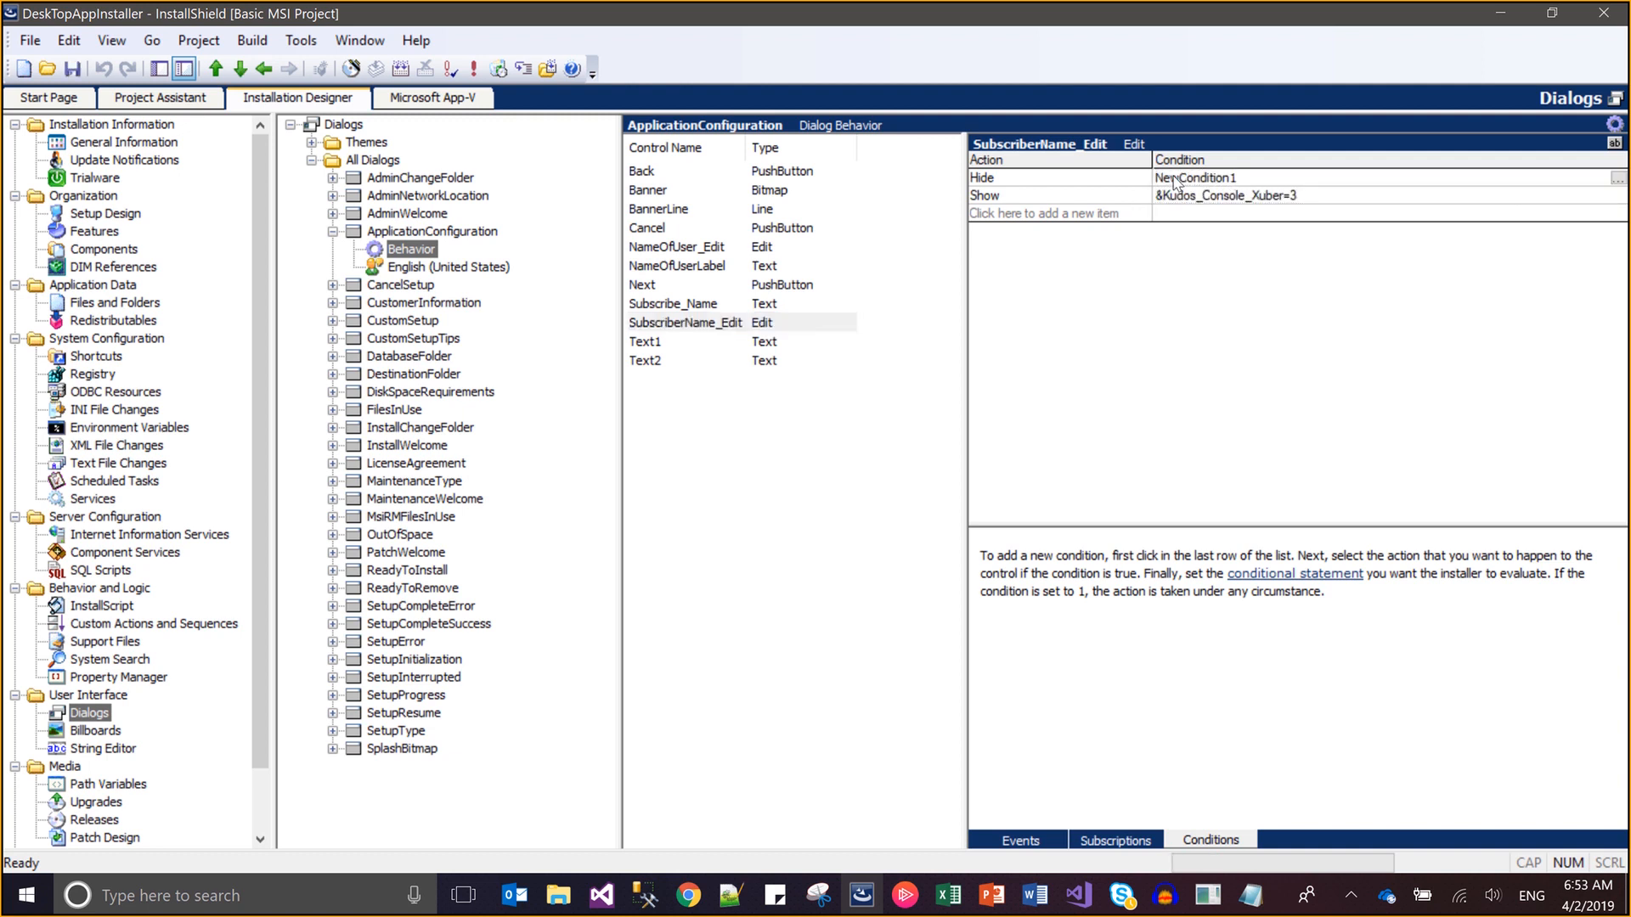
{"action": "left_click", "coordinate": [1175, 181]}
{"action": "type", "text": "&Kudos_Console_Xuber=3"}
{"action": "key", "text": "BackSpace"}
{"action": "type", "text": "<>"}
{"action": "left_click", "coordinate": [1176, 181]}
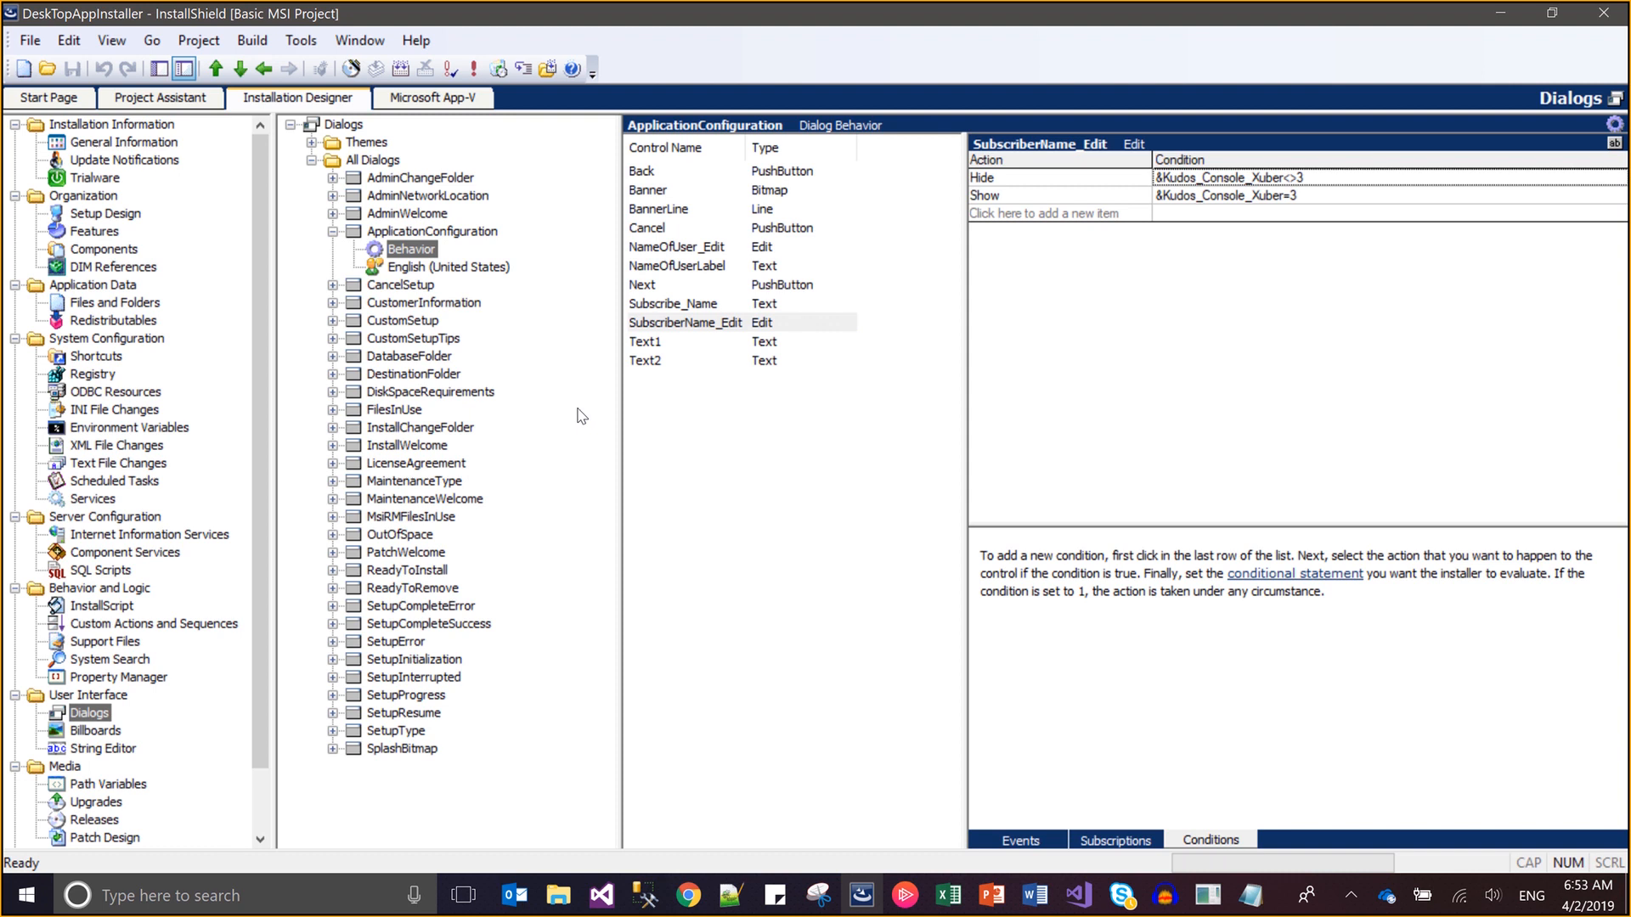
Build the Kudos Release and launch the DeskTopAppInstaller setup from its output folder
{"action": "left_click", "coordinate": [259, 42]}
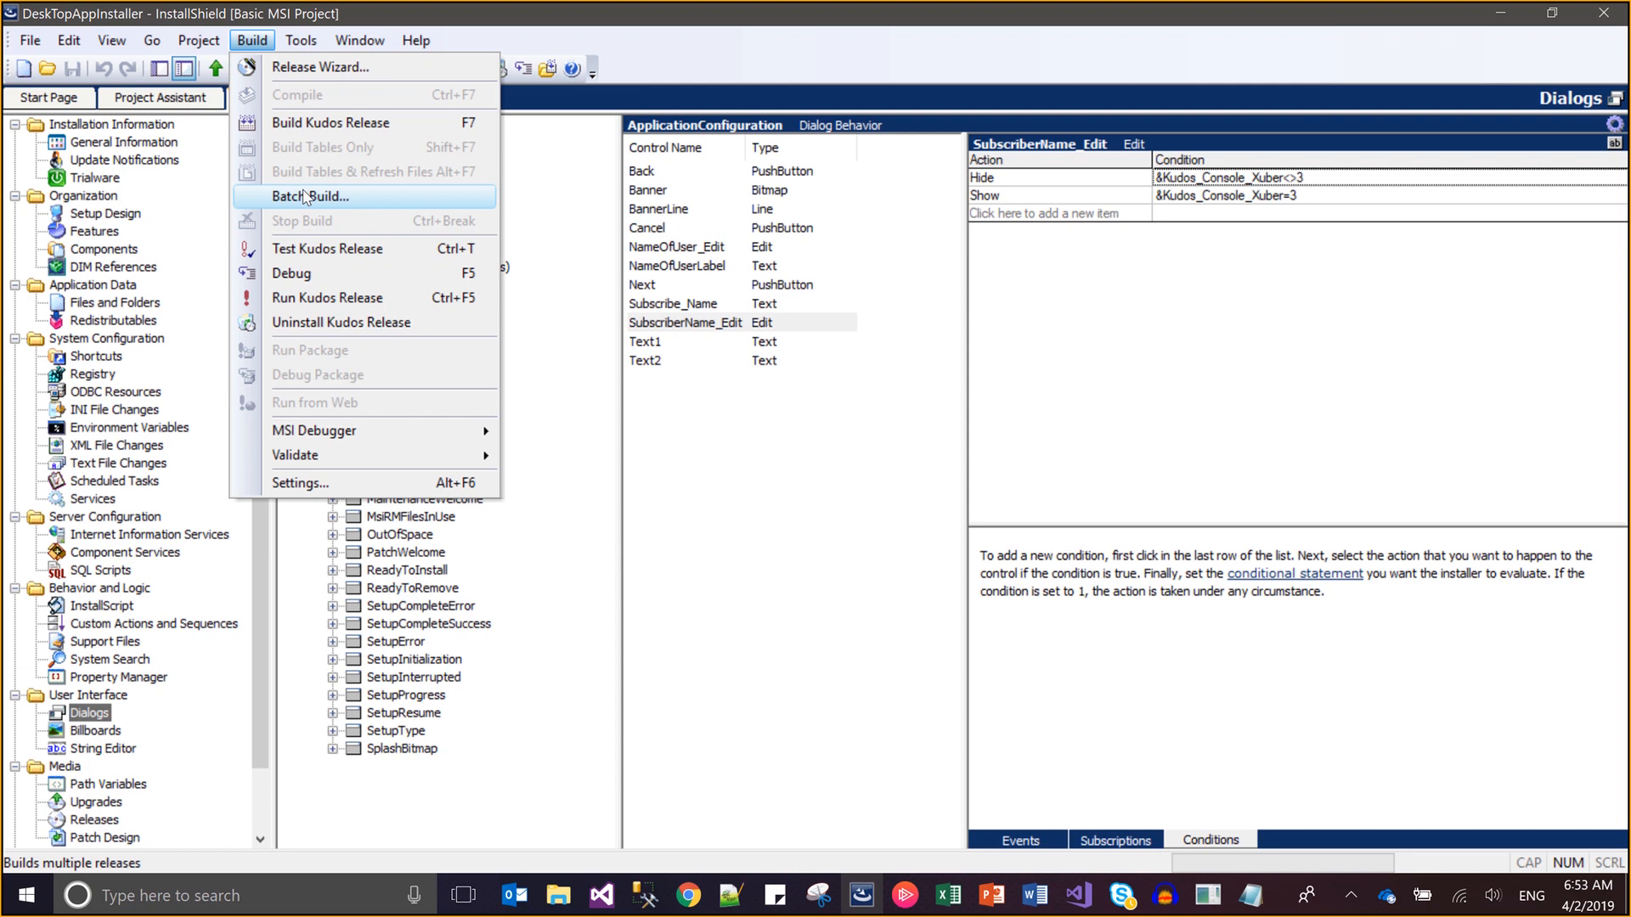
{"action": "left_click", "coordinate": [301, 131]}
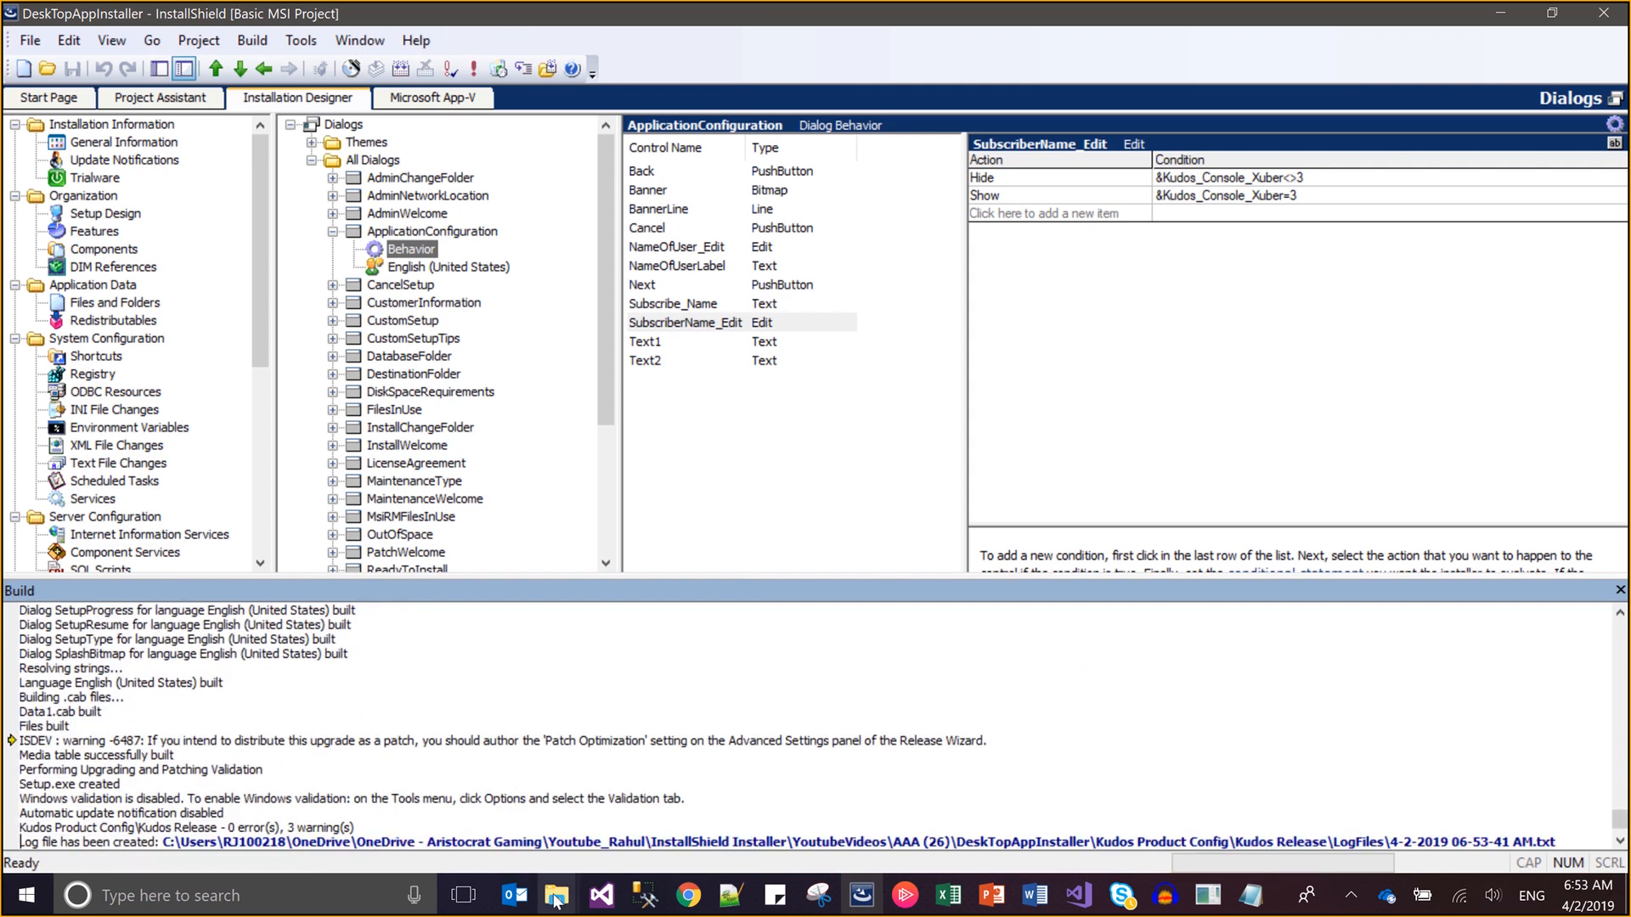
{"action": "mouse_move", "coordinate": [553, 900]}
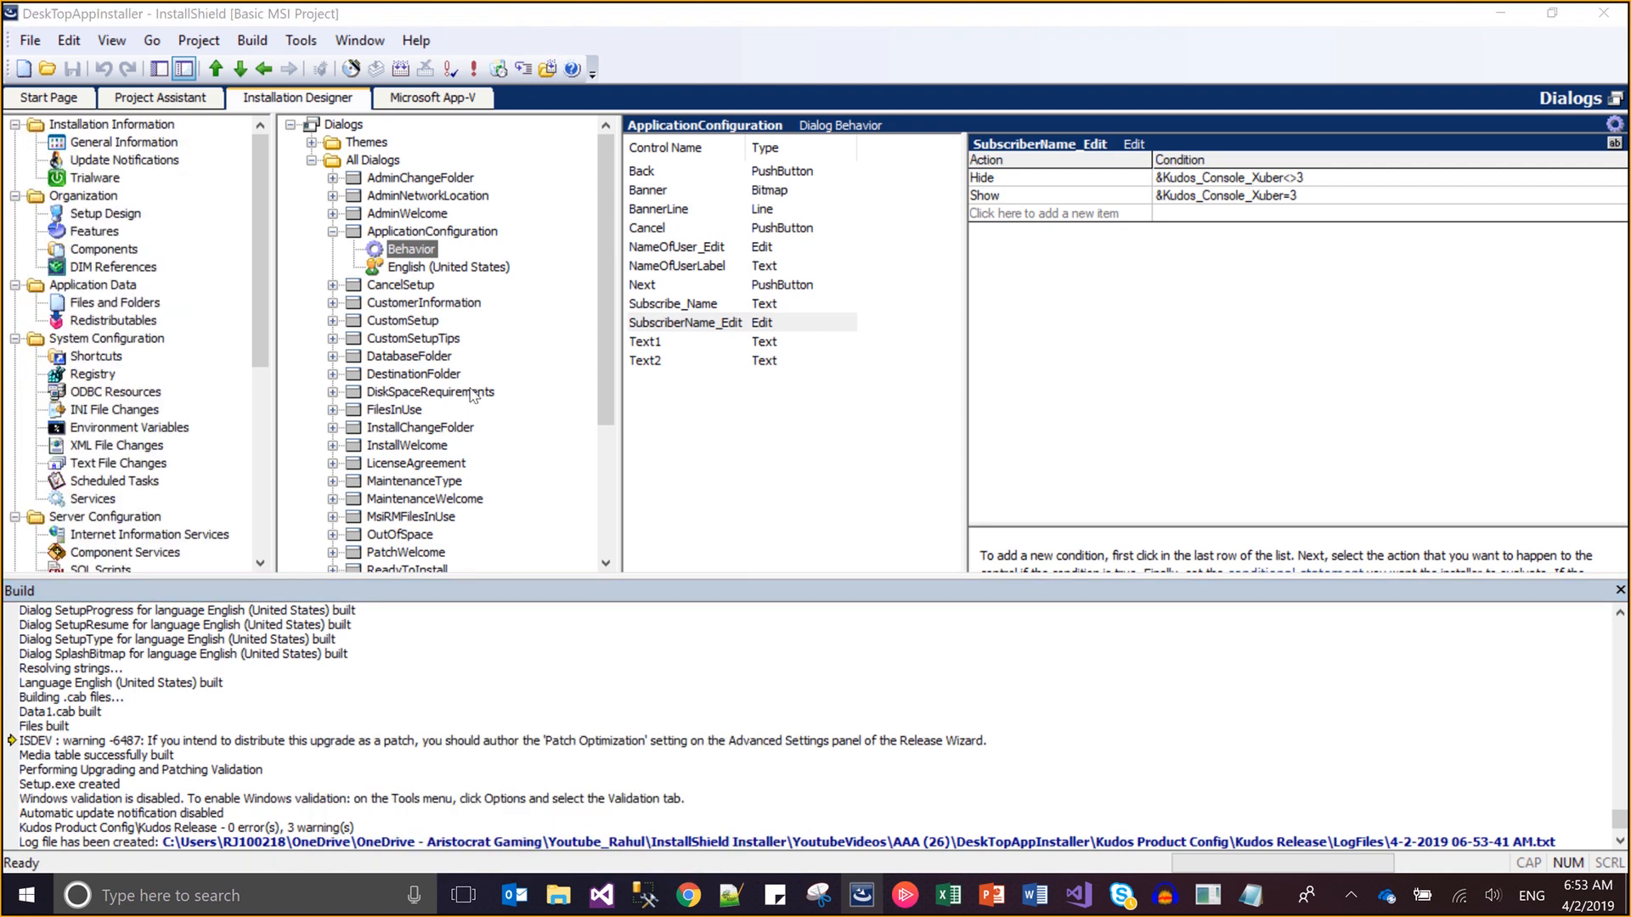
{"action": "double_click", "coordinate": [490, 514]}
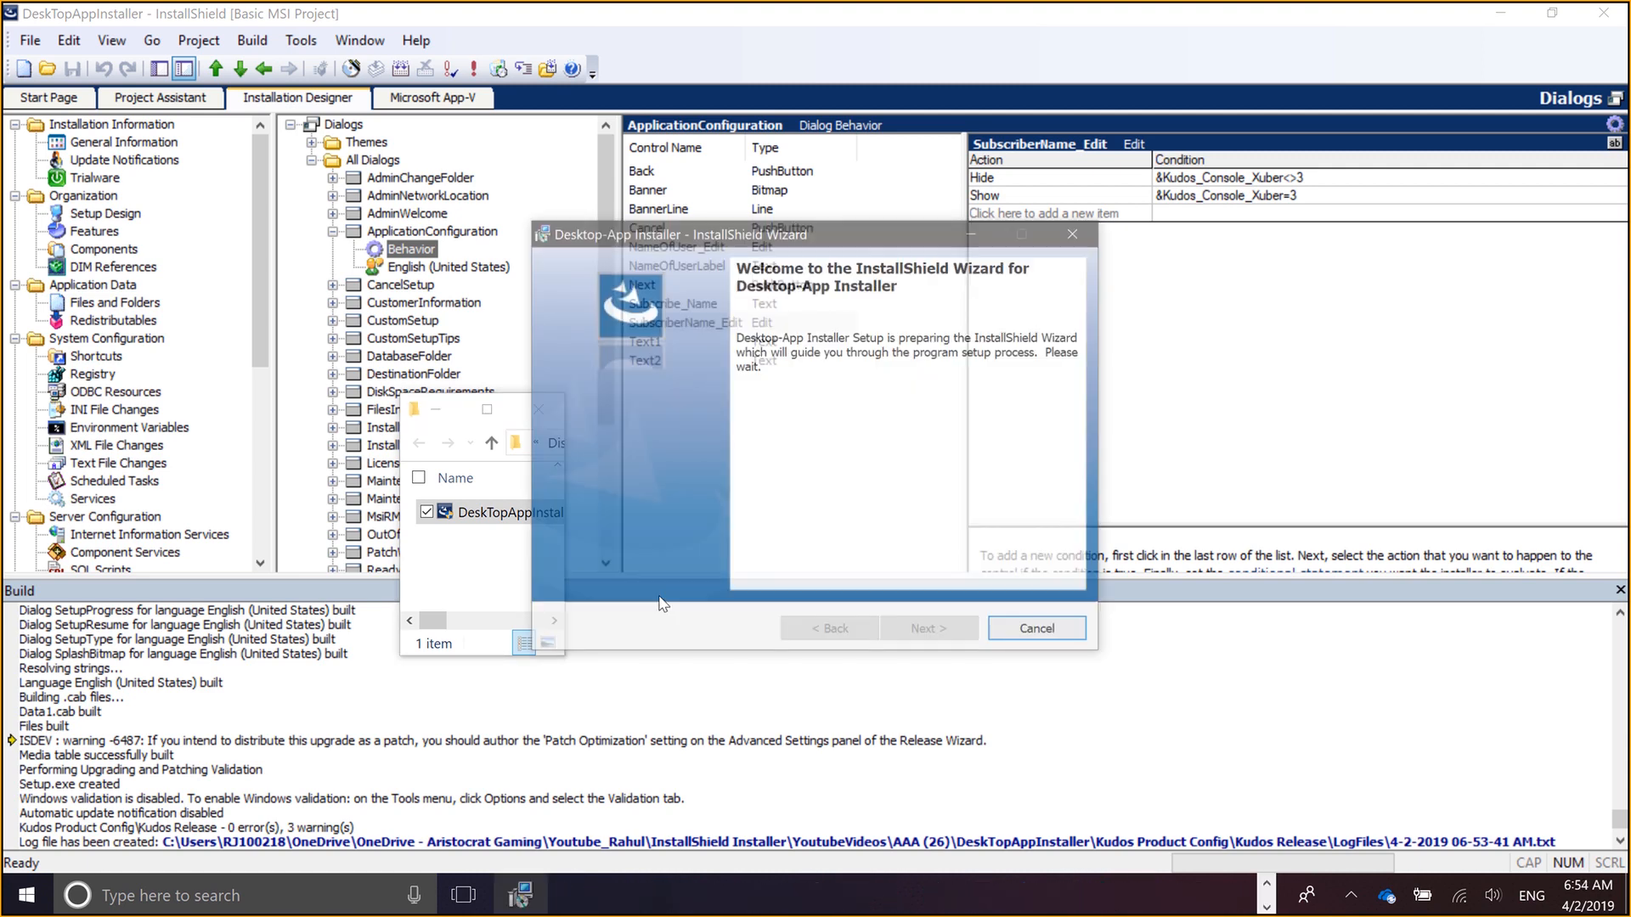
Go through the setup wizard, accepting the license agreement and choosing the Custom setup type
{"action": "key", "text": "Return"}
{"action": "key", "text": "alt+a"}
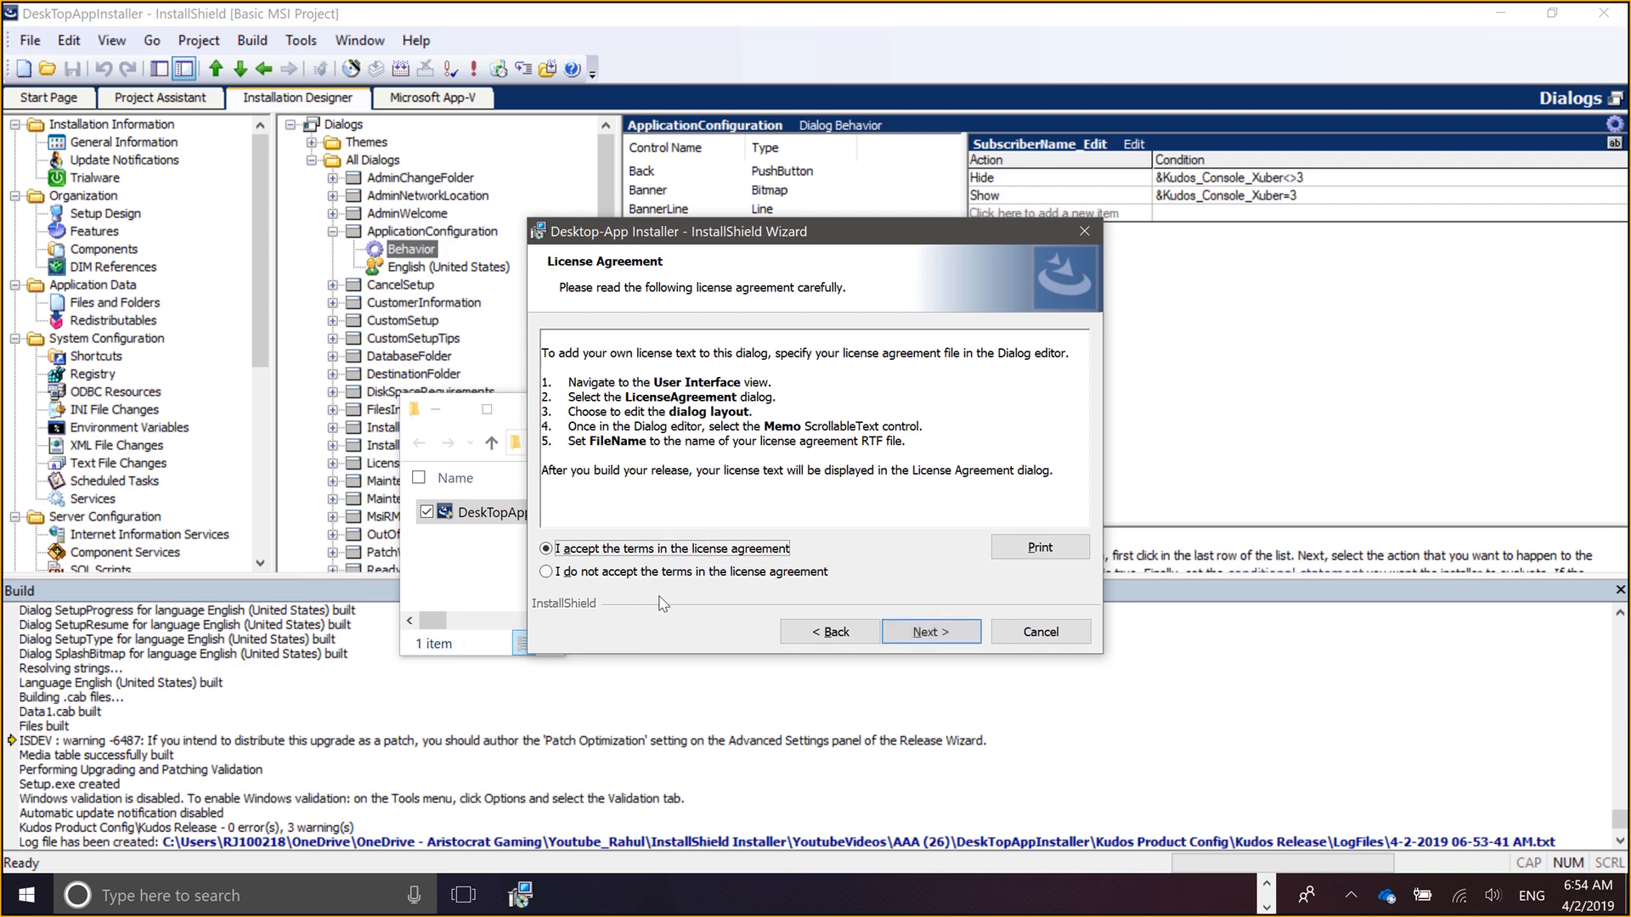
{"action": "key", "text": "Return"}
{"action": "key", "text": "Return"}
{"action": "key", "text": "Return"}
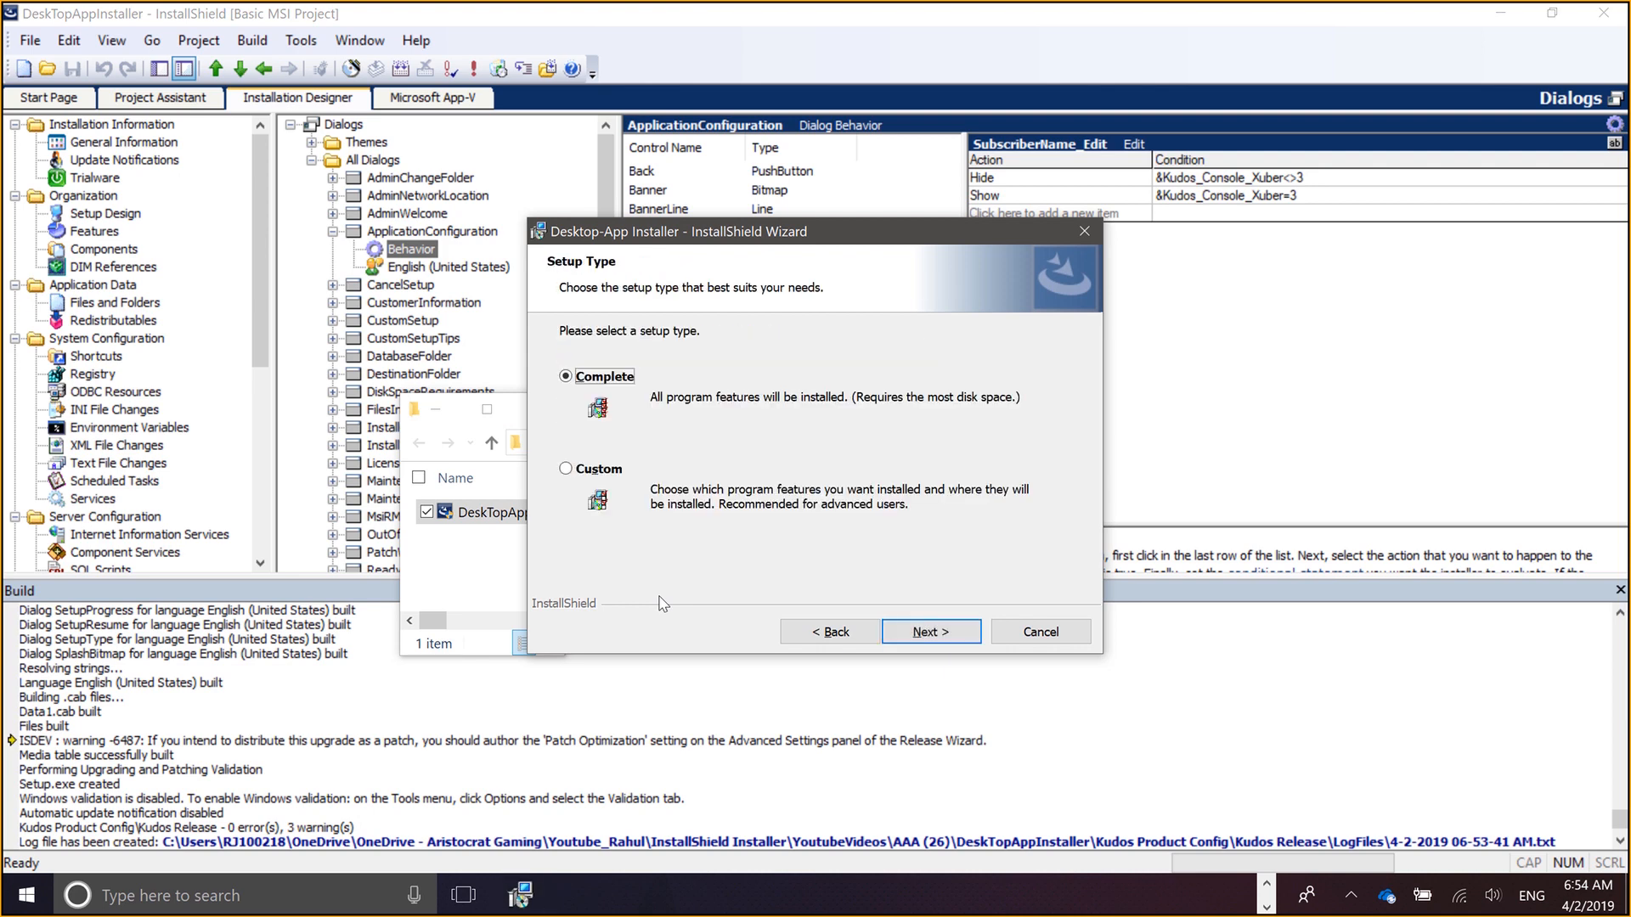
{"action": "key", "text": "Down"}
{"action": "key", "text": "Return"}
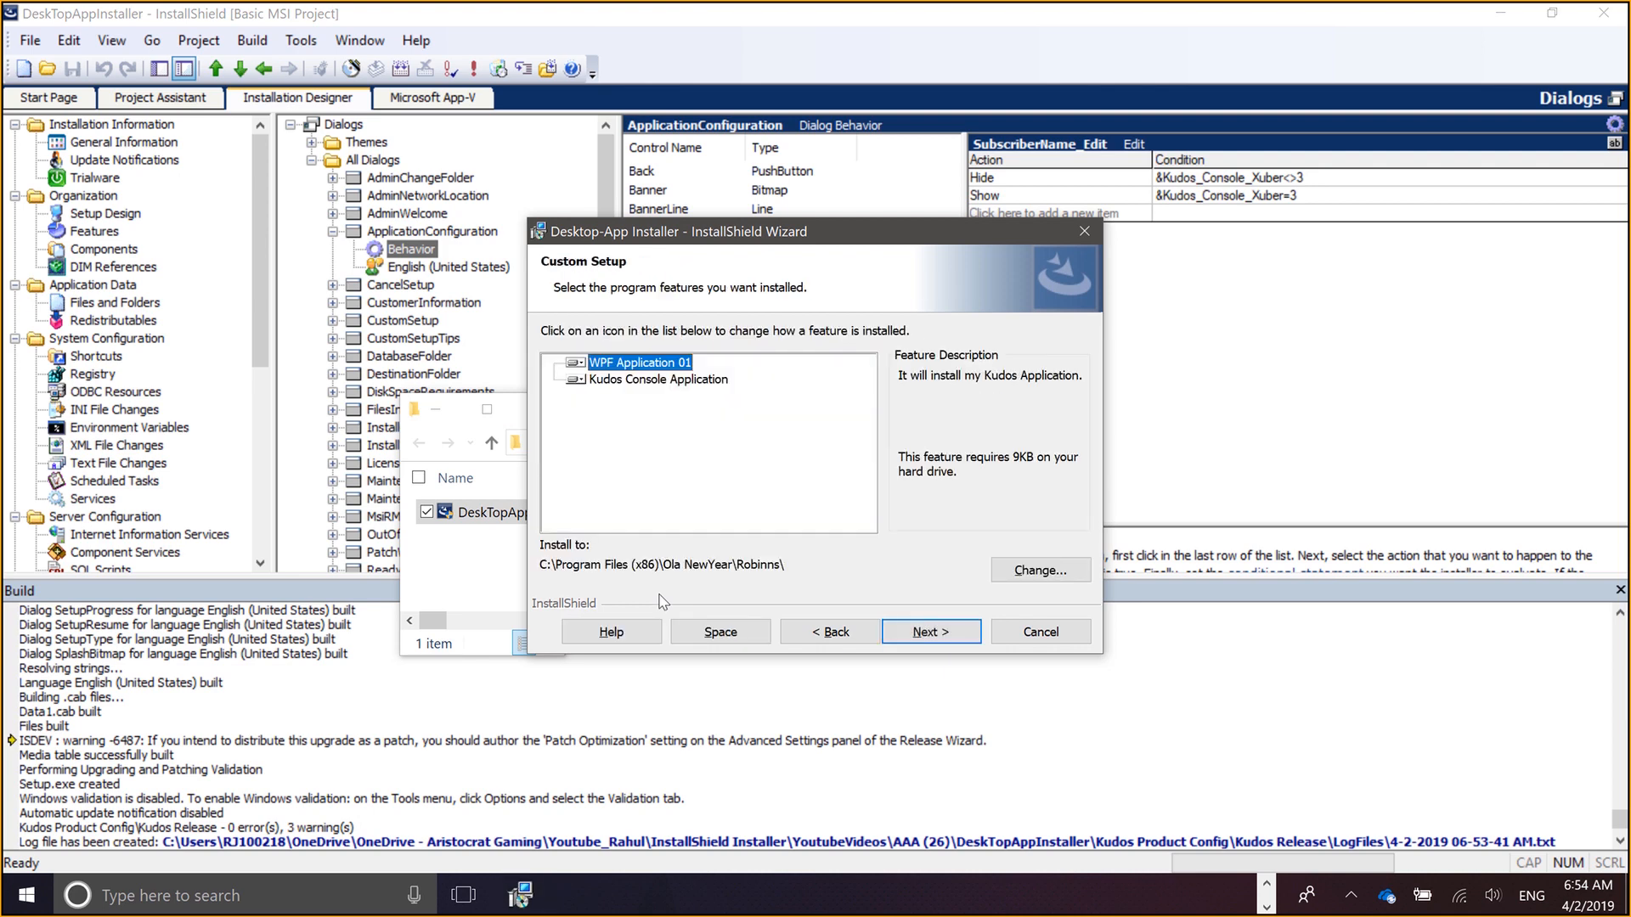
Check which dialog follows Custom Setup, then cancel the wizard and close the output folder and build log
{"action": "left_click", "coordinate": [909, 637]}
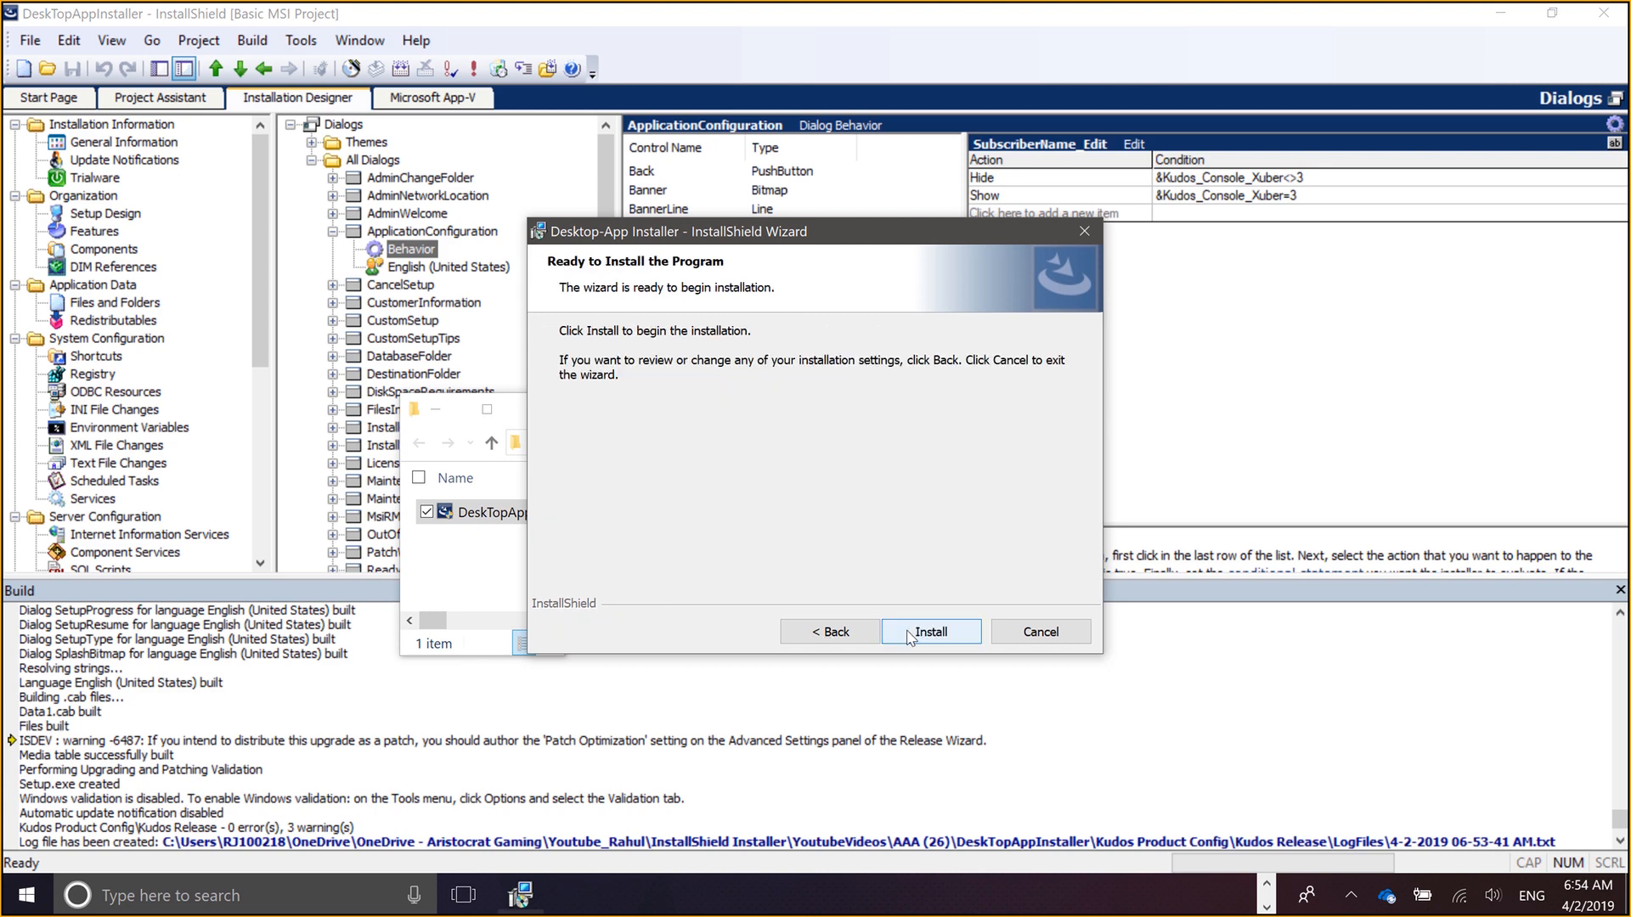
{"action": "left_click", "coordinate": [860, 635]}
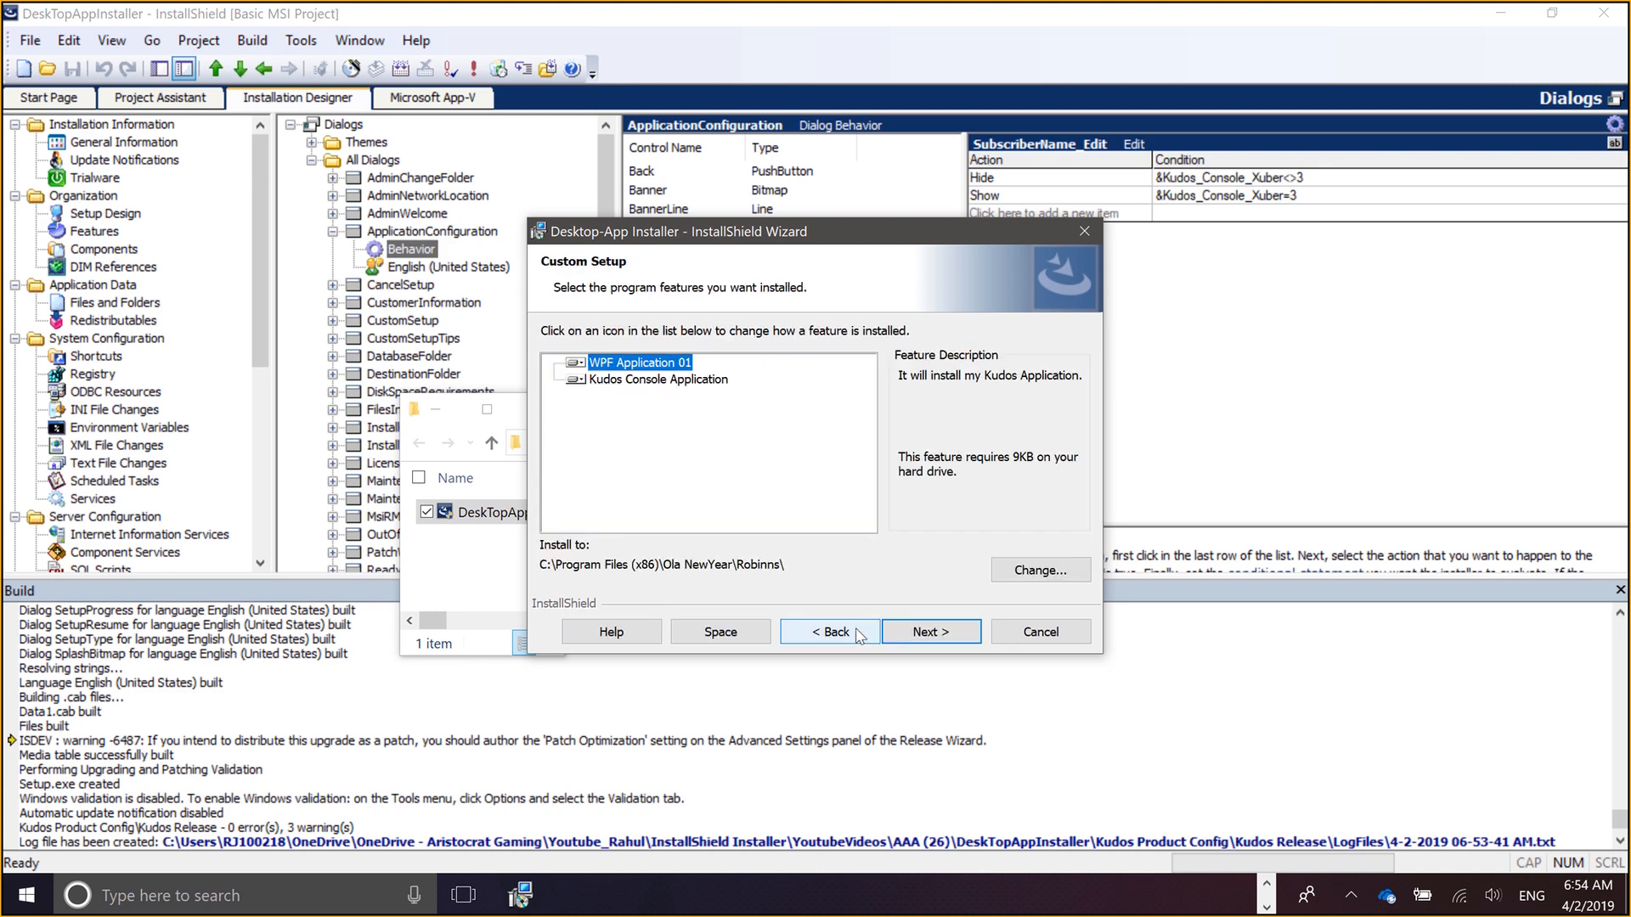
{"action": "left_click", "coordinate": [1092, 232]}
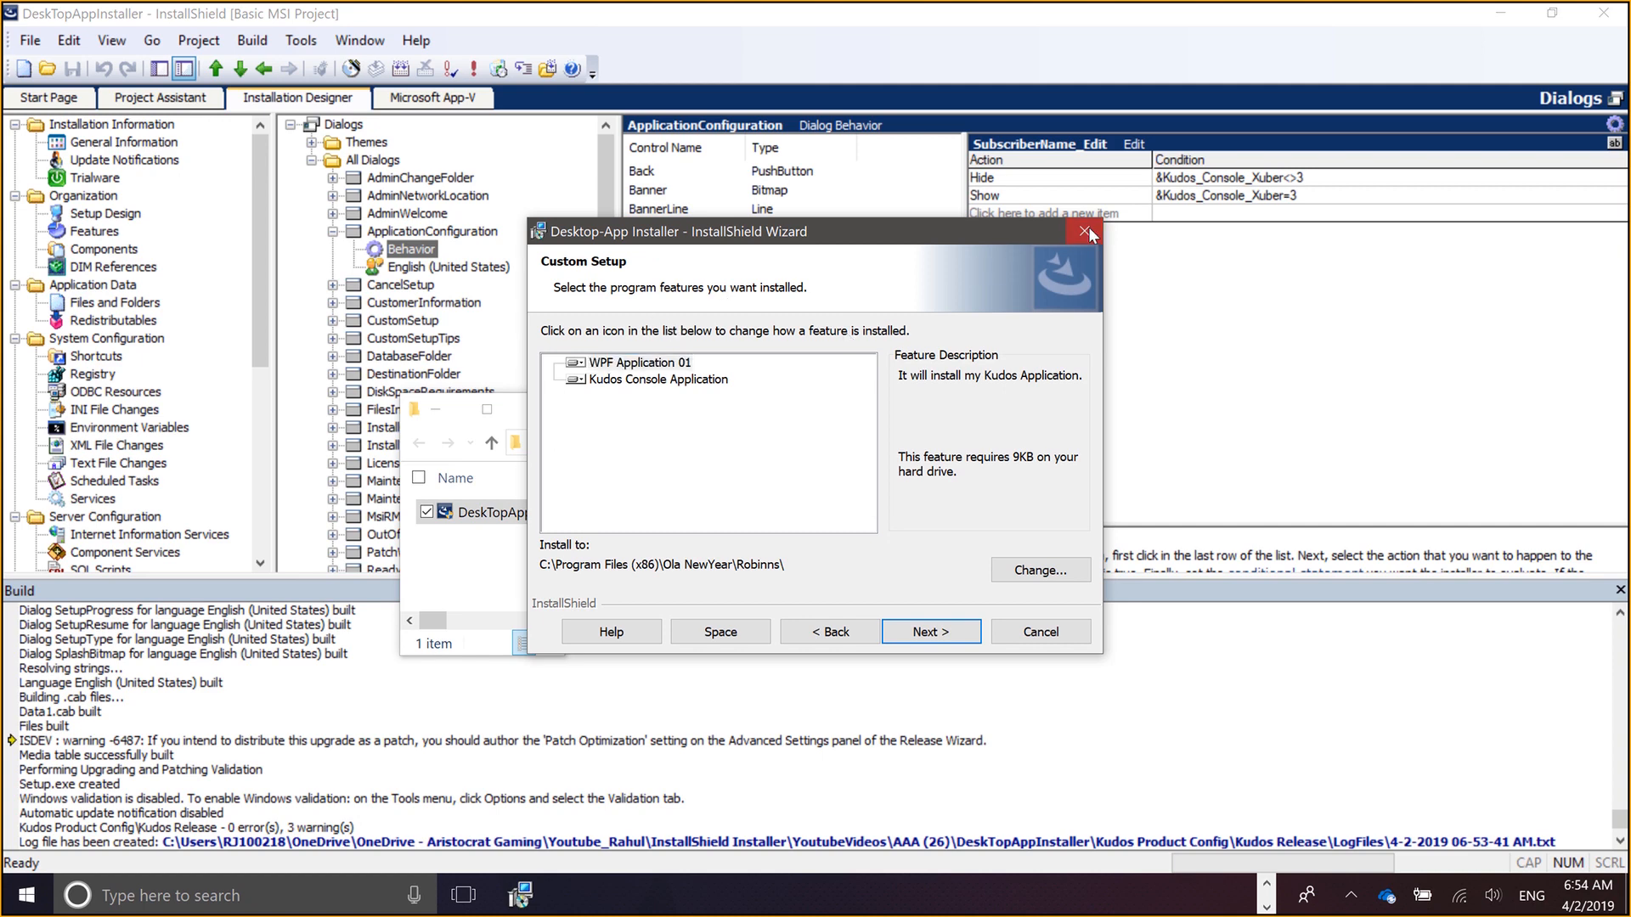
{"action": "left_click", "coordinate": [796, 484]}
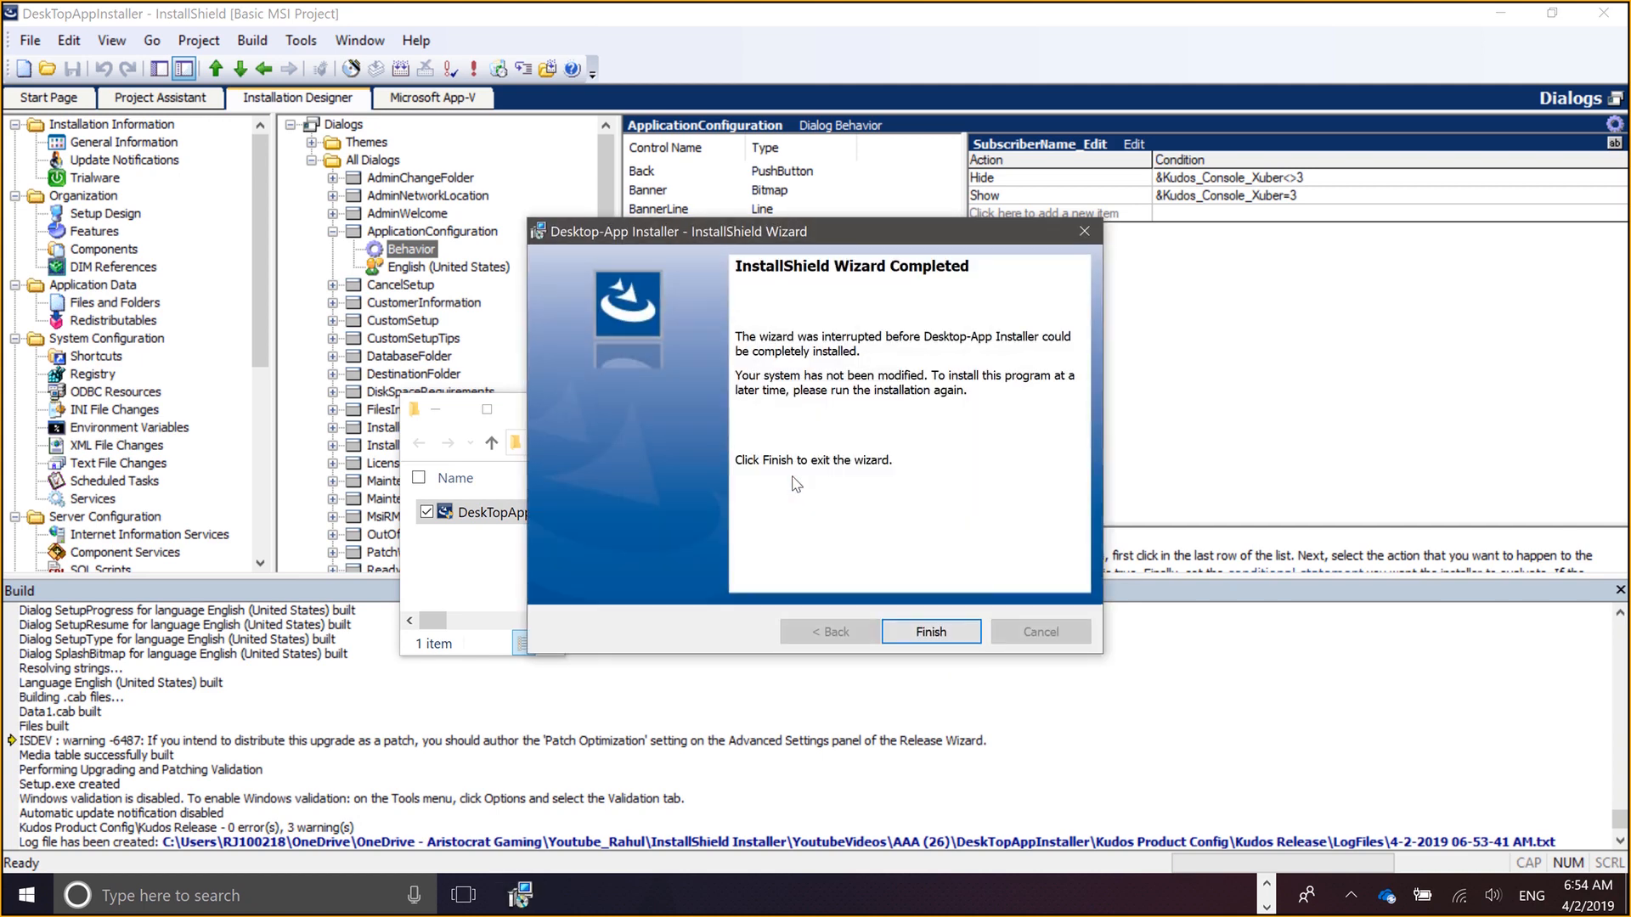
{"action": "left_click", "coordinate": [918, 633]}
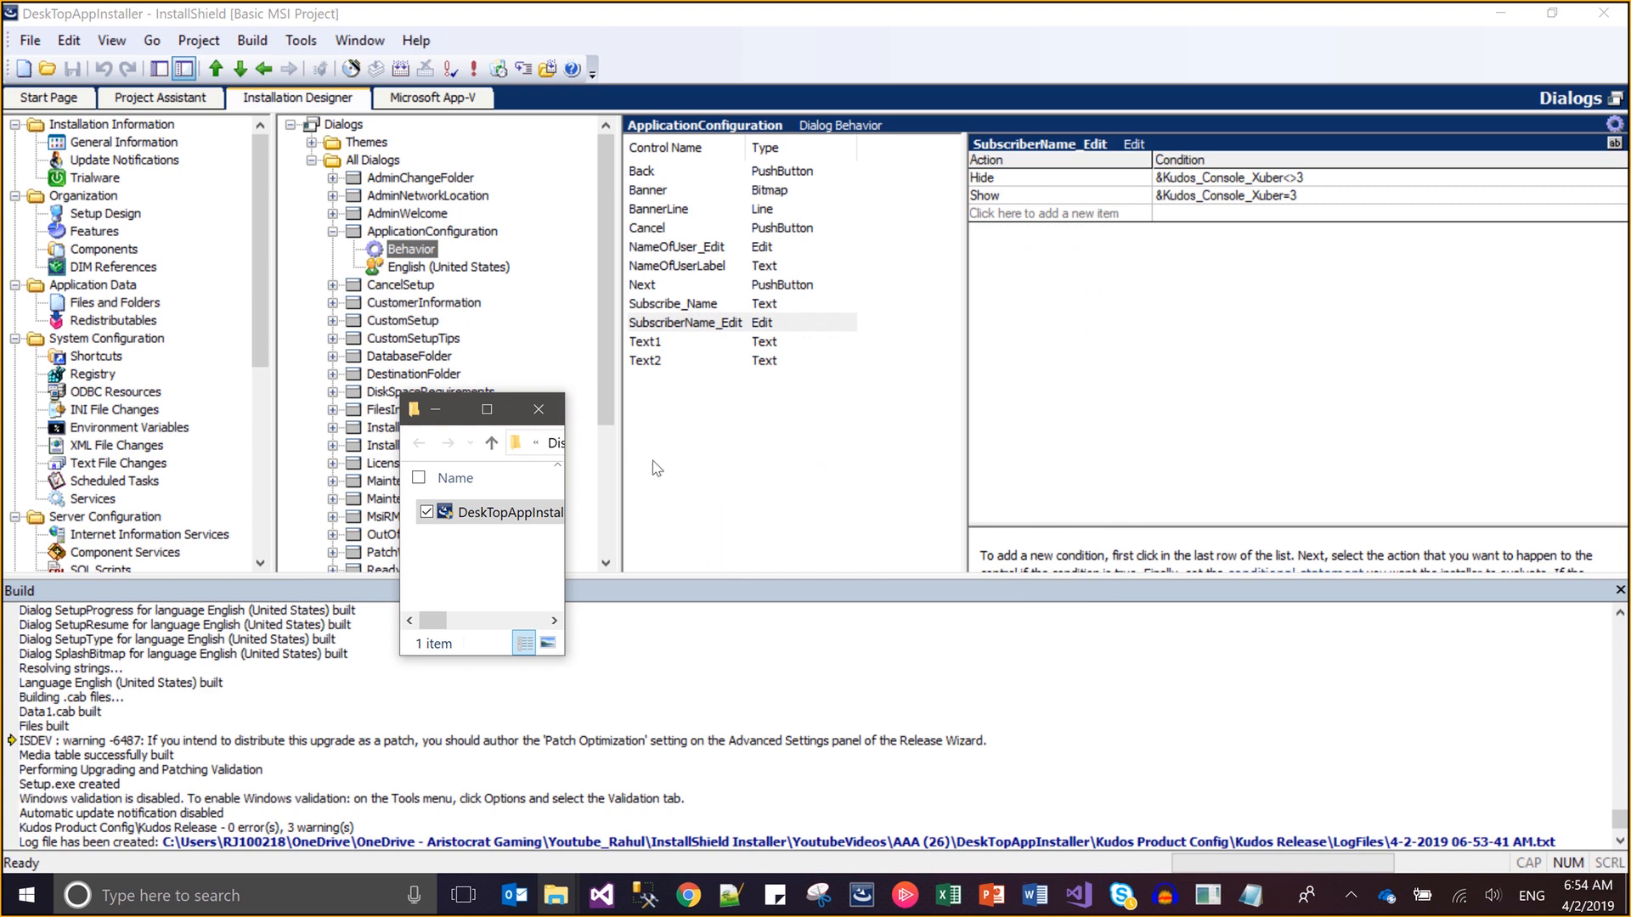
{"action": "left_click", "coordinate": [538, 410]}
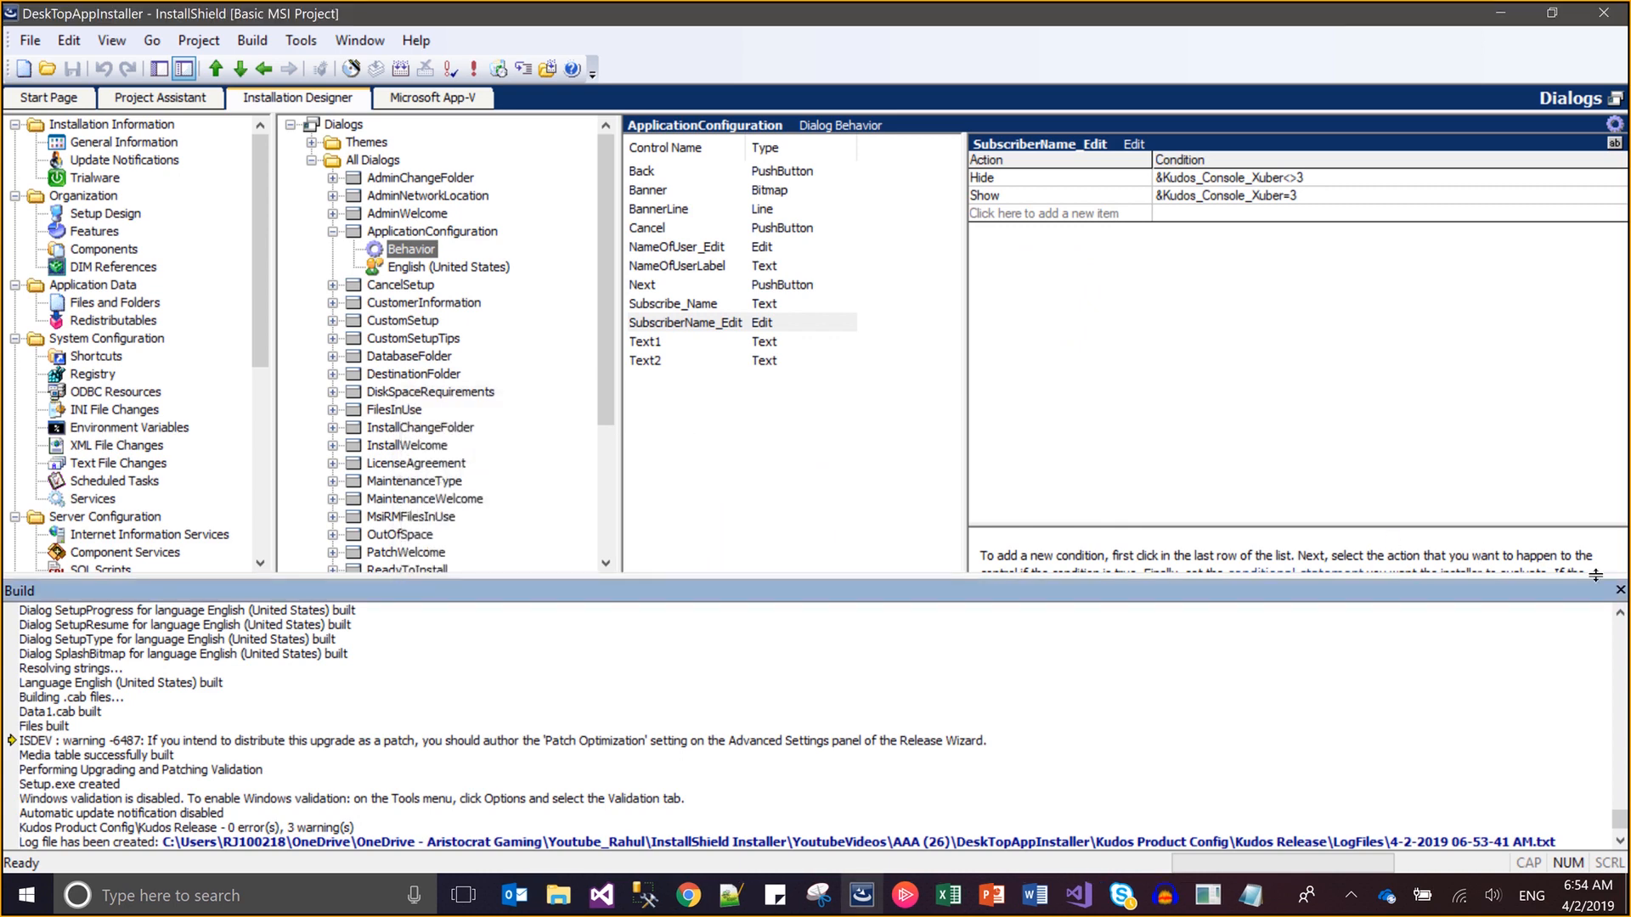
{"action": "left_click", "coordinate": [1619, 592]}
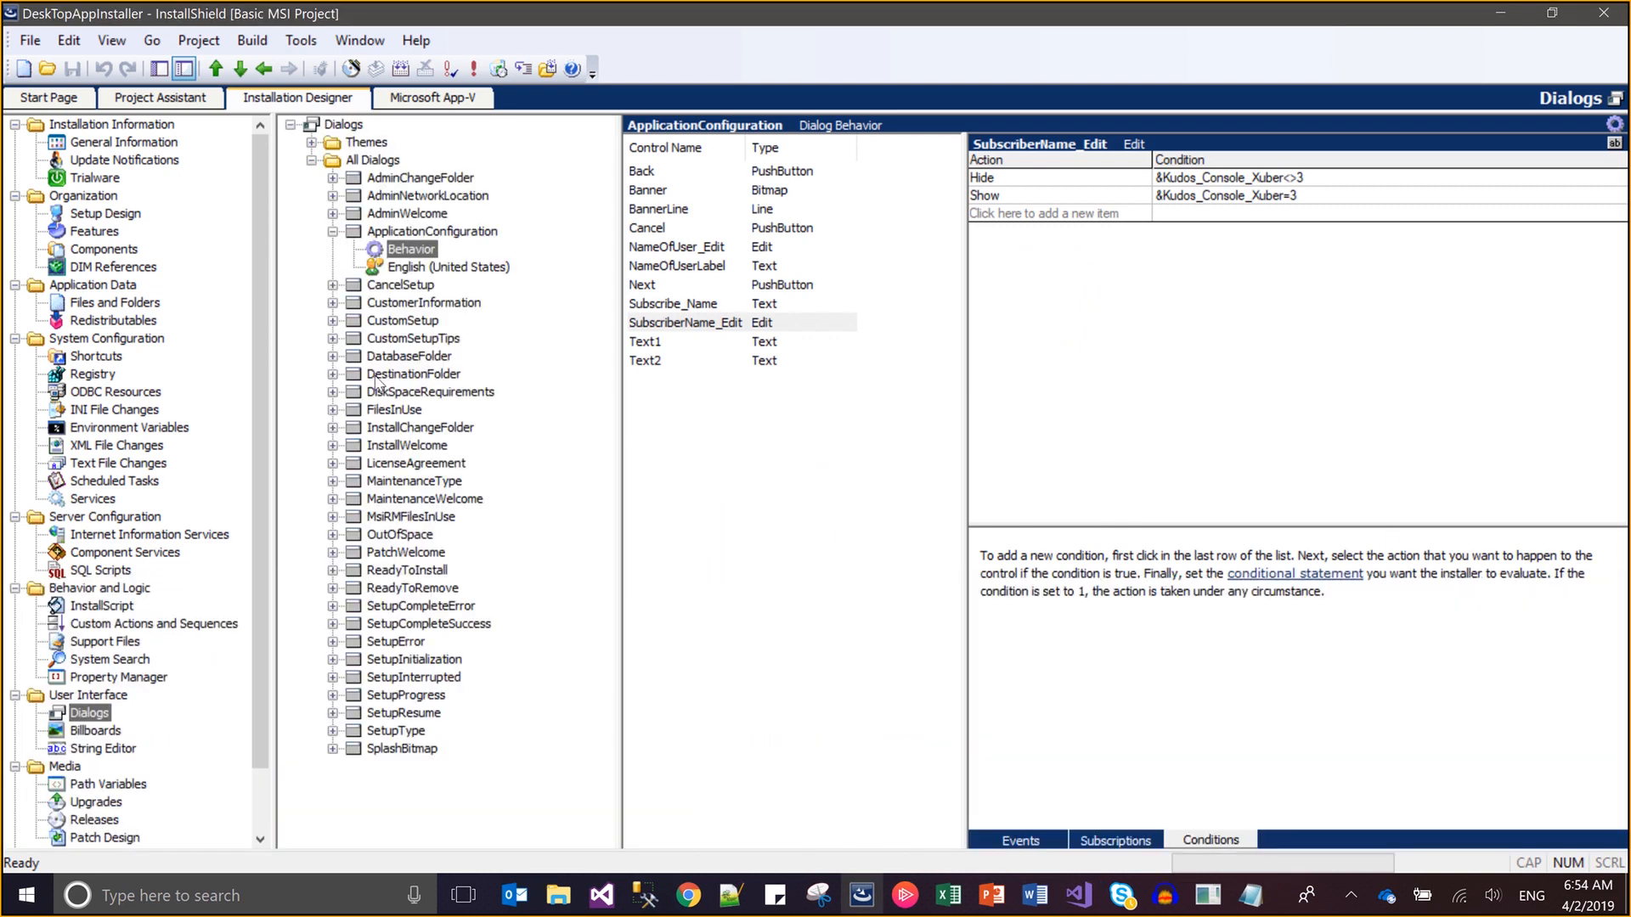
Open the CustomSetup dialog's behavior and show the events of its Next button
{"action": "left_click", "coordinate": [332, 321]}
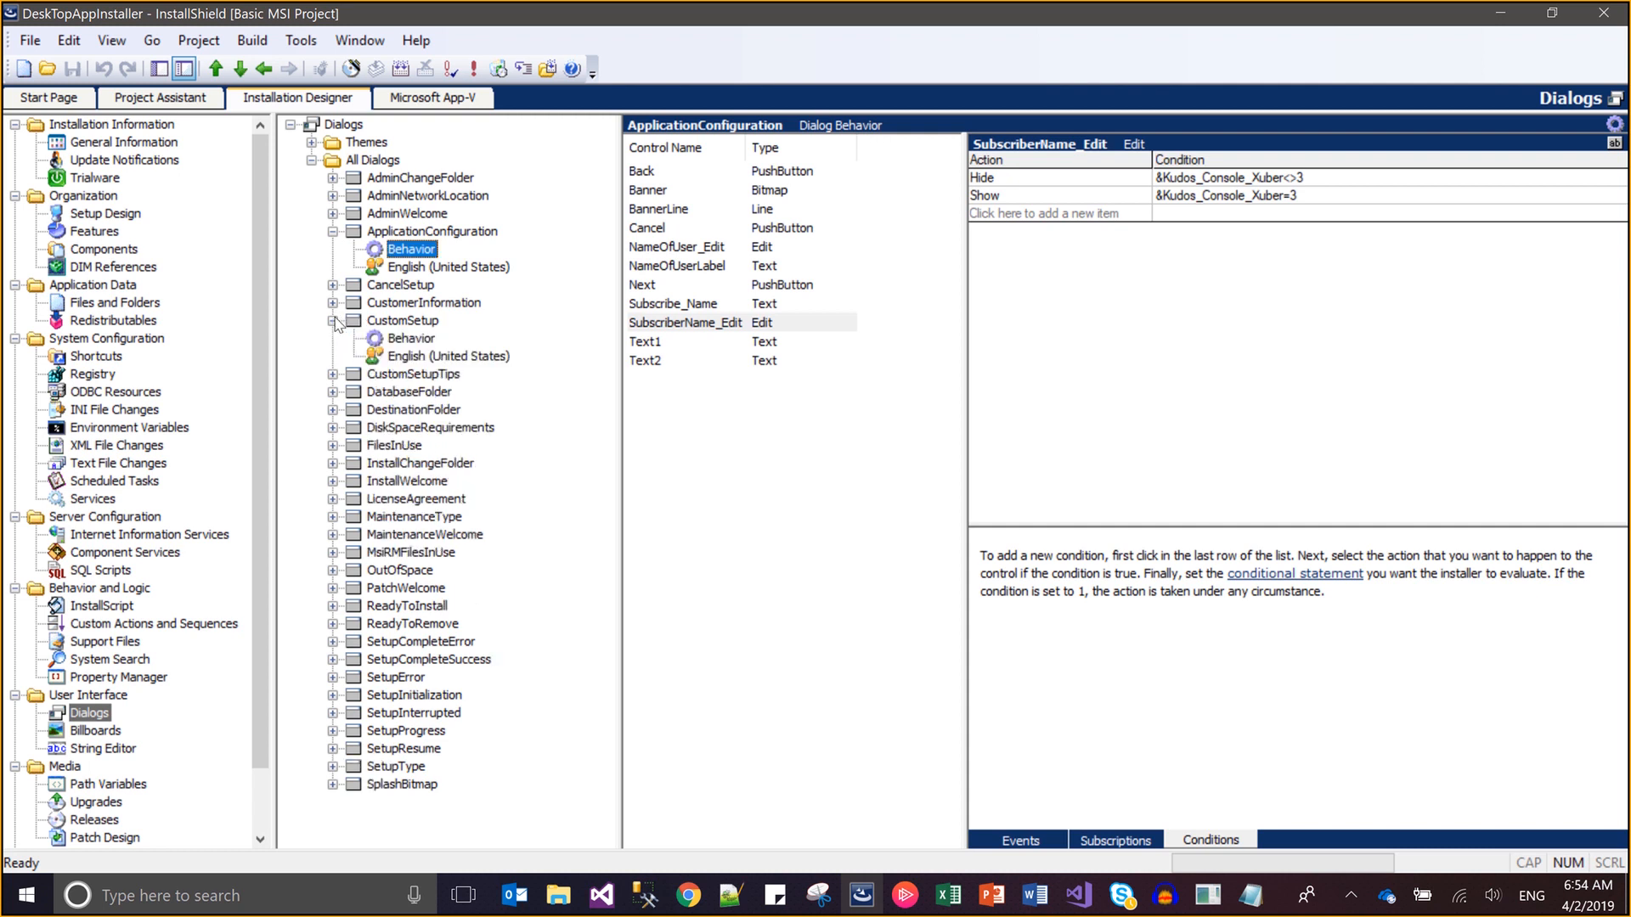
{"action": "left_click", "coordinate": [406, 354]}
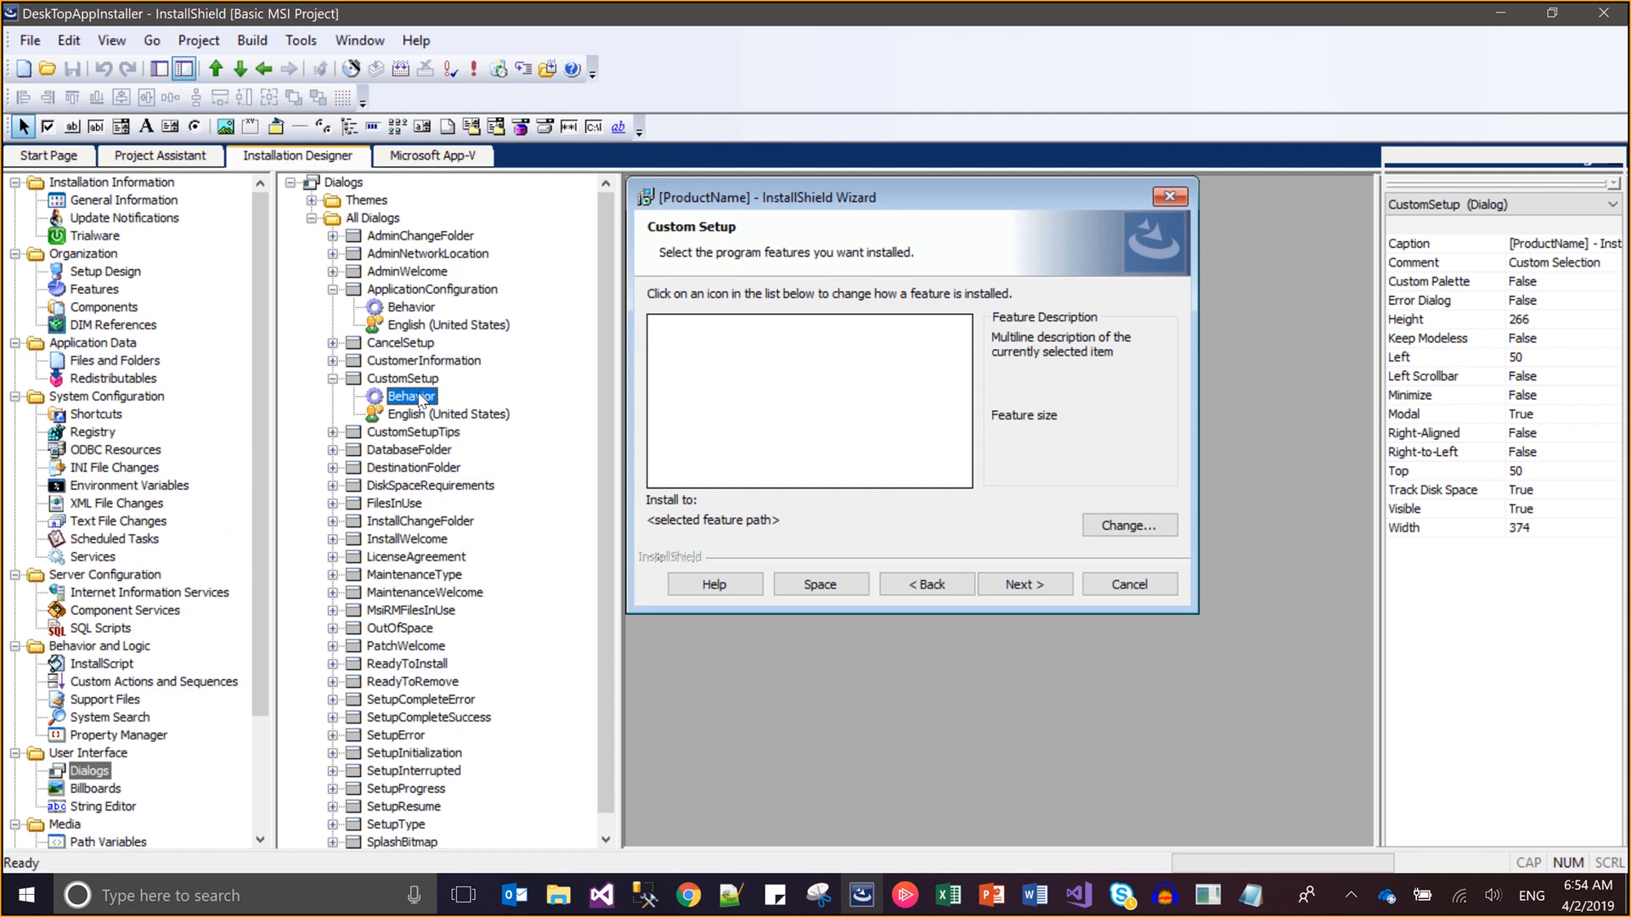
{"action": "left_click", "coordinate": [416, 396]}
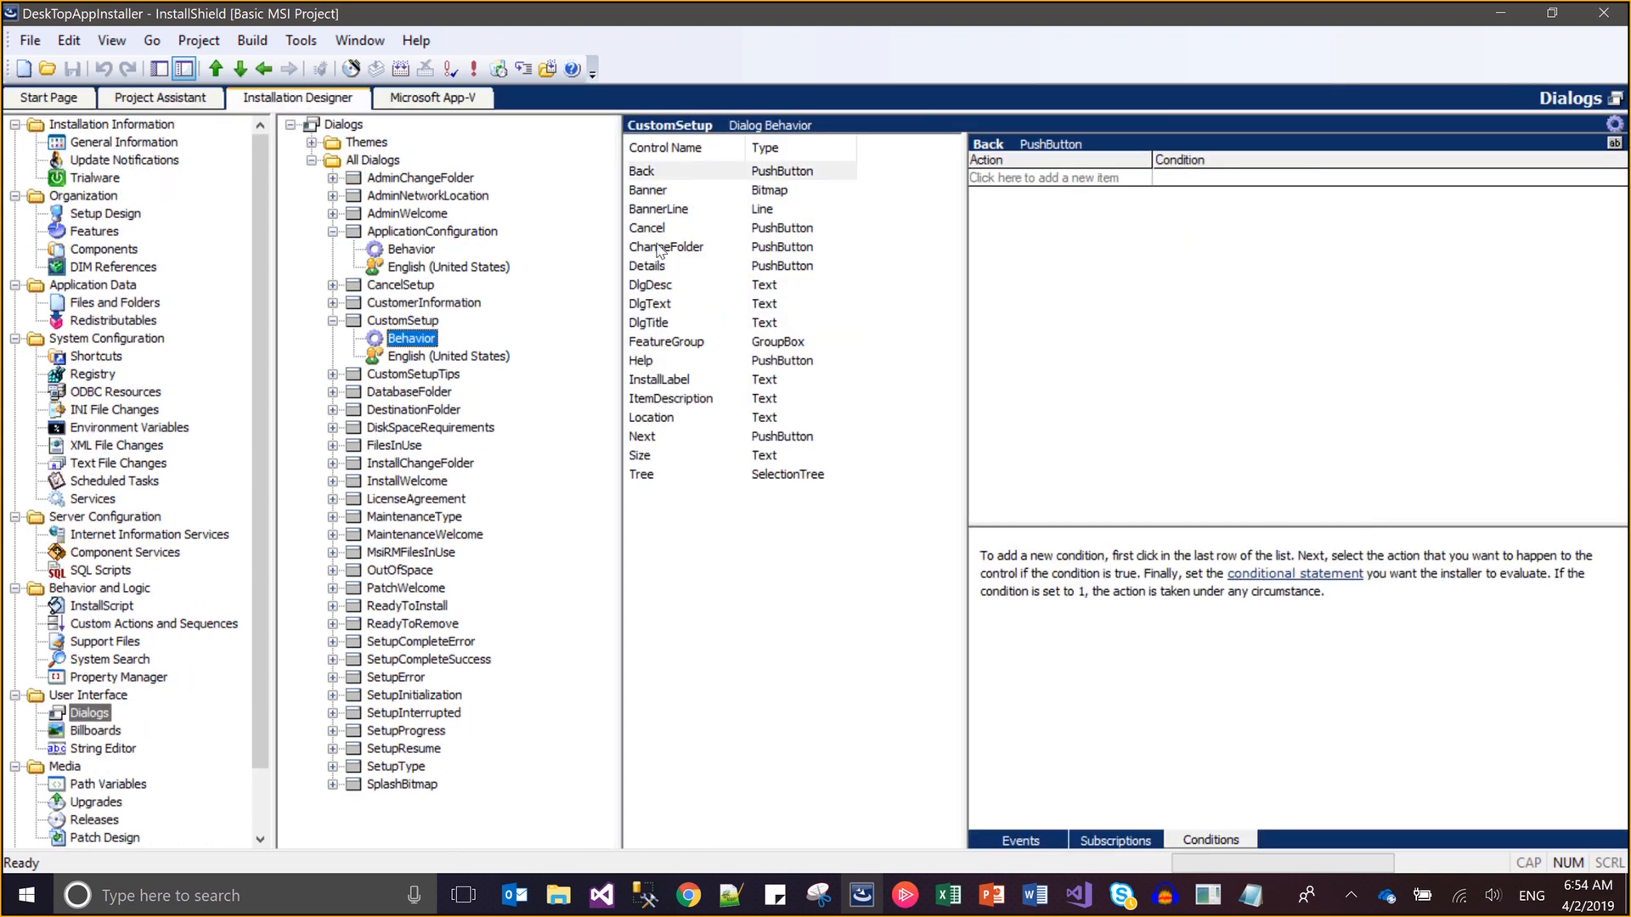
{"action": "left_click", "coordinate": [643, 437]}
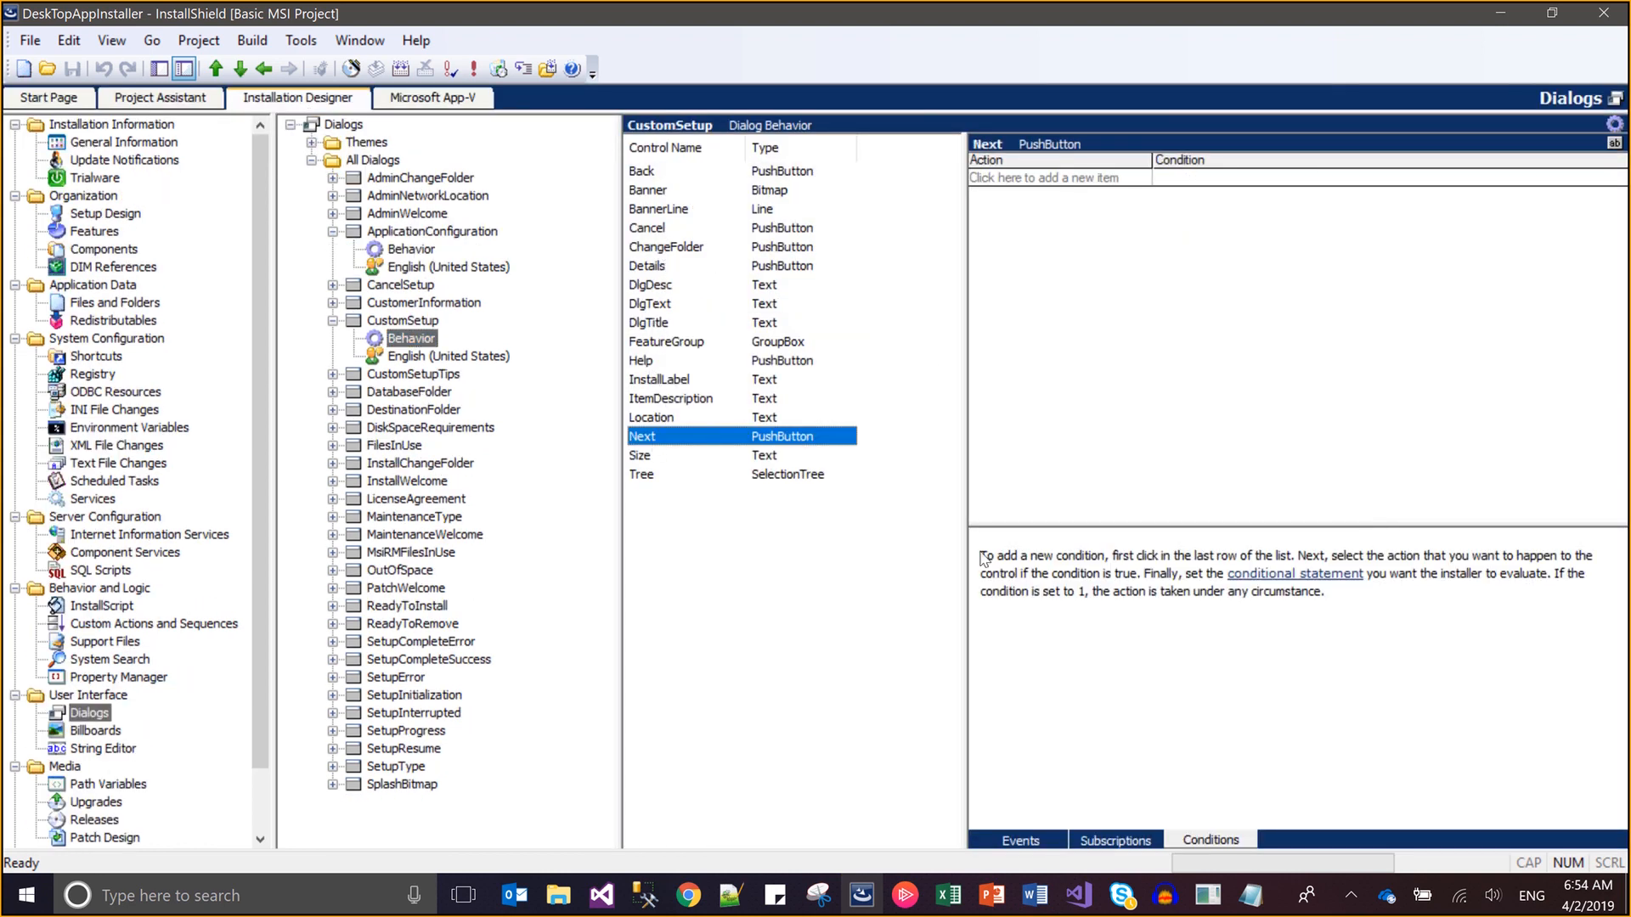
{"action": "left_click", "coordinate": [1020, 841]}
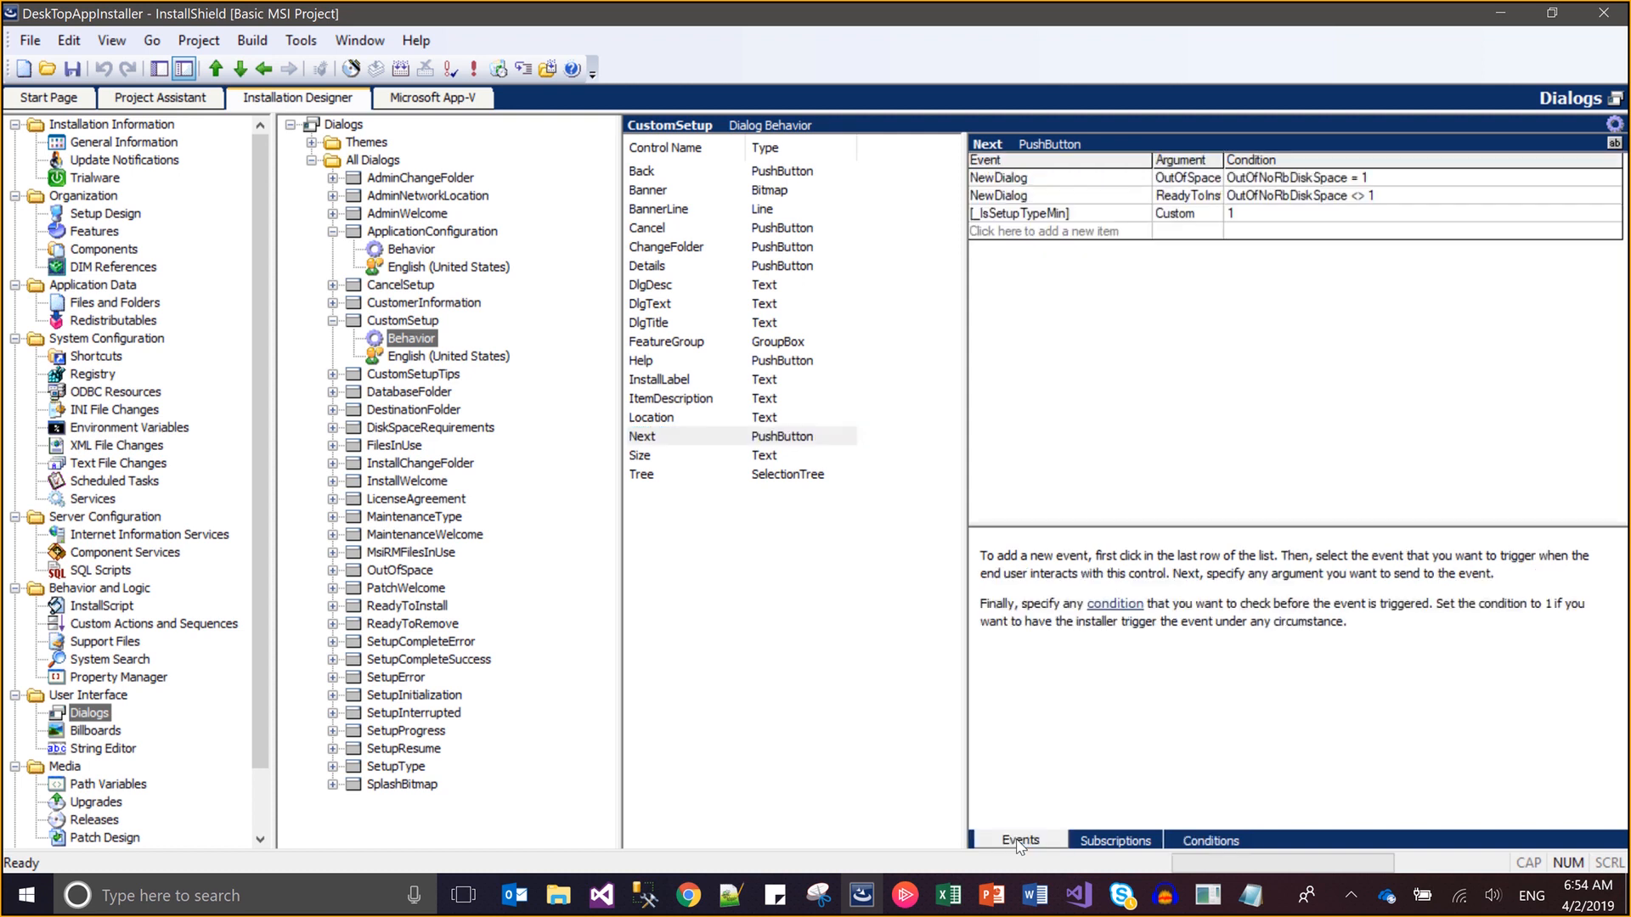
Change the NewDialog argument for condition OutOfNoRbDiskSpace <> 1 to ApplicationConfiguration and save the project
{"action": "left_click", "coordinate": [1212, 202]}
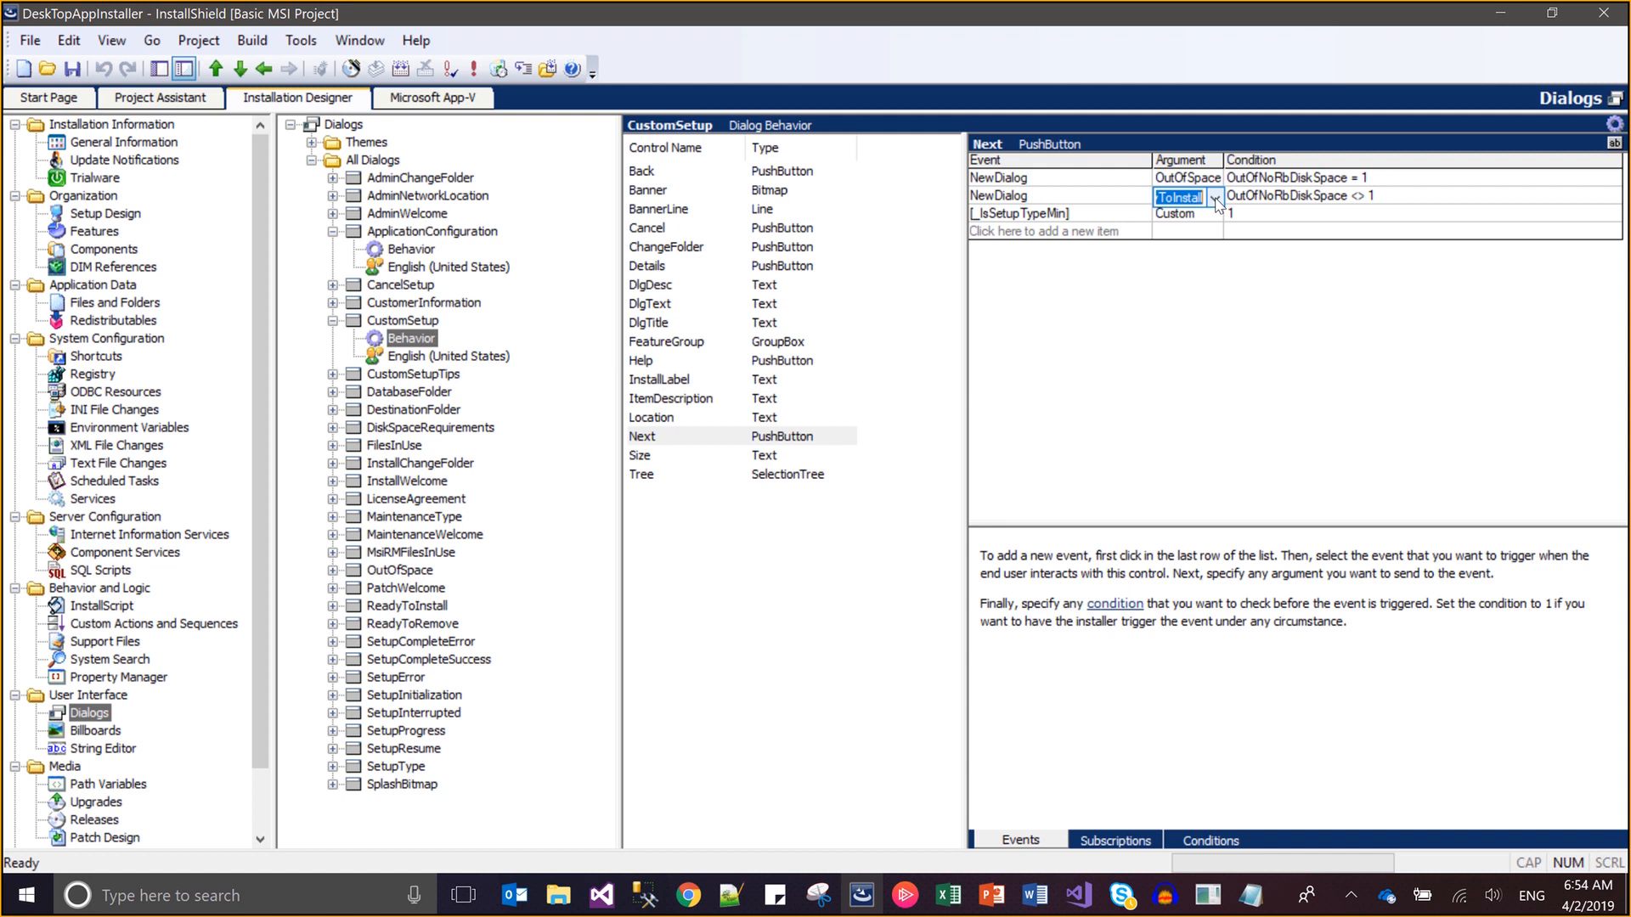
{"action": "left_click", "coordinate": [1215, 198]}
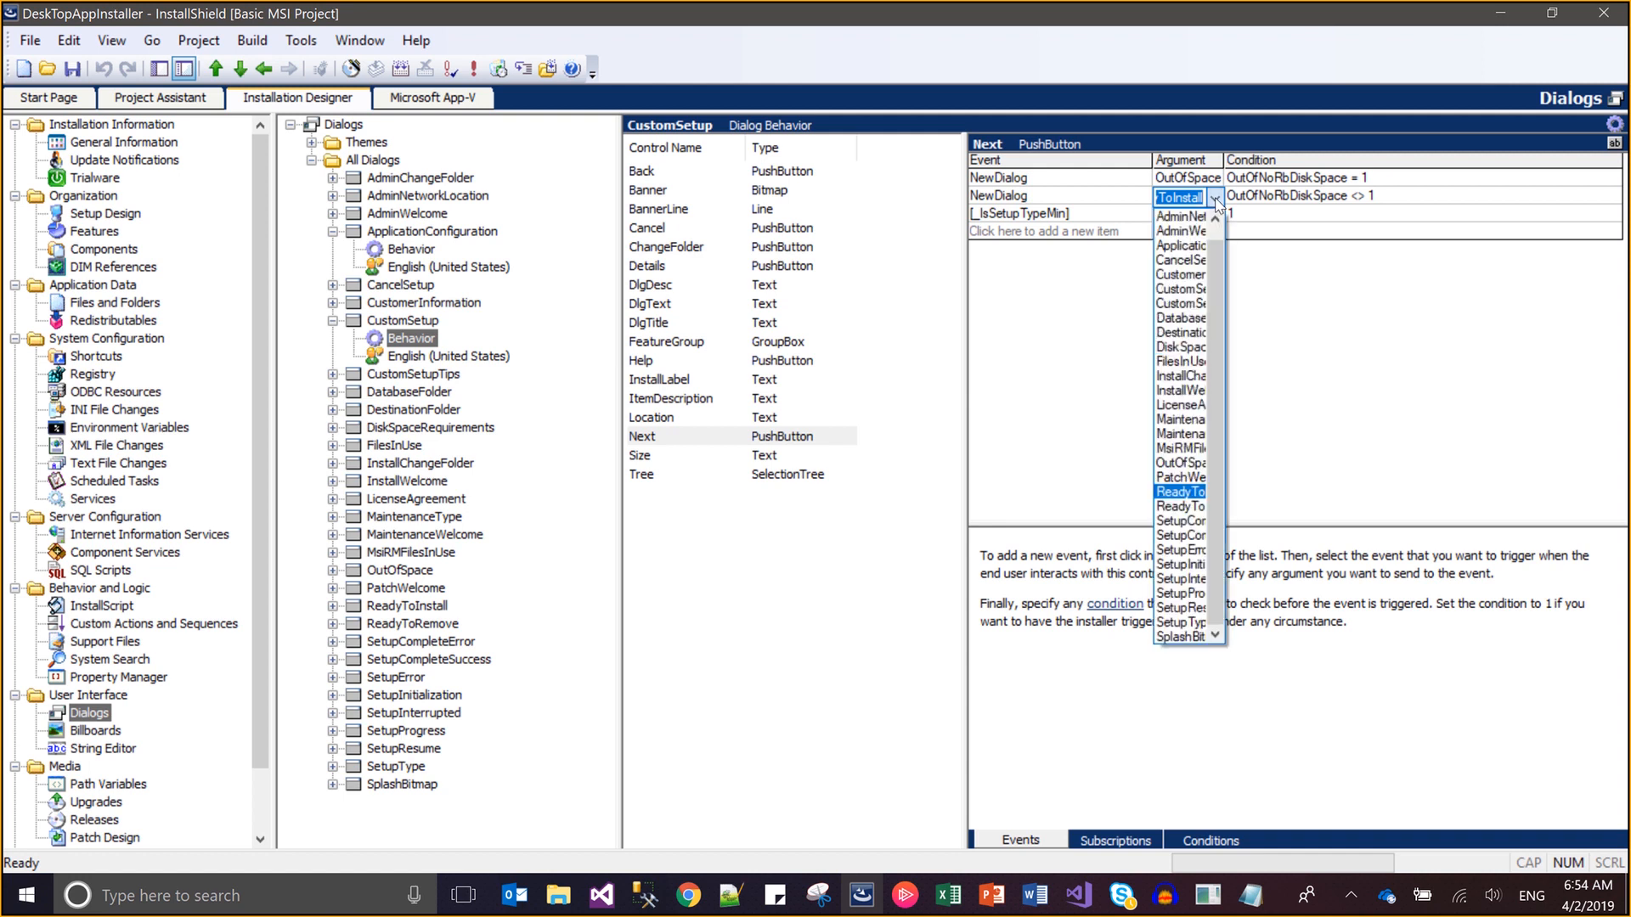
{"action": "type", "text": "App"}
{"action": "key", "text": "Down"}
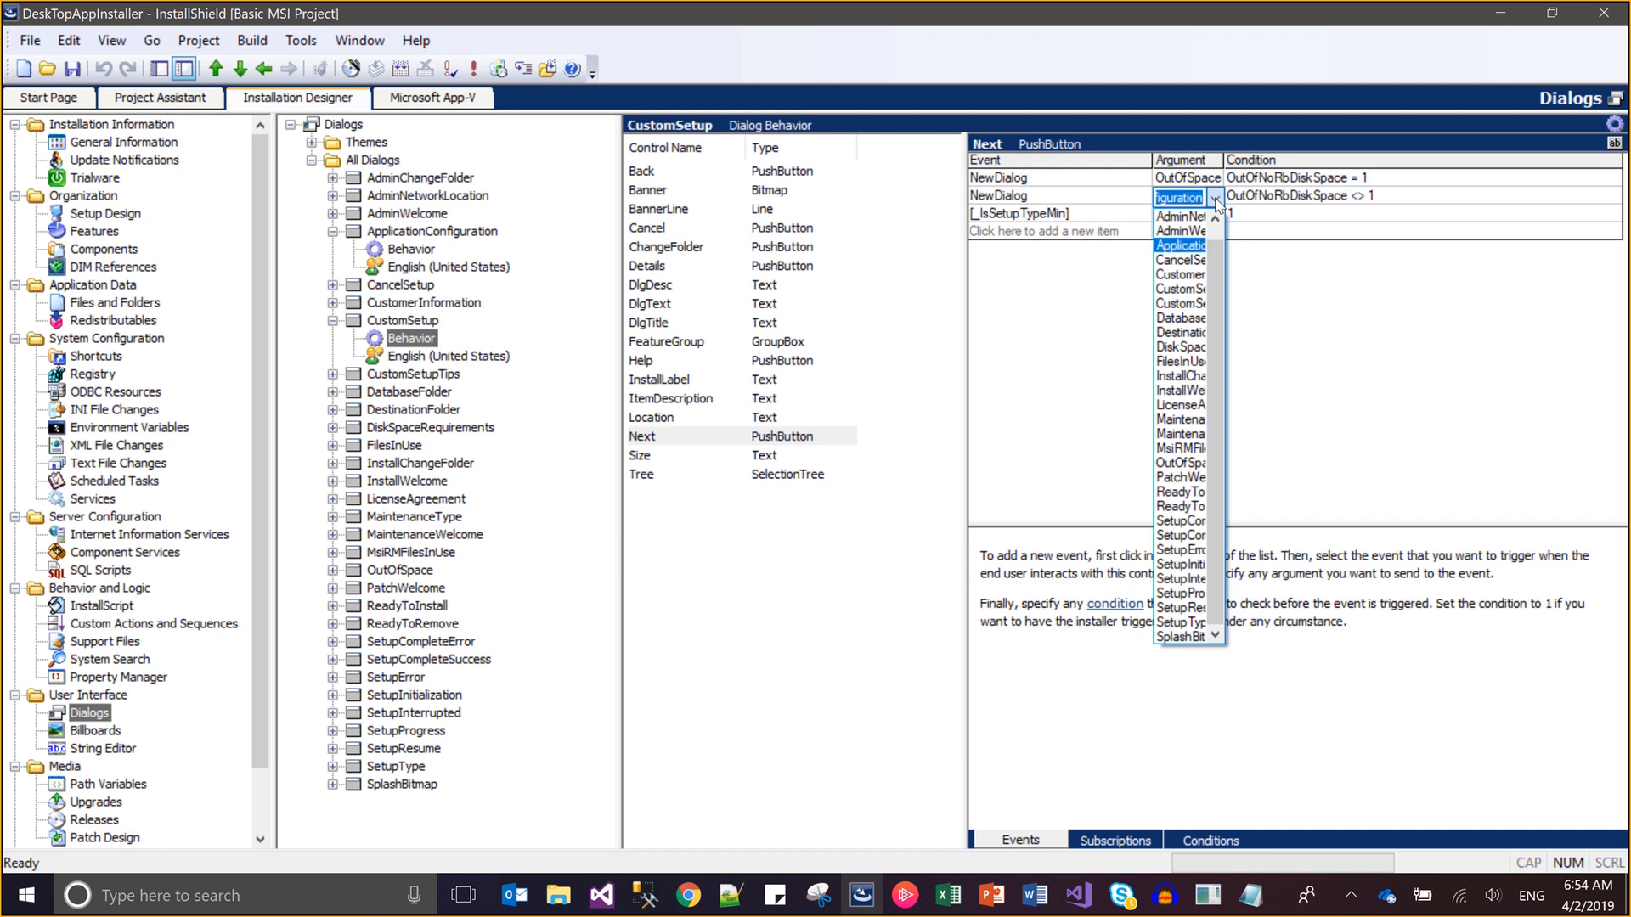
{"action": "key", "text": "Return"}
{"action": "key", "text": "ctrl+s"}
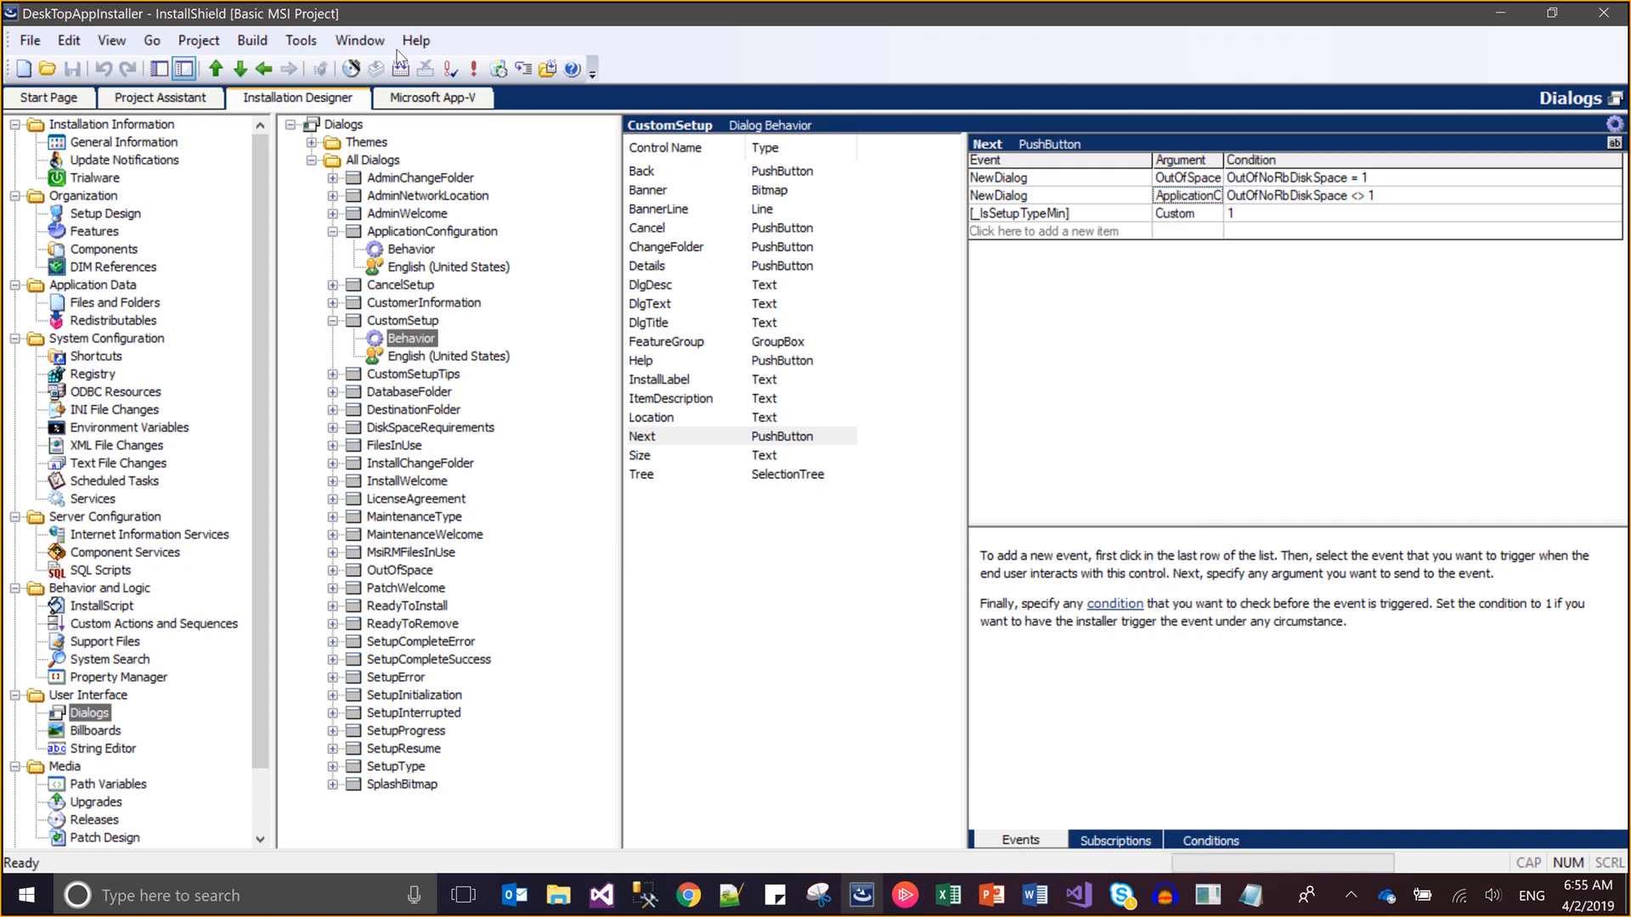
Rebuild the Kudos Release and launch the DeskTopAppInstaller setup from its output folder
{"action": "left_click", "coordinate": [236, 48]}
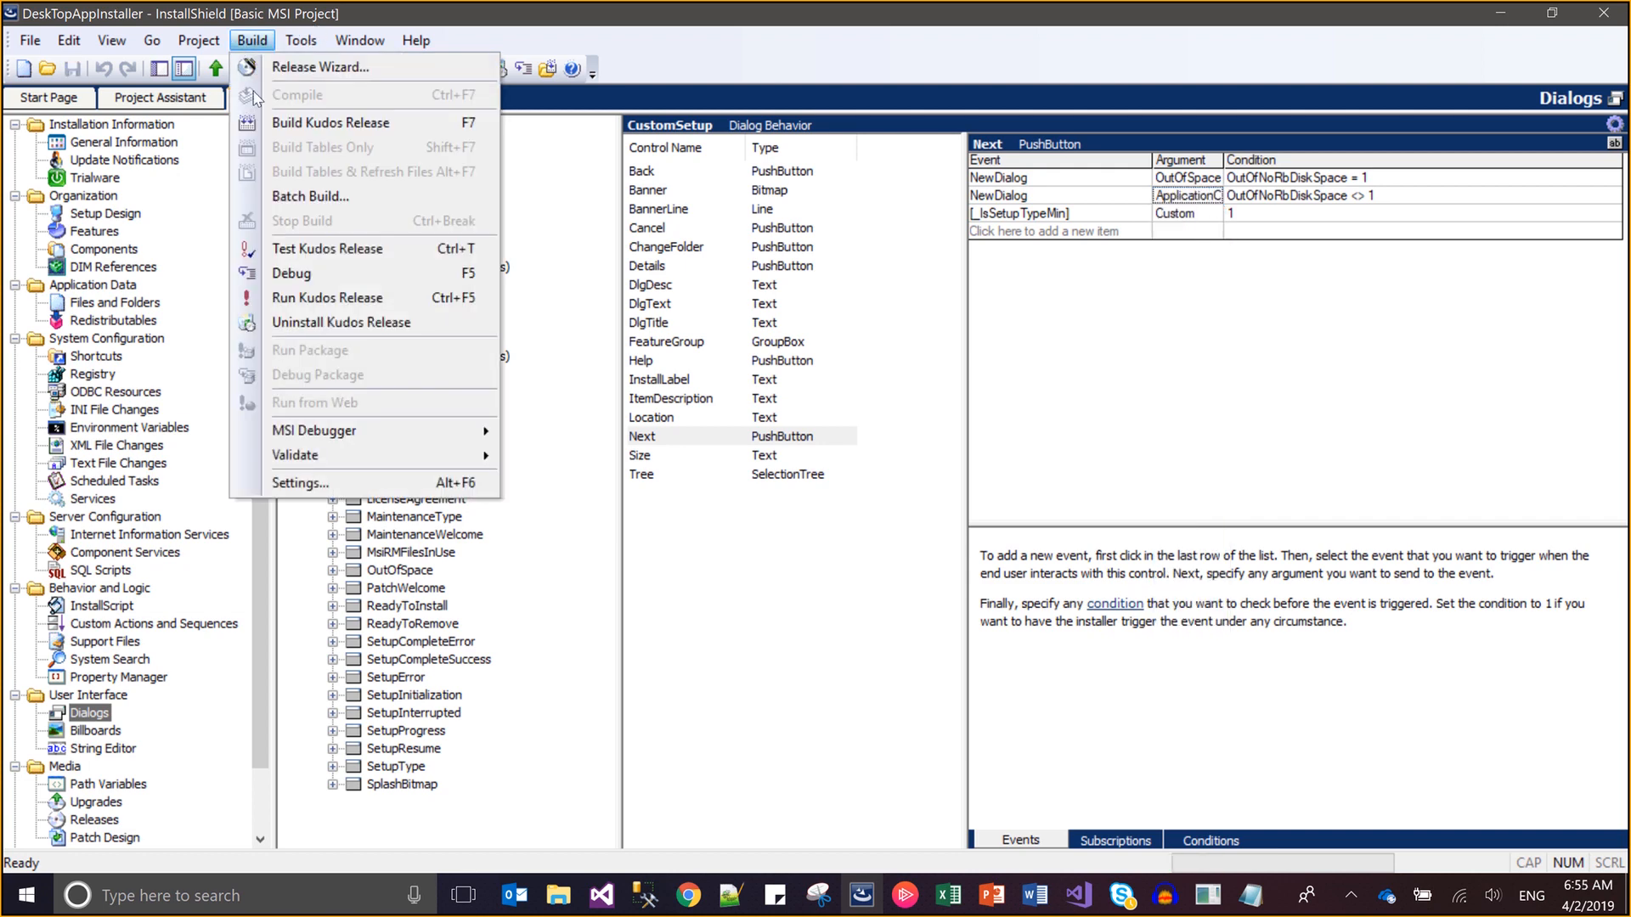
{"action": "left_click", "coordinate": [280, 127]}
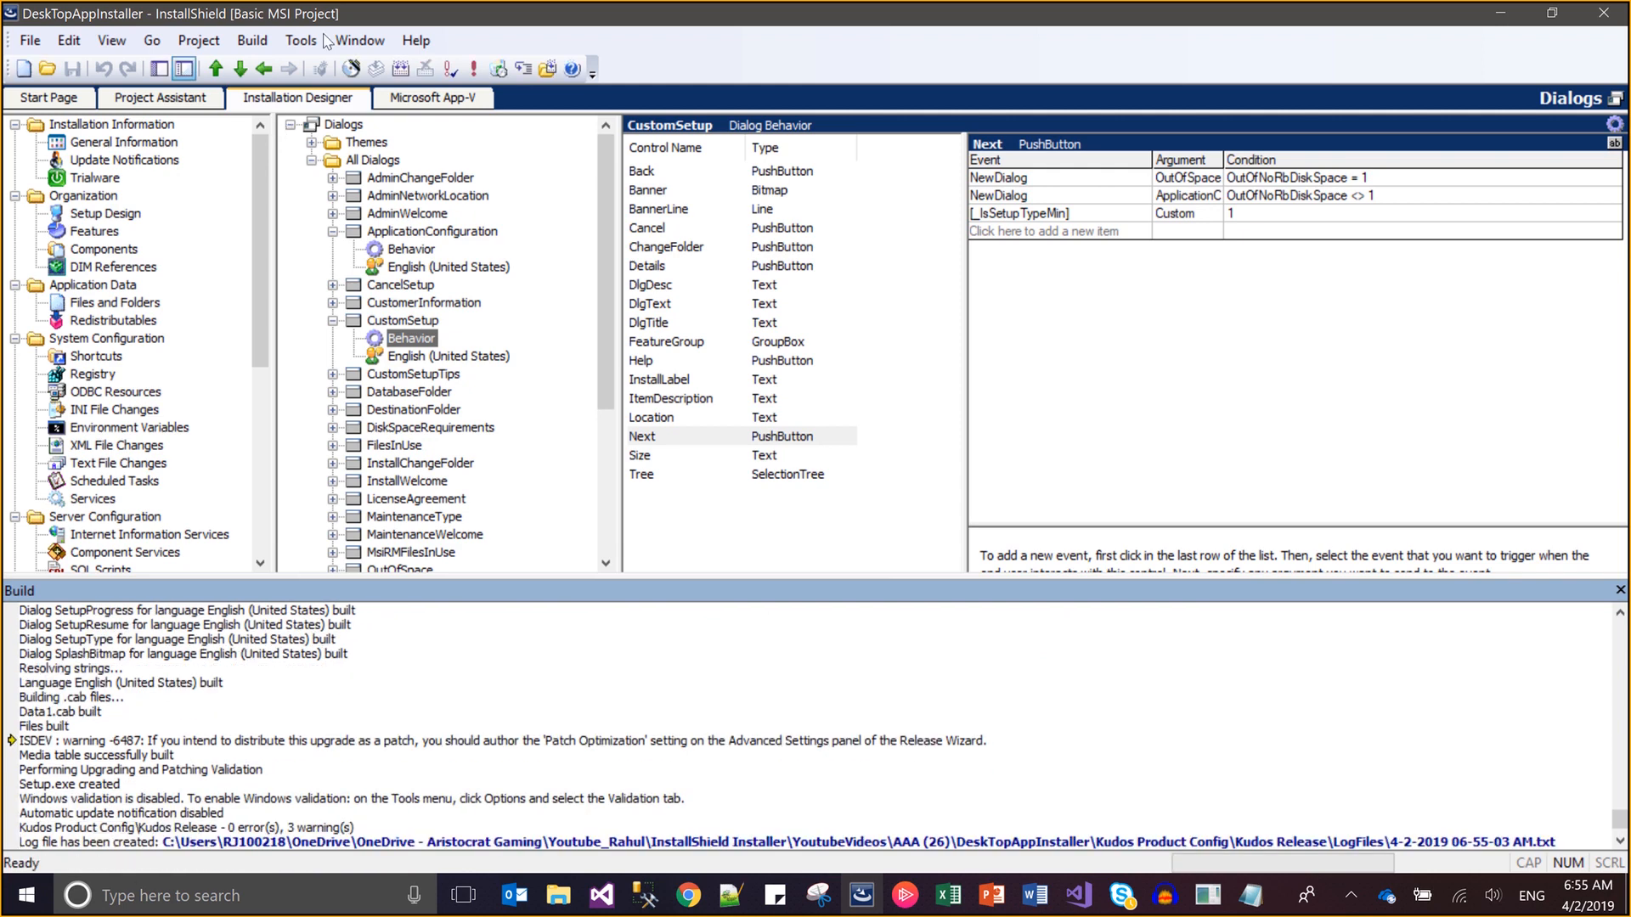
{"action": "left_click", "coordinate": [548, 68]}
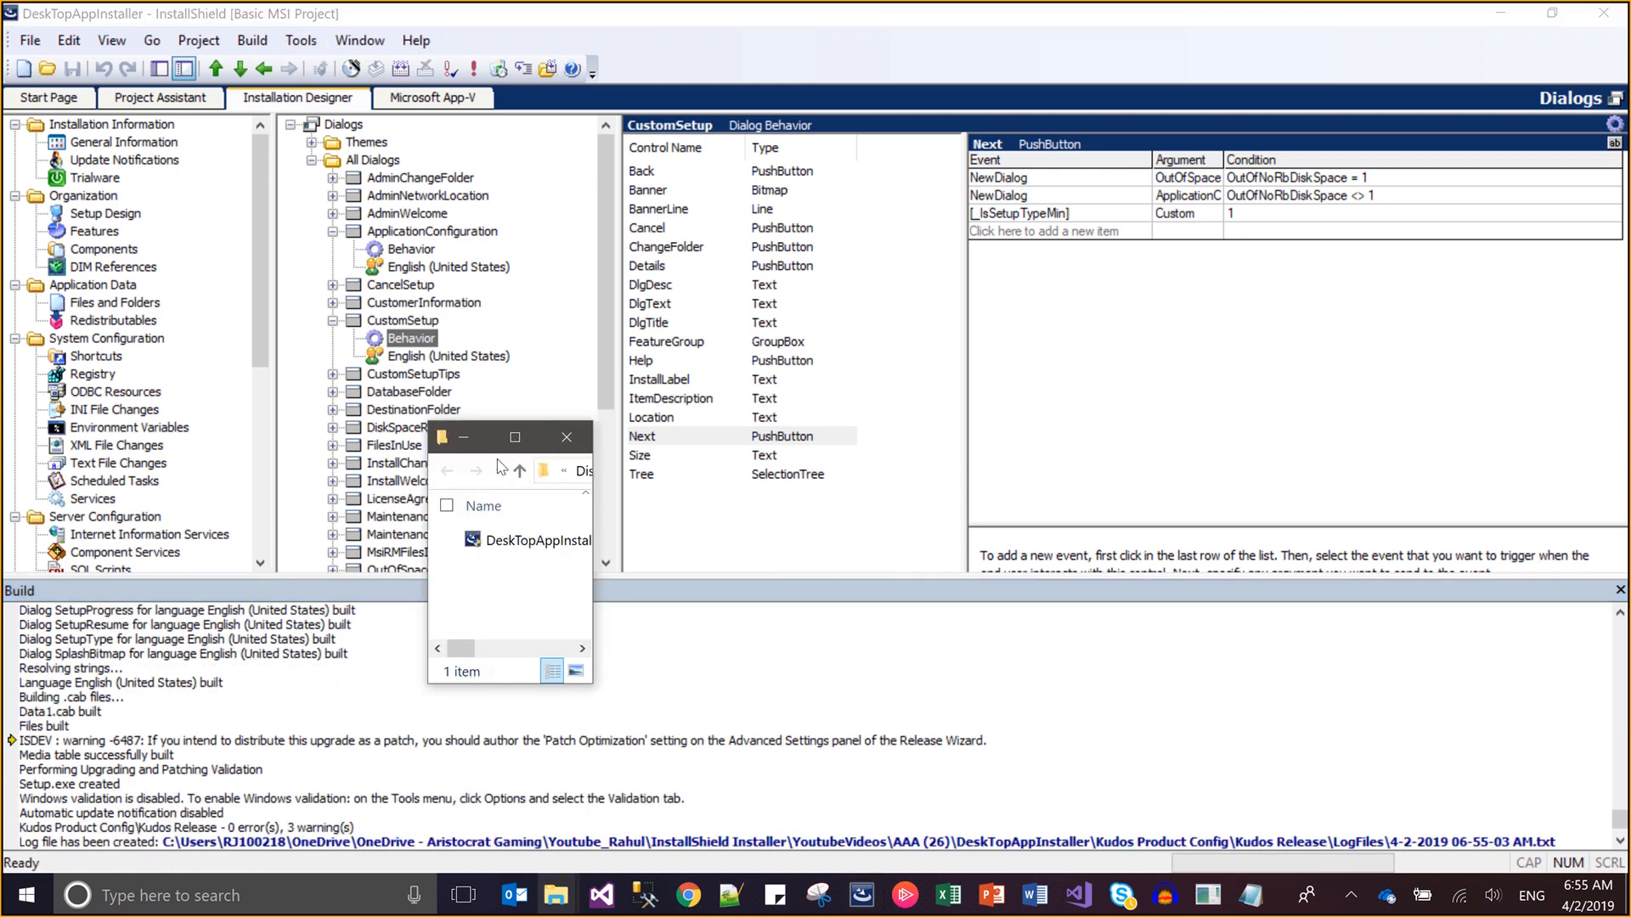
{"action": "left_click", "coordinate": [518, 542]}
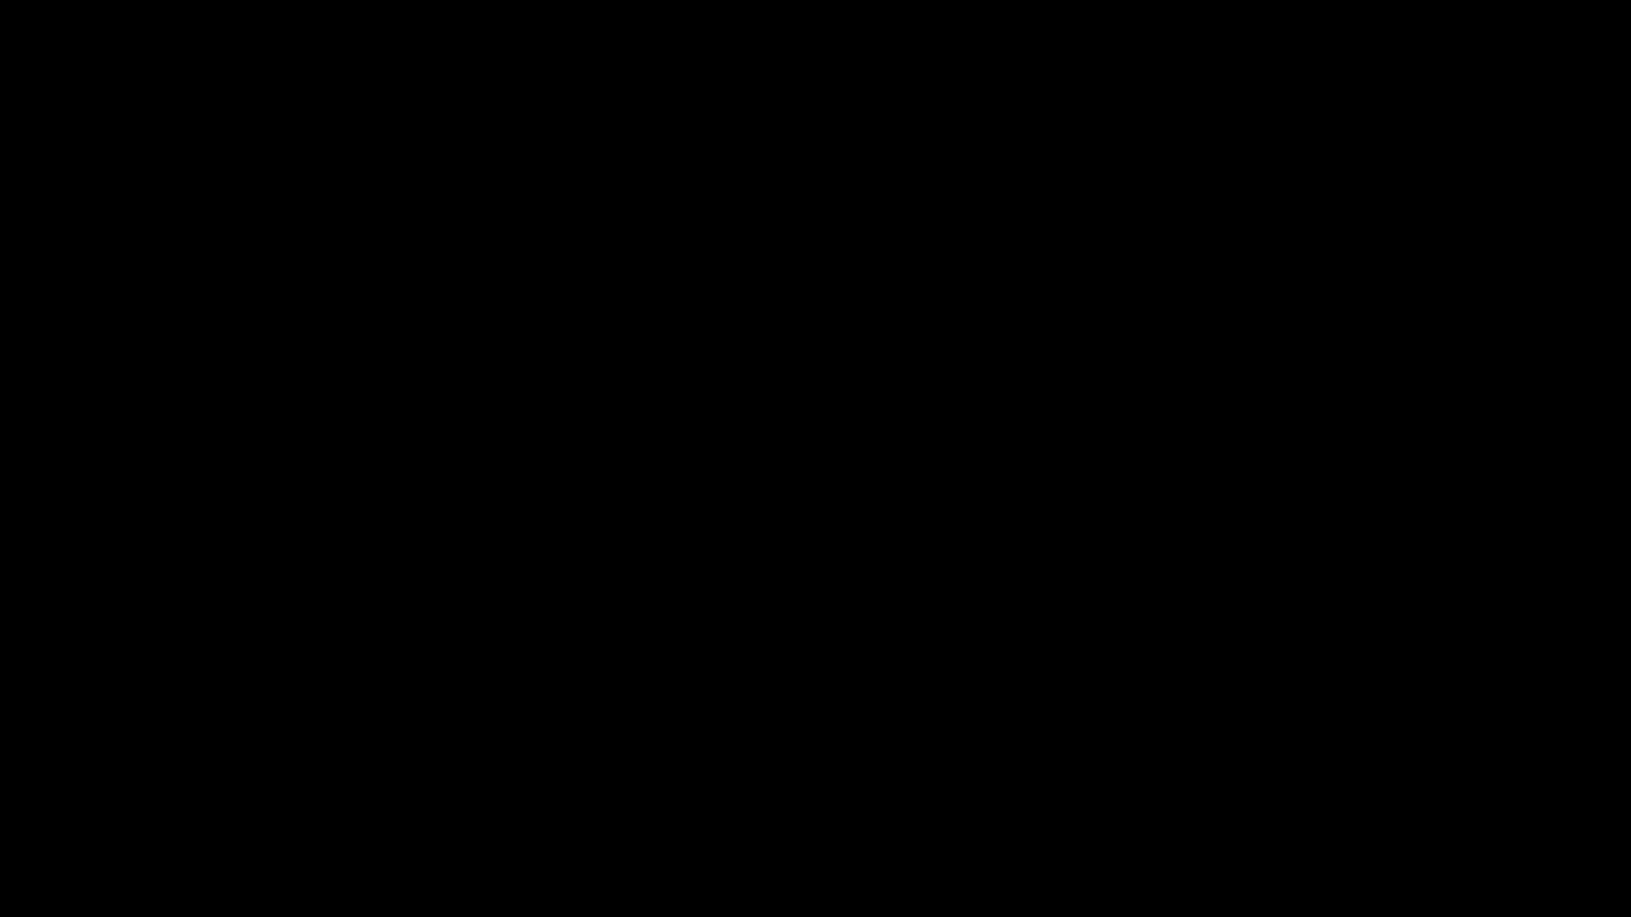
Run the DeskTopAppInstaller setup, accept the license and advance through Custom setup with both features selected to the Application Configuration page
{"action": "double_click", "coordinate": [518, 540]}
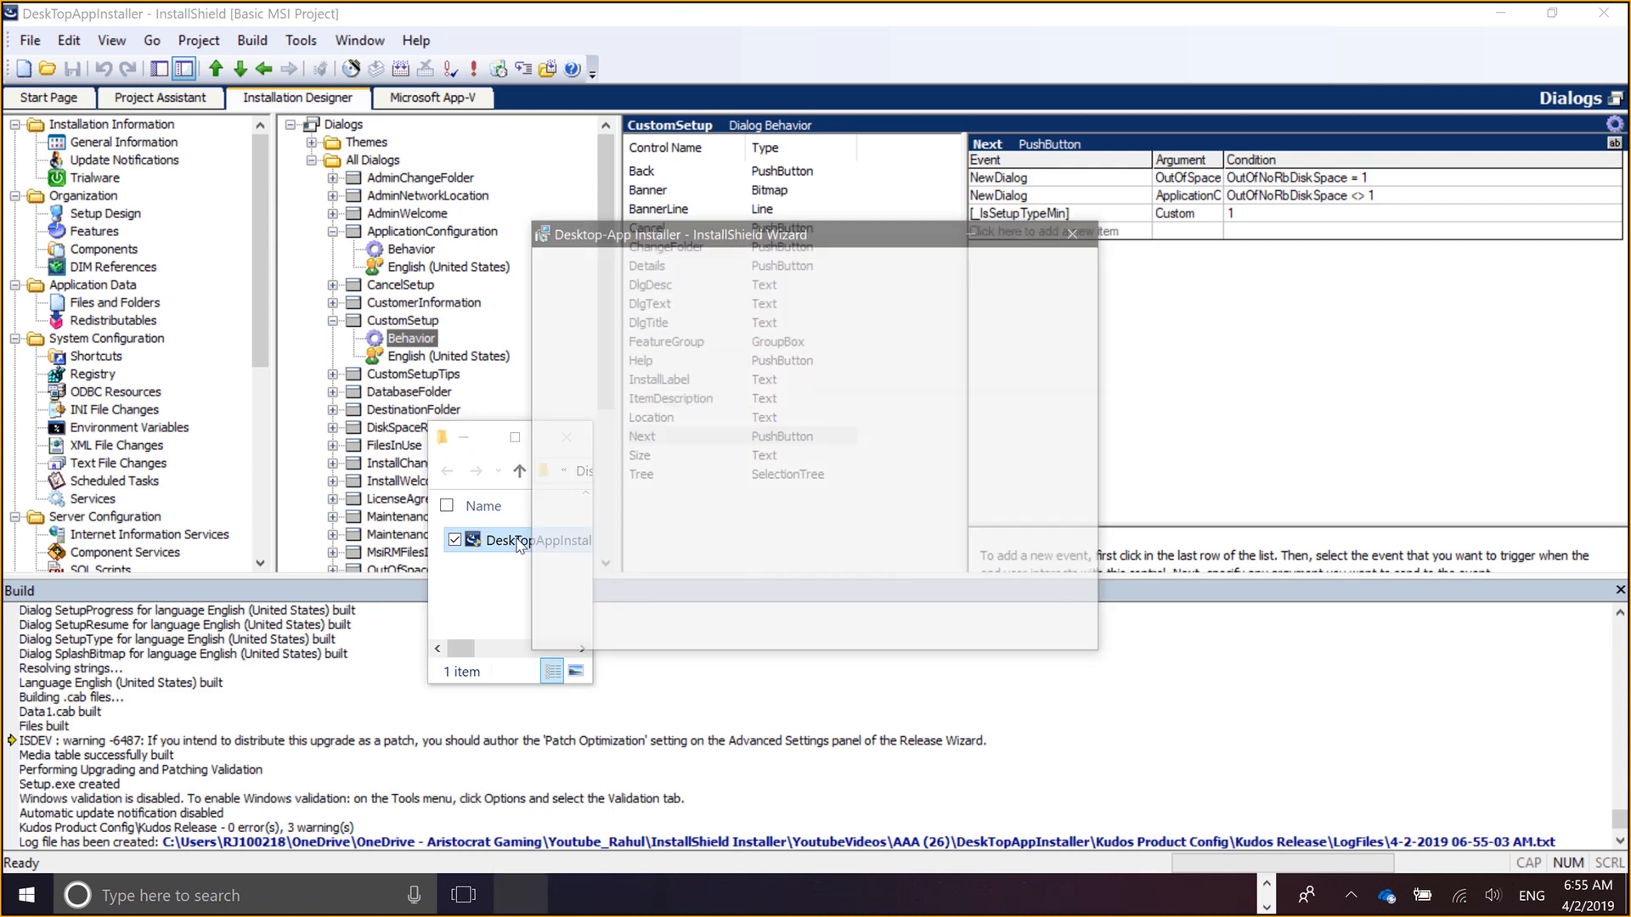
{"action": "key", "text": "Return"}
{"action": "key", "text": "alt+a"}
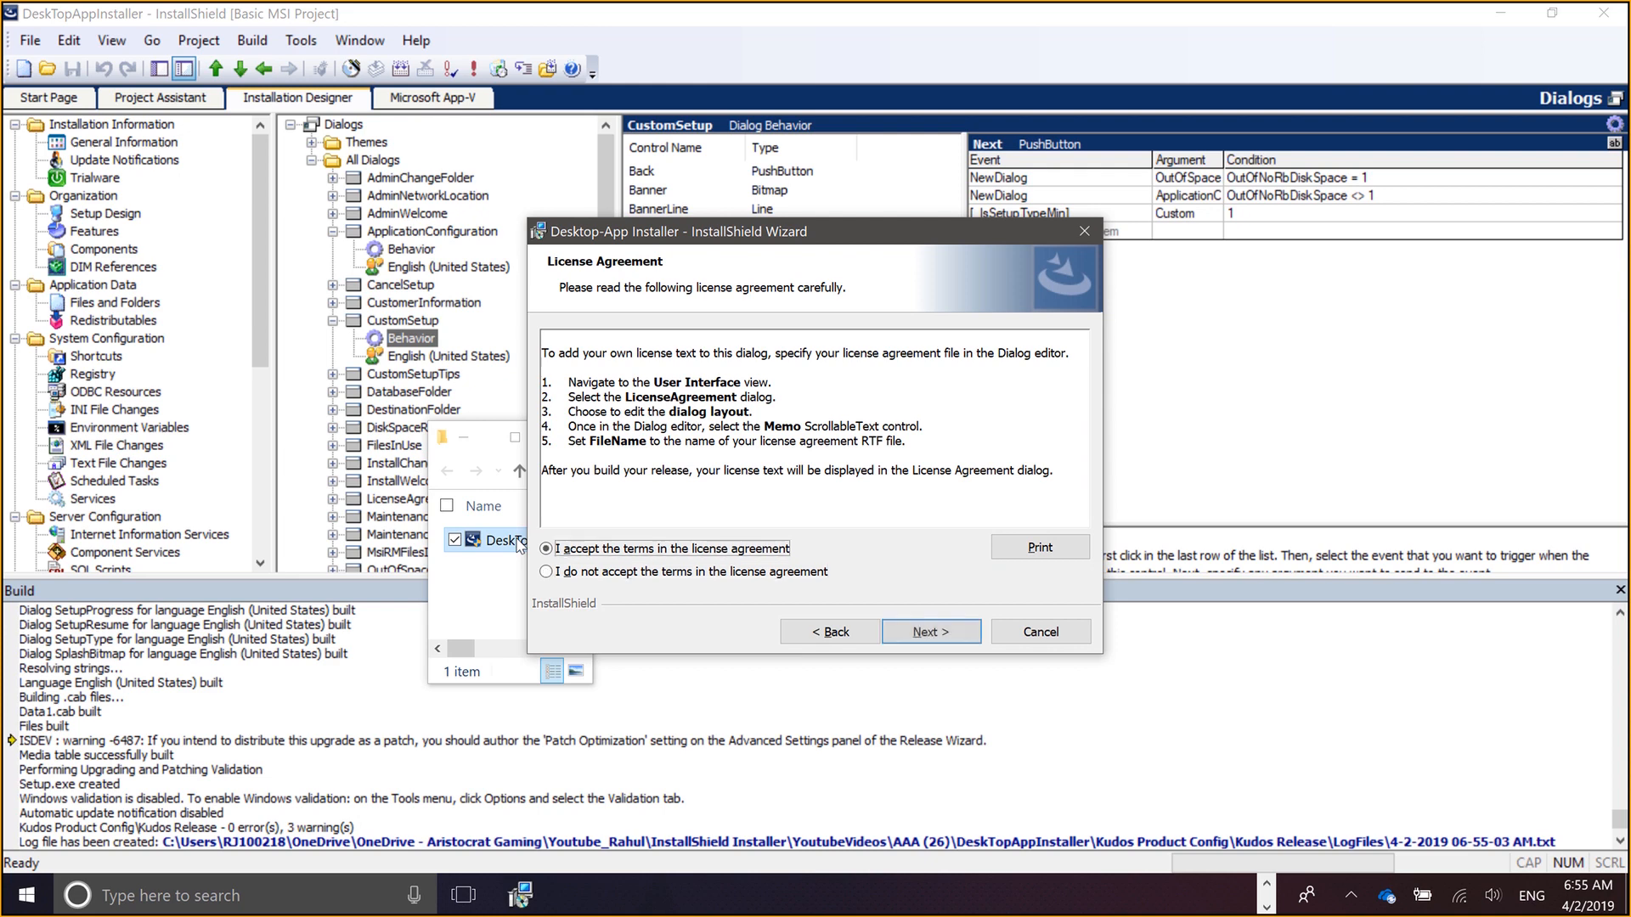
{"action": "key", "text": "Return"}
{"action": "key", "text": "Return"}
{"action": "key", "text": "Return"}
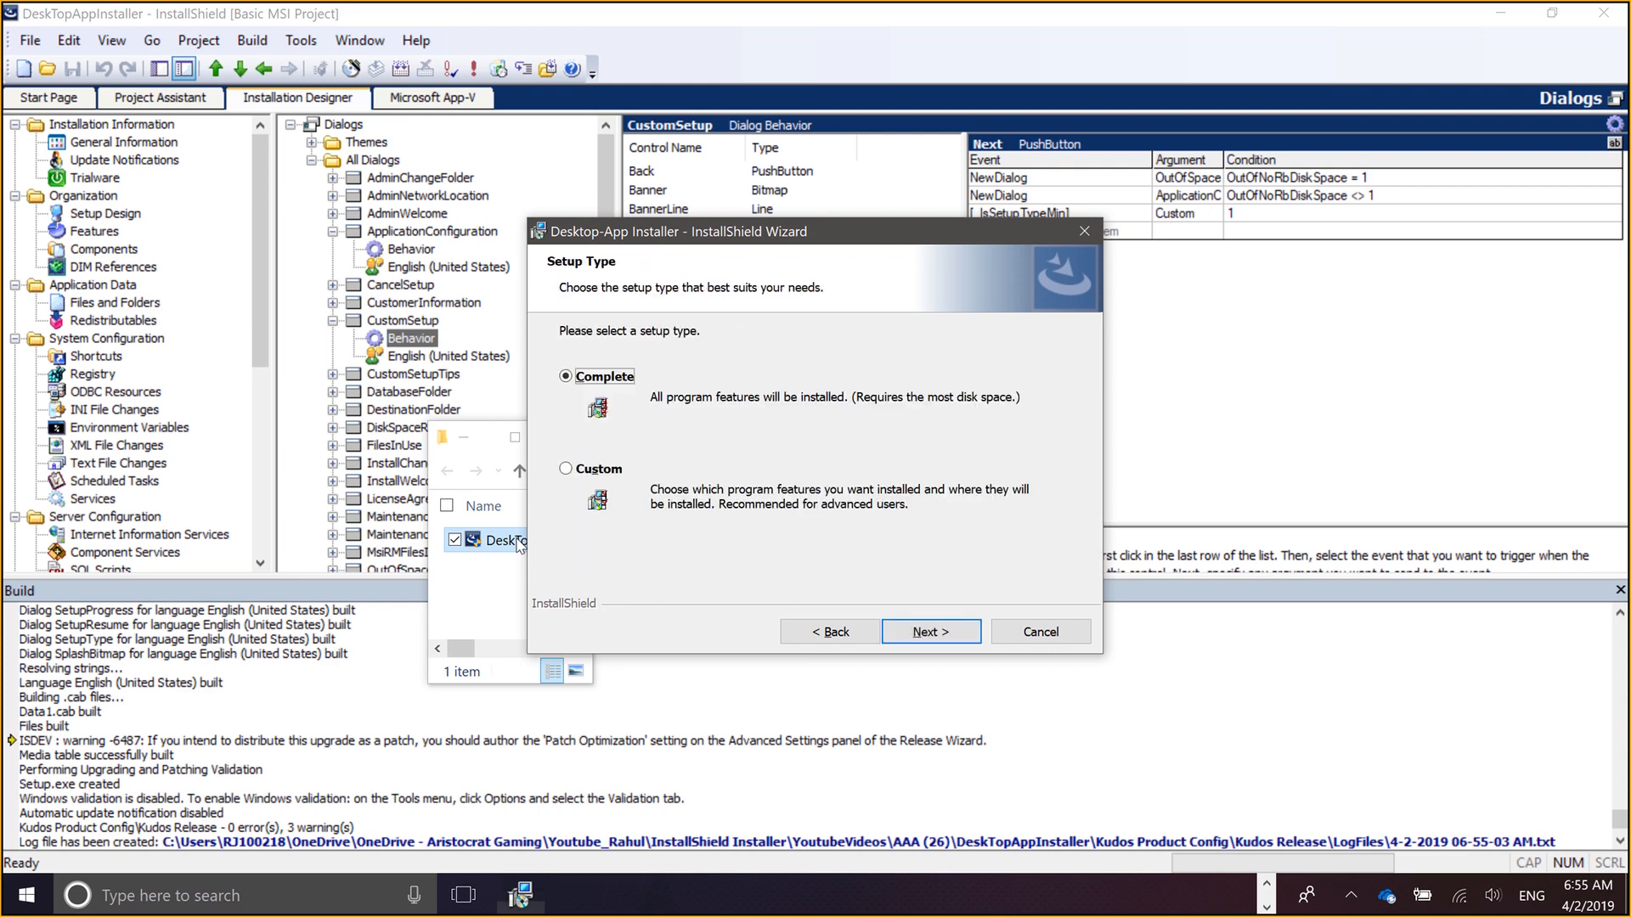
{"action": "key", "text": "Return"}
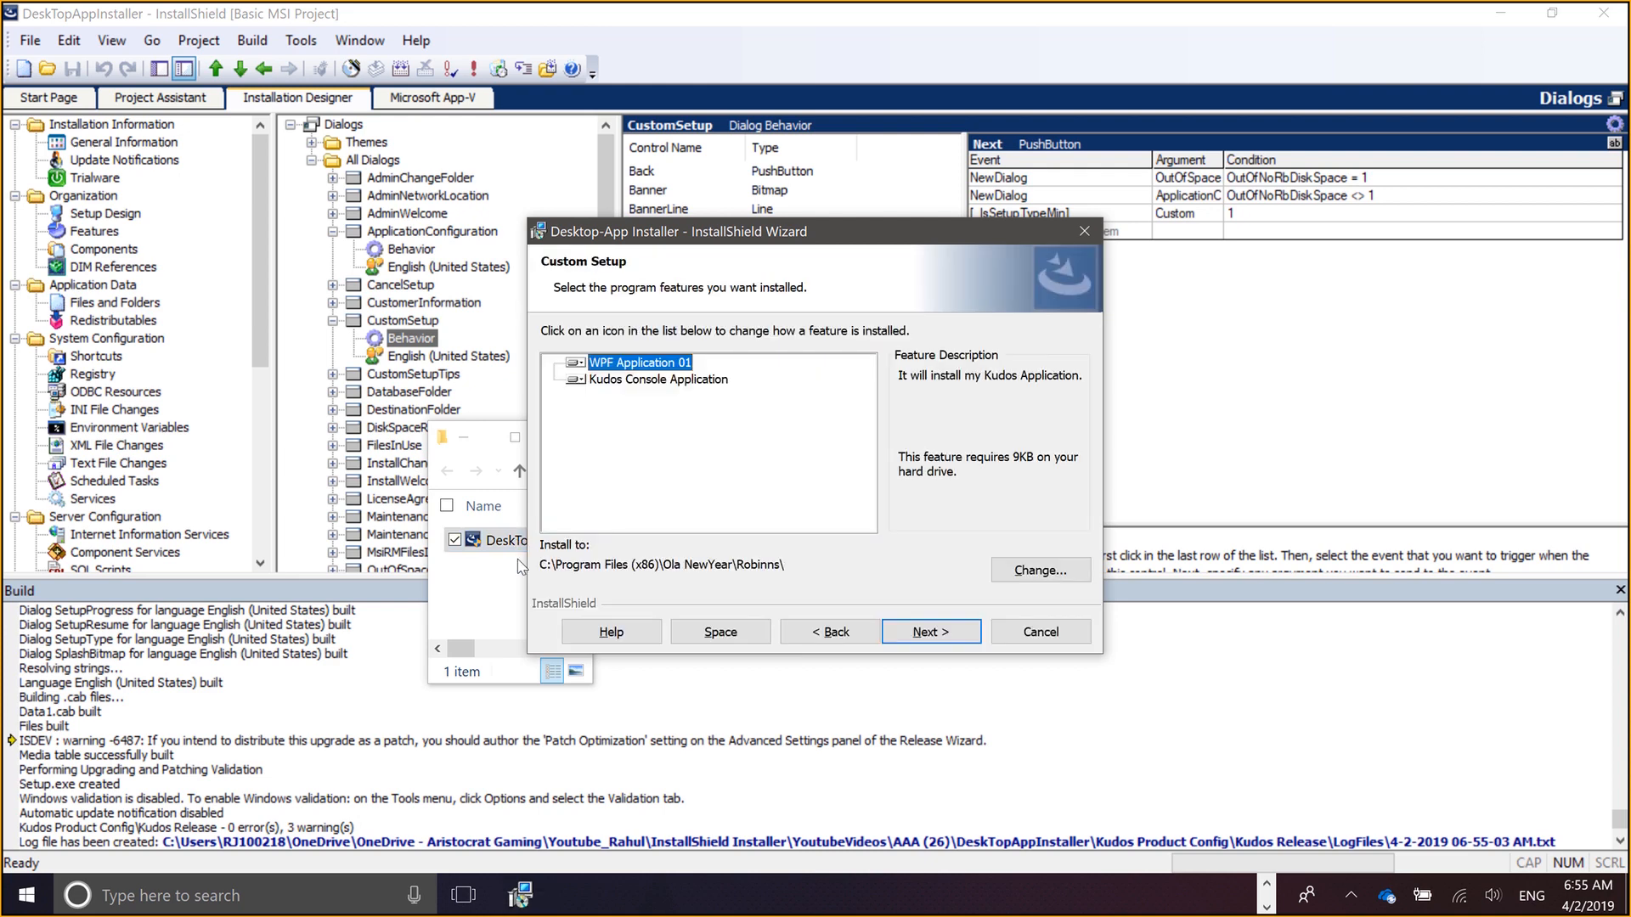
{"action": "left_click", "coordinate": [905, 634]}
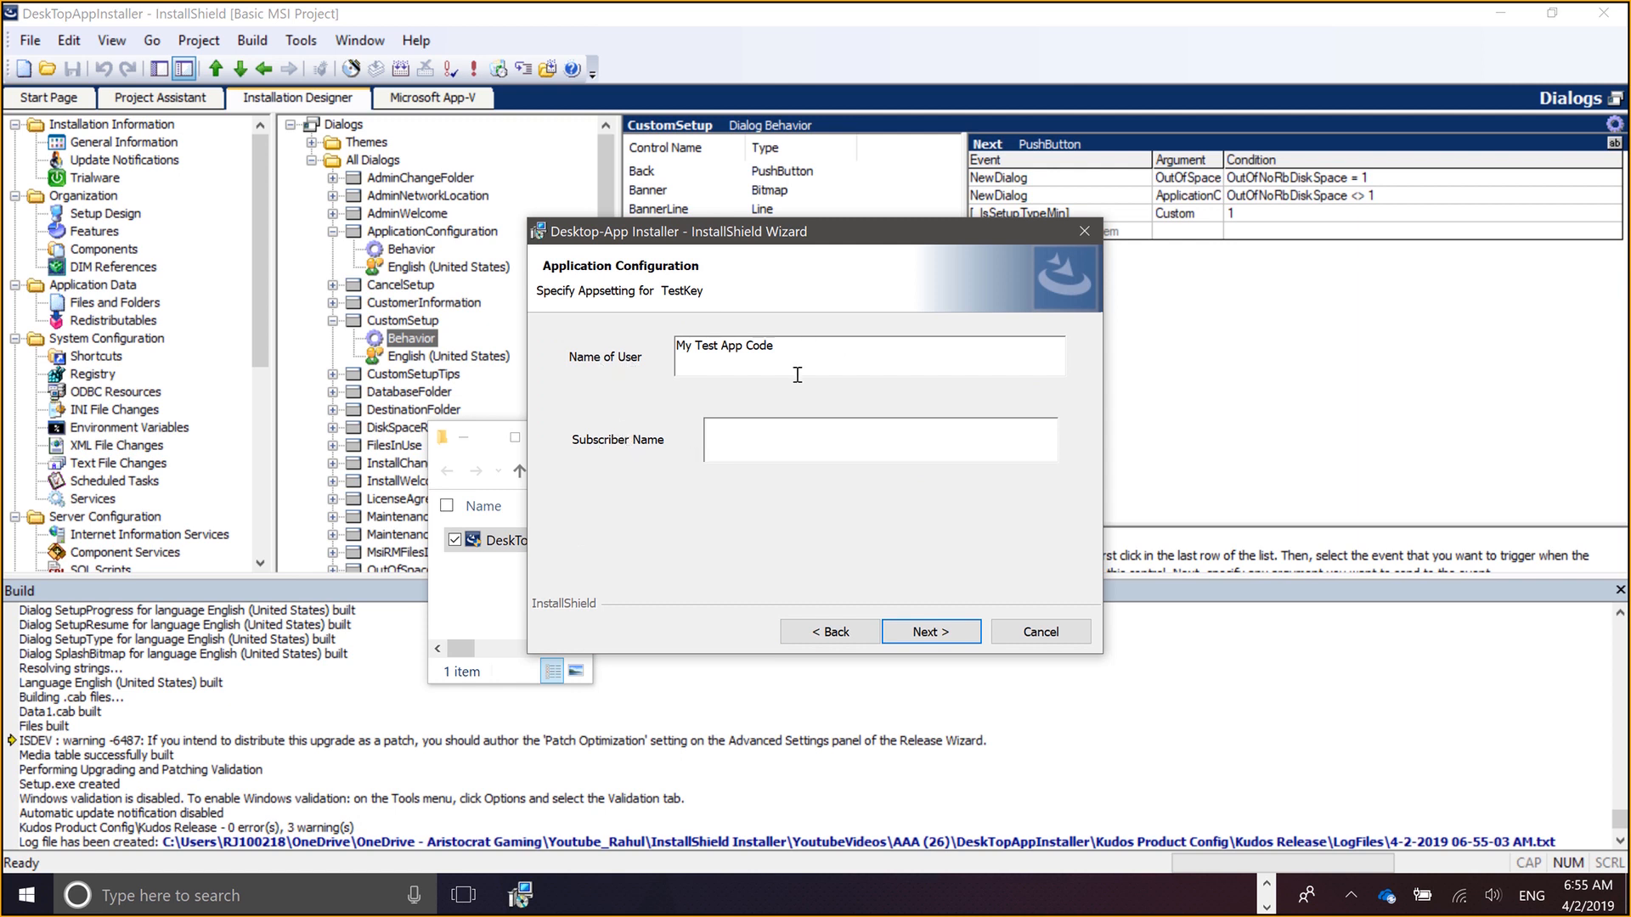
Return to Custom Setup, make WPF Application 01 unavailable and check the fields on the Application Configuration page
{"action": "left_click", "coordinate": [835, 632]}
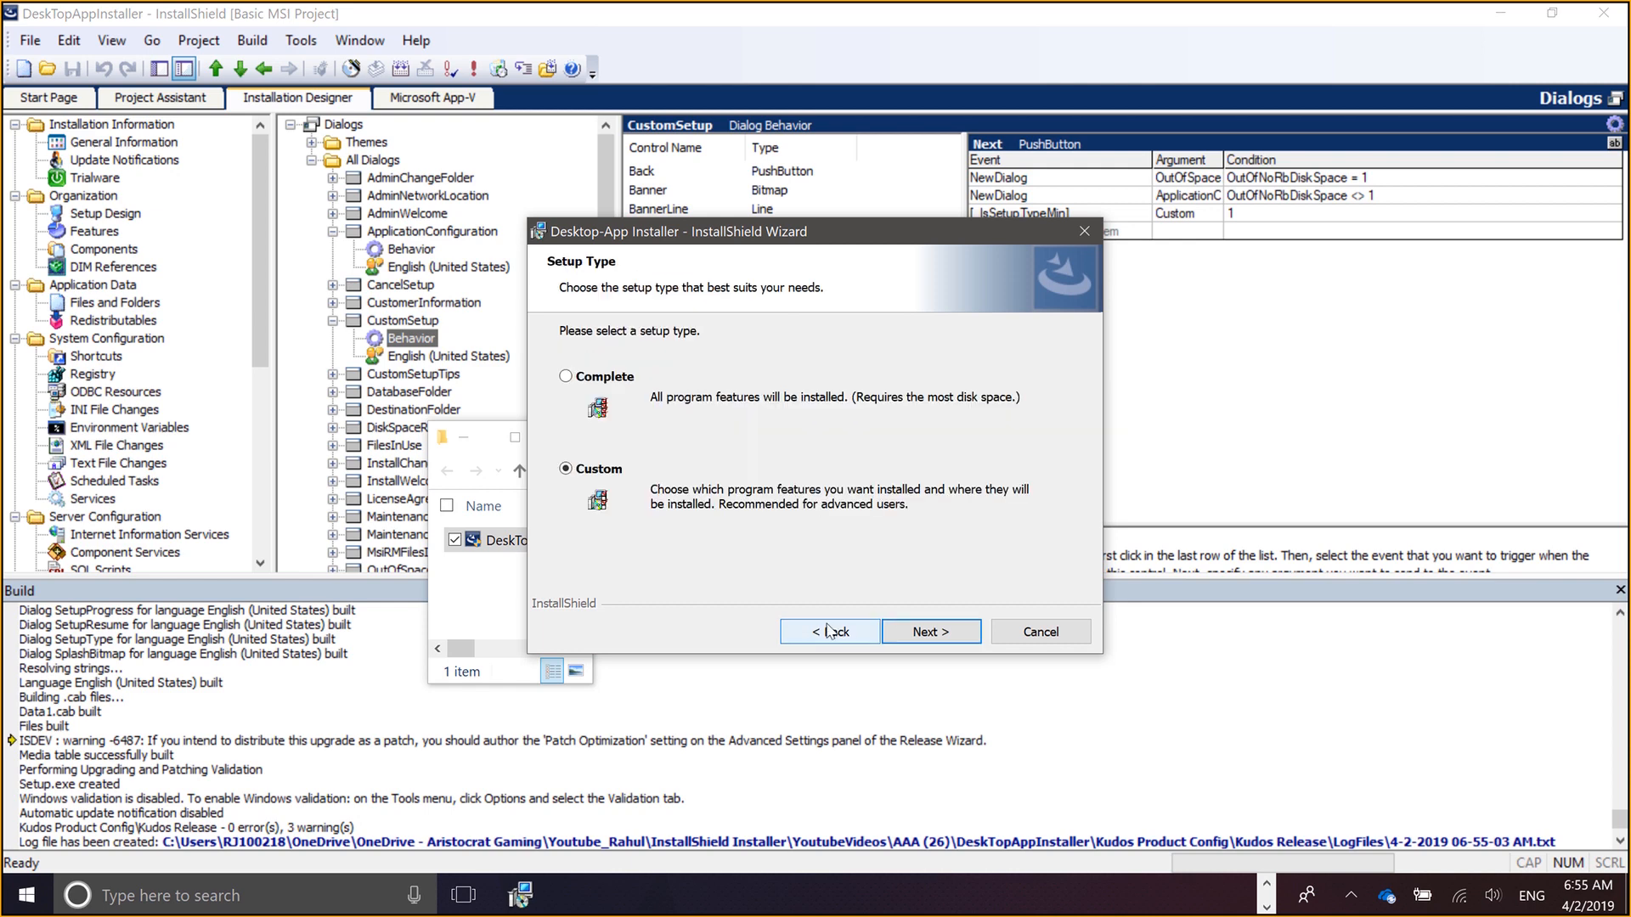
{"action": "left_click", "coordinate": [900, 631]}
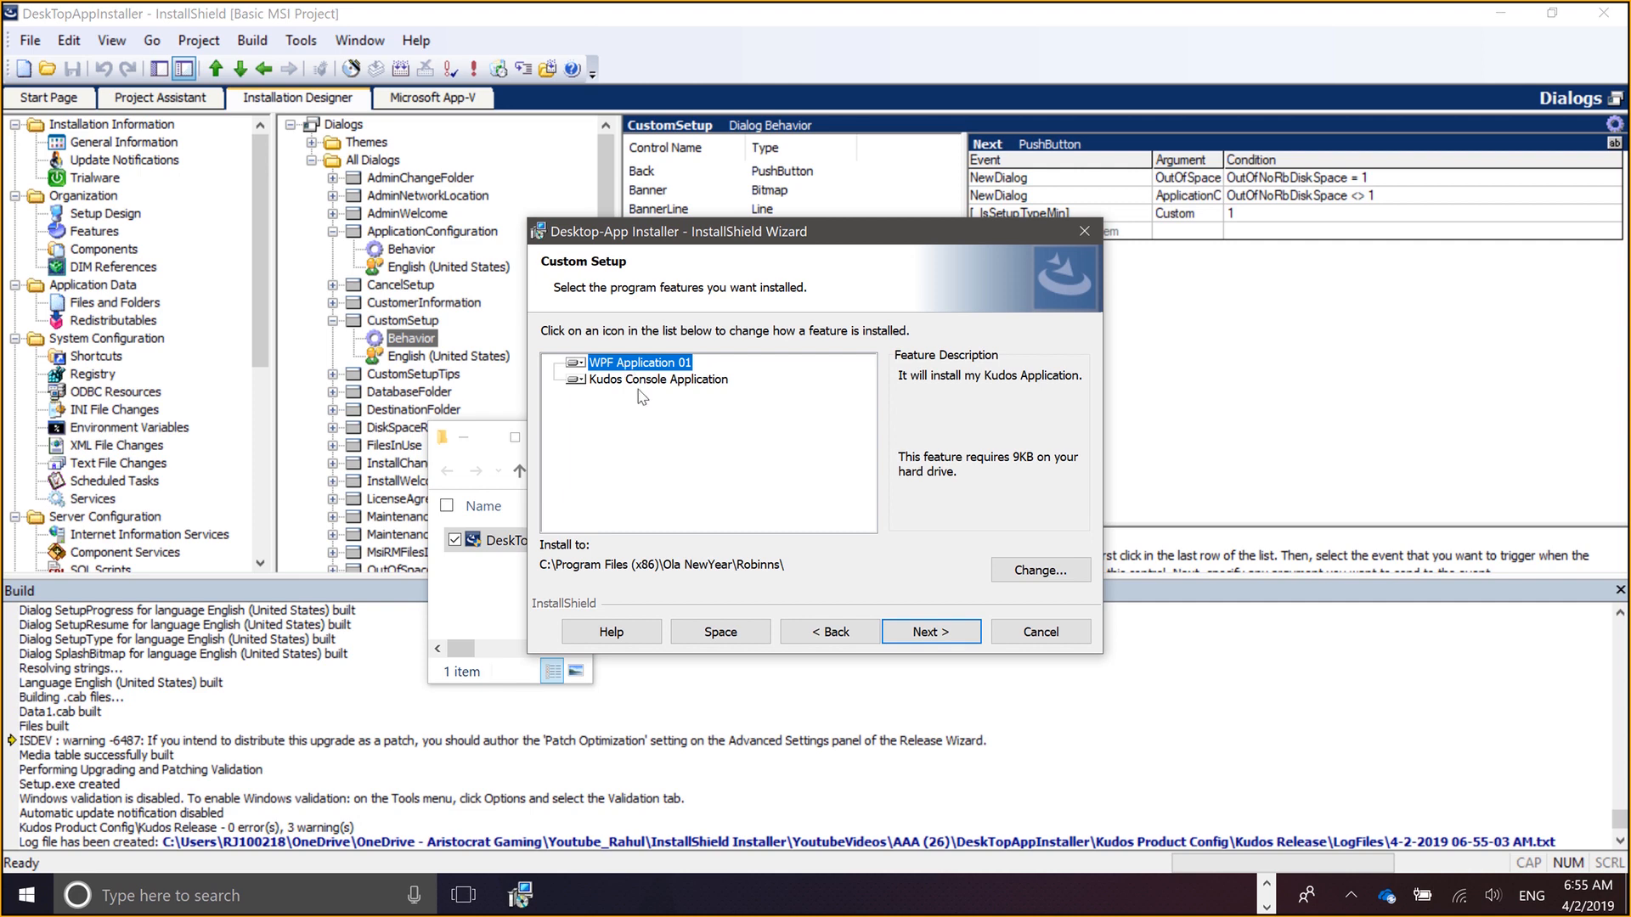
{"action": "left_click", "coordinate": [591, 369]}
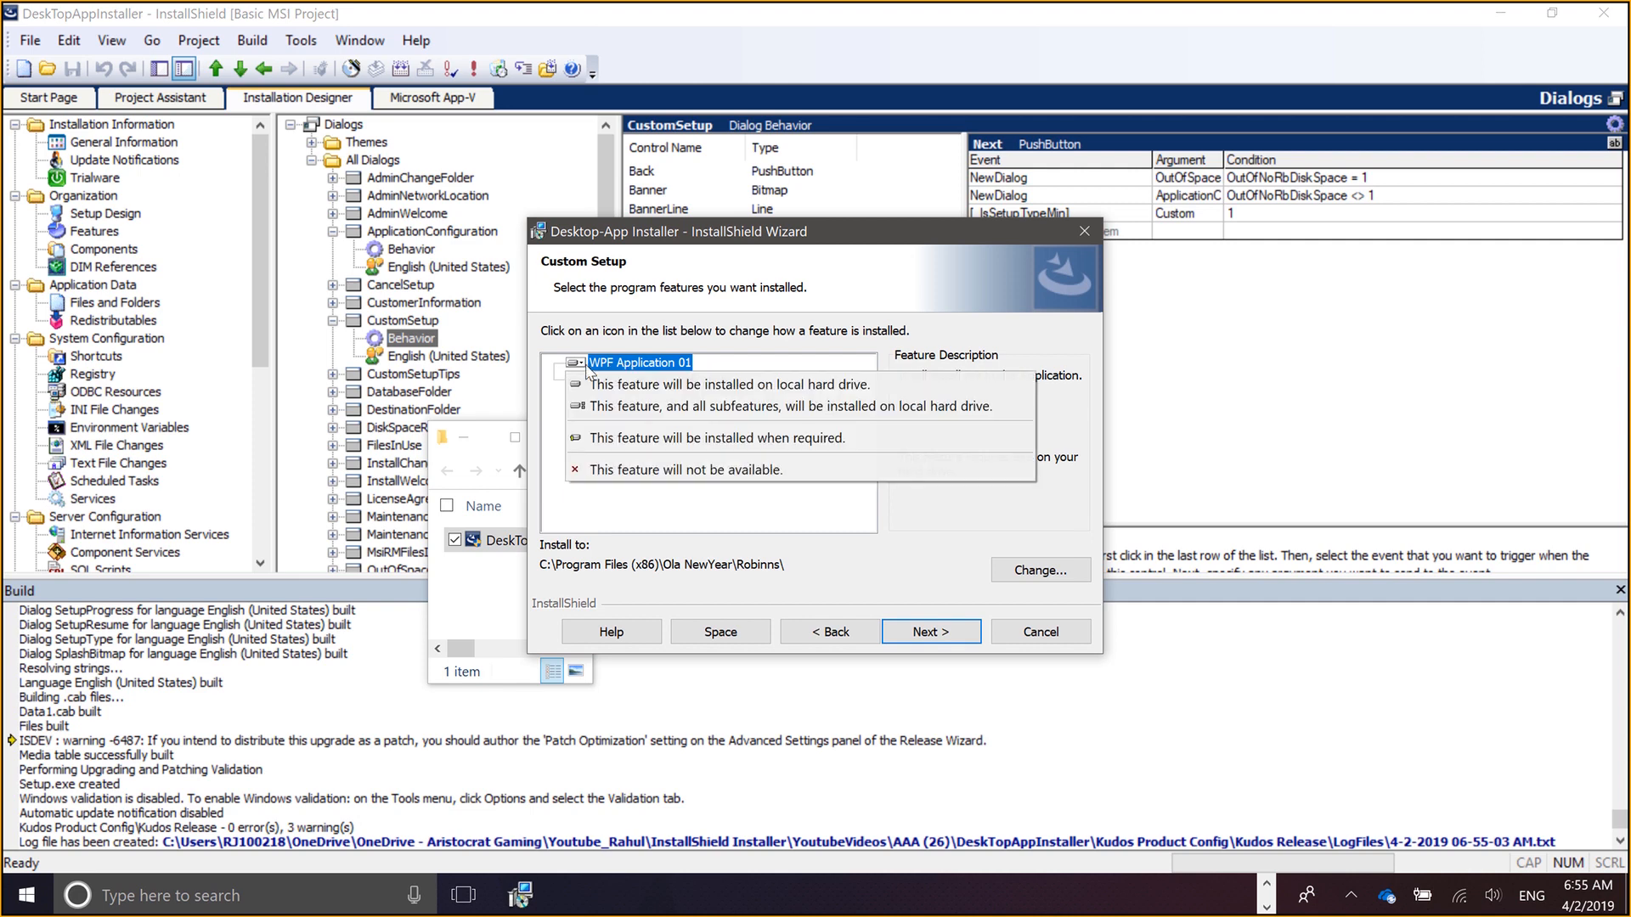
{"action": "left_click", "coordinate": [629, 479]}
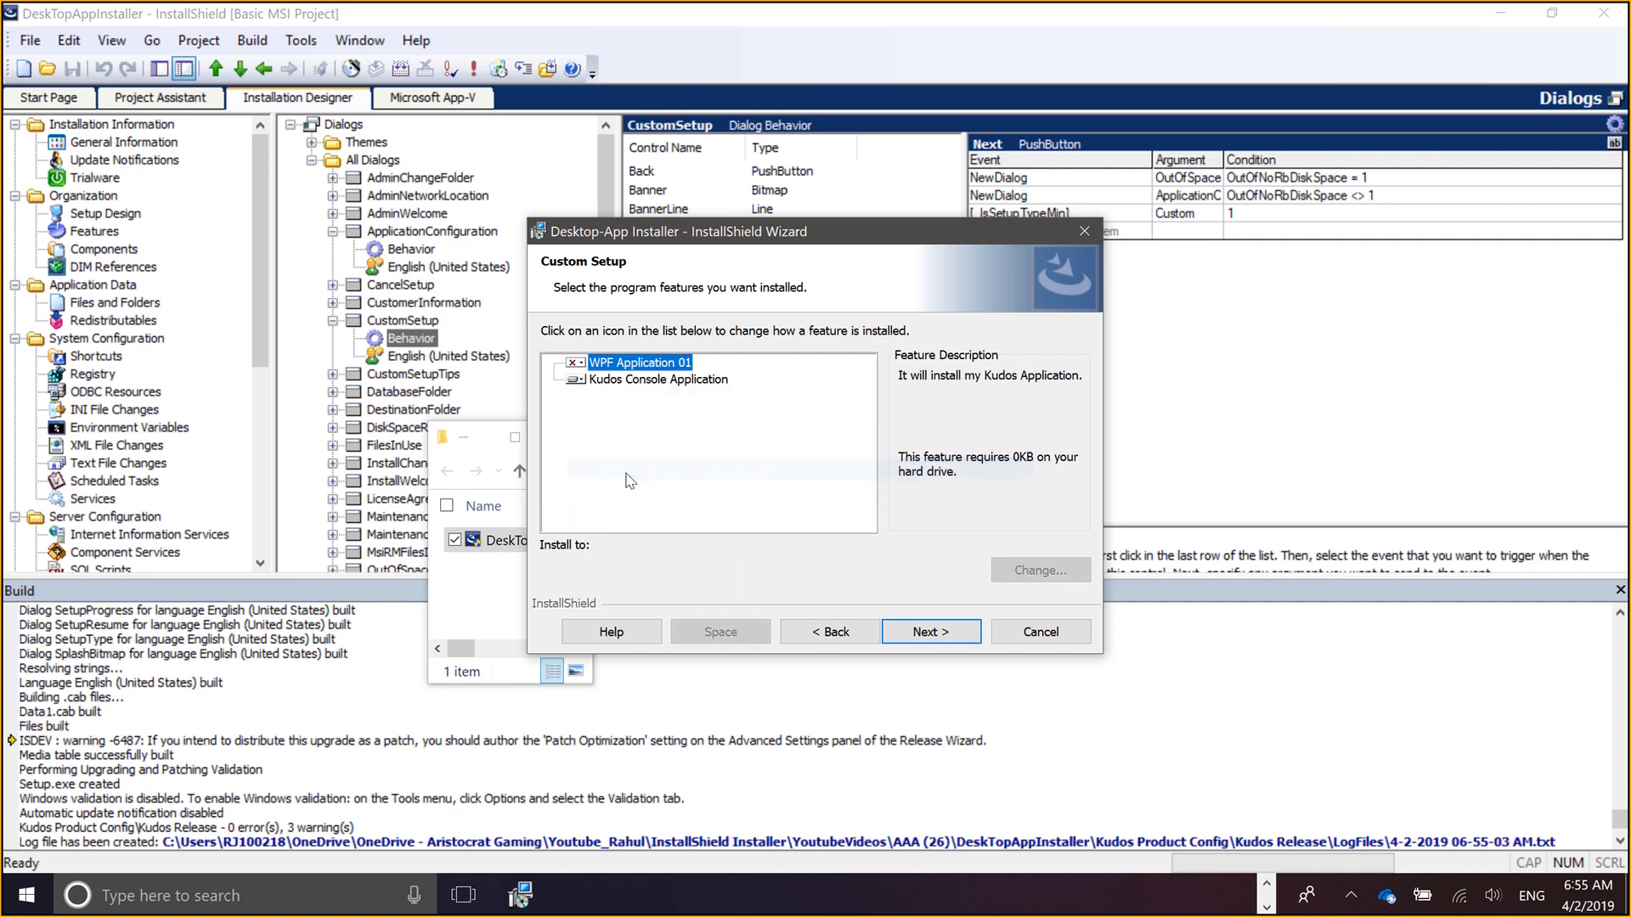
{"action": "left_click", "coordinate": [913, 632]}
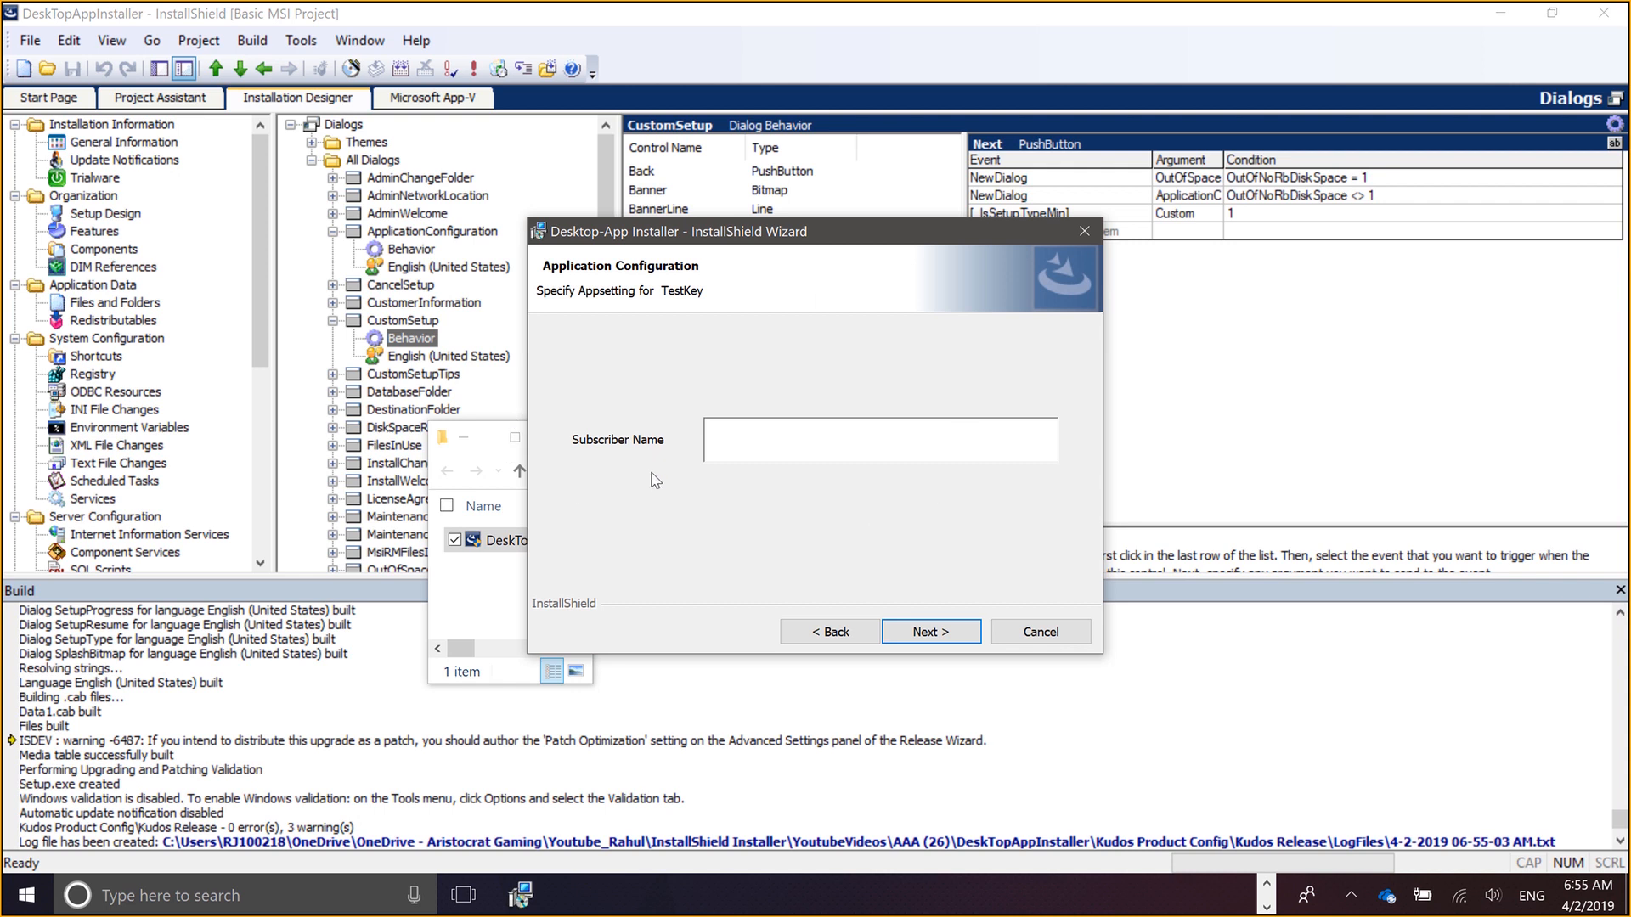
Set WPF Application 01 to install on the local hard drive, make Kudos Console Application unavailable and recheck the Application Configuration page
{"action": "left_click", "coordinate": [831, 633]}
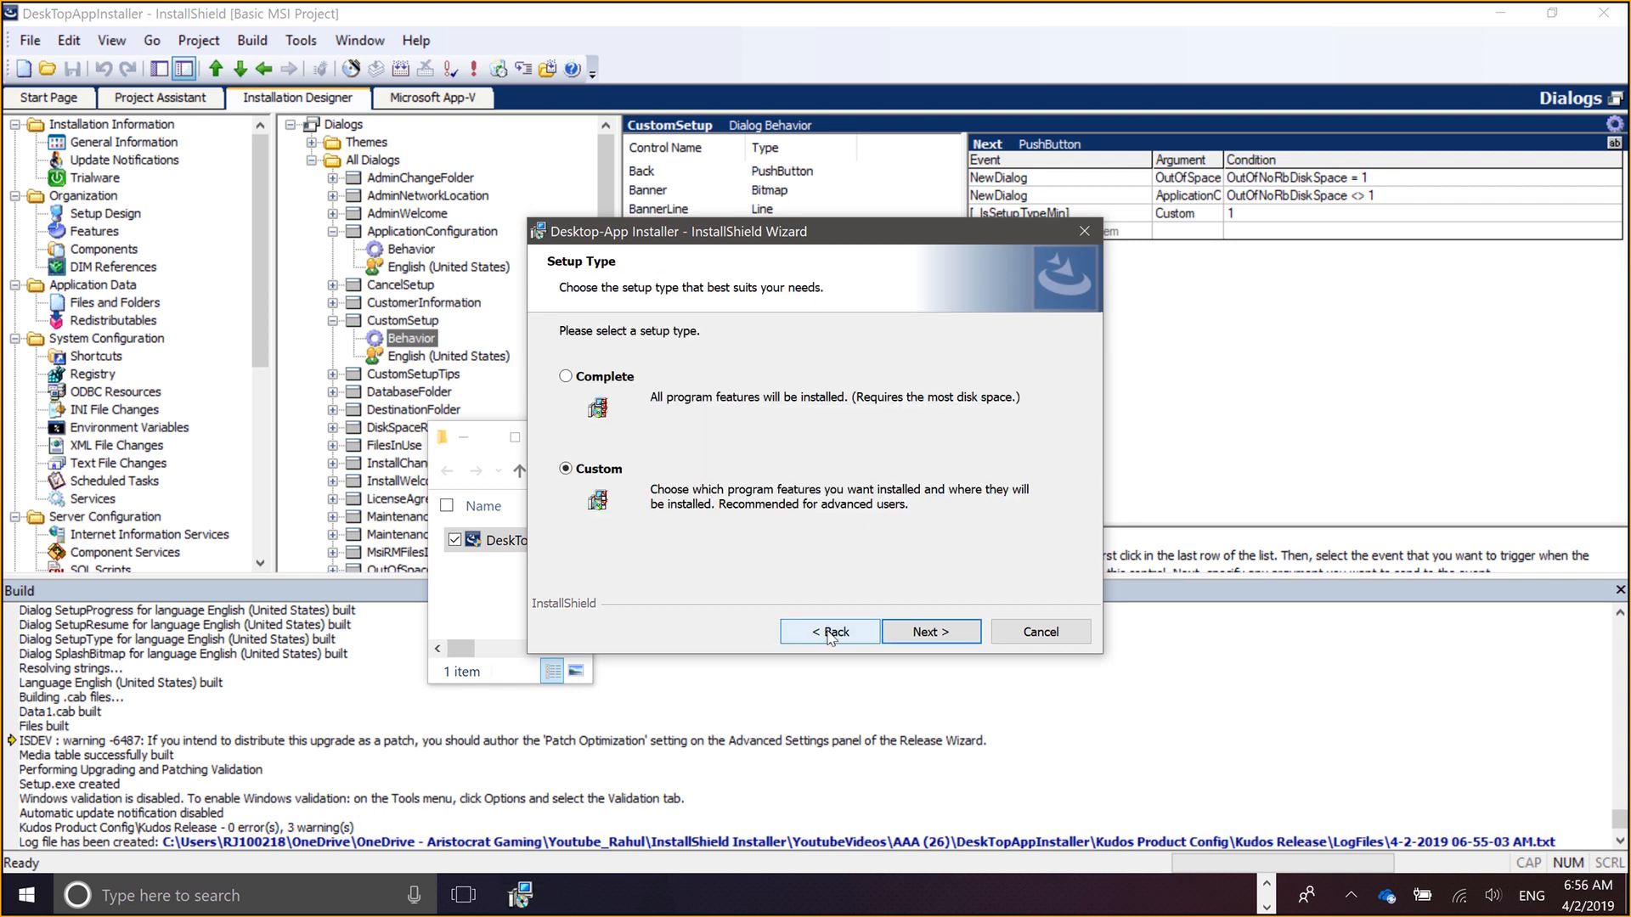
{"action": "left_click", "coordinate": [931, 632]}
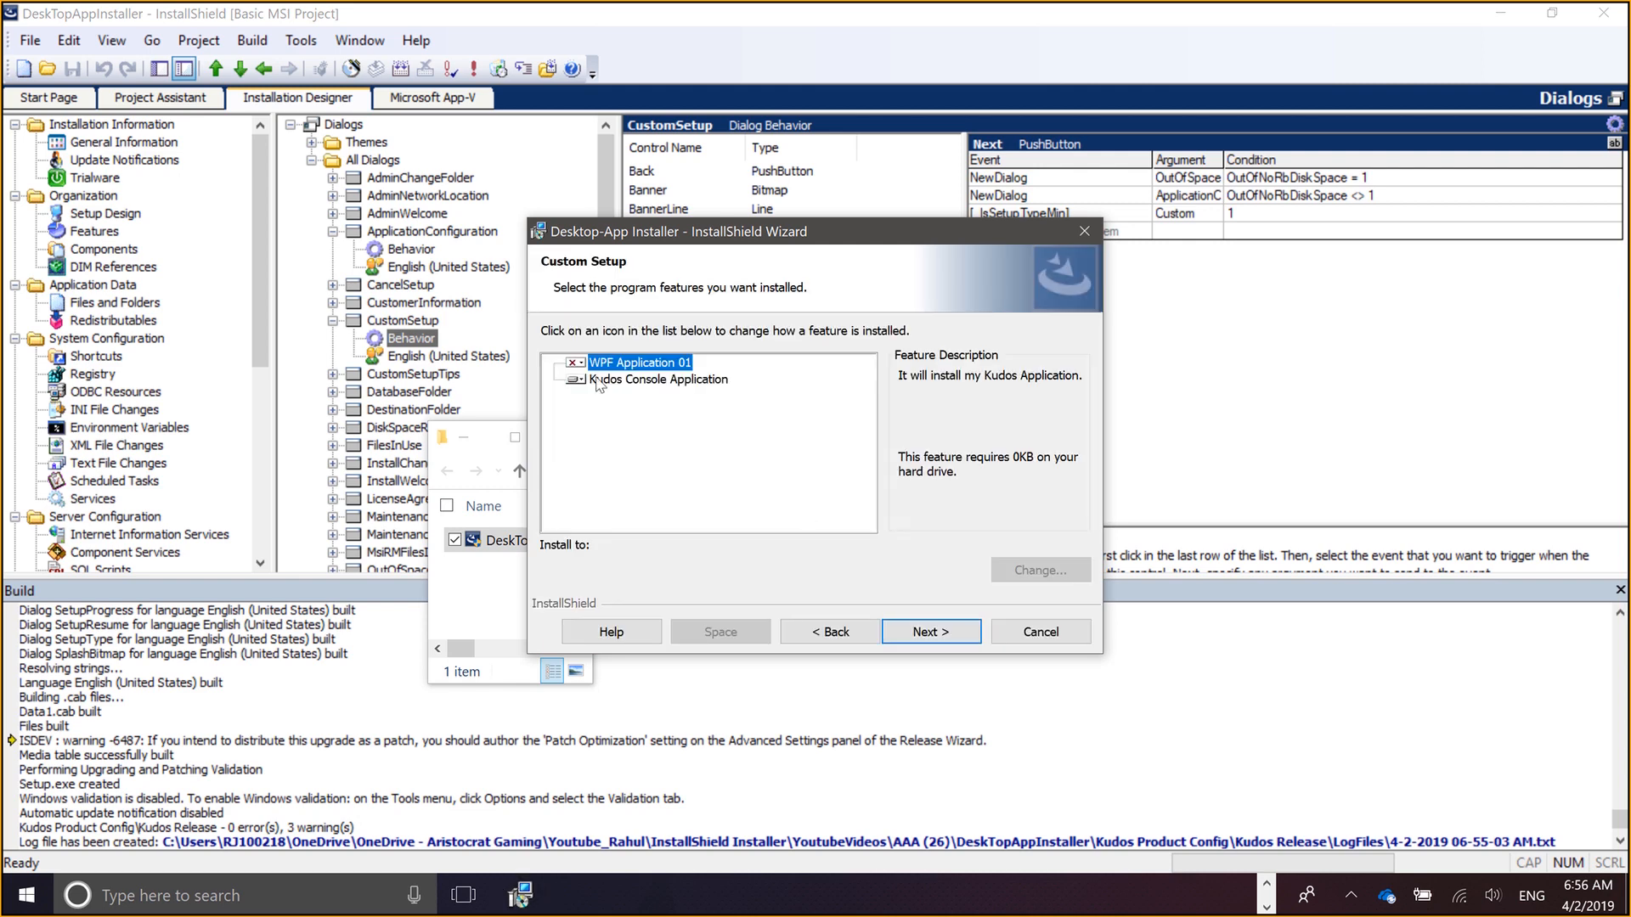
{"action": "left_click", "coordinate": [575, 363]}
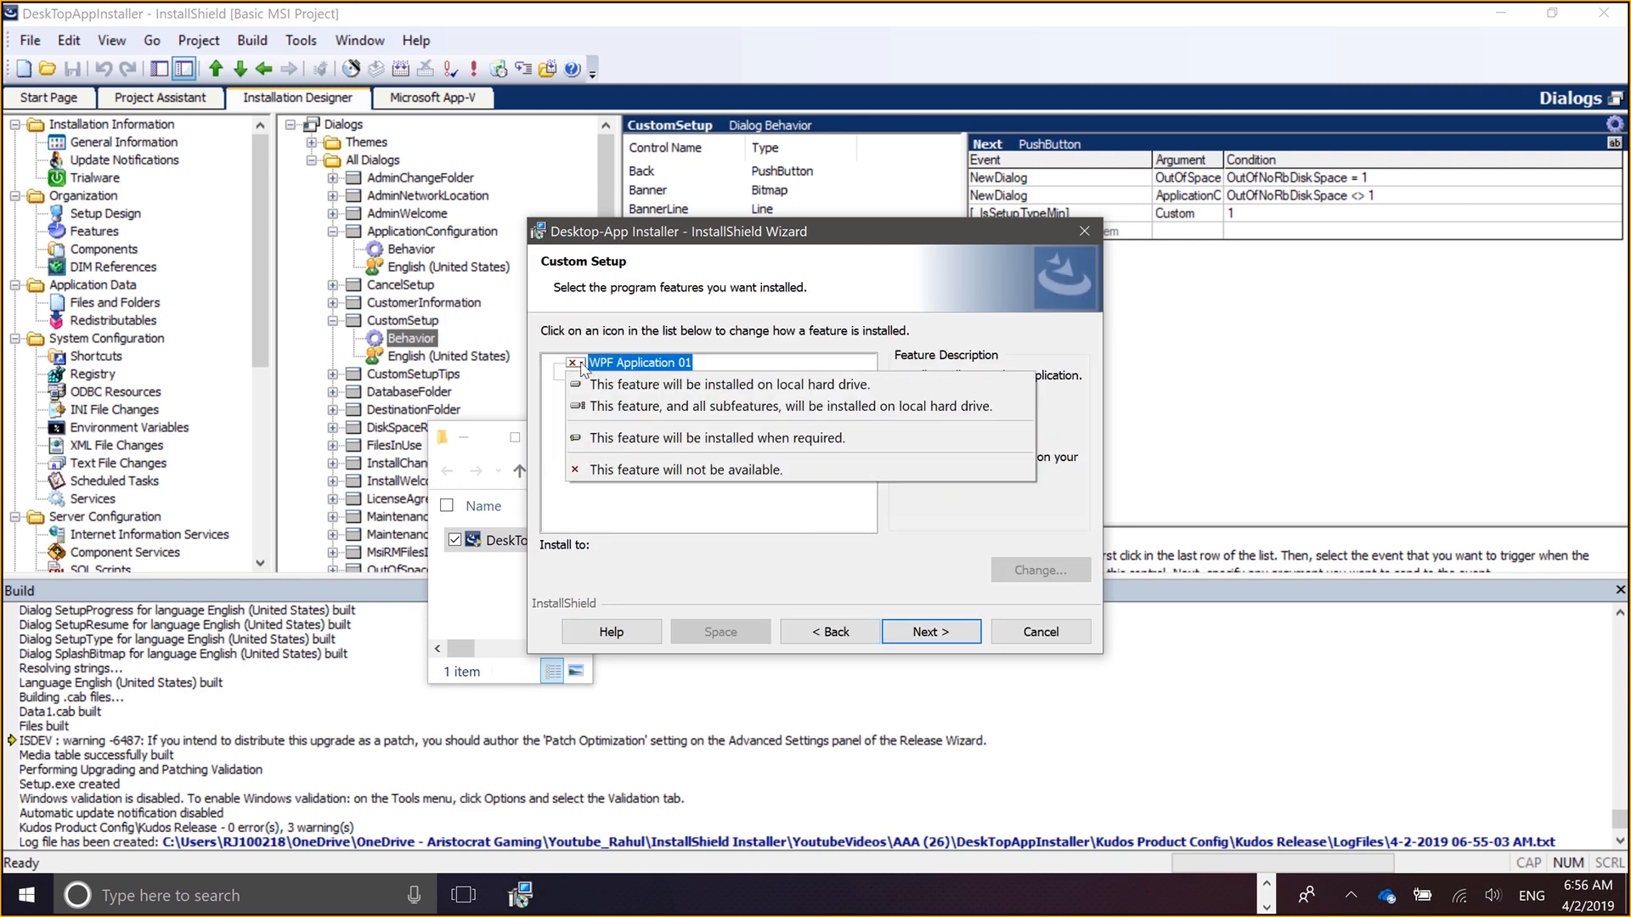
{"action": "left_click", "coordinate": [615, 386]}
{"action": "left_click", "coordinate": [581, 380]}
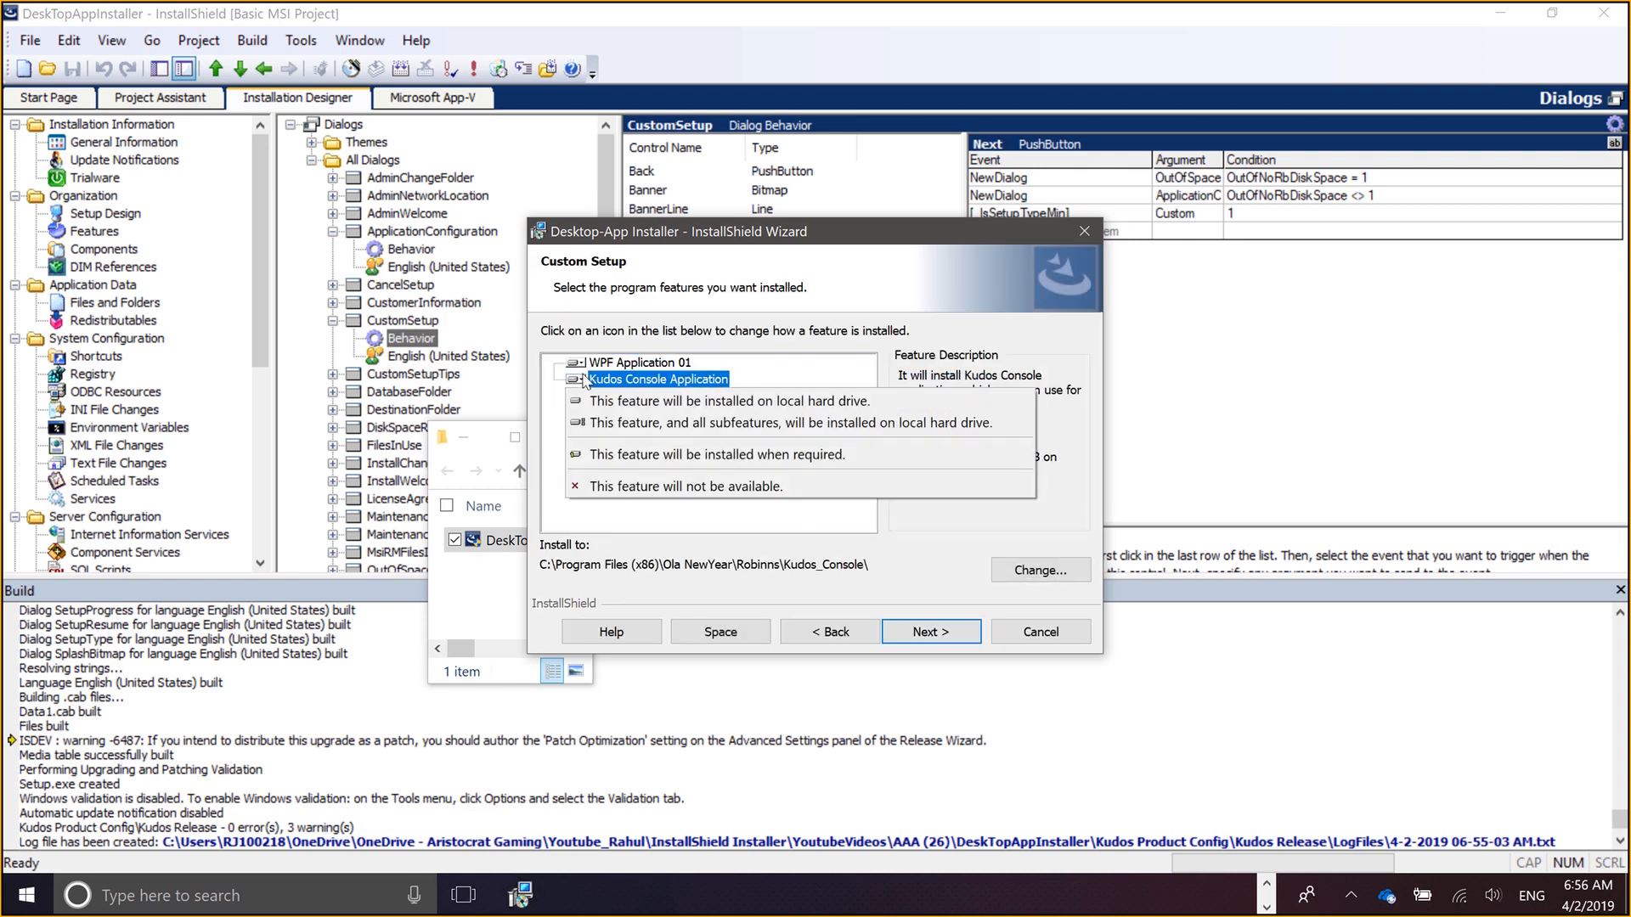
{"action": "left_click", "coordinate": [626, 490]}
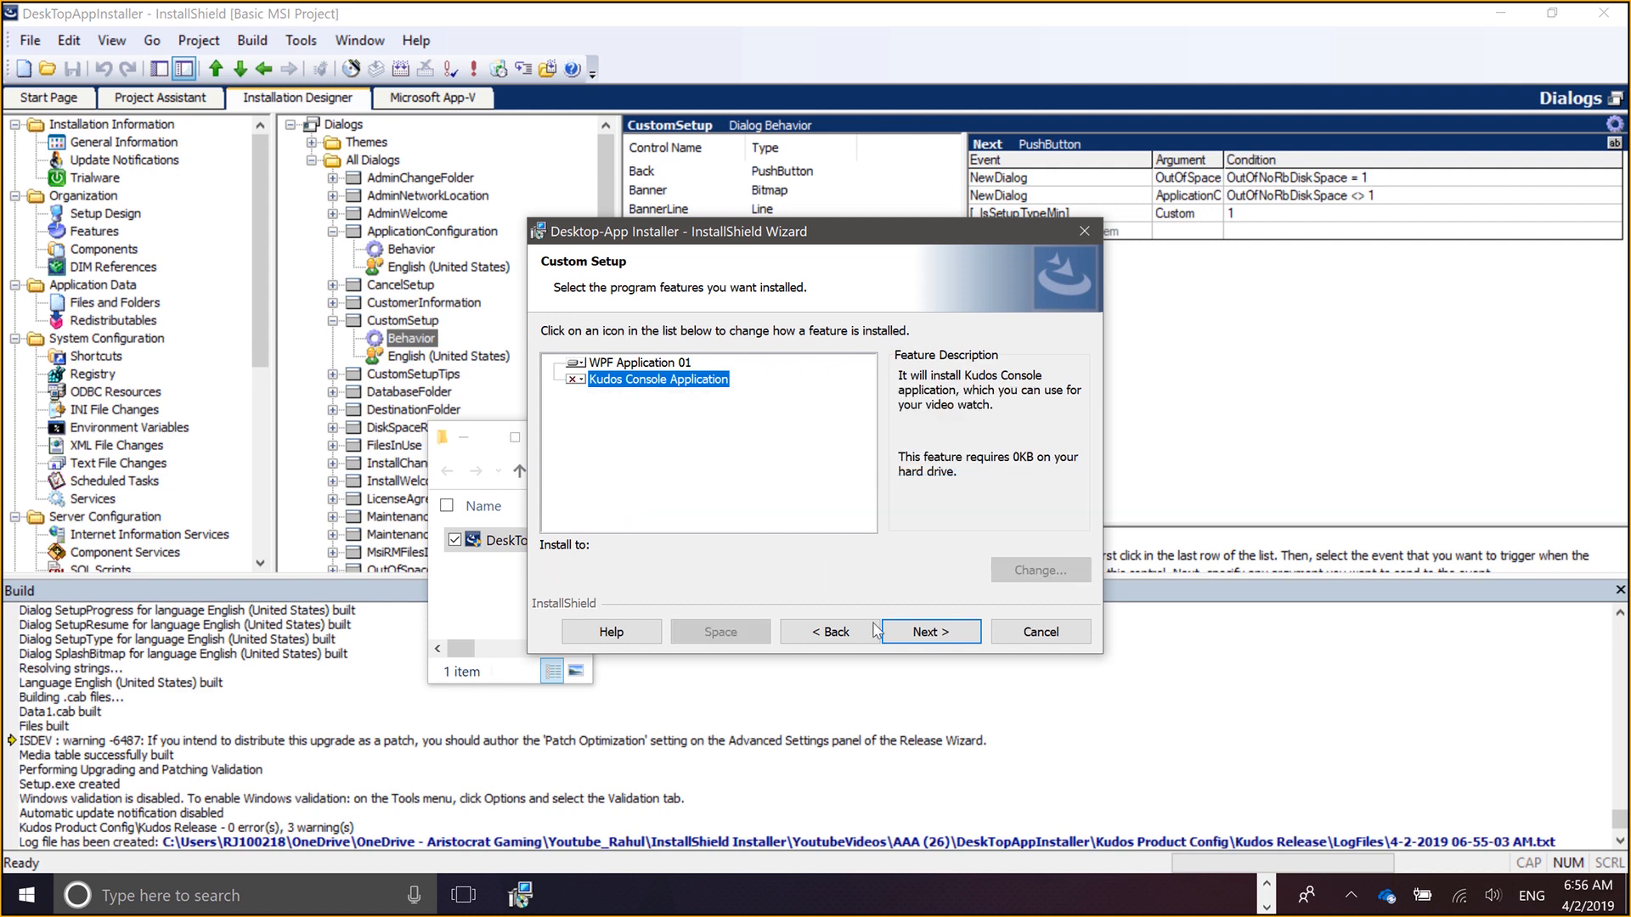
{"action": "left_click", "coordinate": [920, 637]}
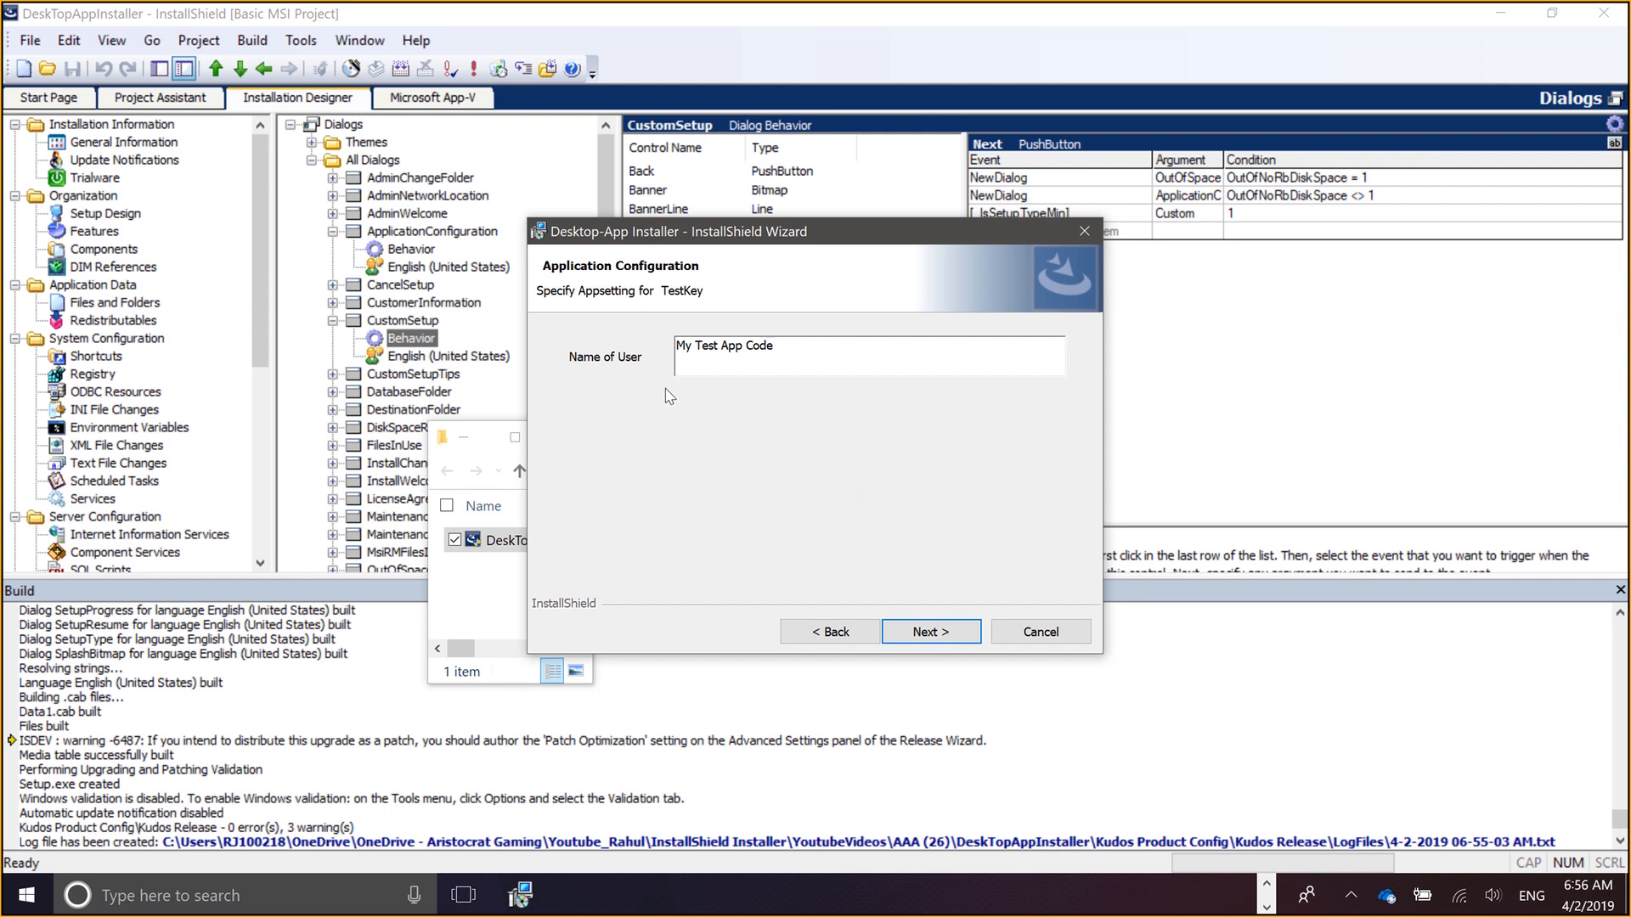
Make WPF Application 01 unavailable as well and check the Application Configuration page with neither feature selected
{"action": "left_click", "coordinate": [833, 627]}
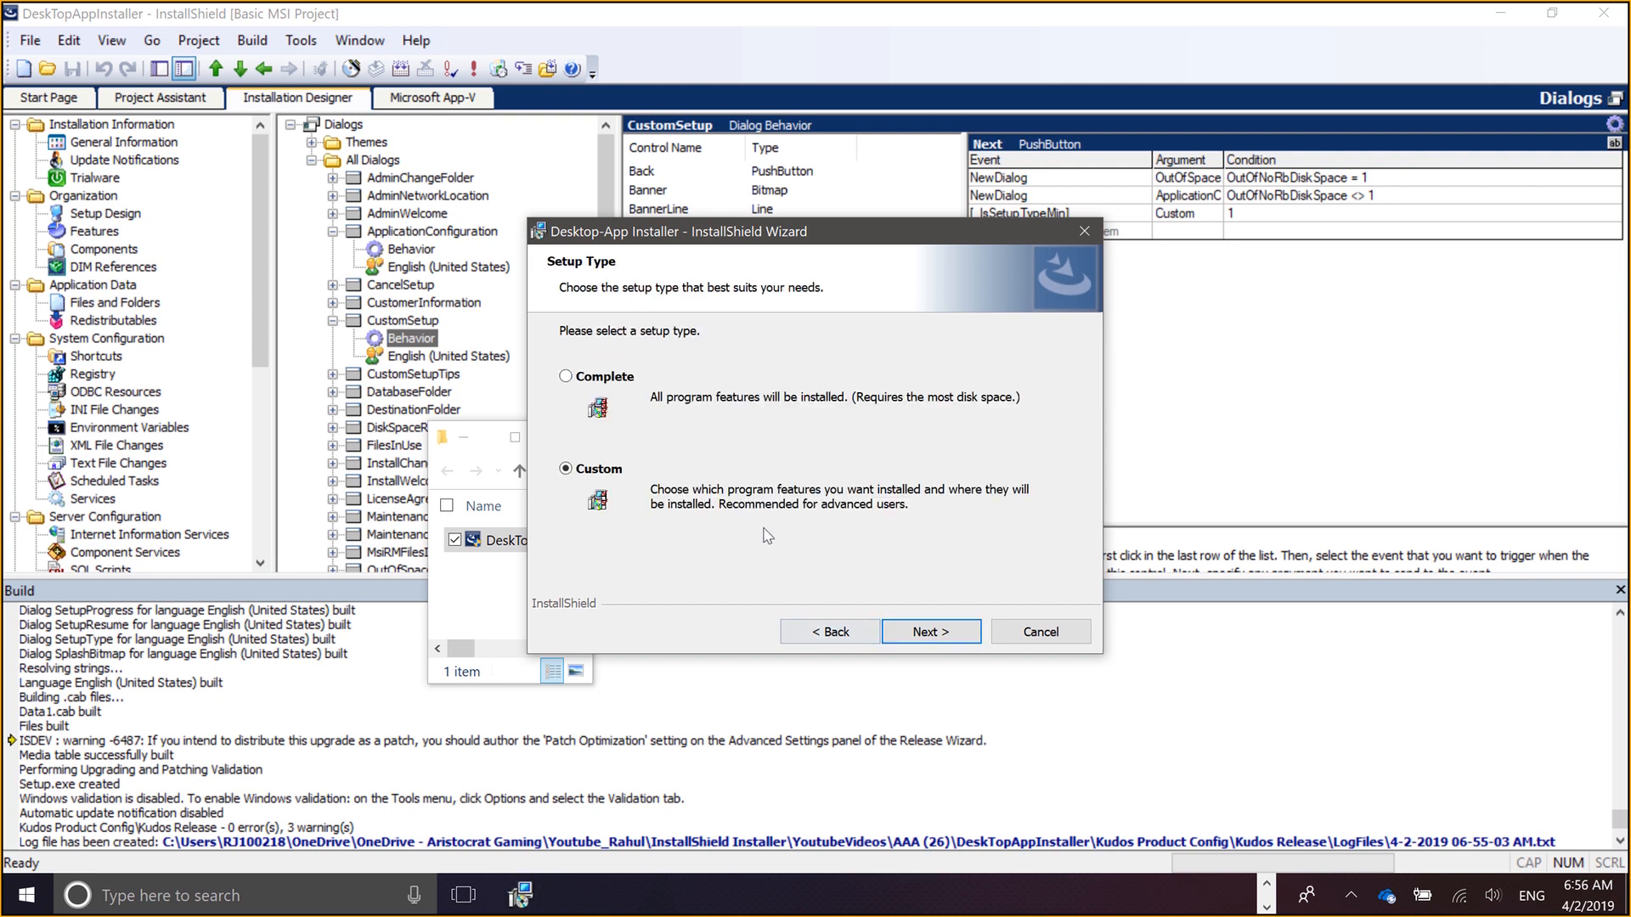
{"action": "left_click", "coordinate": [931, 631]}
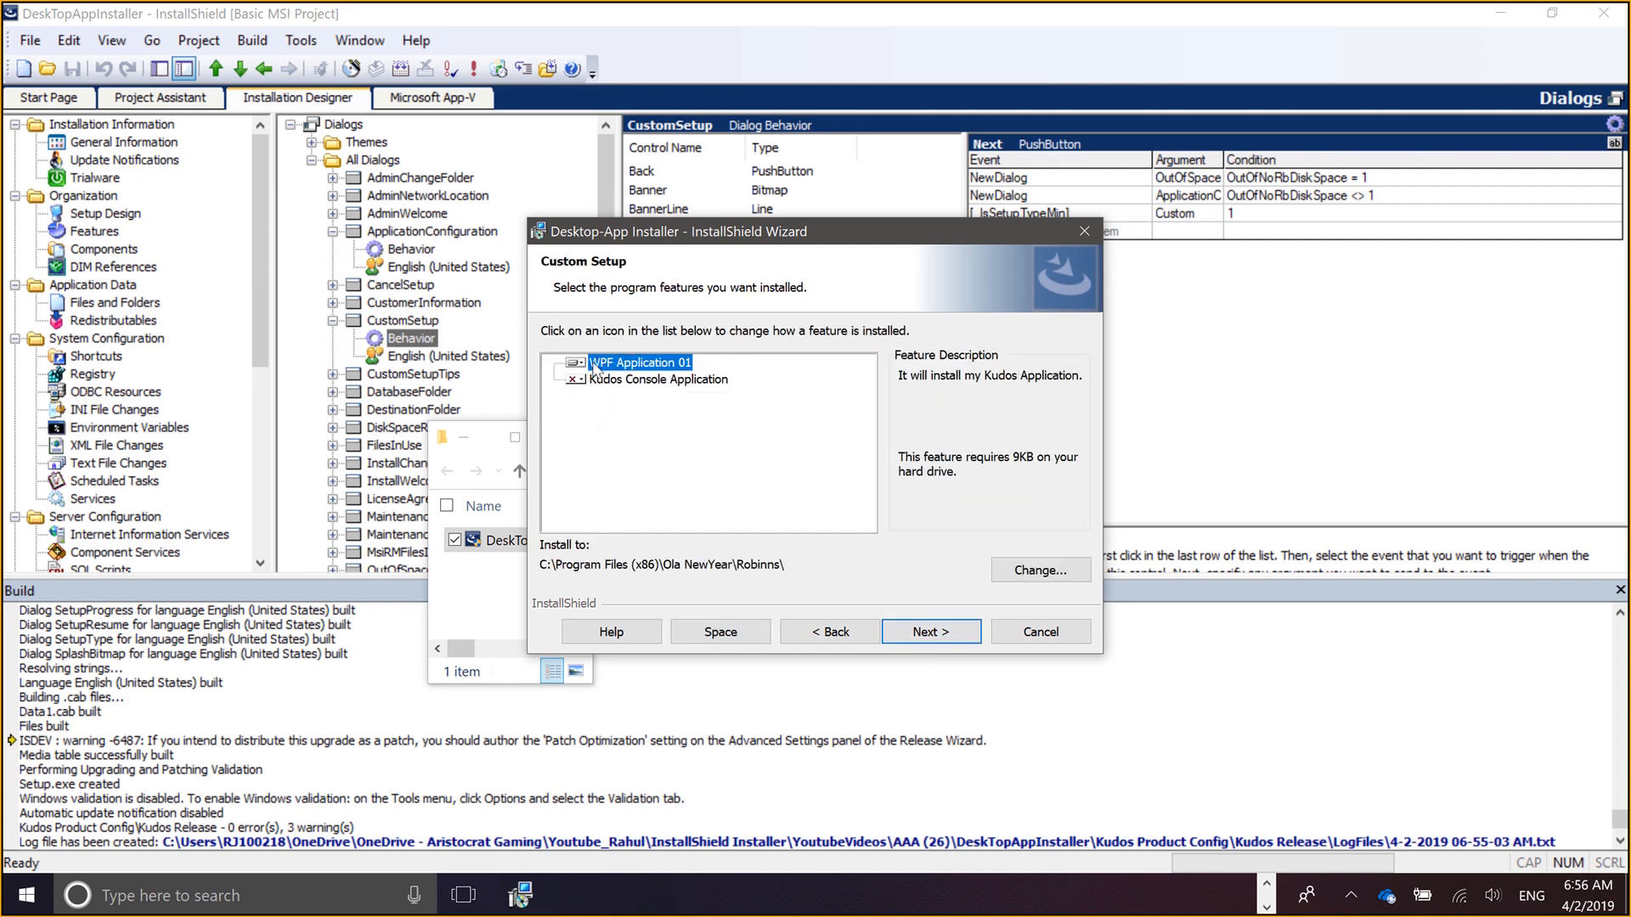
{"action": "left_click", "coordinate": [584, 365]}
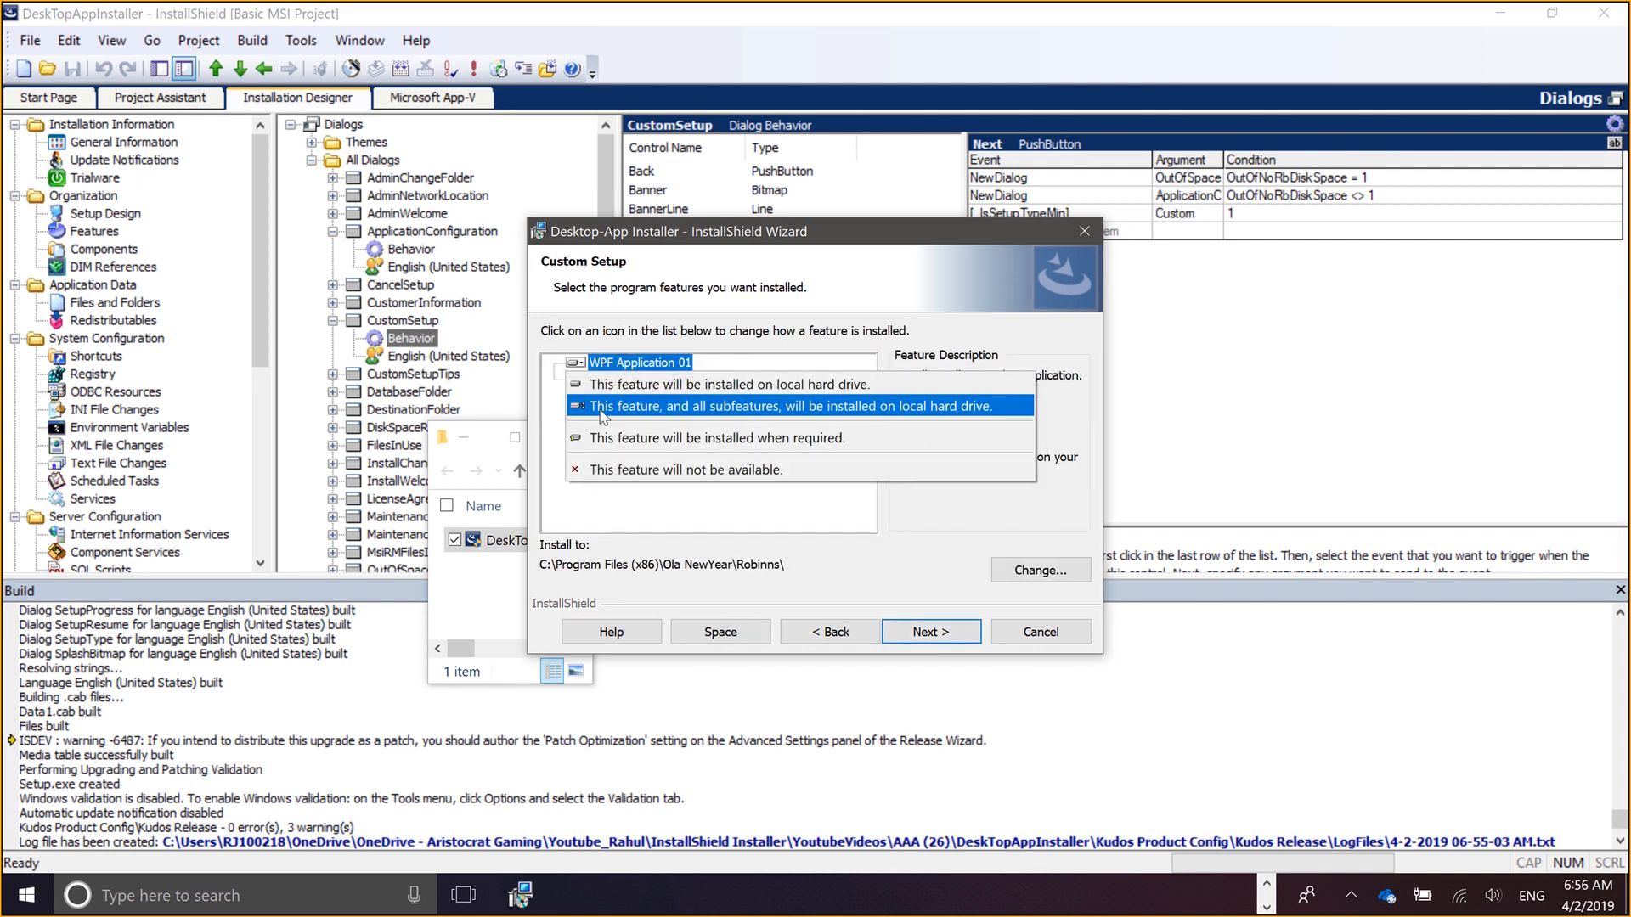
{"action": "left_click", "coordinate": [623, 470]}
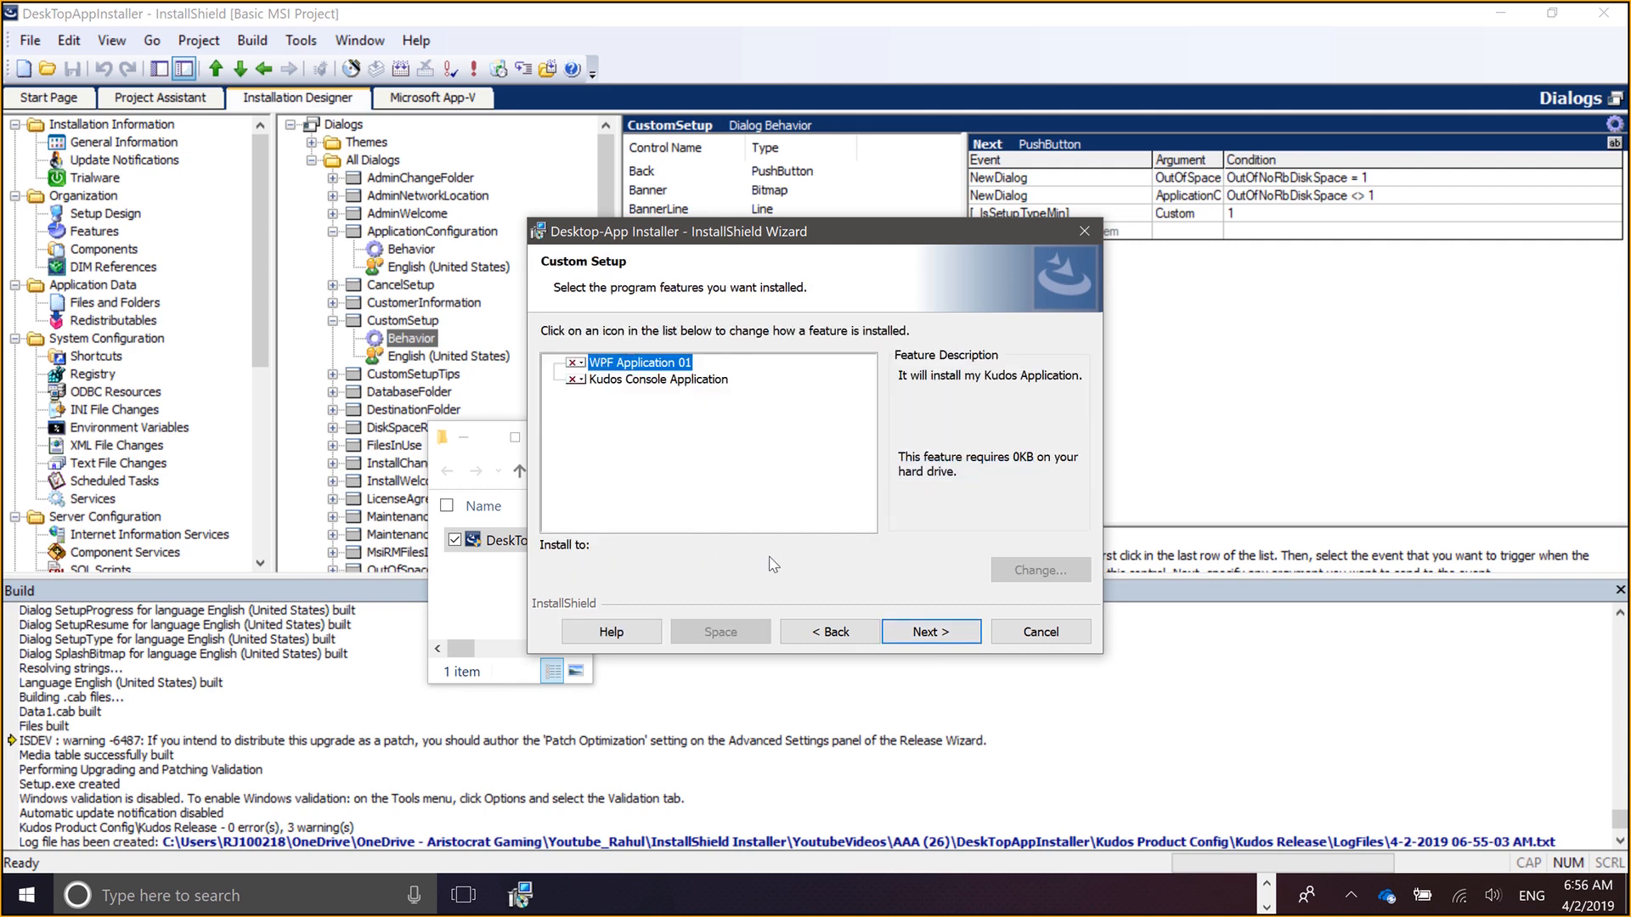
{"action": "left_click", "coordinate": [897, 628]}
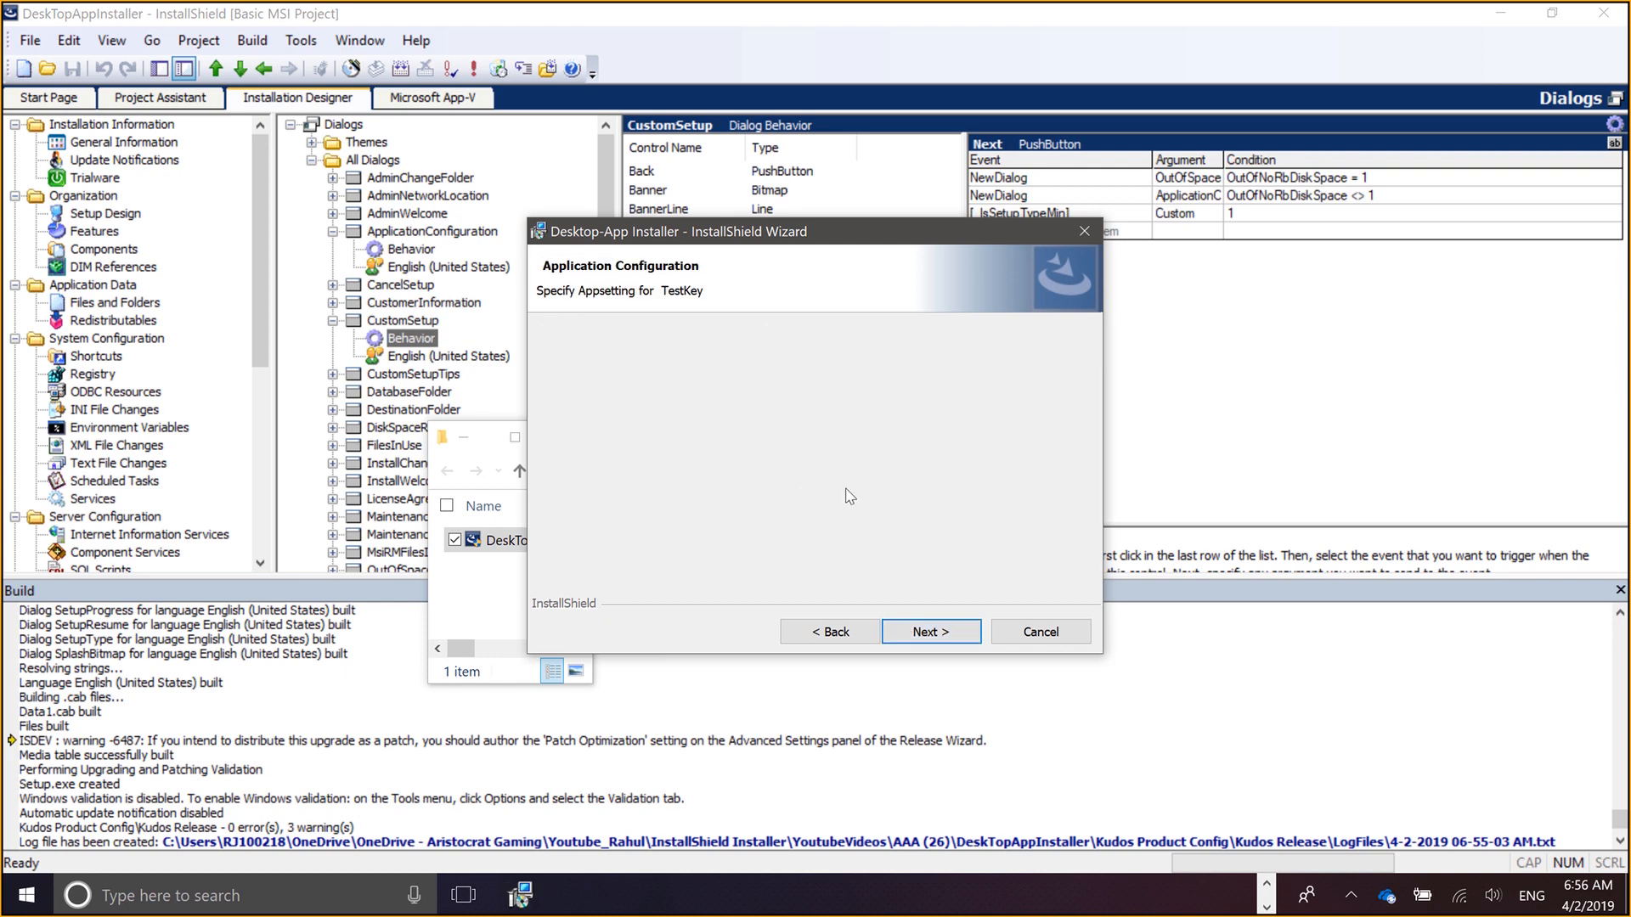
Check the Application Configuration page for the Complete setup type, then cancel the installation and exit the wizard
{"action": "left_click", "coordinate": [862, 635]}
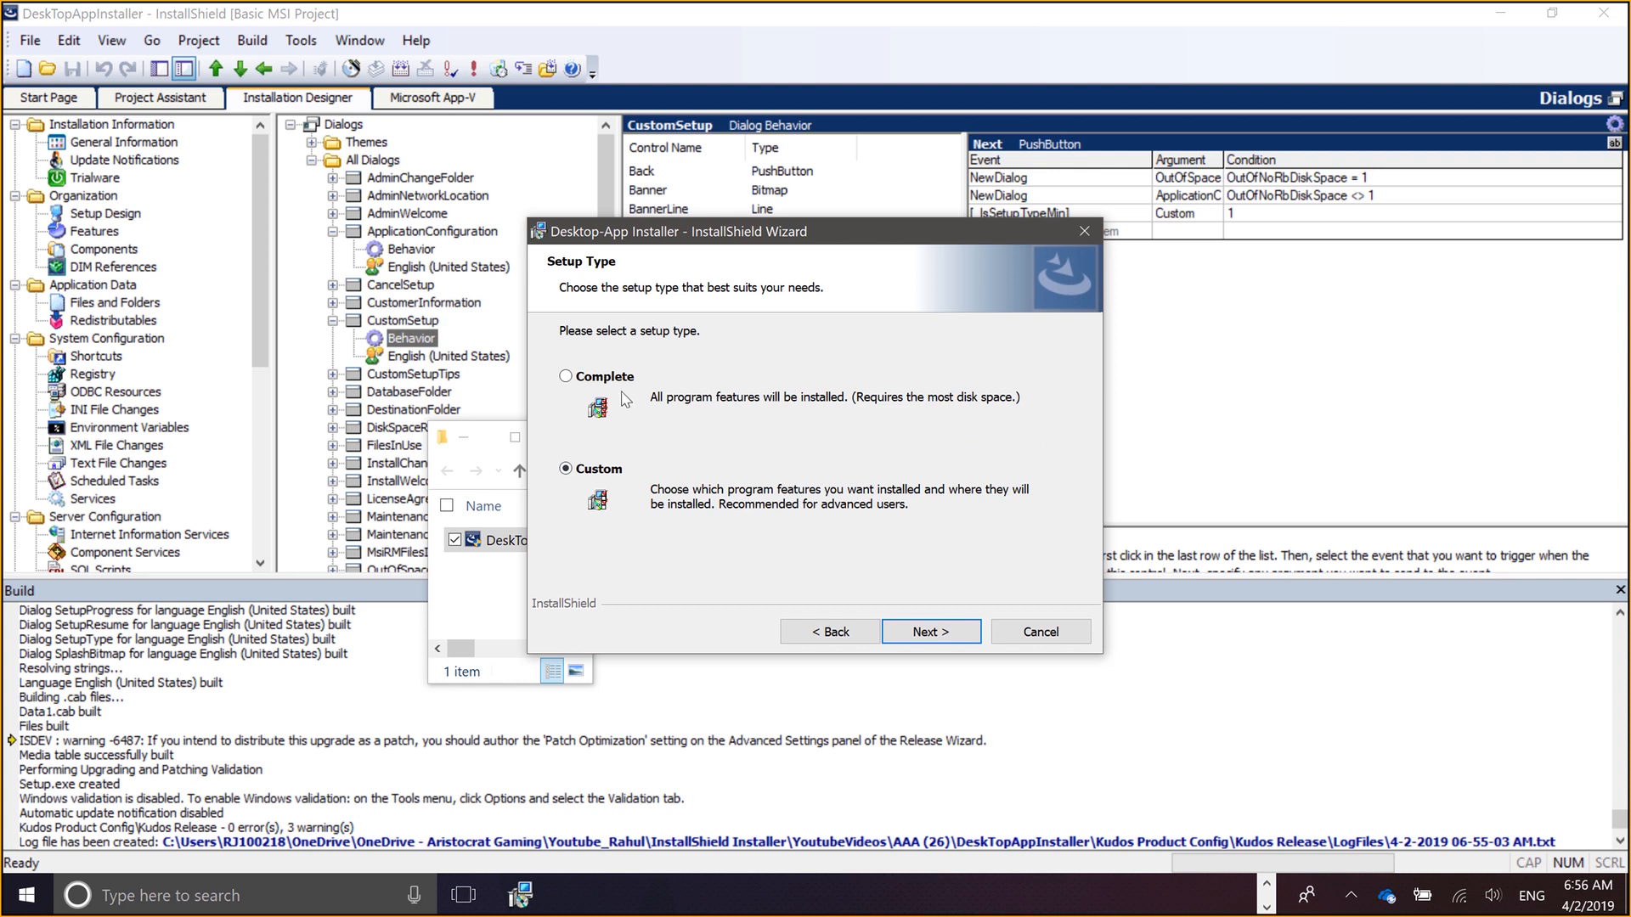
{"action": "left_click", "coordinate": [916, 633]}
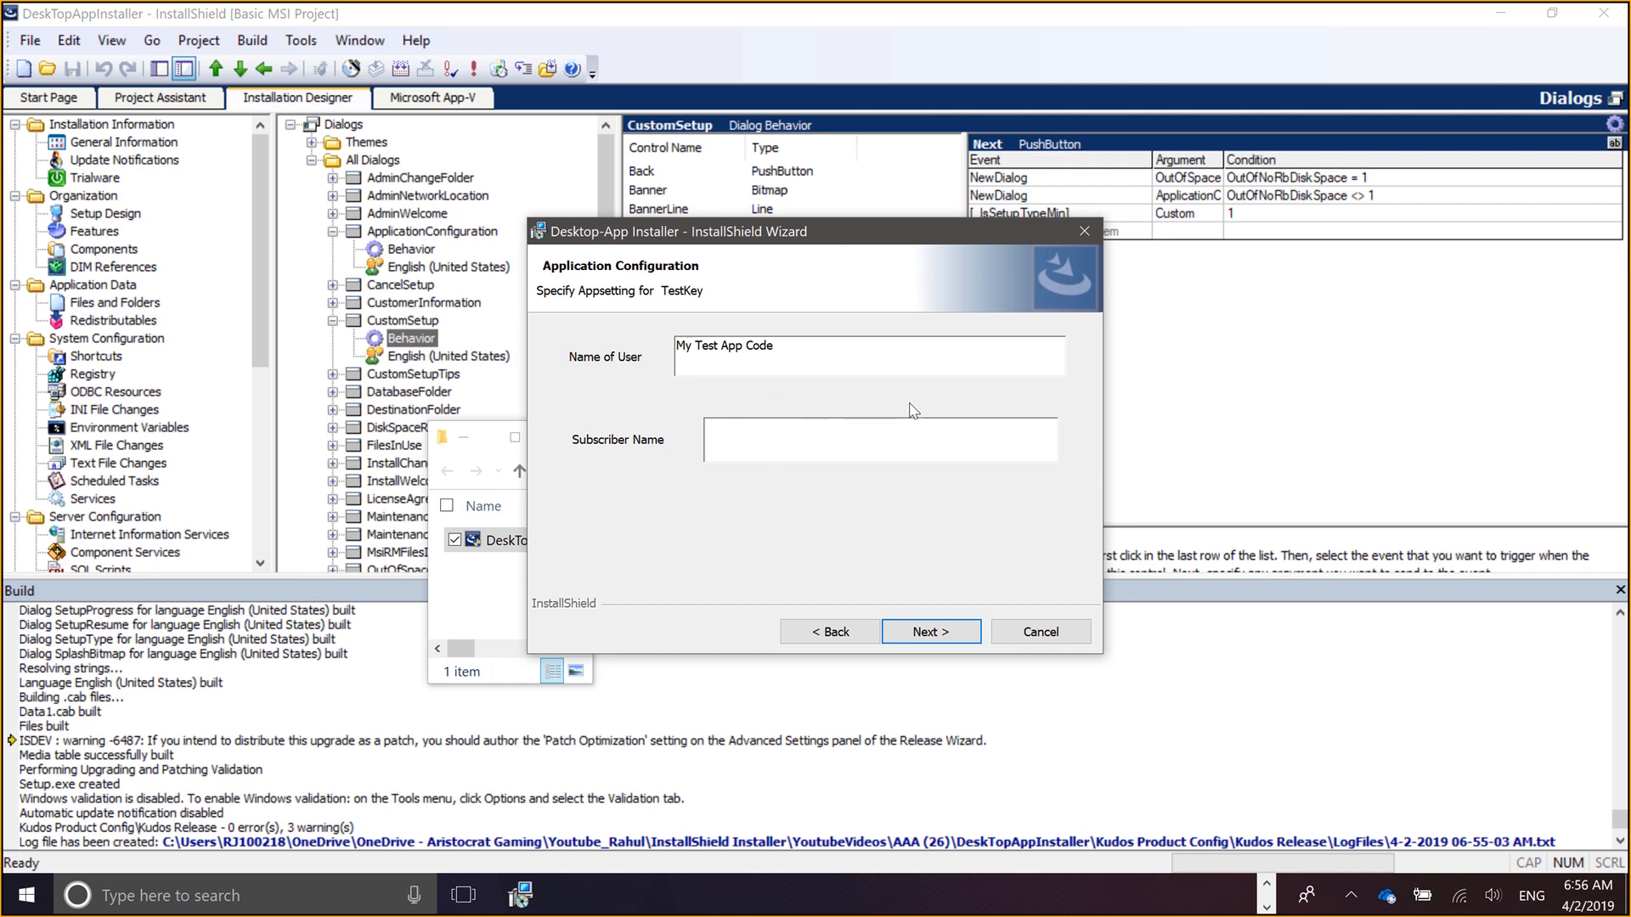
{"action": "left_click", "coordinate": [1087, 232]}
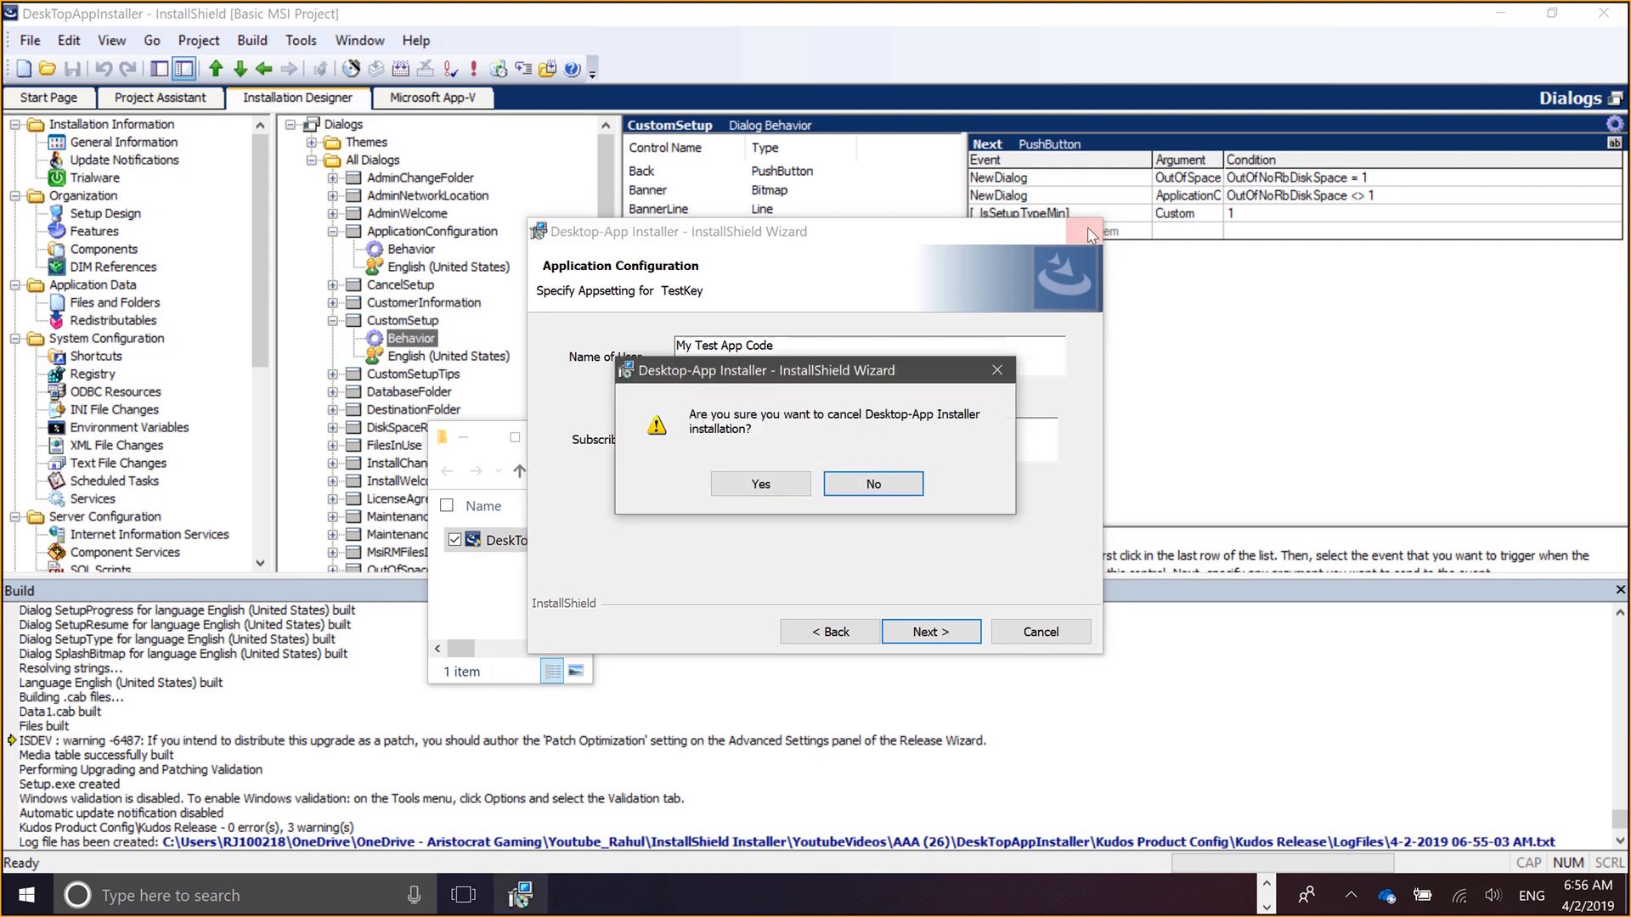
{"action": "left_click", "coordinate": [781, 483]}
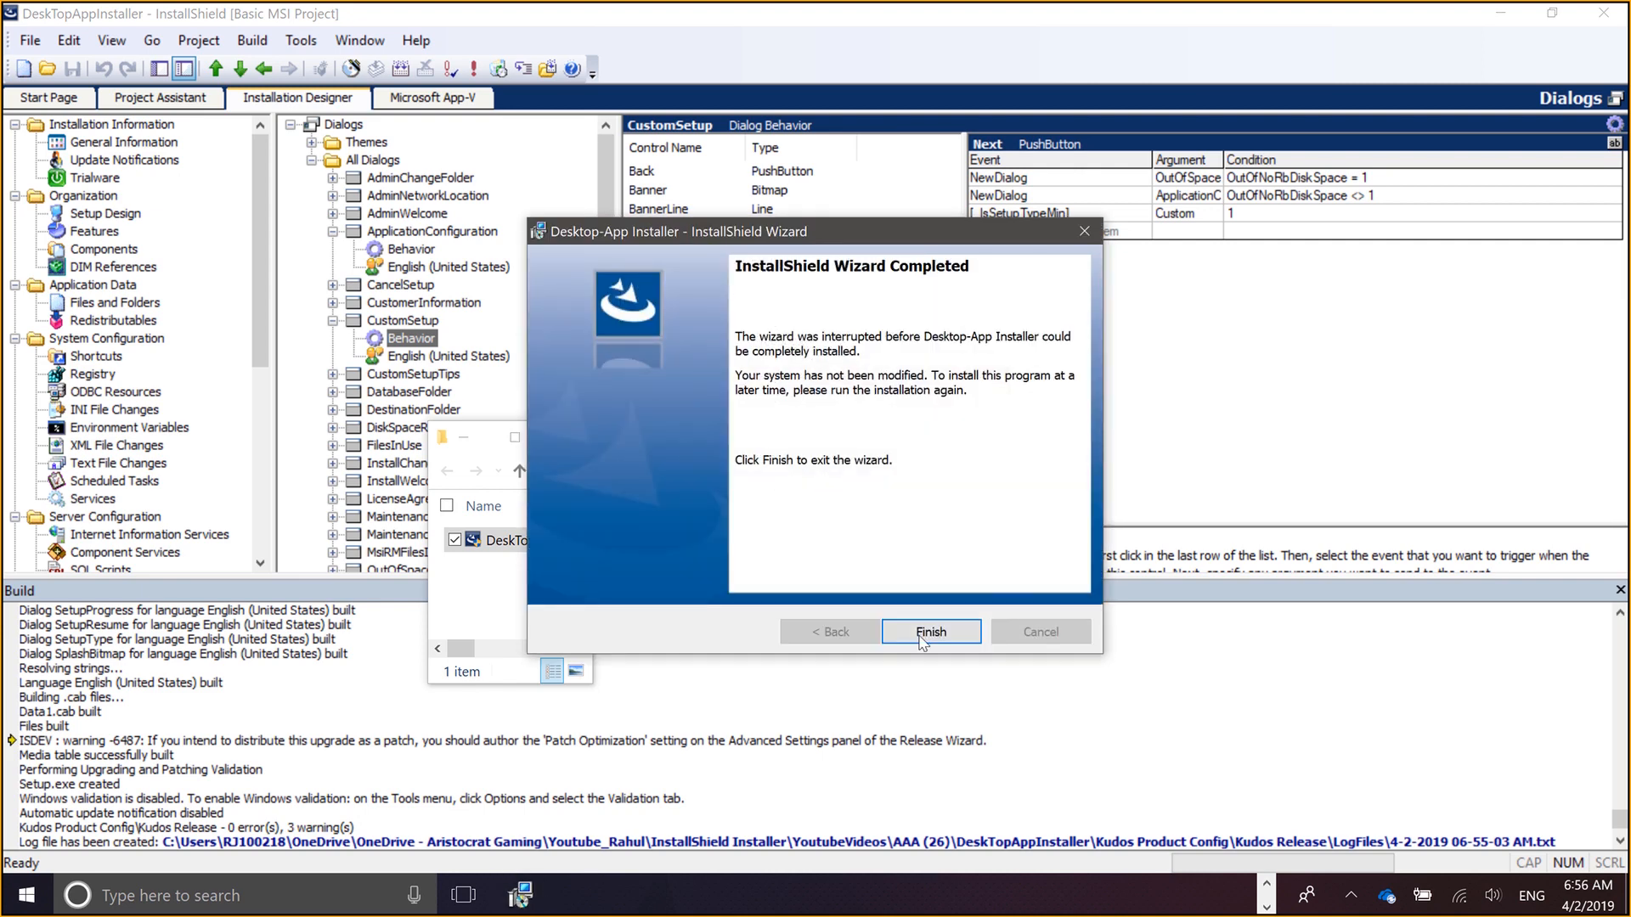
{"action": "left_click", "coordinate": [930, 629]}
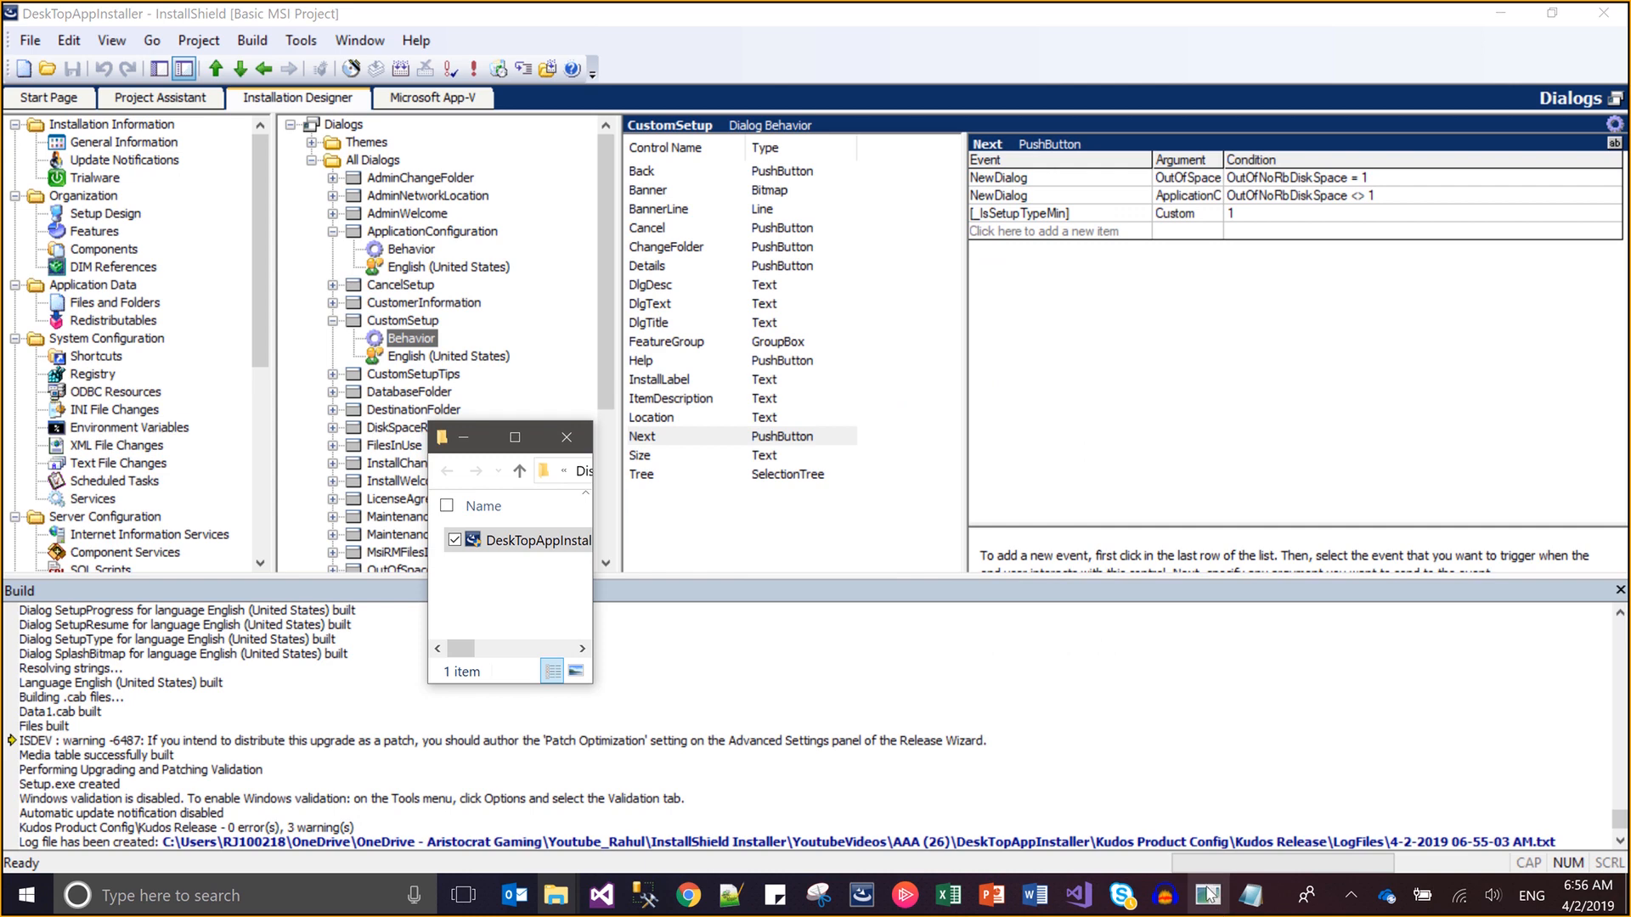
Review the feature conditions in the Notepad note, then close the output folder and the build log
{"action": "left_click", "coordinate": [1254, 906]}
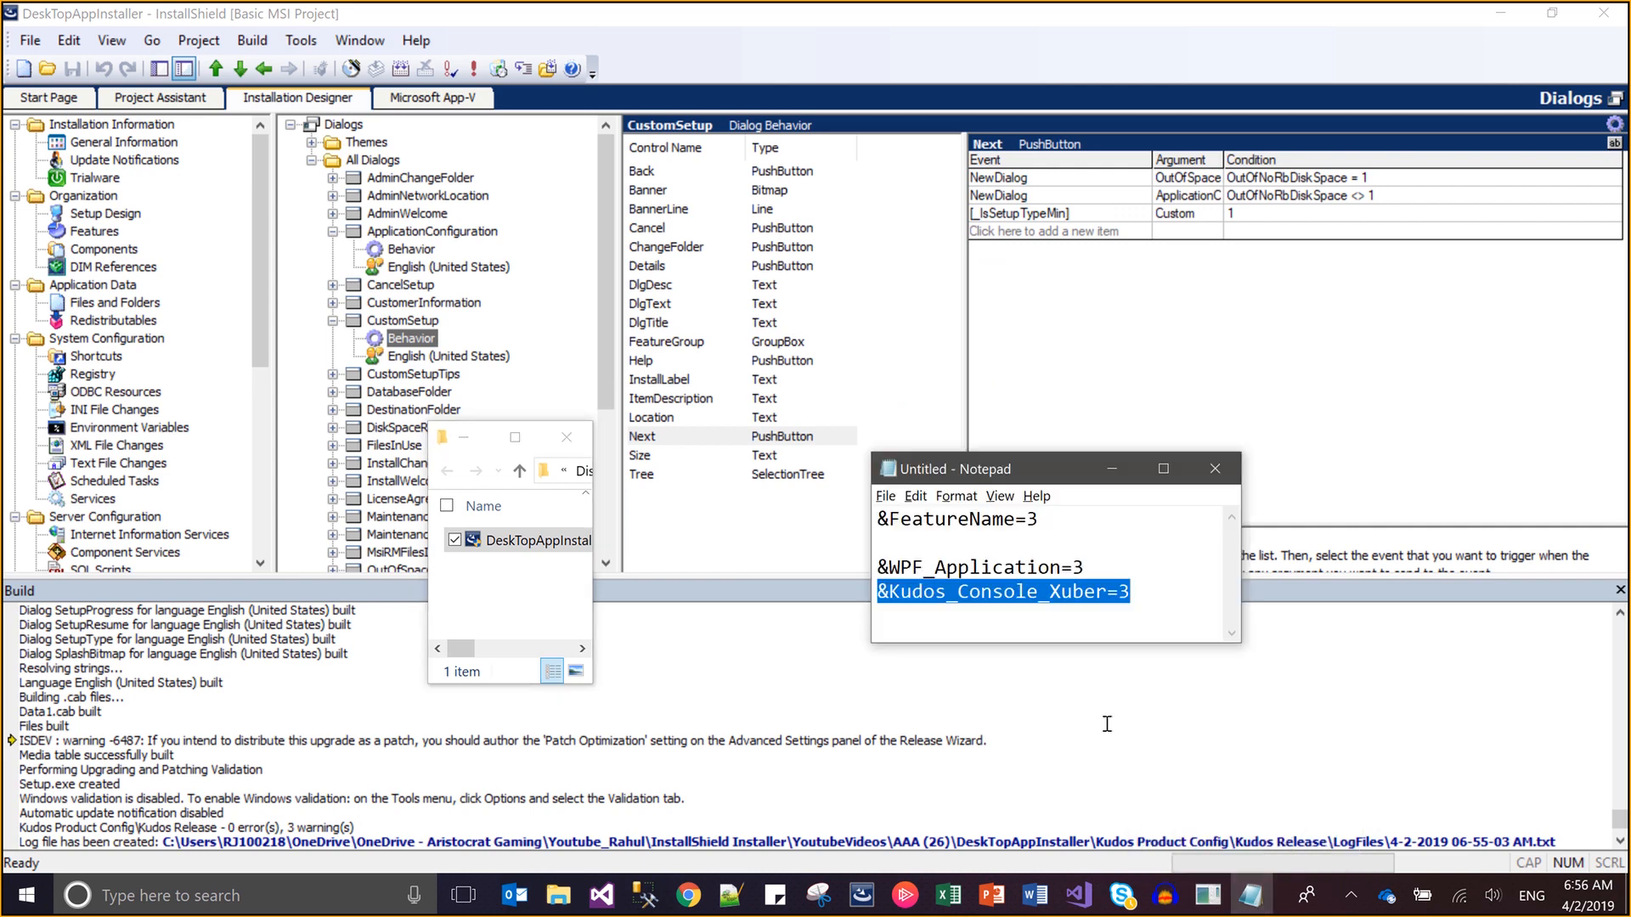
{"action": "left_click", "coordinate": [1112, 469]}
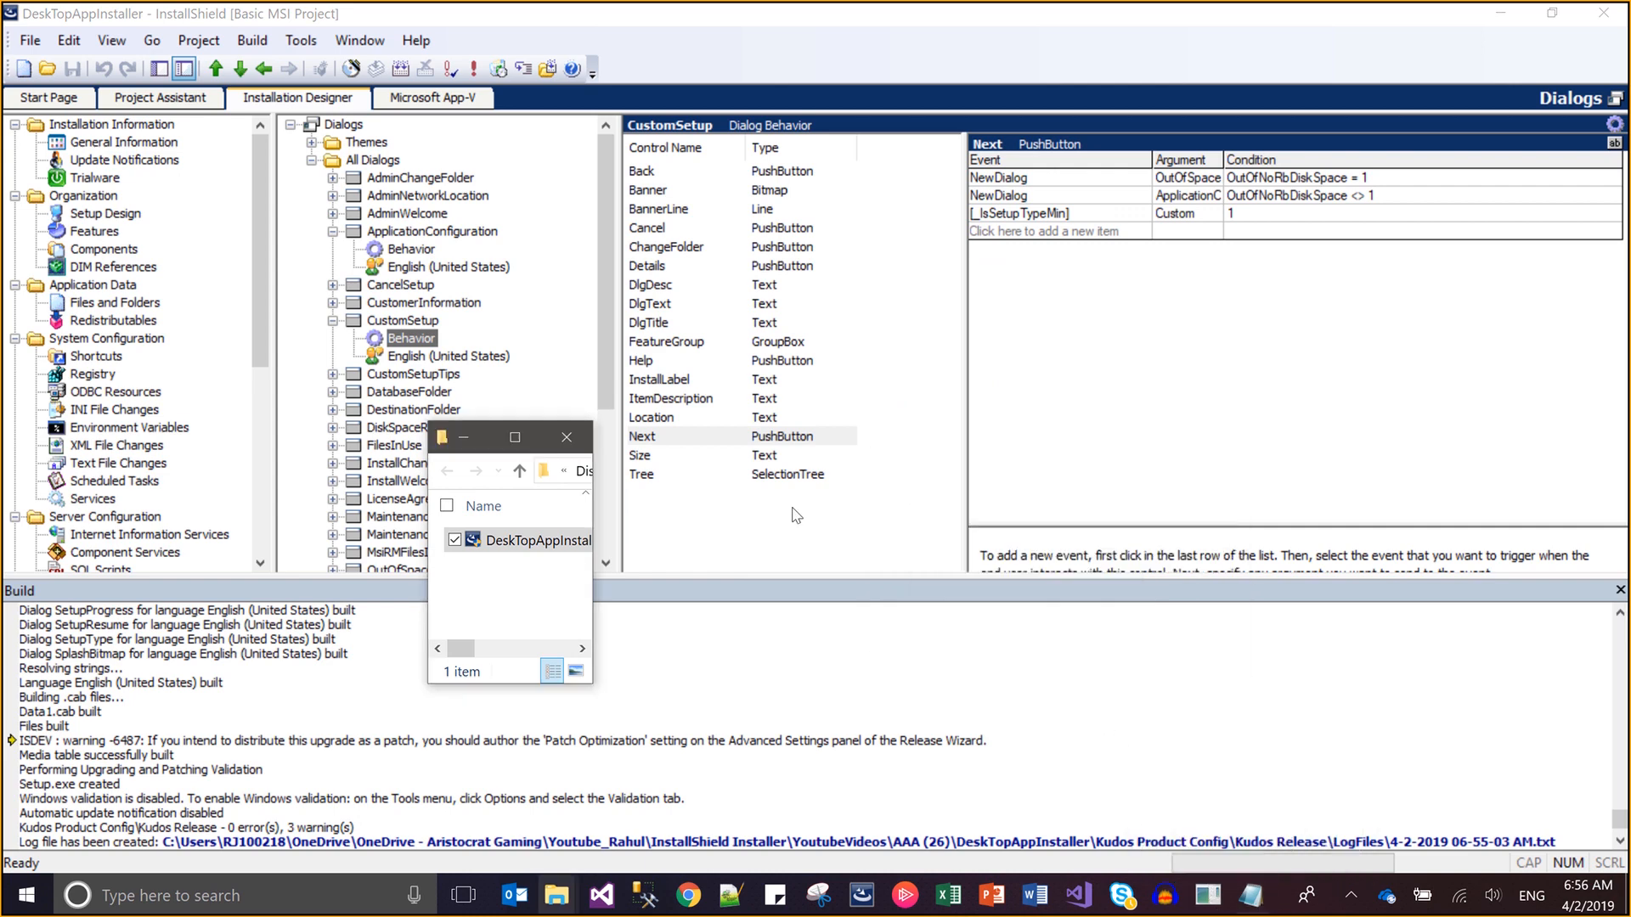
{"action": "left_click", "coordinate": [566, 438]}
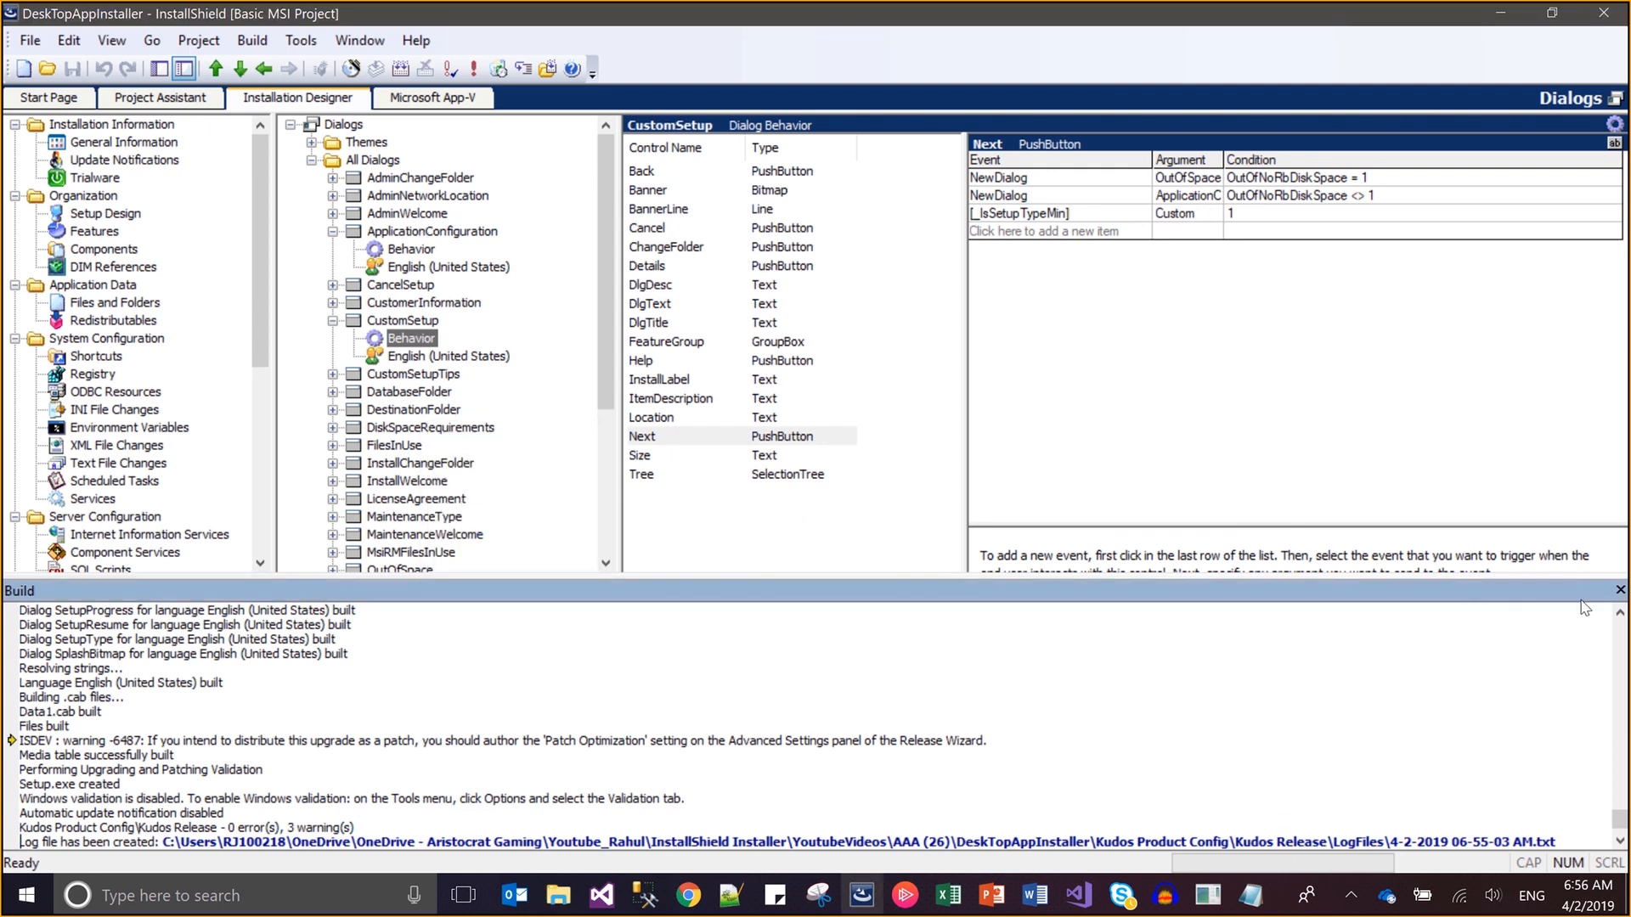
{"action": "left_click", "coordinate": [1620, 591]}
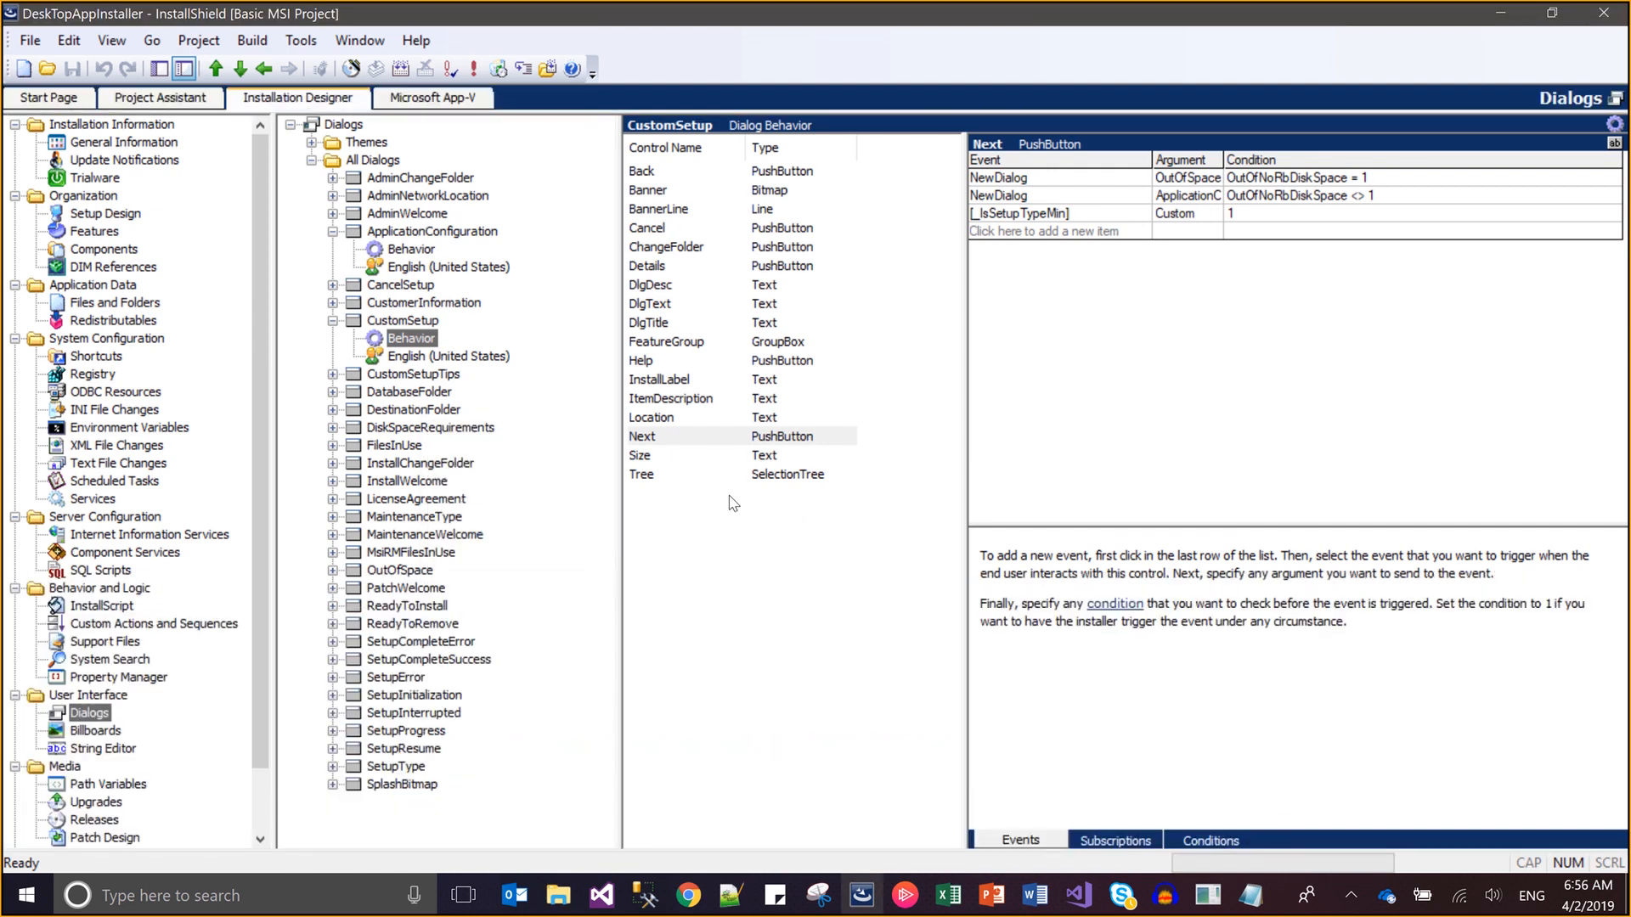
Show the Custom Actions and Sequences view and review the feature condition syntax in the Notepad note
{"action": "left_click", "coordinate": [193, 625]}
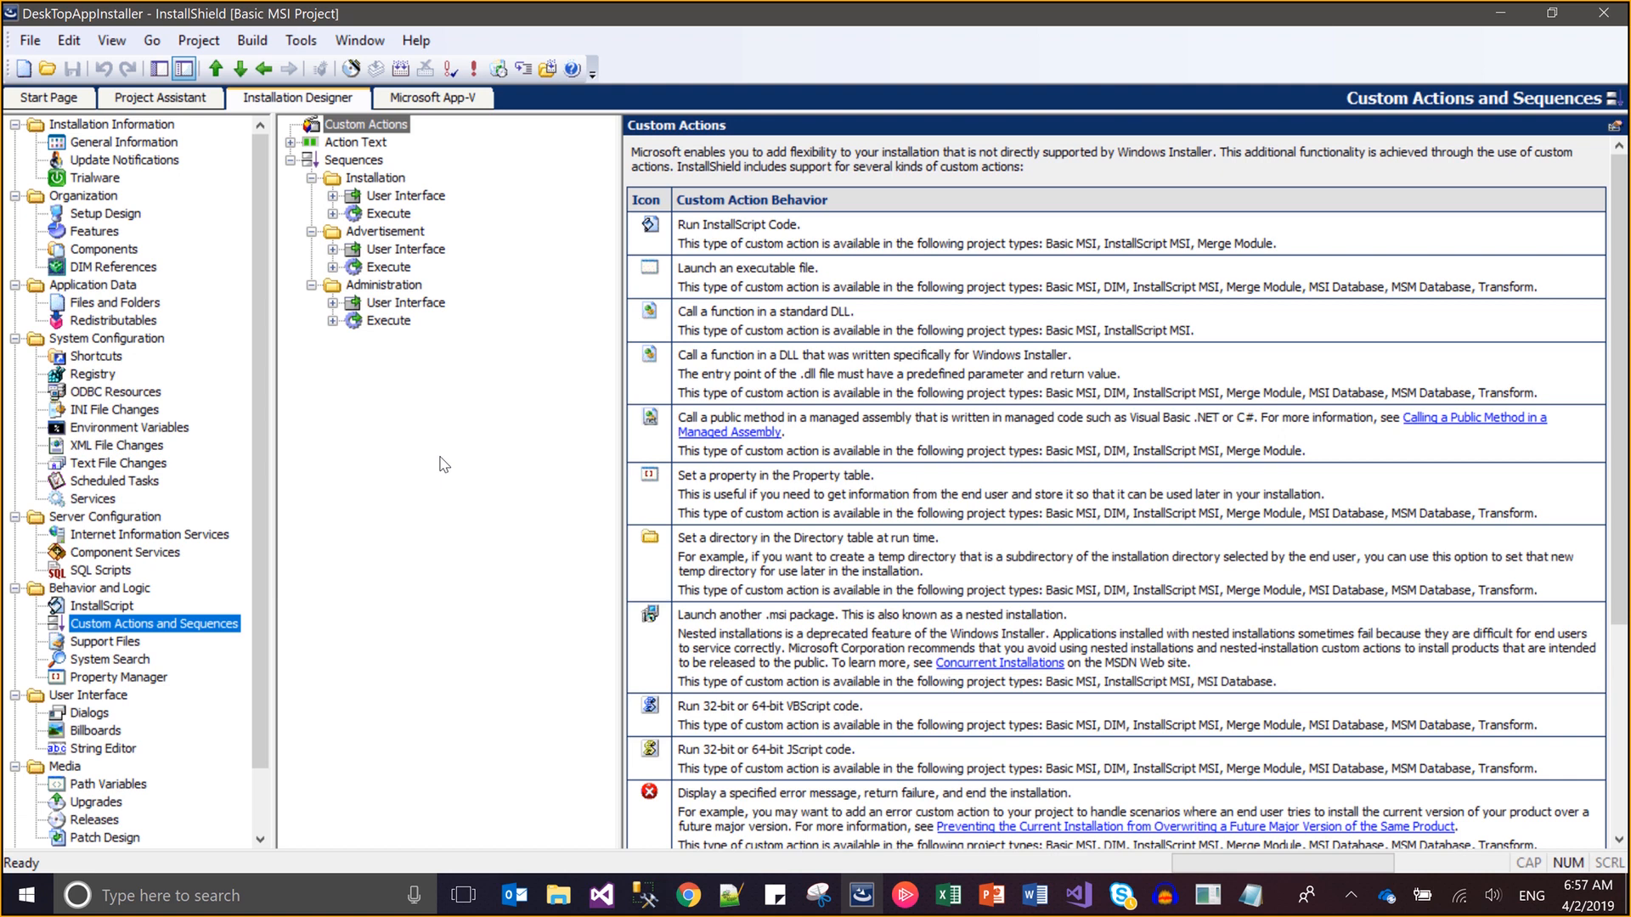
{"action": "left_click", "coordinate": [1249, 901]}
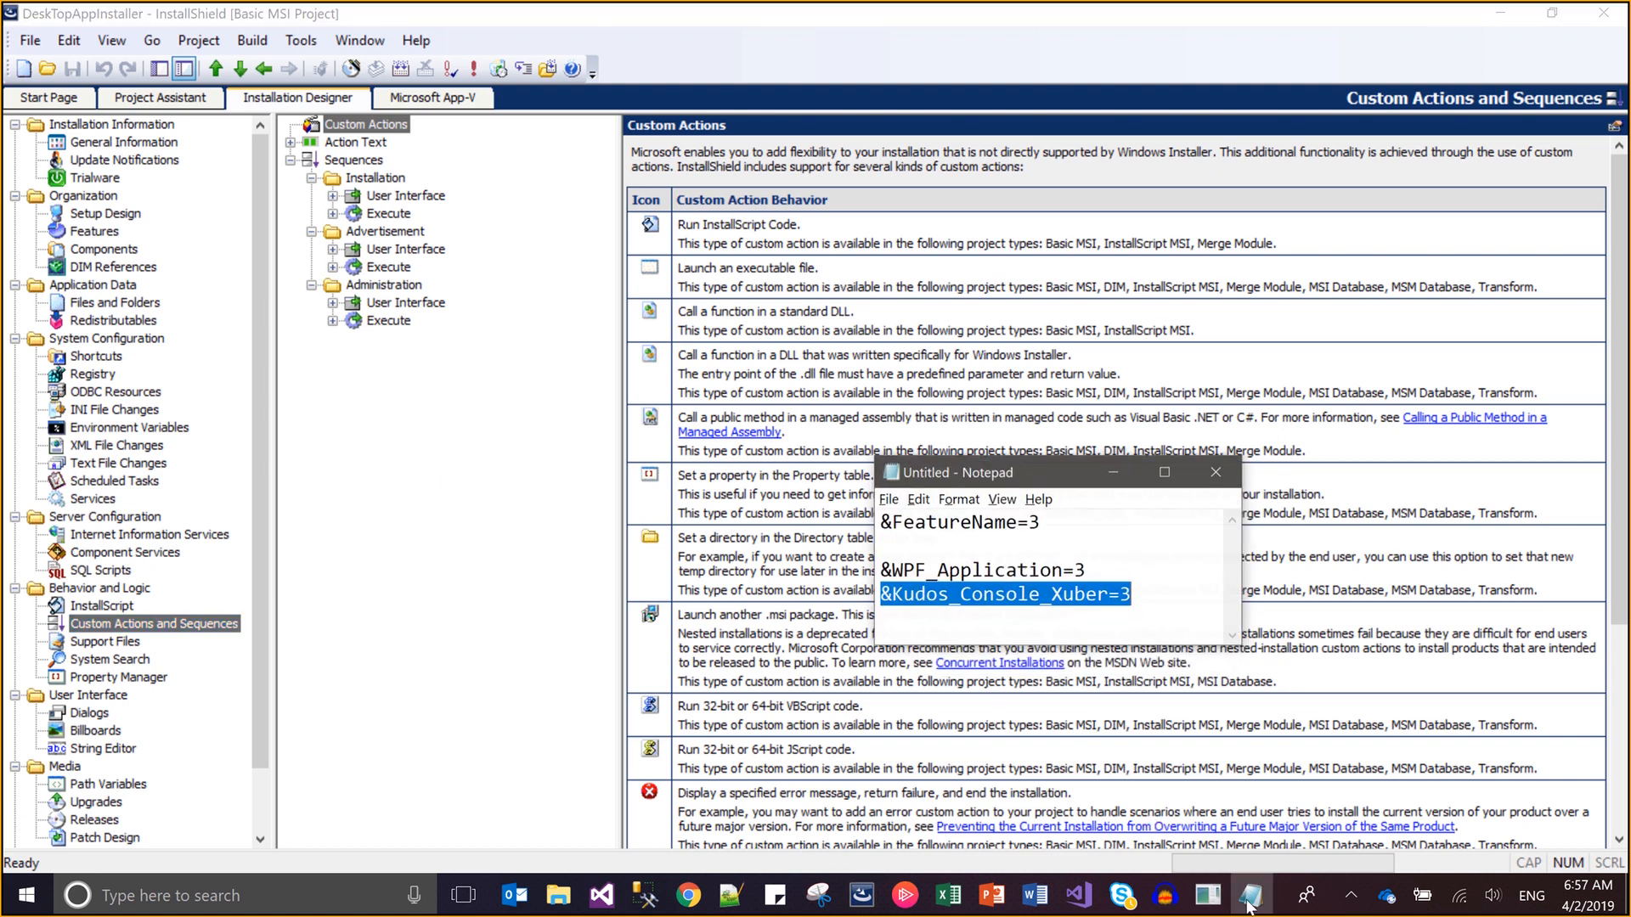
{"action": "left_click", "coordinate": [1134, 593]}
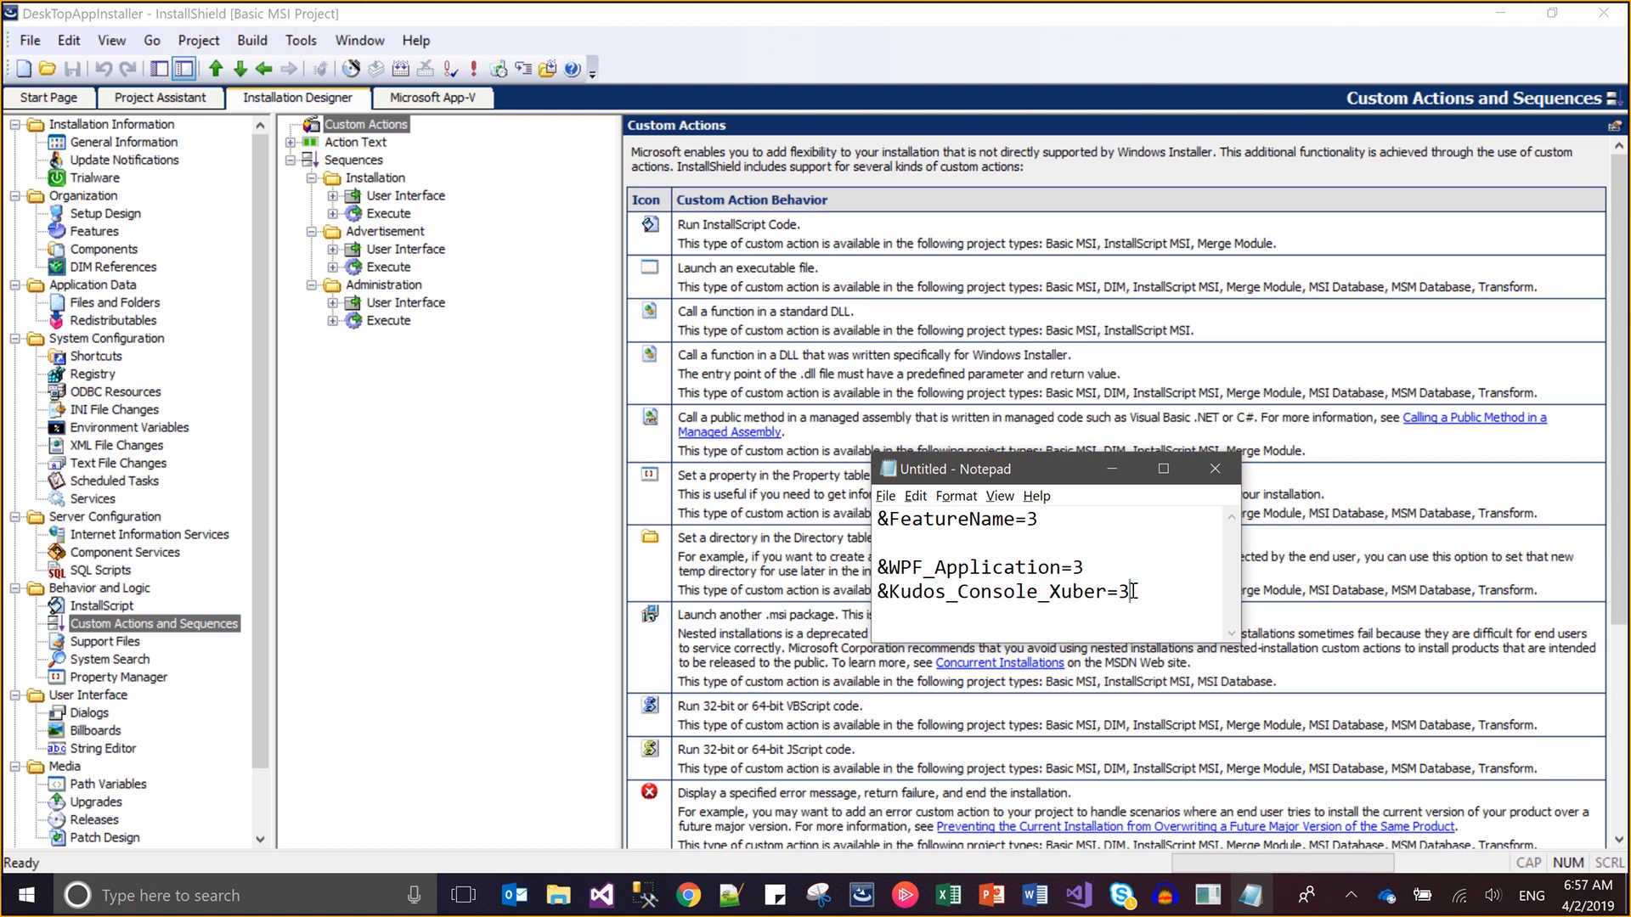
{"action": "left_click", "coordinate": [1122, 474]}
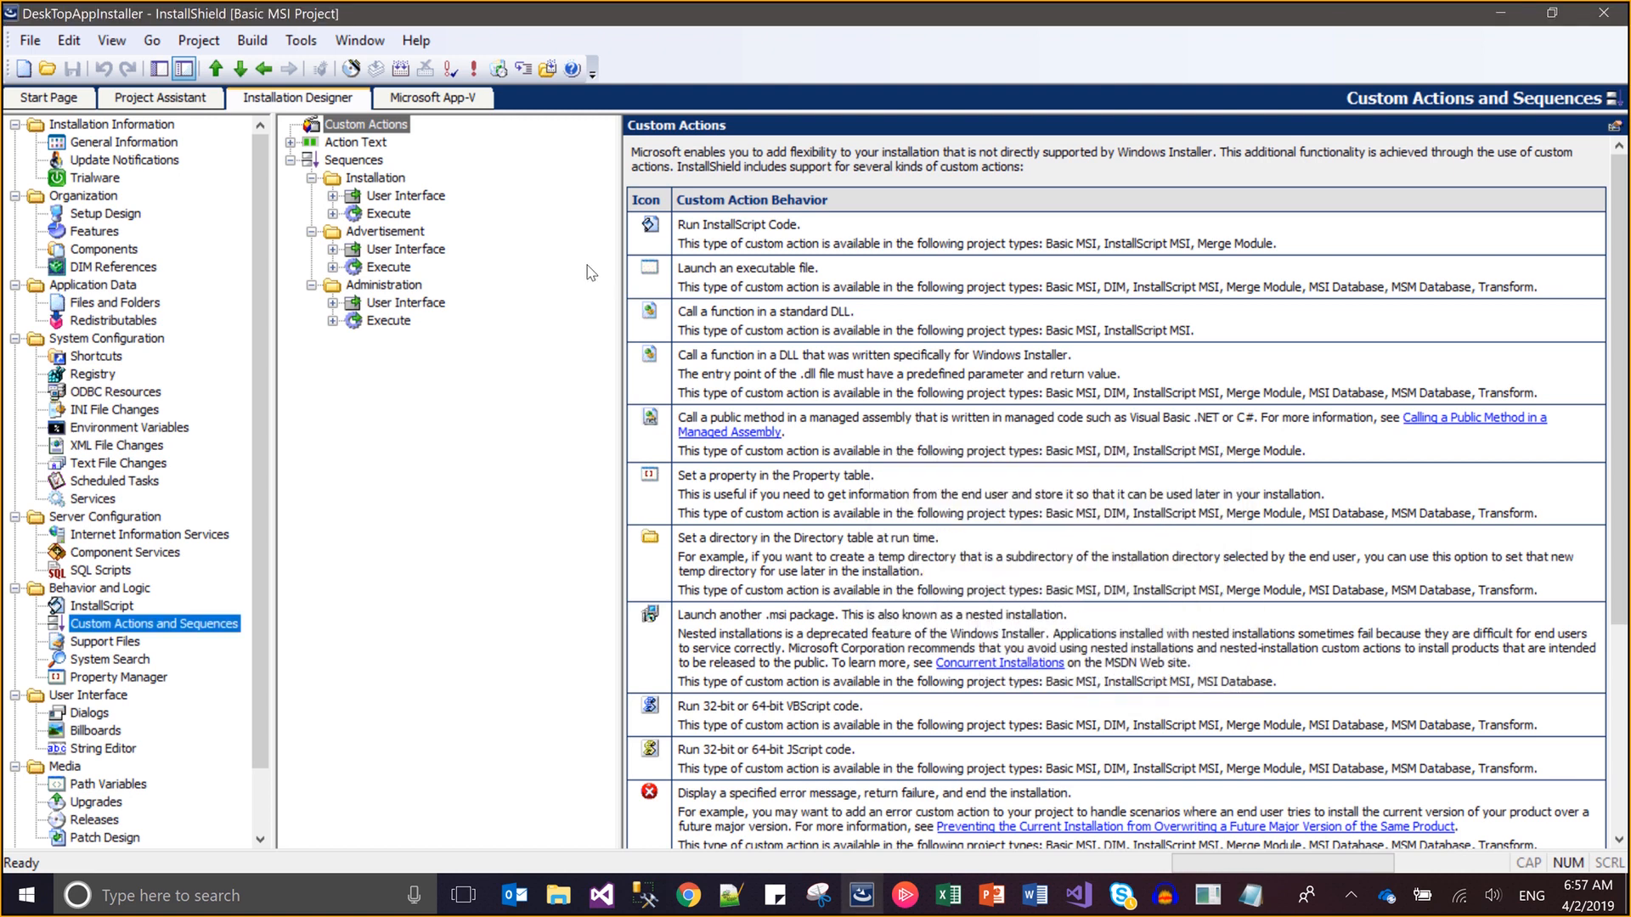
Open the release output folder and launch the rebuilt Desktop-App Installer with administrator permission
{"action": "left_click", "coordinate": [552, 73]}
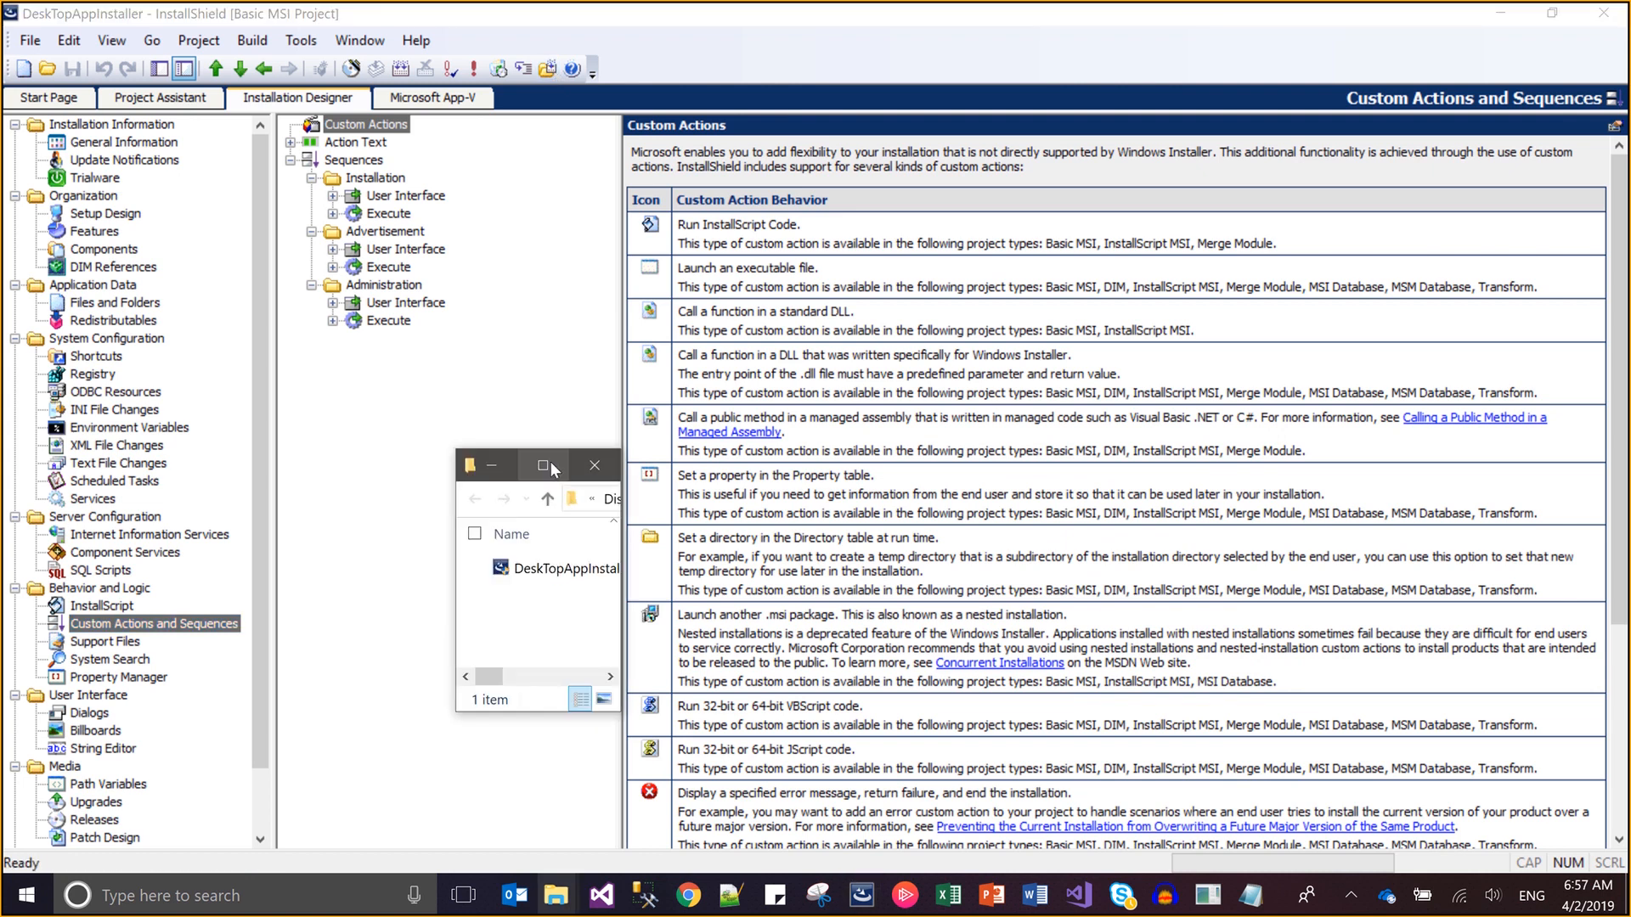
{"action": "double_click", "coordinate": [554, 573]}
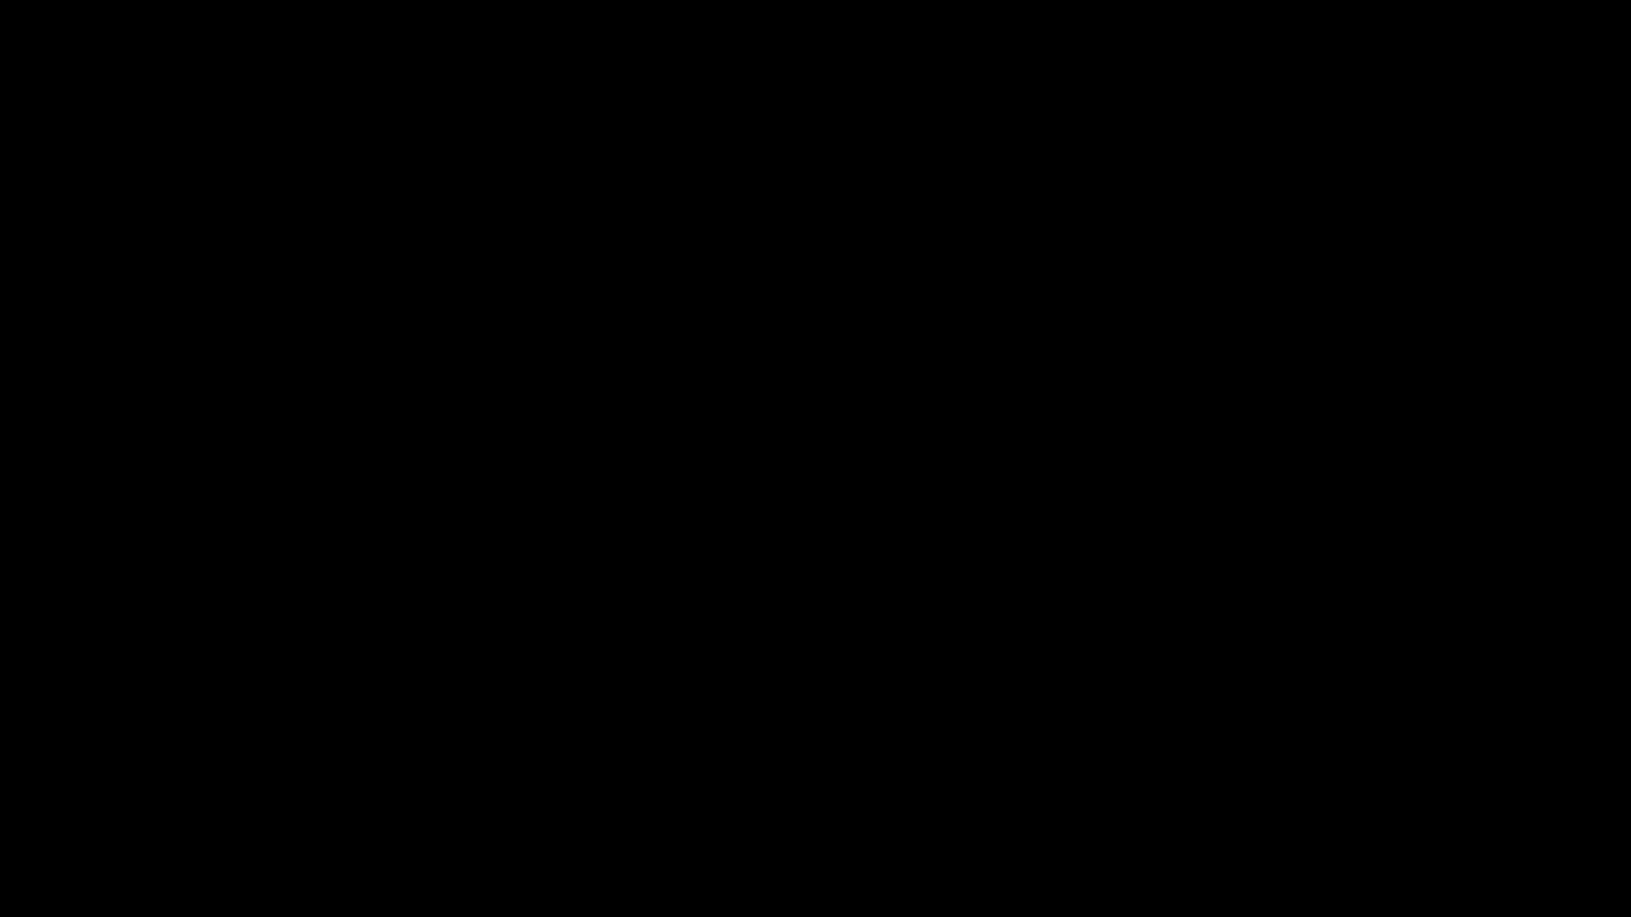
{"action": "left_click", "coordinate": [690, 596]}
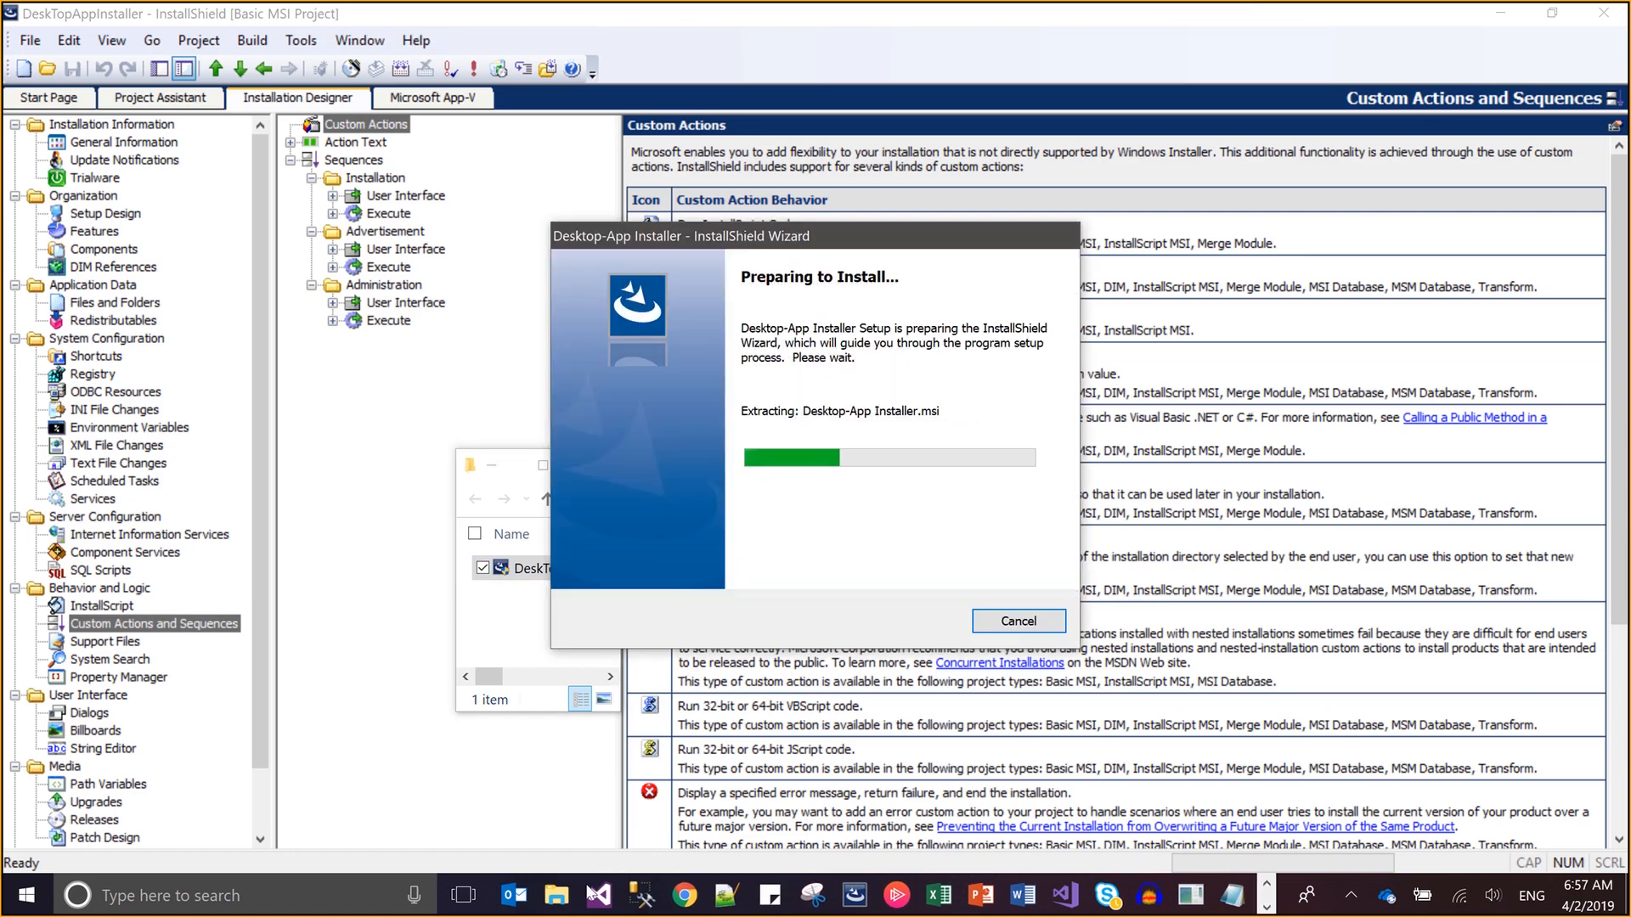
Switch to File Explorer and examine the contents of C:\Program Files (x86)\Ola NewYear\Robinns
{"action": "mouse_move", "coordinate": [569, 909]}
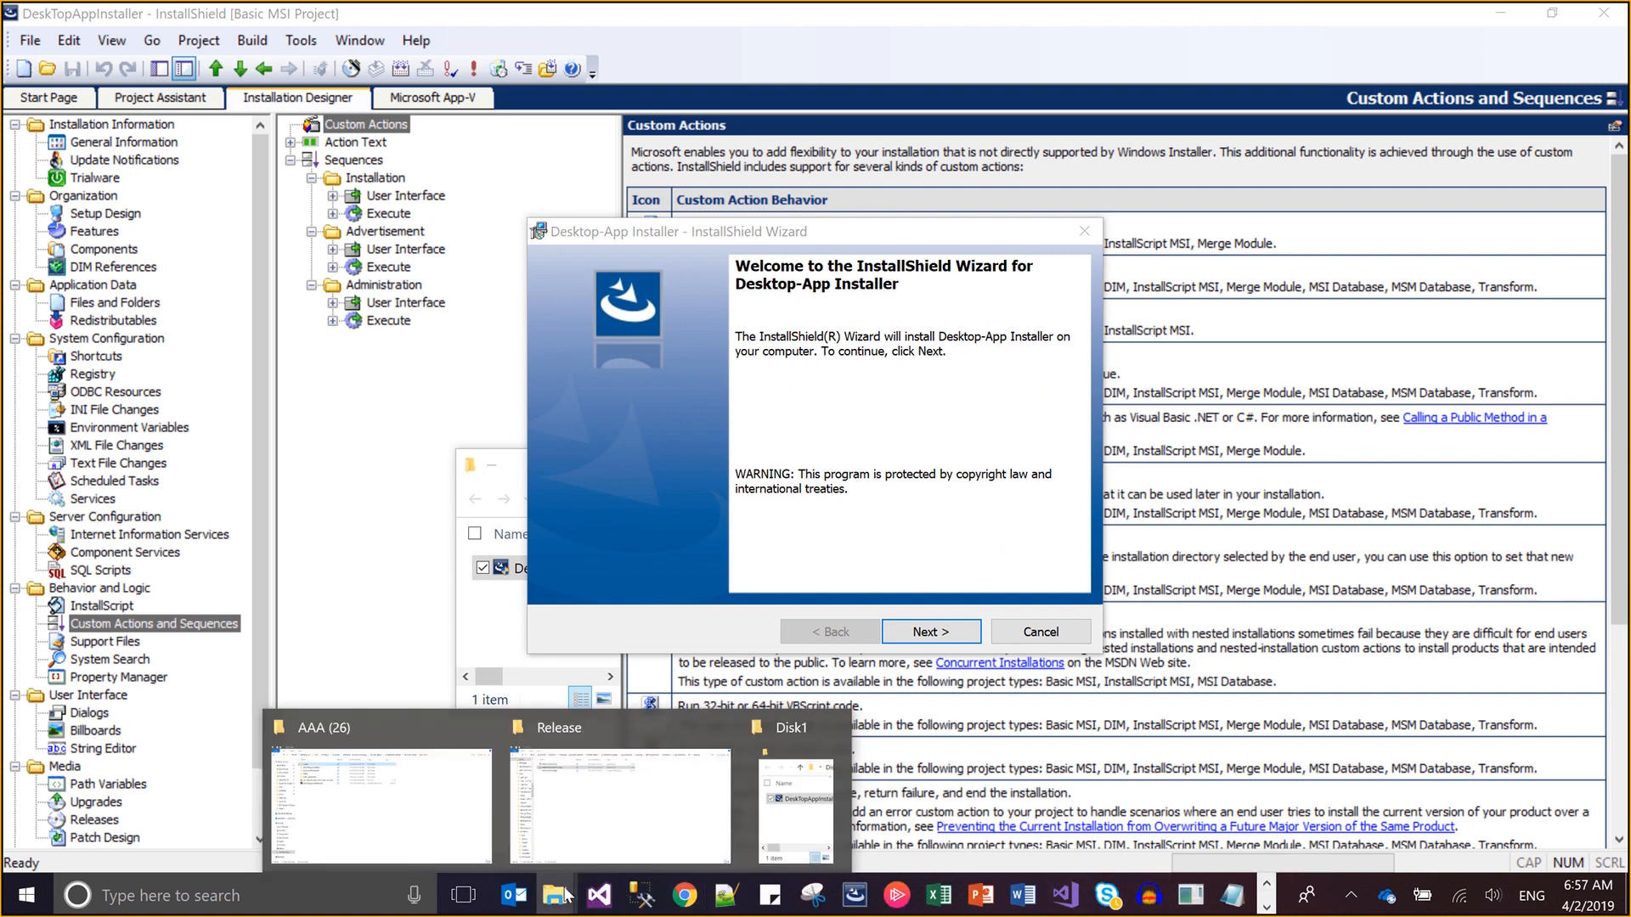
{"action": "left_click", "coordinate": [621, 783]}
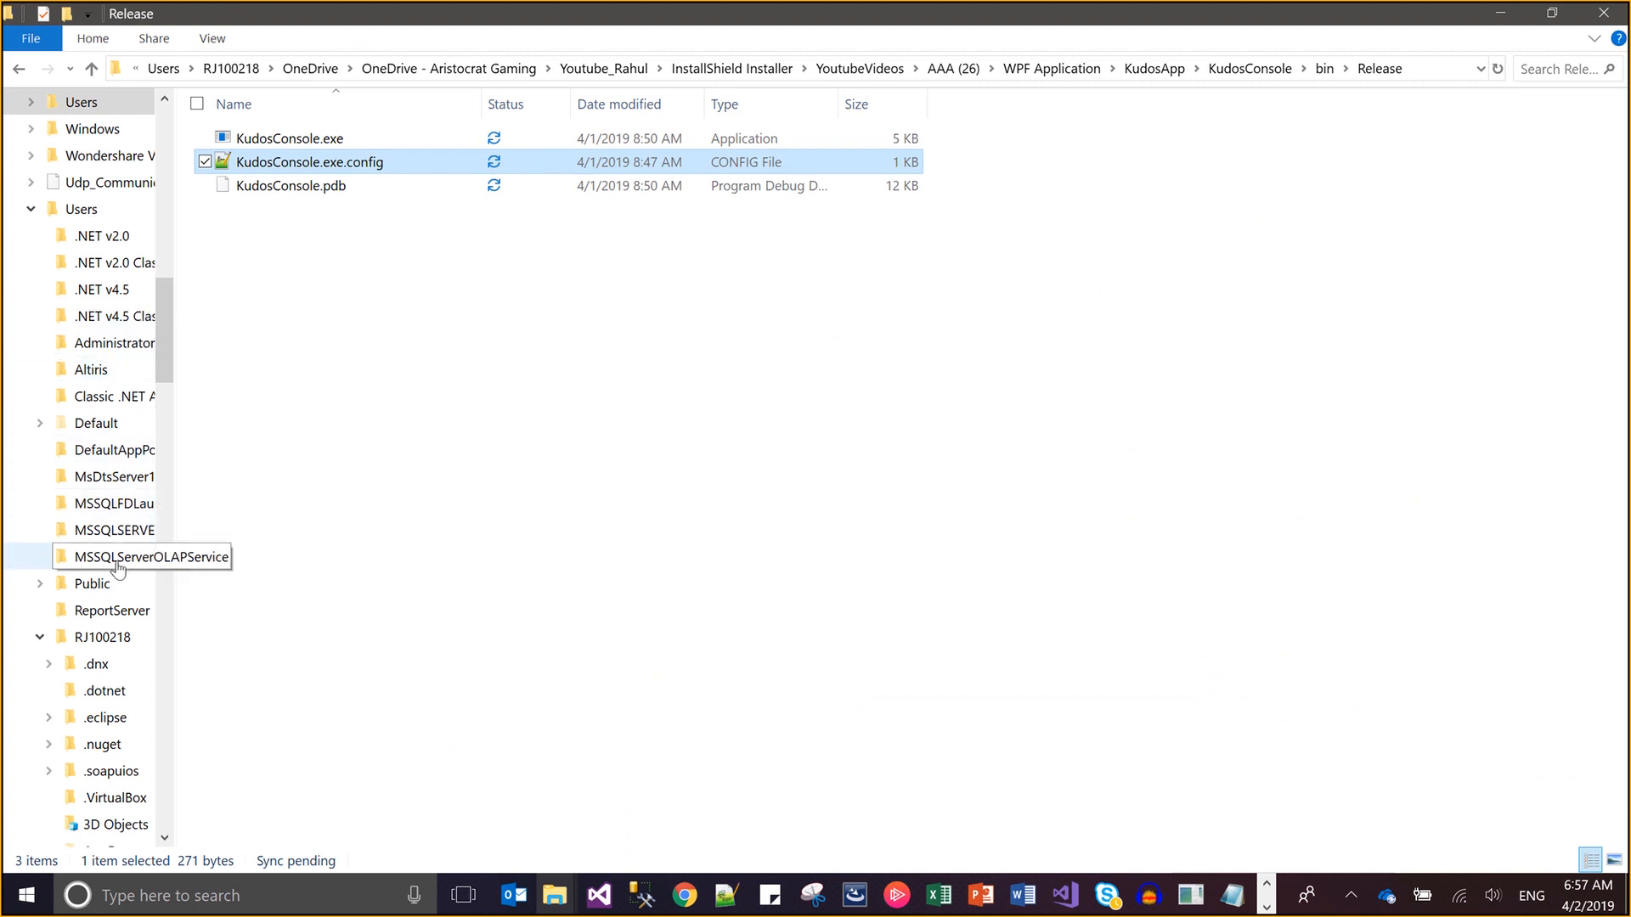
{"action": "left_click", "coordinate": [110, 644]}
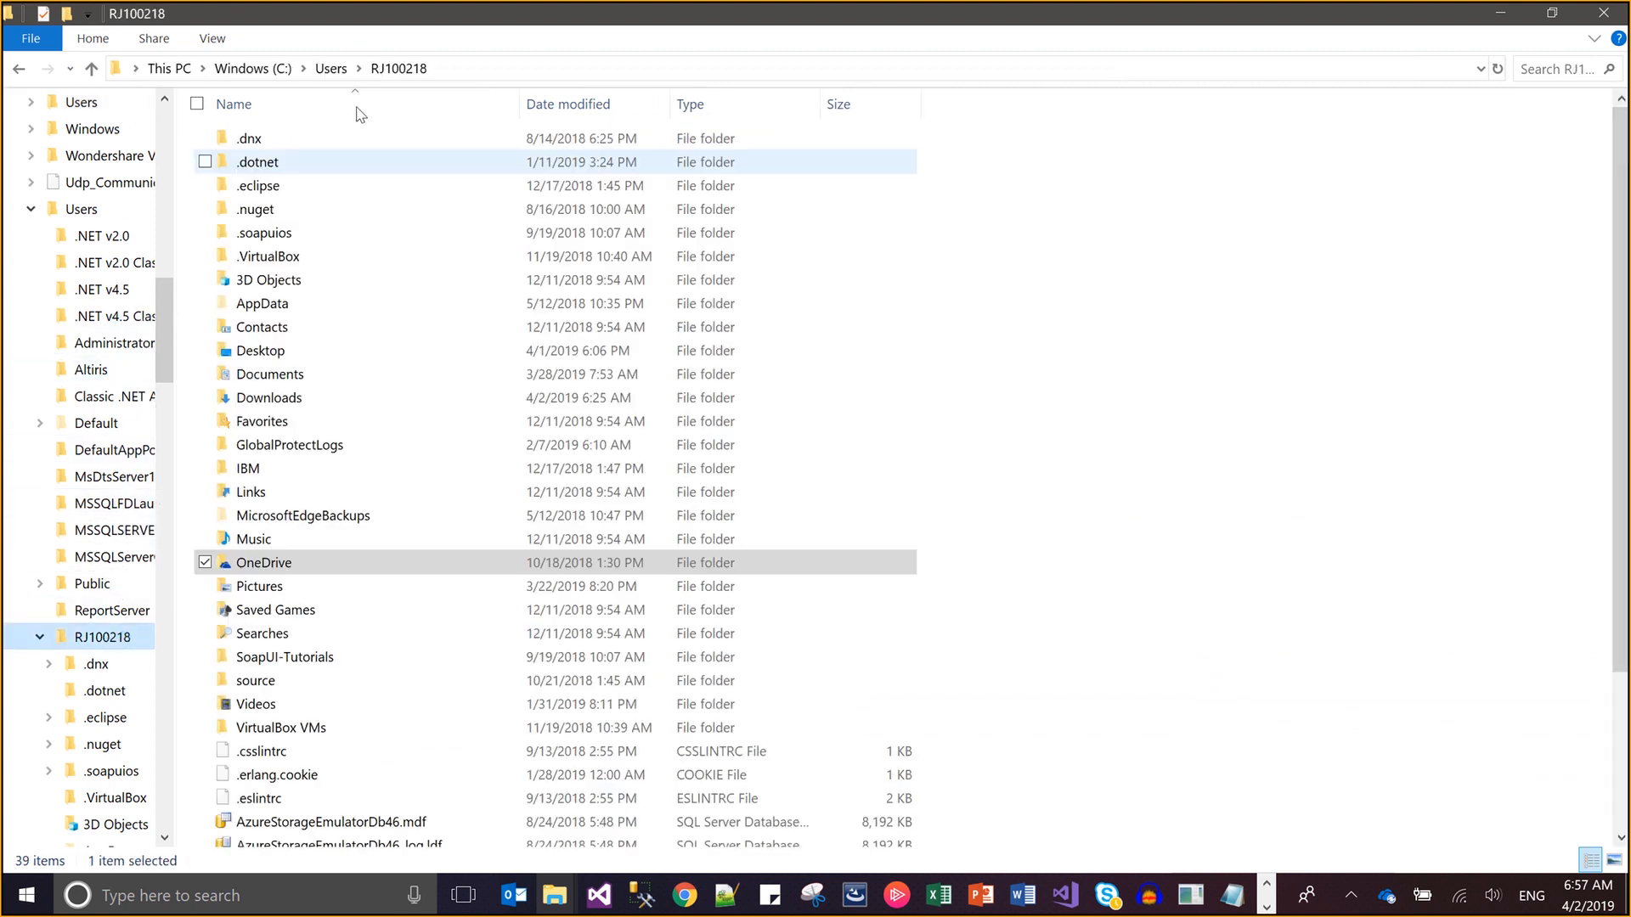
{"action": "left_click", "coordinate": [253, 69]}
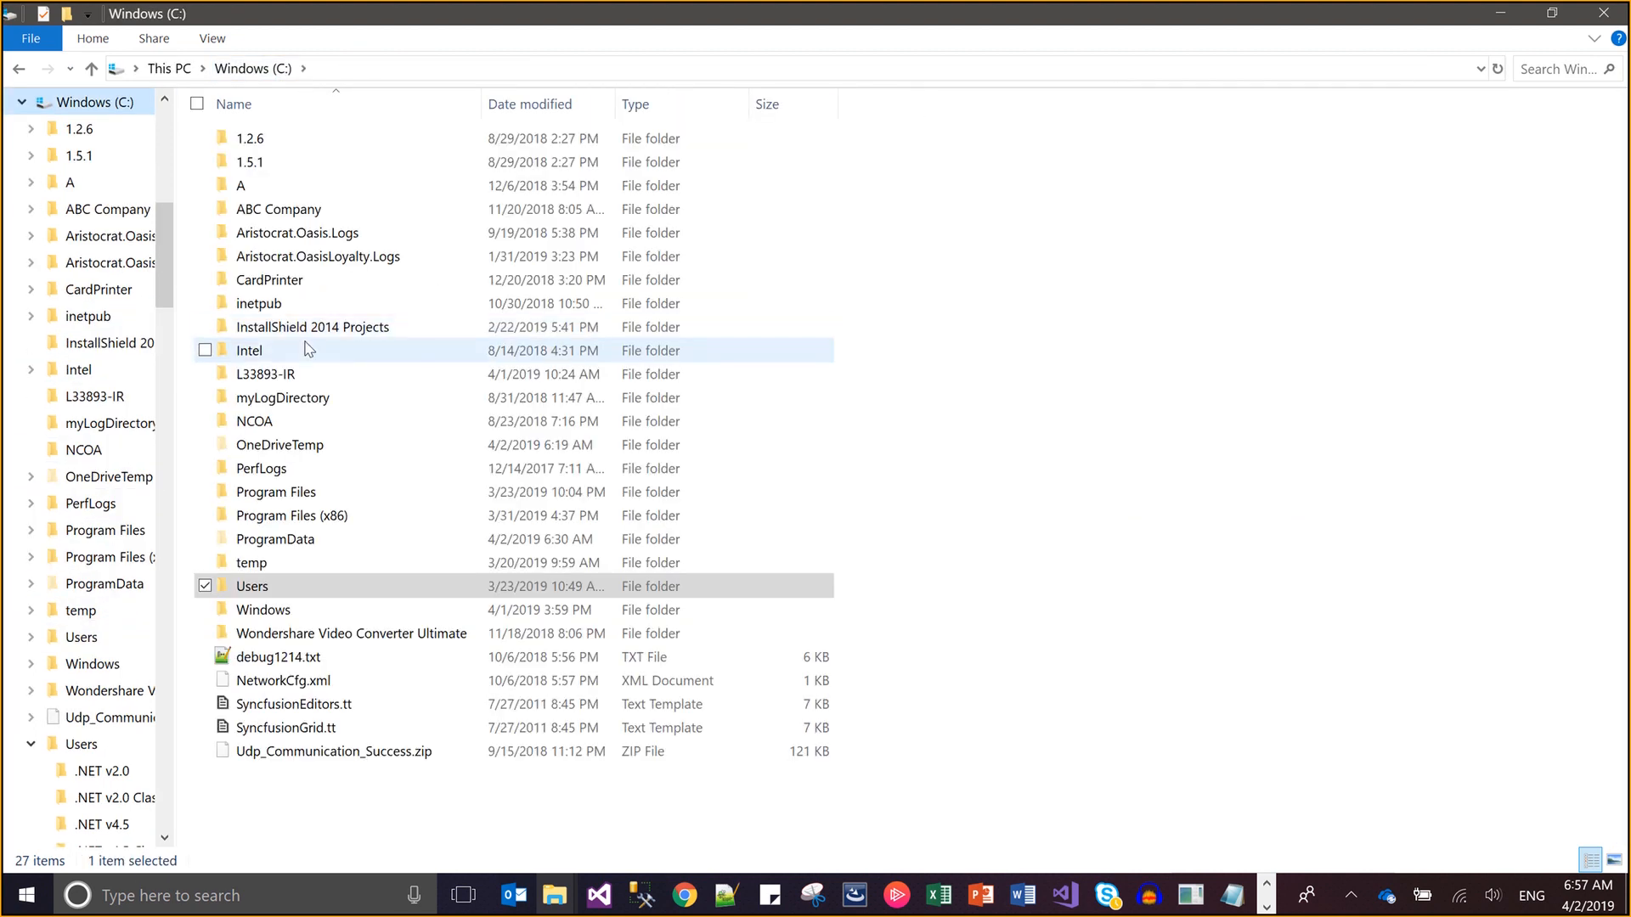
{"action": "double_click", "coordinate": [337, 517]}
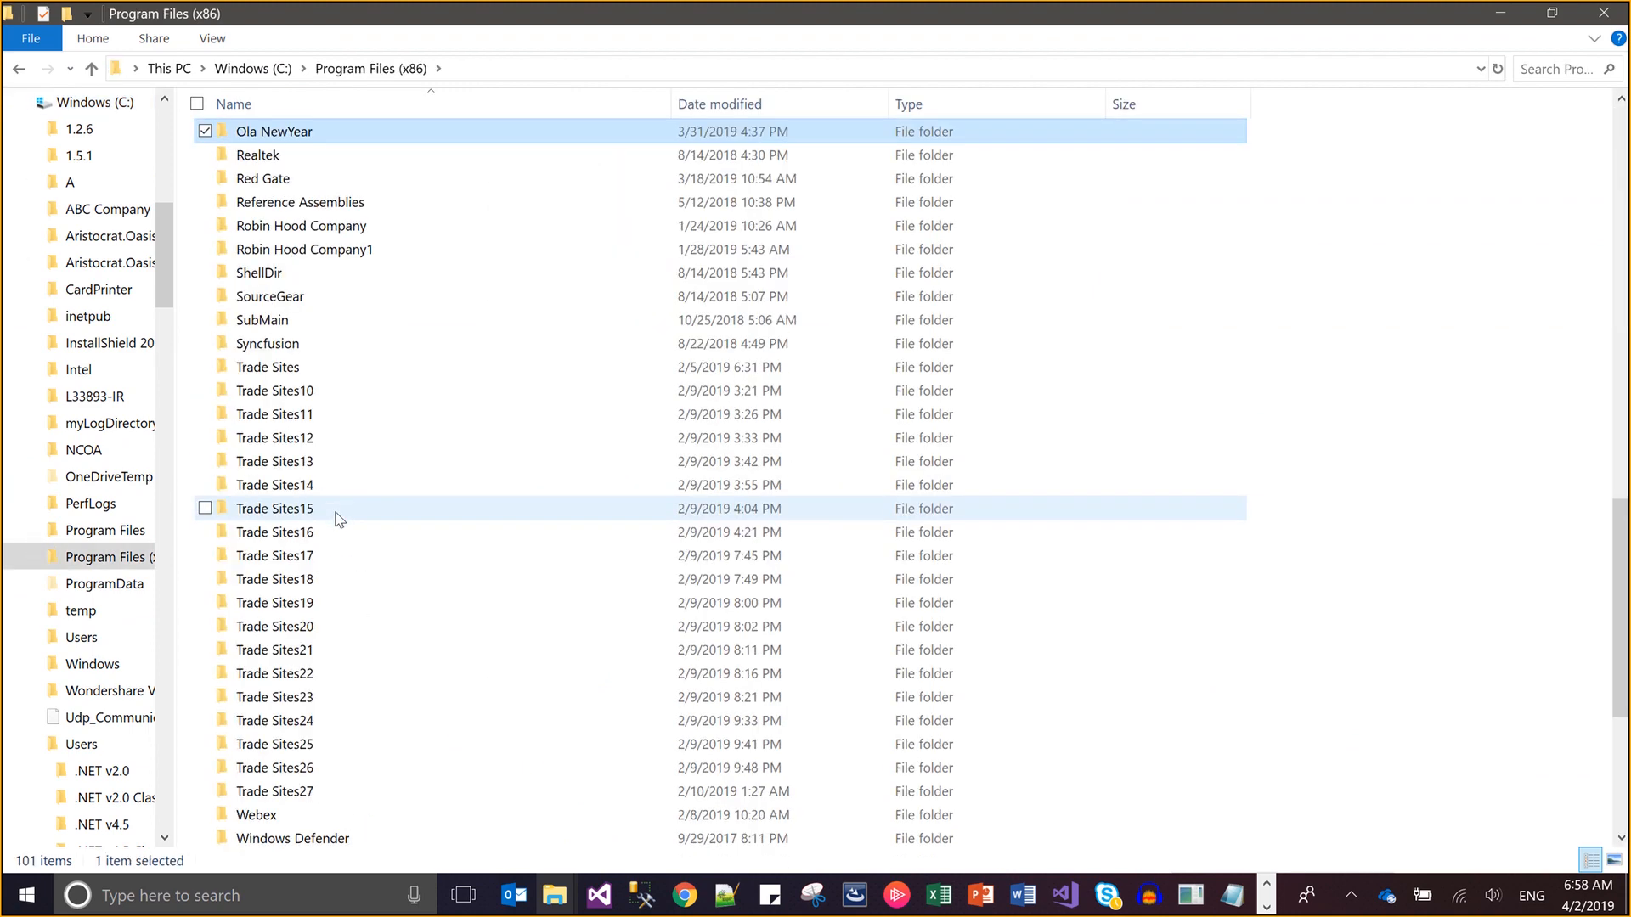
{"action": "key", "text": "Return"}
{"action": "key", "text": "Down"}
{"action": "key", "text": "Return"}
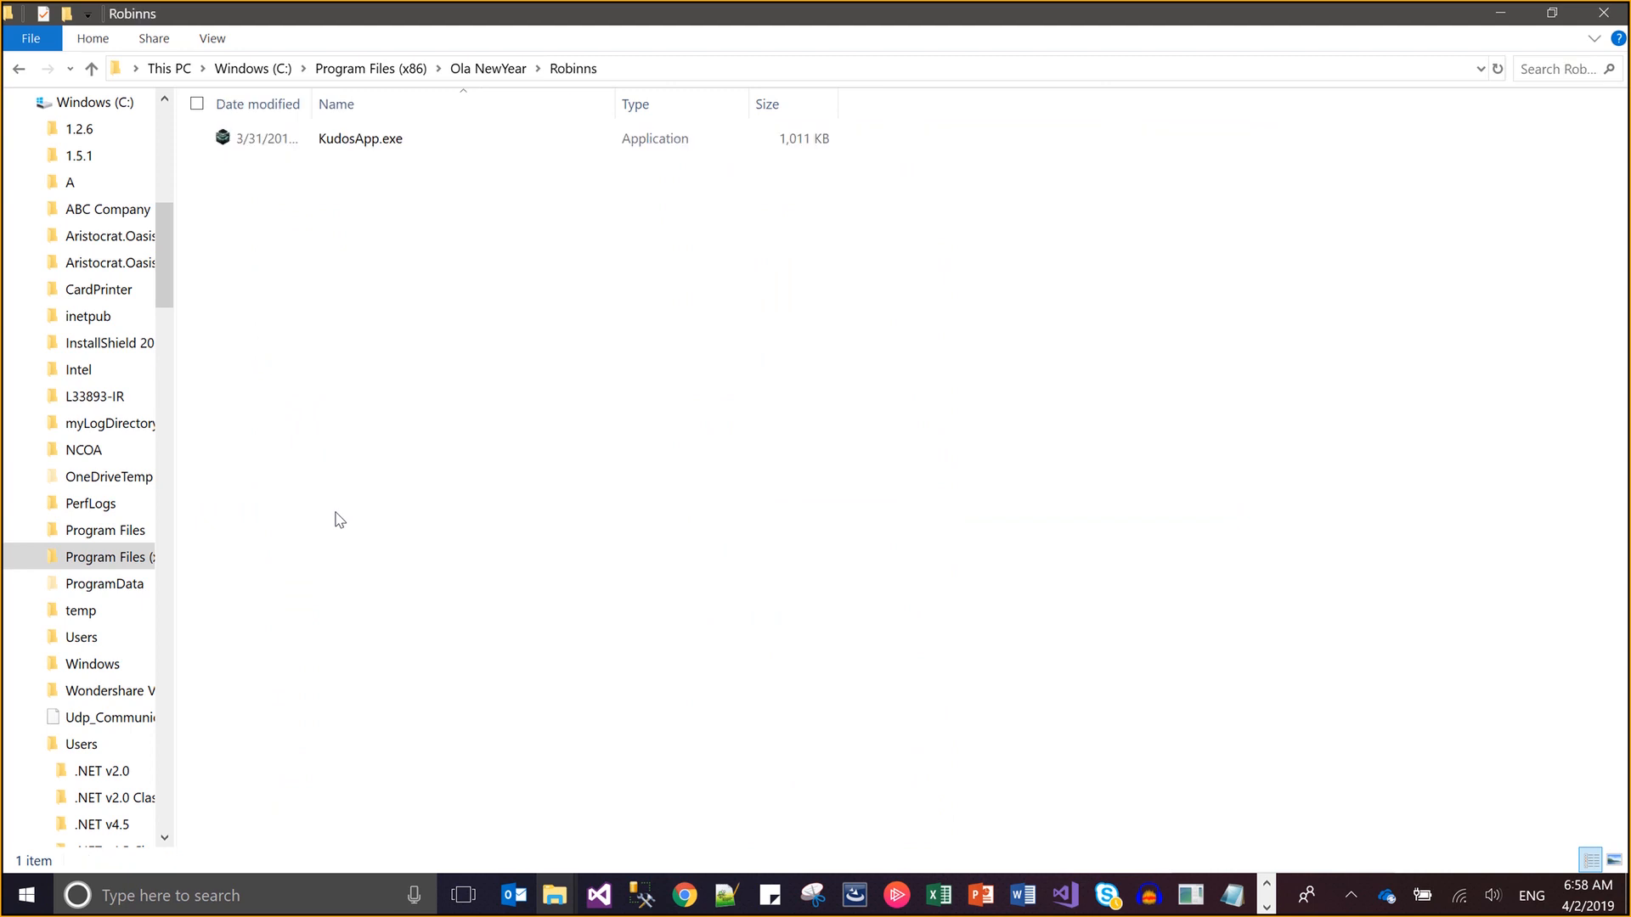
Permanently delete the Ola NewYear folder from Program Files (x86), granting administrator permission
{"action": "key", "text": "BackSpace"}
{"action": "key", "text": "BackSpace"}
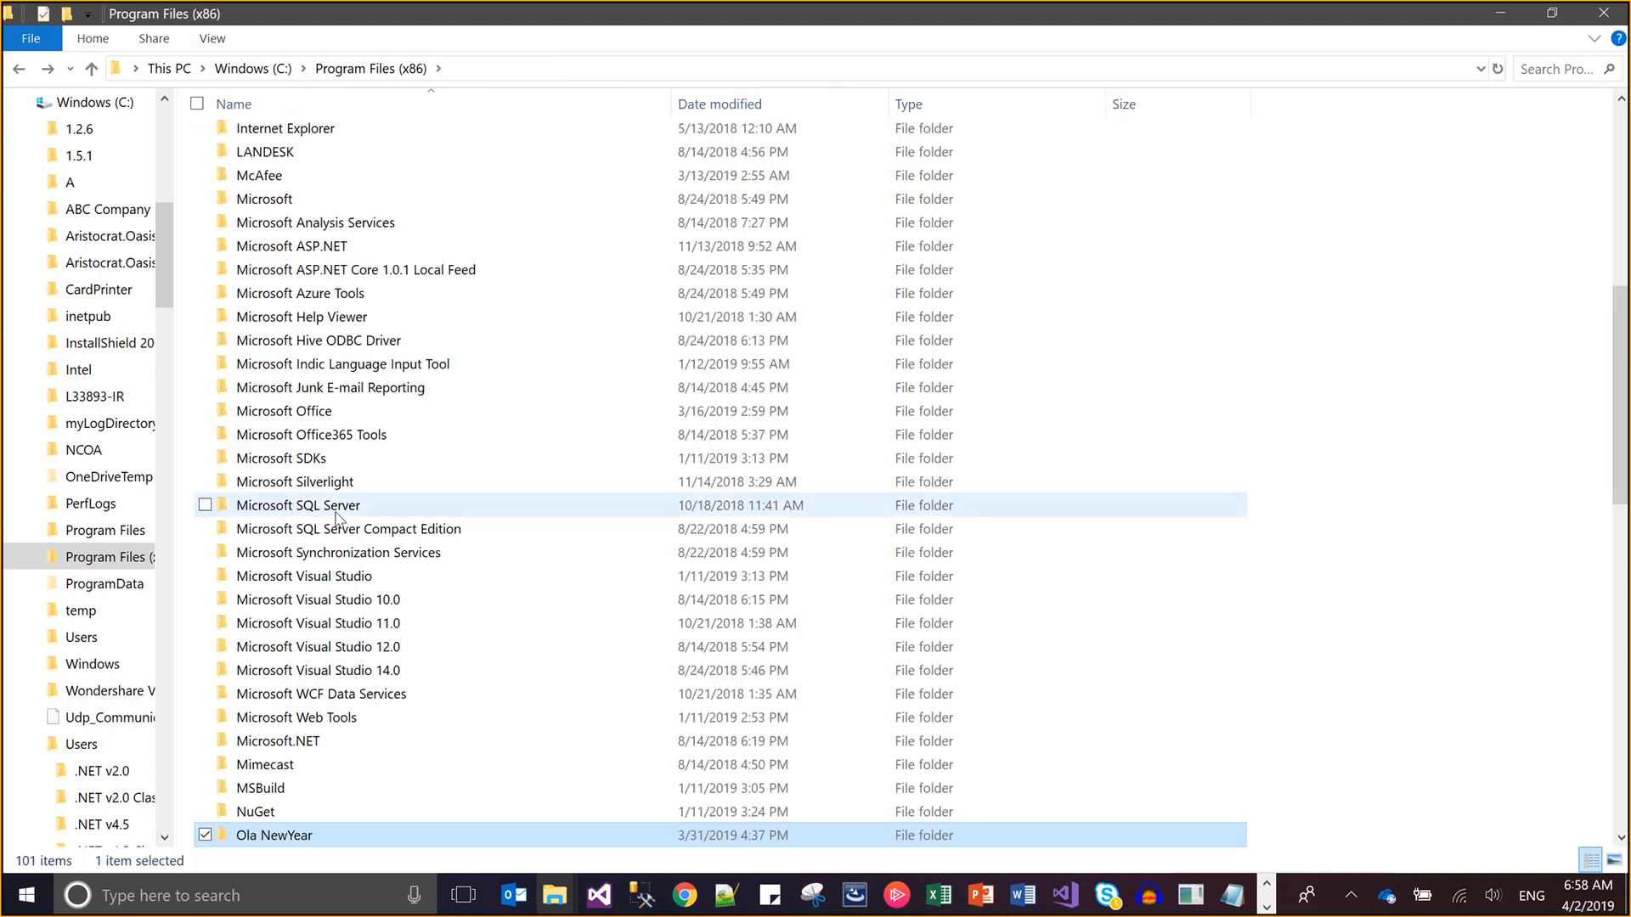
{"action": "key", "text": "shift+Delete"}
{"action": "key", "text": "Return"}
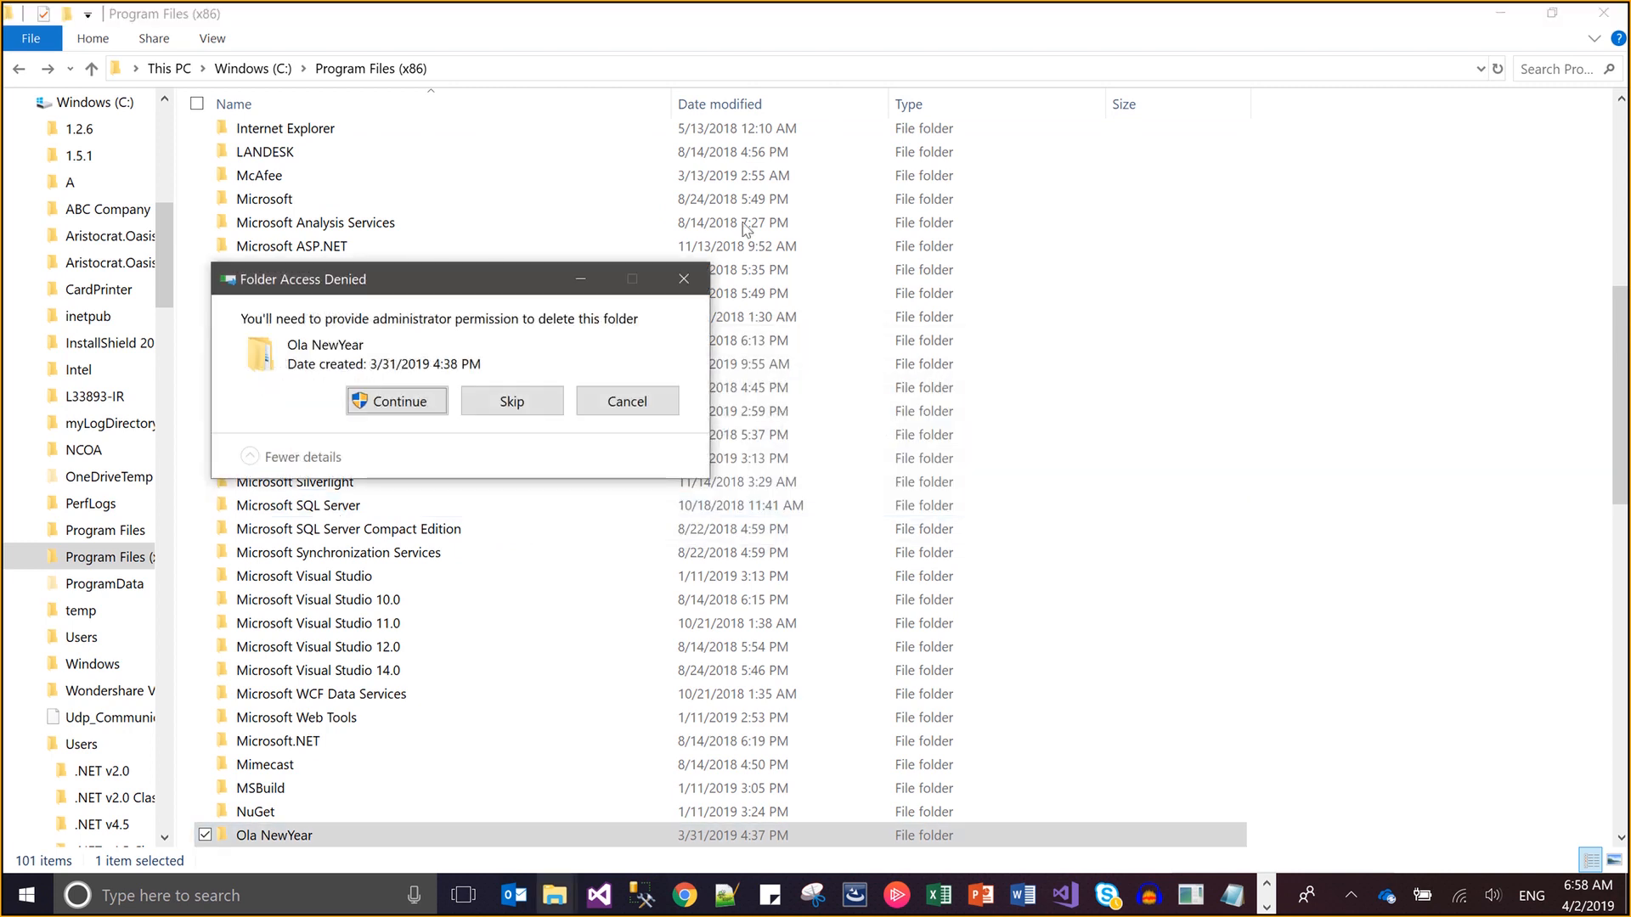
{"action": "left_click", "coordinate": [429, 400]}
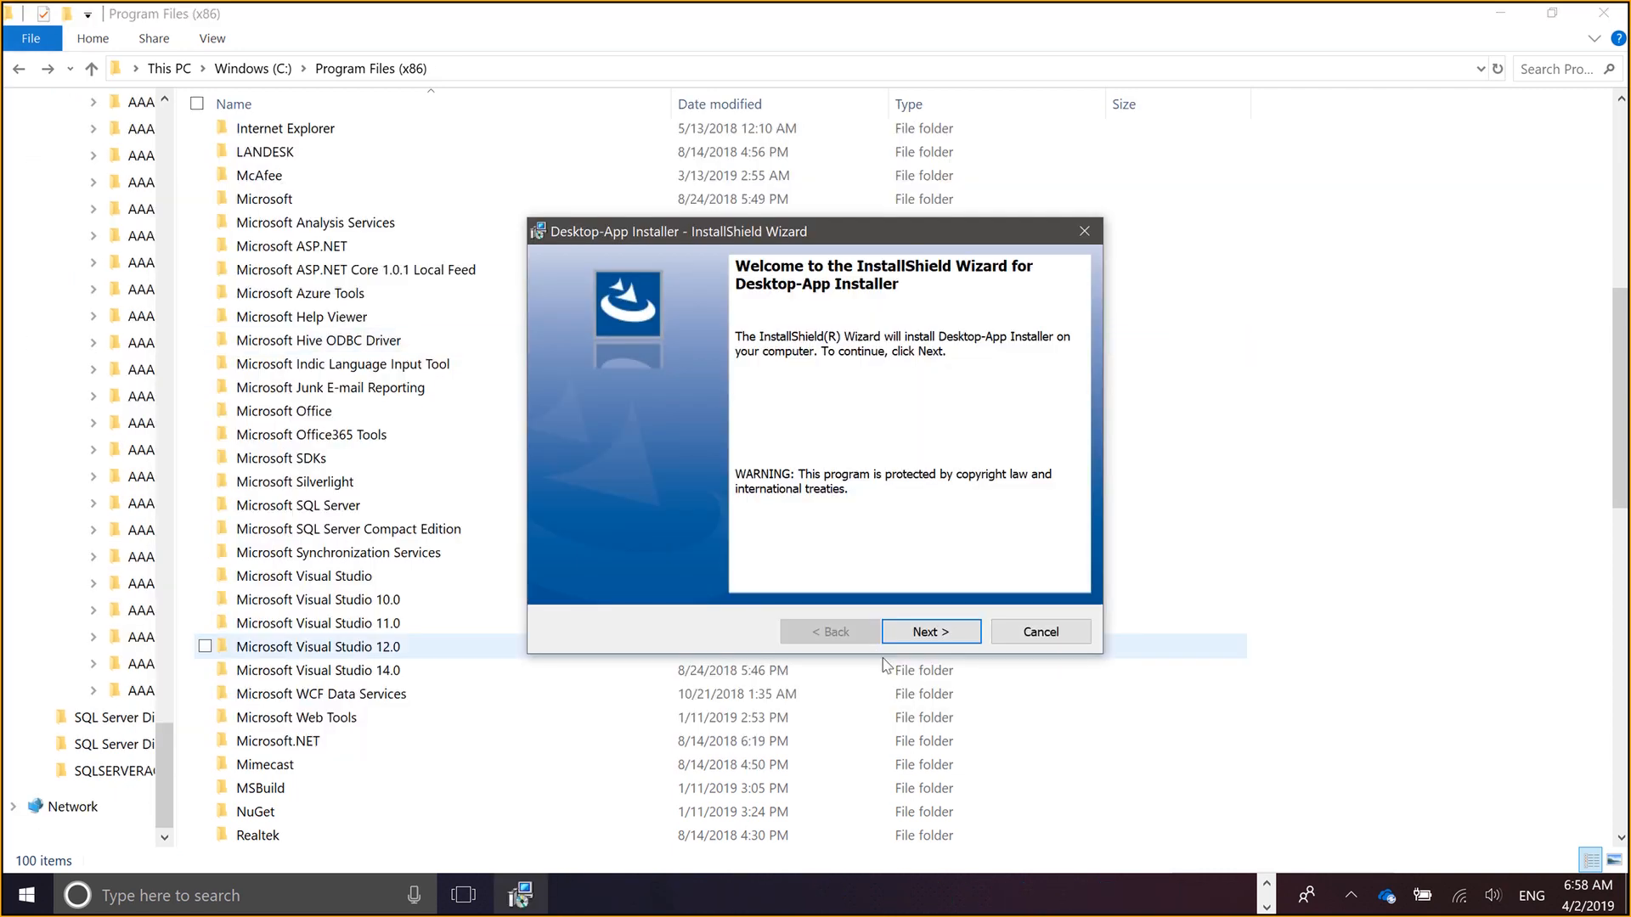
Accept the license agreement in the installer wizard and proceed with the Custom setup type
{"action": "left_click", "coordinate": [899, 636]}
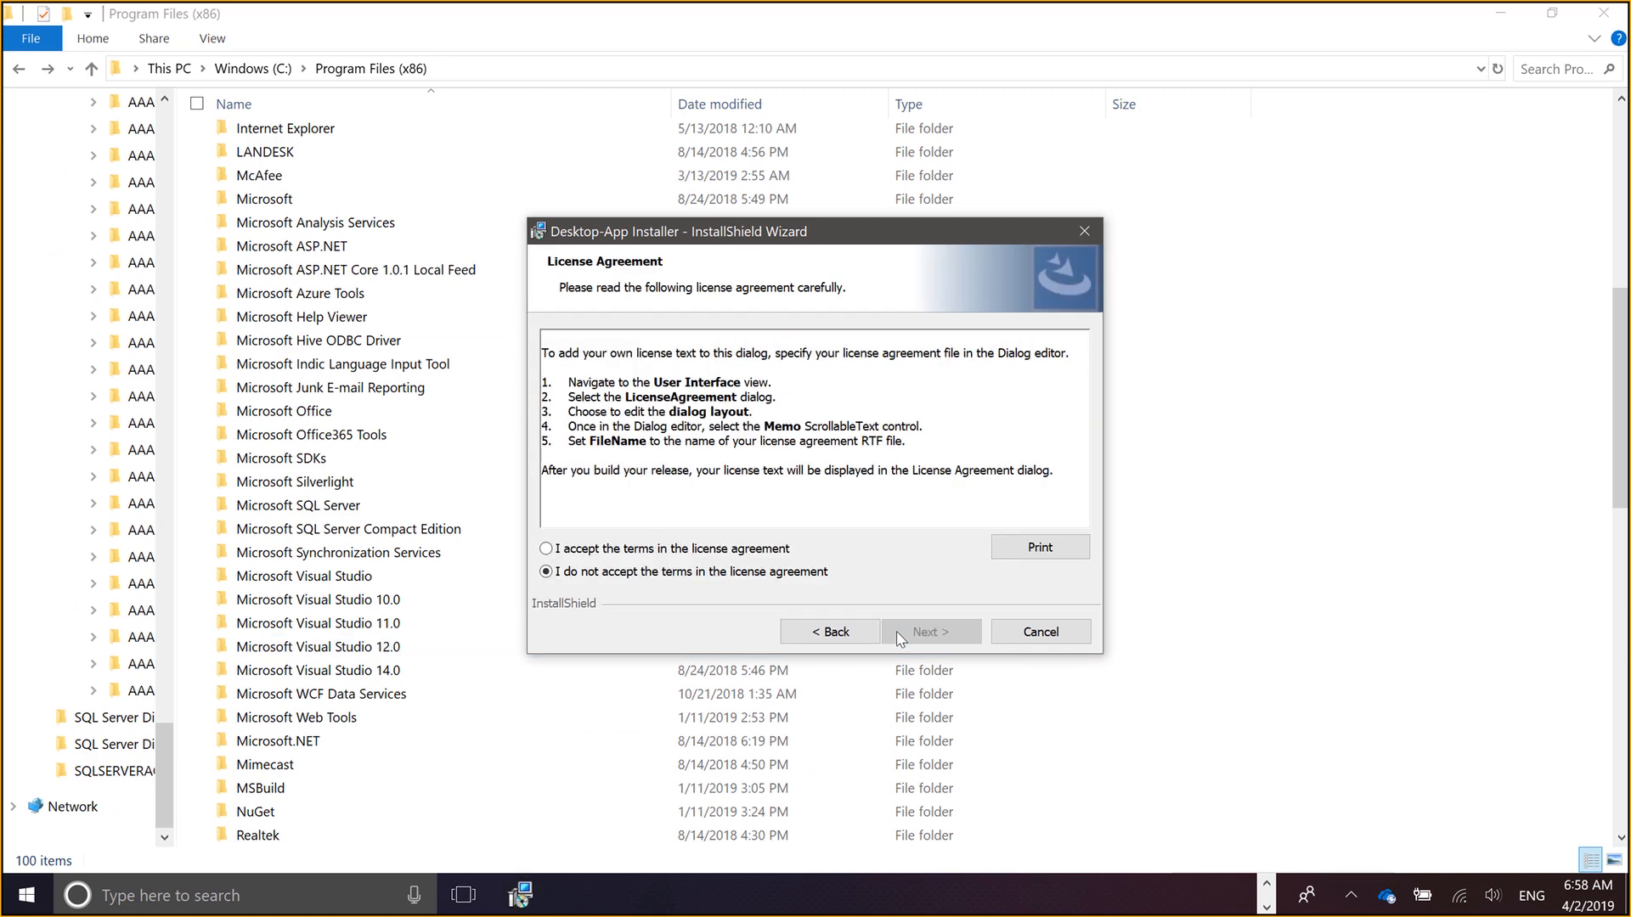
{"action": "key", "text": "alt+a"}
{"action": "left_click", "coordinate": [900, 633]}
{"action": "left_click", "coordinate": [900, 633]}
{"action": "left_click", "coordinate": [901, 633]}
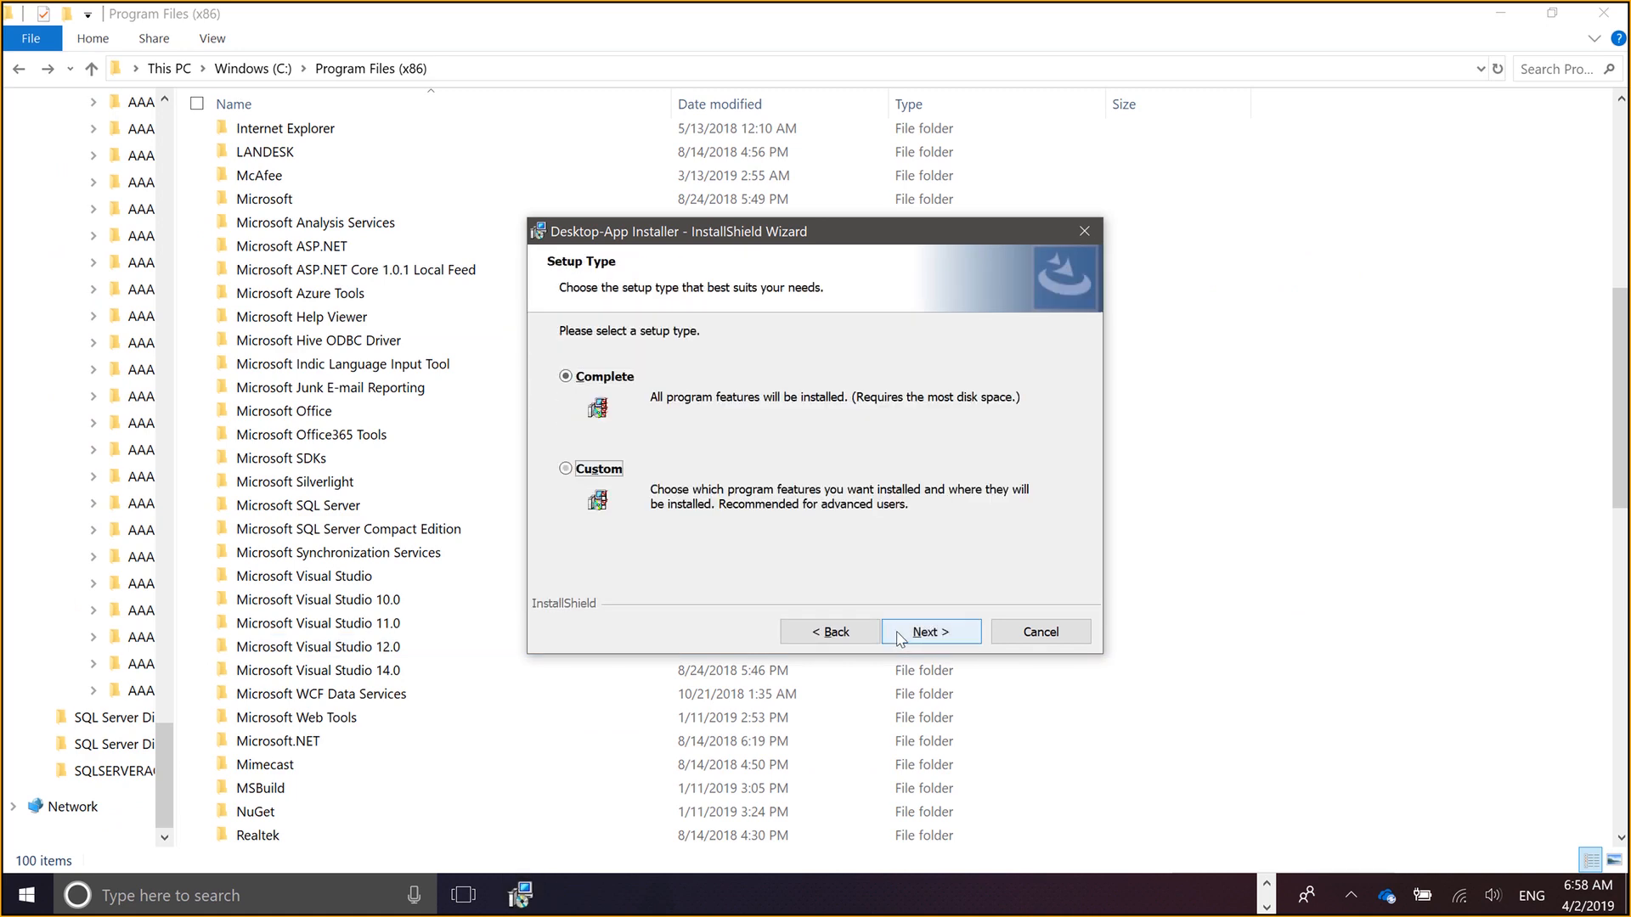
{"action": "left_click", "coordinate": [900, 633]}
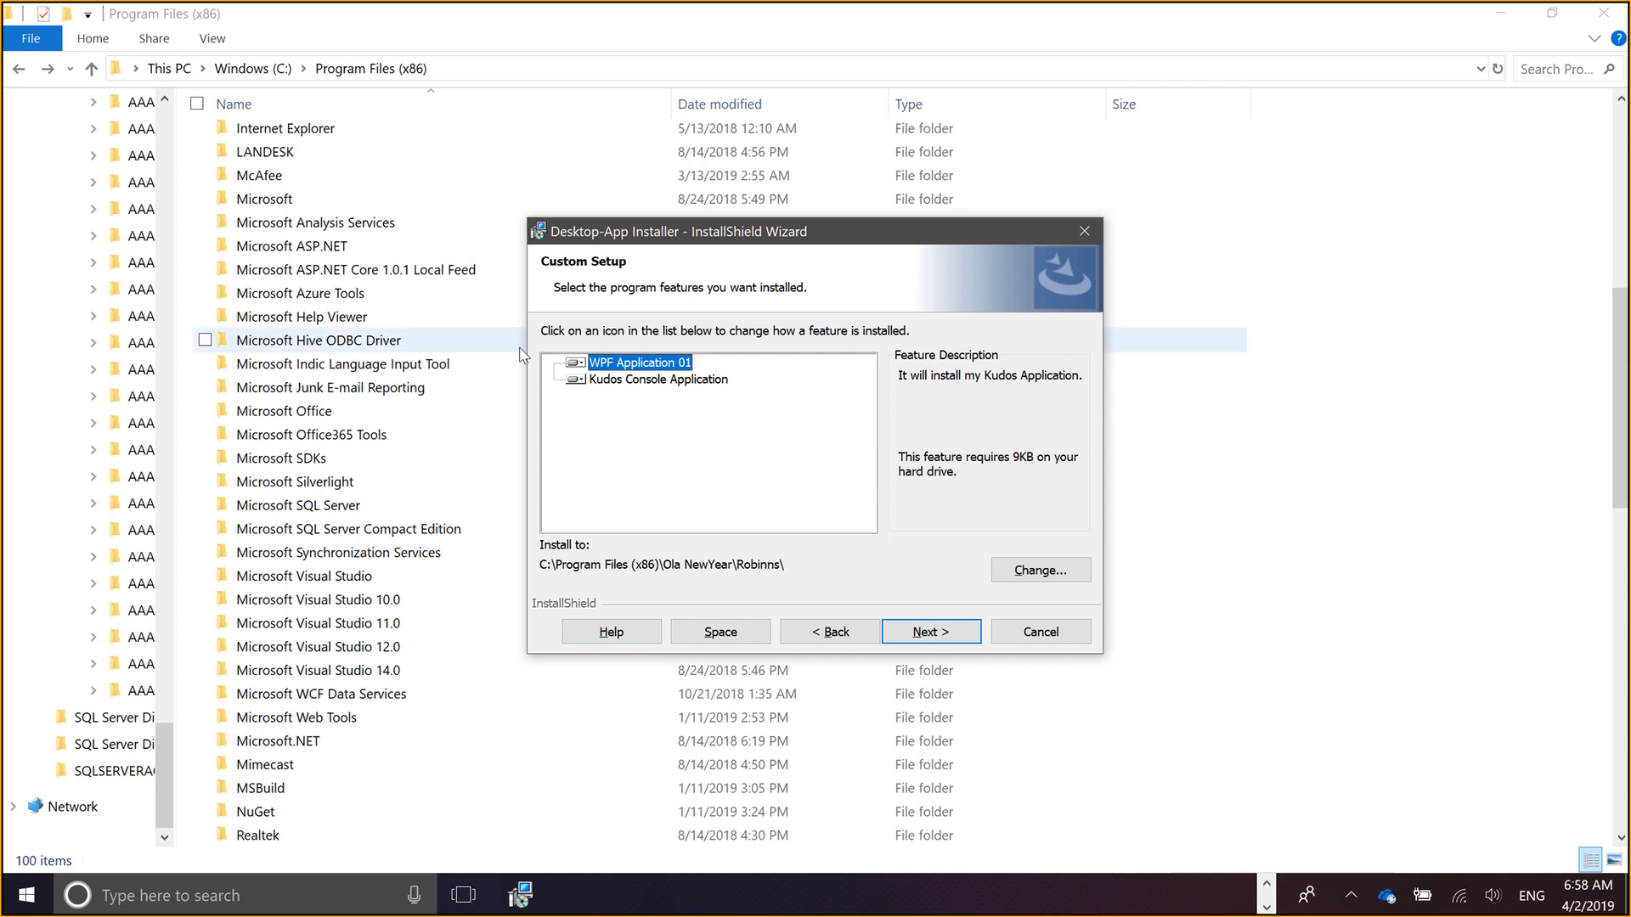
Make the Kudos Console Application feature unavailable and continue to the Application Configuration page
{"action": "left_click", "coordinate": [589, 376]}
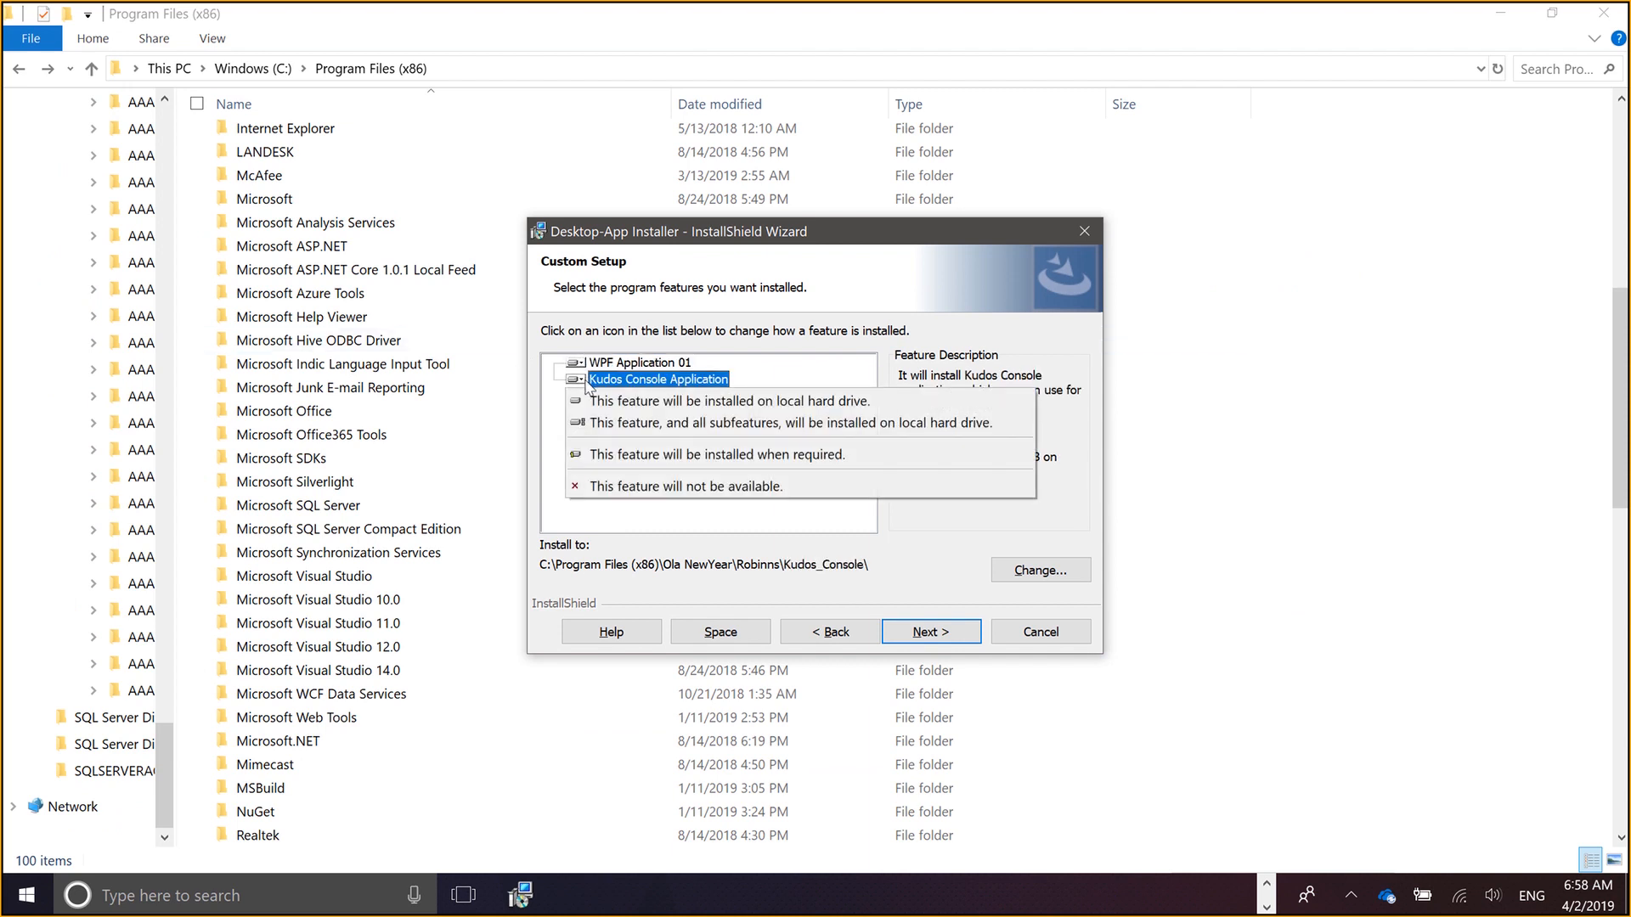
{"action": "left_click", "coordinate": [638, 482]}
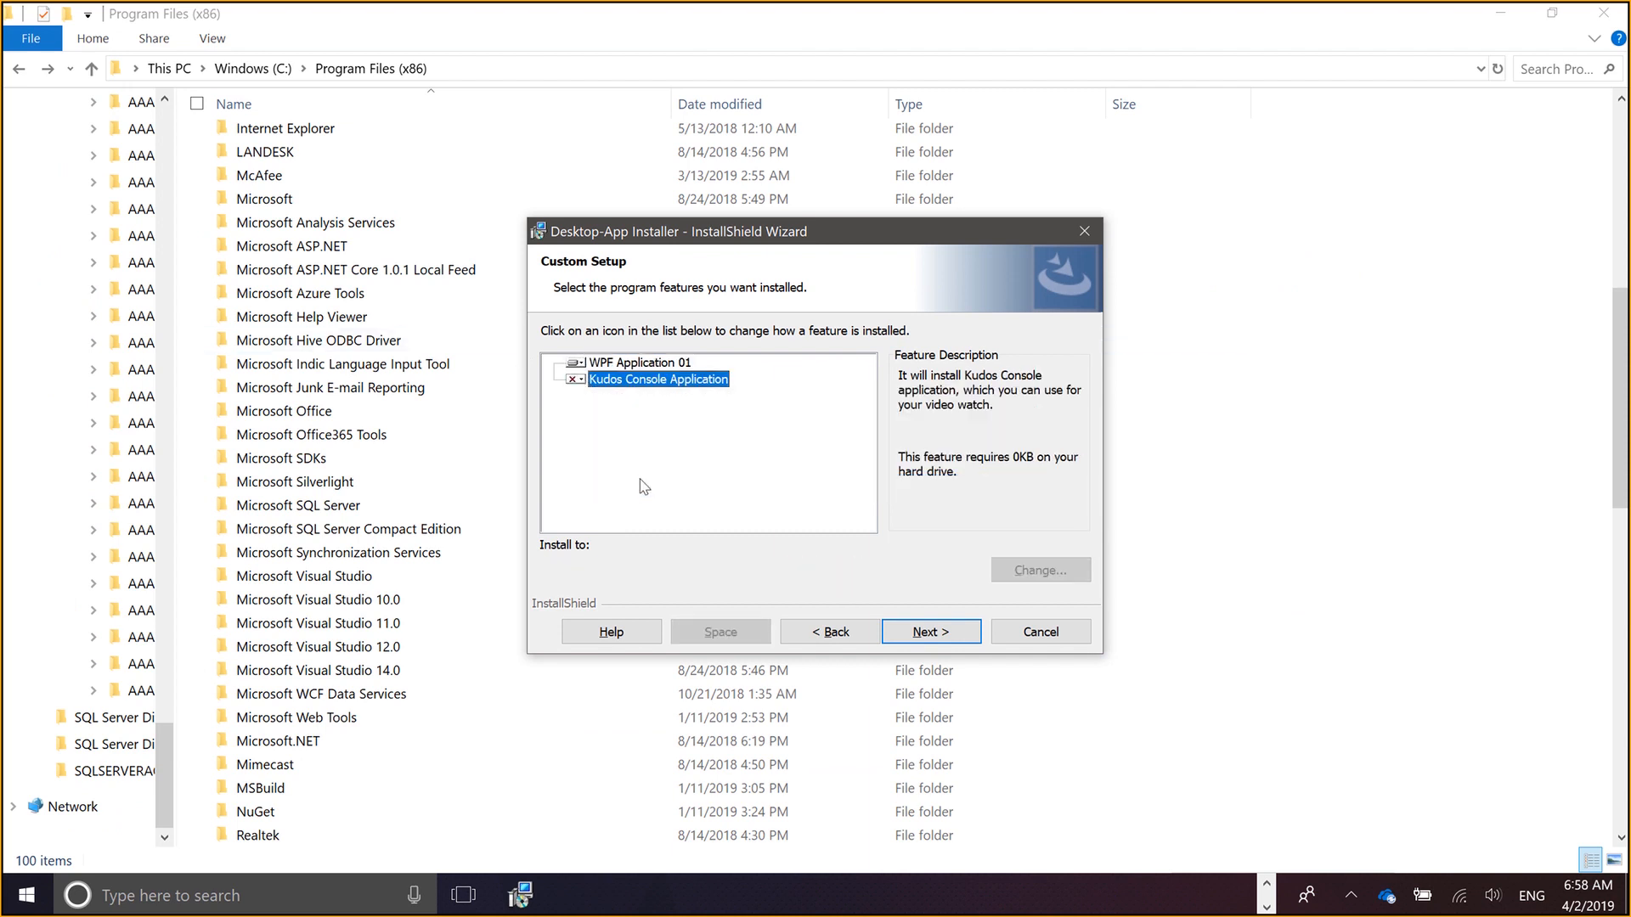
{"action": "left_click", "coordinate": [913, 635]}
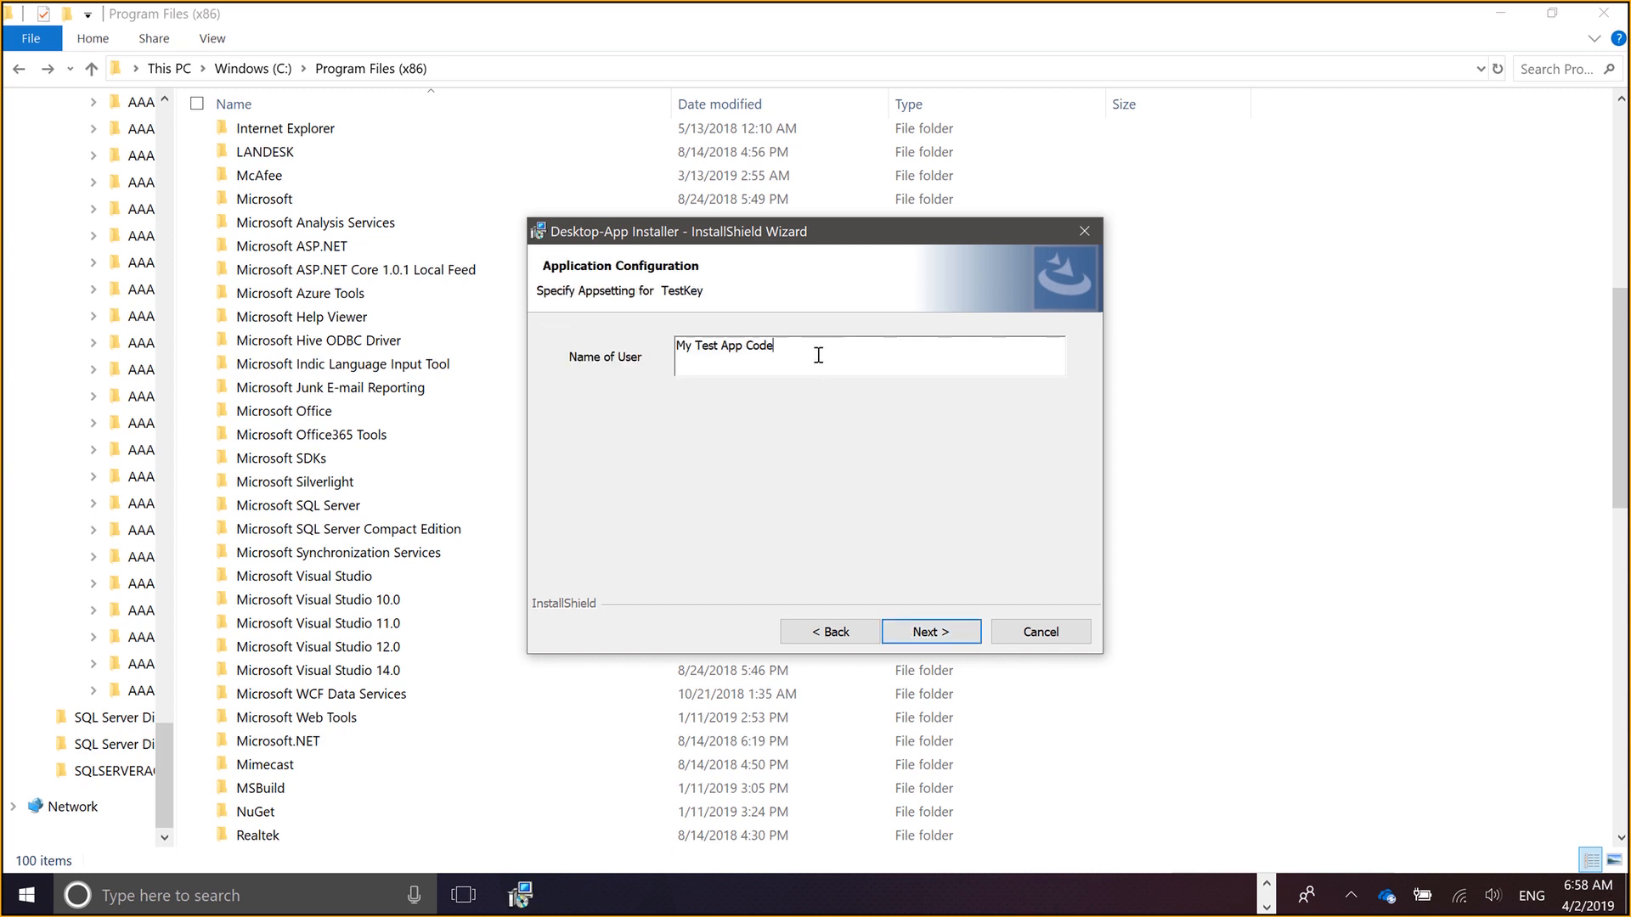
Replace the Name of User value with the user's name, run the installation and finish the wizard
{"action": "key", "text": "ctrl+a"}
{"action": "type", "text": "Truba"}
{"action": "left_click", "coordinate": [935, 638]}
{"action": "left_click", "coordinate": [935, 636]}
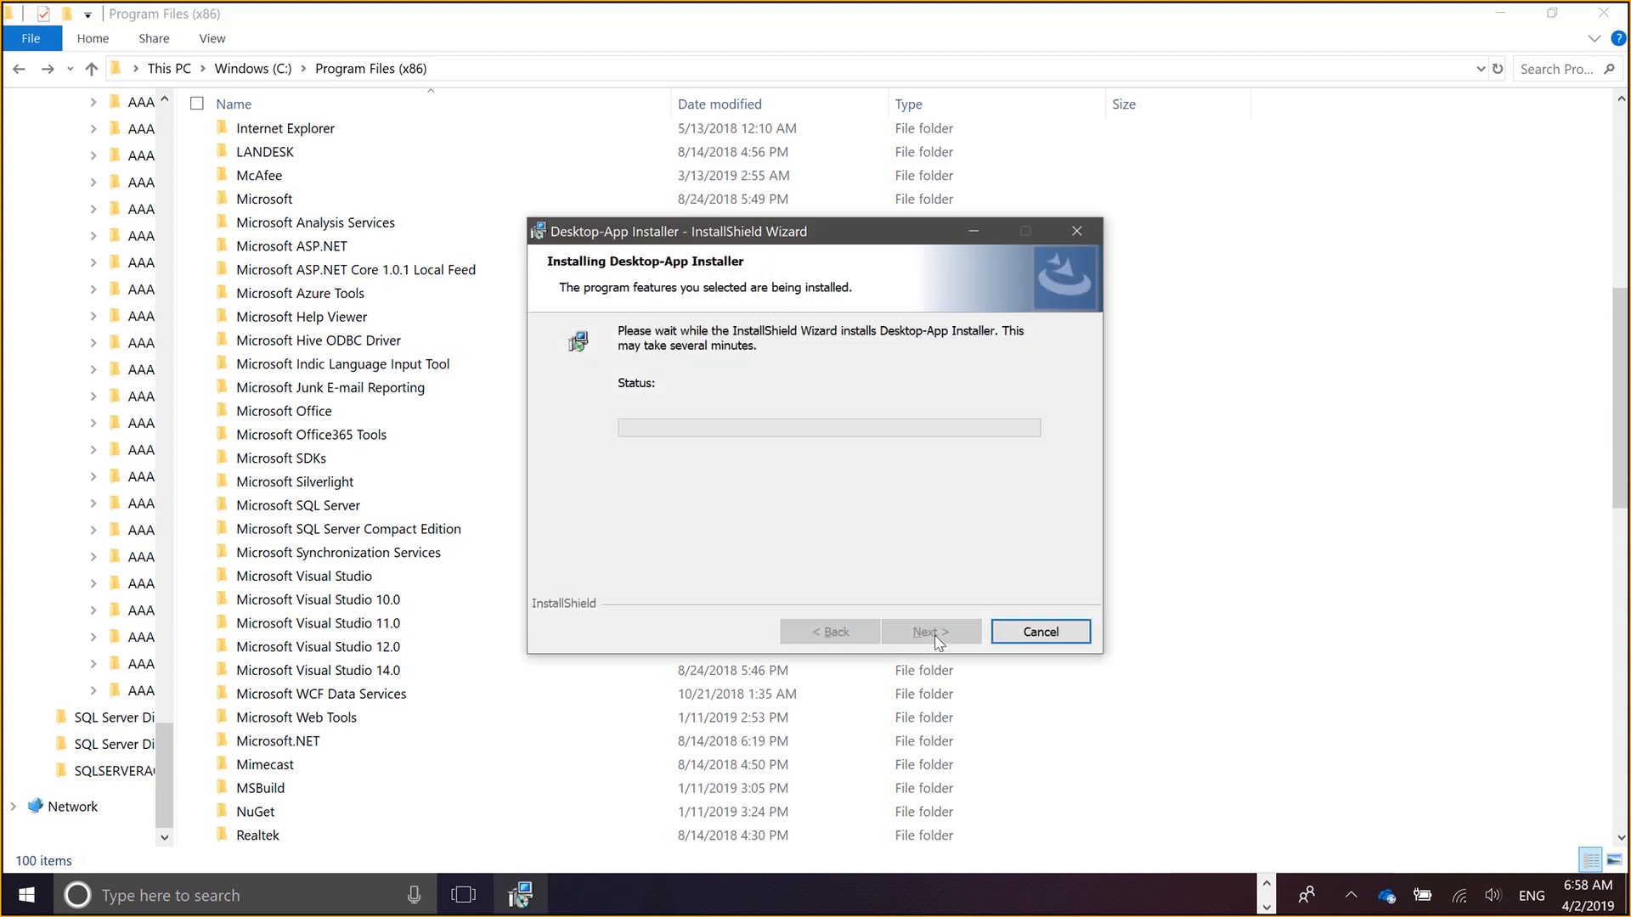
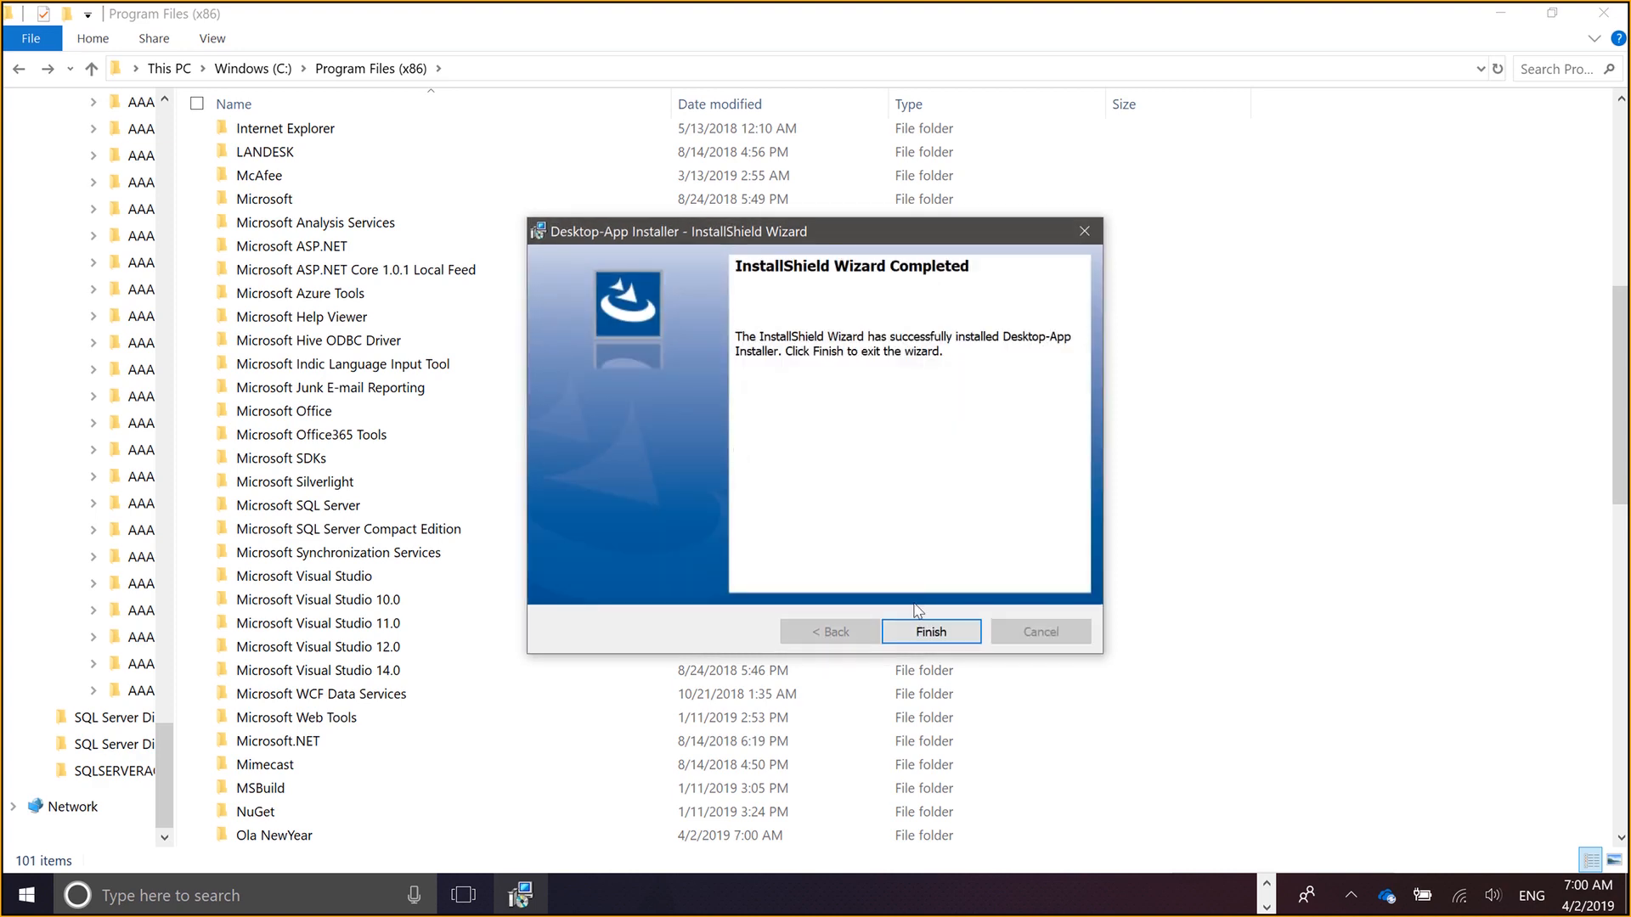
{"action": "left_click", "coordinate": [919, 630]}
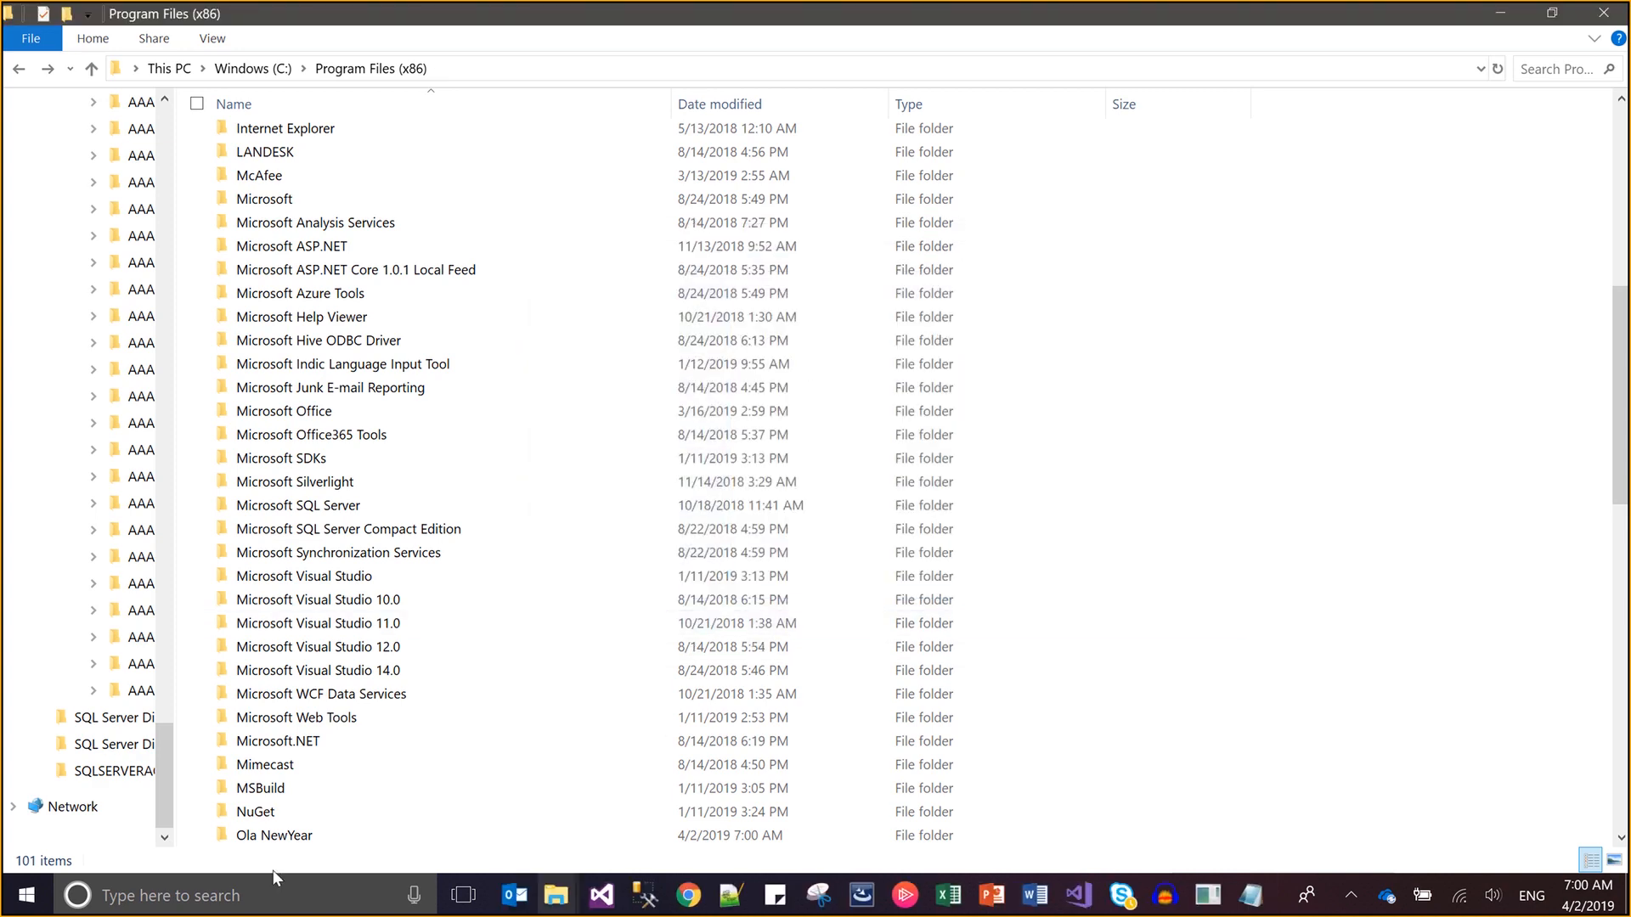
Check the installed files in Ola NewYear\Robinns, then return to Program Files (x86)
{"action": "left_click", "coordinate": [287, 843]}
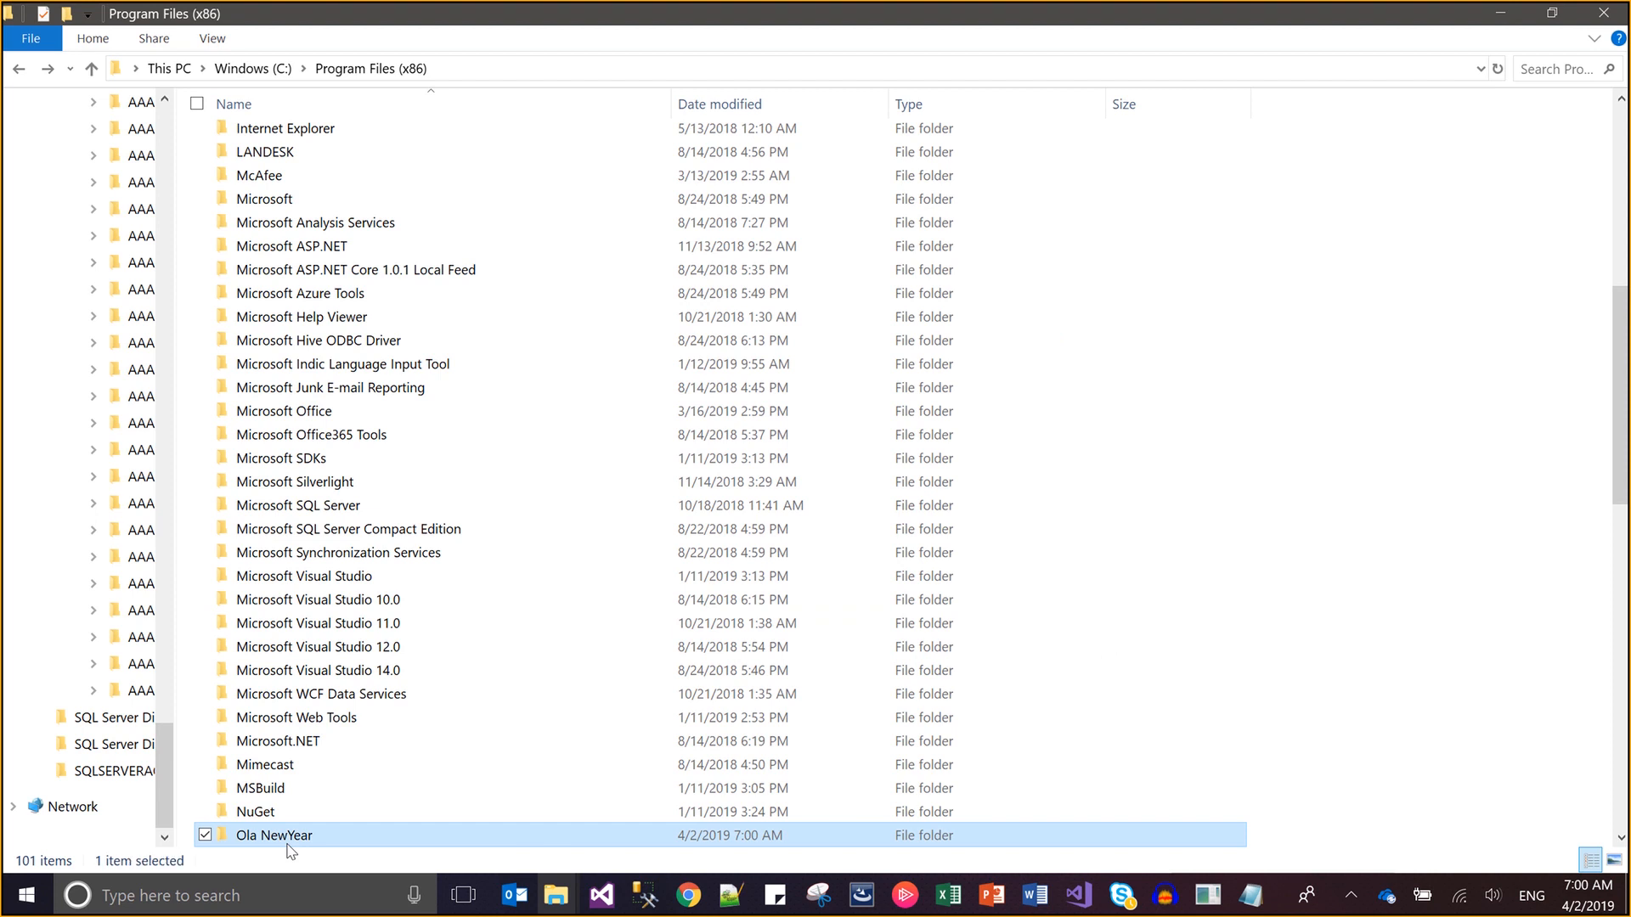
{"action": "double_click", "coordinate": [287, 844]}
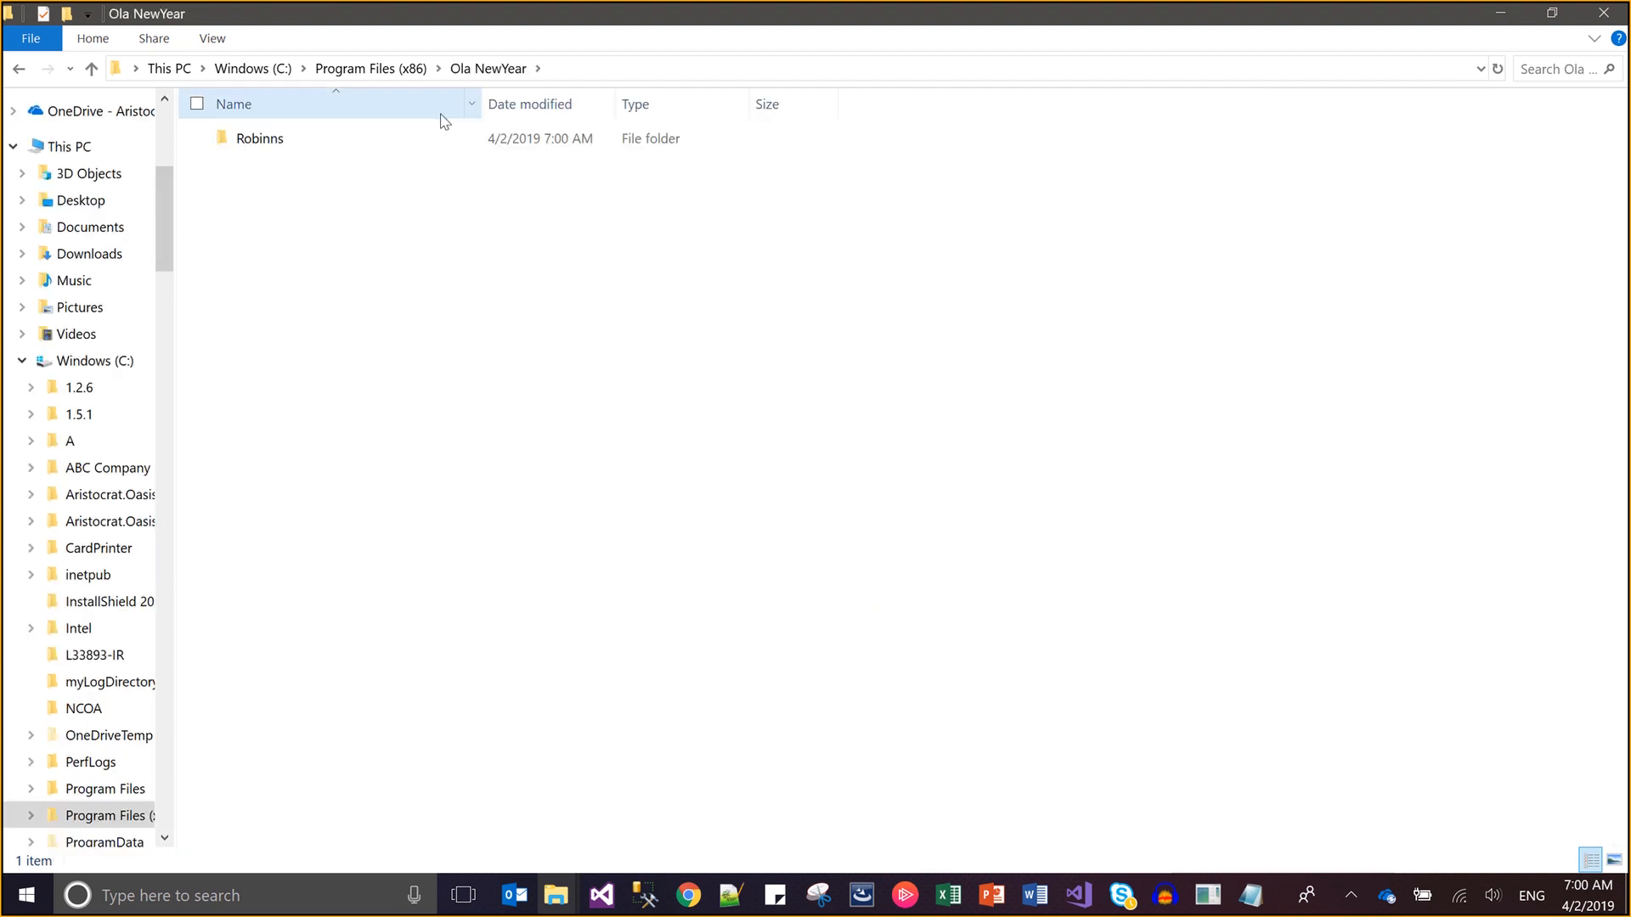
{"action": "double_click", "coordinate": [430, 145]}
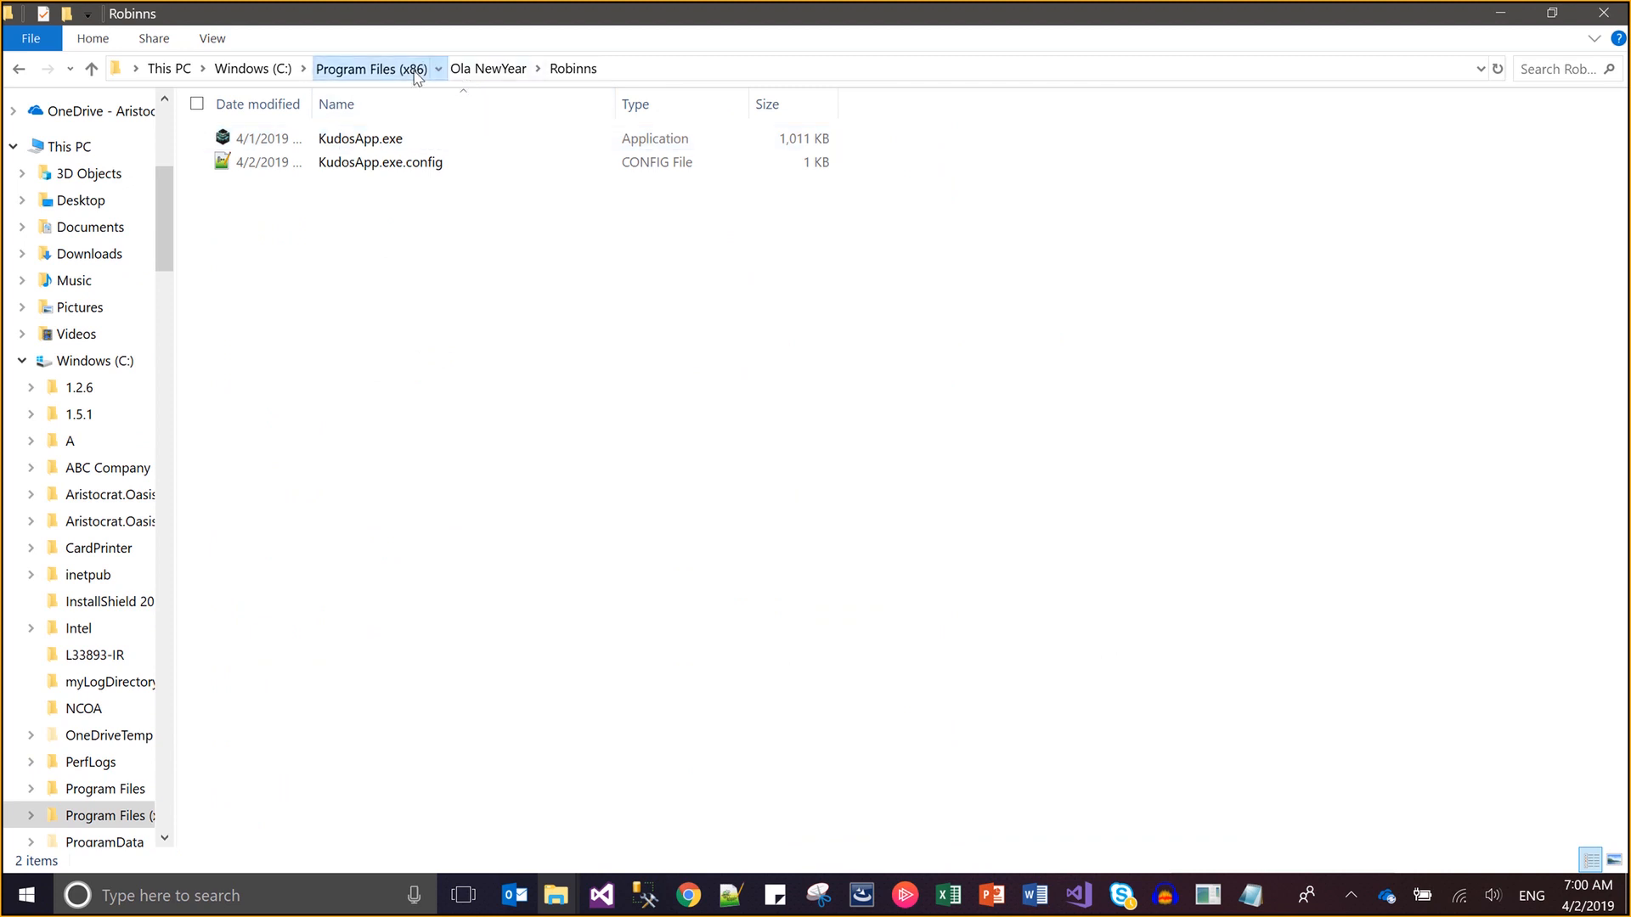
{"action": "left_click", "coordinate": [371, 68]}
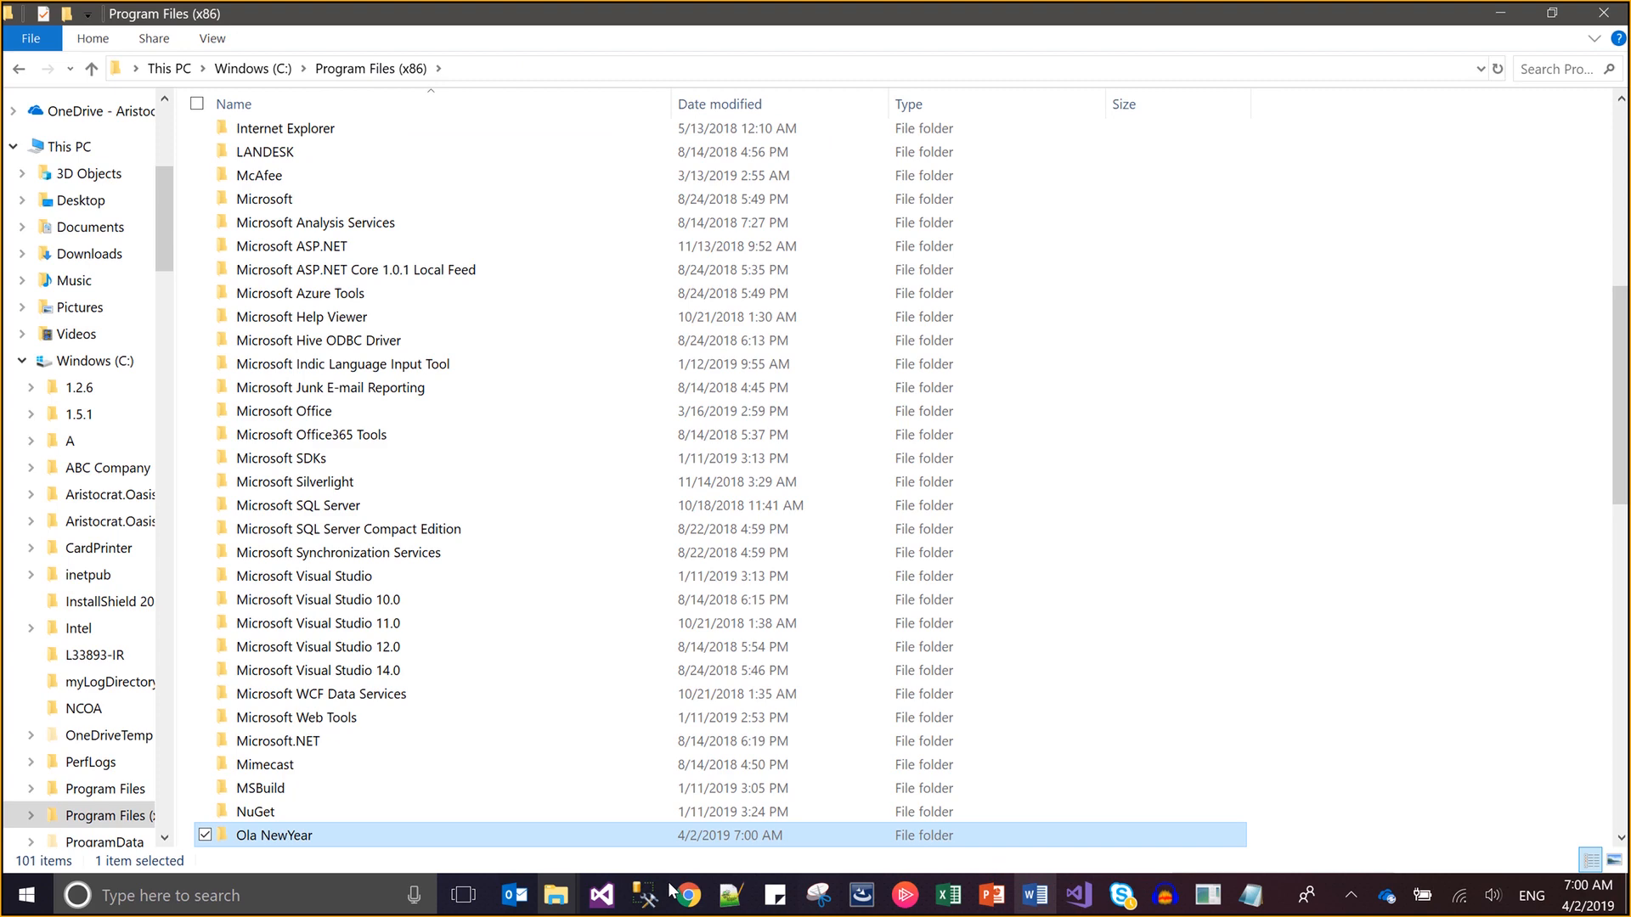
Relaunch the installer from the Disk1 folder, remove Desktop-App Installer and finish the wizard
{"action": "left_click", "coordinate": [557, 898]}
{"action": "left_click", "coordinate": [789, 777]}
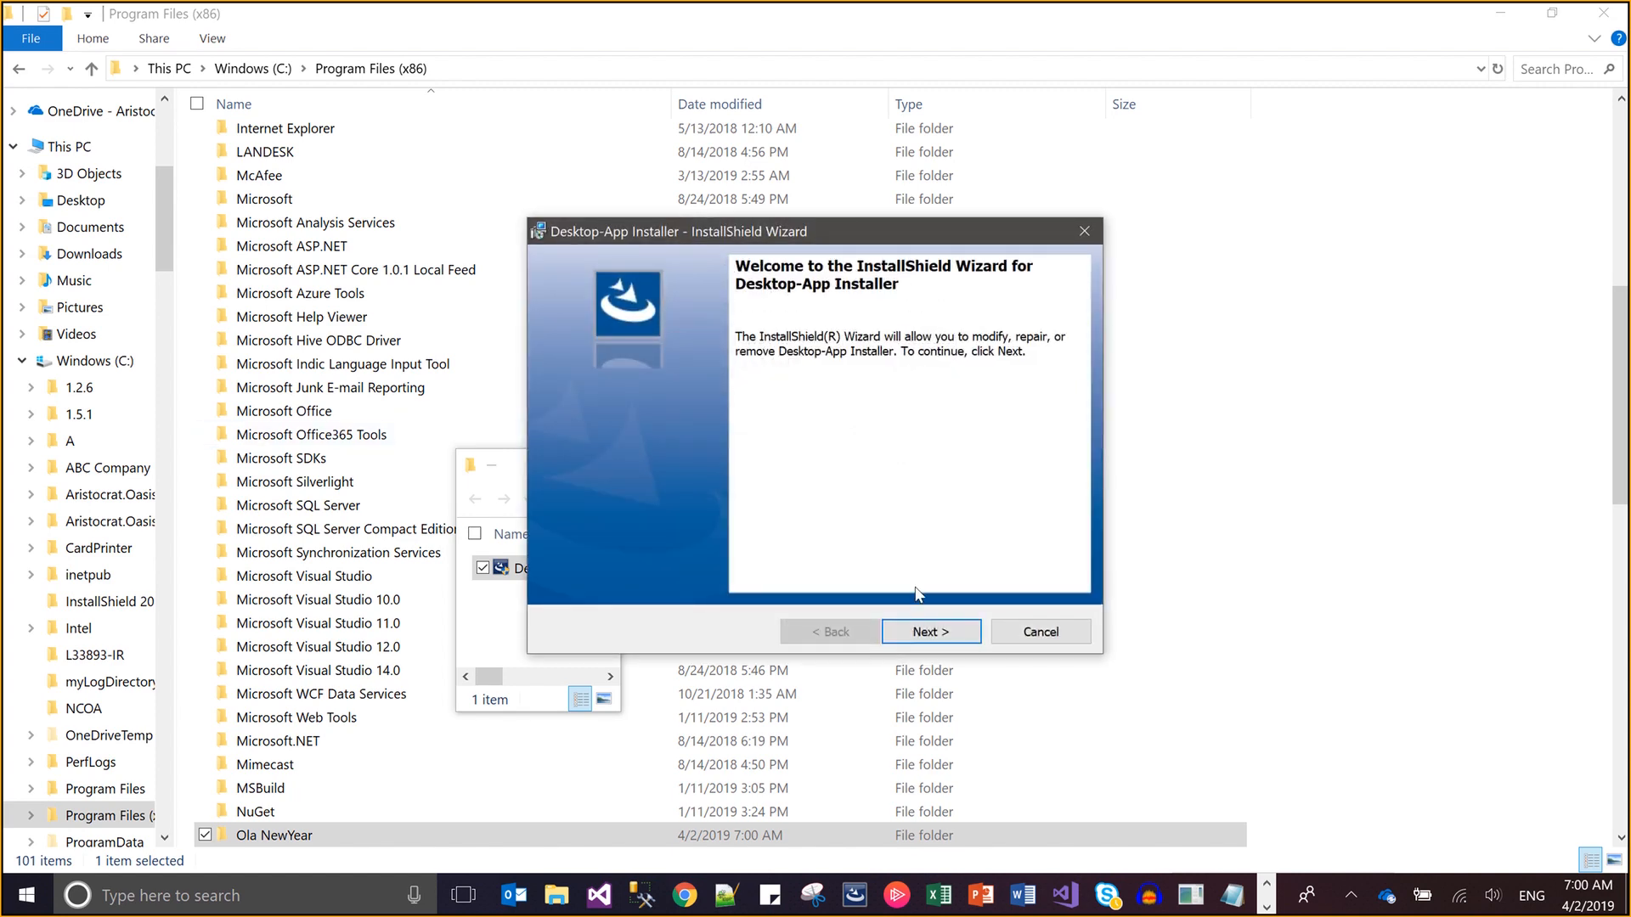
{"action": "left_click", "coordinate": [935, 631]}
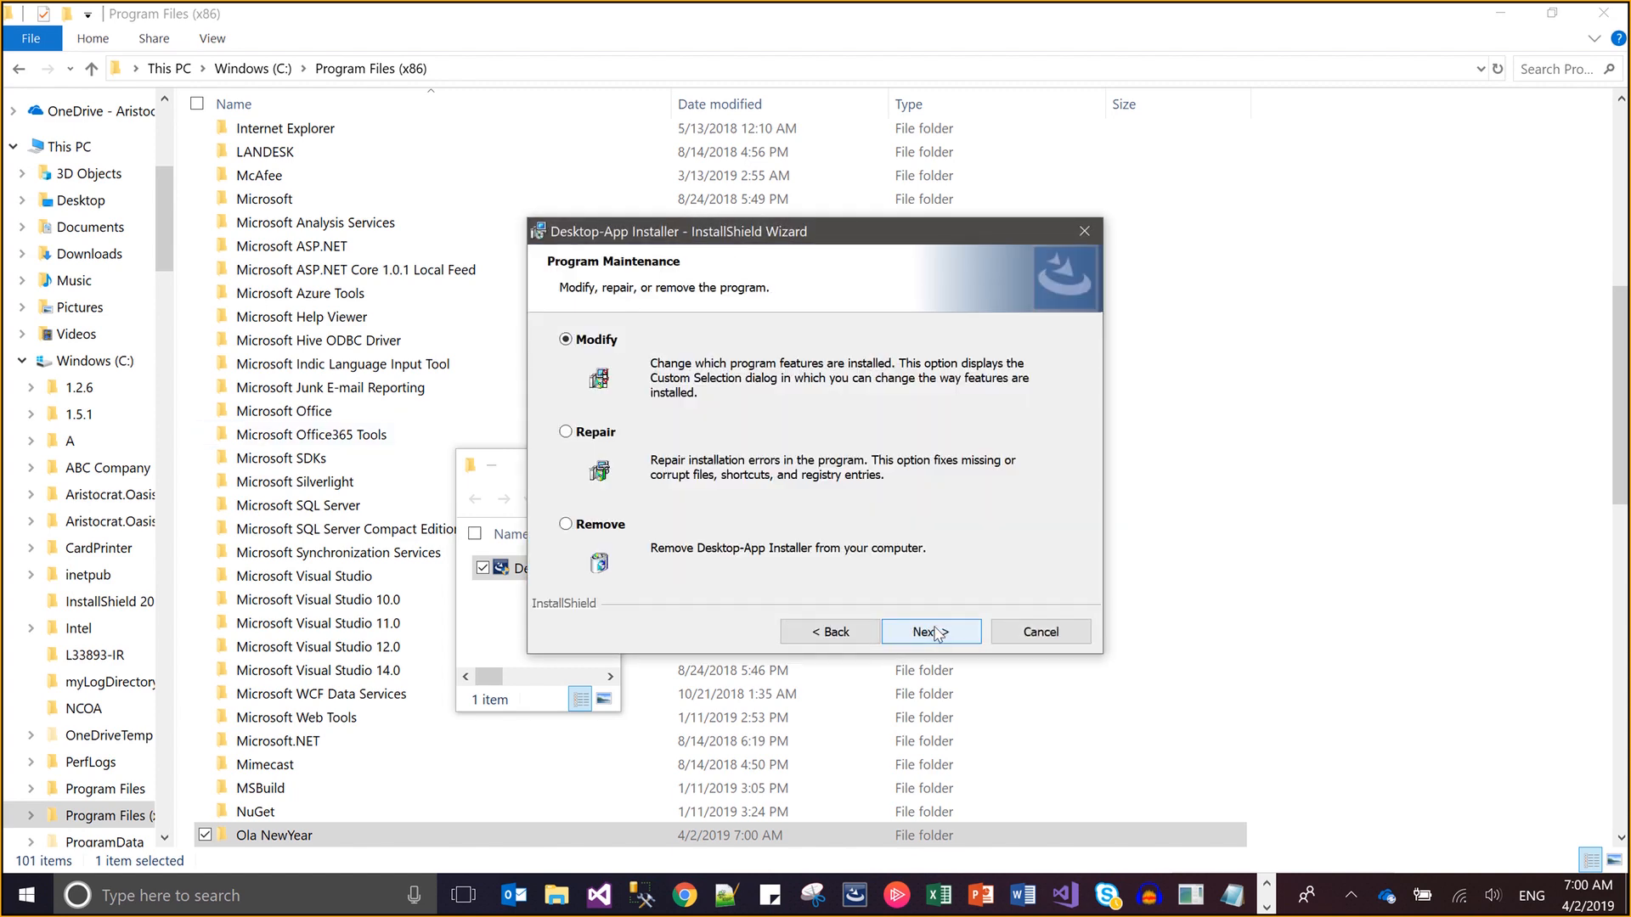
{"action": "key", "text": "Down"}
{"action": "key", "text": "Down"}
{"action": "left_click", "coordinate": [938, 634]}
{"action": "left_click", "coordinate": [938, 634]}
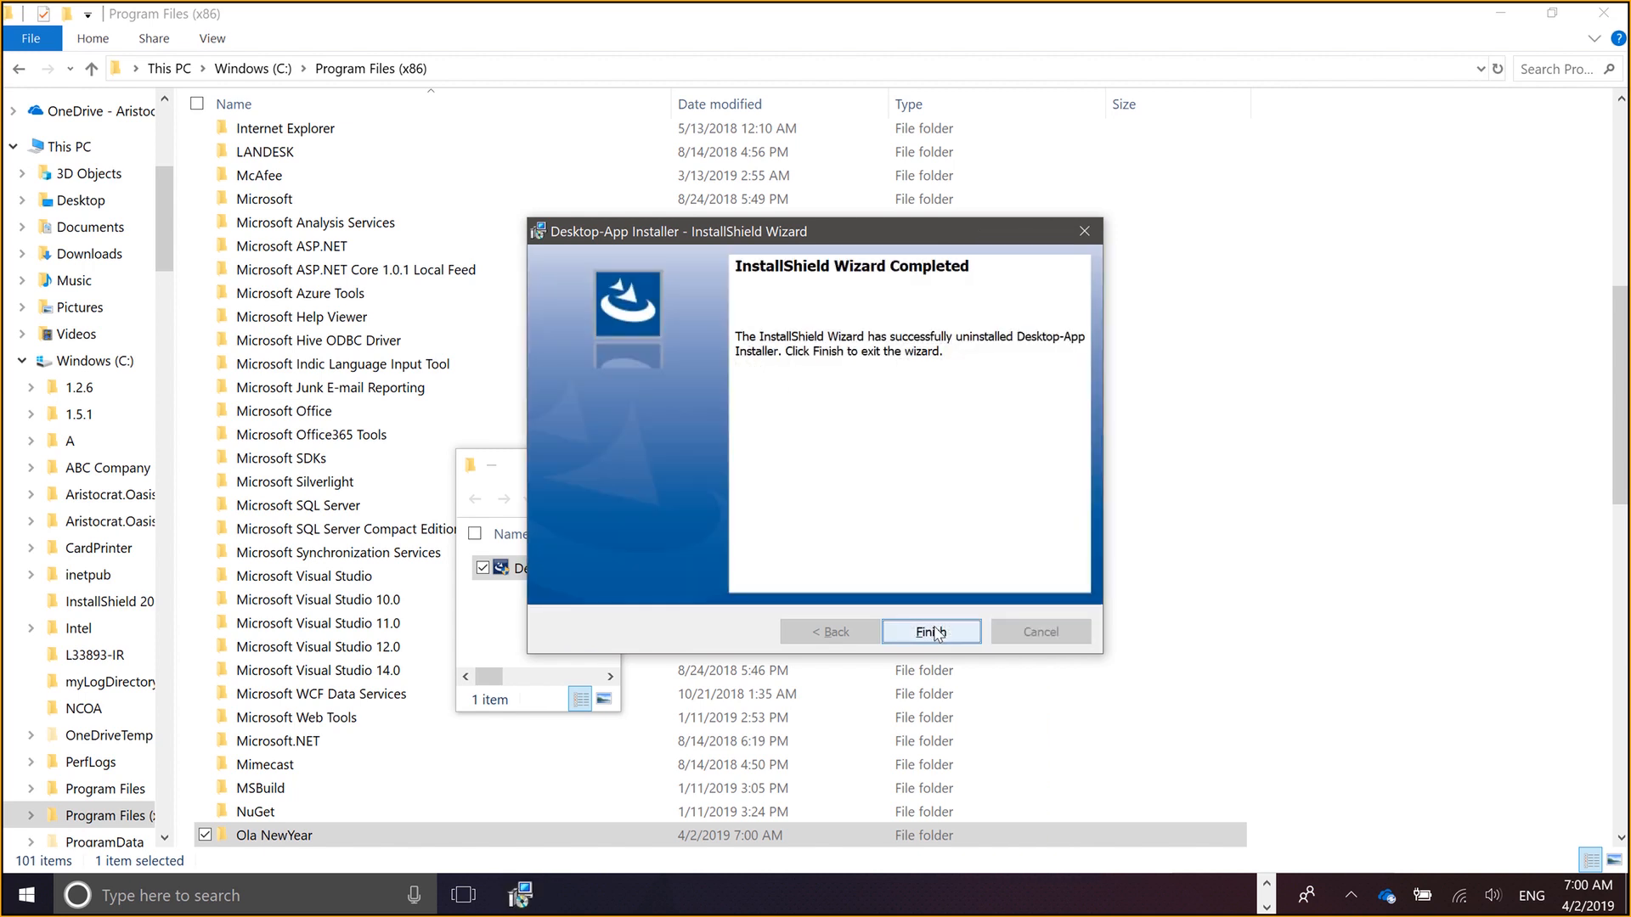
{"action": "left_click", "coordinate": [949, 636]}
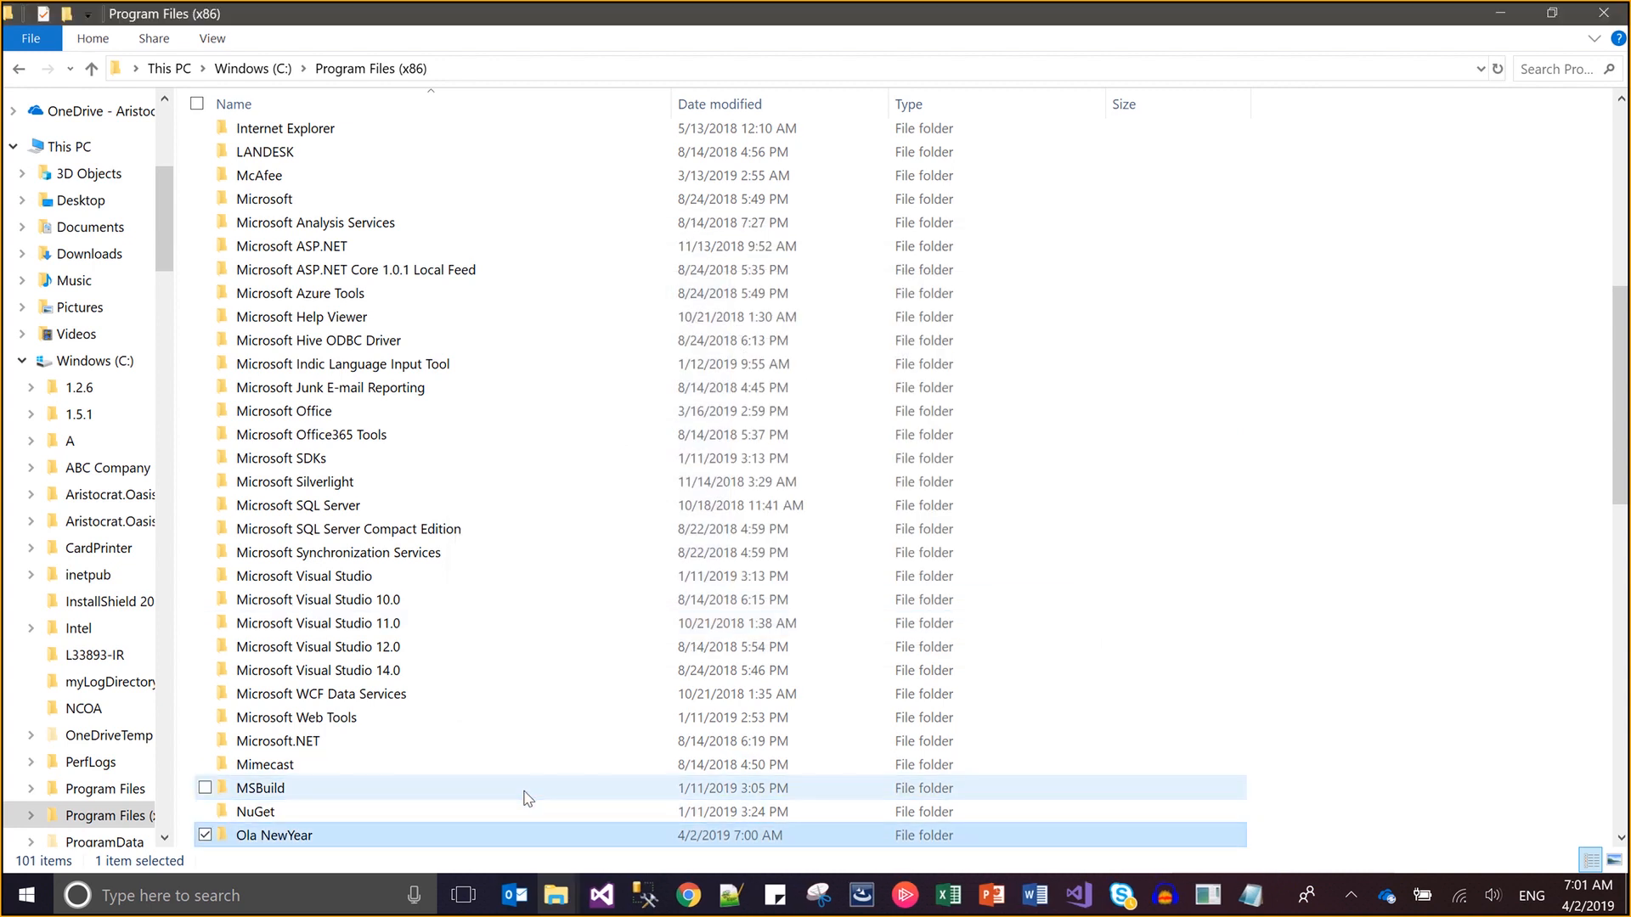
Check which files remain in Ola NewYear\Robinns after the uninstall, then return to Program Files (x86) without deleting the folder
{"action": "key", "text": "Return"}
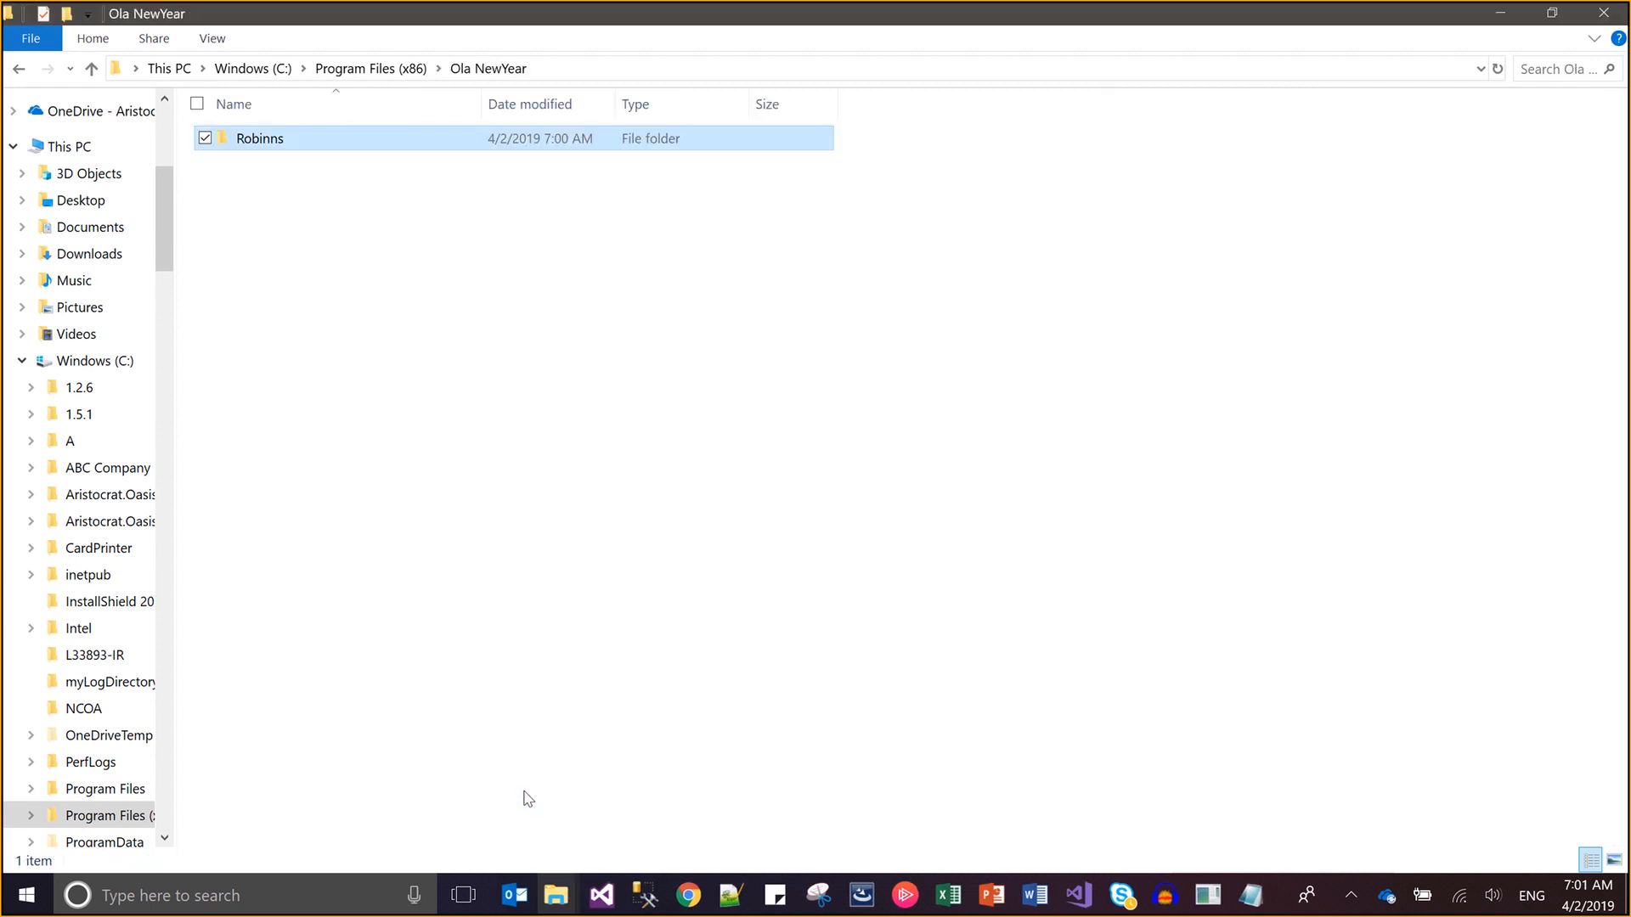
{"action": "key", "text": "Return"}
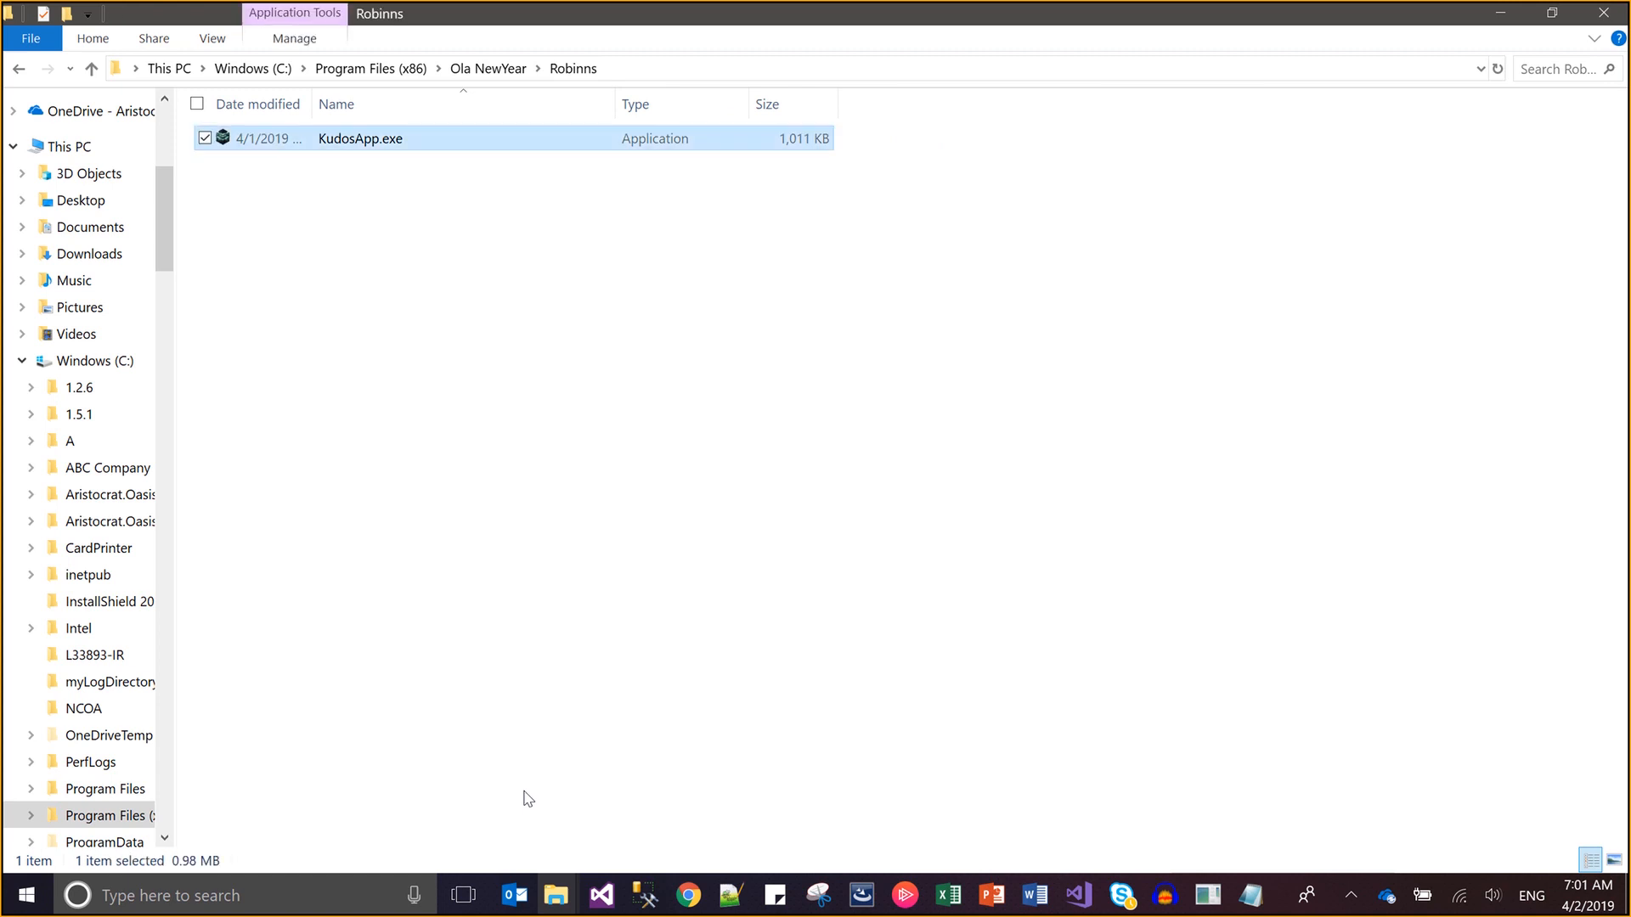
{"action": "left_click", "coordinate": [400, 68]}
{"action": "key", "text": "shift+Delete"}
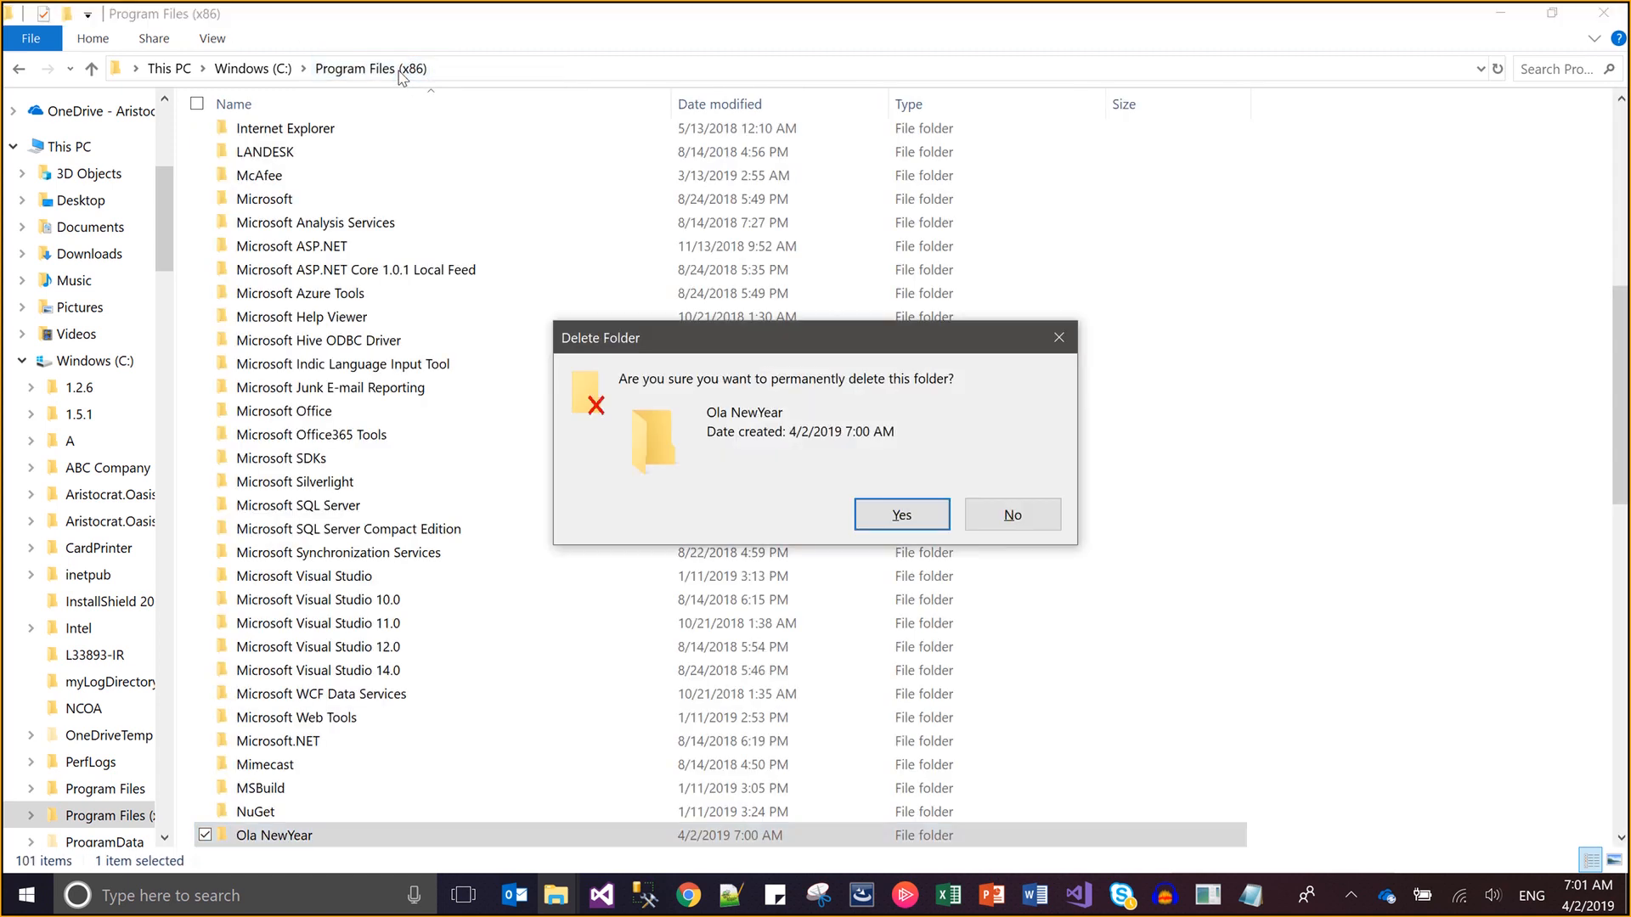
{"action": "key", "text": "Escape"}
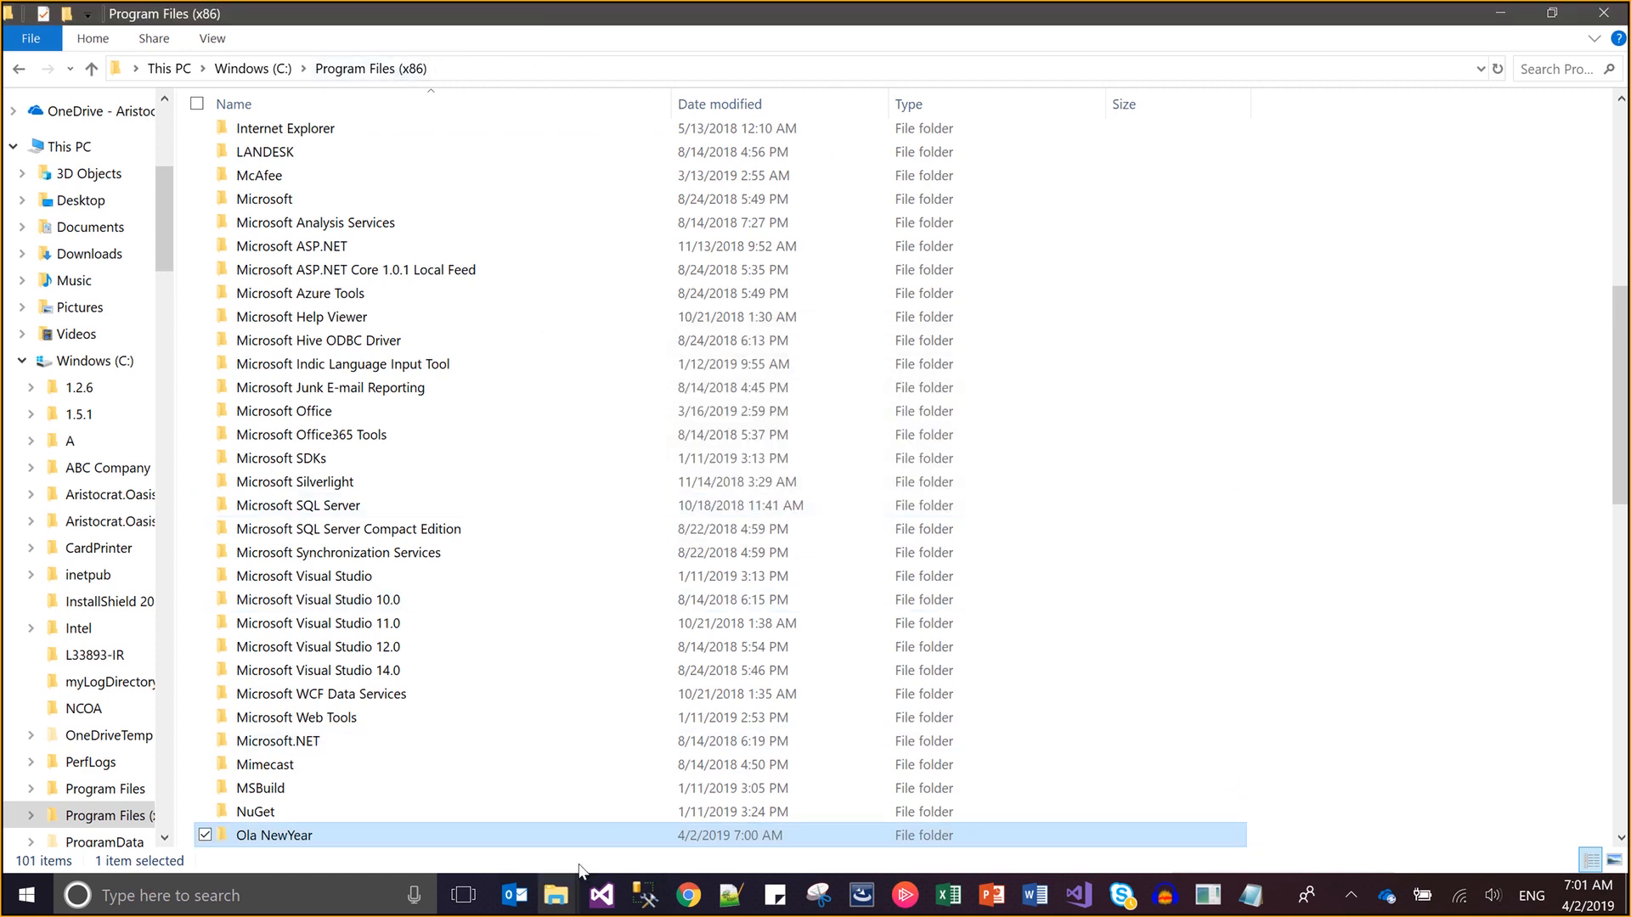
Switch to InstallShield and generate a new component code for the Executable component under the WPF_Application feature
{"action": "left_click", "coordinate": [850, 901]}
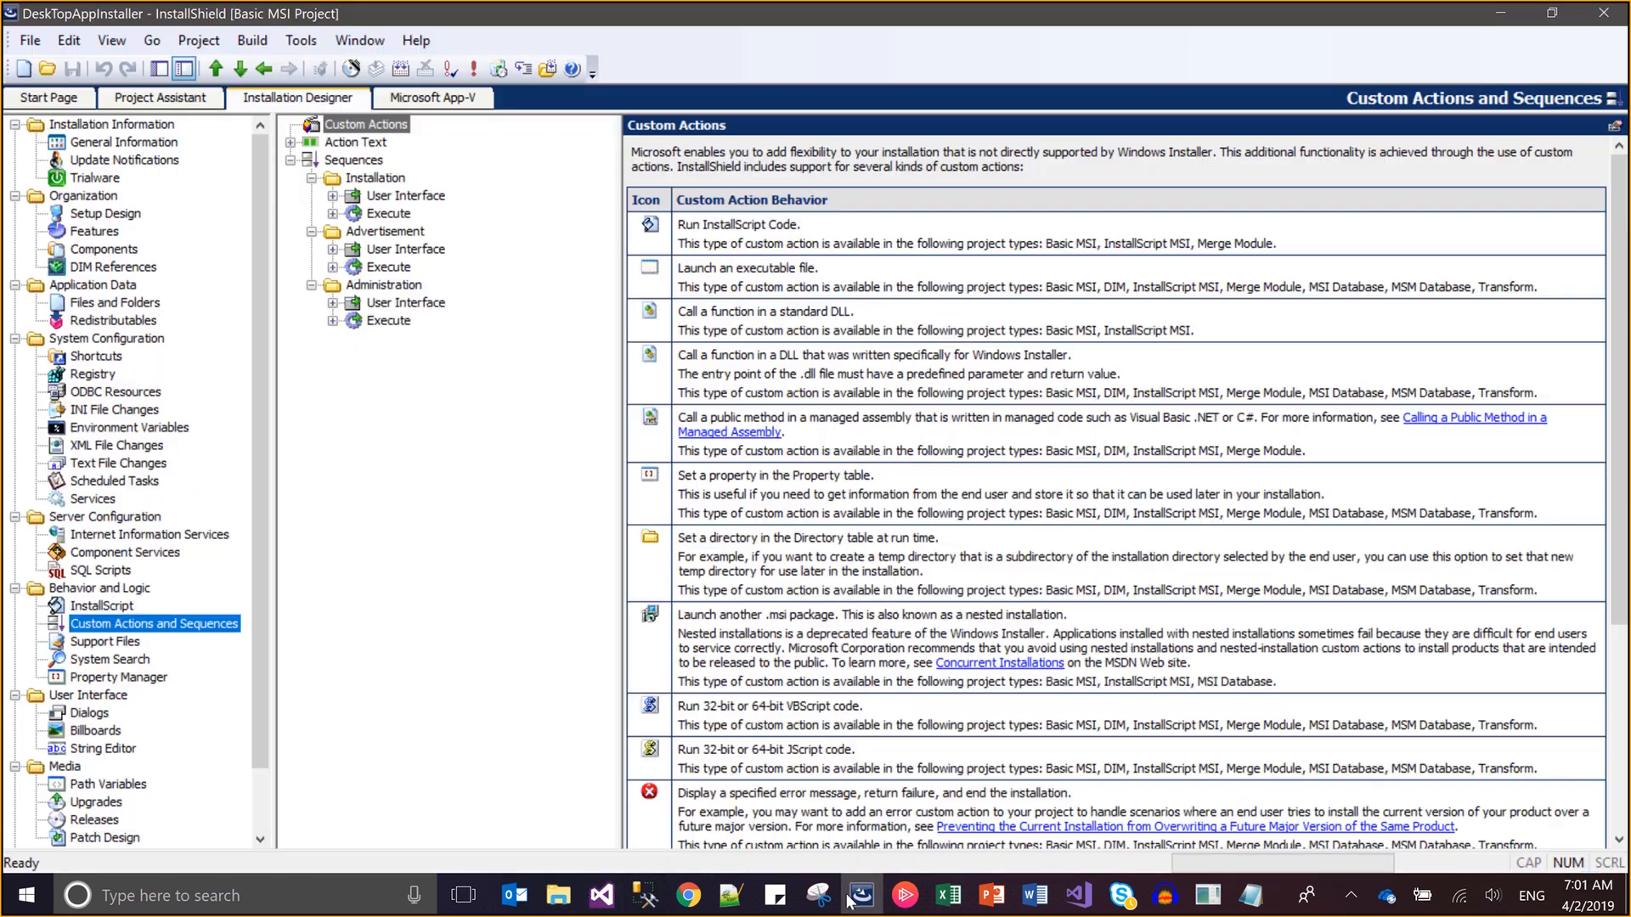
{"action": "left_click", "coordinate": [117, 217]}
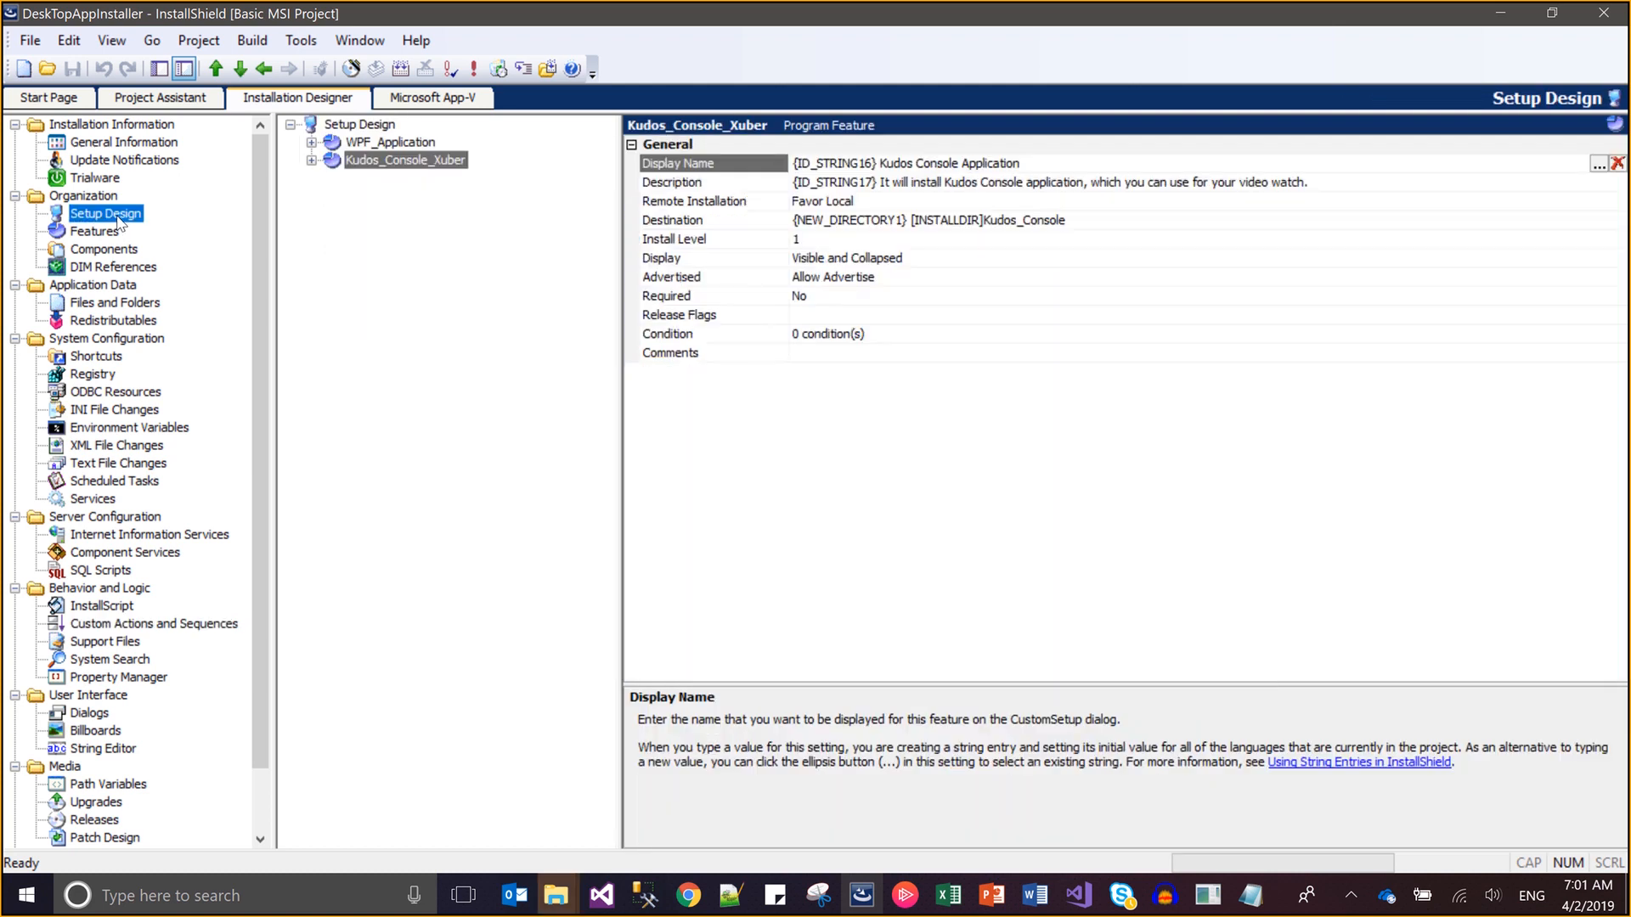
{"action": "left_click", "coordinate": [369, 143]}
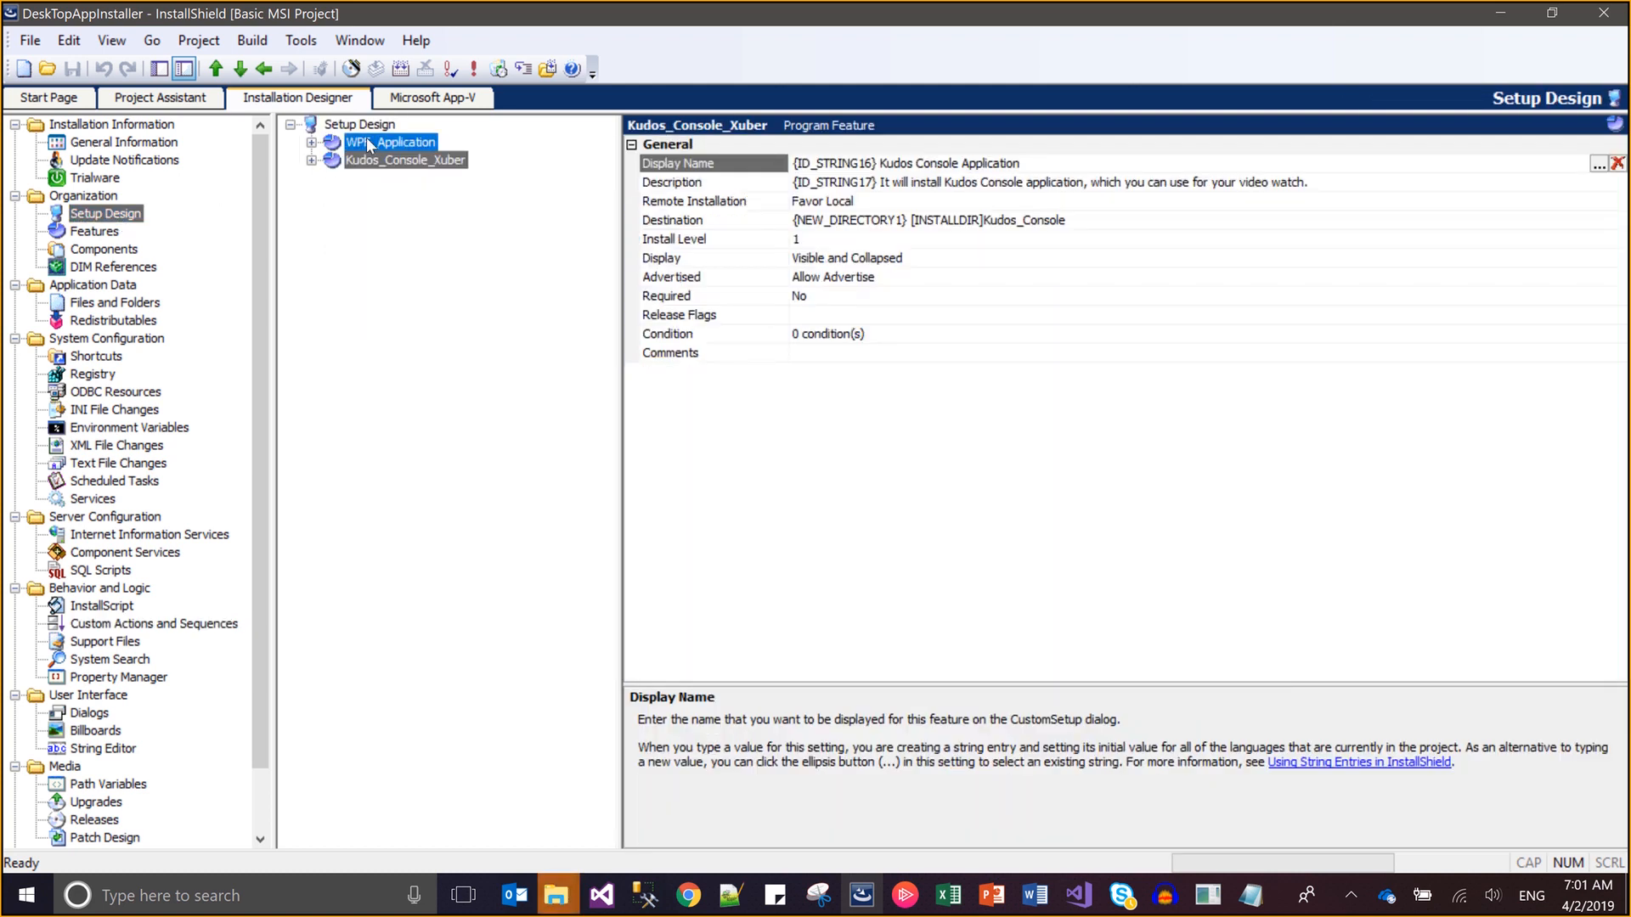
{"action": "left_click", "coordinate": [313, 143]}
{"action": "left_click", "coordinate": [396, 178]}
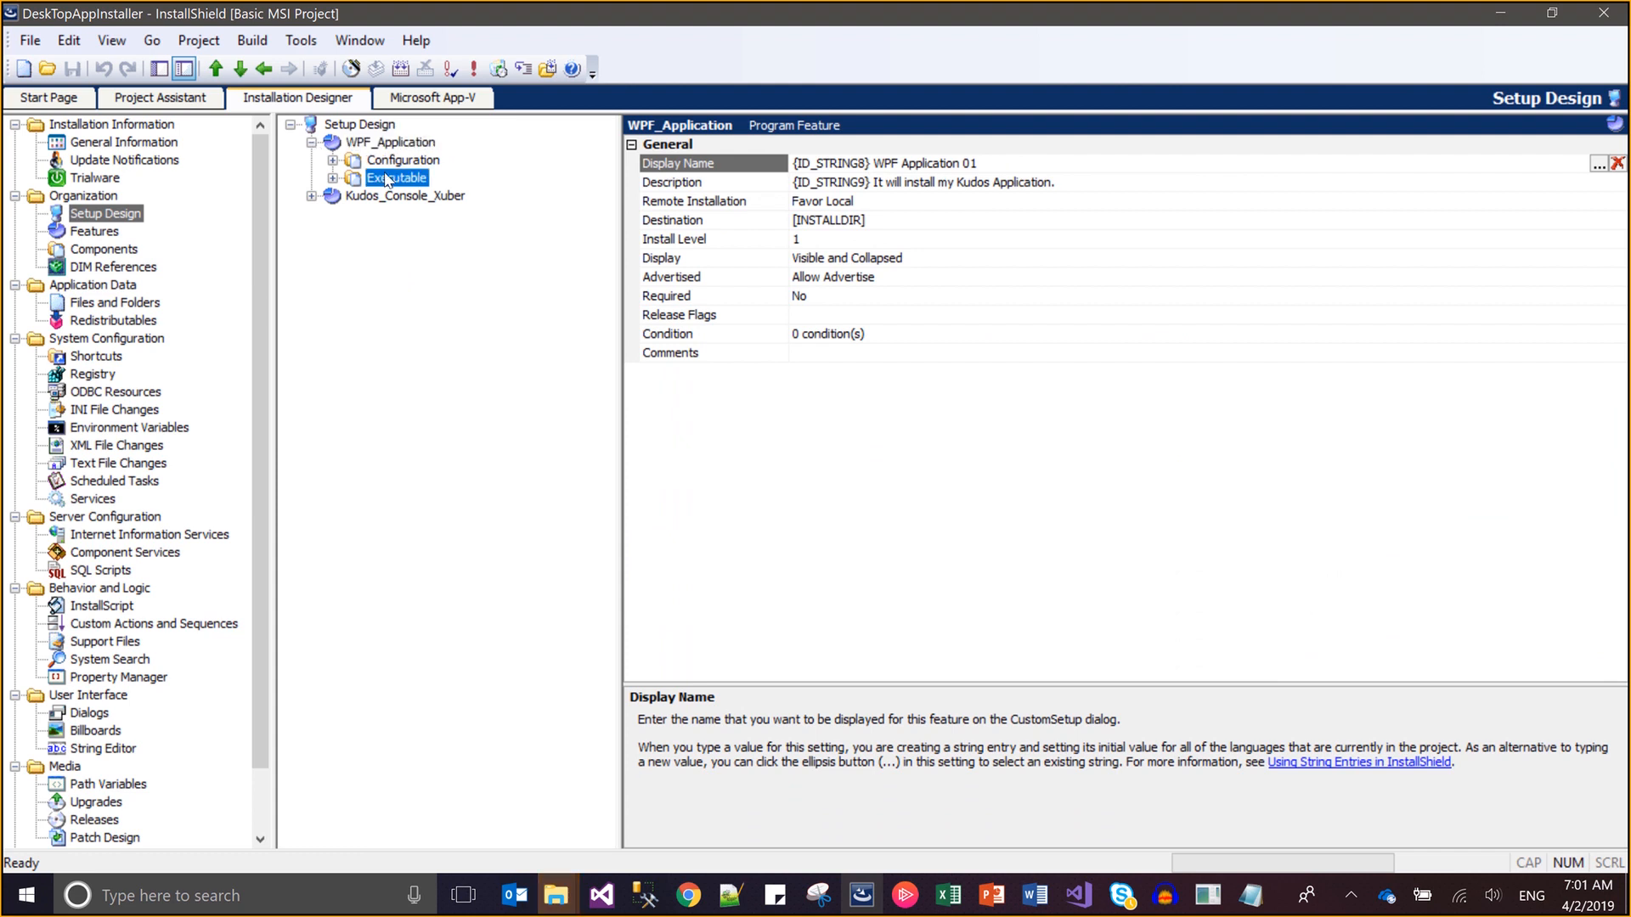
{"action": "left_click", "coordinate": [1029, 202]}
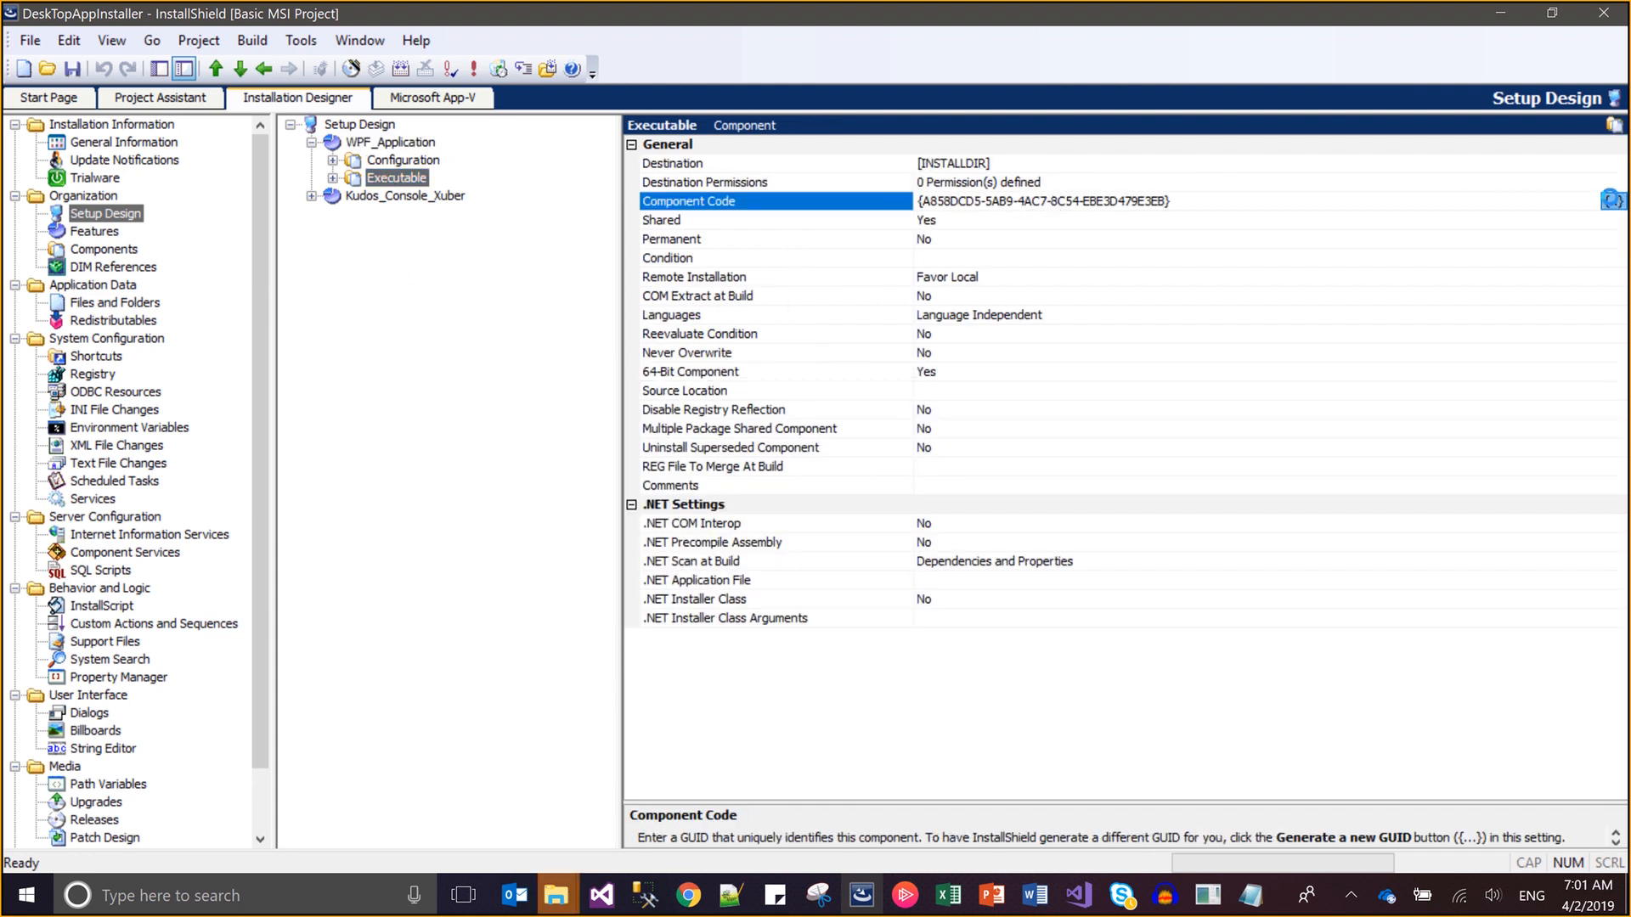
{"action": "left_click", "coordinate": [1610, 201]}
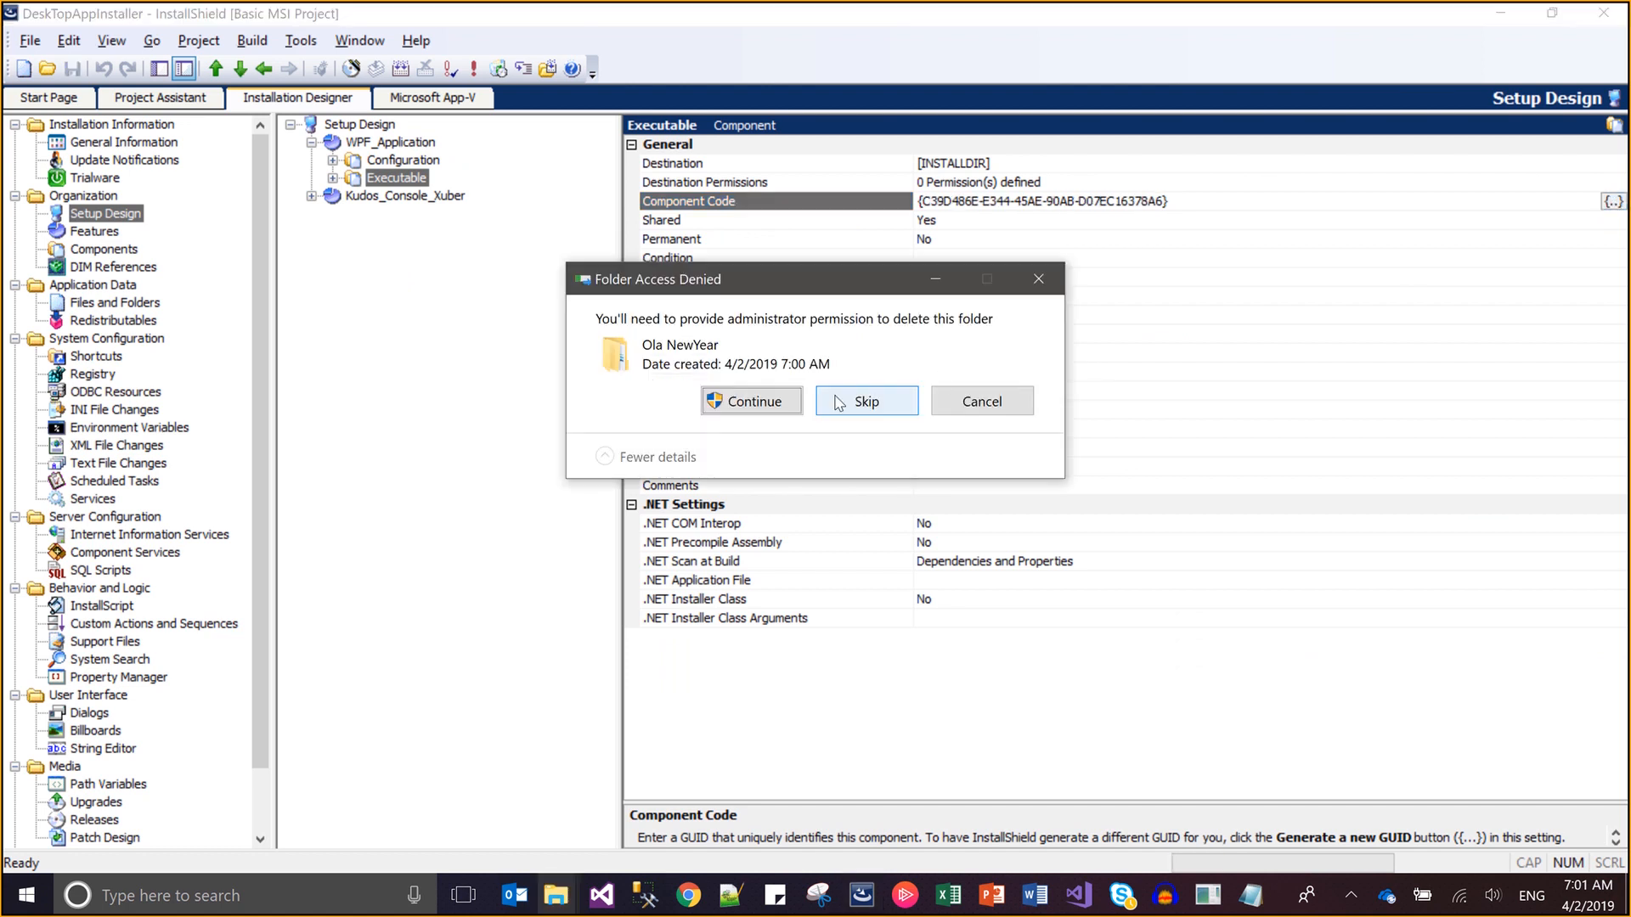
Grant administrator permission to delete the Ola NewYear folder, and close the Disk1 folder window
{"action": "left_click", "coordinate": [752, 401]}
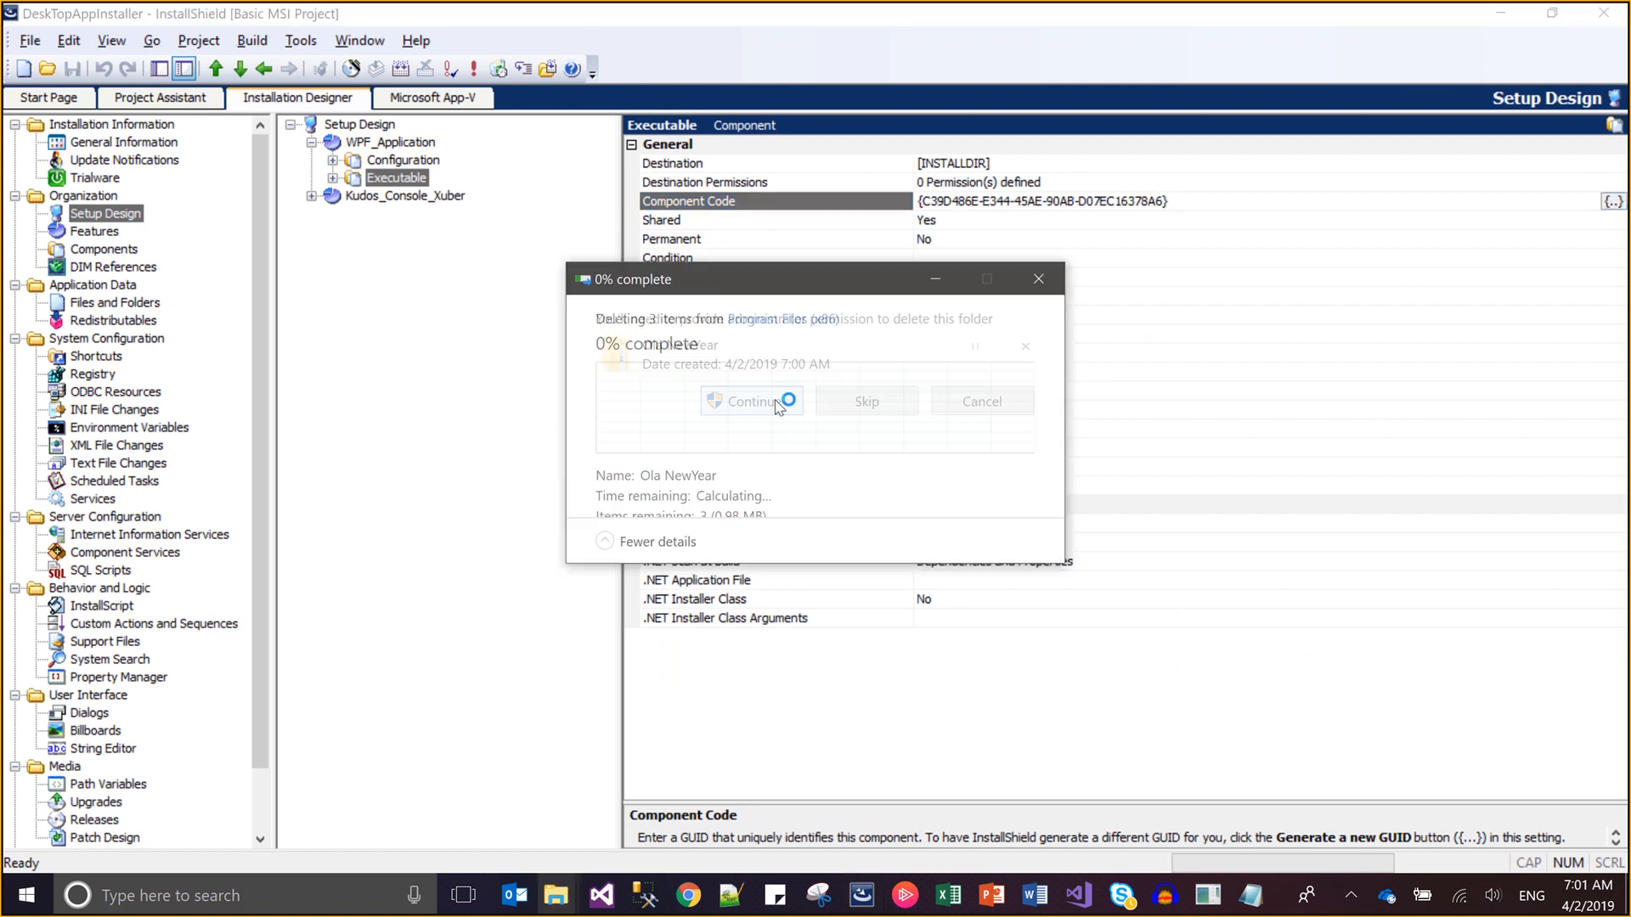
{"action": "left_click", "coordinate": [252, 40]}
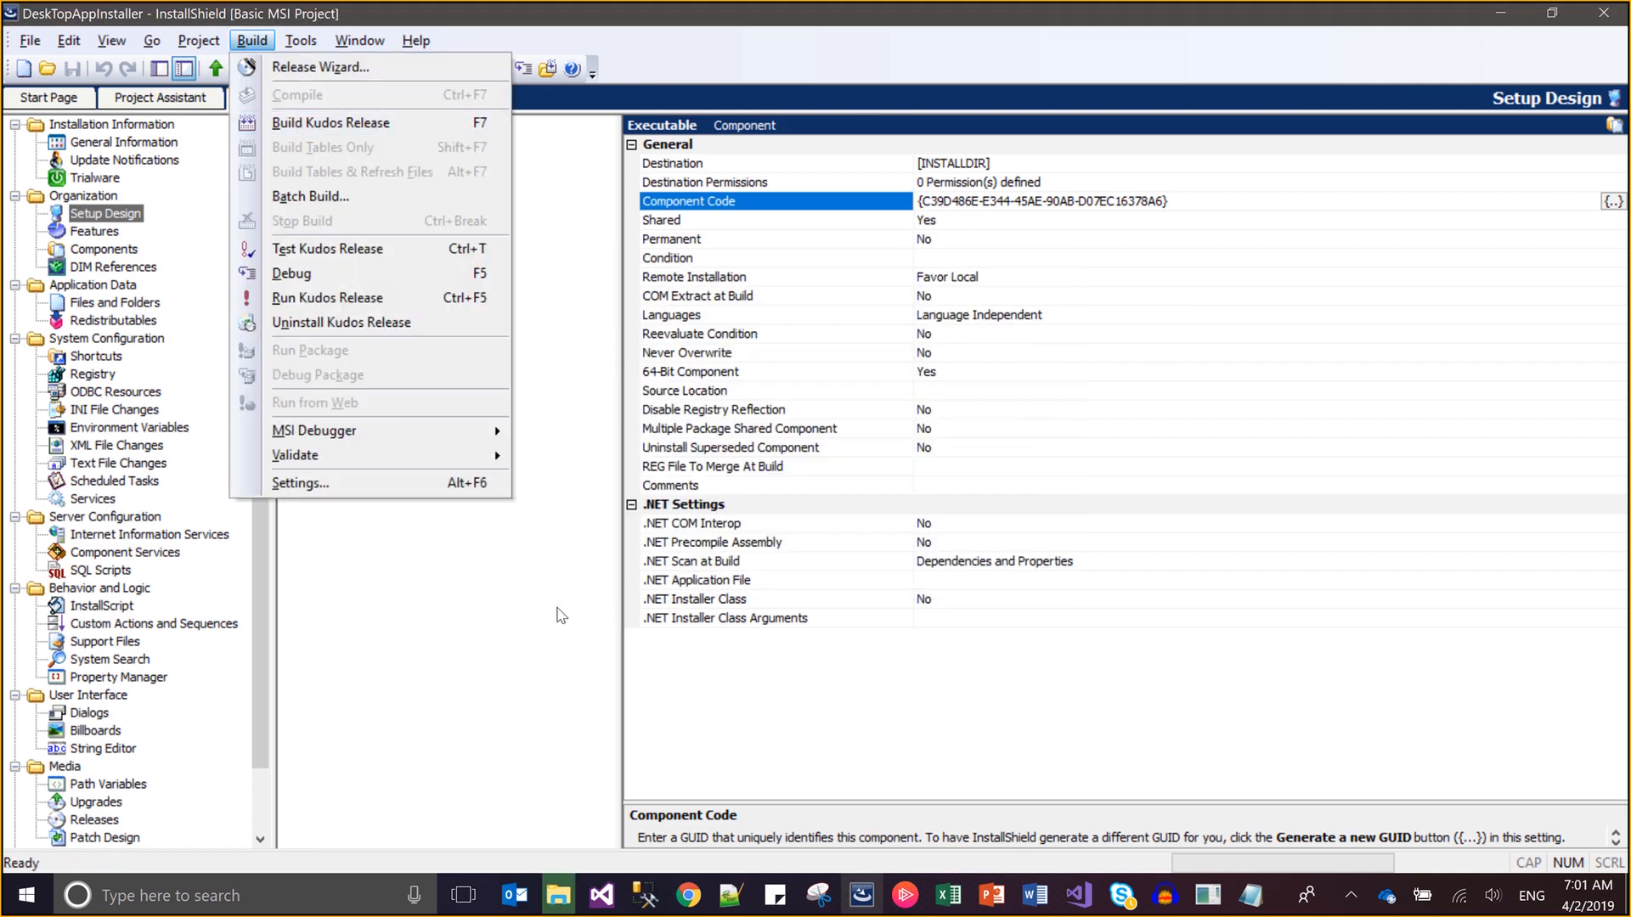
{"action": "left_click", "coordinate": [558, 894]}
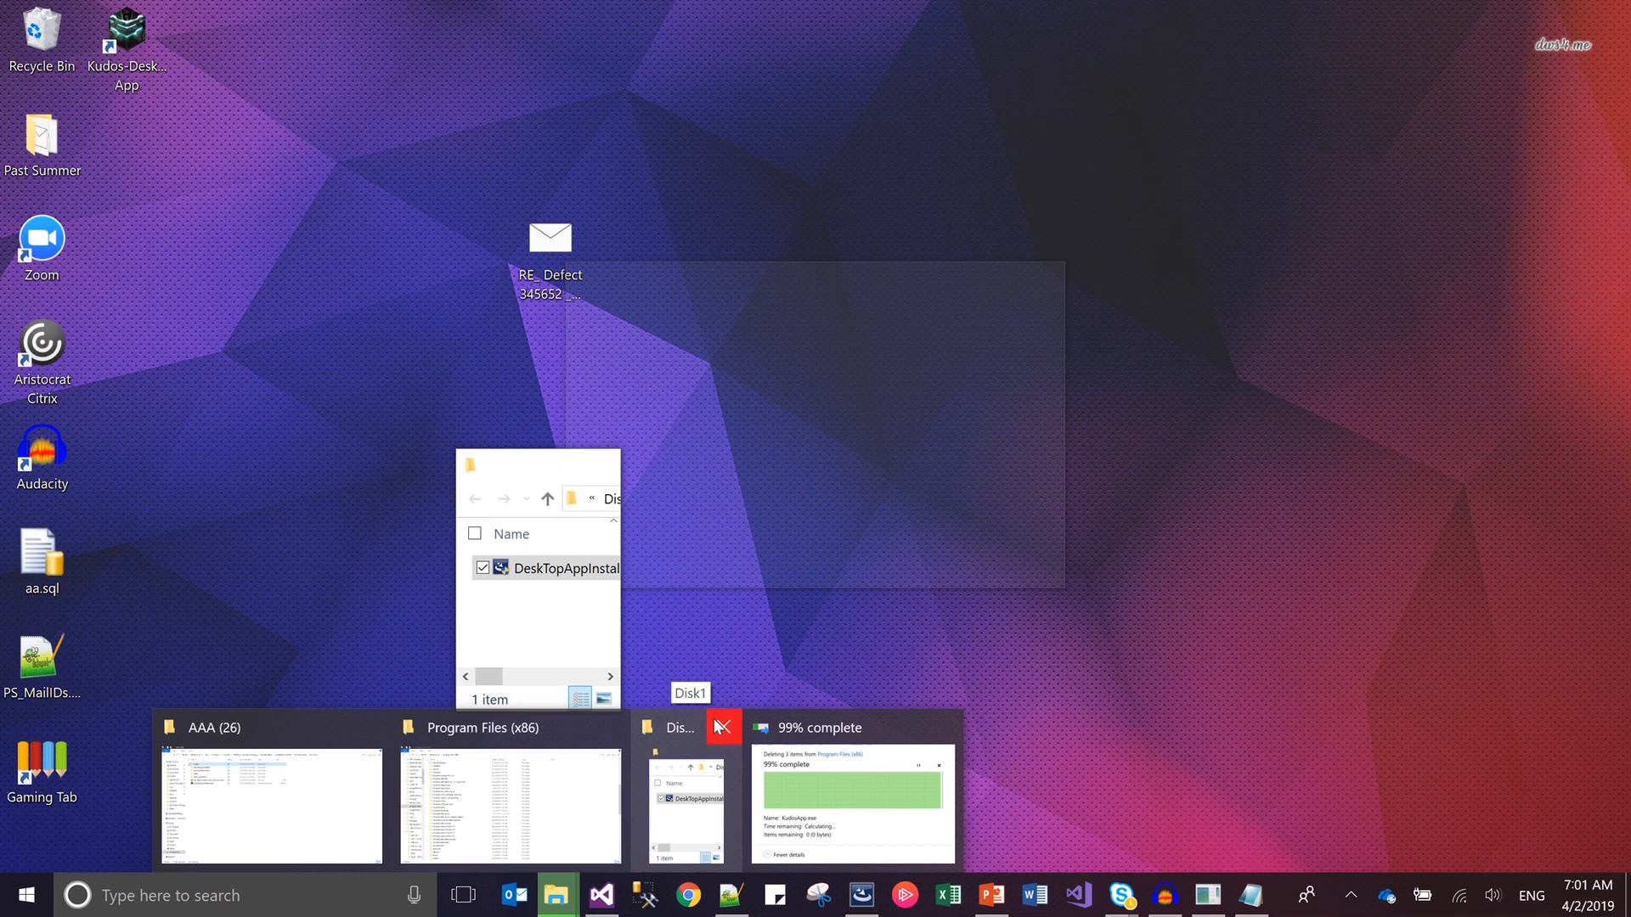
{"action": "left_click", "coordinate": [721, 725]}
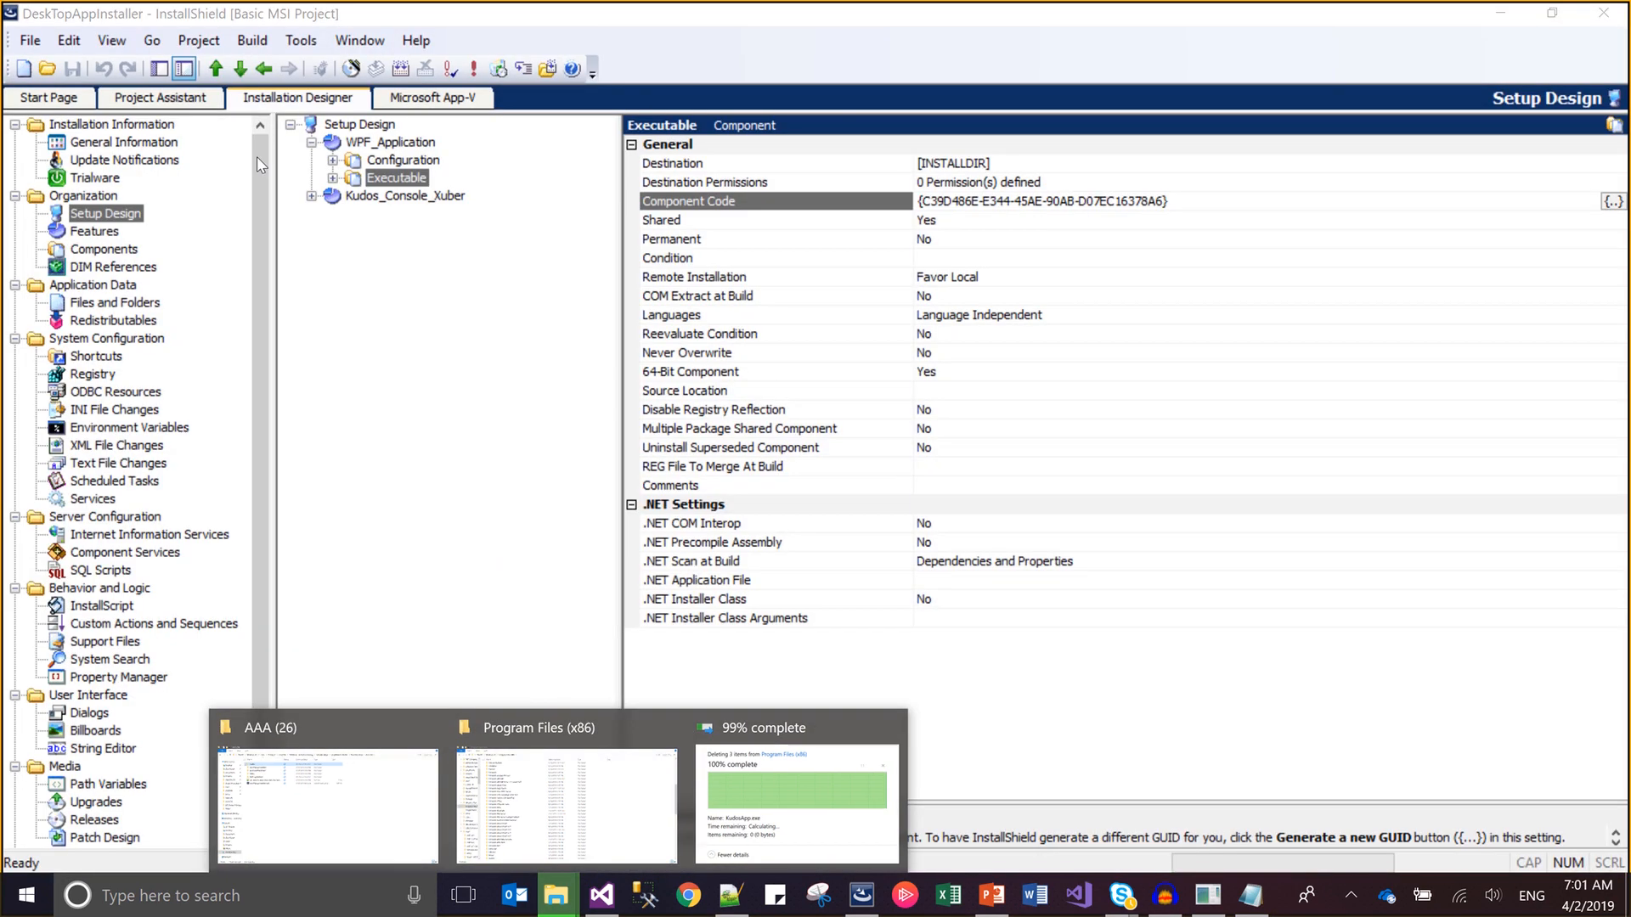
Build Kudos Release and check in Program Files (x86) whether the Ola NewYear folder is gone
{"action": "left_click", "coordinate": [253, 40]}
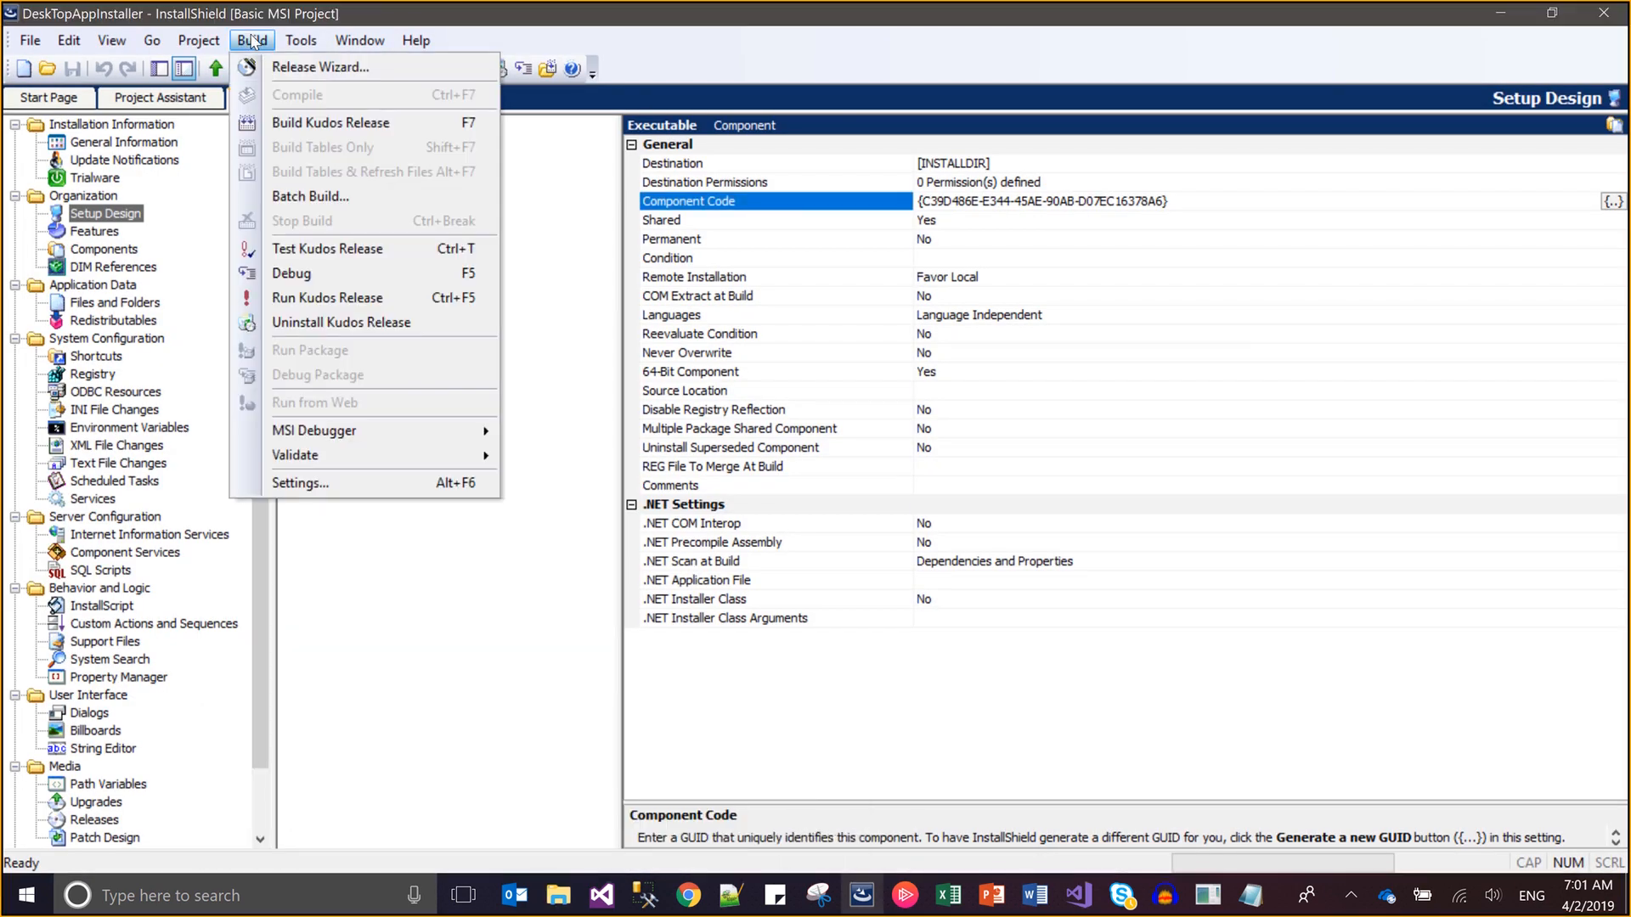
{"action": "left_click", "coordinate": [309, 129]}
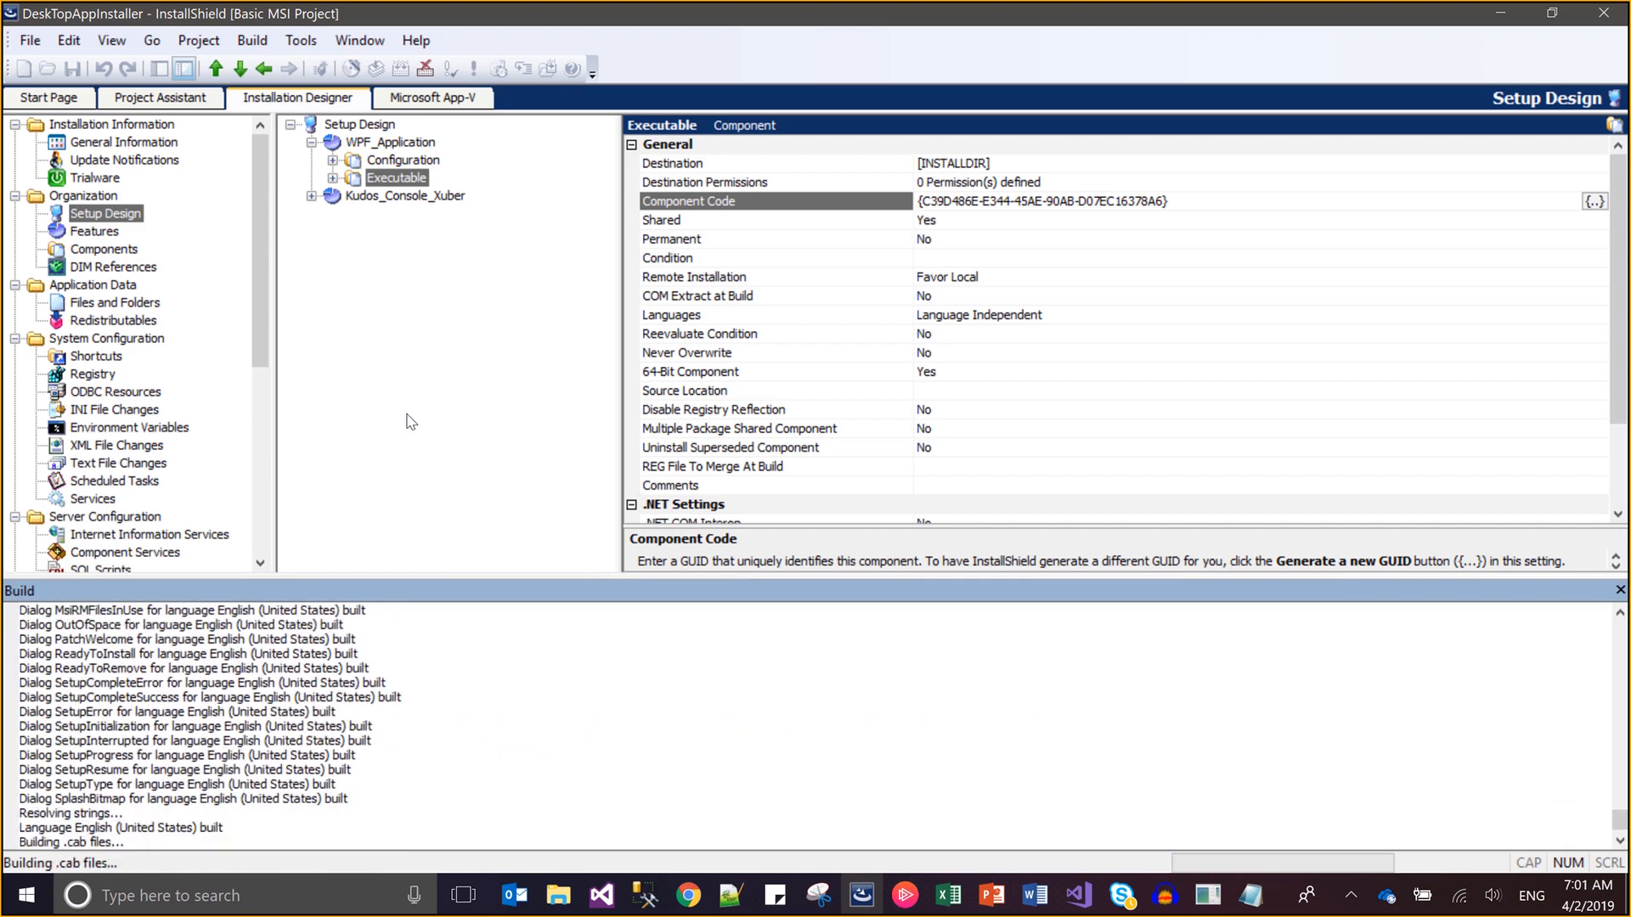
{"action": "mouse_move", "coordinate": [557, 895]}
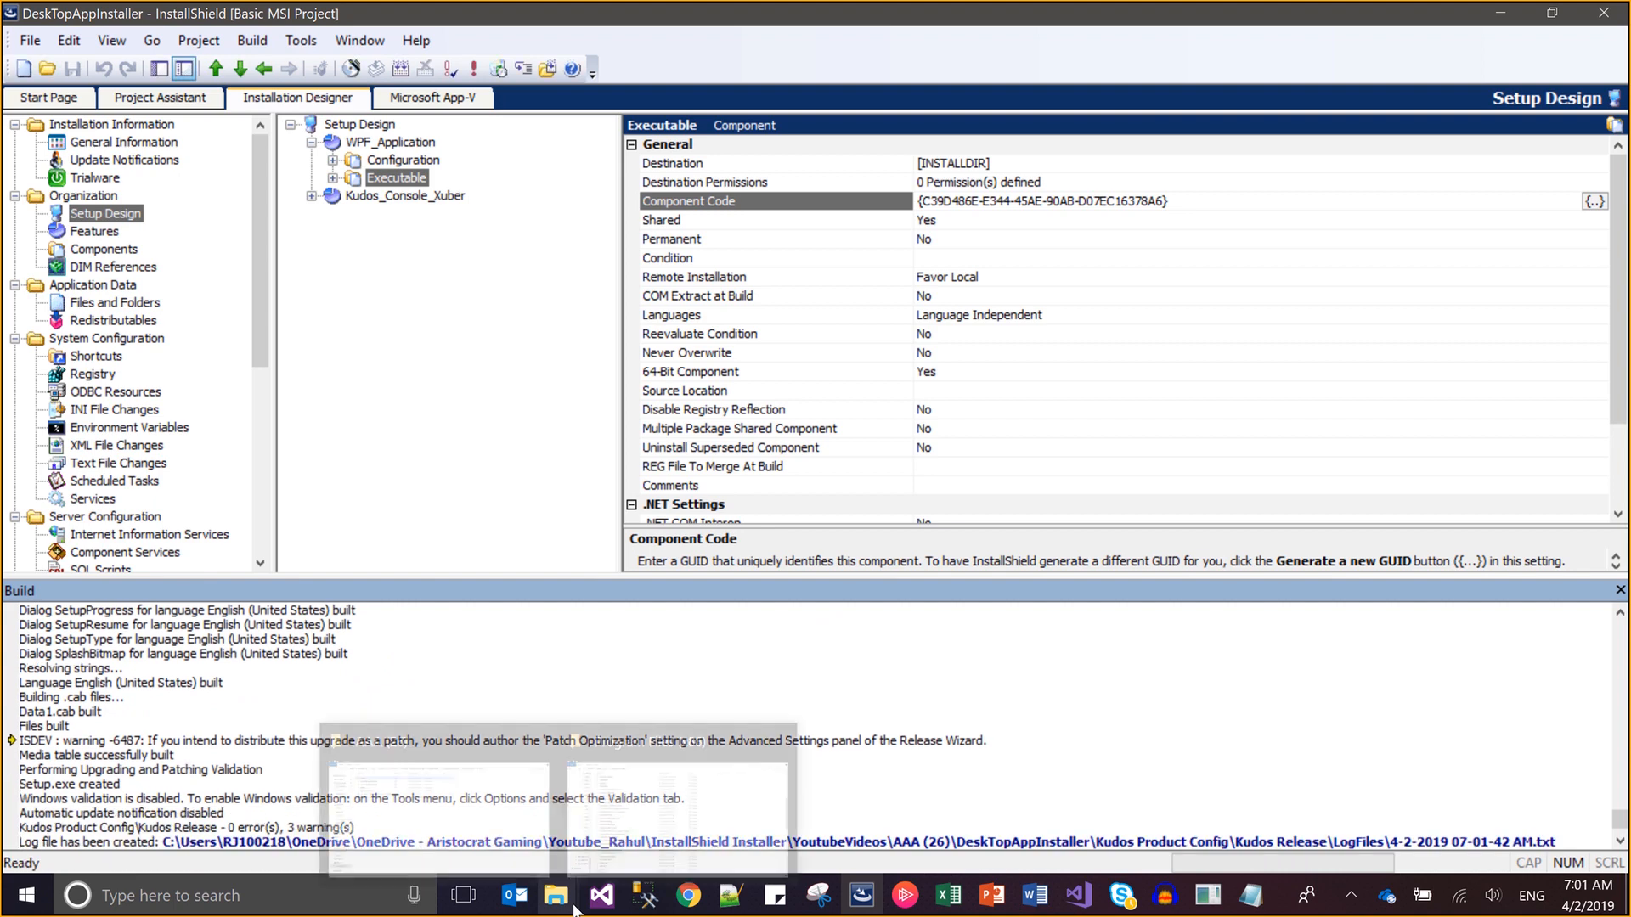
{"action": "left_click", "coordinate": [632, 822]}
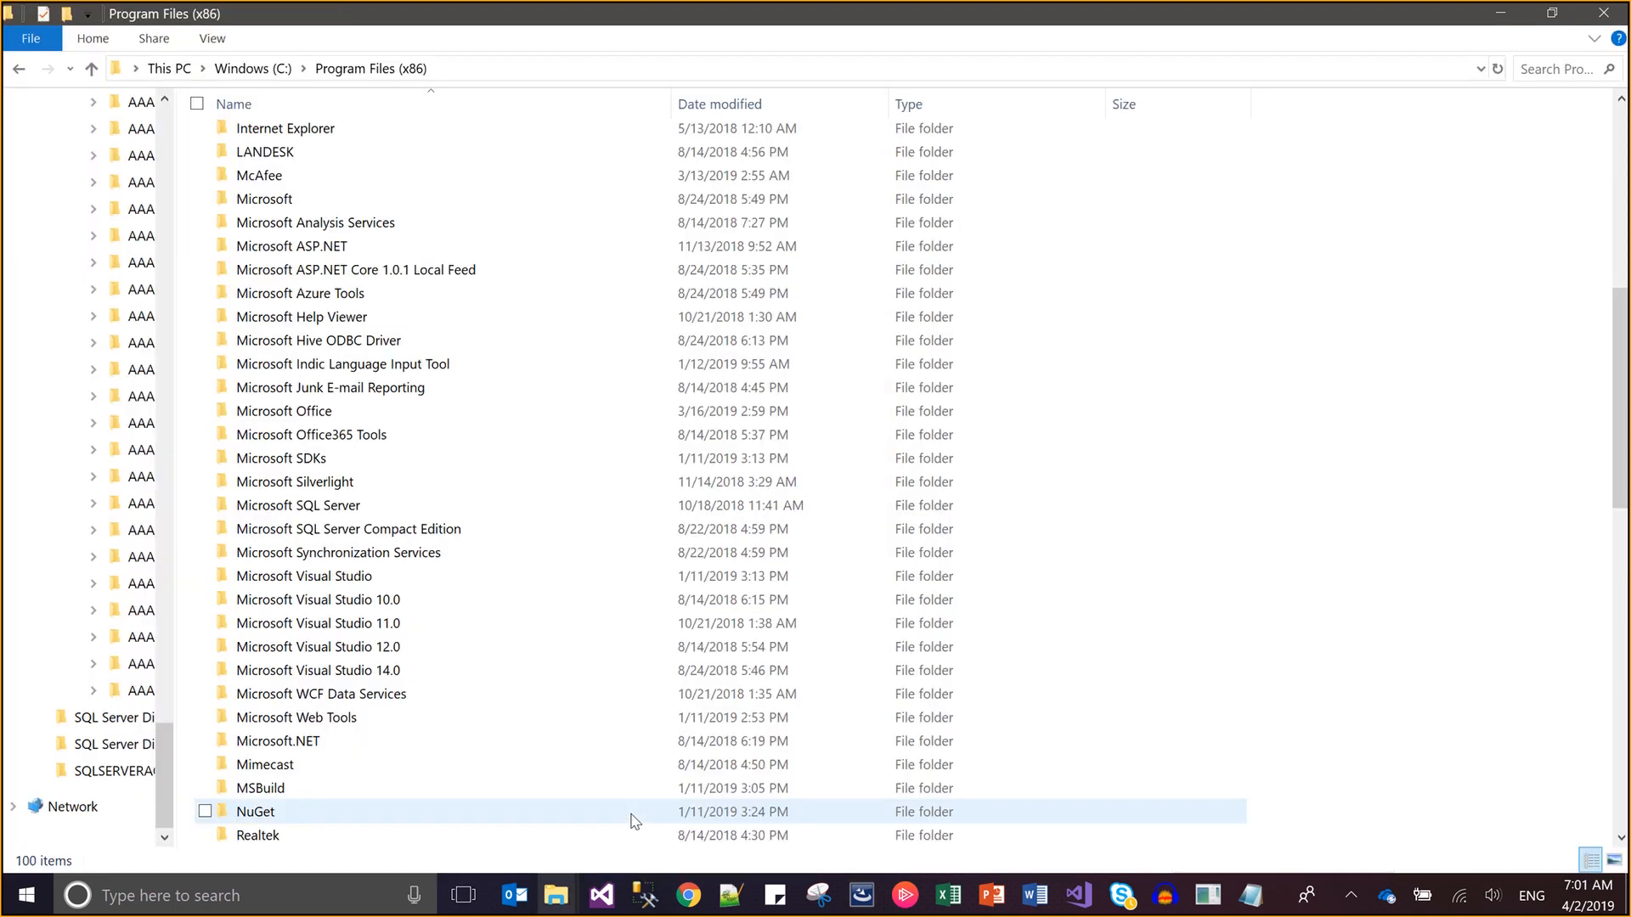
{"action": "key", "text": "alt+Tab"}
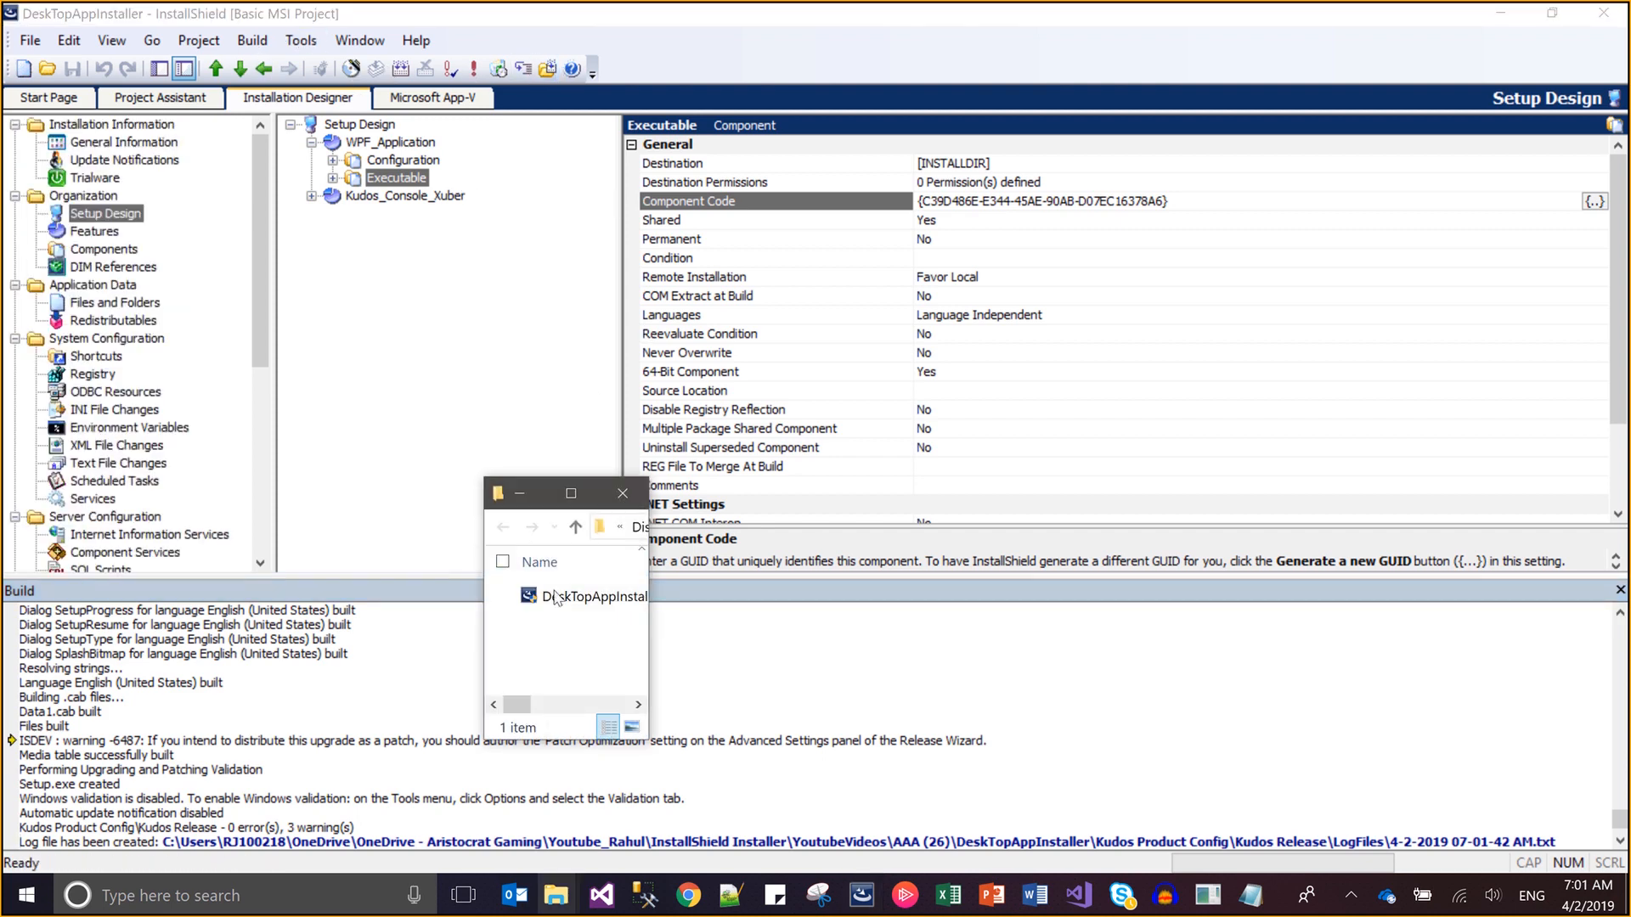
Launch the DeskTopAppInstaller setup from Disk1, accept the license, keep the default destination folder and choose the Custom setup type
{"action": "left_click", "coordinate": [560, 599]}
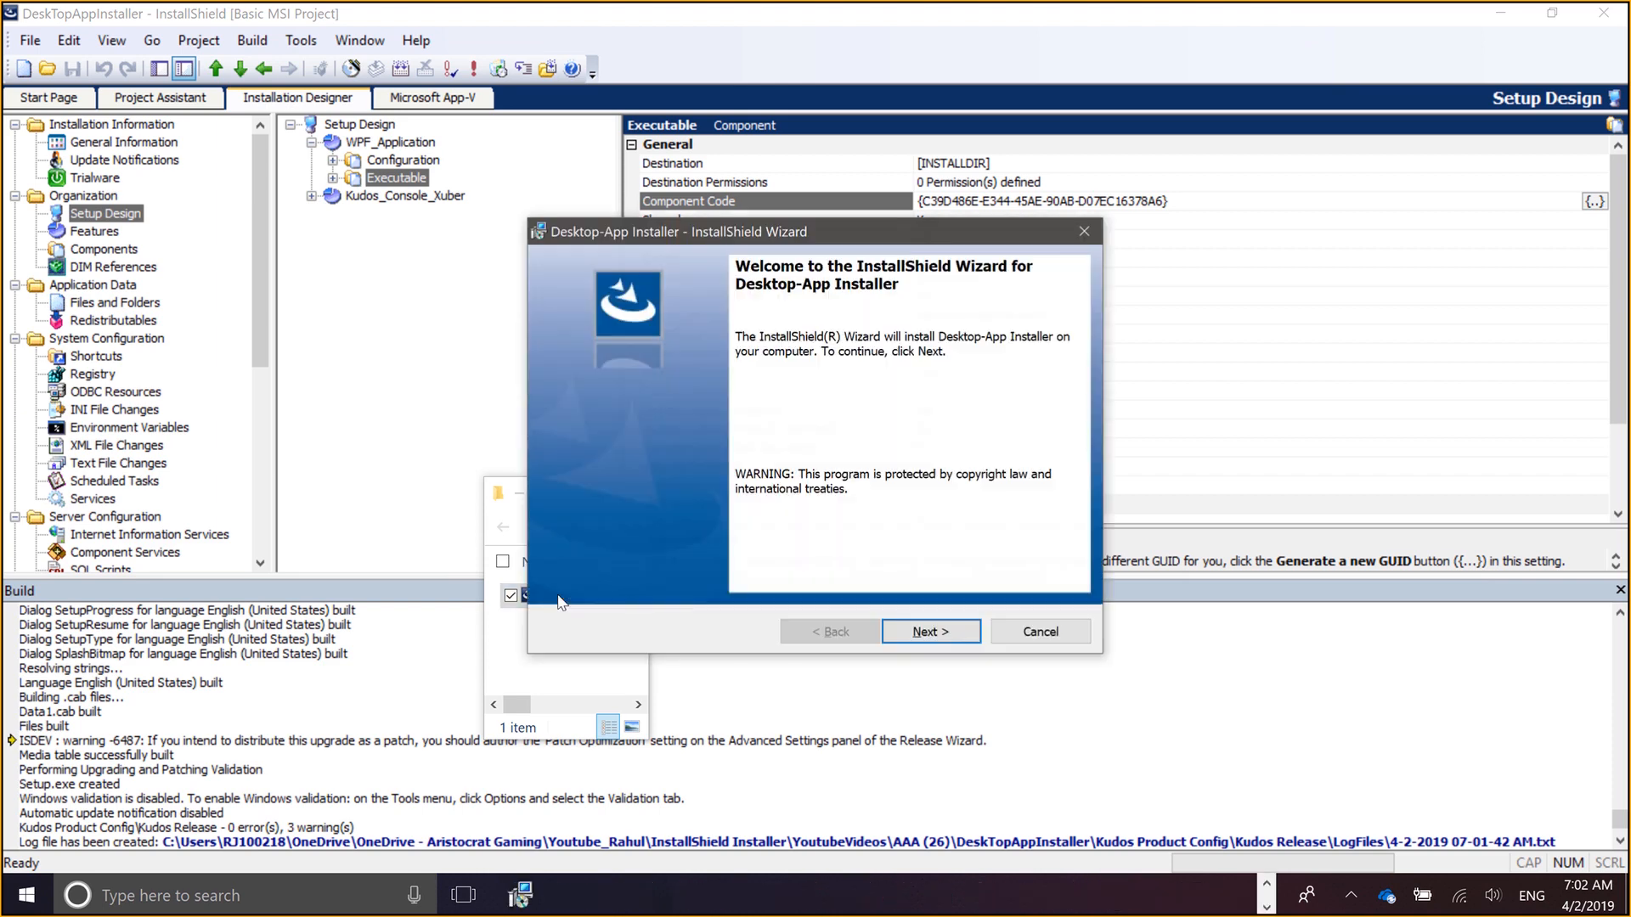
{"action": "key", "text": "Return"}
{"action": "key", "text": "alt+a"}
{"action": "key", "text": "Return"}
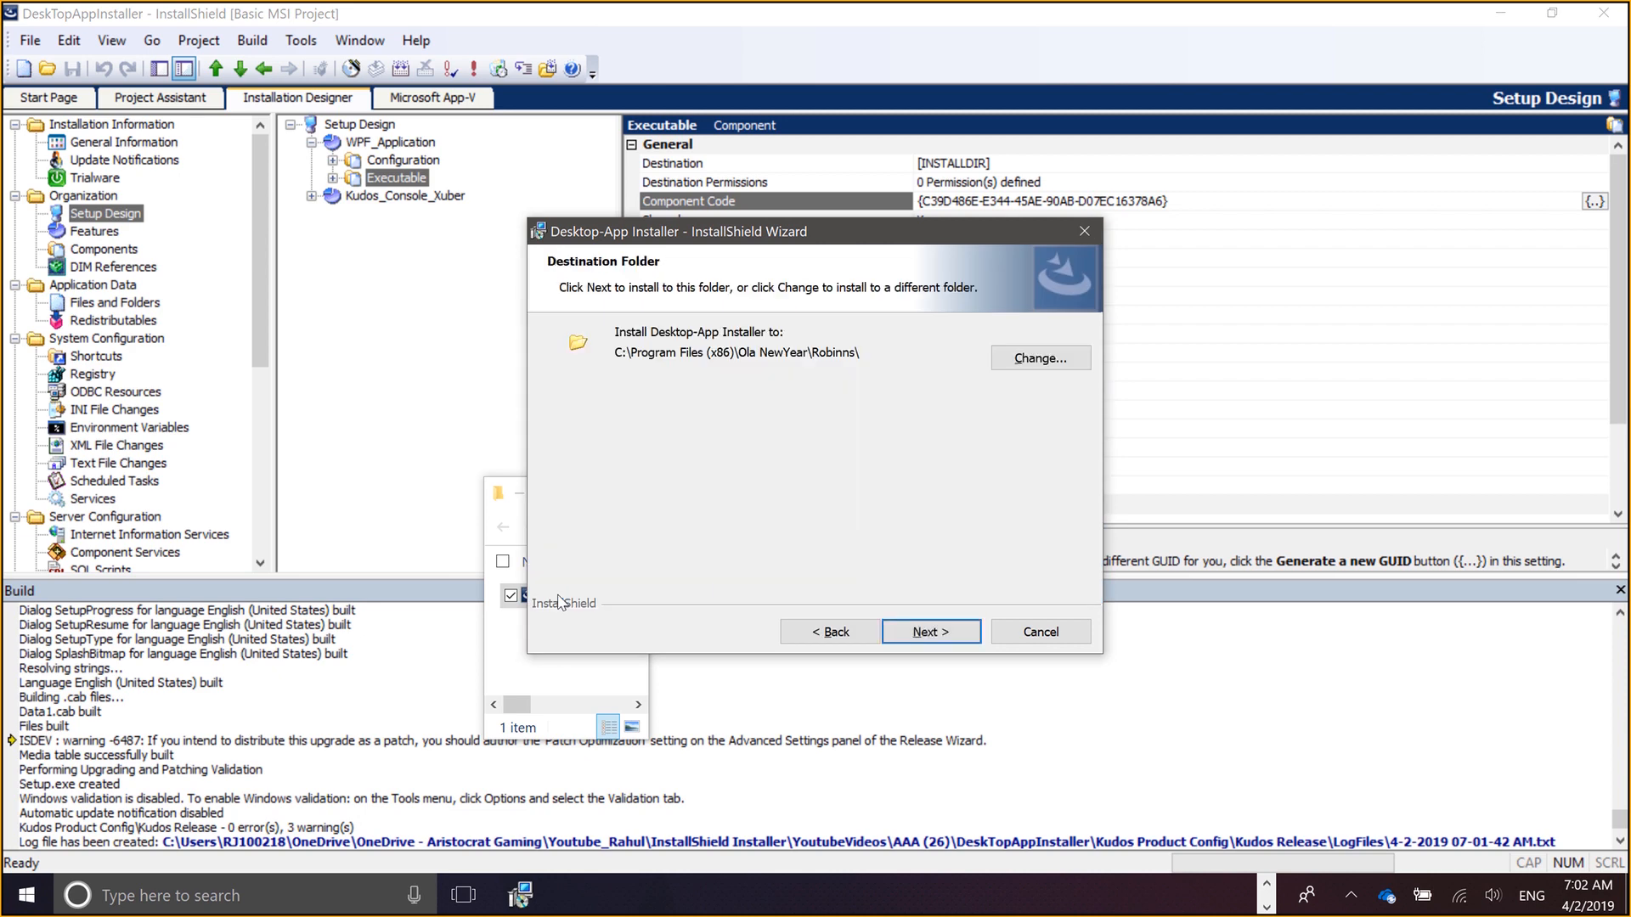
{"action": "key", "text": "Return"}
{"action": "key", "text": "Return"}
{"action": "key", "text": "Down"}
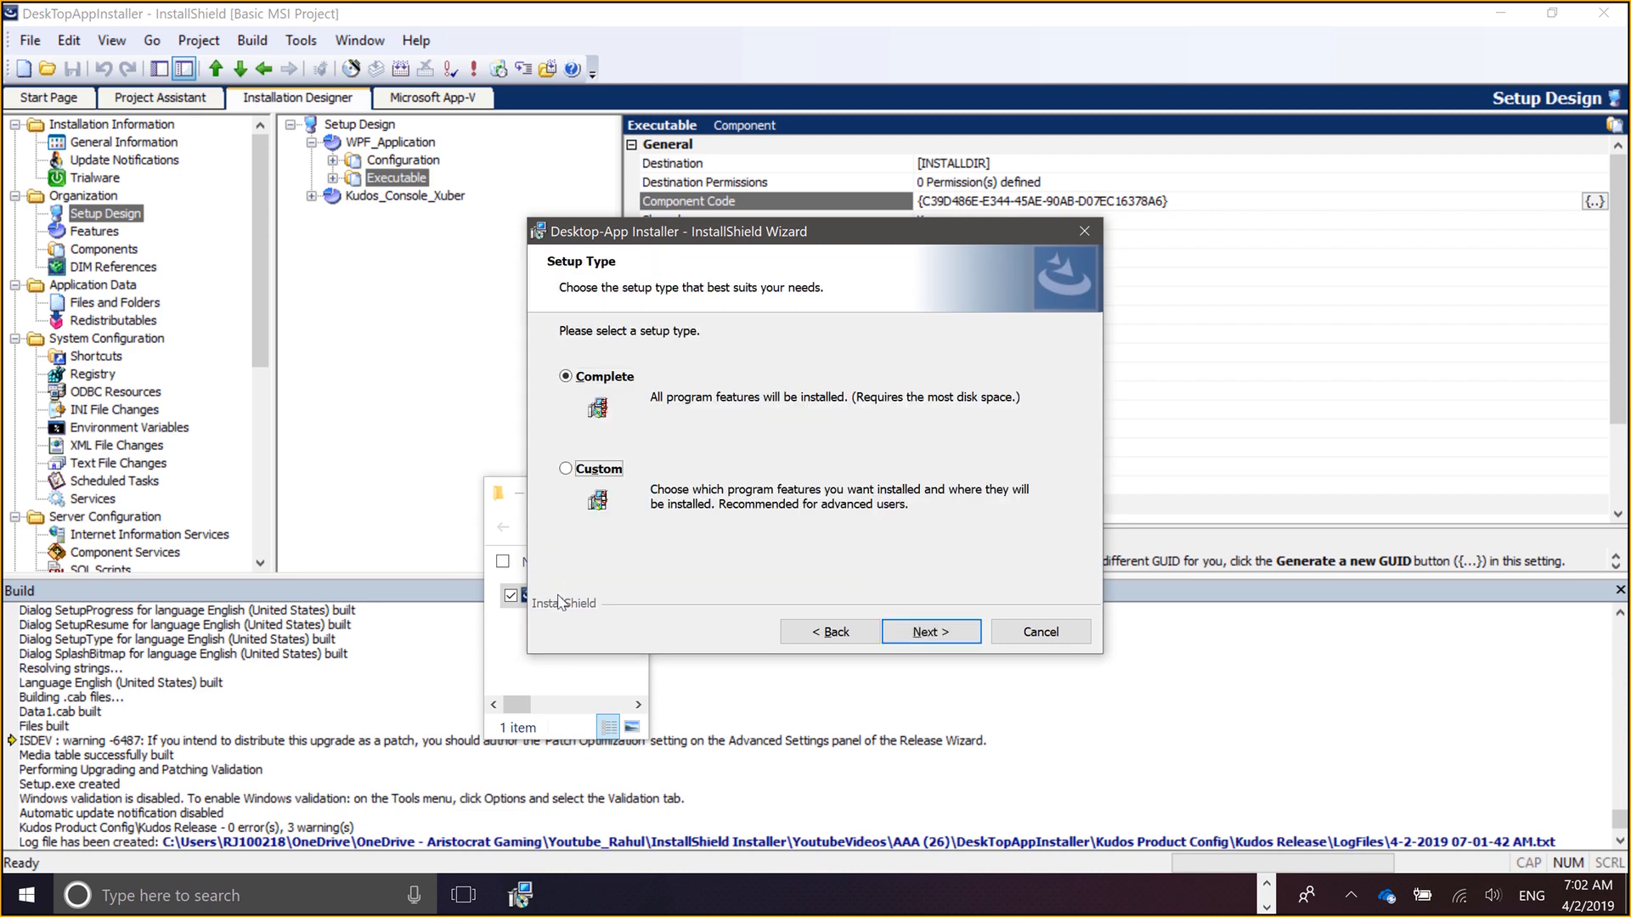
{"action": "key", "text": "Return"}
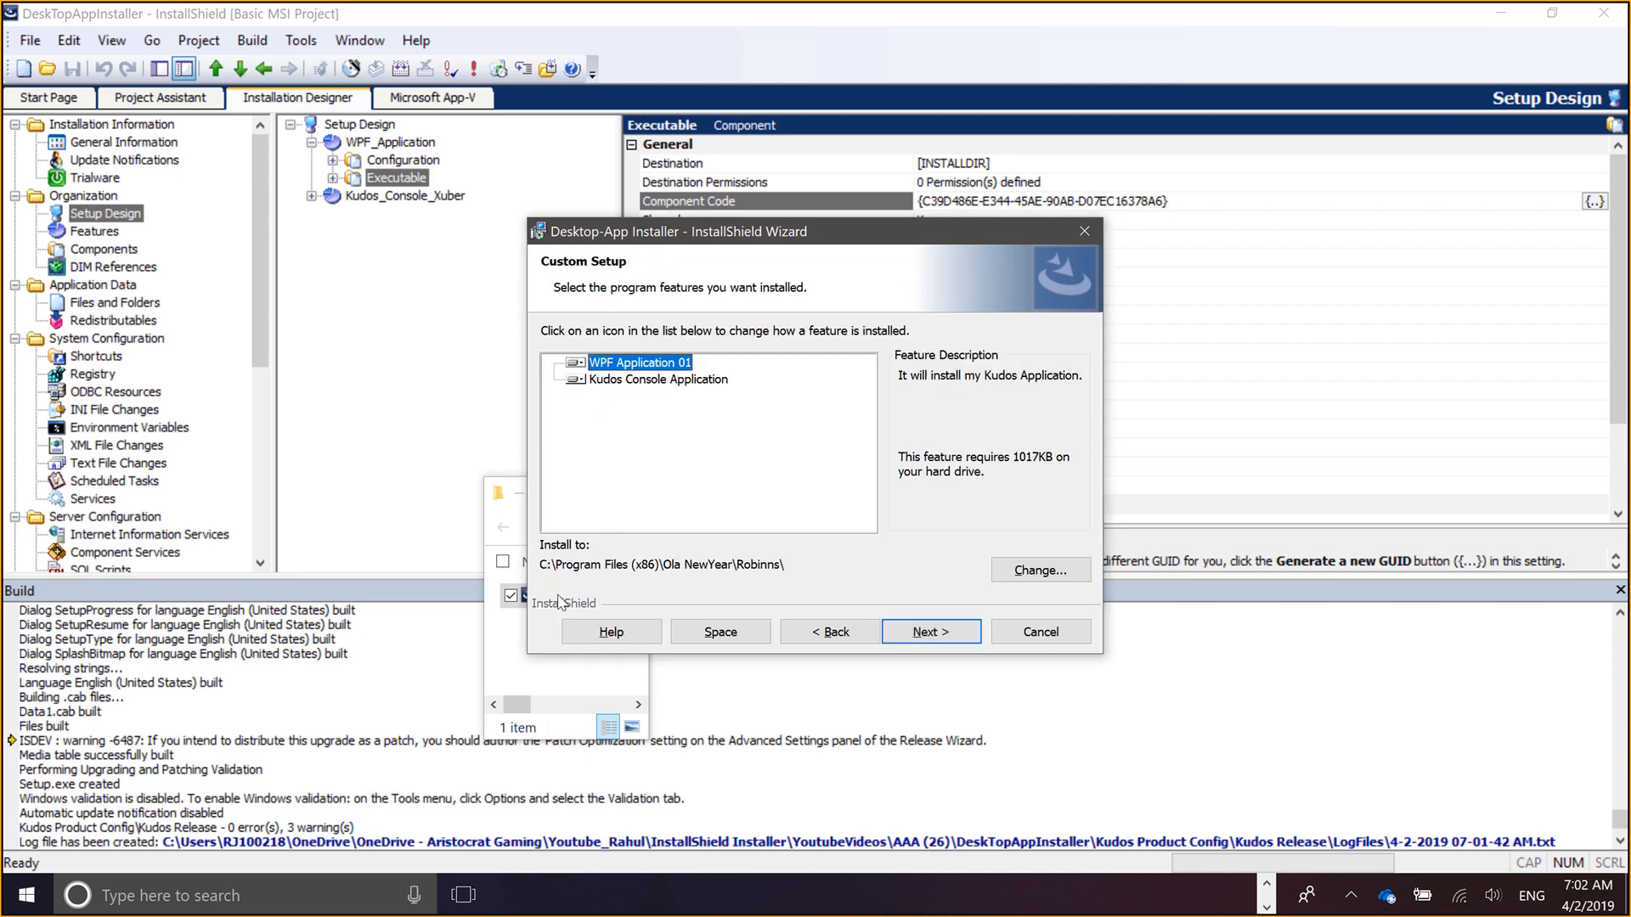
Exclude the WPF Application 01 feature from the installation and continue to the application configuration
{"action": "left_click", "coordinate": [584, 365]}
{"action": "left_click", "coordinate": [630, 470]}
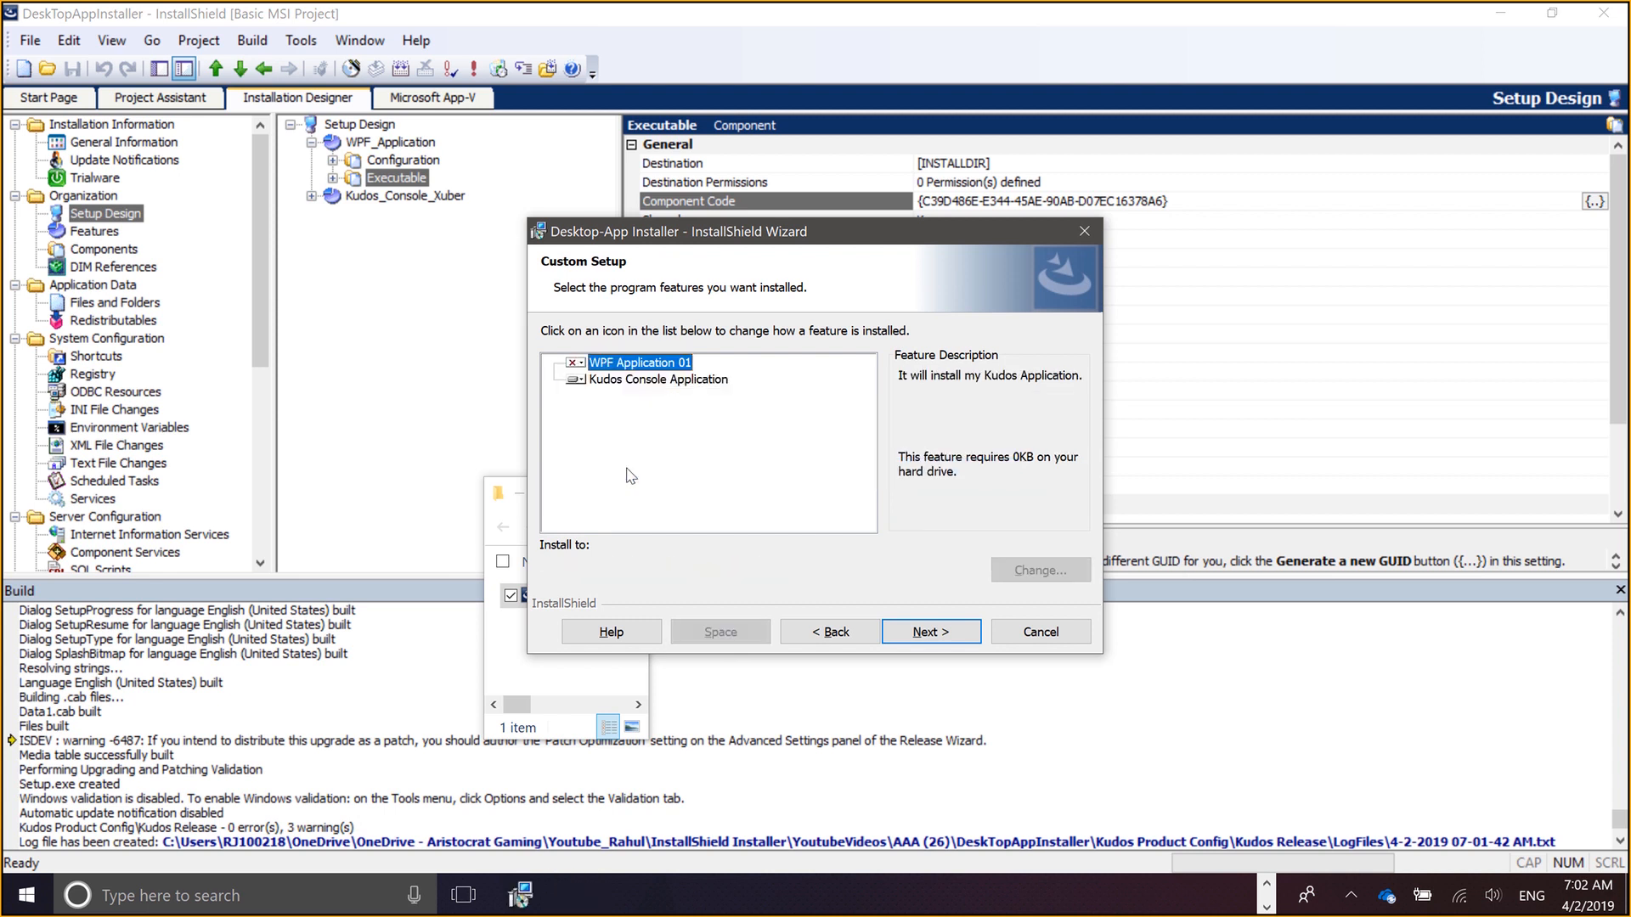
{"action": "left_click", "coordinate": [910, 637]}
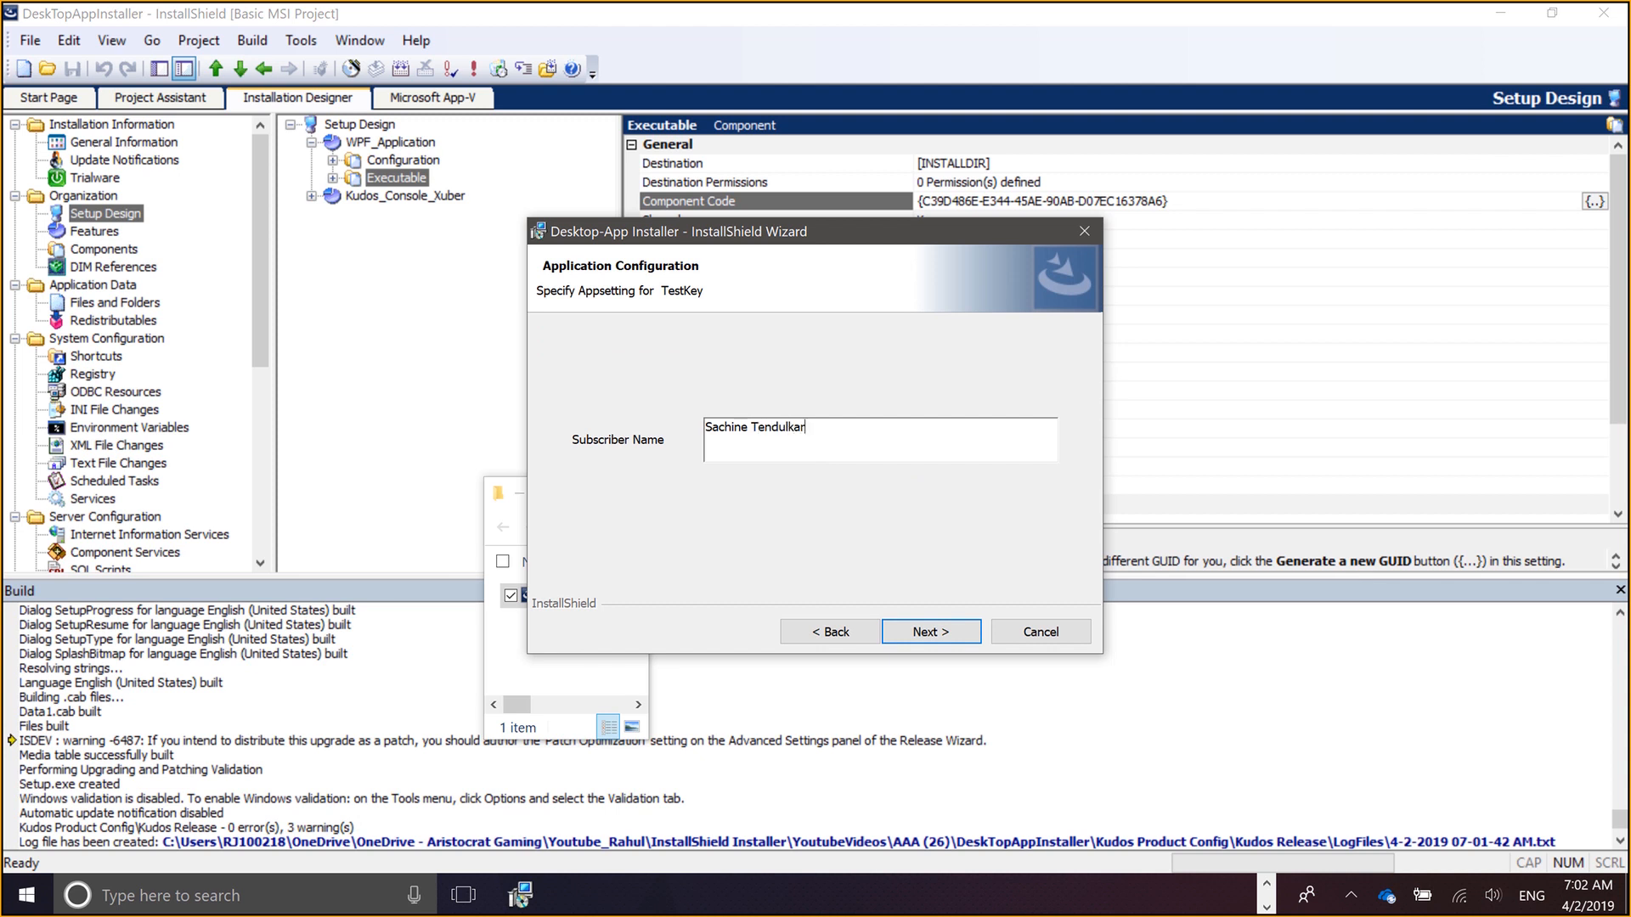
With Subscriber Name set to Sachine Tendulkar, run the installation and finish the wizard
{"action": "left_click", "coordinate": [951, 642]}
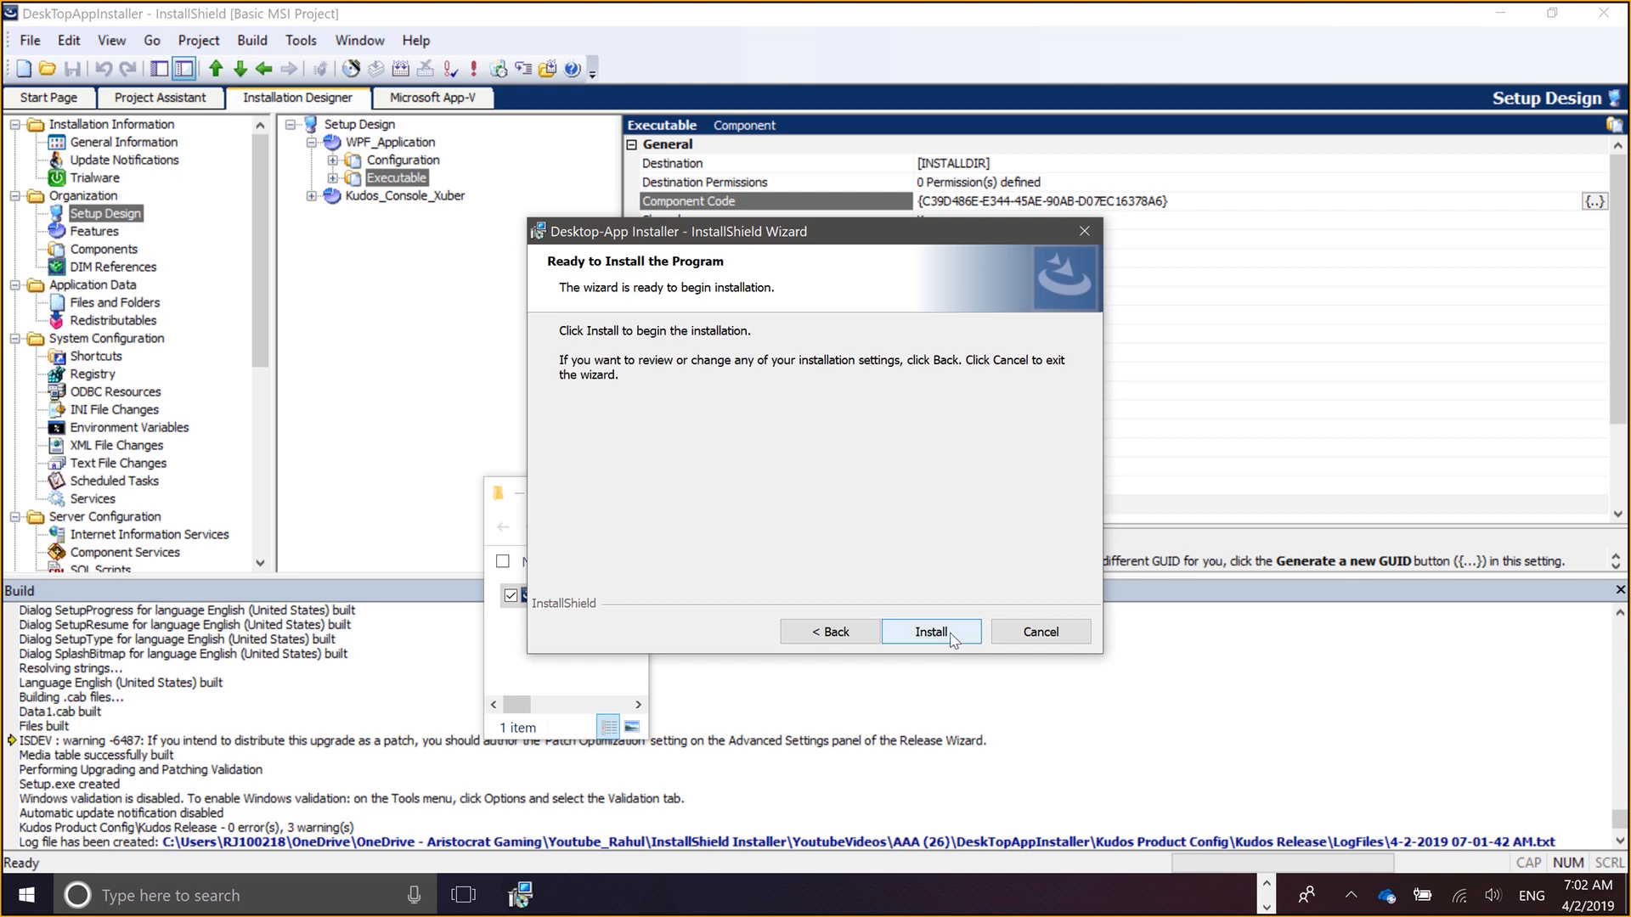
{"action": "left_click", "coordinate": [931, 632]}
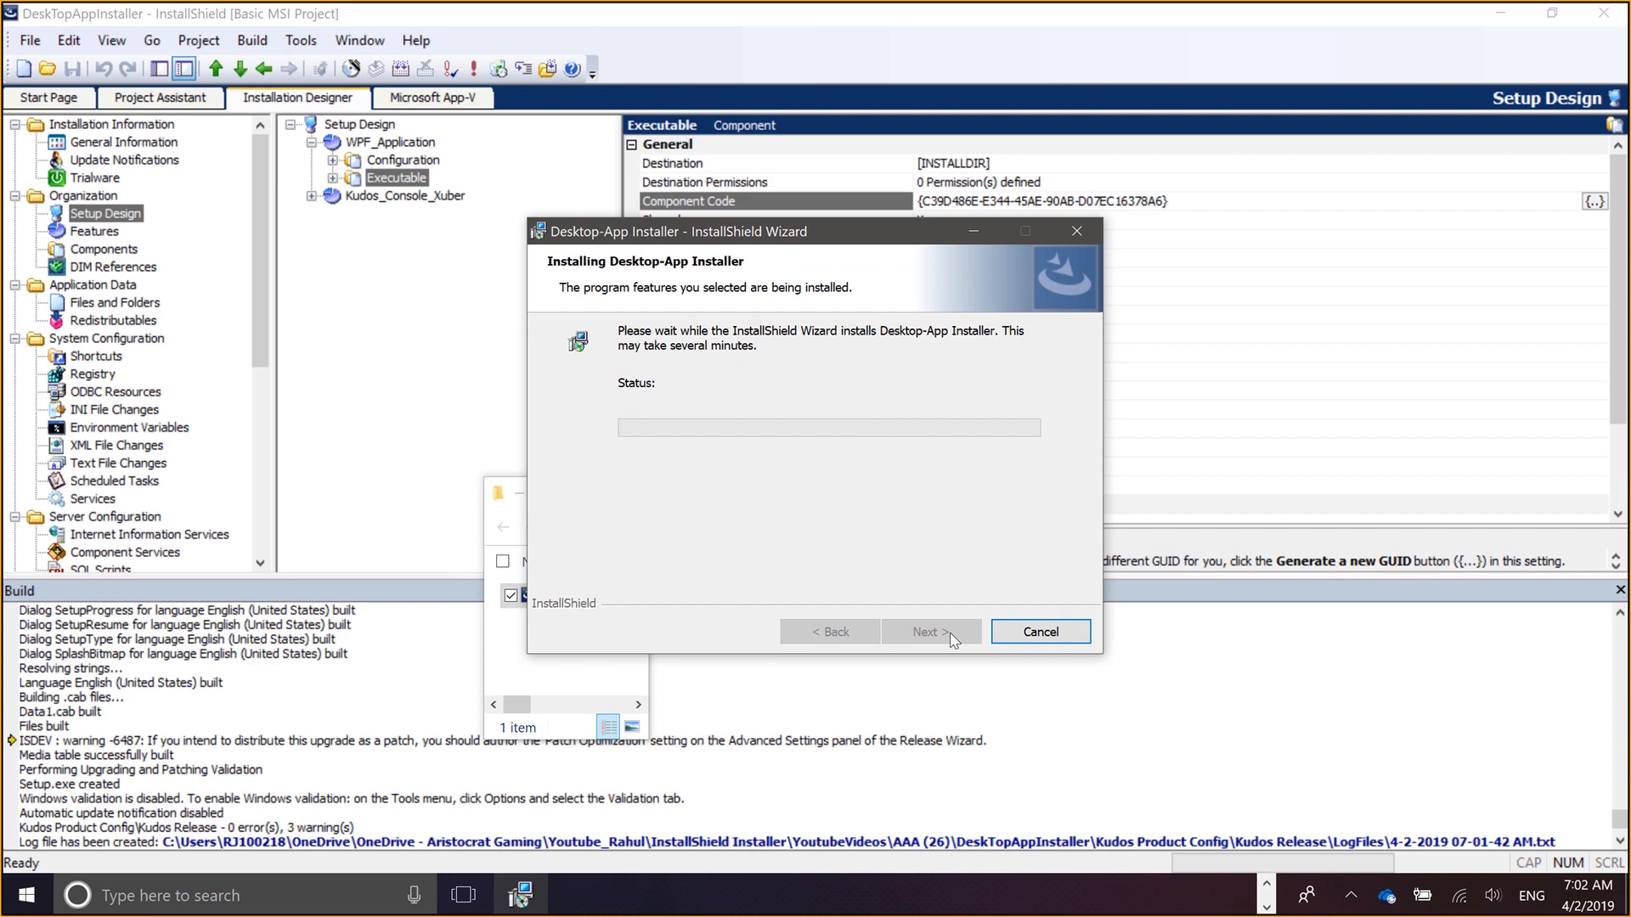
{"action": "left_click", "coordinate": [950, 635]}
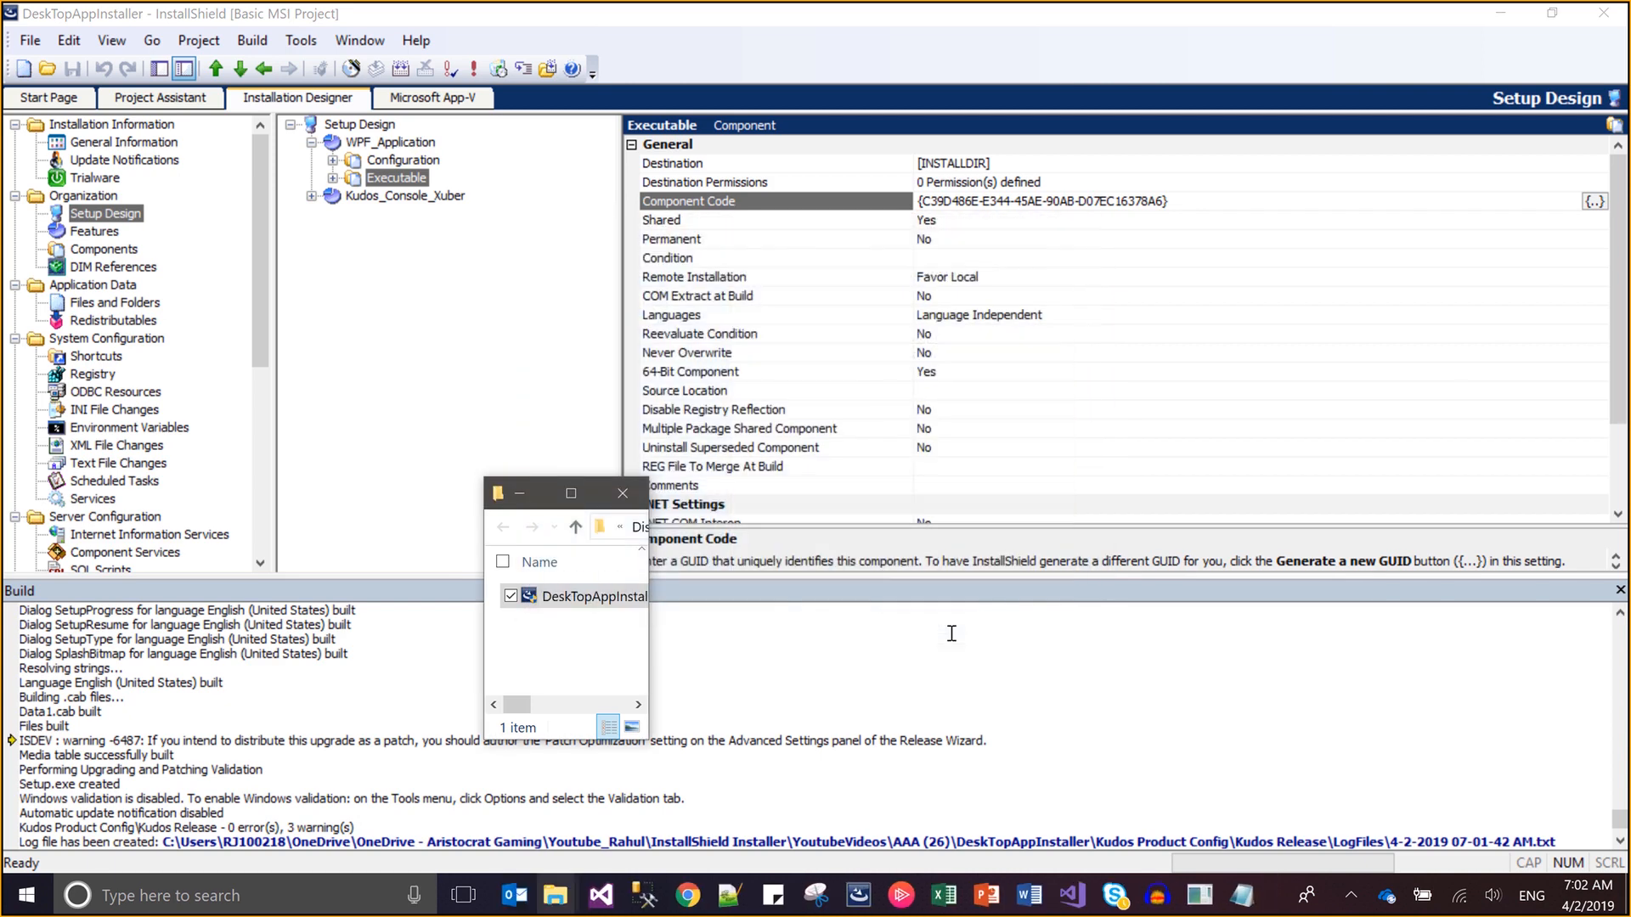
Check the installed files in Program Files (x86)\Ola NewYear\Robinns and its Kudos_Console subfolder
{"action": "mouse_move", "coordinate": [556, 896]}
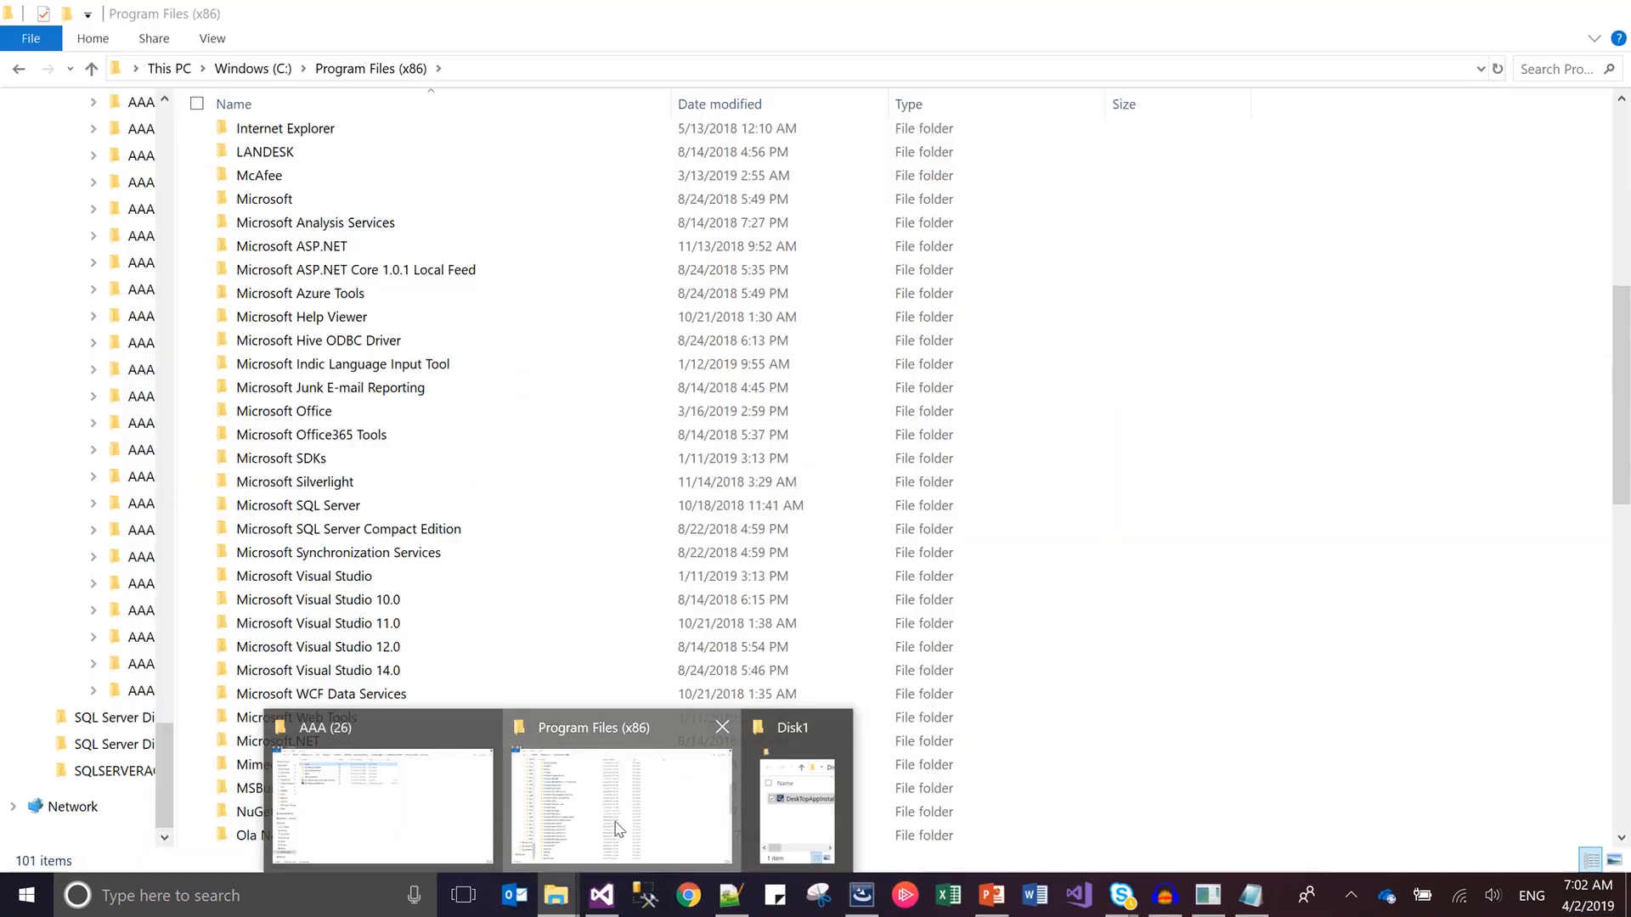
{"action": "left_click", "coordinate": [618, 829]}
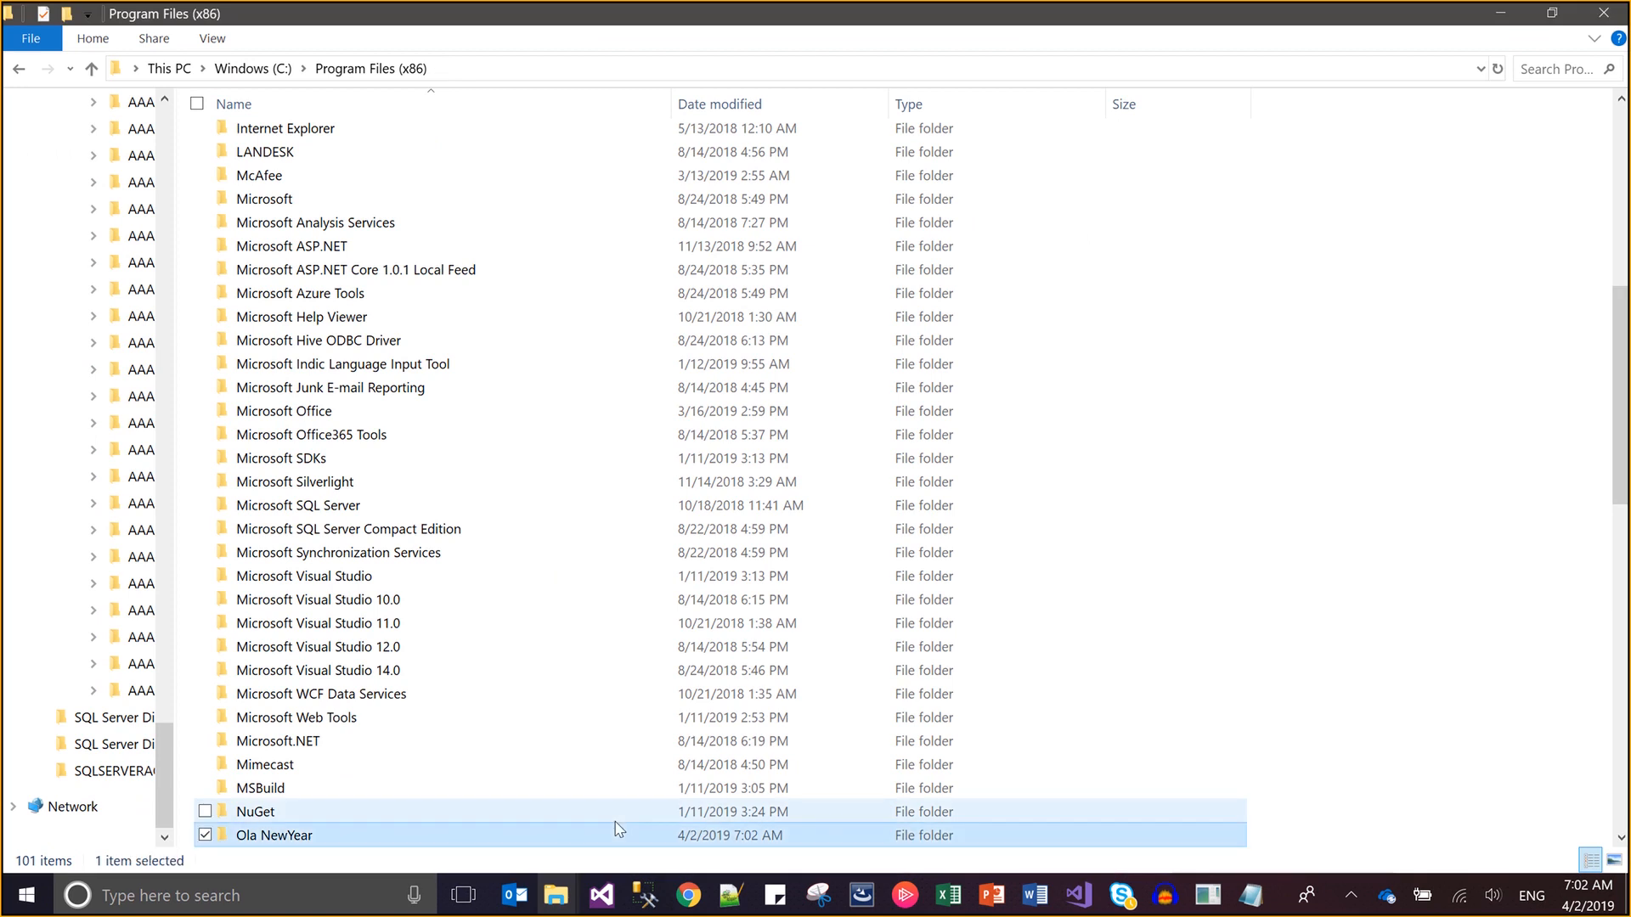
{"action": "double_click", "coordinate": [617, 829]}
{"action": "key", "text": "Down"}
{"action": "key", "text": "Return"}
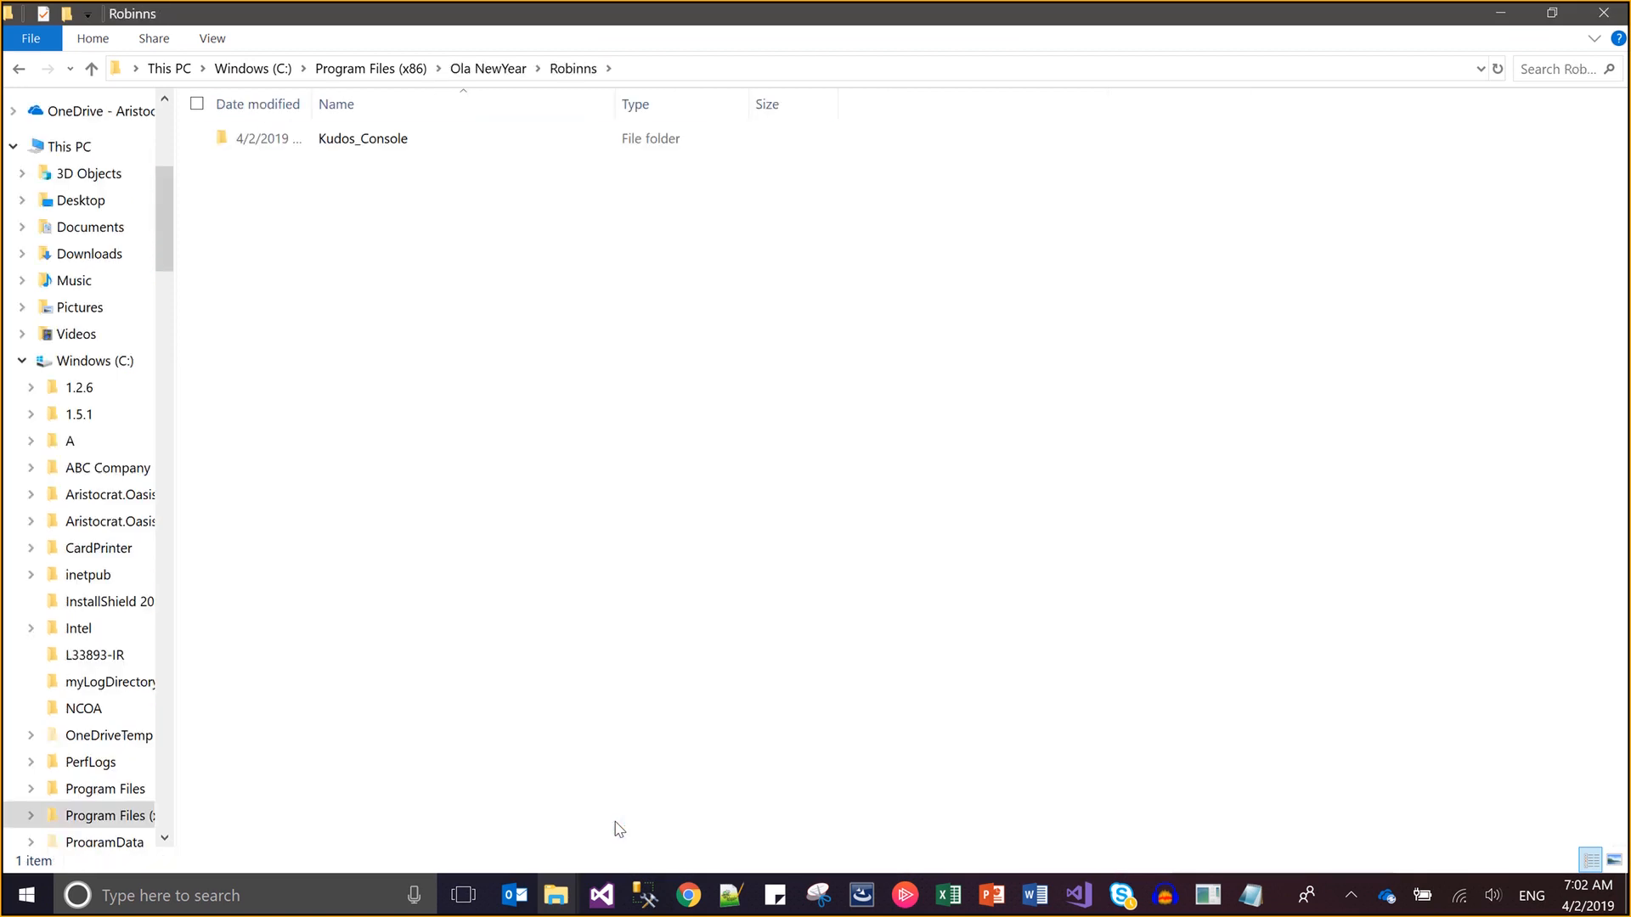
{"action": "key", "text": "Down"}
{"action": "key", "text": "Return"}
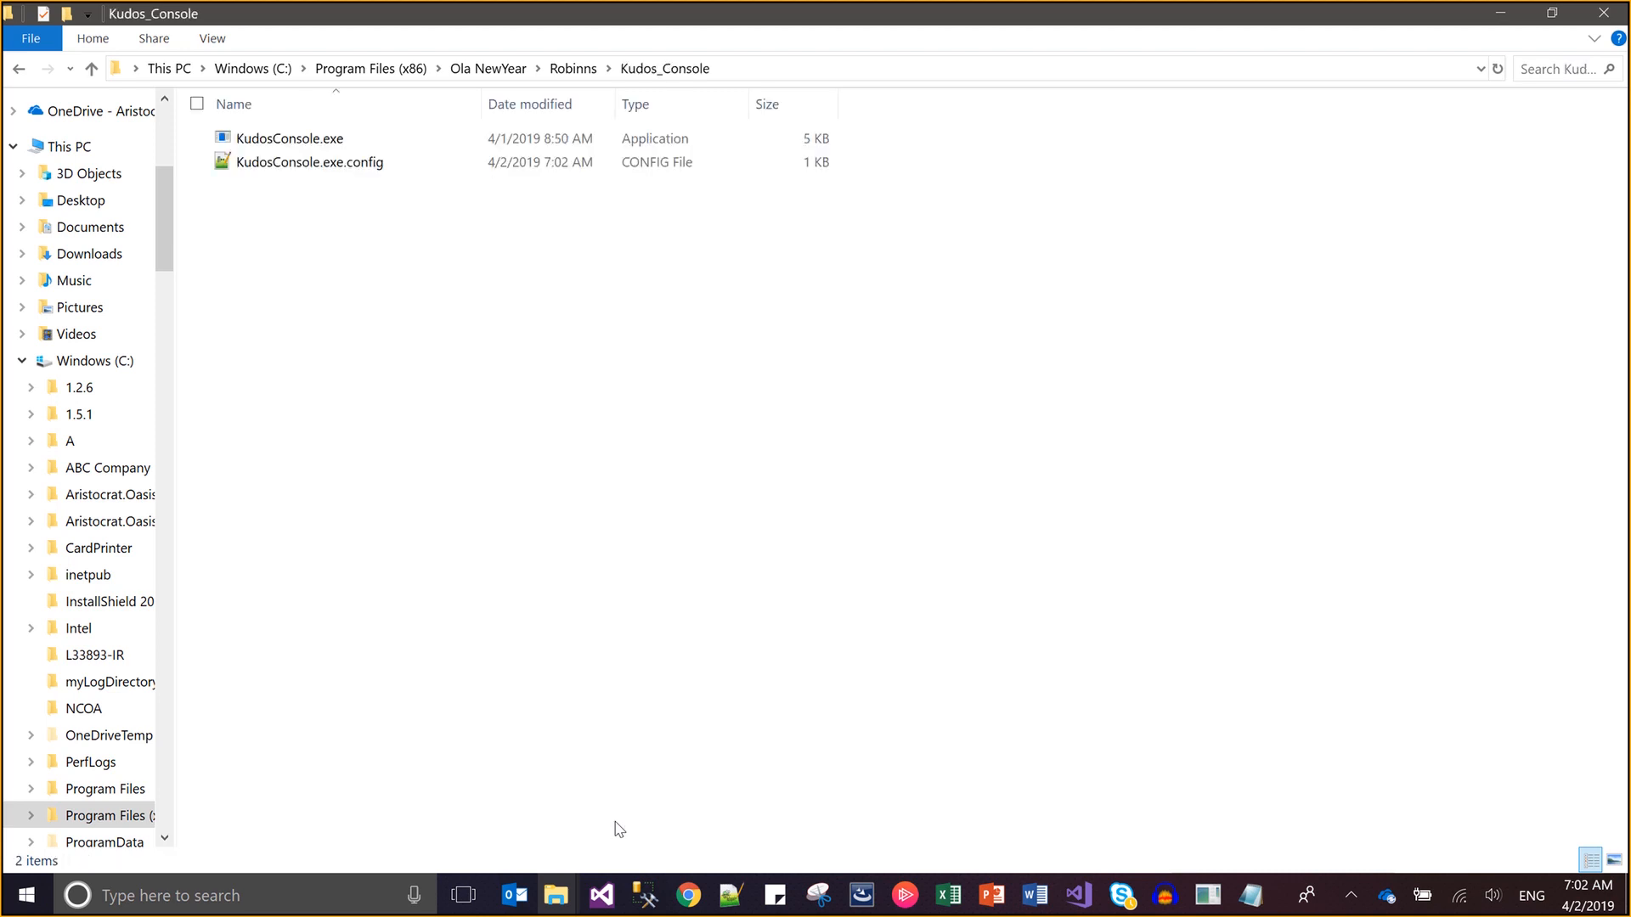
Run KudosConsole.exe to check its greeting, and close the console window
{"action": "key", "text": "Down"}
{"action": "key", "text": "Down"}
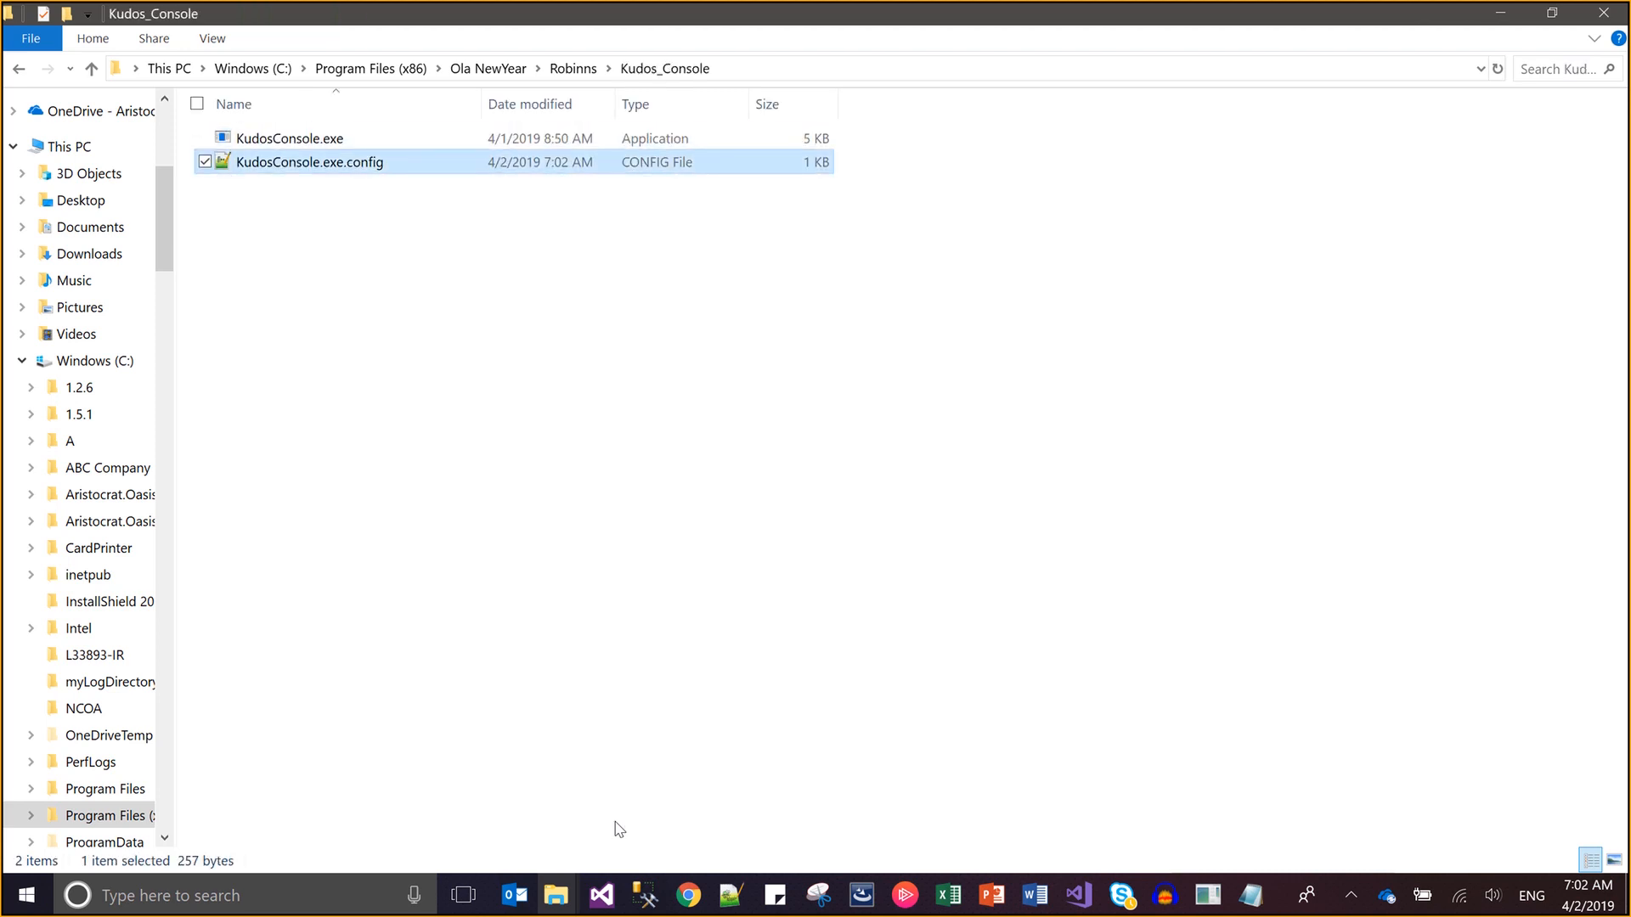
{"action": "key", "text": "Up"}
{"action": "key", "text": "Return"}
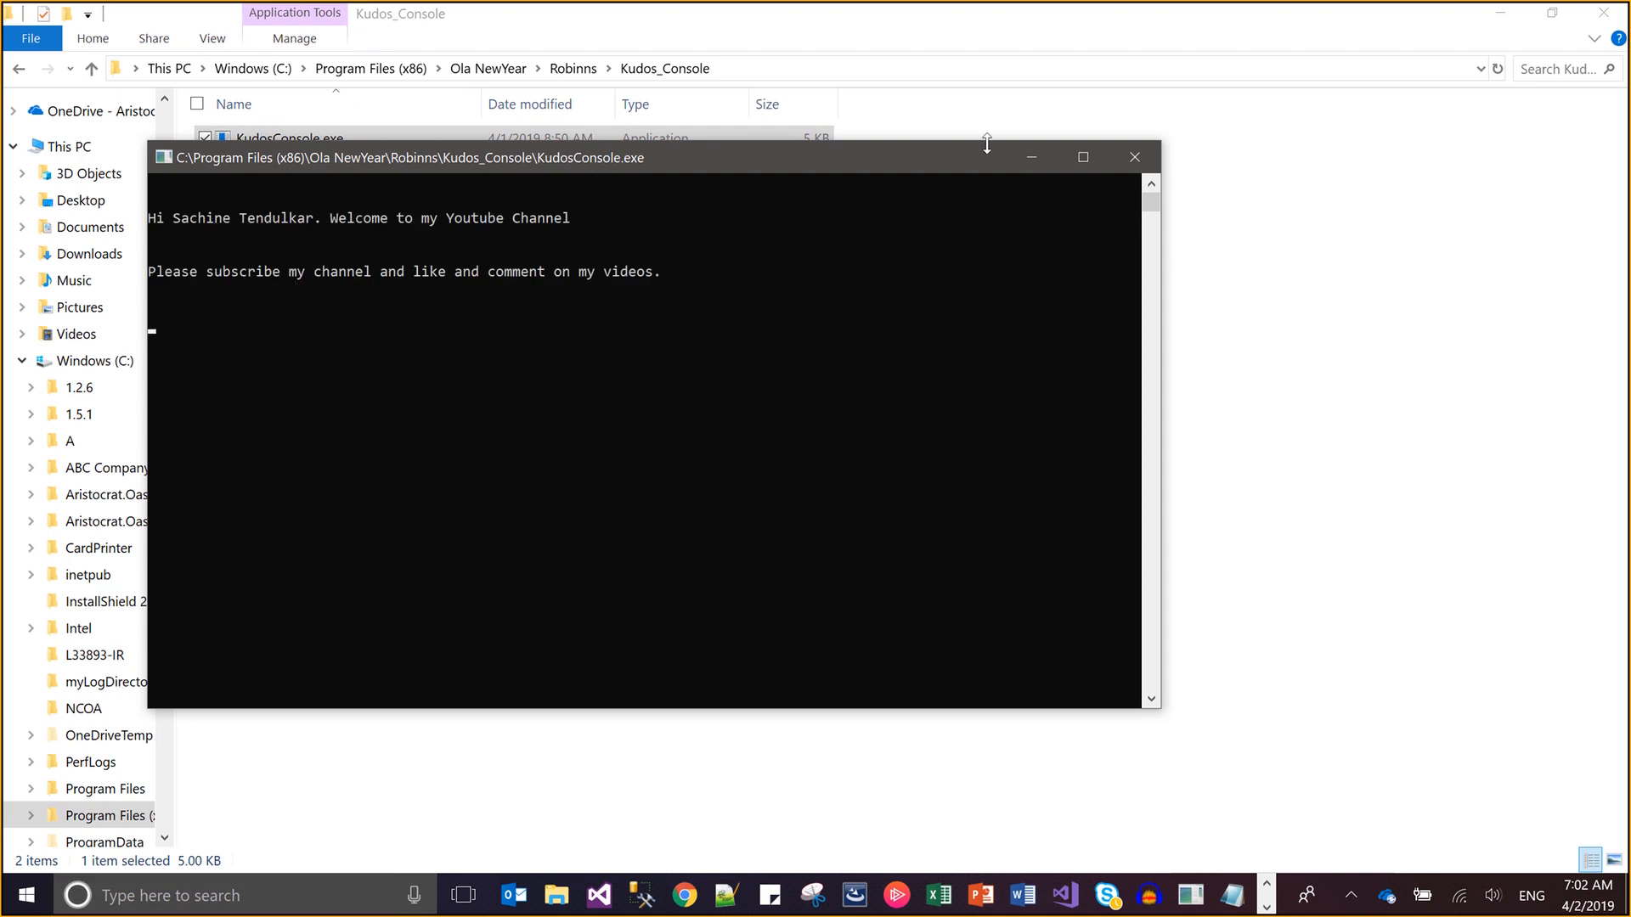
{"action": "left_click", "coordinate": [1130, 158]}
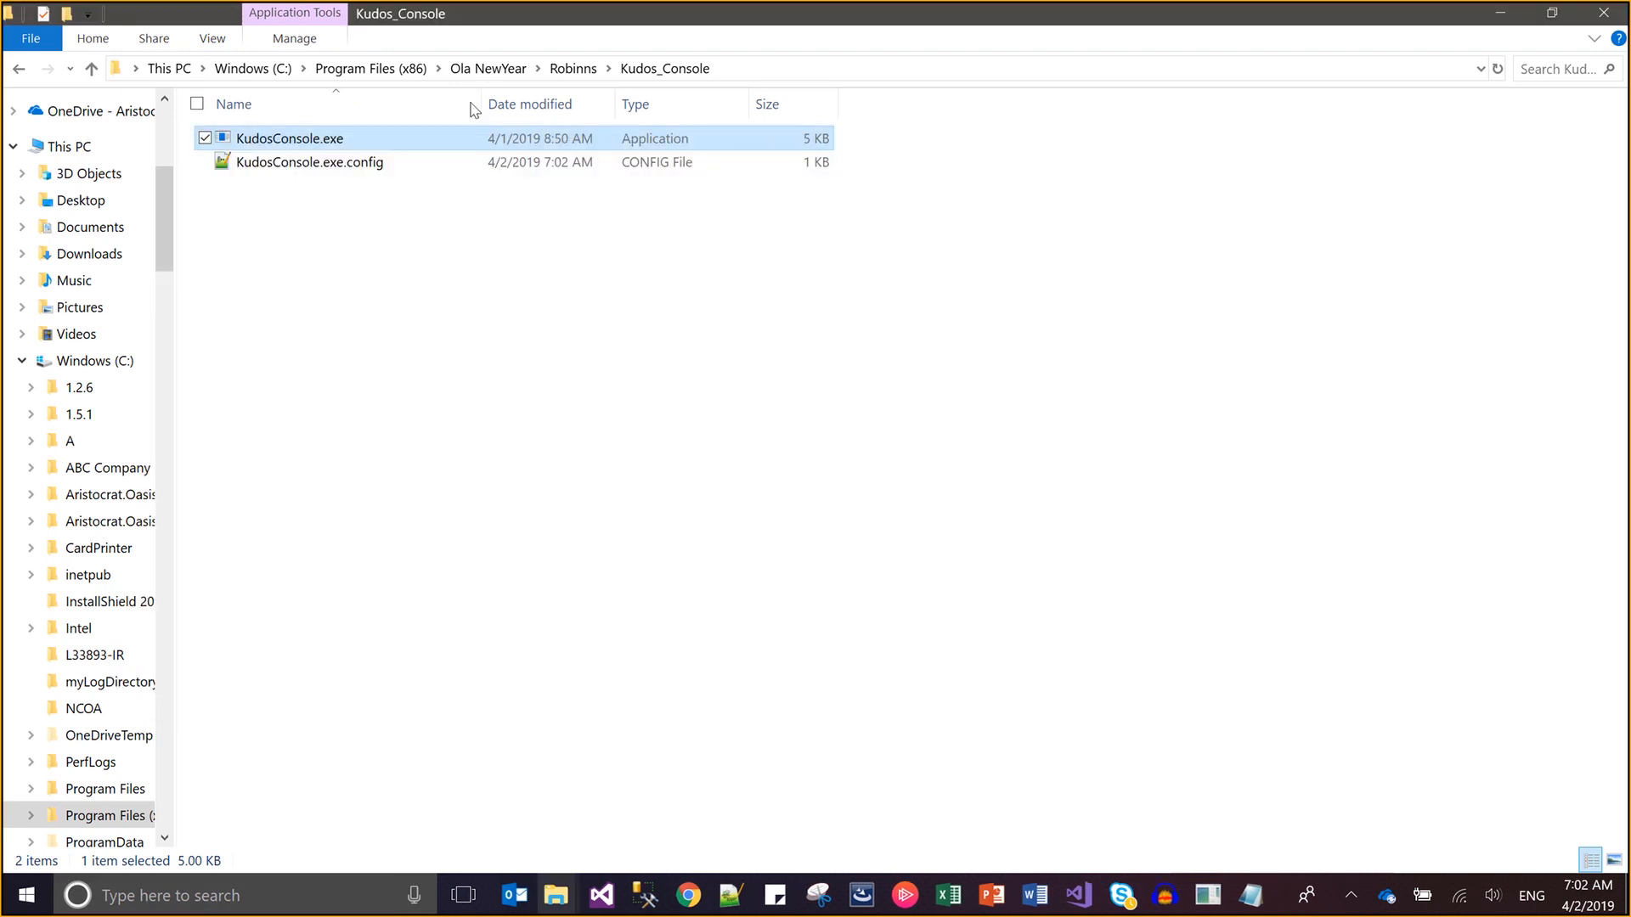
Open the installed KudosConsole.exe.config in Notepad++, inspect its PlayerName value, and close the file and the editor
{"action": "double_click", "coordinate": [406, 164]}
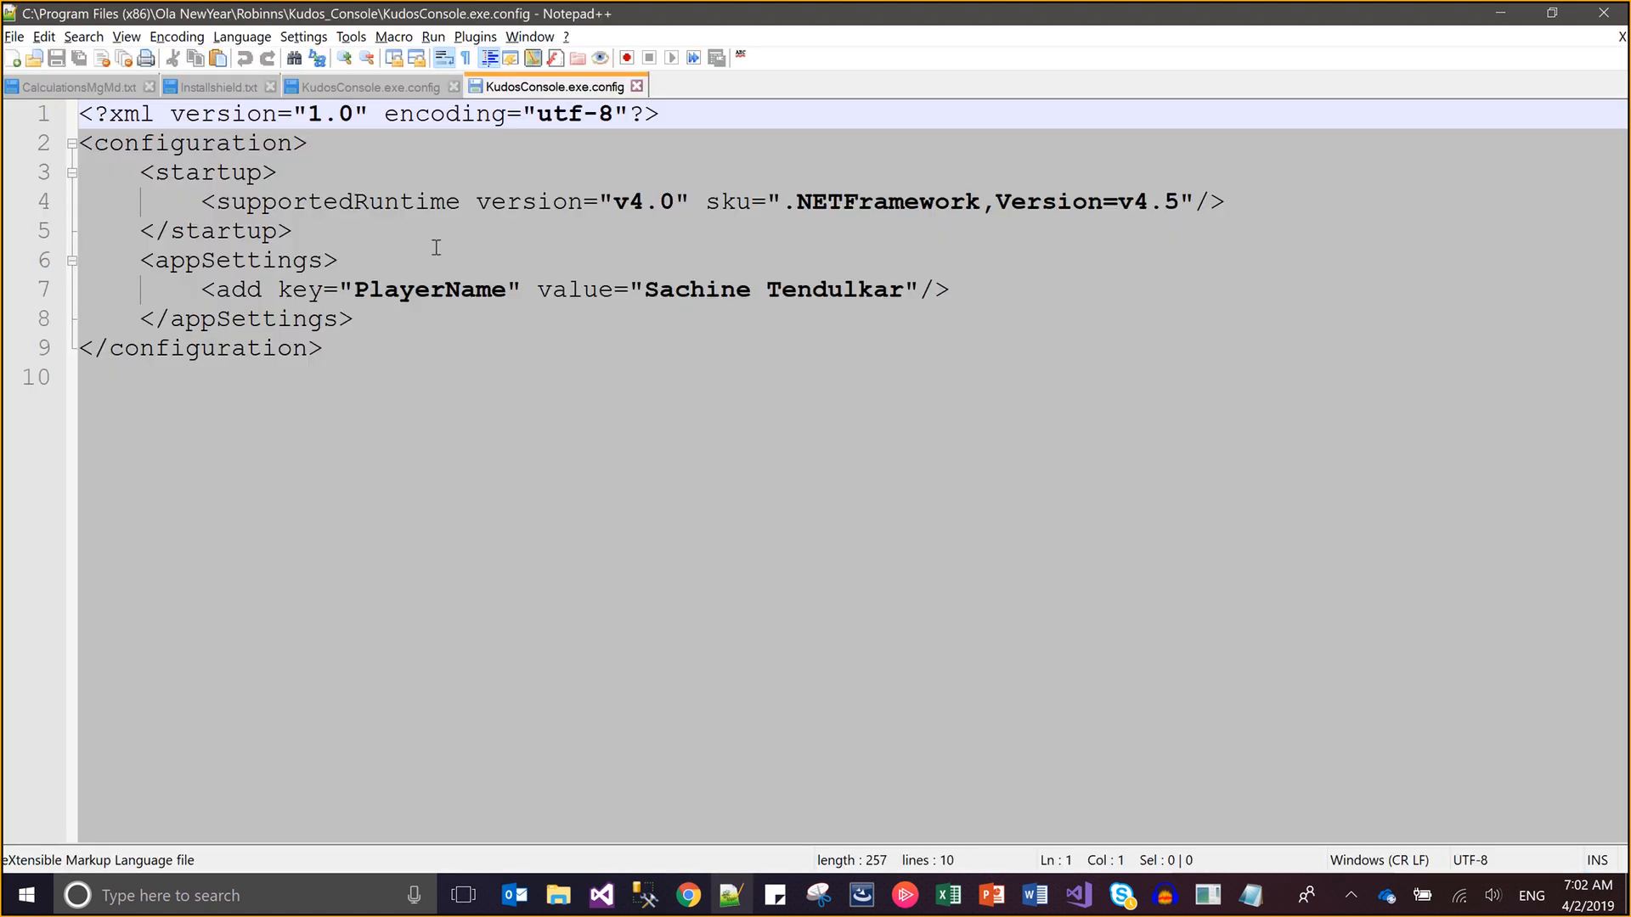
{"action": "left_click", "coordinate": [718, 285]}
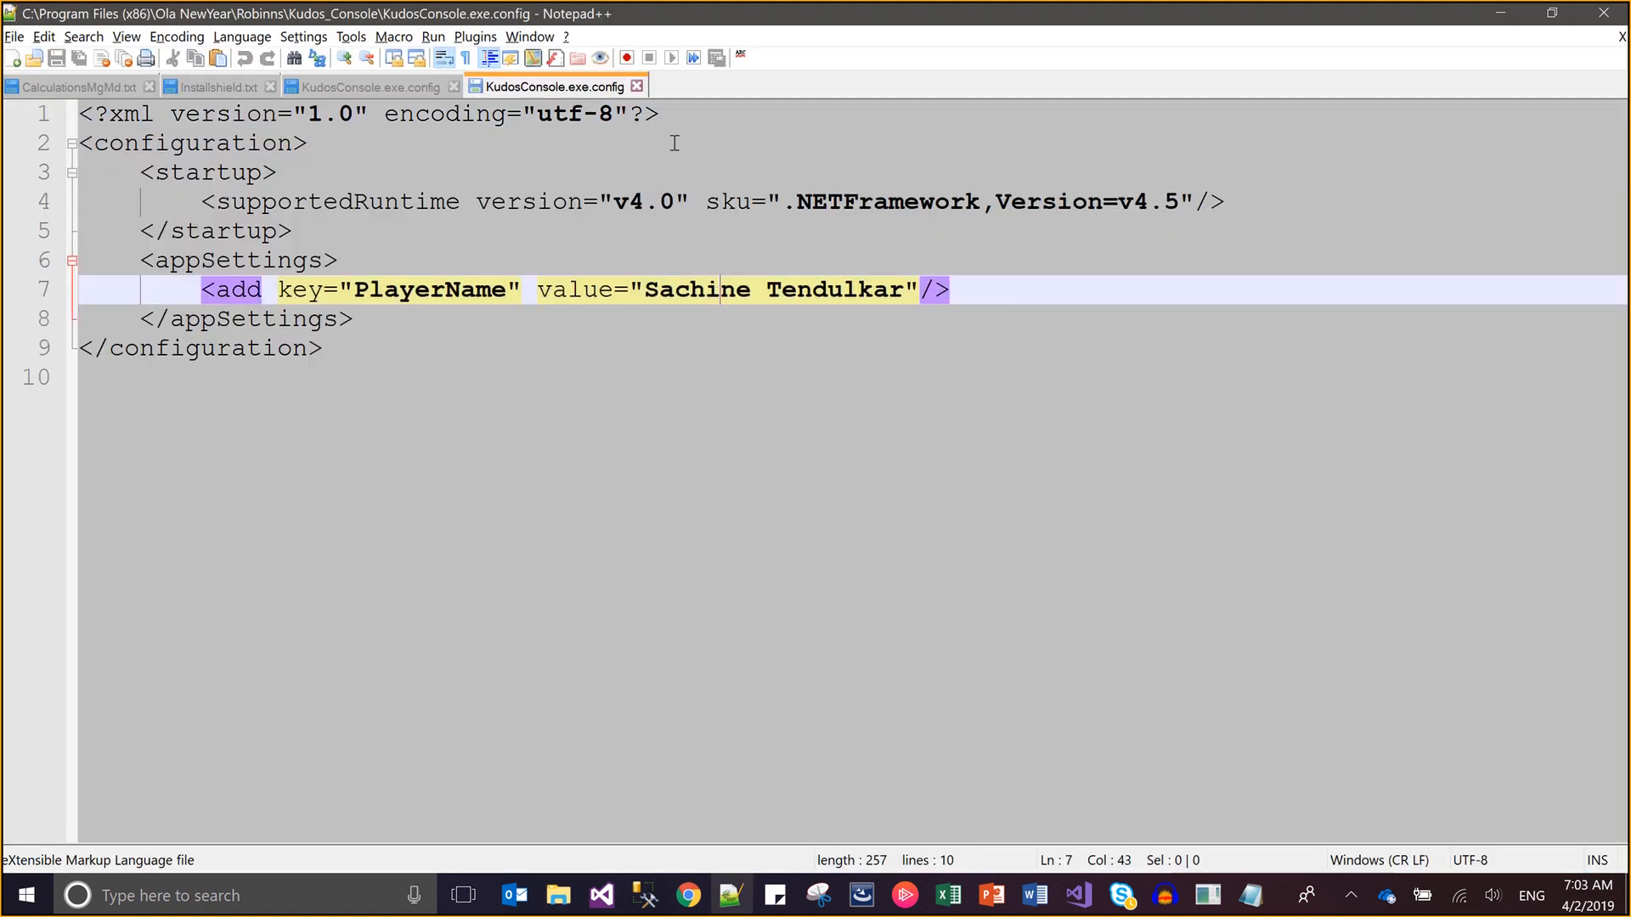
{"action": "left_click", "coordinate": [637, 86]}
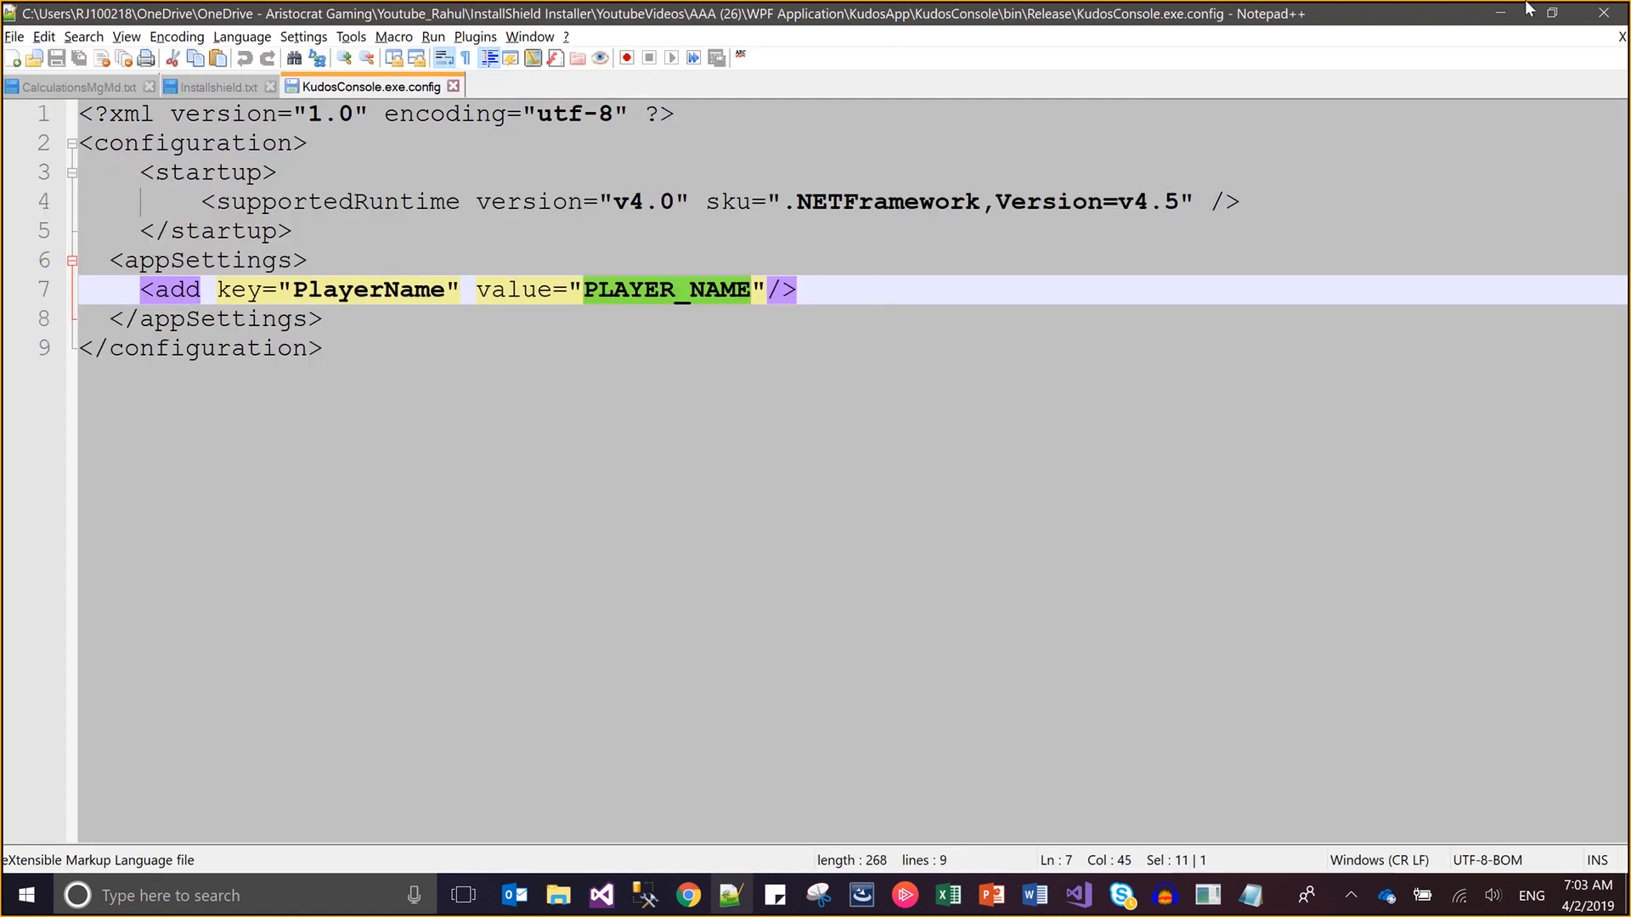
{"action": "left_click", "coordinate": [1605, 13]}
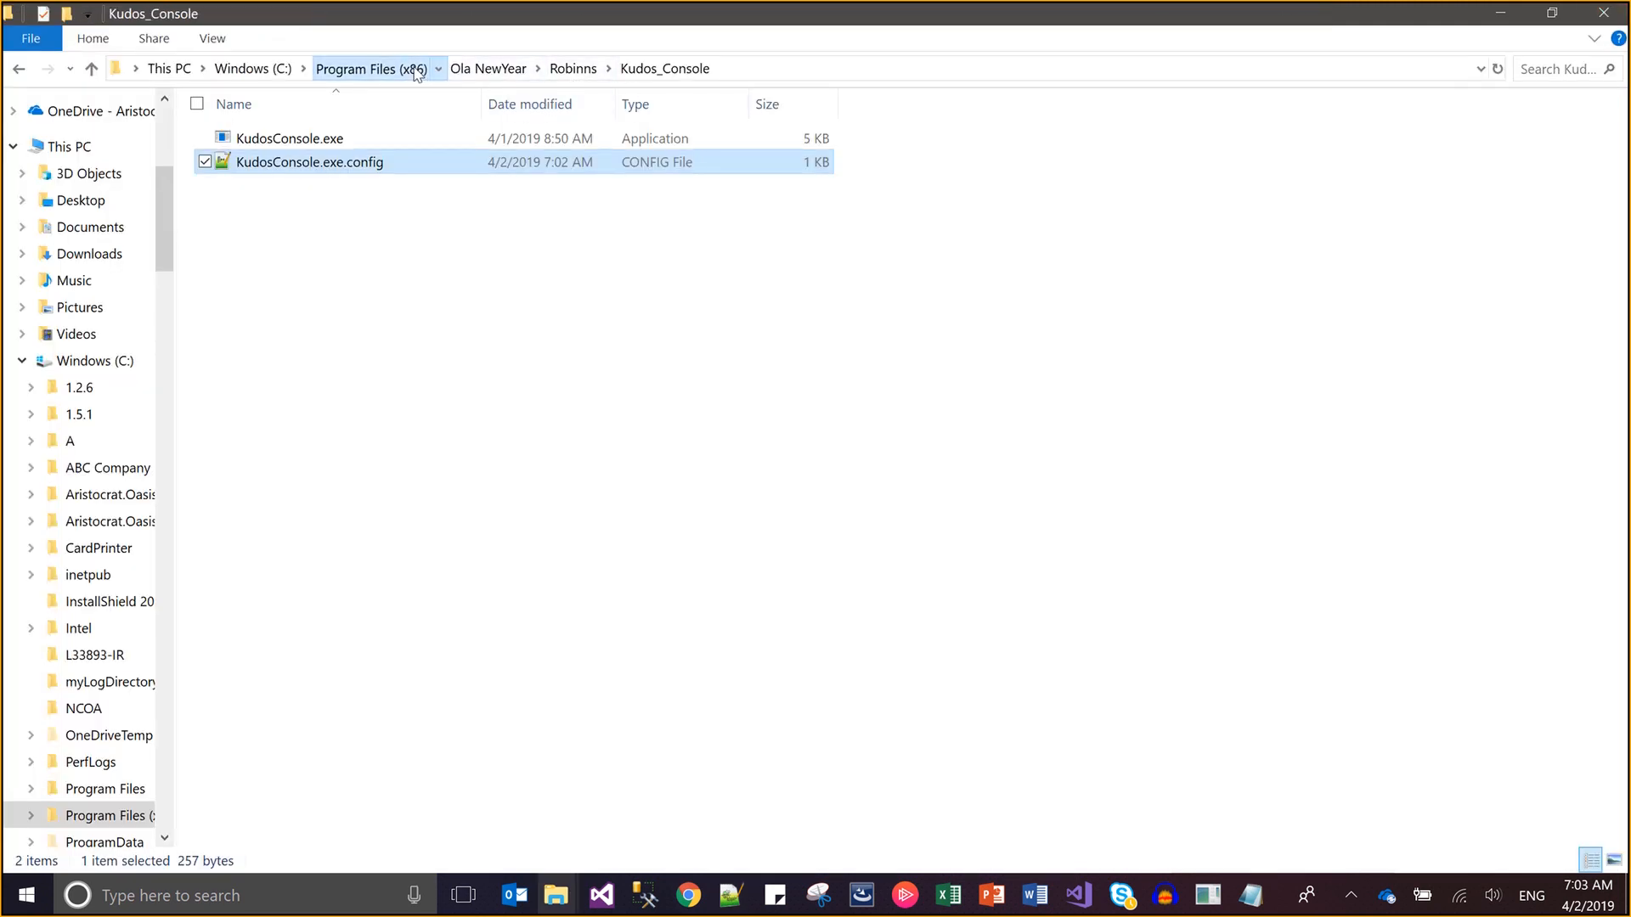
Run the DeskTopAppInstaller setup with Program Files (x86) in view, and remove Desktop-App Installer
{"action": "left_click", "coordinate": [370, 68]}
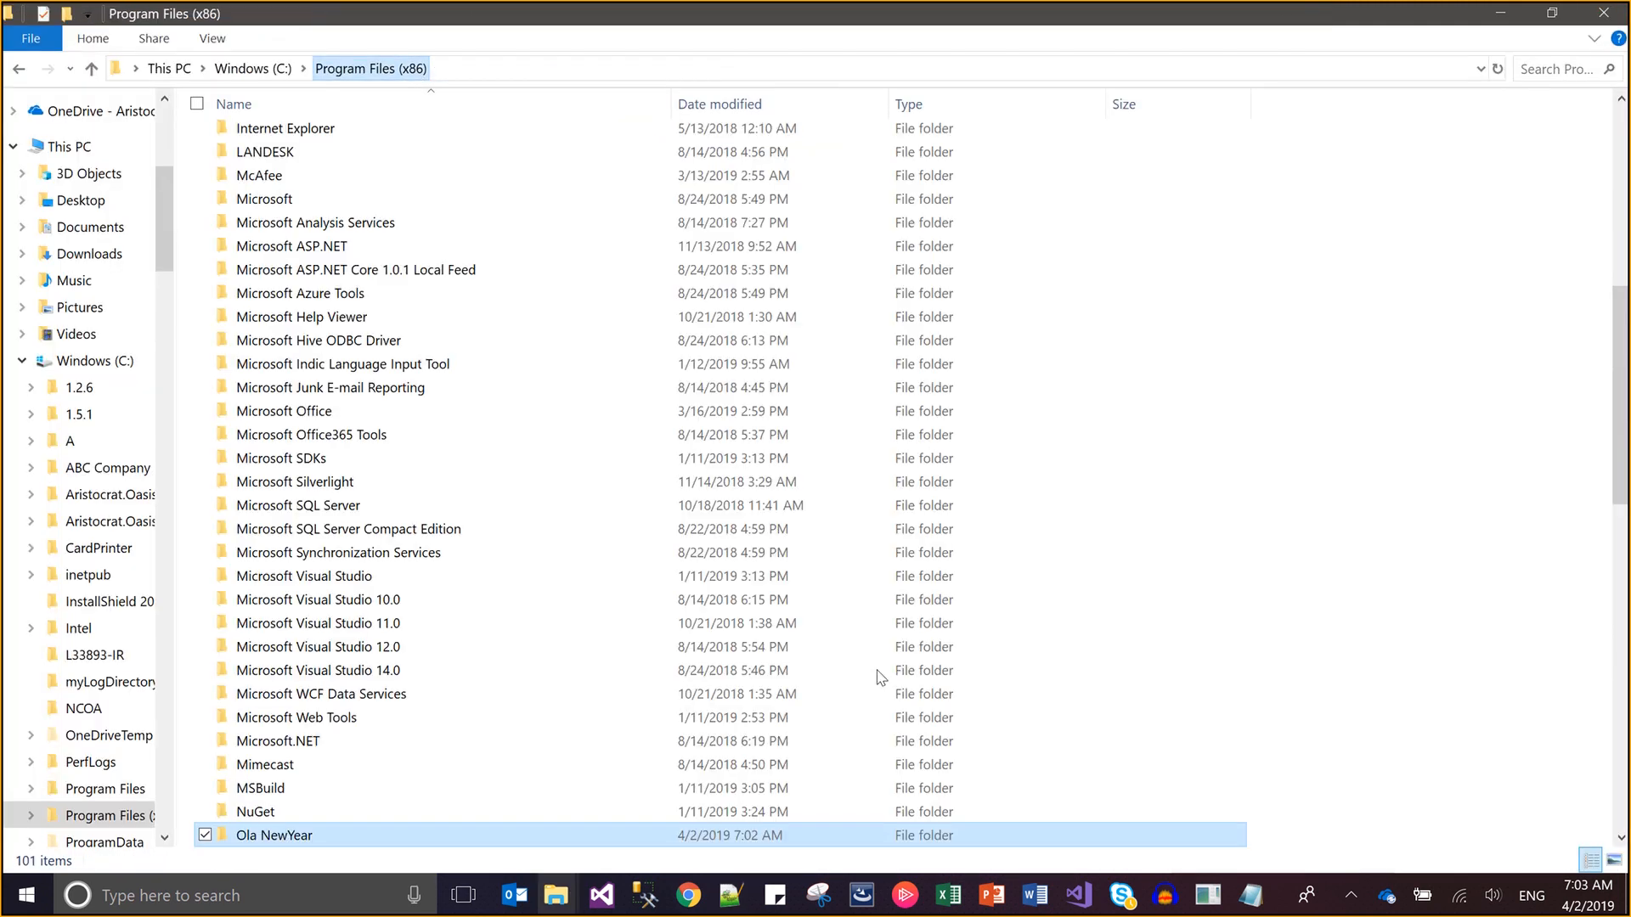
{"action": "left_click", "coordinate": [555, 893]}
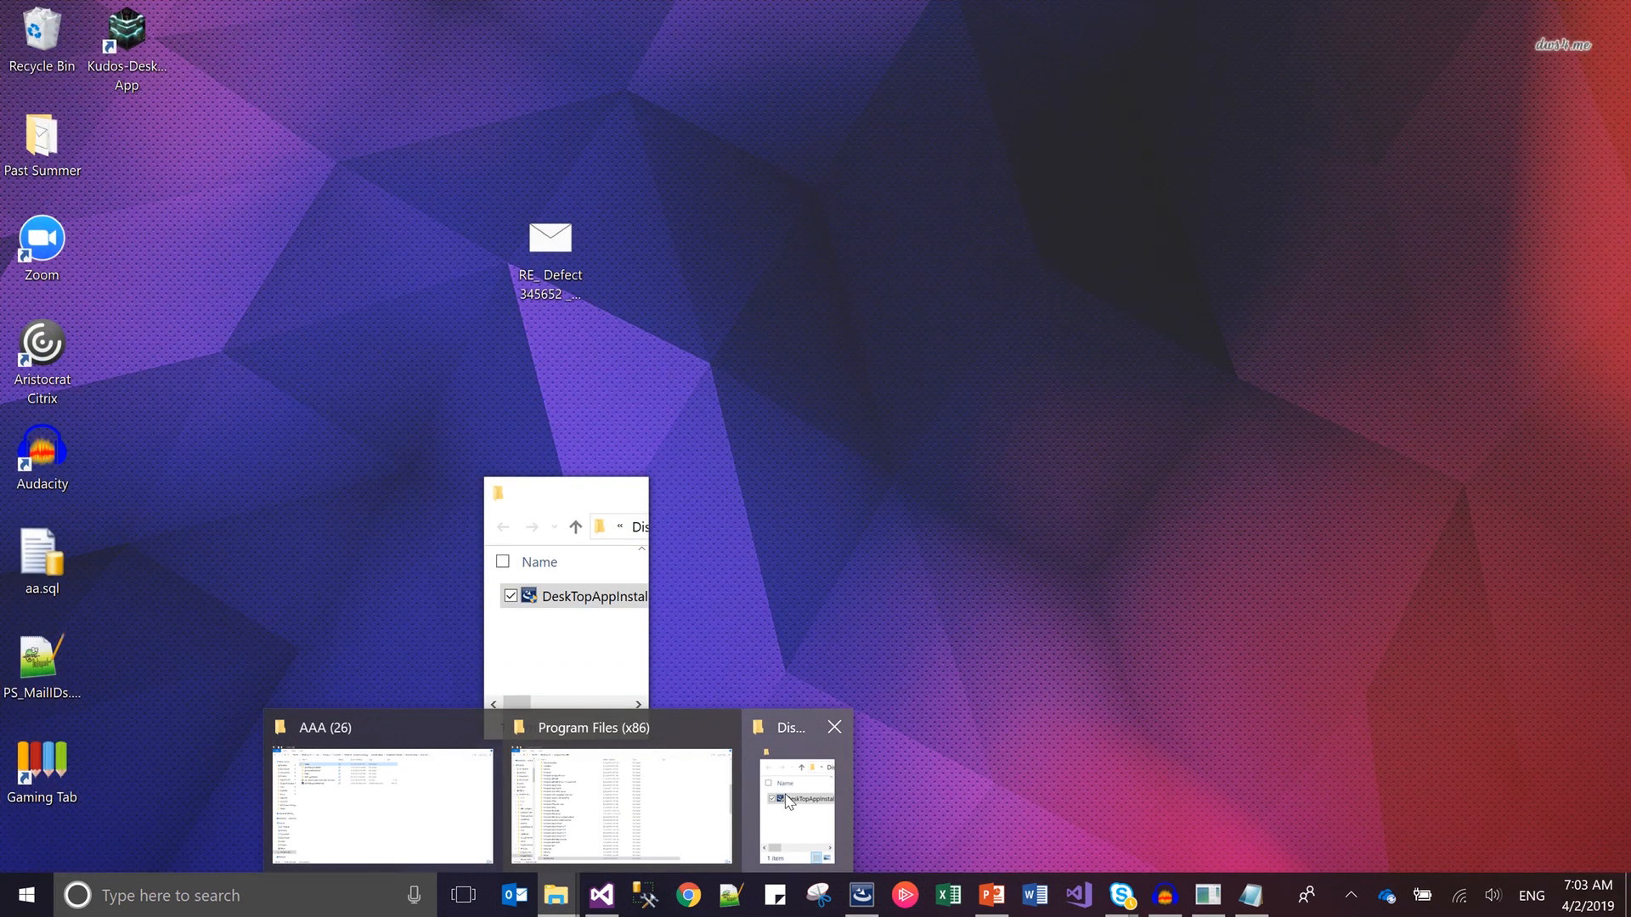
{"action": "left_click", "coordinate": [787, 803]}
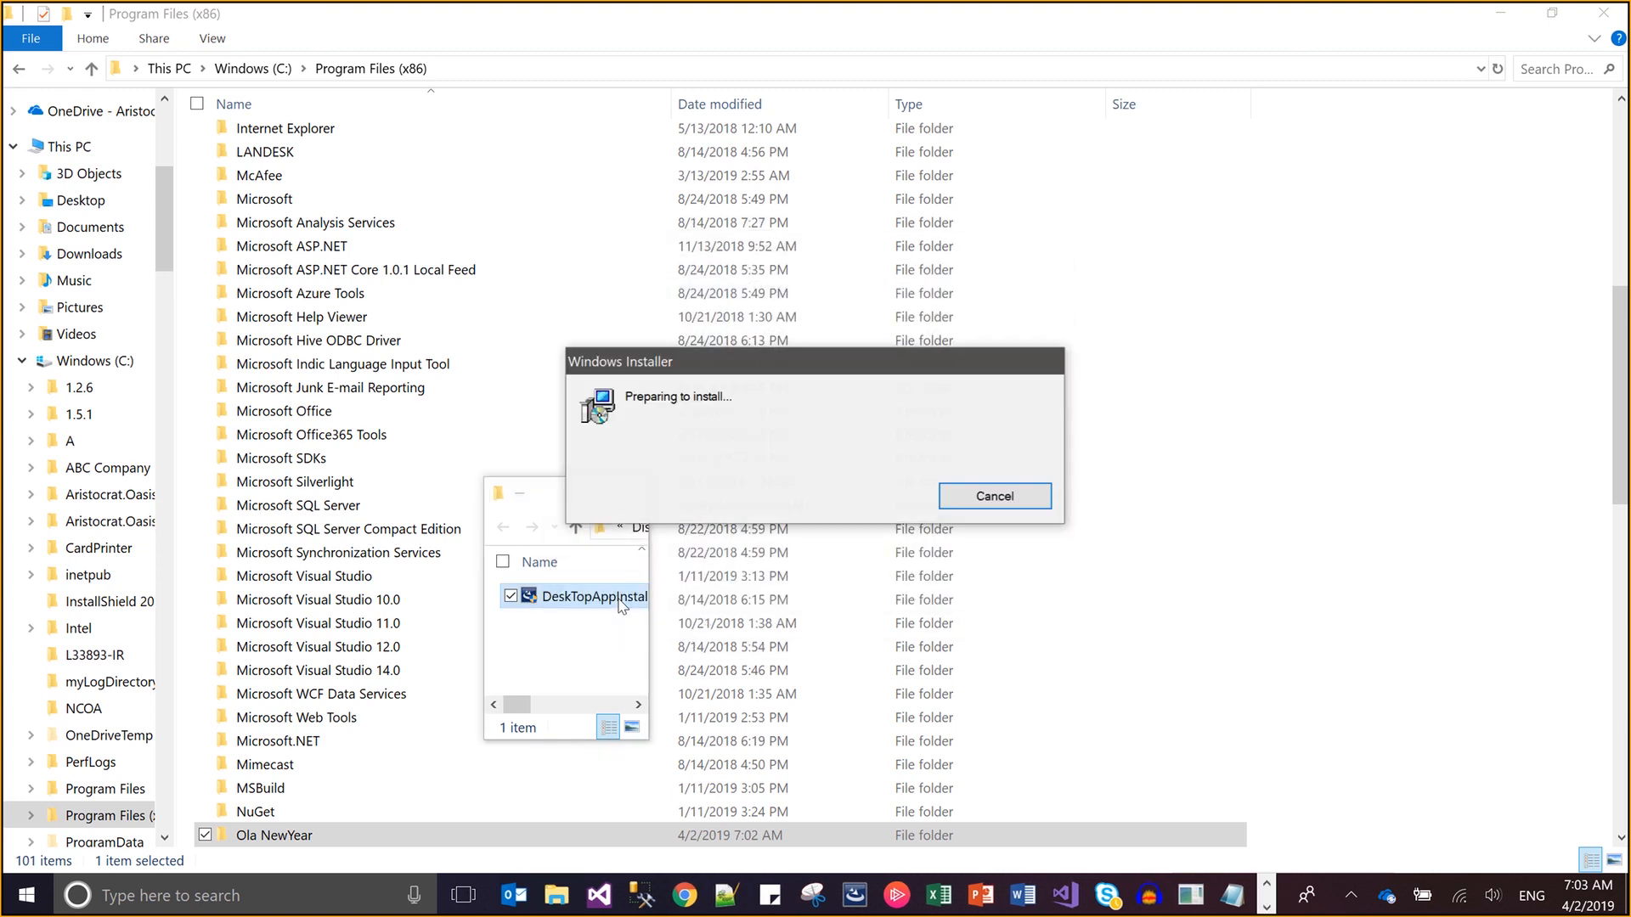
{"action": "key", "text": "Return"}
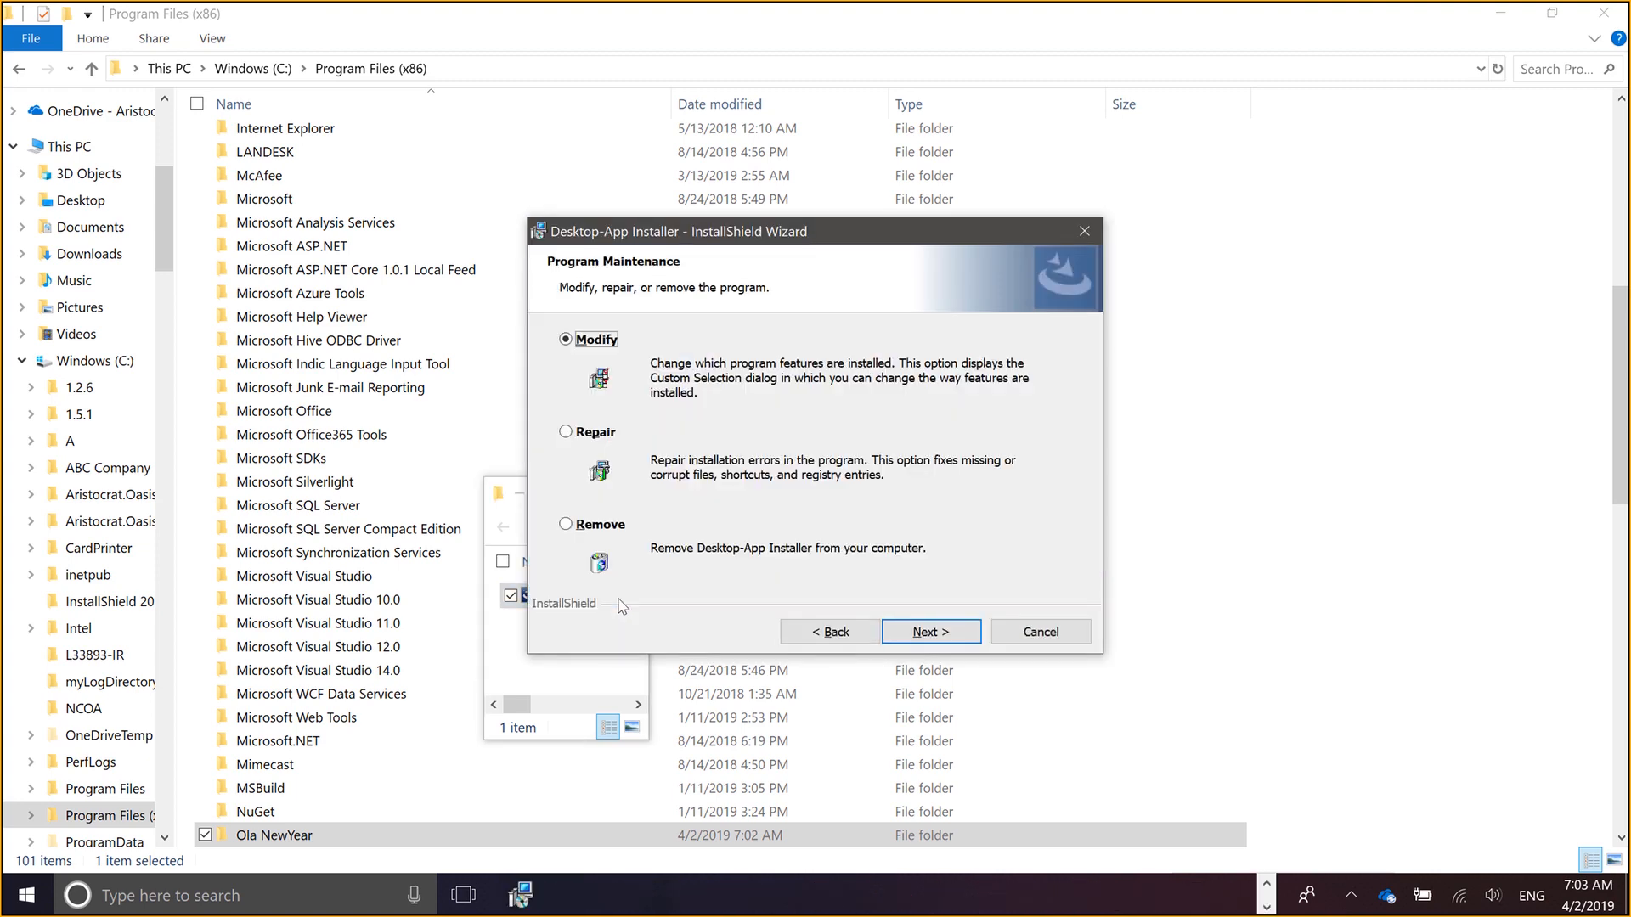
{"action": "key", "text": "Down"}
{"action": "key", "text": "Down"}
{"action": "key", "text": "Return"}
{"action": "key", "text": "Return"}
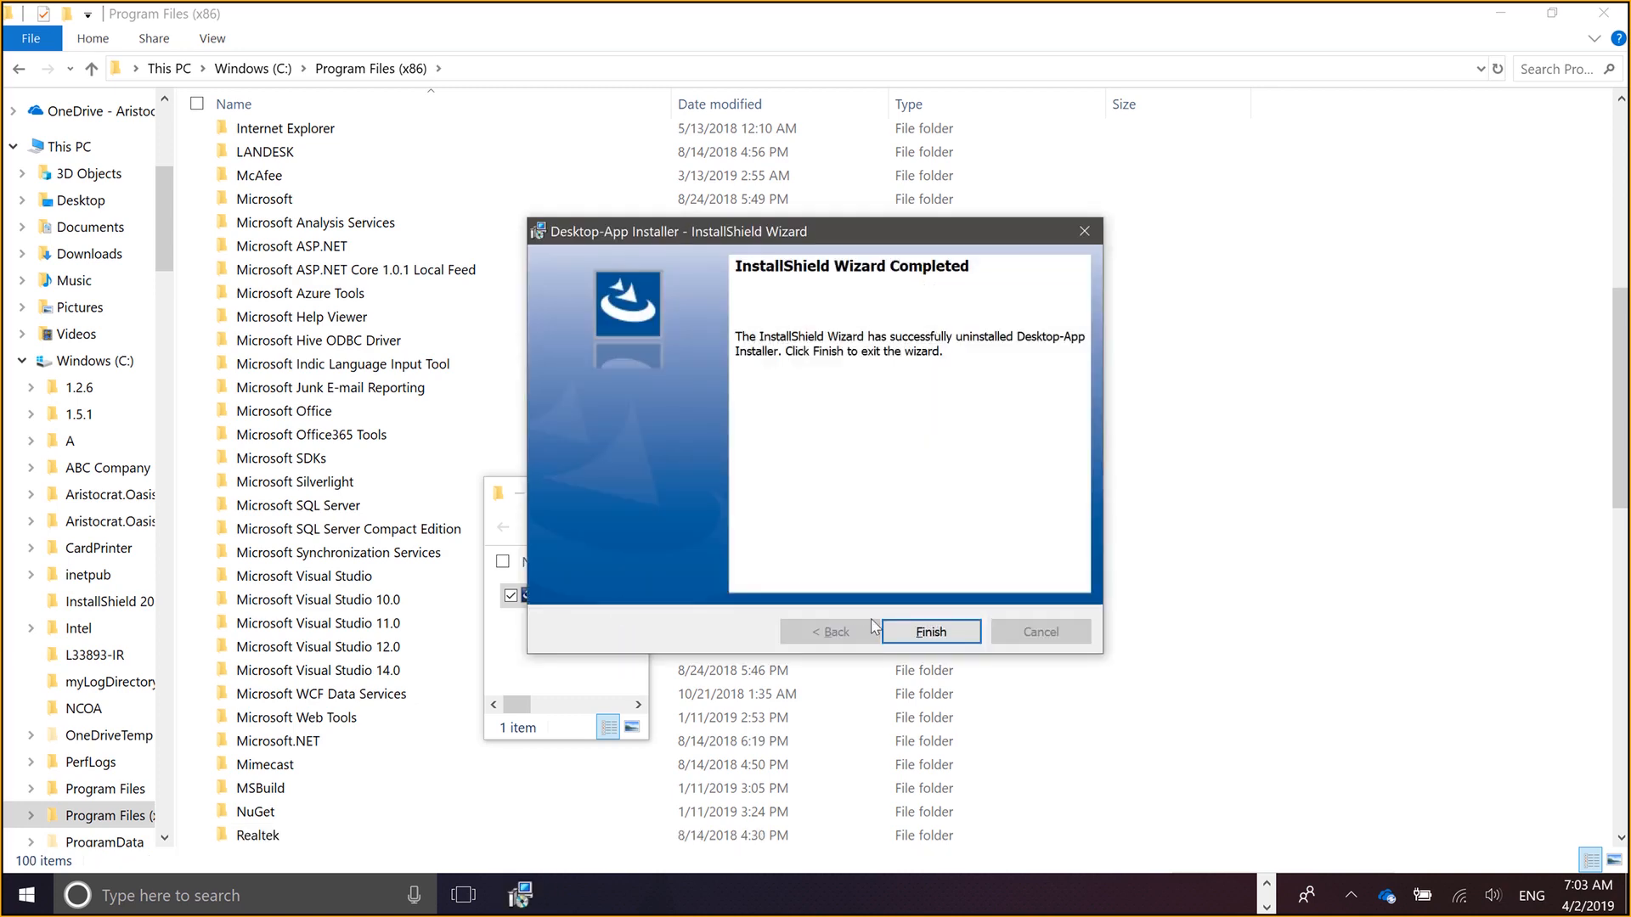
{"action": "left_click", "coordinate": [900, 628]}
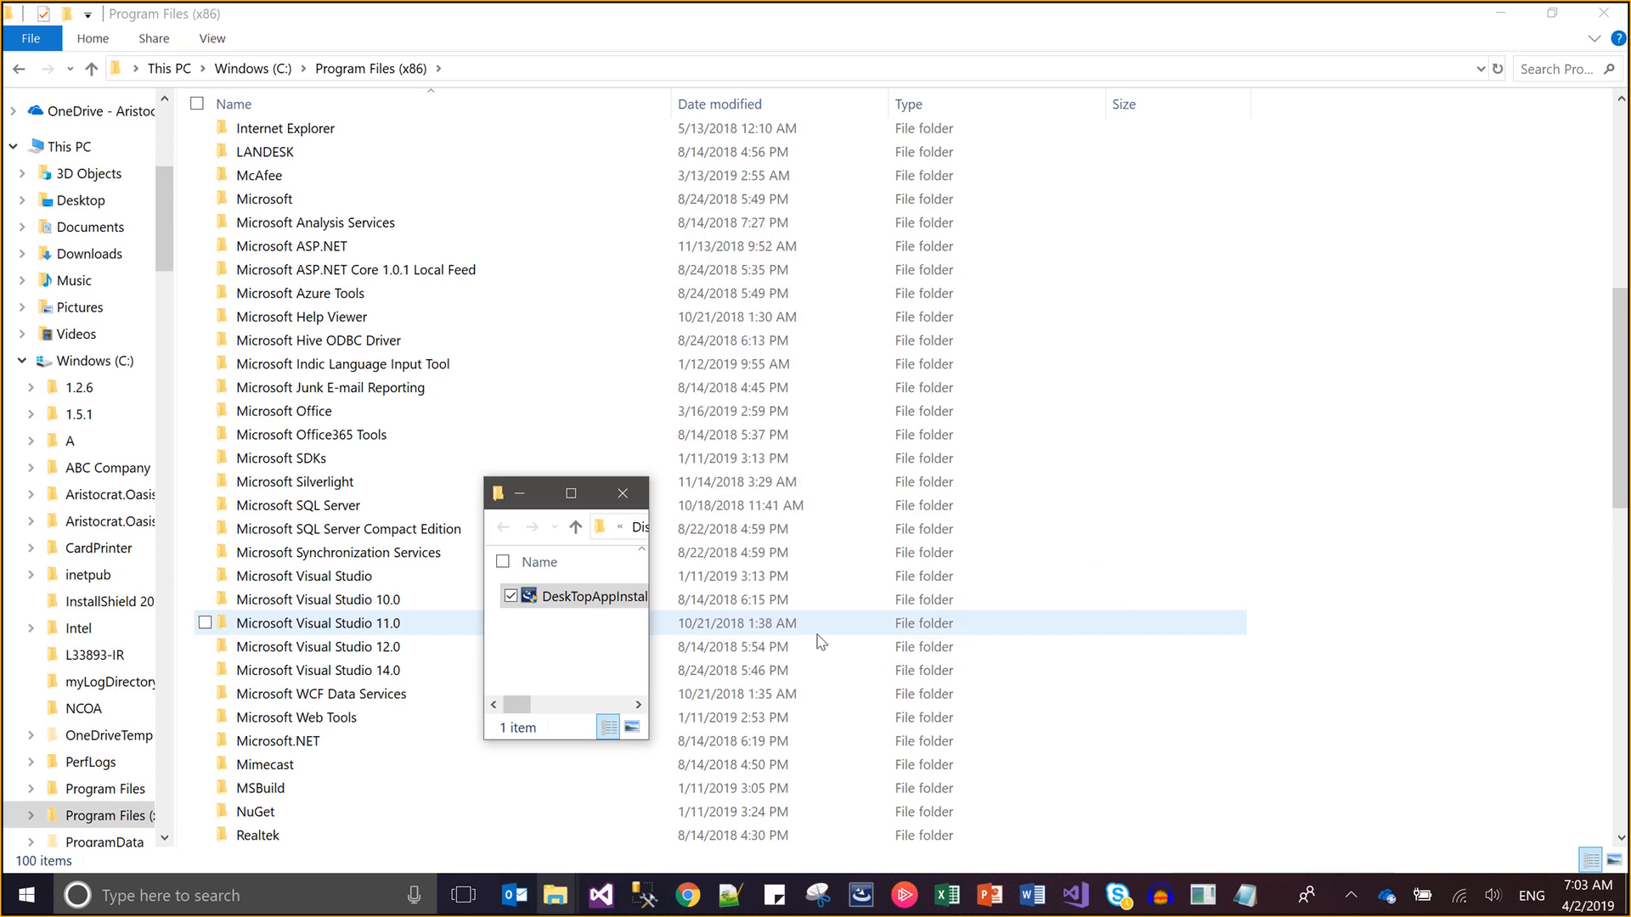
Relaunch the DeskTopAppInstaller setup, accept the licence, and keep the default destination folder and the Complete setup type
{"action": "left_click", "coordinate": [410, 624]}
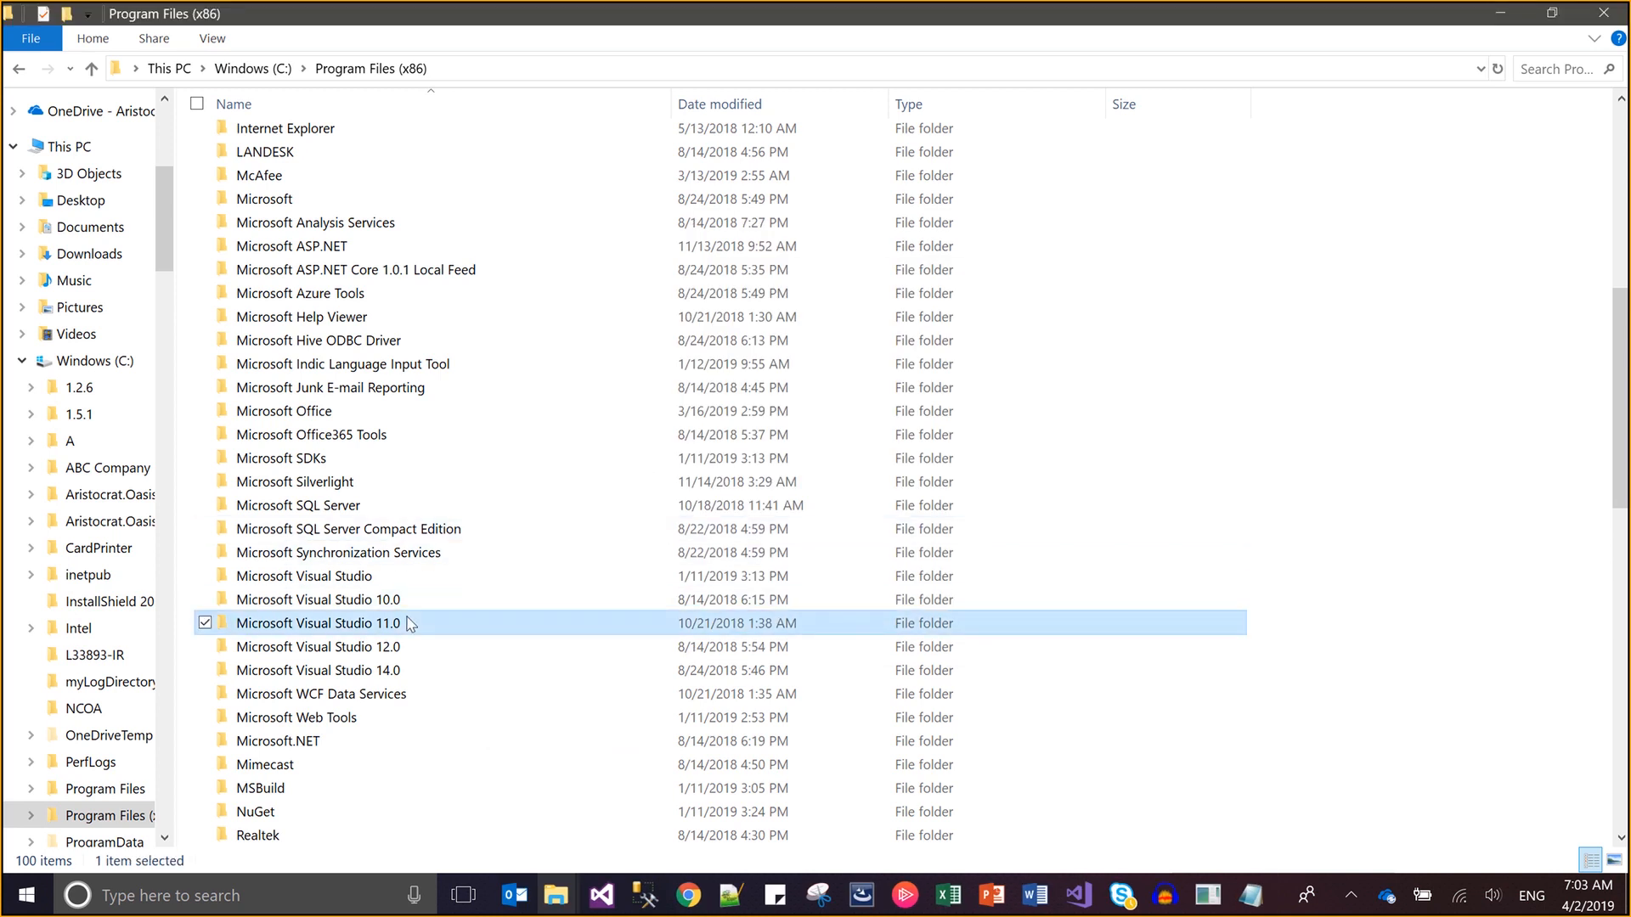
{"action": "key", "text": "alt+Tab"}
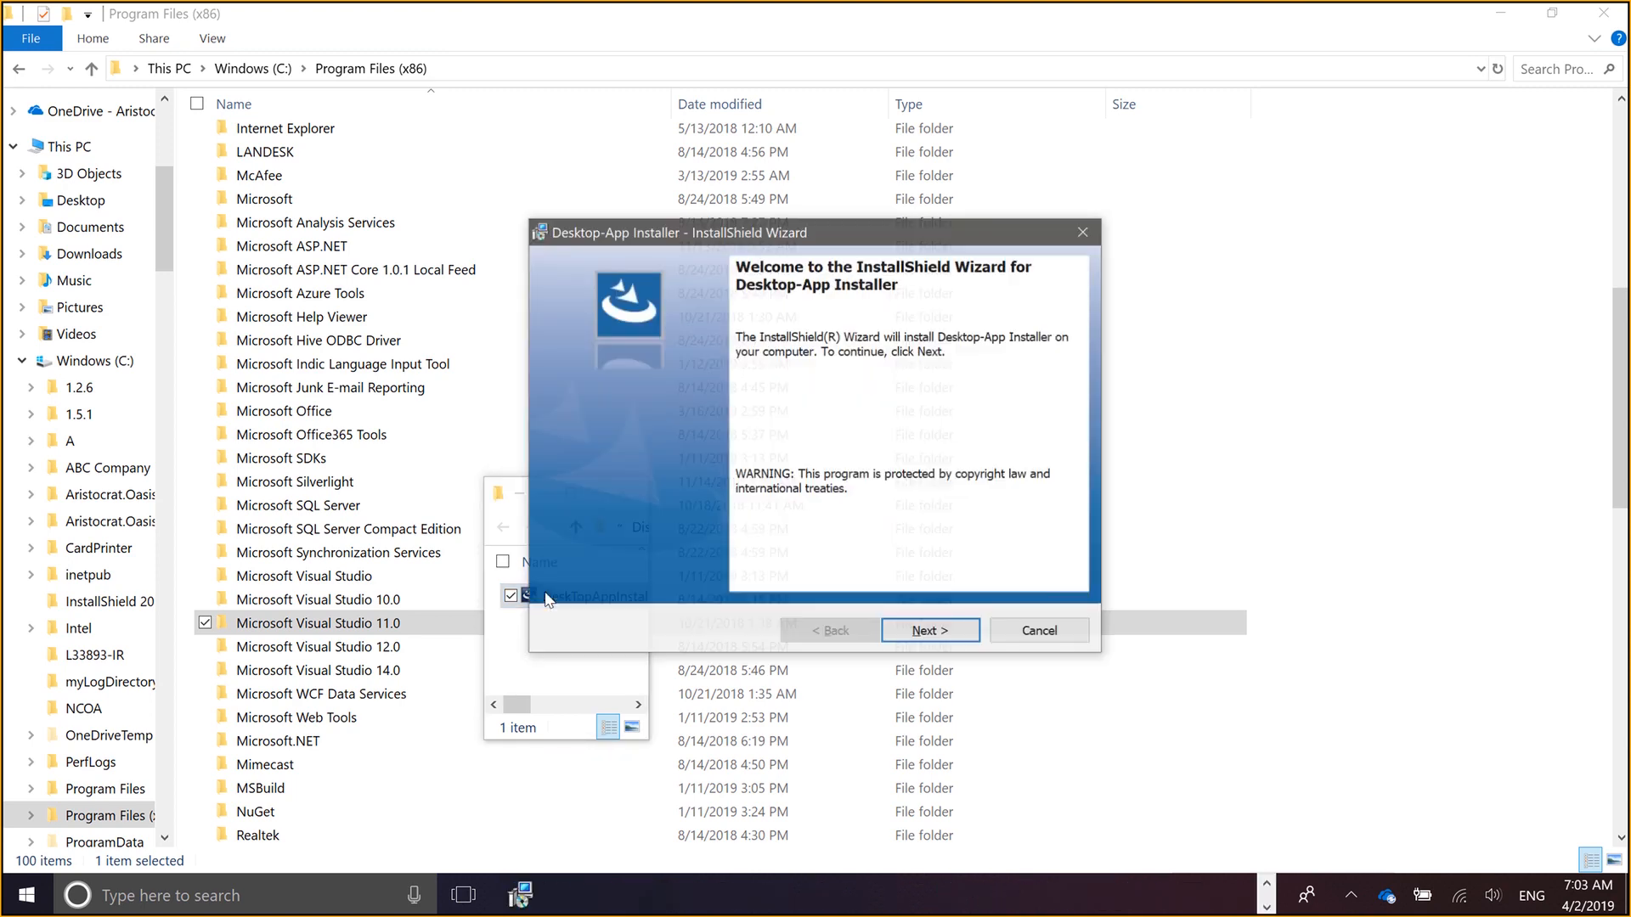
{"action": "key", "text": "Return"}
{"action": "key", "text": "alt+a"}
{"action": "key", "text": "Return"}
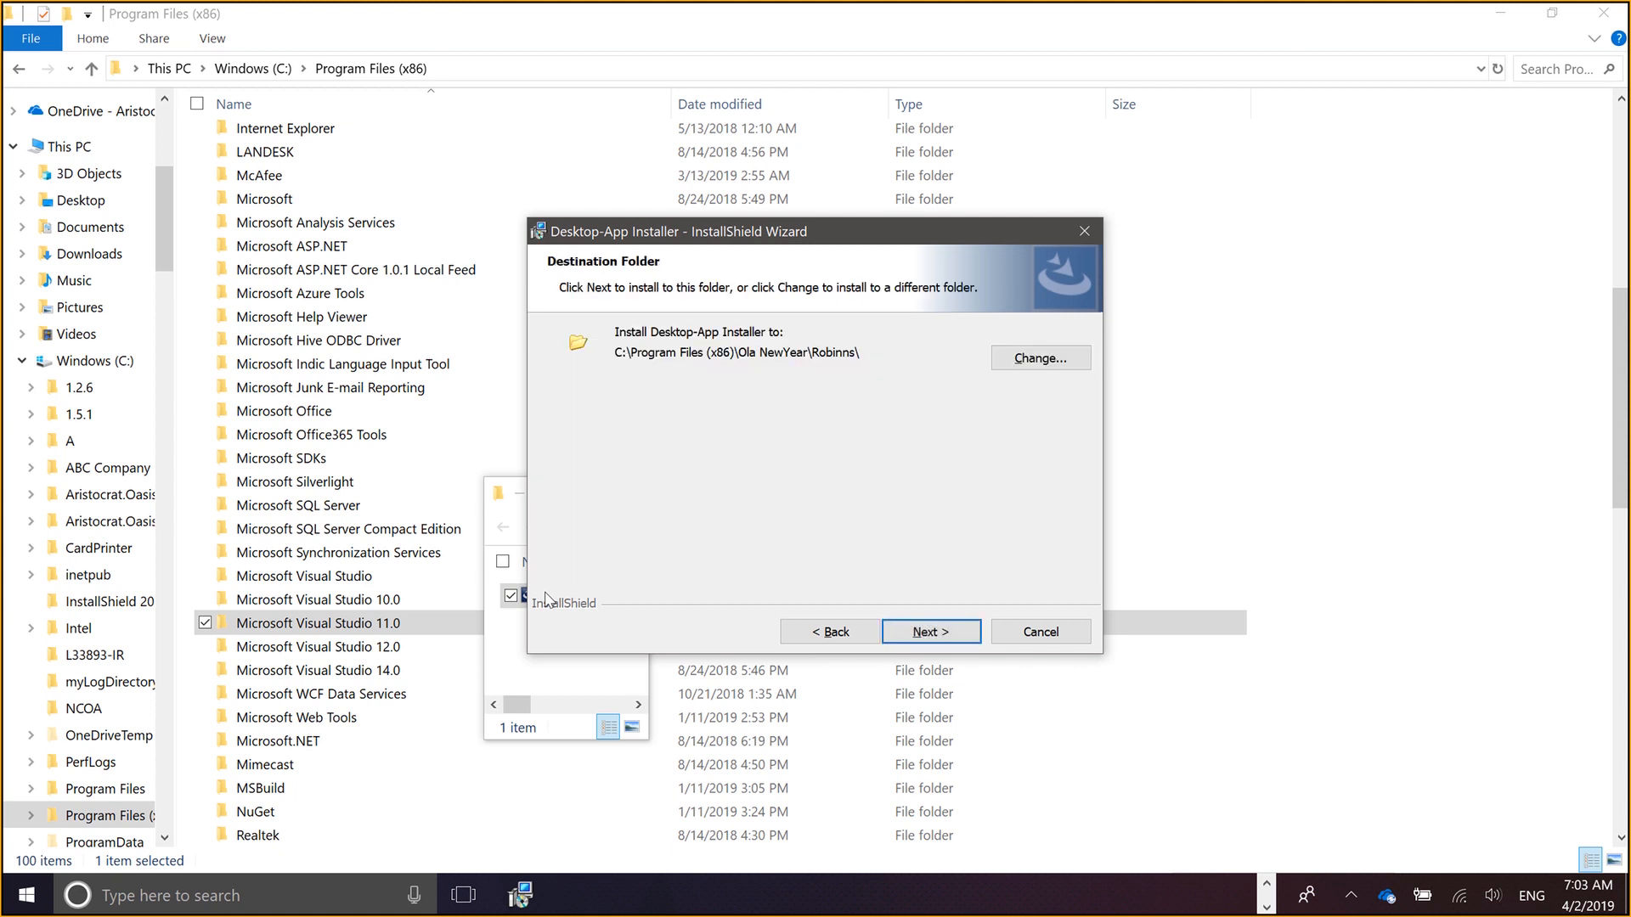
{"action": "key", "text": "Return"}
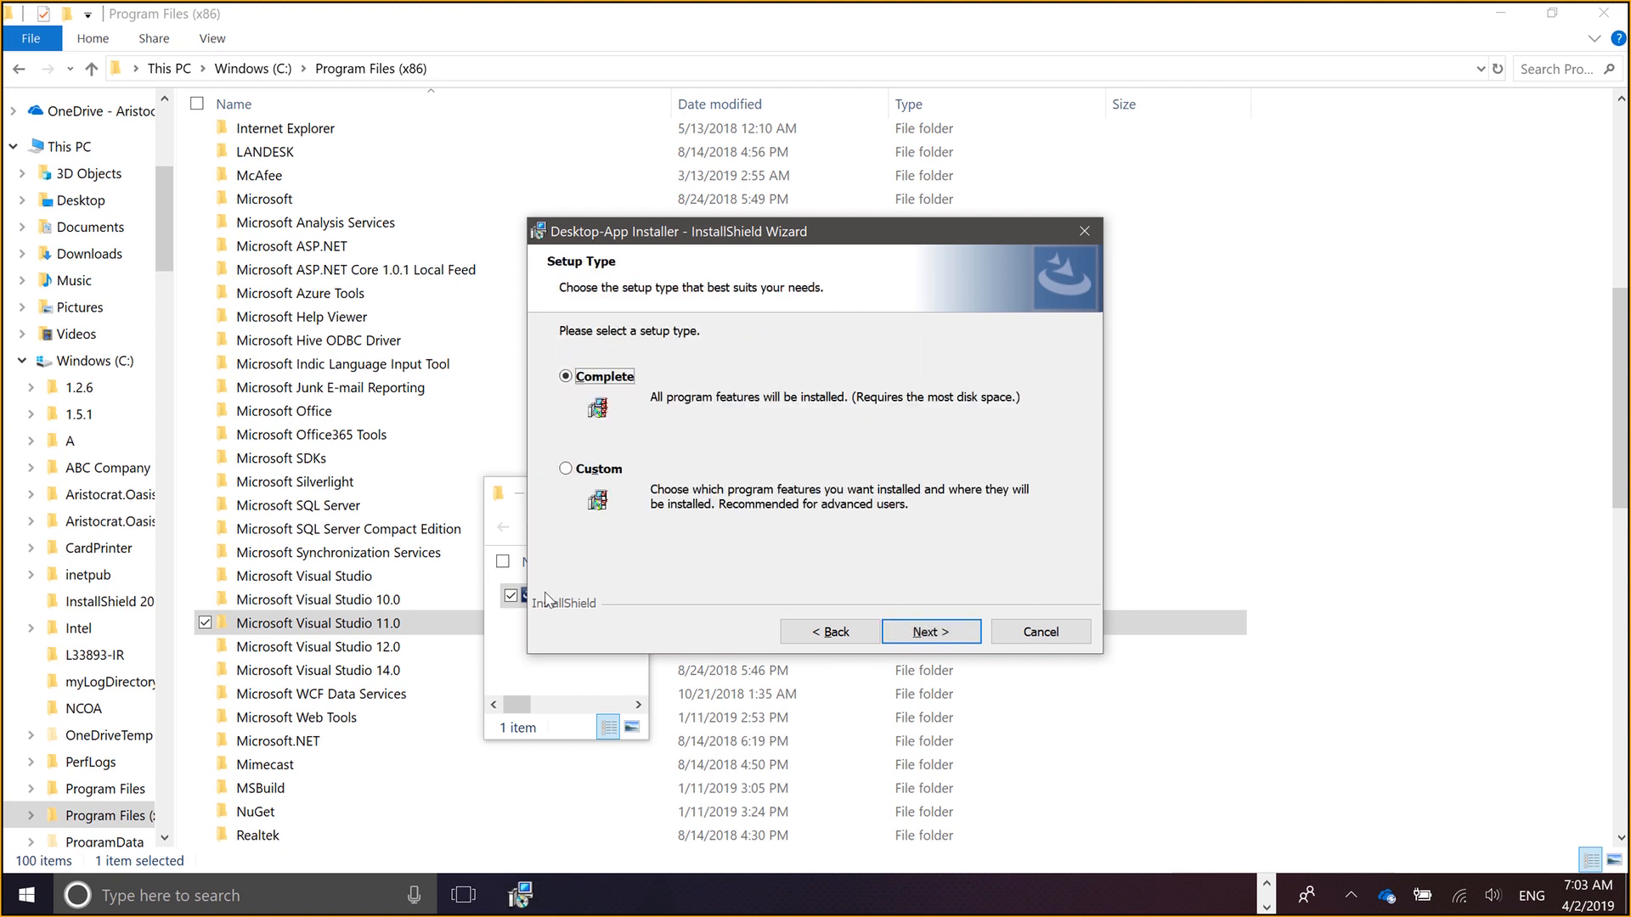
{"action": "key", "text": "Return"}
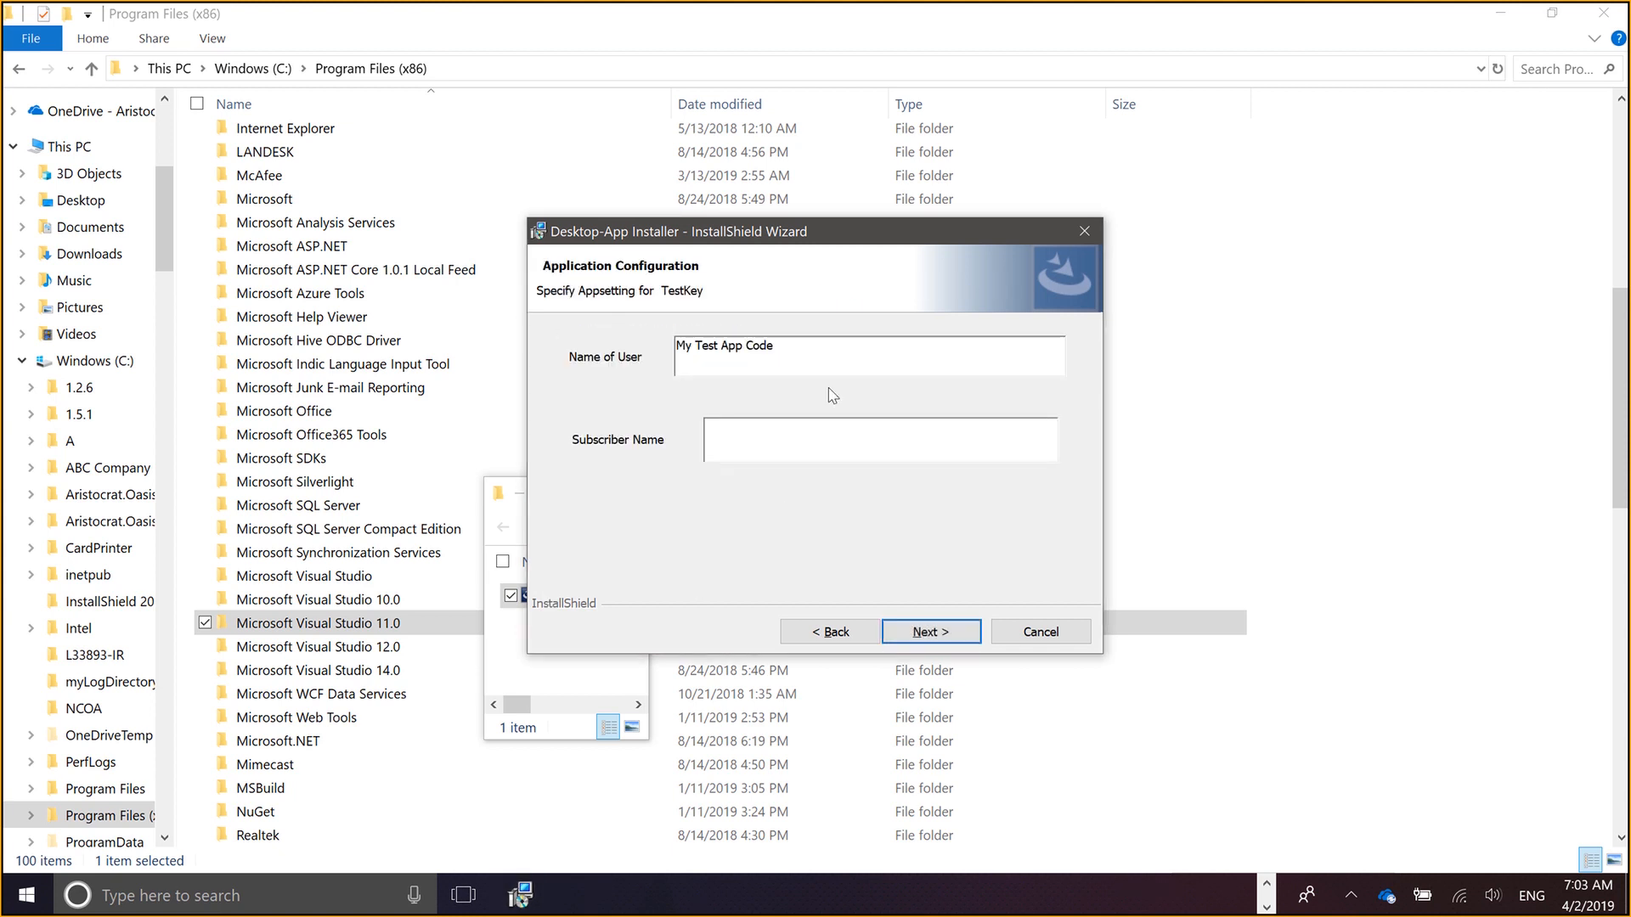
Set Name of User to Hello, enter a first name as Subscriber Name, and complete the installation
{"action": "triple_click", "coordinate": [827, 364]}
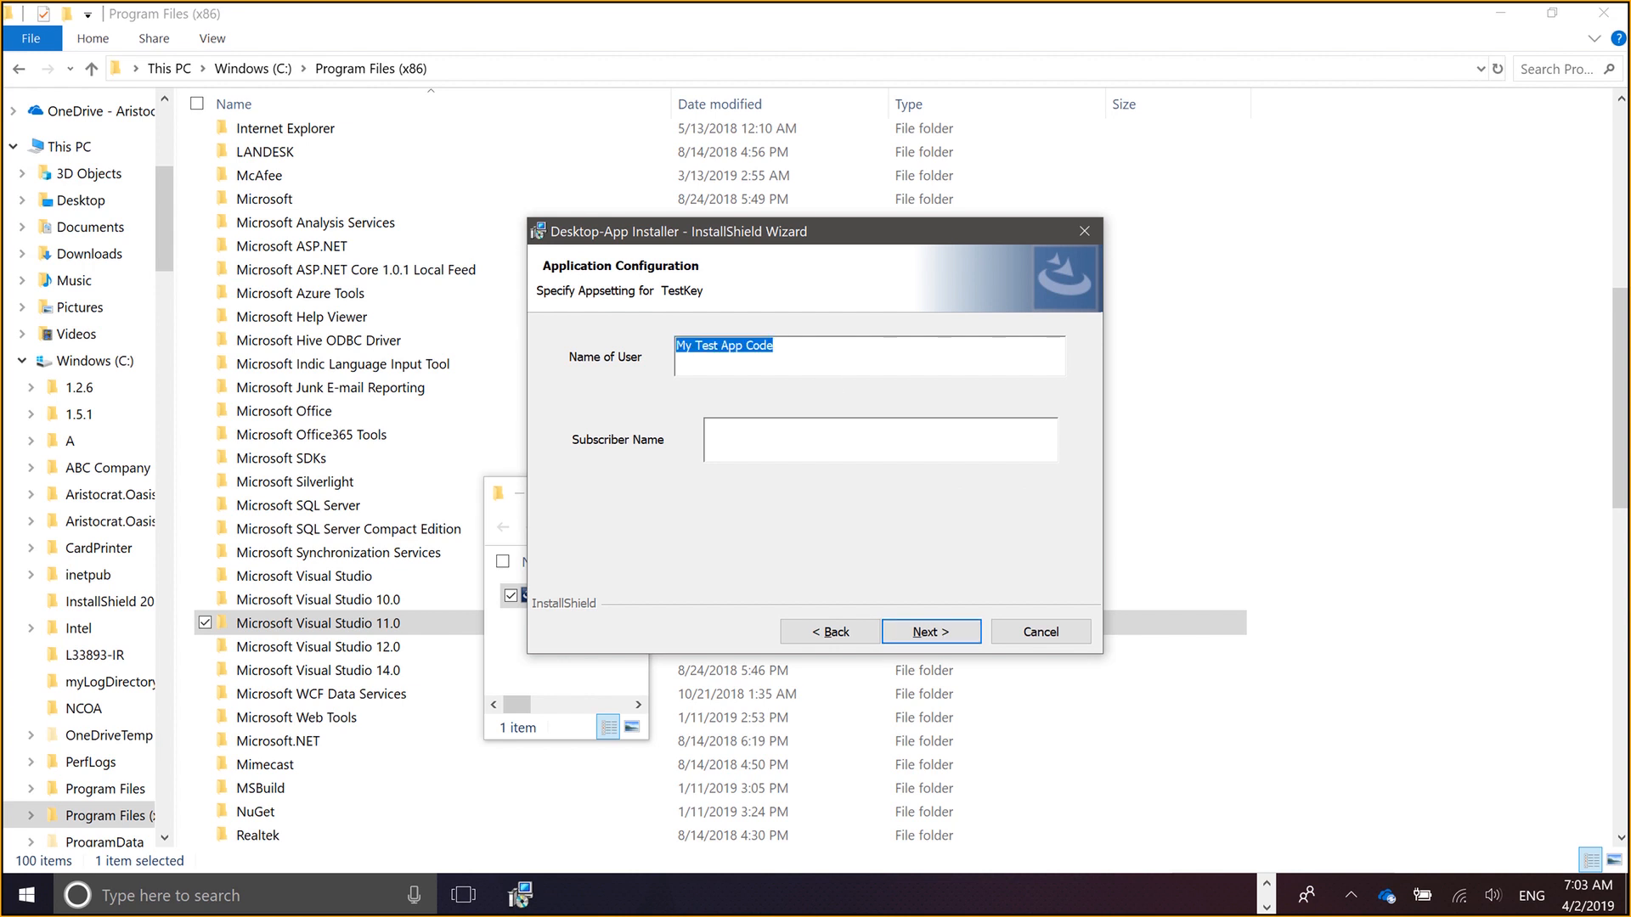
{"action": "type", "text": "Hello"}
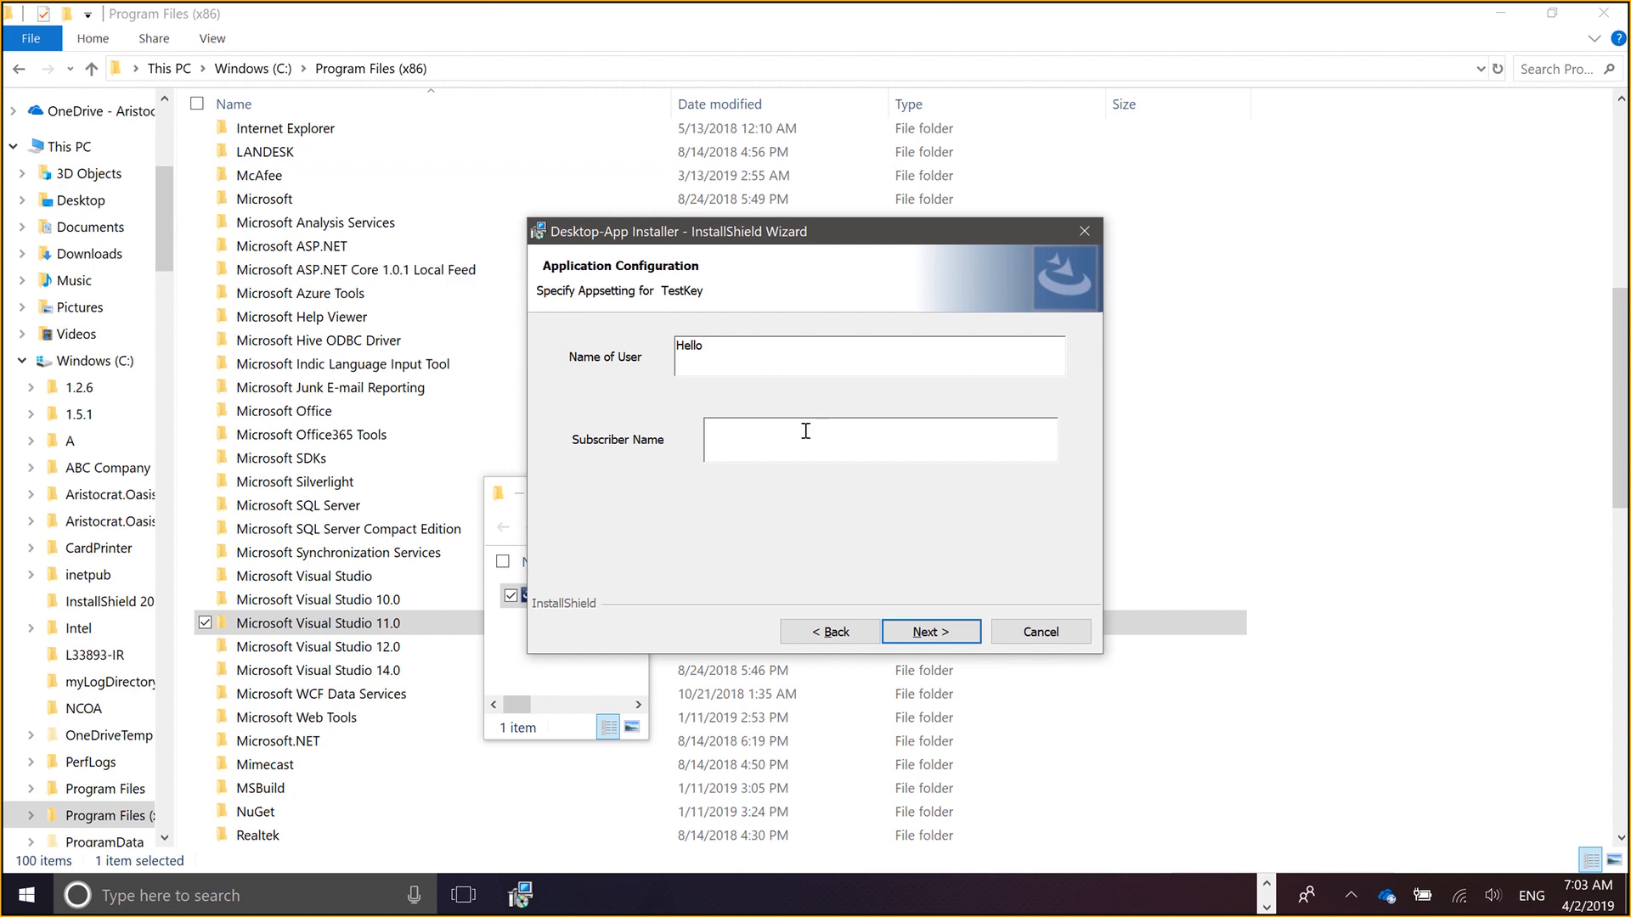
{"action": "type", "text": "Rahul"}
{"action": "left_click", "coordinate": [950, 632]}
{"action": "left_click", "coordinate": [932, 632]}
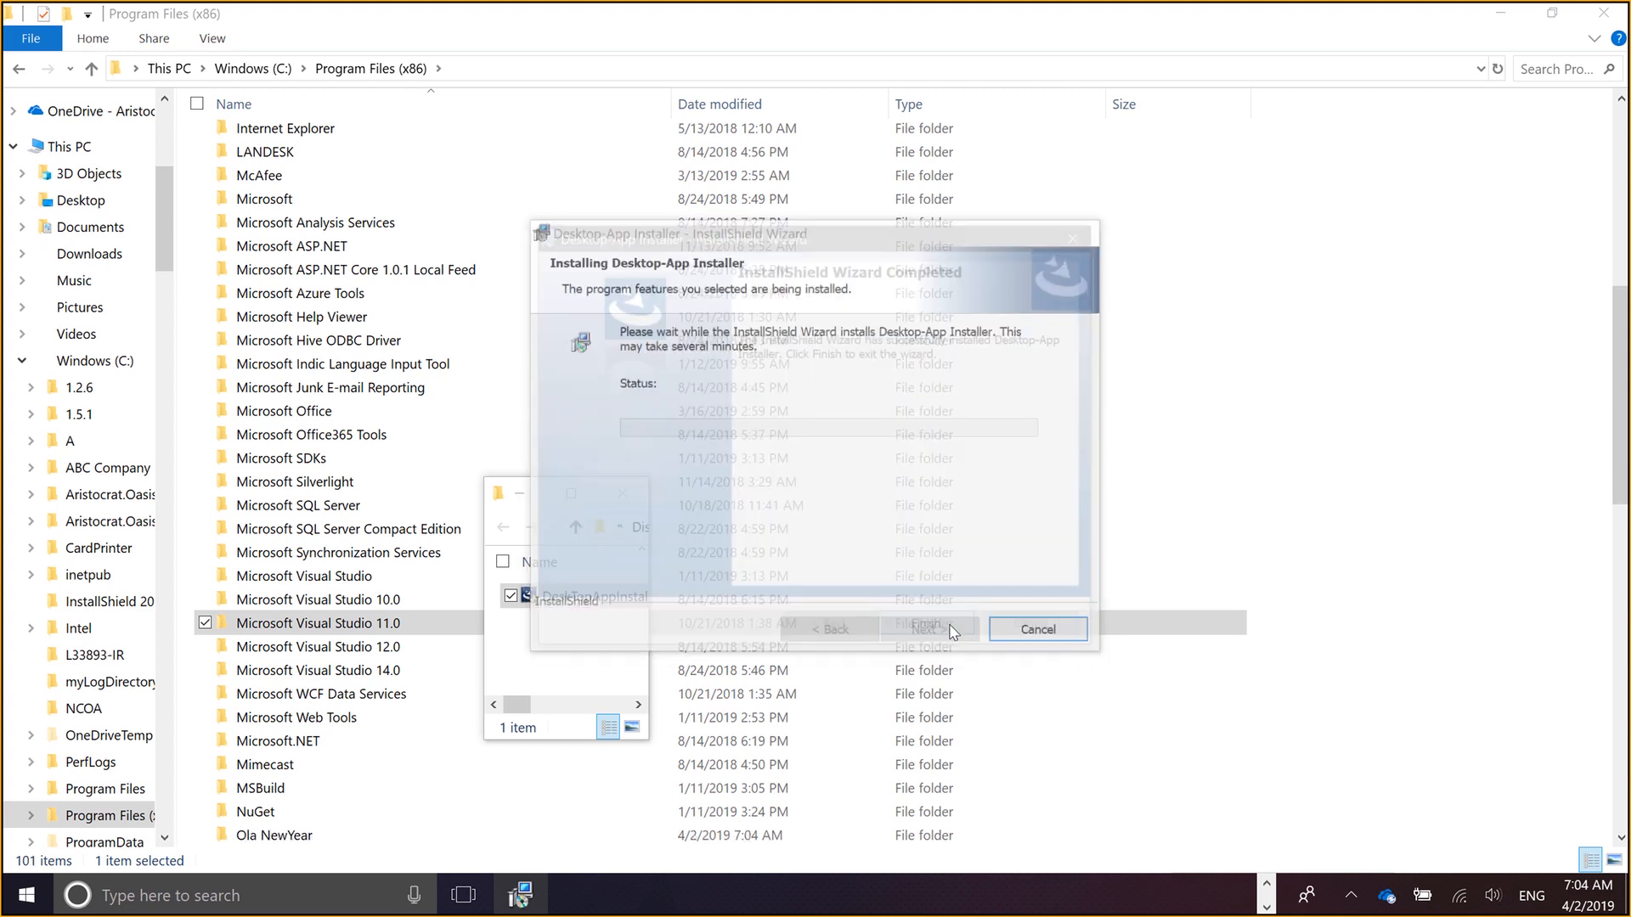
{"action": "left_click", "coordinate": [932, 632]}
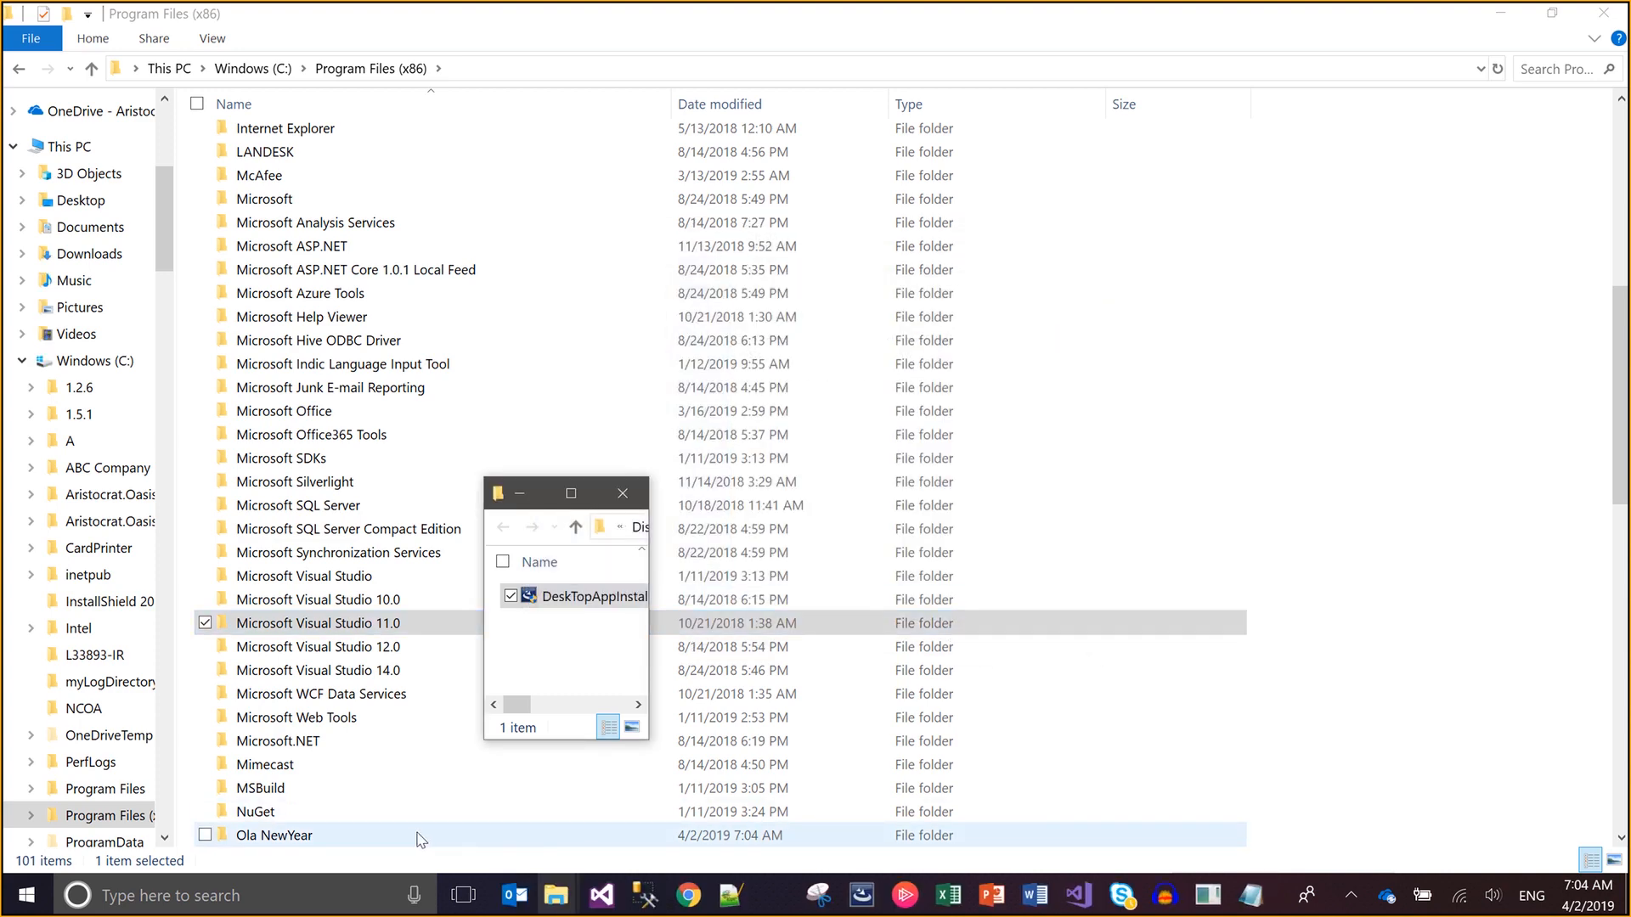
Check the newly installed files in Ola NewYear\Robinns and its Kudos_Console subfolder
{"action": "left_click", "coordinate": [399, 838]}
{"action": "double_click", "coordinate": [399, 838]}
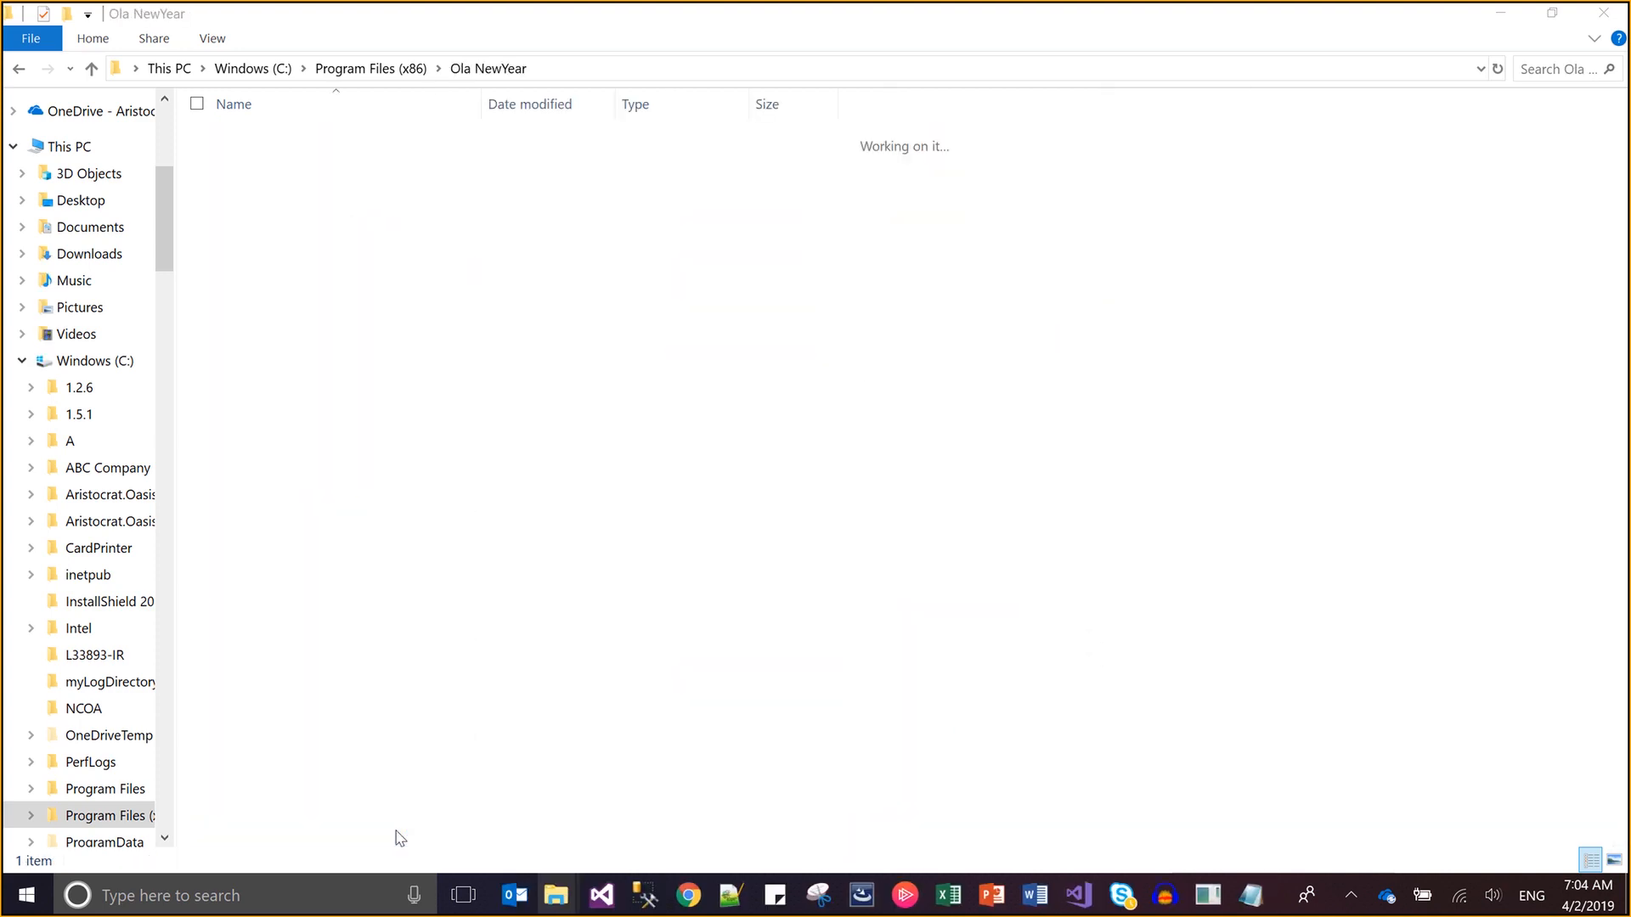
{"action": "double_click", "coordinate": [261, 143]}
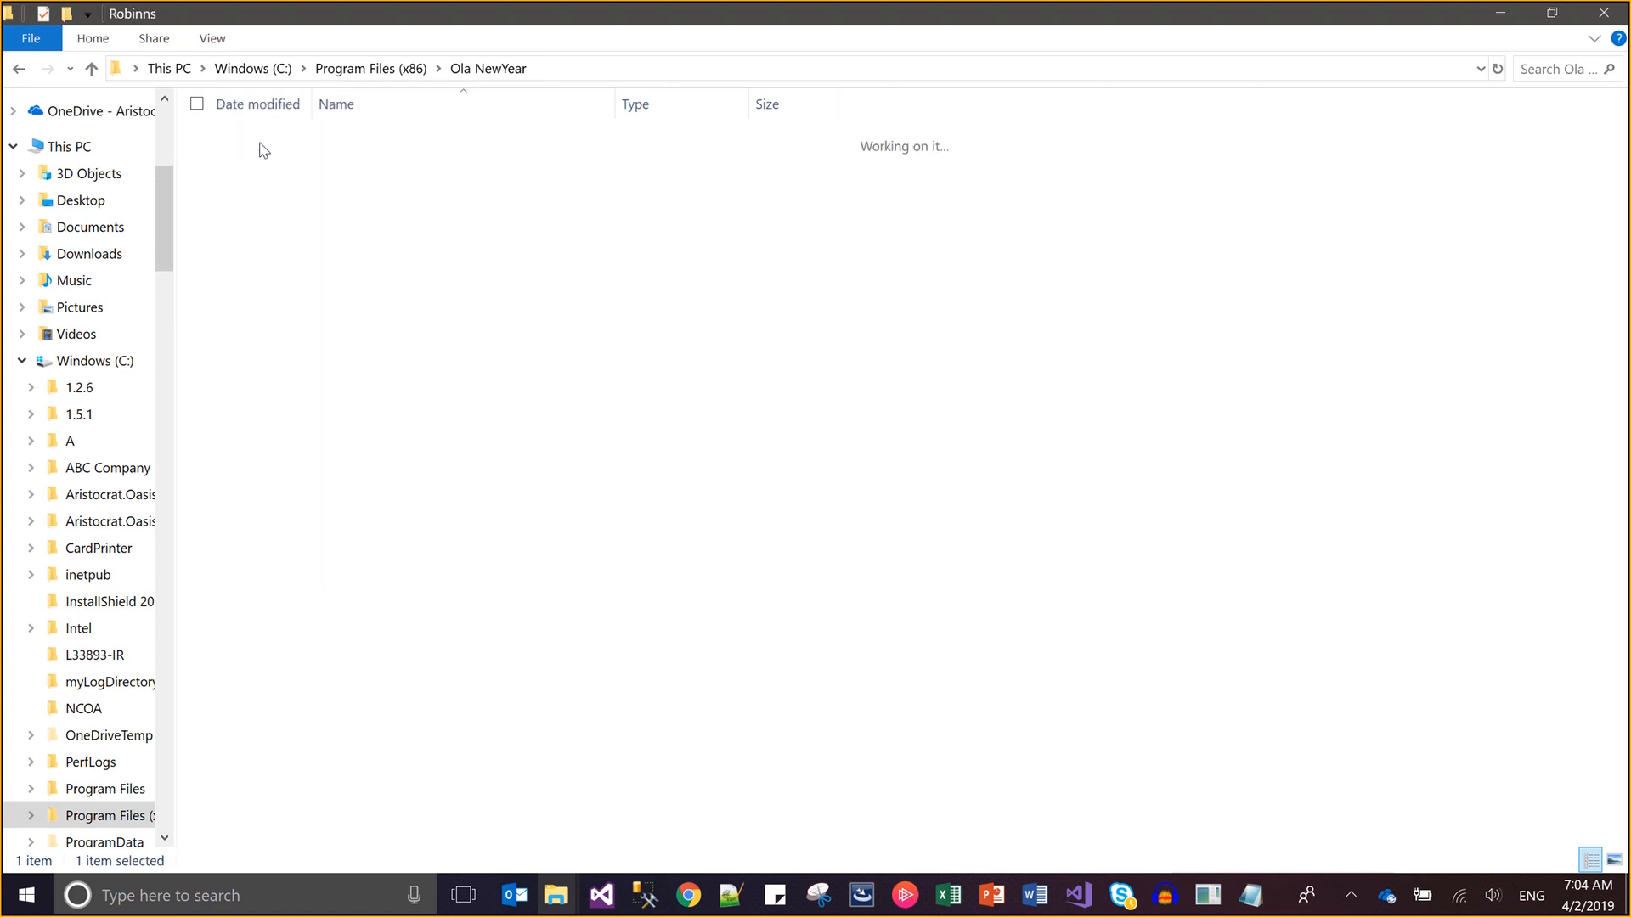
{"action": "left_click", "coordinate": [273, 163]}
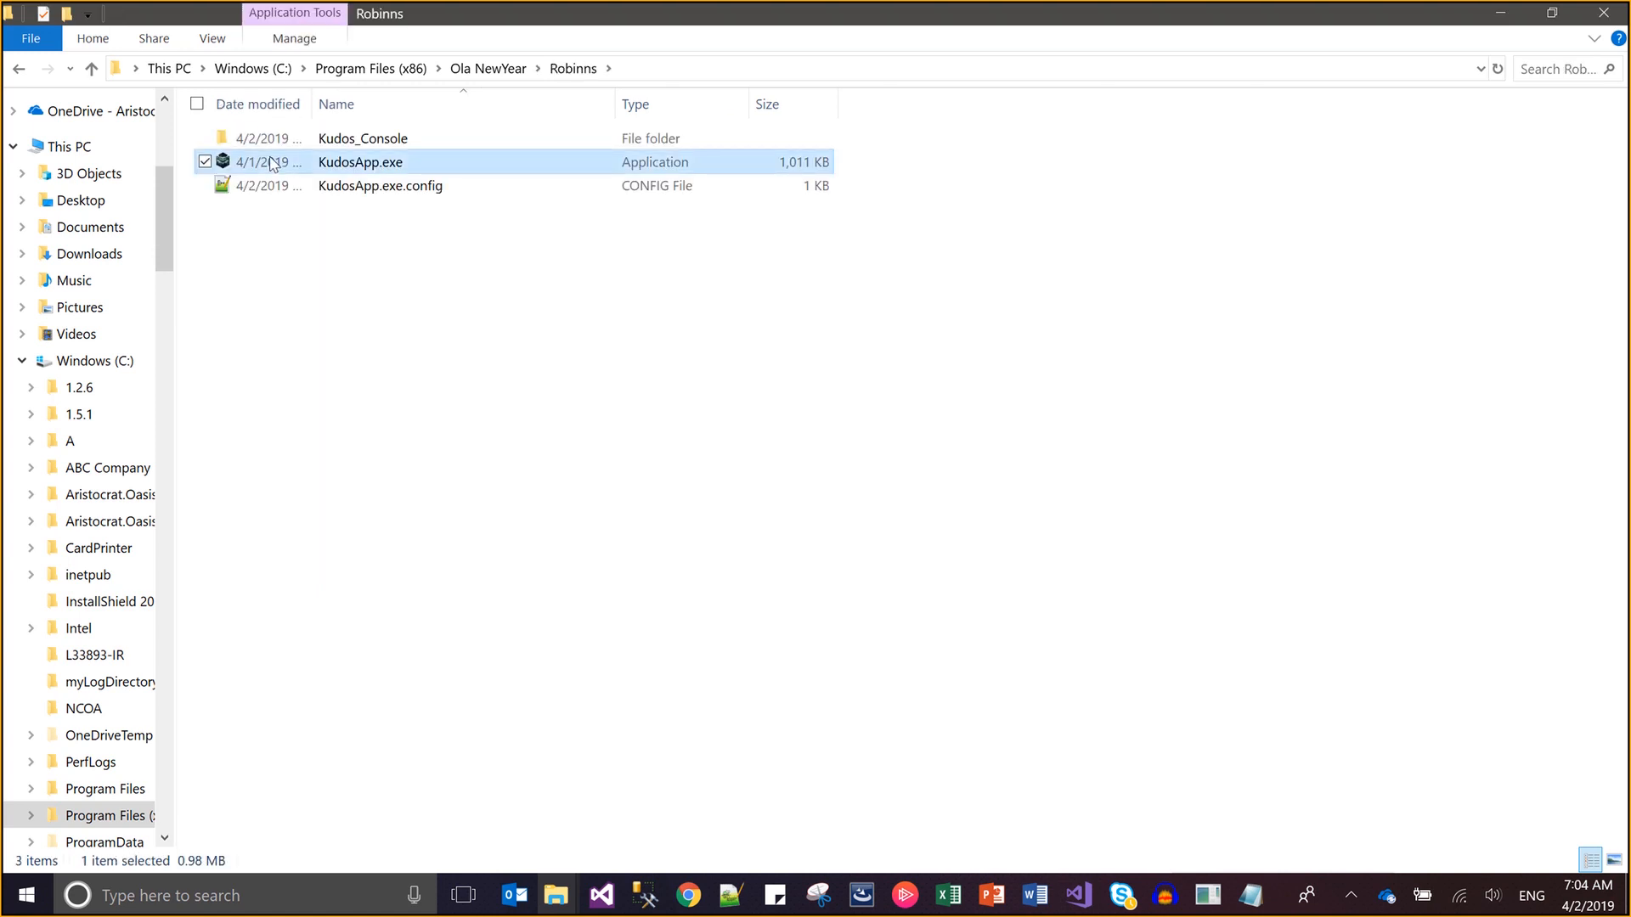
{"action": "key", "text": "shift+Down"}
{"action": "left_click", "coordinate": [272, 163]}
{"action": "key", "text": "Up"}
{"action": "key", "text": "Return"}
{"action": "left_click", "coordinate": [273, 163]}
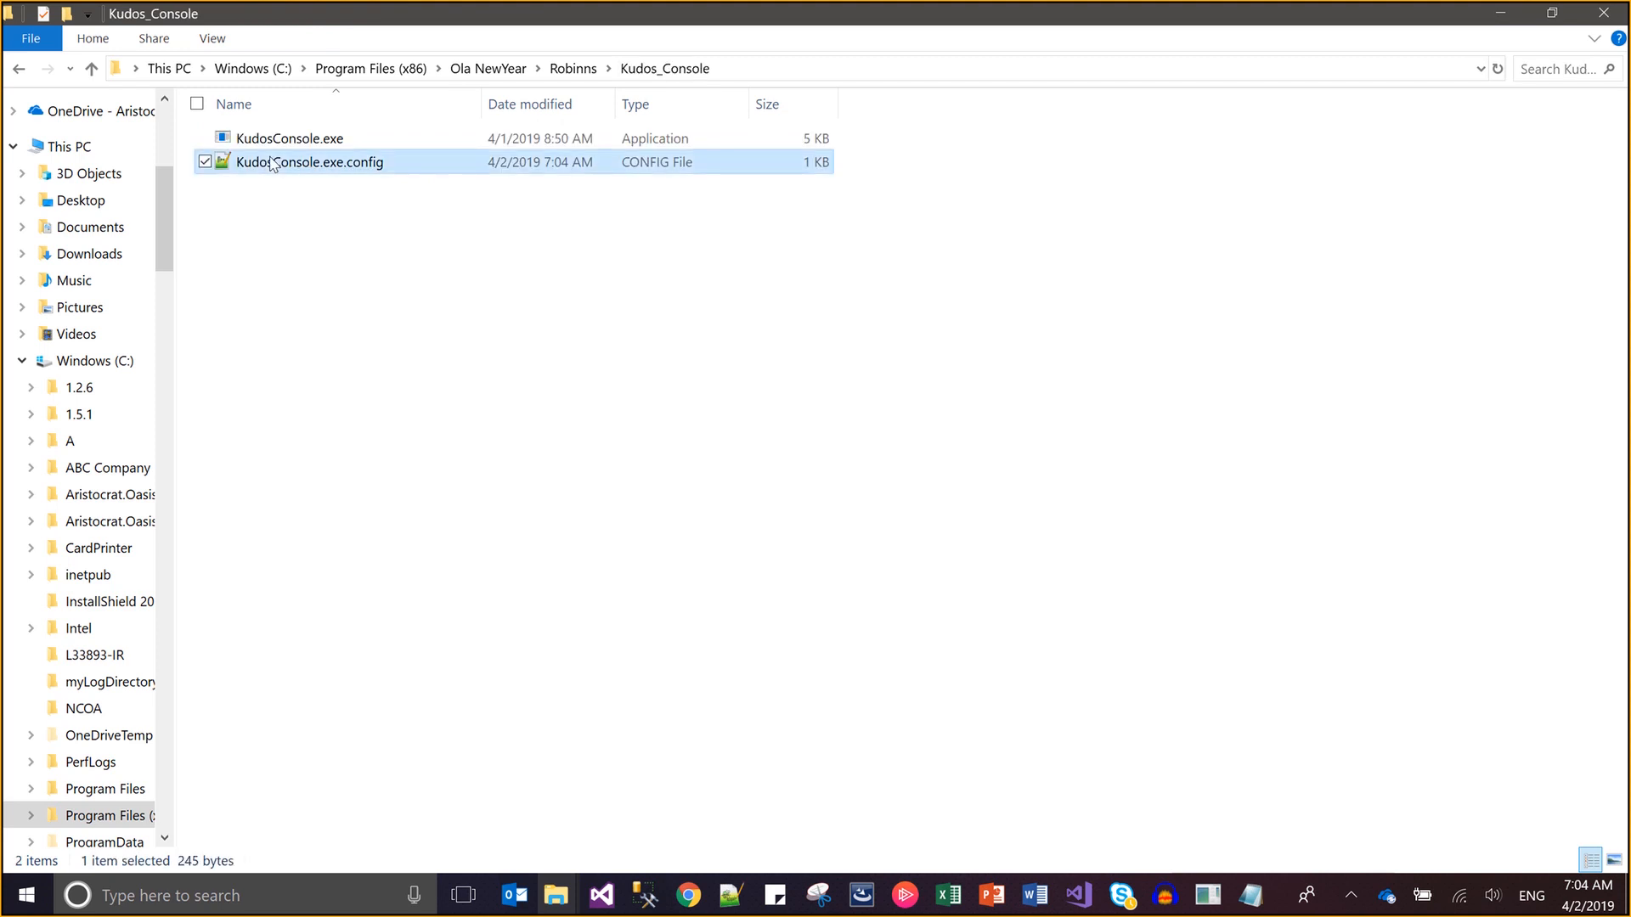
Open KudosConsole.exe.config in Notepad++ to check its PlayerName value against the entered subscriber name, and close the file and editor
{"action": "double_click", "coordinate": [272, 163]}
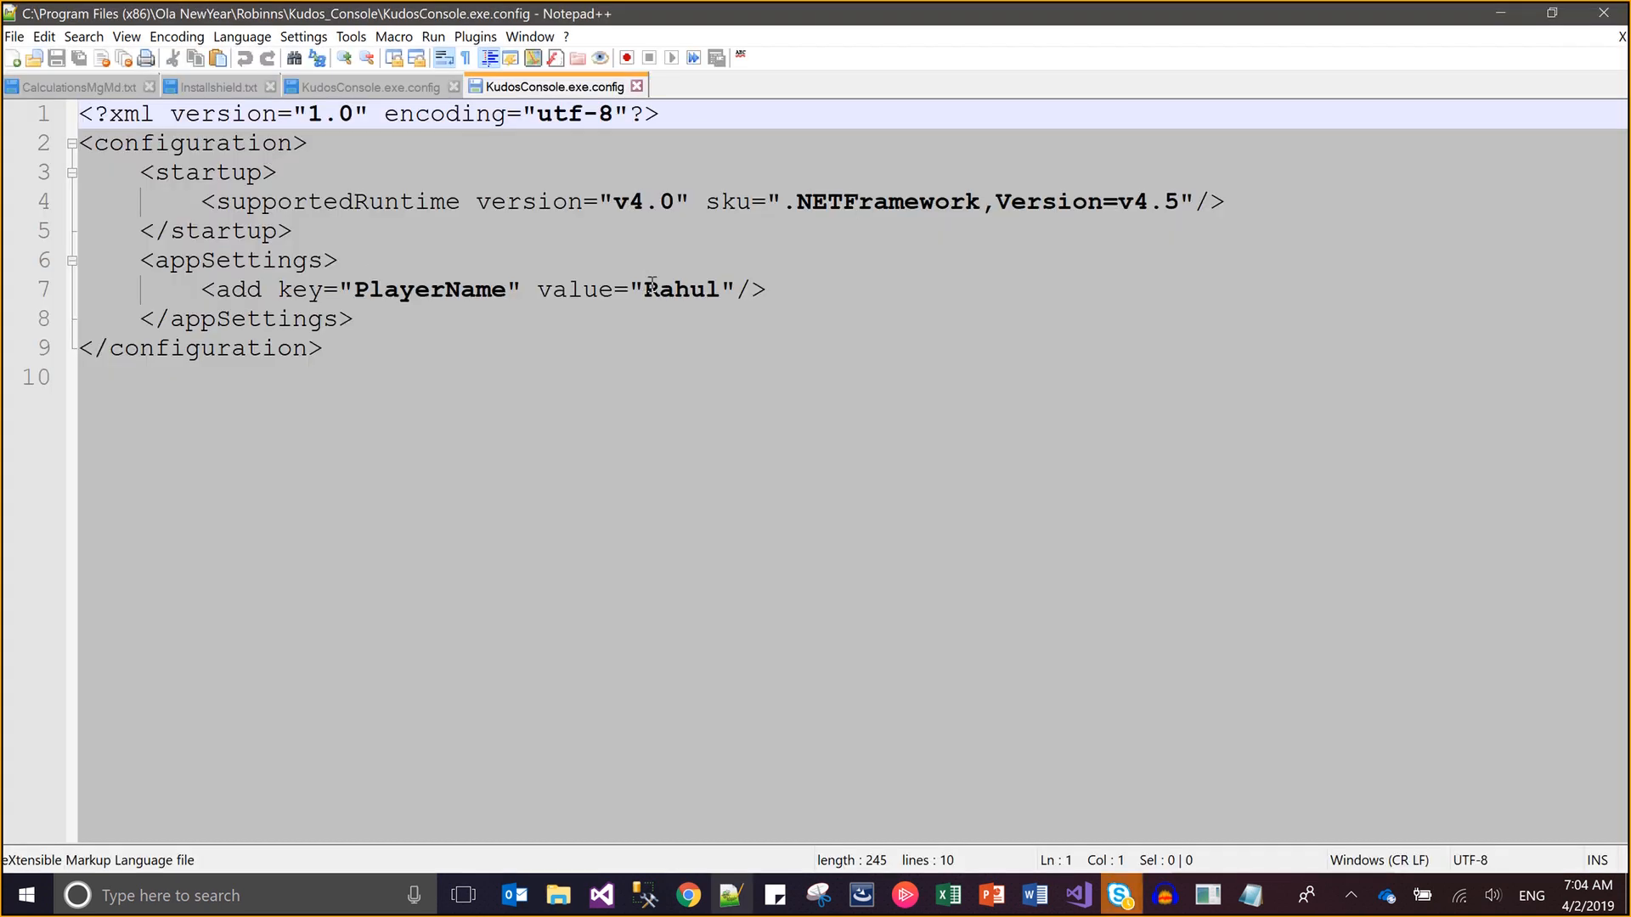
{"action": "left_click", "coordinate": [650, 289]}
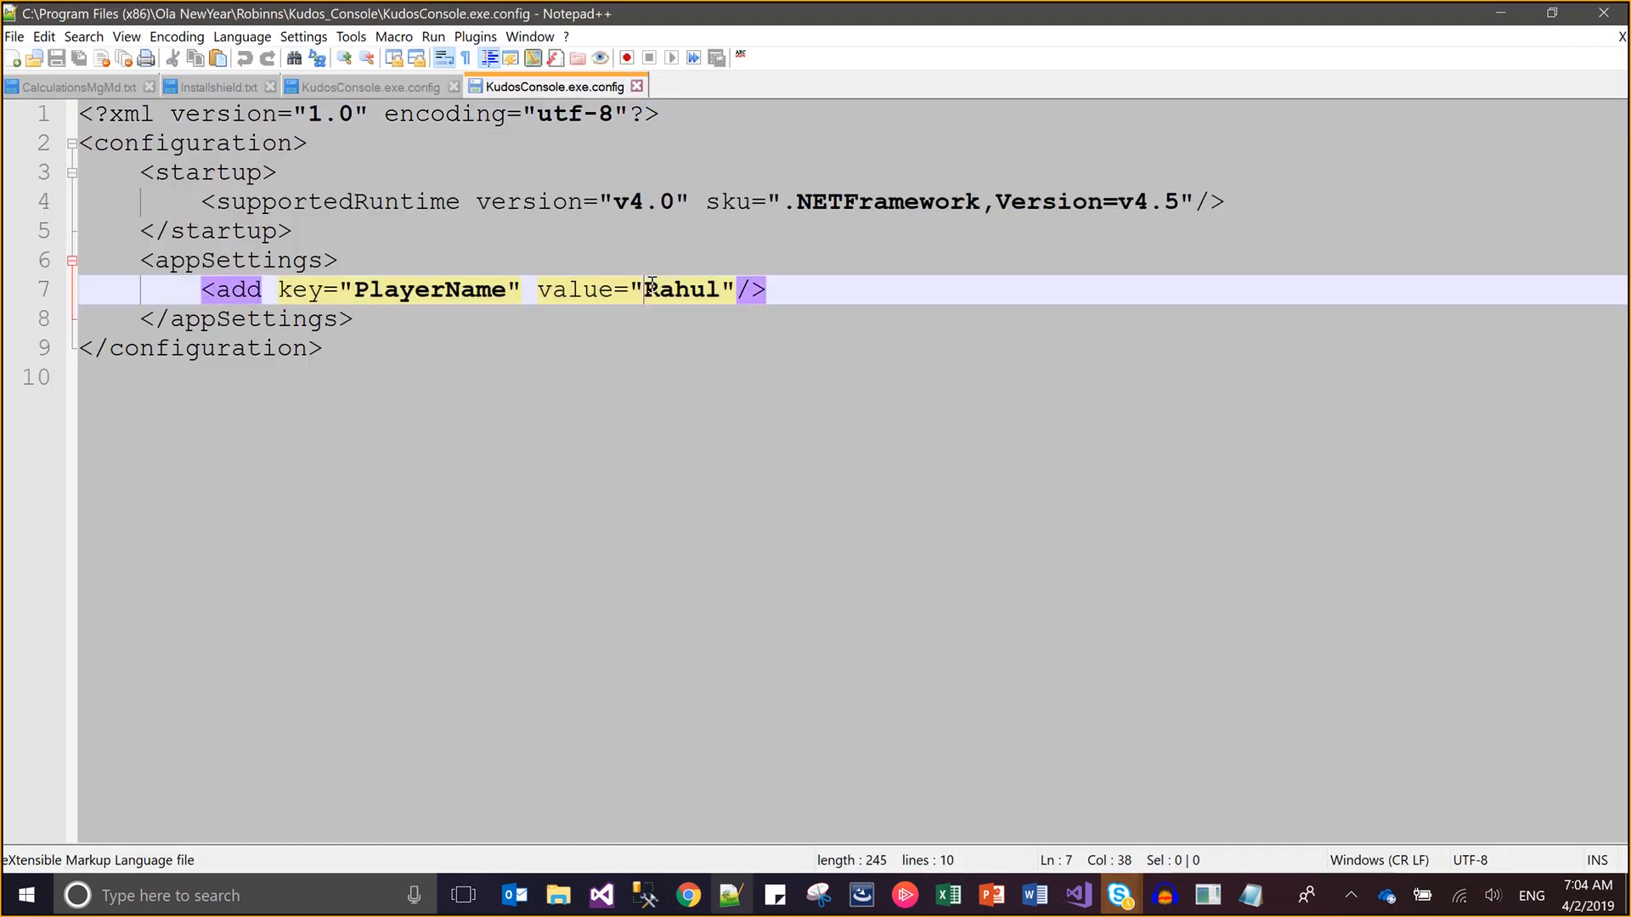
{"action": "left_click", "coordinate": [636, 86]}
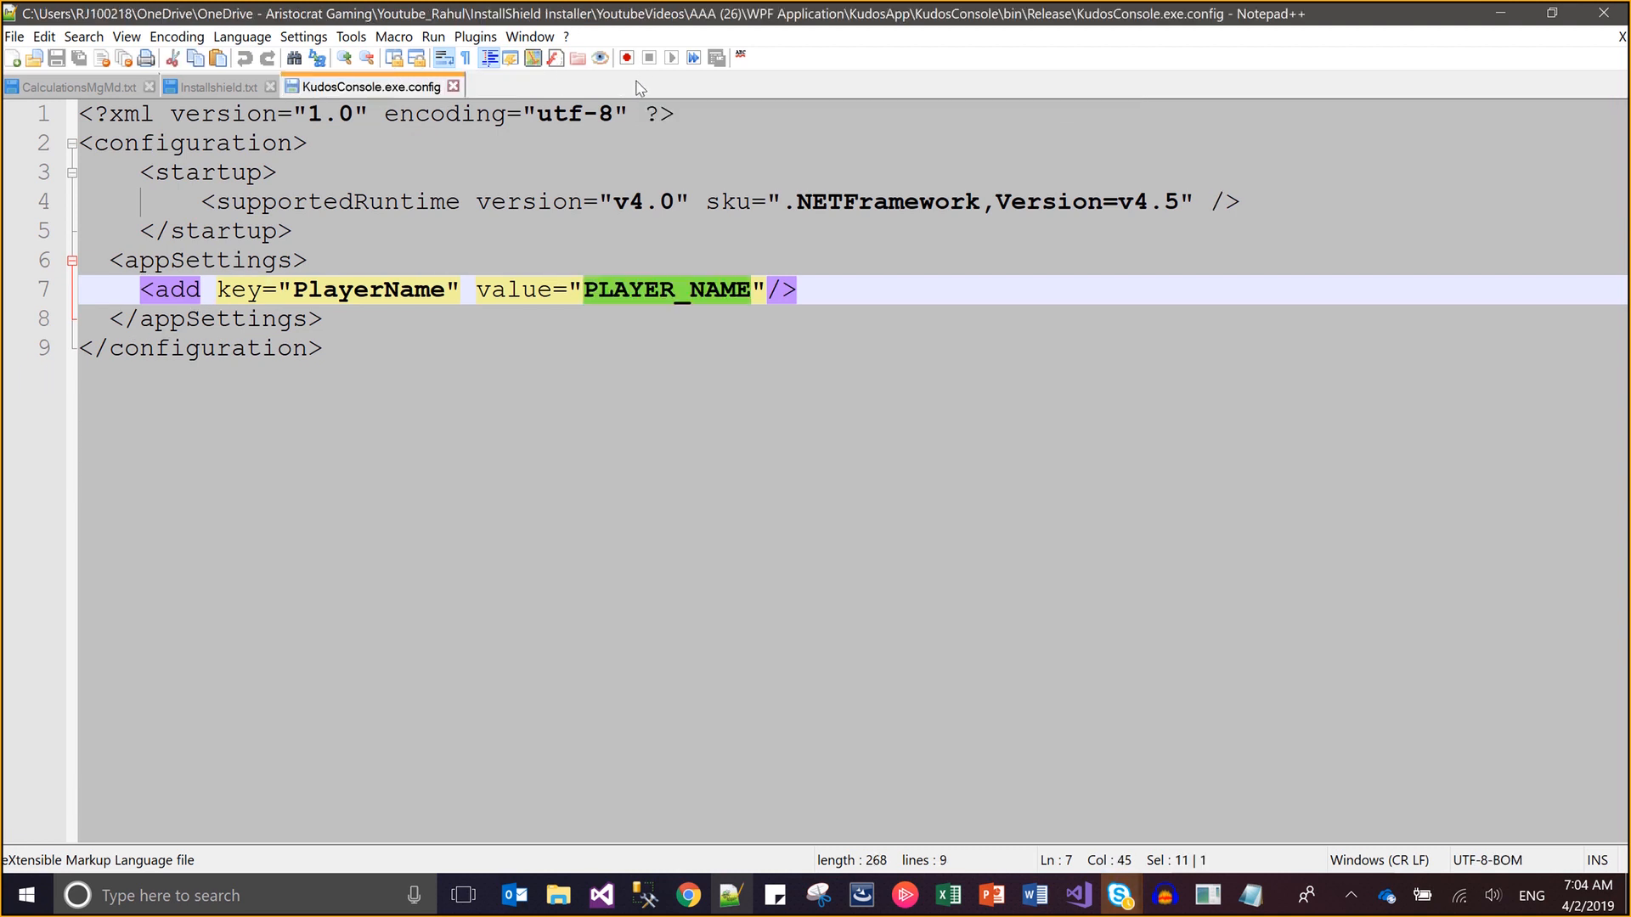
{"action": "left_click", "coordinate": [1597, 9]}
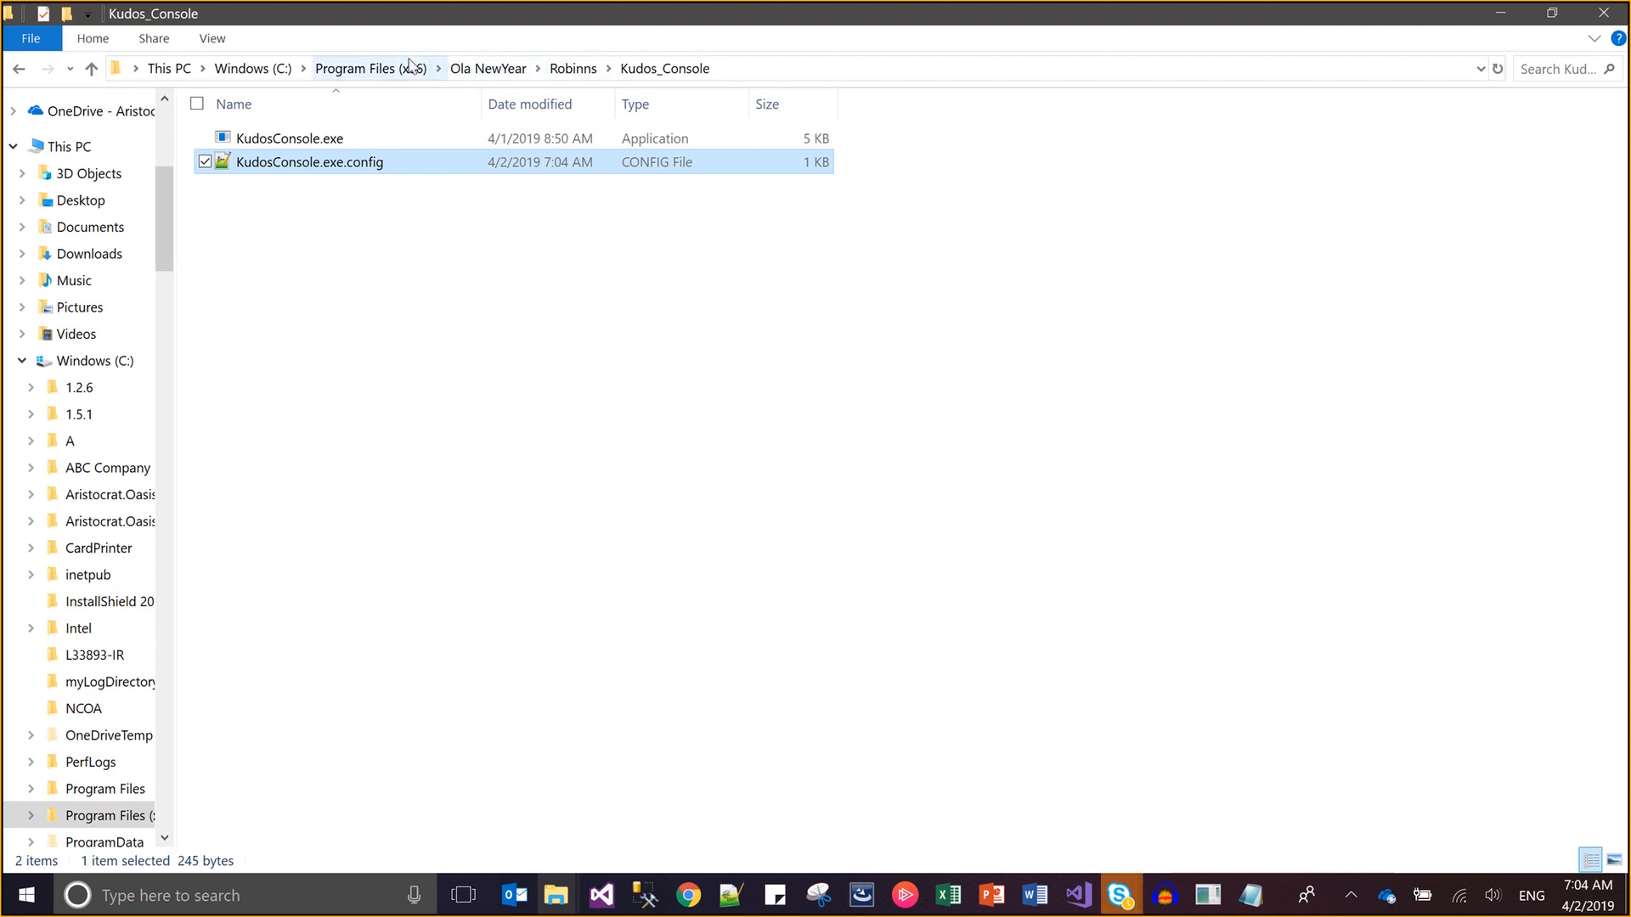
Return to Program Files (x86) and start the DeskTopAppInstaller setup from its folder window
{"action": "left_click", "coordinate": [411, 67]}
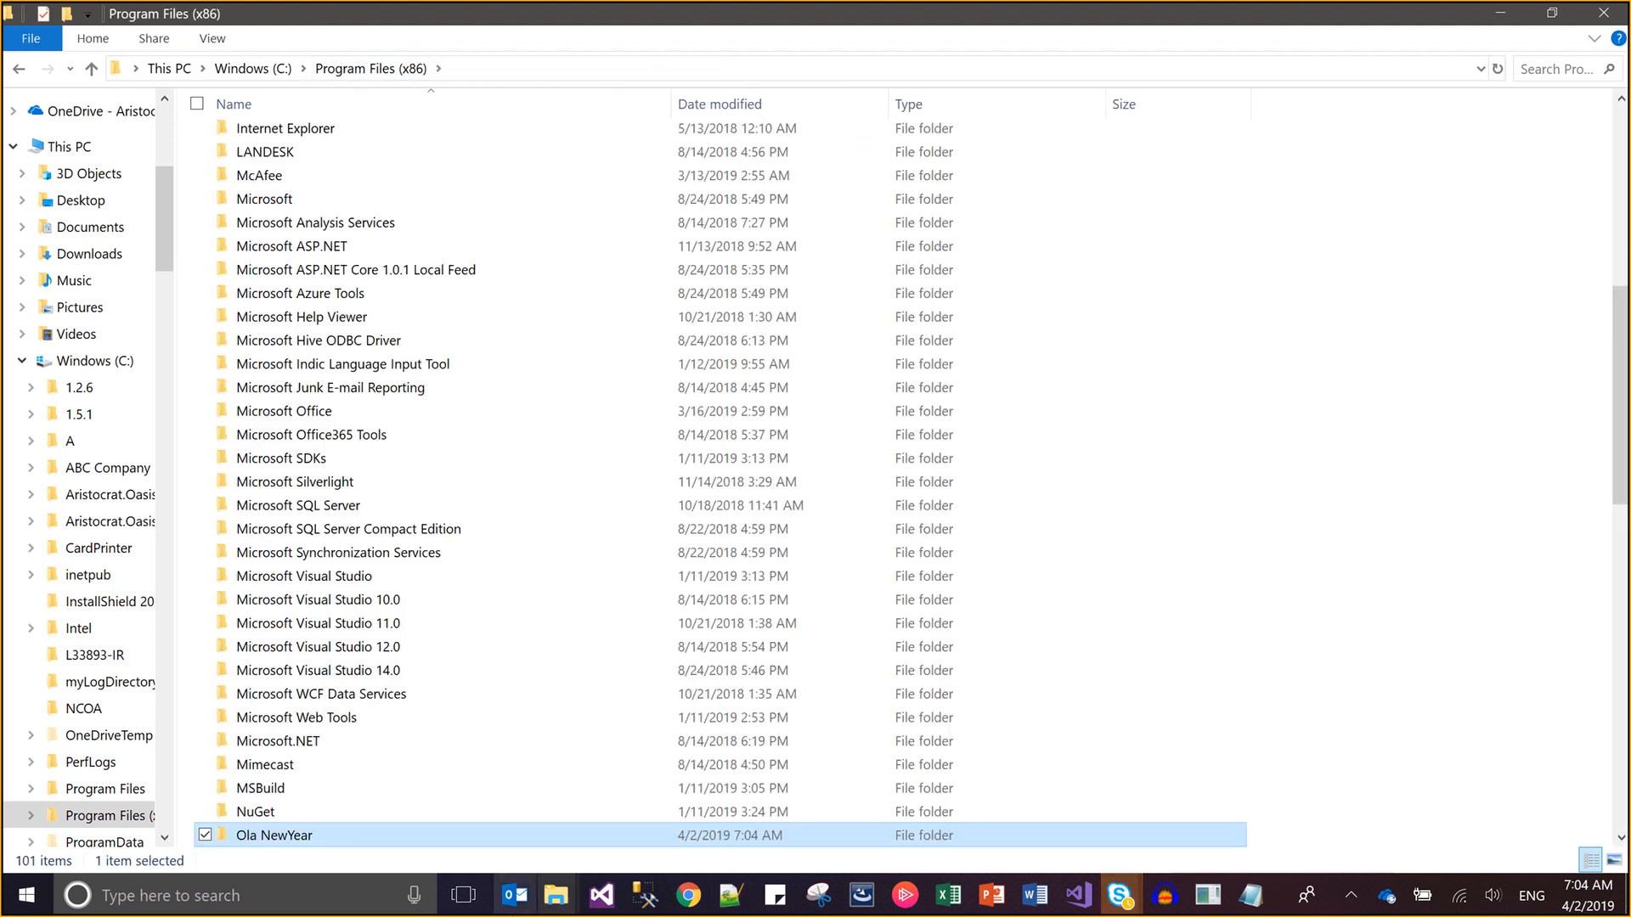
{"action": "left_click", "coordinate": [541, 899]}
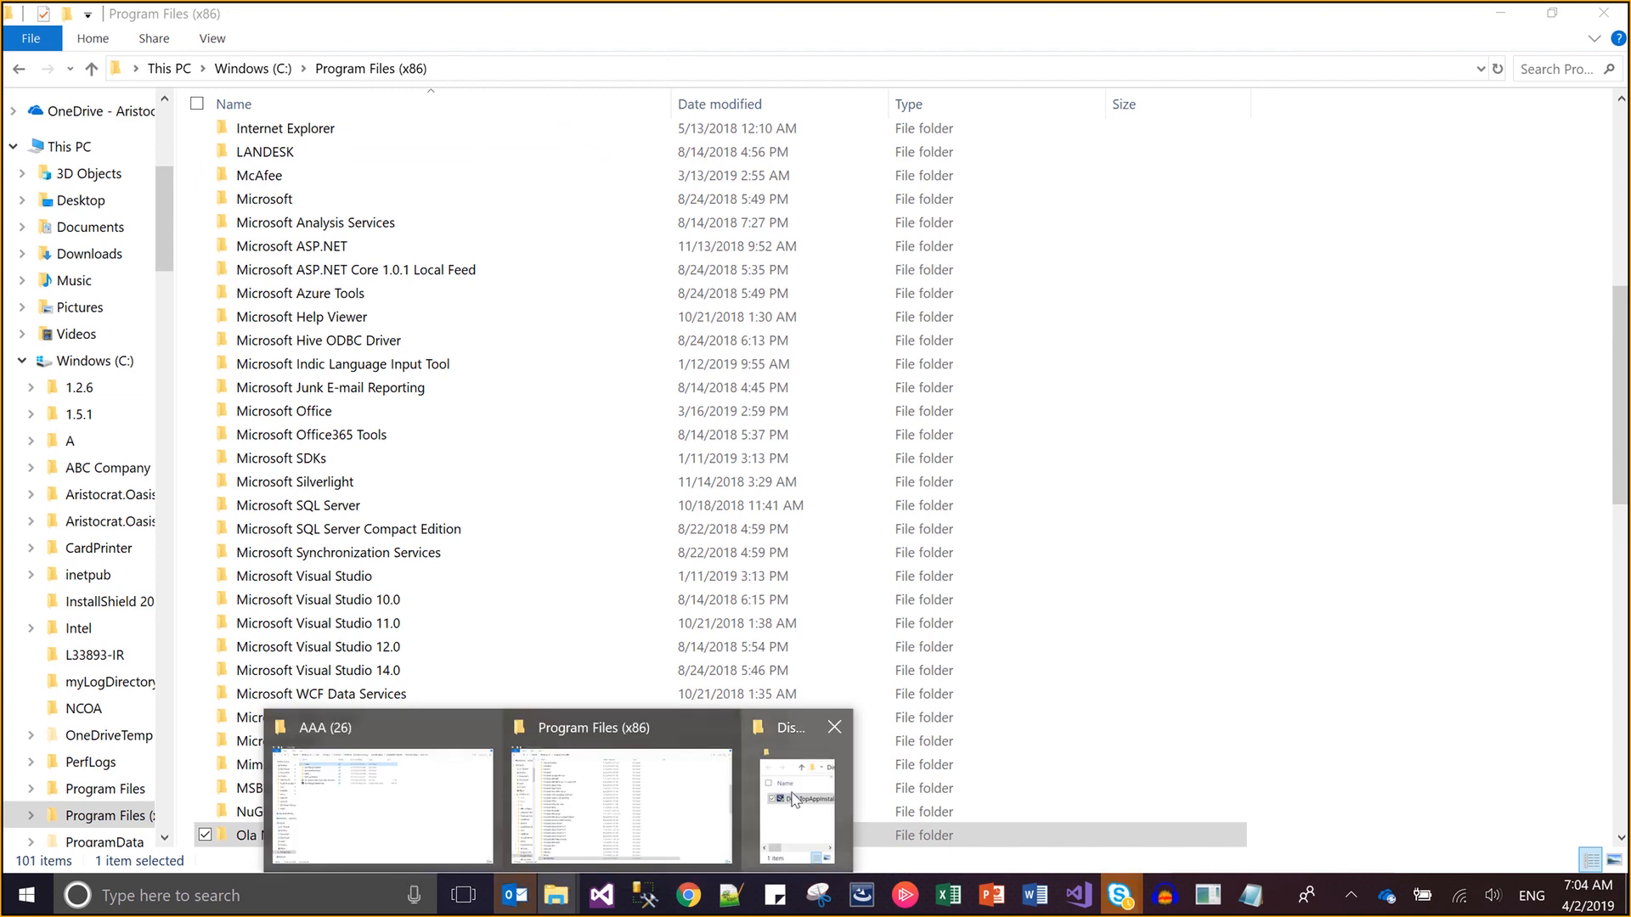
{"action": "left_click", "coordinate": [792, 794]}
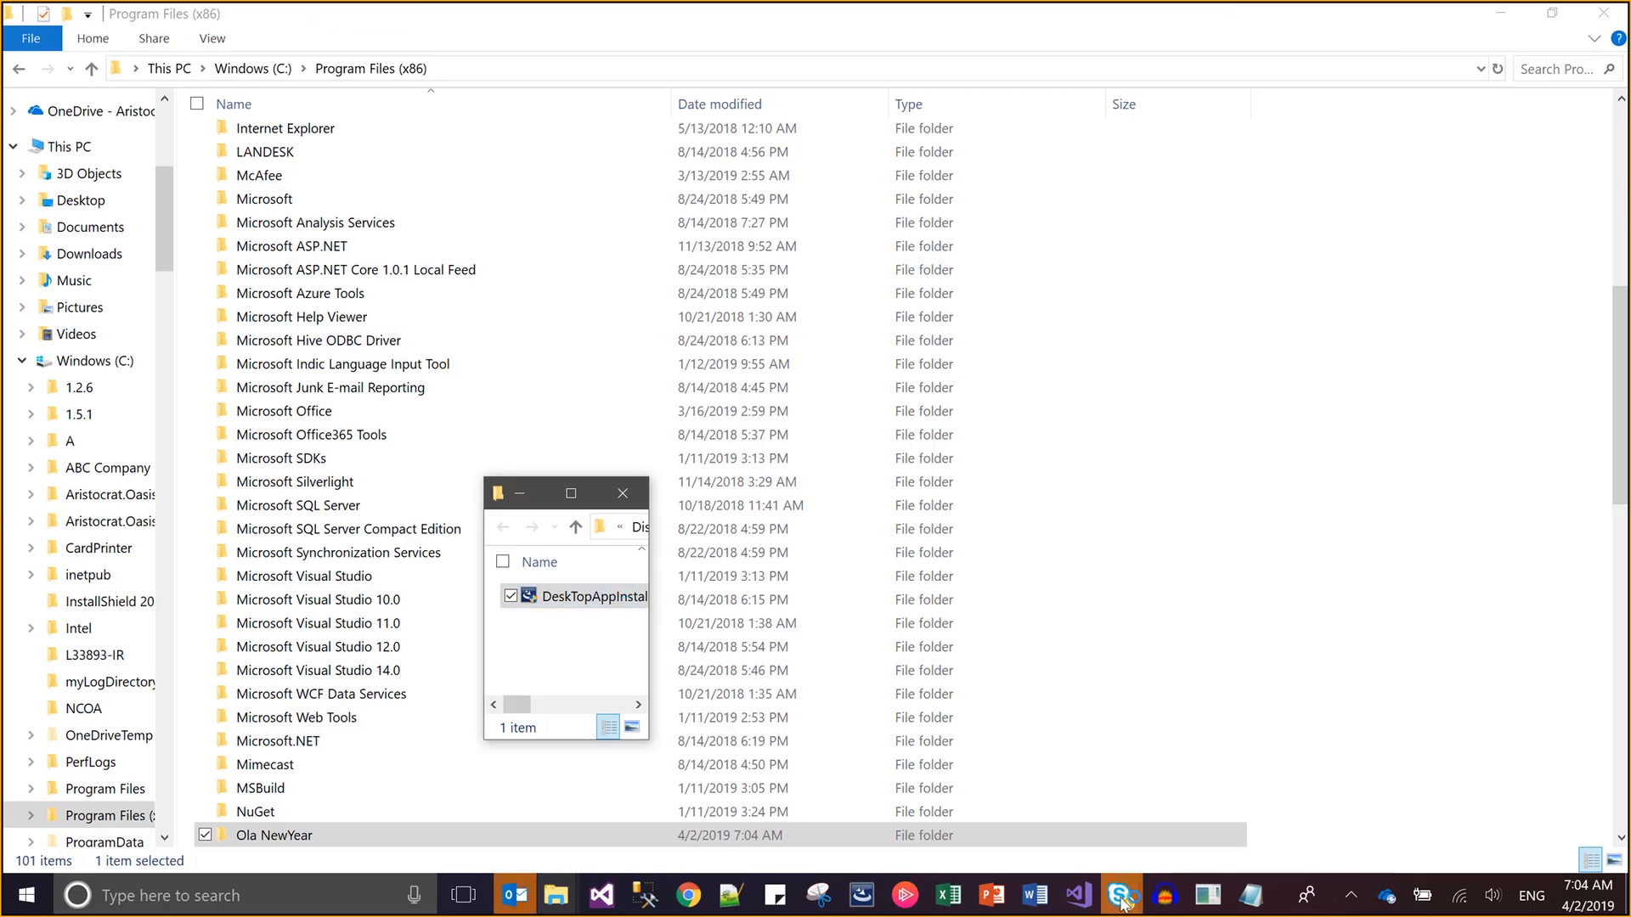
{"action": "mouse_move", "coordinate": [1123, 906]}
{"action": "left_click", "coordinate": [1148, 839]}
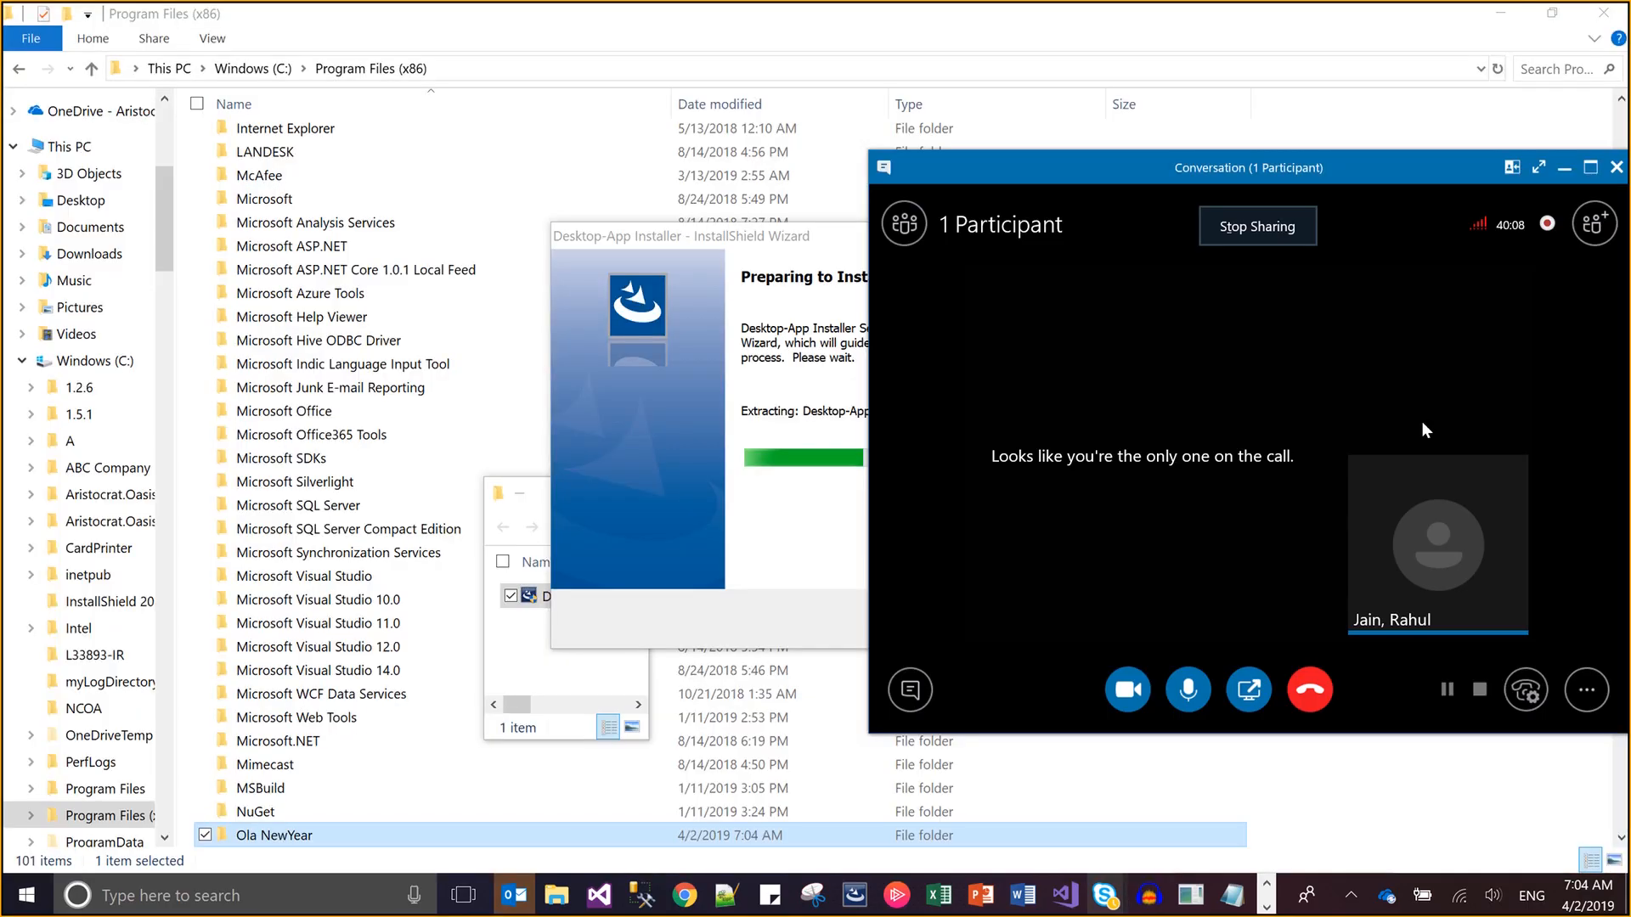
{"action": "left_click", "coordinate": [1563, 167]}
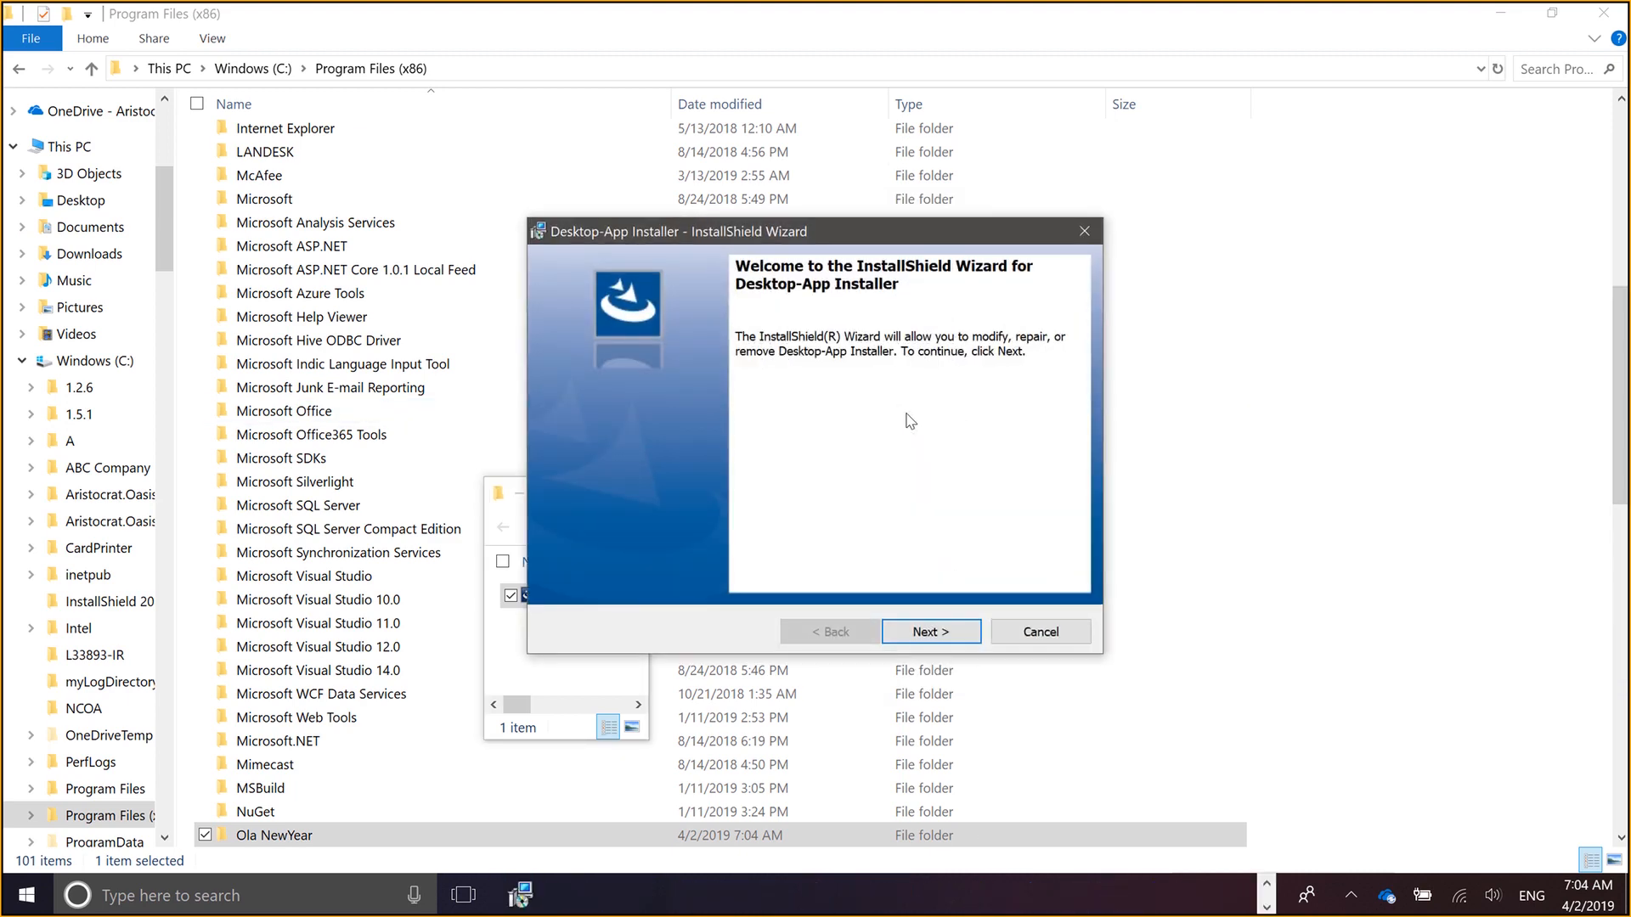
Uninstall Desktop-App Installer with the Remove option of the maintenance wizard, and finish the wizard
{"action": "key", "text": "Return"}
{"action": "key", "text": "Down"}
{"action": "key", "text": "Down"}
{"action": "key", "text": "Return"}
{"action": "key", "text": "Return"}
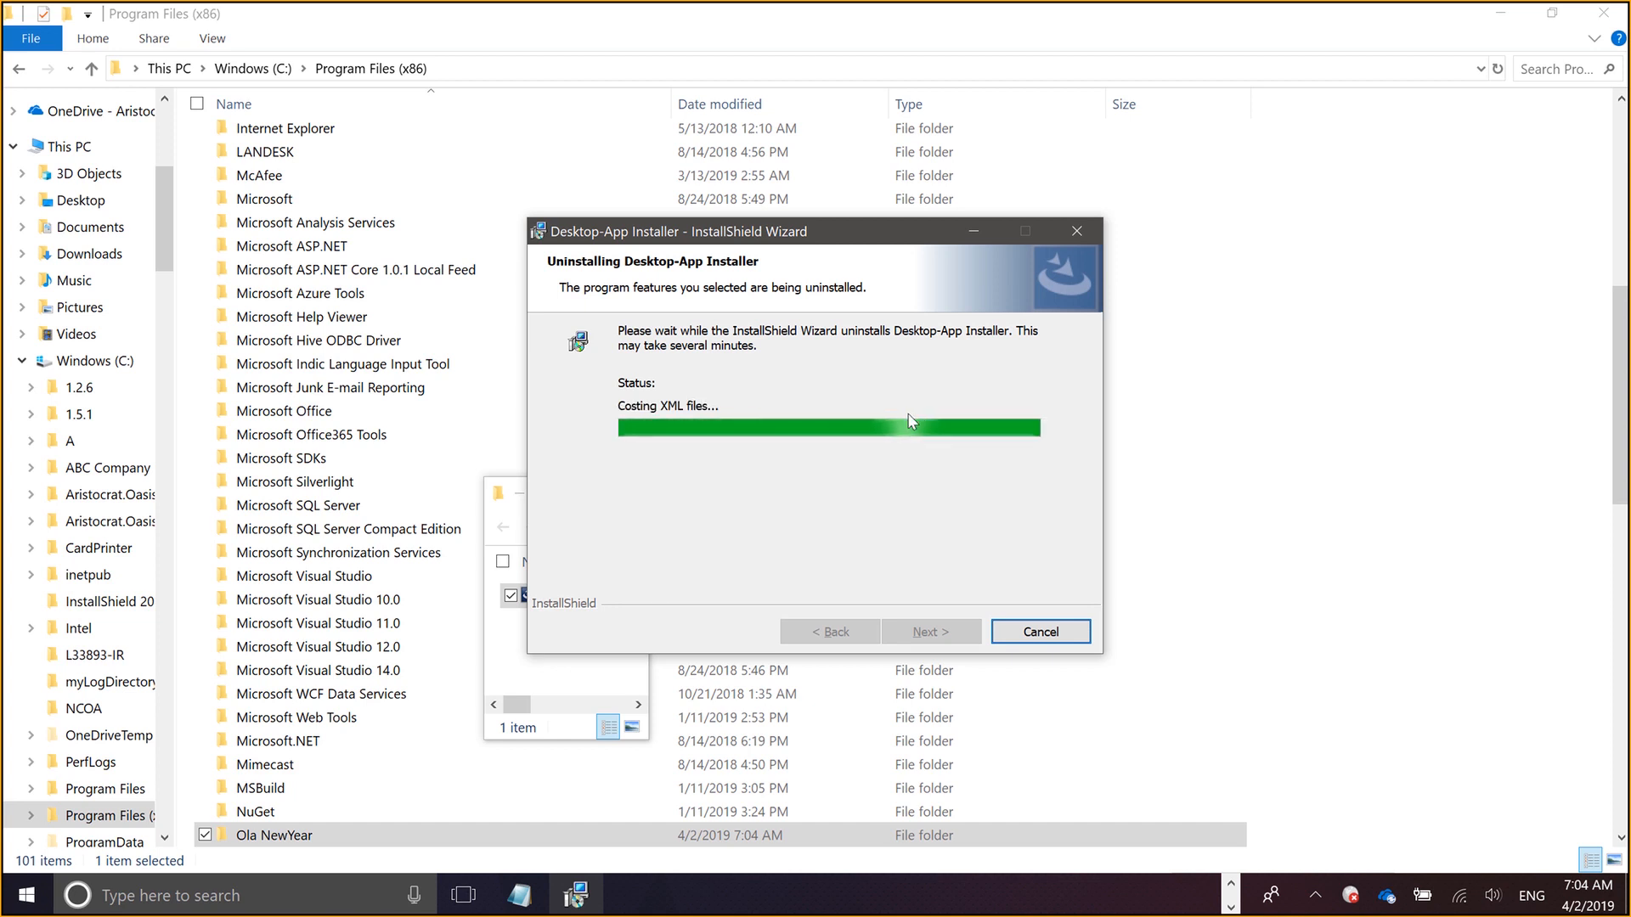
{"action": "left_click", "coordinate": [1352, 910]}
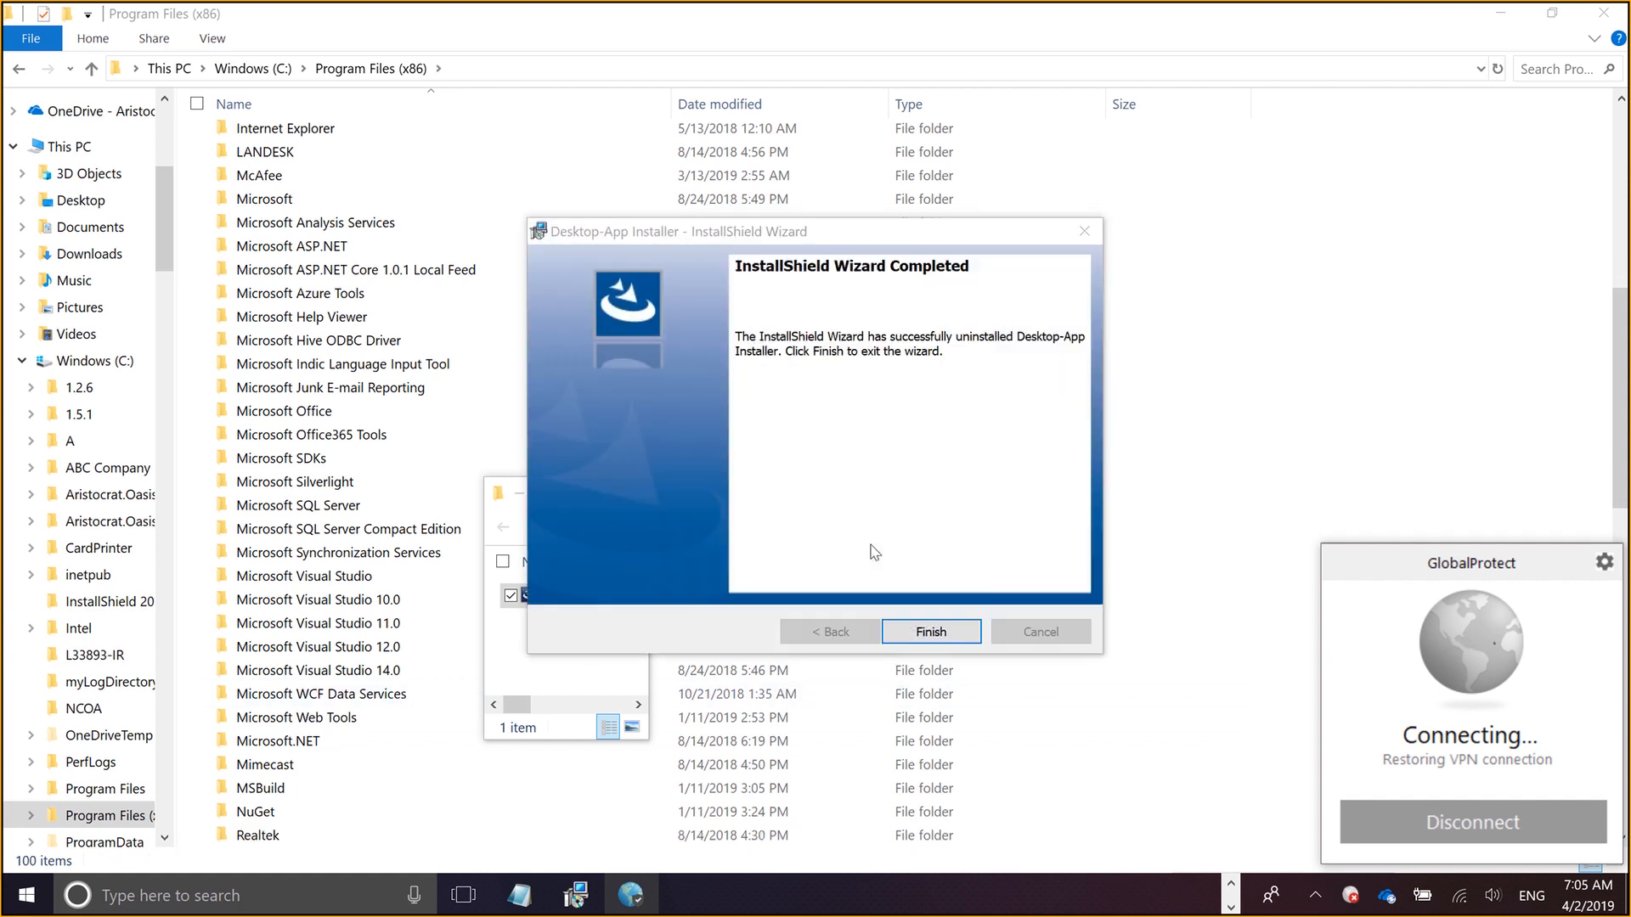
{"action": "left_click", "coordinate": [928, 631]}
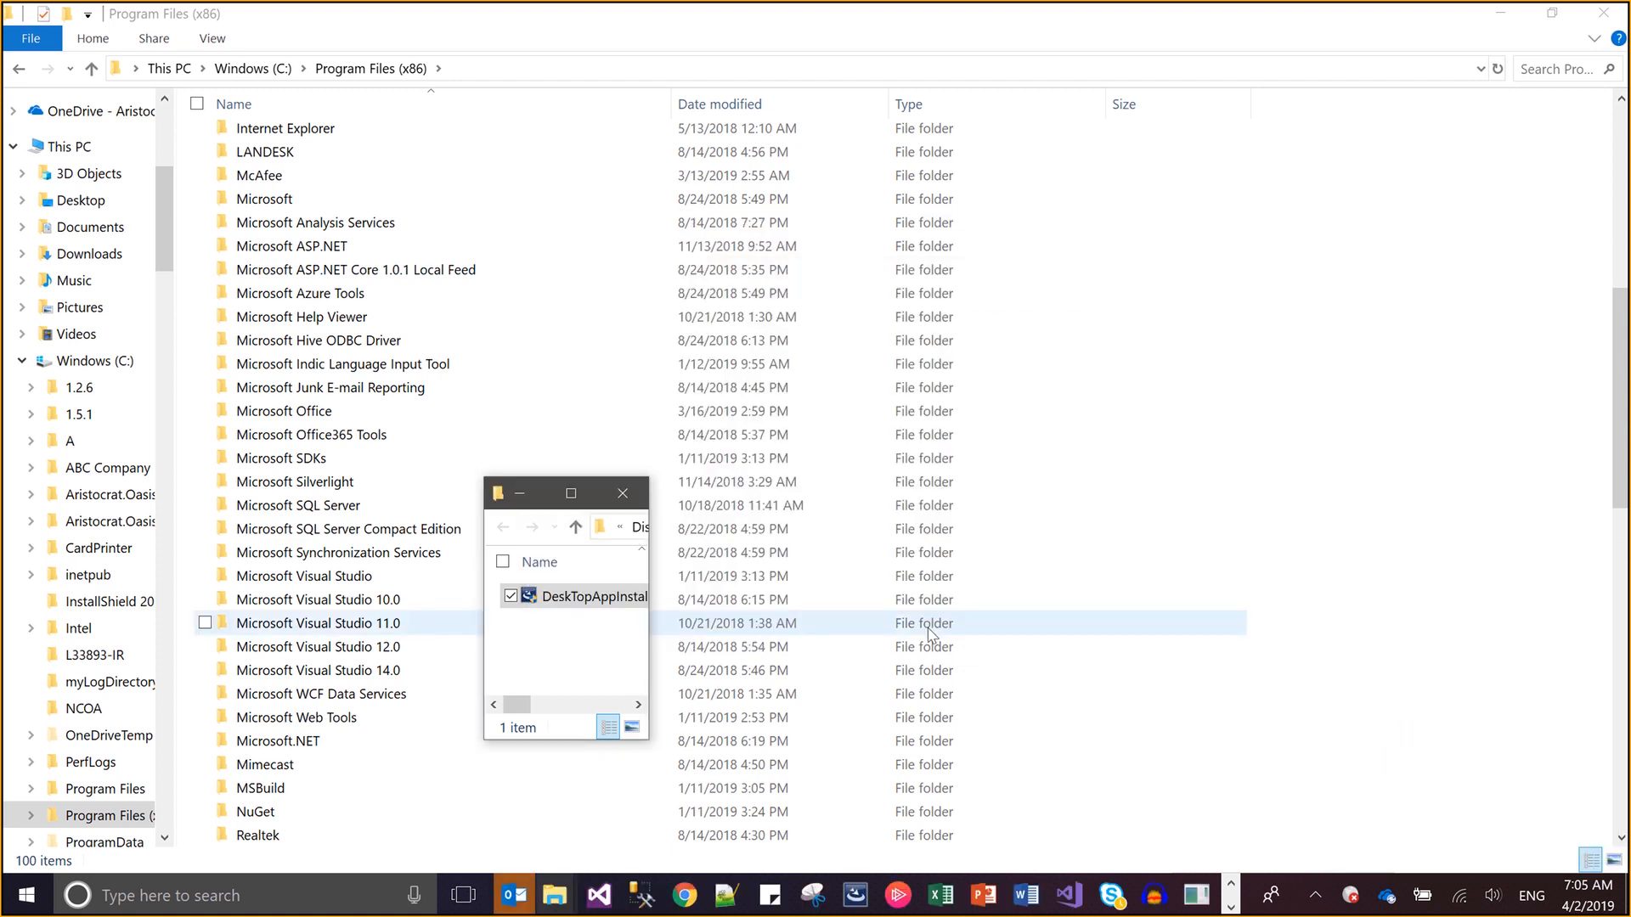
Close the installer folder window, minimize the Program Files (x86) window, and bring up the Notepad feature-condition notes over the InstallShield project
{"action": "left_click", "coordinate": [629, 494]}
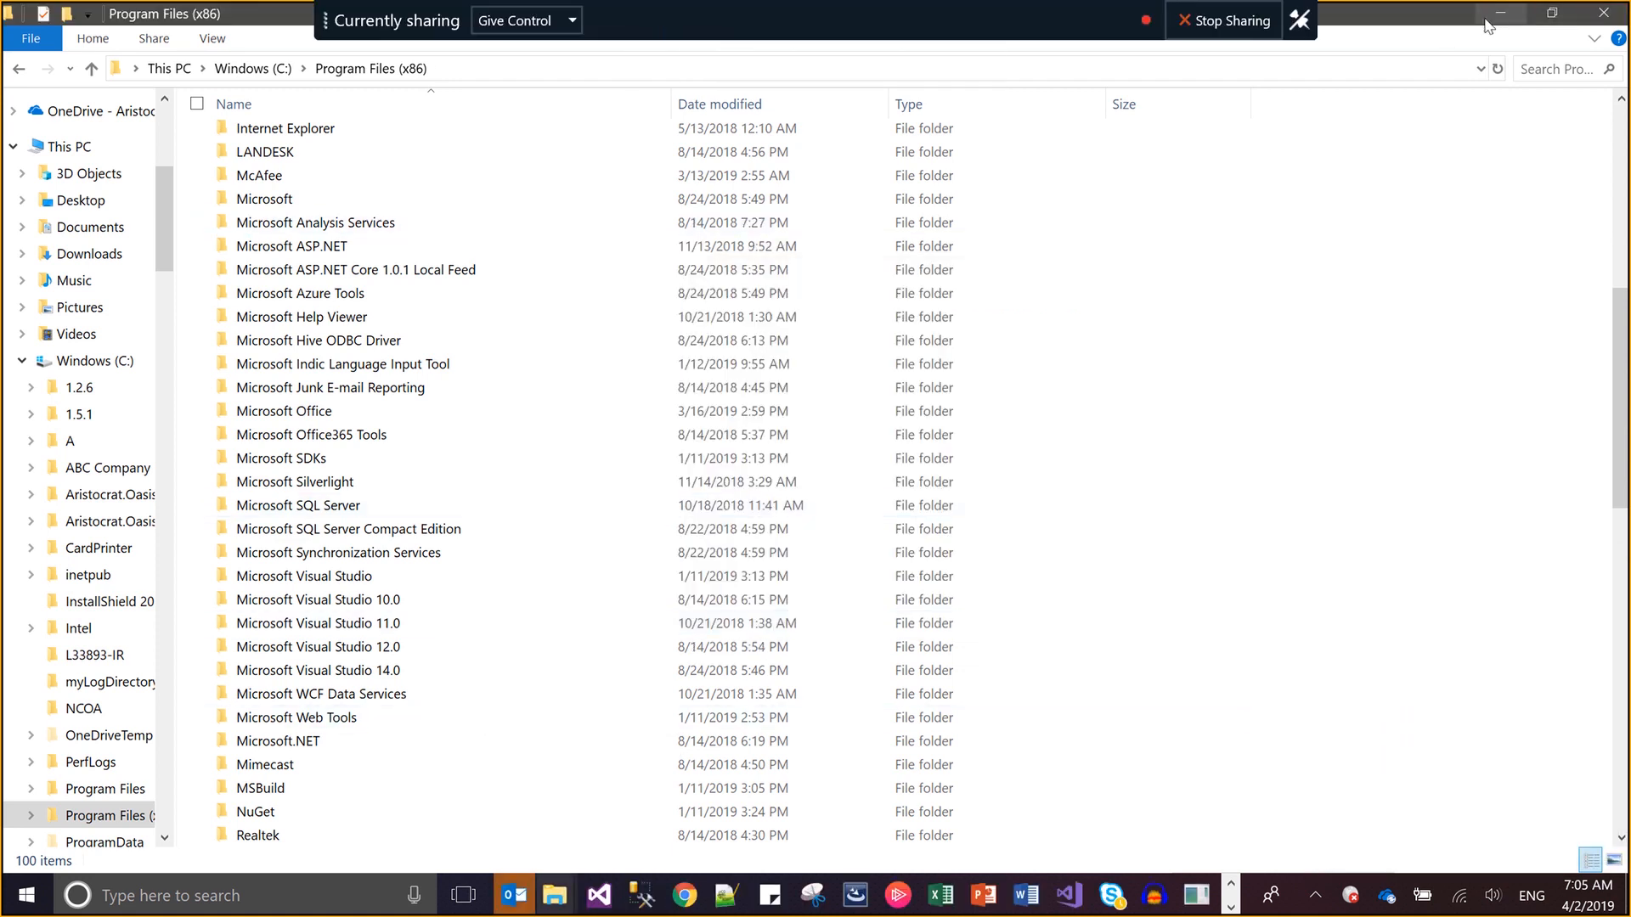
{"action": "left_click", "coordinate": [1488, 24]}
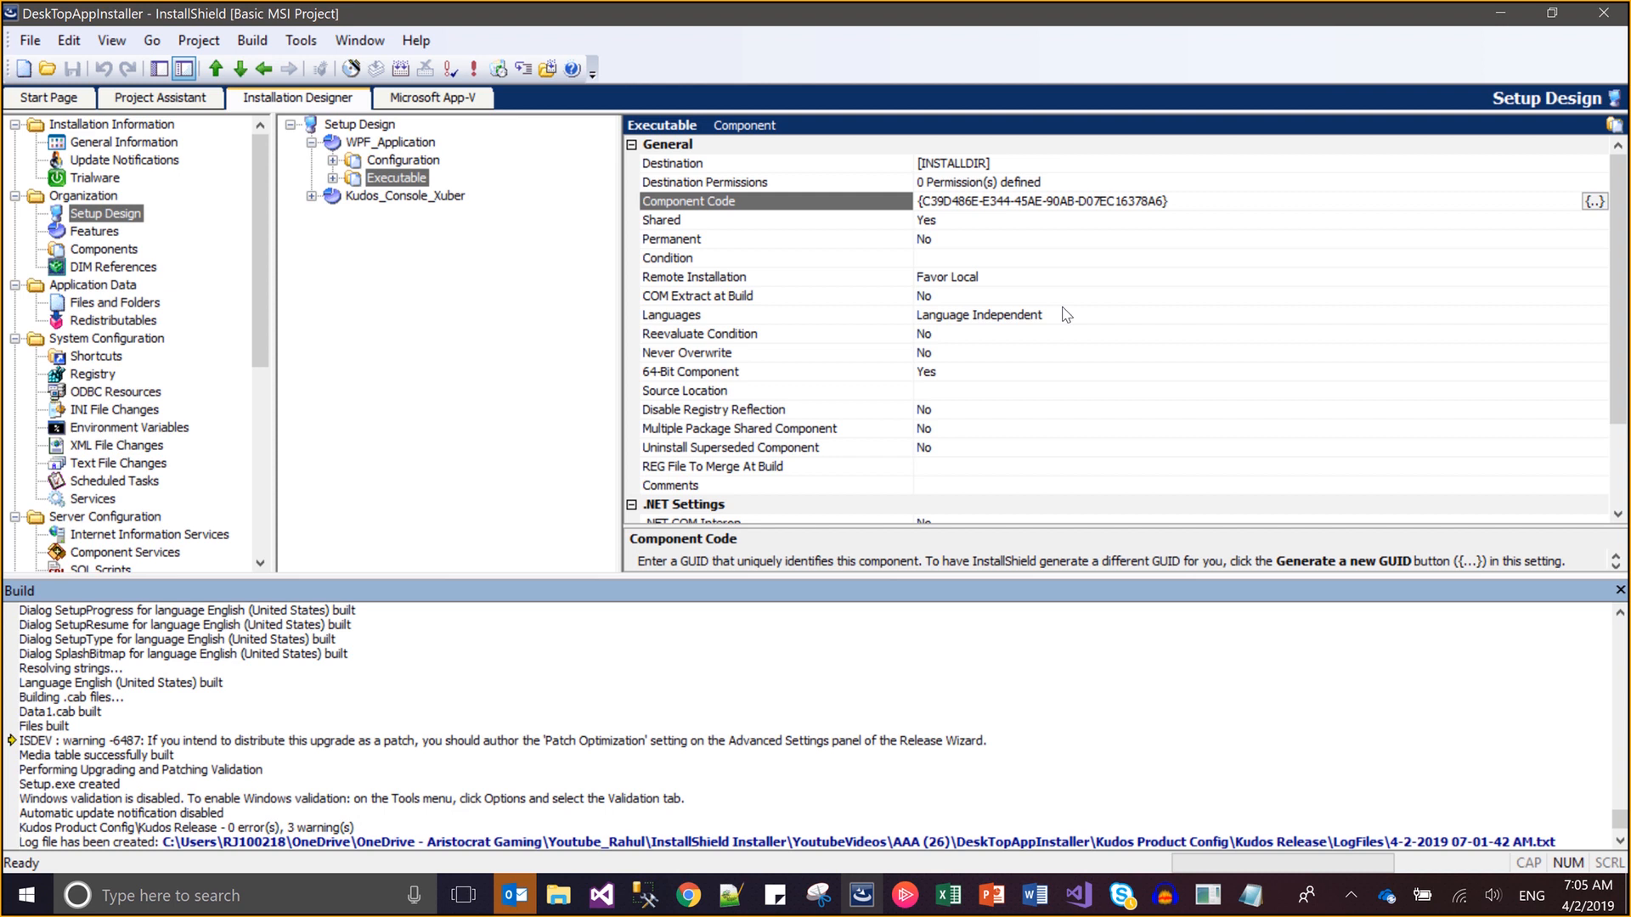
{"action": "left_click", "coordinate": [1249, 897]}
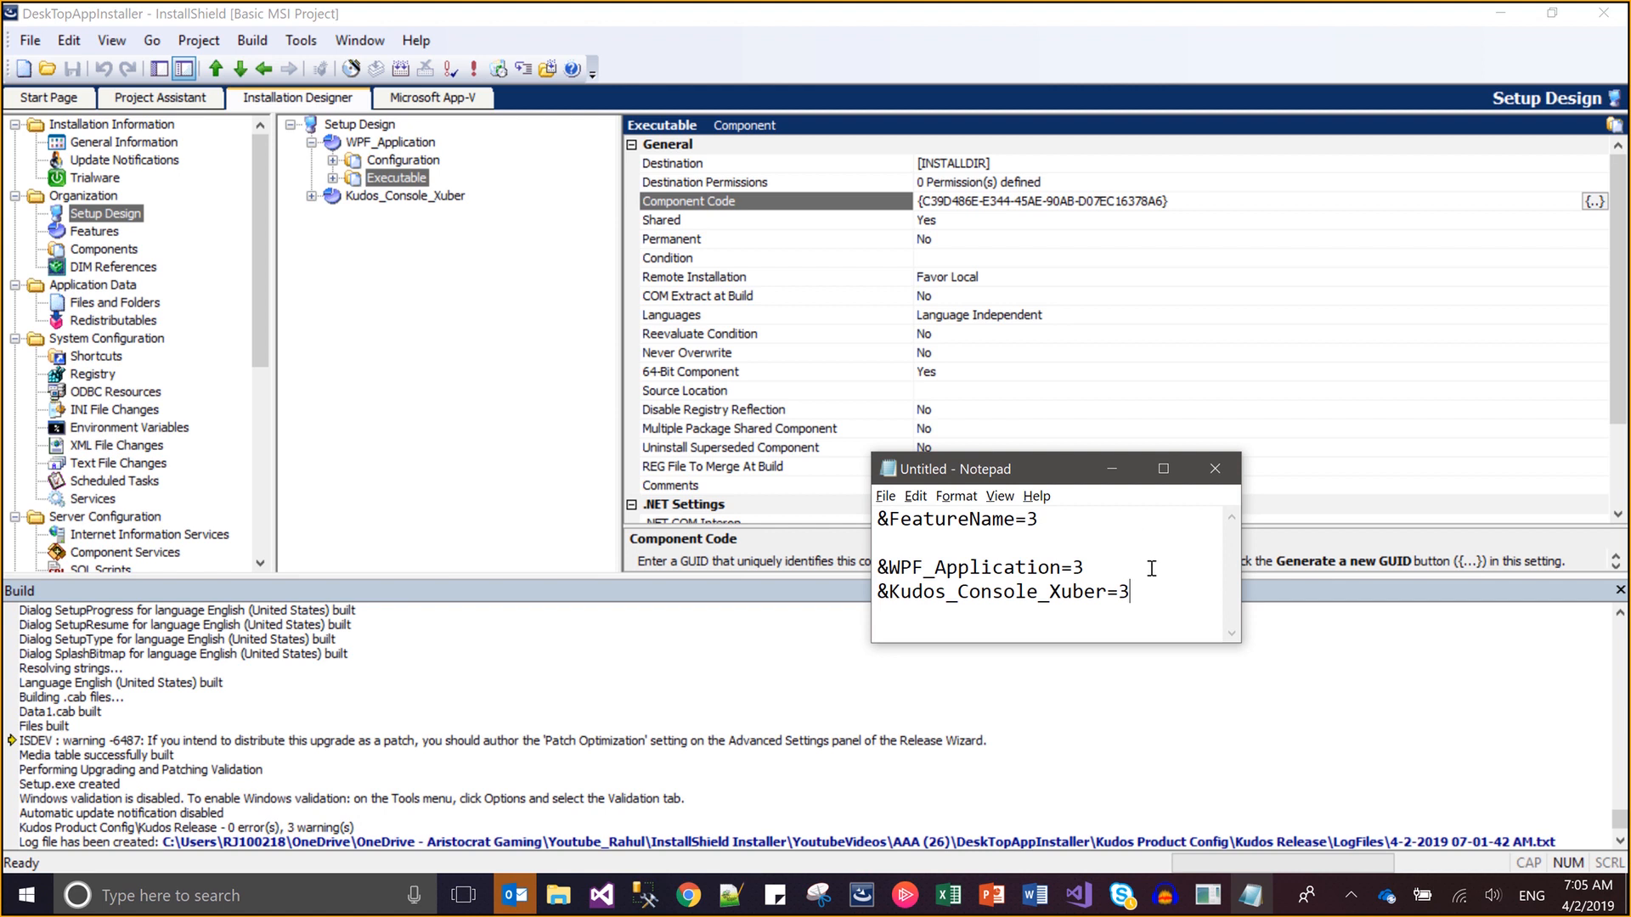